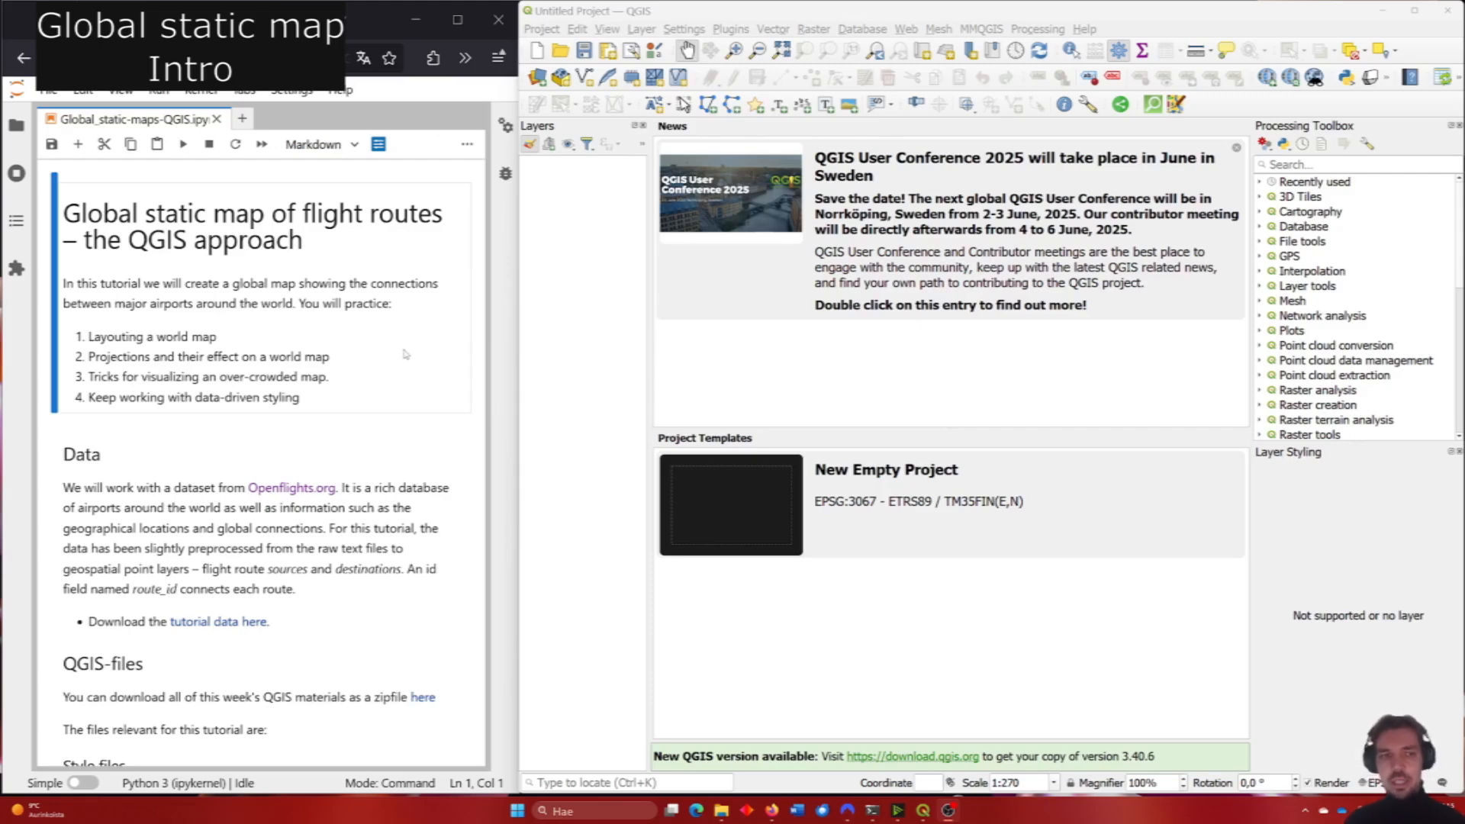
Browse the notebook's project files to the week2/data folder to look over the tutorial data.
scroll(405, 354, "down", 4)
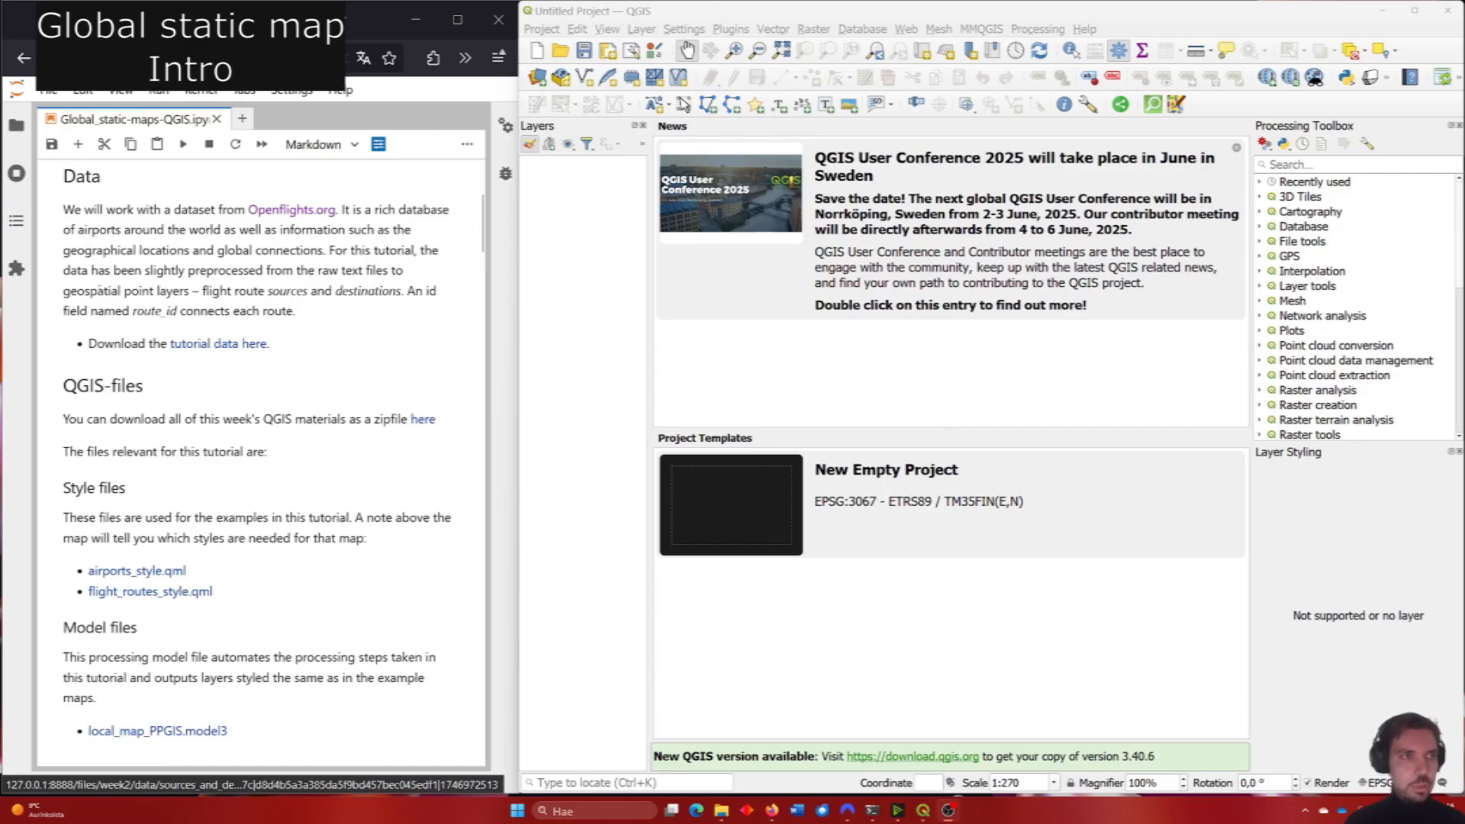
left_click(15, 127)
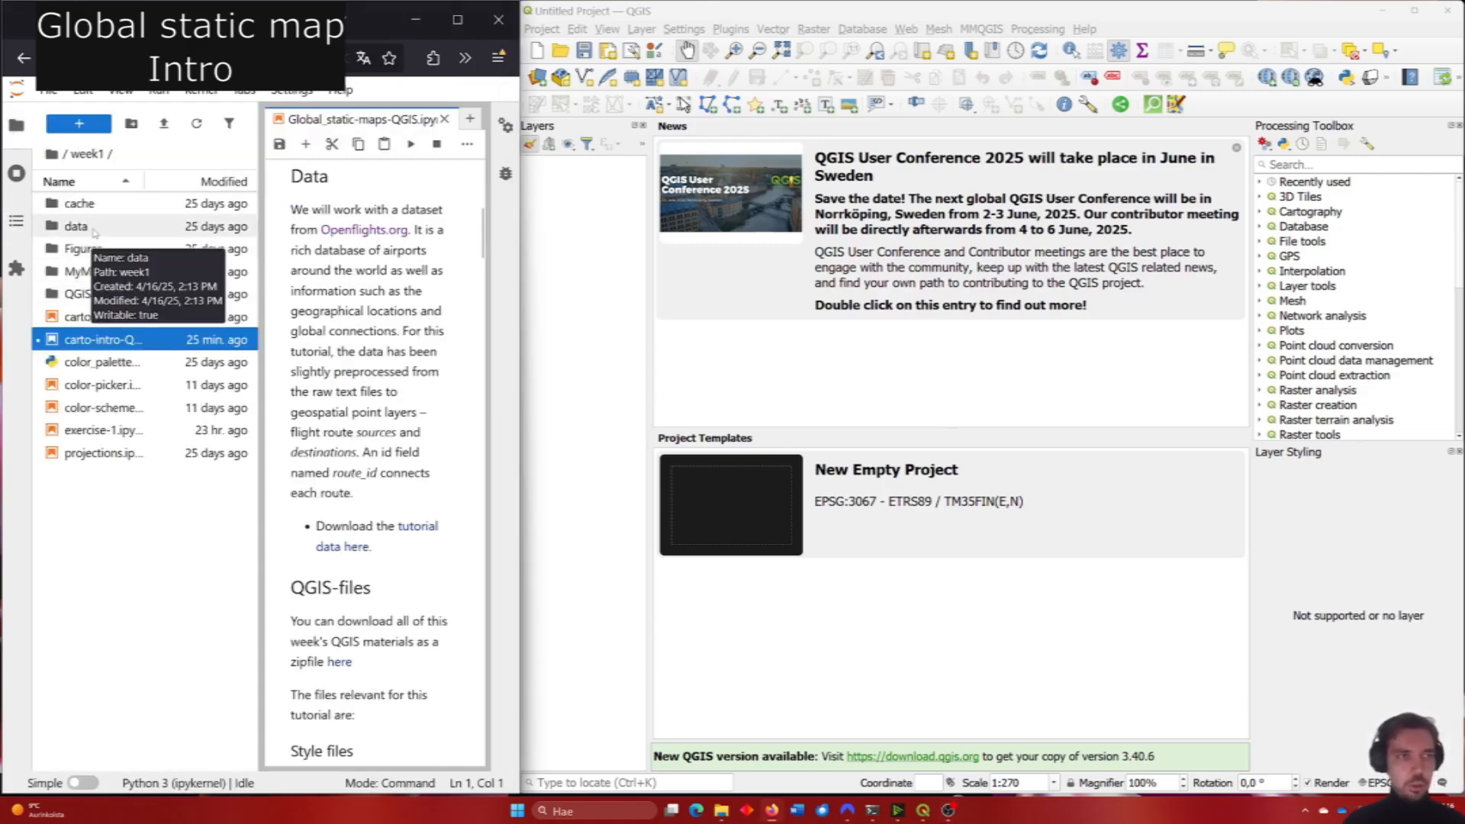
left_click(52, 154)
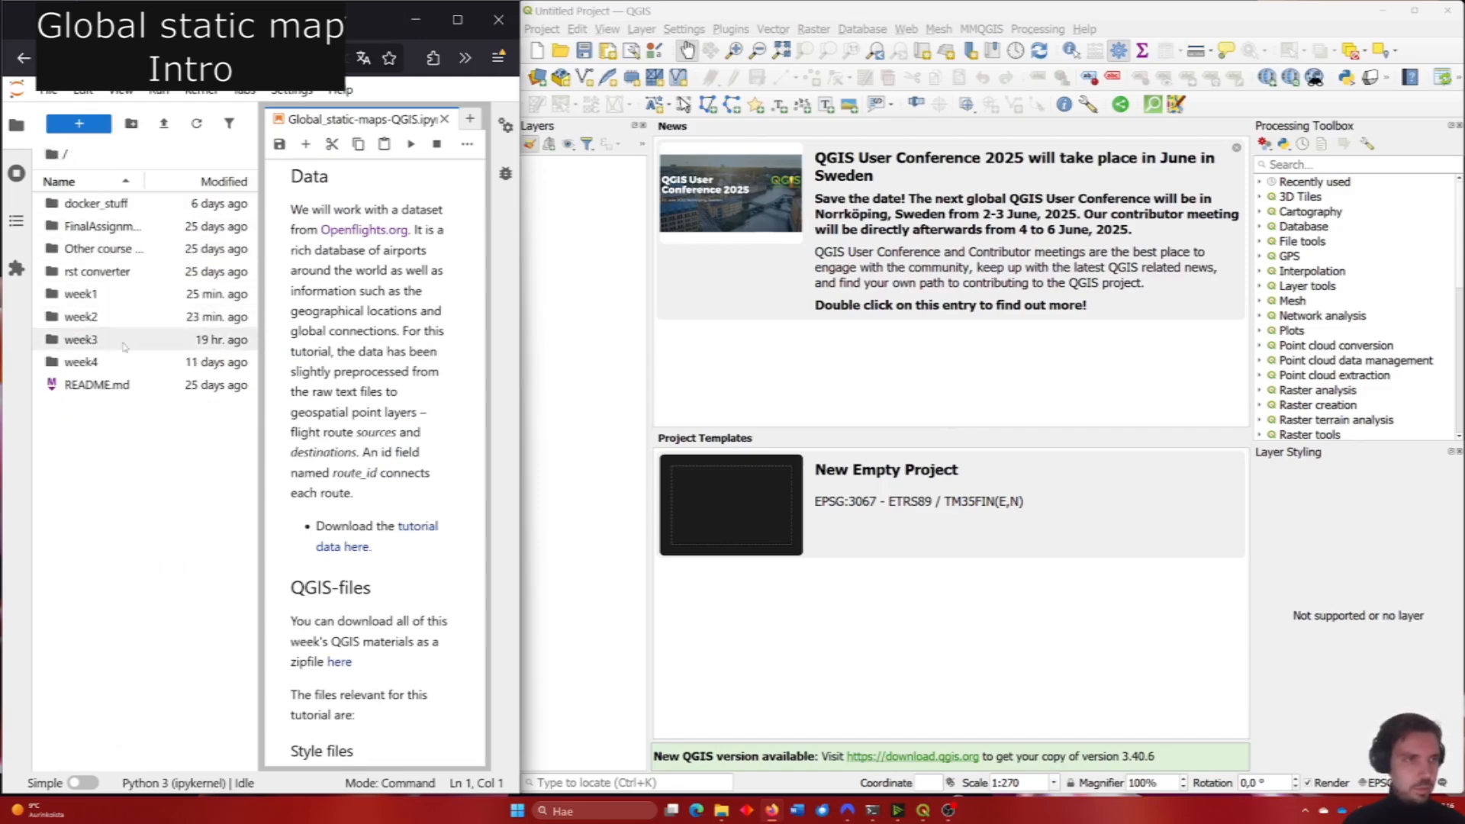
double_click(114, 316)
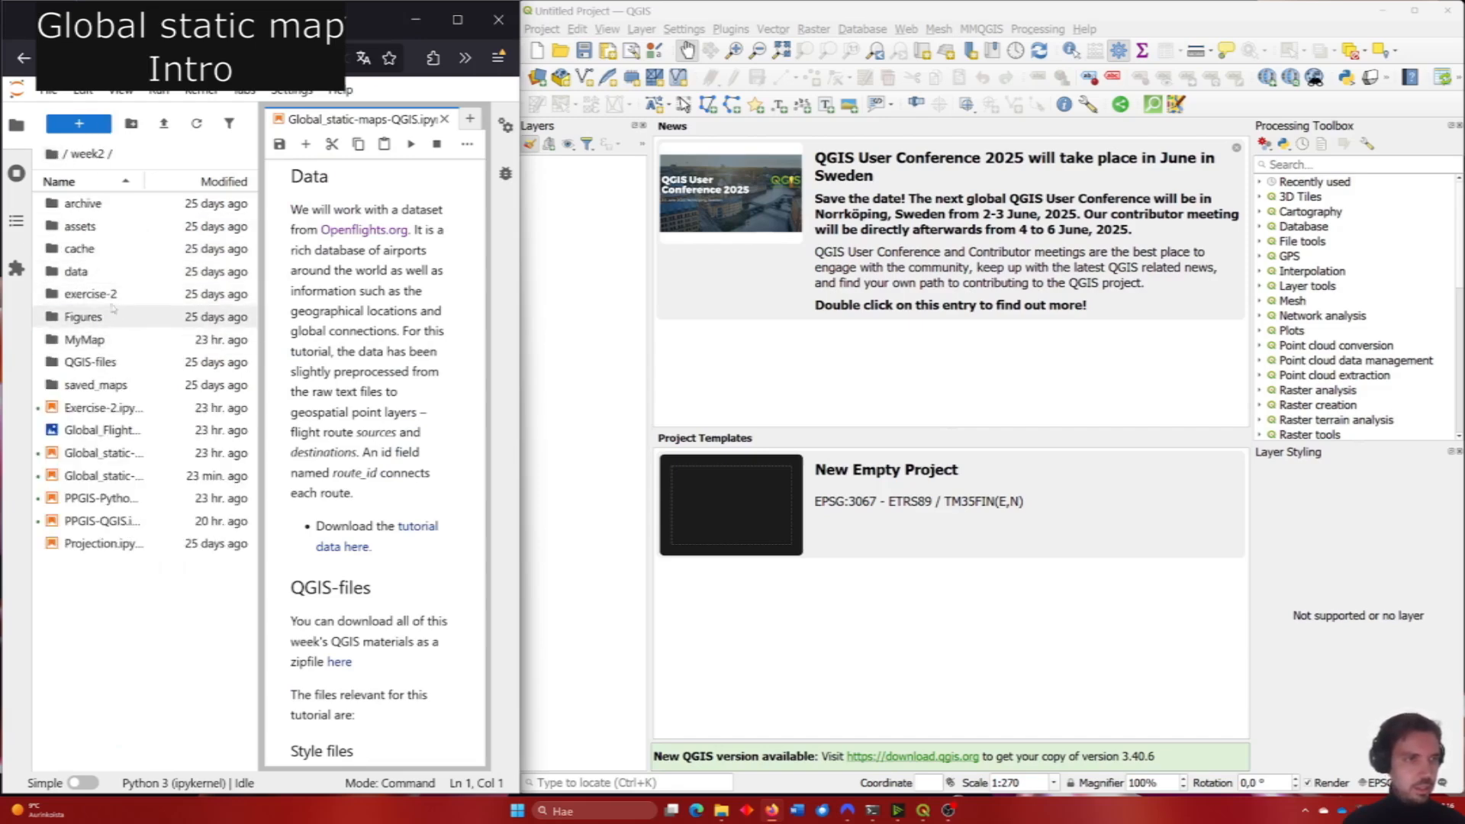
double_click(84, 271)
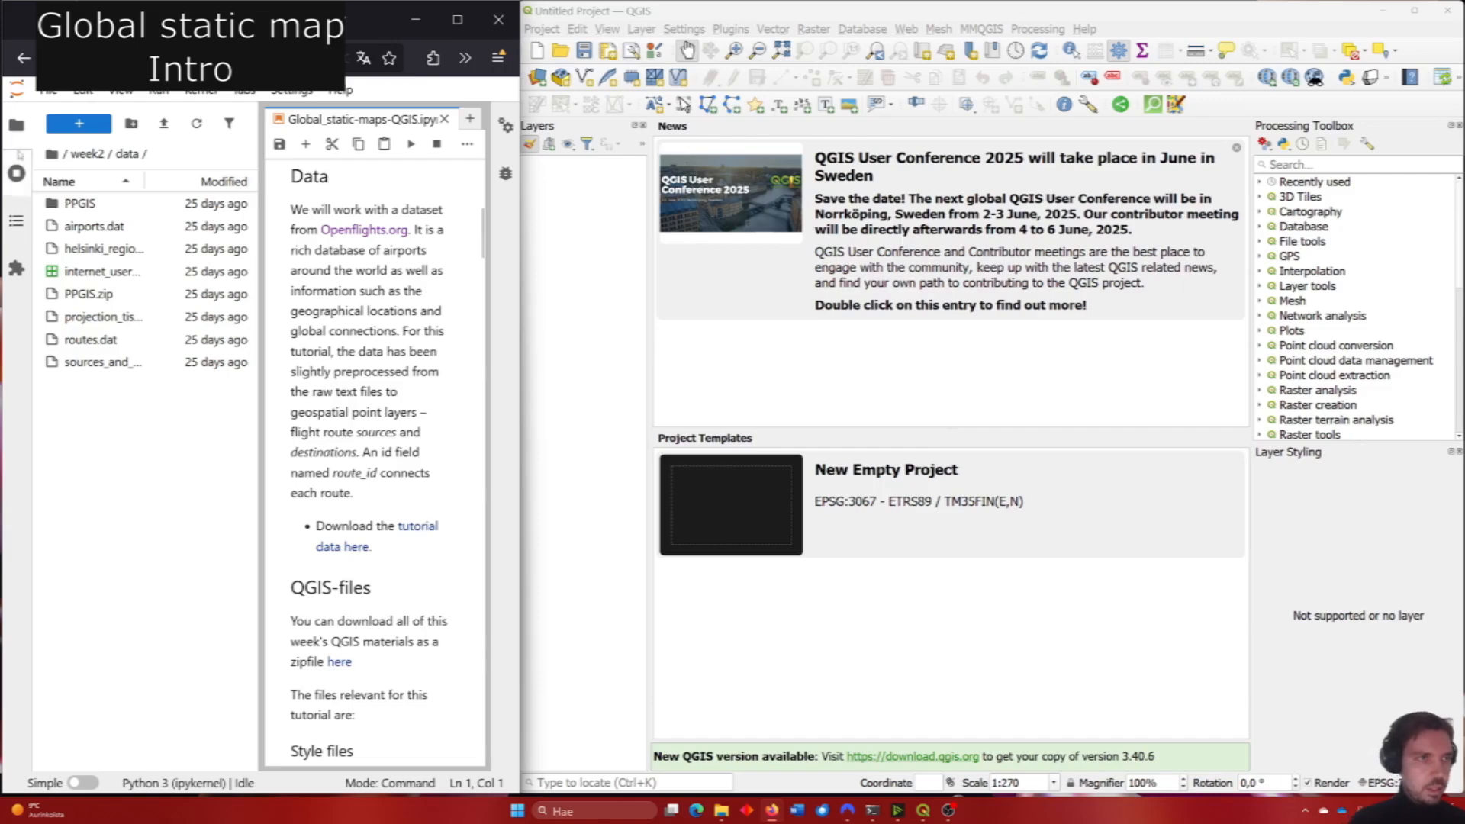
left_click(17, 124)
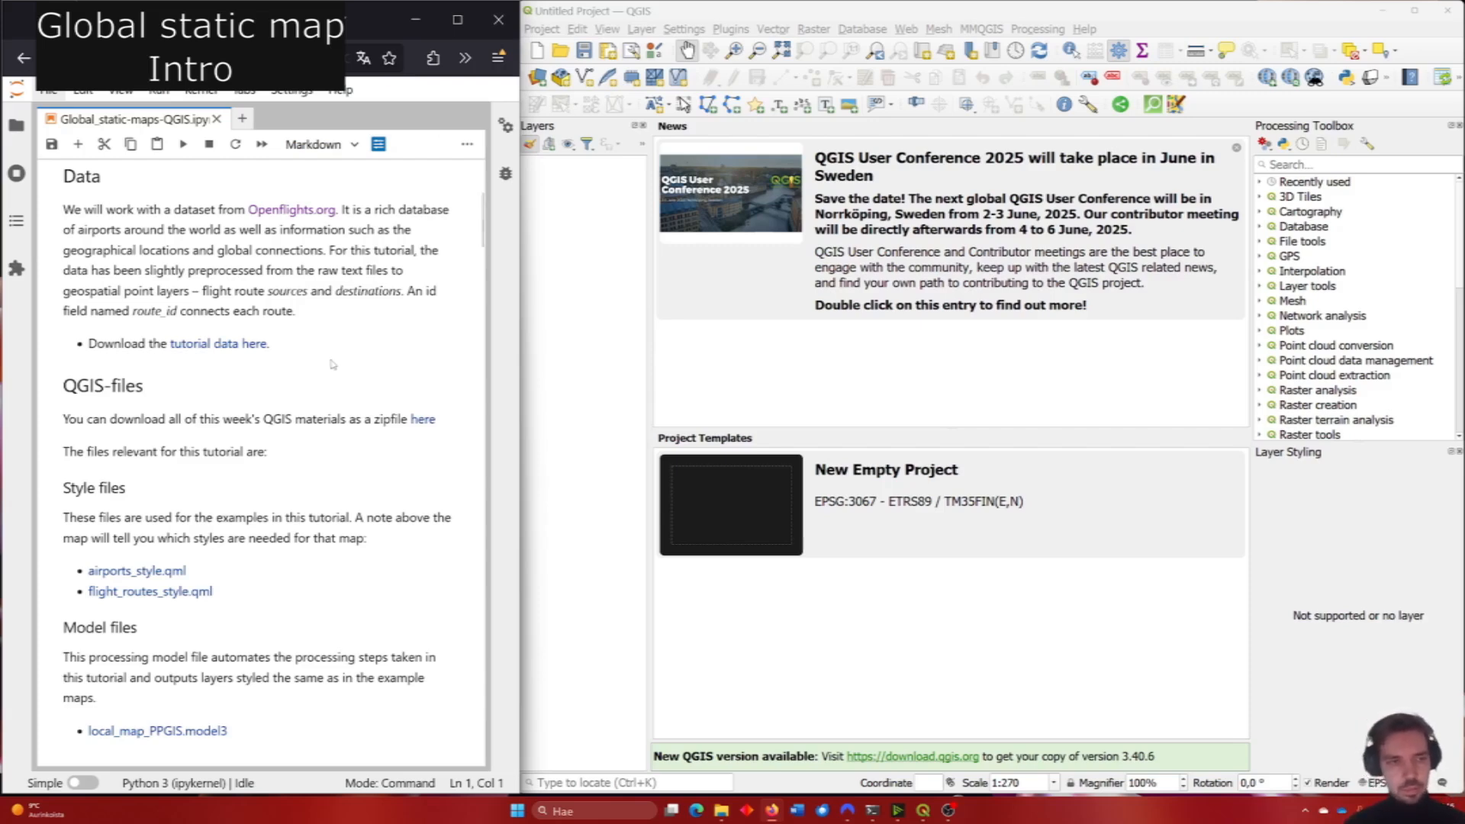
Following the tutorial's preprocessing steps, add the Sources and Destinations point layers from sources_and_destinations.gpkg to the QGIS project.
scroll(331, 365, "down", 3)
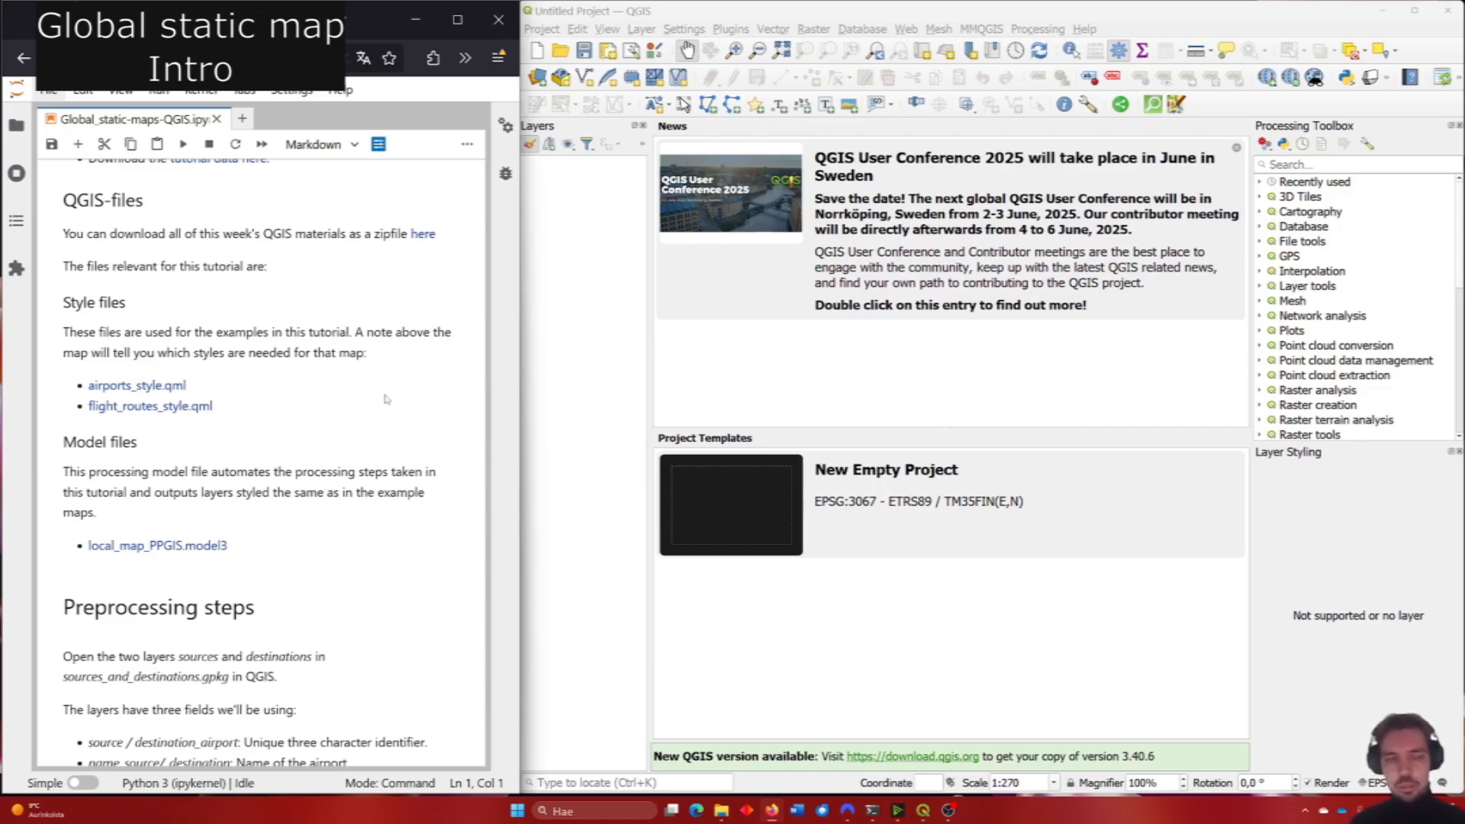
scroll(387, 399, "down", 3)
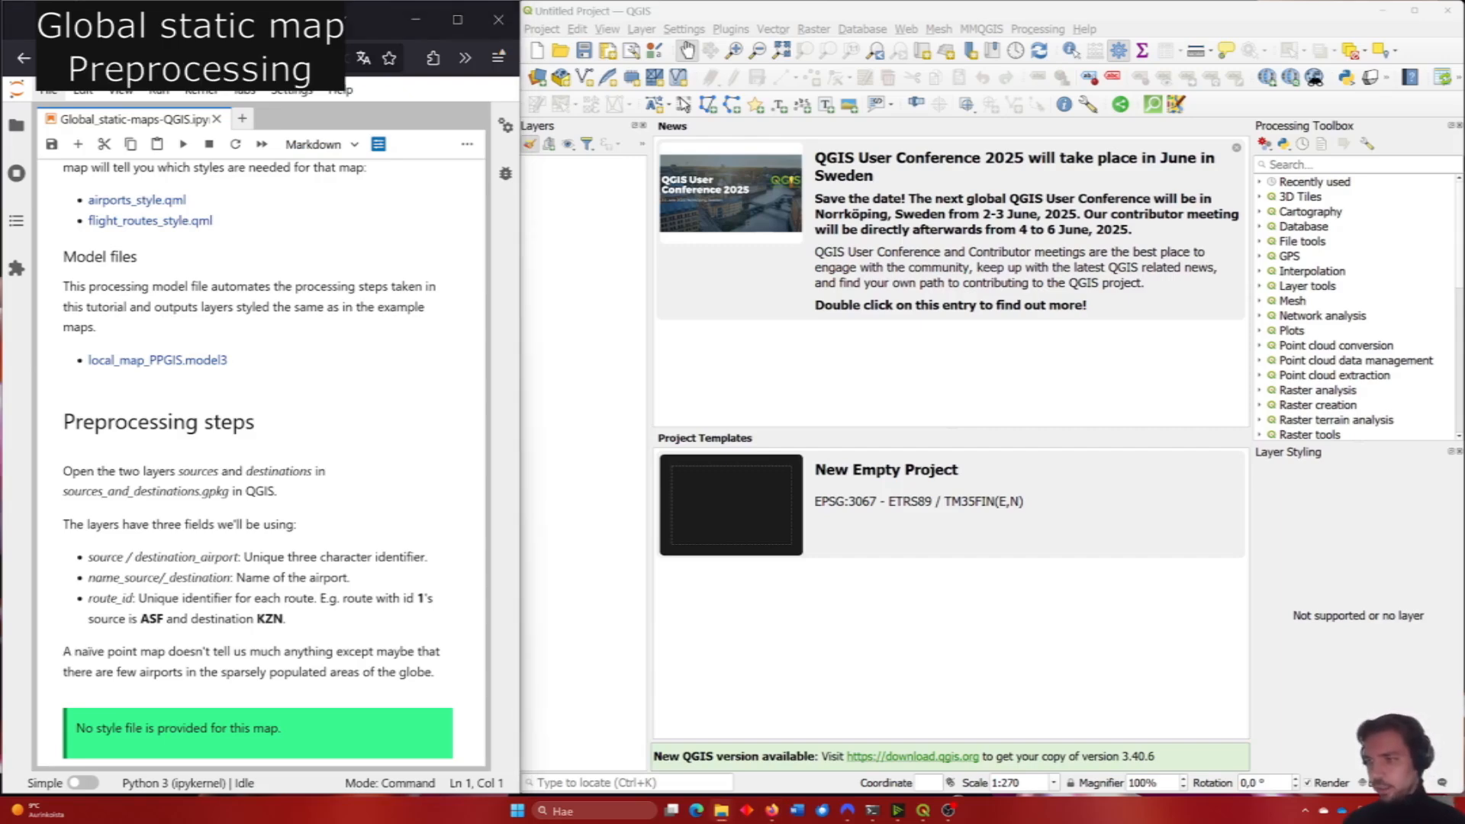
left_click_drag(1464, 467, 945, 416)
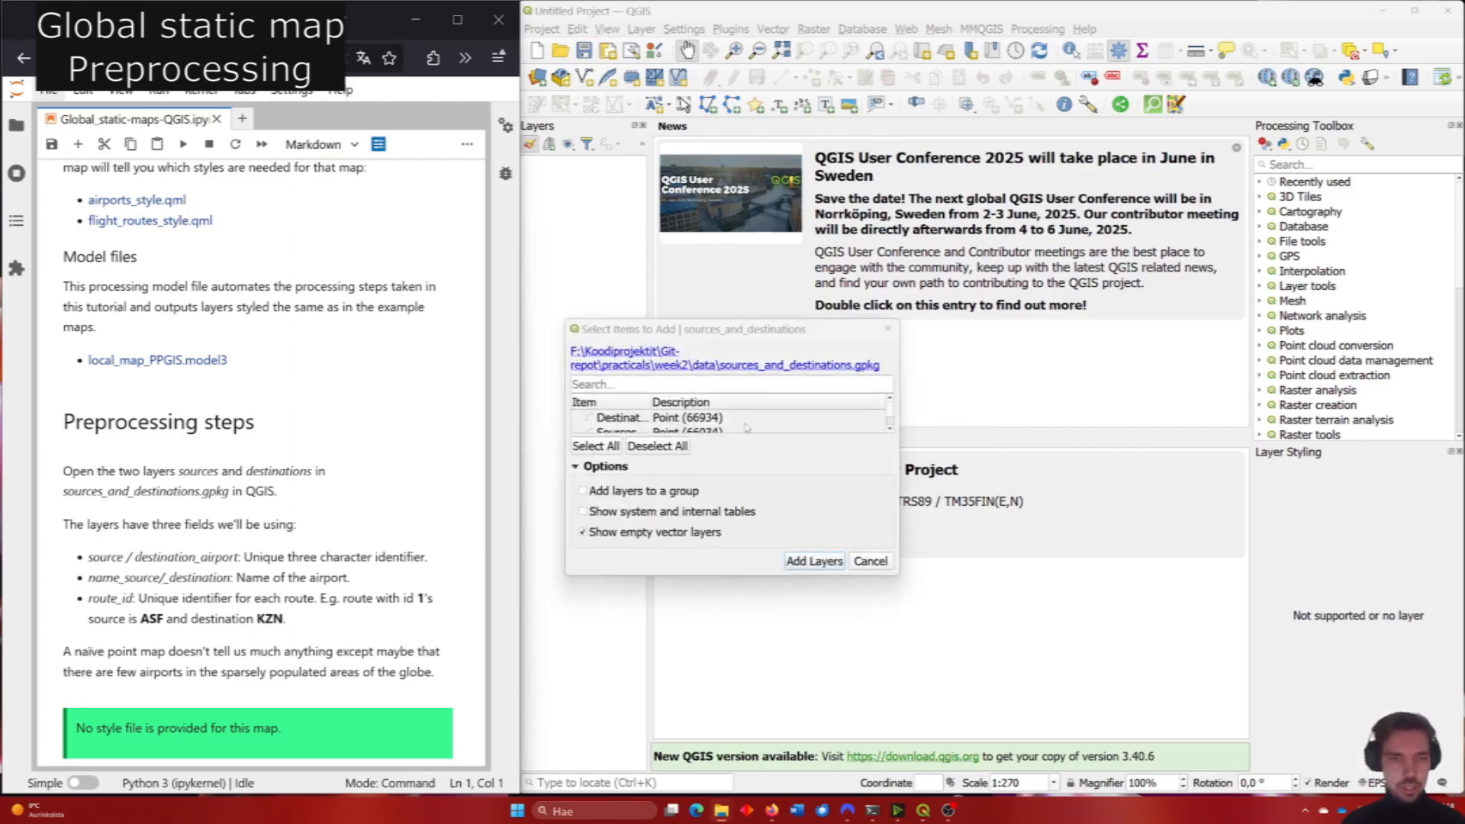
scroll(745, 425, "down", 1)
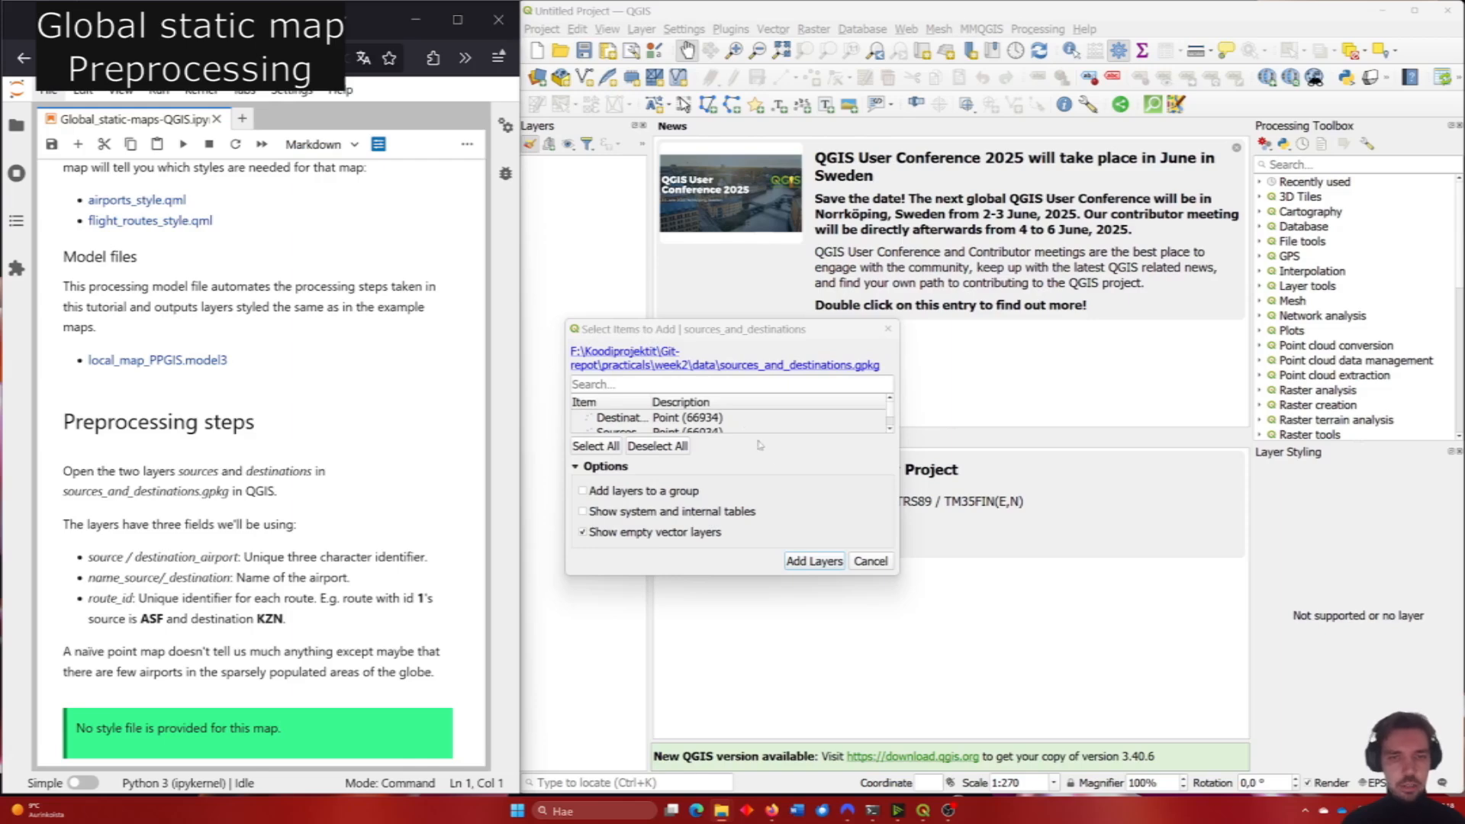
left_click(815, 562)
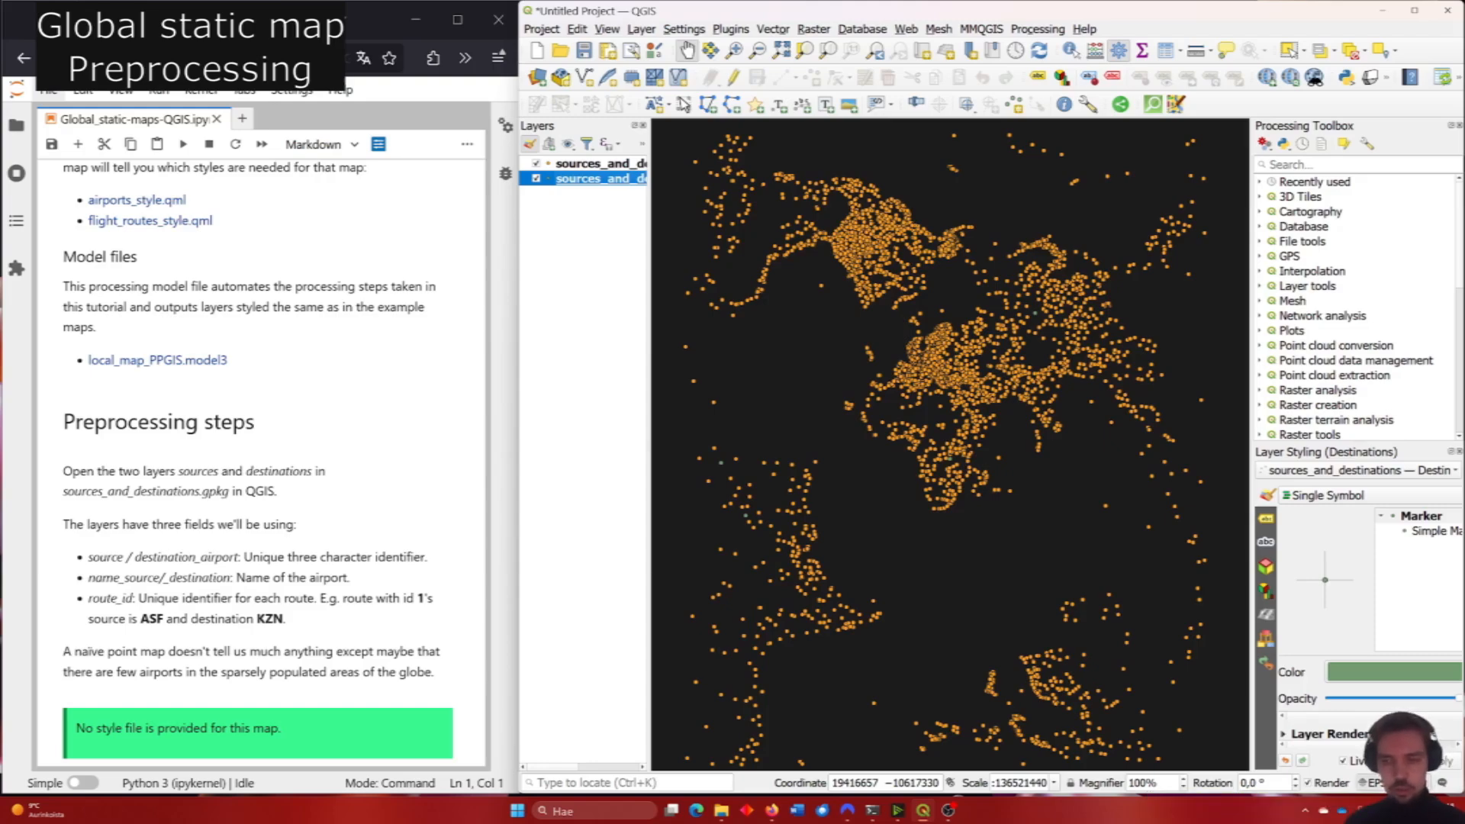
Set the project coordinate reference system to EPSG:4328 - WGS 84 (geocentric).
left_click(1373, 782)
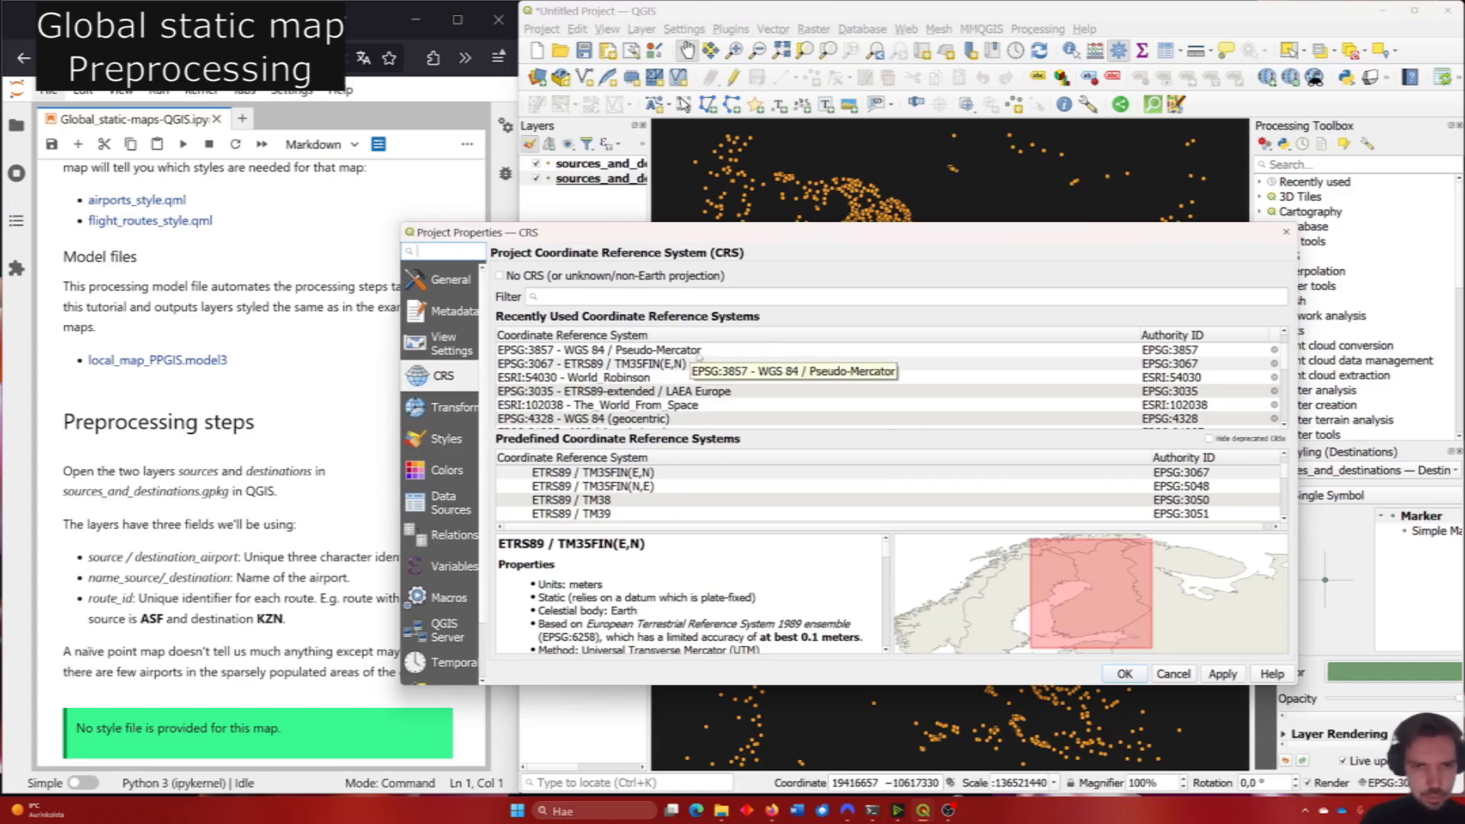
left_click(617, 419)
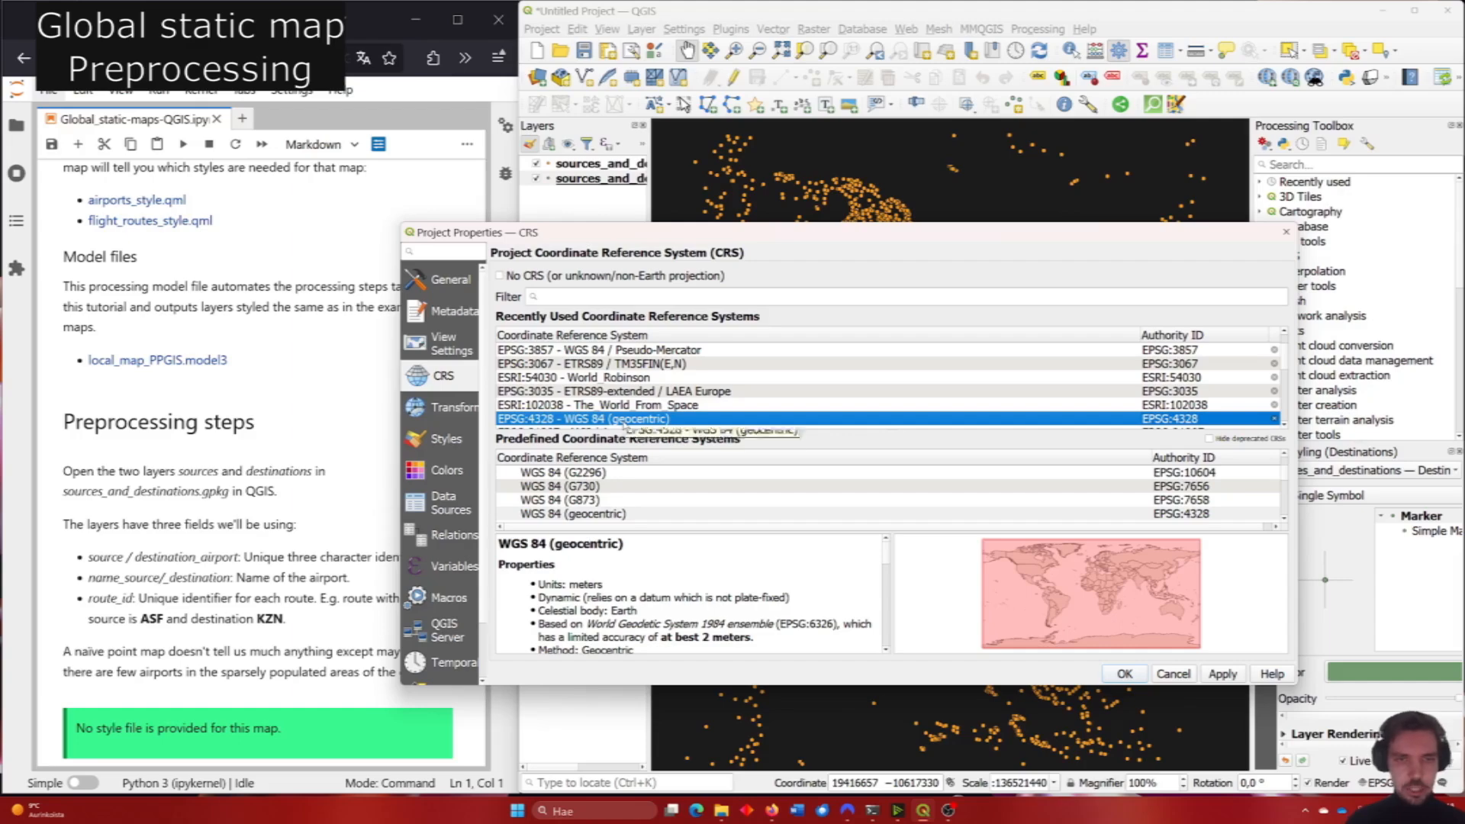
left_click(1124, 673)
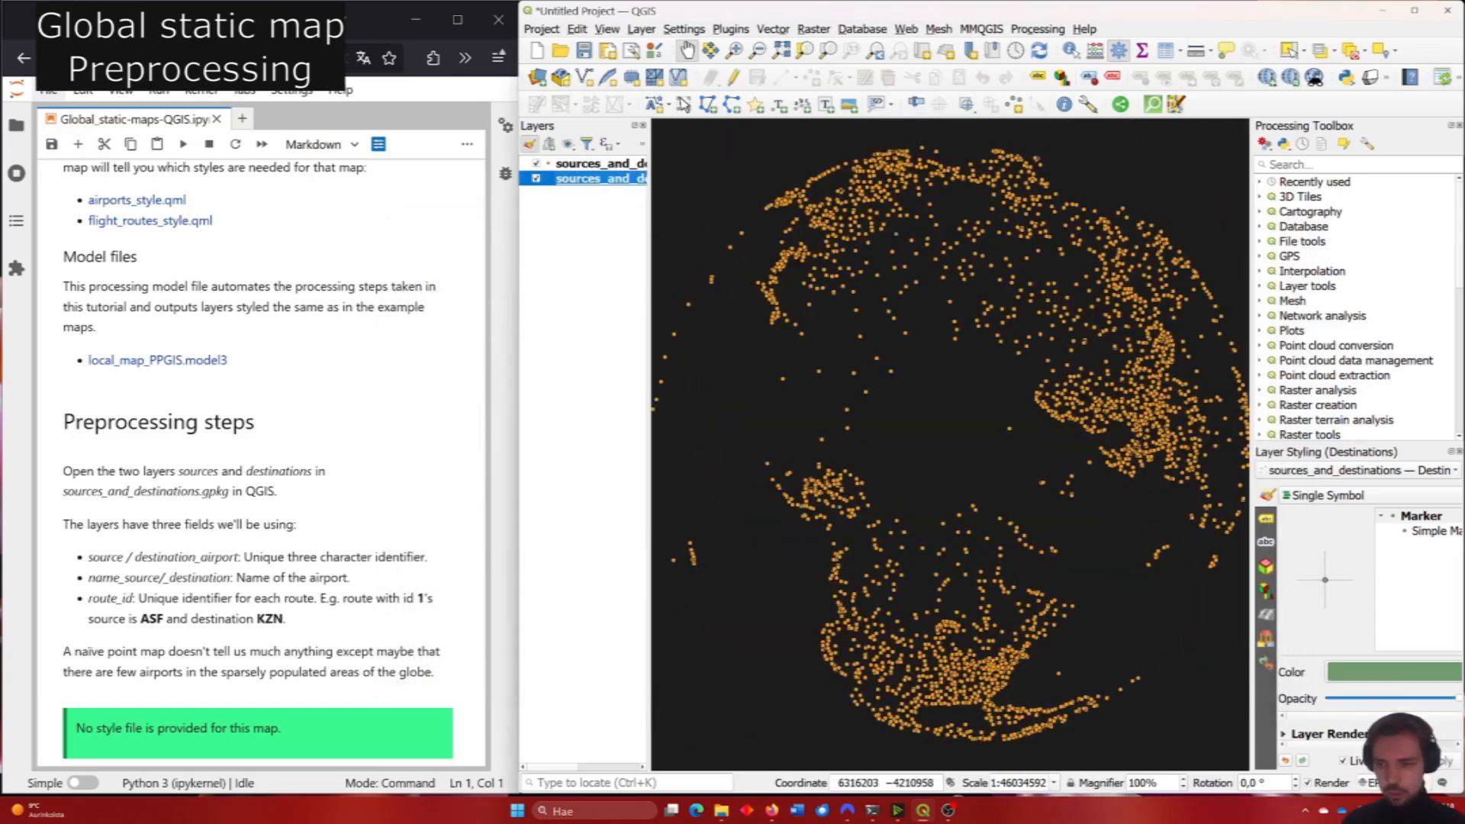
Set the project coordinate reference system to EPSG:4326 - WGS 84.
left_click(1376, 783)
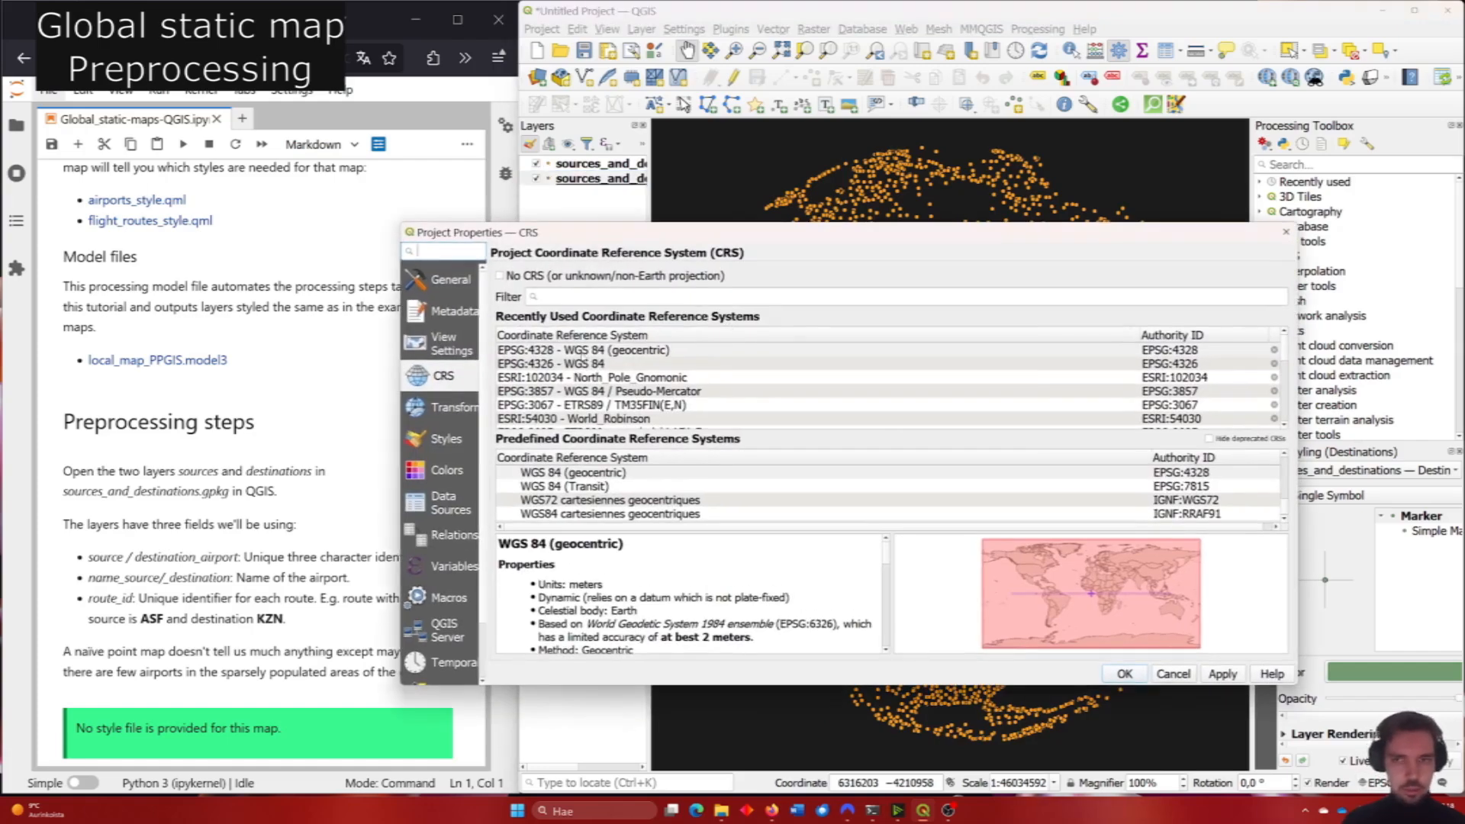
left_click(591, 364)
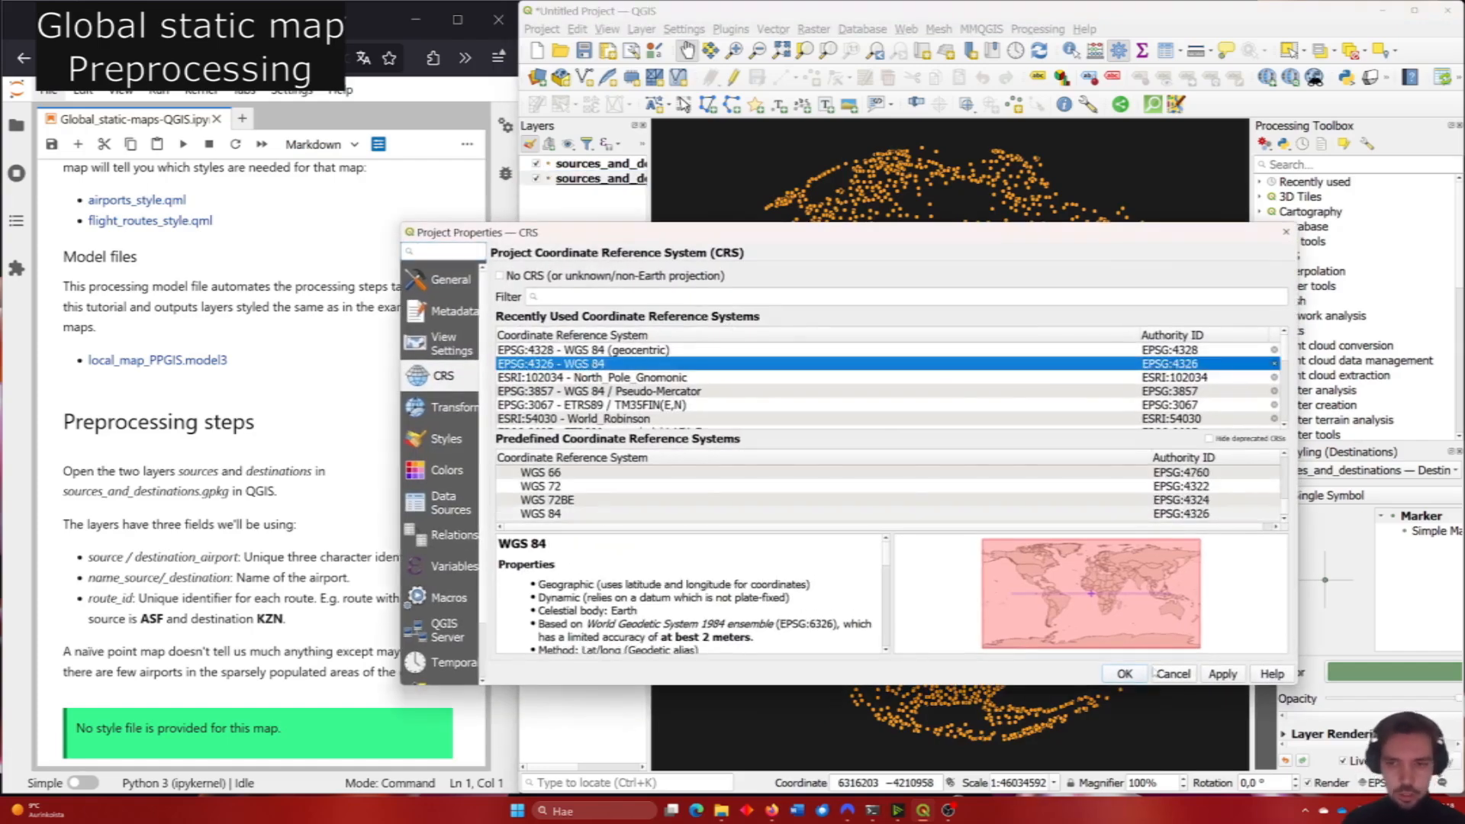
left_click(1126, 674)
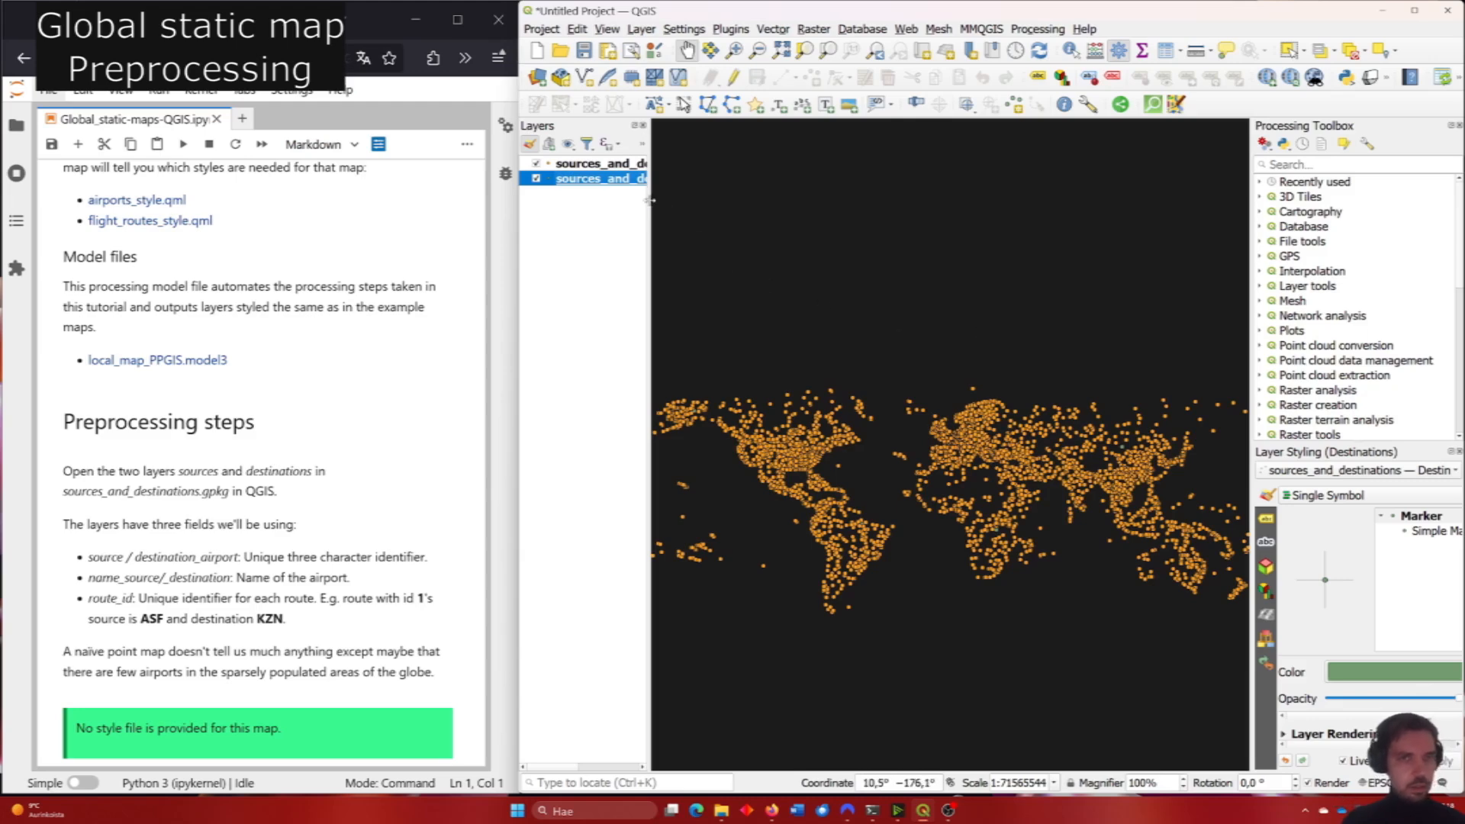
Examine the Sources layer's attribute table, widening the source_airport and name_source columns to read the airport codes, names and route IDs.
left_click_drag(650, 199, 798, 197)
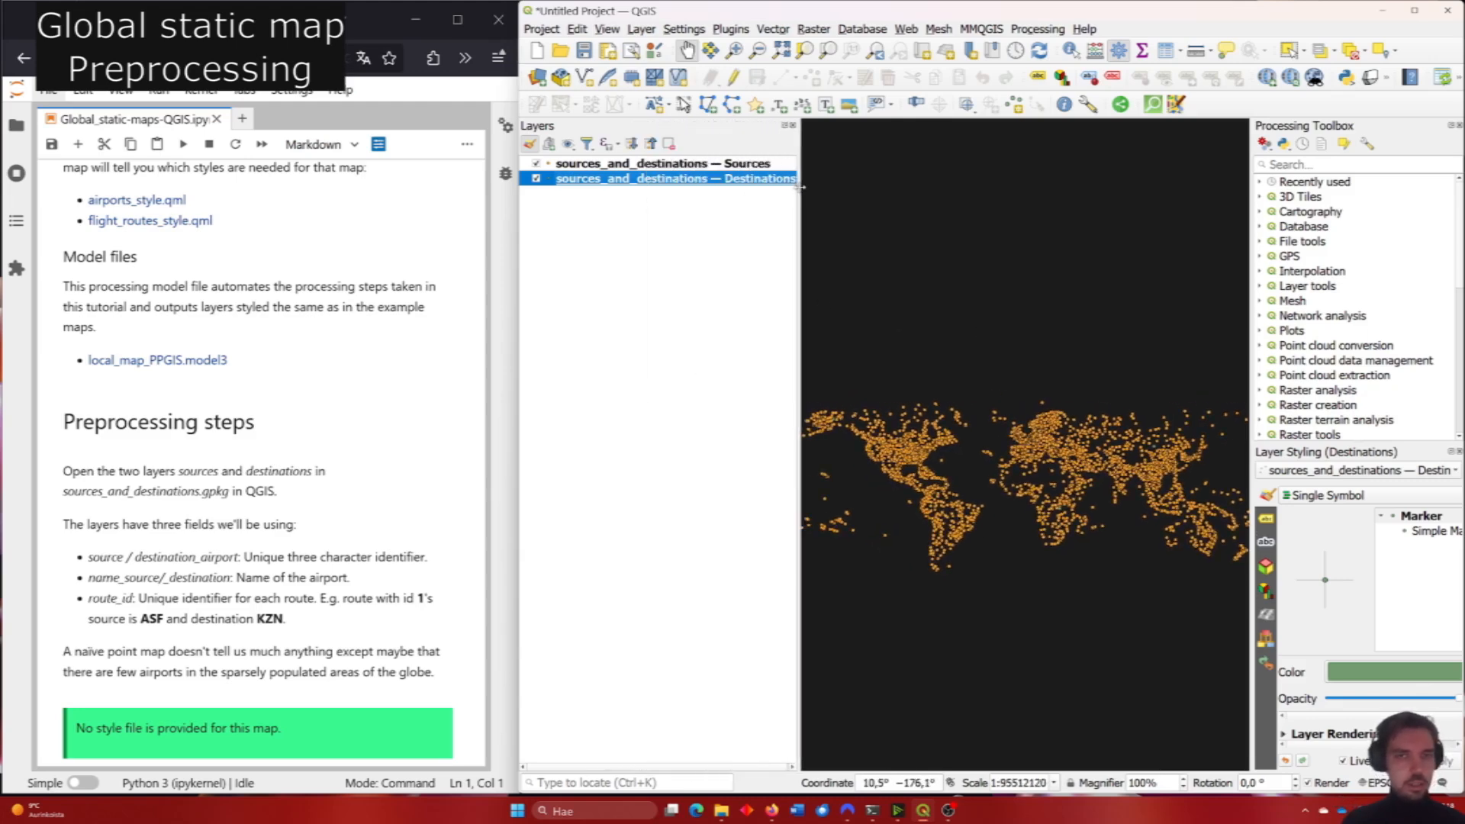
left_click(645, 166)
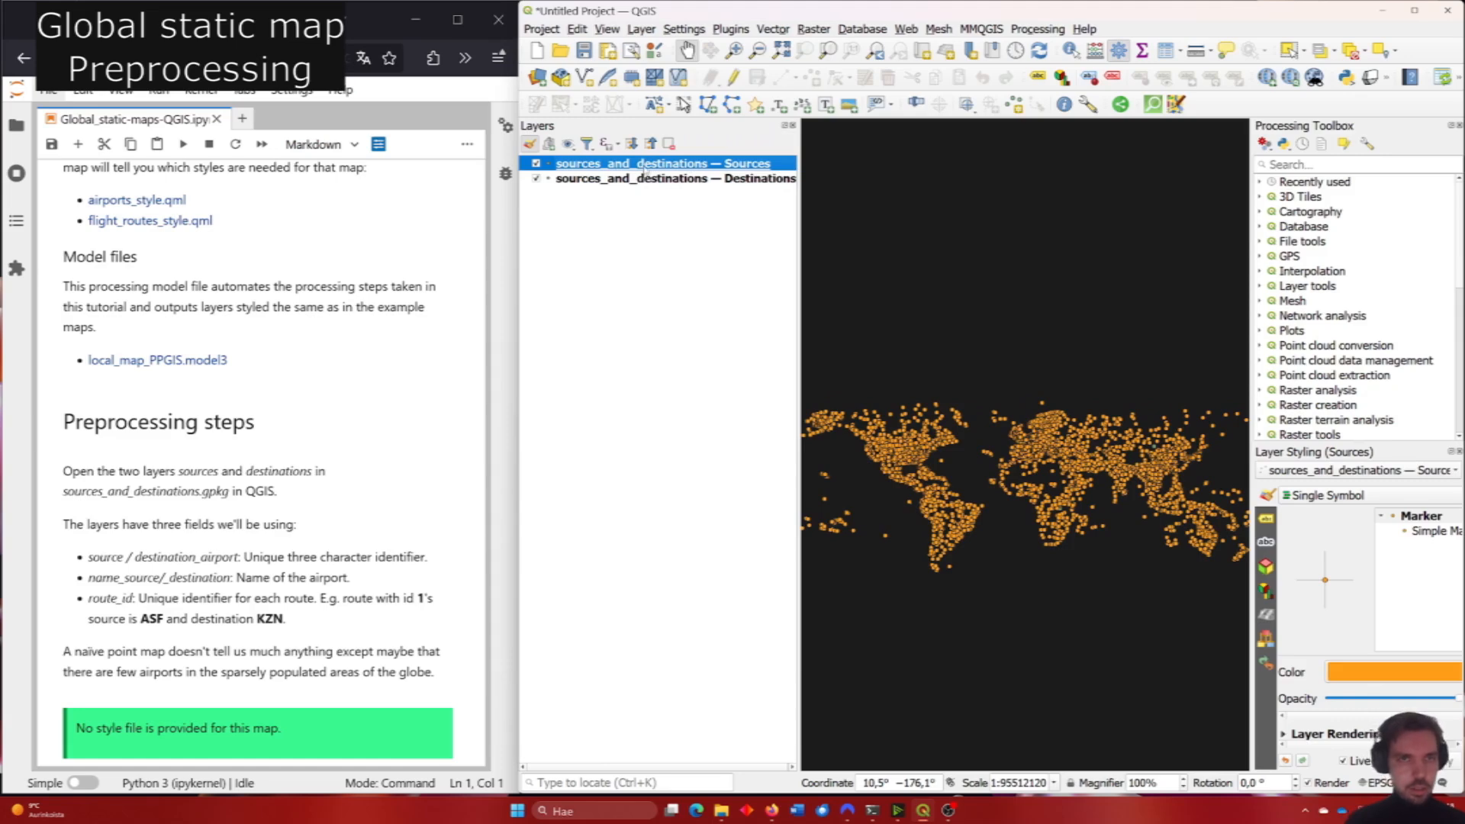
right_click(644, 169)
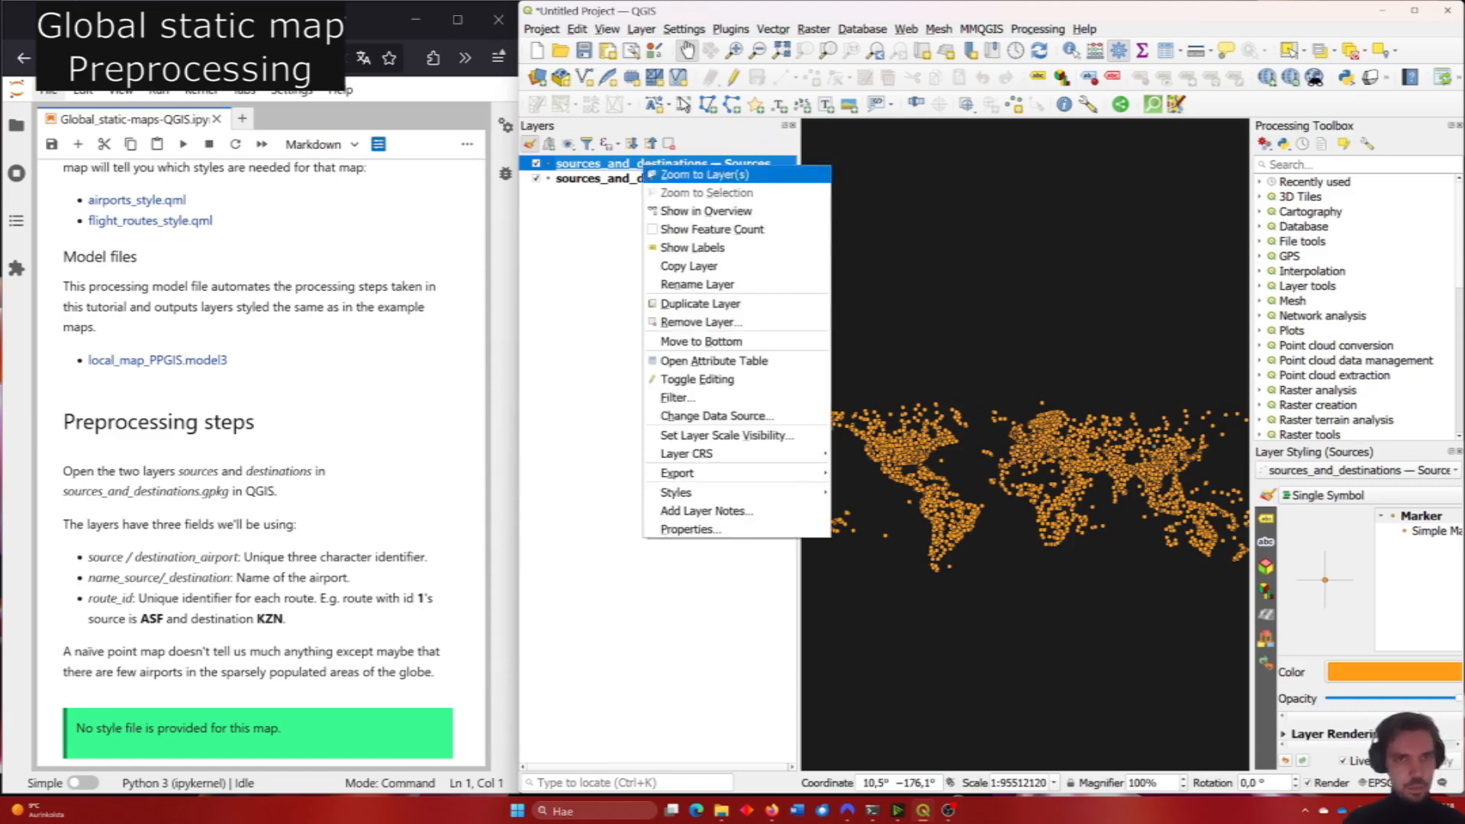
left_click(768, 360)
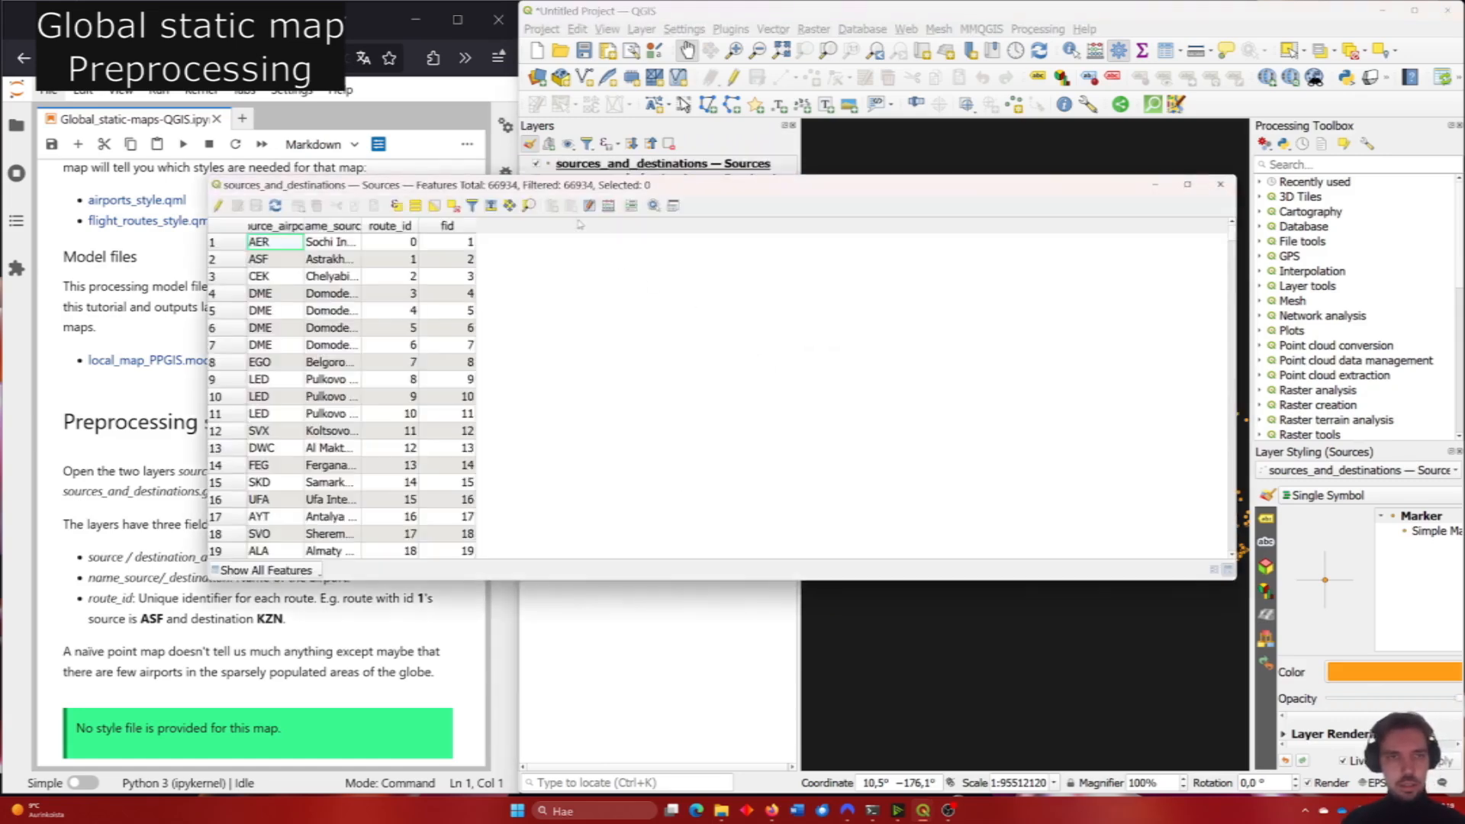
left_click_drag(568, 191, 701, 207)
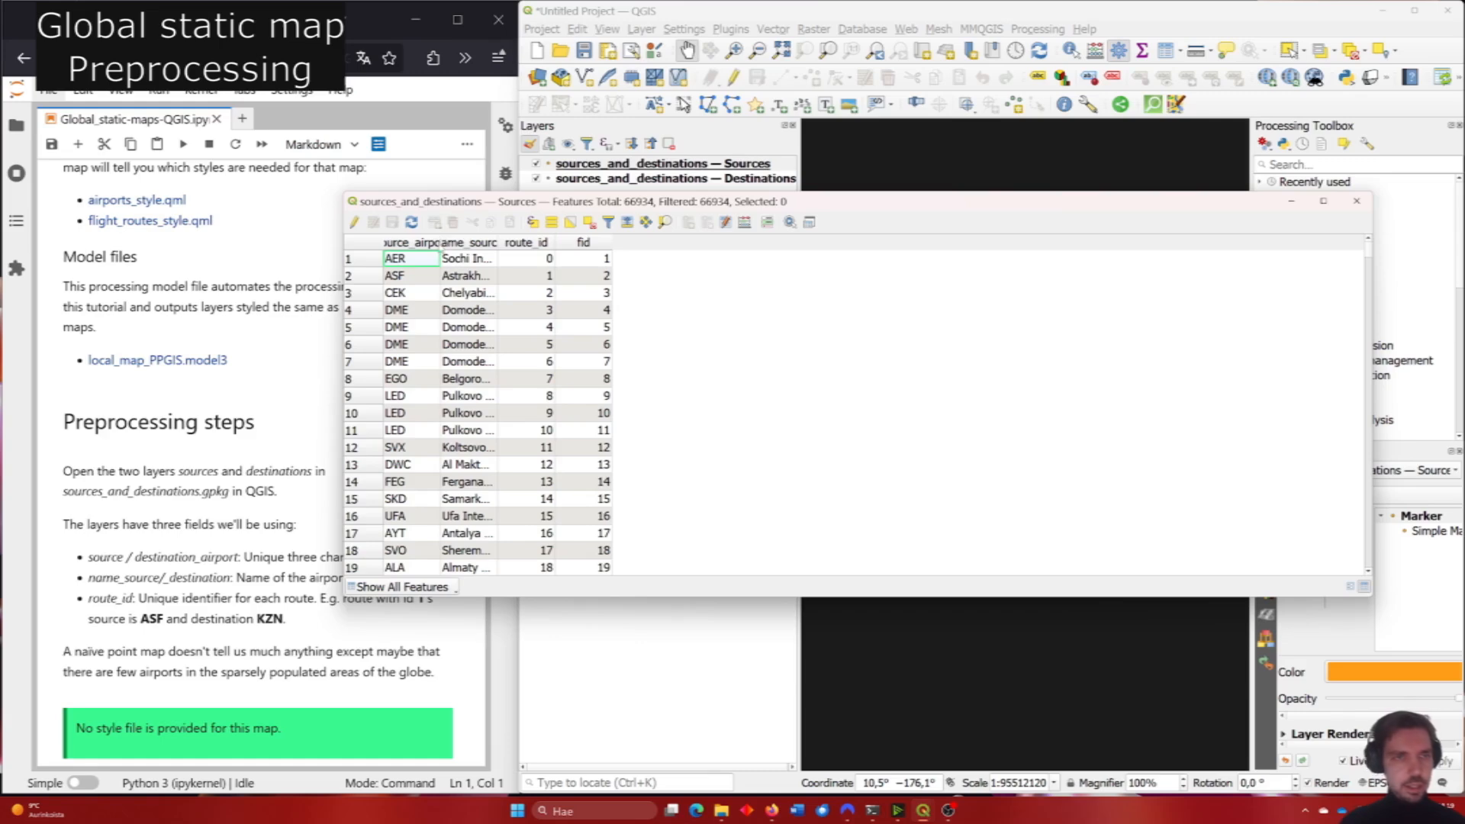
left_click_drag(440, 241, 640, 243)
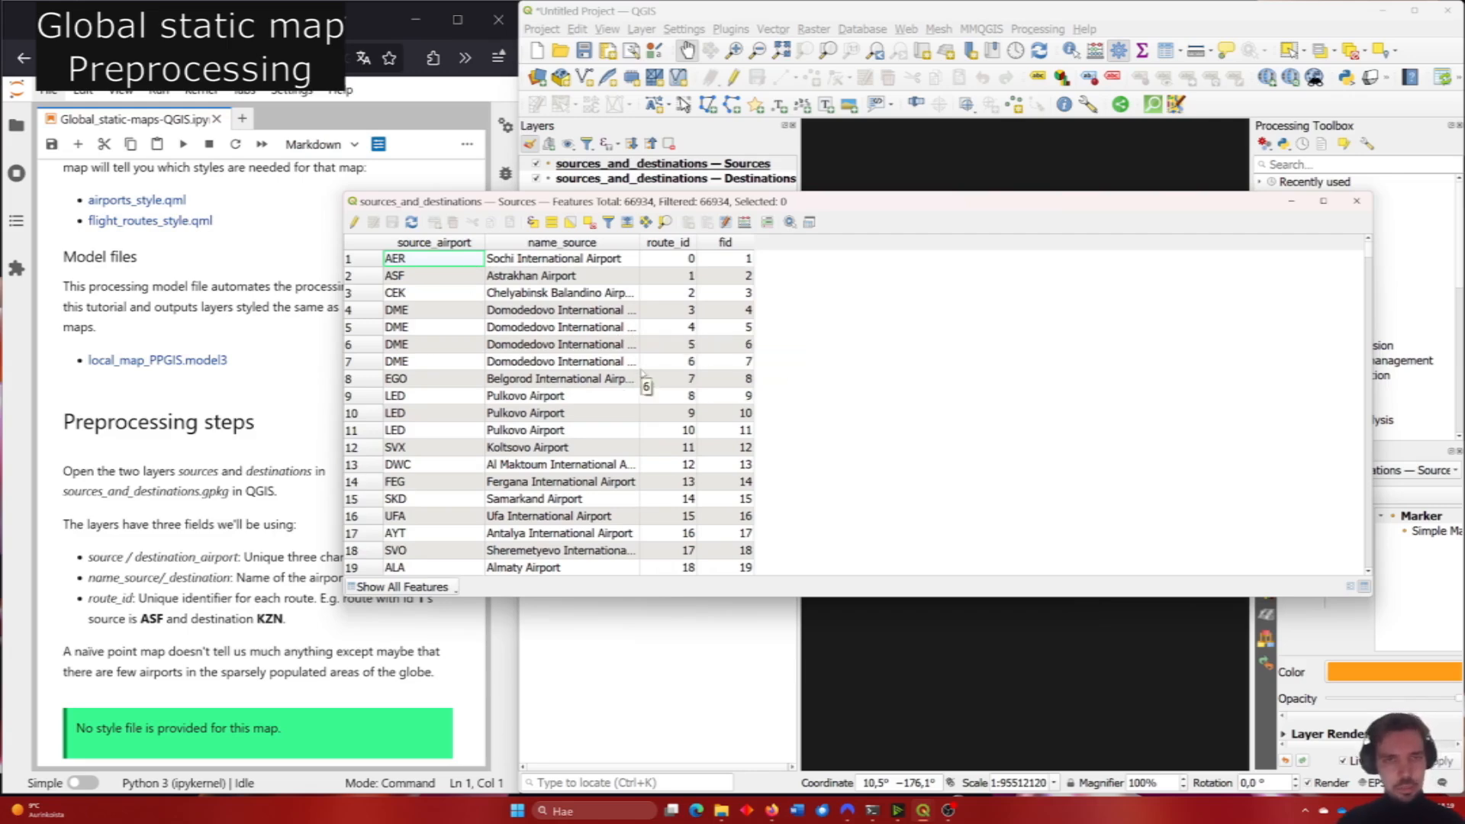
left_click_drag(639, 243, 719, 243)
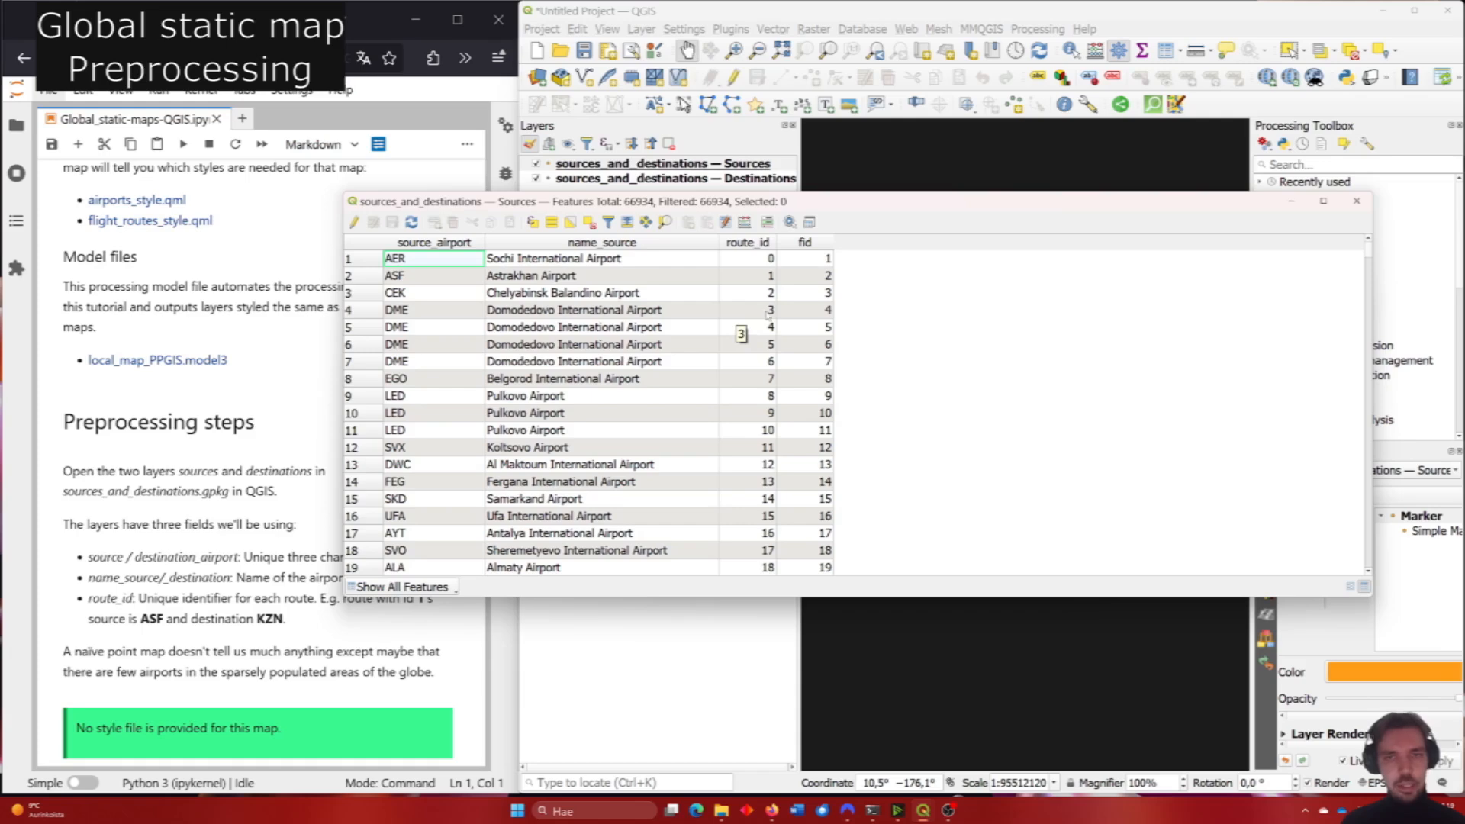
left_click(1356, 200)
Examine the Destinations layer's attribute table with widened airport columns, and select the row with route_id 3.
left_click(650, 164)
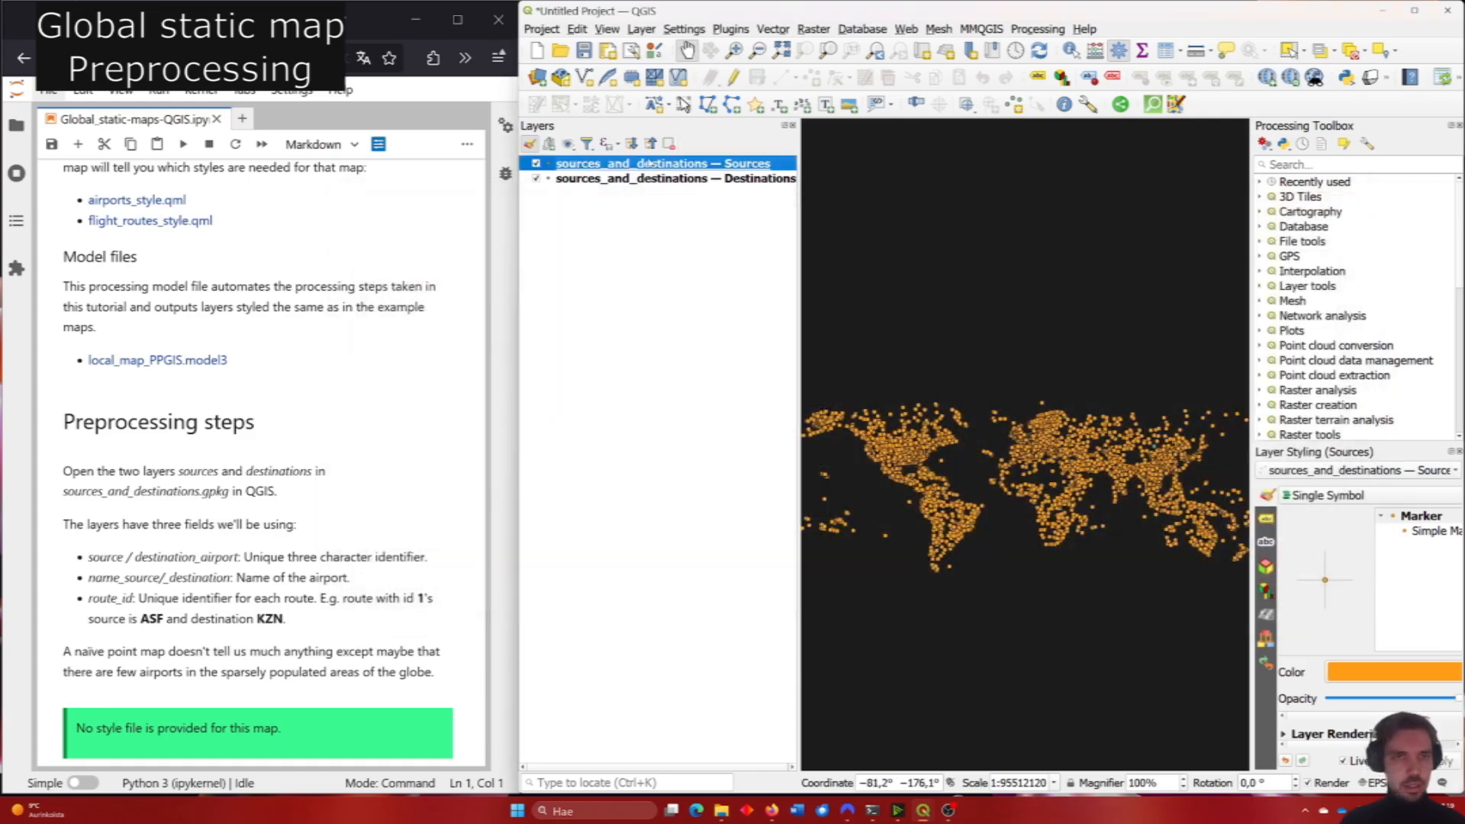
right_click(672, 178)
left_click(767, 374)
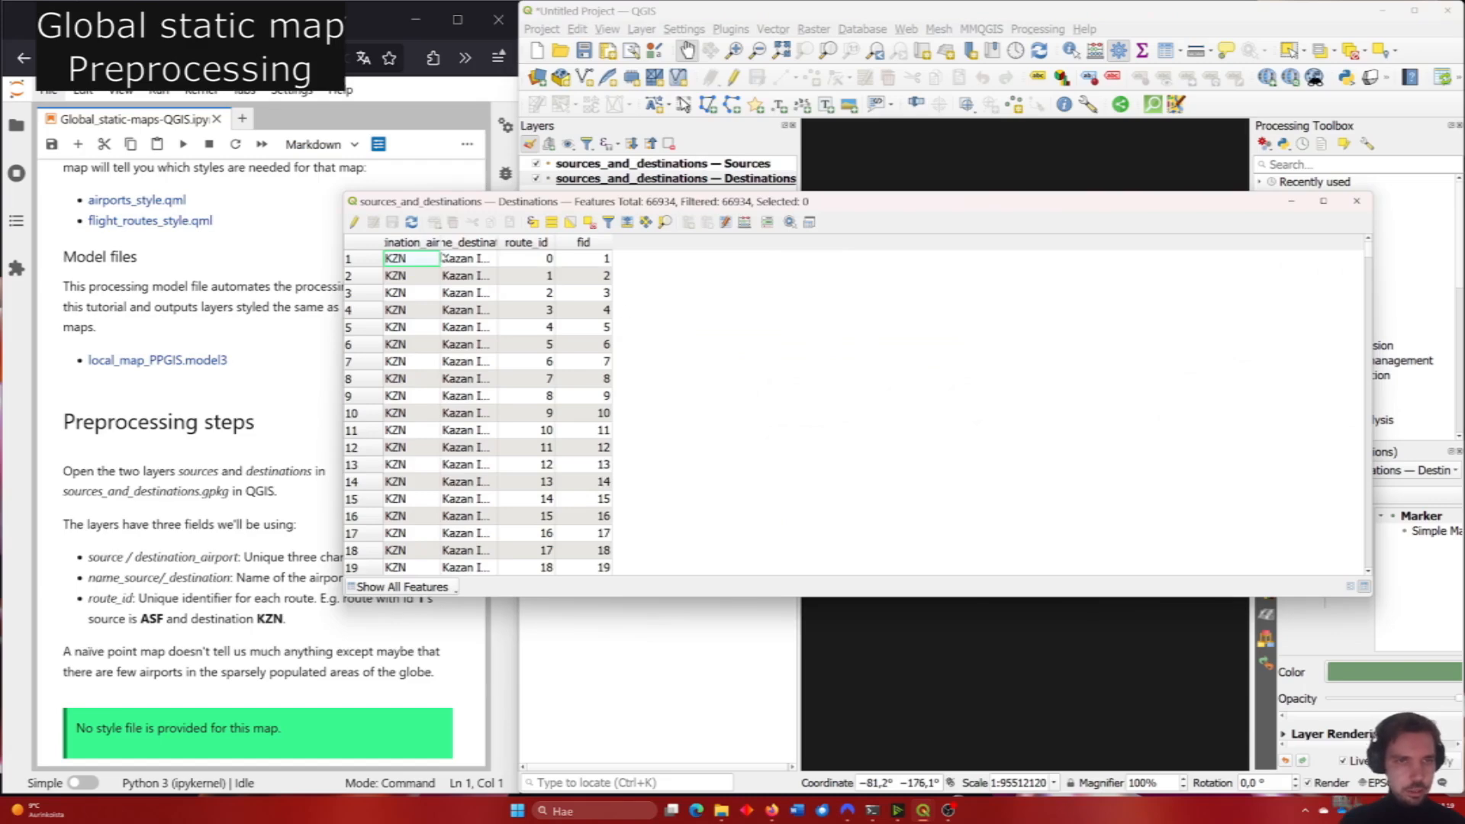
left_click_drag(440, 241, 671, 242)
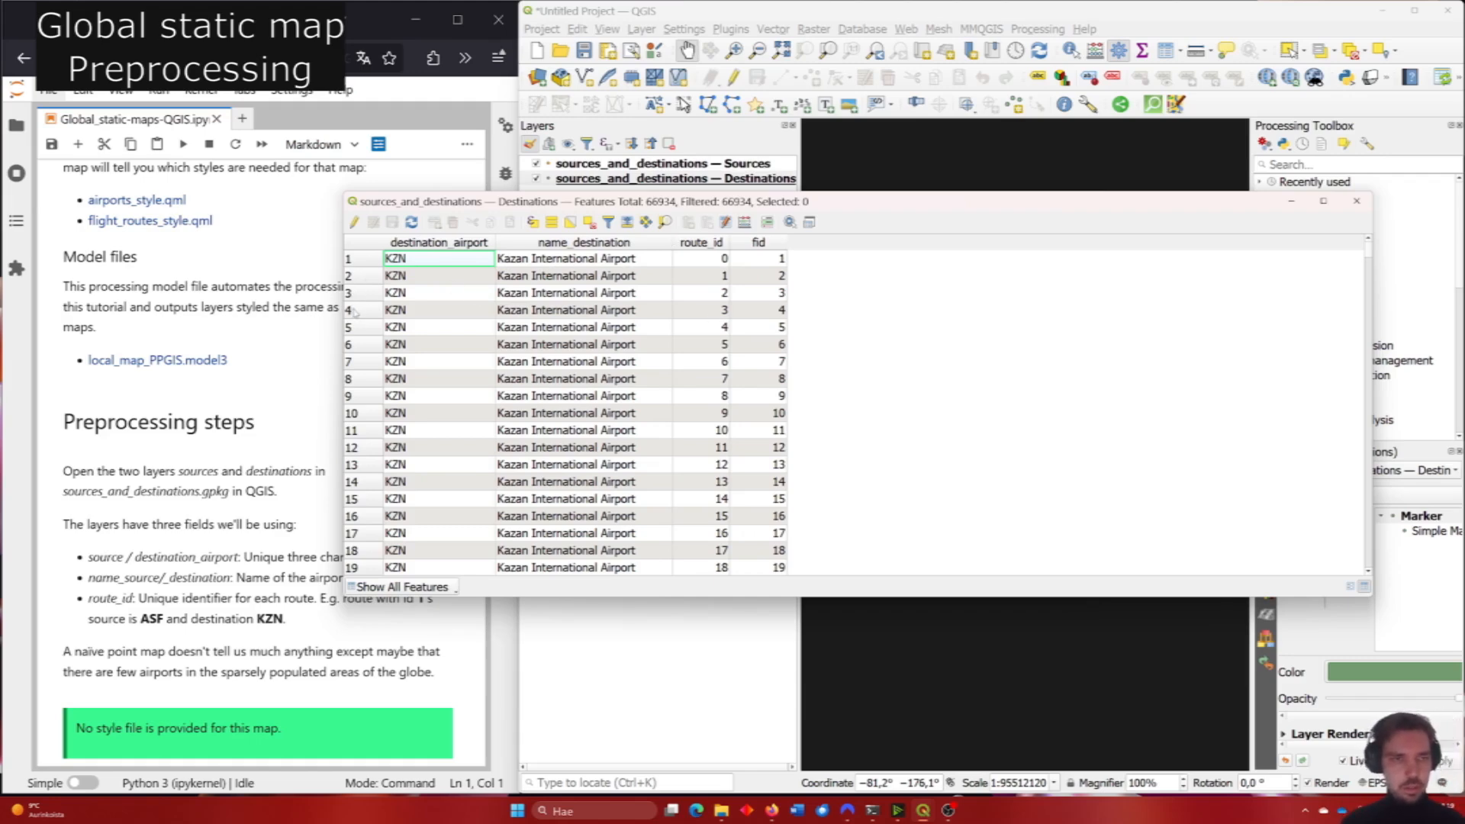
left_click(355, 311)
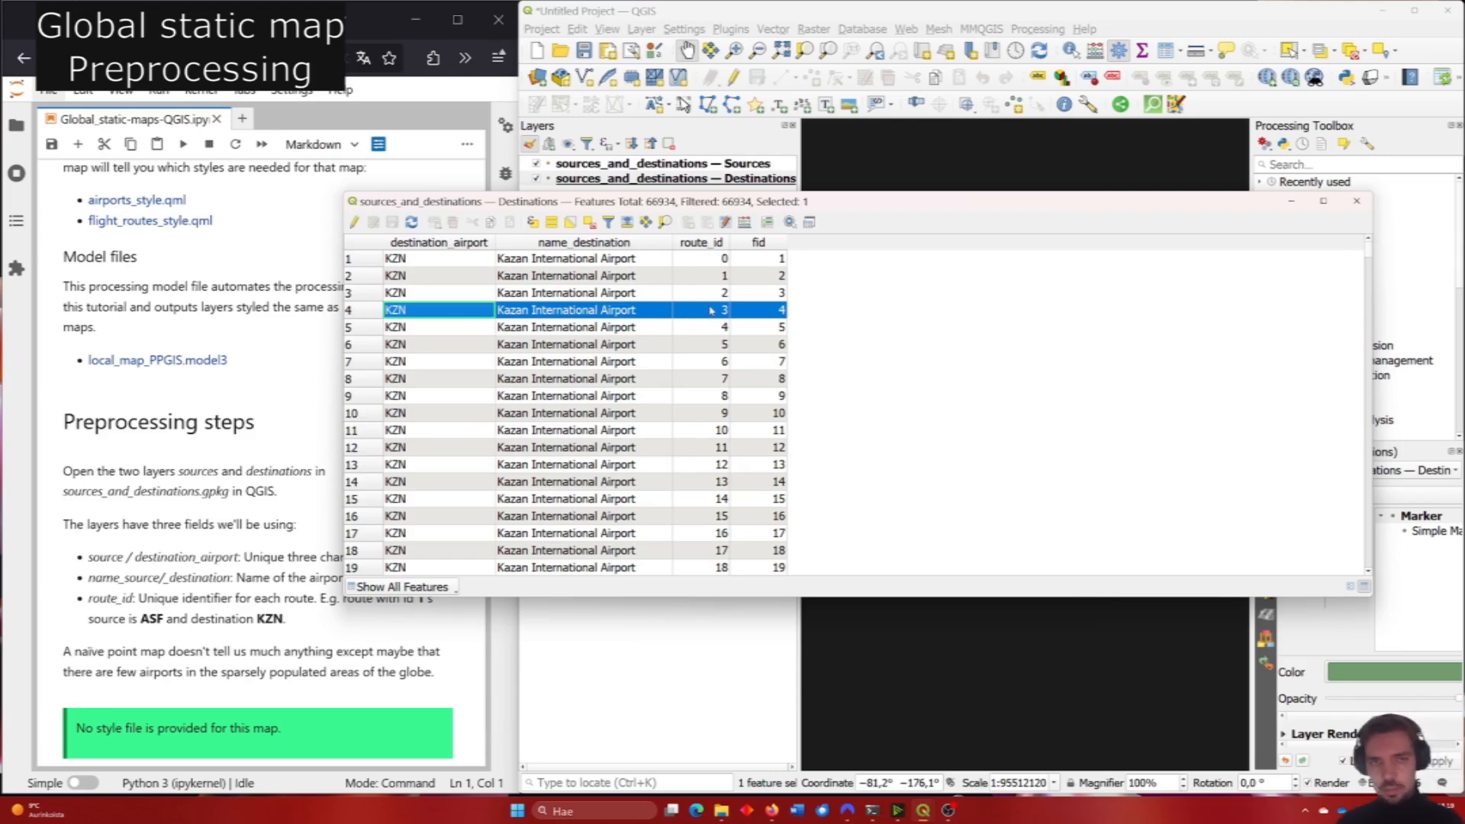
left_click(1360, 200)
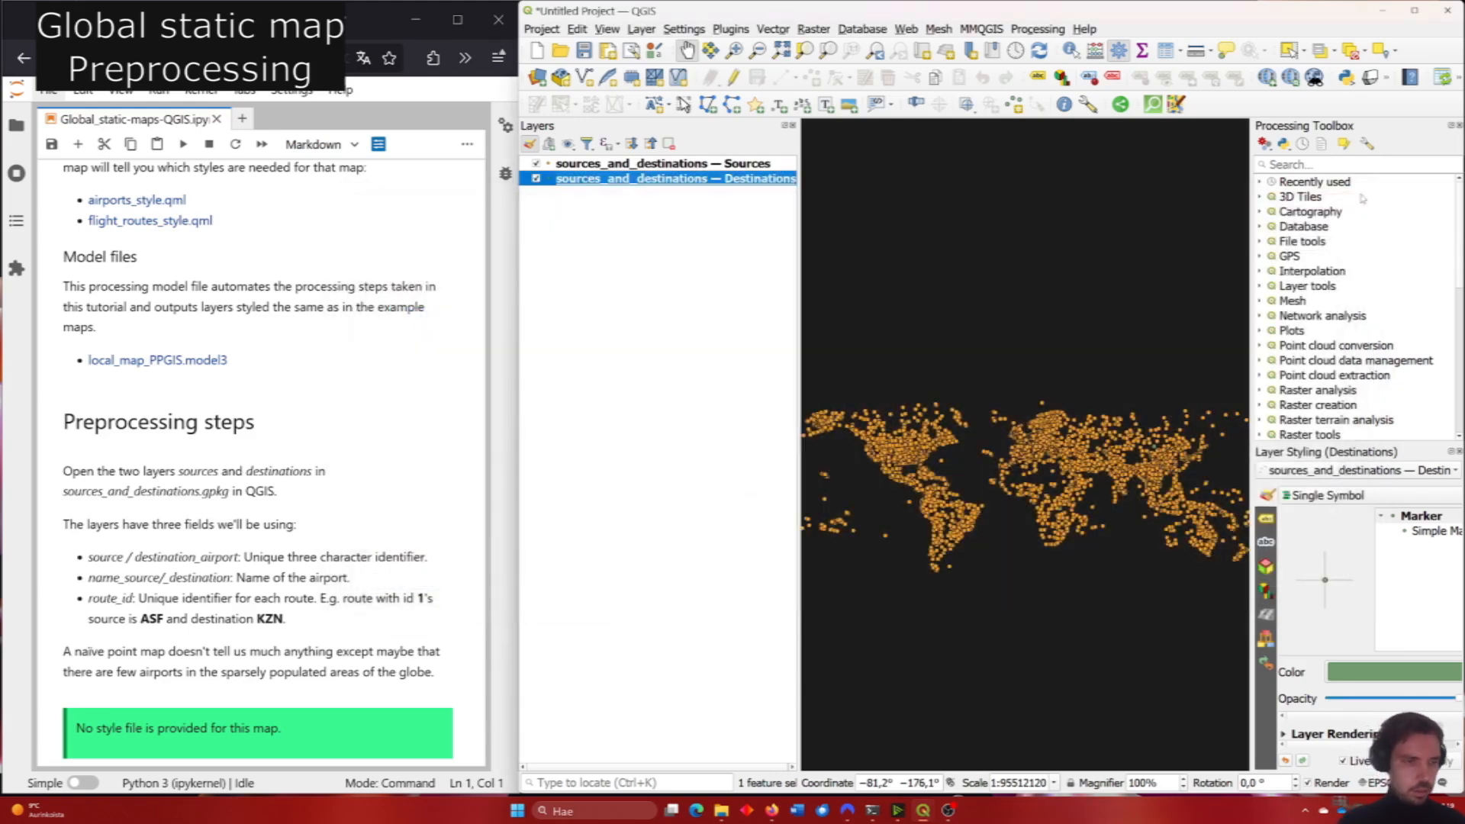
Load the built-in World Map layer with the coordinate keyword "world" and place it beneath both airport point layers.
scroll(303, 510, "down", 3)
scroll(302, 510, "down", 4)
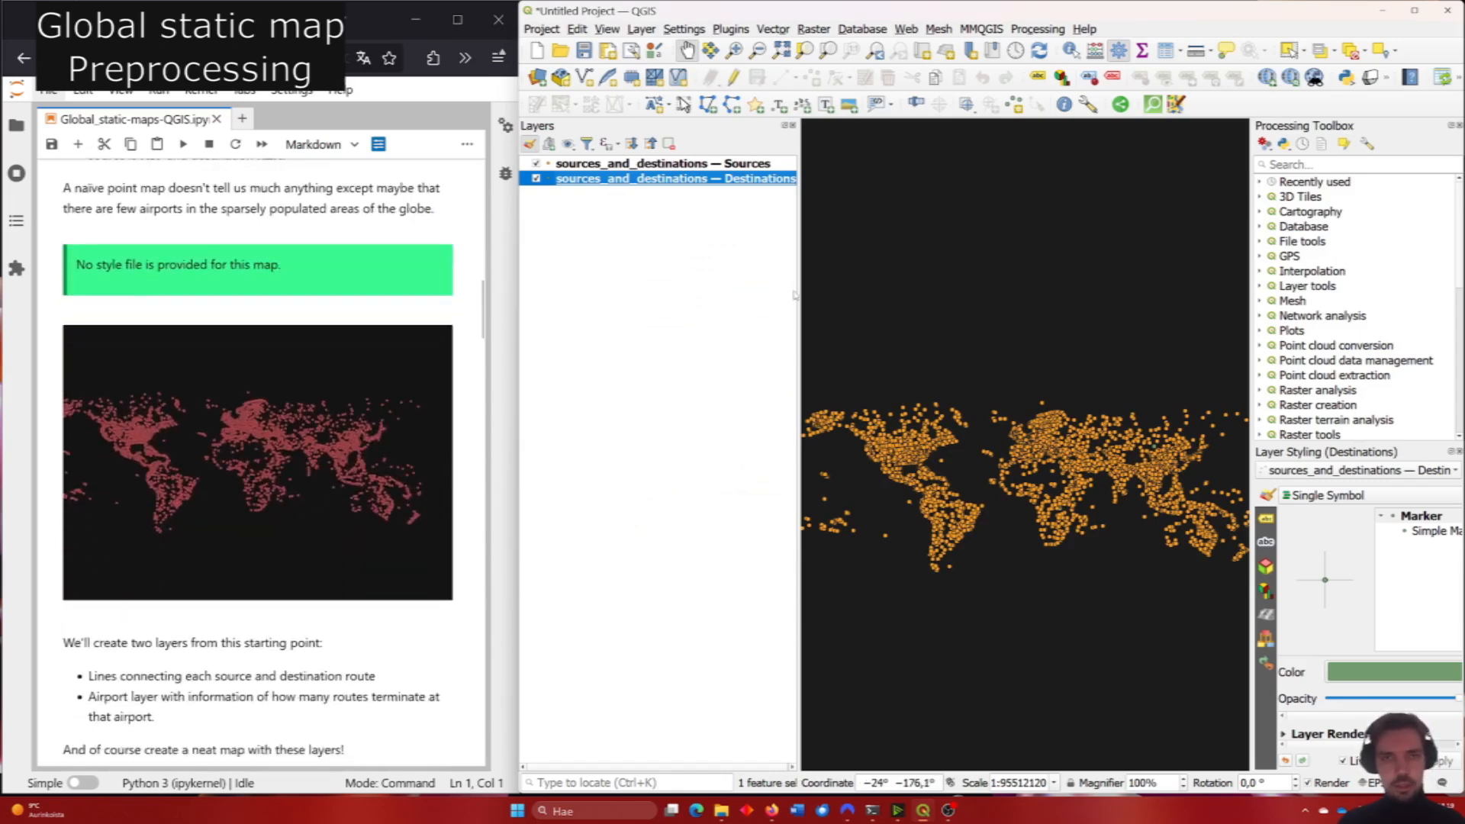
left_click_drag(799, 286, 656, 284)
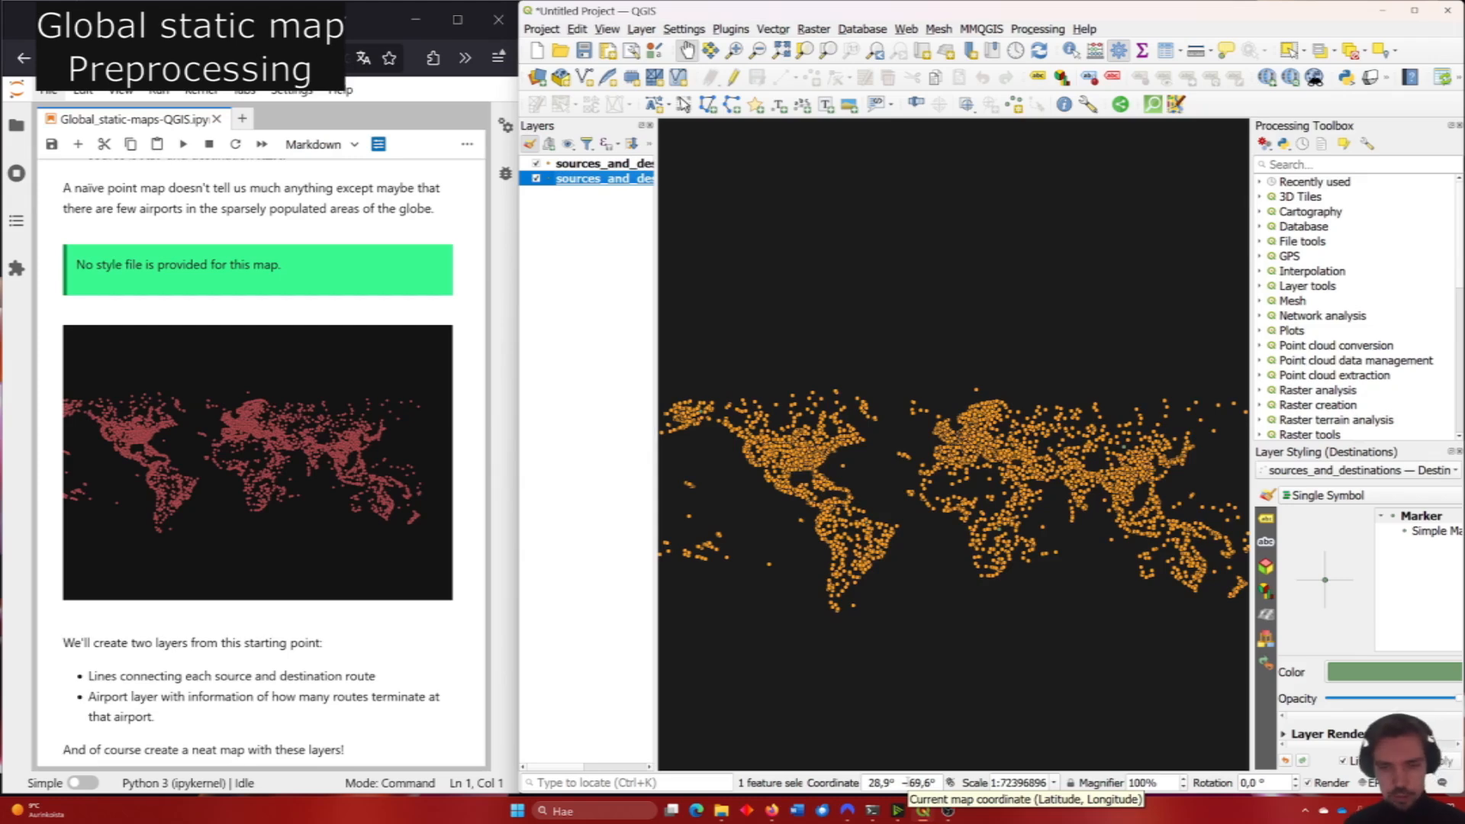
triple_click(907, 783)
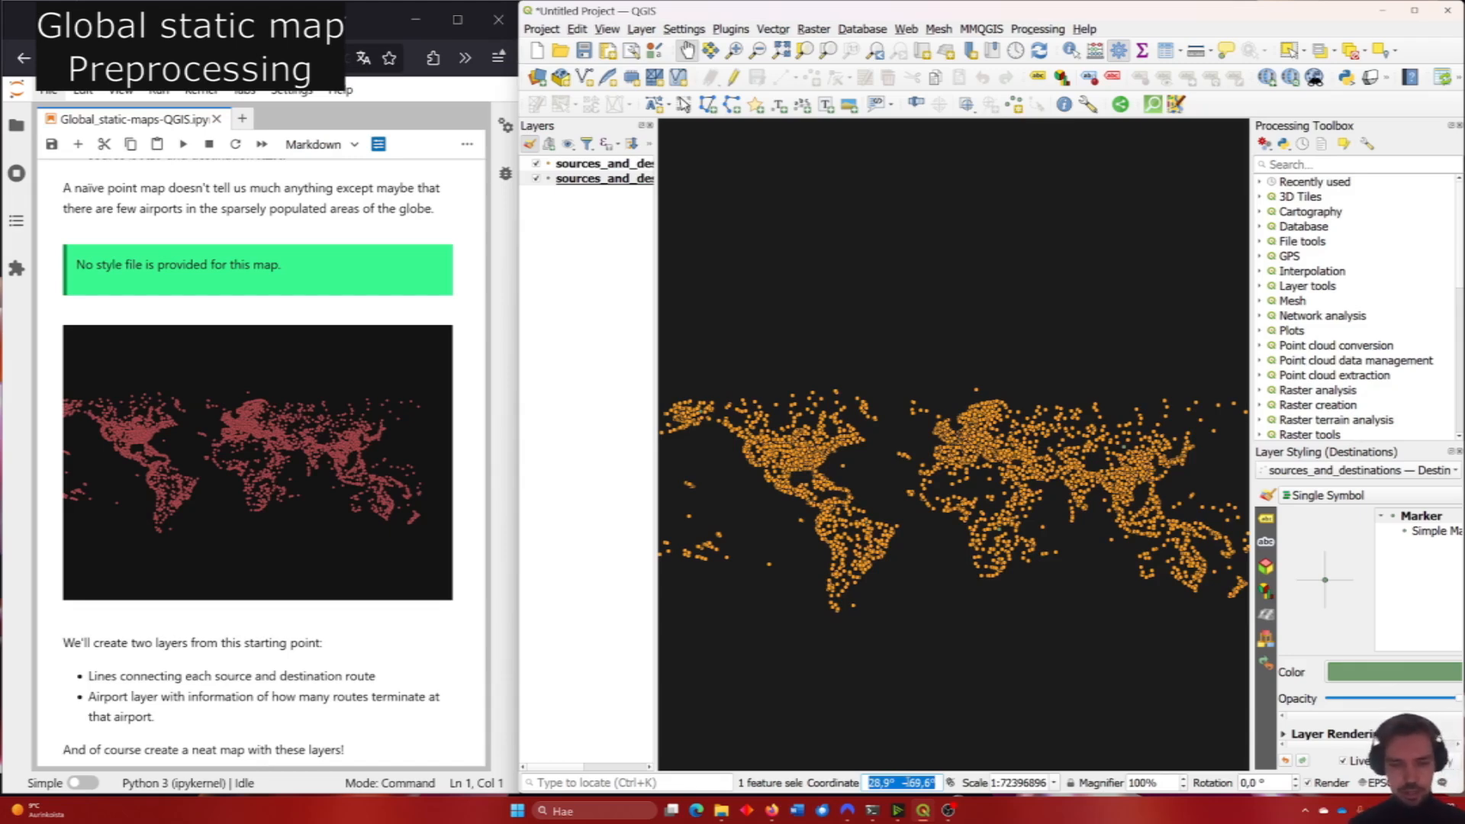
type("world")
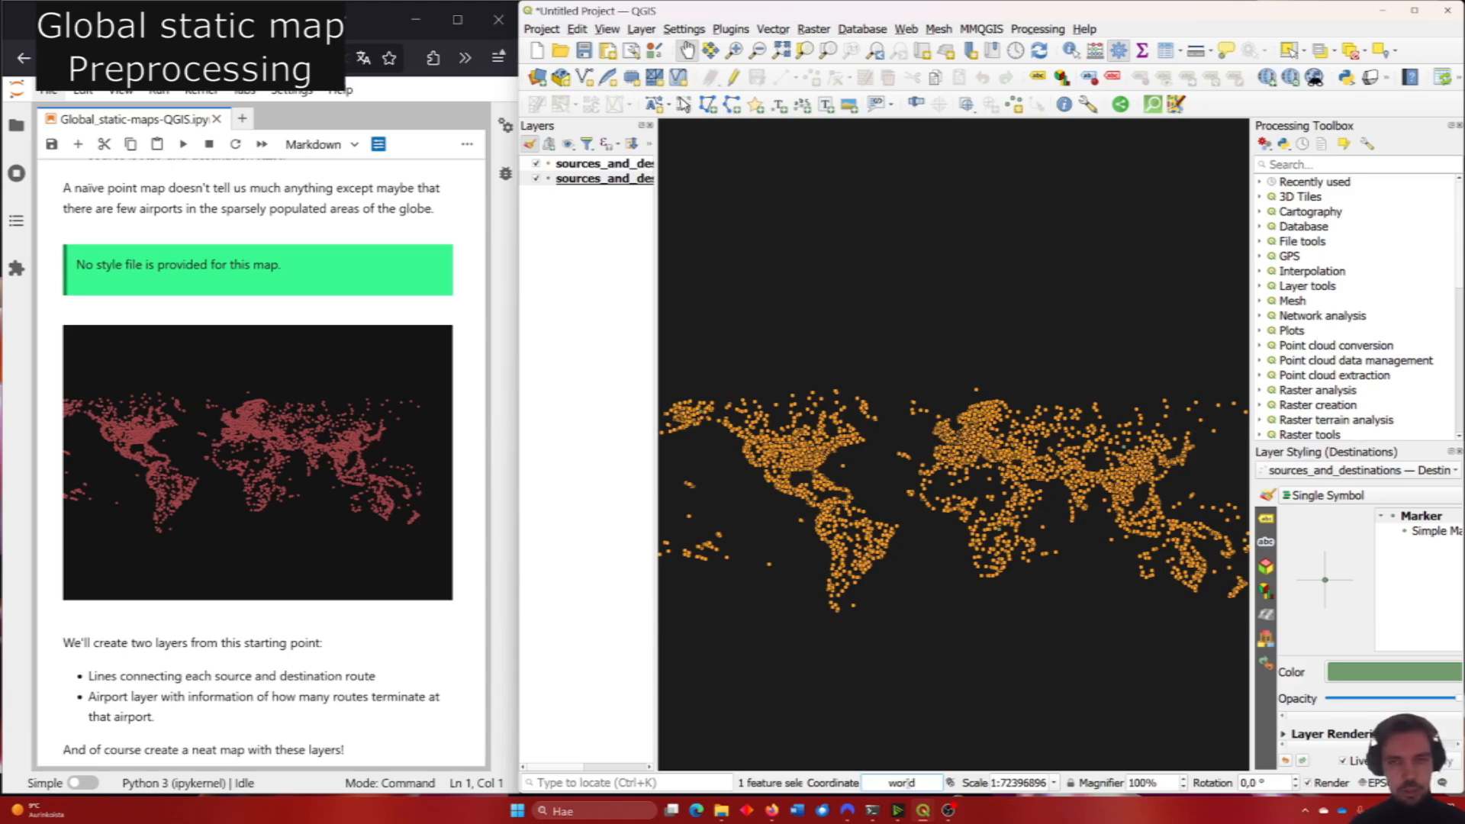
key("Return")
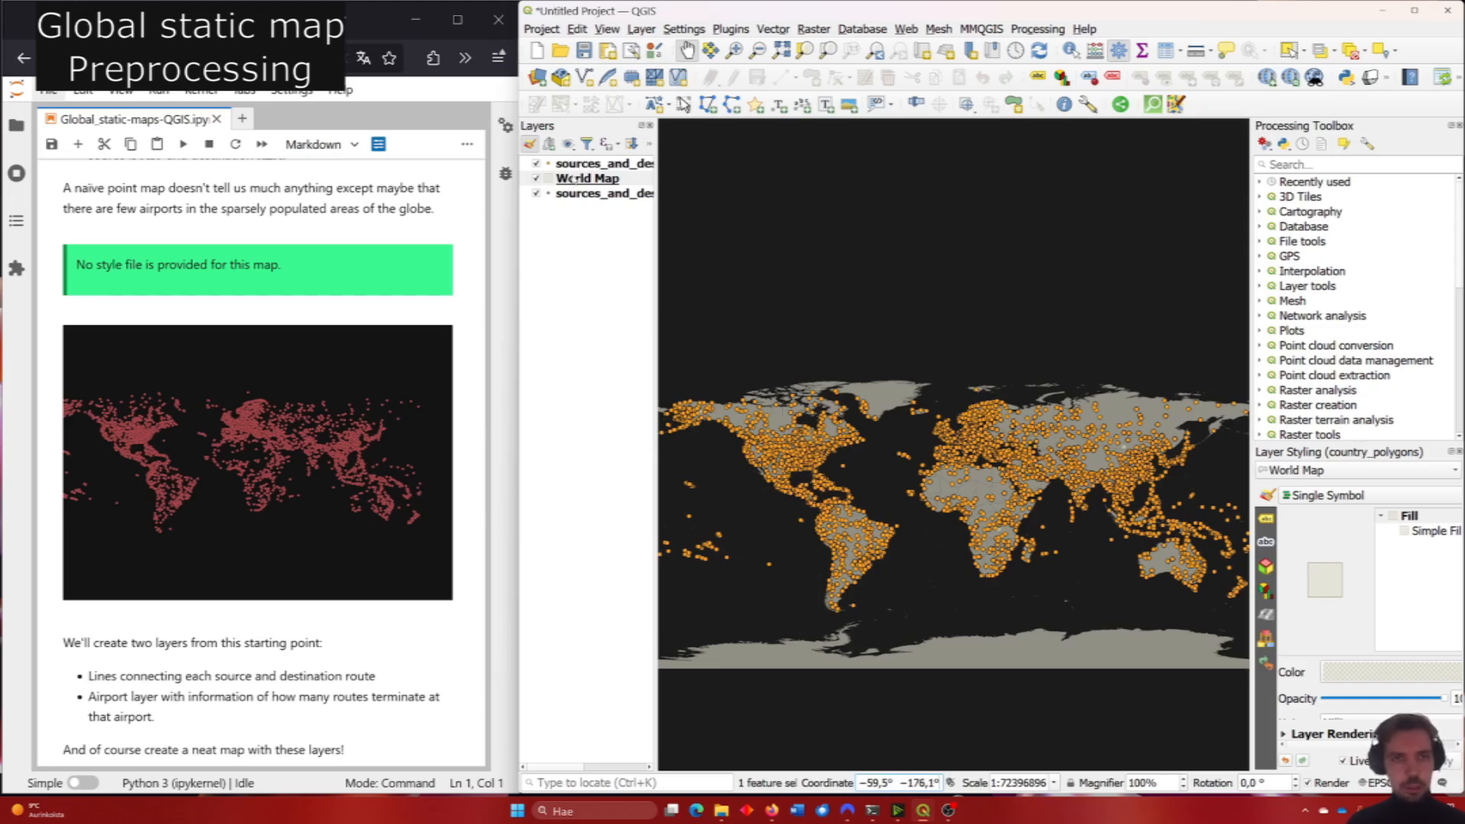
left_click_drag(572, 179, 580, 214)
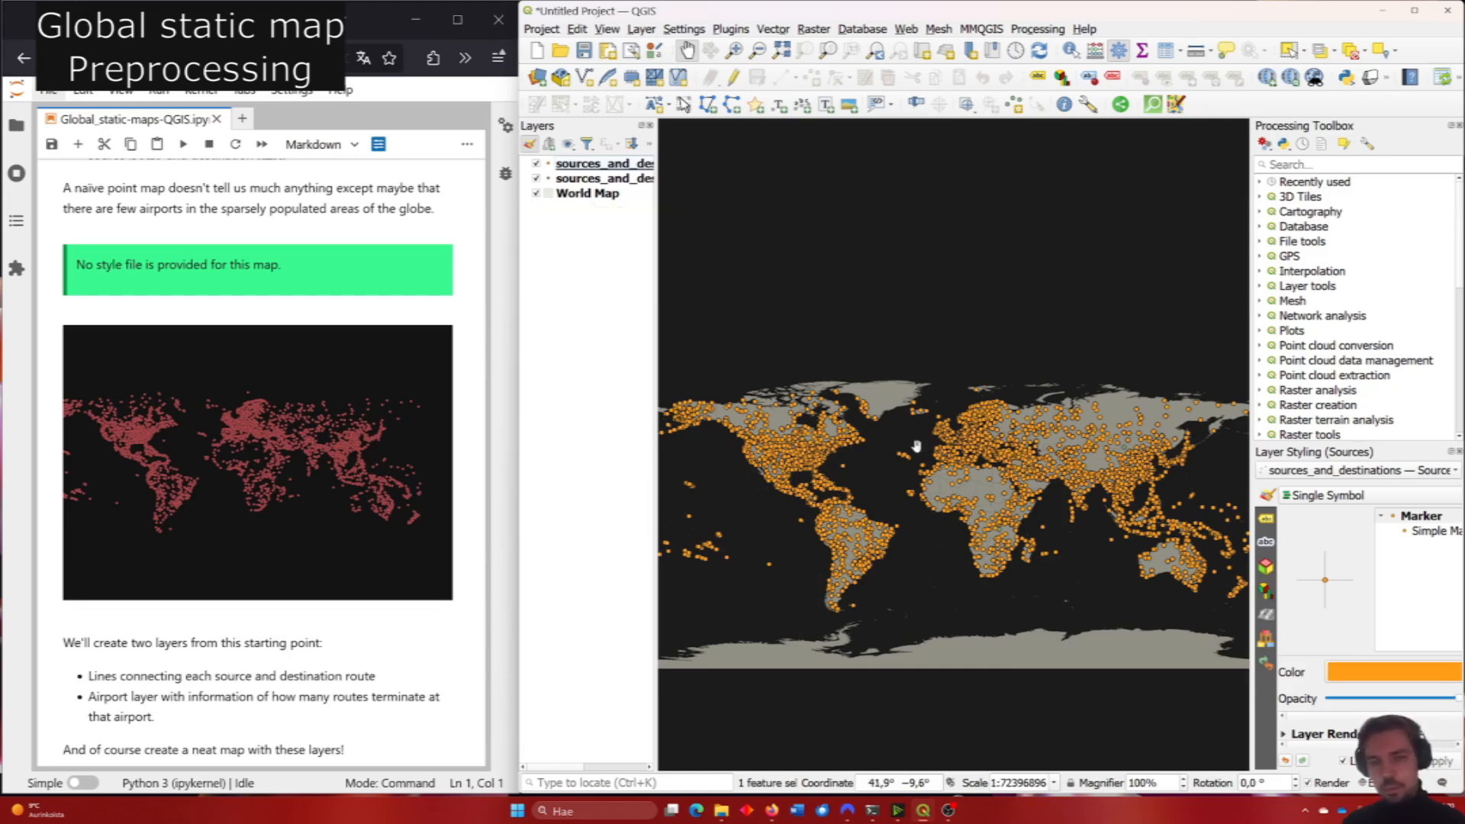
Hide the World Map layer and bring up the notebook's Route lines instructions.
left_click(537, 194)
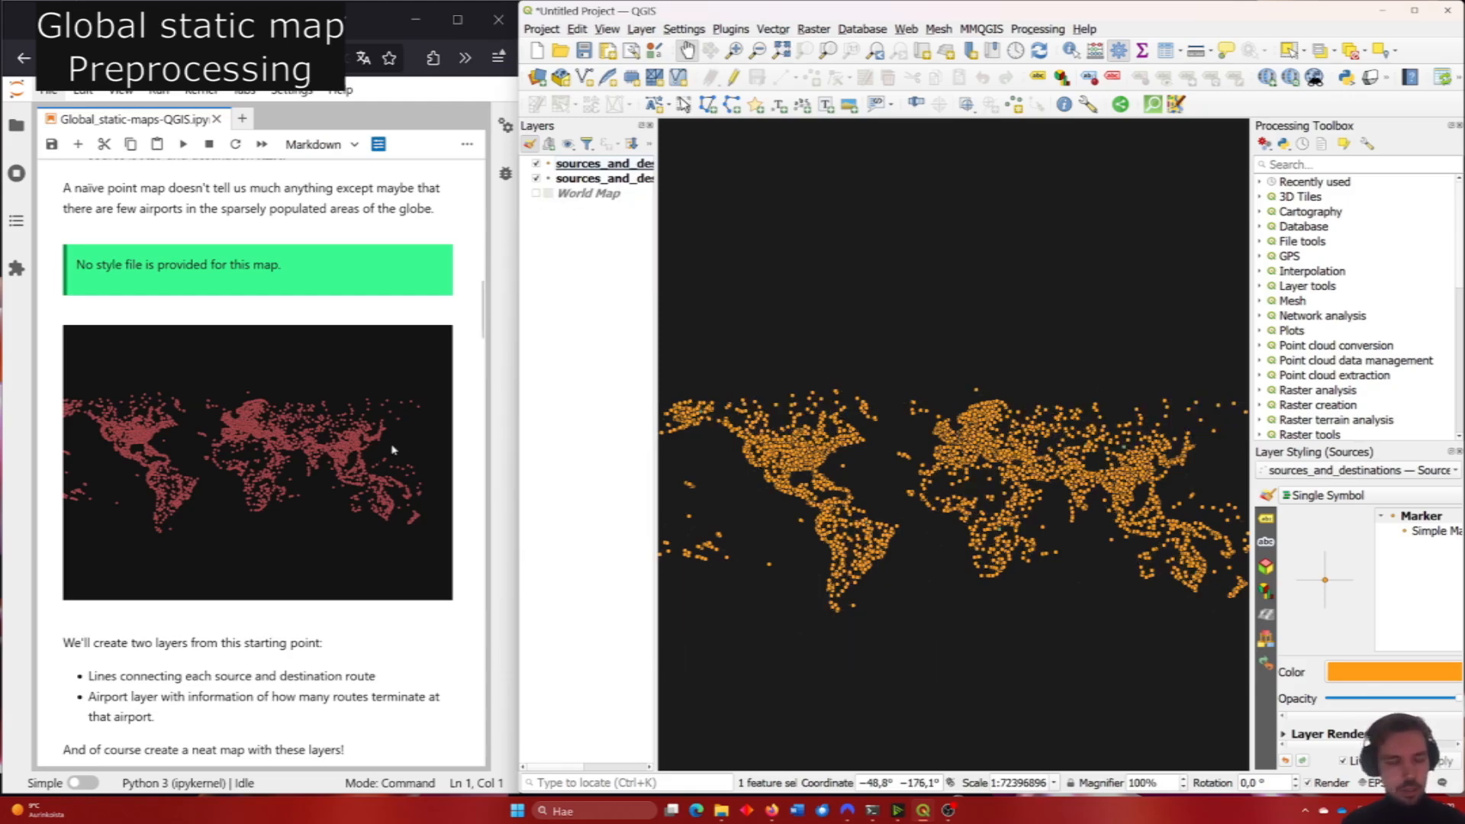
scroll(385, 479, "down", 3)
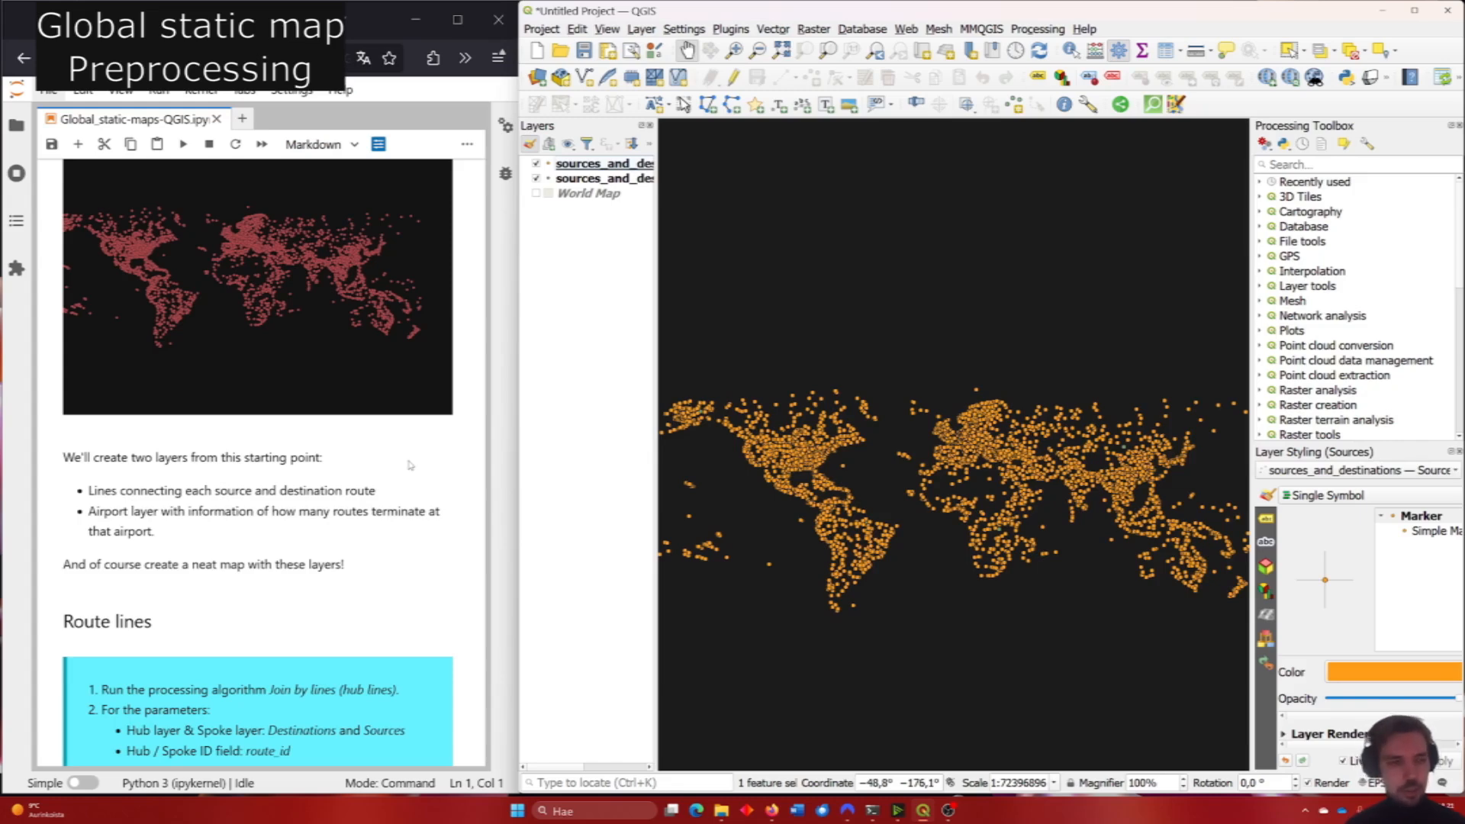
scroll(409, 464, "down", 3)
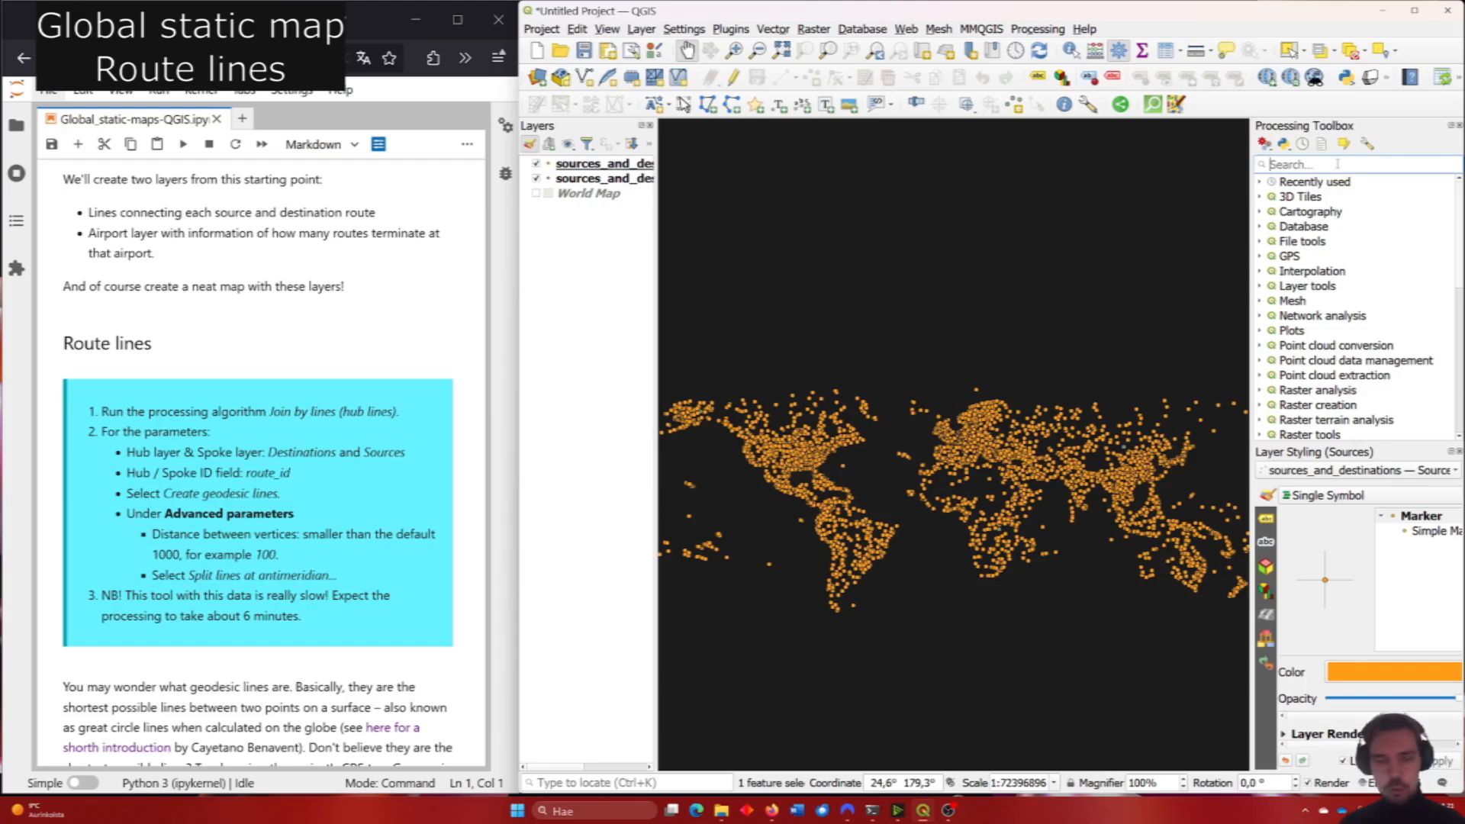
Open the Join by lines (hub lines) algorithm with Sources as the hub layer and Destinations as the spoke layer.
type("join")
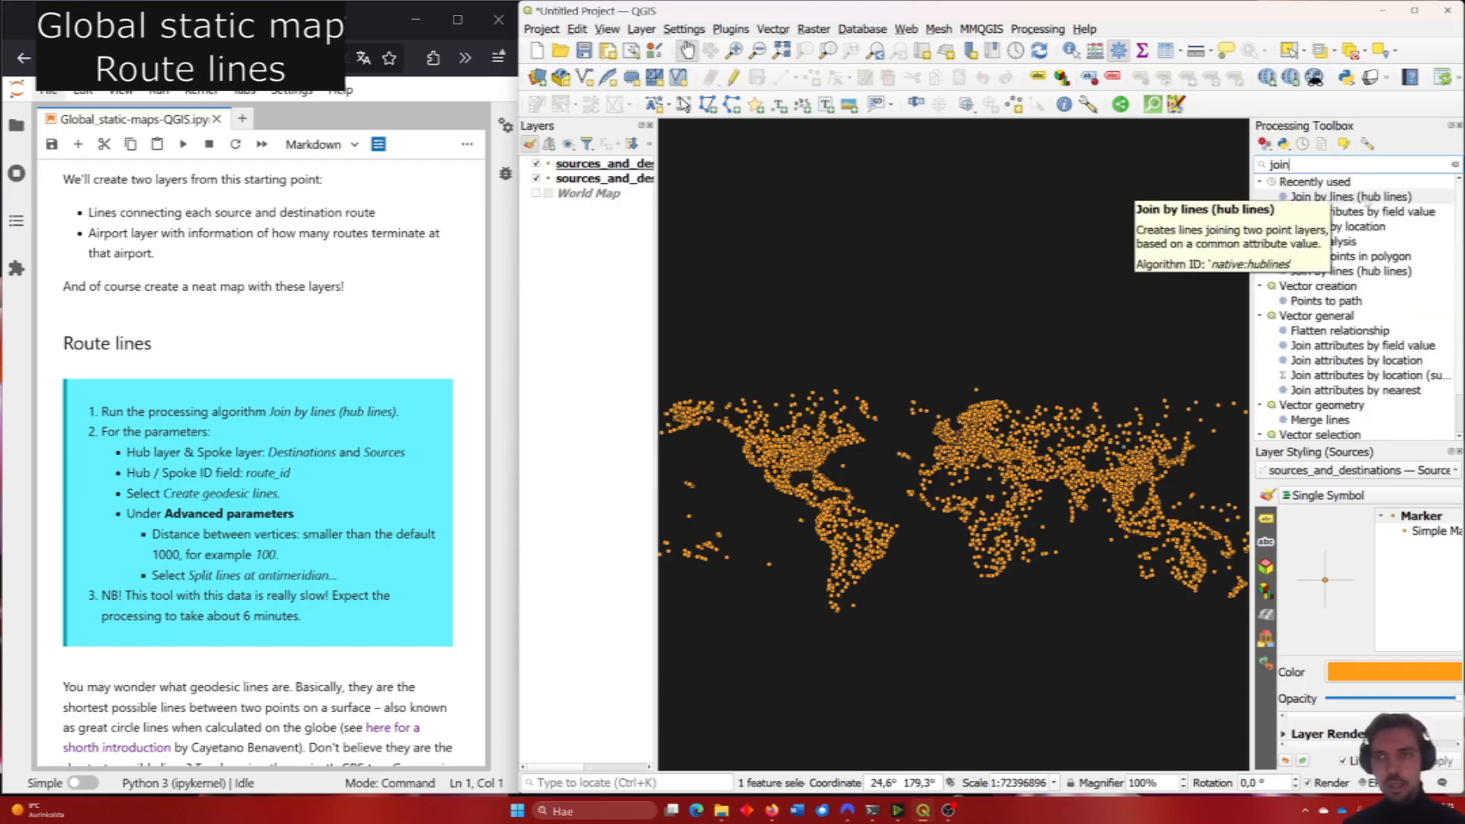
double_click(1369, 198)
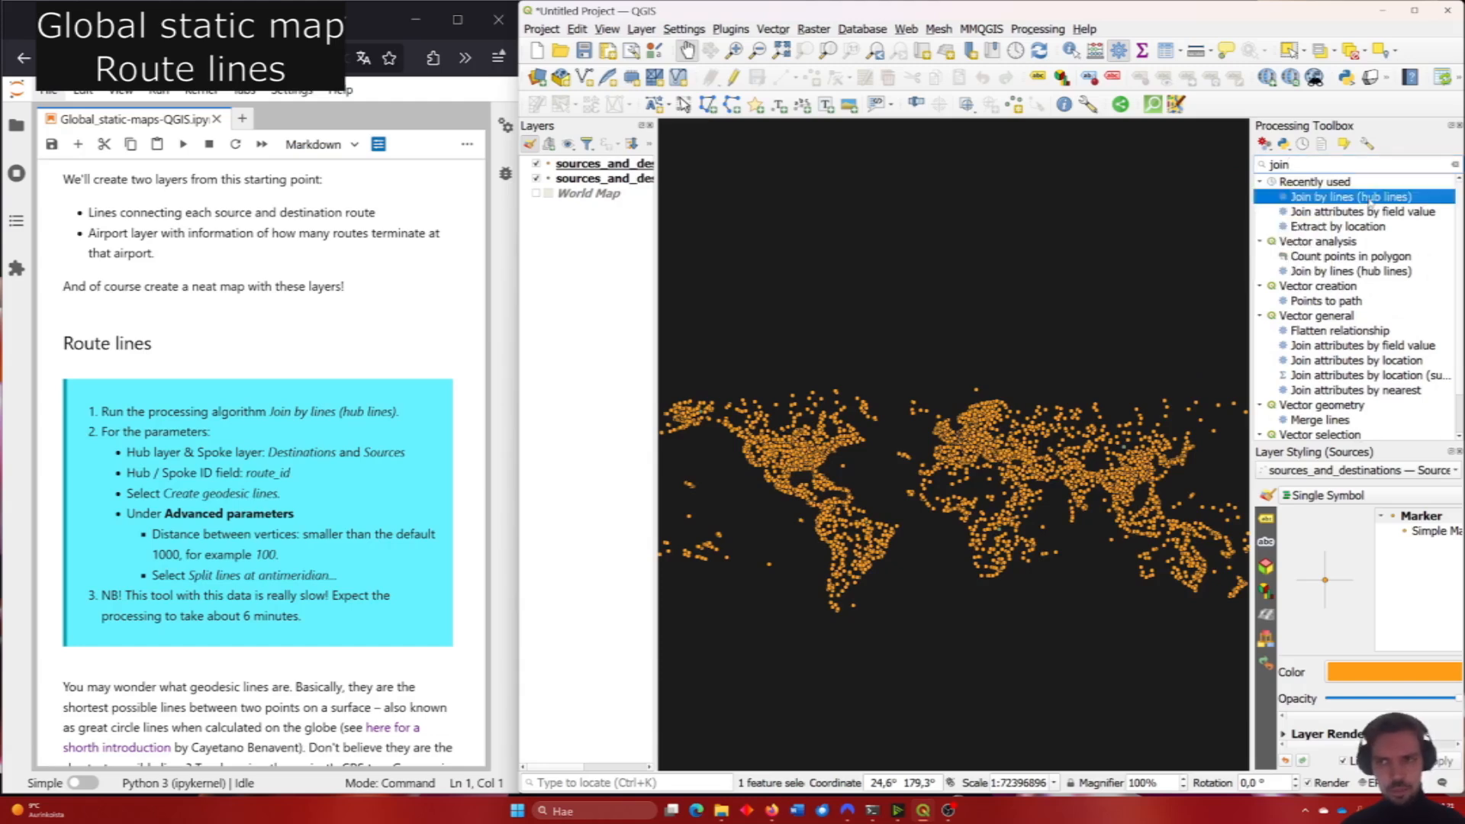
left_click_drag(774, 179, 904, 213)
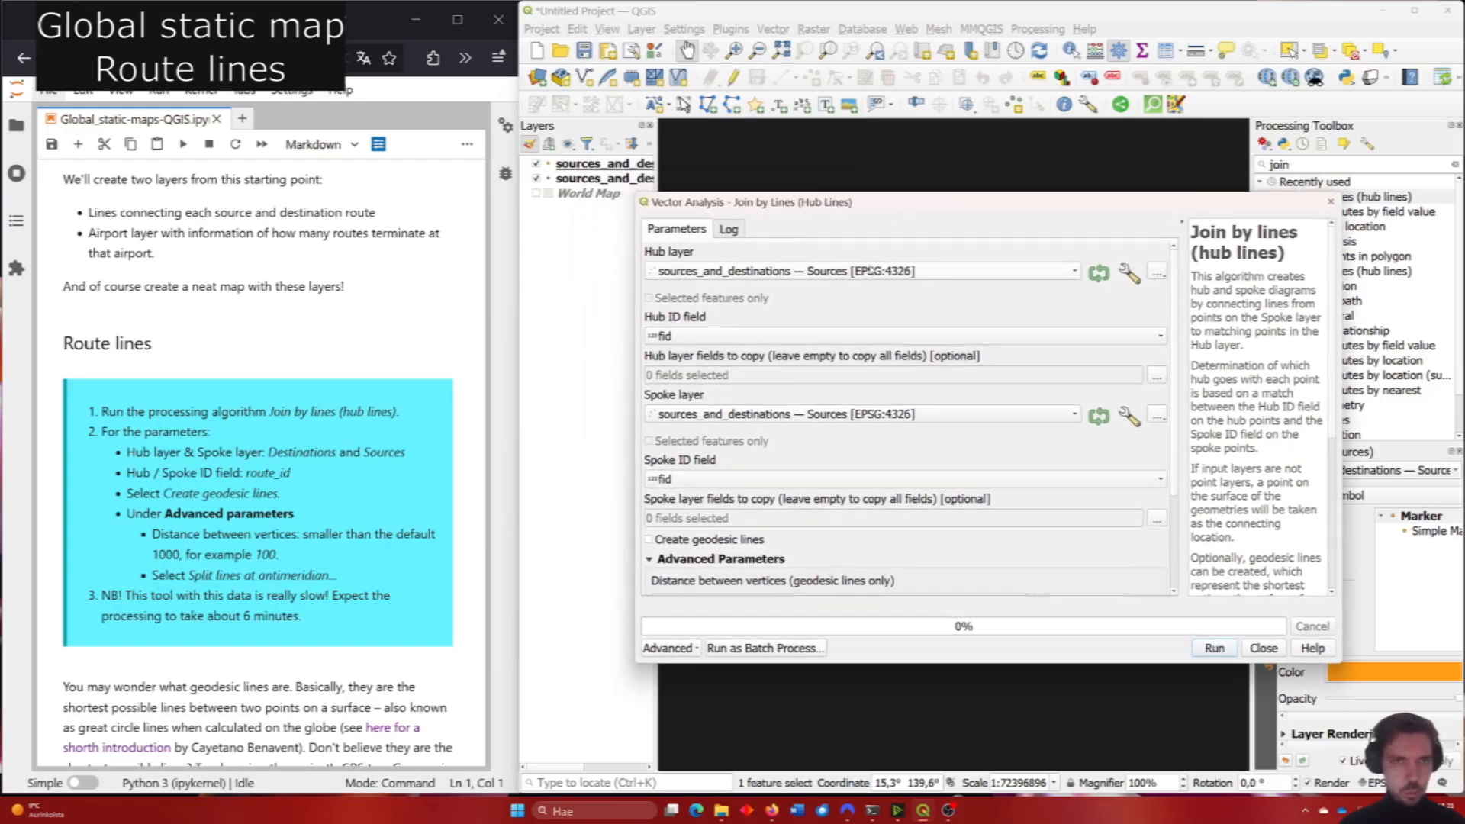
left_click(907, 270)
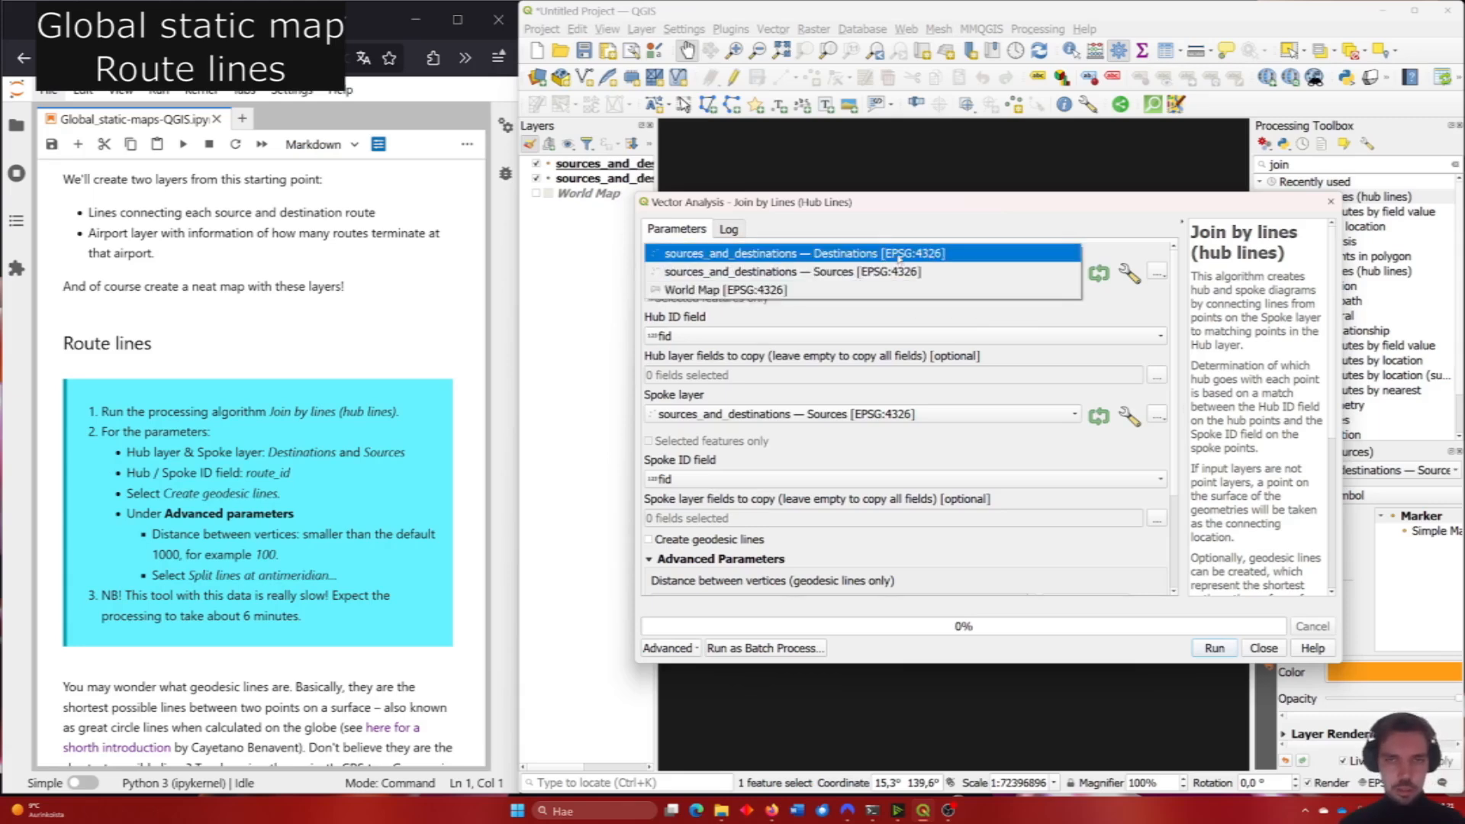
left_click(889, 290)
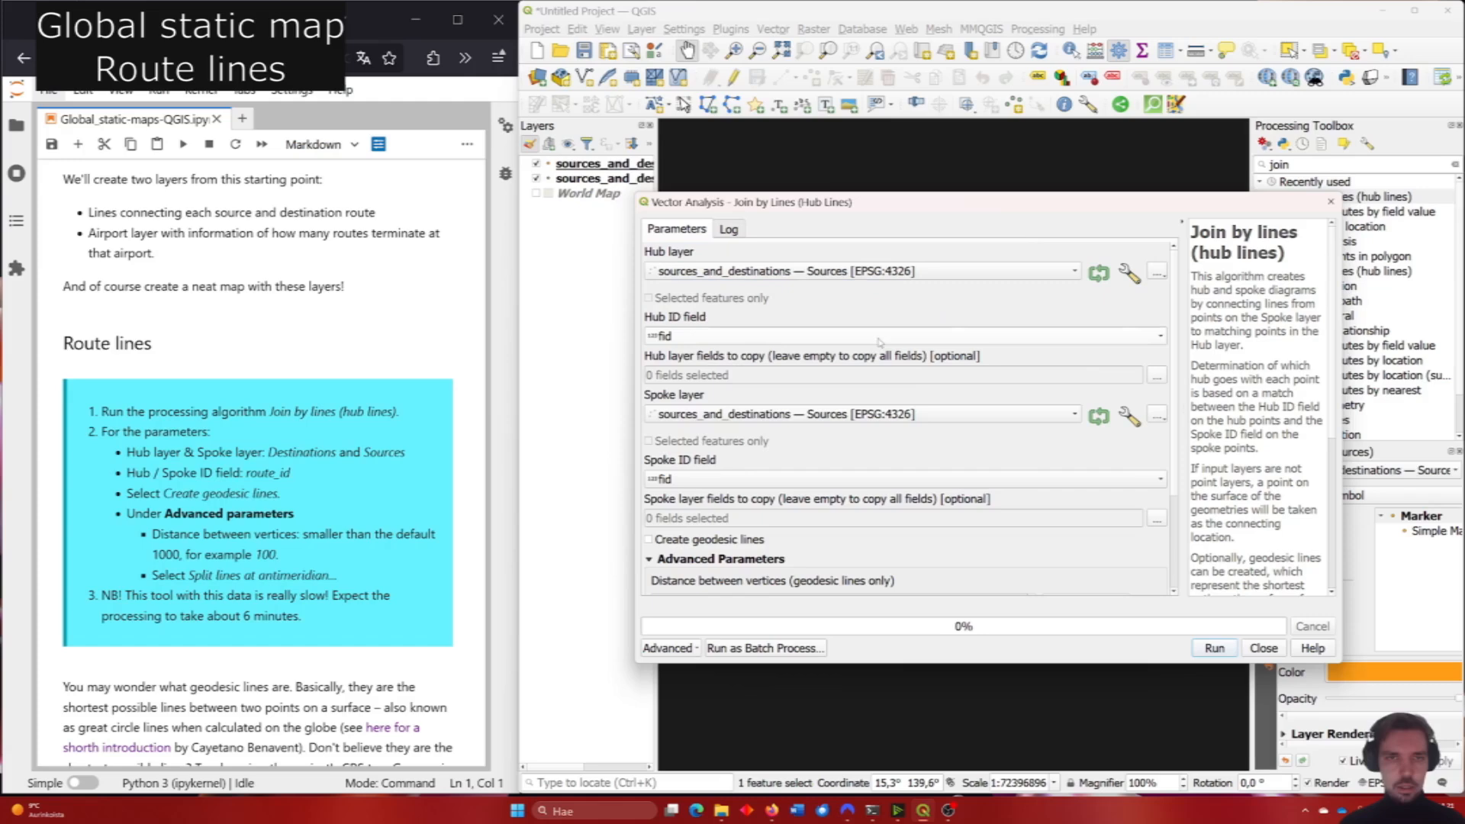
left_click(928, 414)
left_click(923, 397)
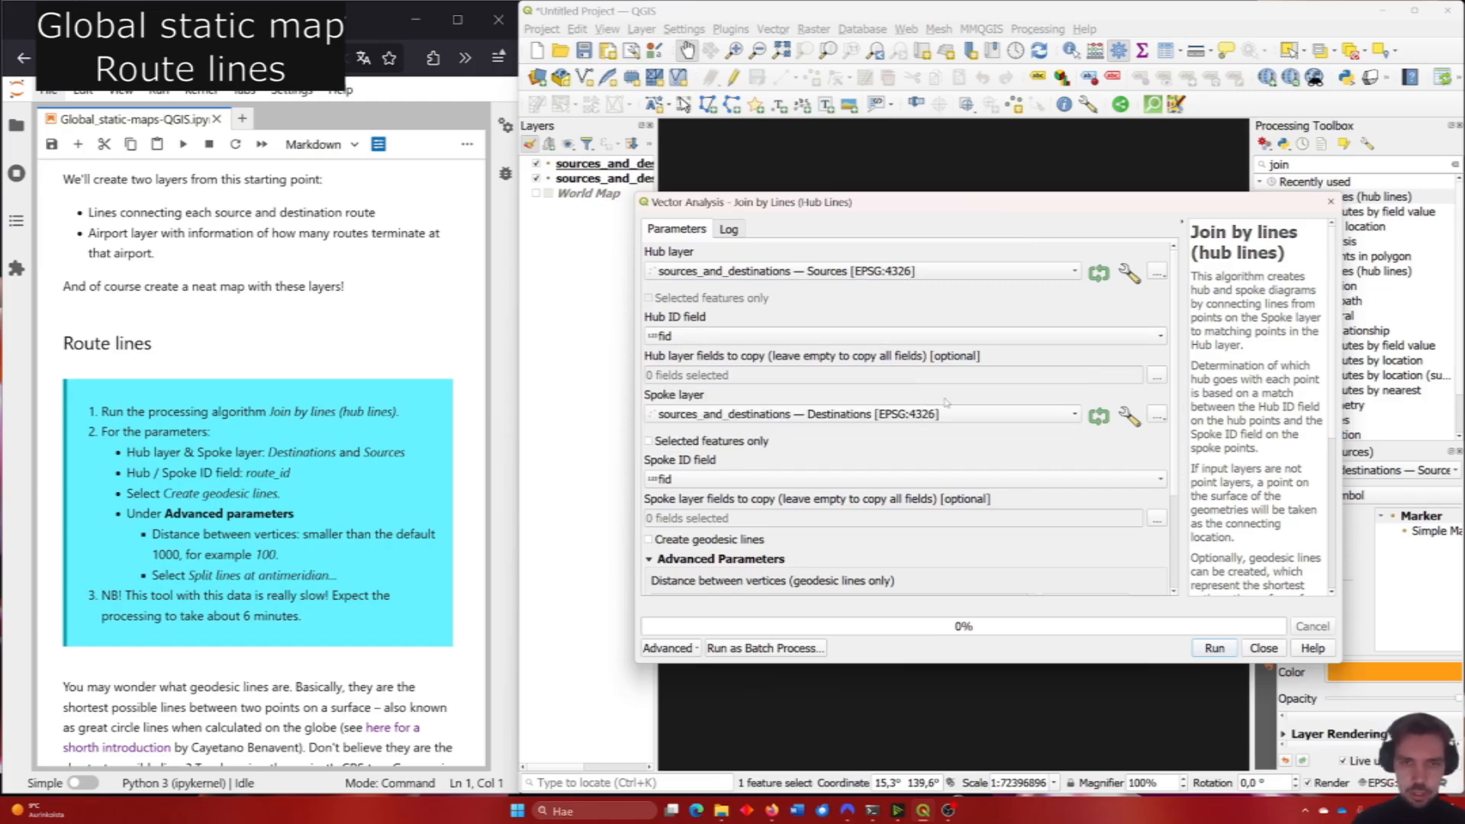
Set both the hub ID field and the spoke ID field to route_id.
left_click(786, 336)
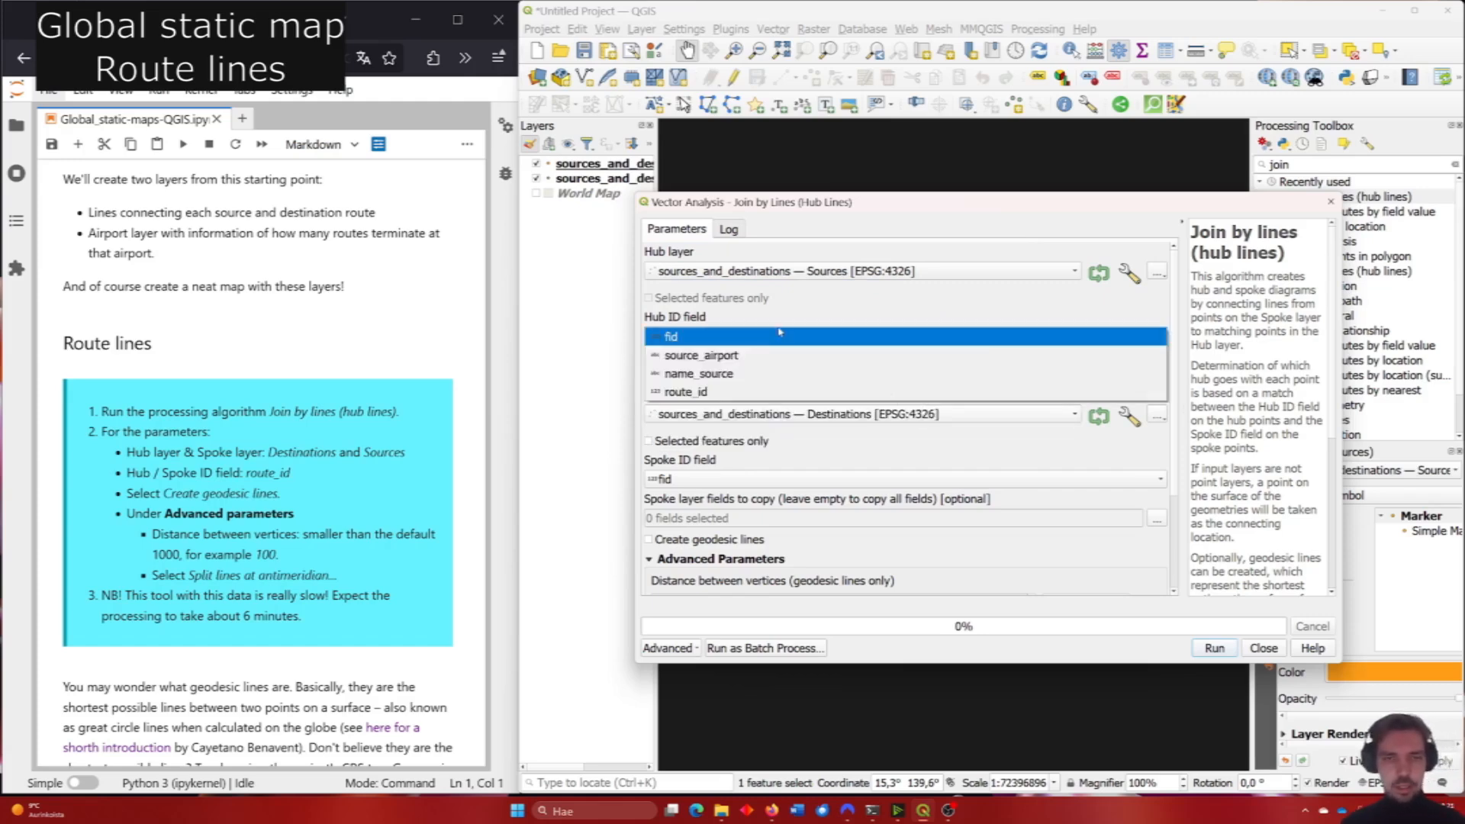
left_click(736, 387)
left_click(776, 479)
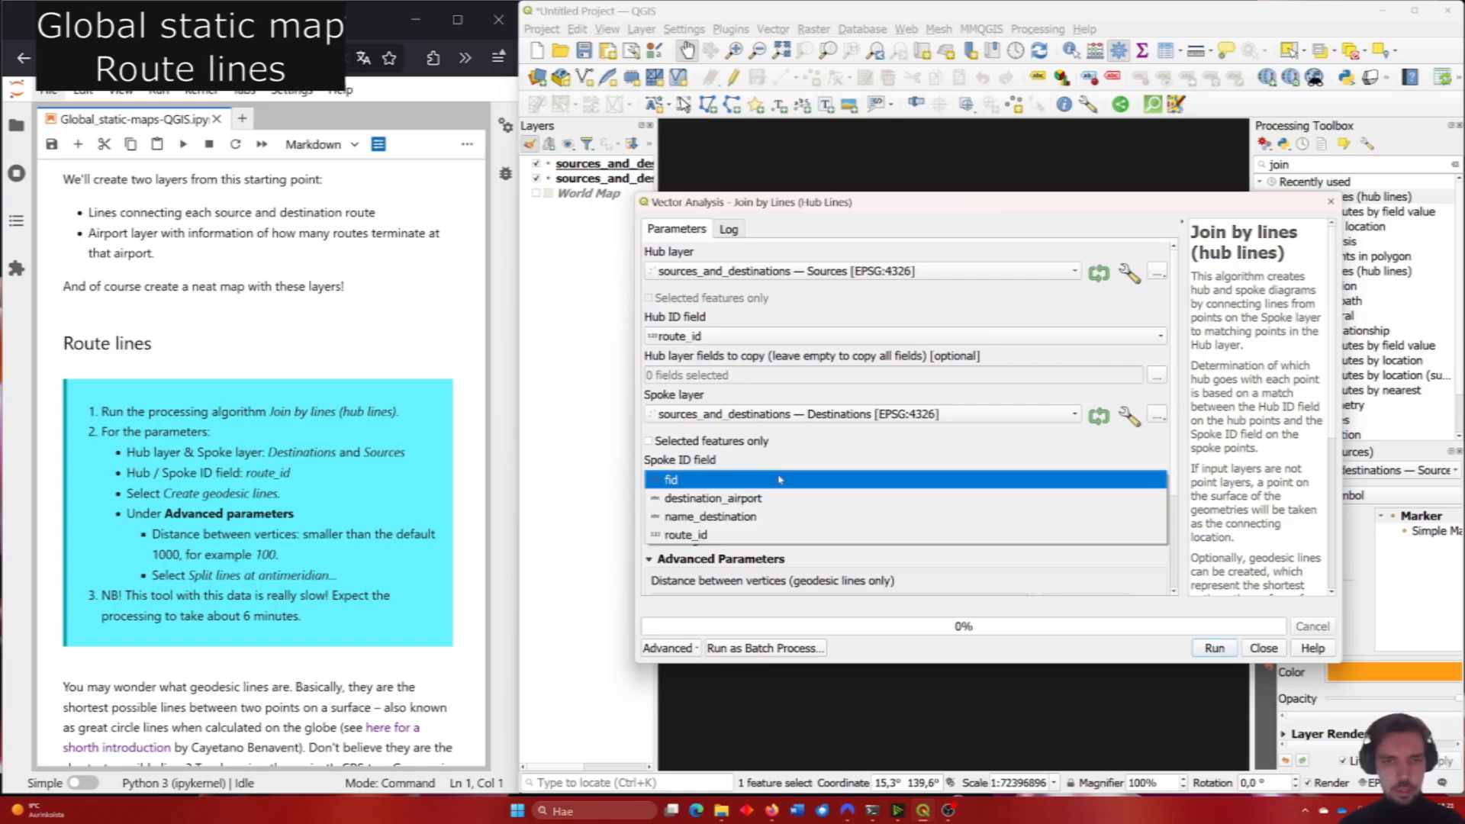
left_click(720, 537)
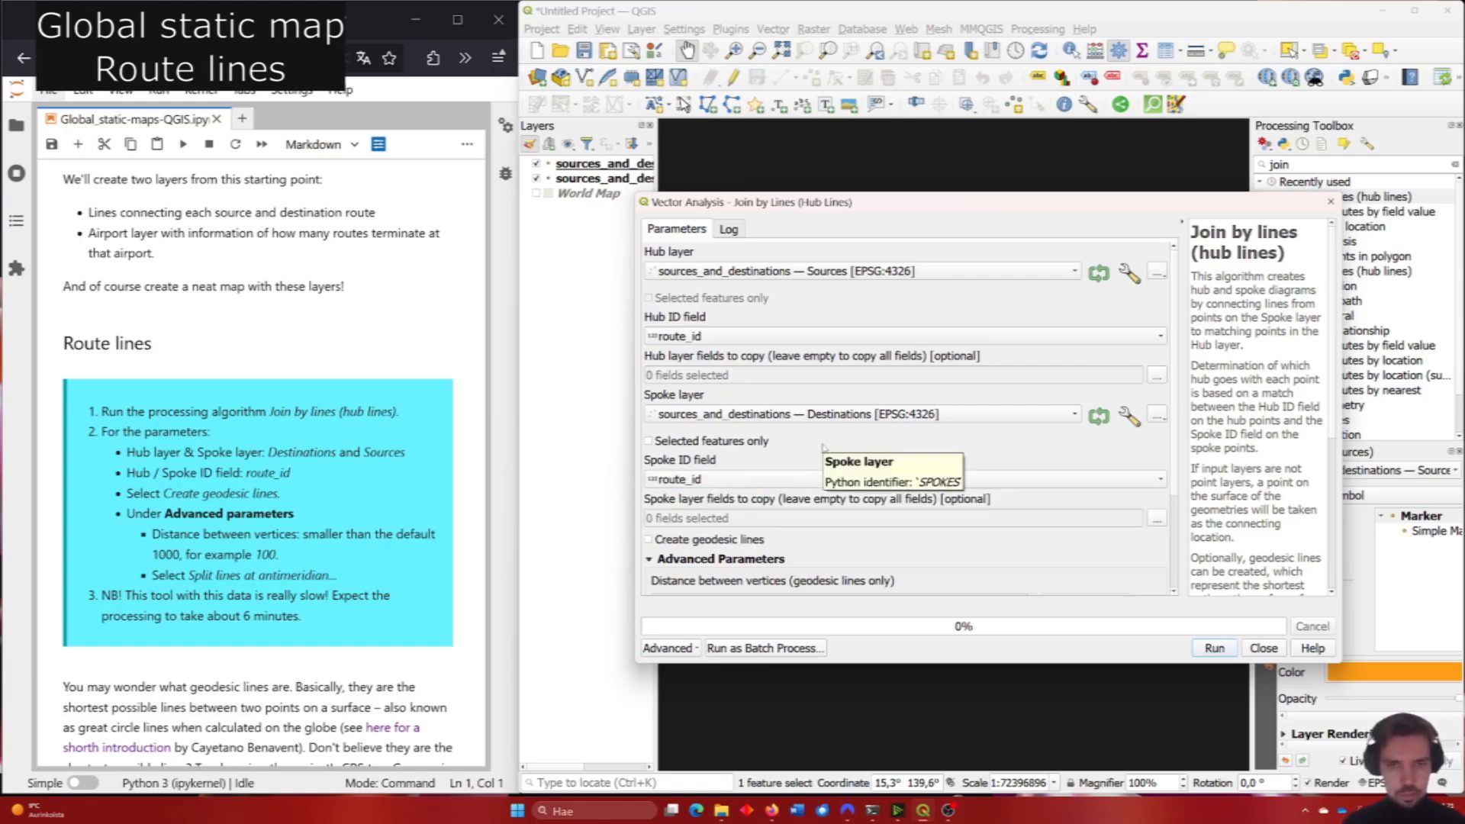
Enable geodesic lines with 100 kilometers between vertices, and split lines at the antimeridian.
scroll(817, 557, "down", 4)
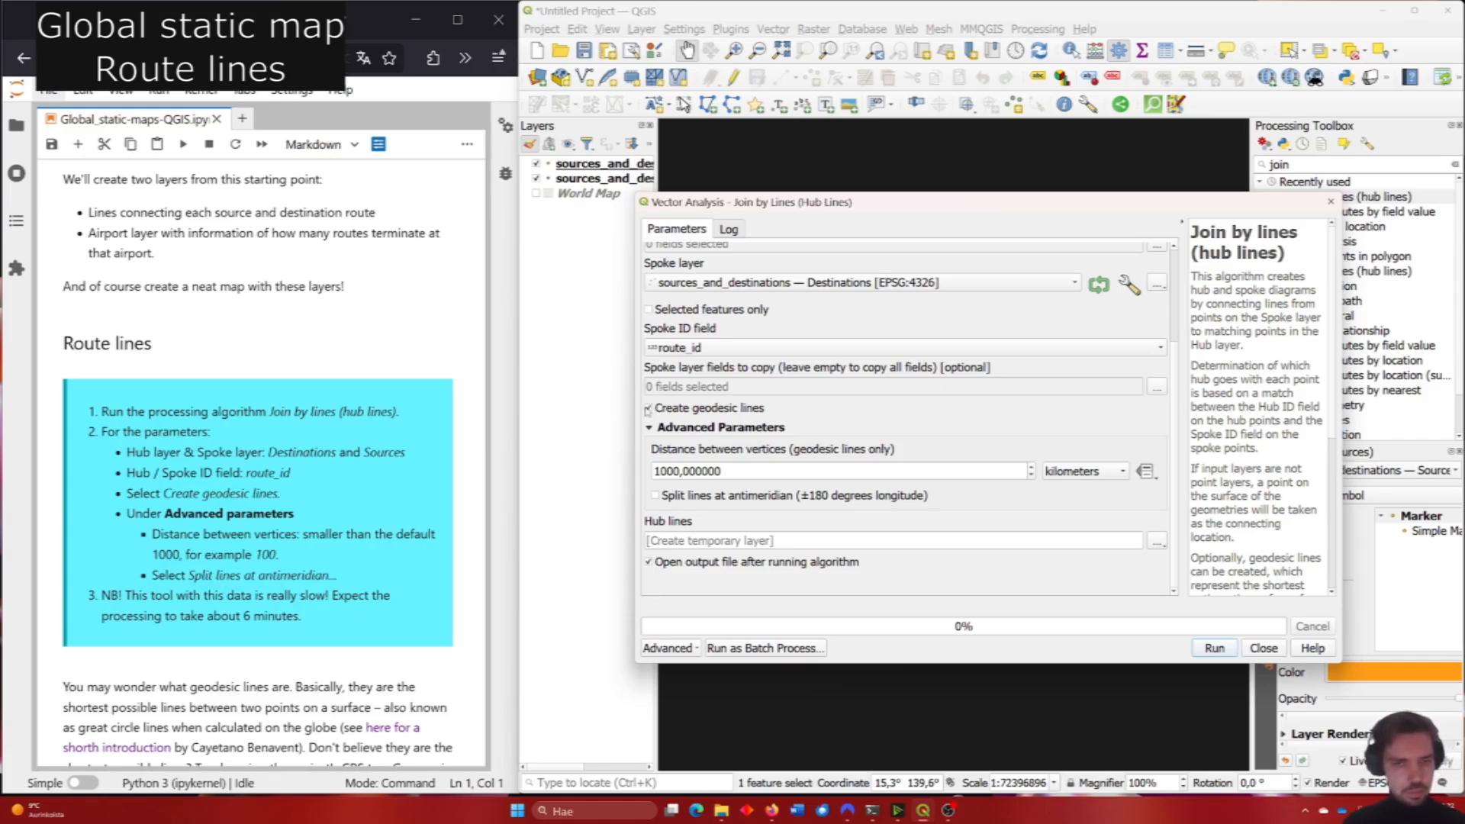
left_click(649, 409)
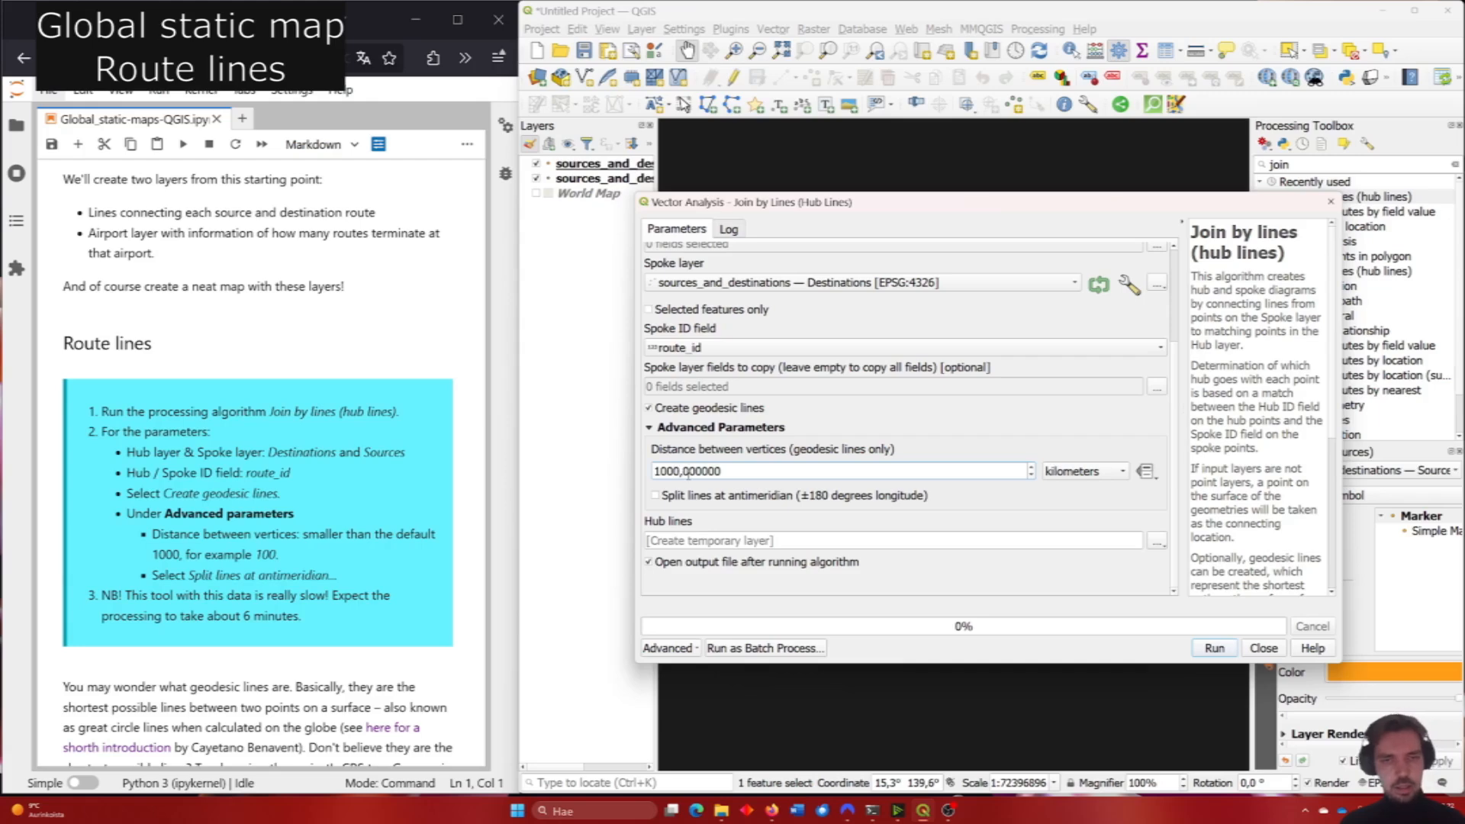
key("BackSpace")
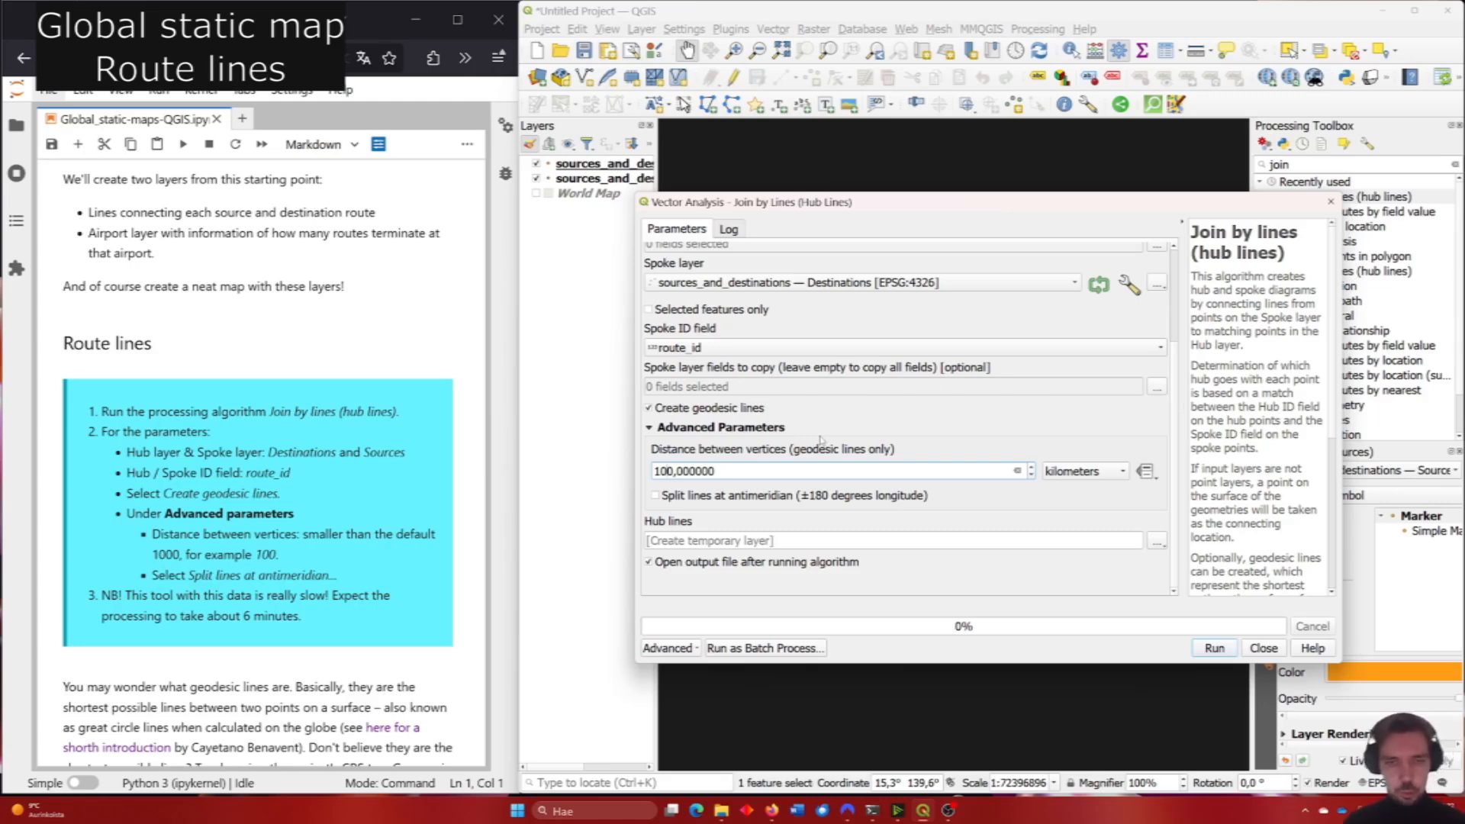
left_click(655, 496)
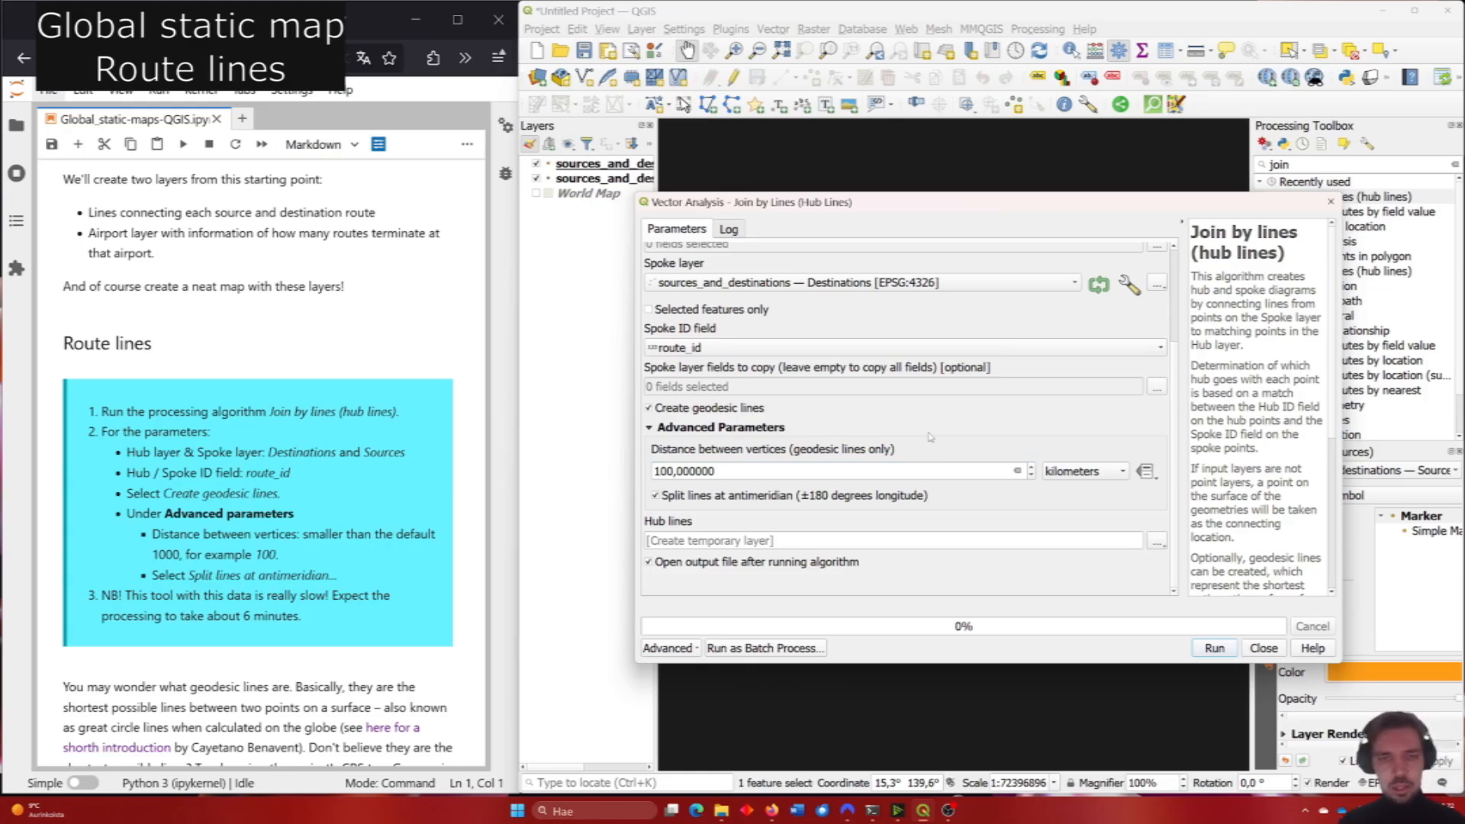
Run the hub lines algorithm with a temporary output layer and close its dialog once the processing is complete.
scroll(421, 610, "down", 1)
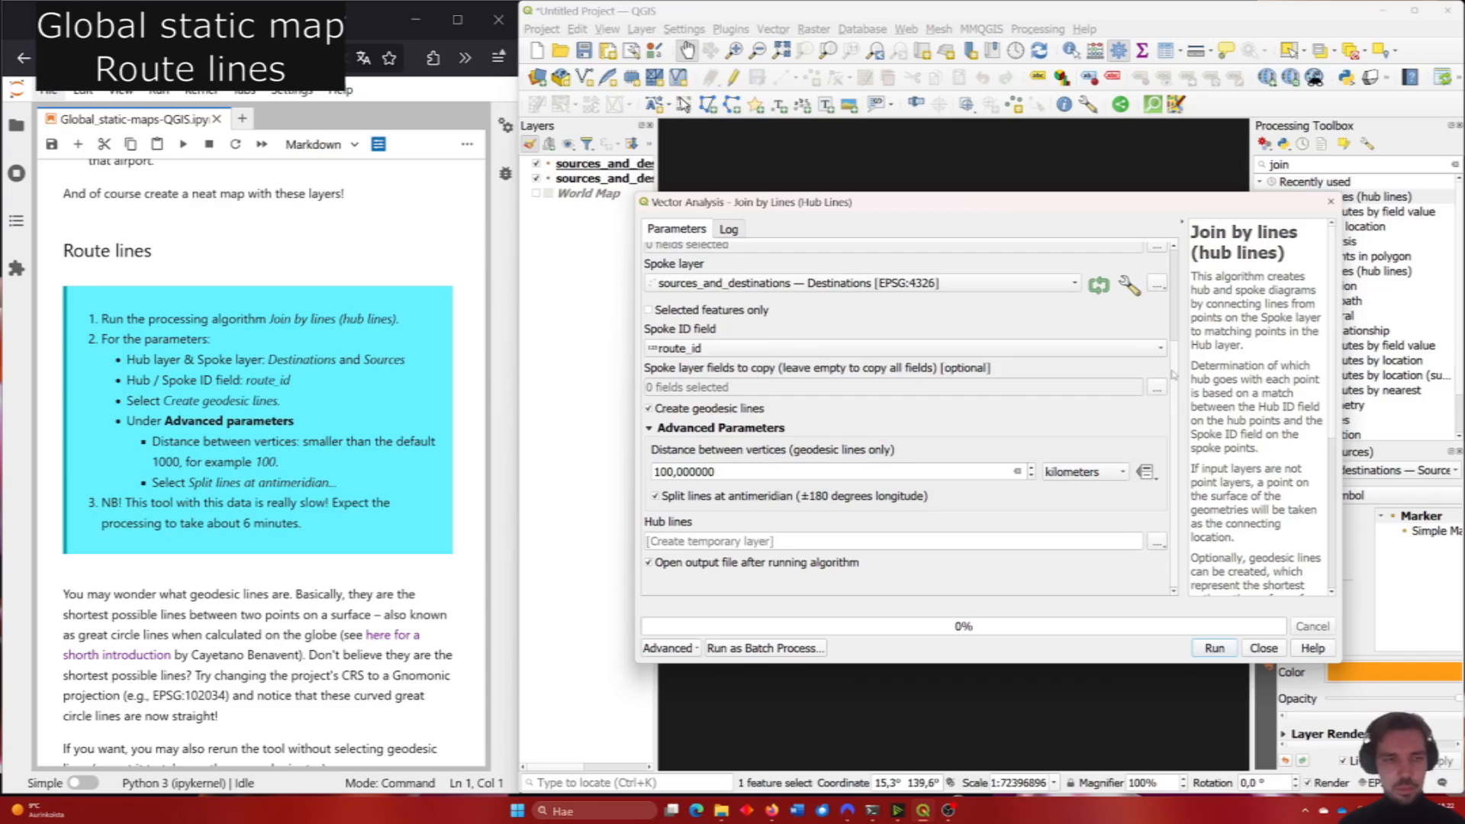
left_click(1218, 645)
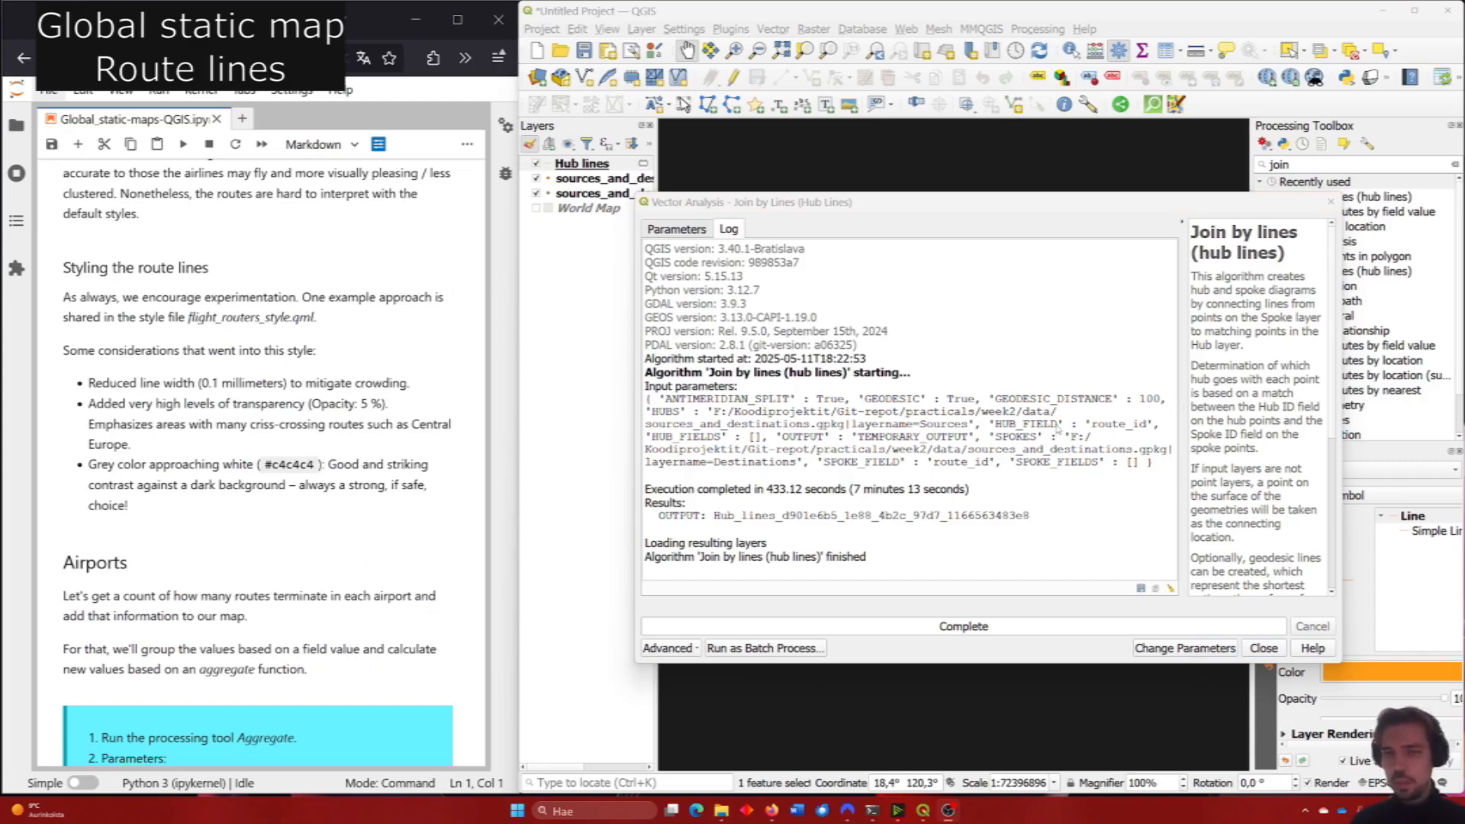
left_click(1262, 647)
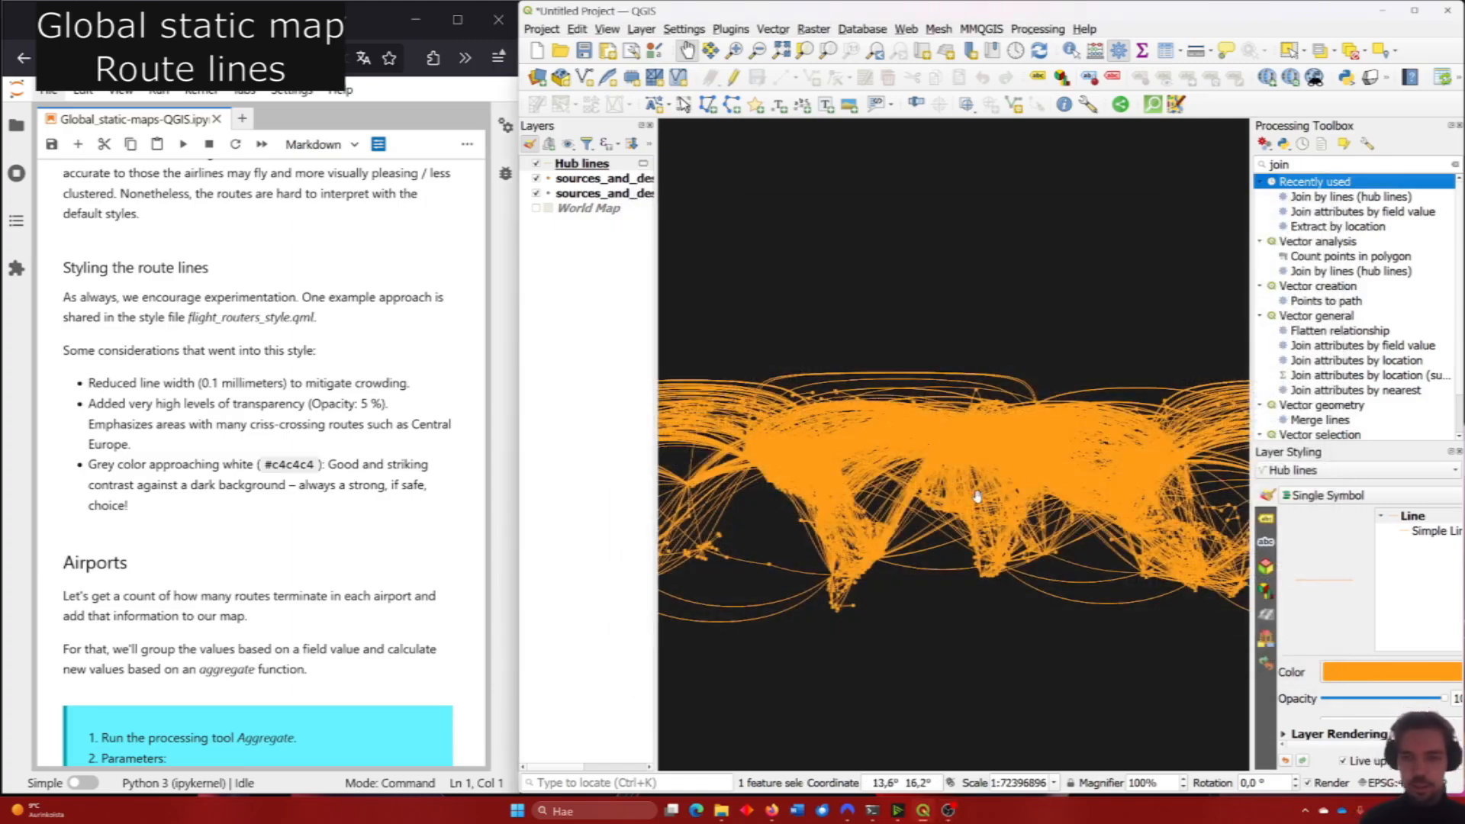
Change the project coordinate reference system to ESRI:102034 - North_Pole_Gnomonic.
scroll(979, 439, "up", 2)
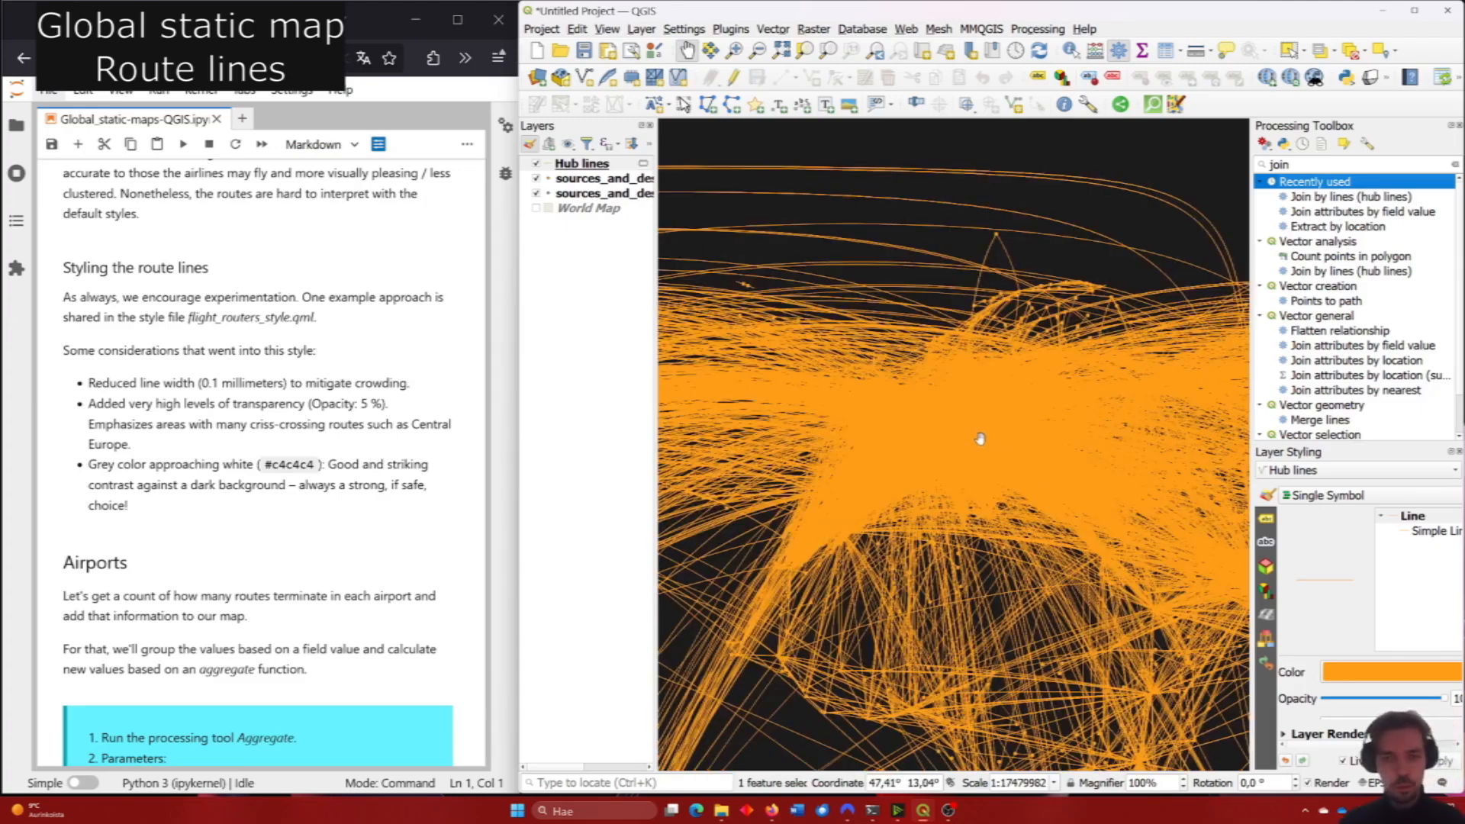
scroll(980, 438, "up", 1)
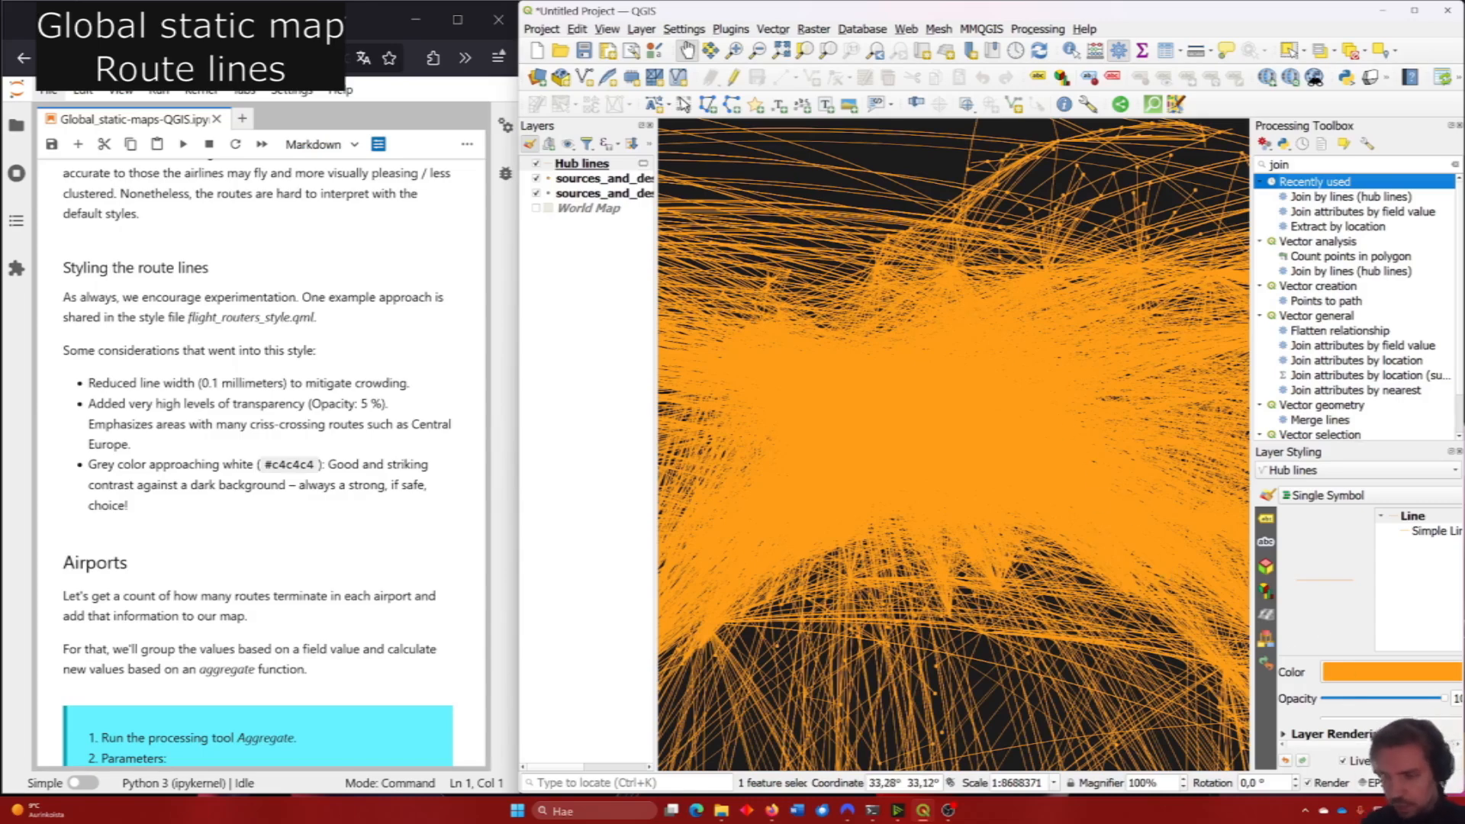
left_click(1379, 783)
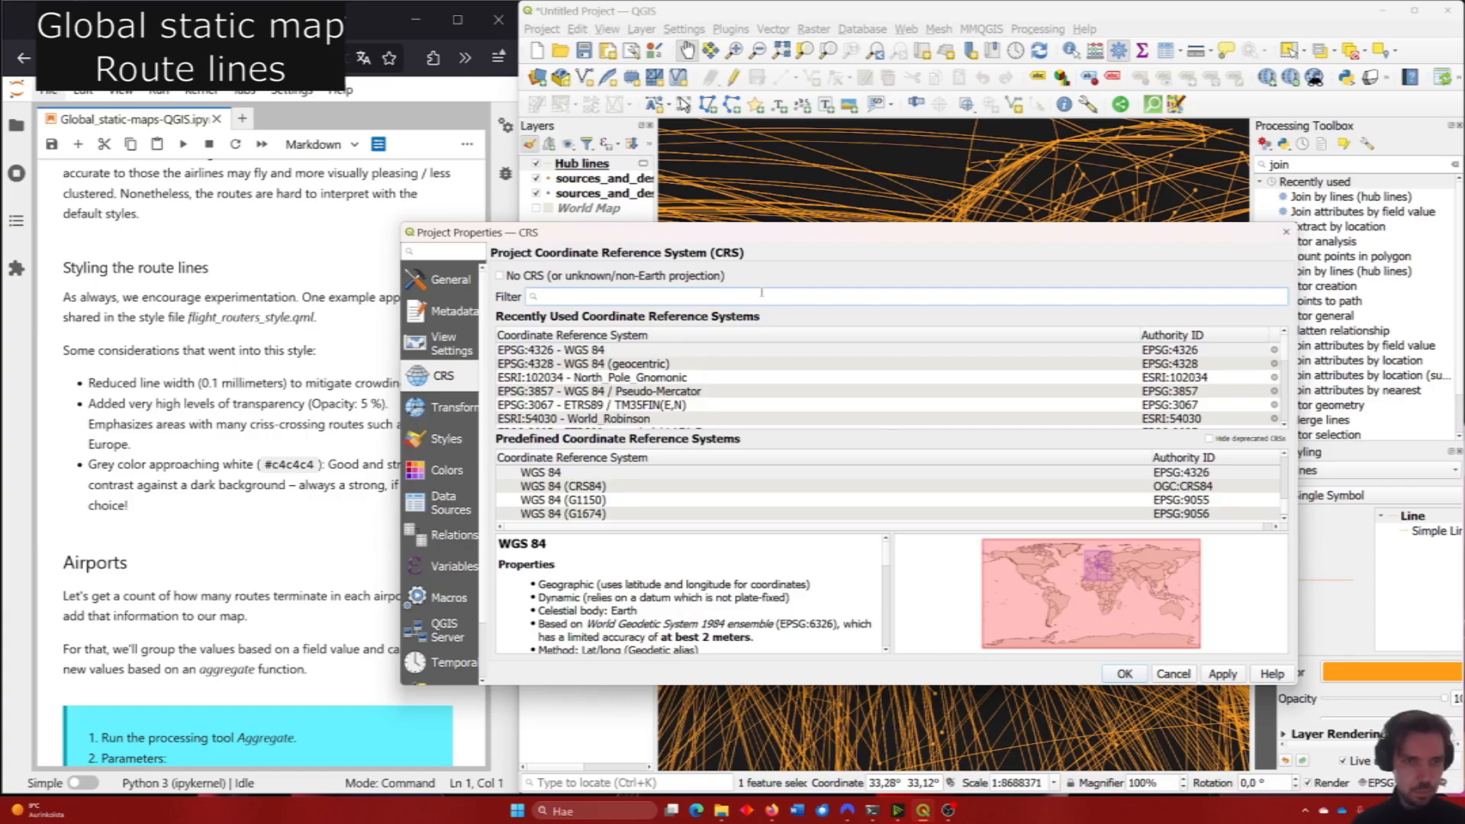
type("10")
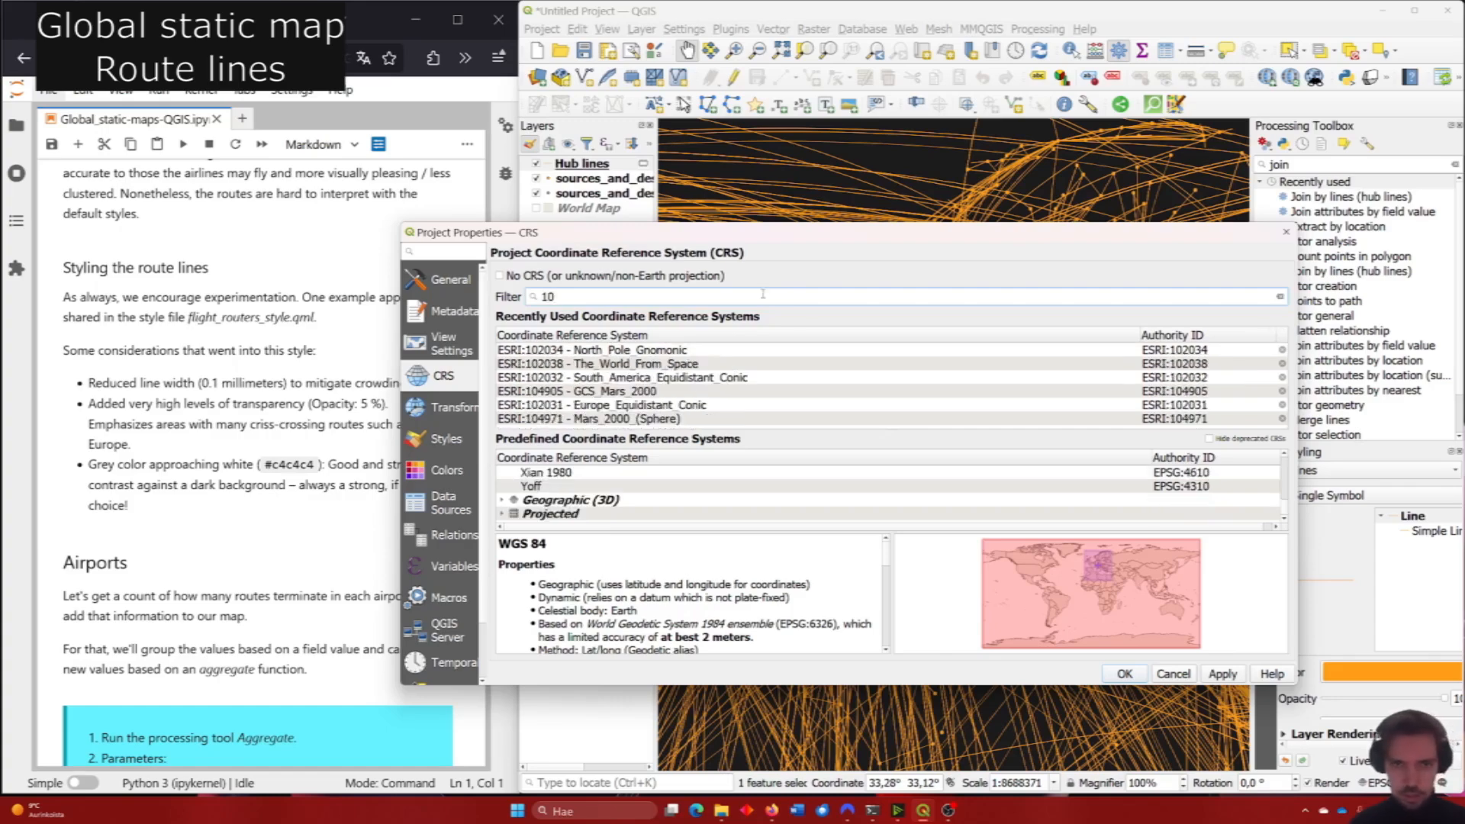
left_click(707, 351)
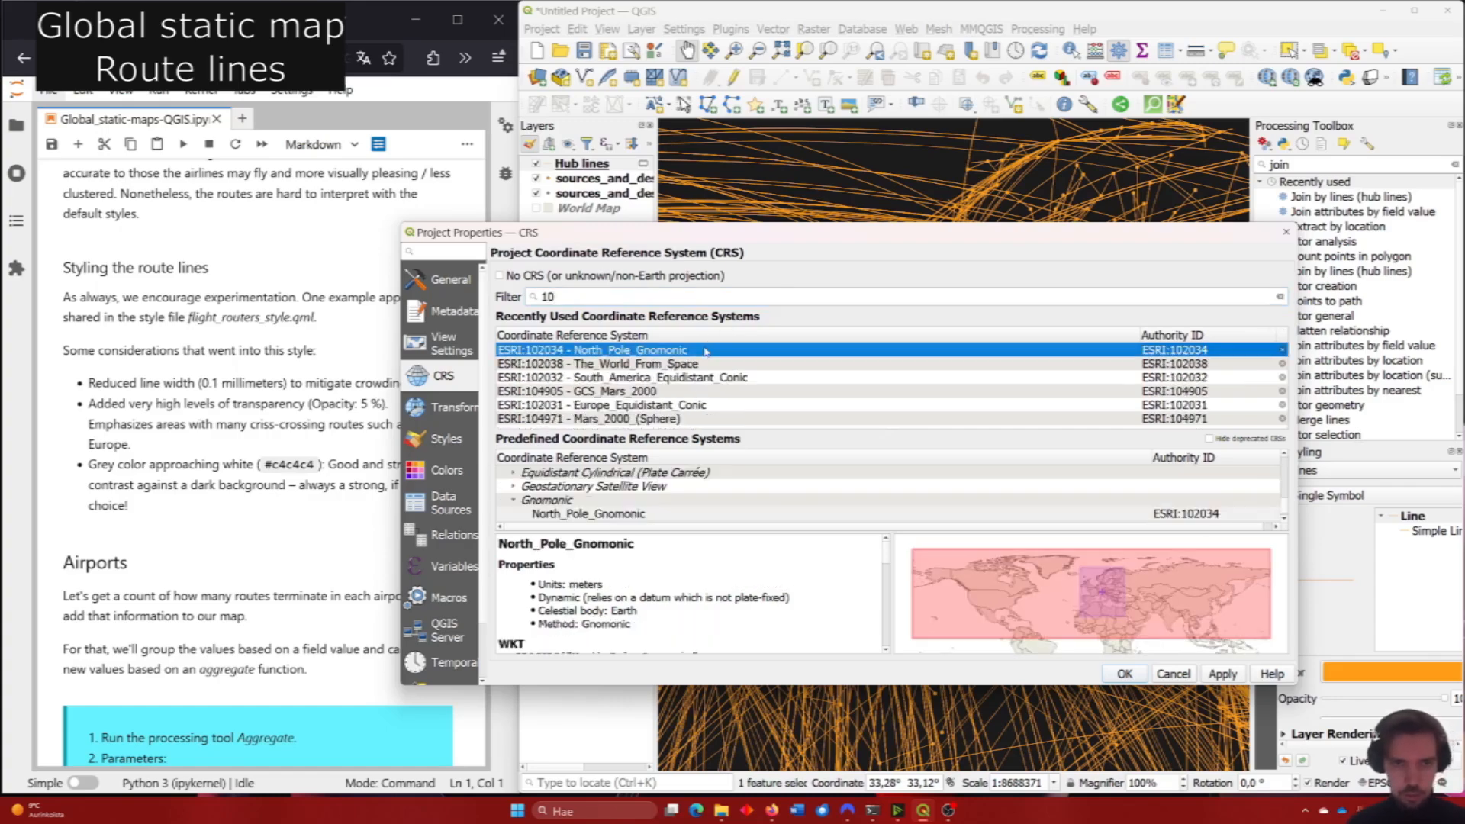
left_click(1120, 675)
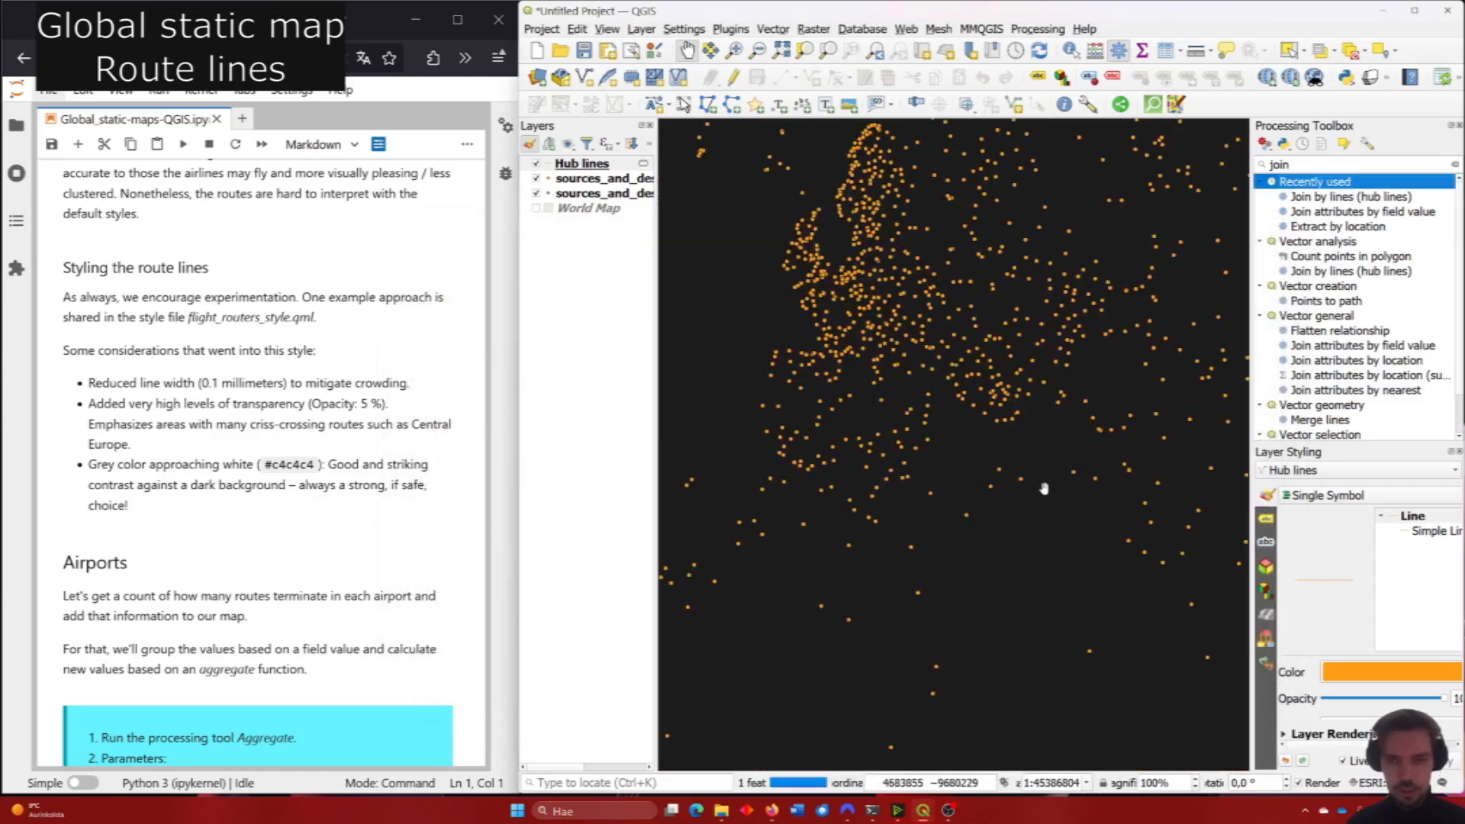
Show the World Map layer again and examine the shape of the route lines over northern Europe in the gnomonic projection.
left_click_drag(942, 237, 954, 320)
scroll(896, 222, "up", 2)
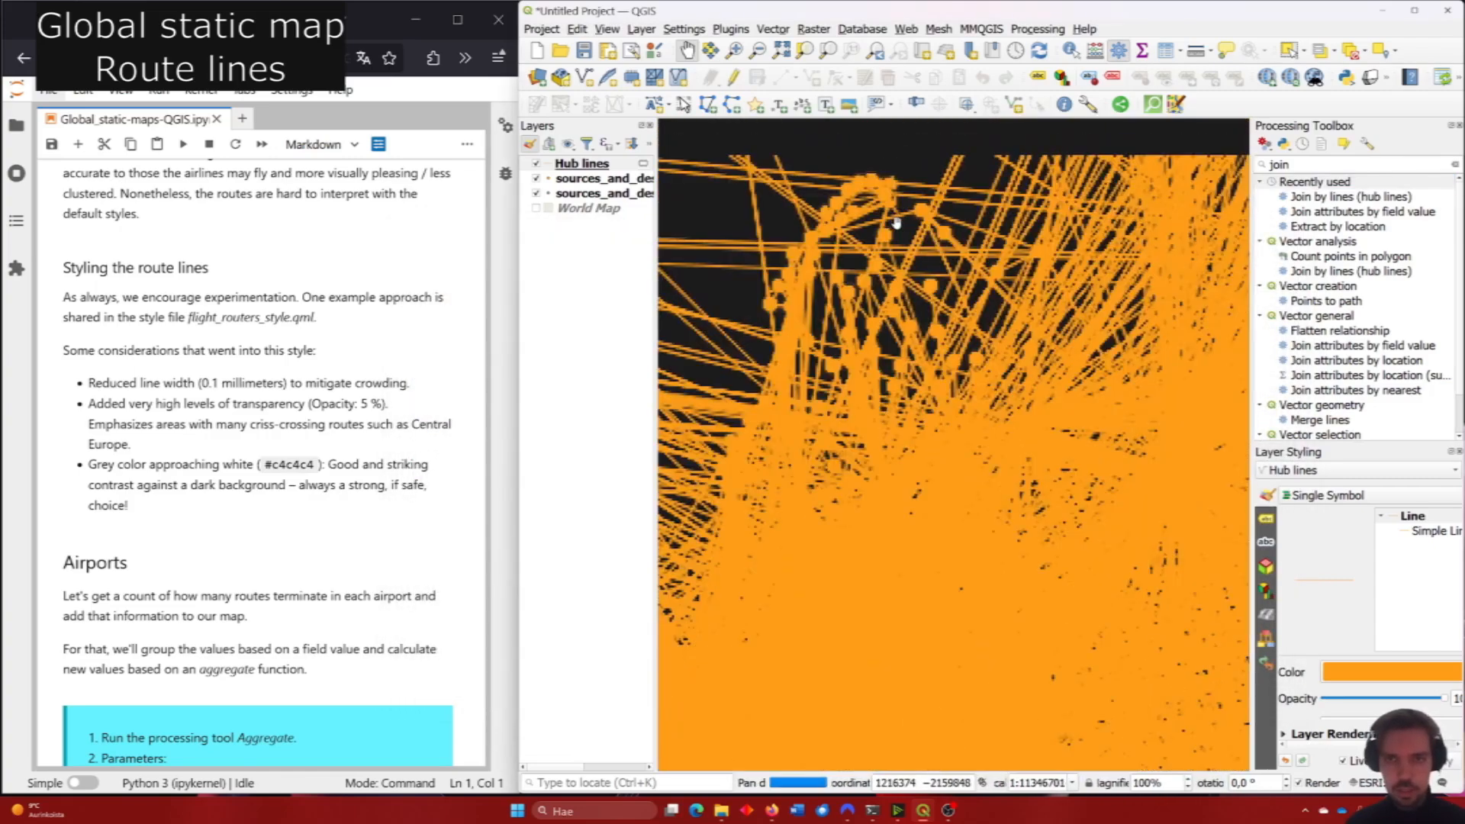
left_click(536, 209)
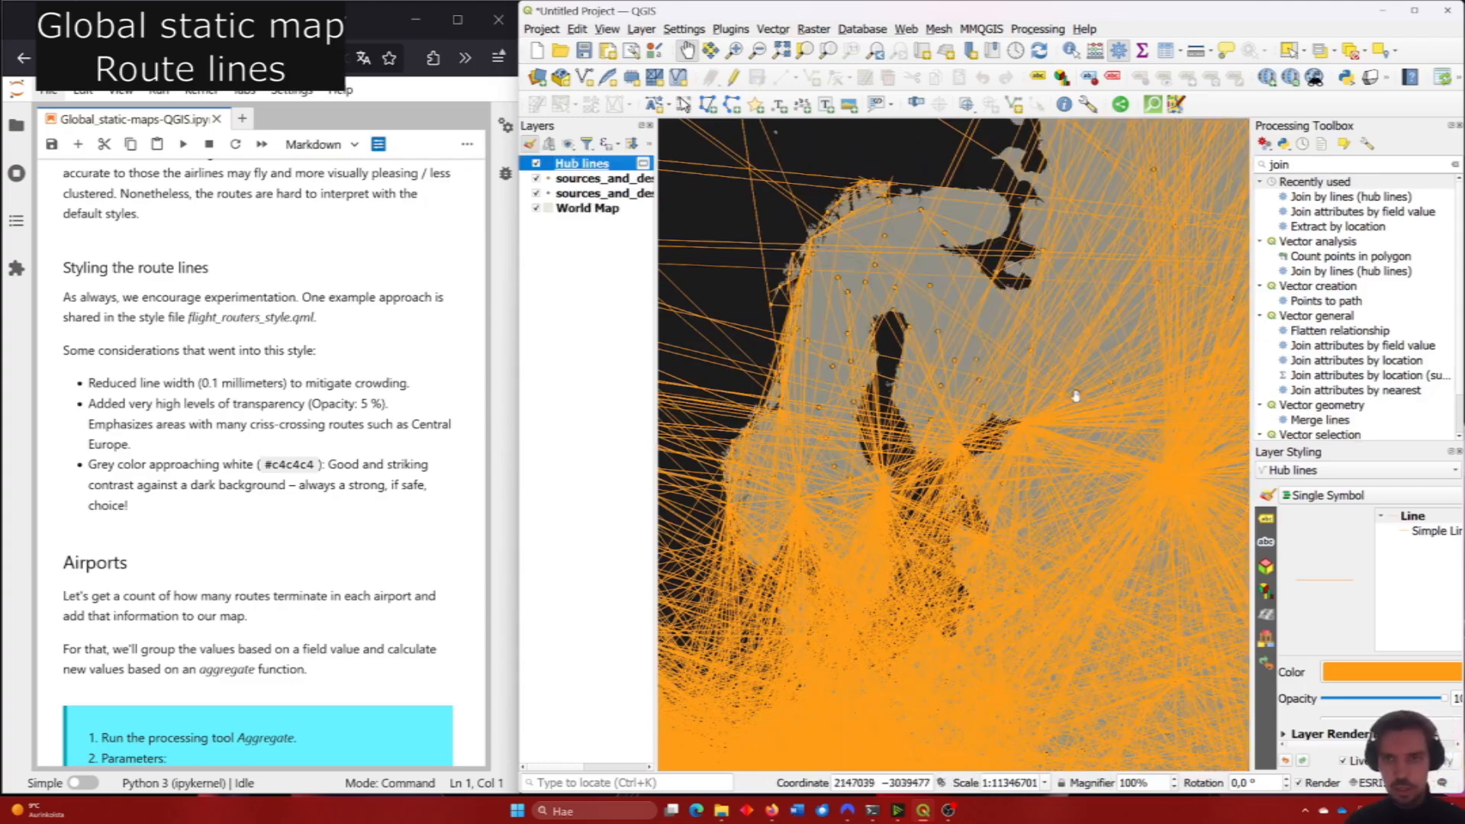
left_click_drag(1075, 395, 965, 334)
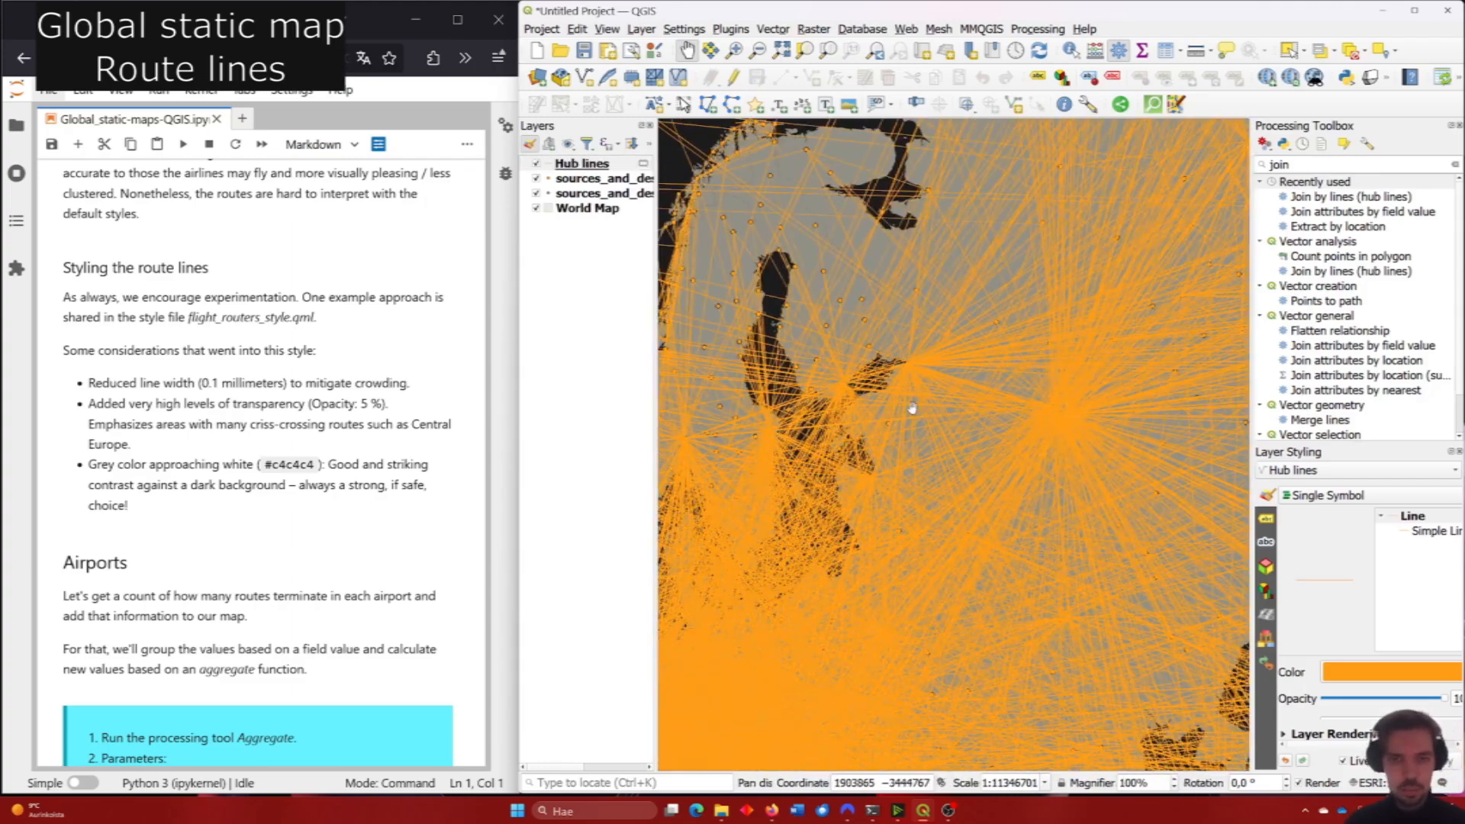
left_click_drag(1080, 692, 898, 406)
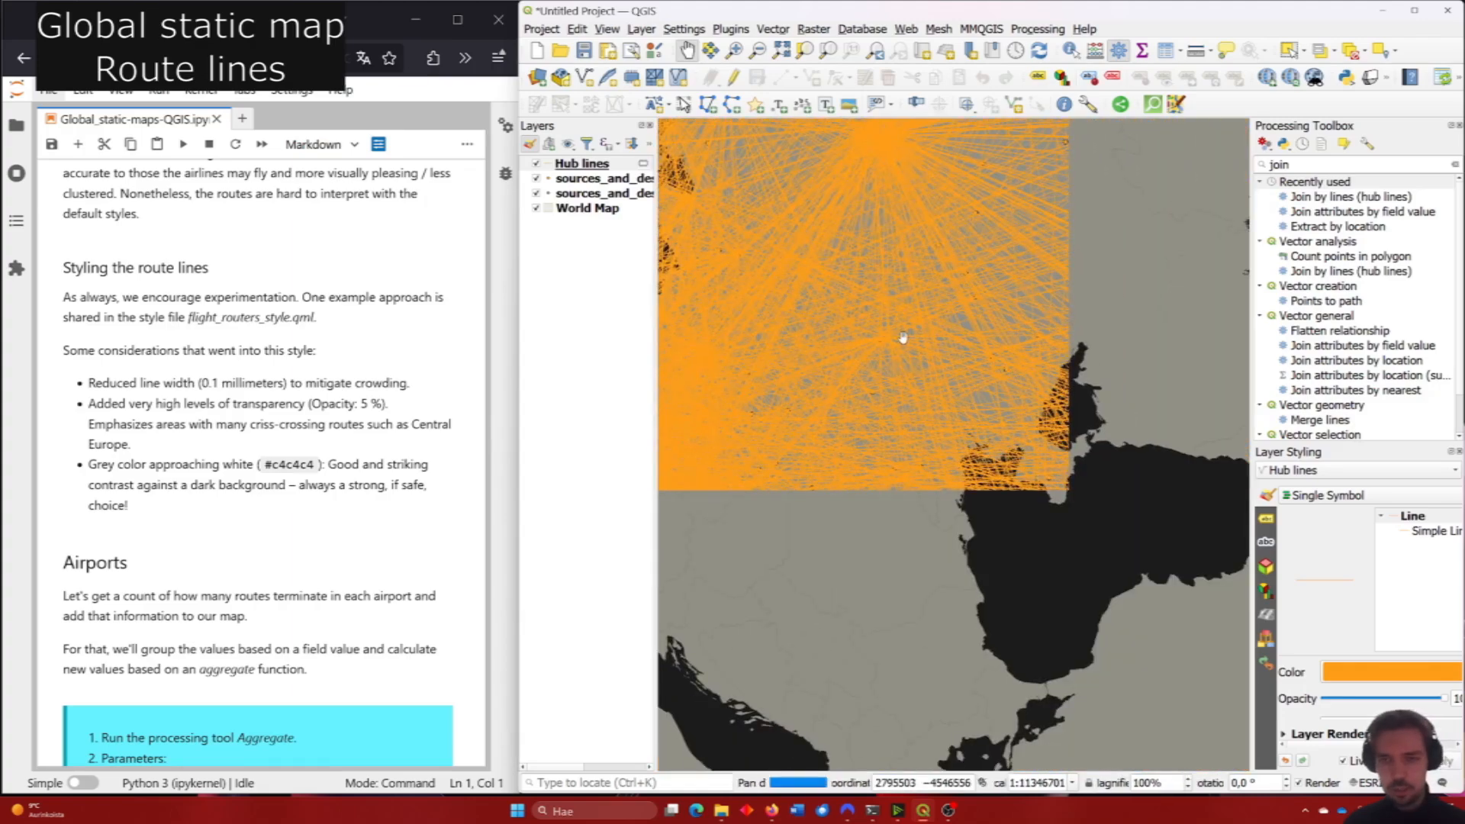
left_click_drag(903, 338, 1018, 488)
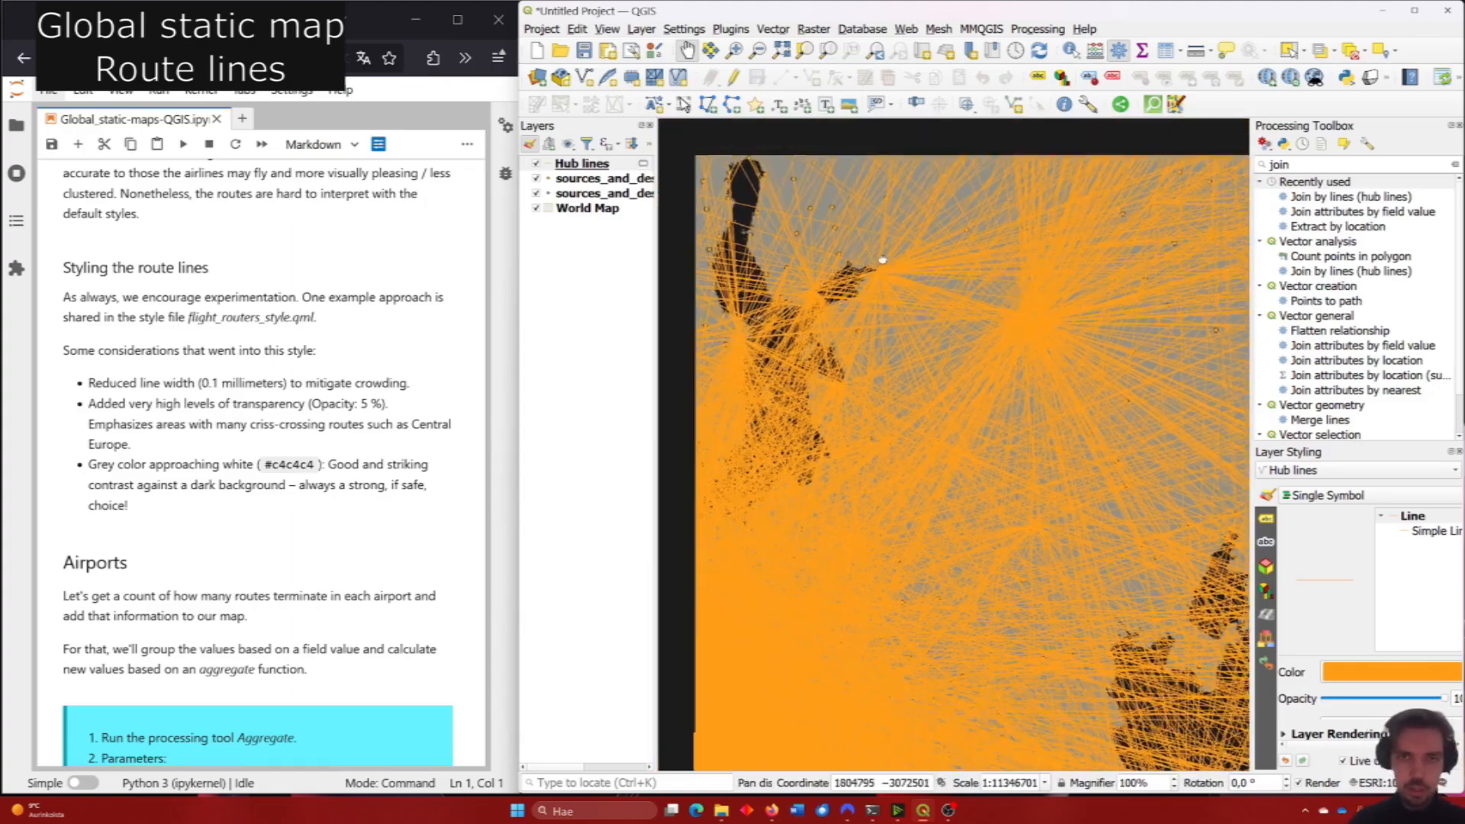
left_click_drag(882, 260, 908, 282)
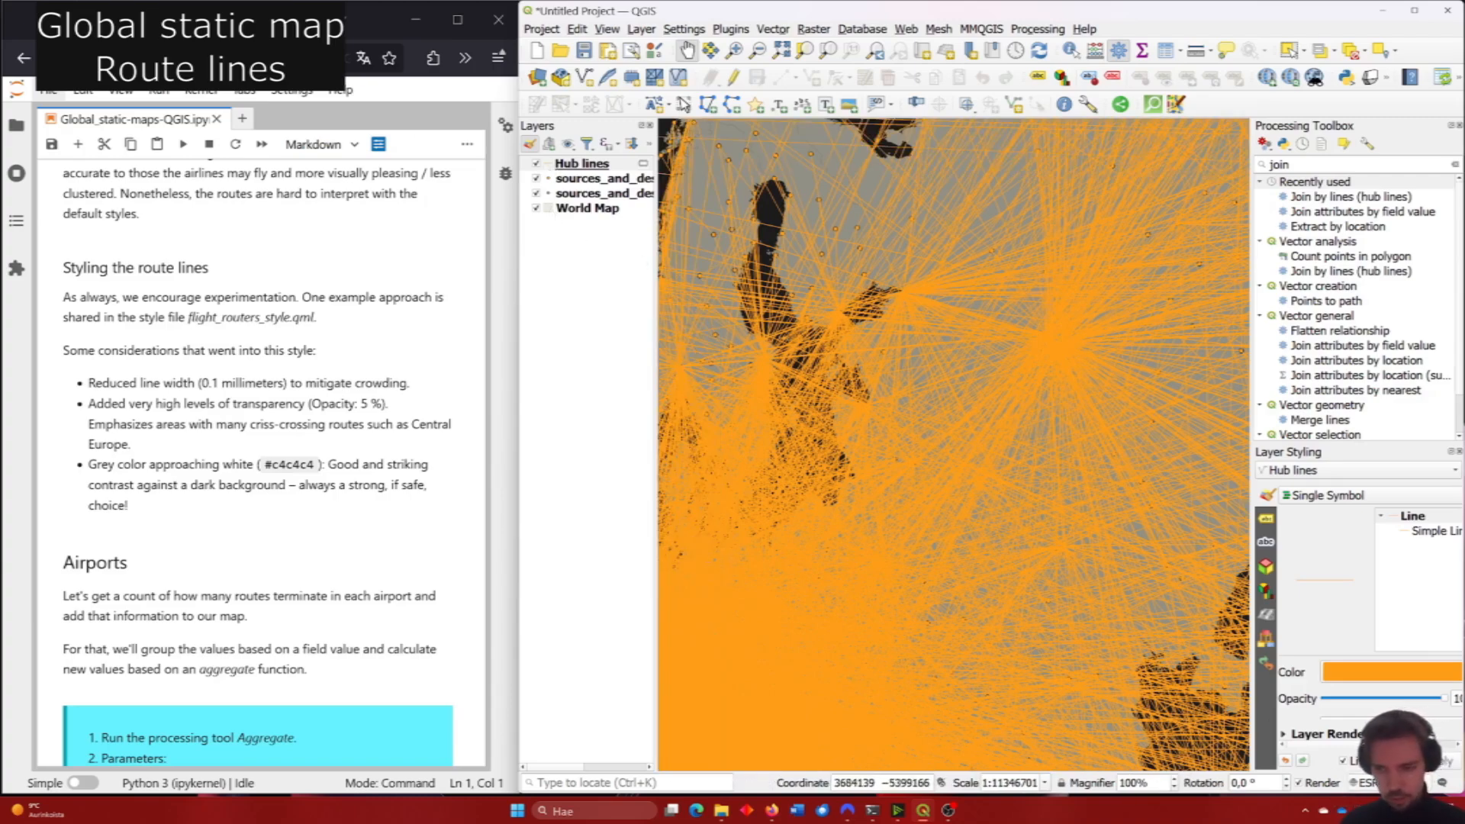
Set the project coordinate reference system back to EPSG:4326 - WGS 84 and bring the global route network into view.
left_click(1365, 783)
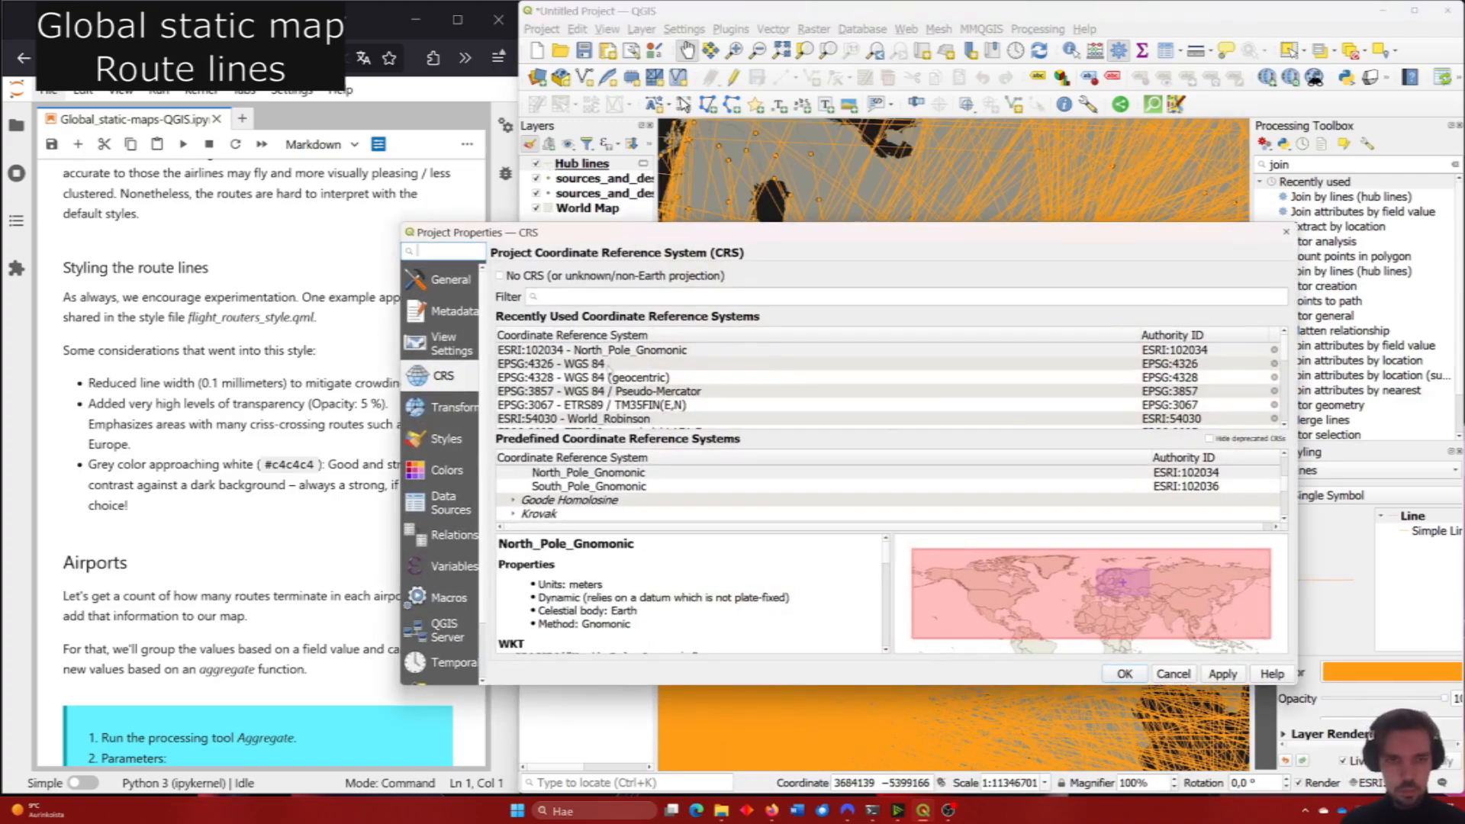
left_click(608, 366)
left_click(1124, 674)
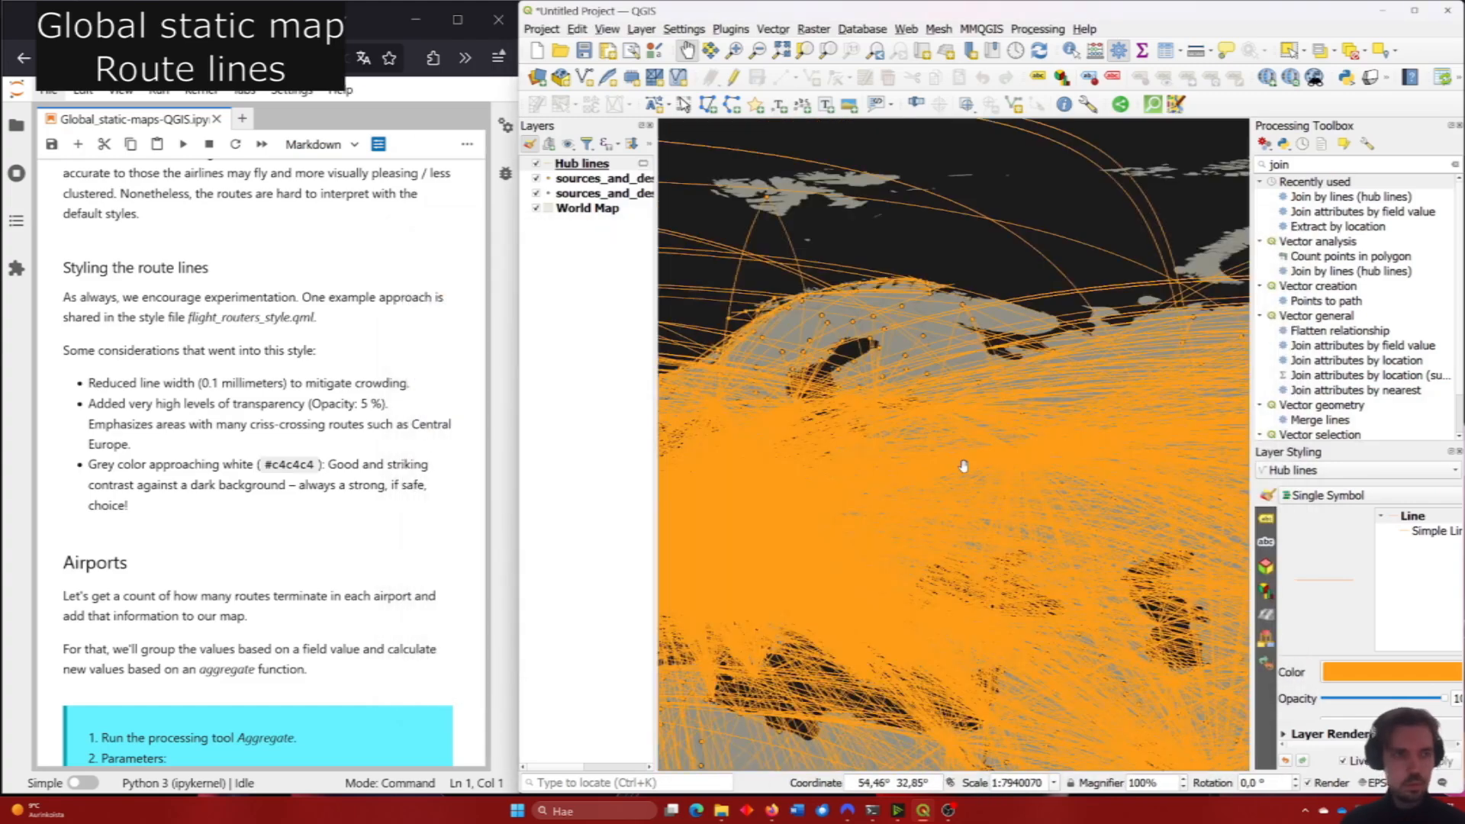
scroll(964, 464, "down", 2)
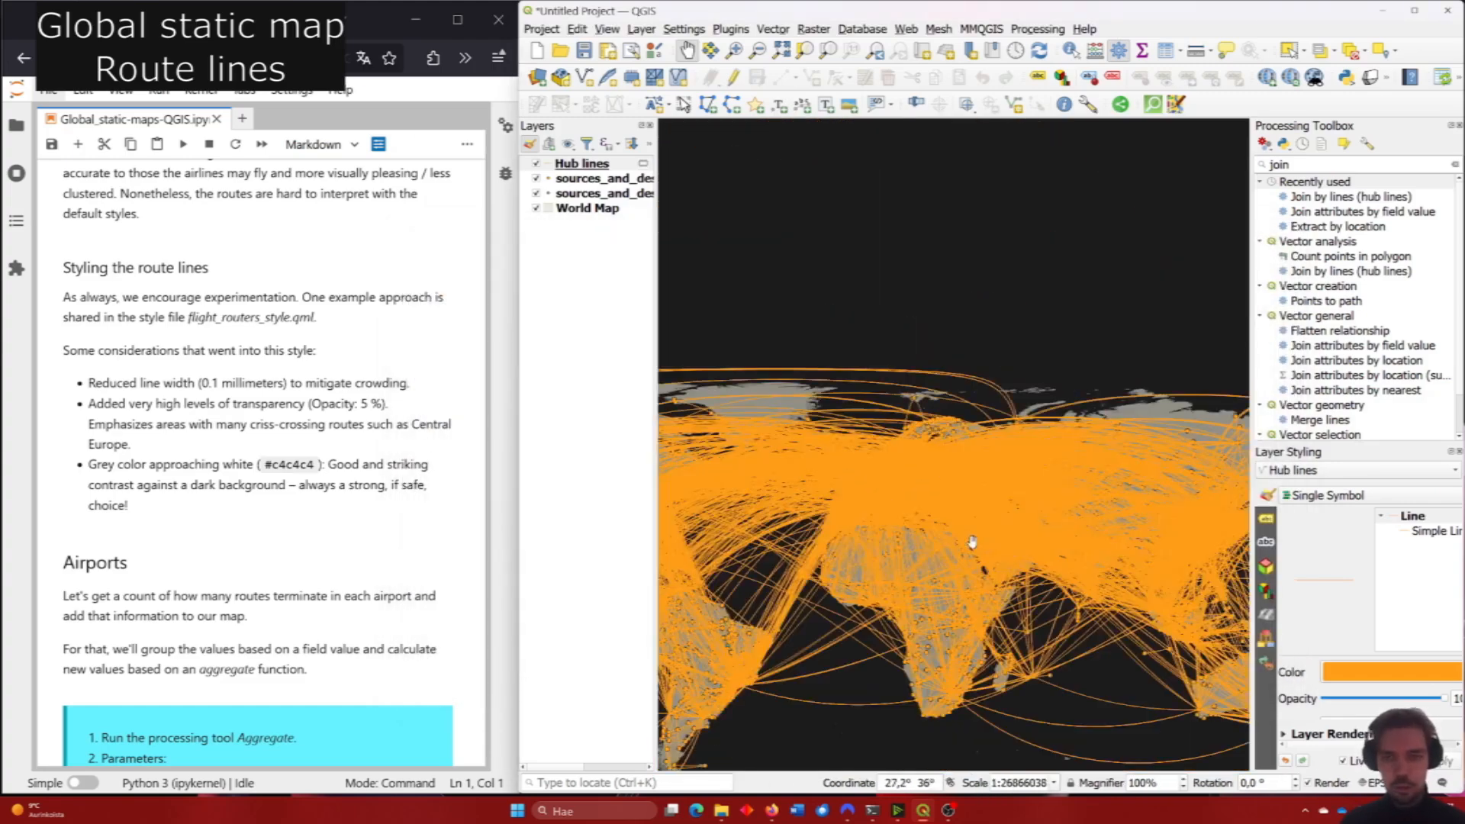
left_click_drag(971, 535, 969, 483)
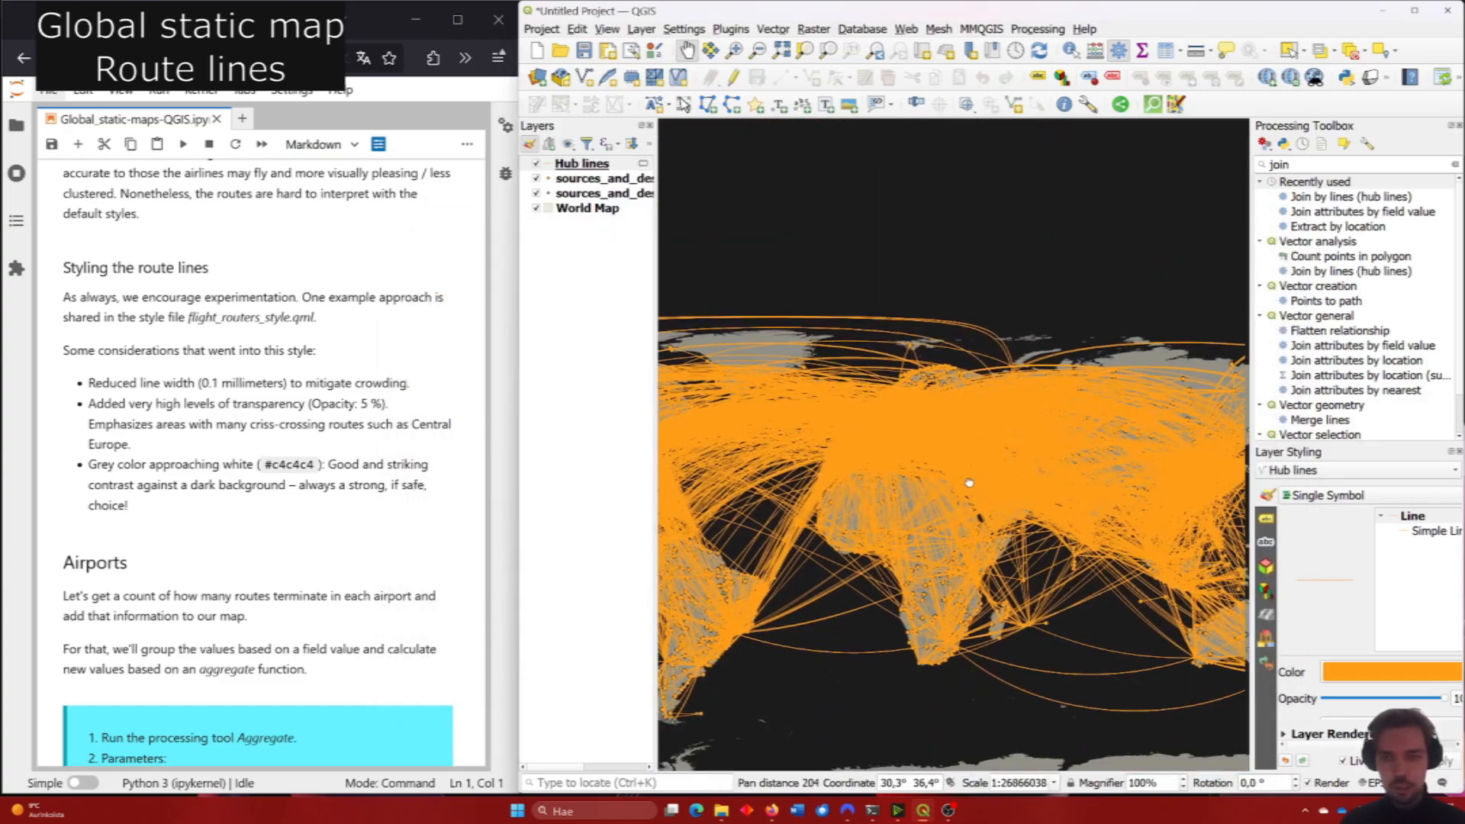
Hide the World Map layer and widen the layer styling area so its settings are fully readable.
left_click(536, 208)
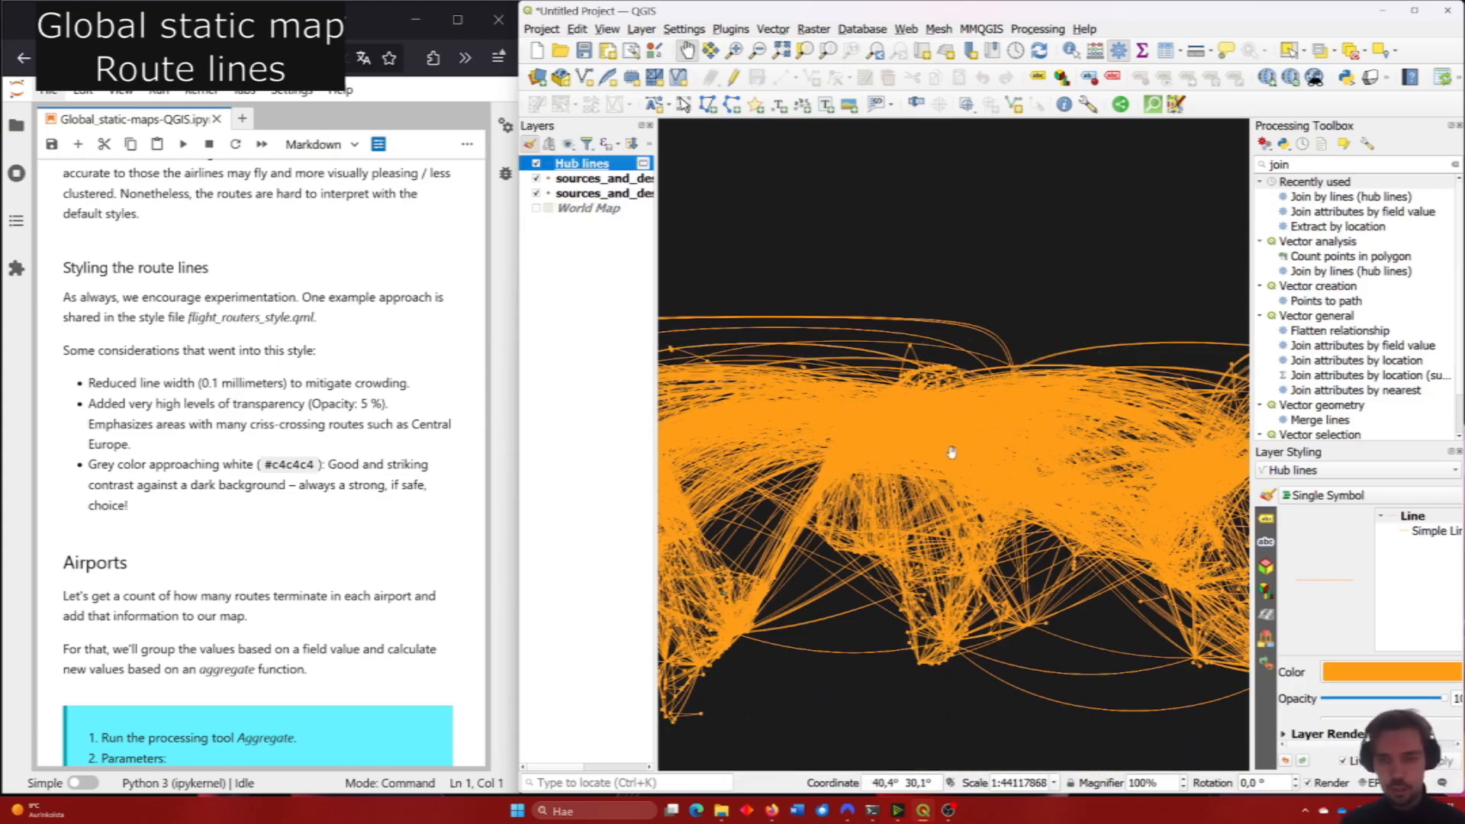
left_click_drag(952, 452, 996, 447)
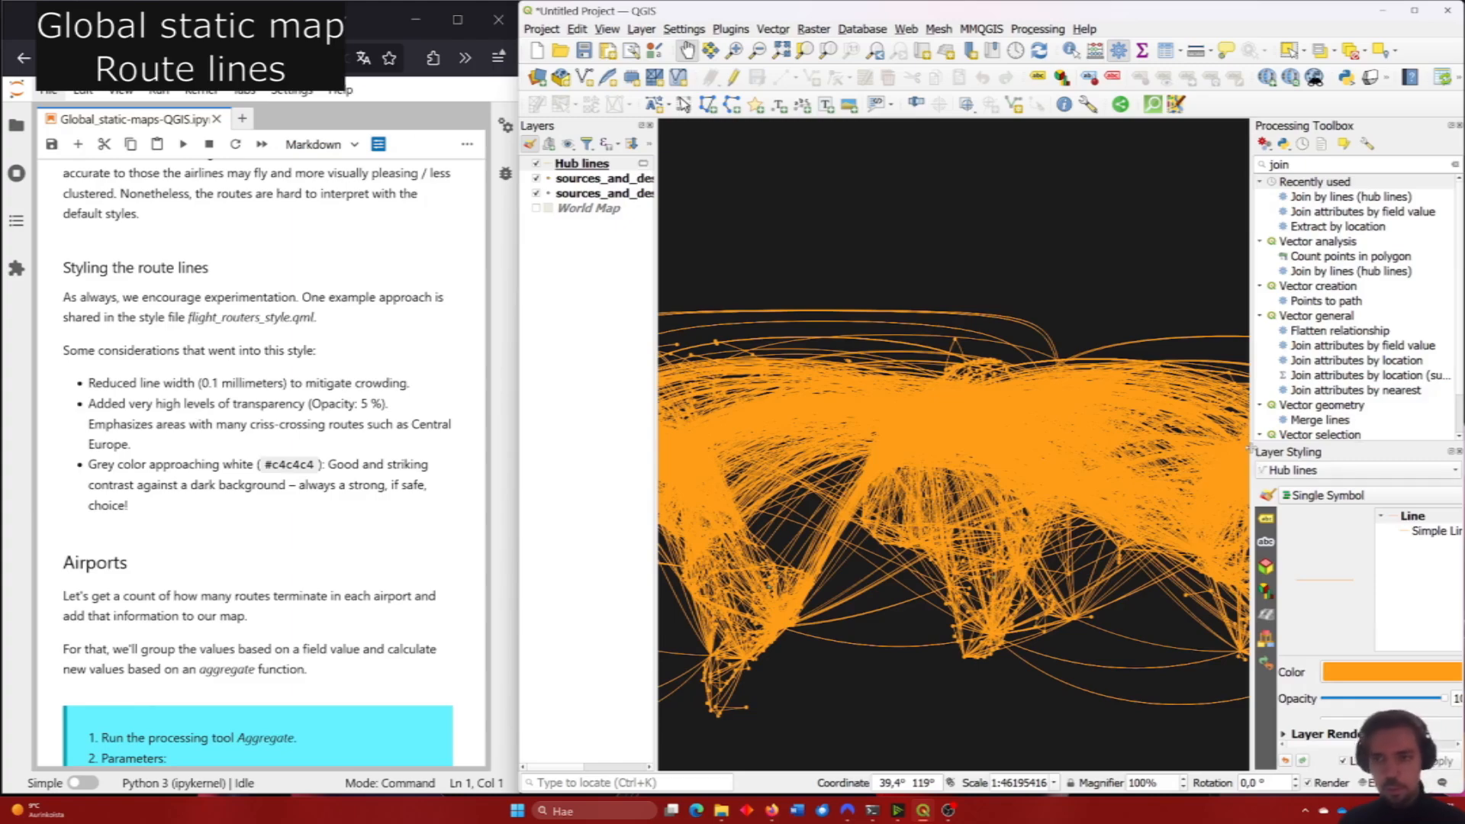
left_click_drag(1251, 450, 1156, 452)
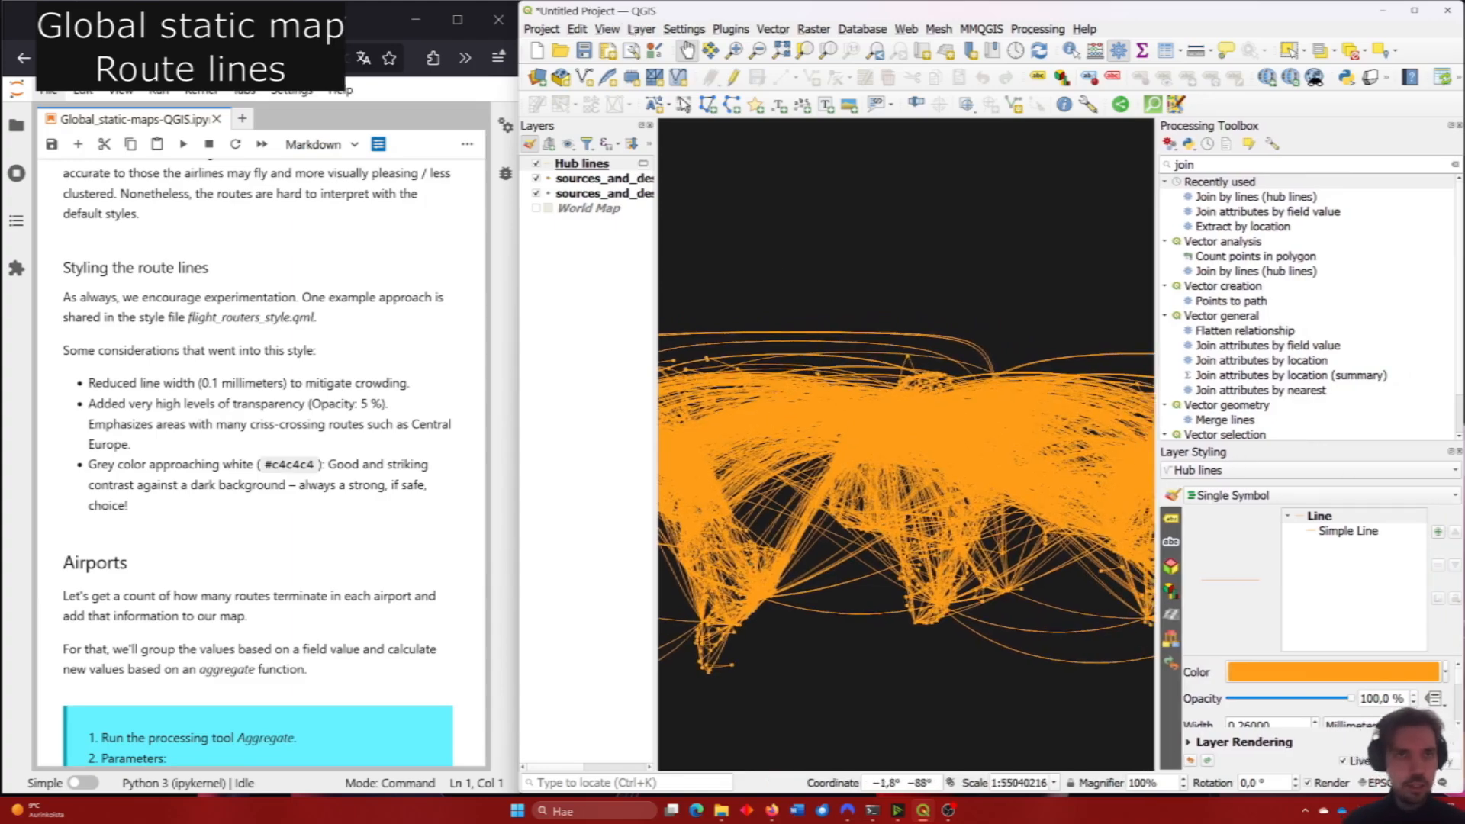
left_click(608, 29)
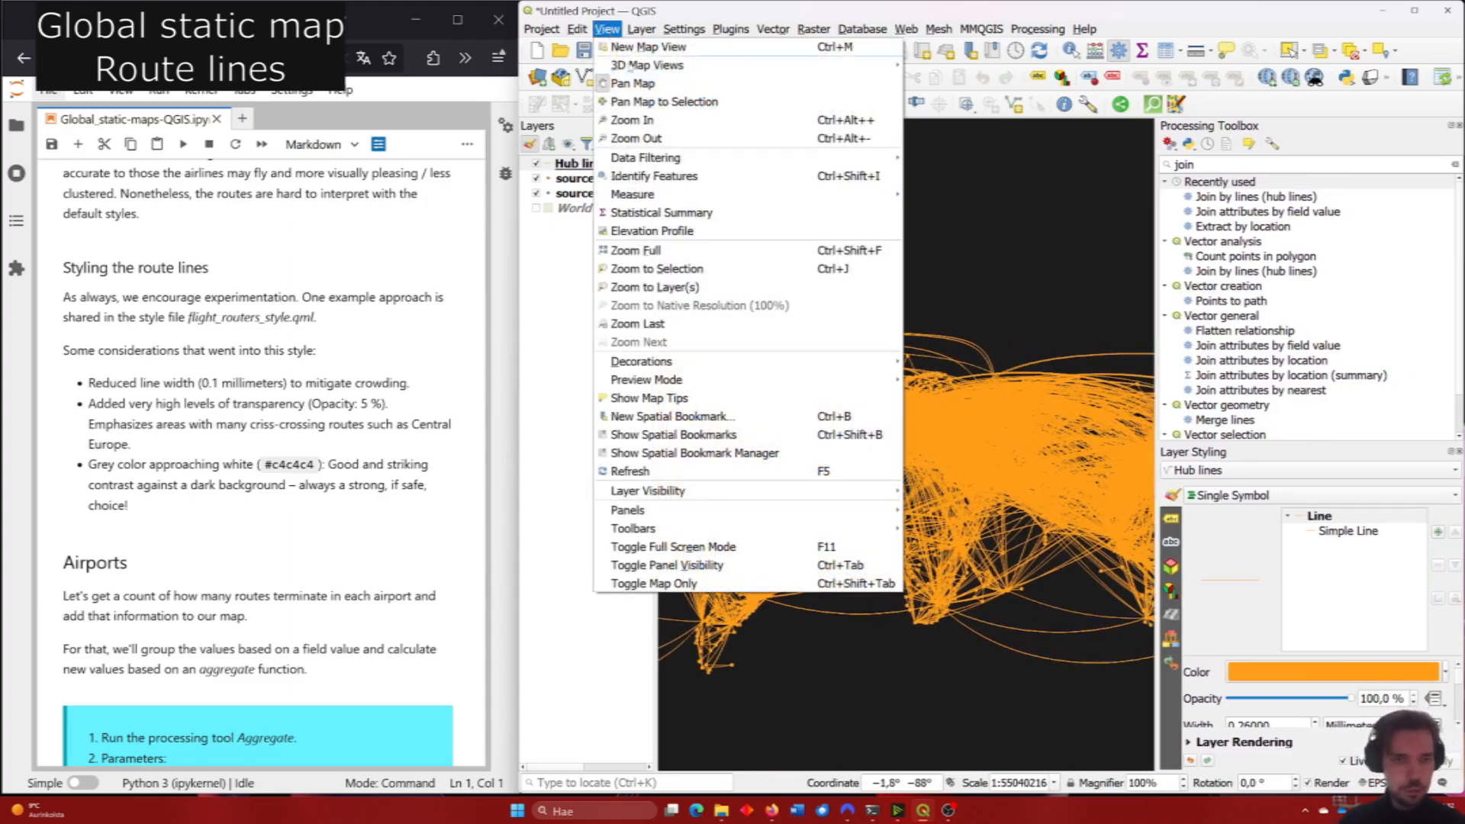
mouse_move(706, 512)
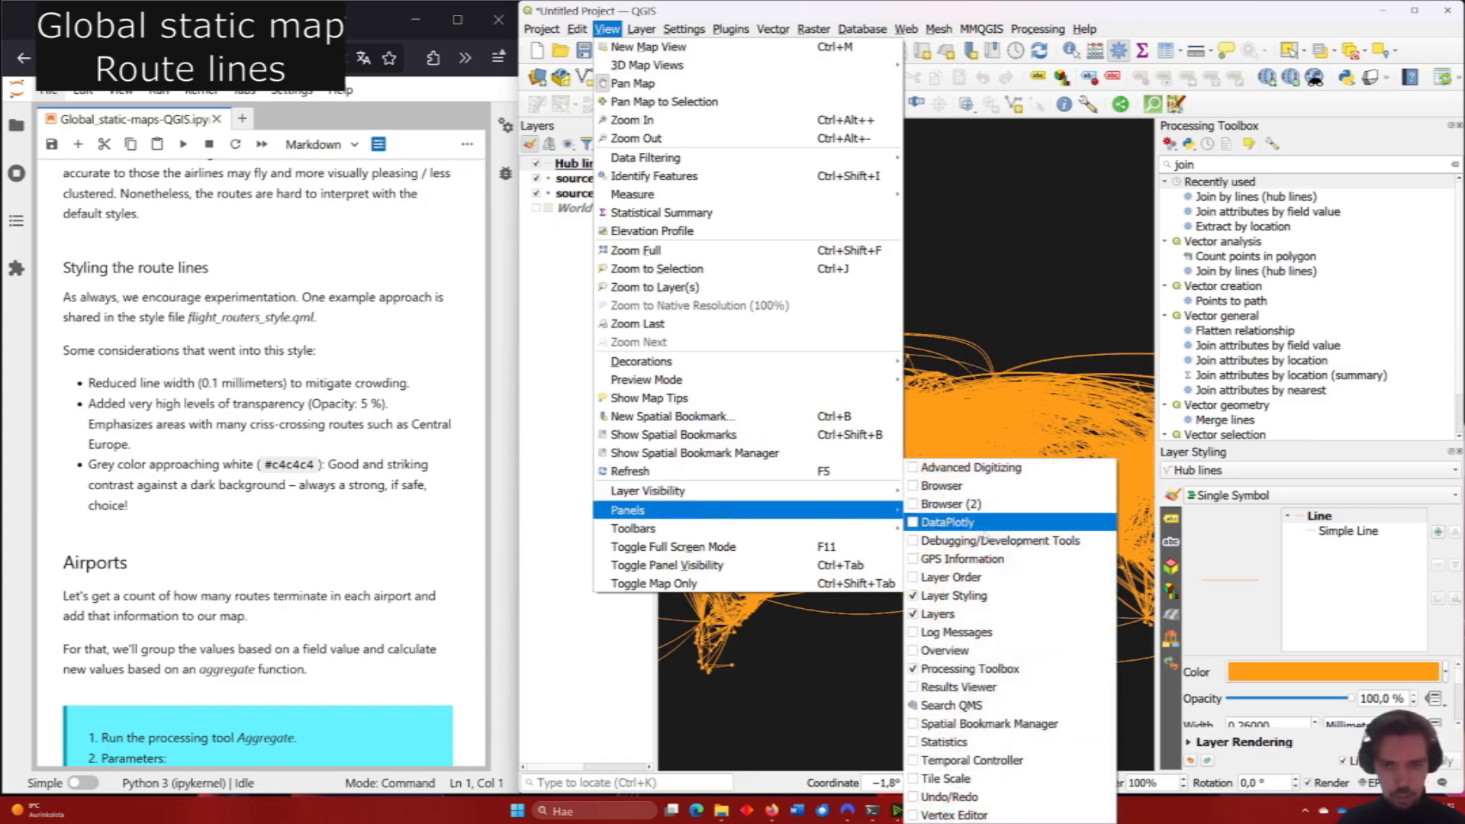
left_click(1250, 525)
right_click(581, 162)
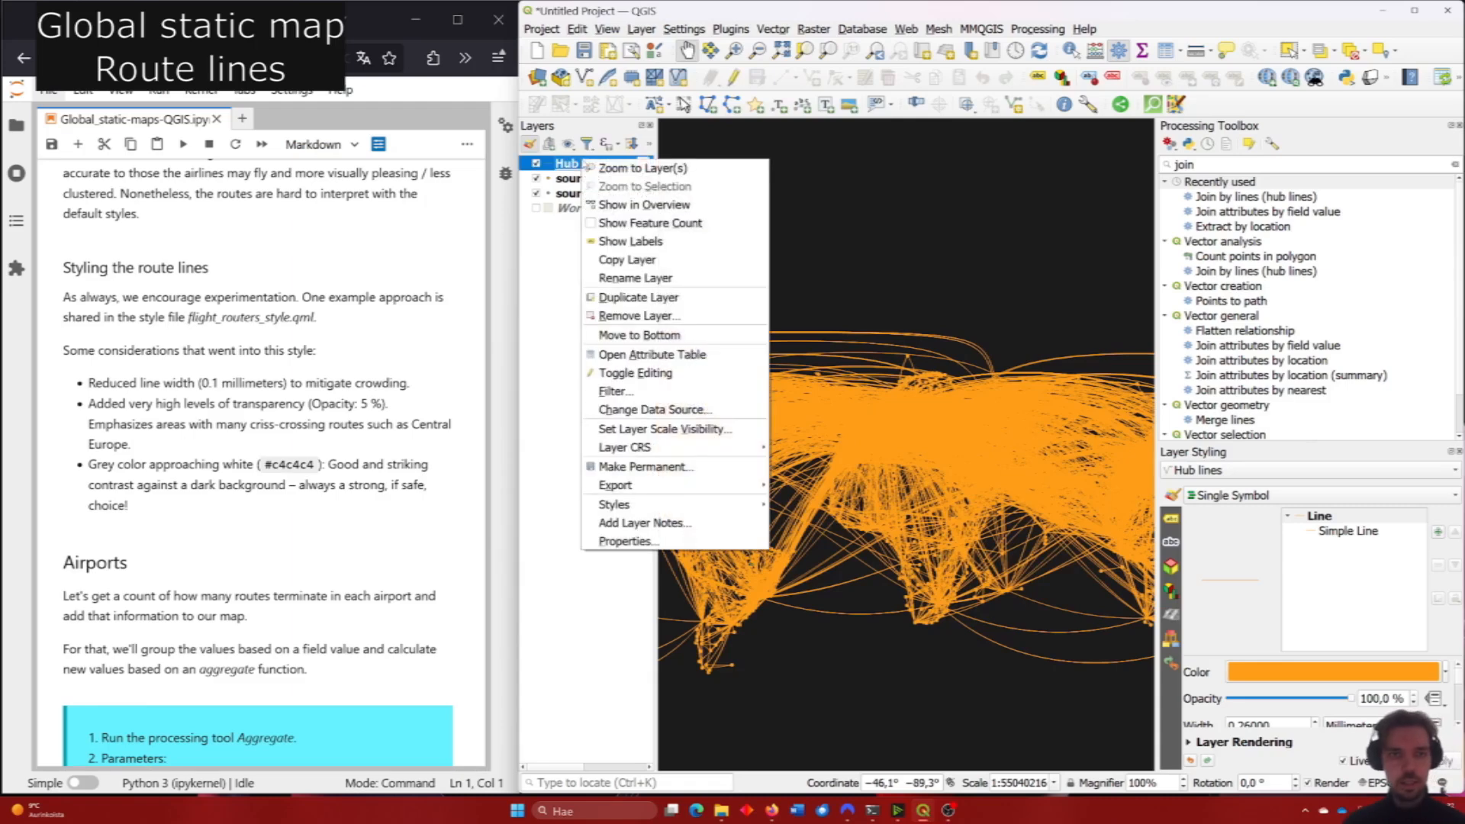
left_click(546, 404)
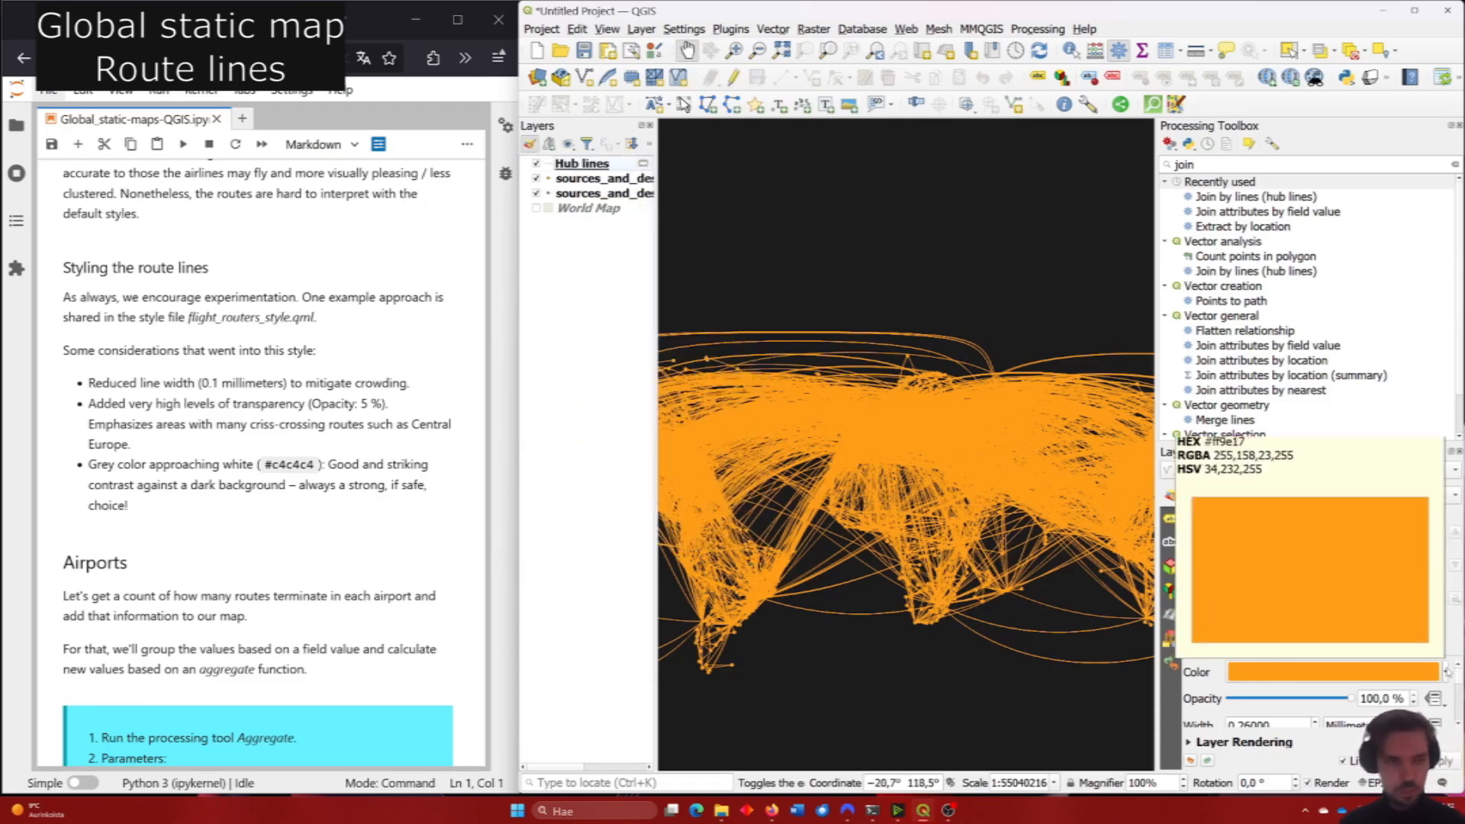
Set the Hub lines symbol's width to 0.1 millimeters and its opacity to 5 %.
scroll(1284, 713, "down", 1)
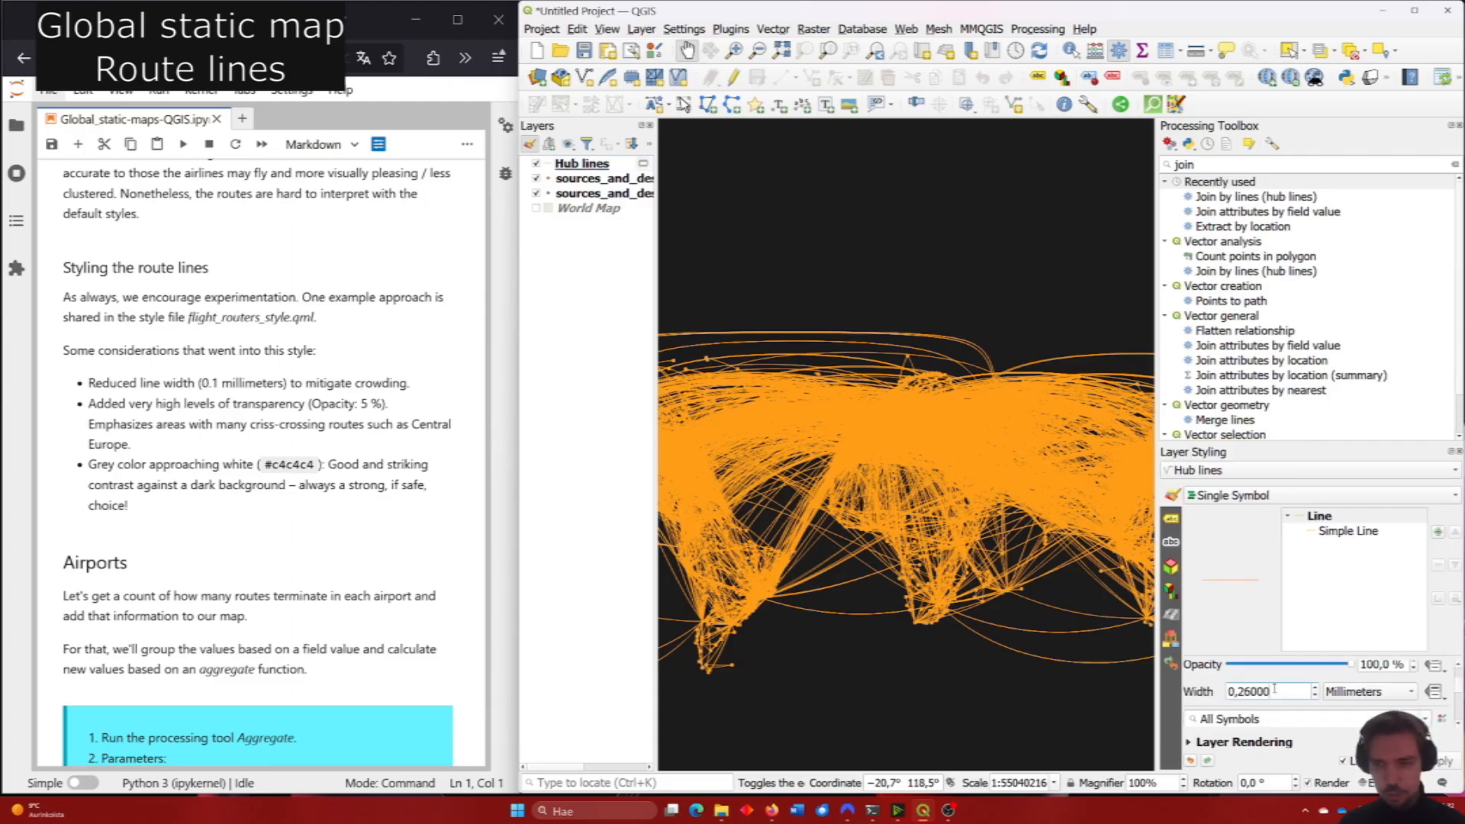
left_click_drag(1275, 692, 1237, 691)
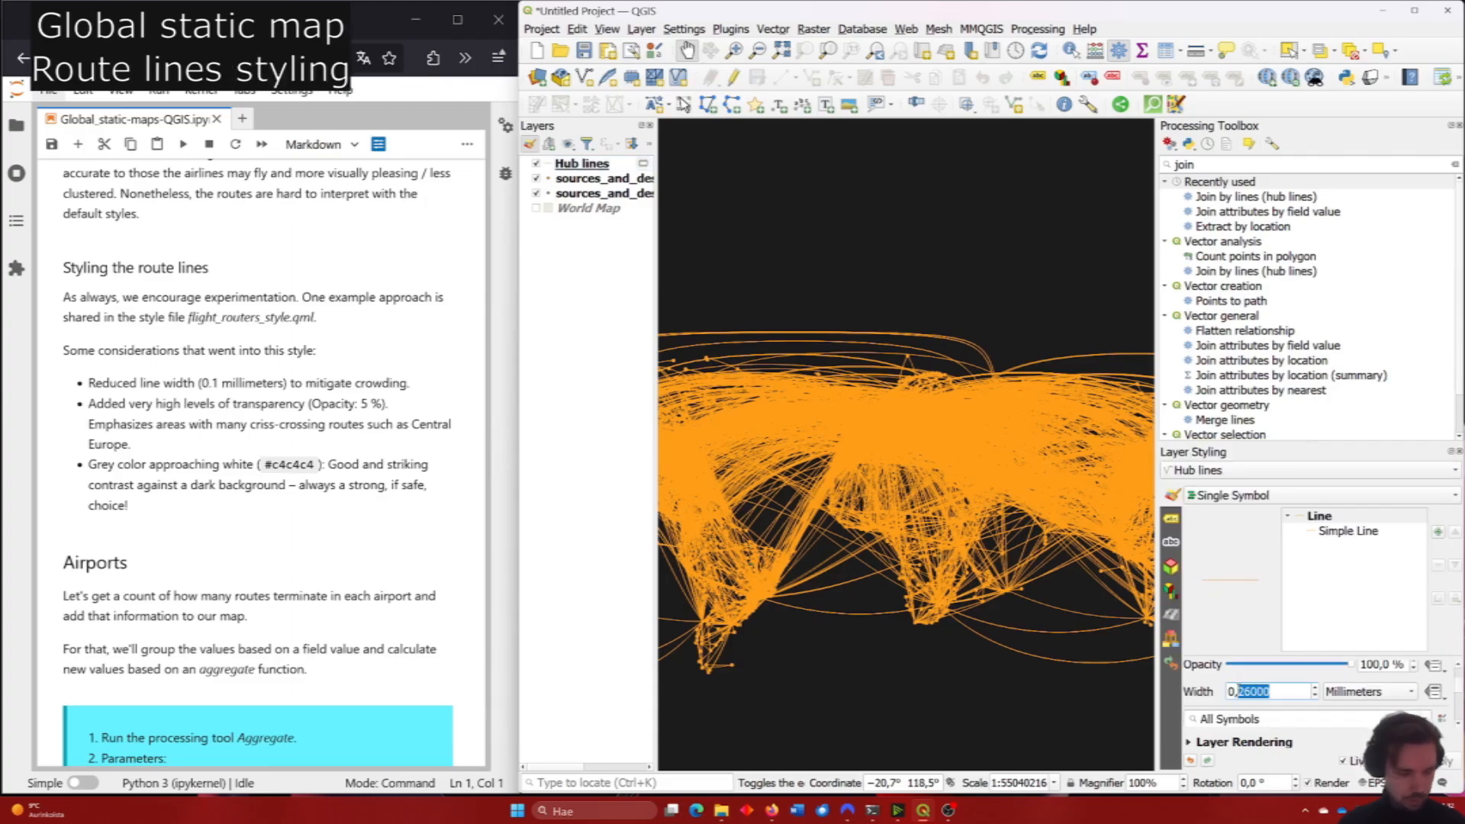
type("1")
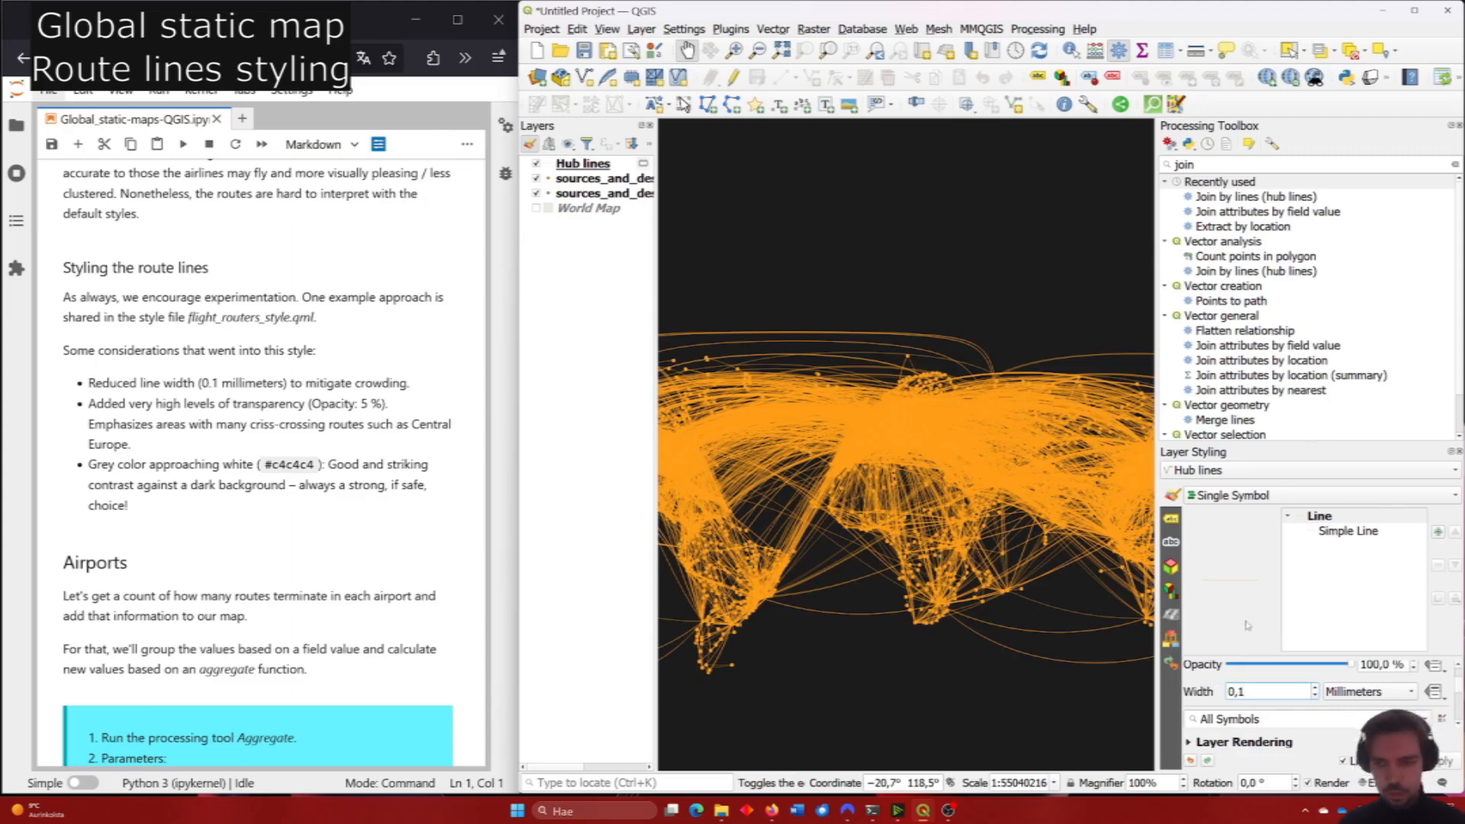
double_click(1373, 665)
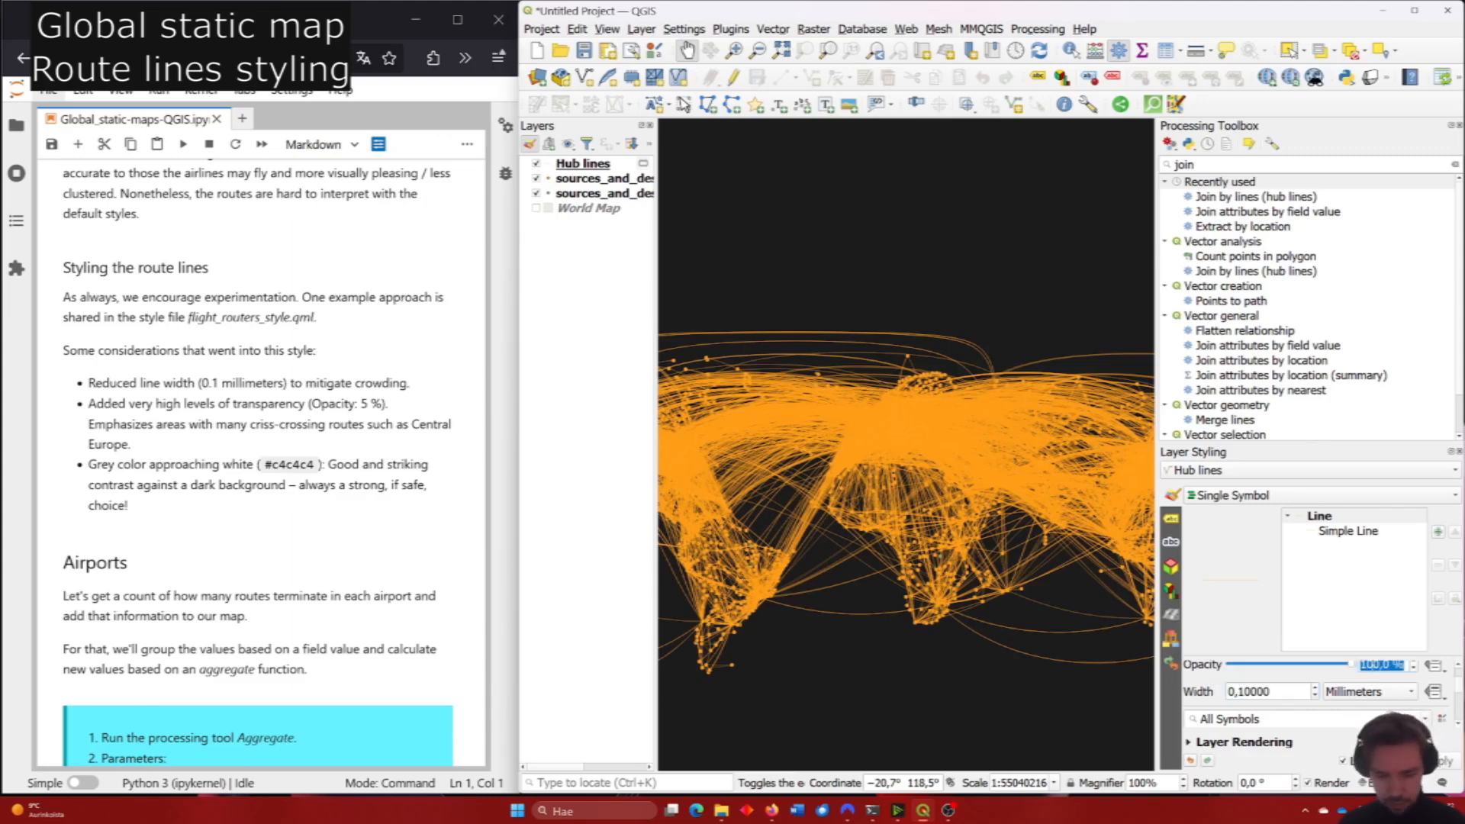
type("5")
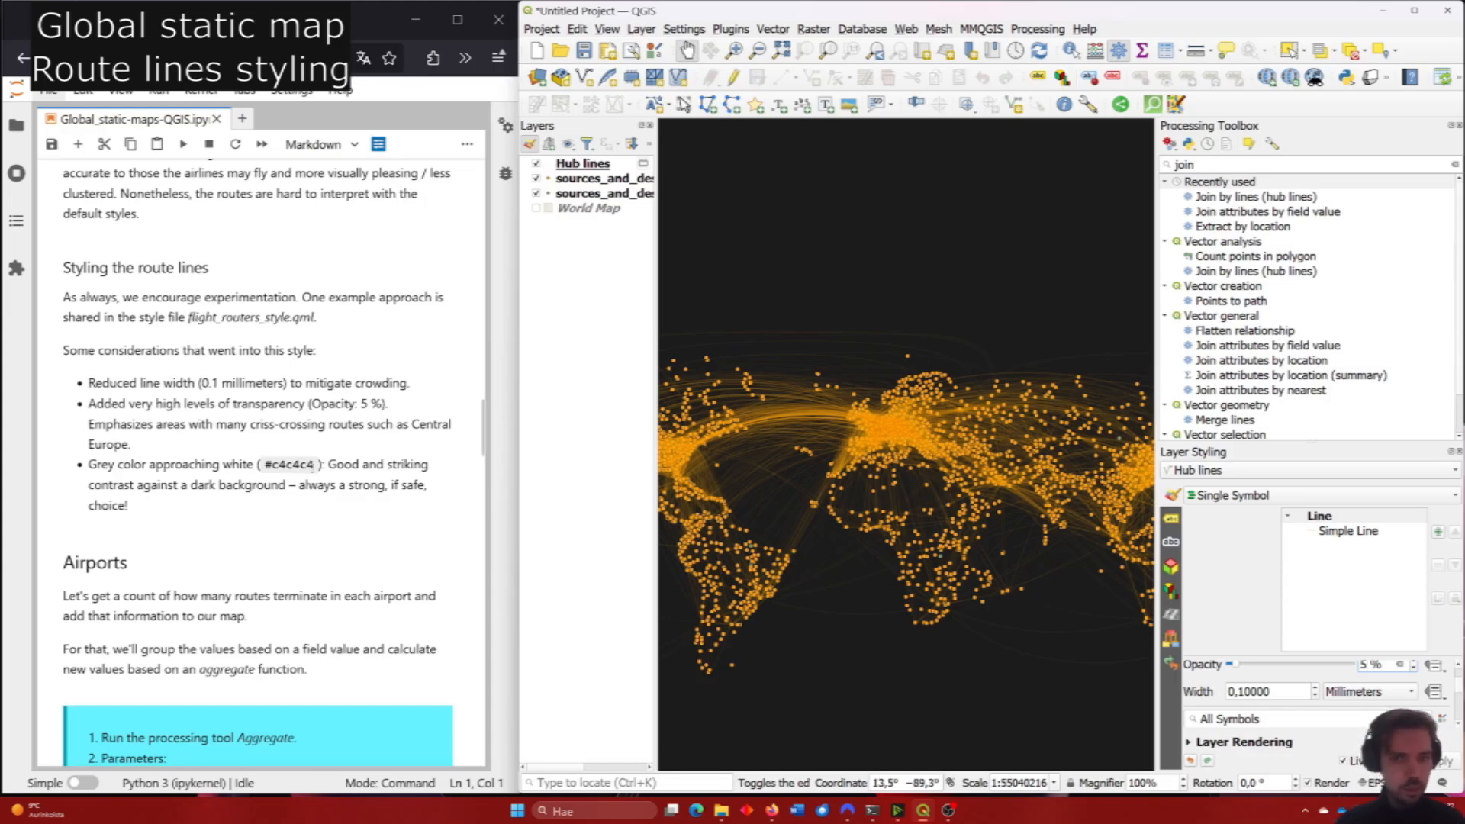
Set the colour of the Hub lines' Simple Line to the notebook's grey #c4c4c4 and return to the overall line symbol.
left_click_drag(314, 464, 264, 465)
key("ctrl+c")
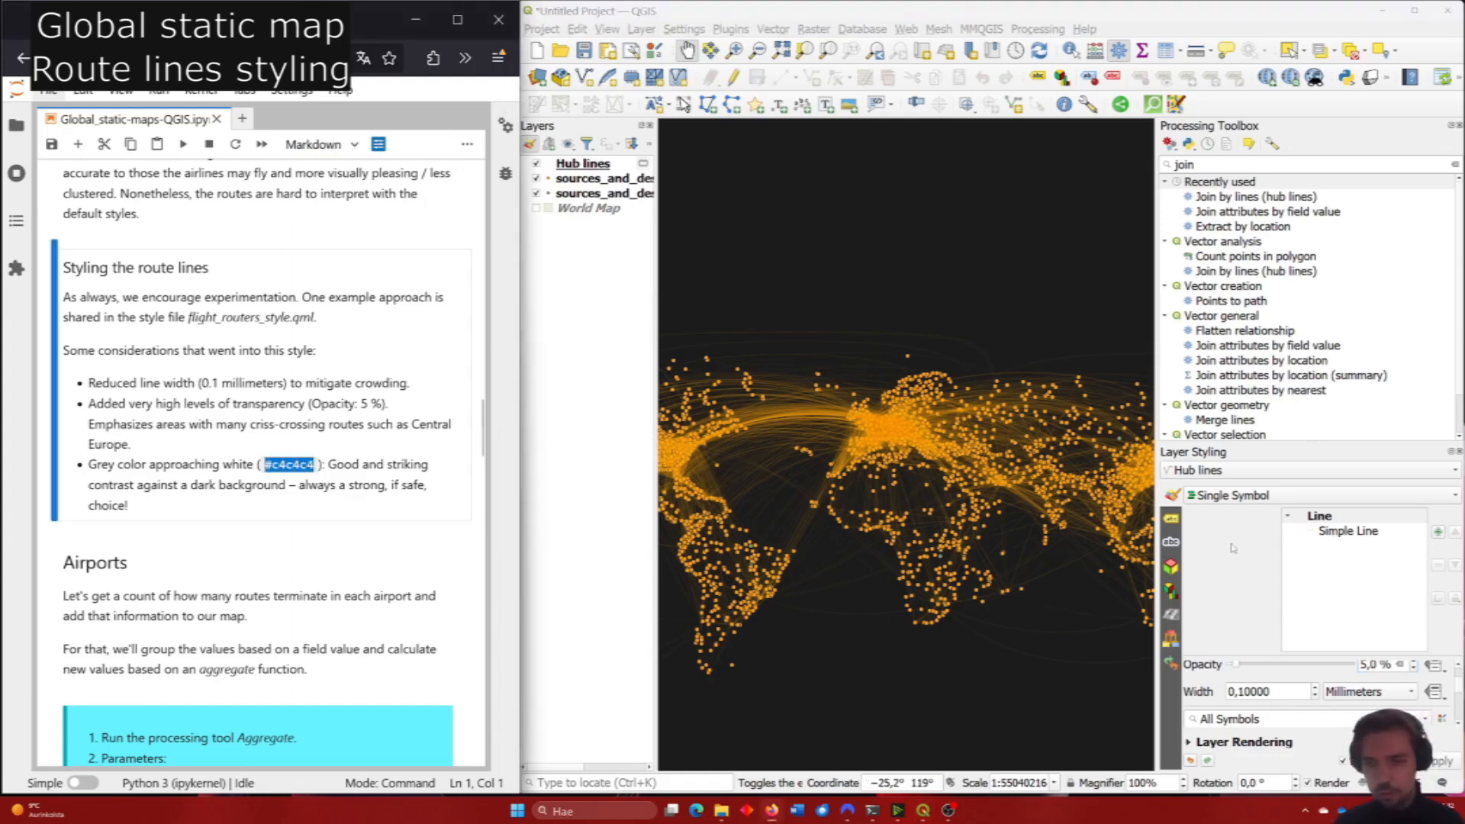
left_click(1193, 561)
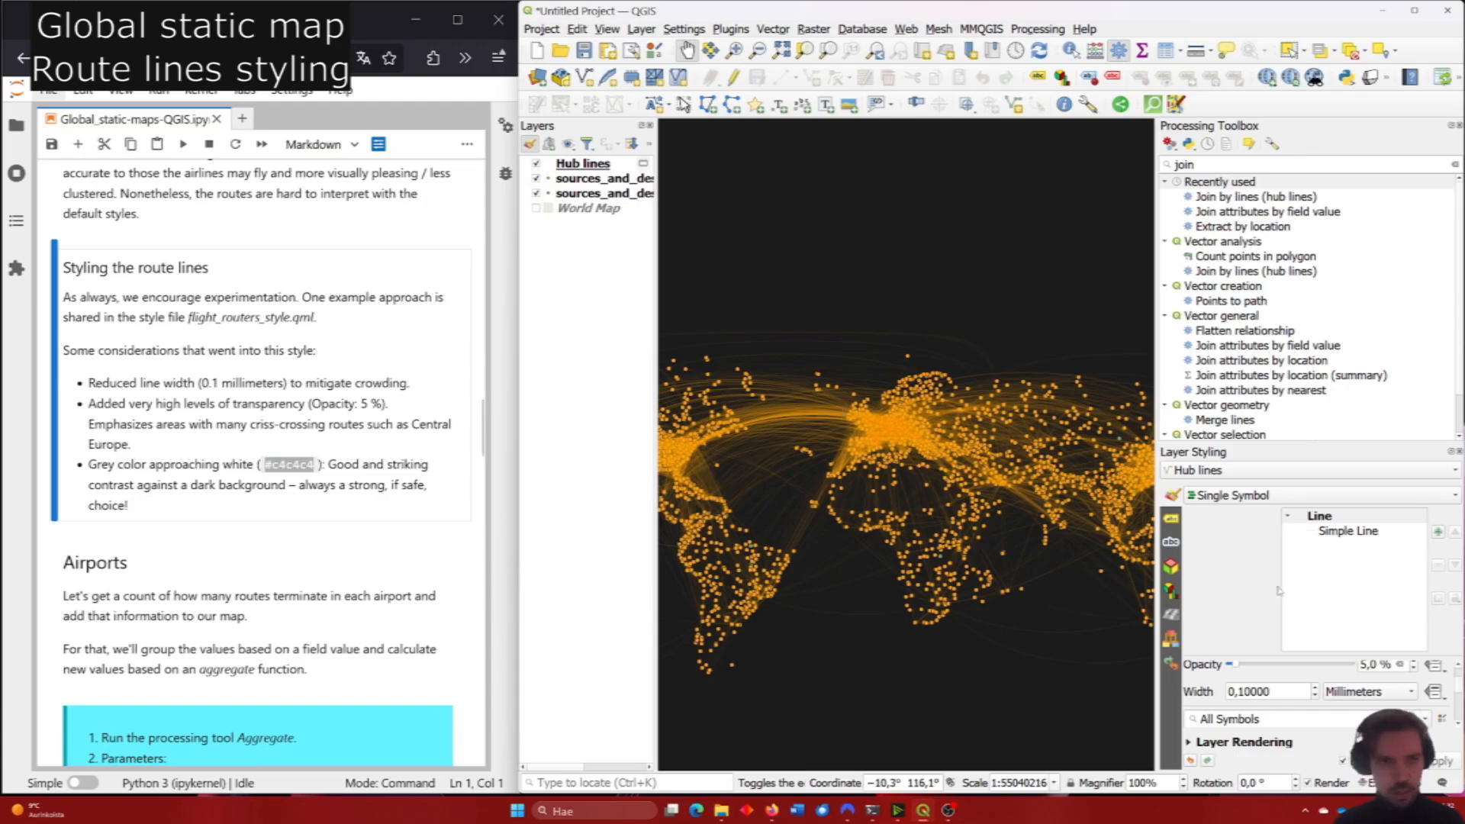
left_click(1327, 532)
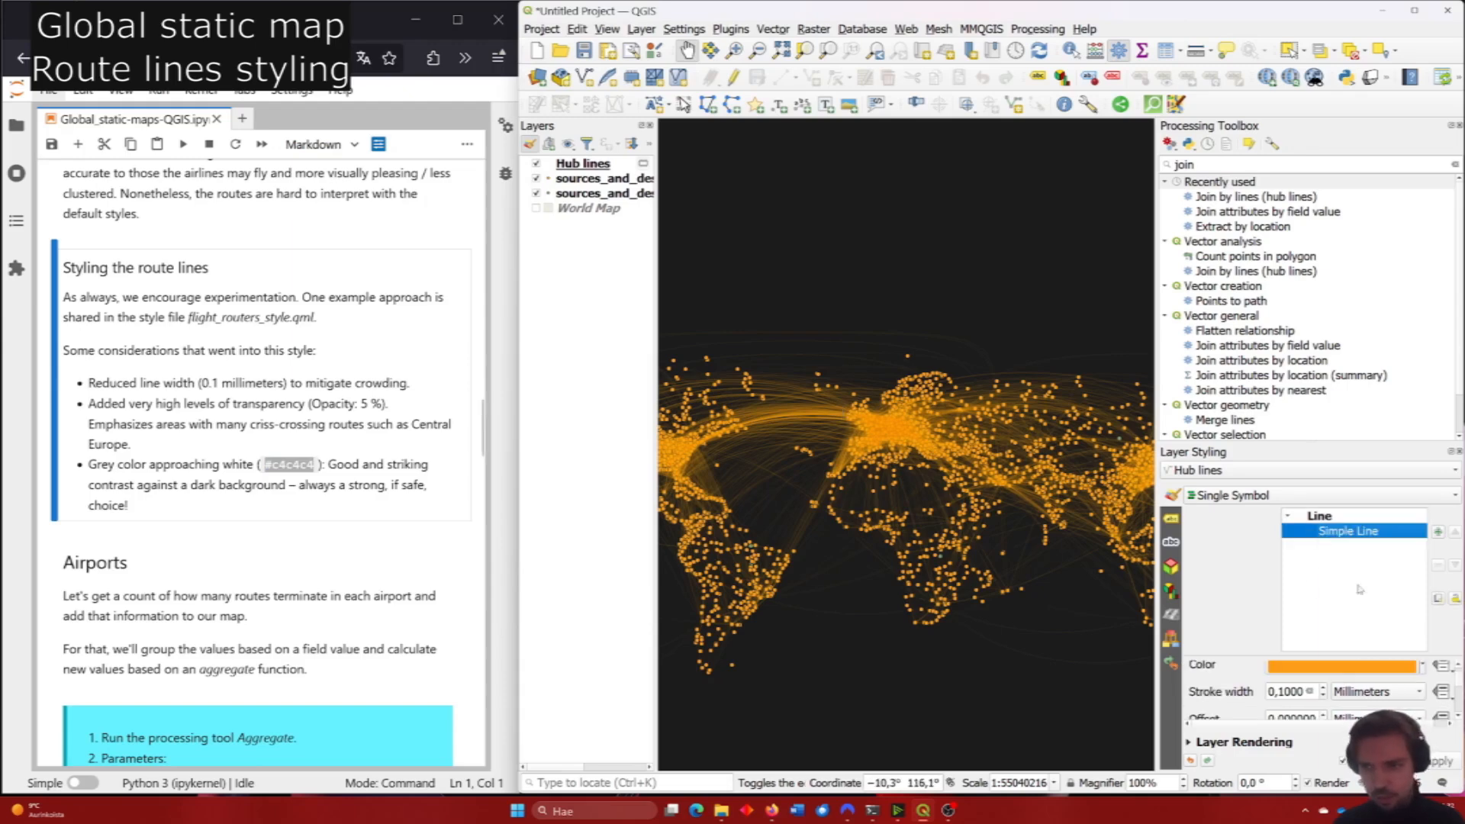
left_click(1420, 667)
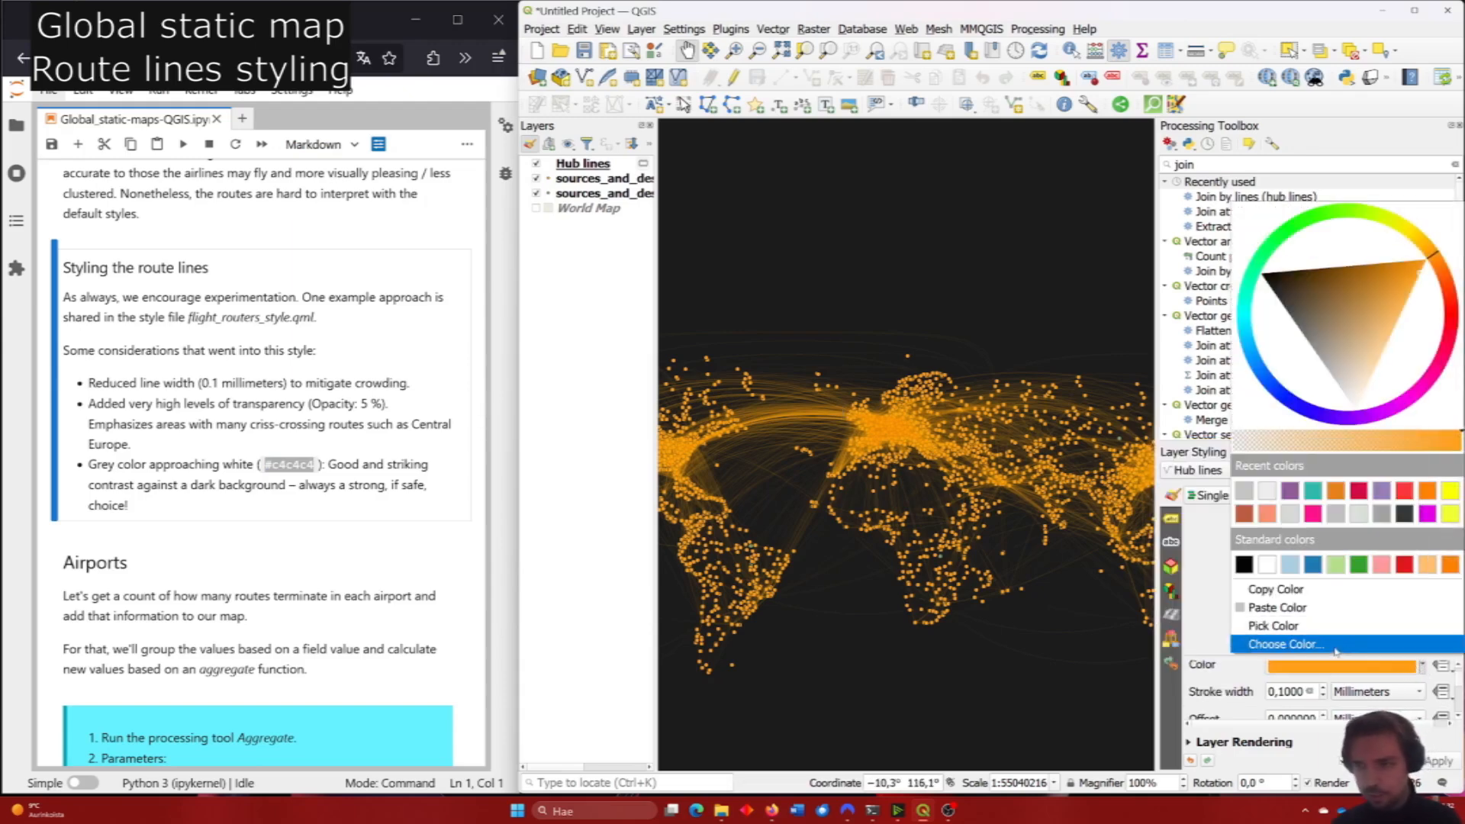
left_click(1333, 648)
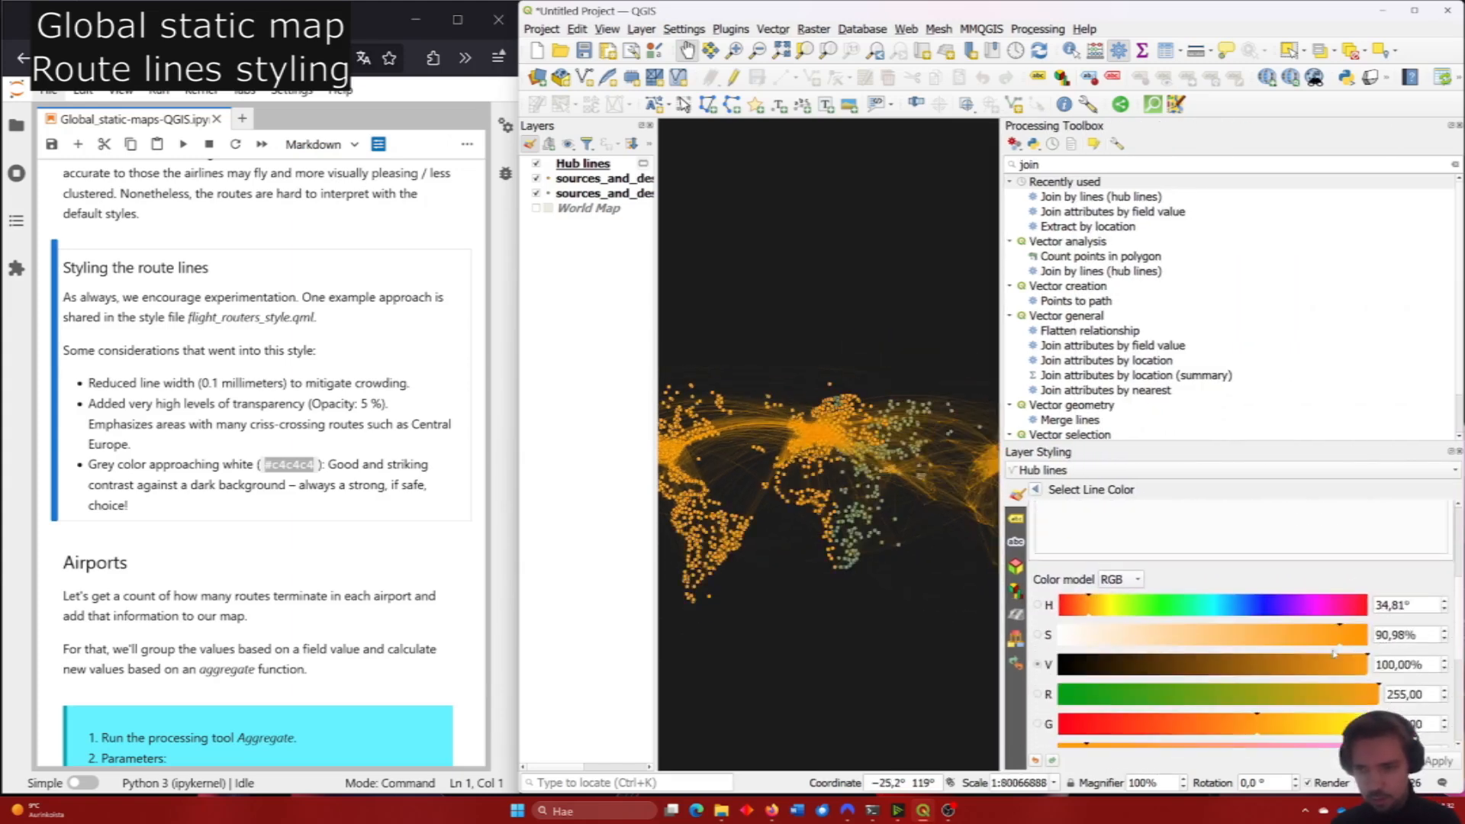
scroll(1236, 610, "down", 4)
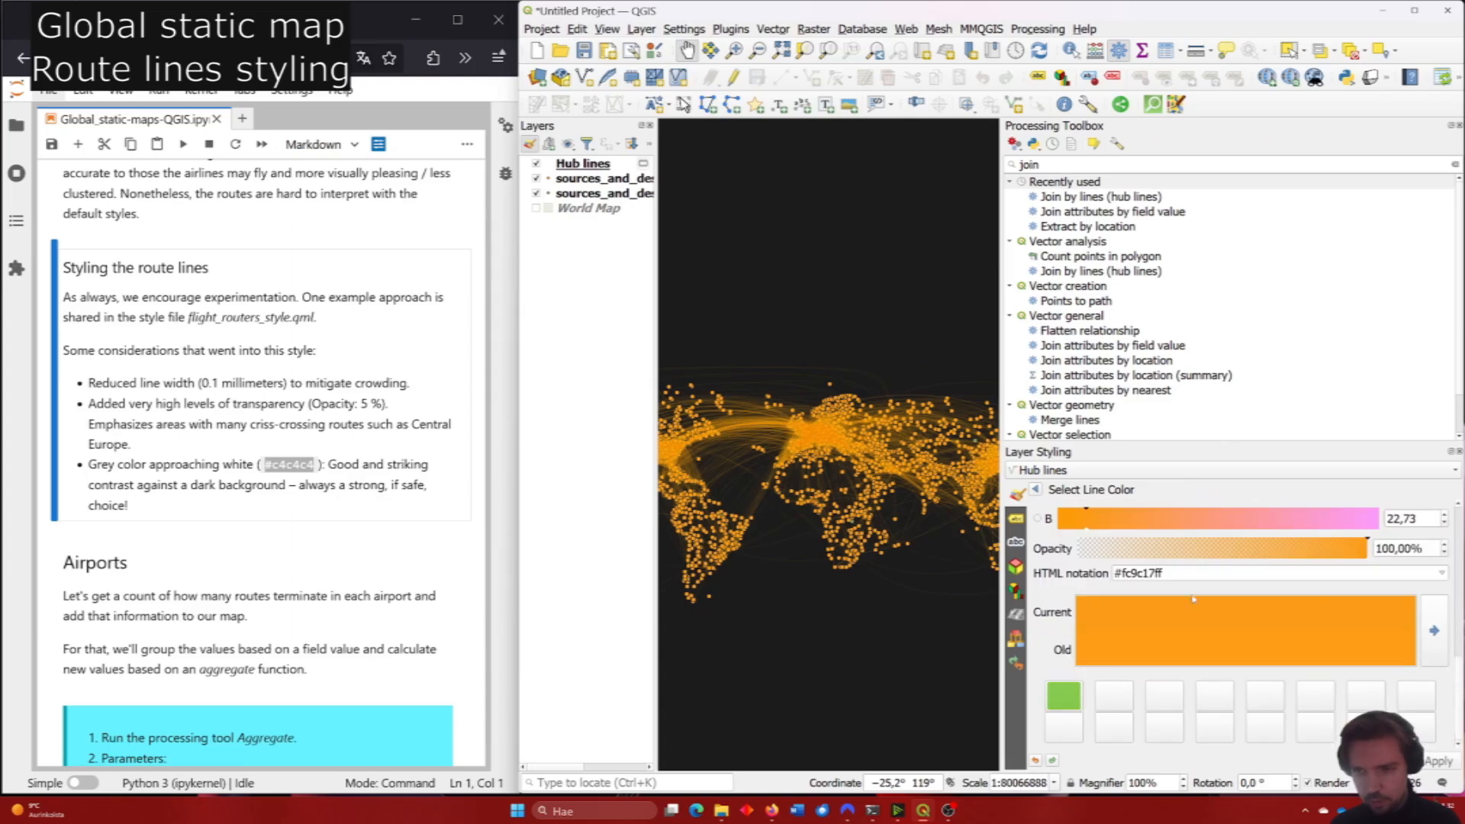
triple_click(1168, 573)
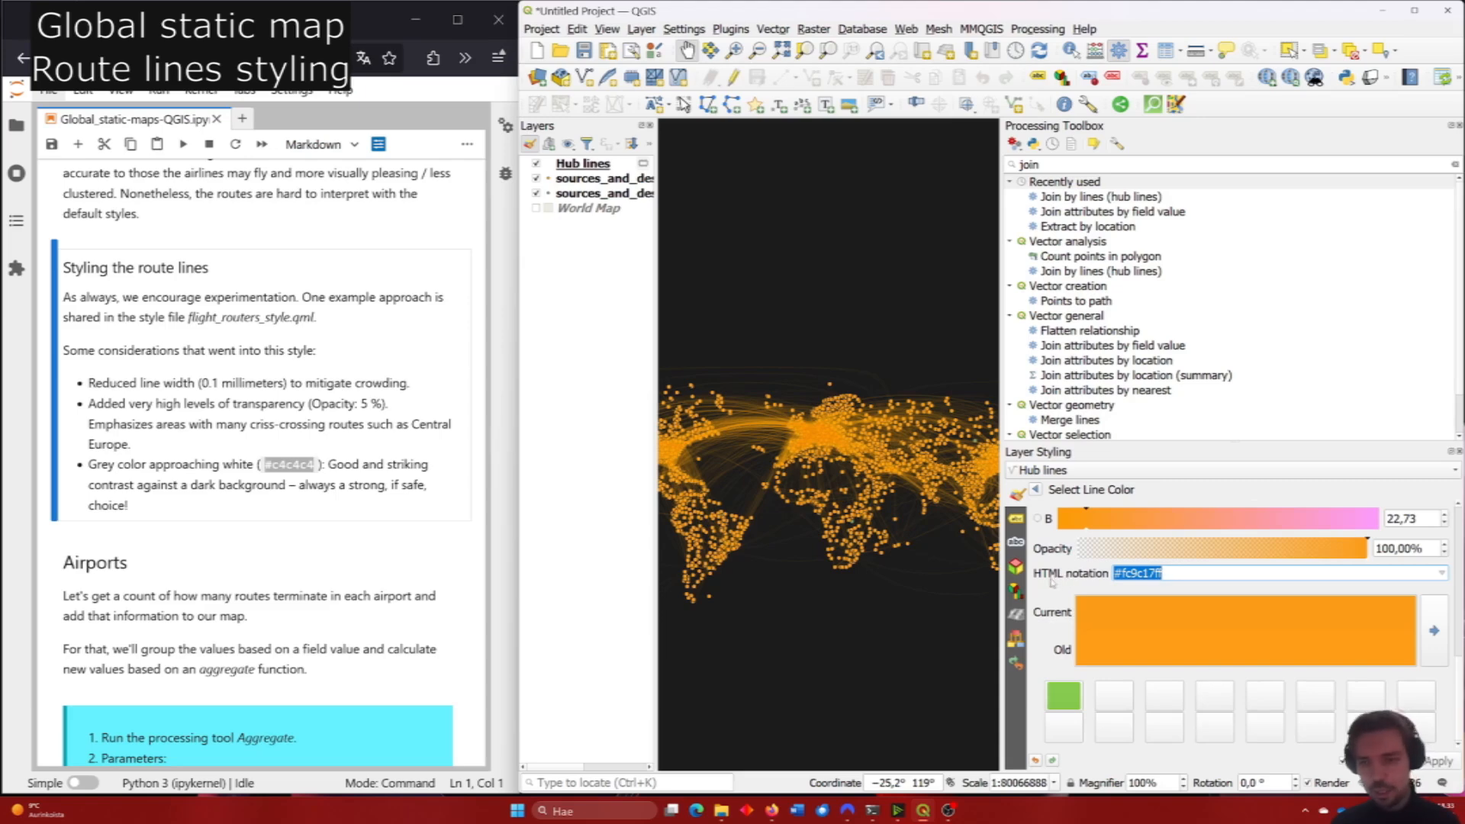
key("ctrl+v")
key("Return")
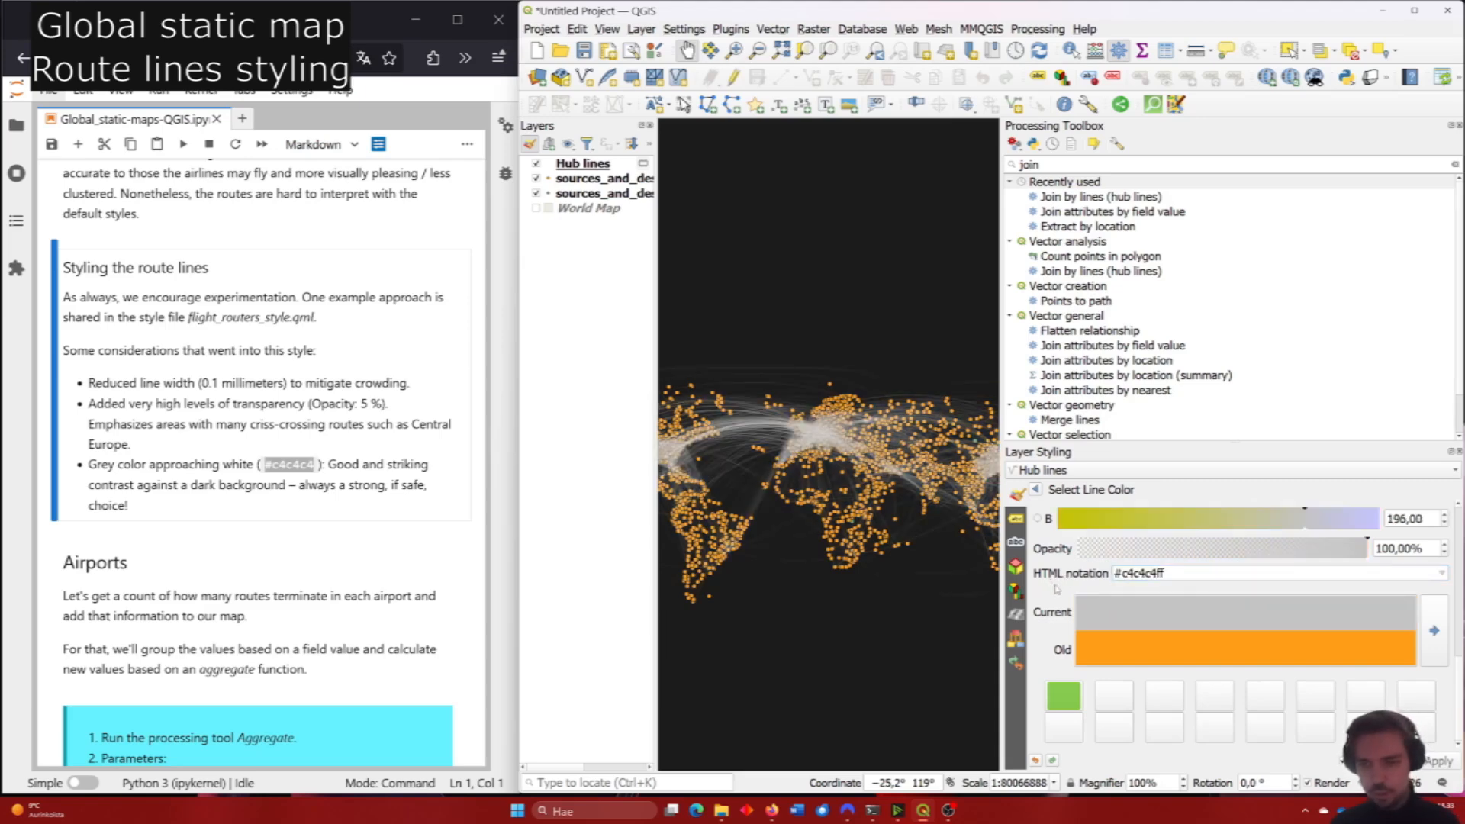
left_click(1036, 490)
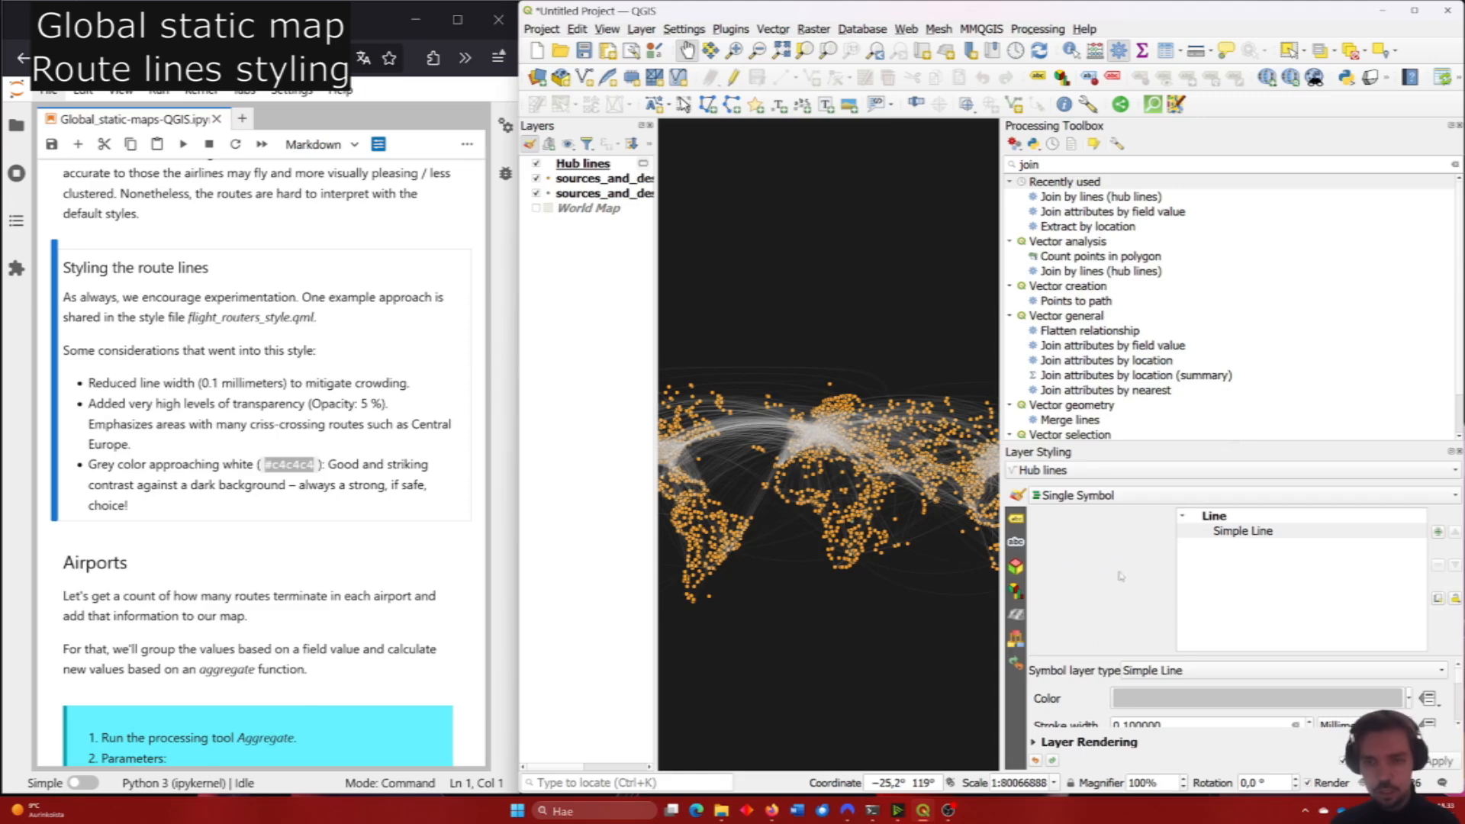
left_click(1232, 516)
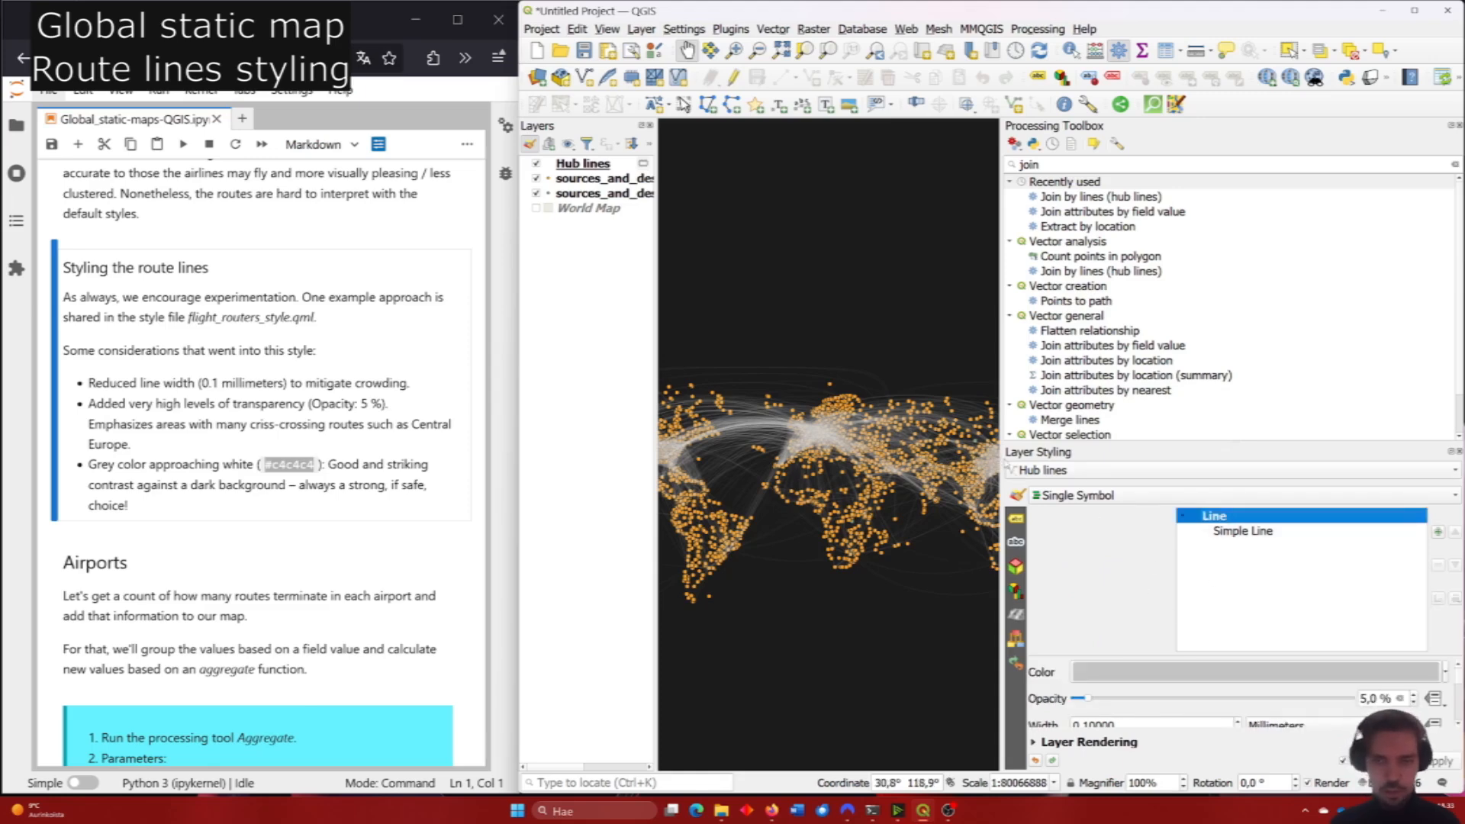
Enlarge the map view to inspect the styled routes and read the notebook's Airports section on the Aggregate parameters.
left_click_drag(1004, 463, 1278, 463)
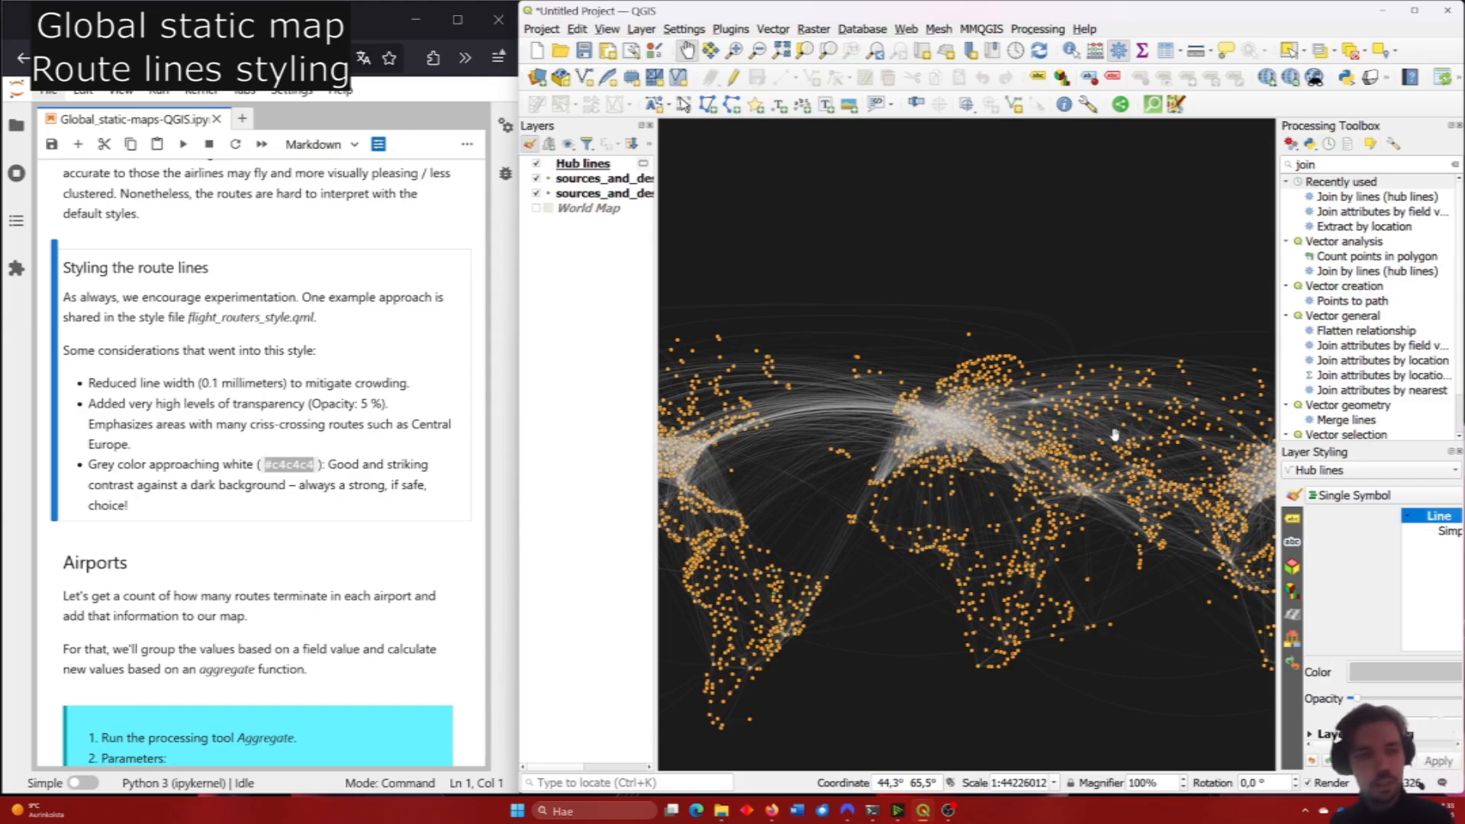
left_click(346, 471)
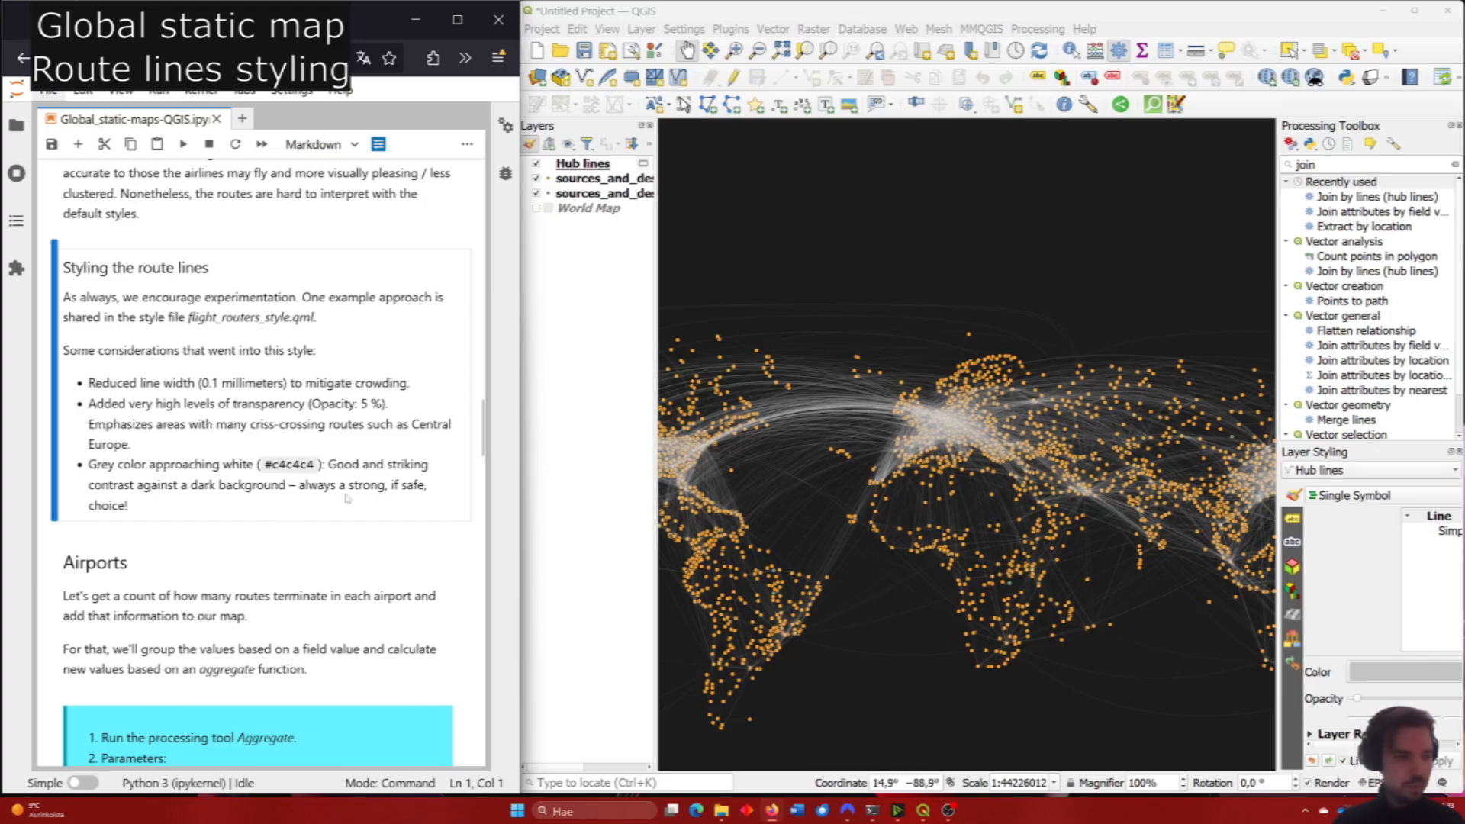
scroll(387, 488, "down", 5)
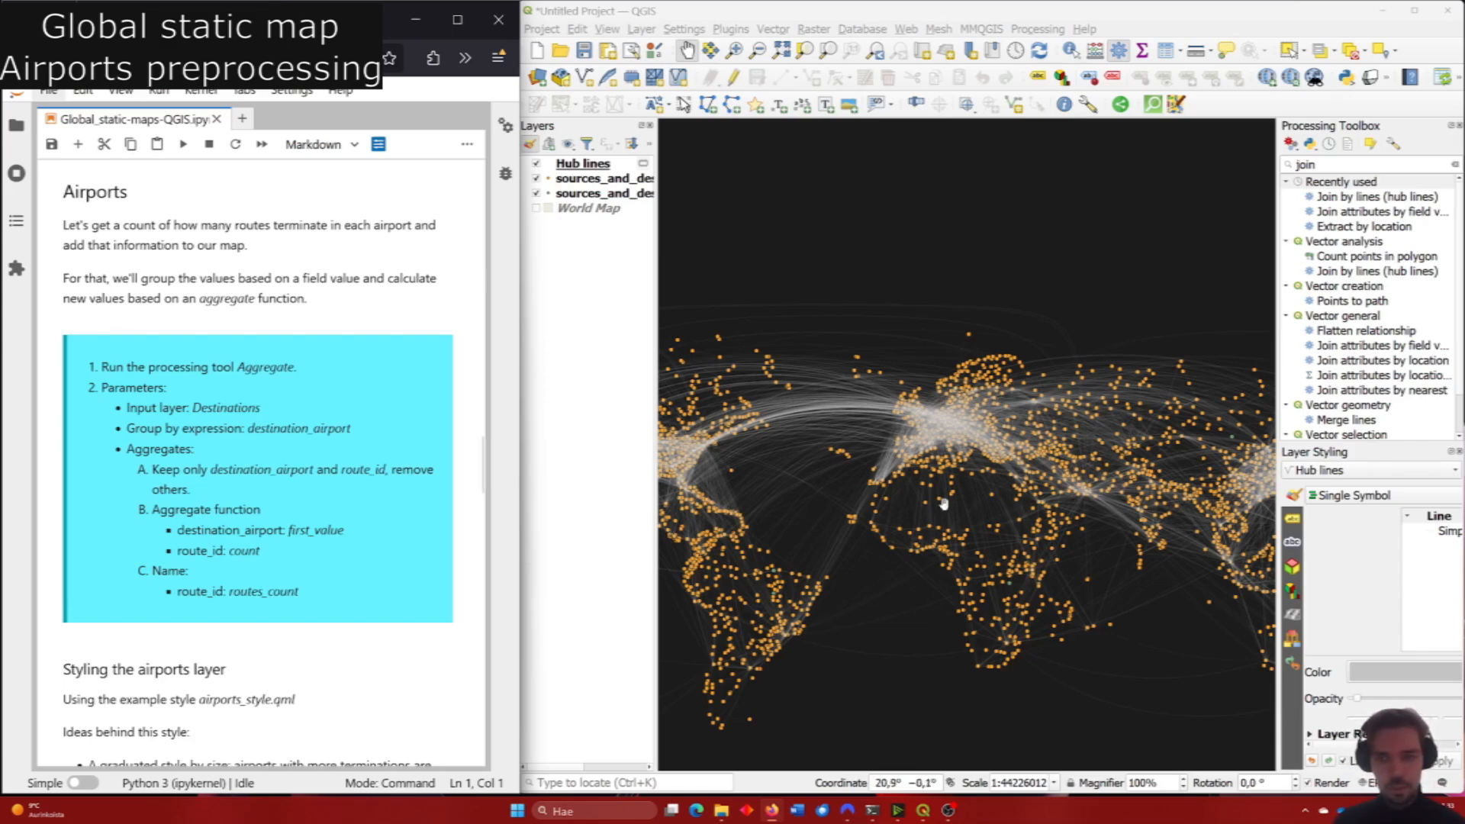
Search the processing algorithms for "aggre" and open the Aggregate tool.
double_click(1319, 163)
key("BackSpace")
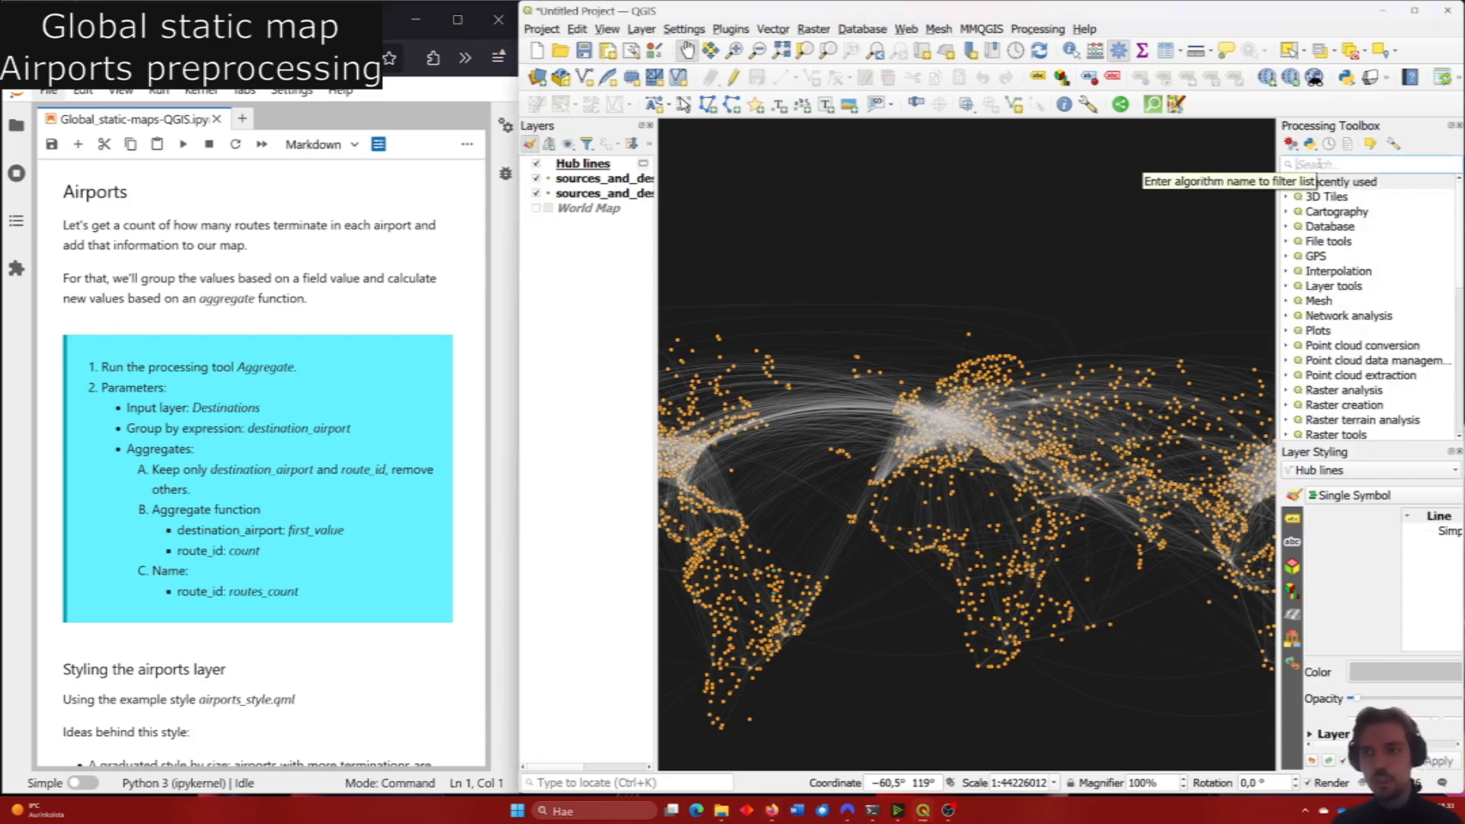
type("aggre")
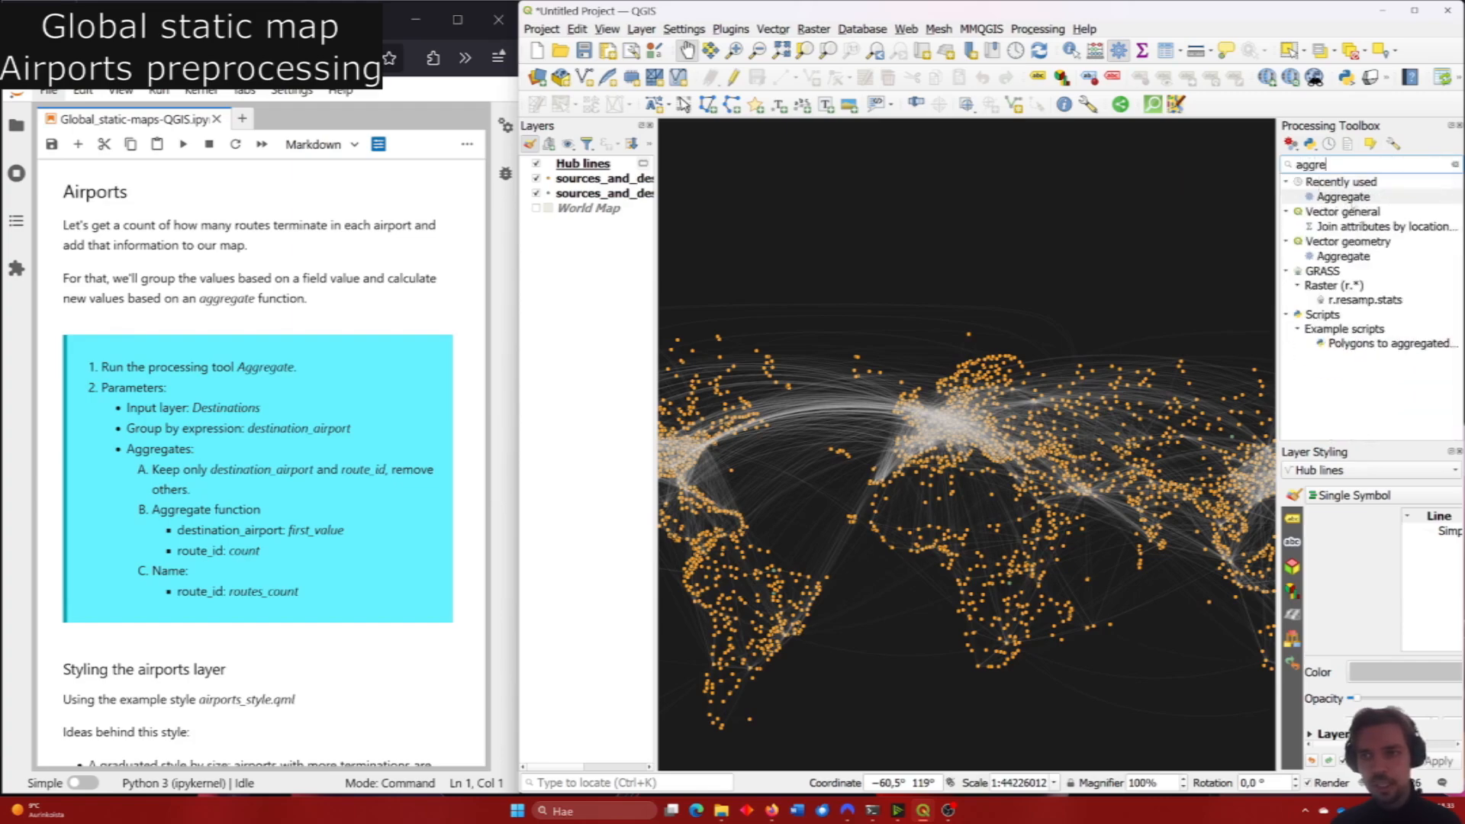
double_click(1352, 197)
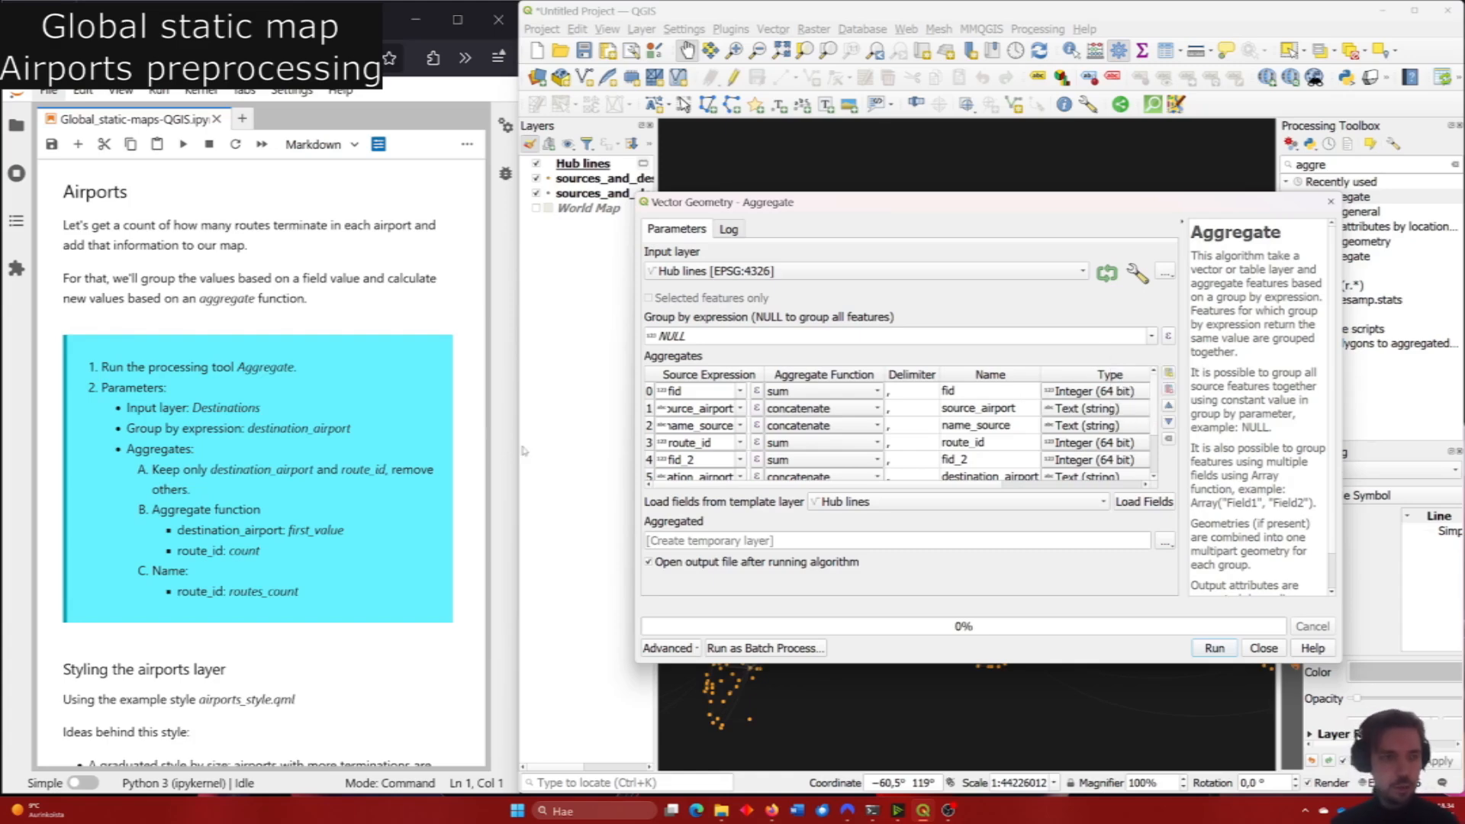
Aggregate the sources_and_destinations — Destinations layer with a reset field mapping, grouped by destination_airport.
left_click(733, 275)
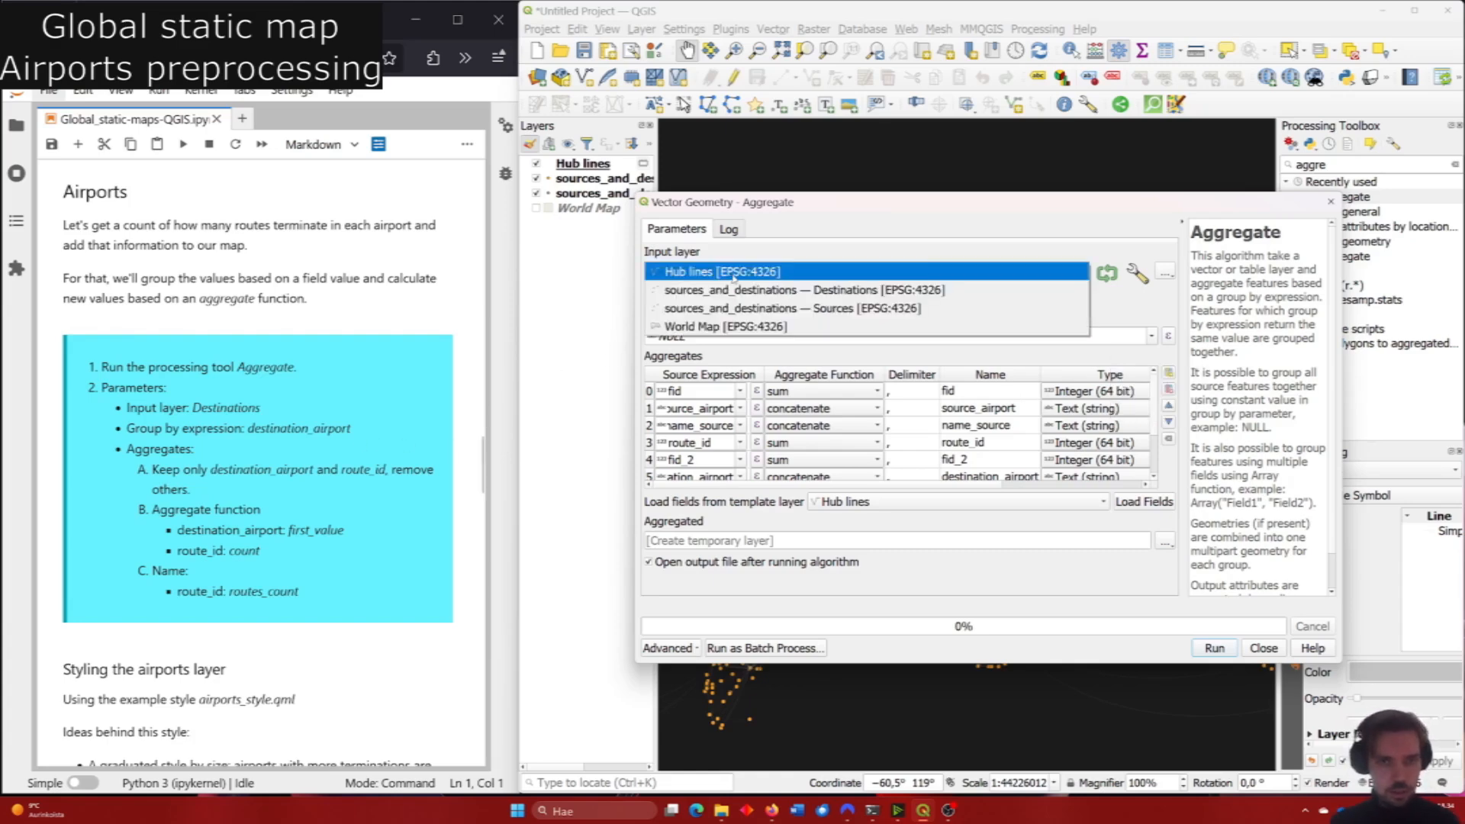
left_click(789, 297)
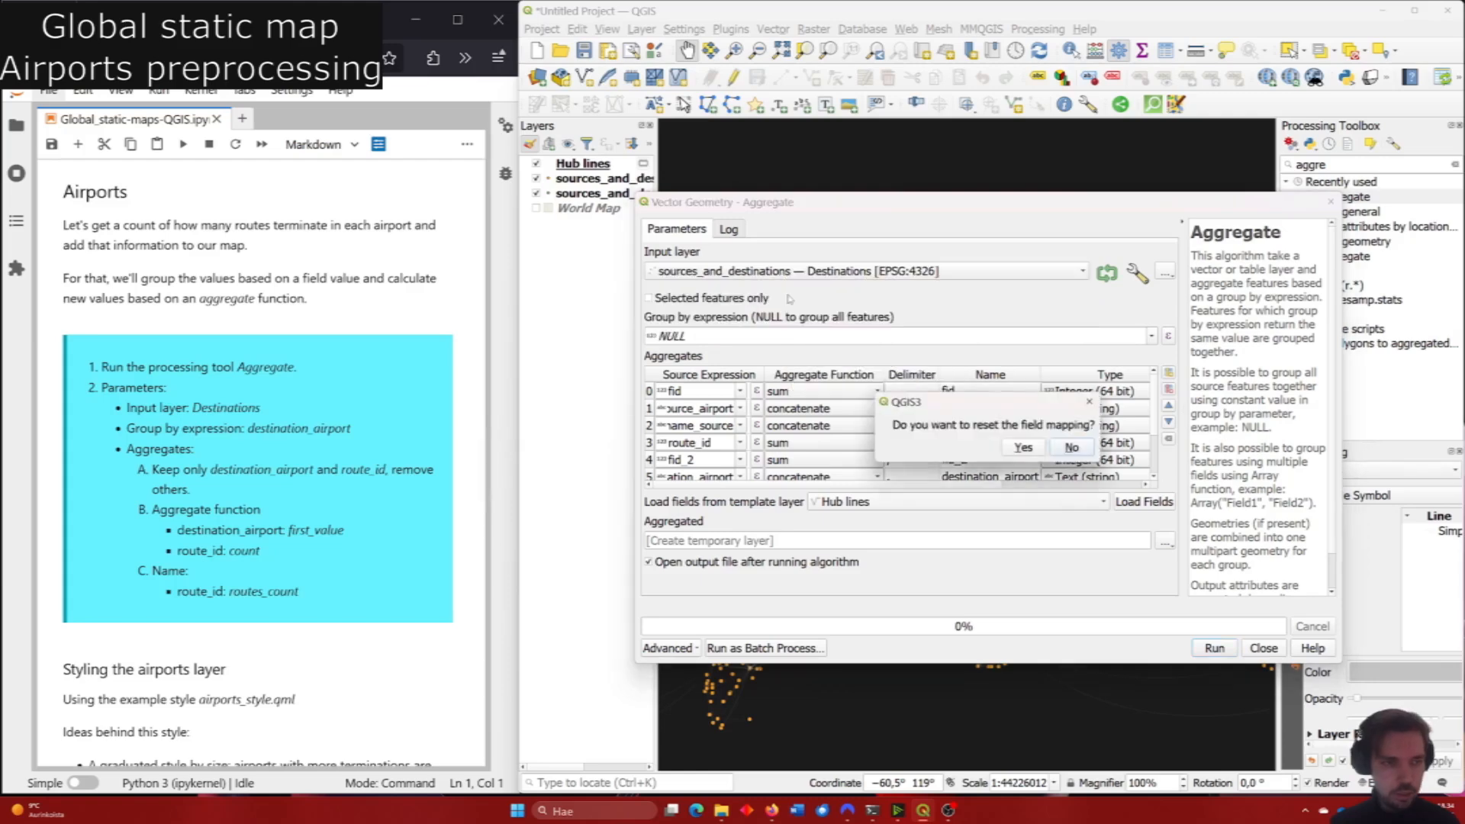
left_click(1026, 448)
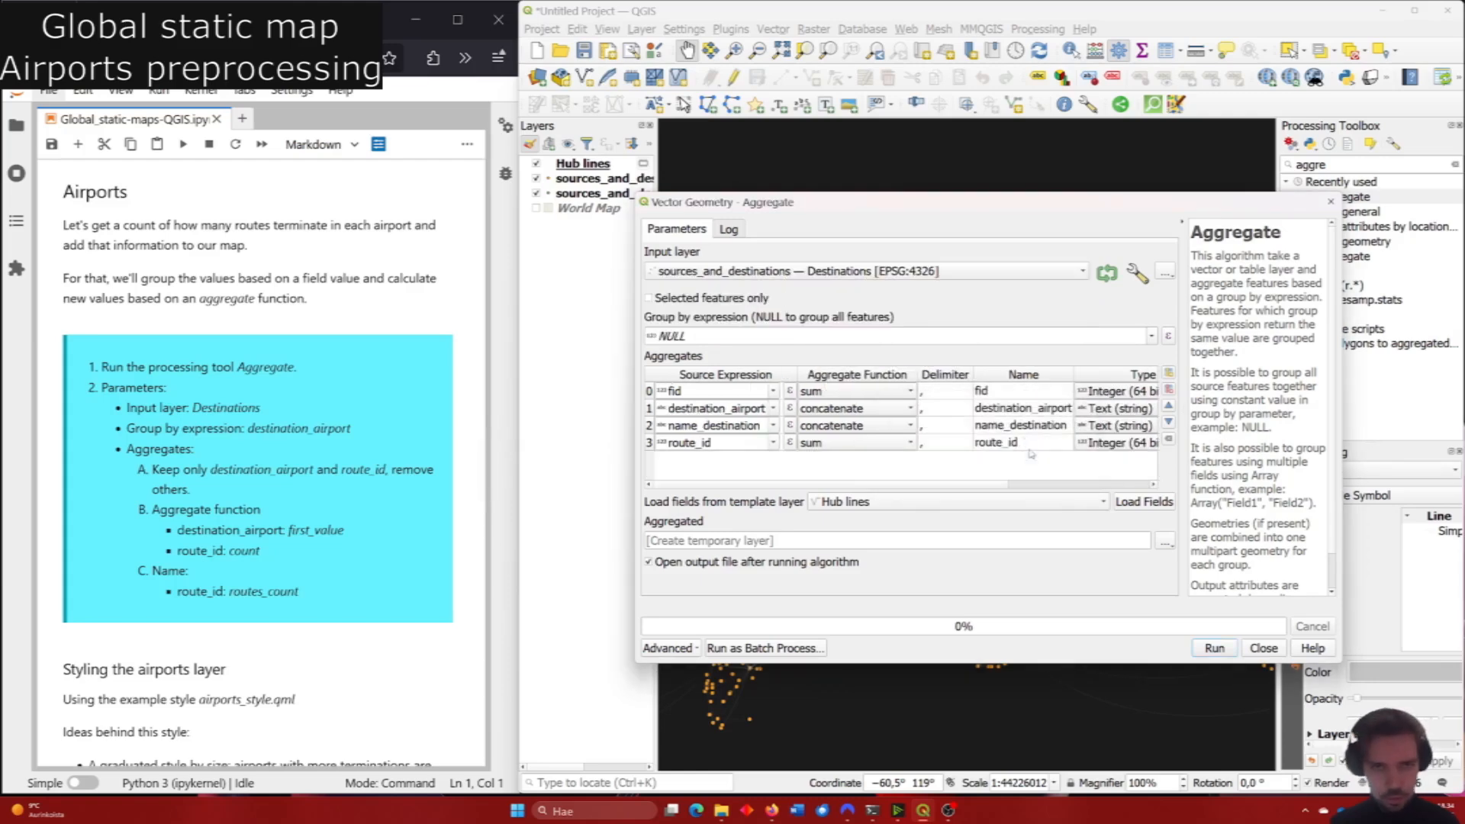
left_click(1151, 336)
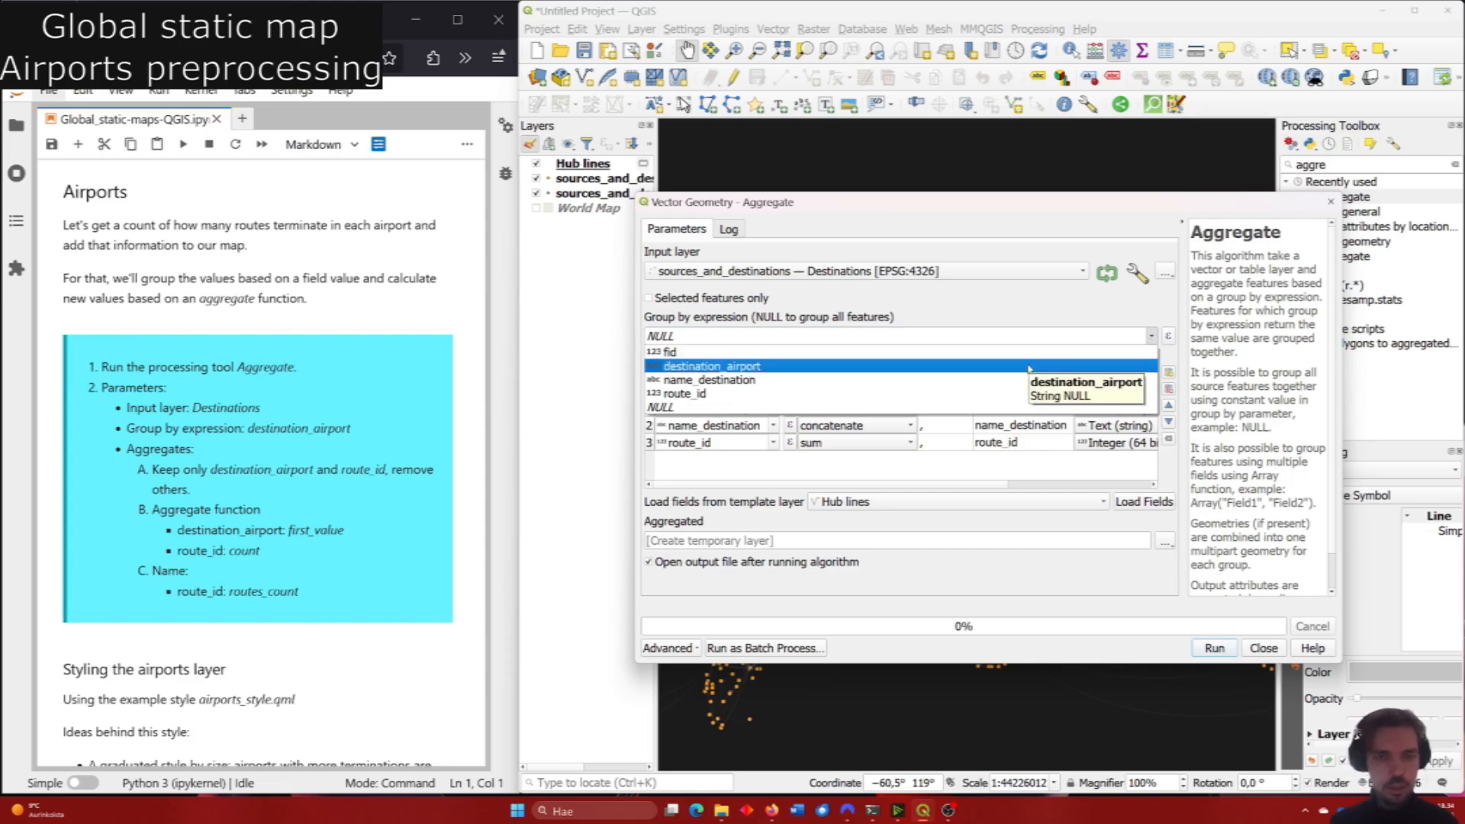
left_click(1028, 369)
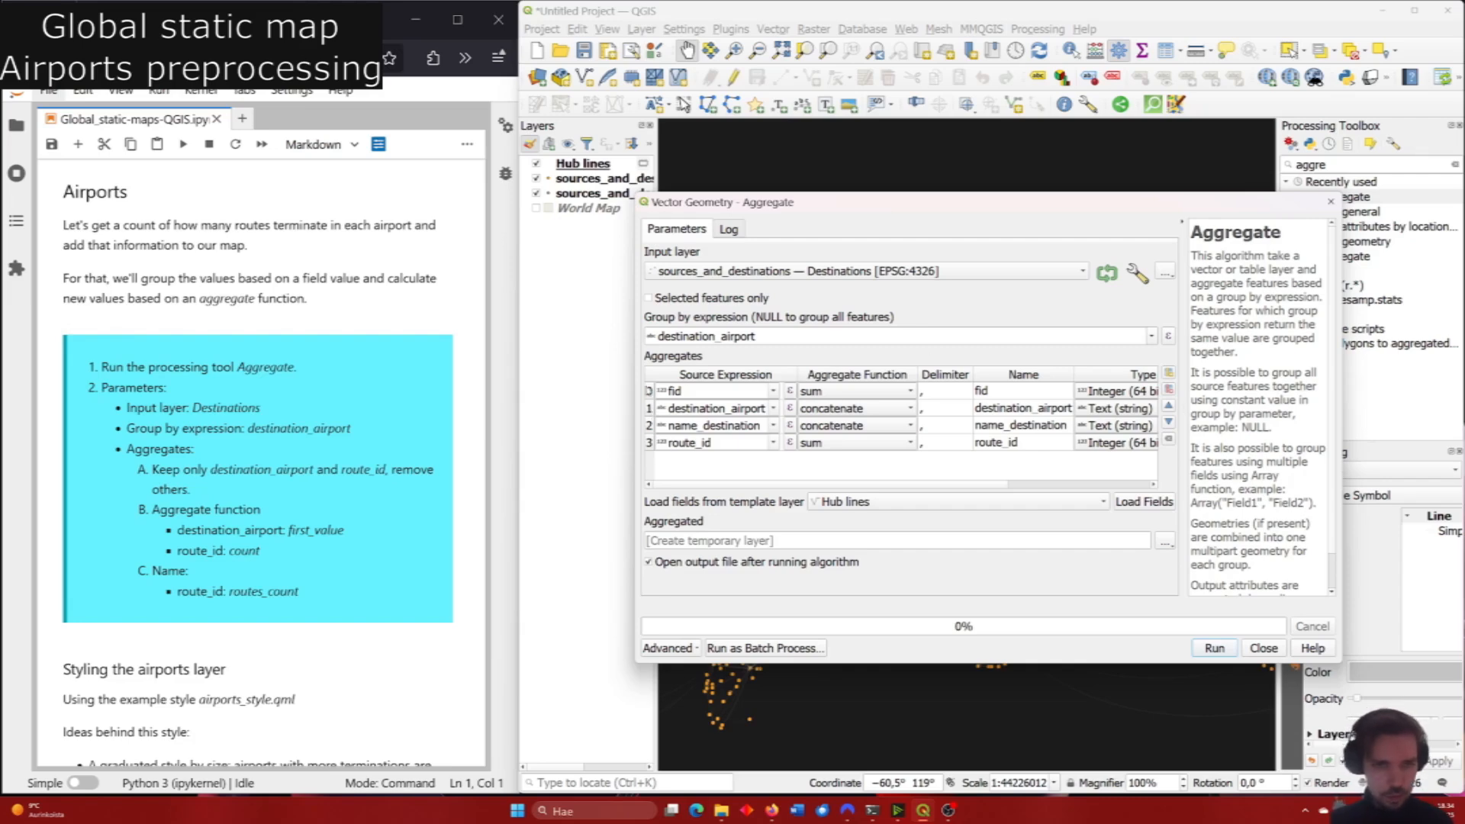
Remove the fid and name_destination fields from the Aggregate tool's field mapping.
left_click(649, 391)
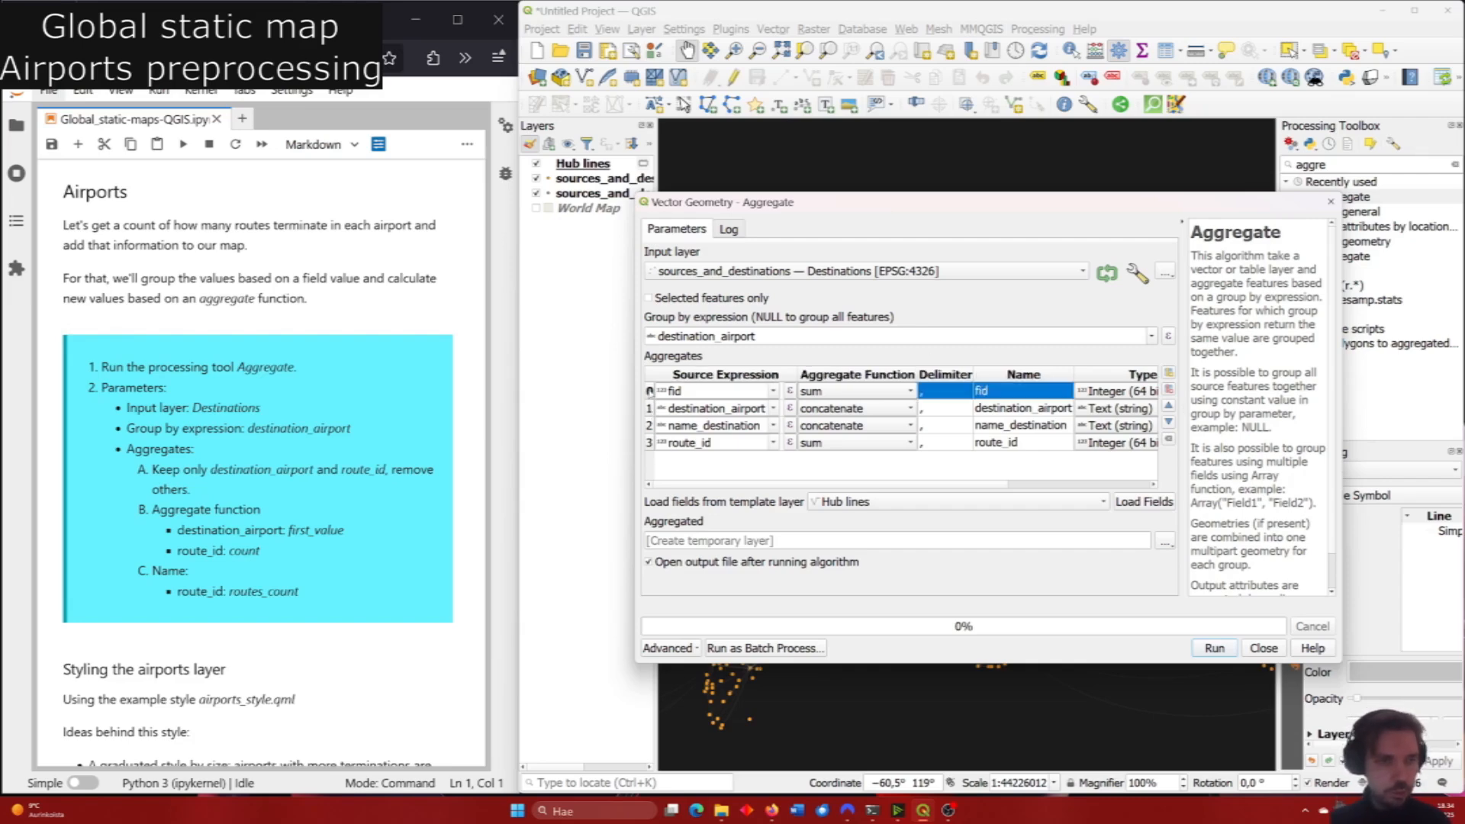
left_click(649, 425, "ctrl")
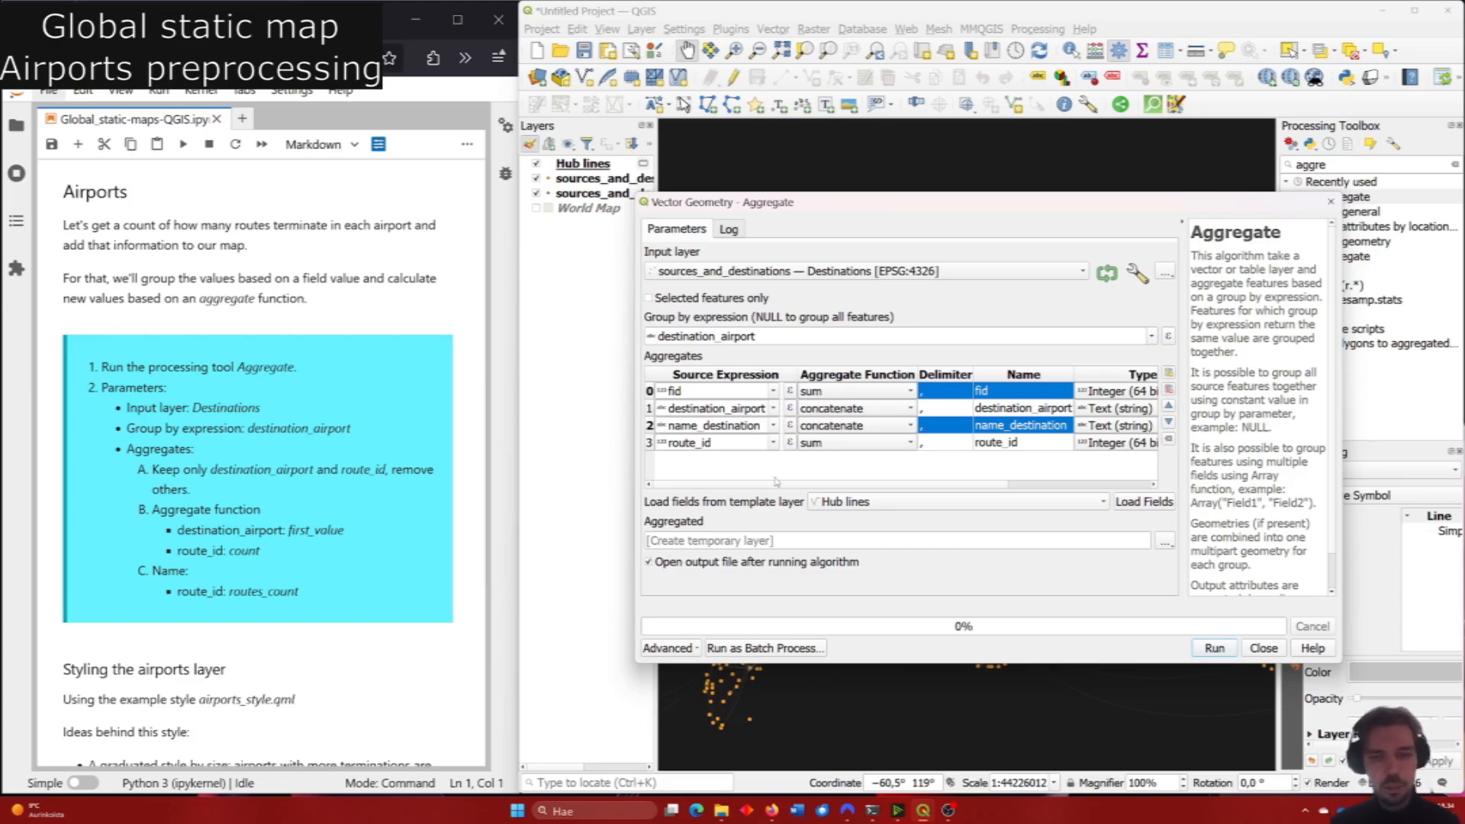
left_click(1170, 391)
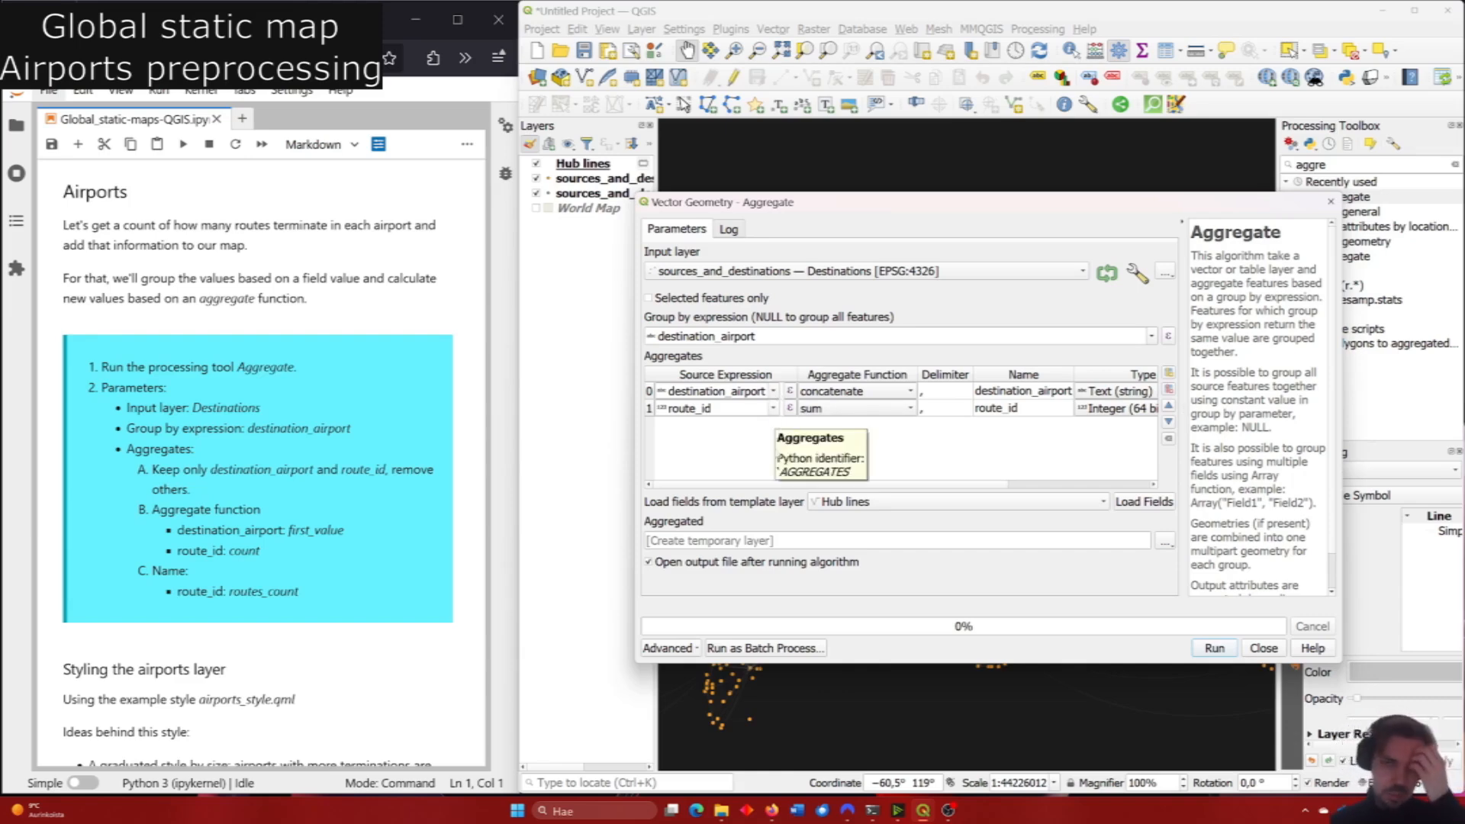
Set the aggregate function to first_value for destination_airport and to count for route_id.
left_click(903, 395)
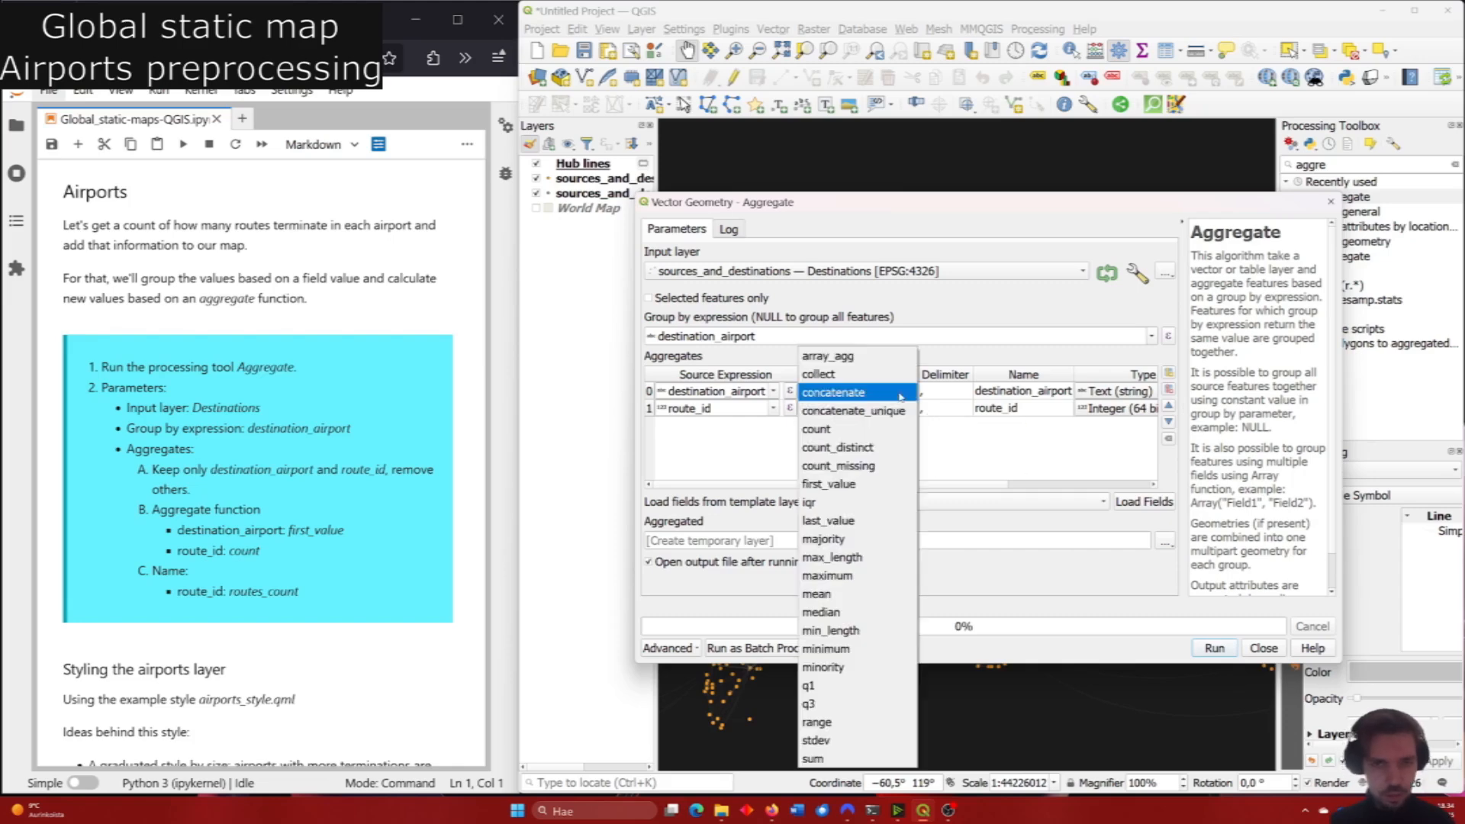
left_click(886, 485)
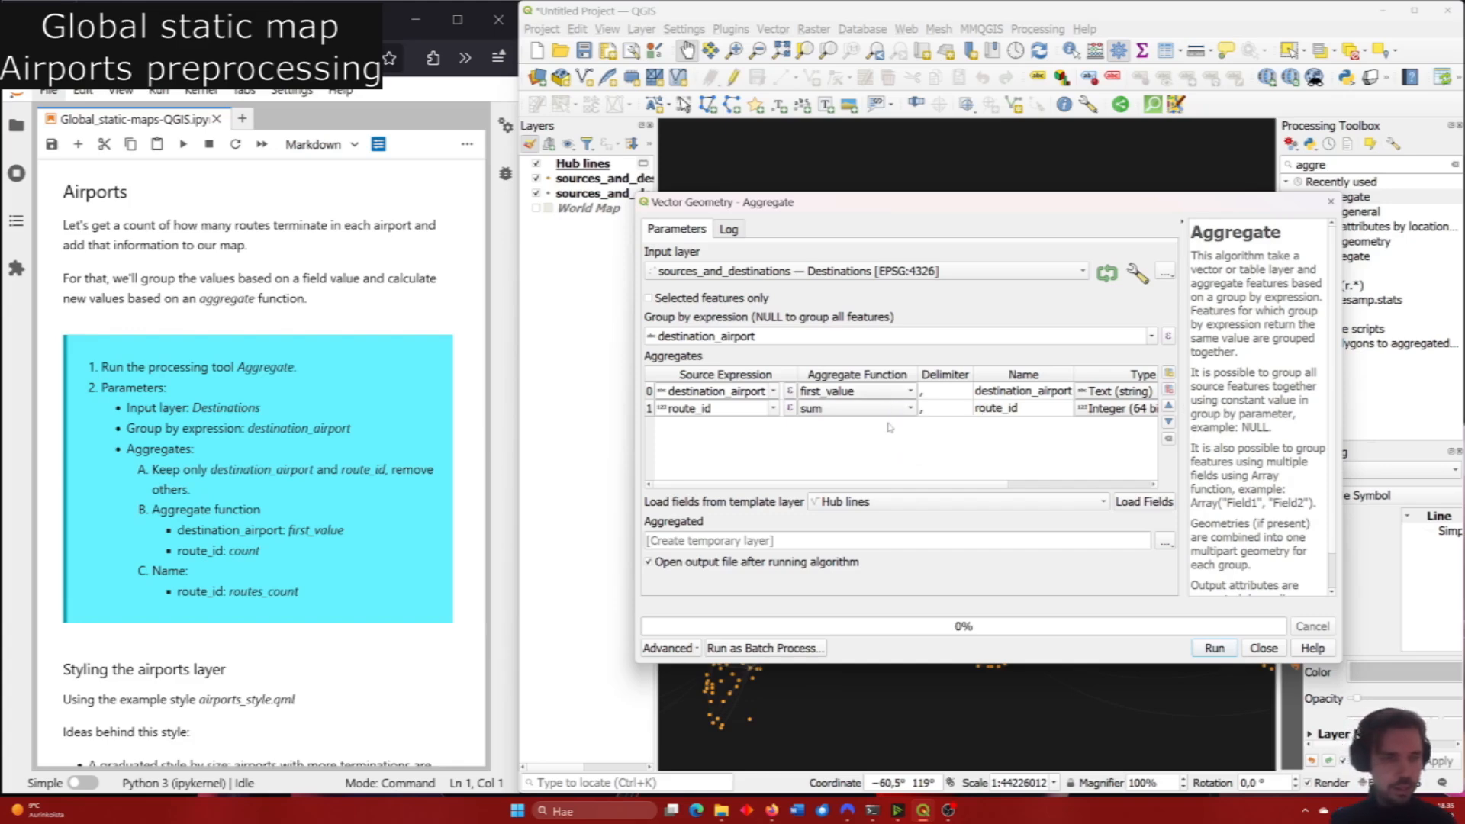
left_click(881, 408)
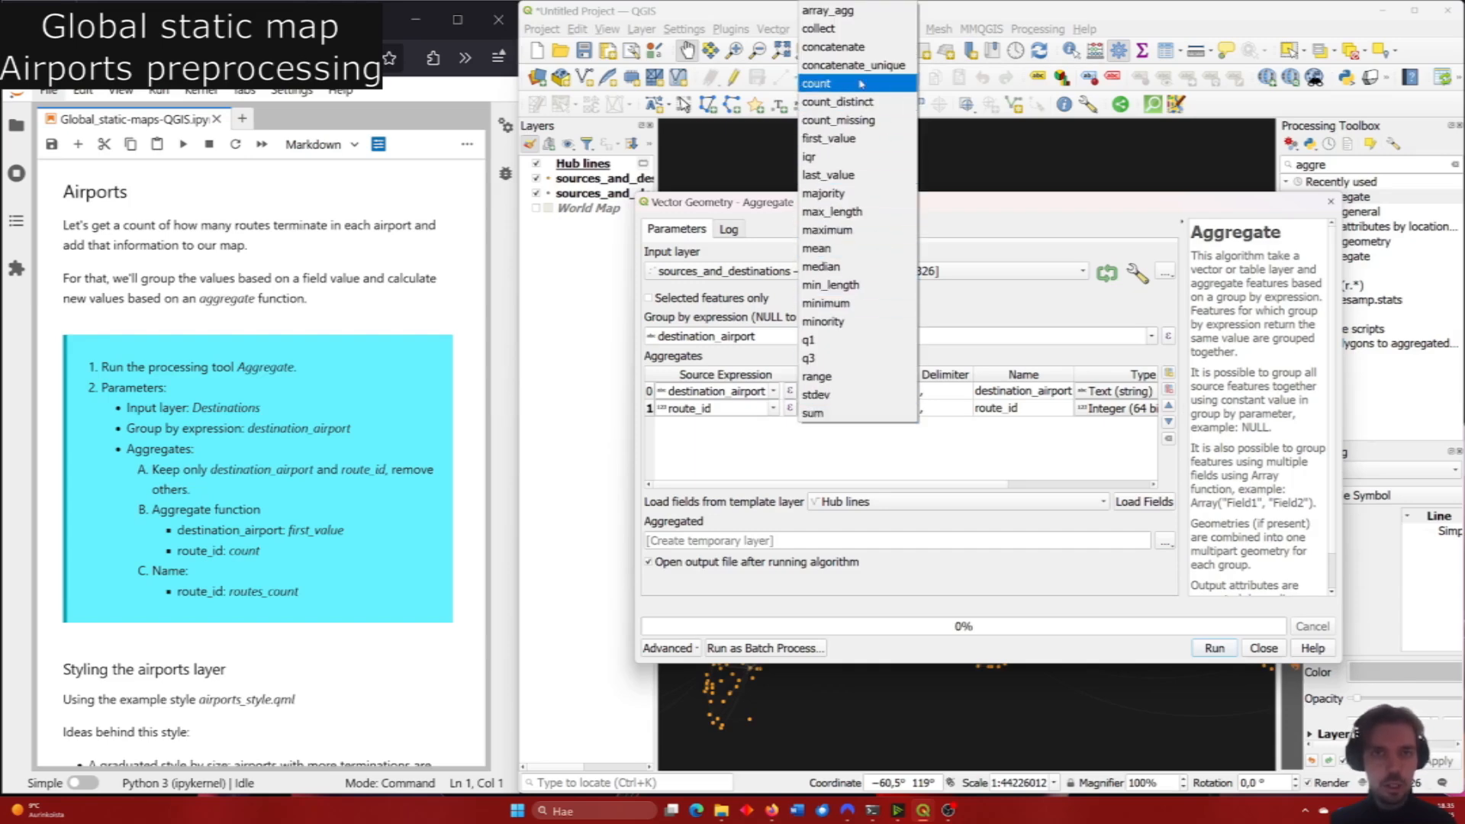
left_click(885, 83)
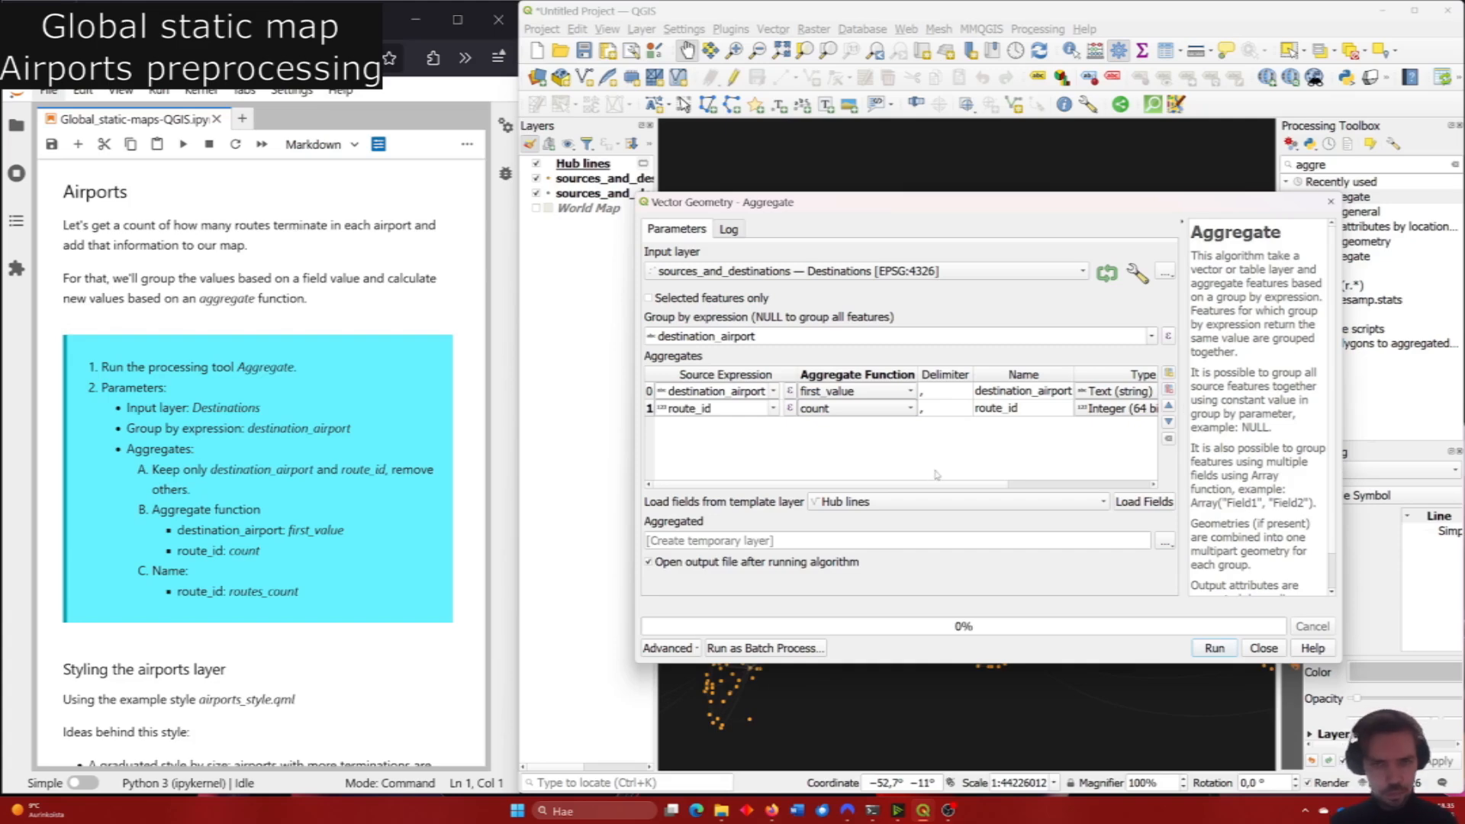
Name the route_id output field routes_count, run the aggregation to a temporary layer and close the tool.
double_click(1022, 409)
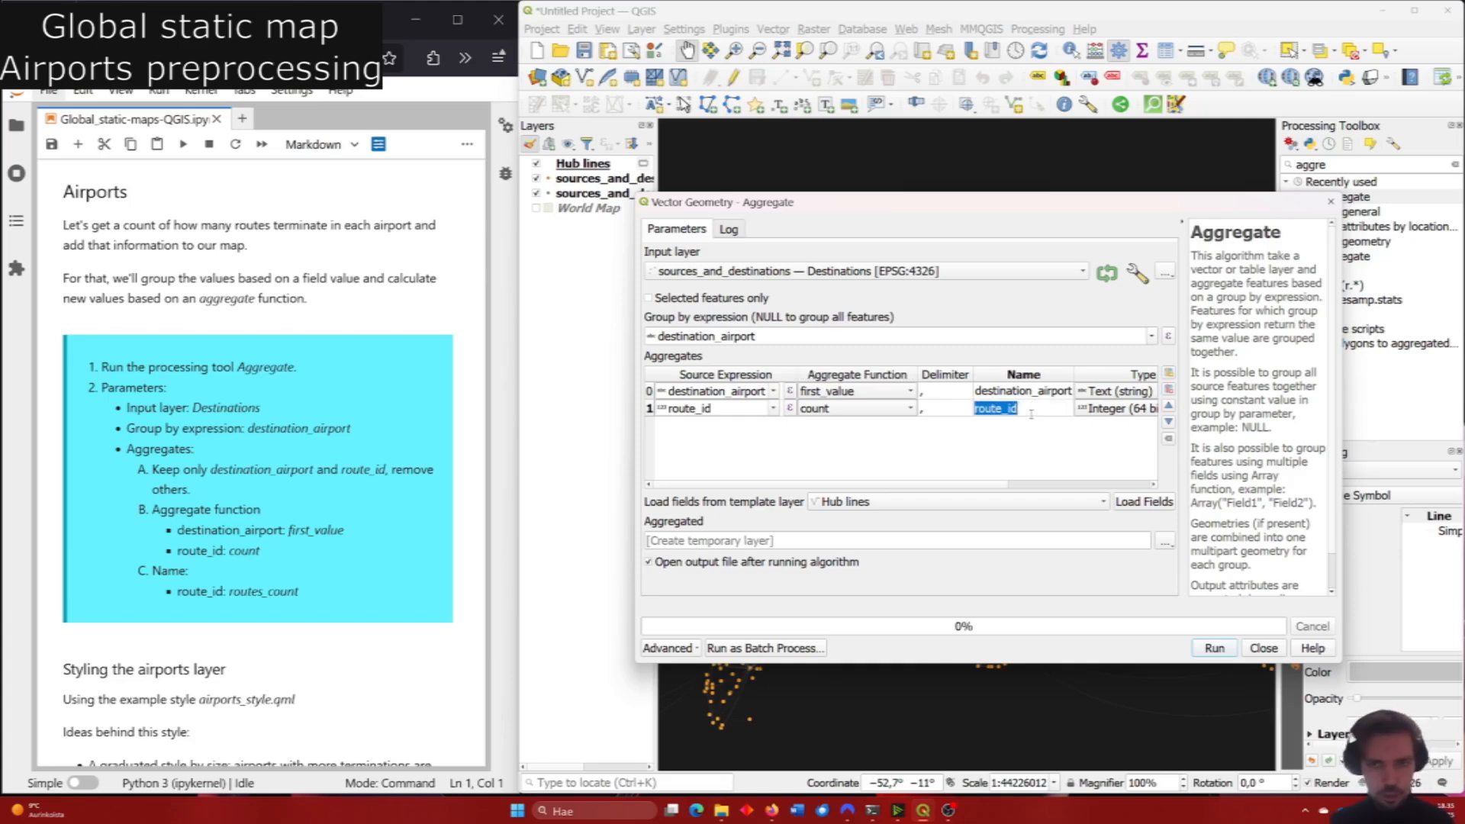
type("routes_count")
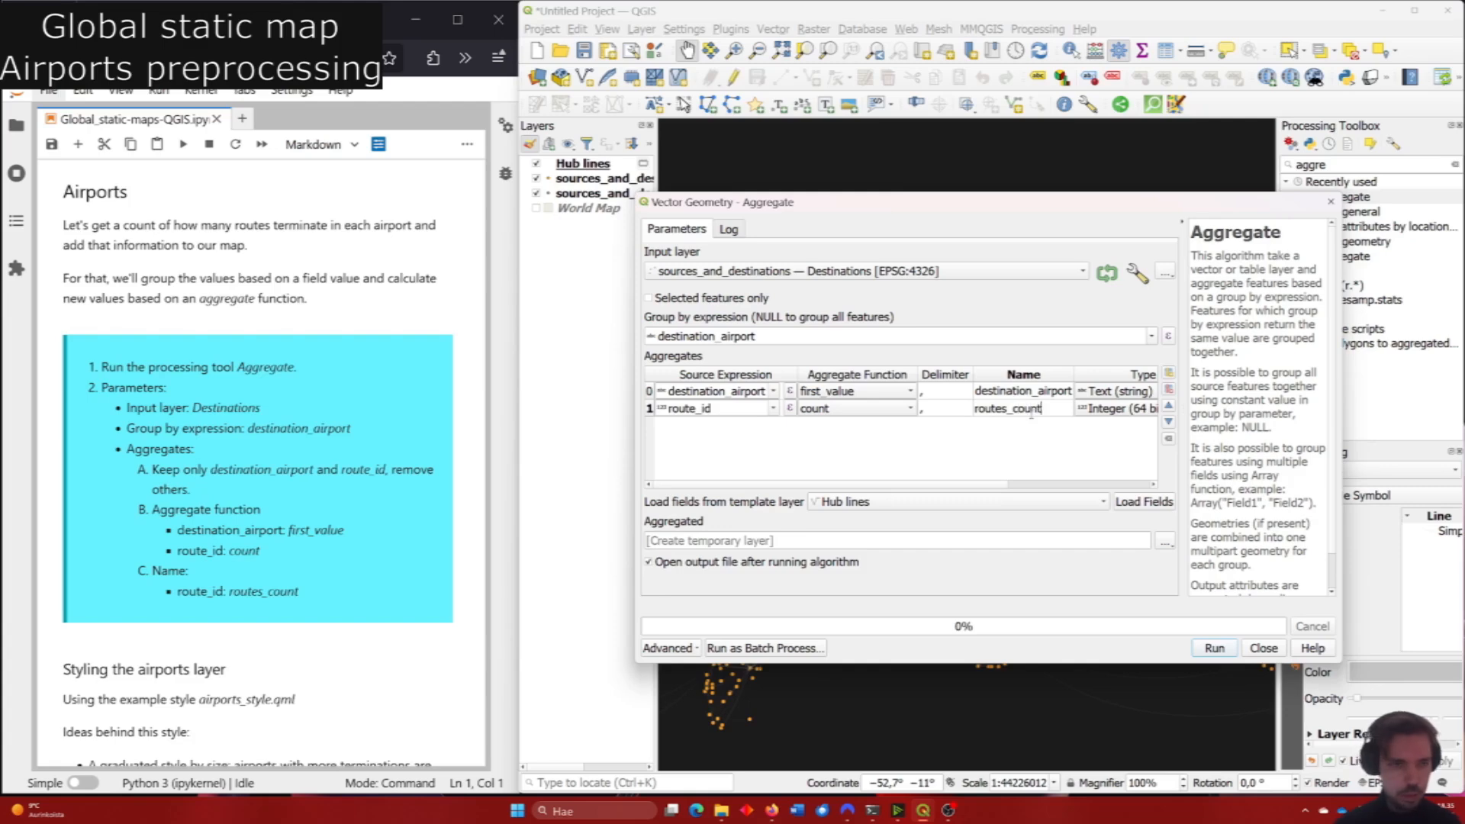
left_click(997, 452)
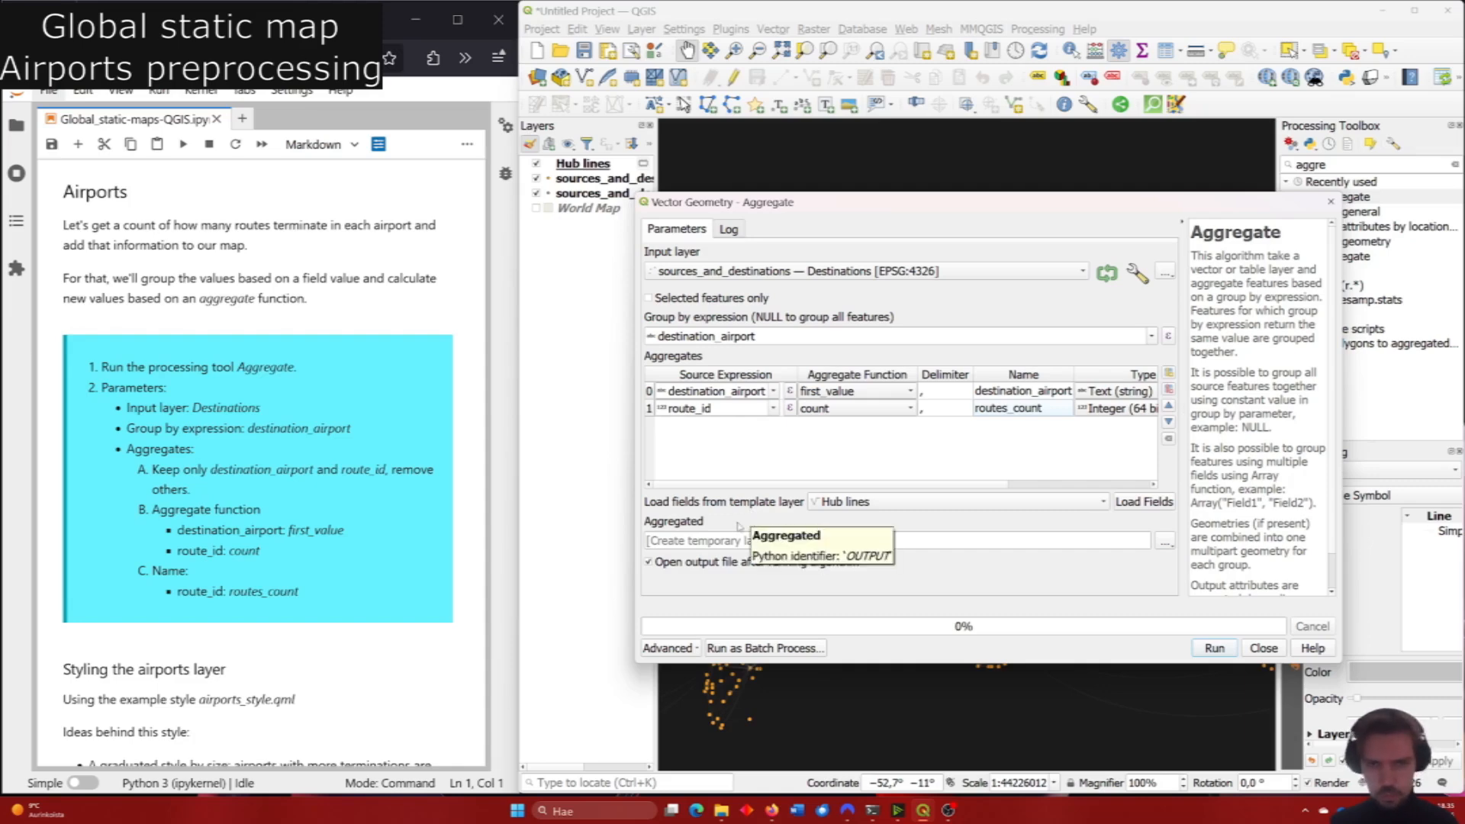
left_click(1214, 648)
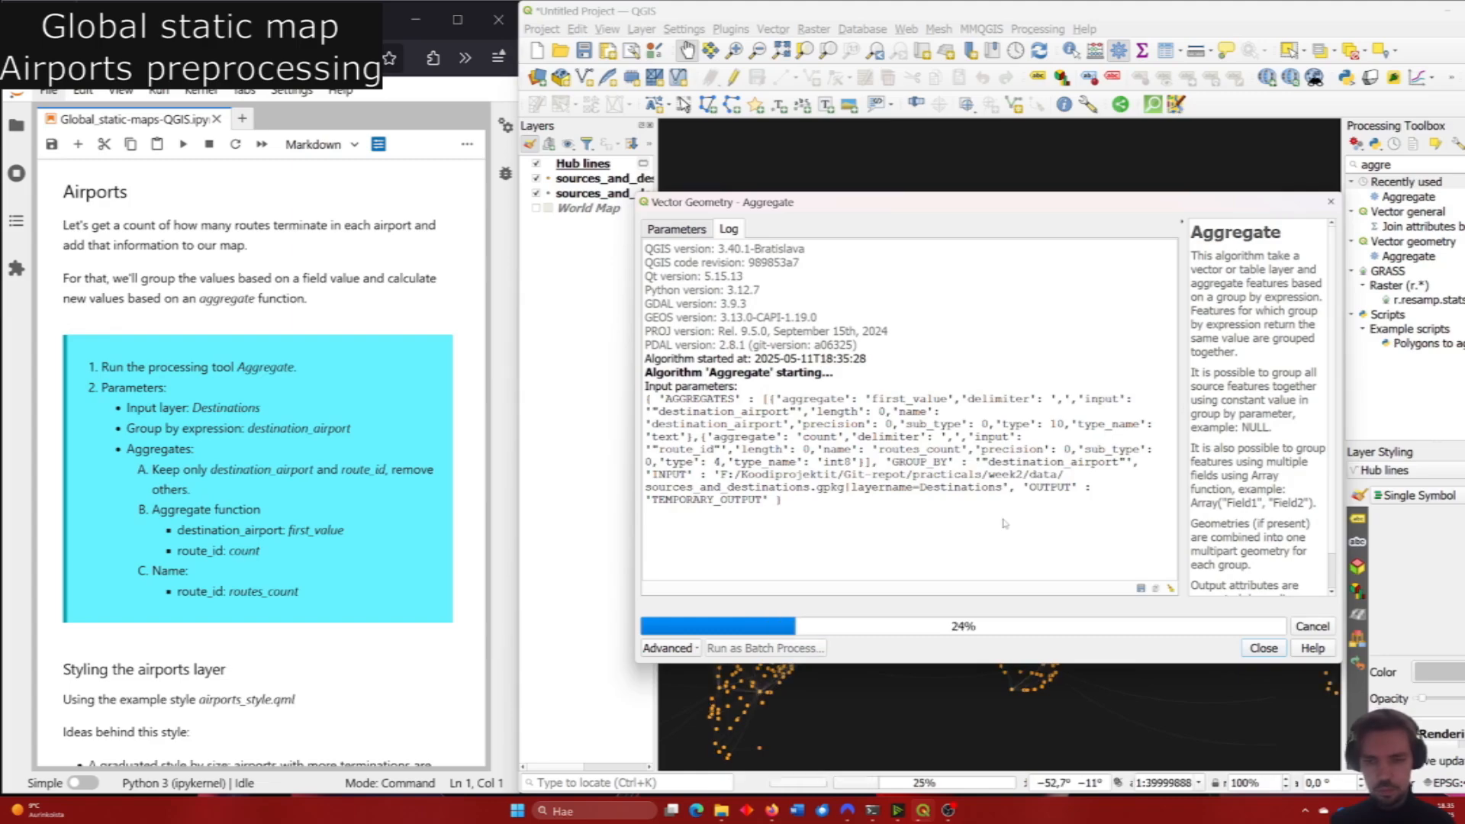
left_click(1263, 648)
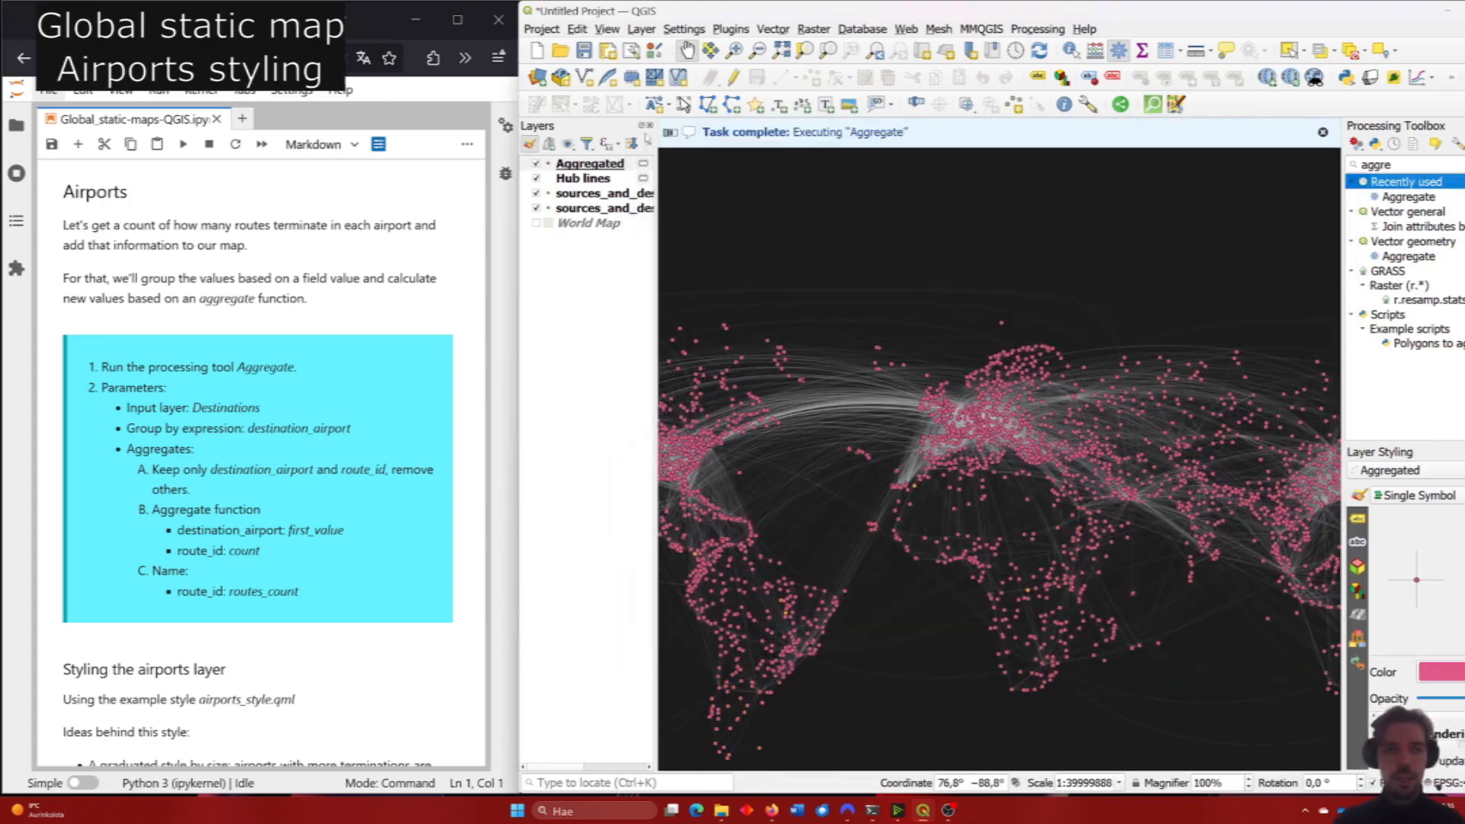
Open the Aggregated layer's attribute table and sort it by destination airport in descending order.
left_click(594, 169)
right_click(595, 170)
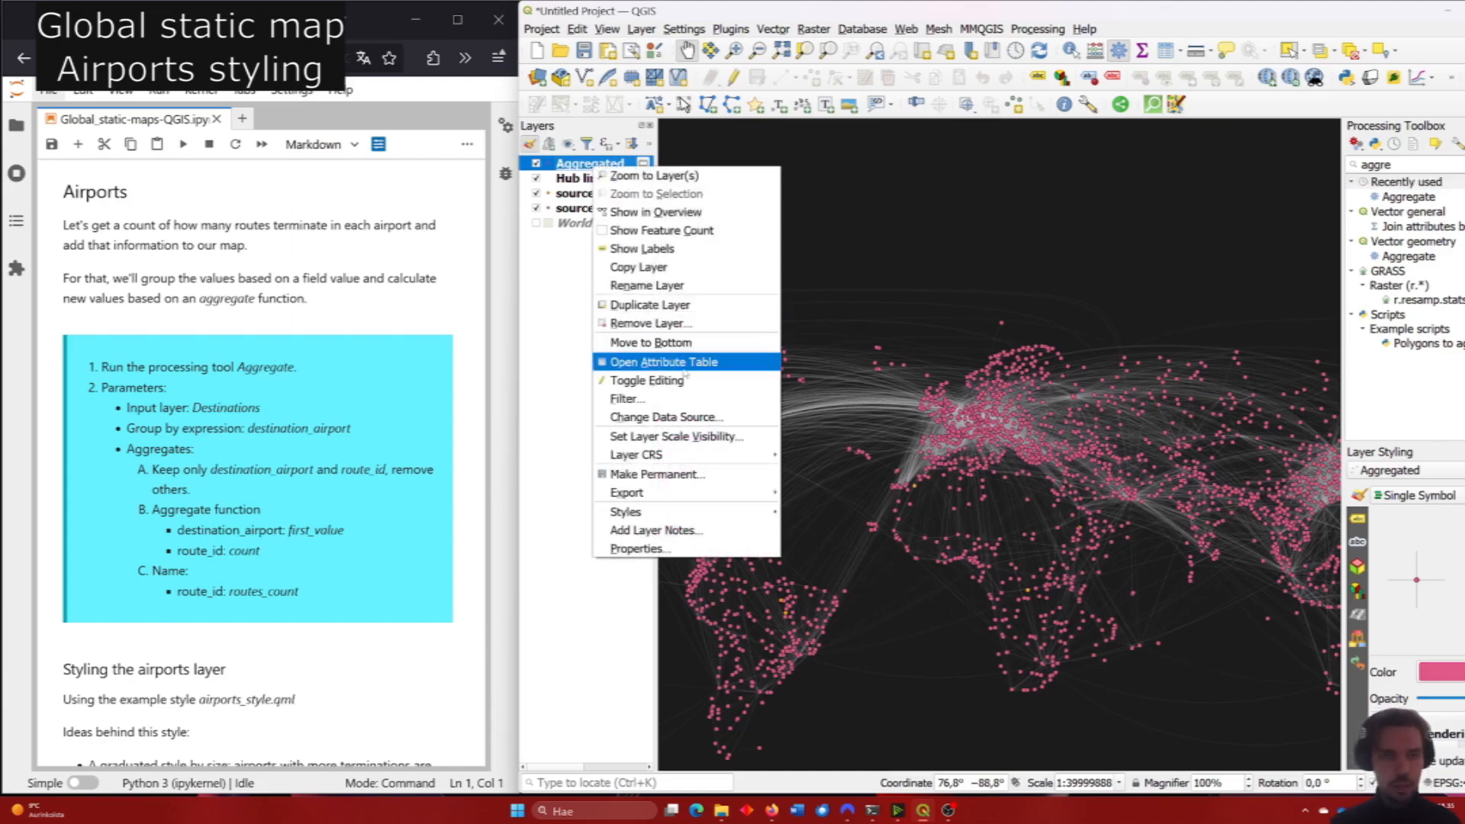
left_click(633, 359)
left_click_drag(643, 213, 794, 195)
left_click(567, 227)
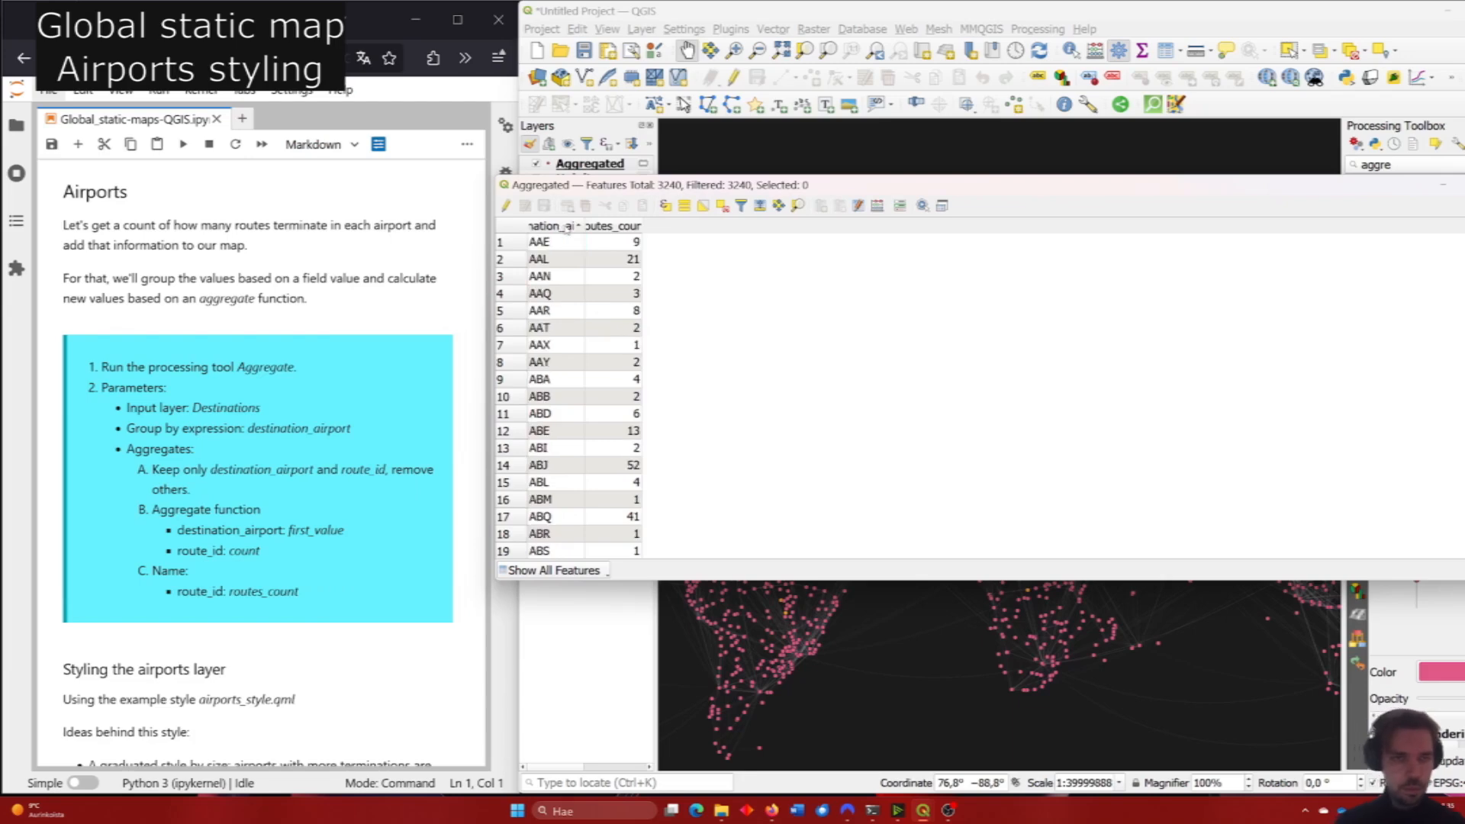
left_click(567, 227)
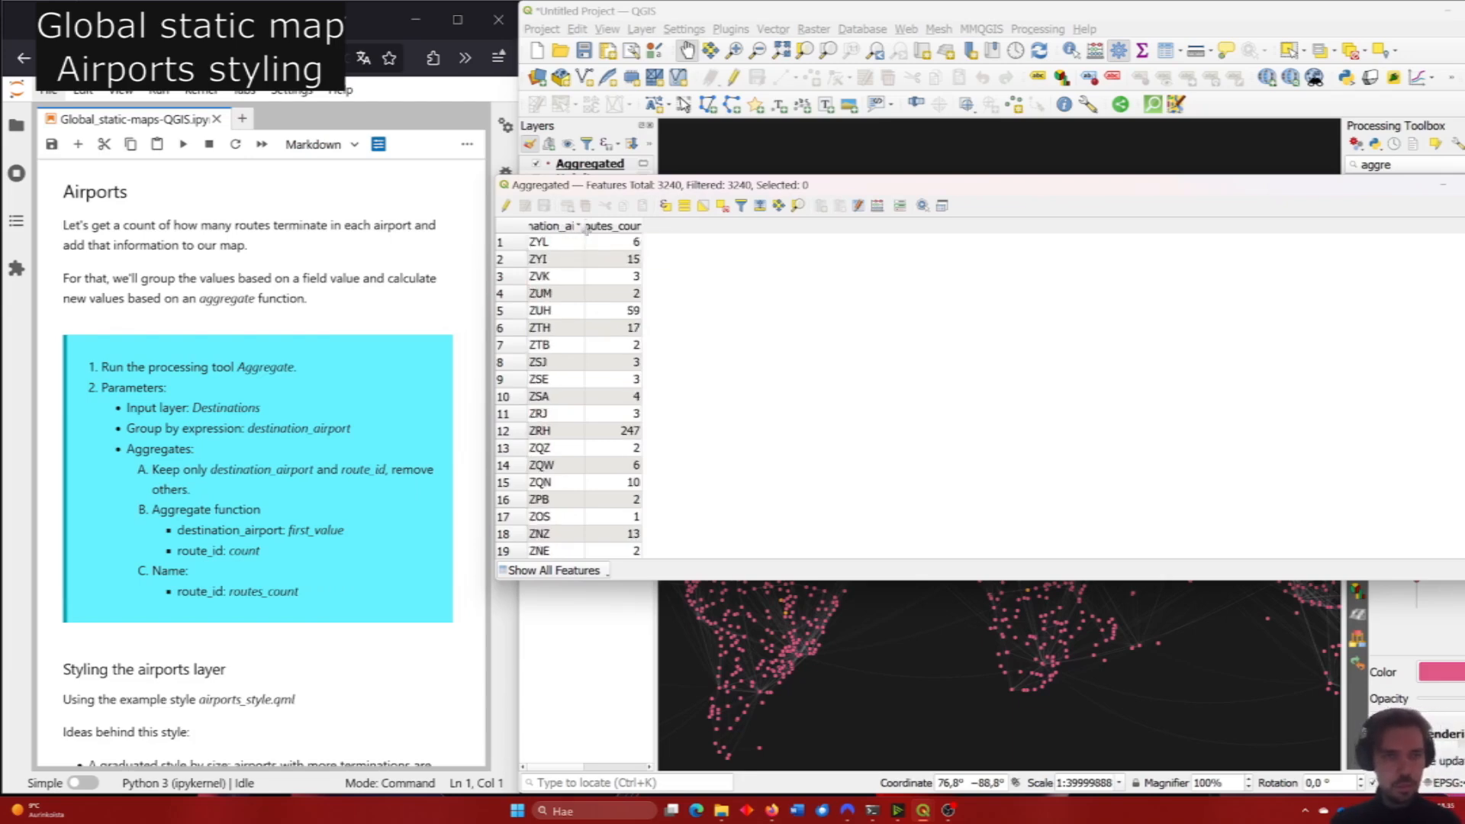
Widen the attribute table's columns to show the full field names and sort by routes_count in descending order to examine the busiest airports.
left_click_drag(584, 233, 643, 232)
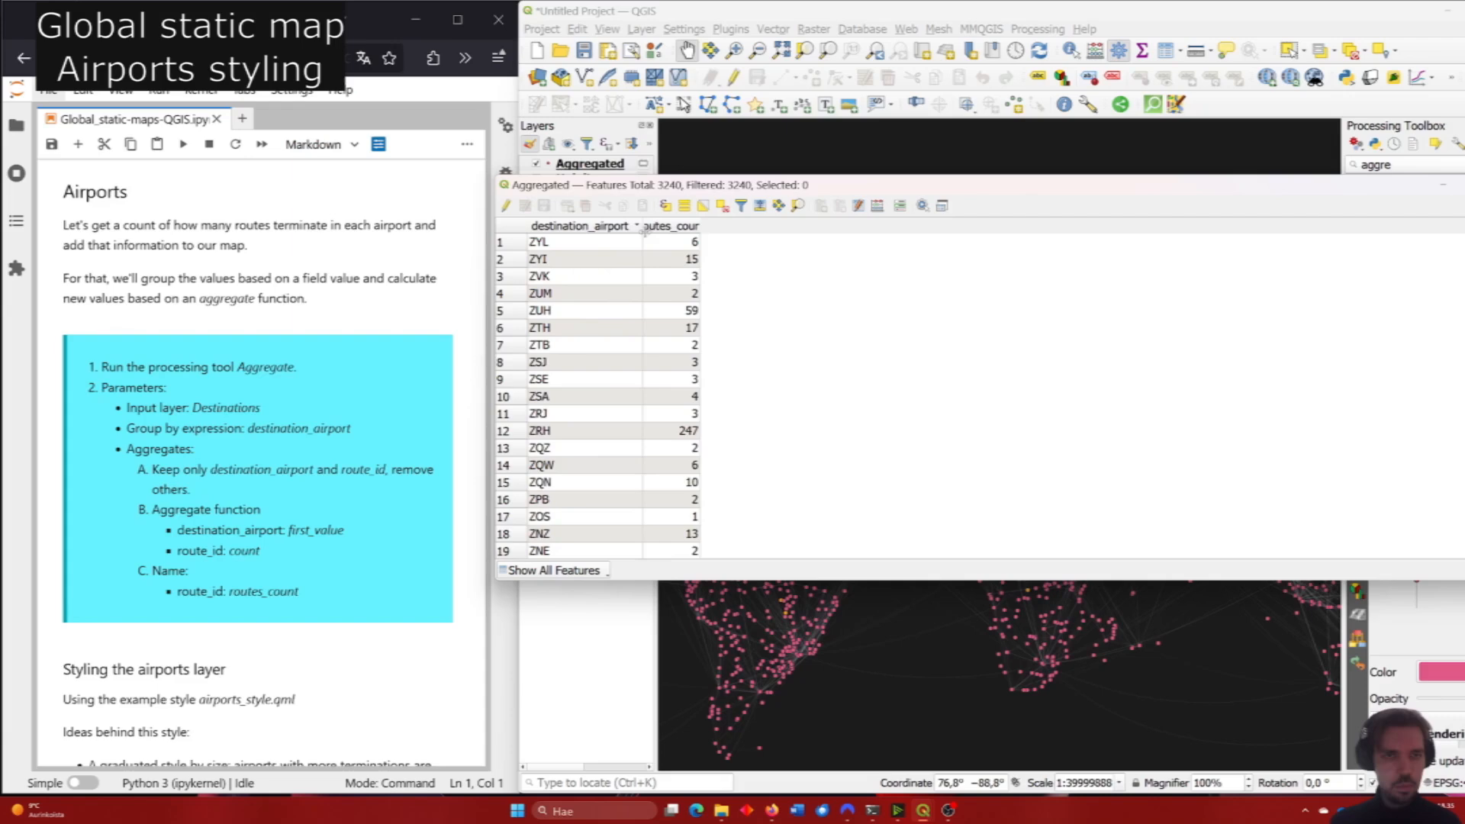
double_click(701, 227)
left_click(709, 226)
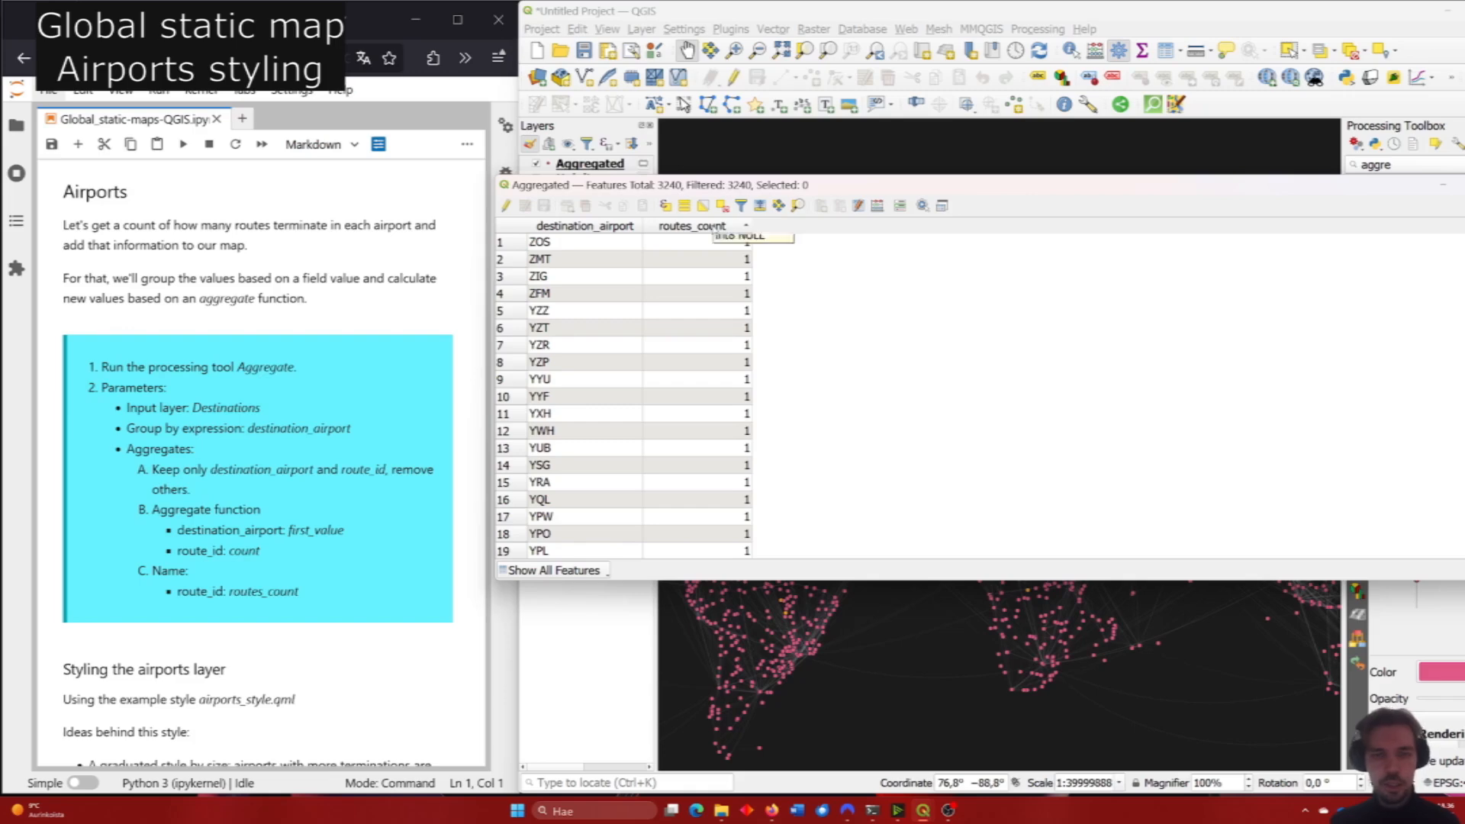
left_click(712, 227)
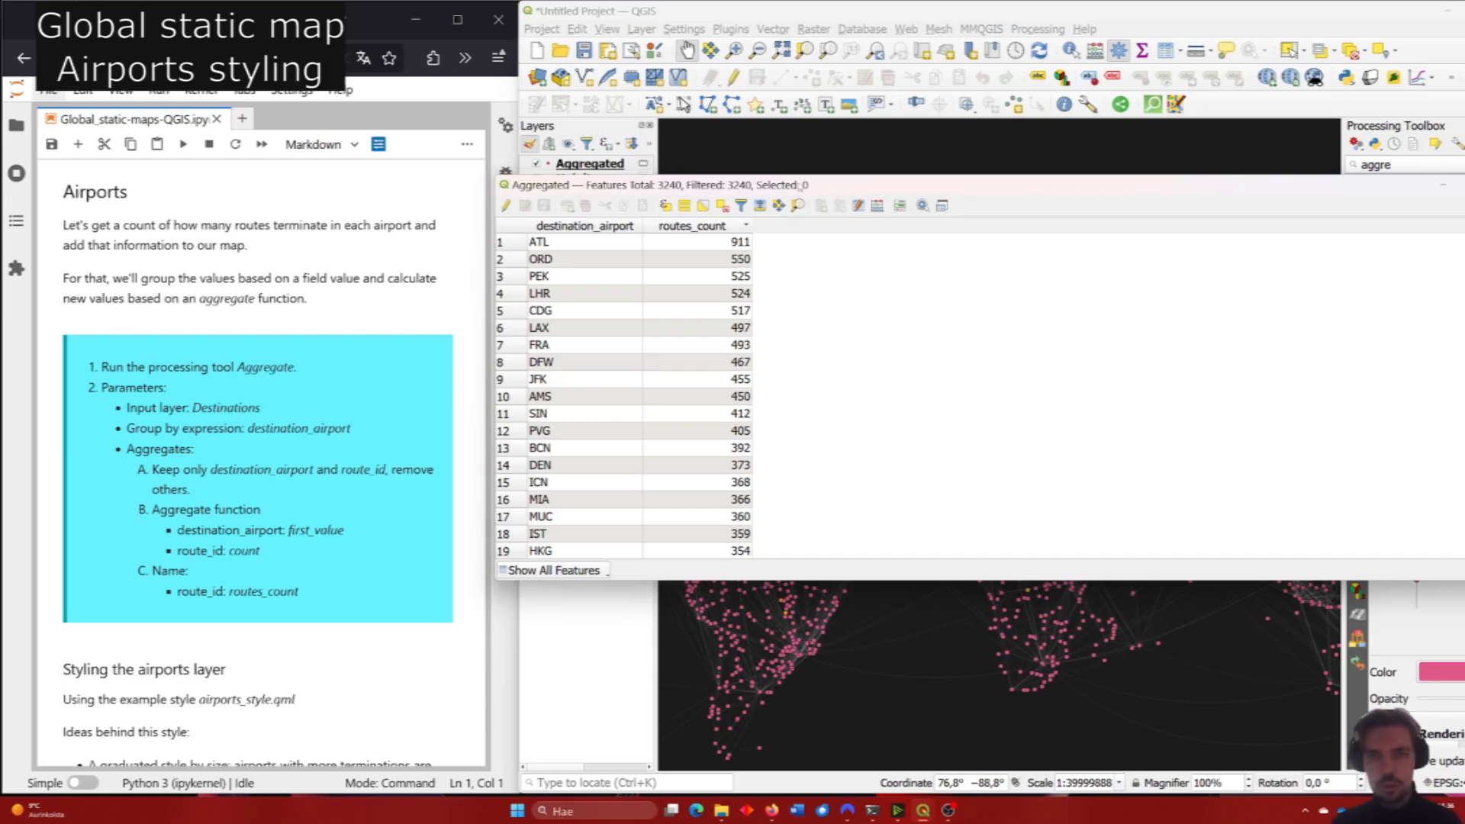
left_click_drag(798, 187, 715, 182)
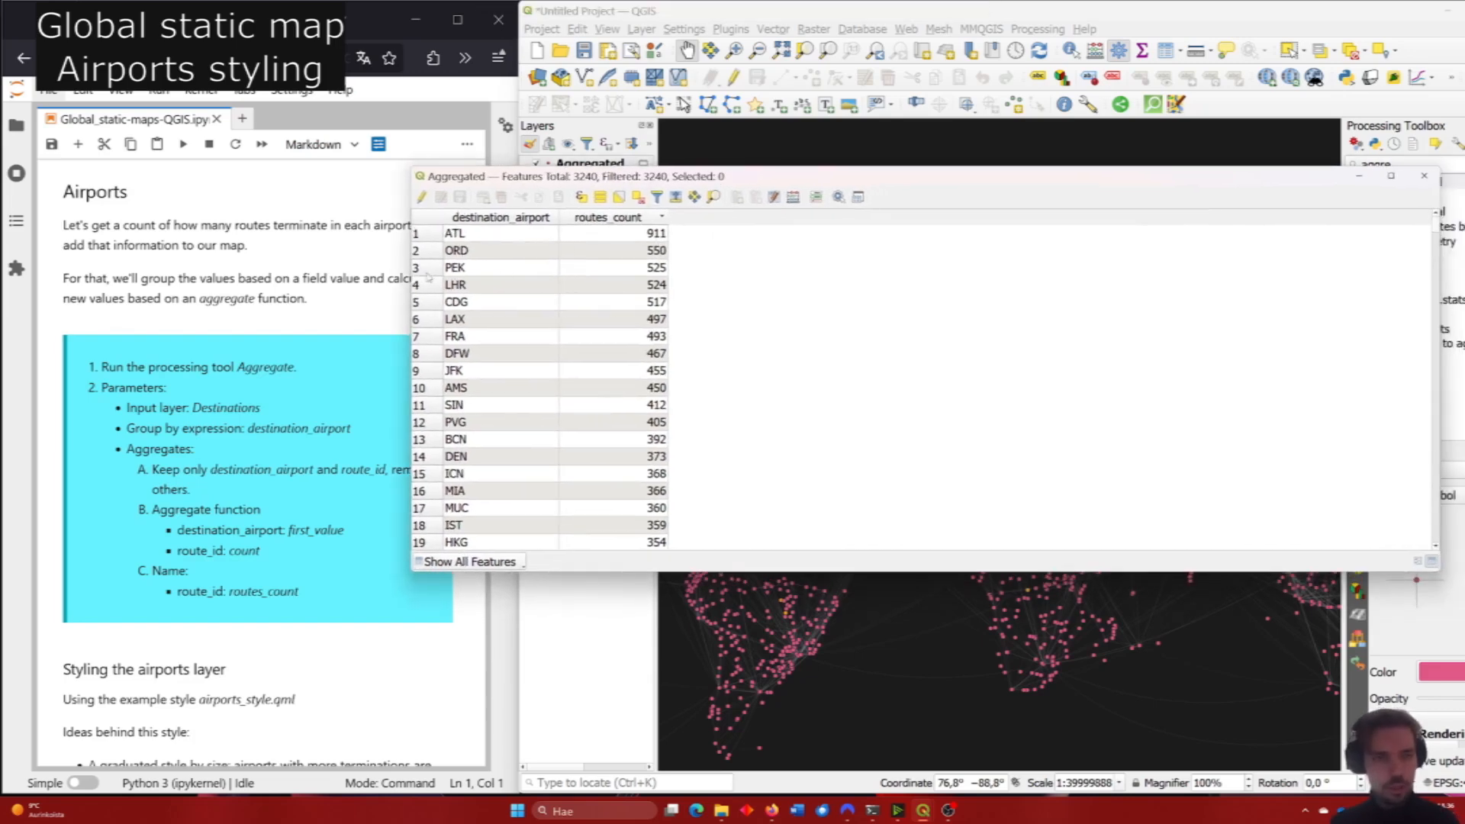
left_click_drag(410, 267, 433, 267)
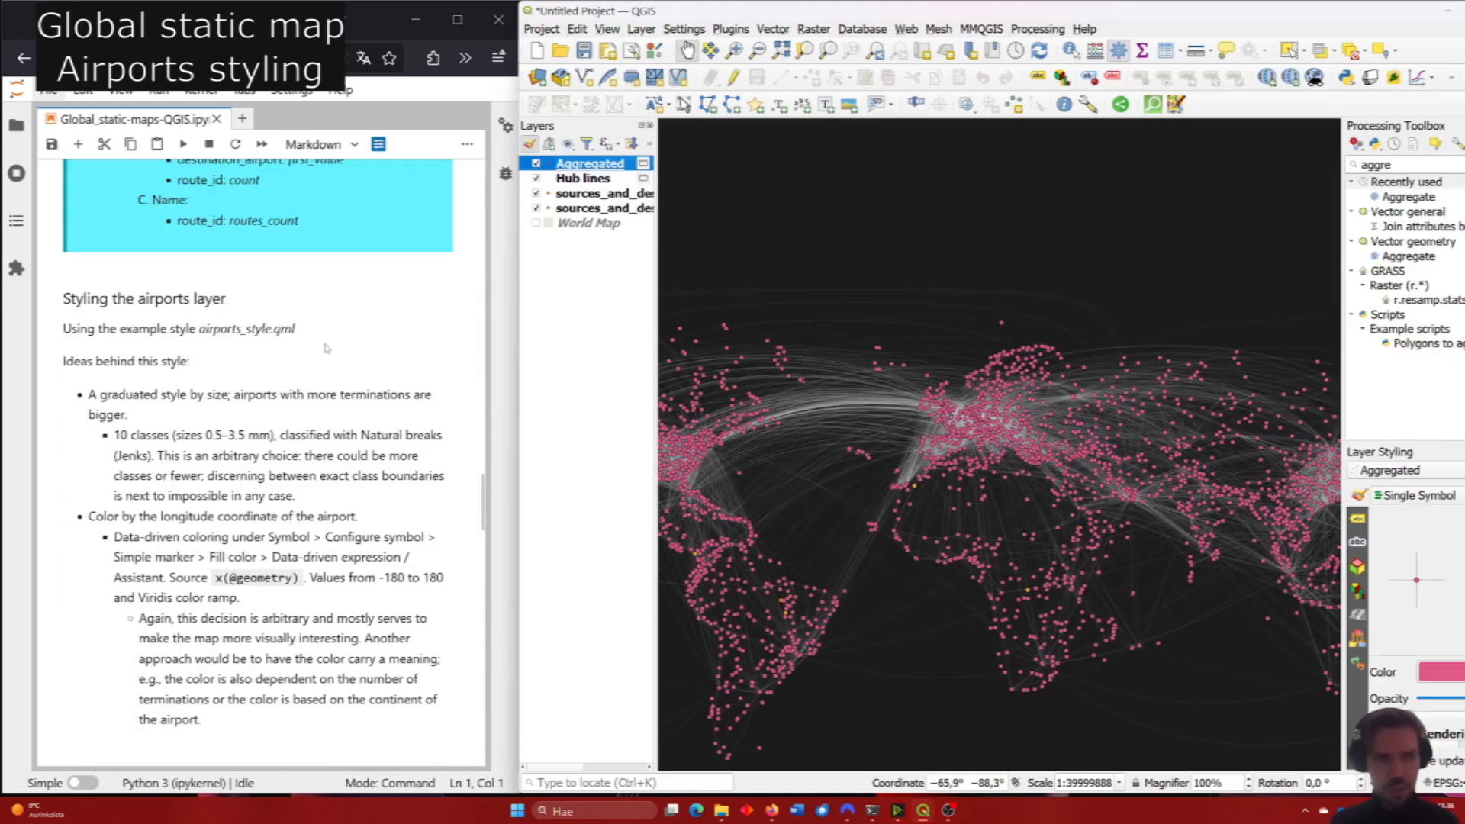
Open the Aggregated layer's symbology properties and switch it to a Graduated style based on routes_count.
scroll(327, 348, "down", 1)
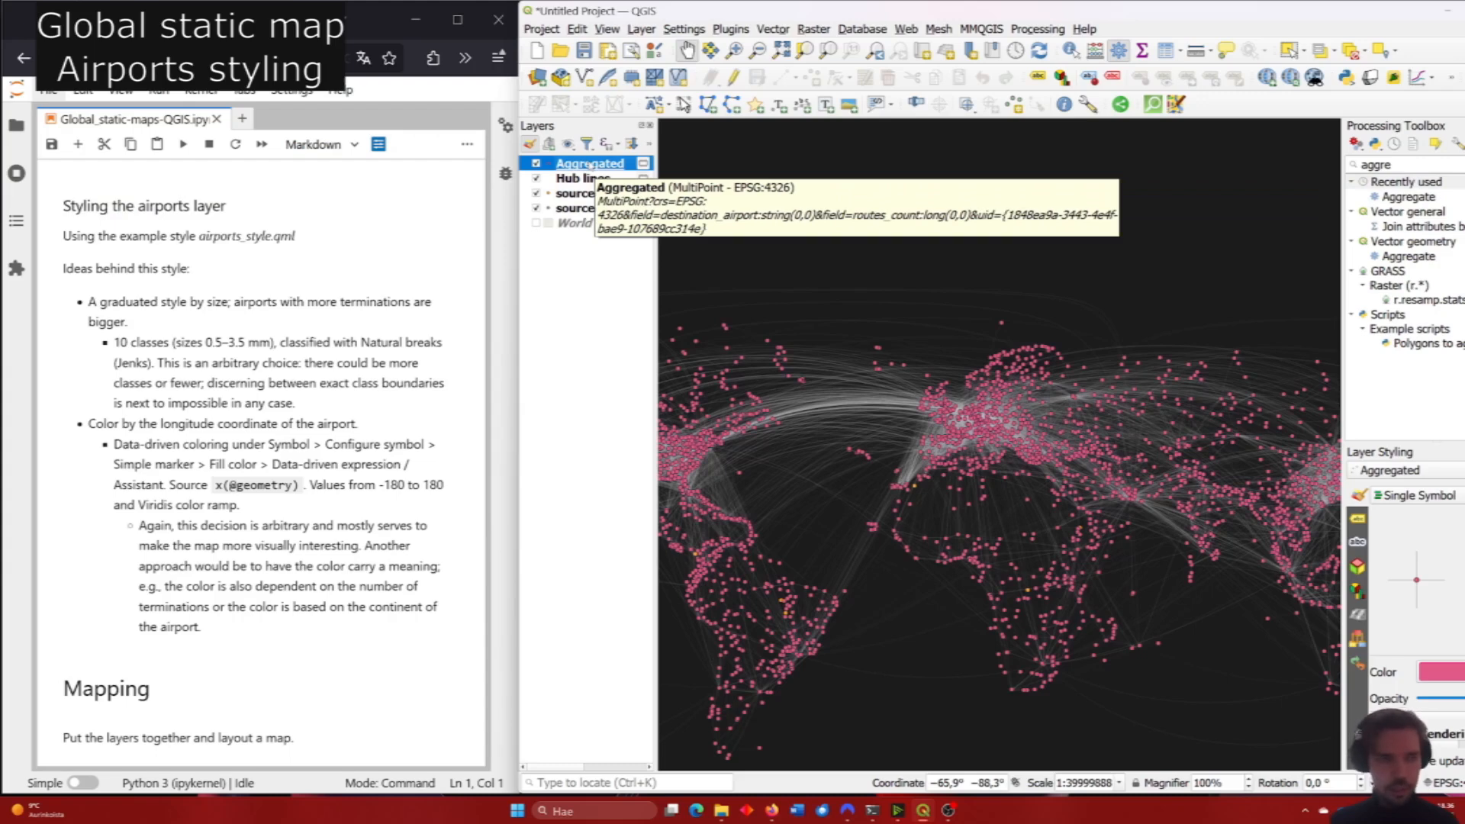
right_click(591, 166)
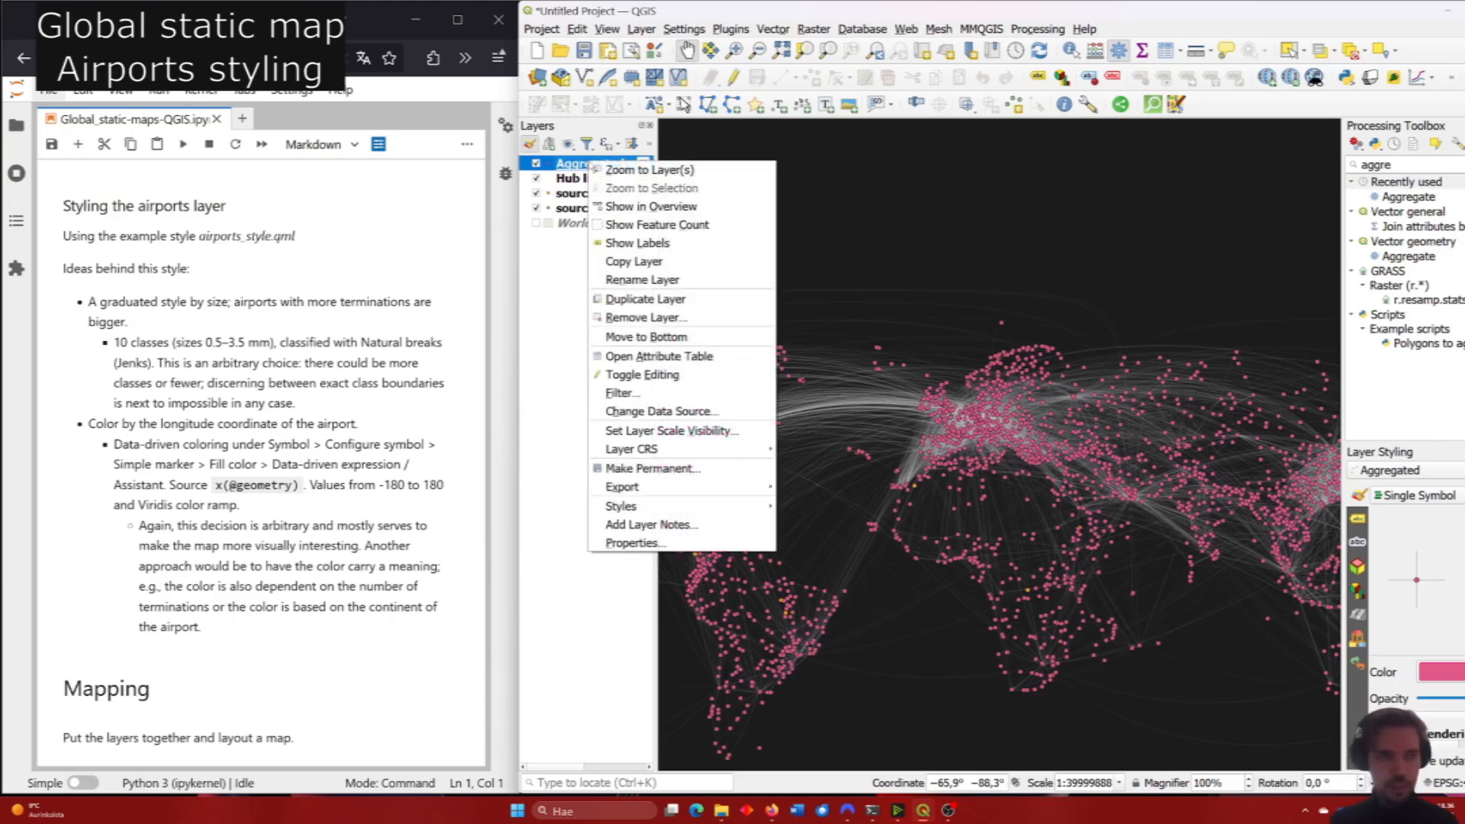
left_click(633, 543)
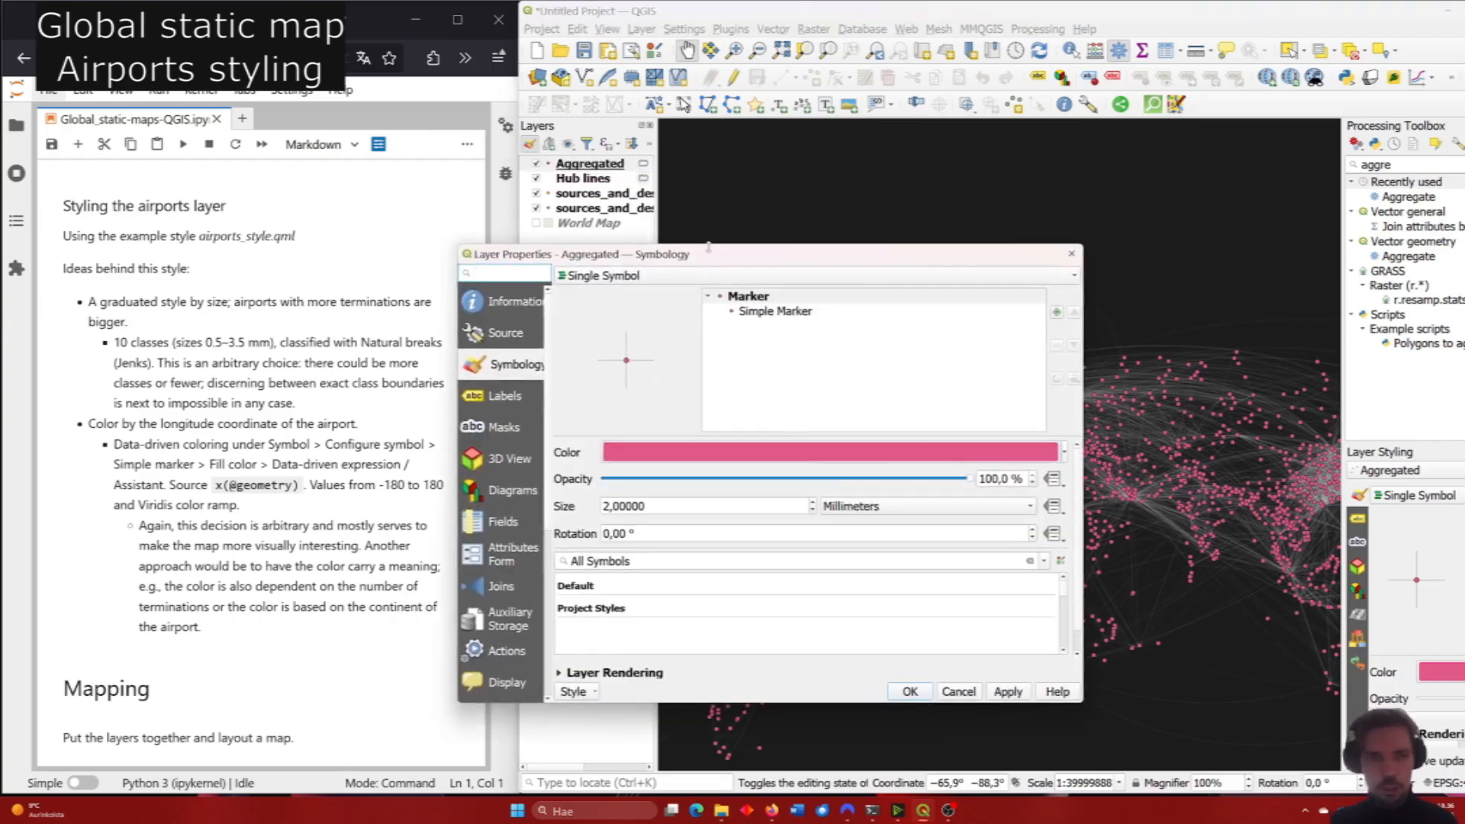
left_click_drag(709, 246, 791, 212)
left_click(737, 241)
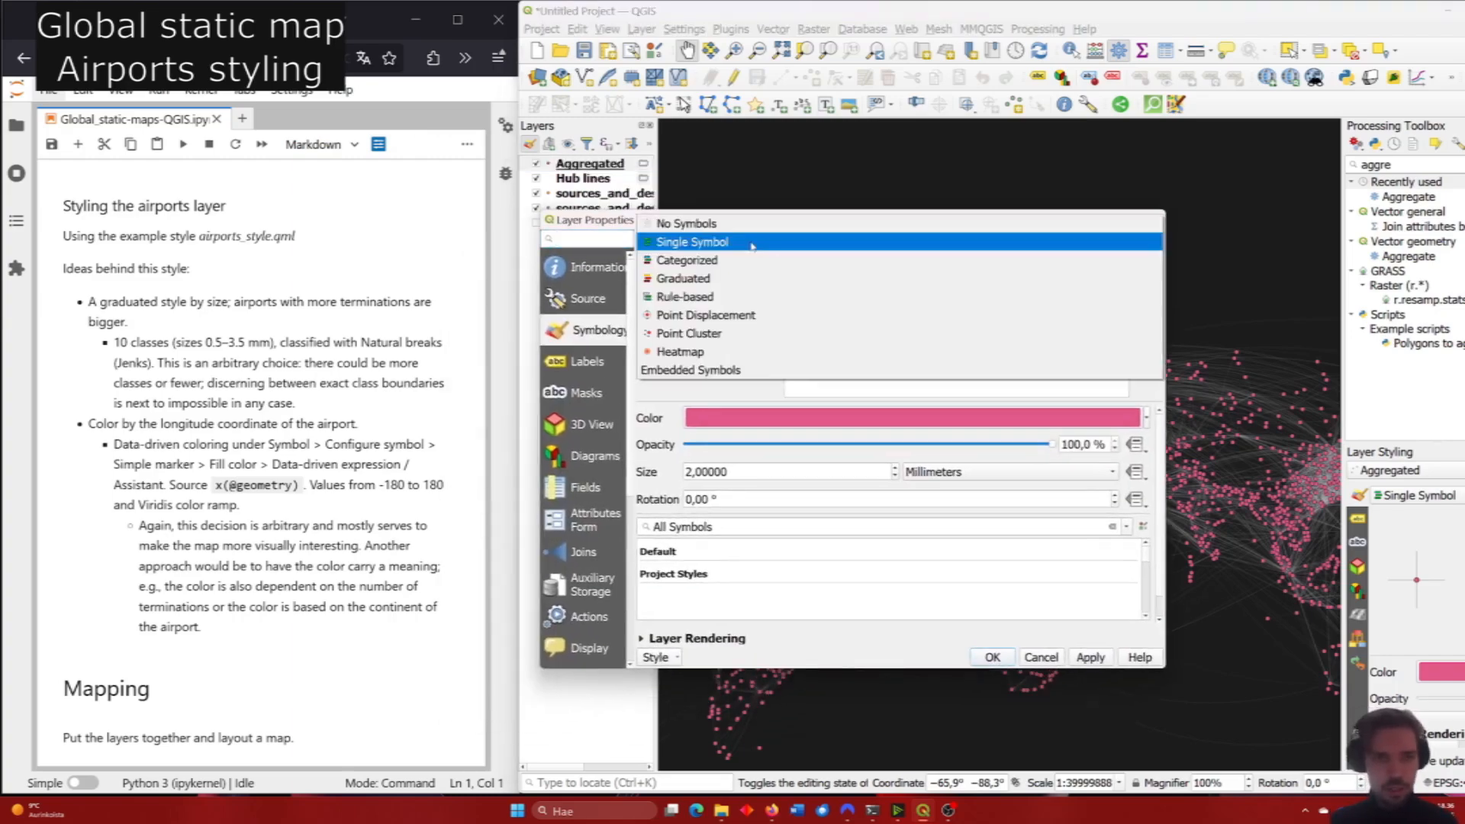
left_click(730, 281)
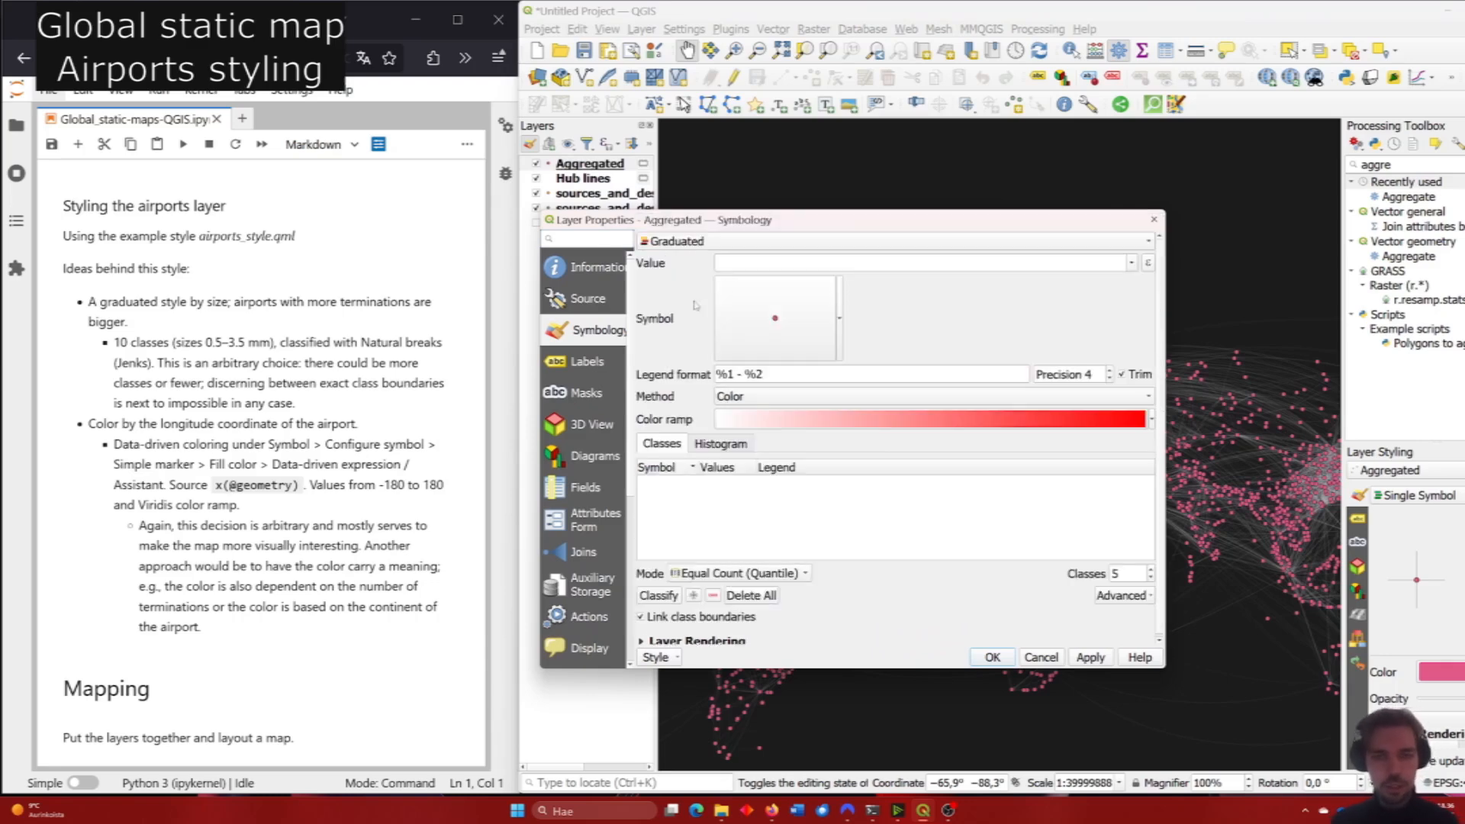
left_click(1132, 263)
left_click(859, 278)
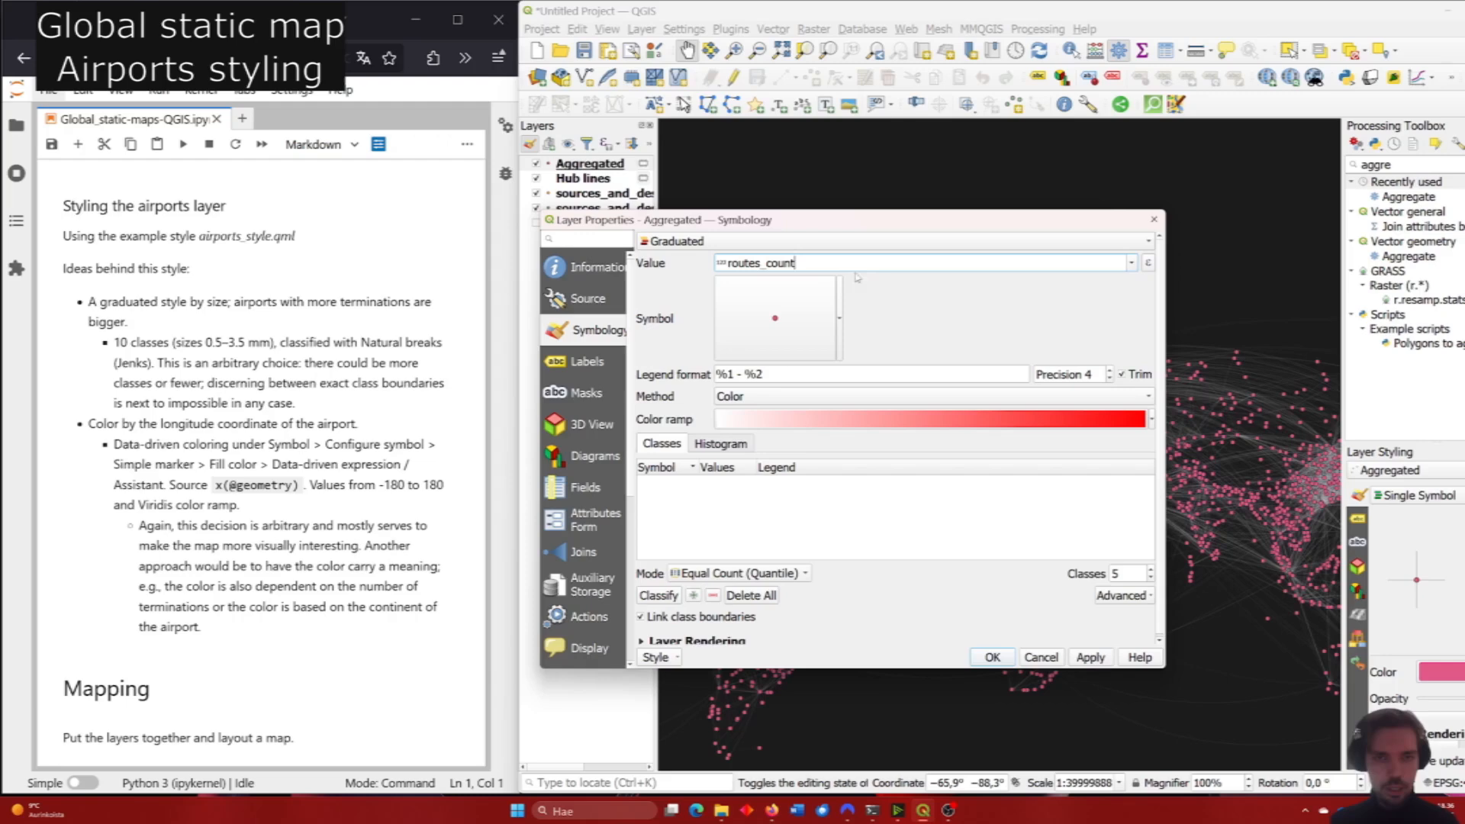
Set the graduated method to Size, with symbol sizes from 0.5 to 3.5 millimetres.
left_click(797, 396)
left_click(786, 414)
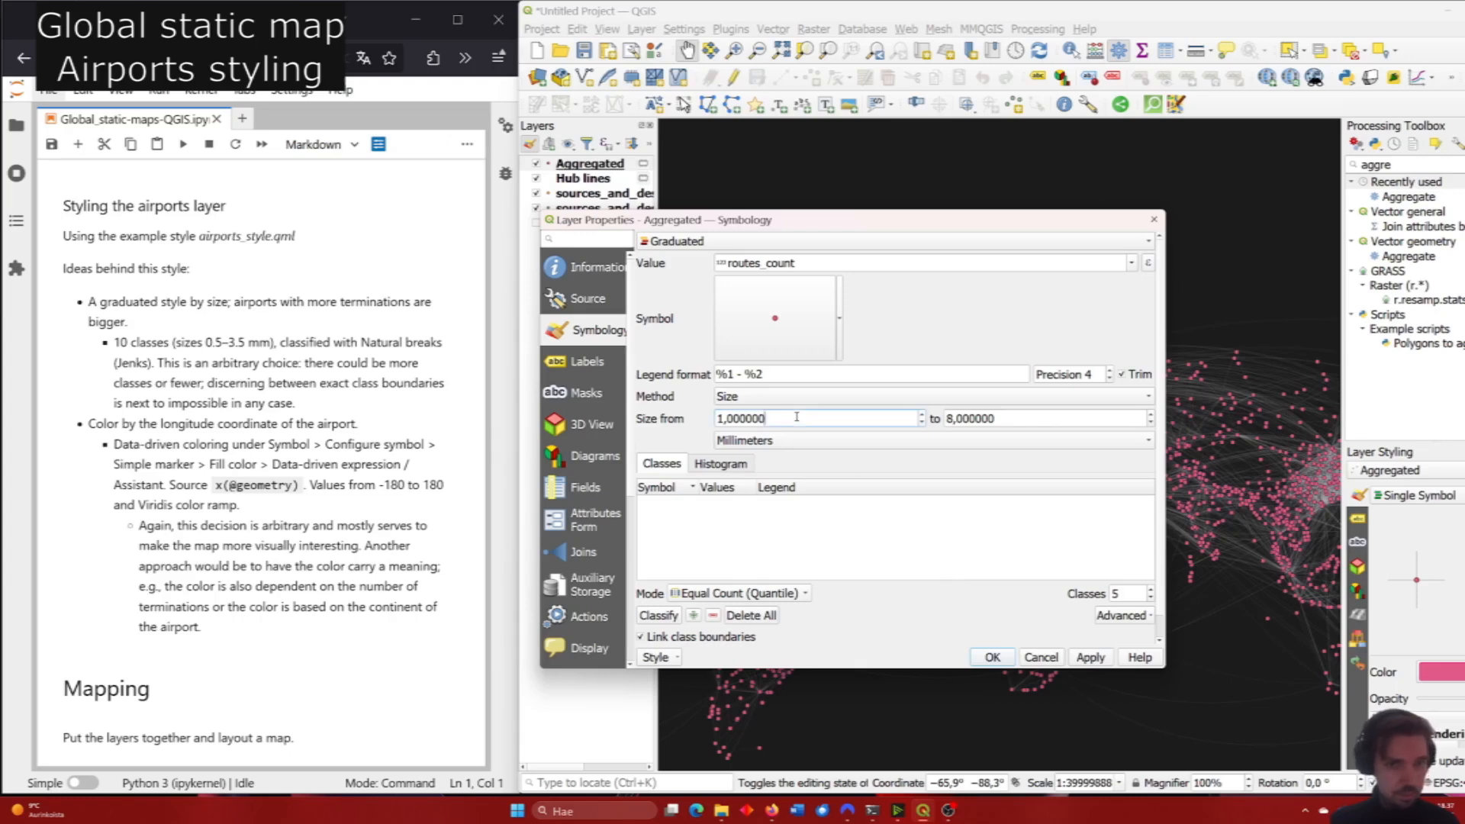
double_click(764, 418)
type("0.5")
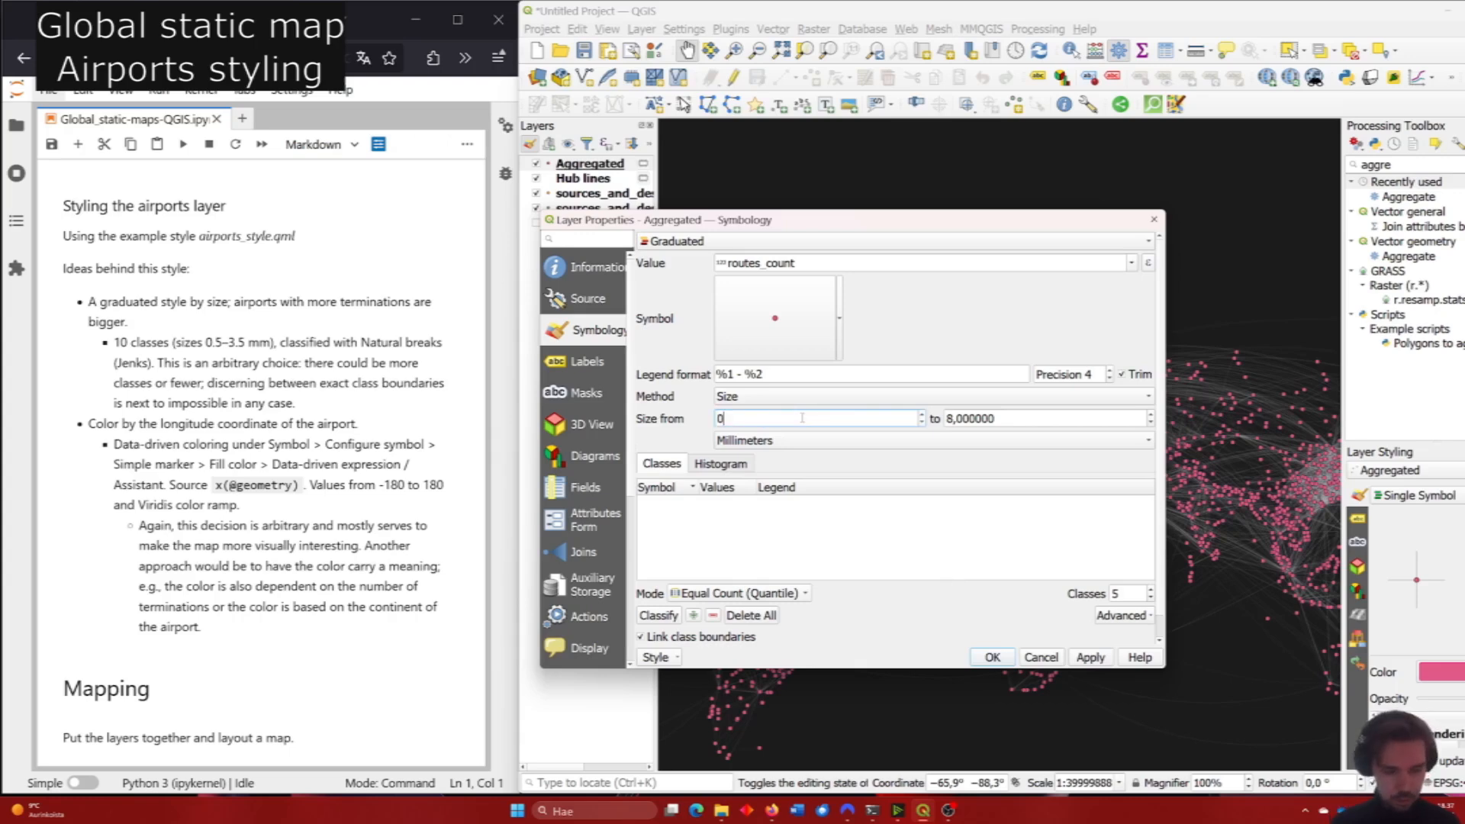
double_click(1009, 418)
type("3.5")
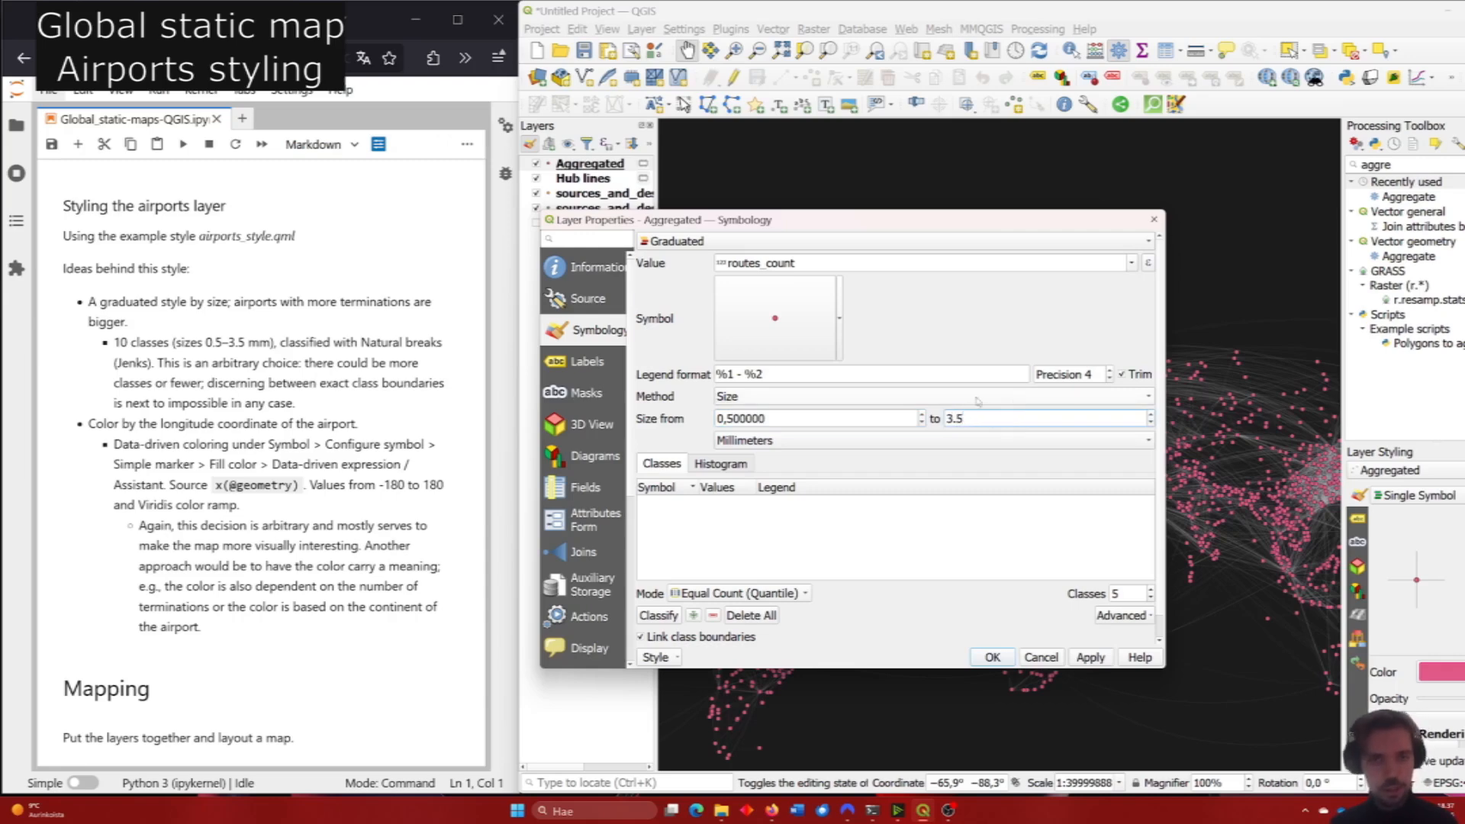
left_click(792, 423)
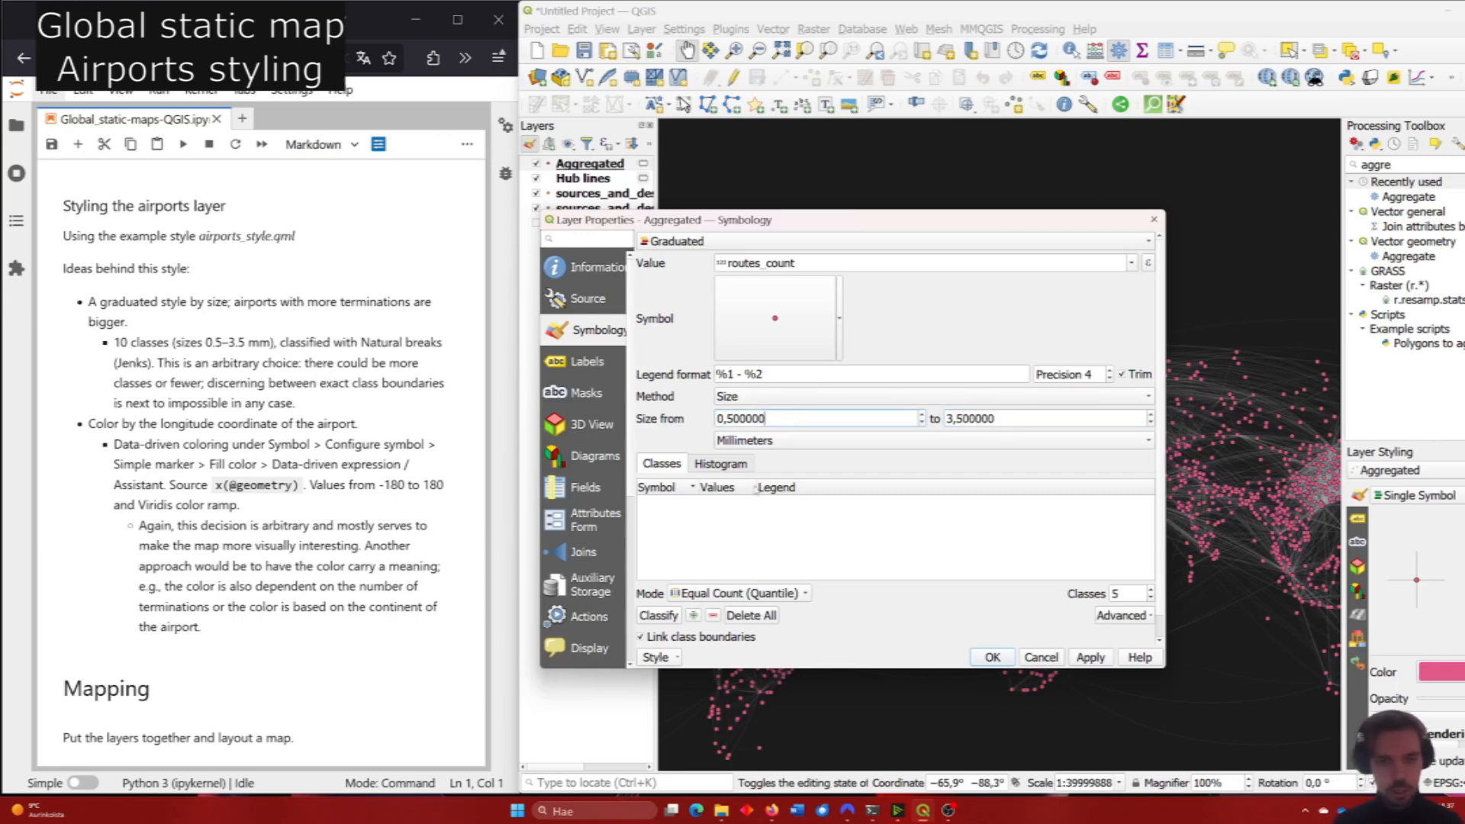
Classify routes_count into 10 classes with Natural Breaks (Jenks) and apply the style to the Aggregated layer.
left_click(780, 593)
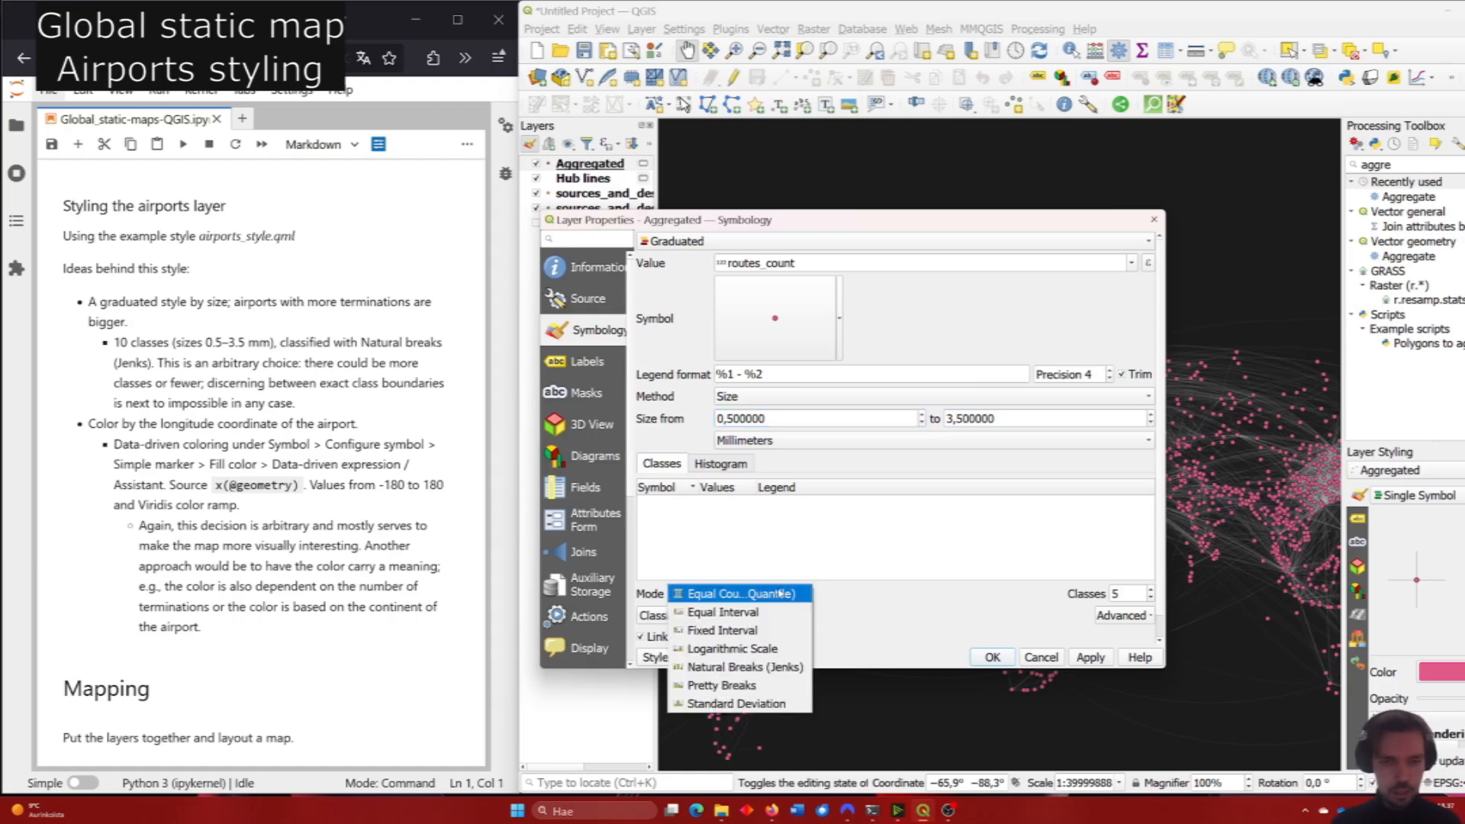
left_click(784, 668)
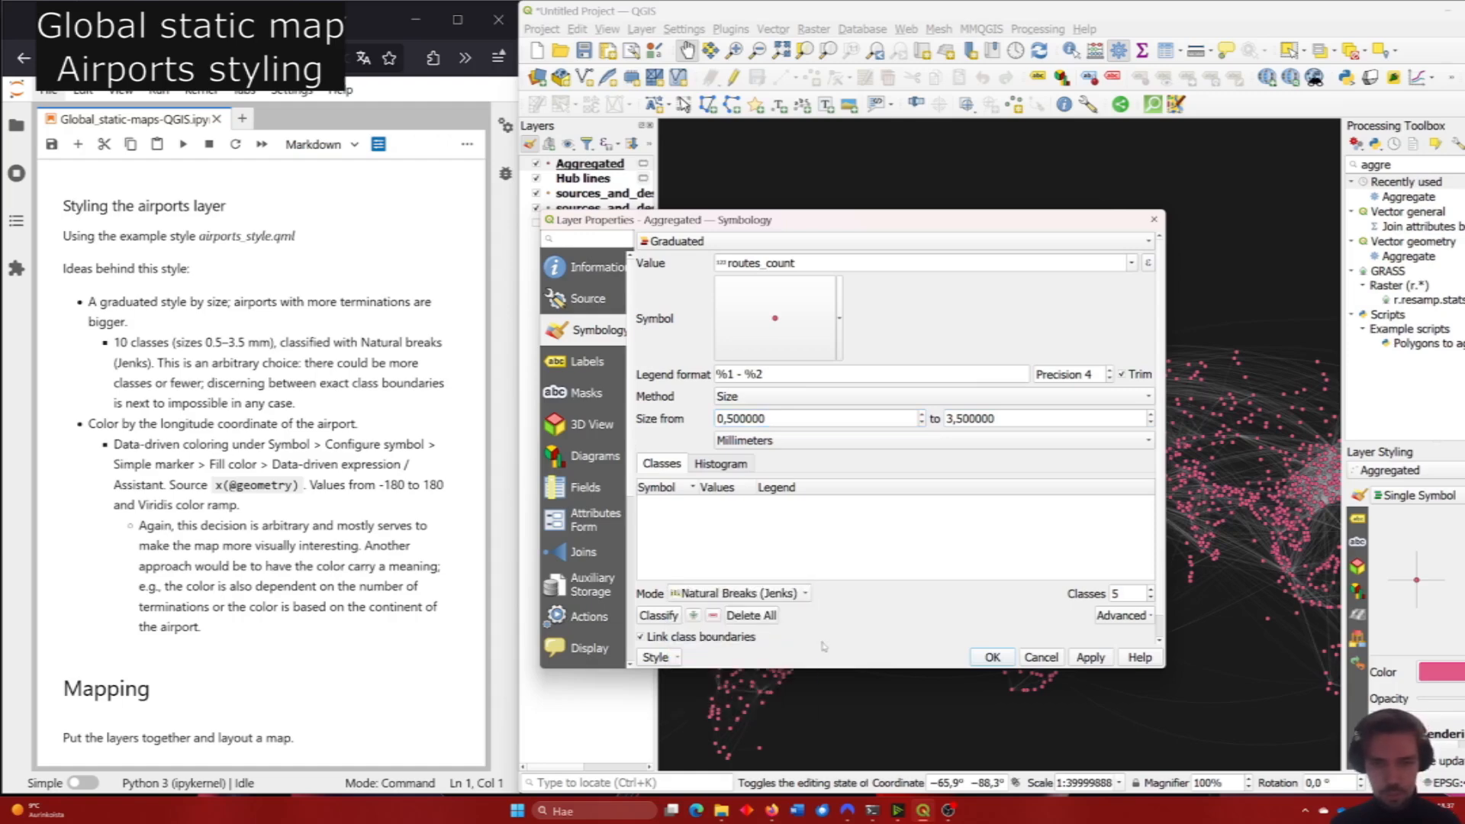
double_click(1134, 592)
type("10")
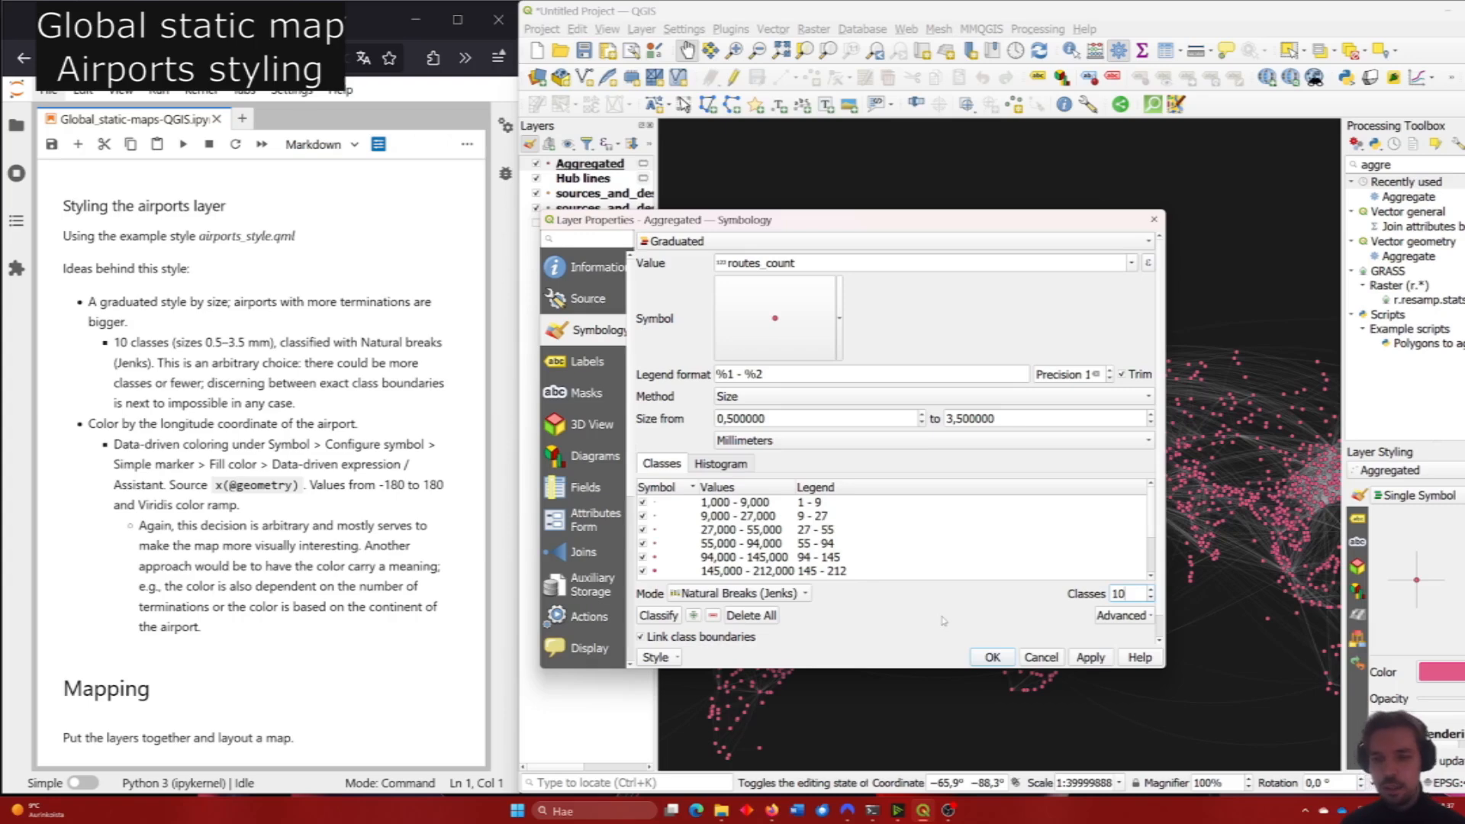
left_click(1090, 656)
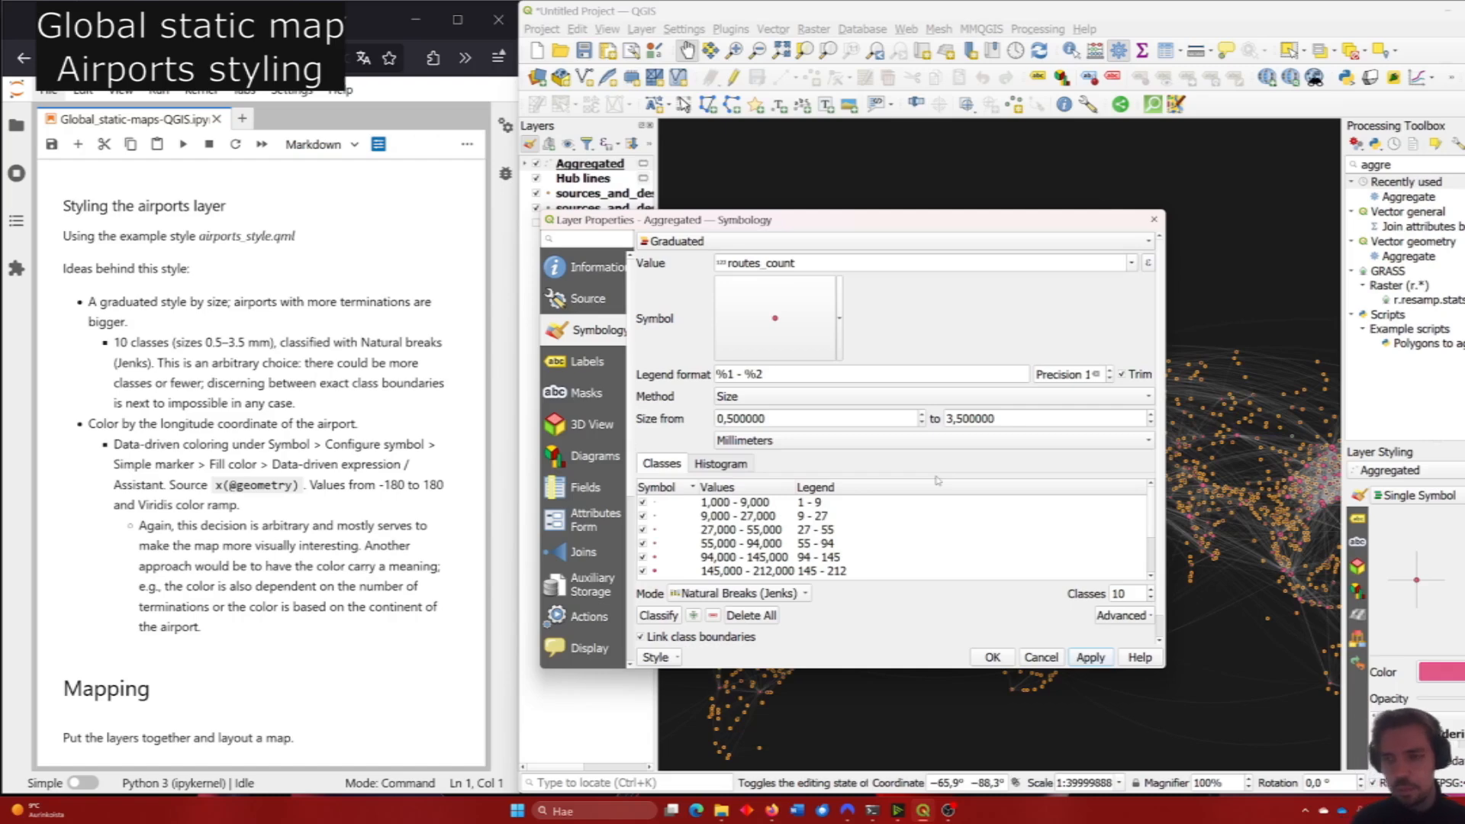
left_click_drag(896, 229, 1032, 243)
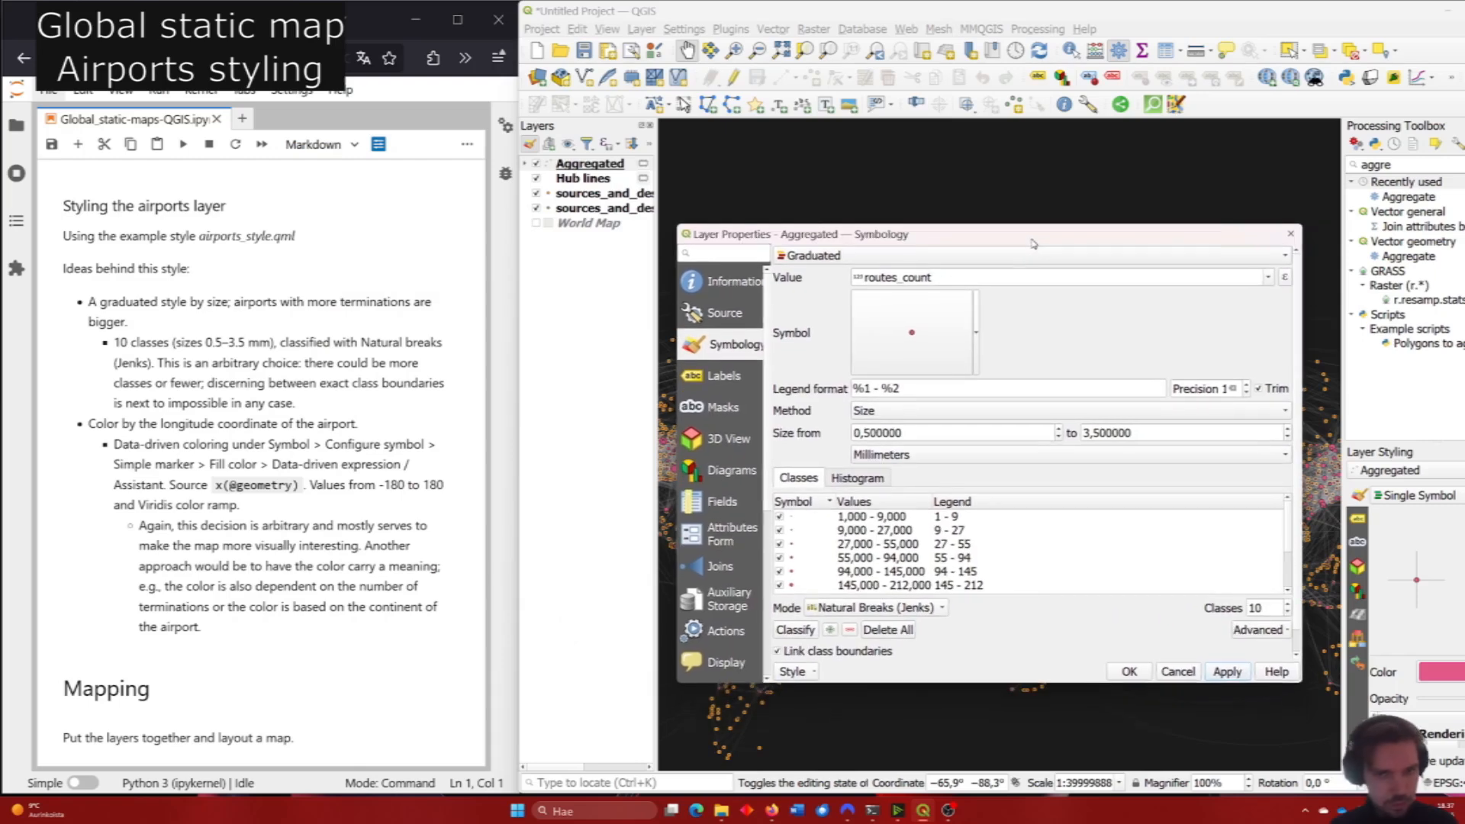
Confirm the Aggregated layer's graduated style and hide both sources_and_destinations layers on the map.
scroll(1048, 530, "down", 3)
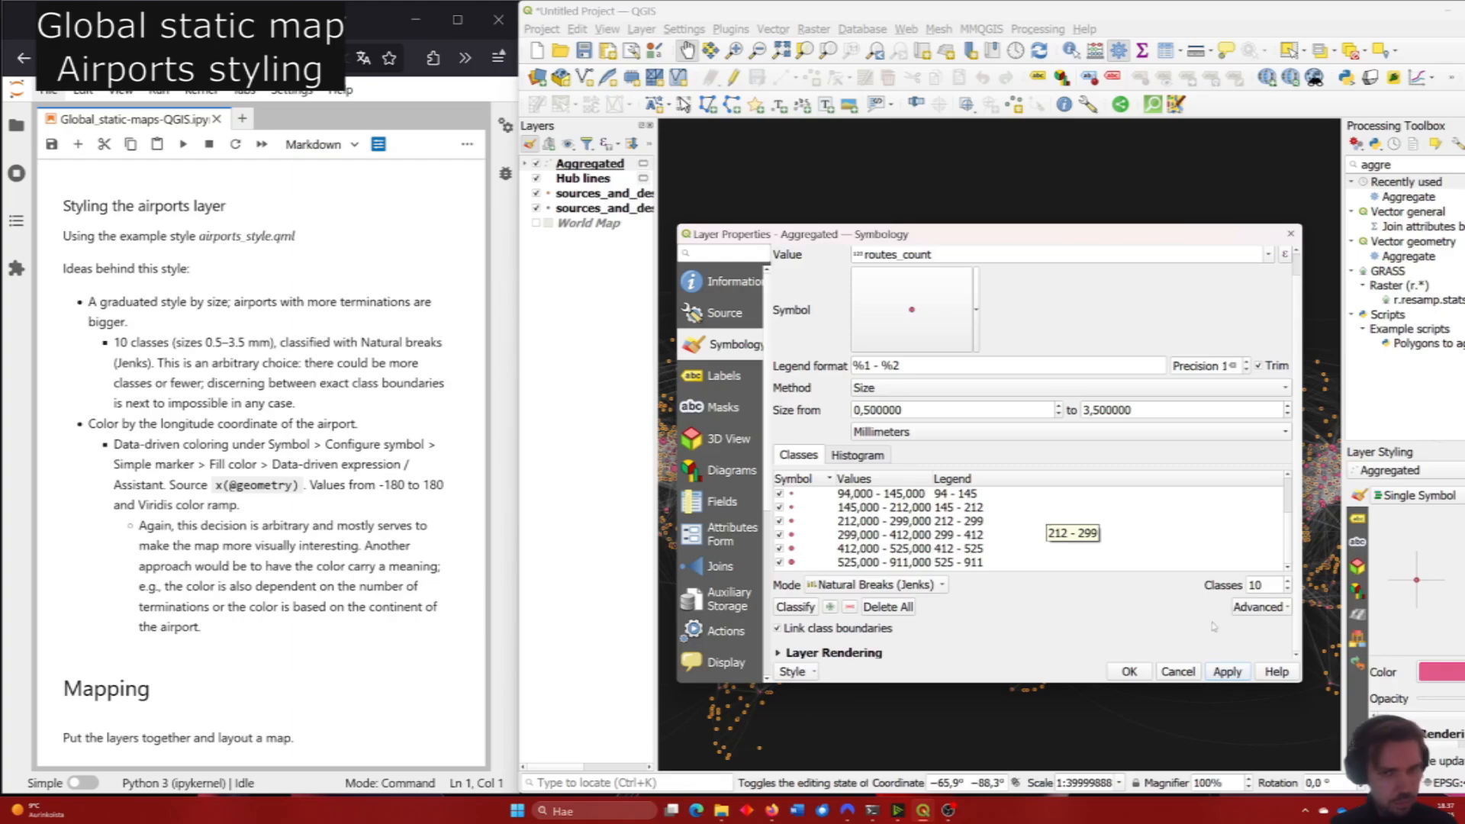
left_click(1129, 671)
left_click(536, 193)
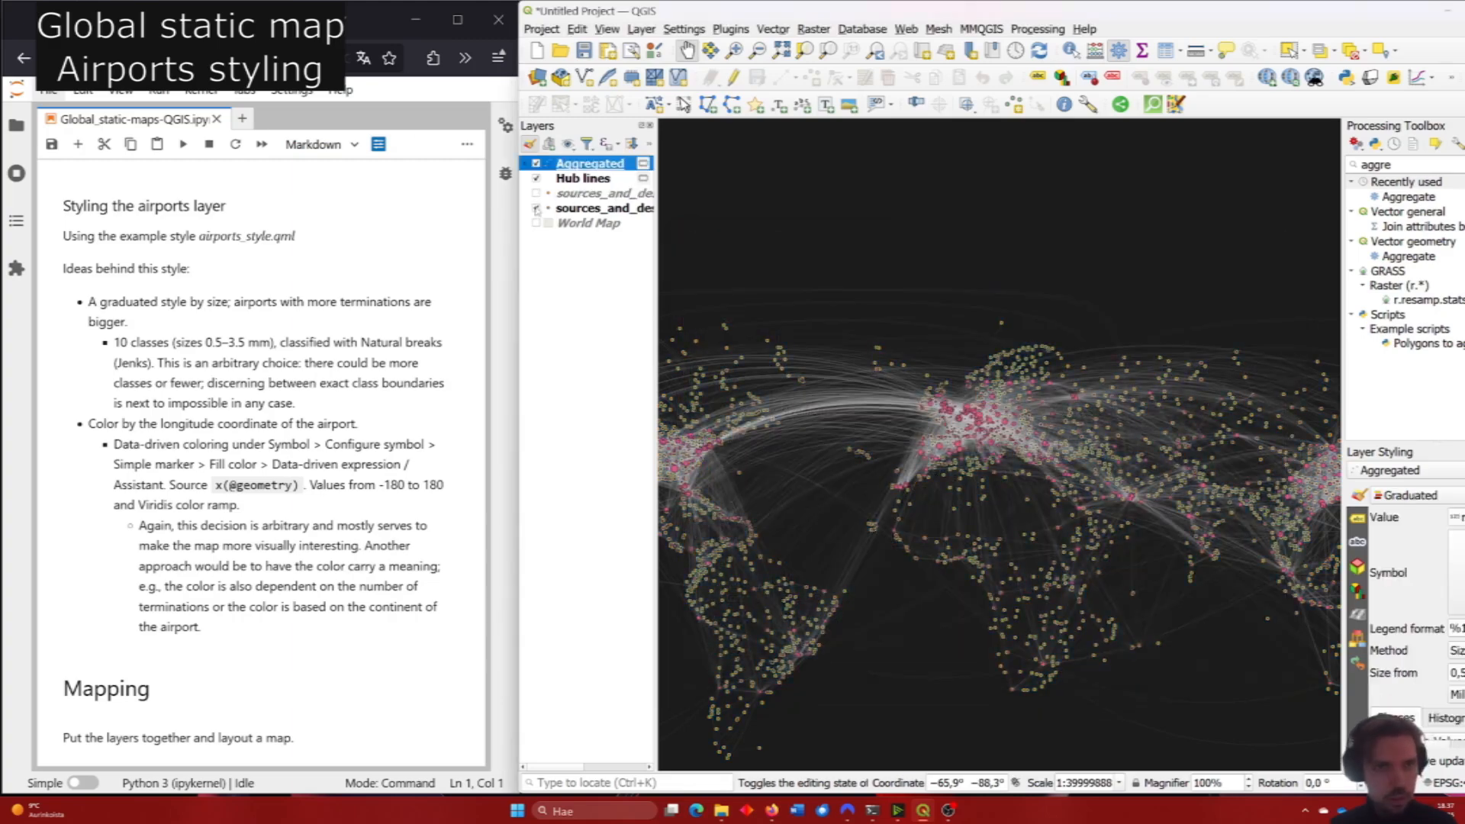
left_click(536, 208)
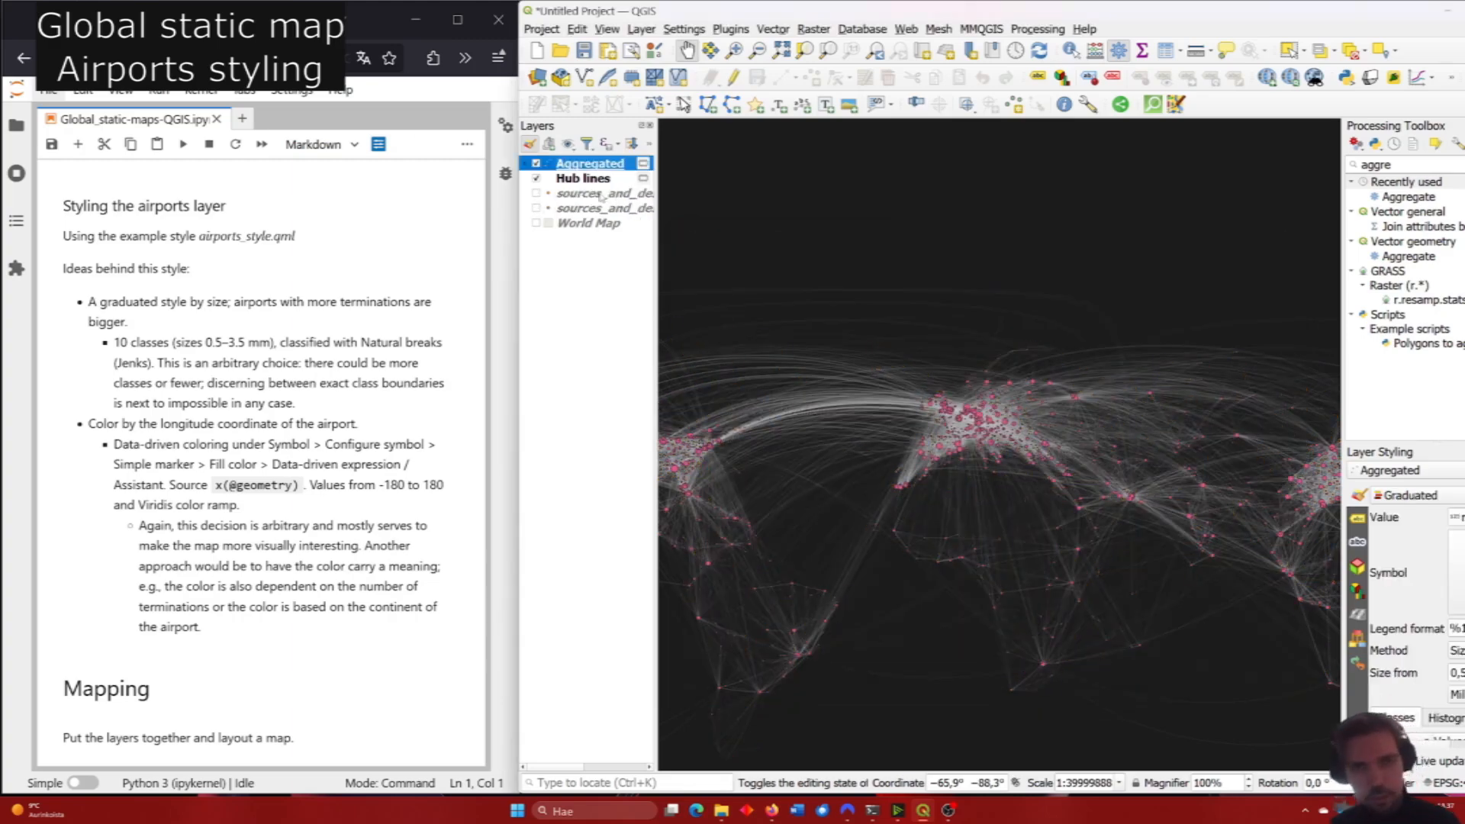
Open the Simple Marker settings of the Aggregated layer's graduated symbol and start the data-defined Assistant for its fill color.
right_click(585, 164)
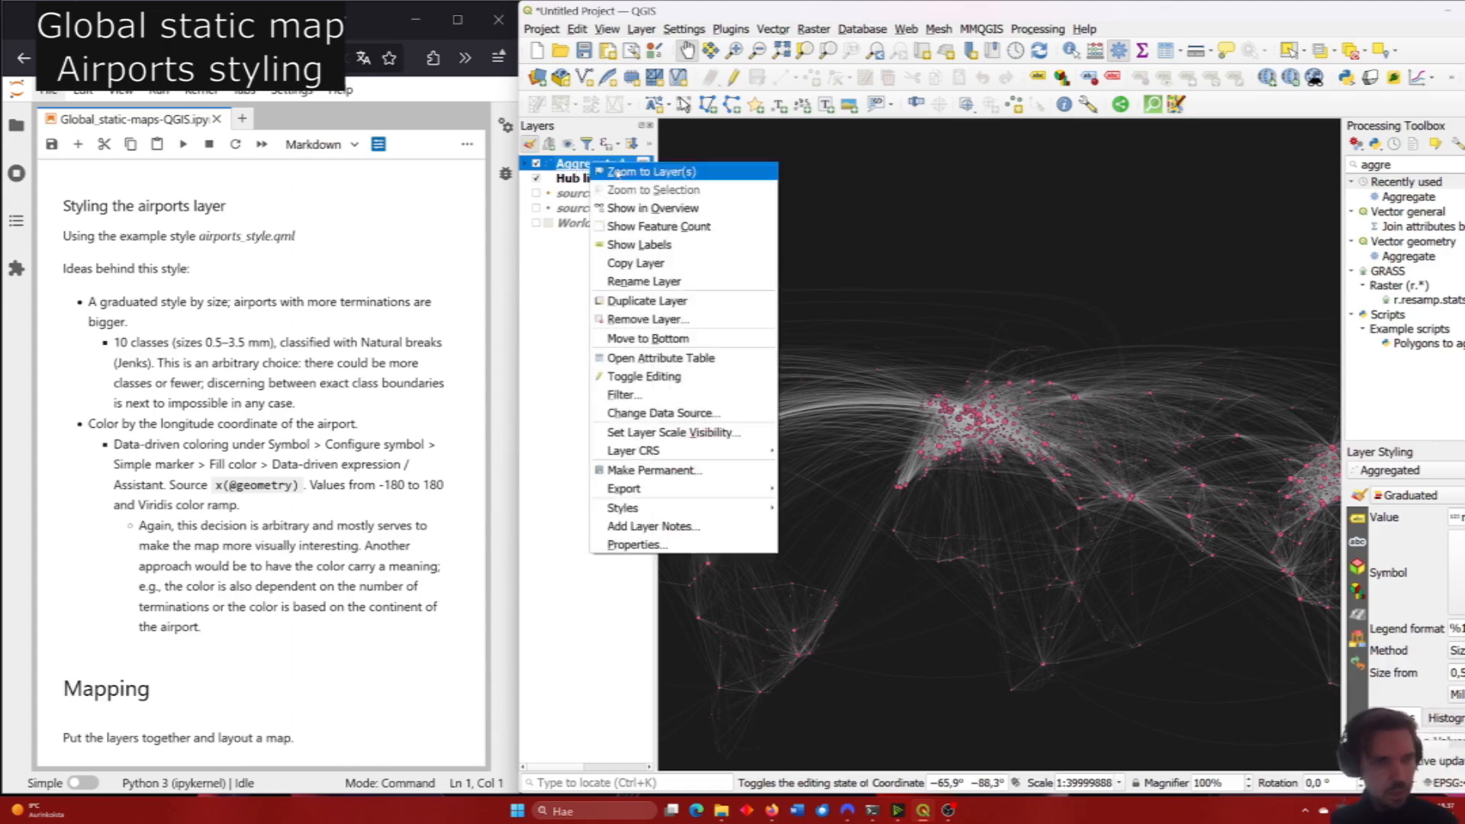
left_click(694, 545)
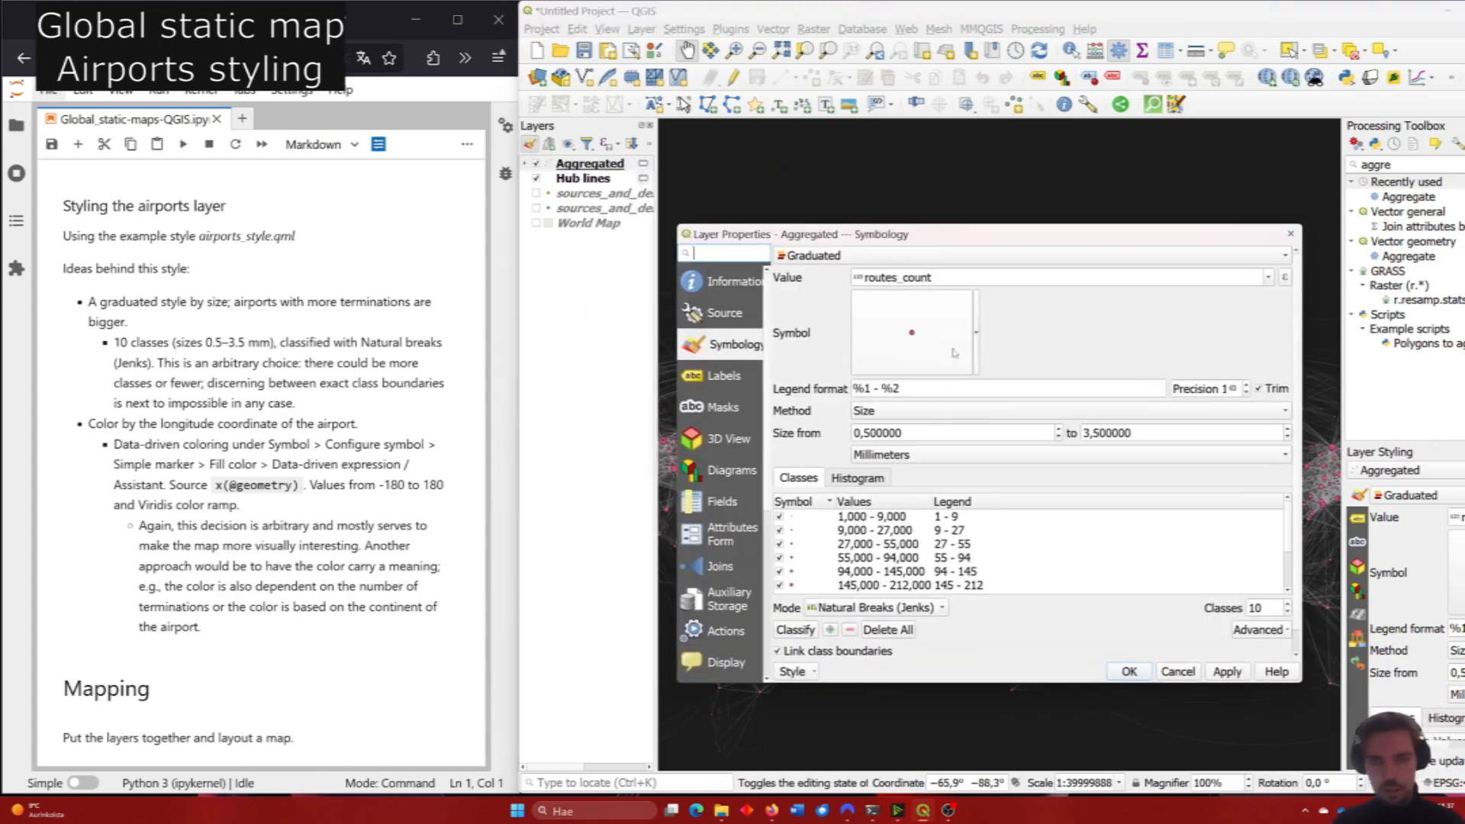
left_click_drag(914, 236, 905, 193)
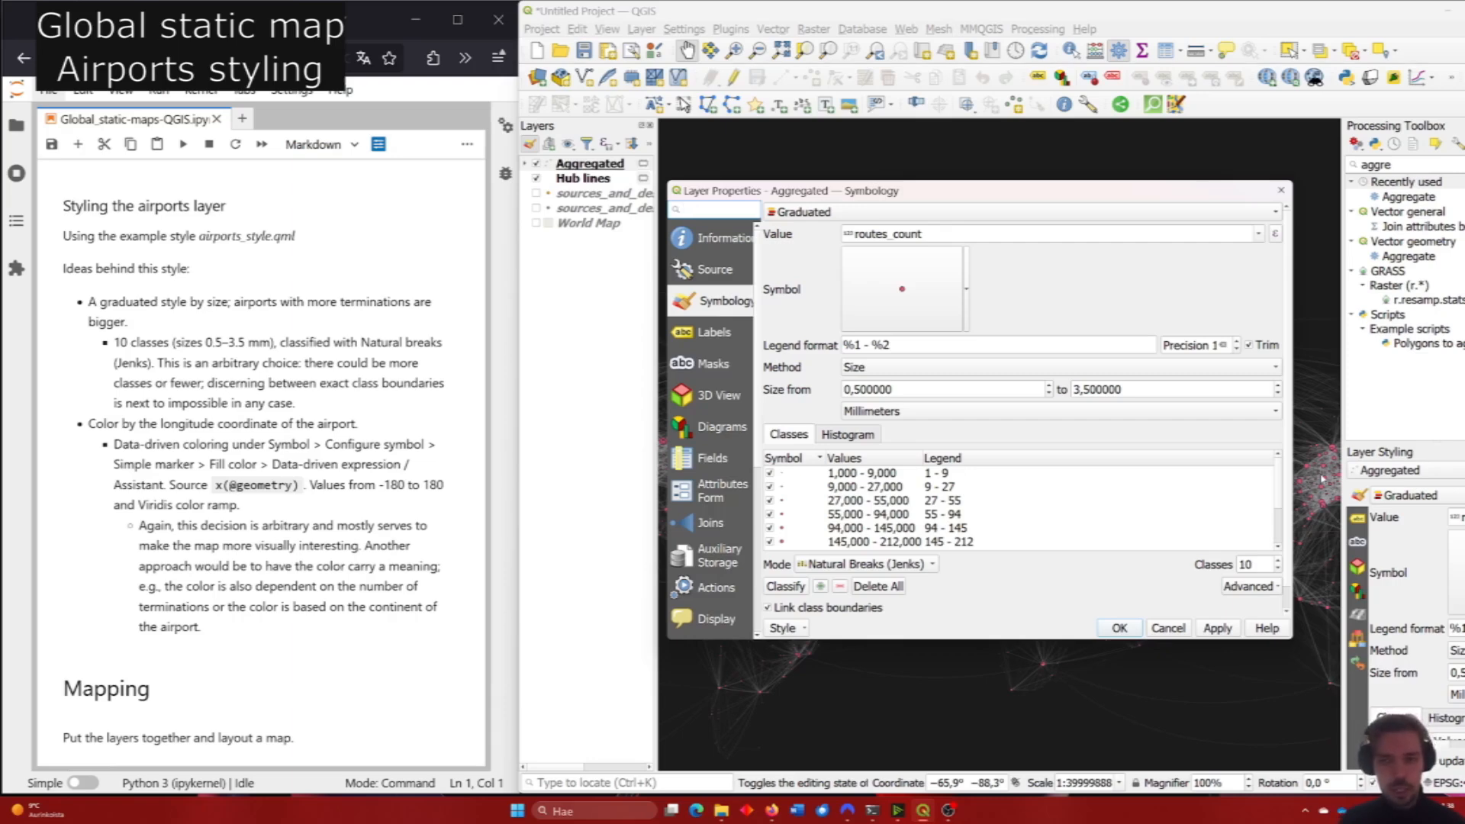
left_click_drag(888, 196, 925, 186)
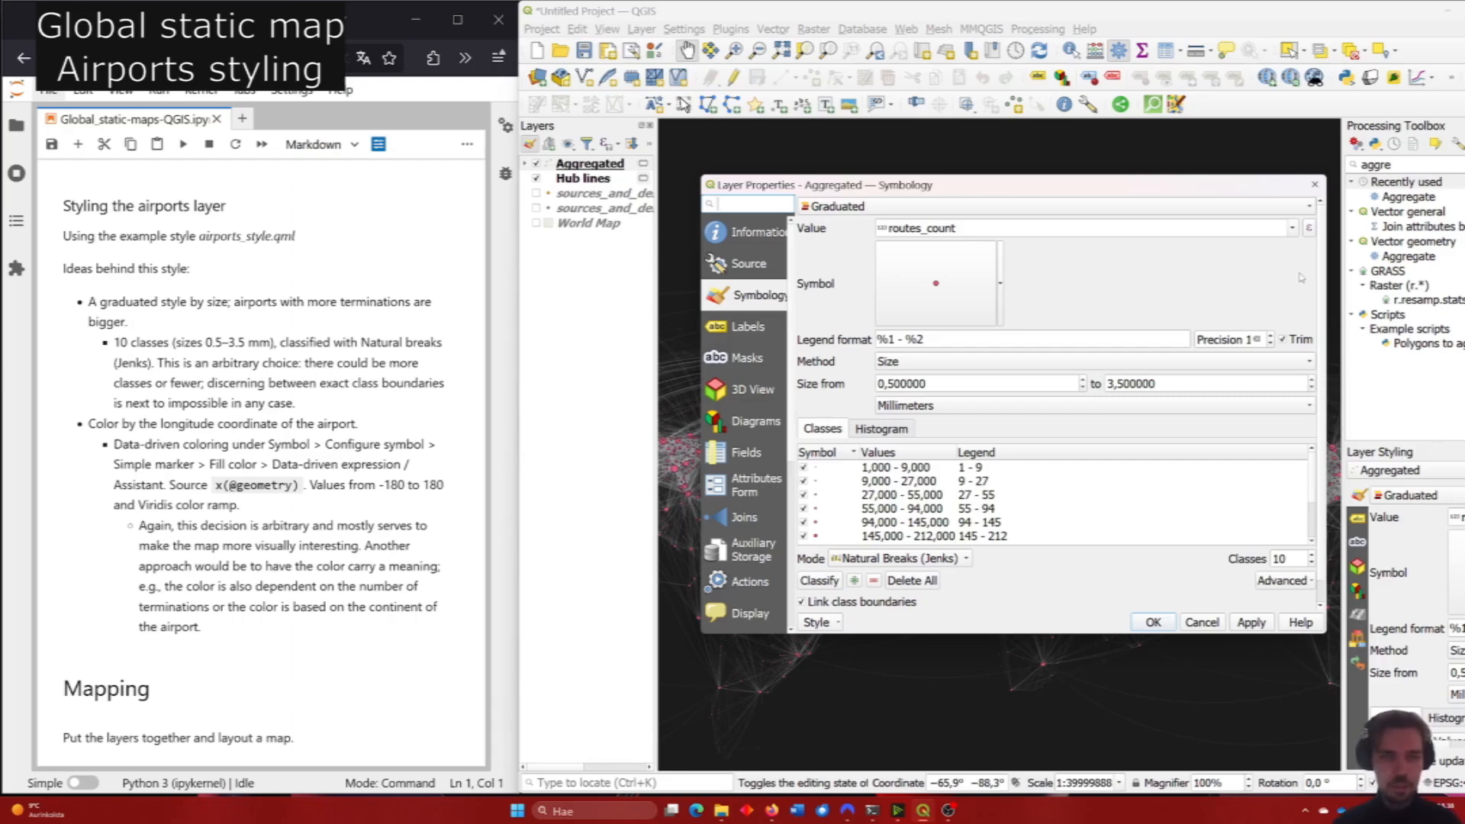
left_click(1000, 273)
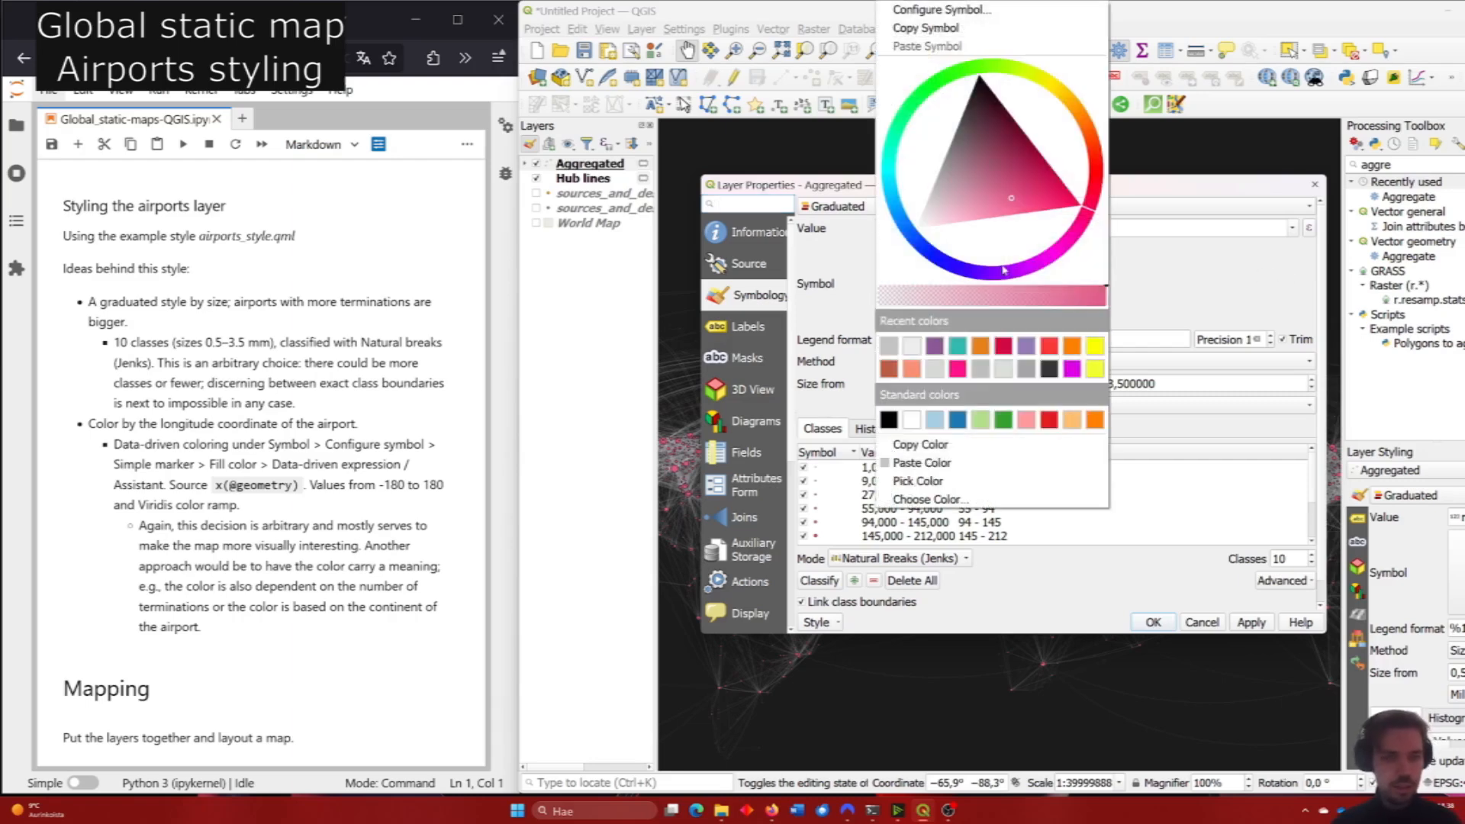
left_click(982, 13)
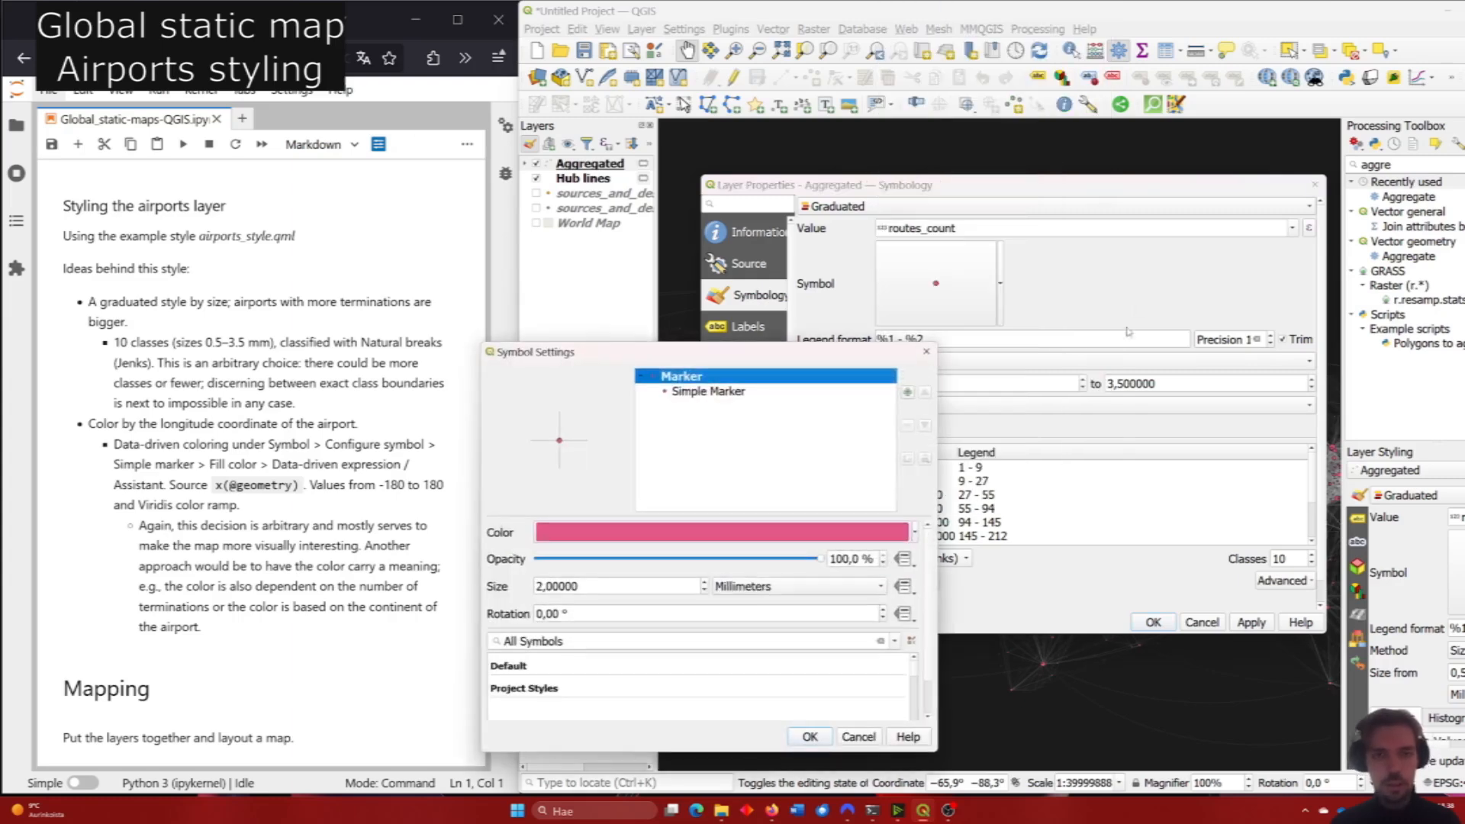
left_click(708, 392)
left_click_drag(636, 352, 779, 241)
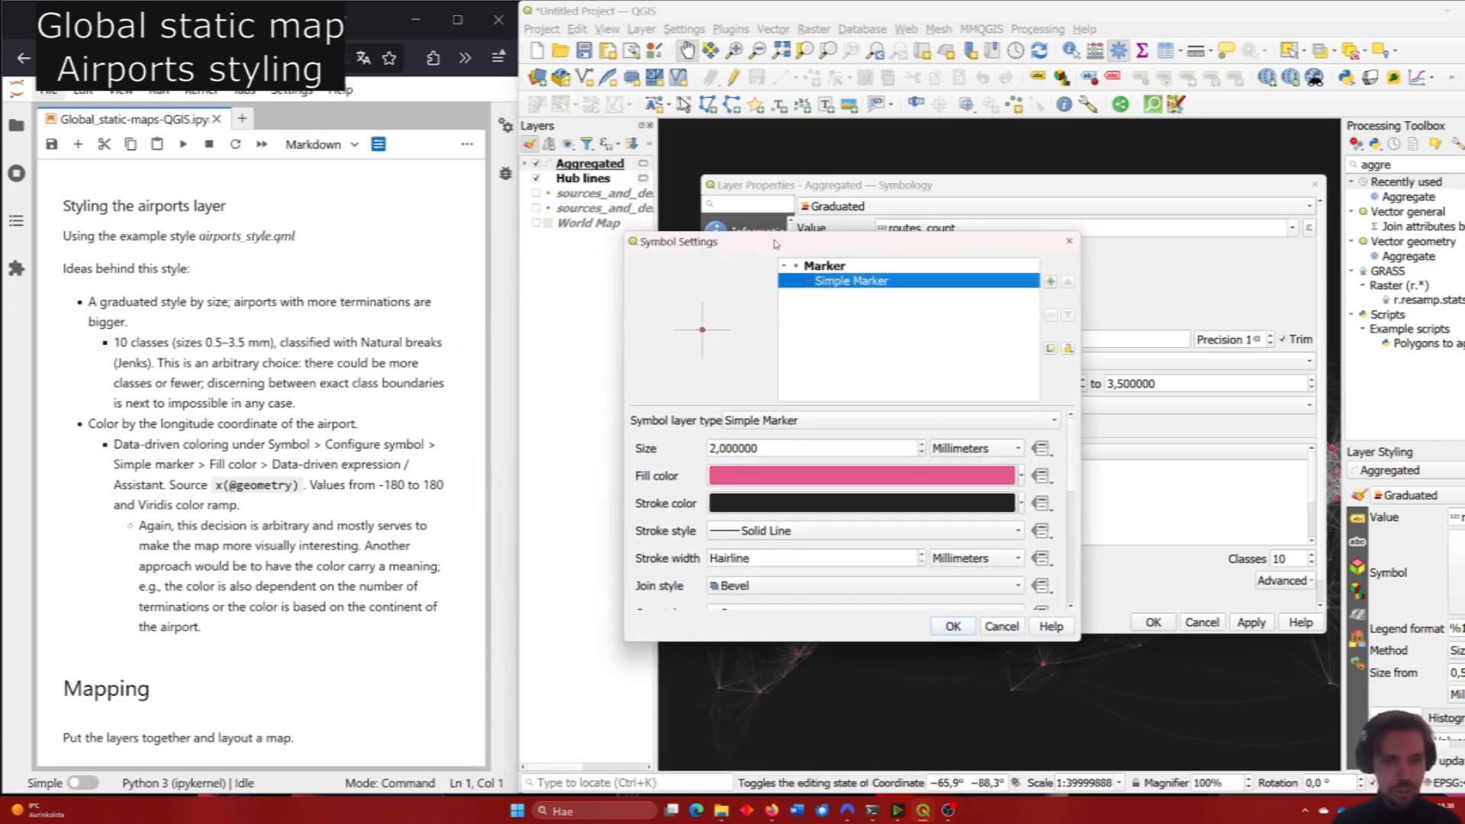
left_click(1045, 477)
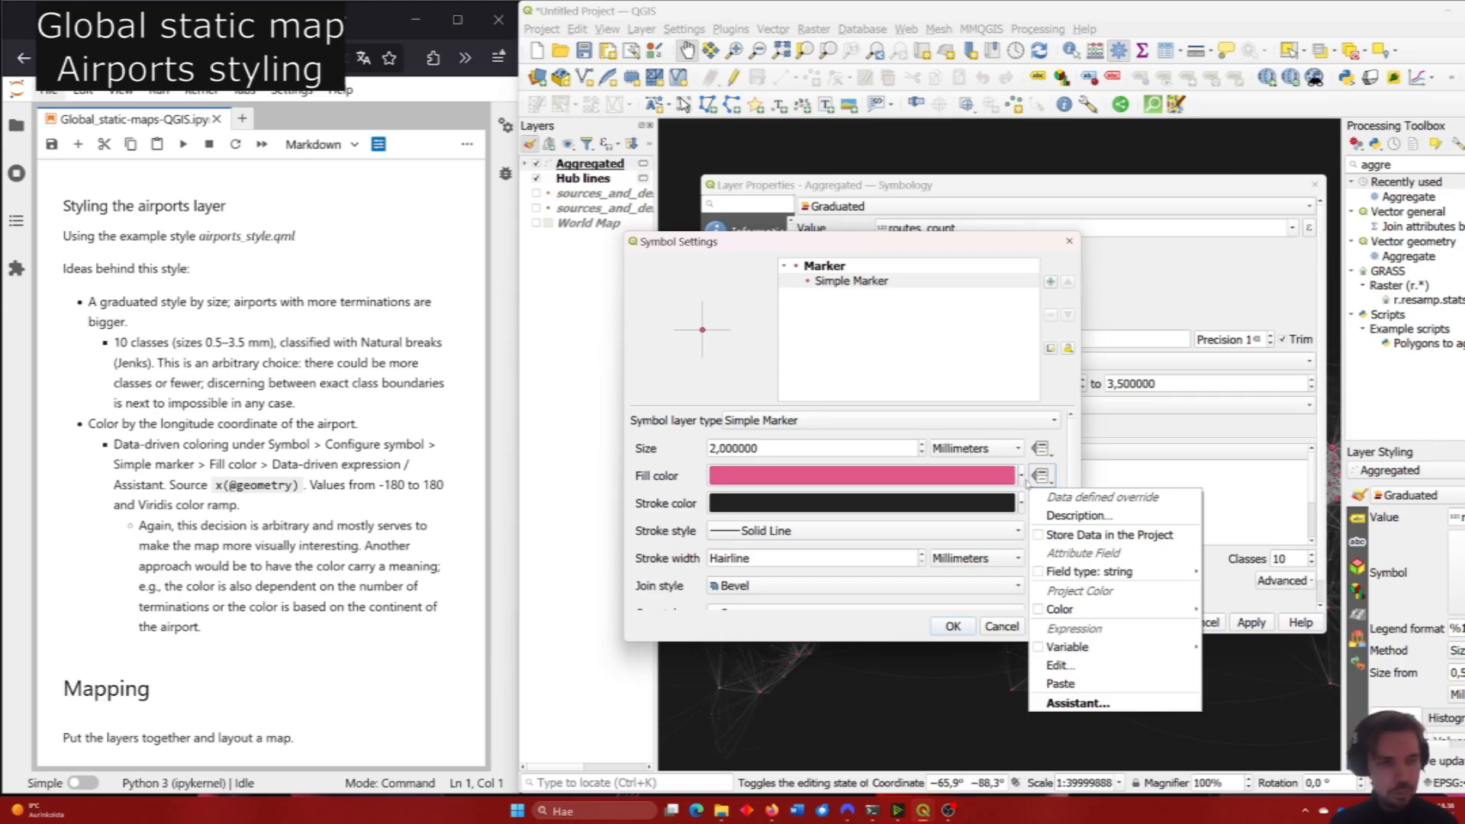
left_click(1077, 703)
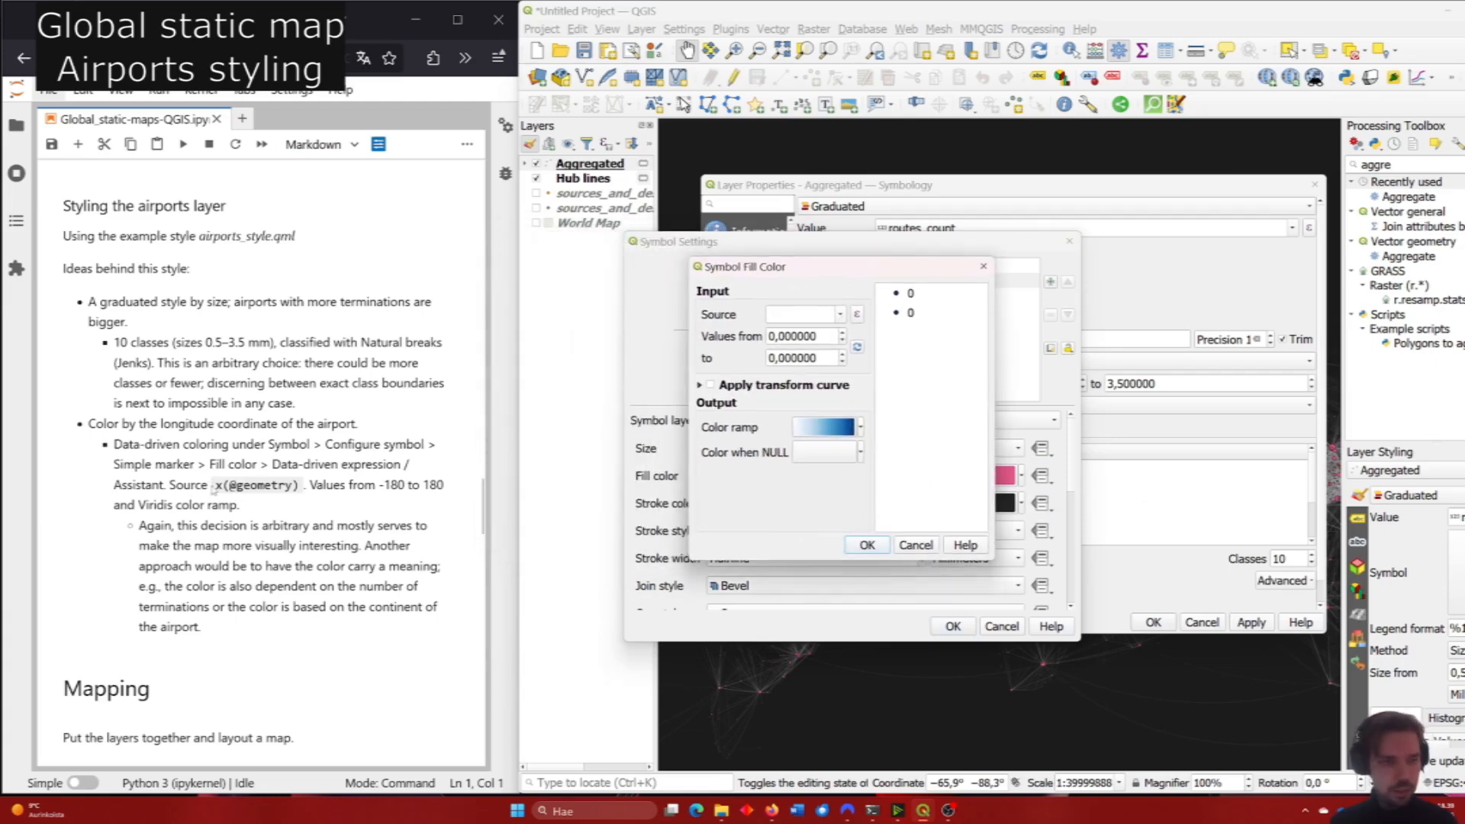
left_click(214, 490)
left_click_drag(216, 485, 300, 489)
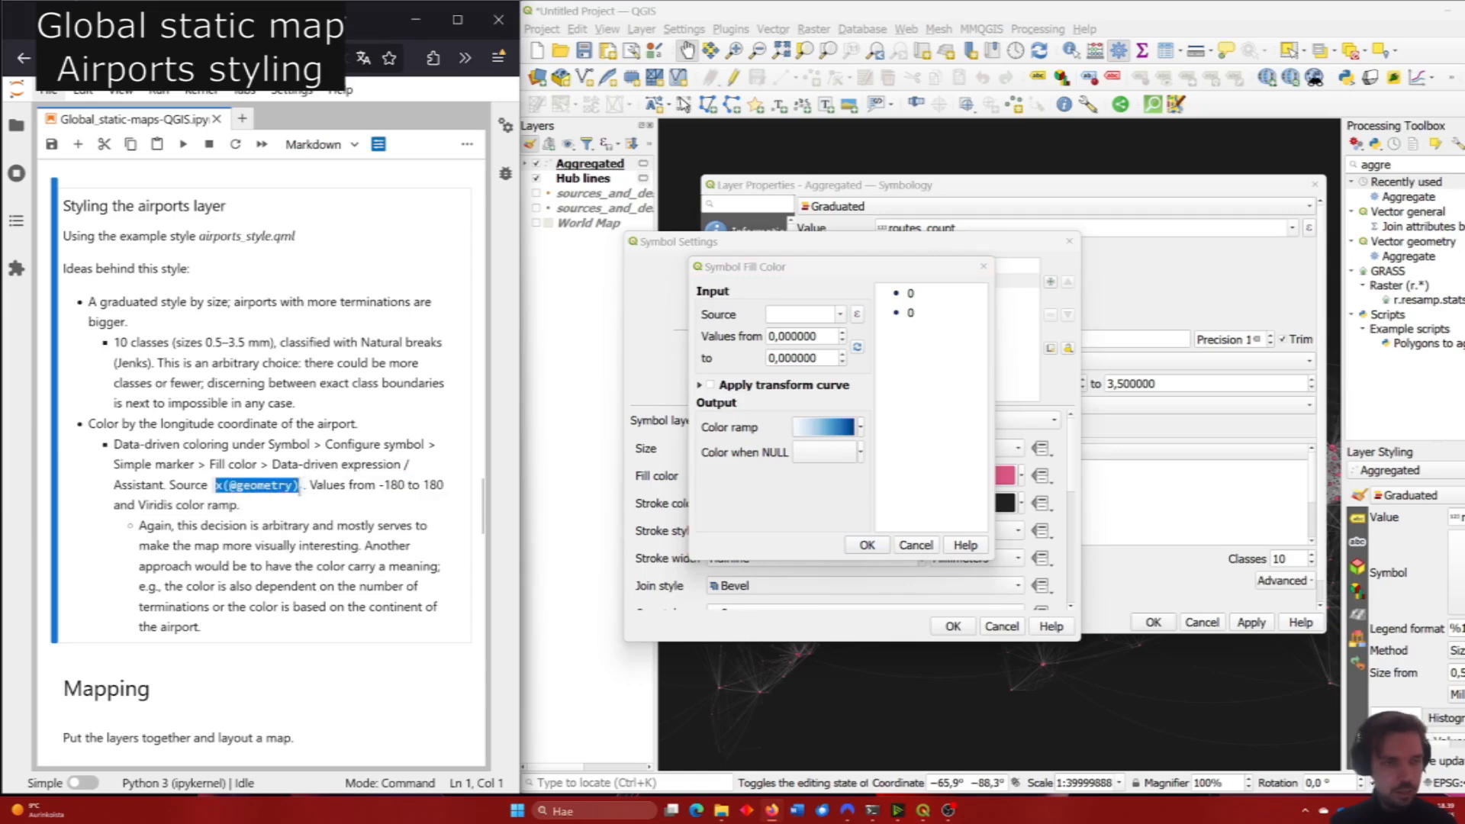
key("ctrl+c")
left_click(800, 314)
key("ctrl+v")
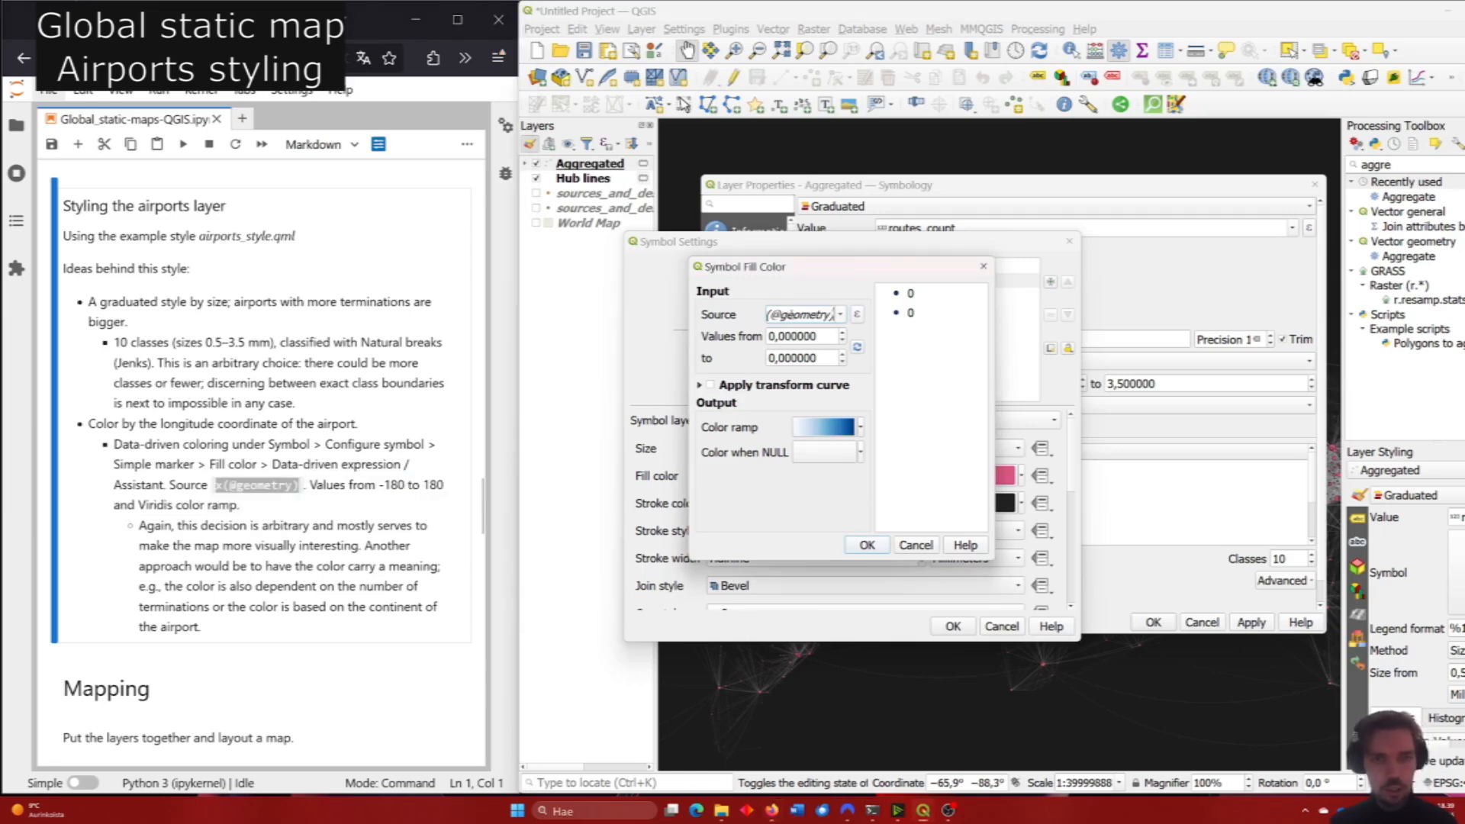
left_click_drag(793, 314, 830, 313)
left_click(782, 314)
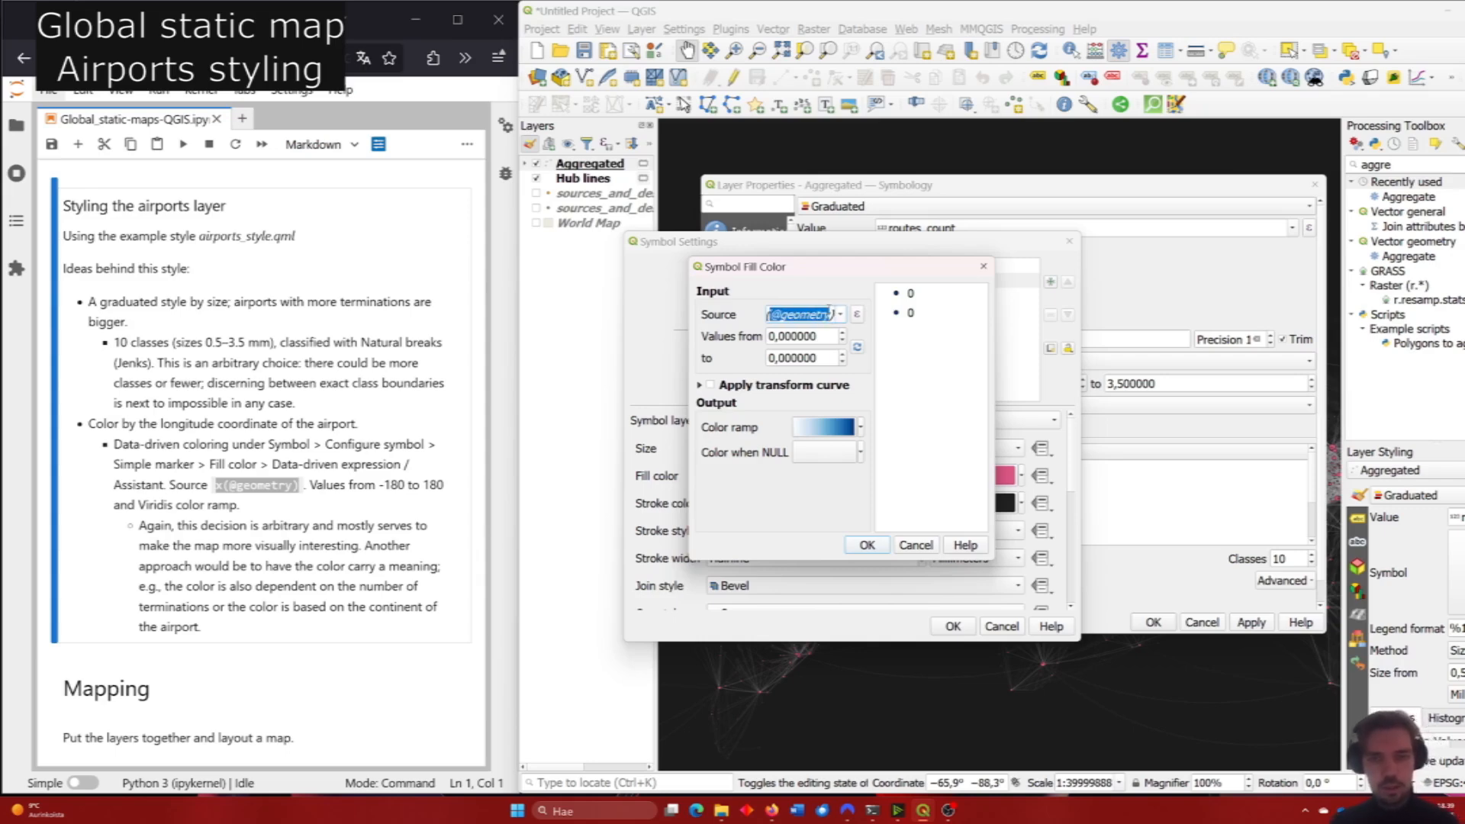
left_click(829, 309)
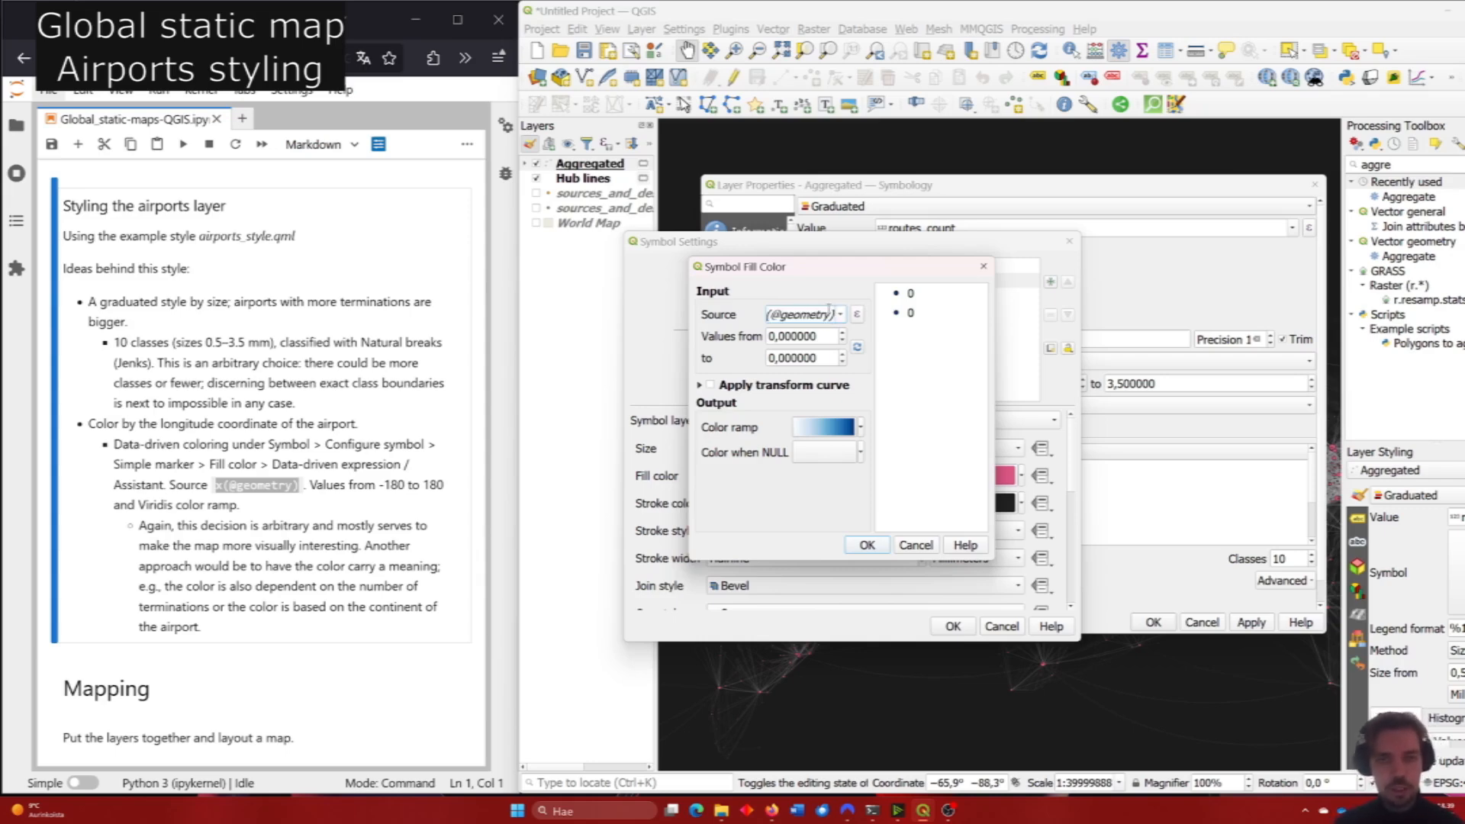
left_click_drag(829, 314, 757, 315)
left_click(774, 312)
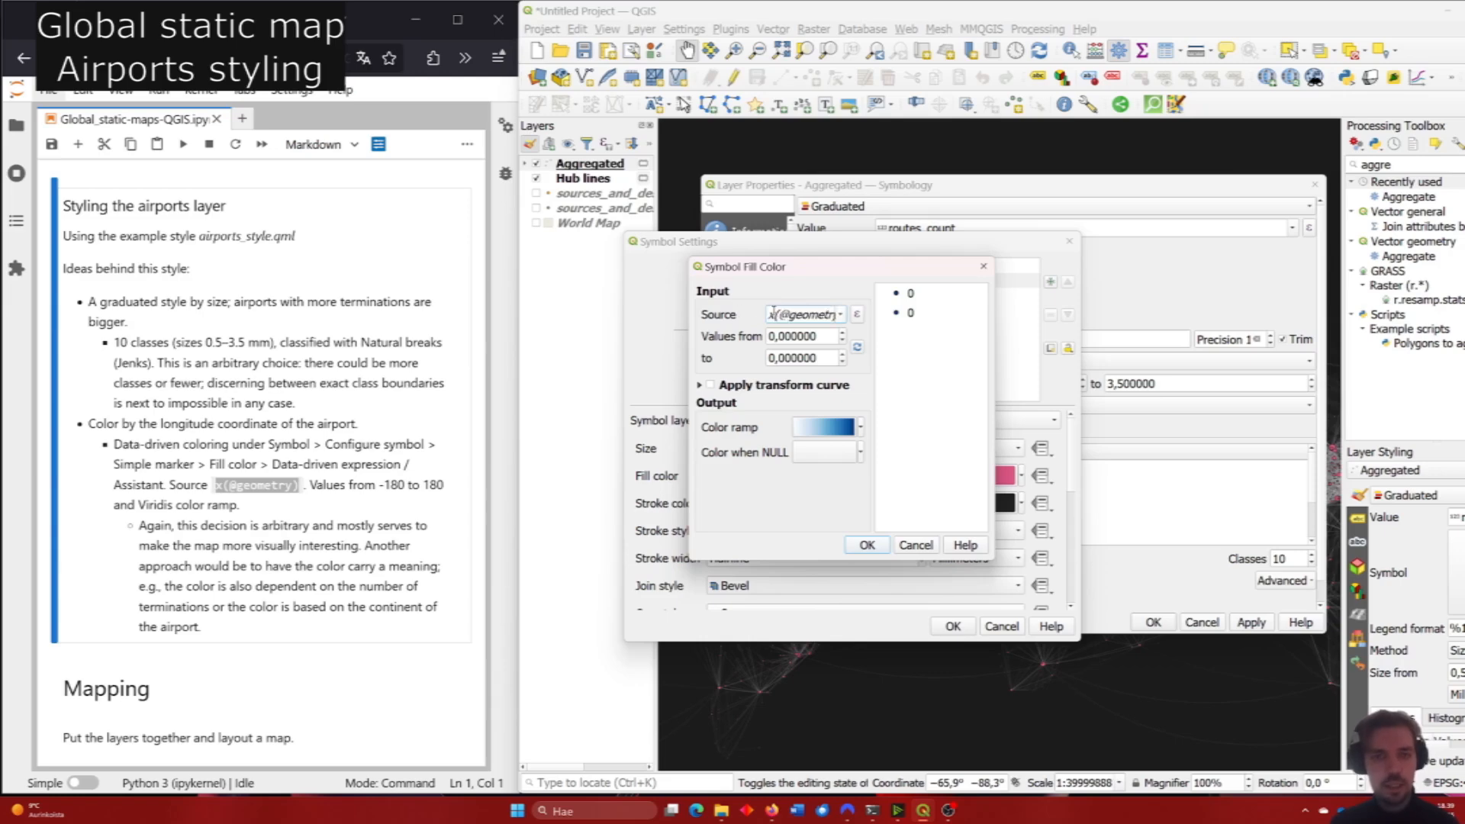
Set the fill color's input values to range from -180 to 180.
double_click(827, 338)
type("-180")
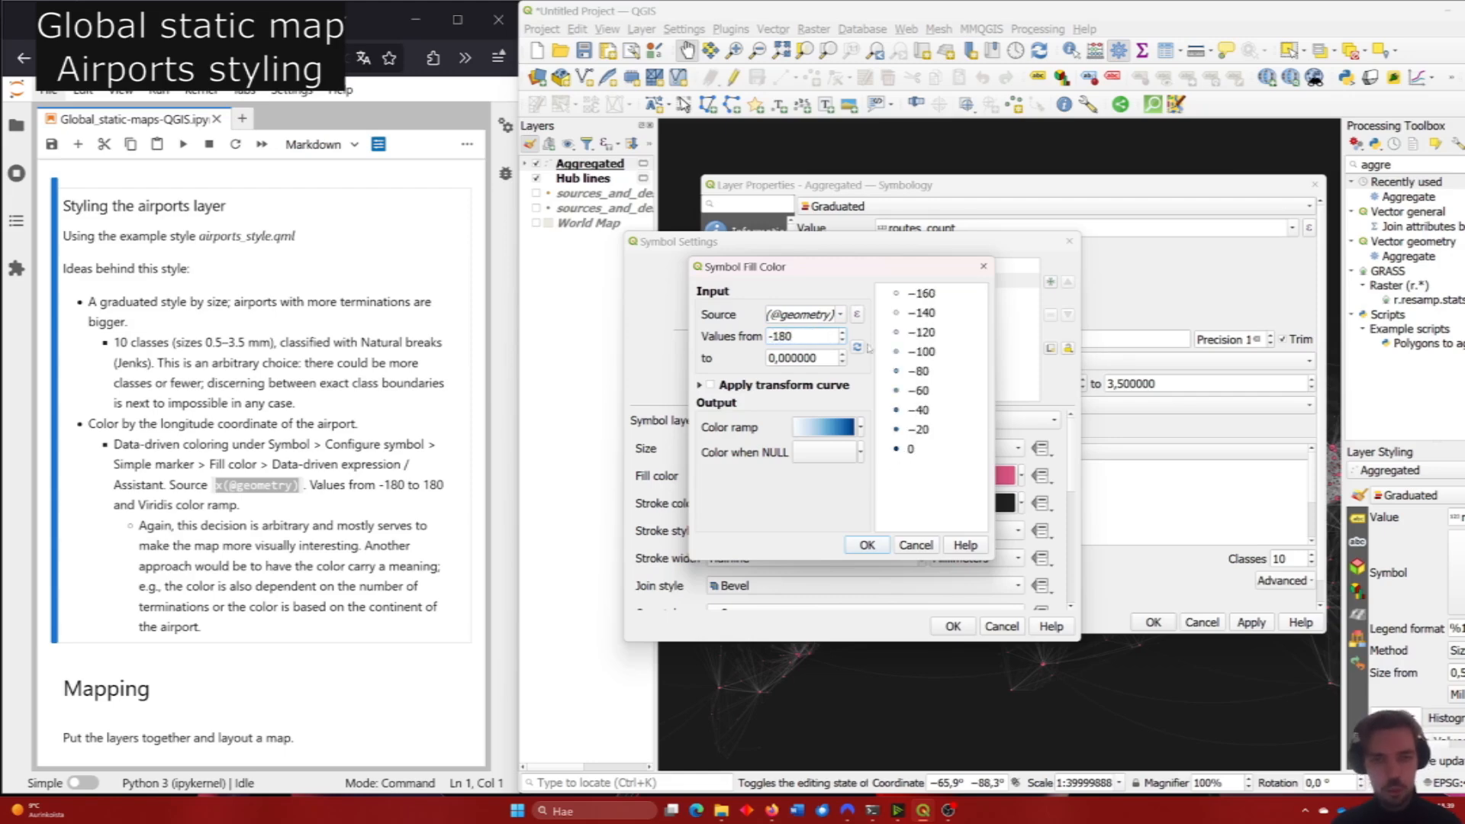
left_click(821, 359)
double_click(821, 359)
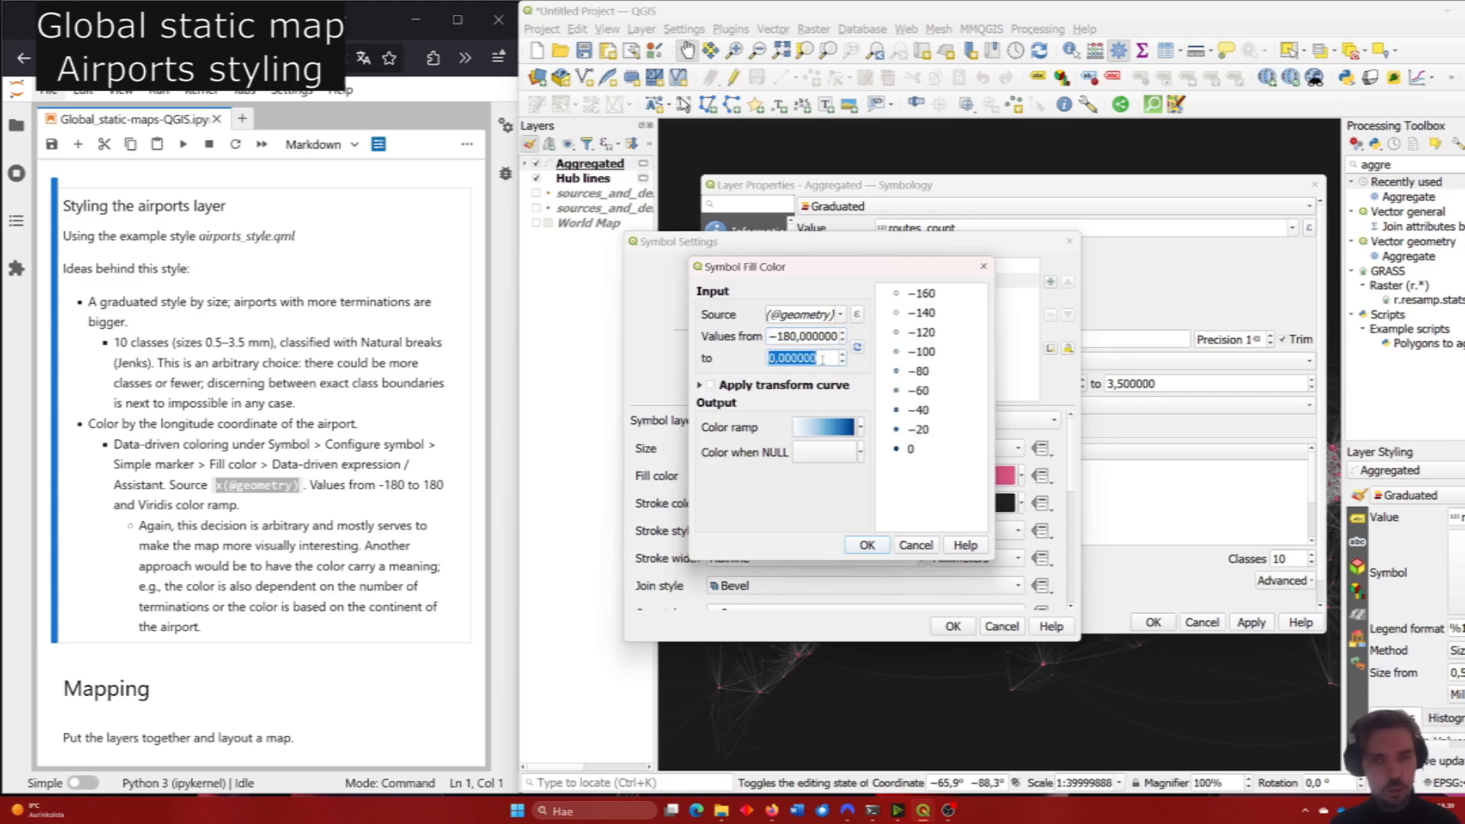
type("180")
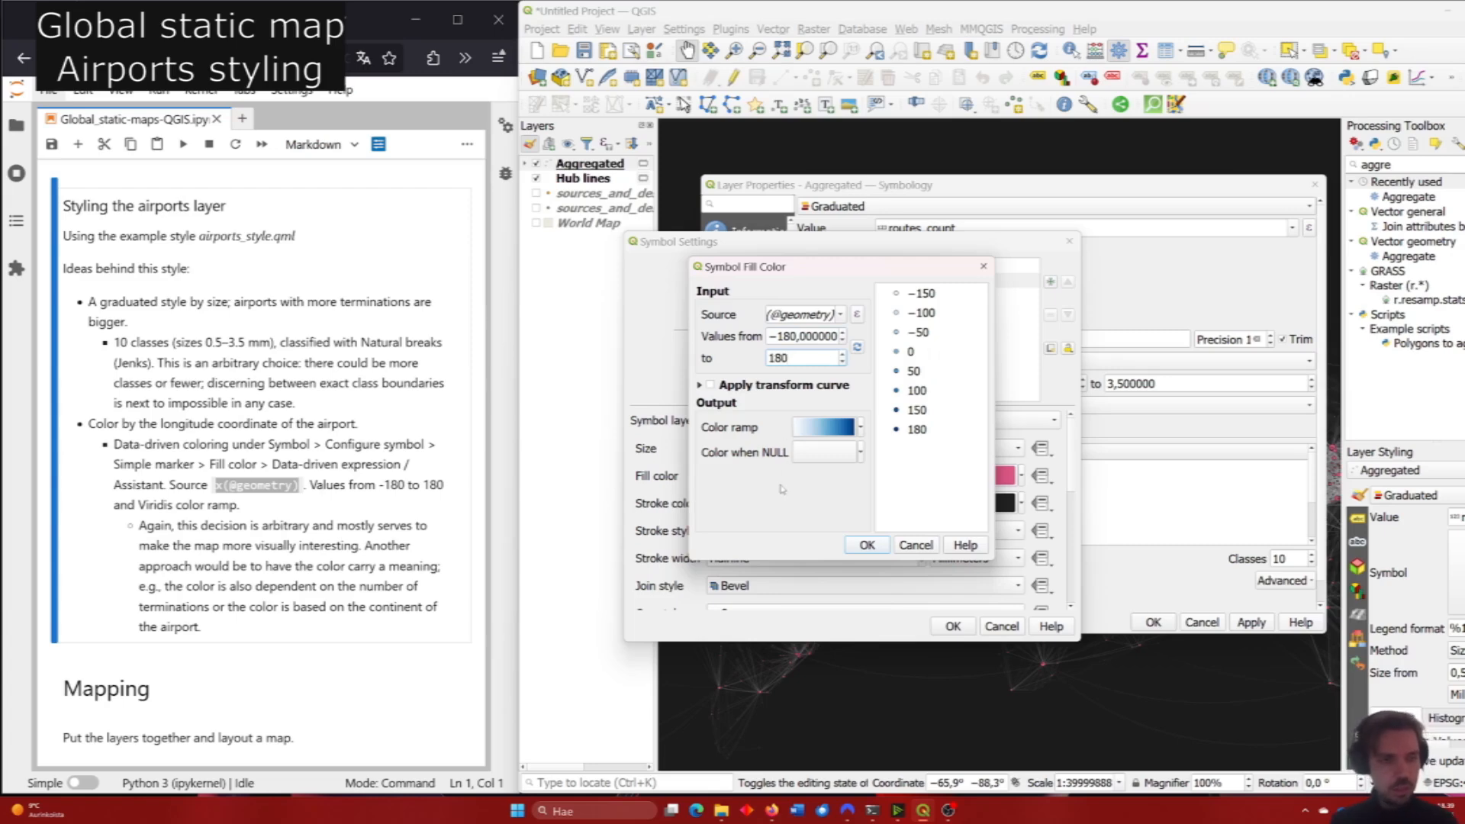
Choose the Viridis color ramp for the fill and apply the longitude-based coloring to the Aggregated layer.
left_click(860, 429)
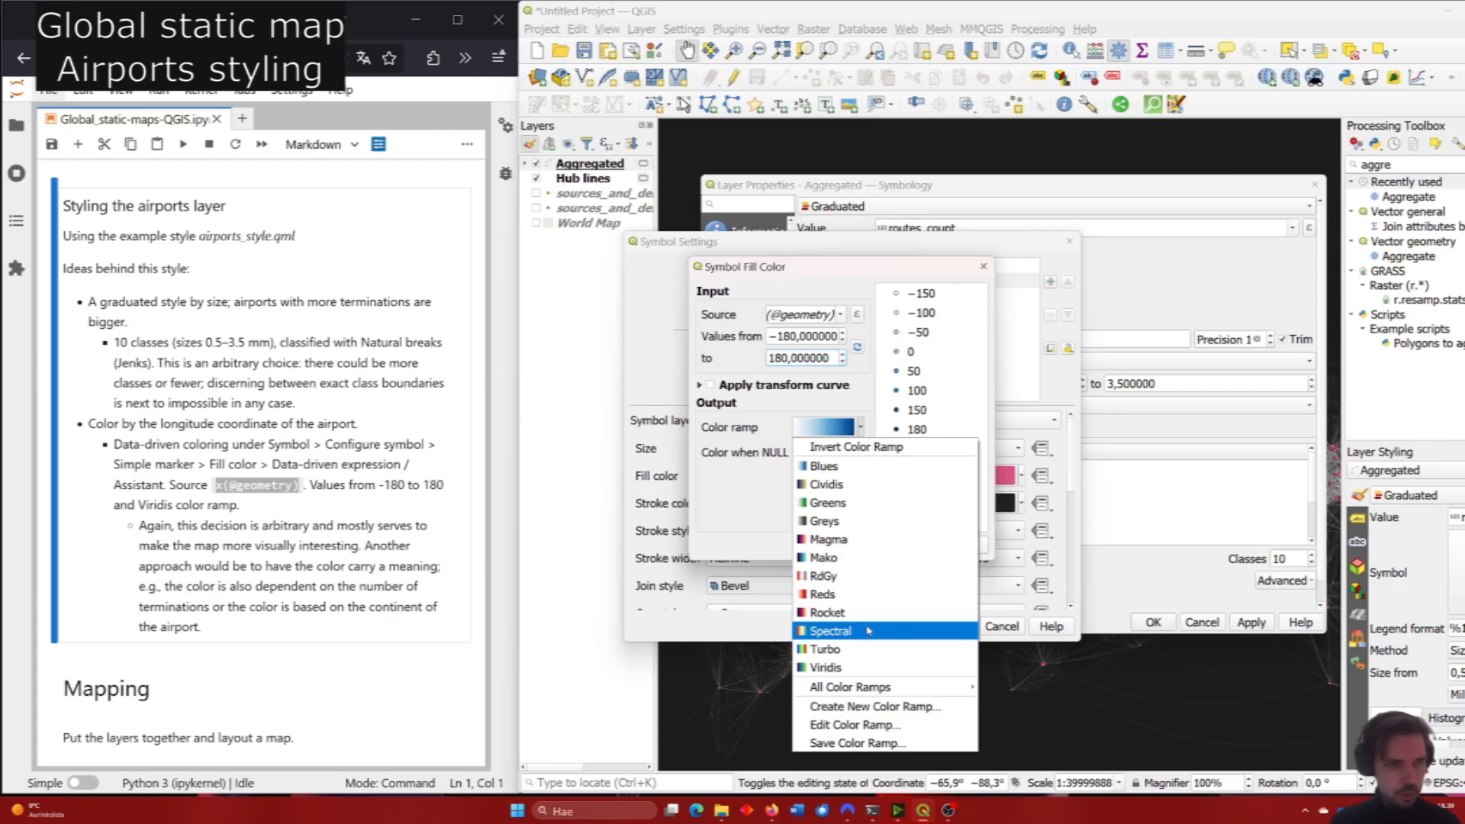
left_click(873, 665)
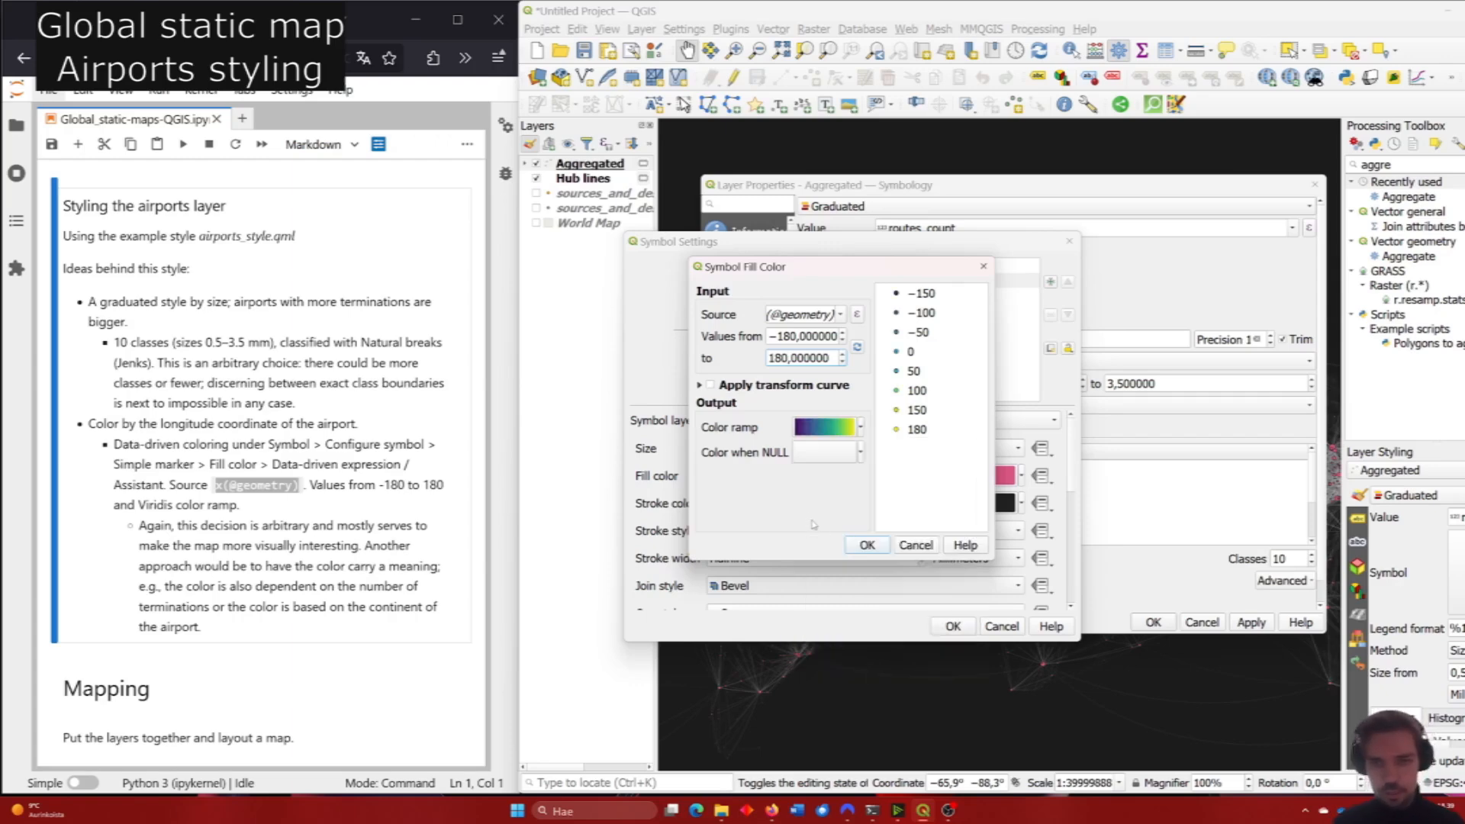
left_click(867, 545)
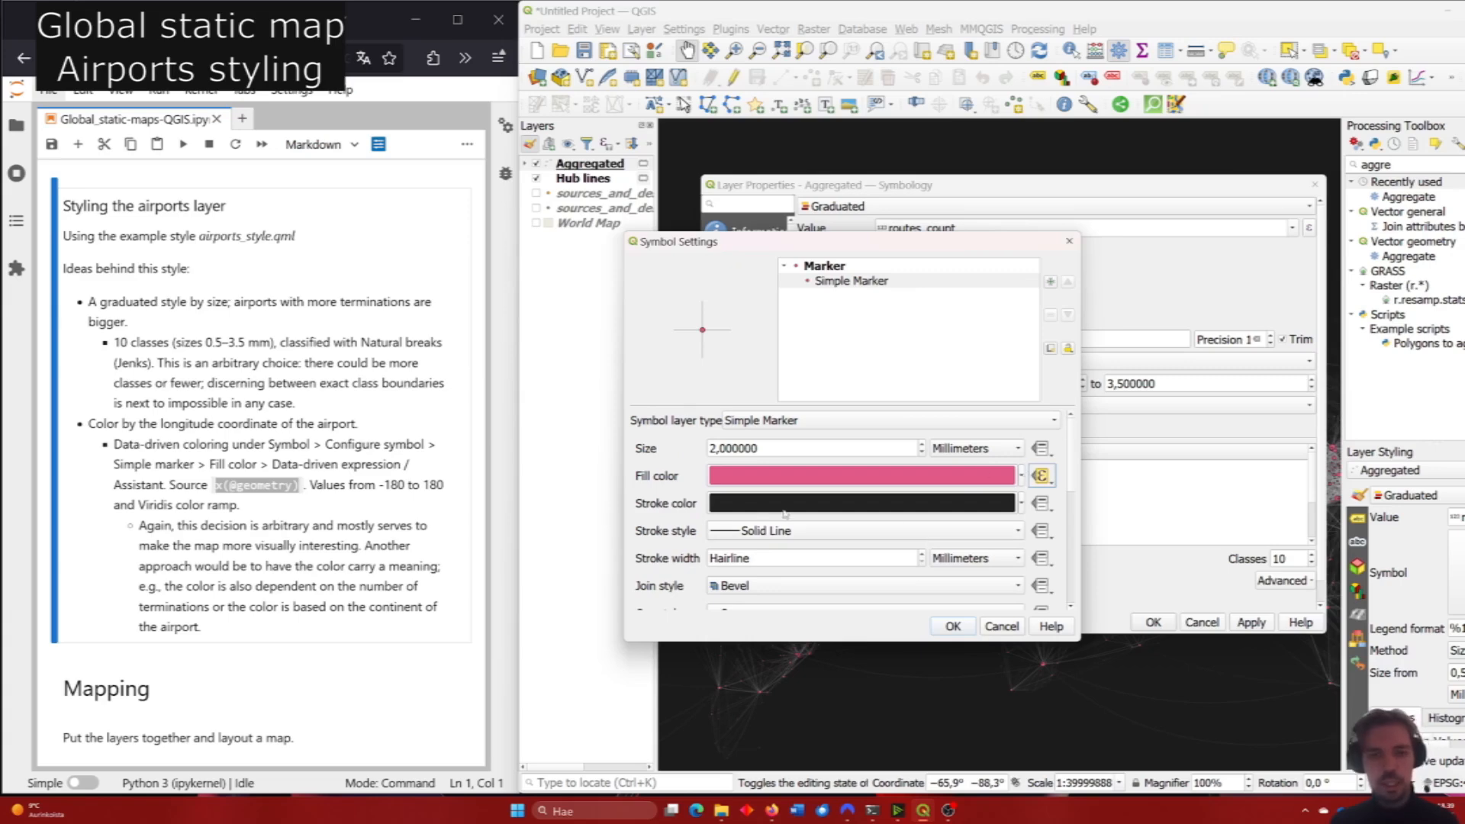
left_click(952, 626)
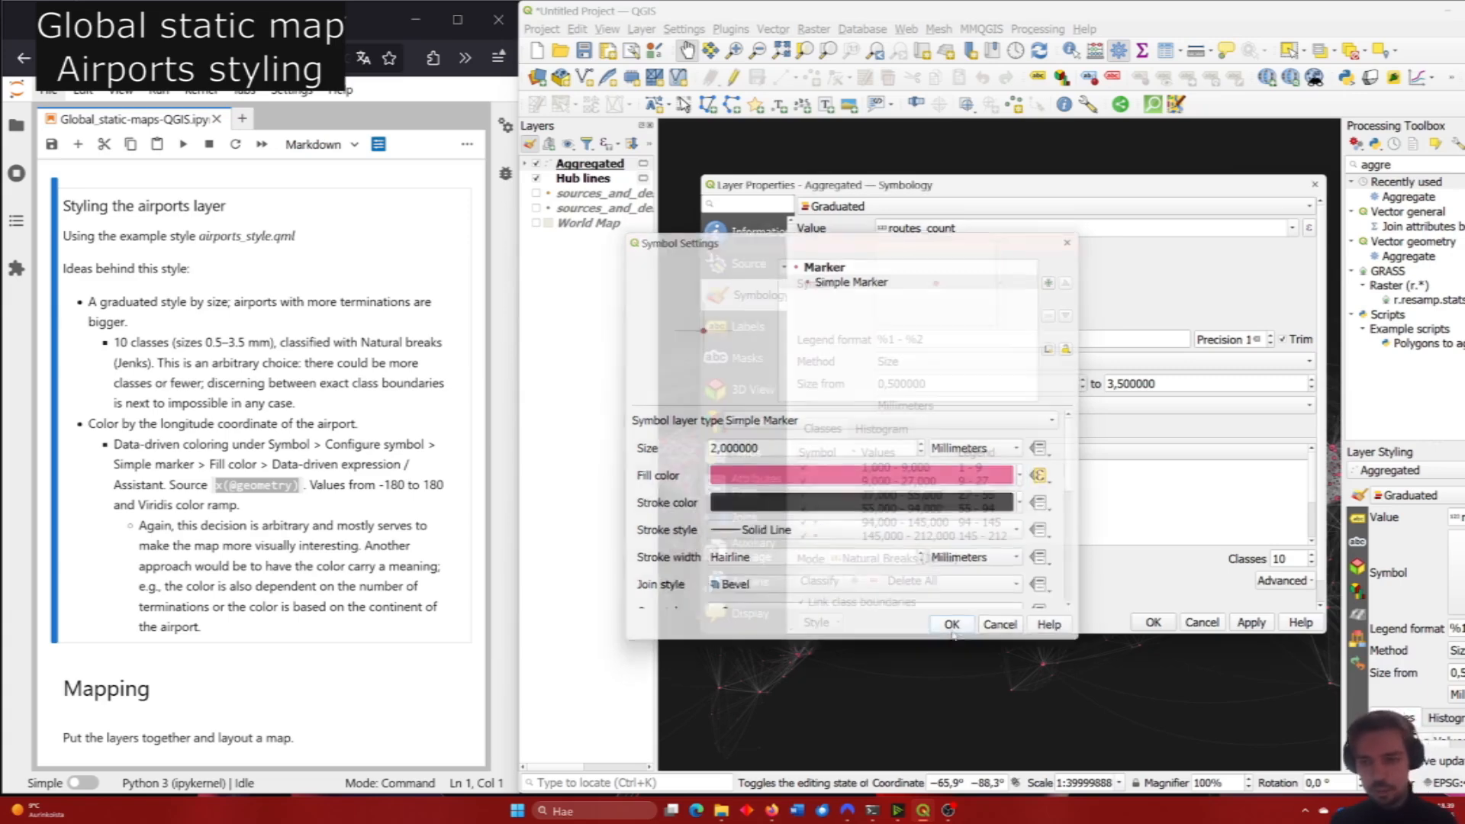
left_click(1250, 623)
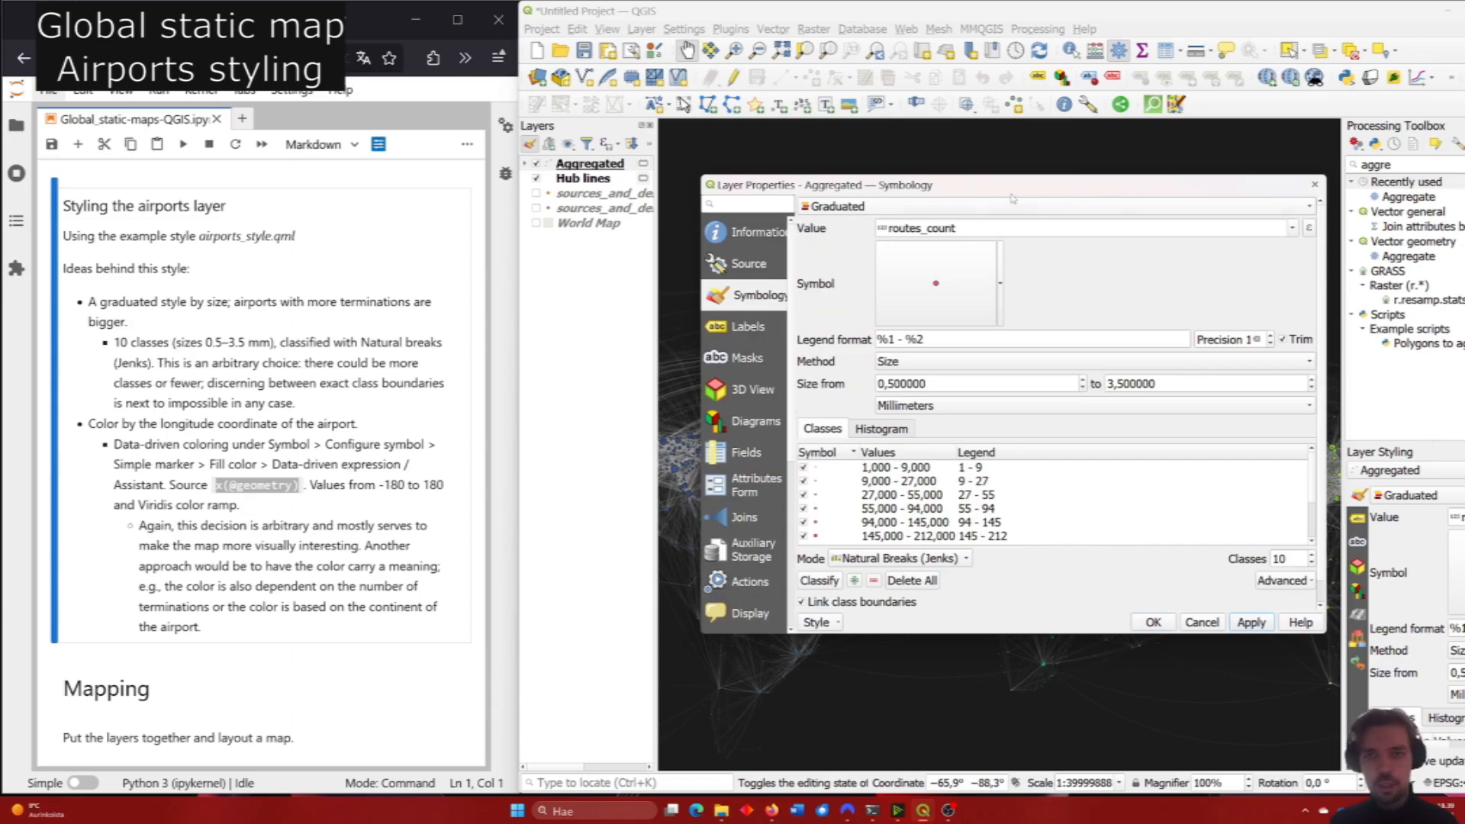
left_click_drag(1008, 193, 322, 248)
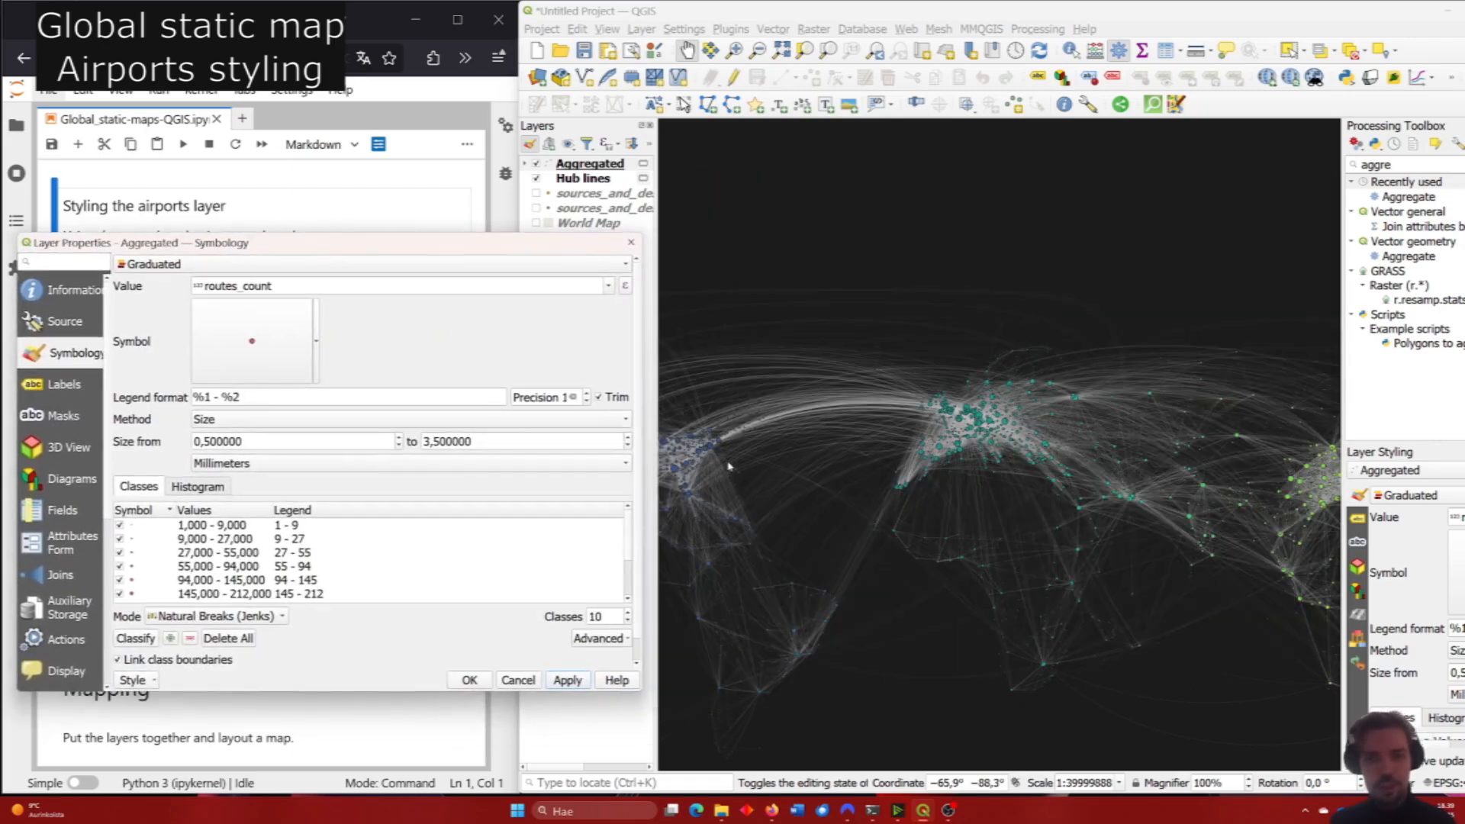
left_click(468, 680)
Look over the airports' longitude-based colors and graduated sizes across the world map.
left_click_drag(945, 494, 1030, 465)
left_click_drag(1126, 458, 1043, 484)
left_click_drag(1168, 509, 1125, 507)
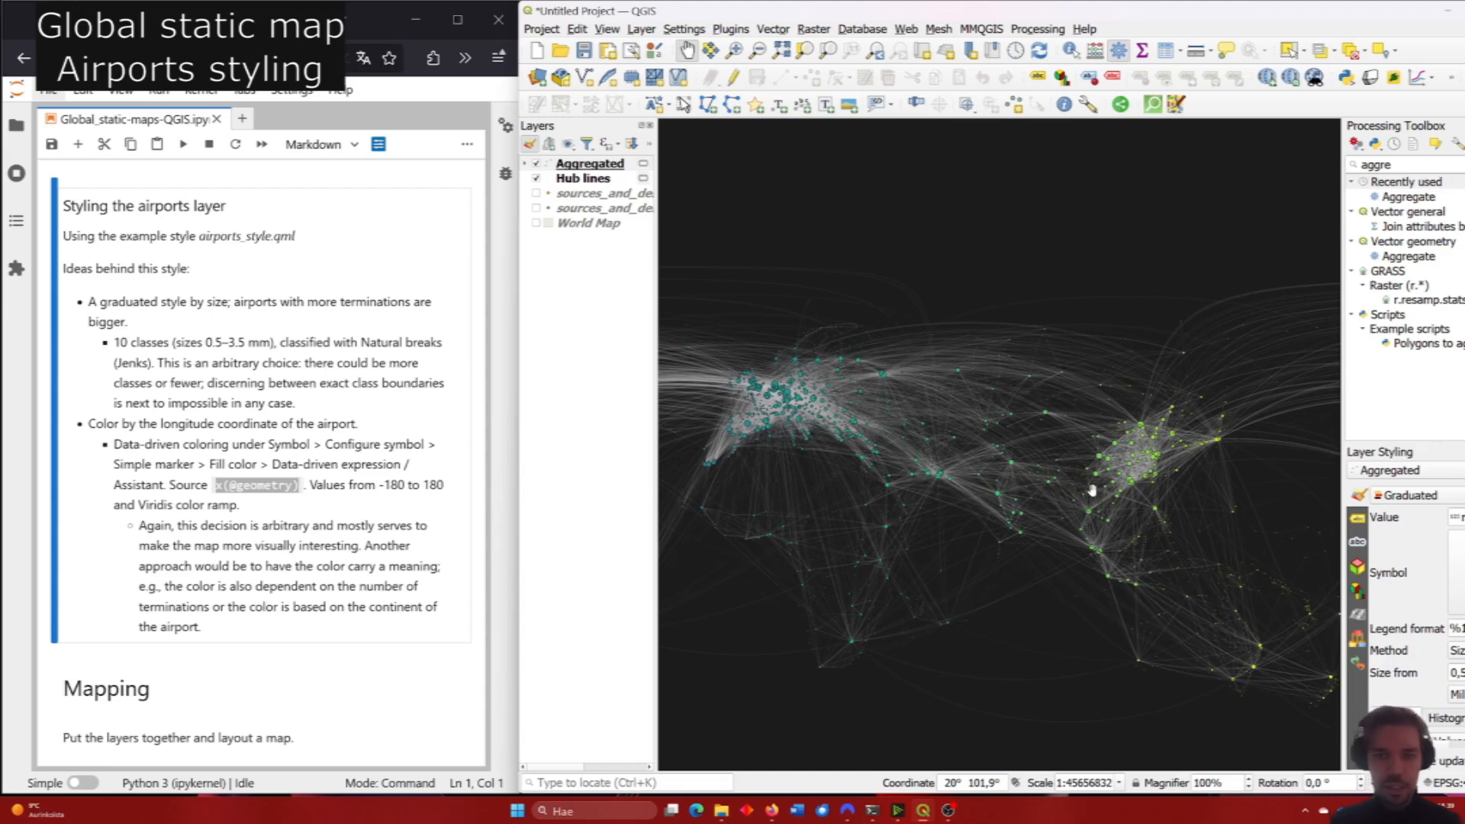
left_click_drag(1058, 496, 1132, 465)
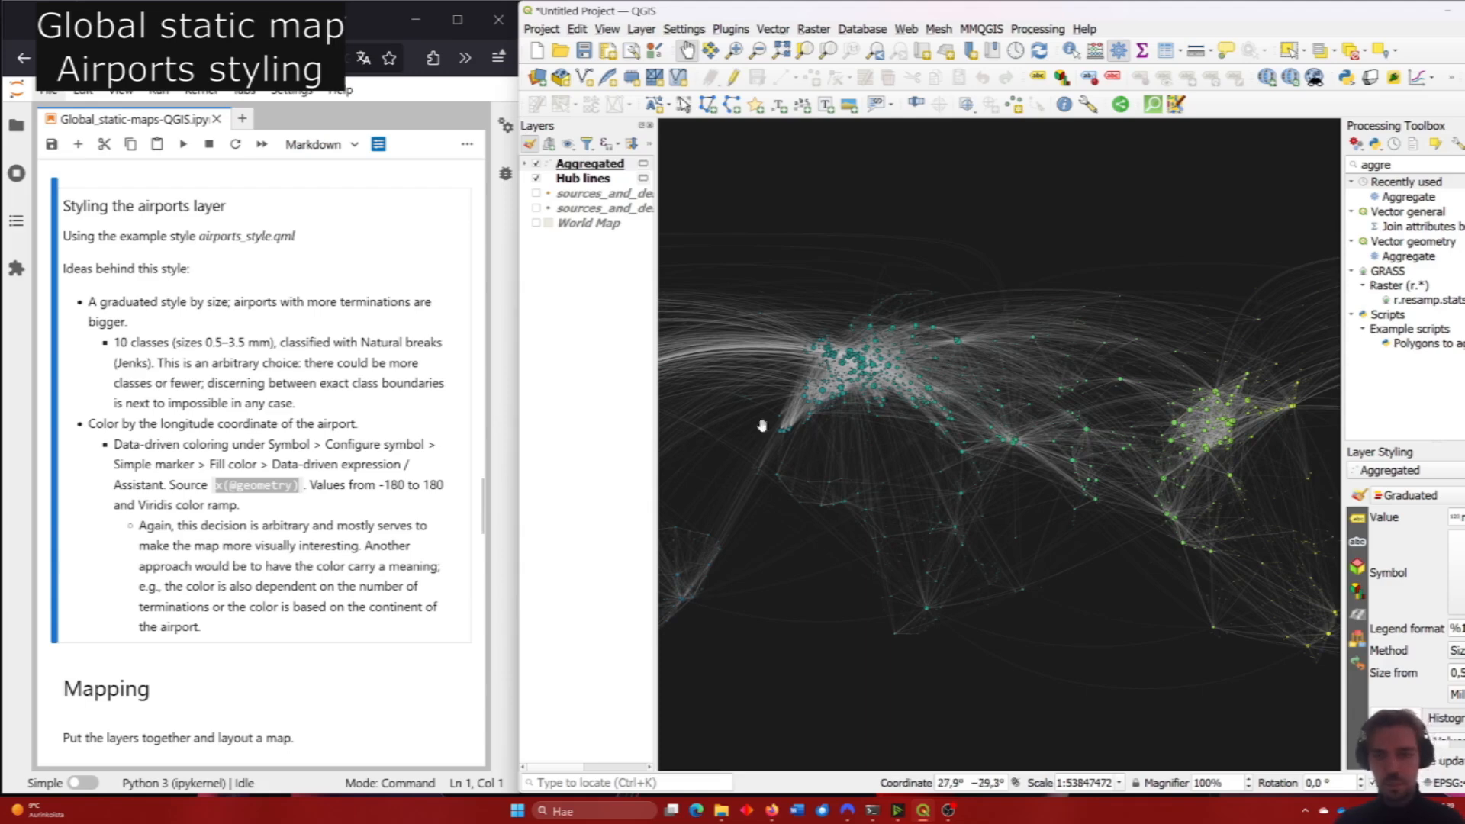
left_click_drag(937, 382, 975, 379)
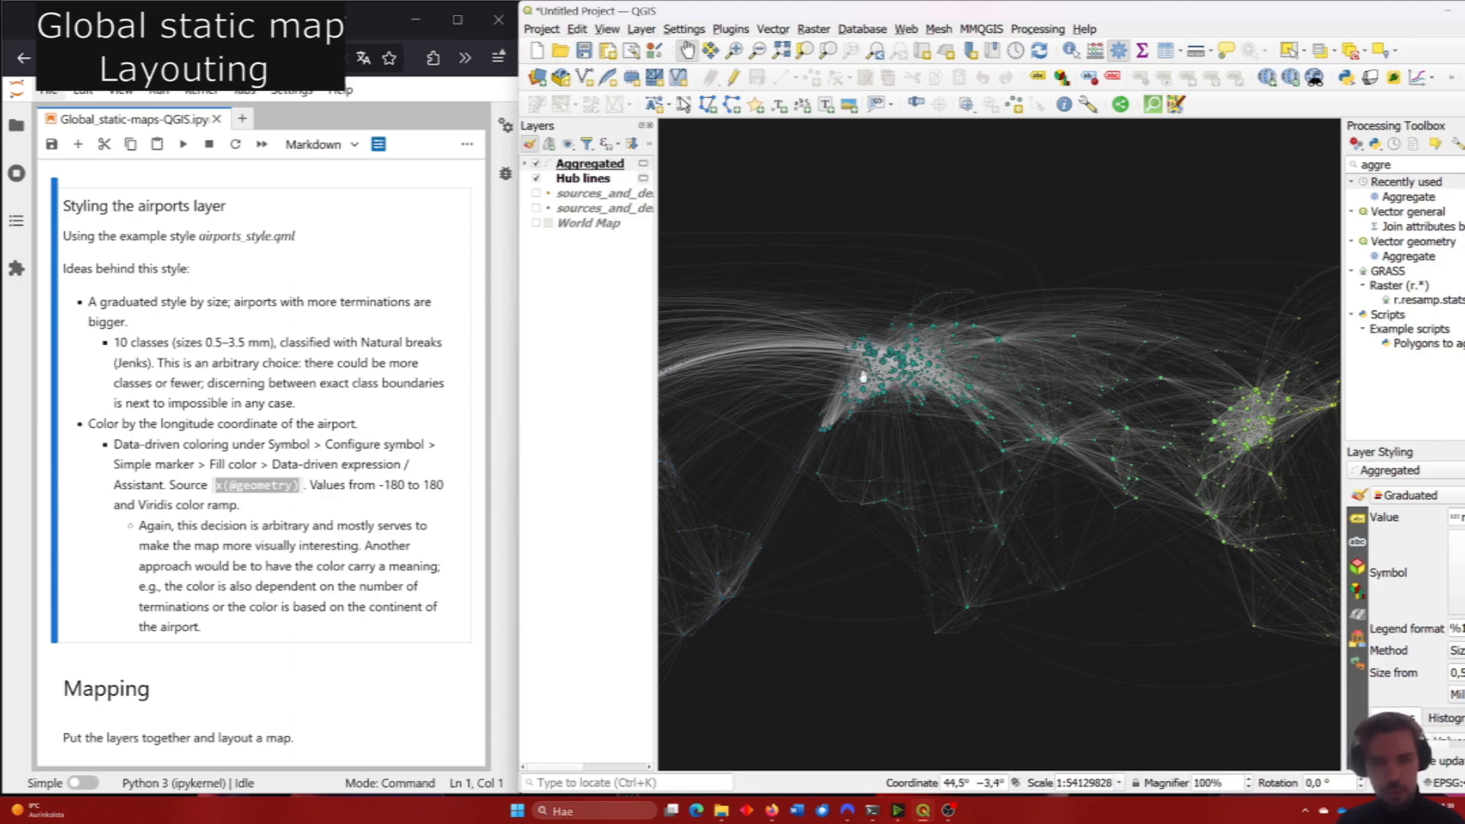
Review the notebook's Mapping section and its example map for the page, legend and title layout.
scroll(436, 405, "down", 4)
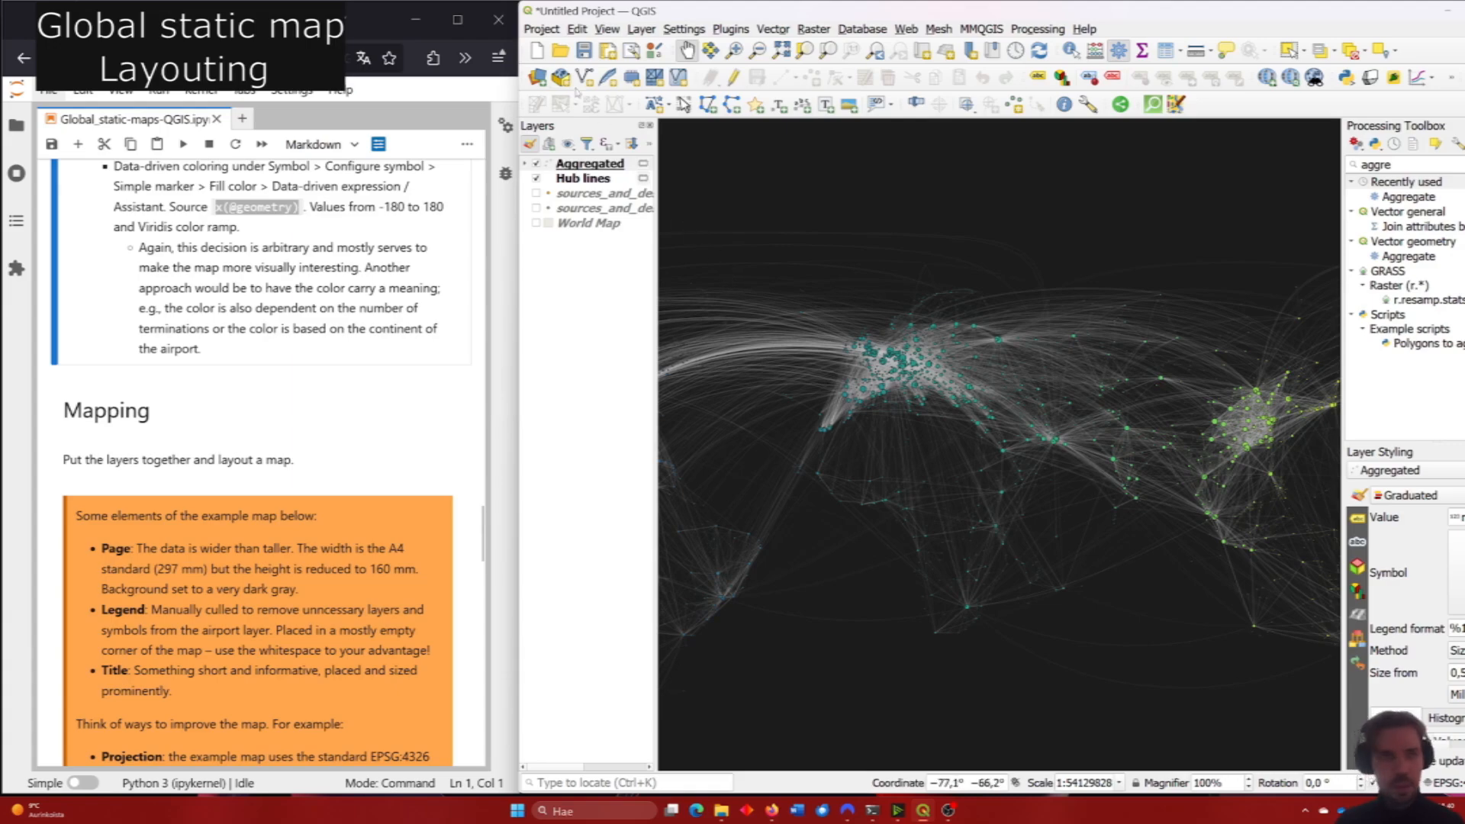
left_click(546, 30)
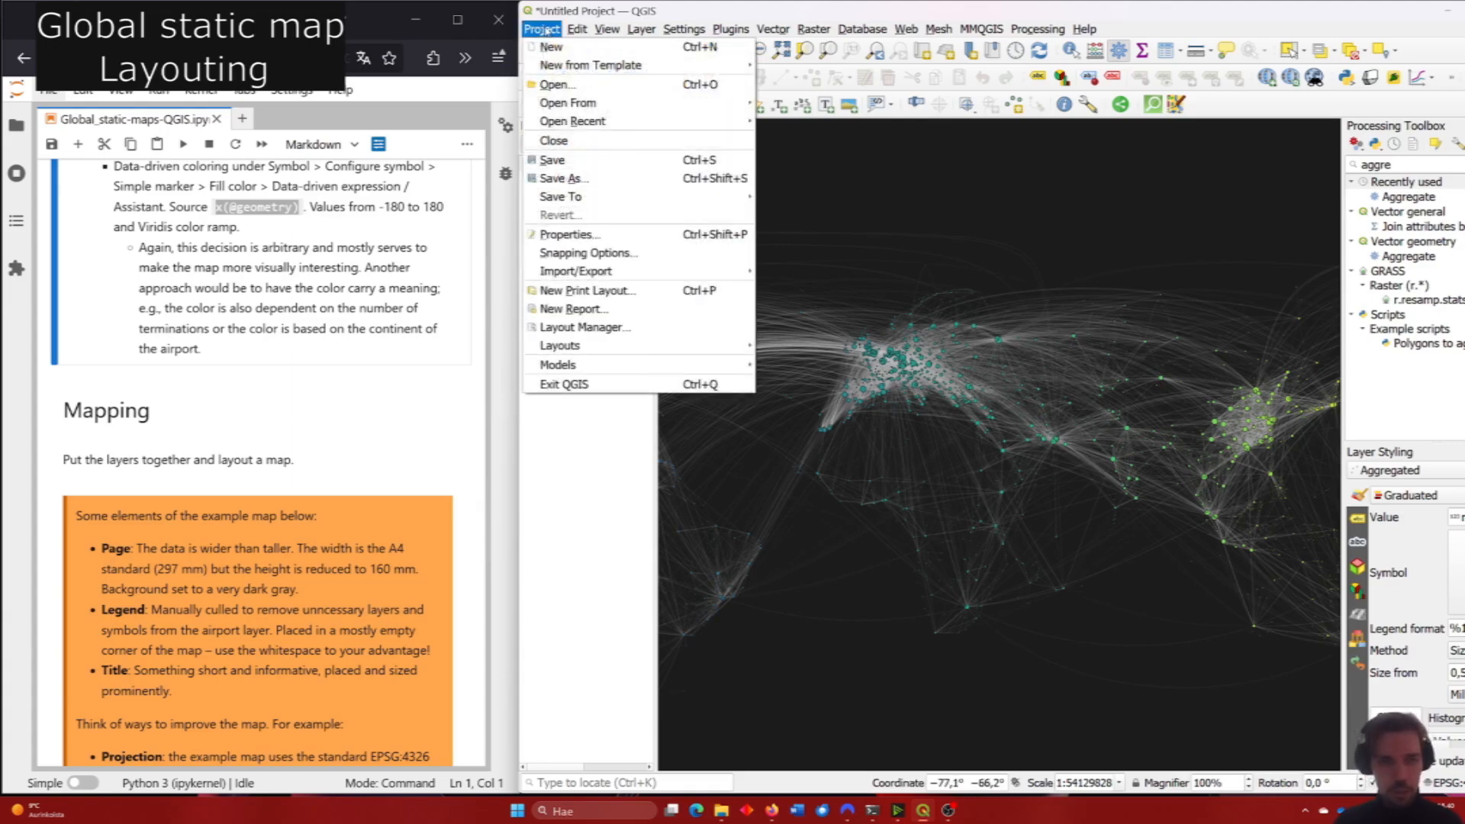
left_click(313, 390)
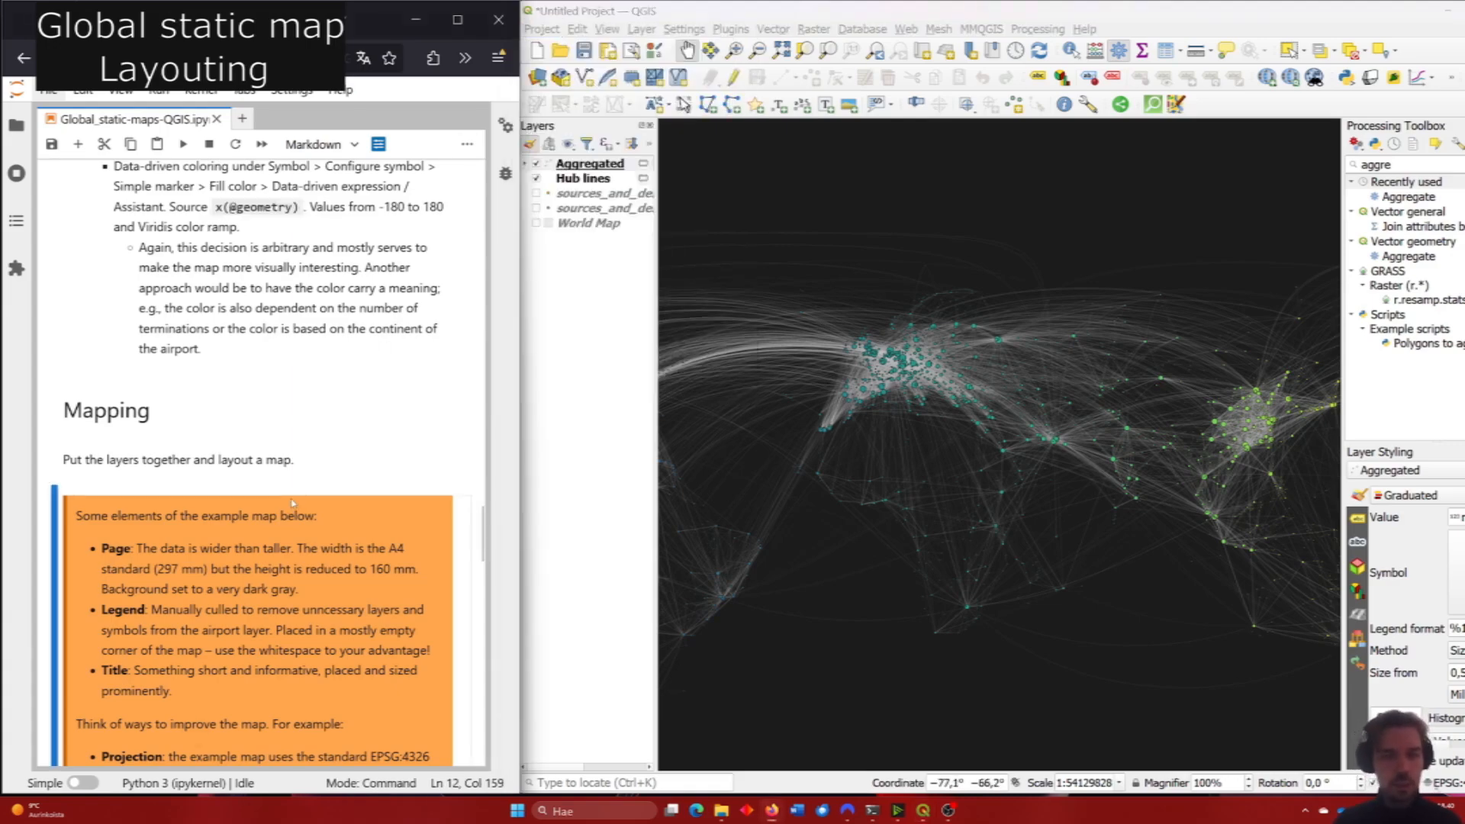
scroll(313, 391, "down", 10)
scroll(305, 396, "up", 1)
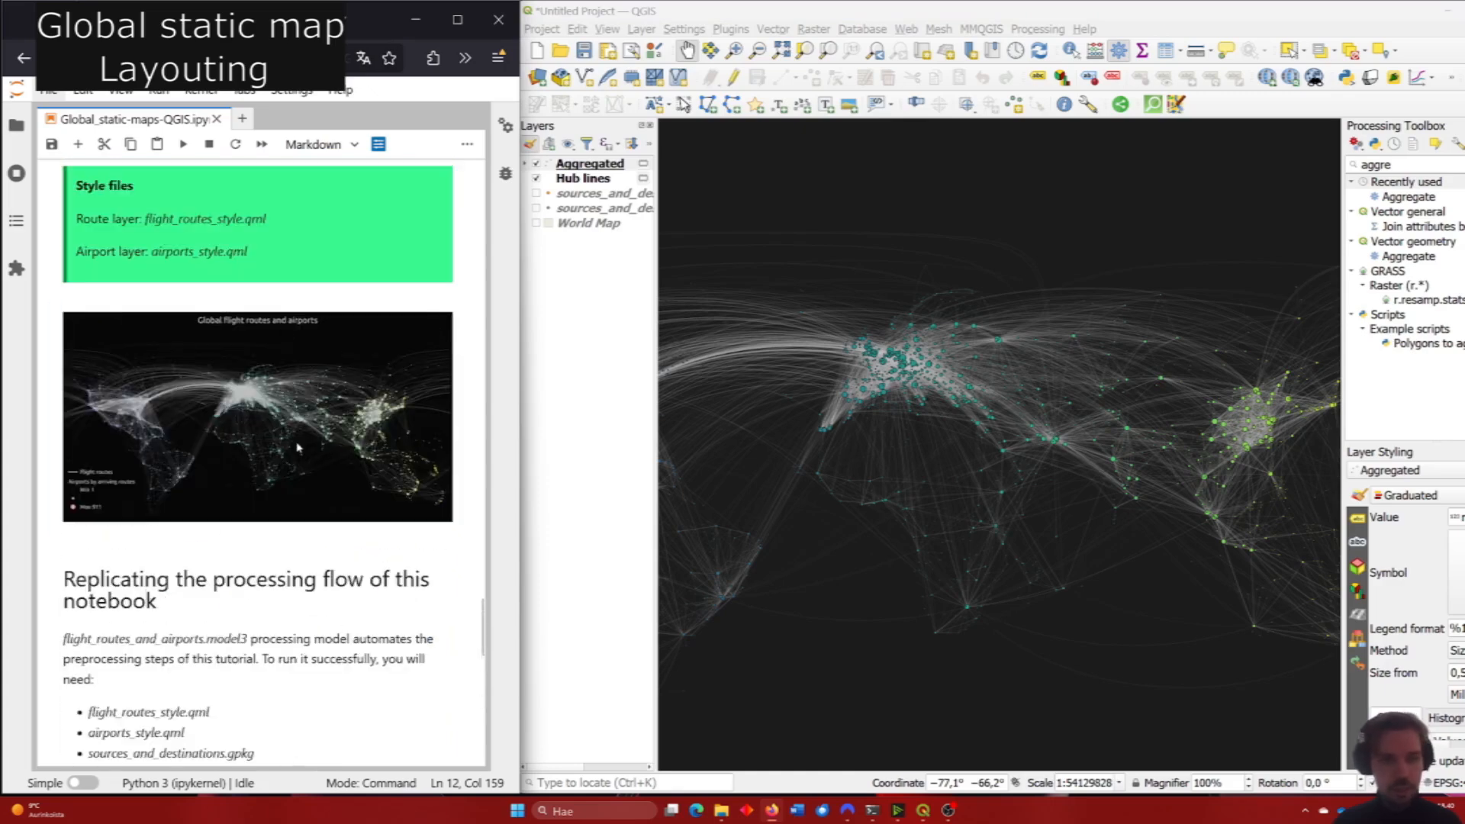
scroll(301, 446, "up", 5)
scroll(300, 447, "down", 5)
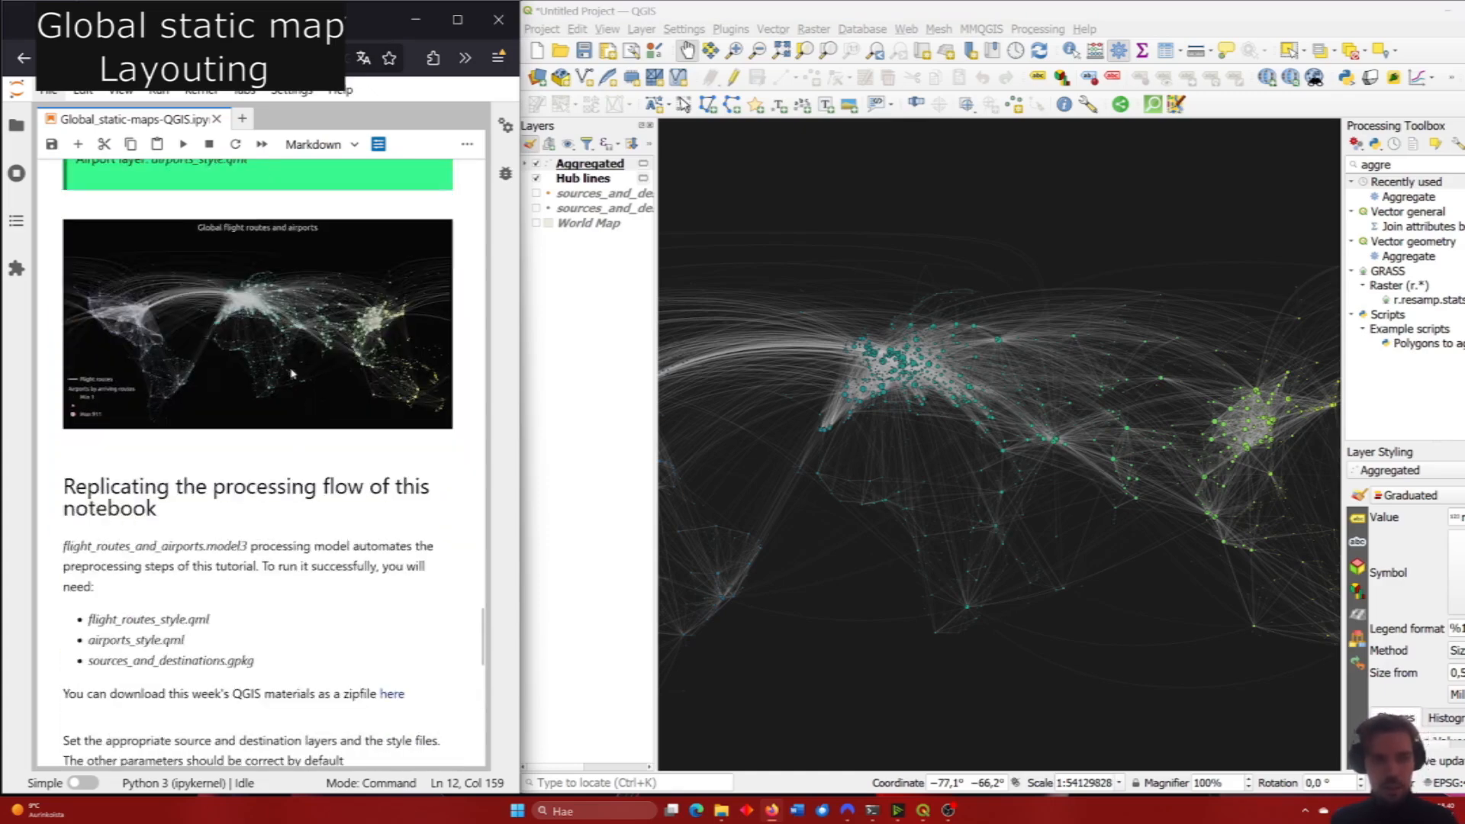
Create a new print layout without a custom title and place its window beside the notebook.
left_click(542, 29)
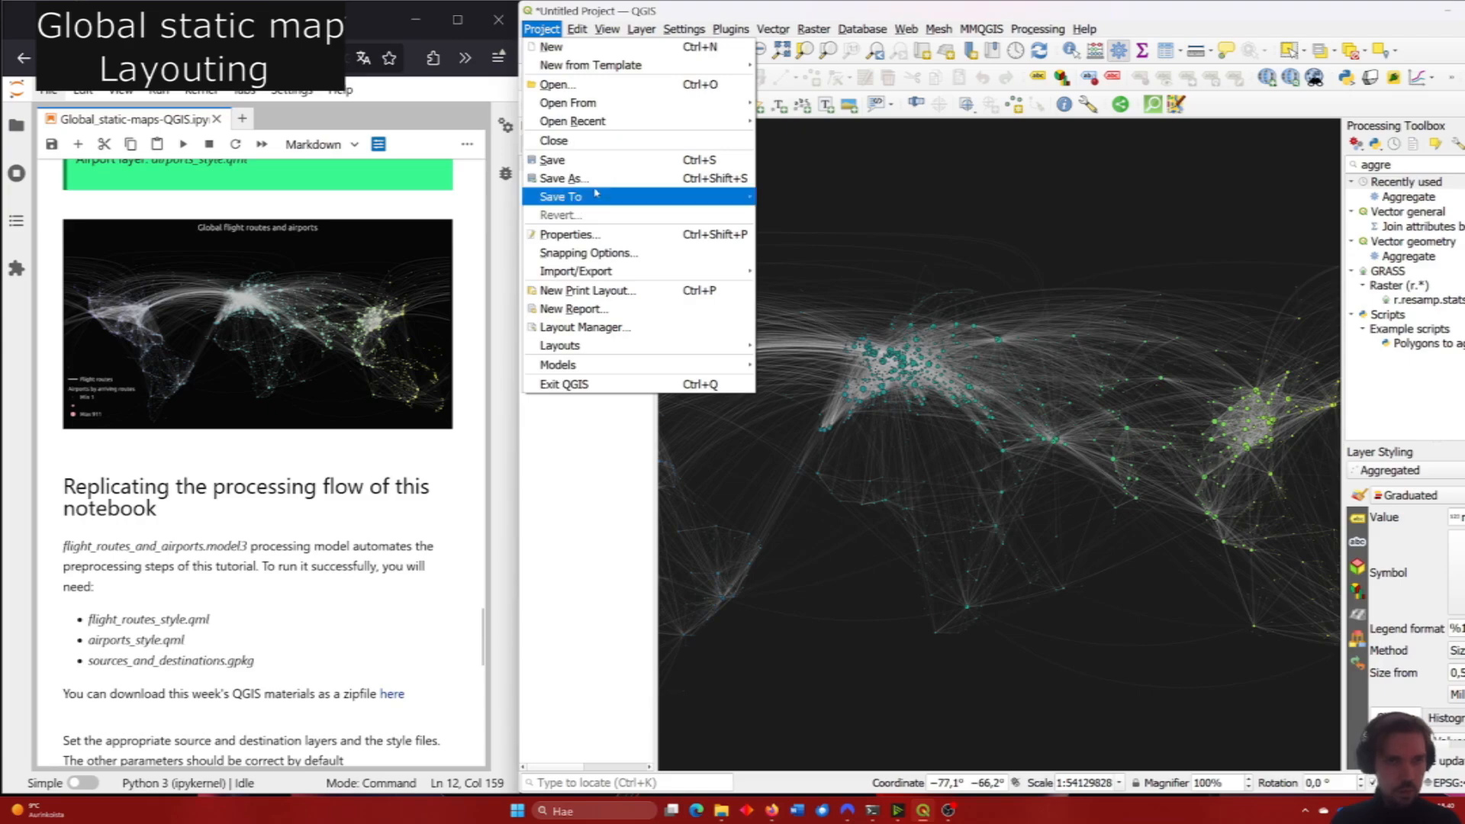
left_click(614, 297)
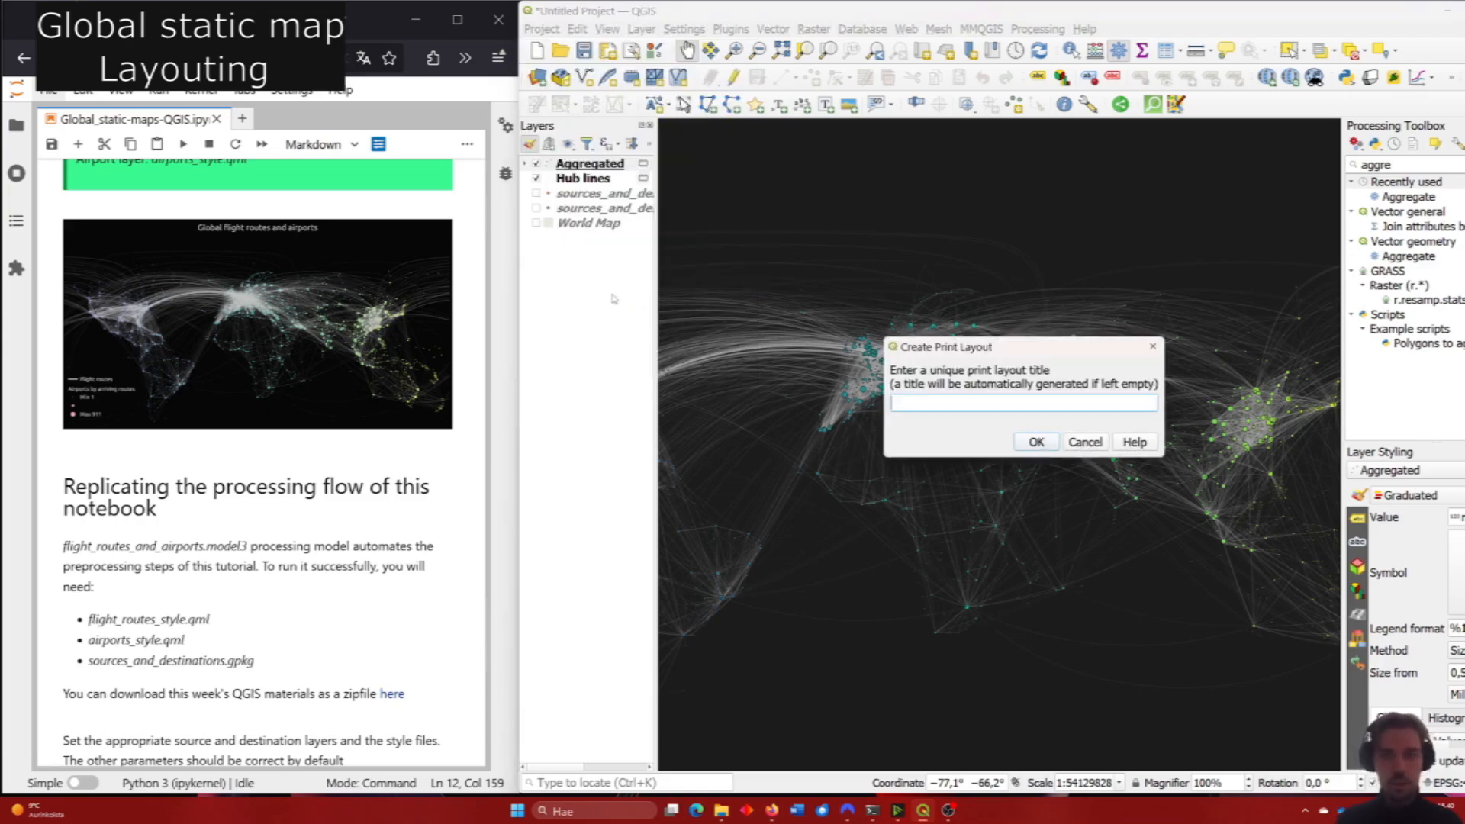
left_click(1029, 443)
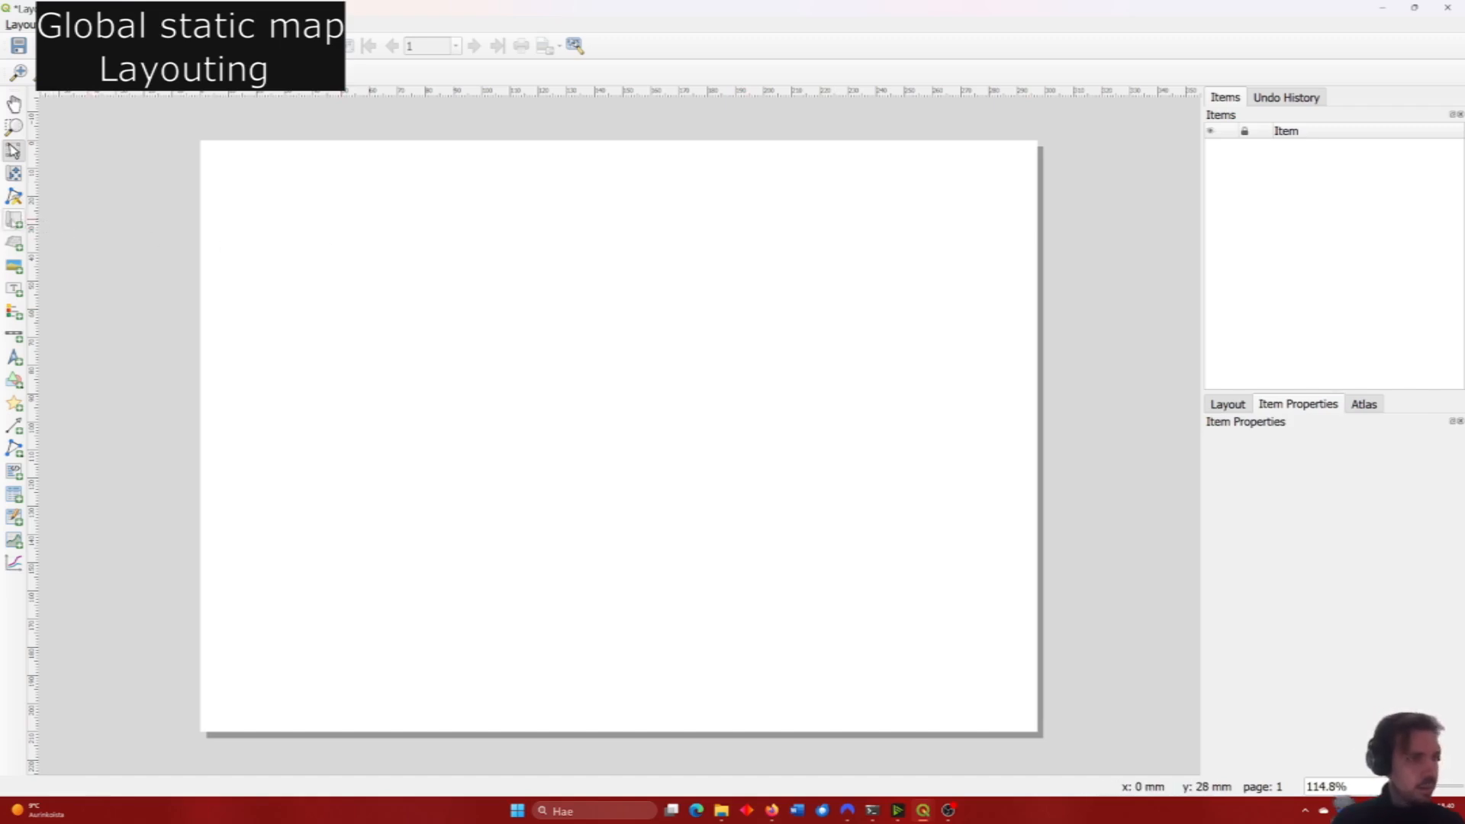
right_click(490, 261)
left_click(684, 170)
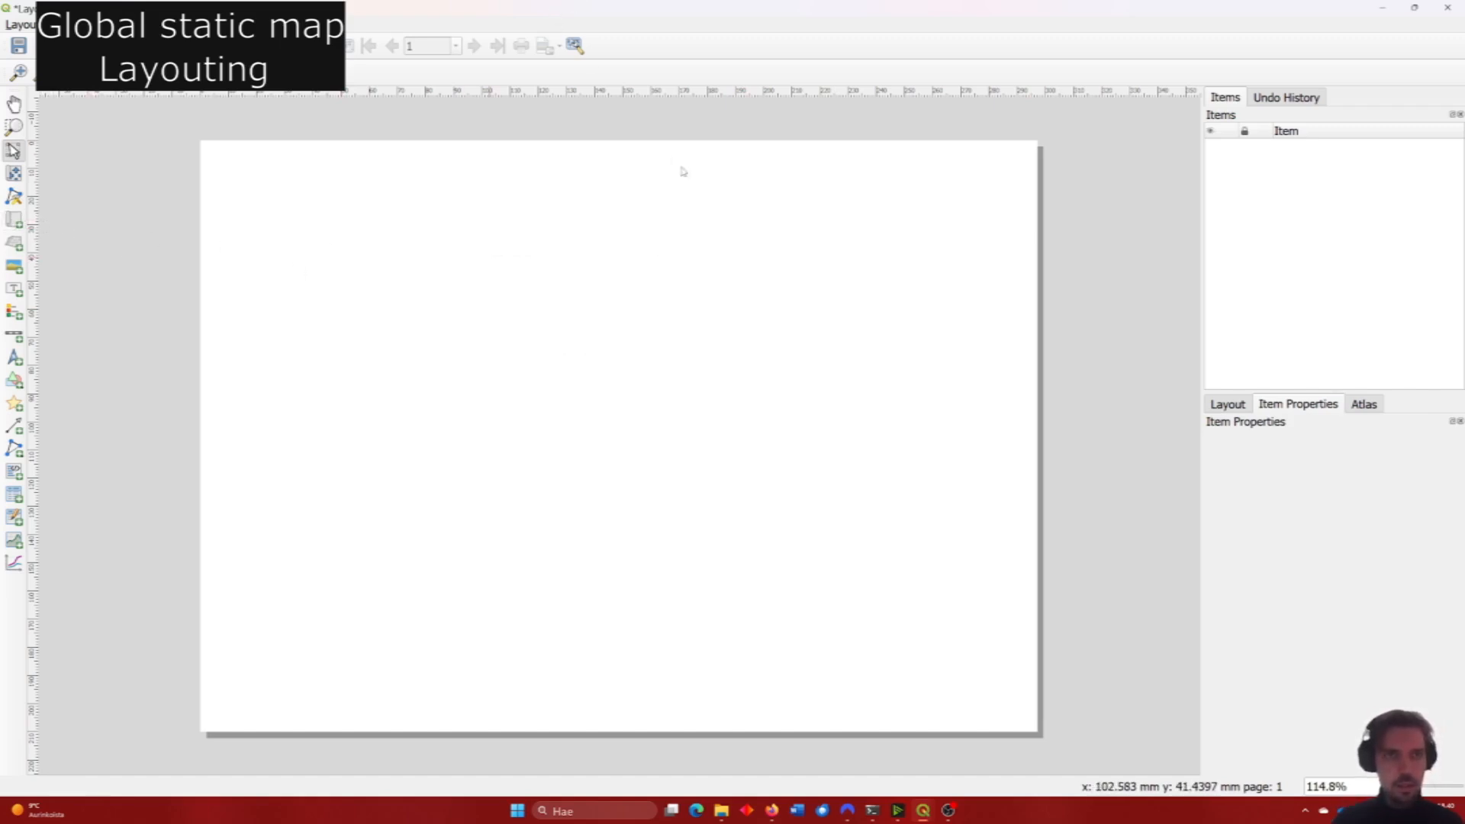
left_click_drag(597, 12, 1445, 222)
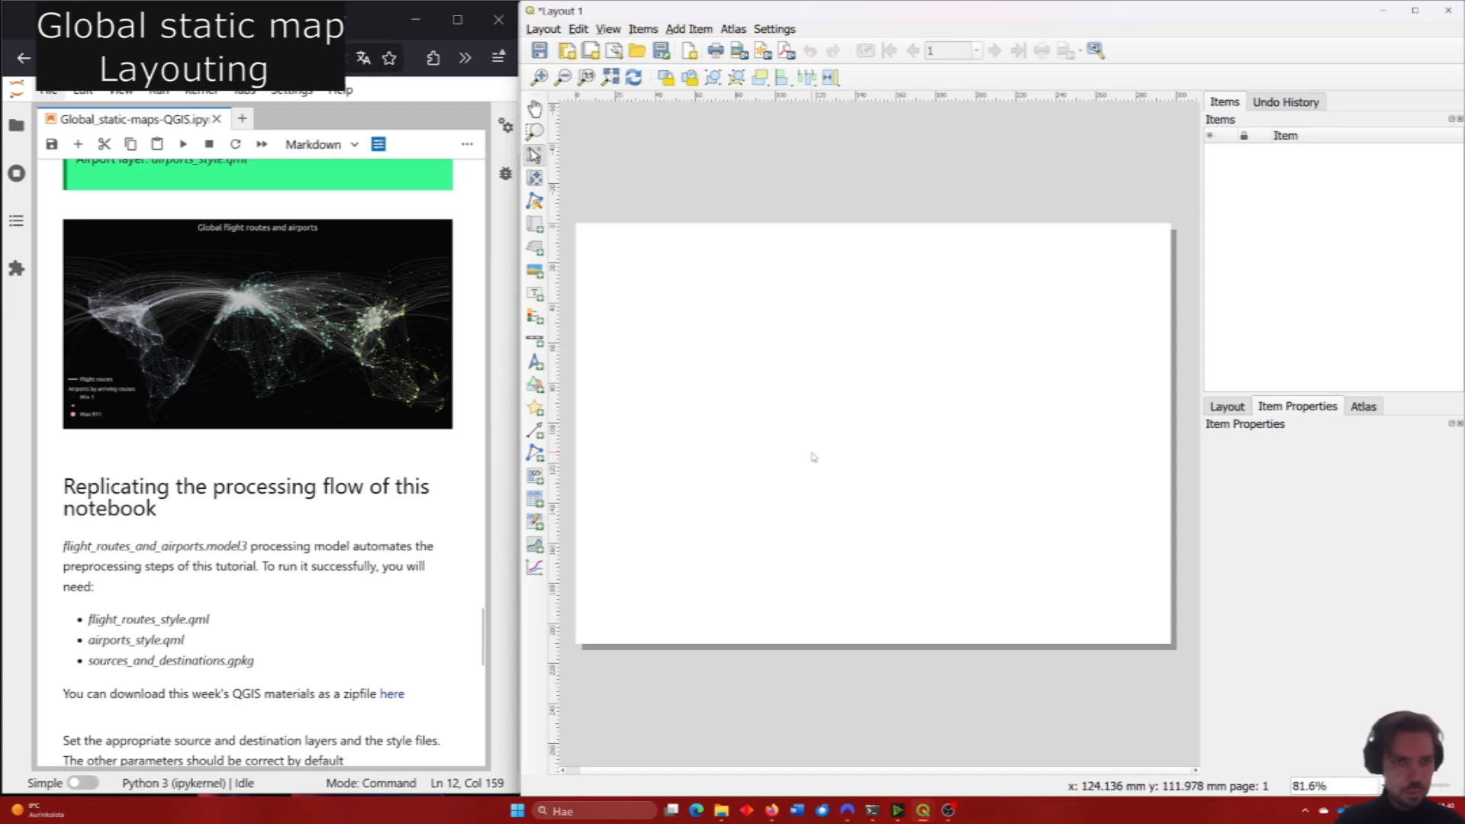
Consult the notebook's page guidelines and set the layout page's height to 160 mm, keeping the A4 width.
right_click(778, 377)
left_click(387, 526)
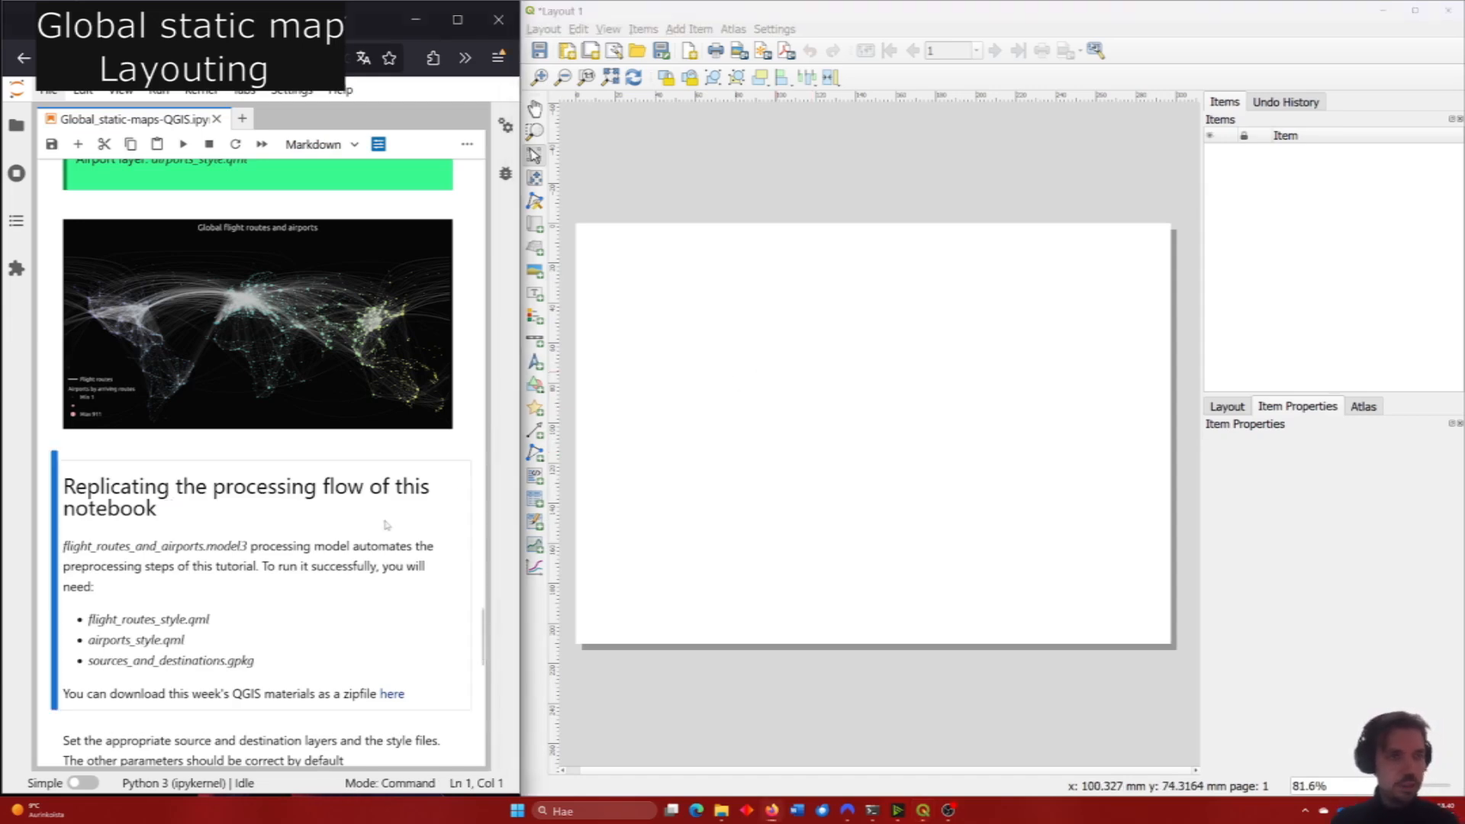
scroll(387, 526, "up", 10)
scroll(387, 525, "down", 1)
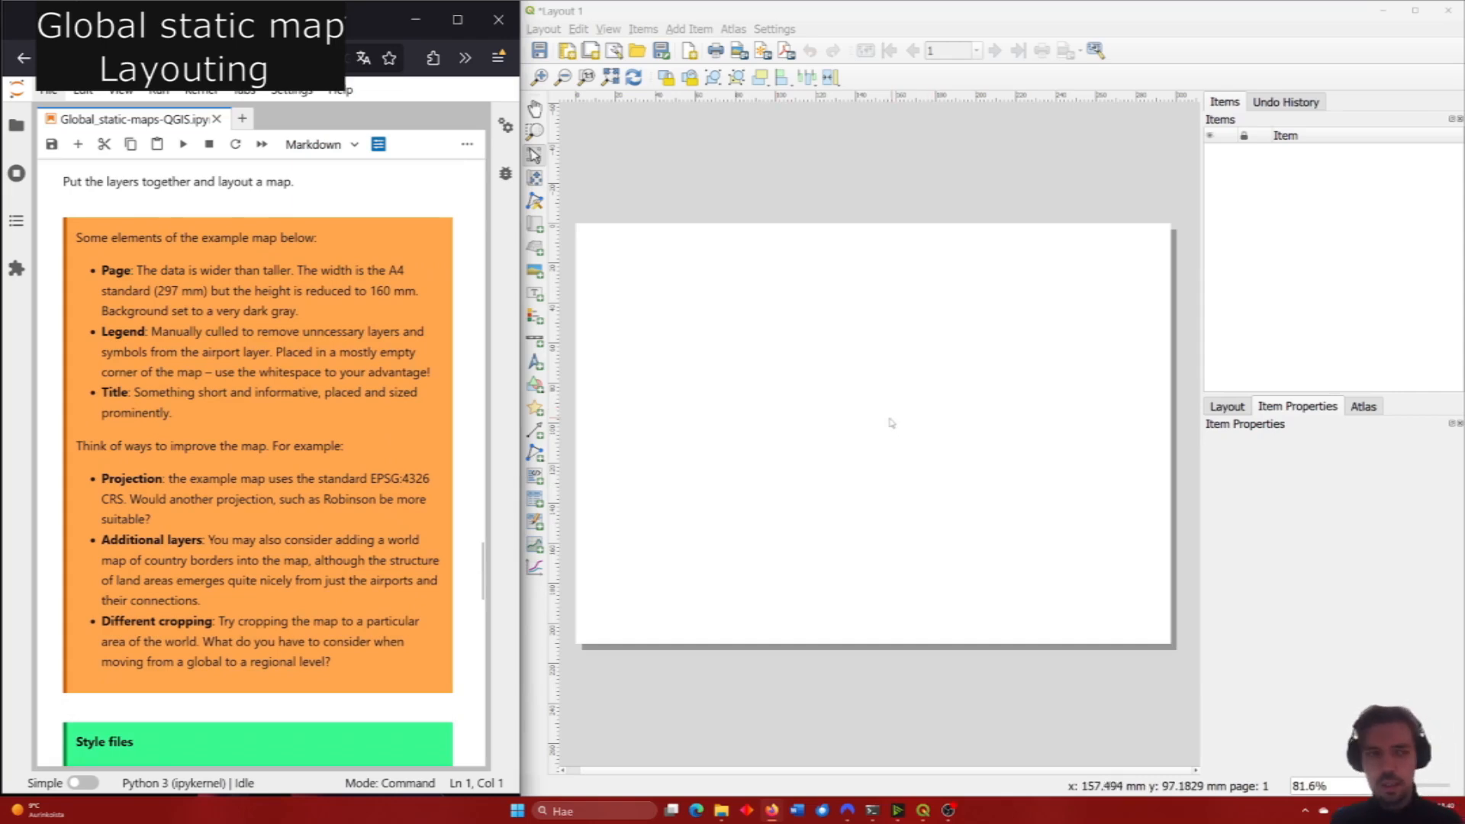
right_click(834, 390)
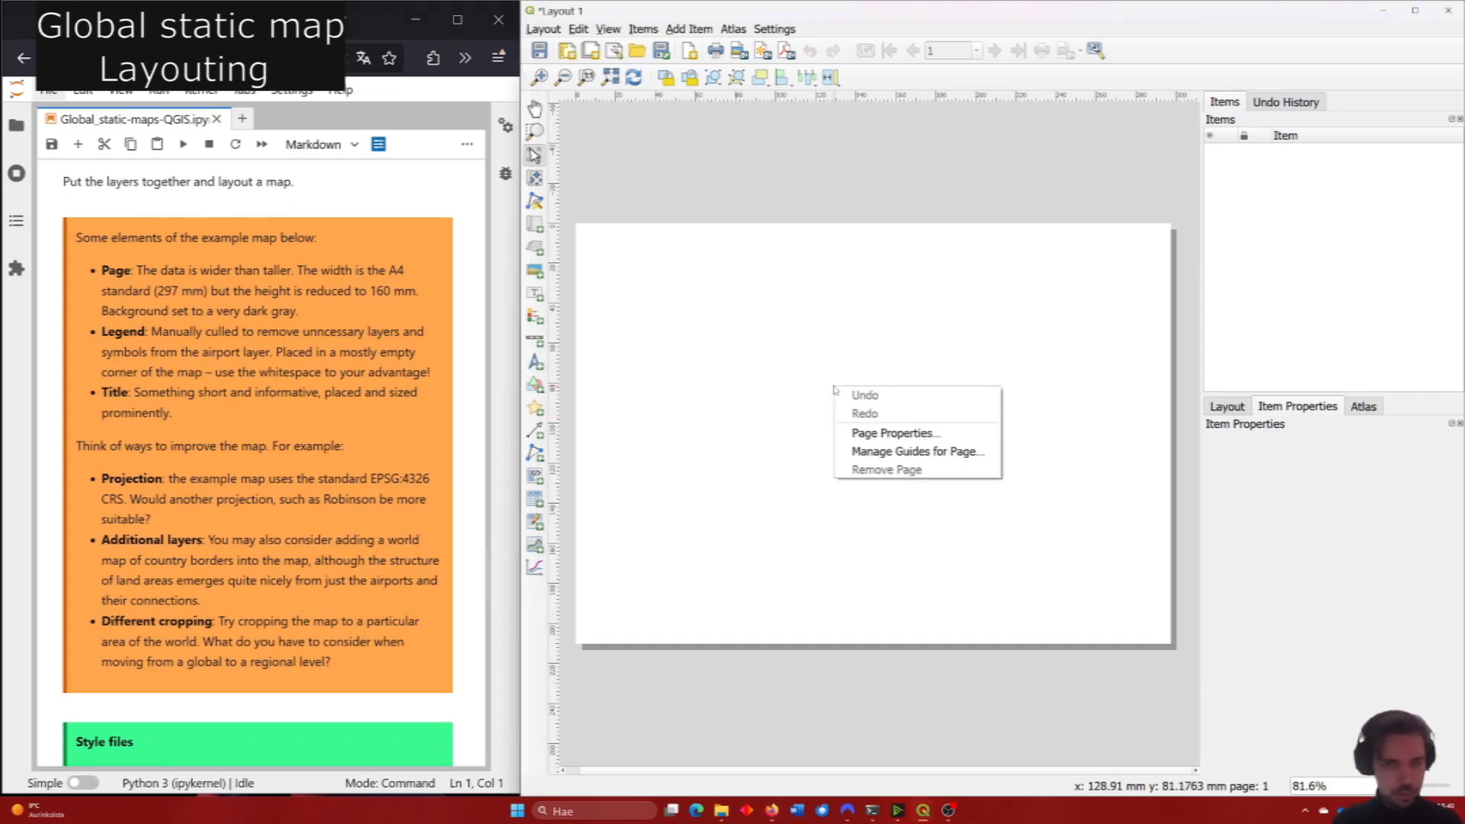
left_click(929, 435)
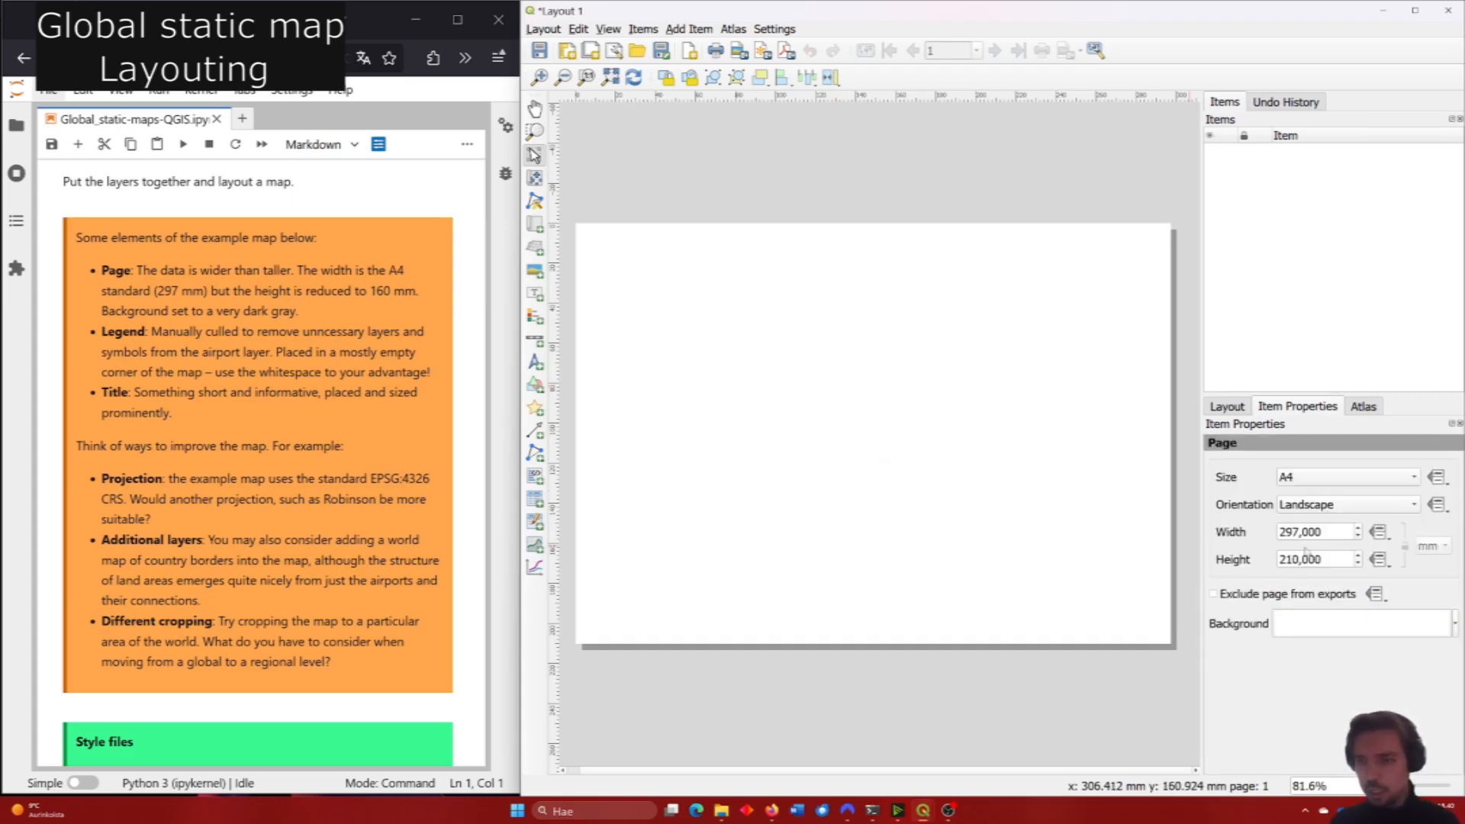
triple_click(1339, 562)
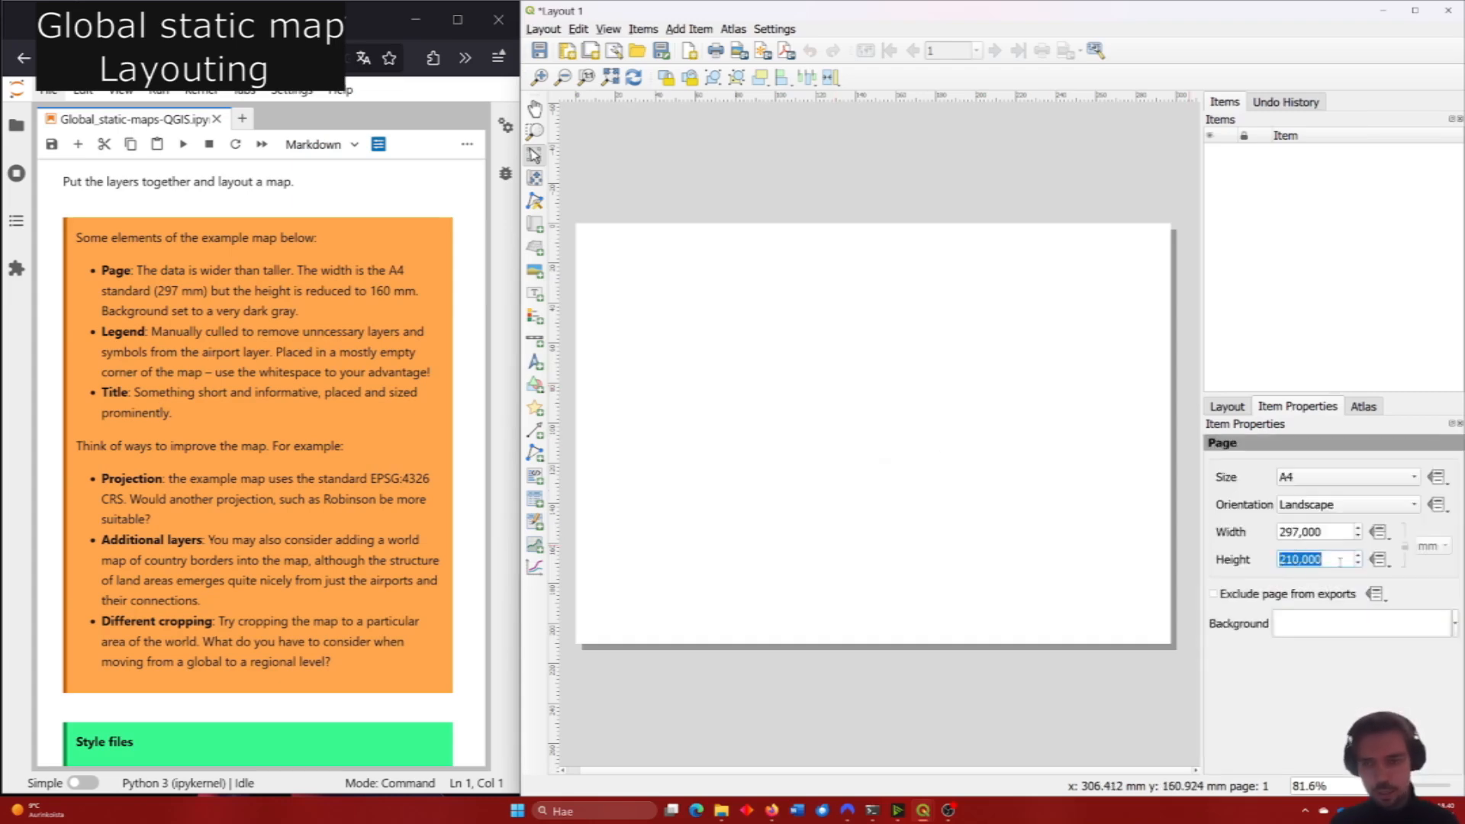
type("190")
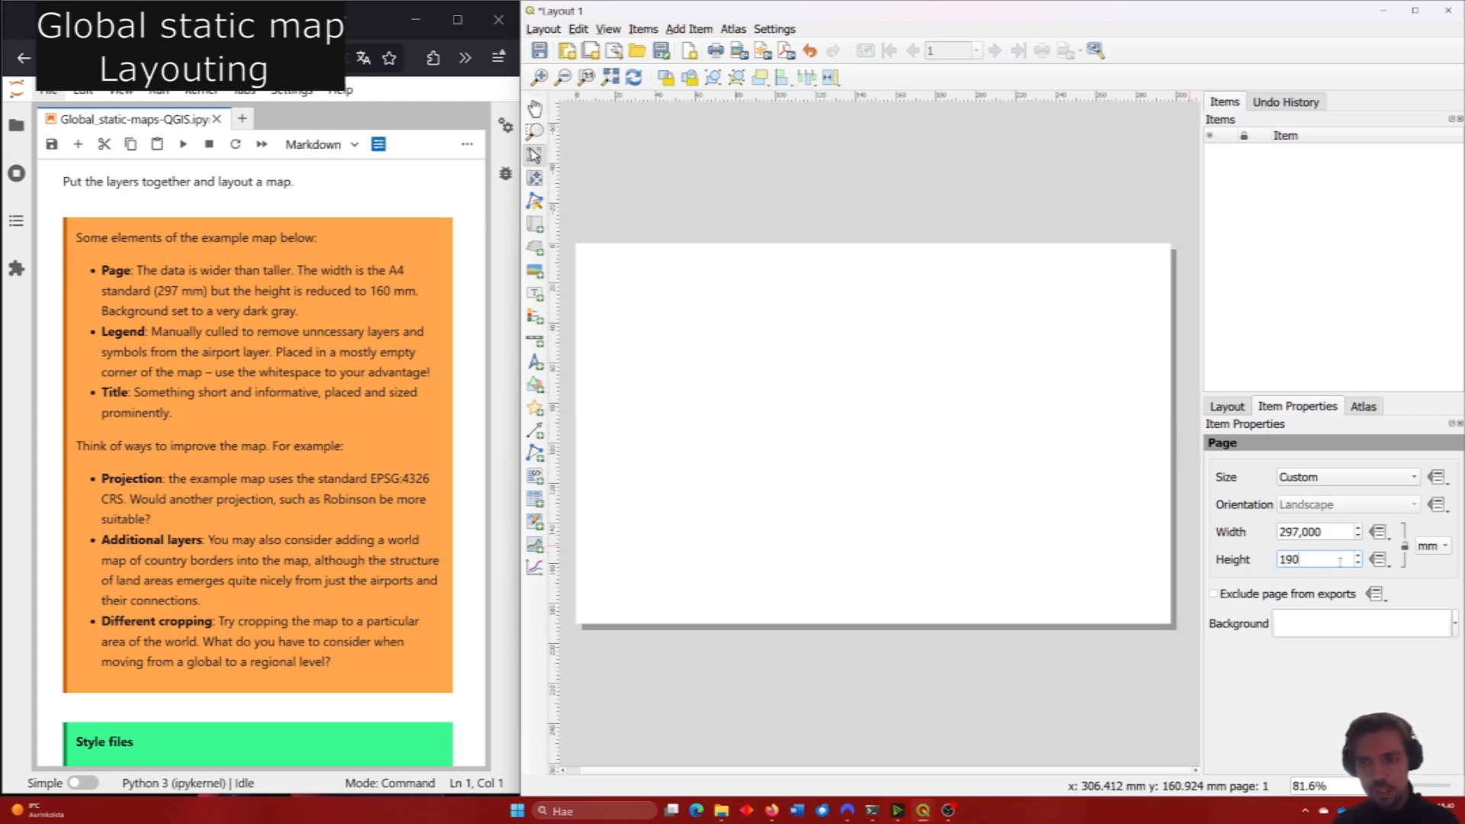
key("BackSpace")
key("BackSpace")
type("60")
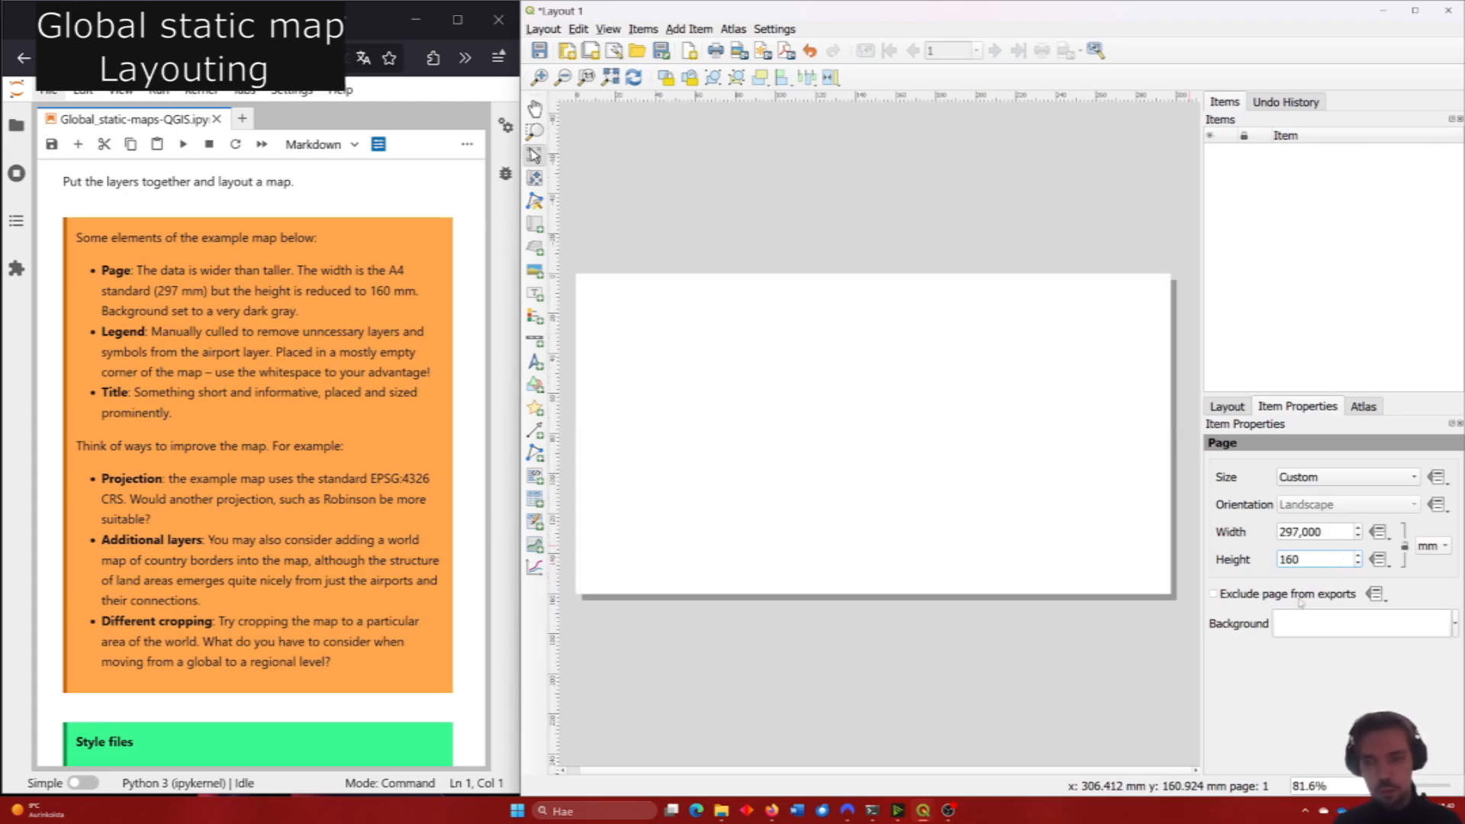
left_click(948, 673)
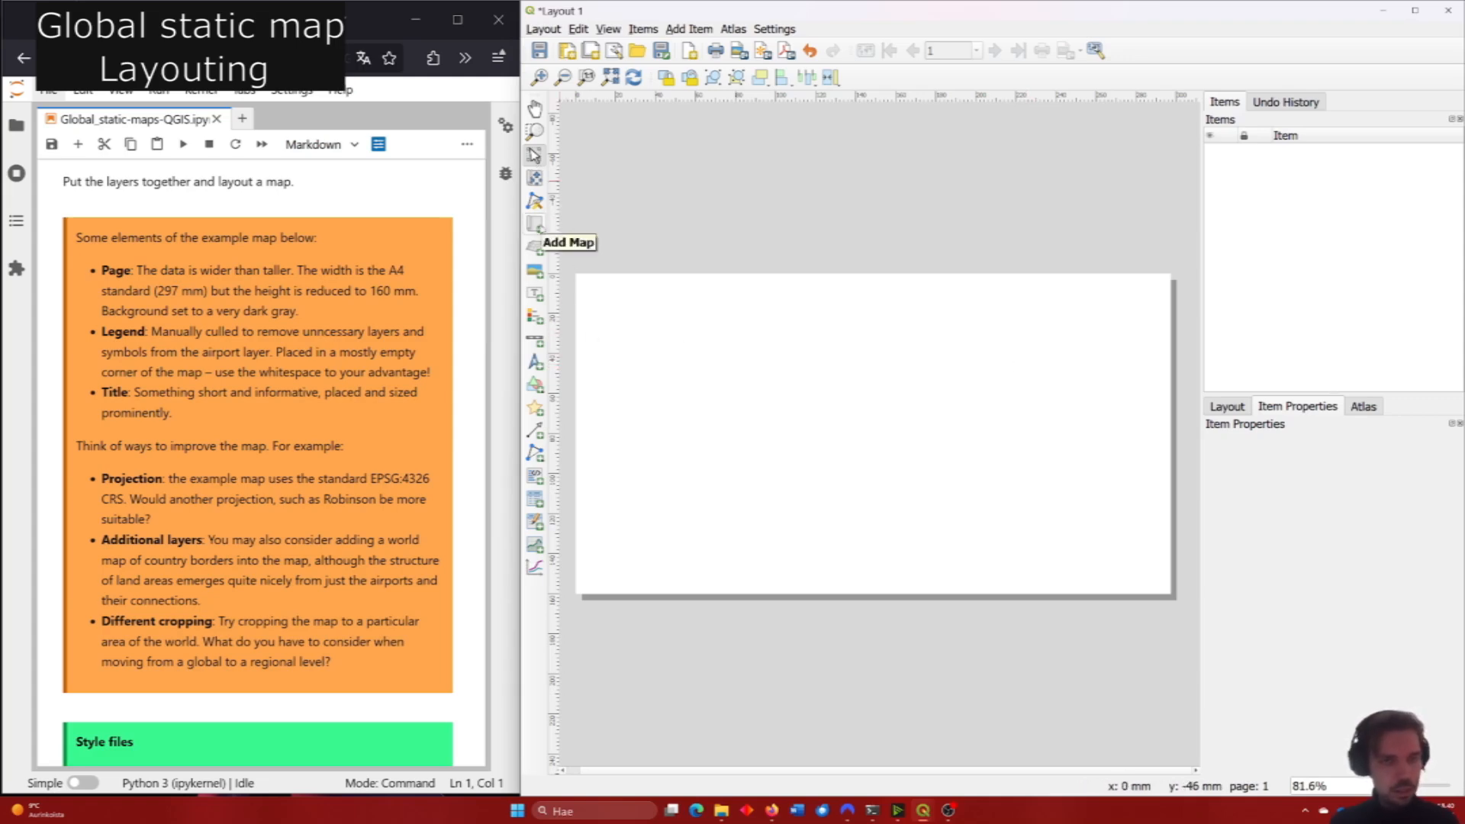
Add a map covering the whole page and reposition its content to fit the global flight network.
left_click(534, 223)
left_click_drag(576, 273, 1170, 593)
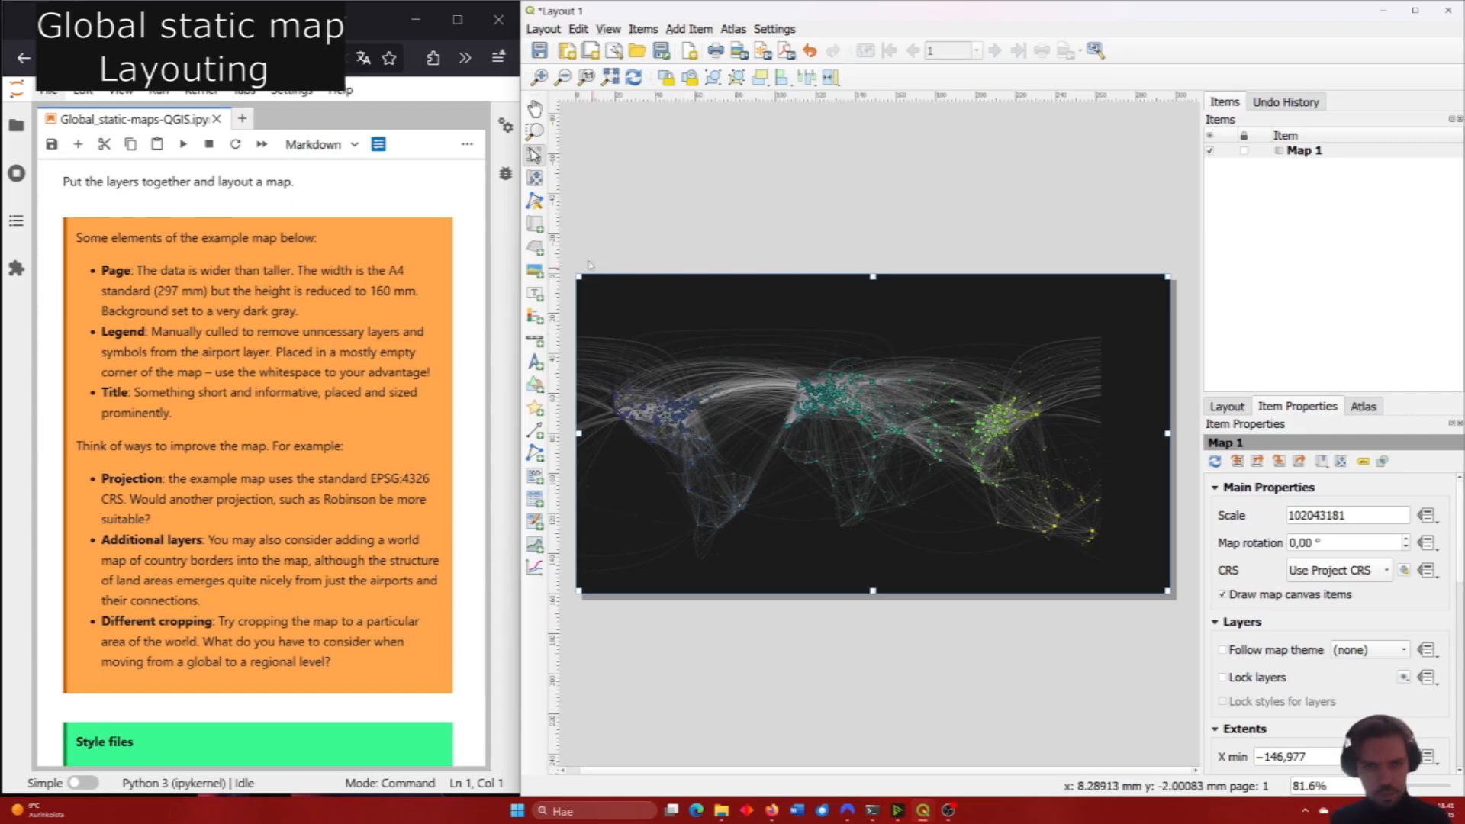
left_click(535, 177)
left_click_drag(753, 392, 819, 413)
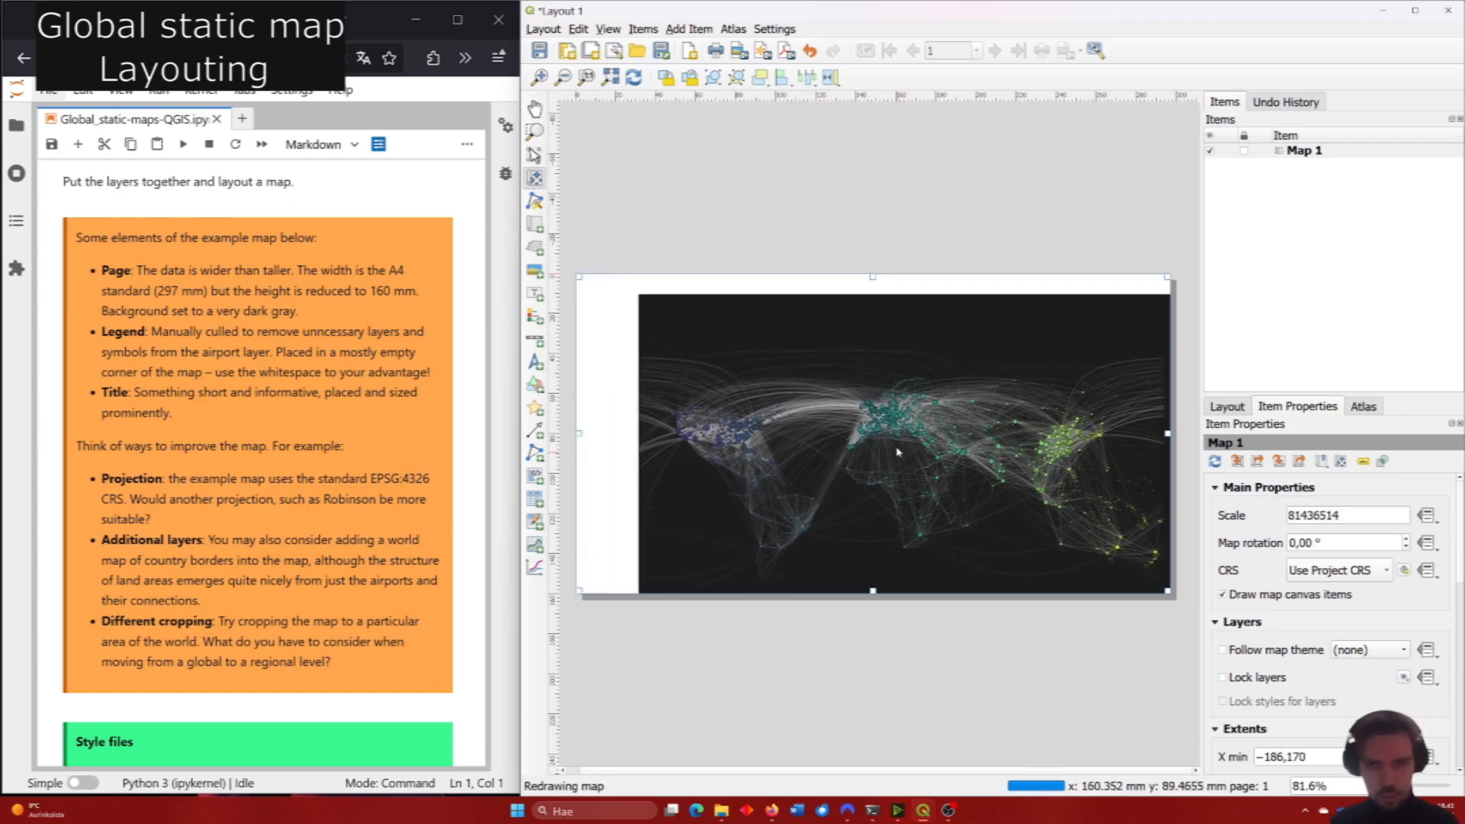
left_click_drag(895, 450, 952, 439)
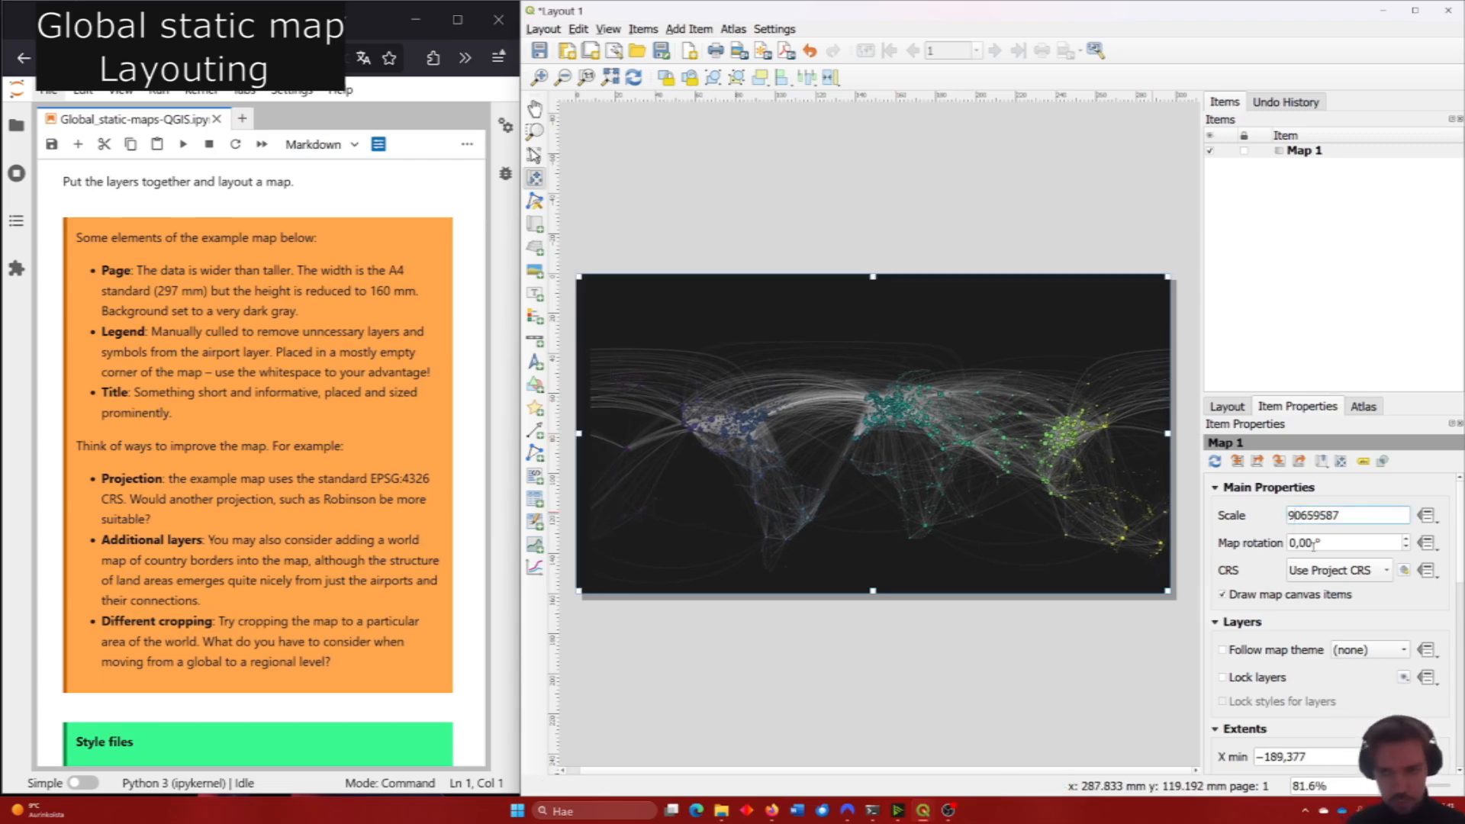
Set the layout map's scale to 80659587.
key("BackSpace")
type("8")
key("Return")
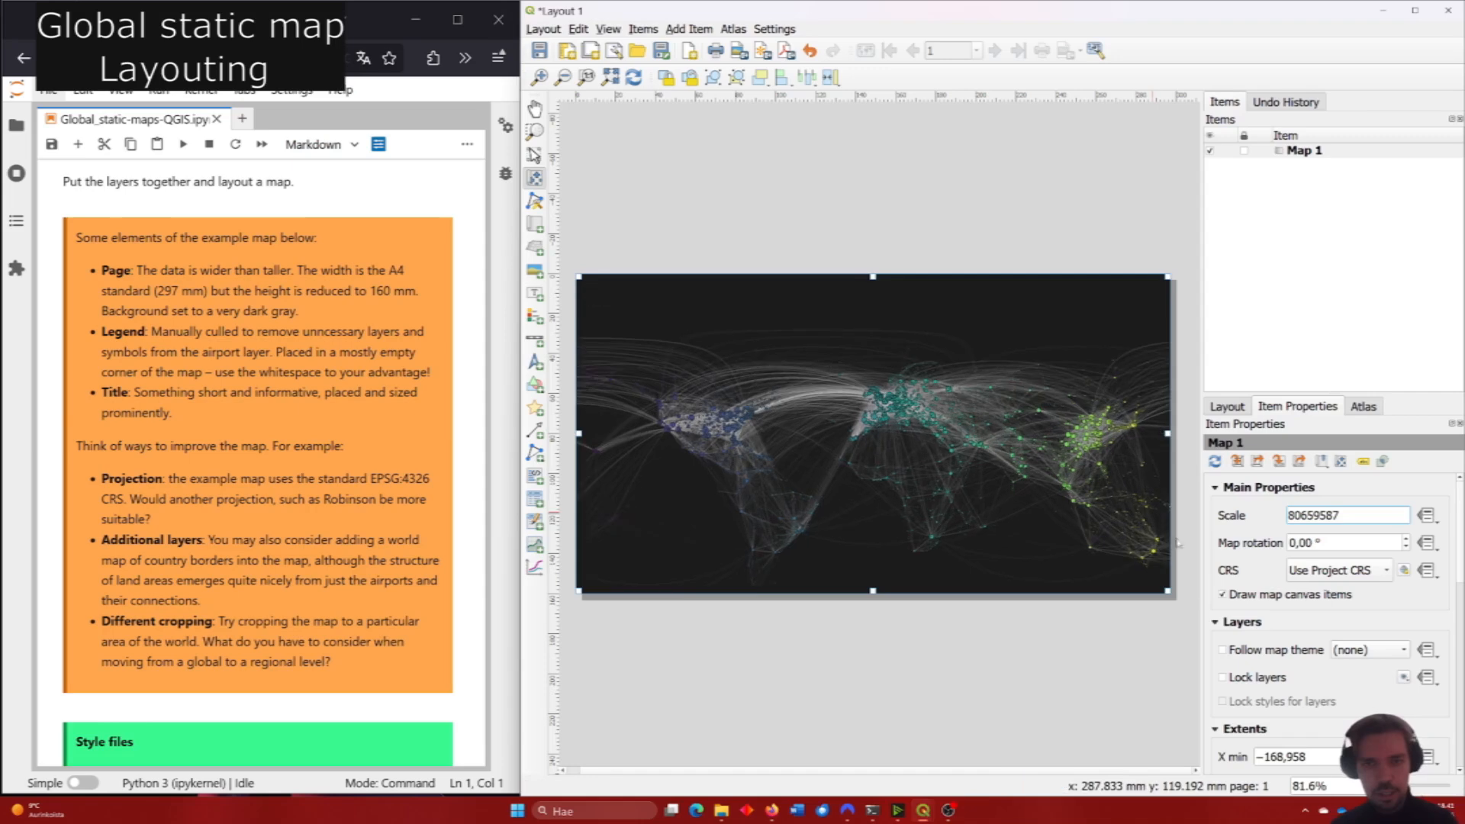
Refine the zoom of the map content, entering a scale of 80376338 and zooming out slightly to 83236028.
scroll(851, 466, "down", 2)
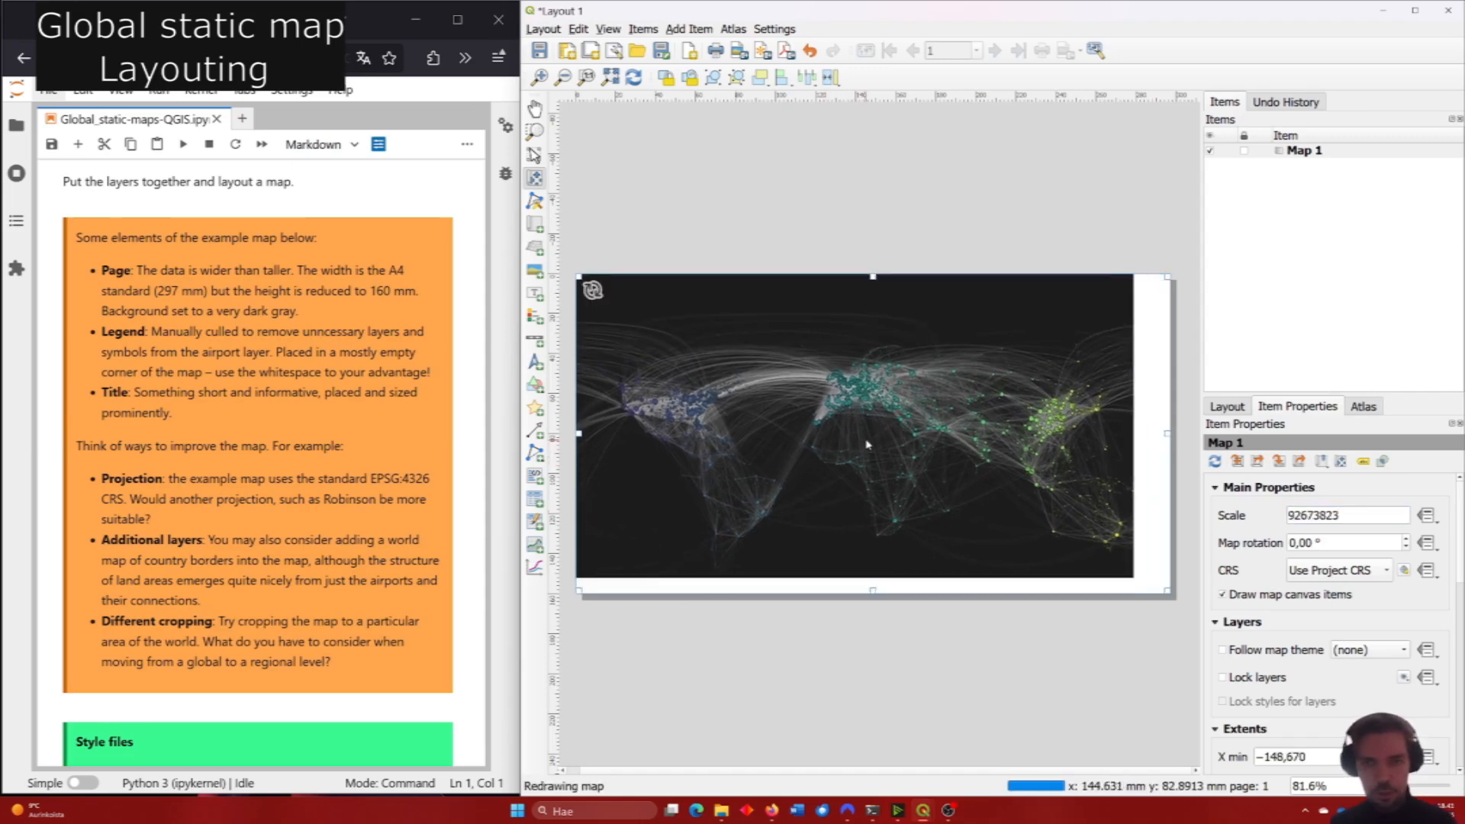
scroll(862, 447, "up", 1)
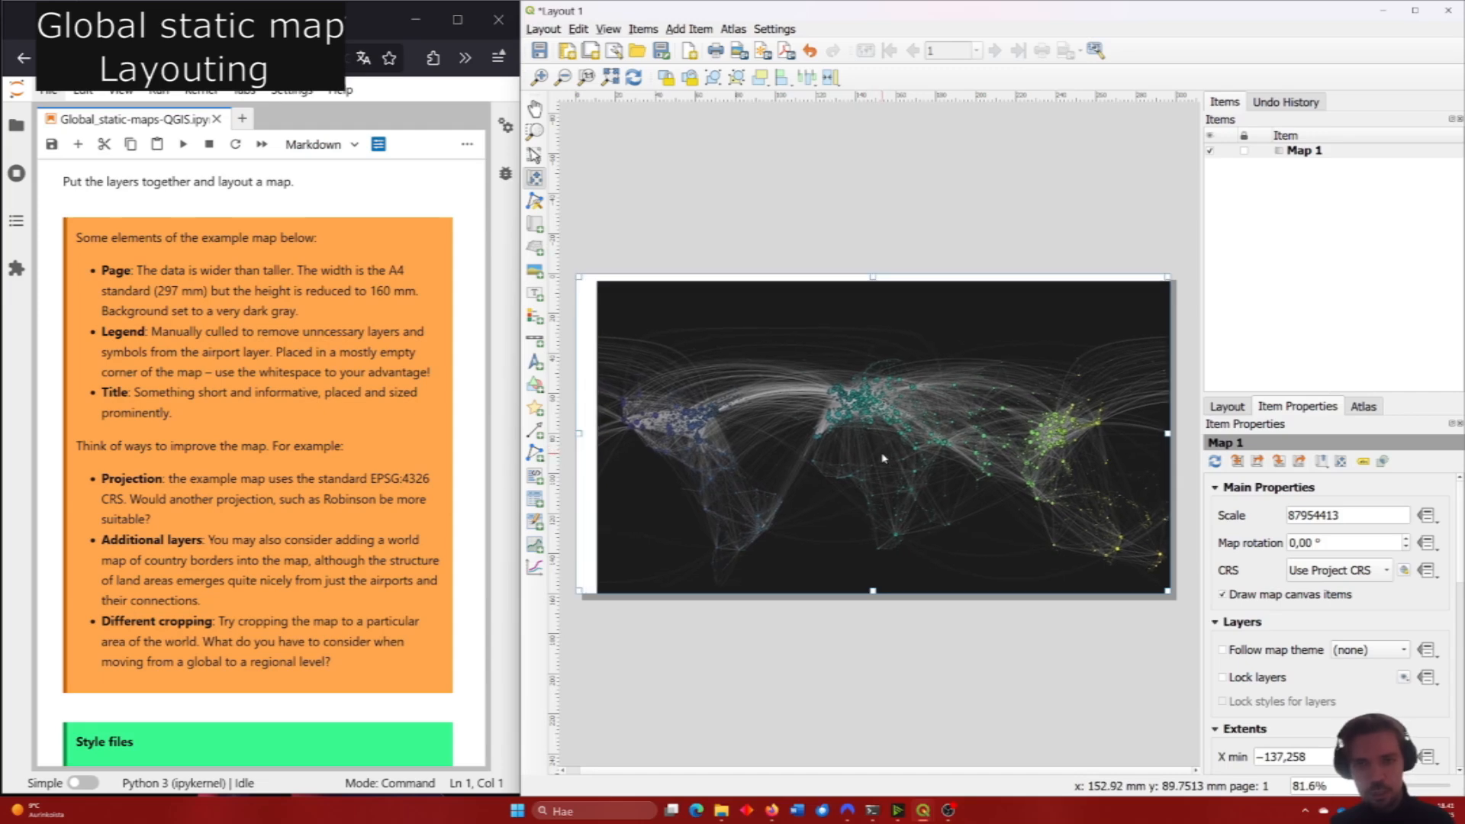
scroll(882, 458, "up", 1)
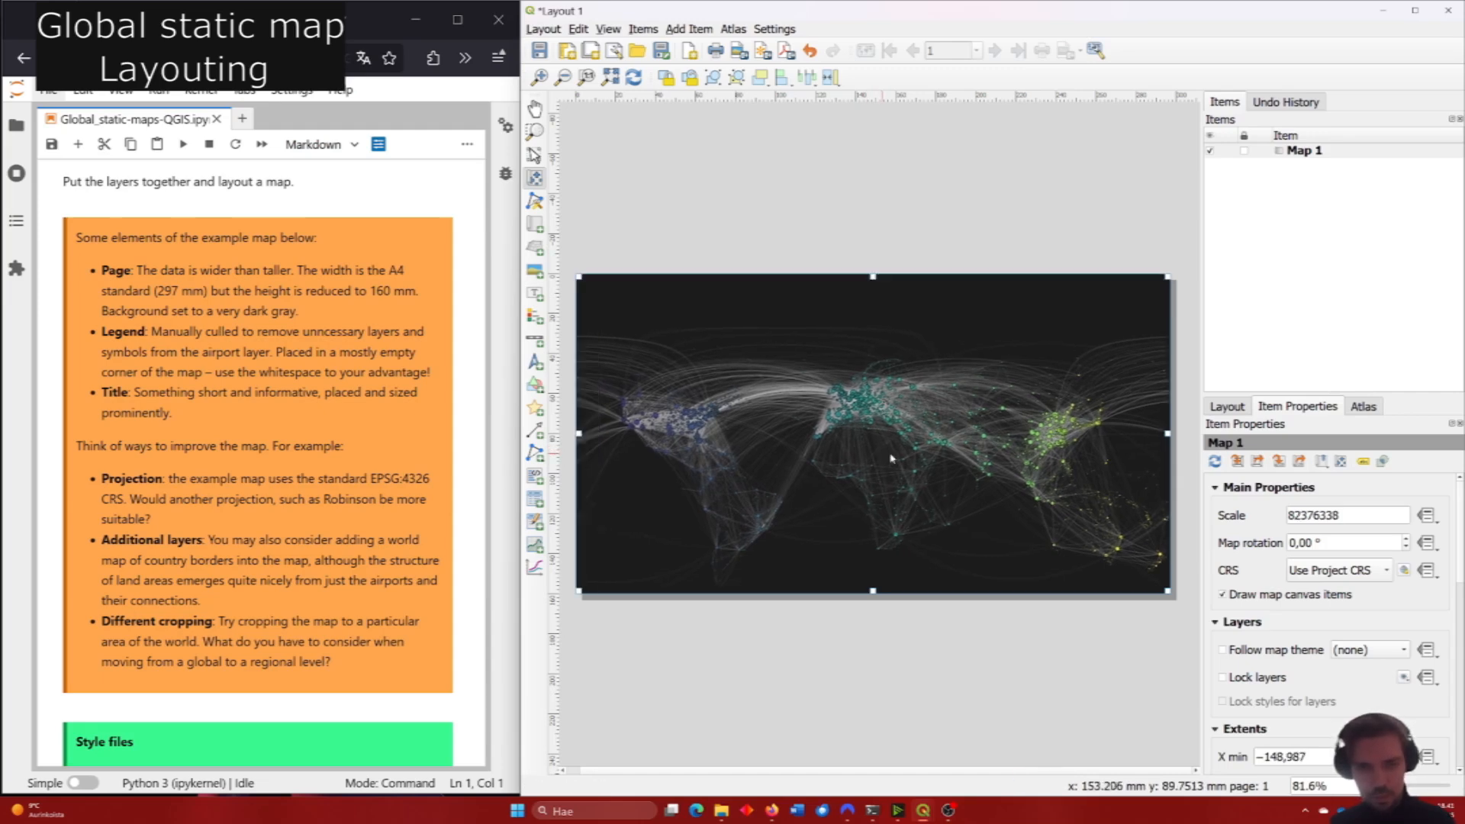
key("BackSpace")
type("0")
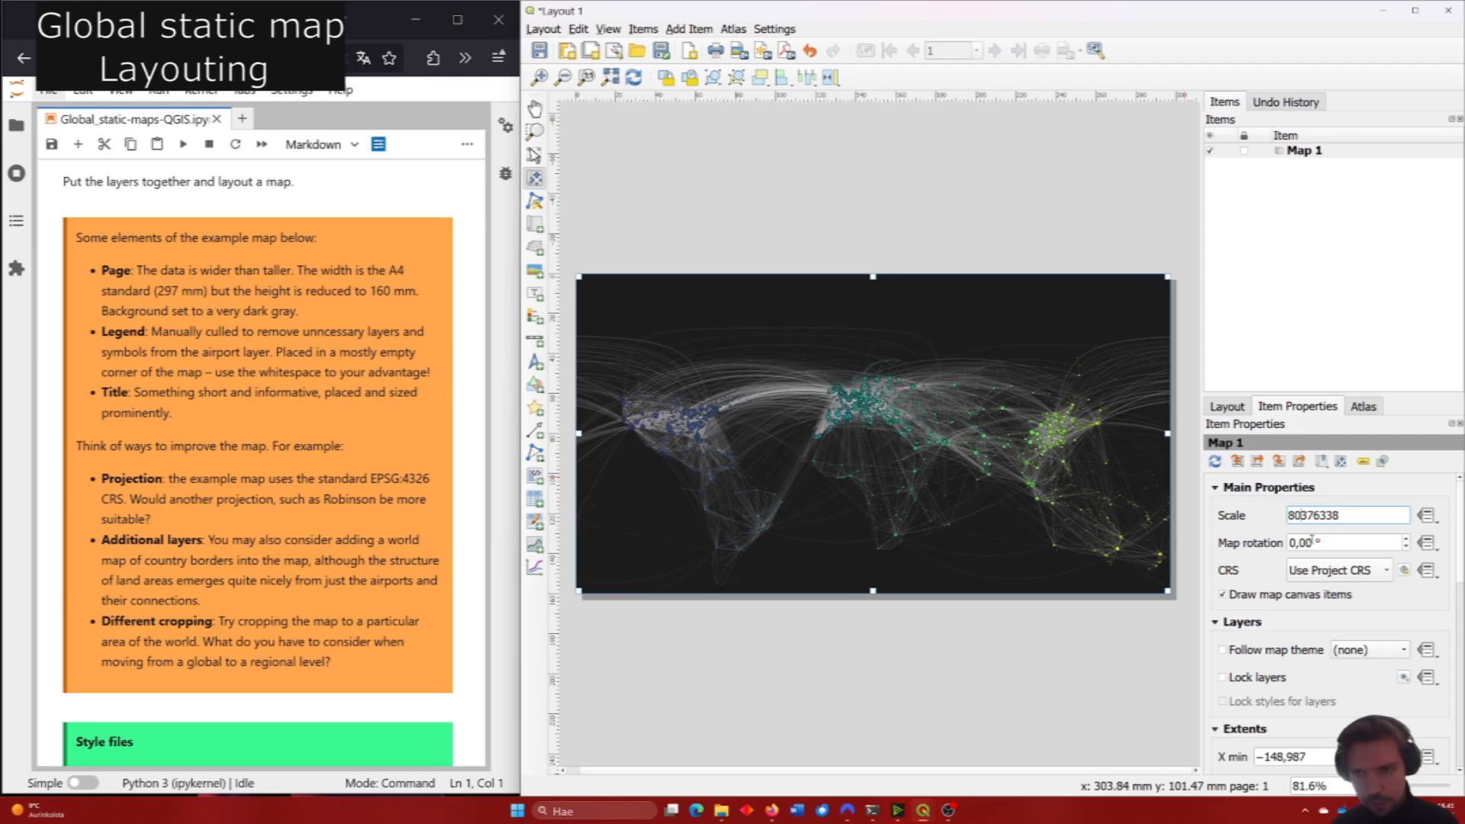
key("Return")
scroll(965, 483, "down", 1)
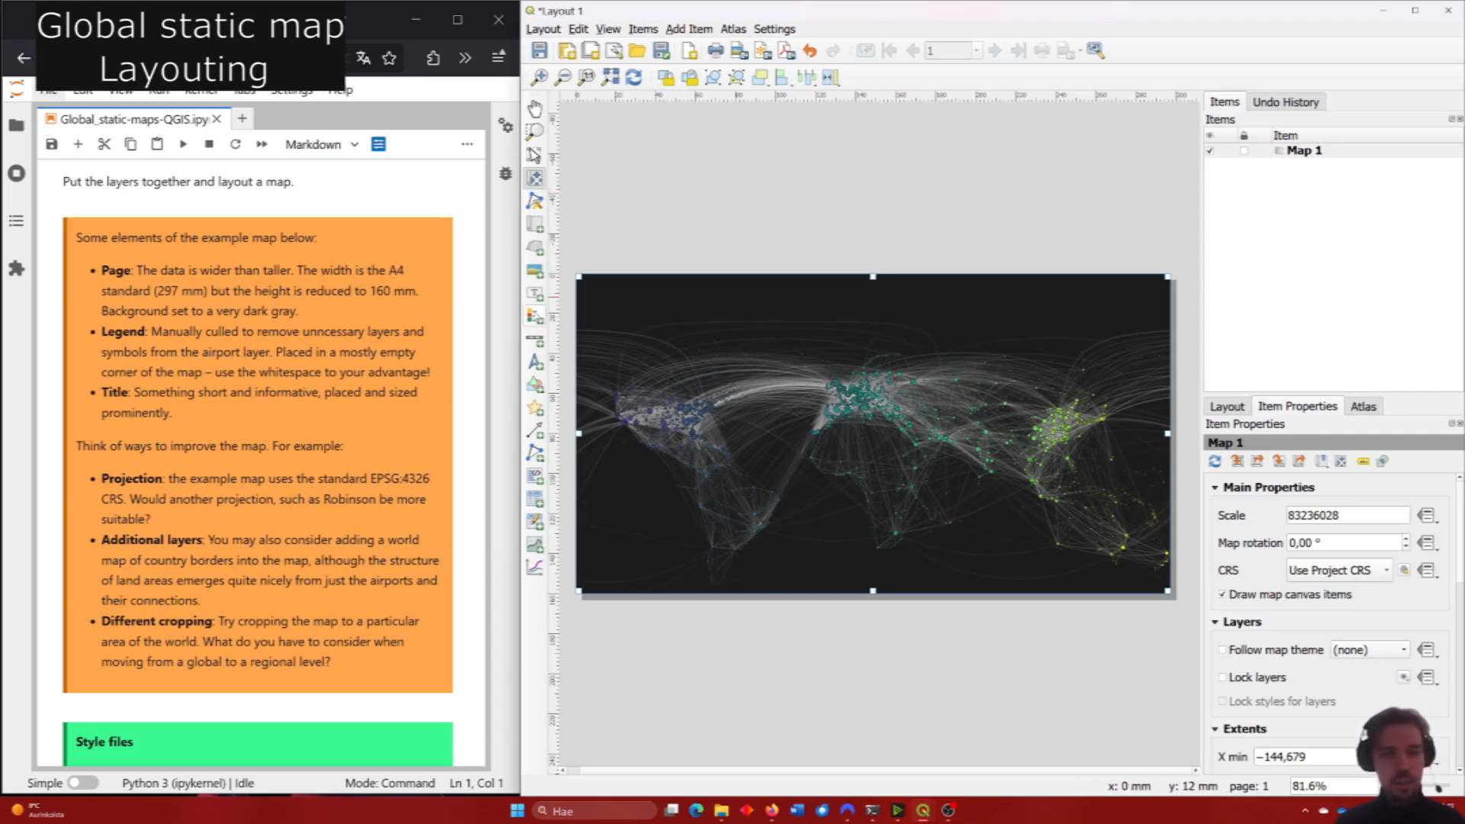
Add a legend at the default size and move it up so it fits inside the map's lower-left area.
left_click(533, 315)
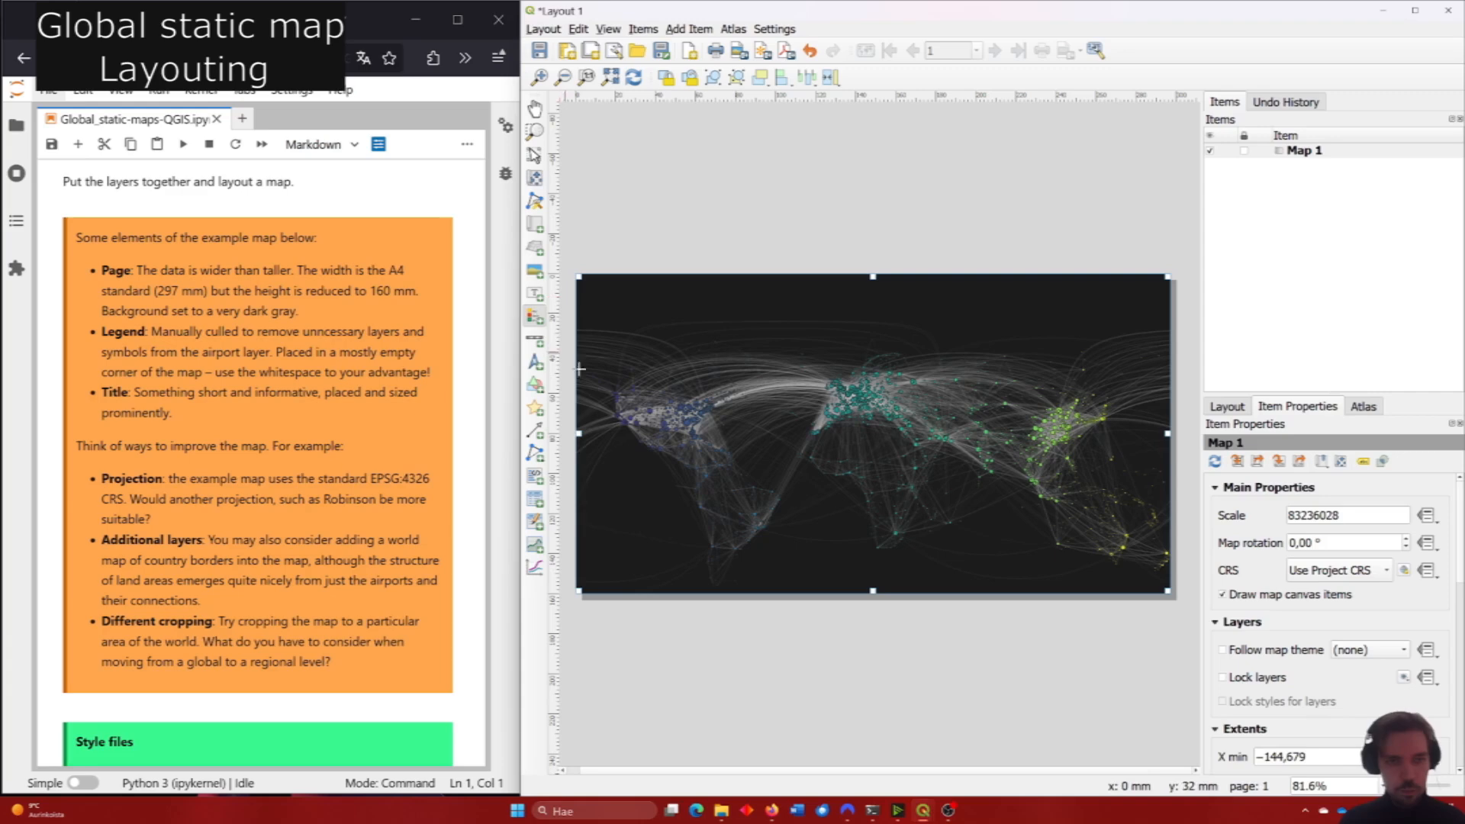
left_click(611, 488)
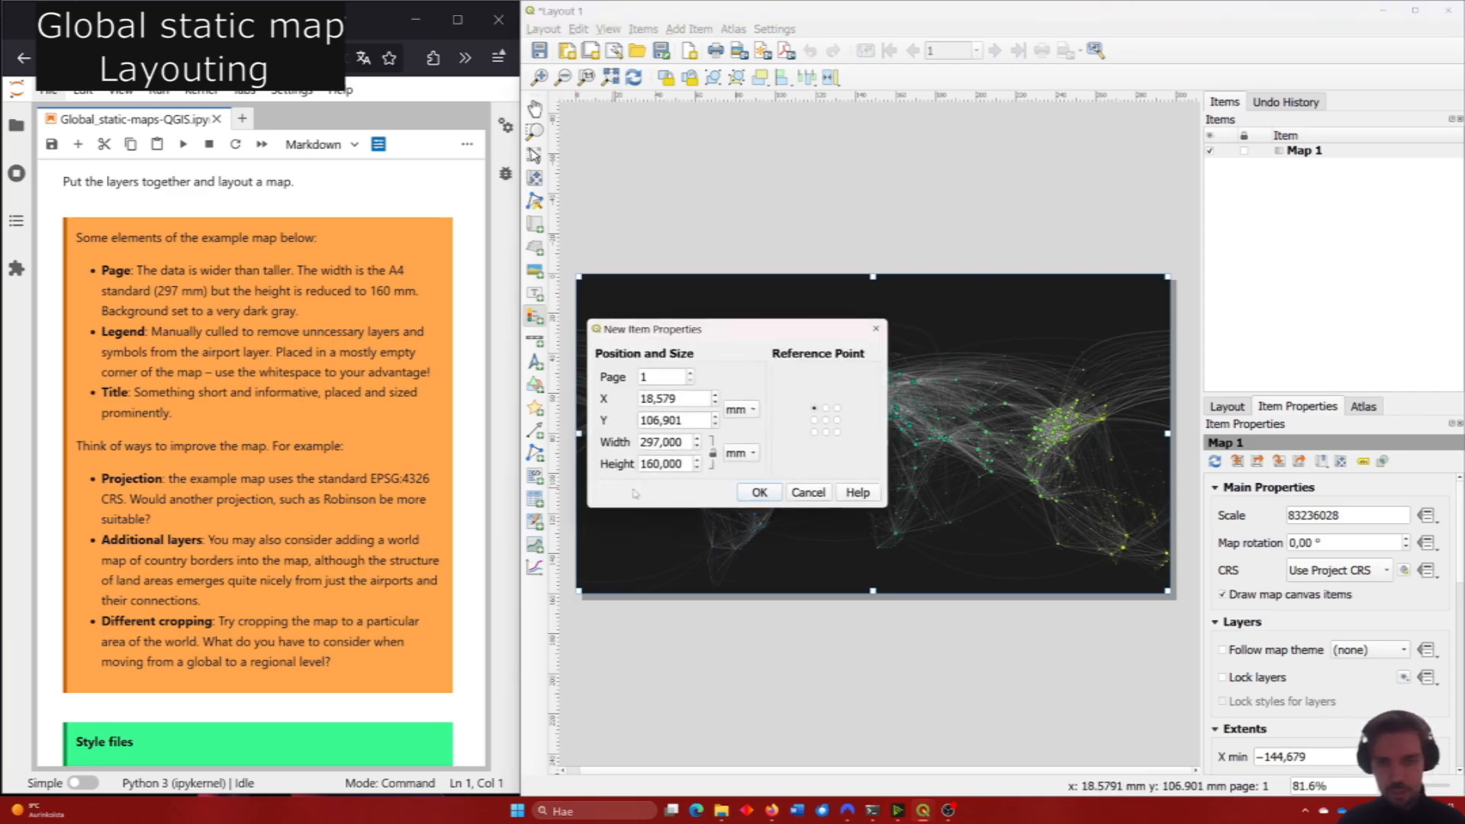
left_click(759, 491)
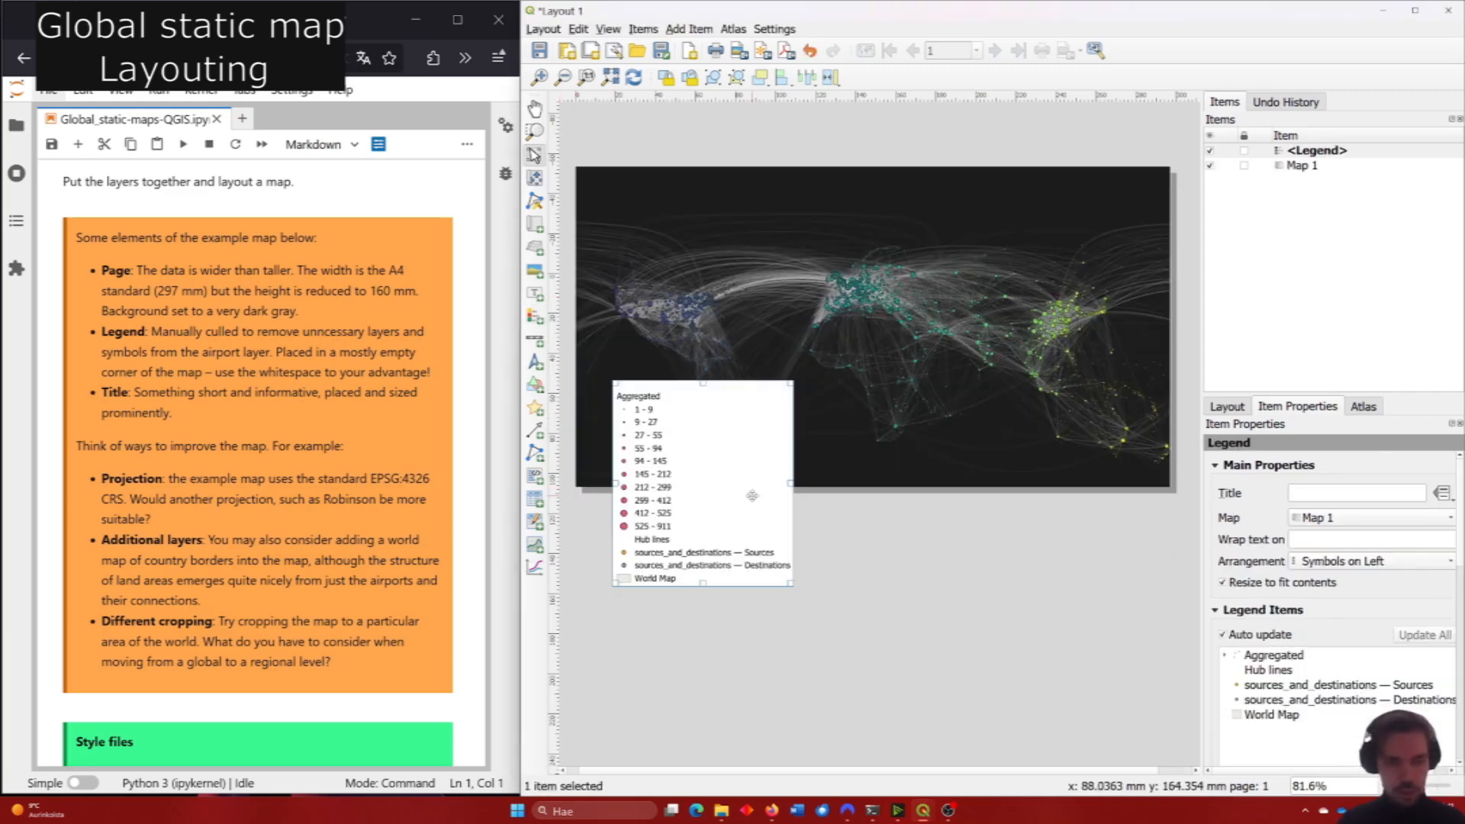
left_click_drag(752, 496, 747, 392)
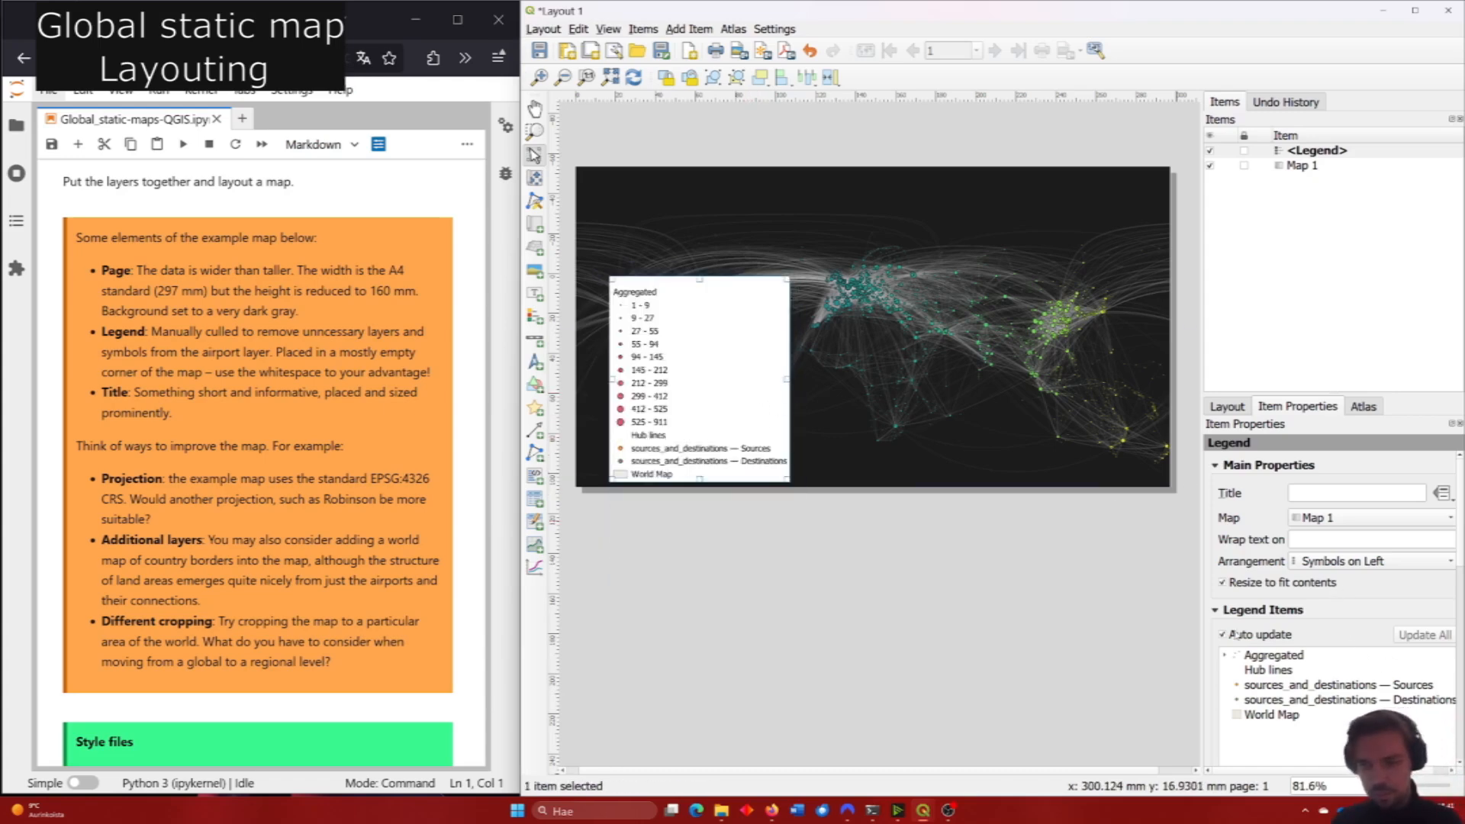
Turn off the legend's automatic updating and remove the Sources, Destinations and World Map entries.
scroll(1244, 574, "down", 3)
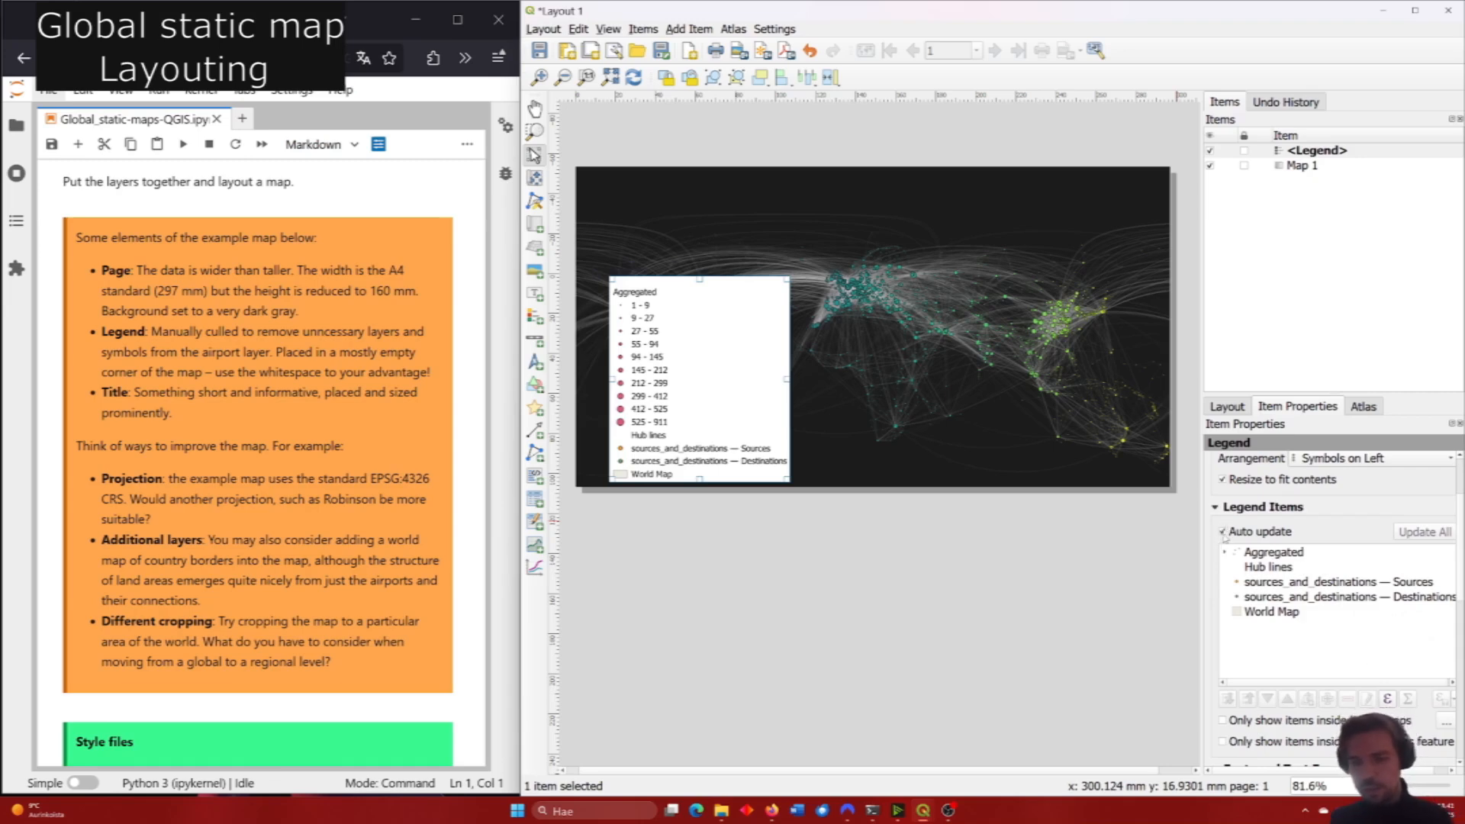
left_click(1223, 532)
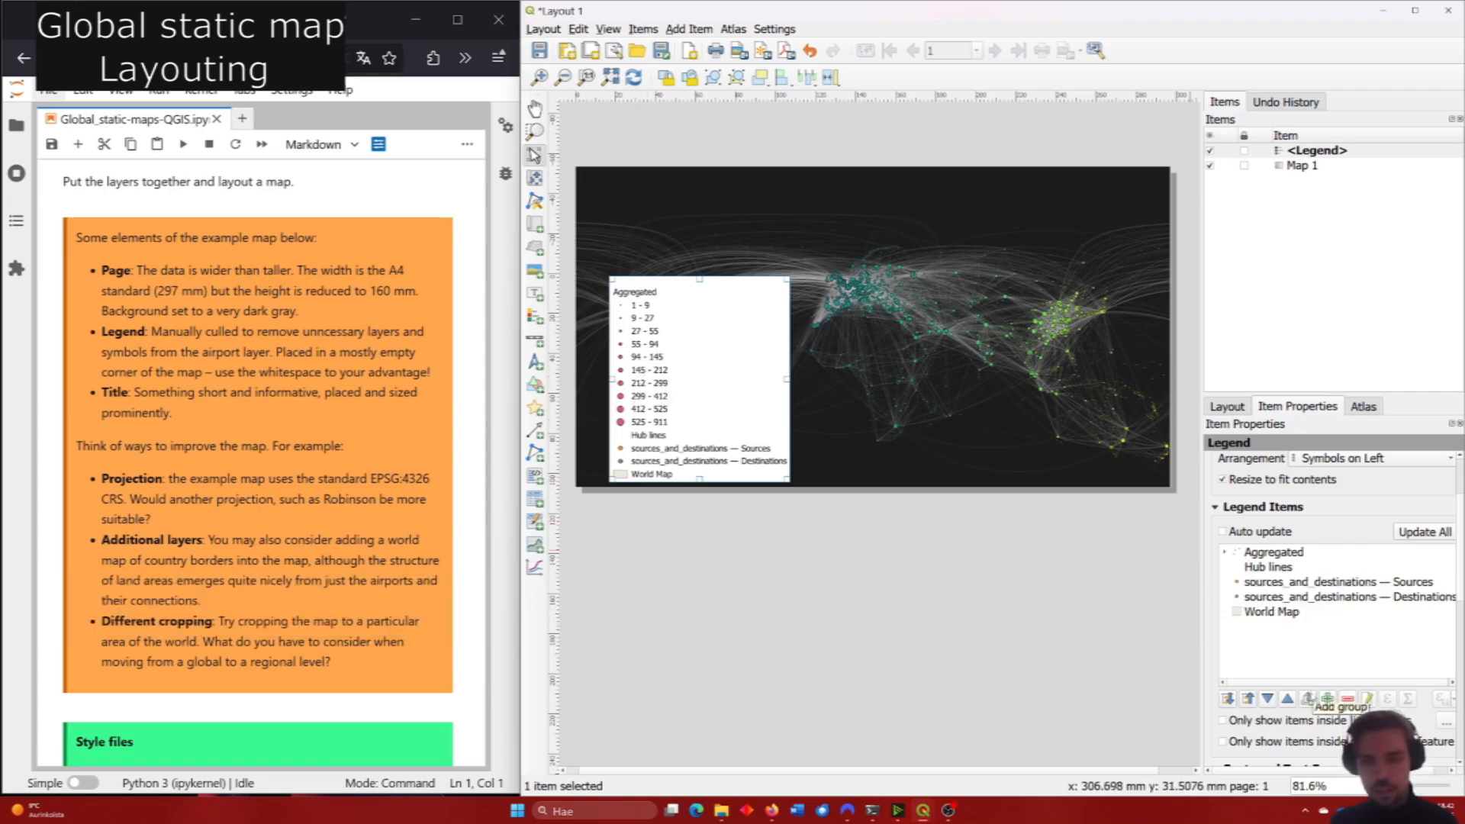
left_click(1294, 582)
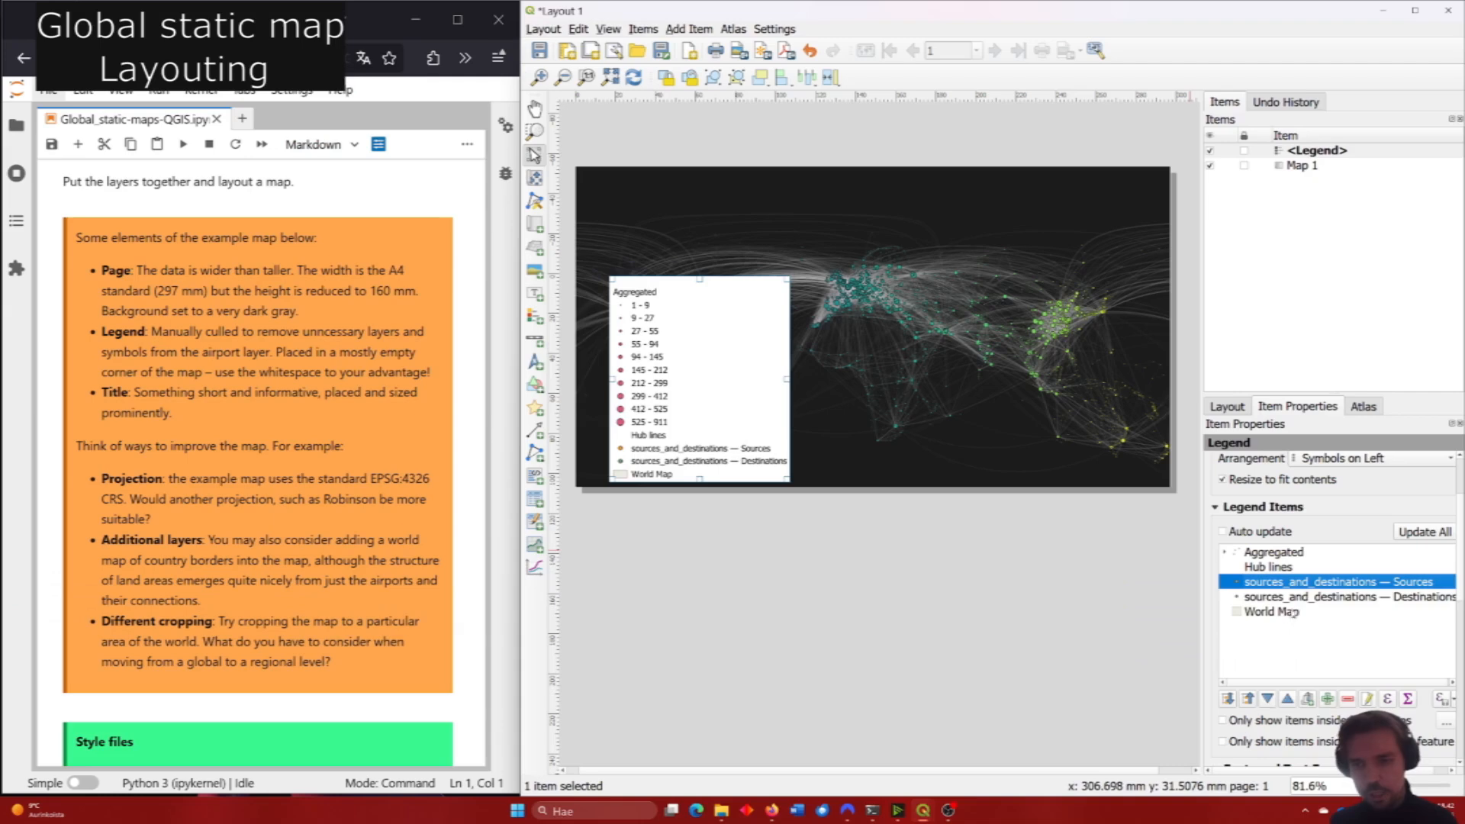
left_click(1287, 613, "shift")
left_click(1347, 699)
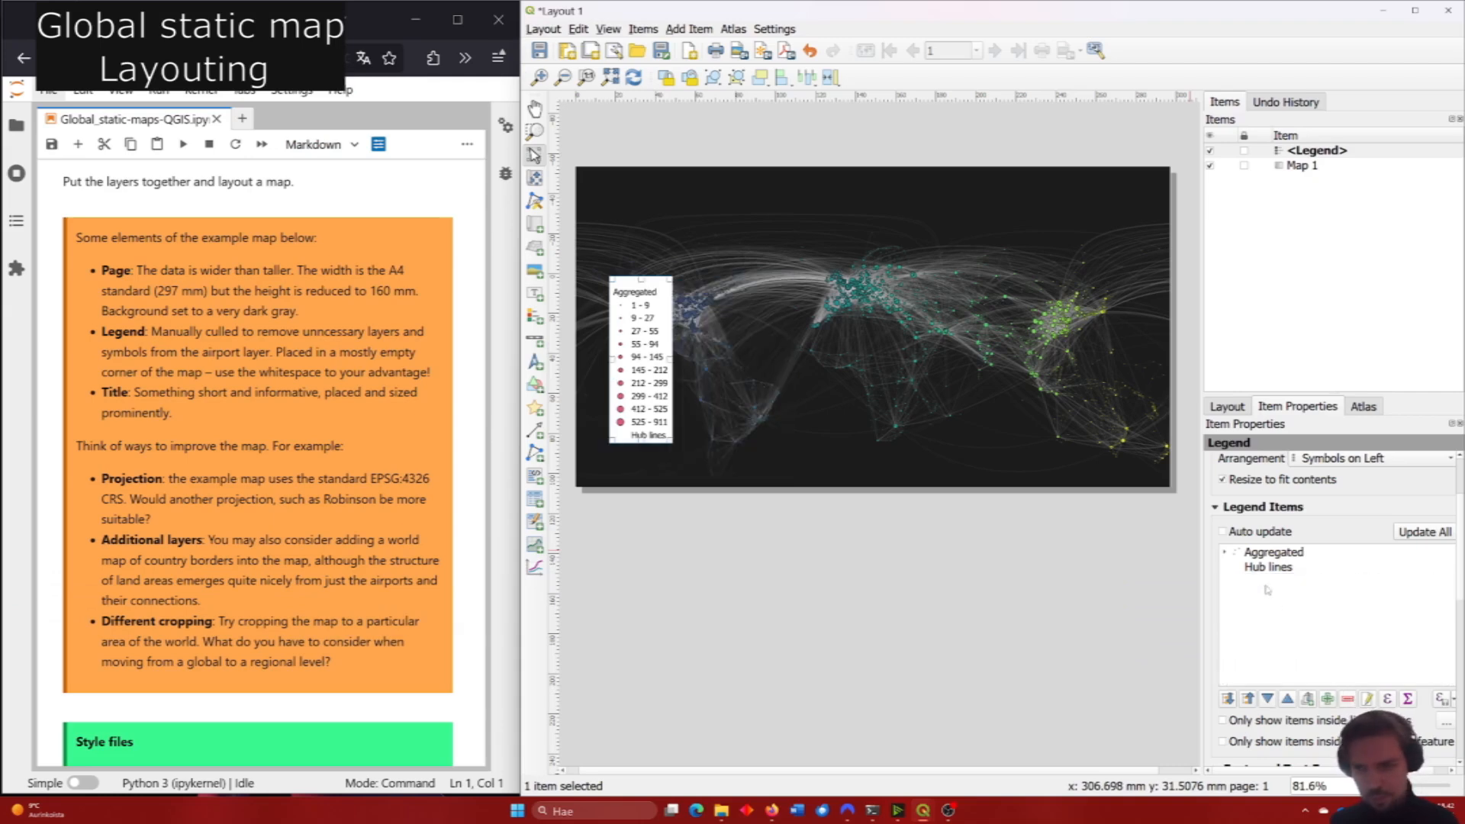
Expand the Aggregated legend entry and remove its 9 - 27, 27 - 55 and 55 - 94 classes.
left_click(1224, 553)
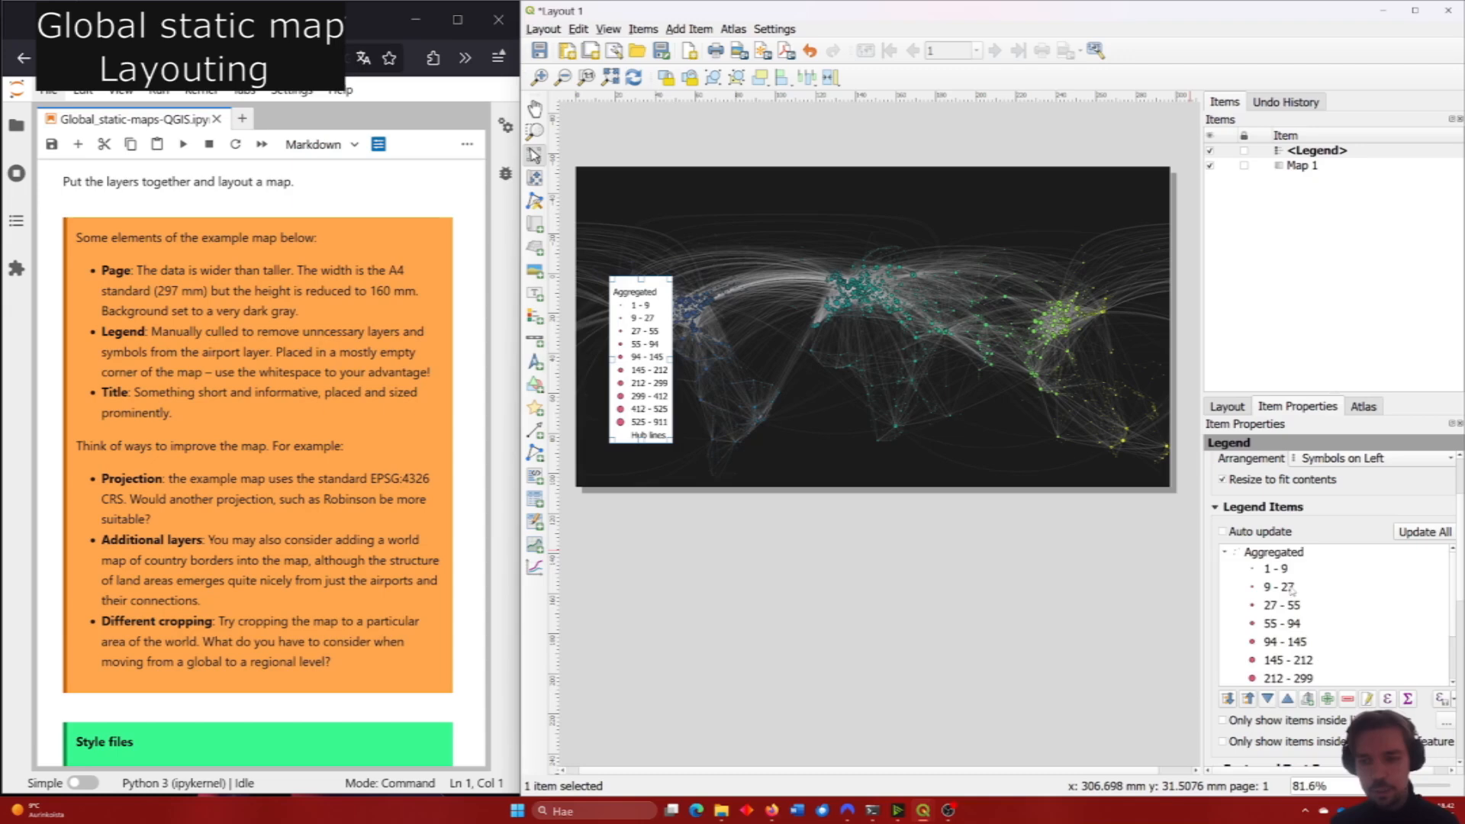
scroll(1291, 589, "down", 1)
scroll(1312, 584, "down", 2)
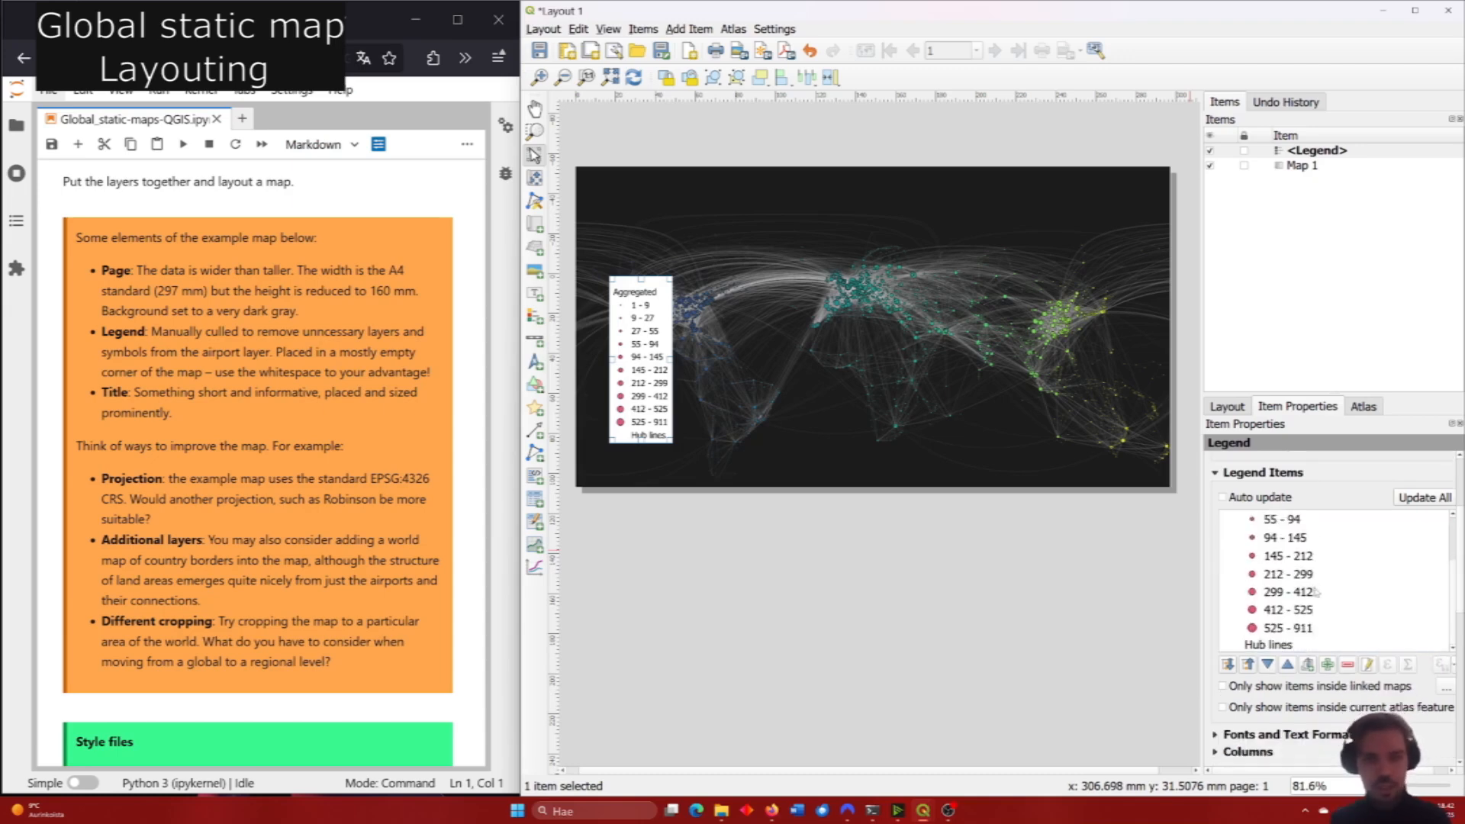
scroll(1297, 592, "up", 2)
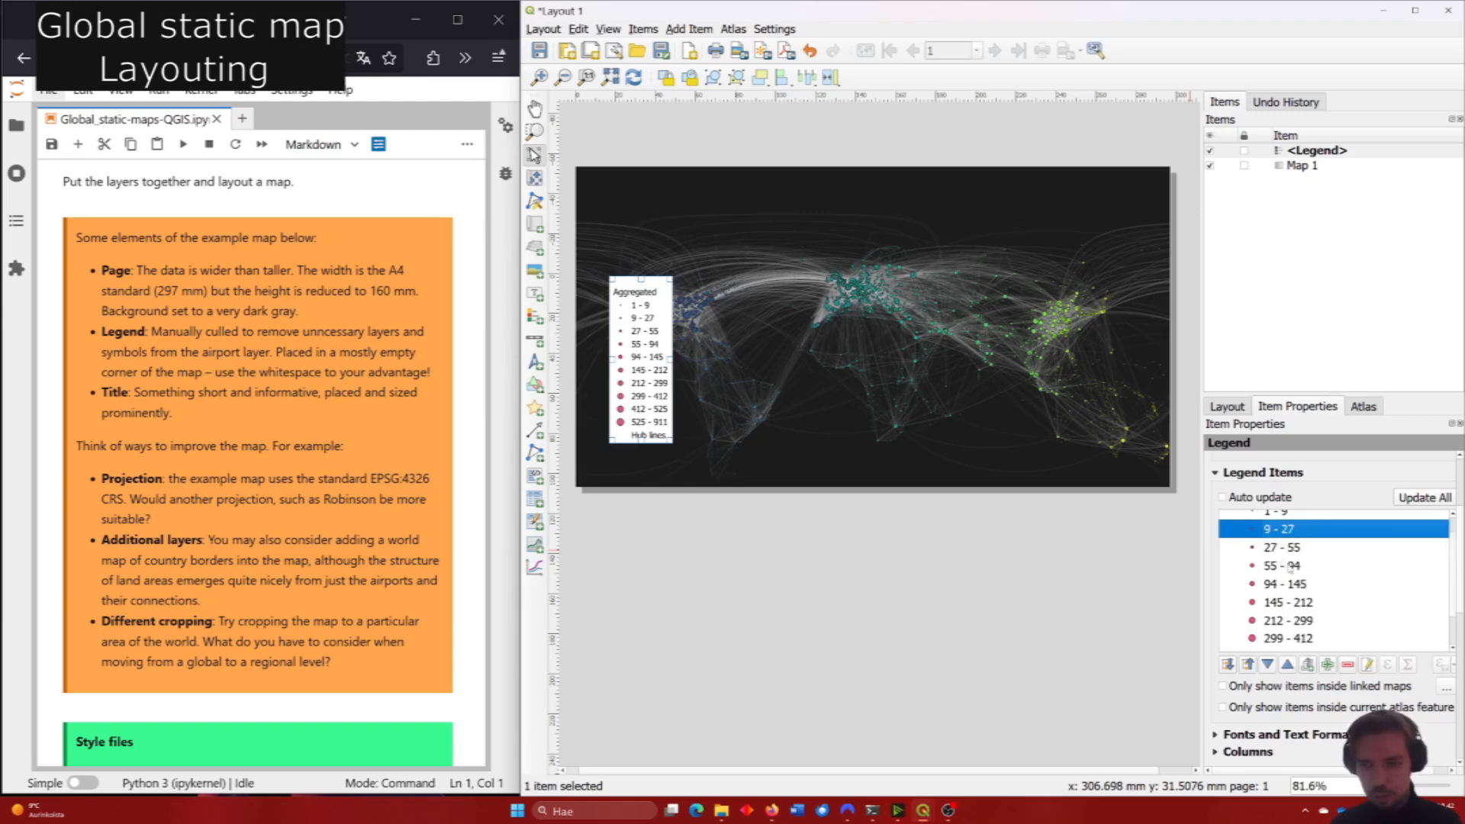
left_click(1287, 567, "shift")
scroll(1297, 569, "up", 2)
scroll(1320, 574, "down", 1)
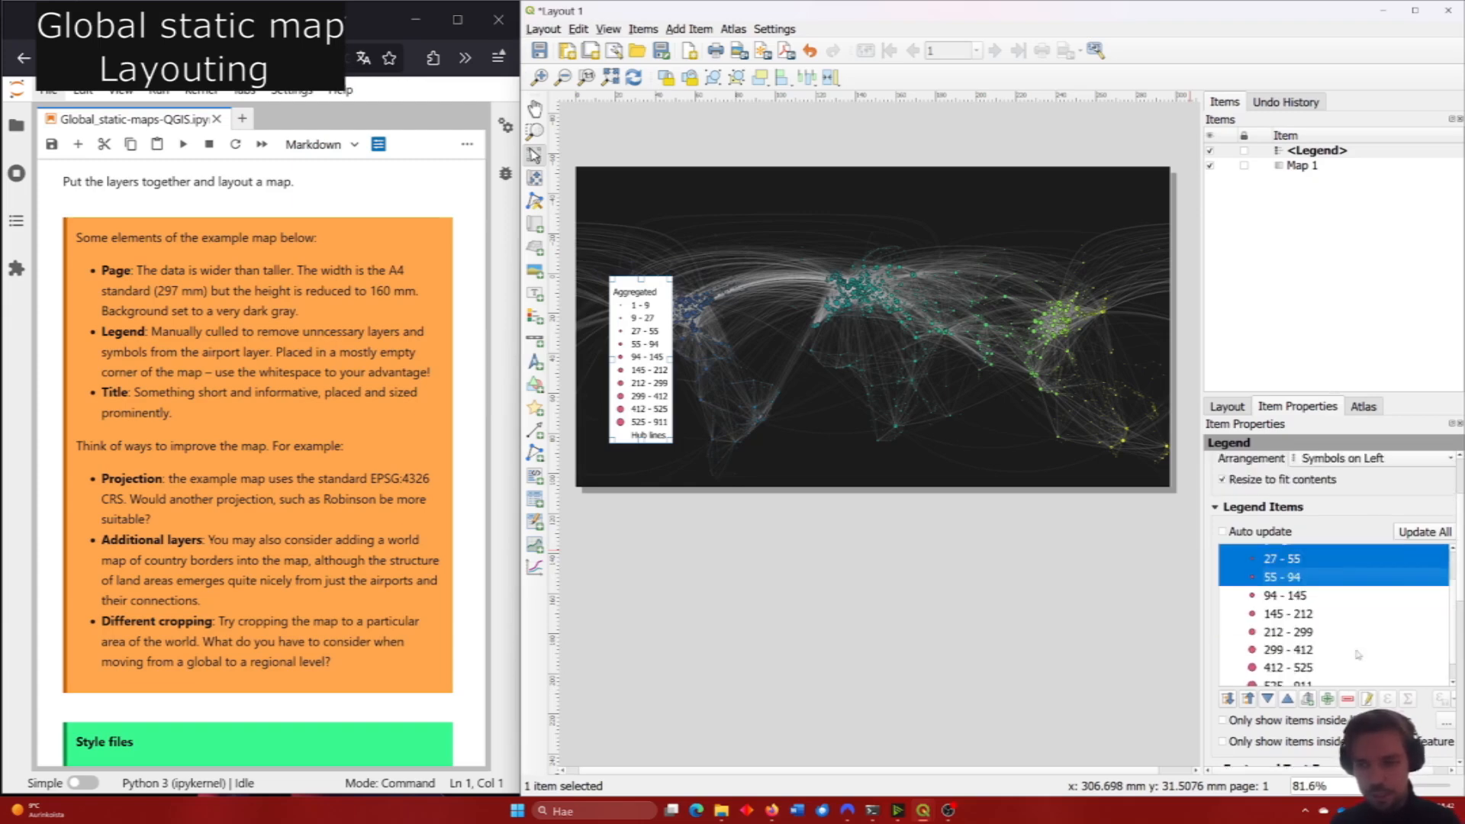
left_click(1289, 595, "shift")
scroll(1302, 605, "up", 2)
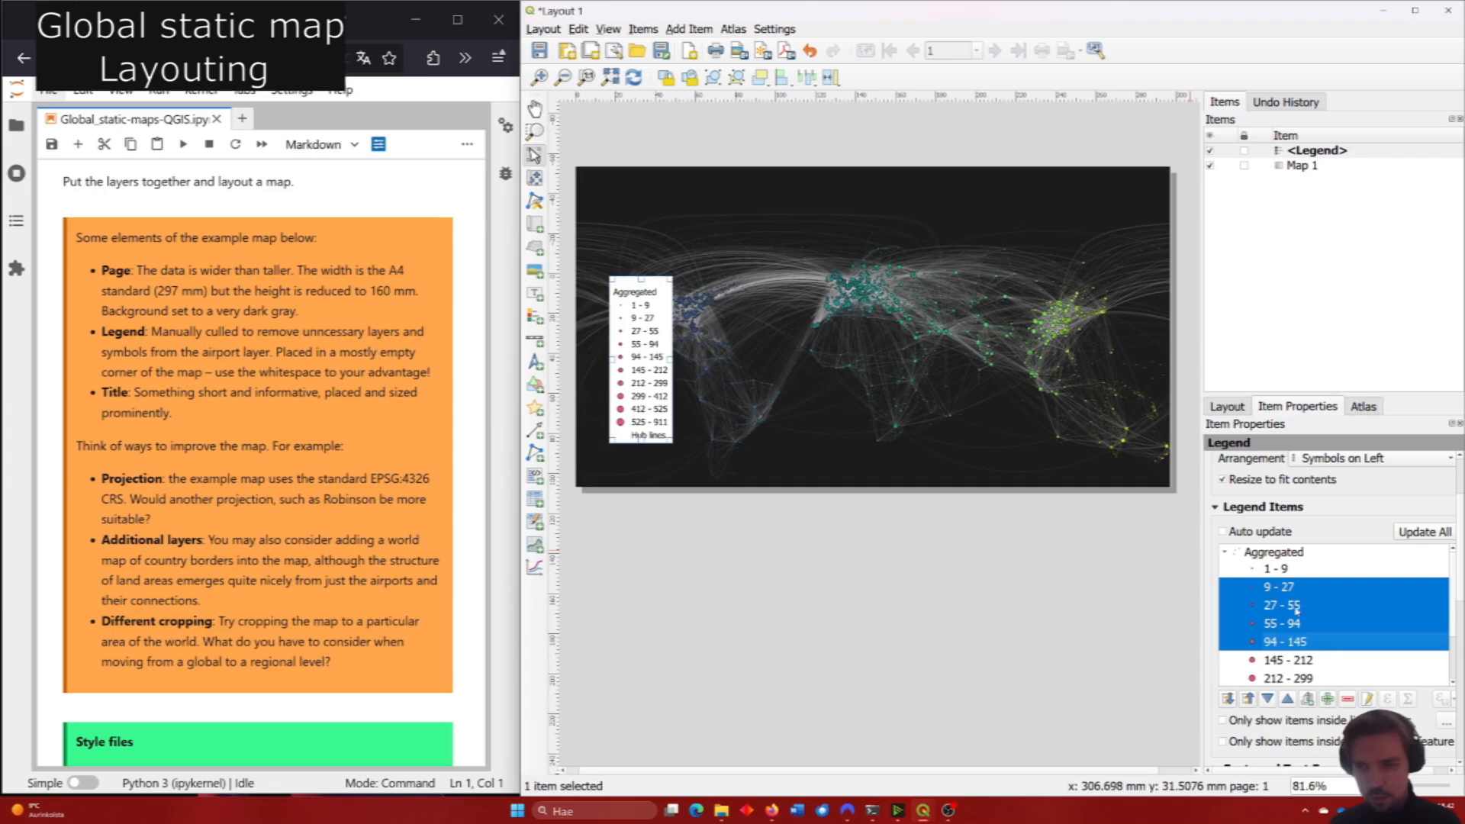
left_click(1291, 588)
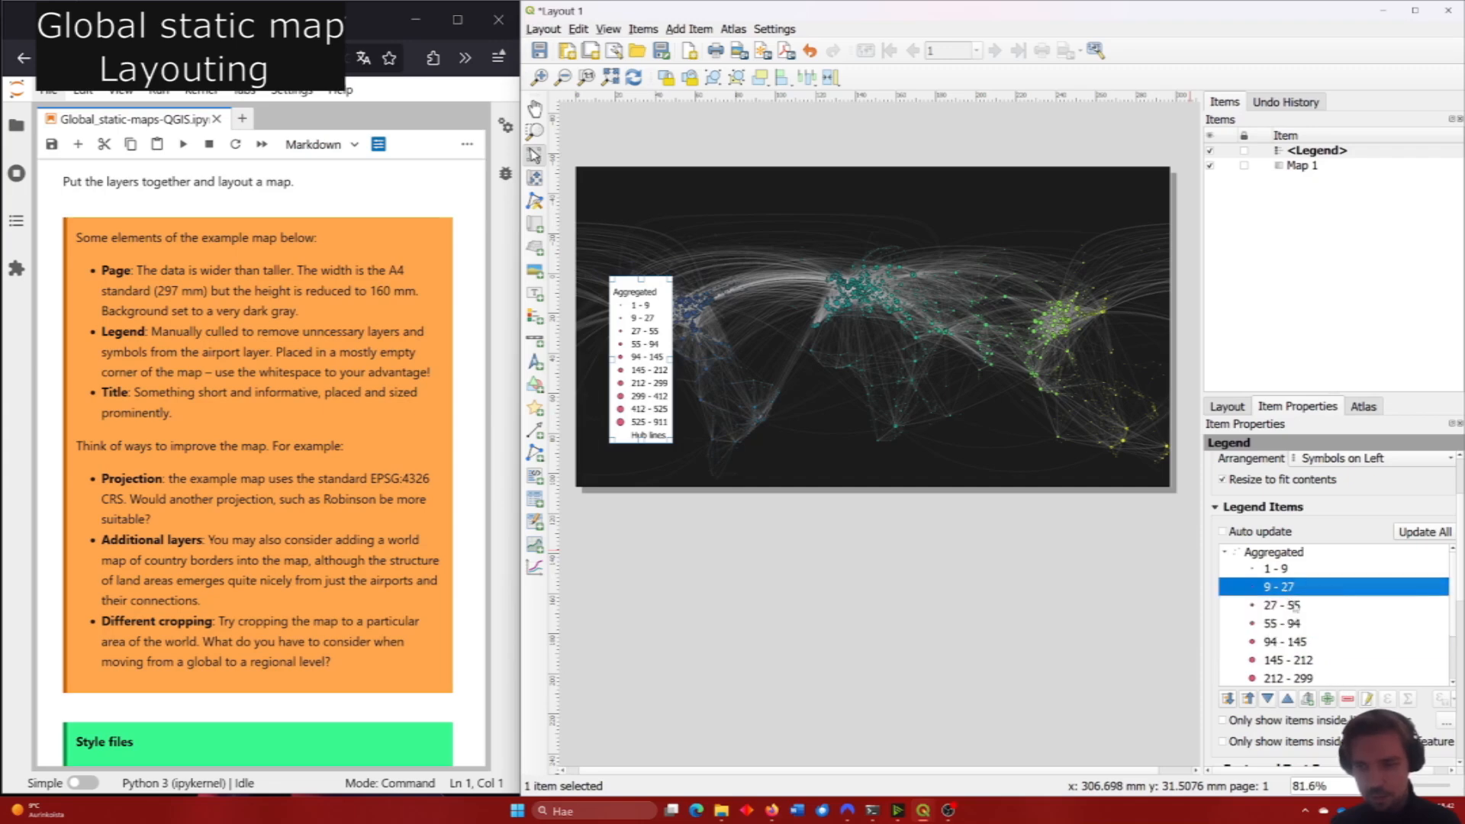
left_click(1289, 627, "shift")
left_click(1347, 699)
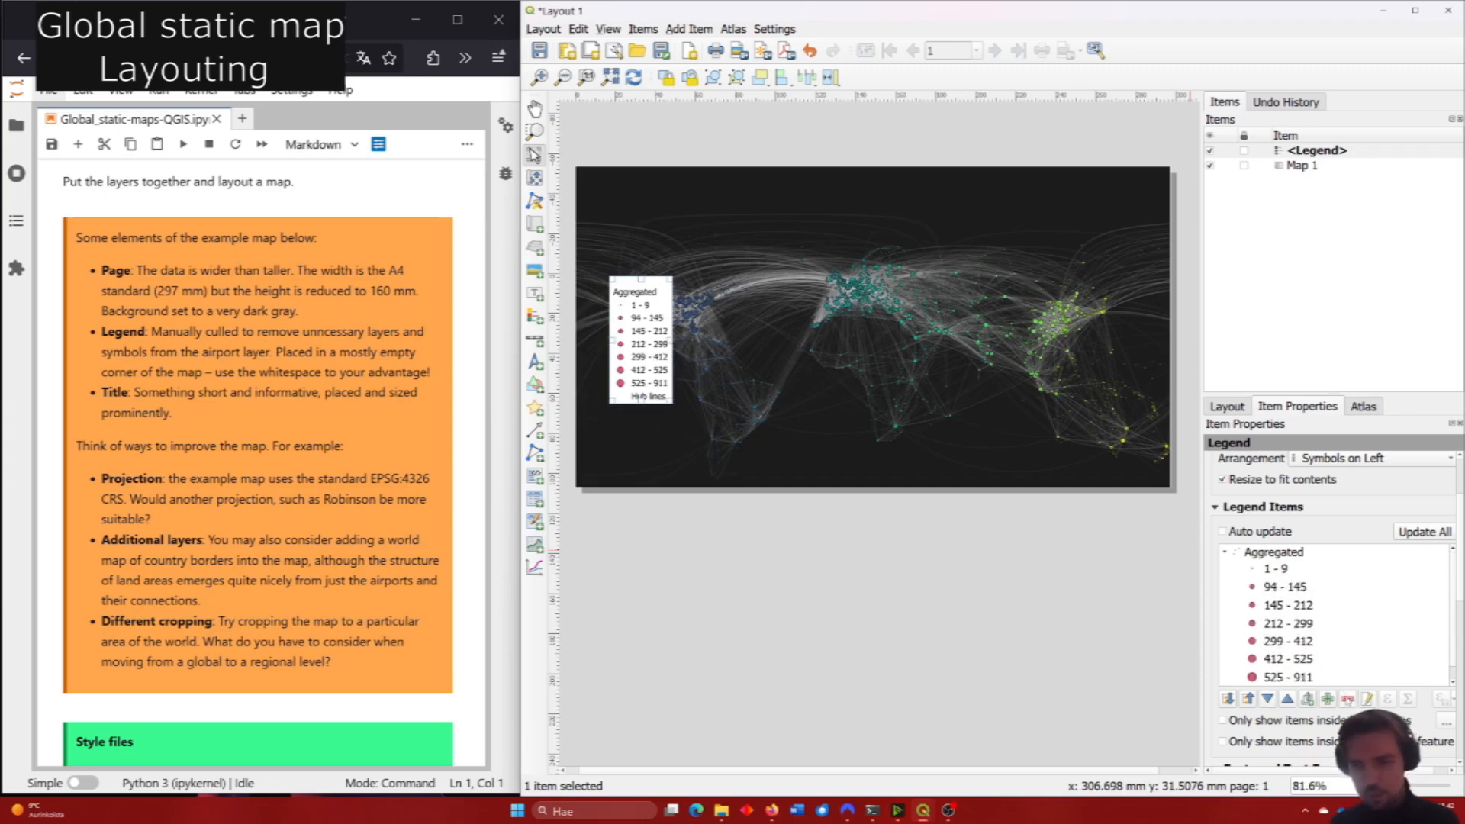
Remove the four legend classes from 145 - 212 through 412 - 525.
left_click(1290, 609)
left_click(1293, 661, "shift")
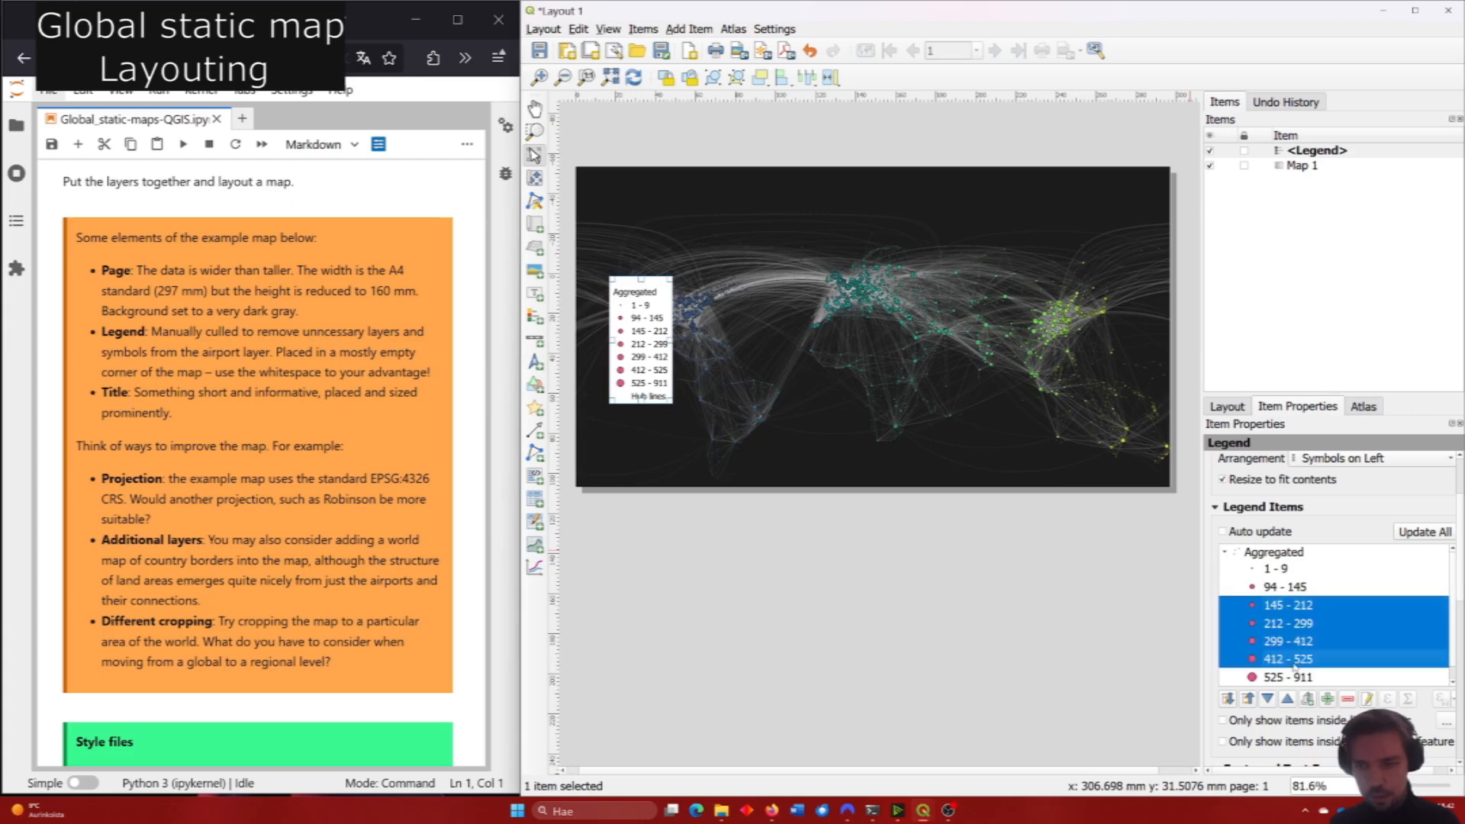
left_click(1347, 699)
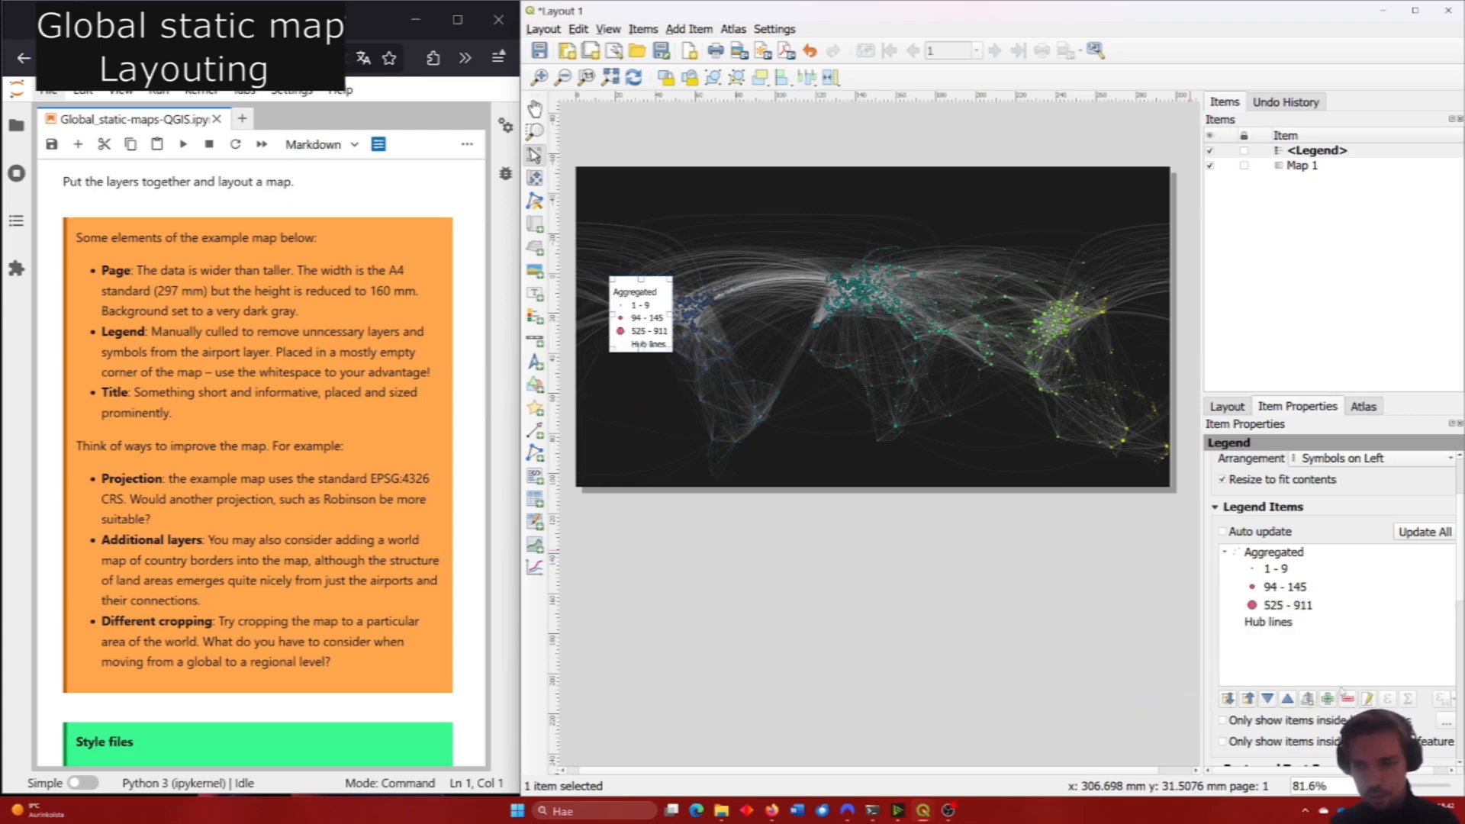
Relabel the 1 - 9 legend class as "Min 1", using the example map in the notebook as reference.
left_click(1291, 570)
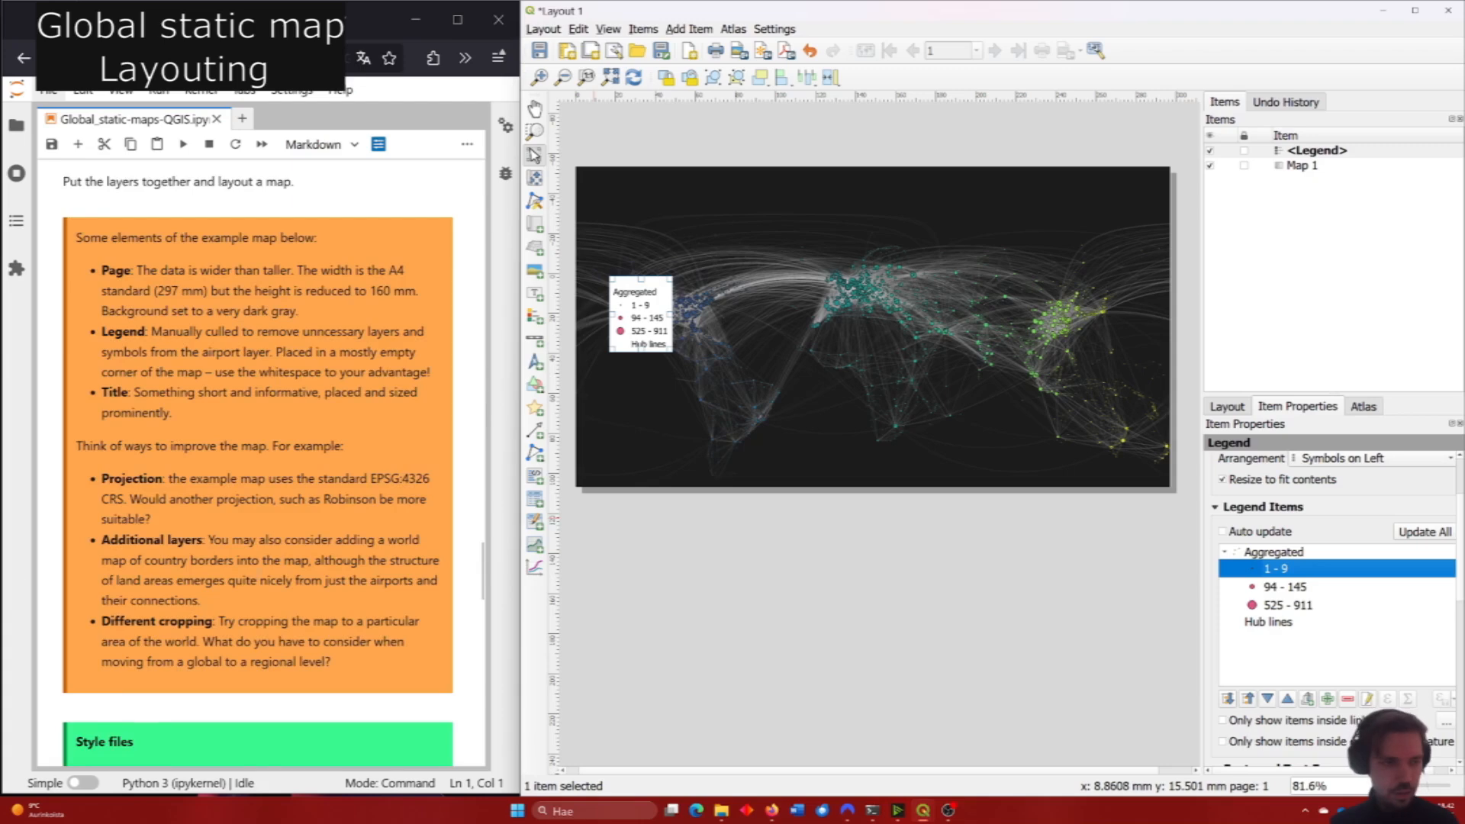
scroll(344, 534, "down", 6)
scroll(343, 533, "up", 2)
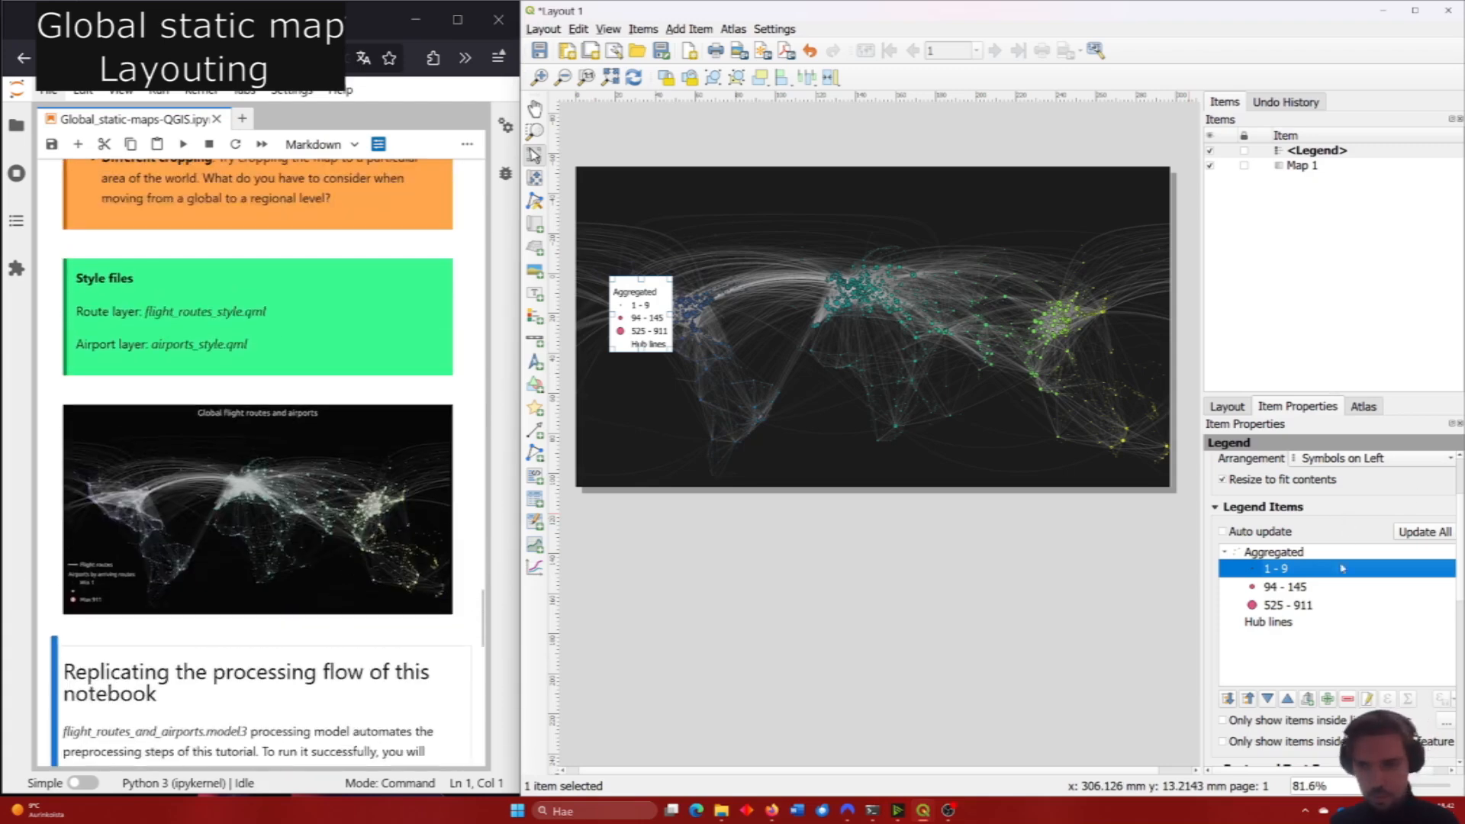
double_click(1318, 574)
triple_click(1295, 489)
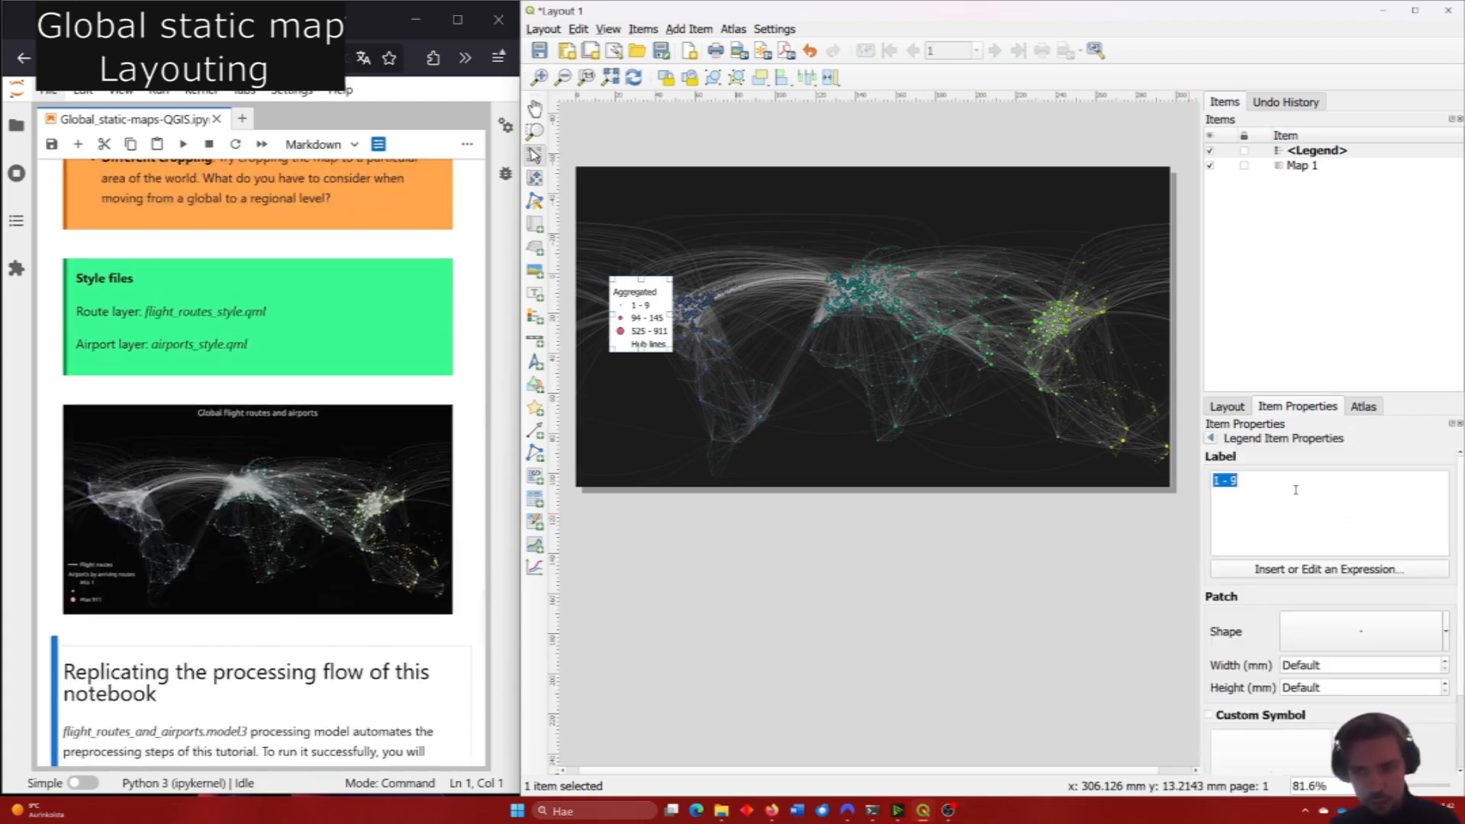
type("Muin")
key("BackSpace")
type("in 1")
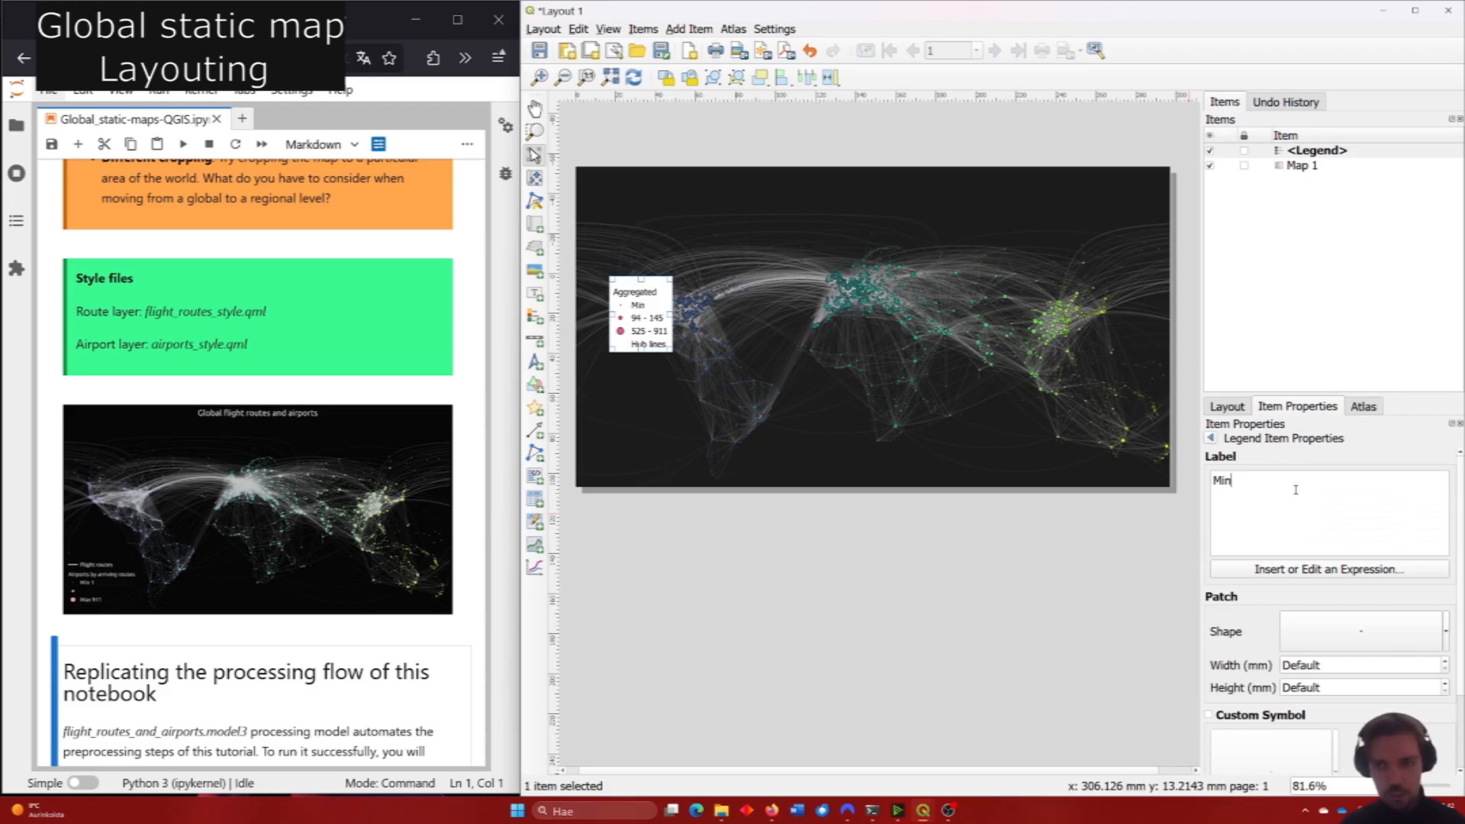
left_click(1210, 438)
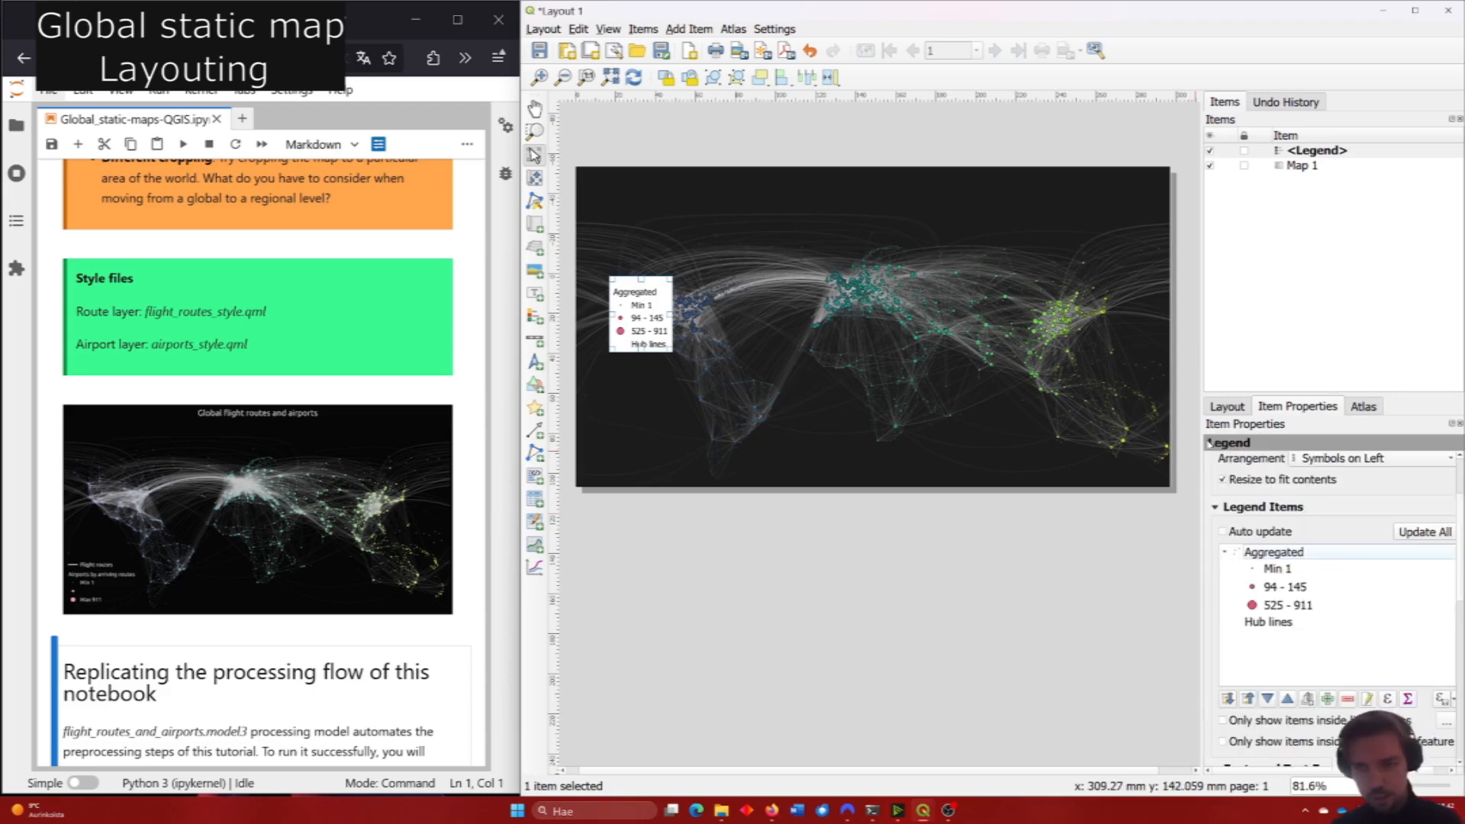
Clear the label of the 94 - 145 legend class so only its symbol is shown.
double_click(1285, 588)
left_click_drag(1266, 479, 1201, 479)
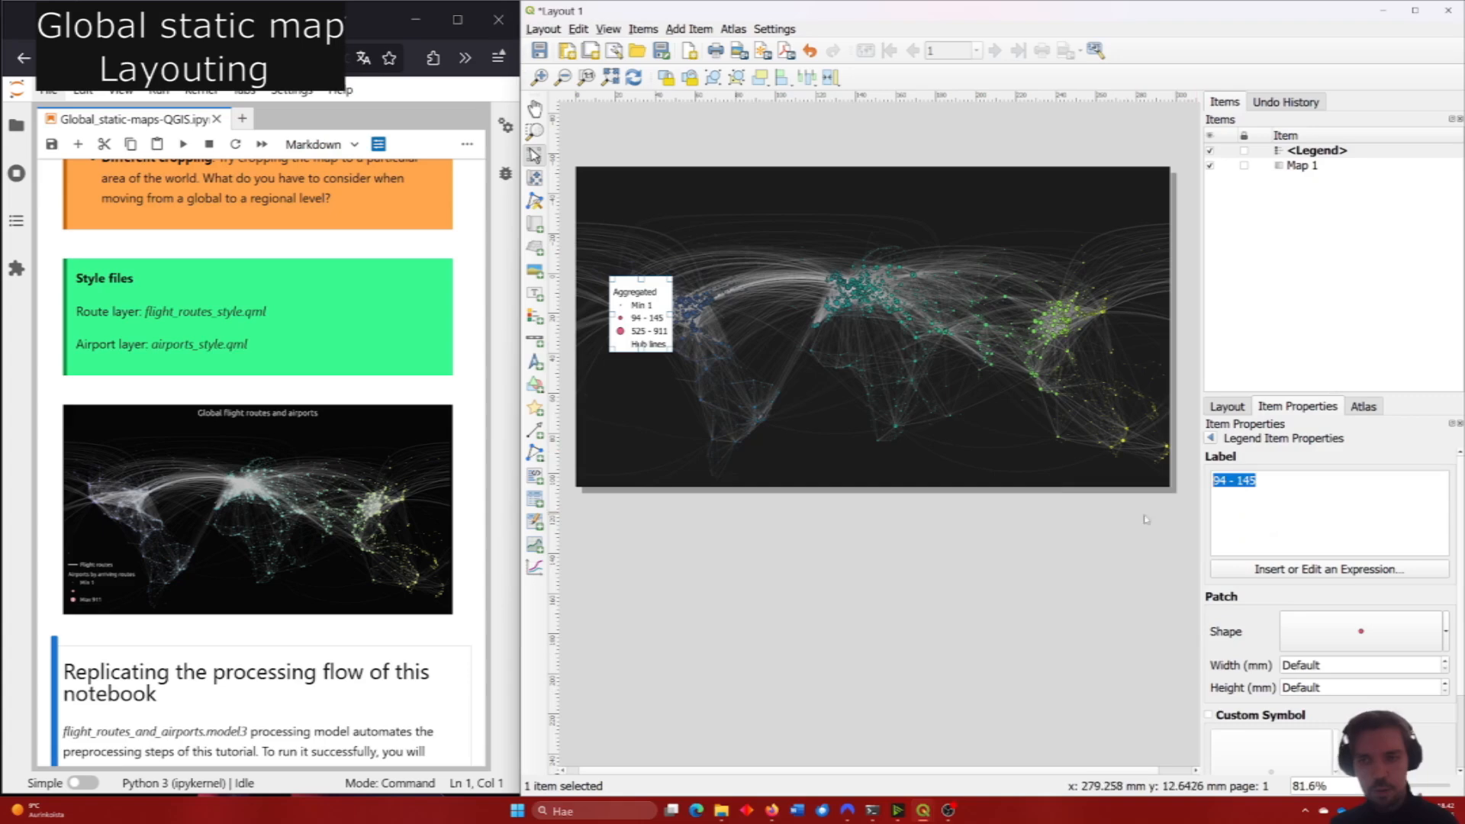
key("BackSpace")
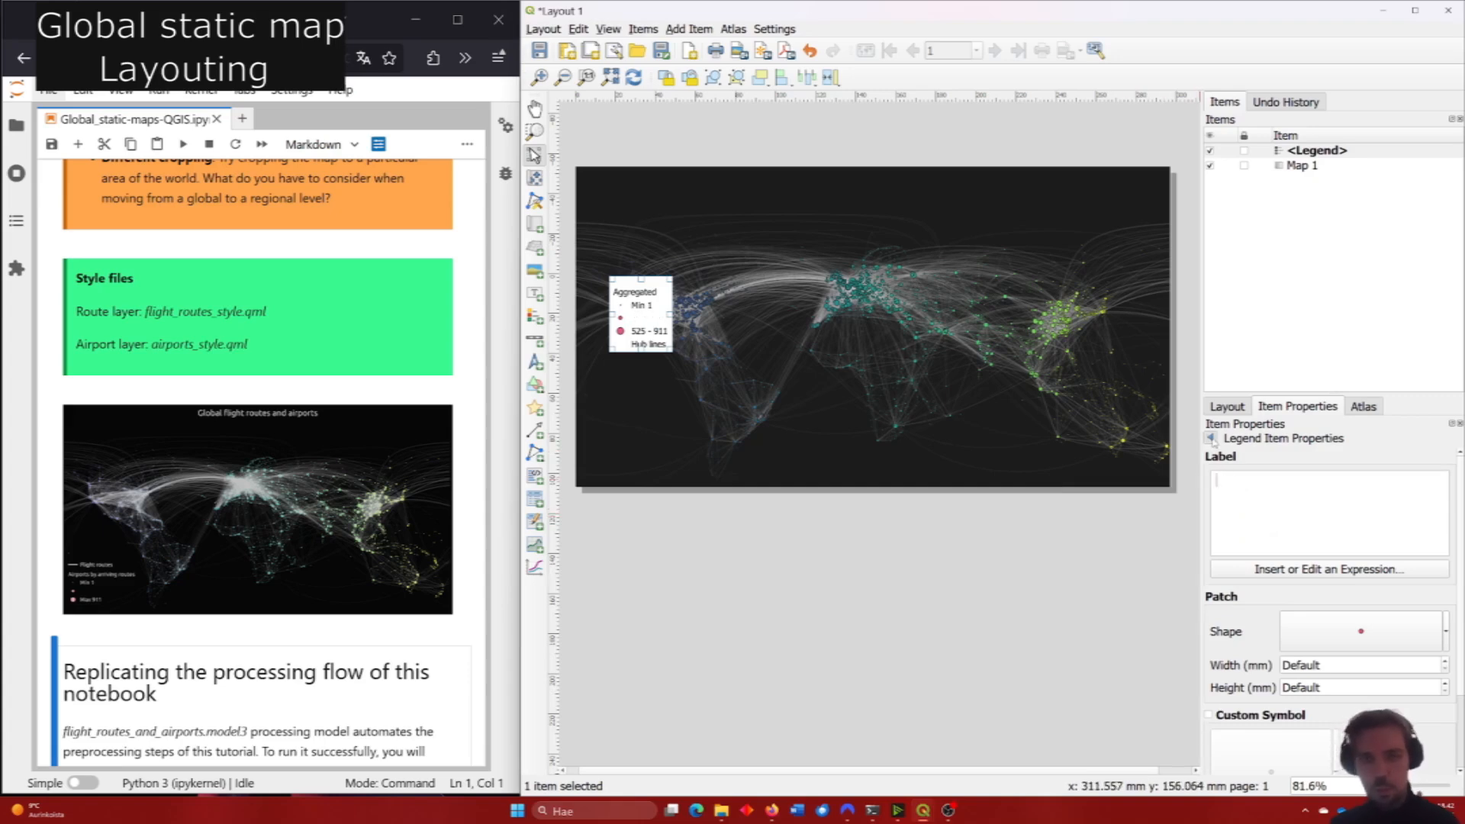
left_click(1210, 438)
Relabel the 525 - 911 legend class as "Max 911".
double_click(1301, 604)
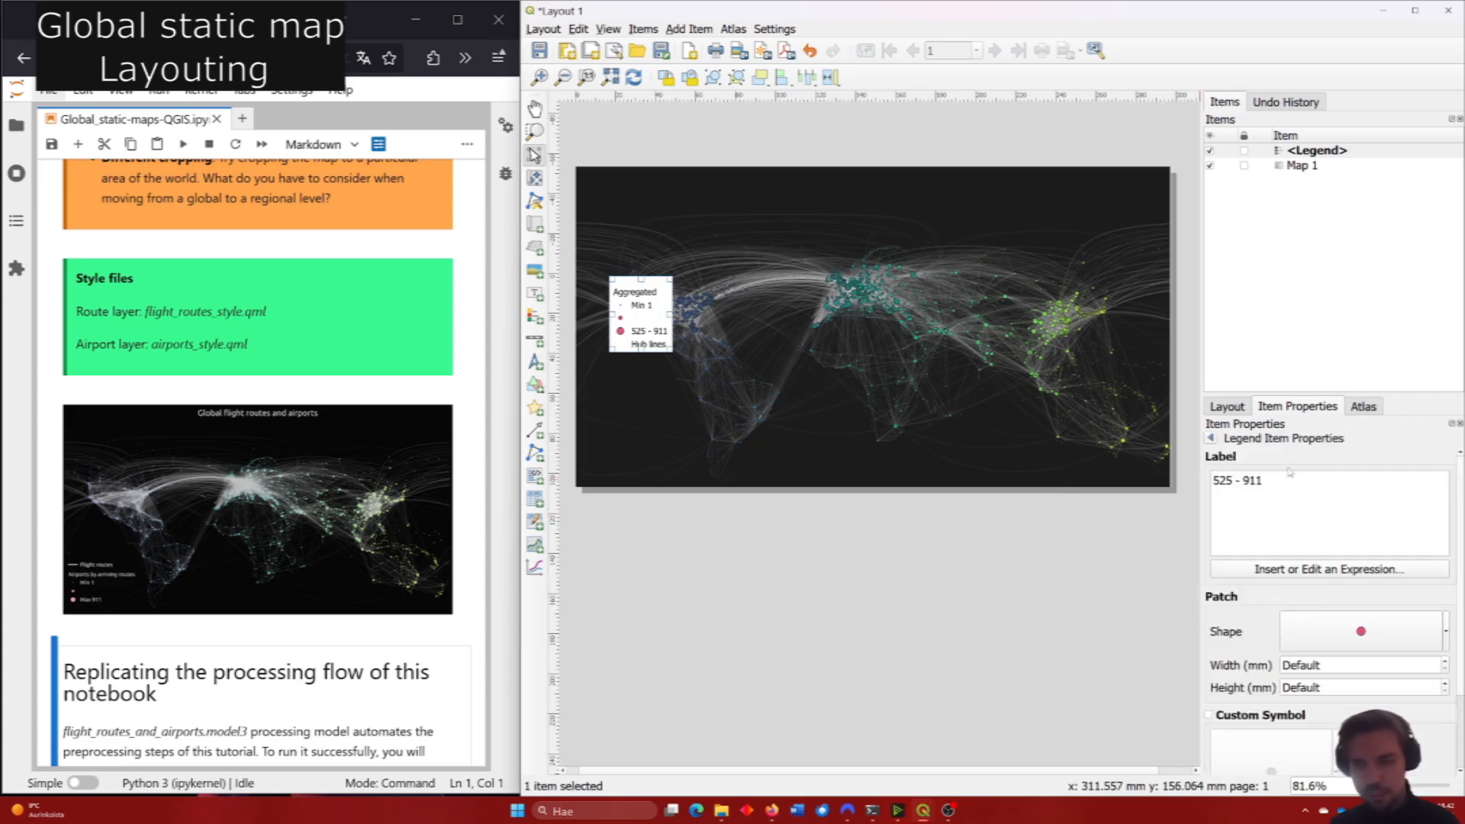
left_click_drag(1237, 480, 1212, 480)
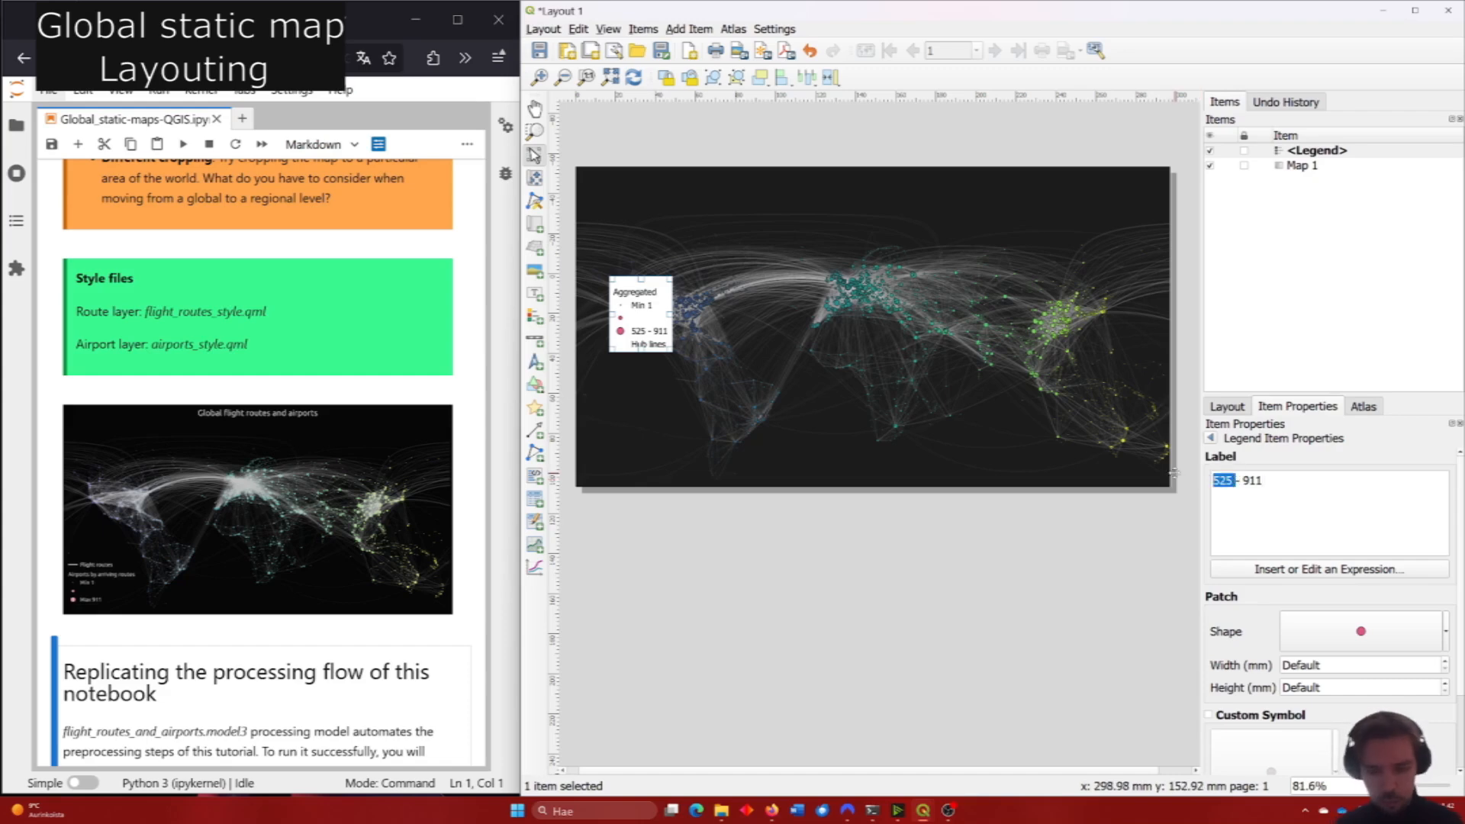
key("BackSpace")
type("Max")
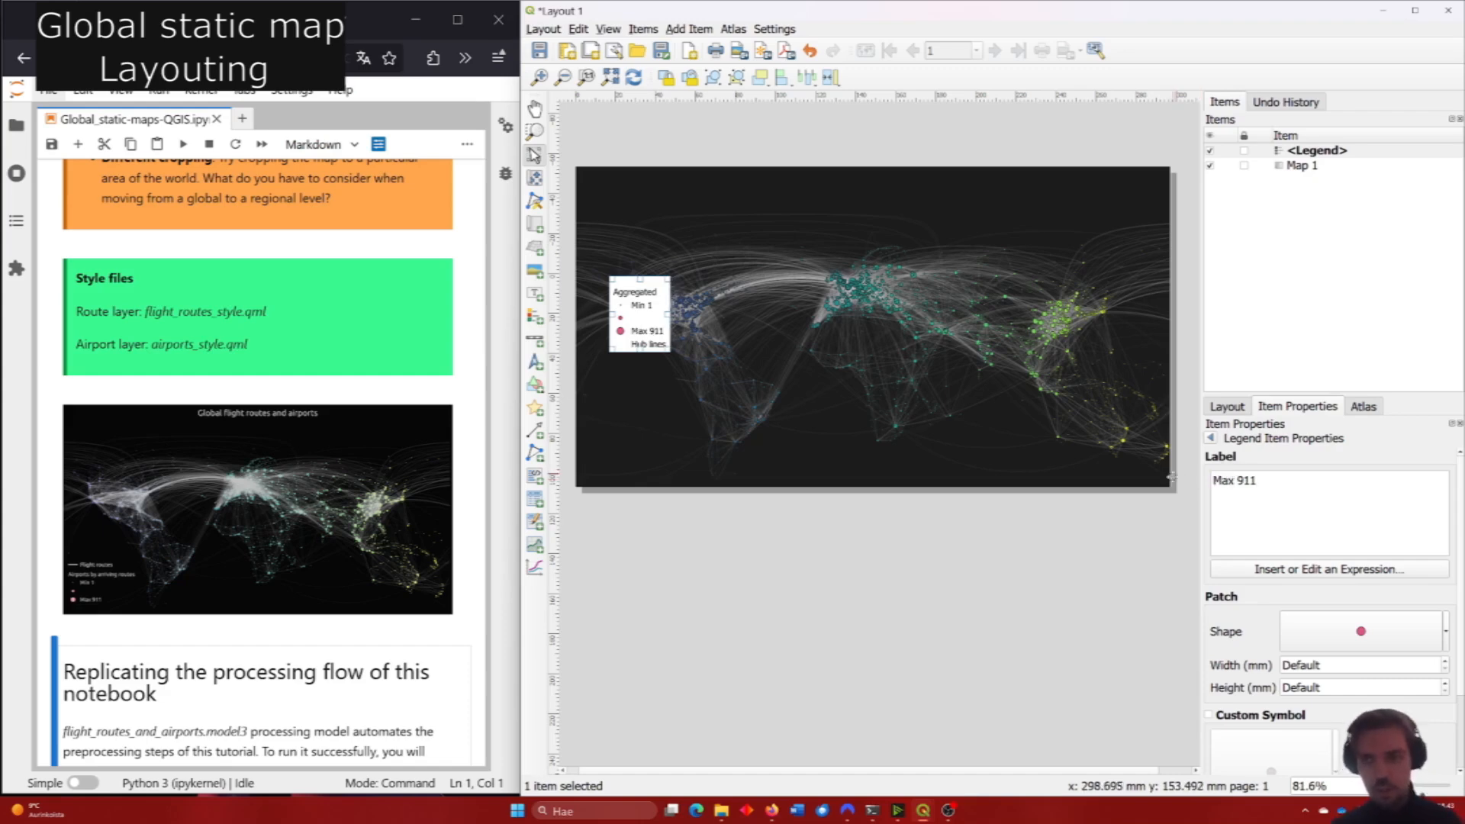
left_click(1211, 439)
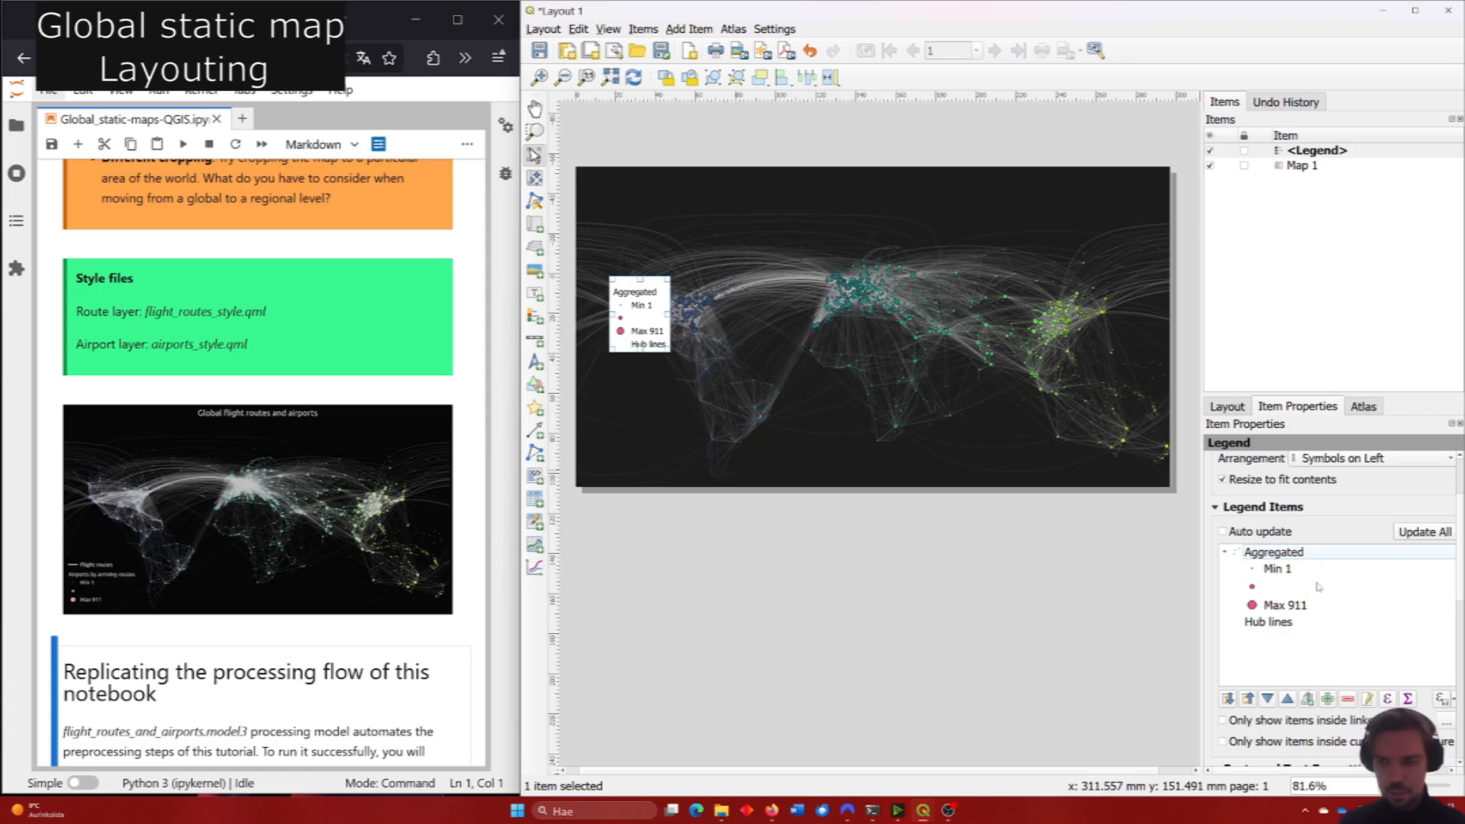
Rename the Hub lines legend entry to "Flight routes".
scroll(1289, 629, "down", 3)
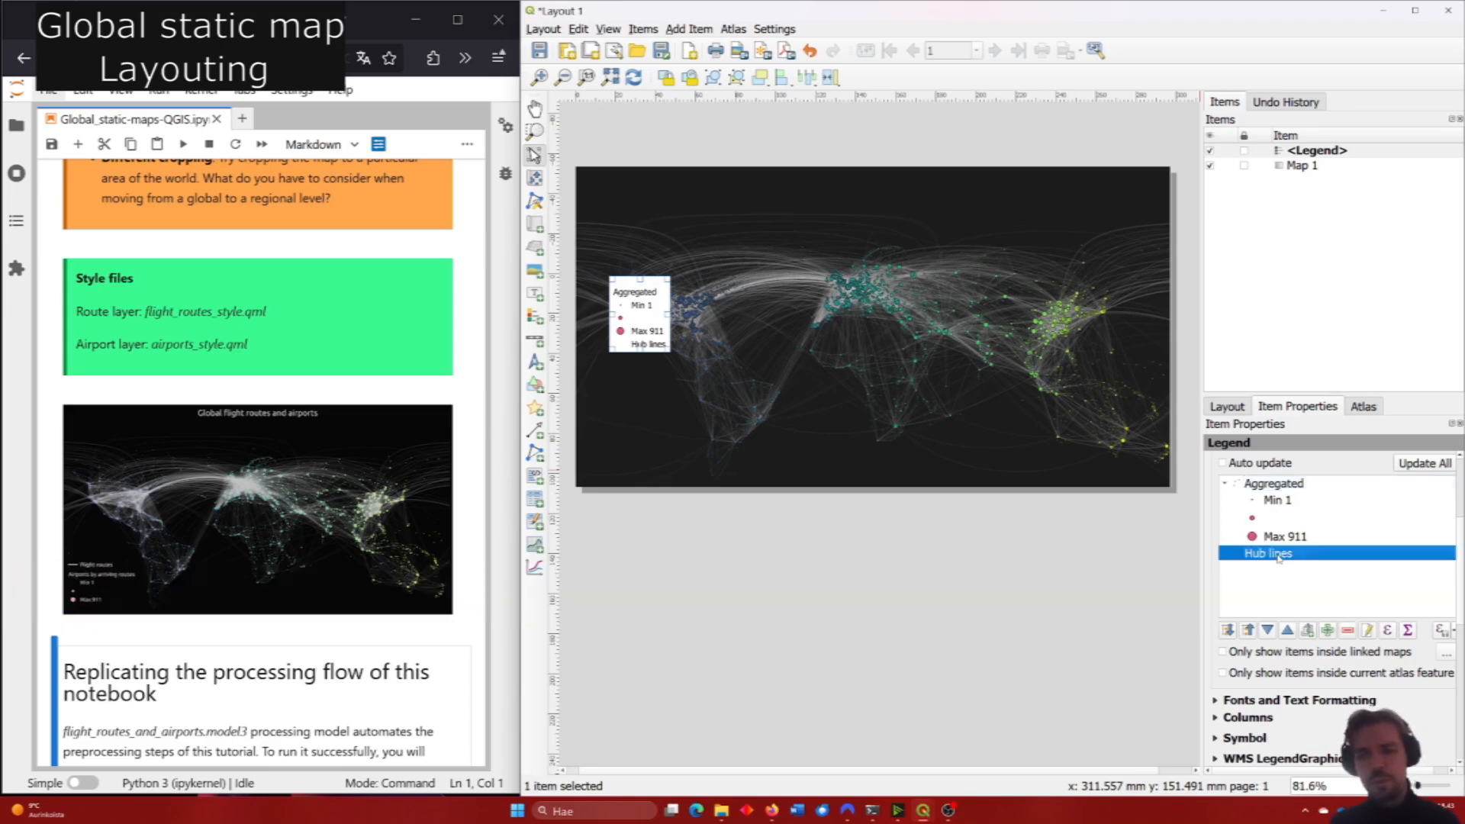
double_click(1278, 556)
triple_click(1294, 482)
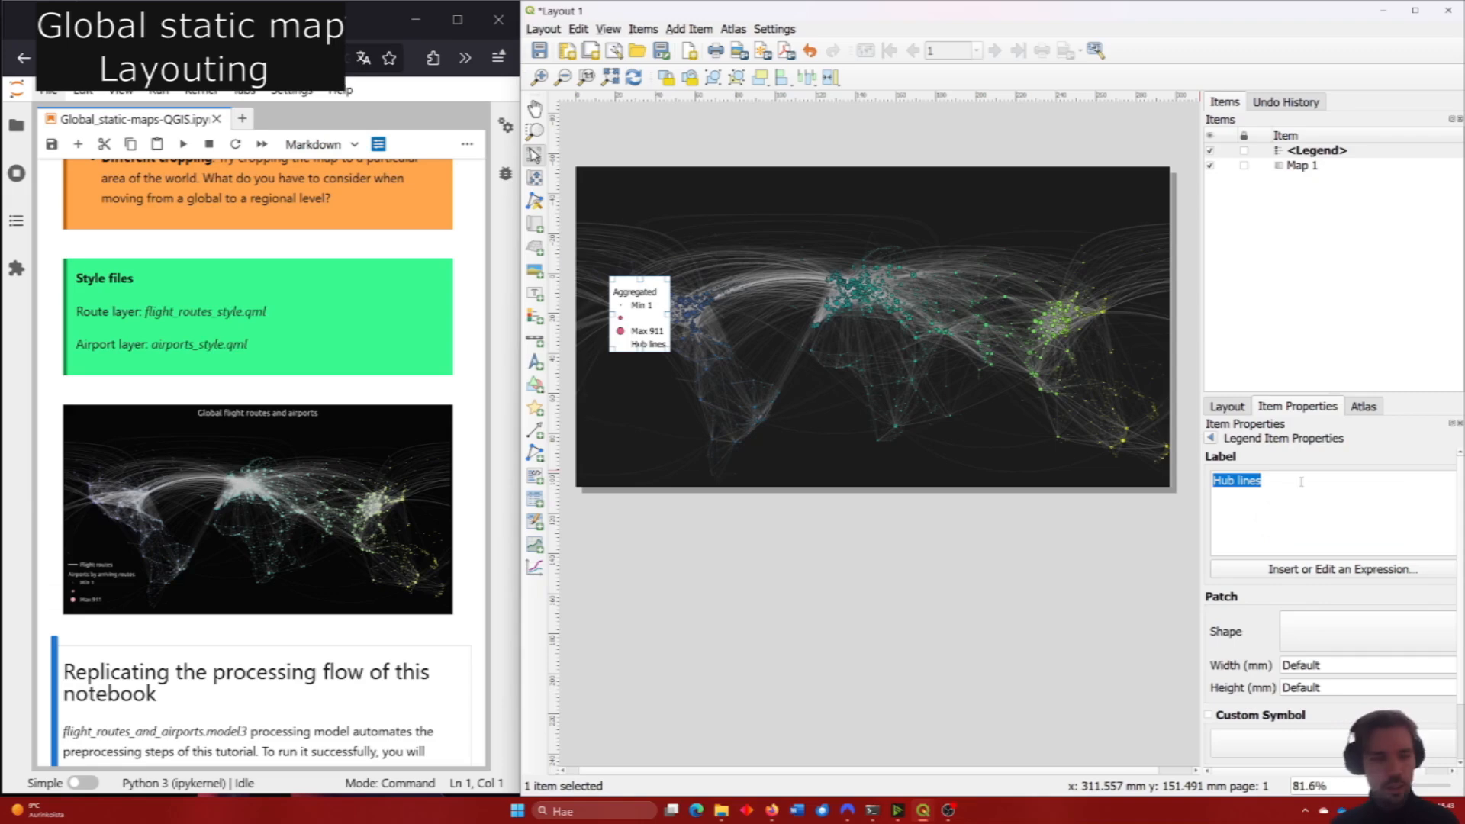
type("Flight")
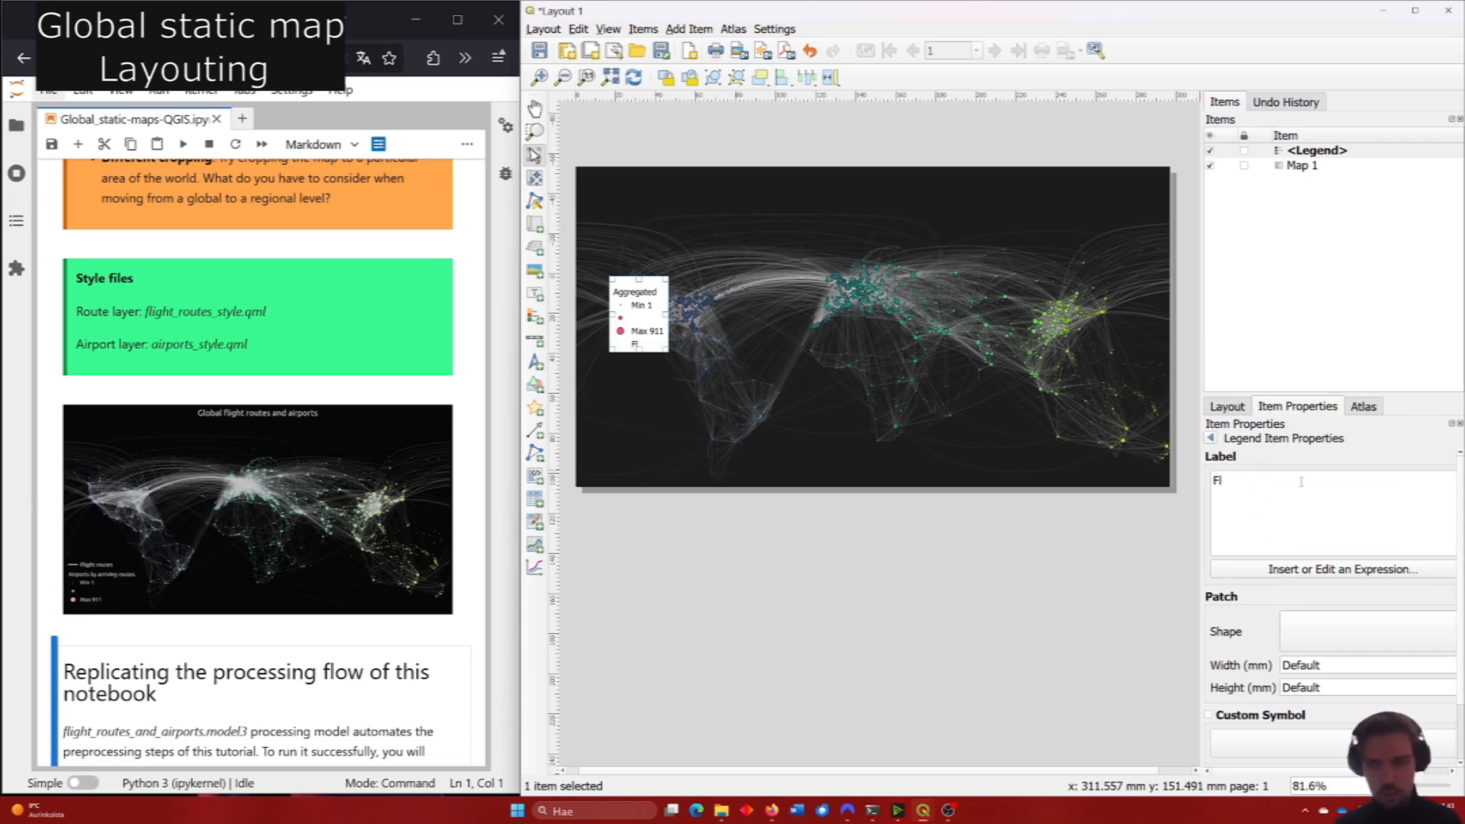
type(" routes")
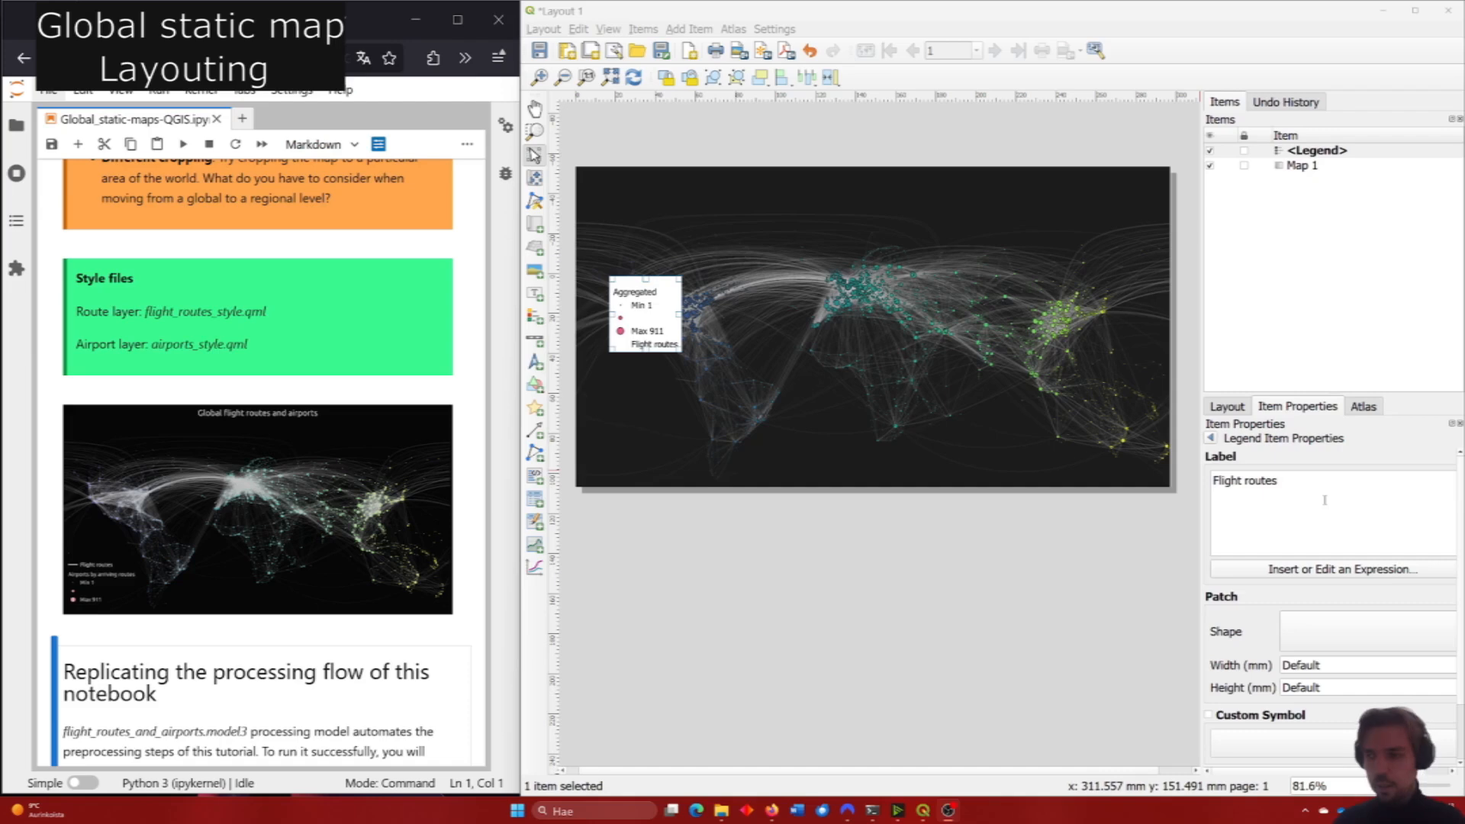
left_click(1328, 496)
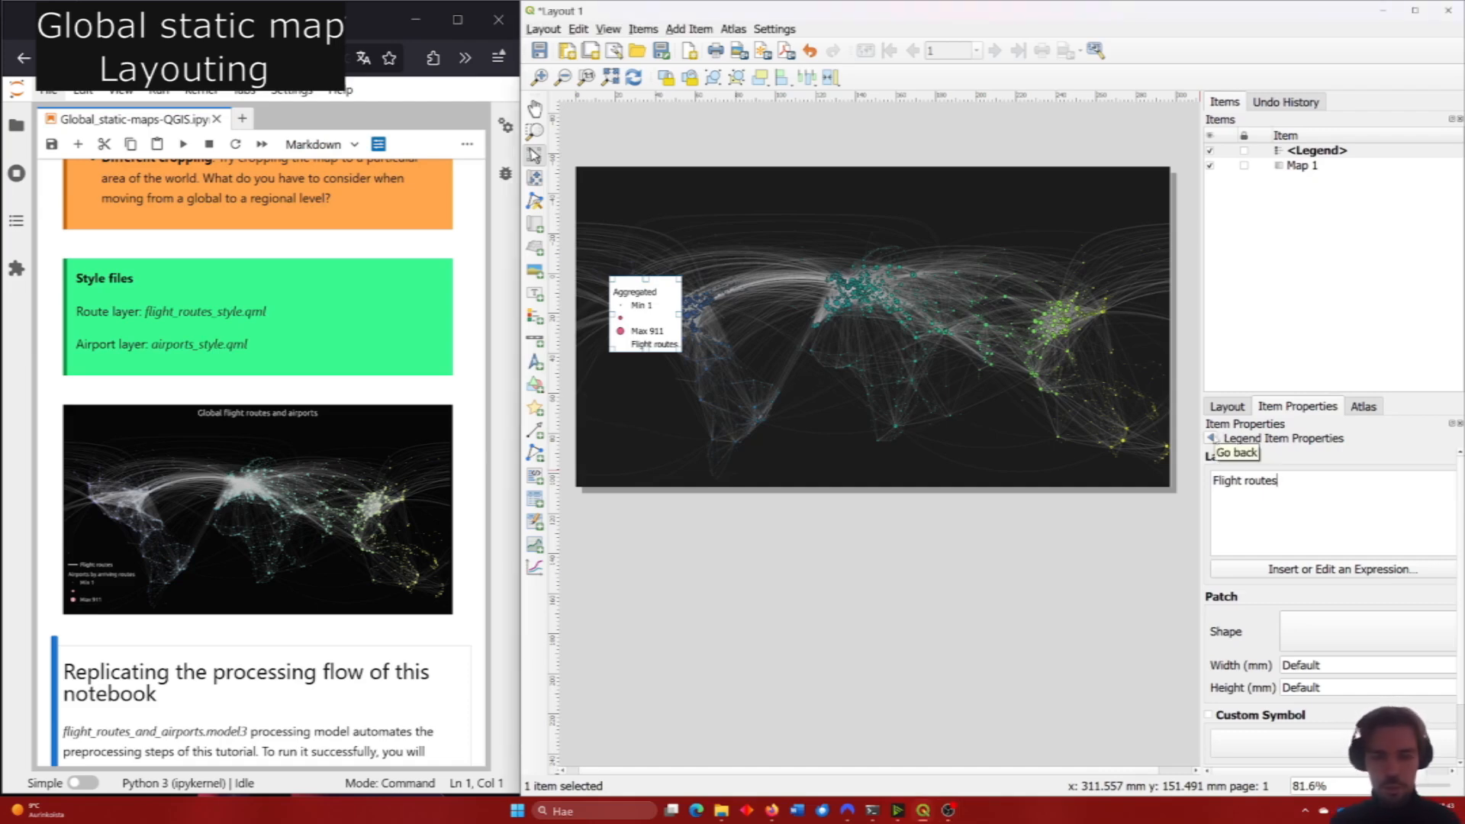
left_click(1212, 439)
Turn off the legend's background.
scroll(1215, 648, "down", 5)
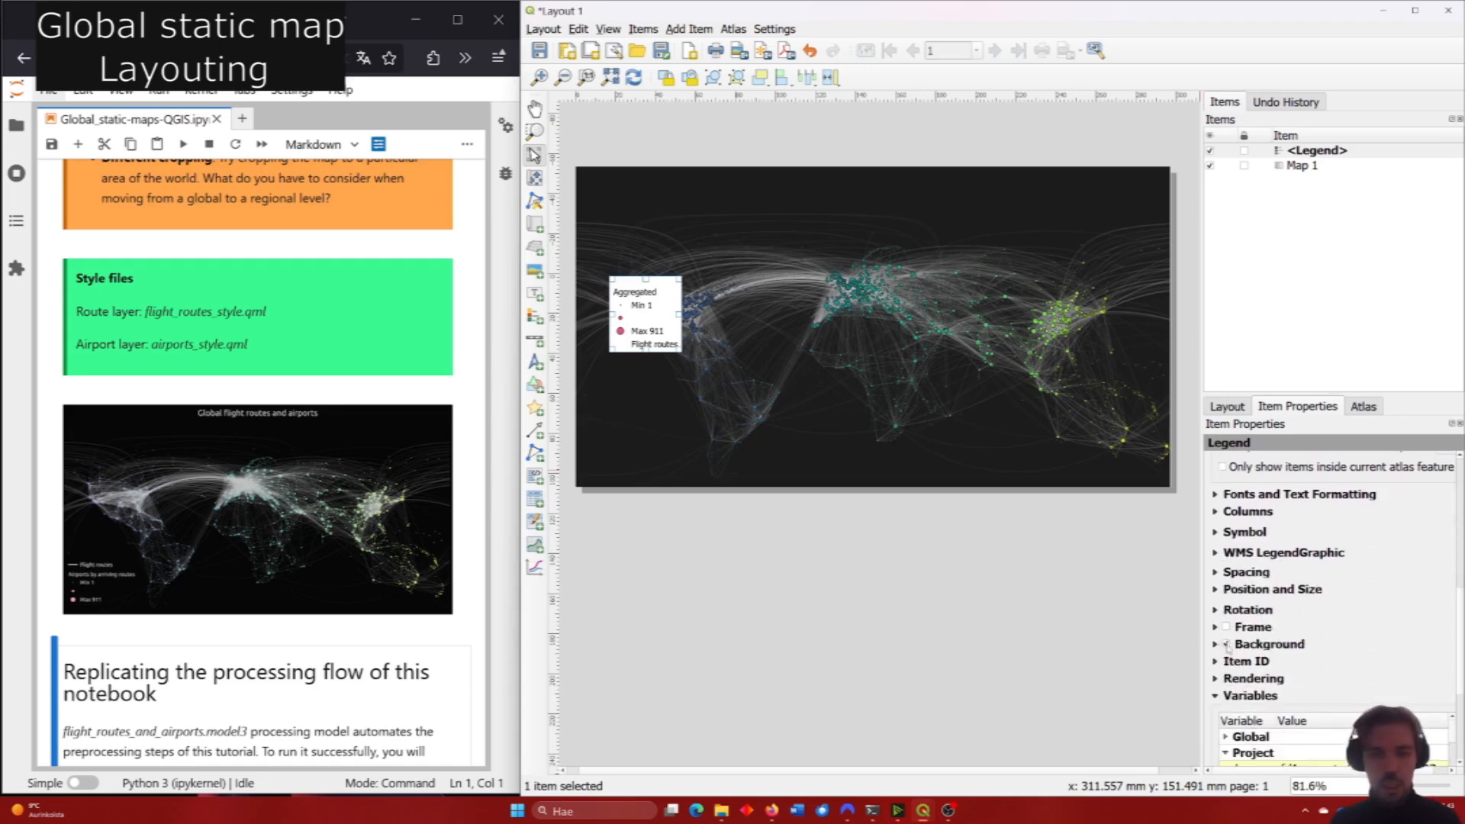
left_click(1227, 645)
scroll(1226, 647, "down", 3)
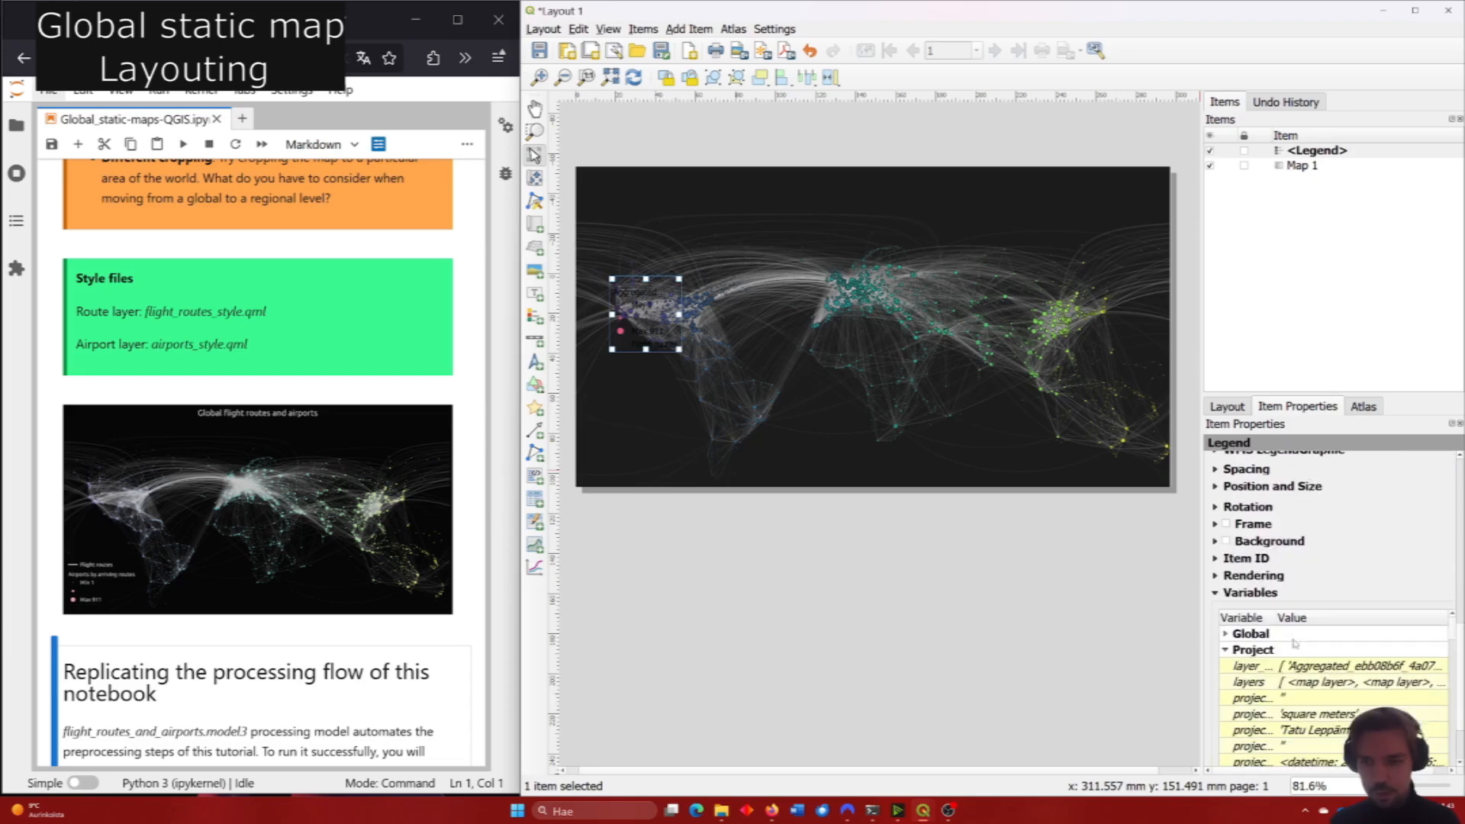
Set the font color of the legend's item labels to white.
scroll(1329, 524, "up", 3)
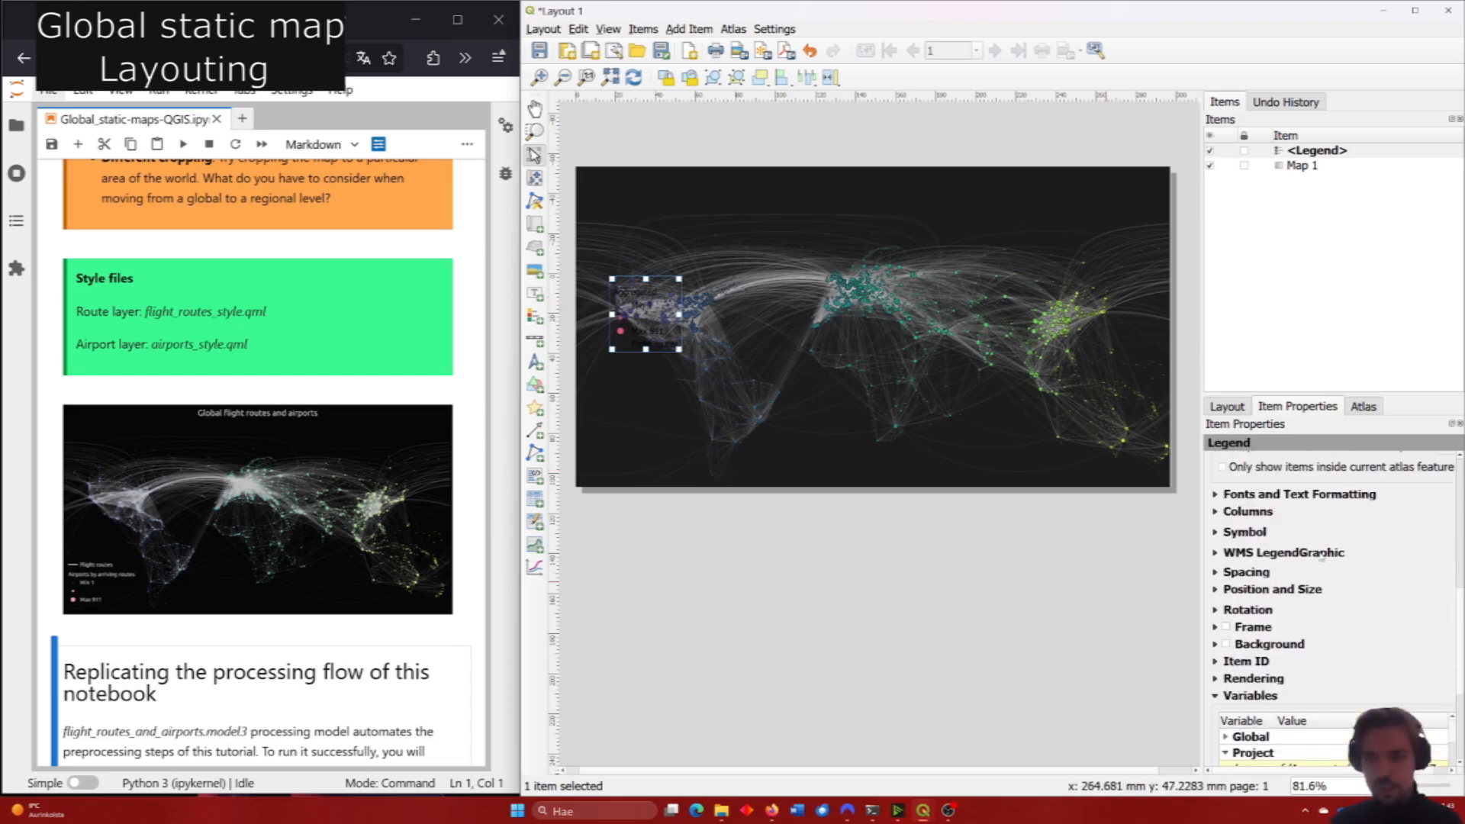
left_click(1215, 497)
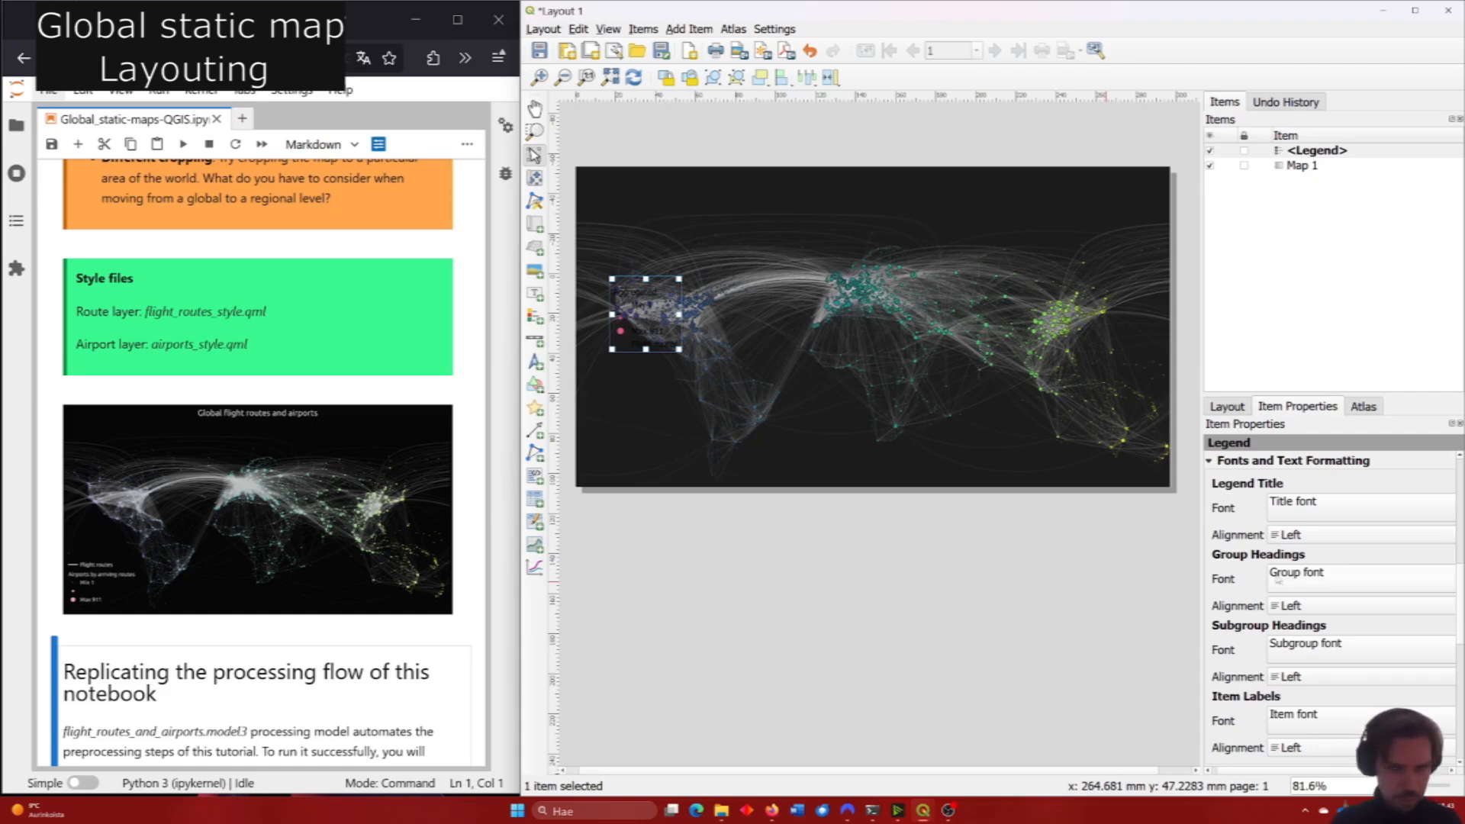
scroll(1254, 664, "down", 2)
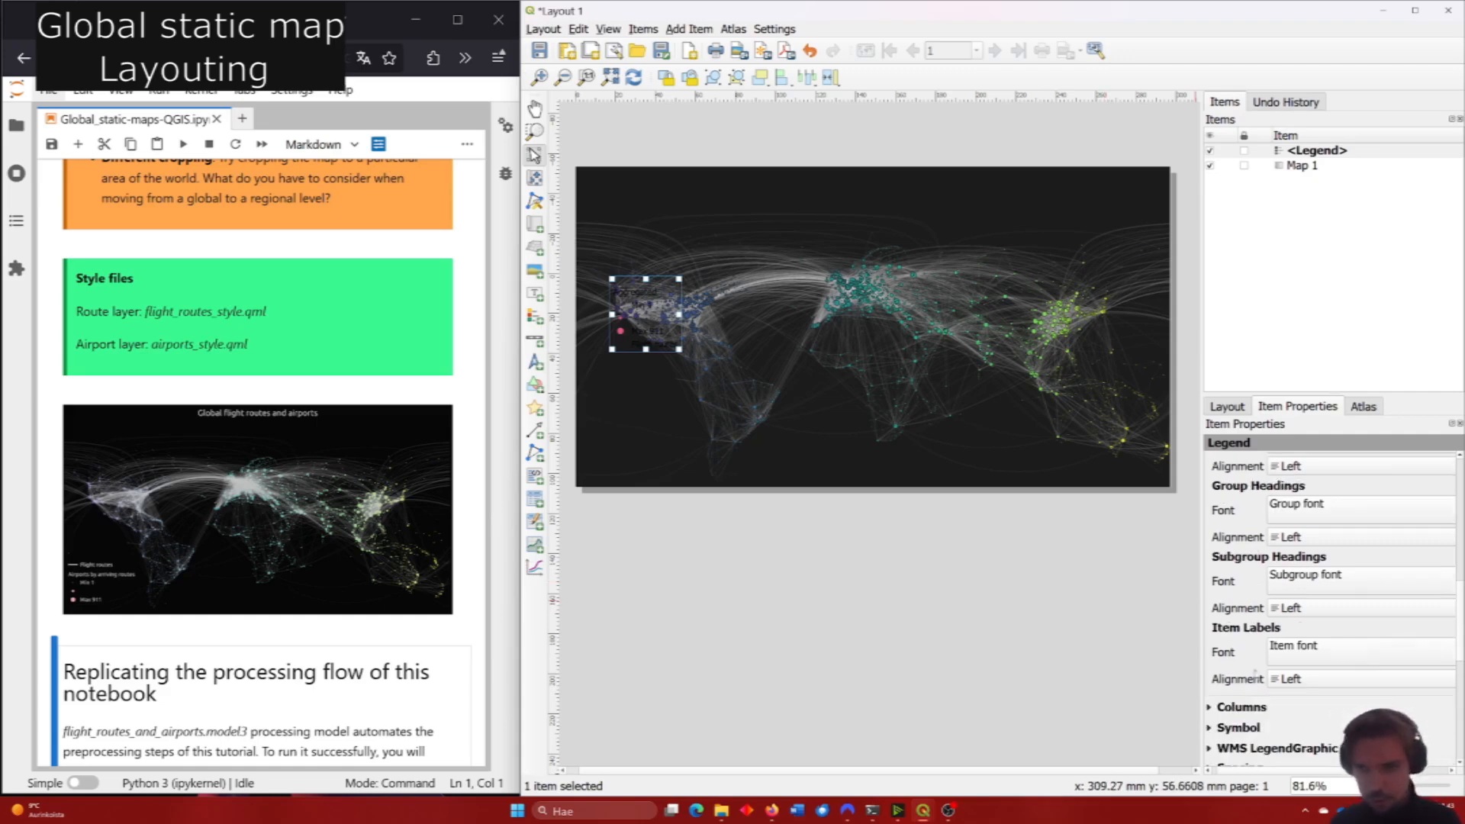
left_click(1310, 646)
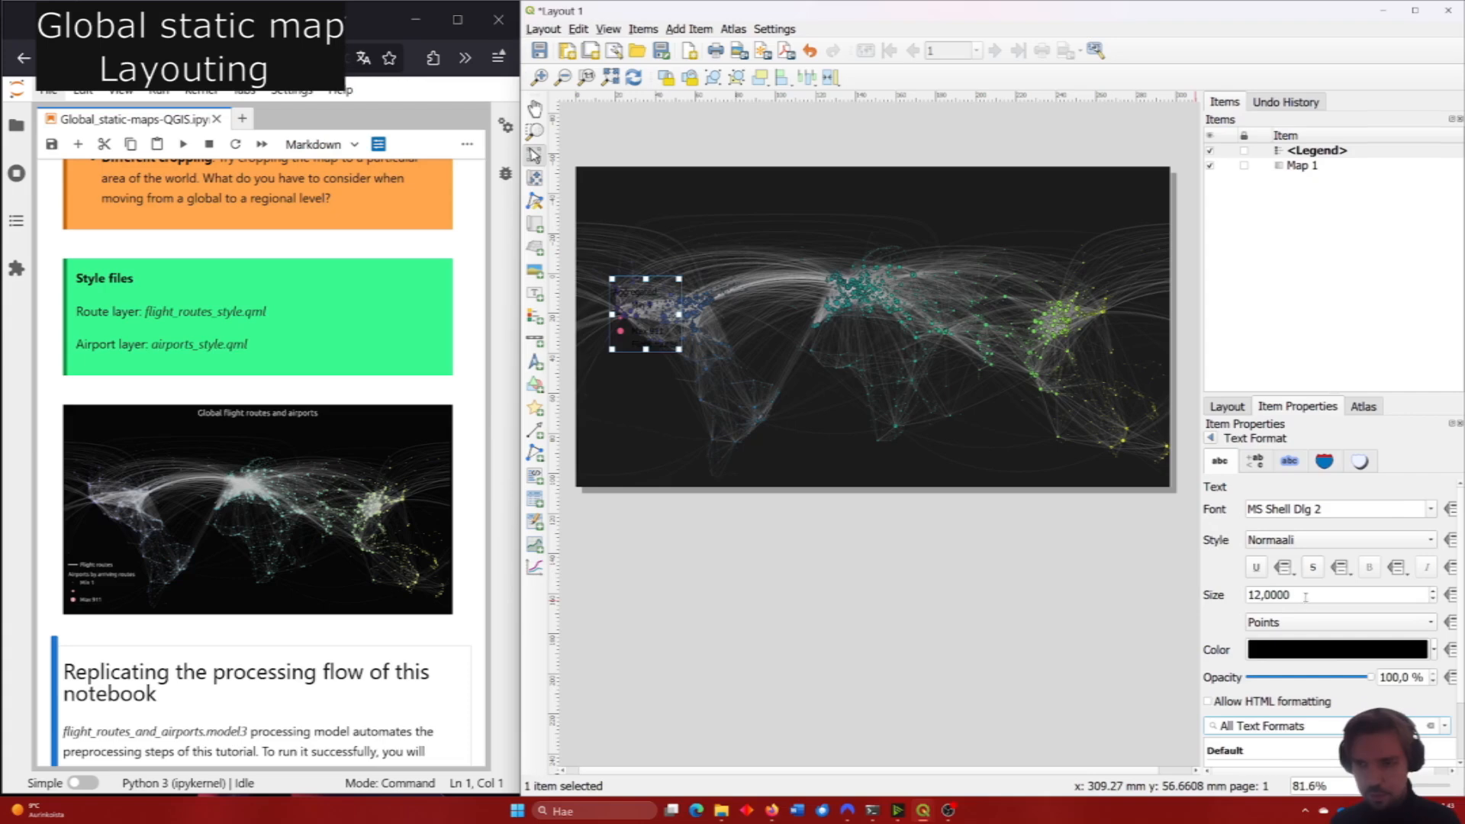
left_click(1434, 650)
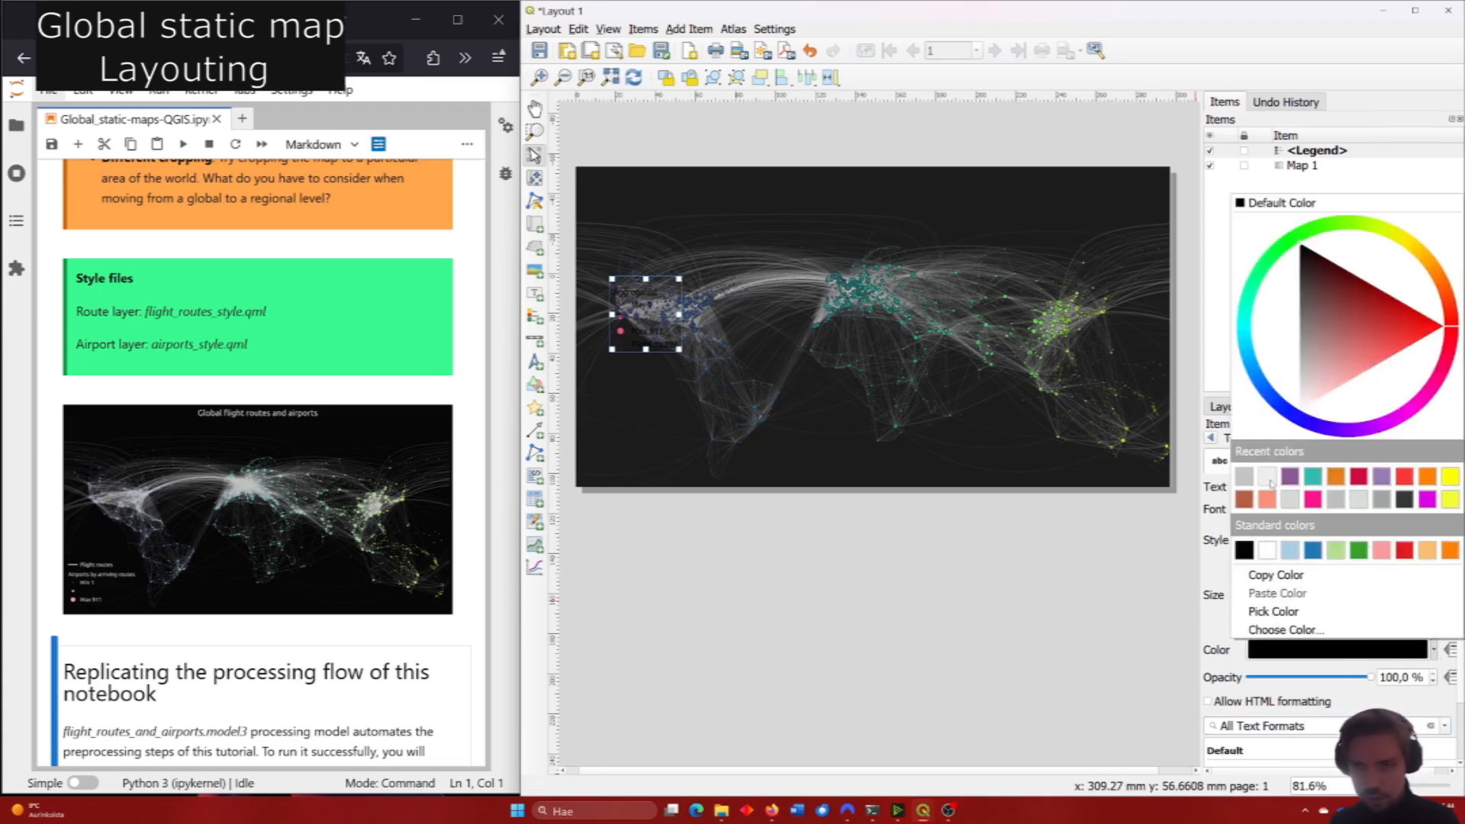
left_click_drag(1310, 342, 1305, 427)
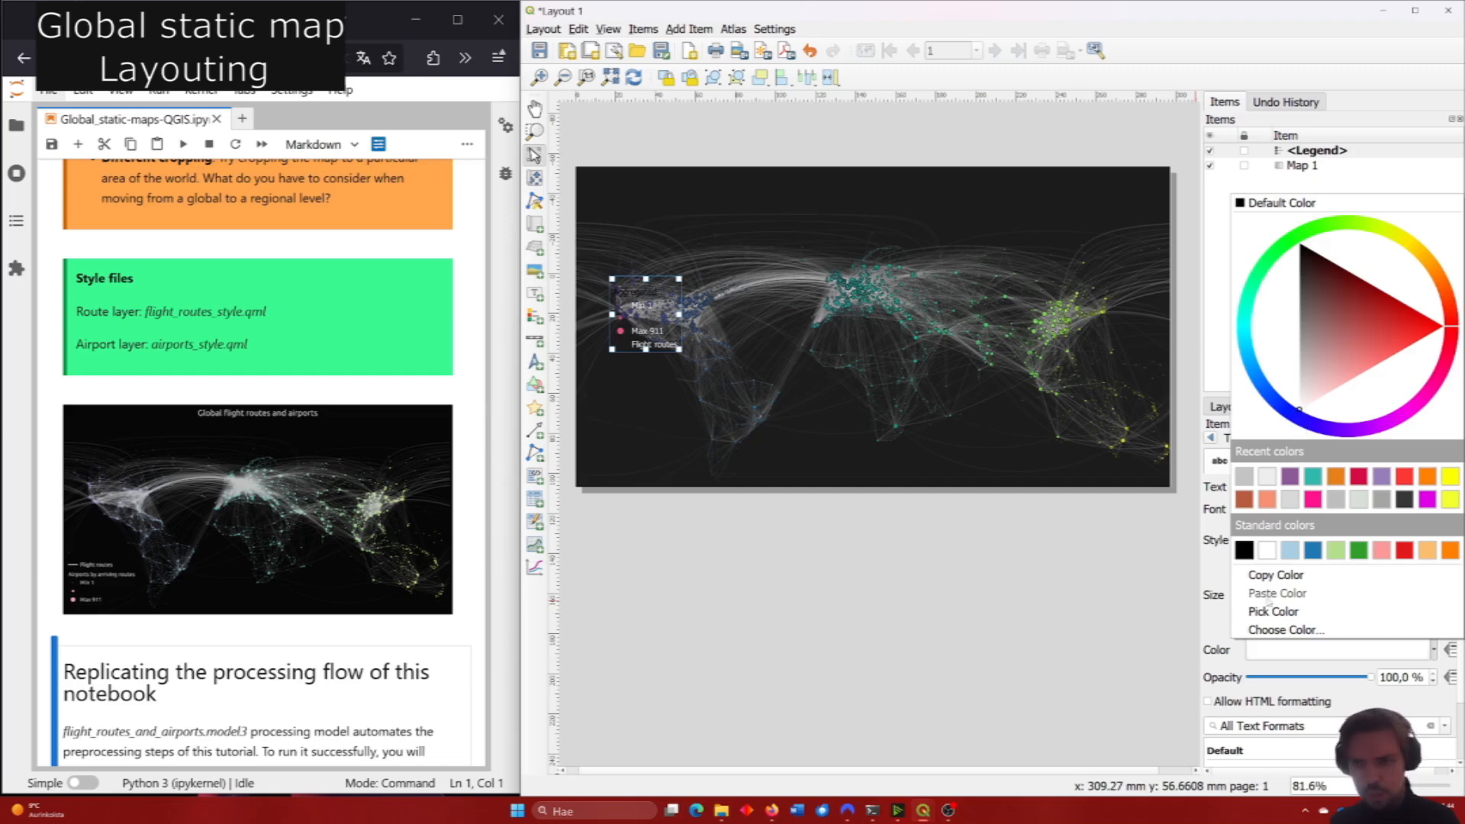
left_click(1225, 601)
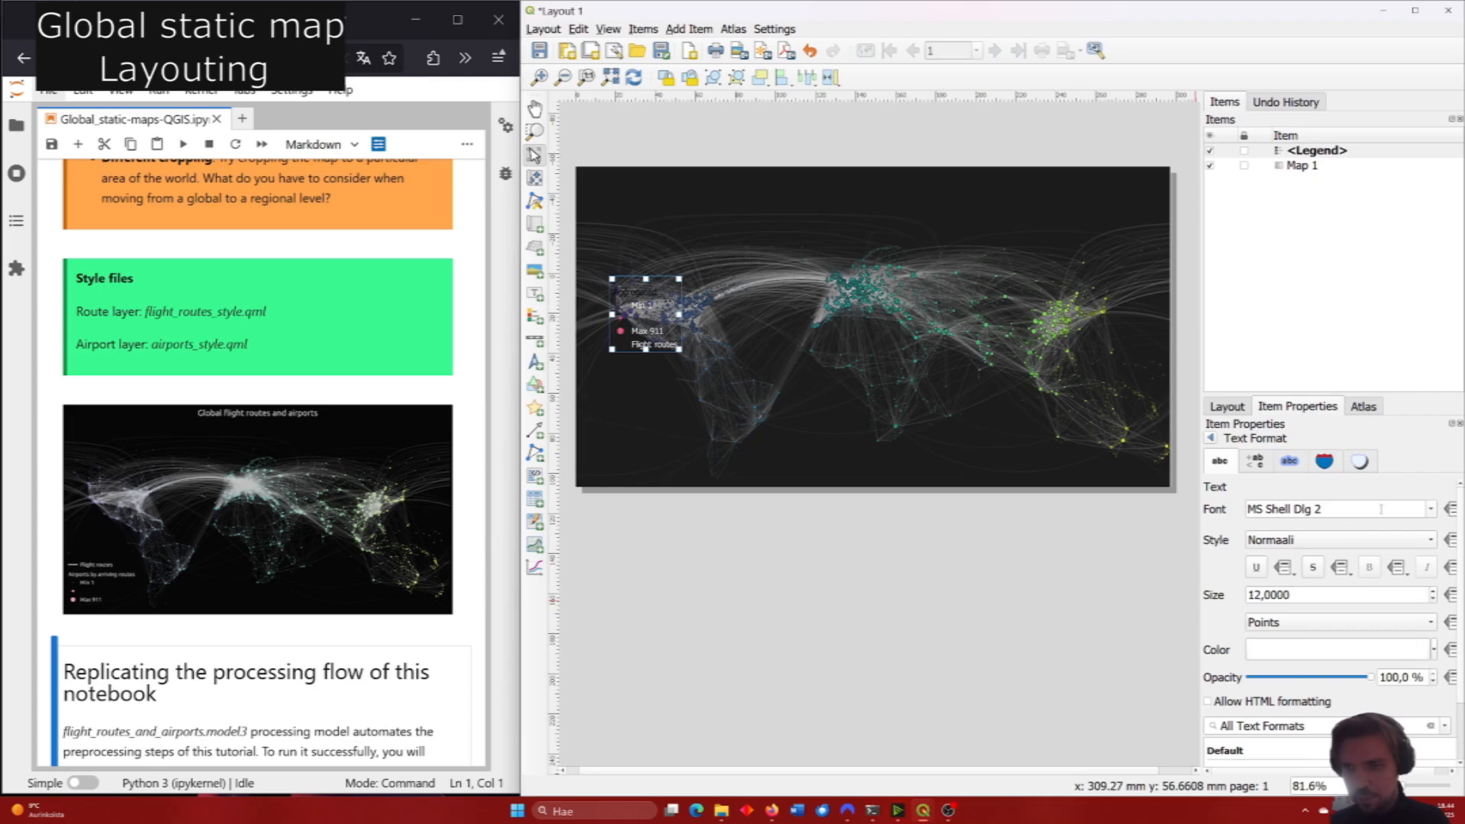
Set the font of the legend's item labels to Arial and move the legend into the empty area below North America.
left_click(1429, 509)
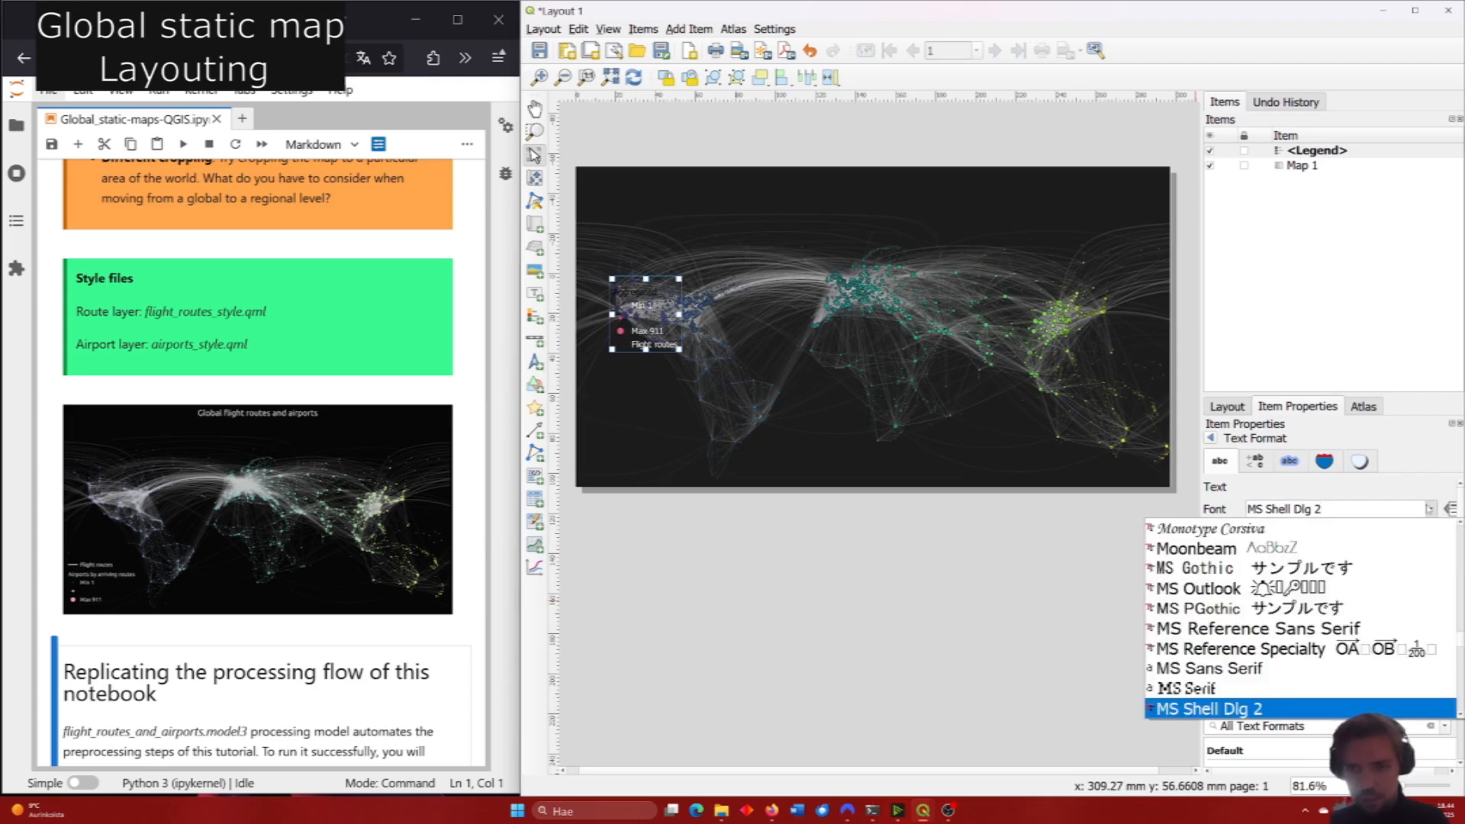
scroll(1344, 594, "down", 5)
scroll(1341, 588, "down", 10)
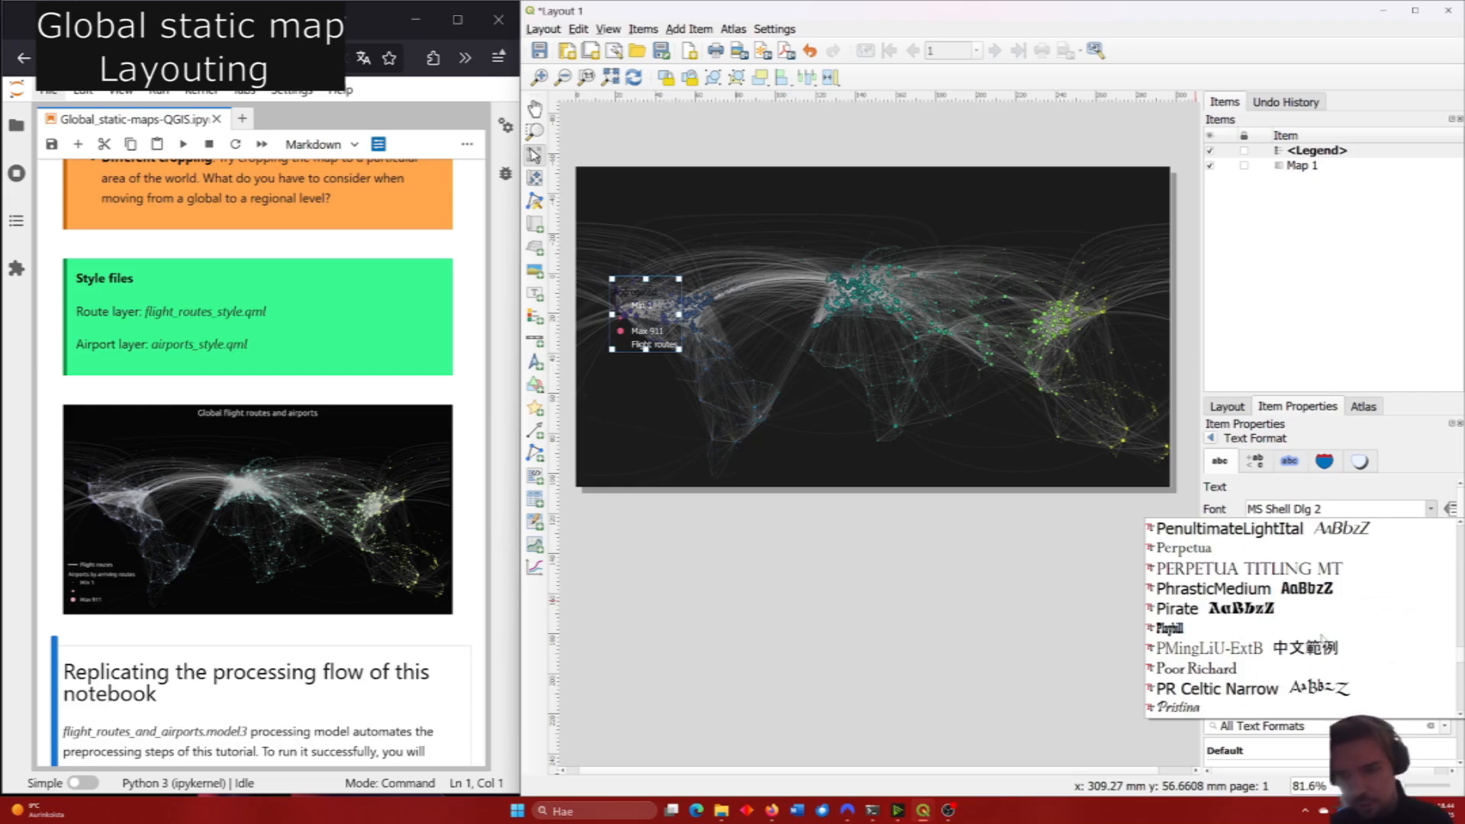
scroll(1319, 638, "up", 10)
left_click(1331, 506)
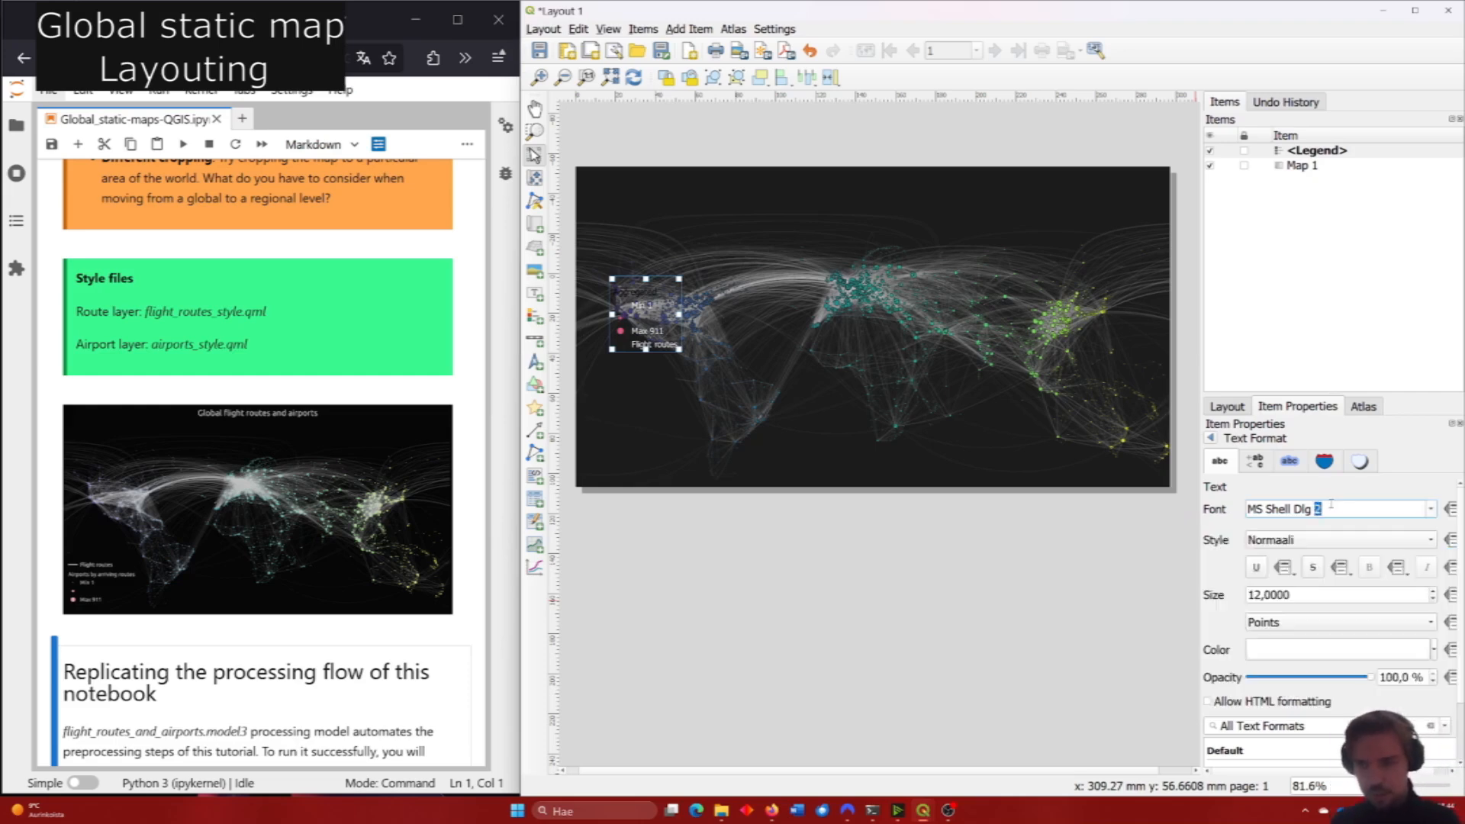
key("ctrl+a")
type("ar")
key("Return")
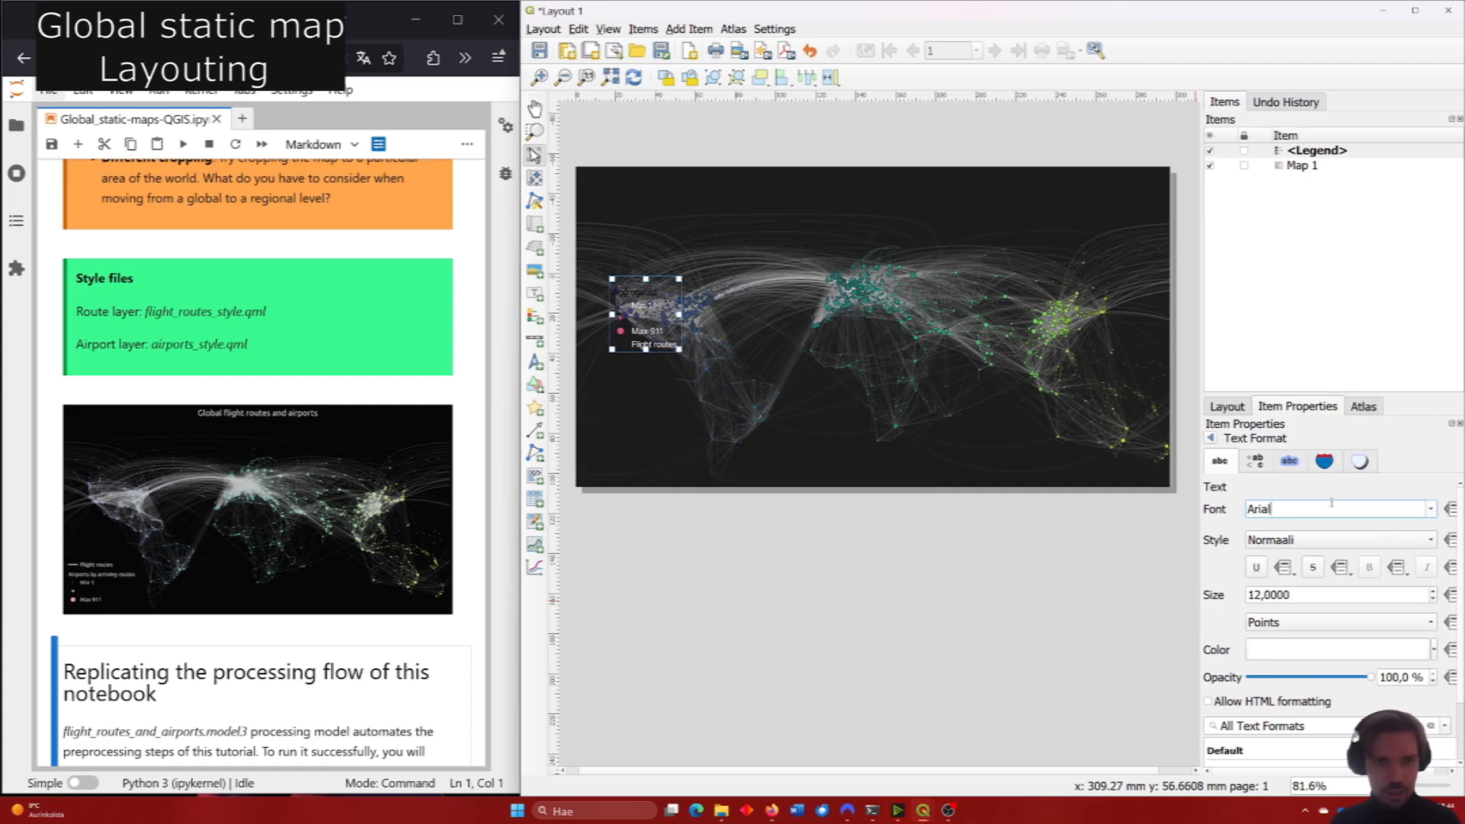
left_click(1211, 438)
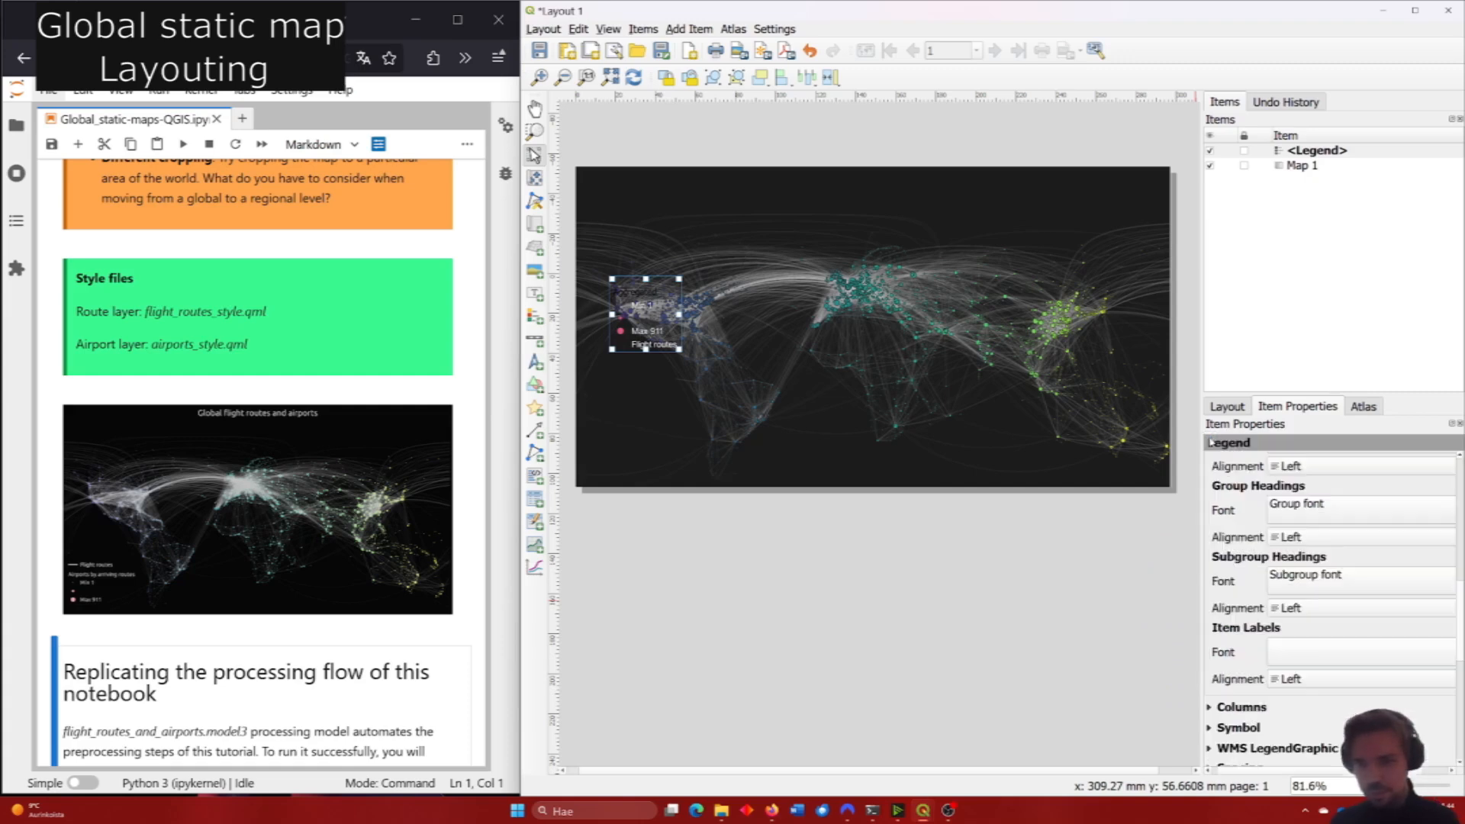
left_click_drag(643, 314, 638, 409)
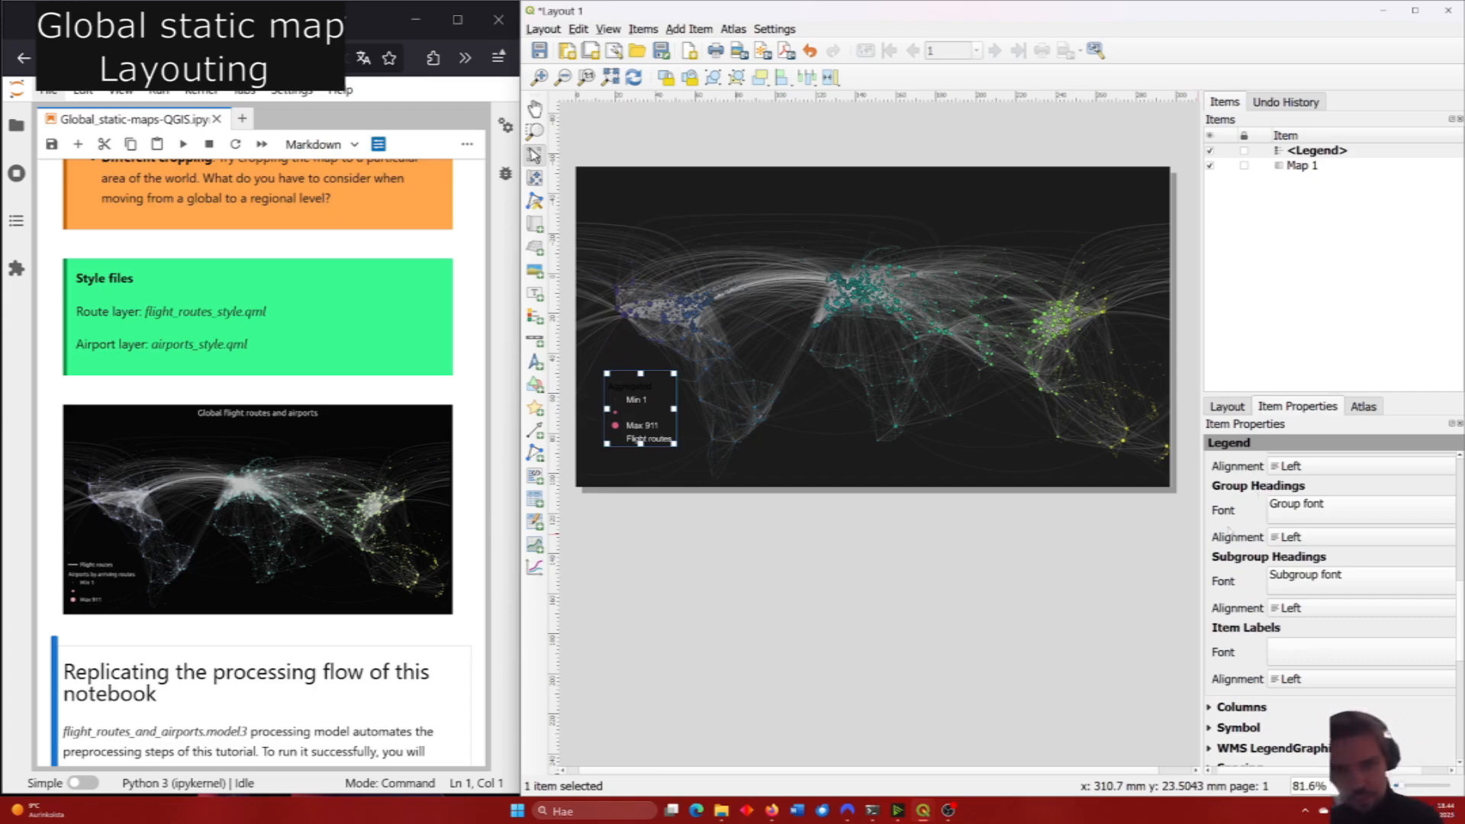
Give the Flight routes legend entry a custom line symbol with 100% opacity and a width of 0.5 mm.
scroll(1229, 529, "up", 5)
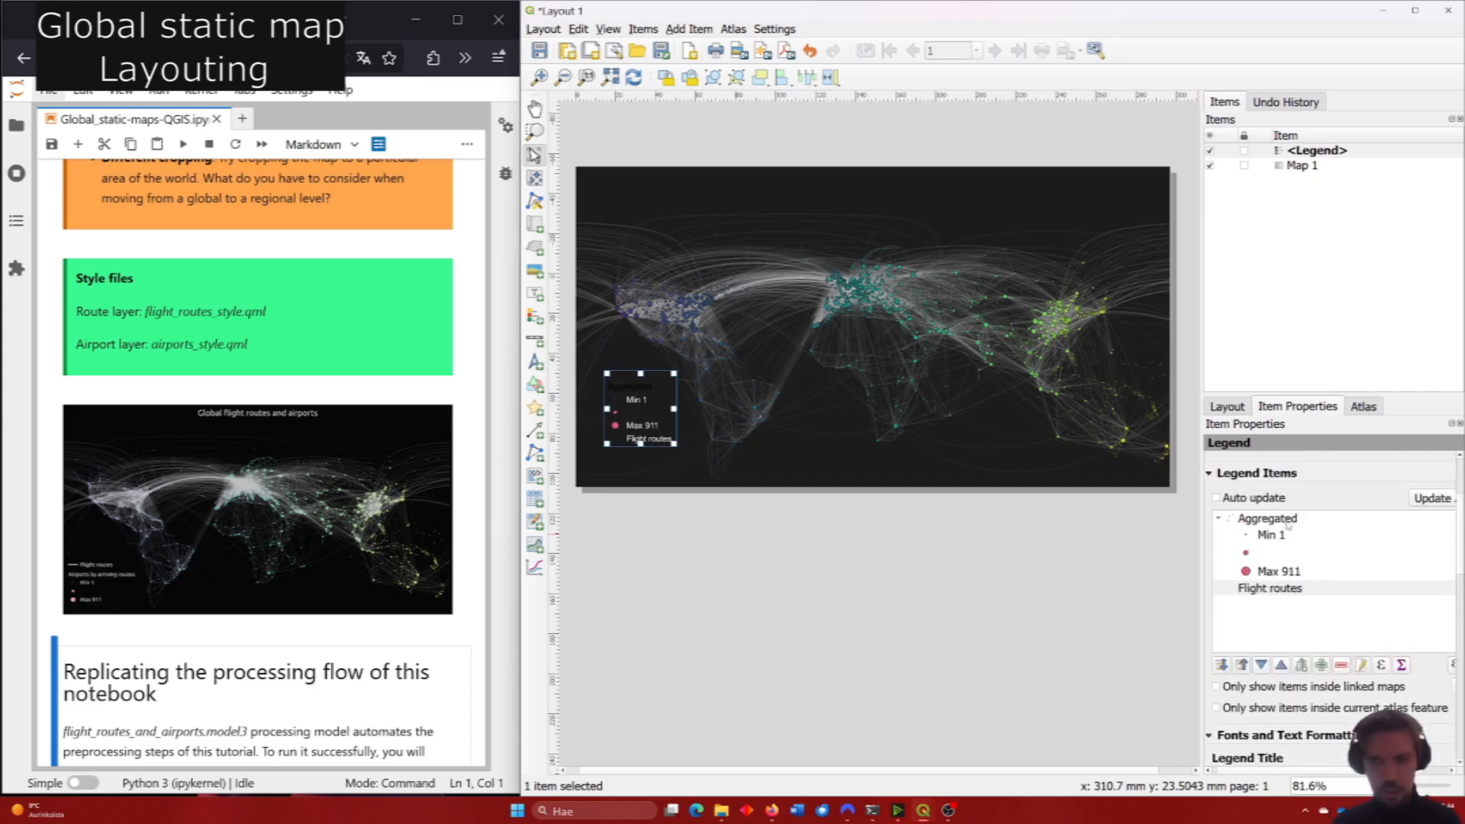
double_click(1275, 590)
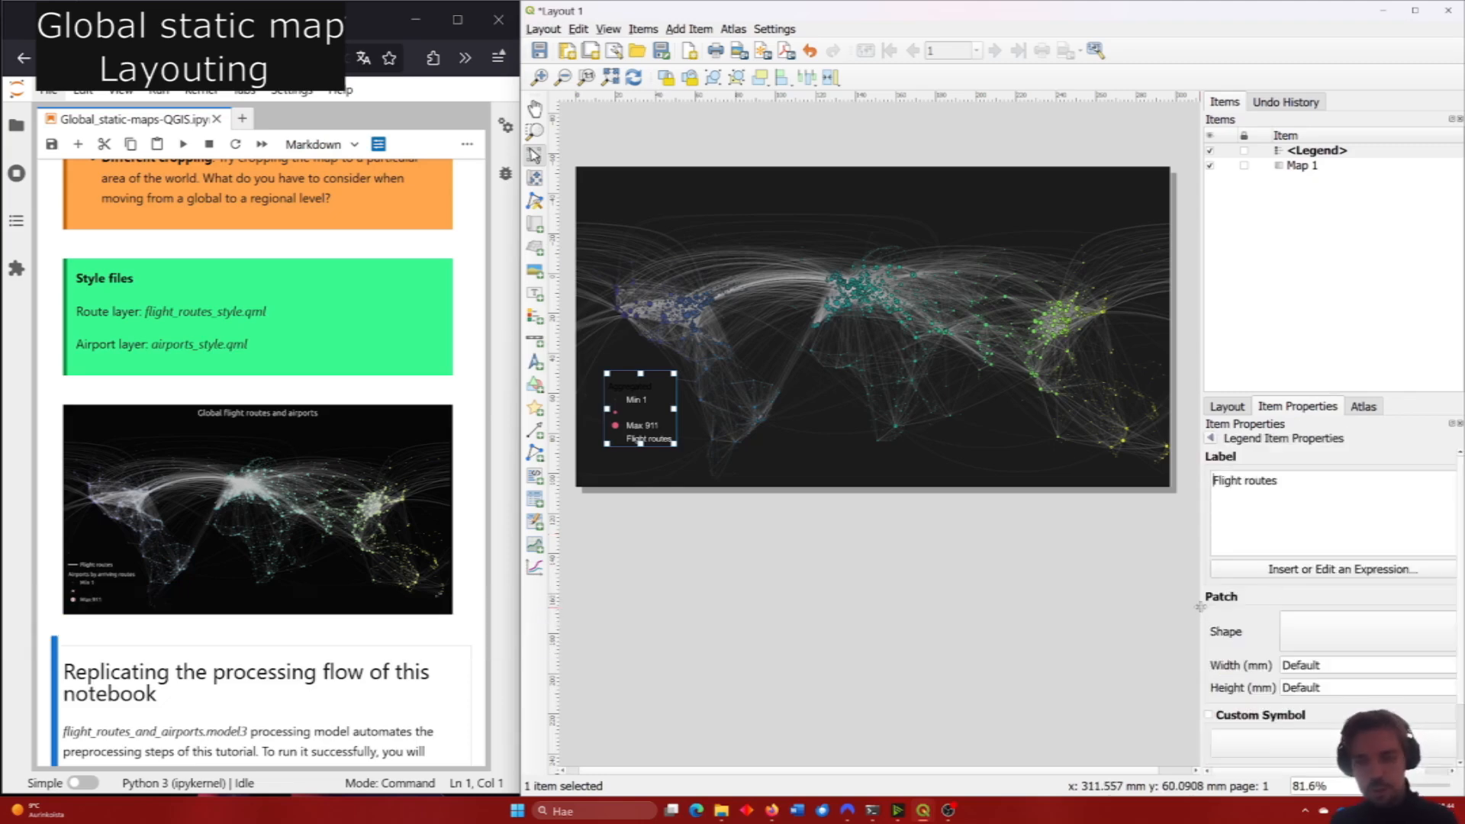
left_click_drag(1200, 607, 1190, 606)
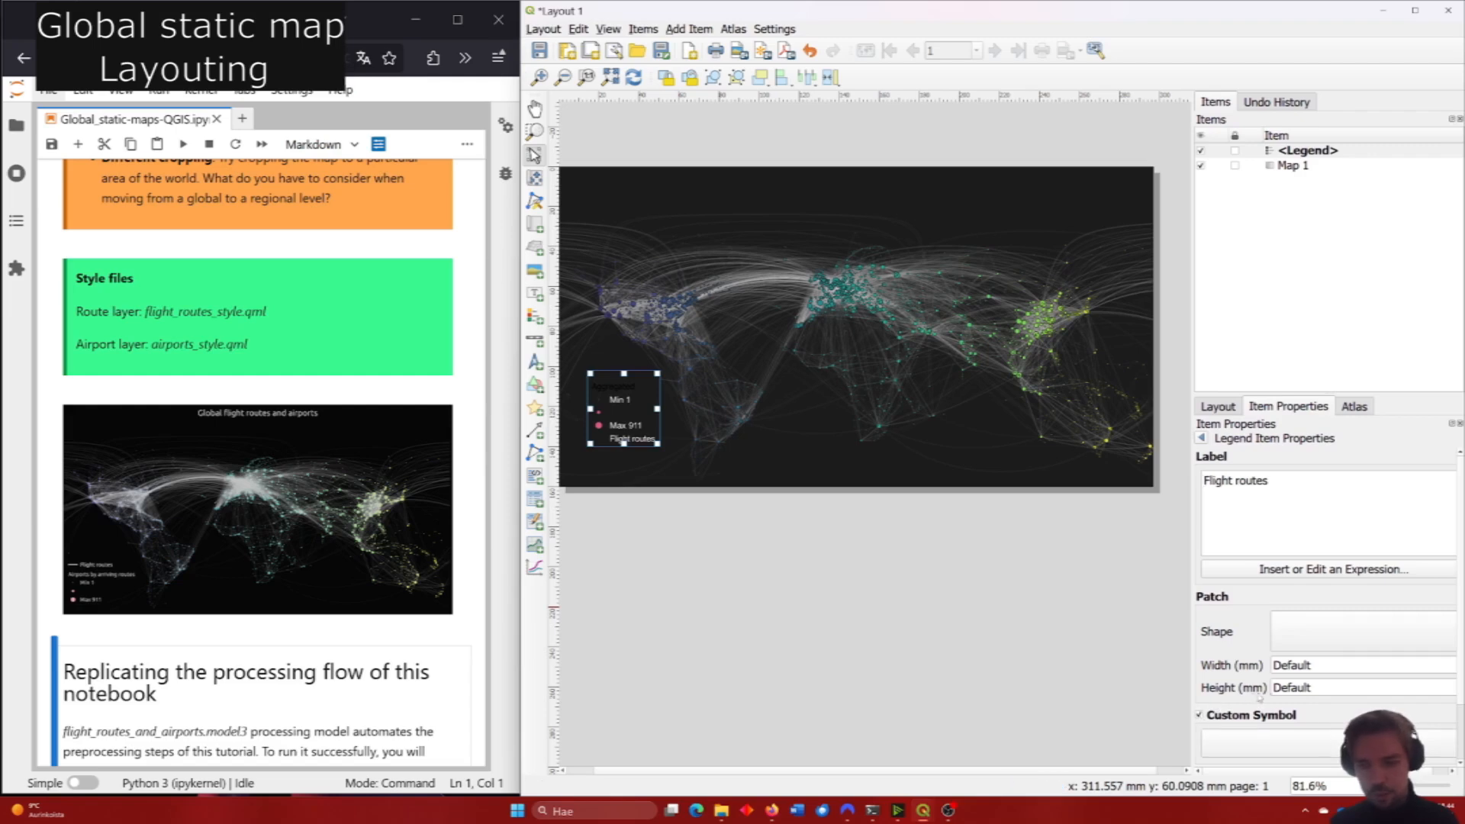
left_click(1297, 742)
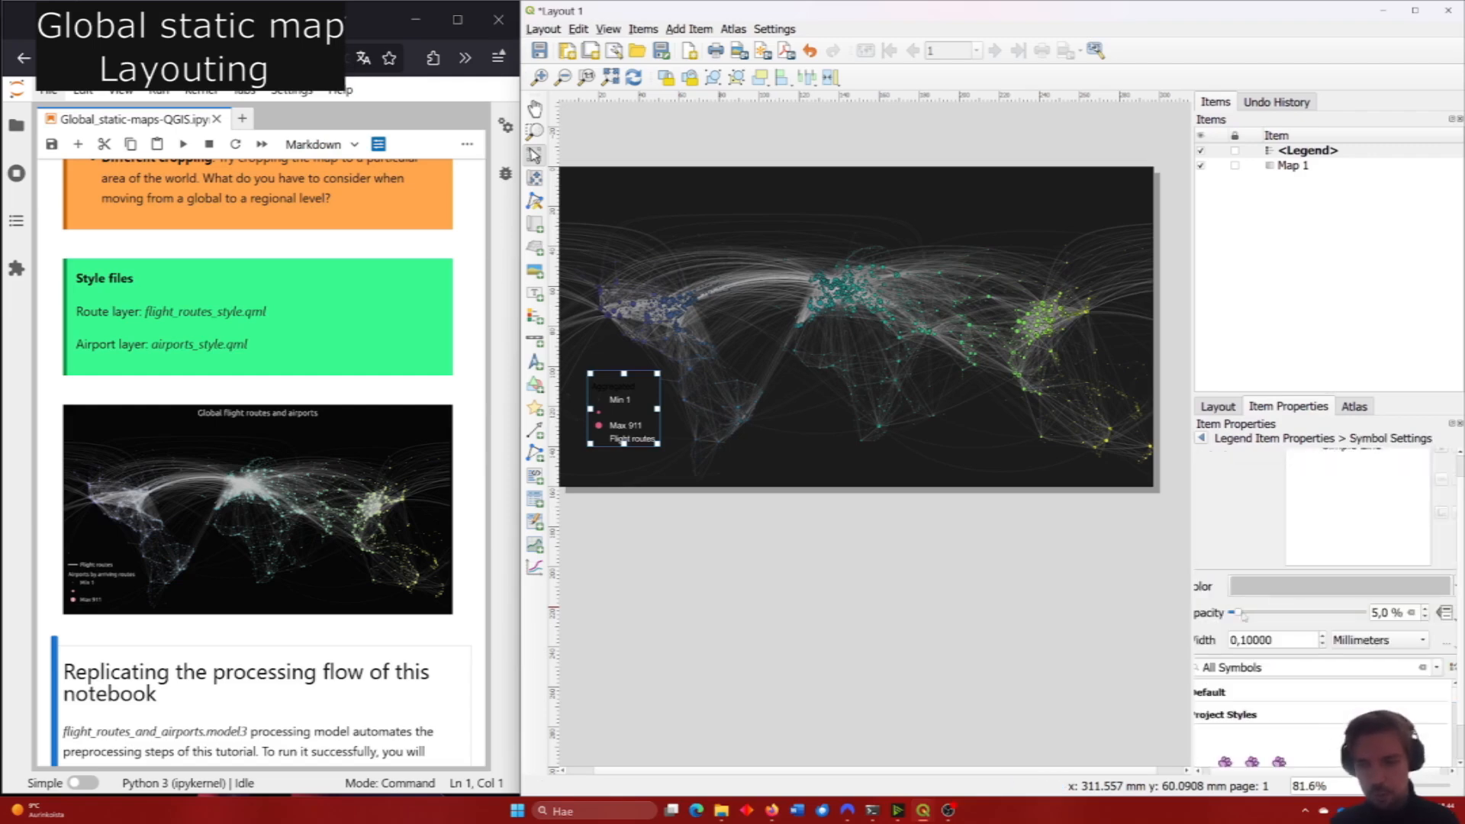
left_click_drag(1232, 612, 1366, 613)
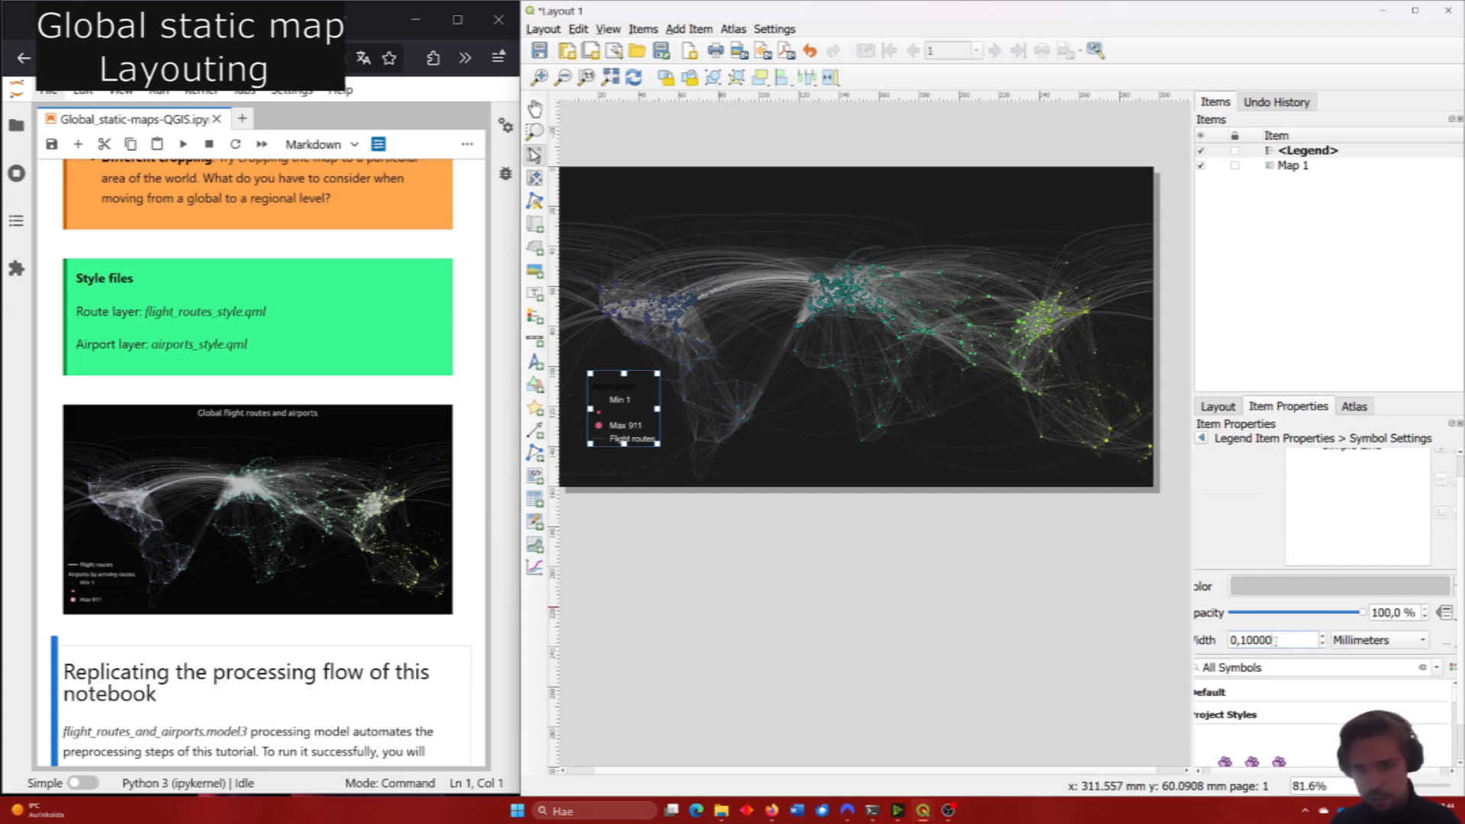
left_click_drag(1276, 641, 1241, 641)
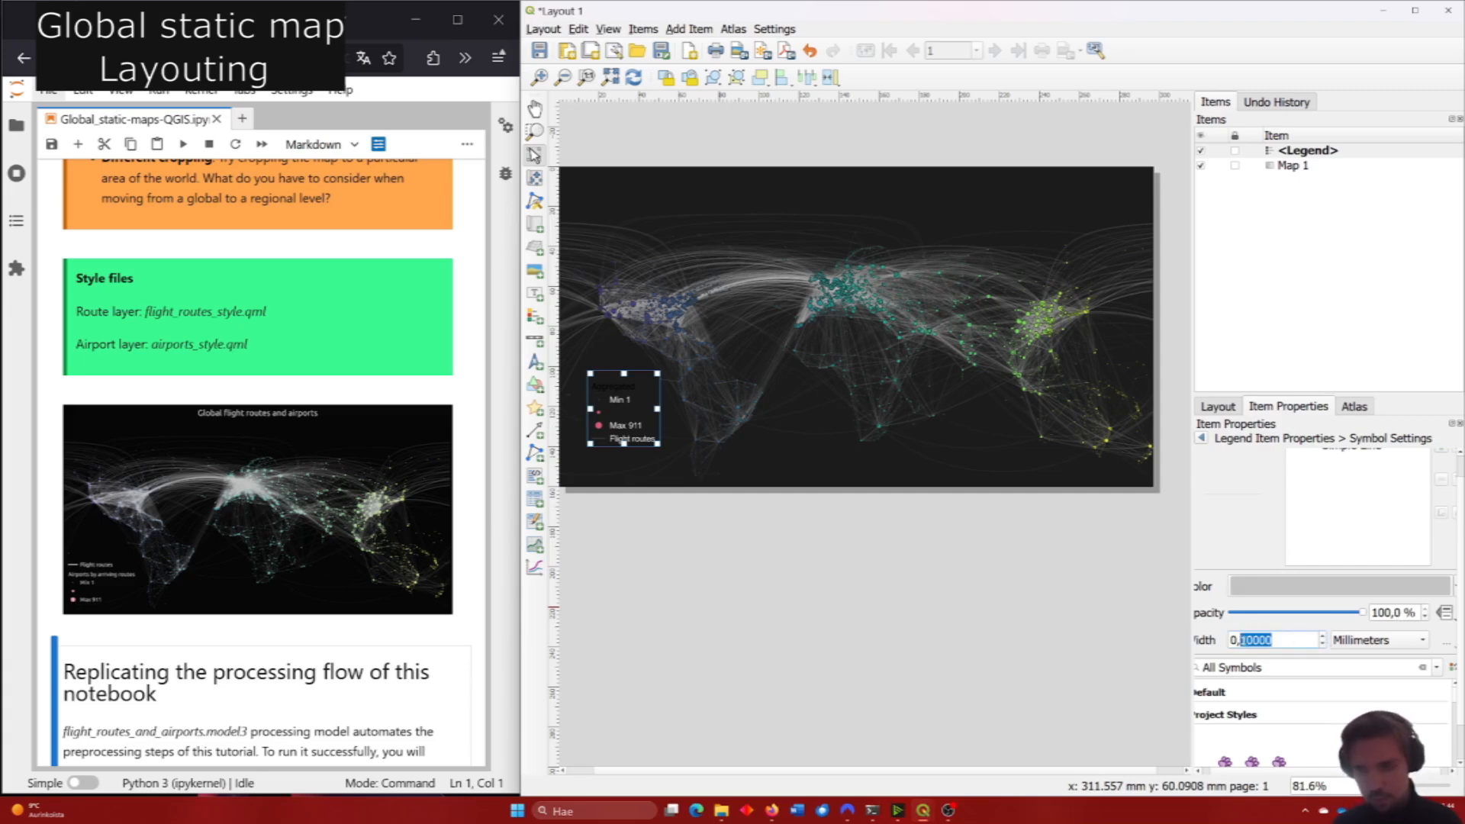
type("5")
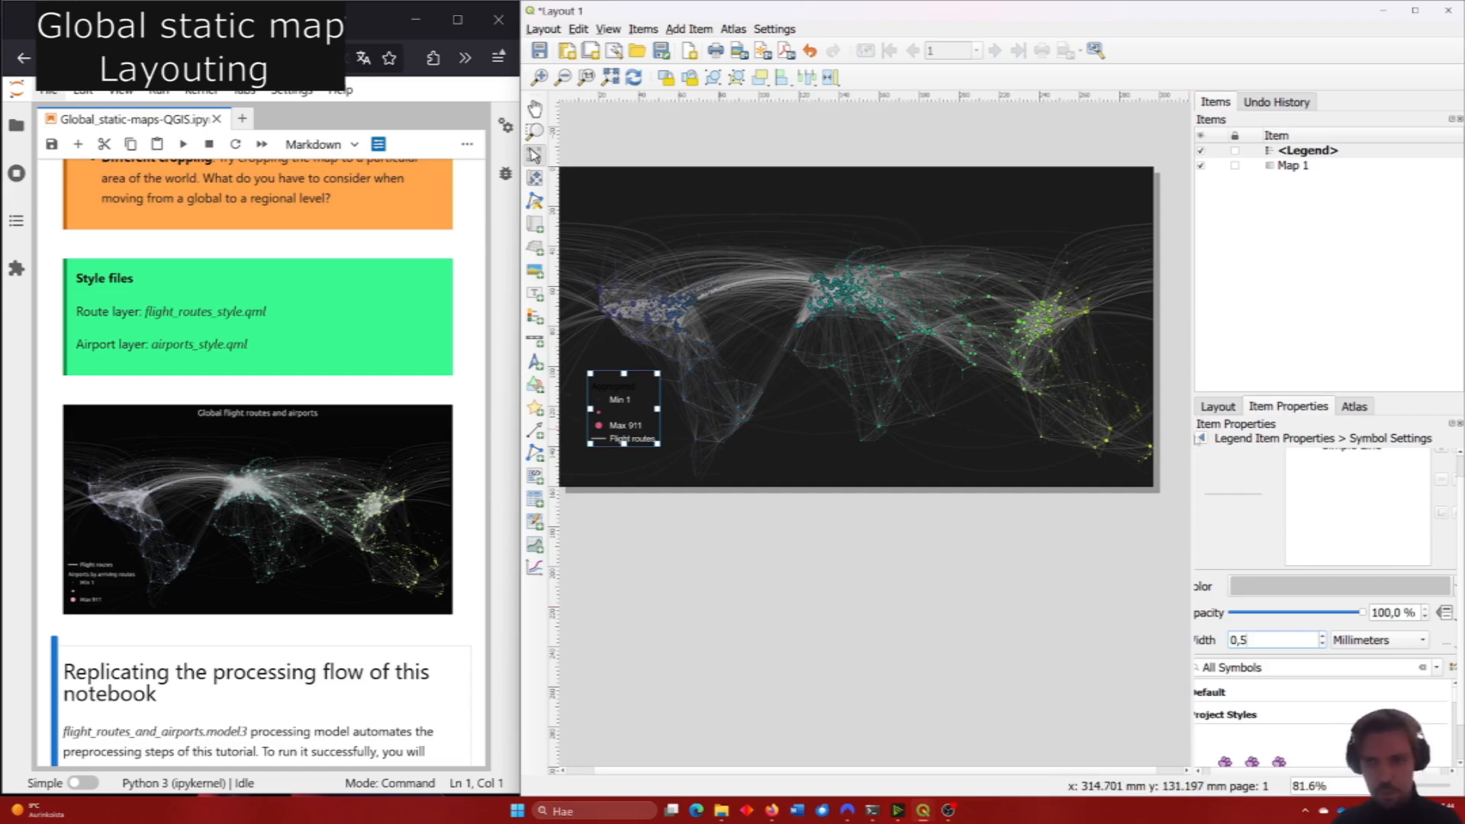
left_click(1201, 438)
left_click(1200, 439)
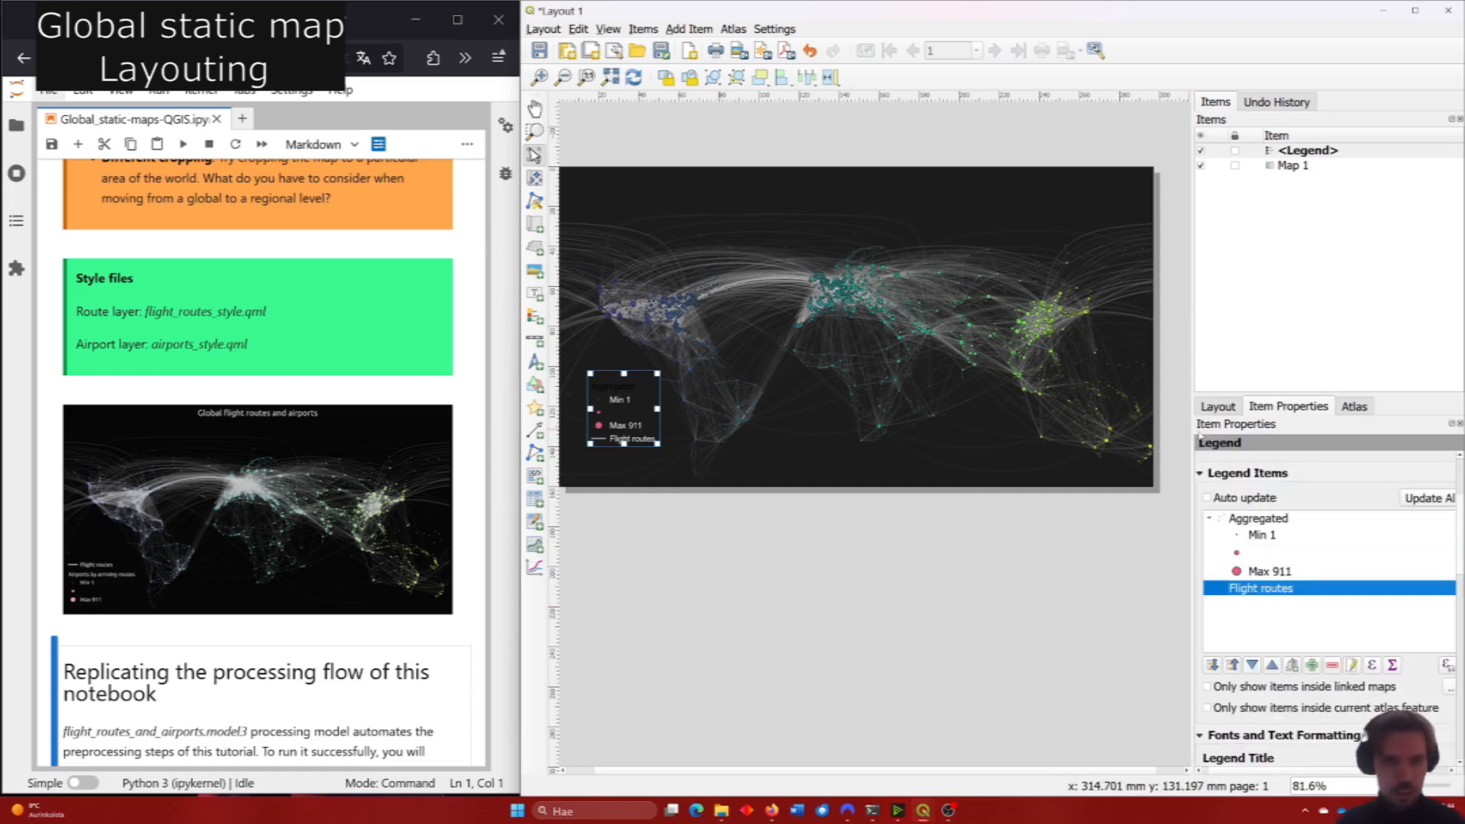
Rename the Aggregated legend entry to "Airports by arriving routes".
double_click(1283, 519)
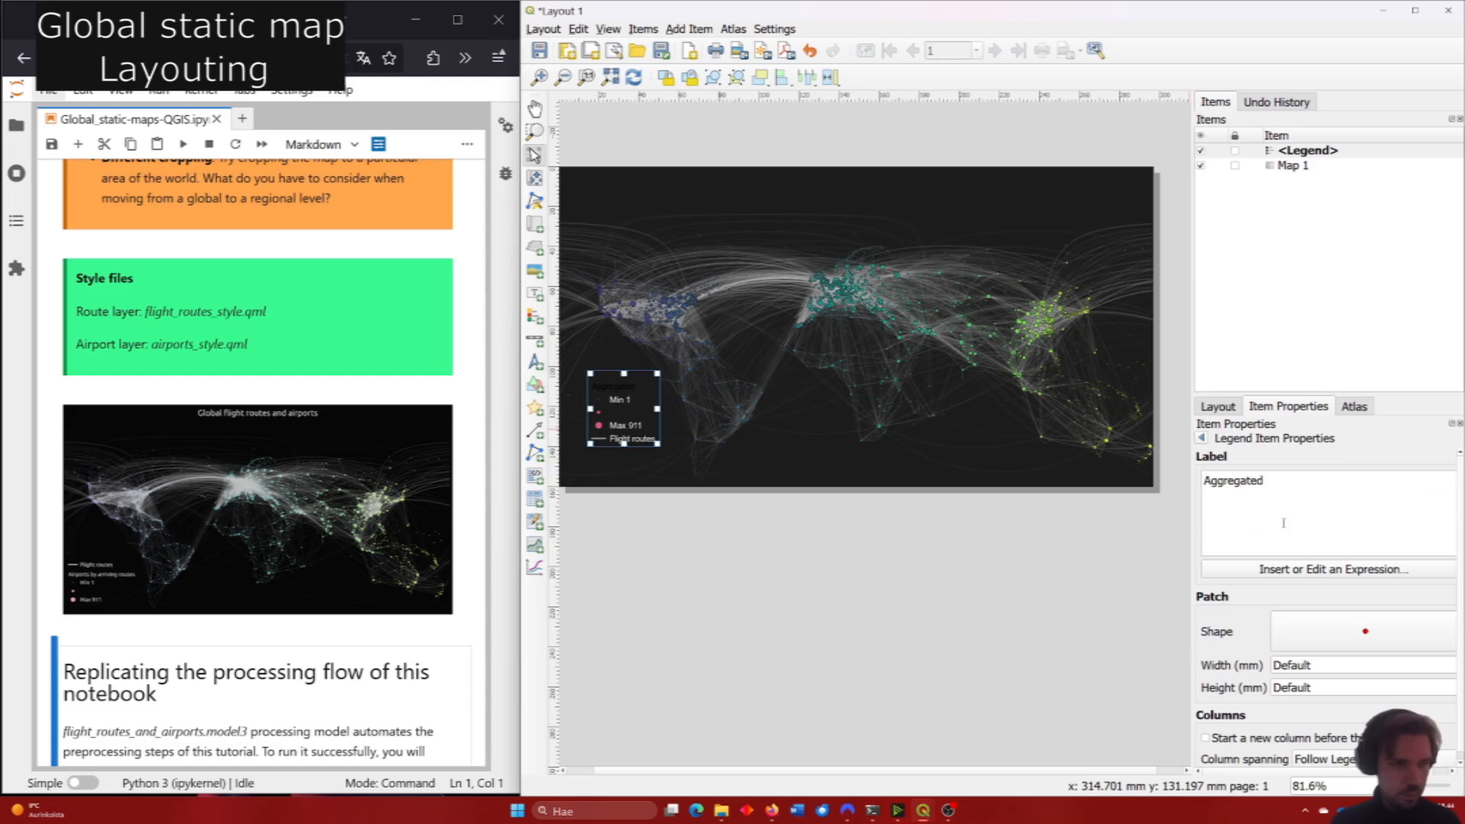
triple_click(1280, 494)
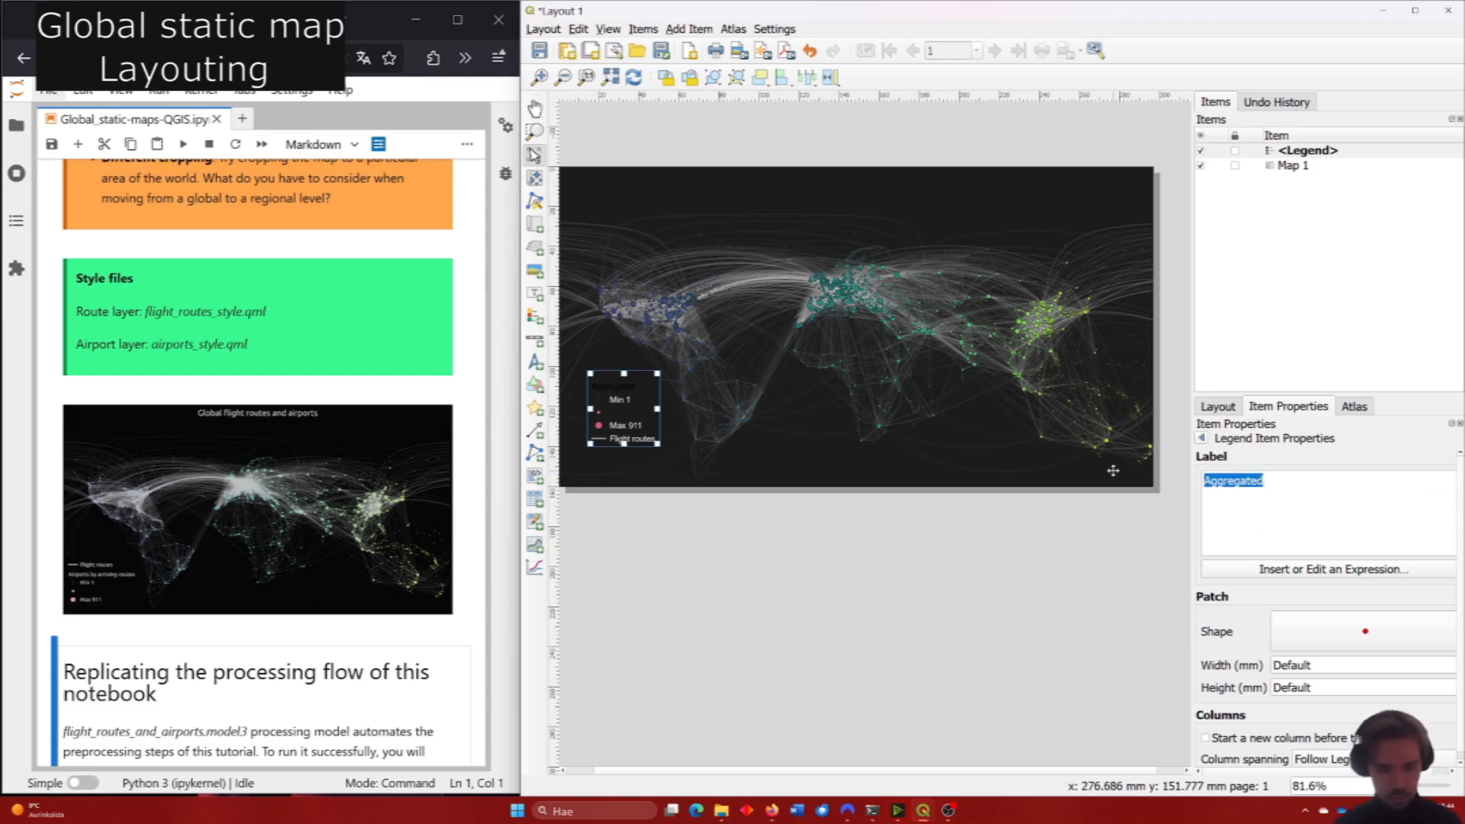
type("Airports")
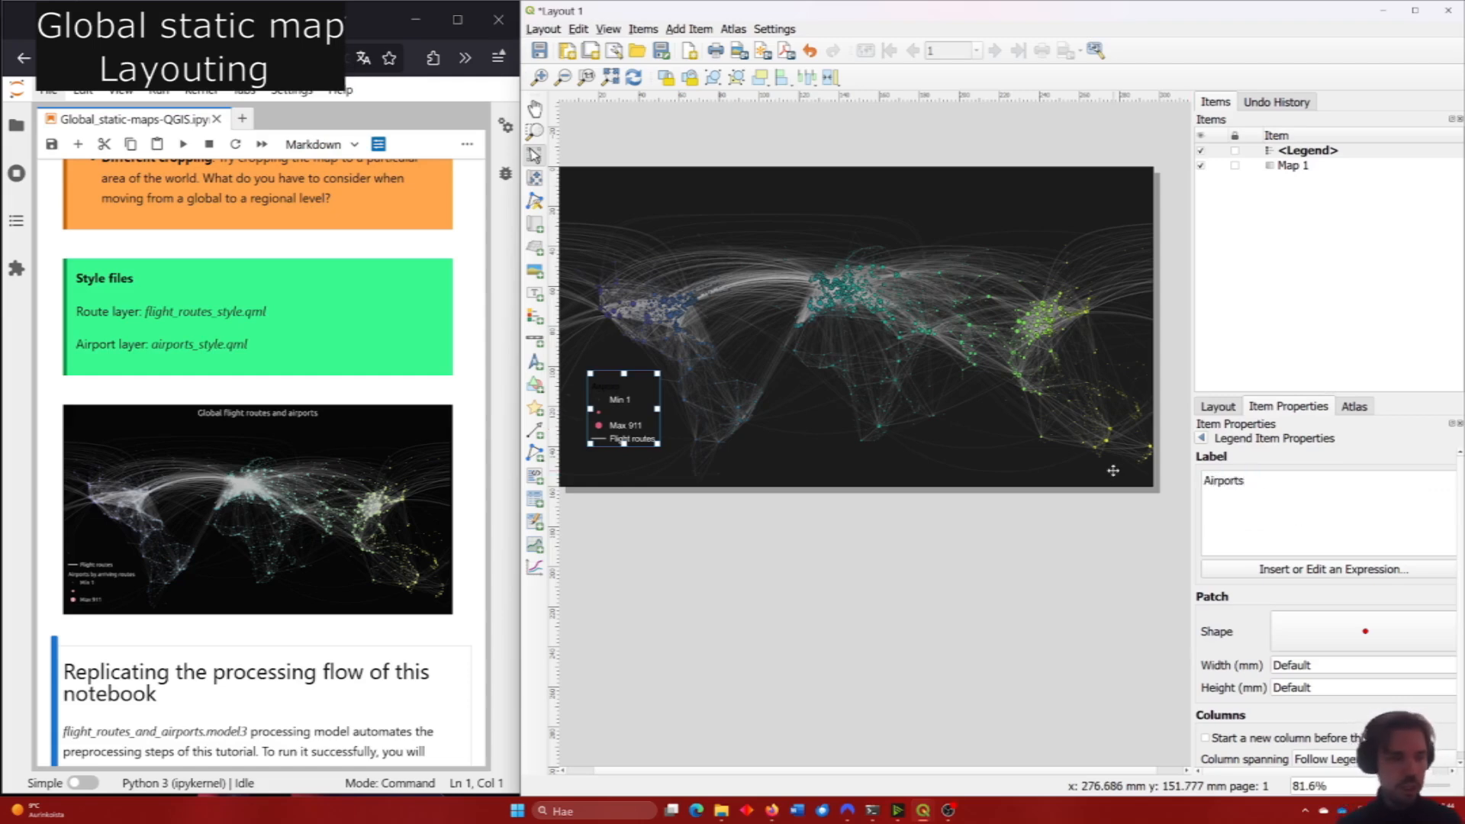
type(" by arr")
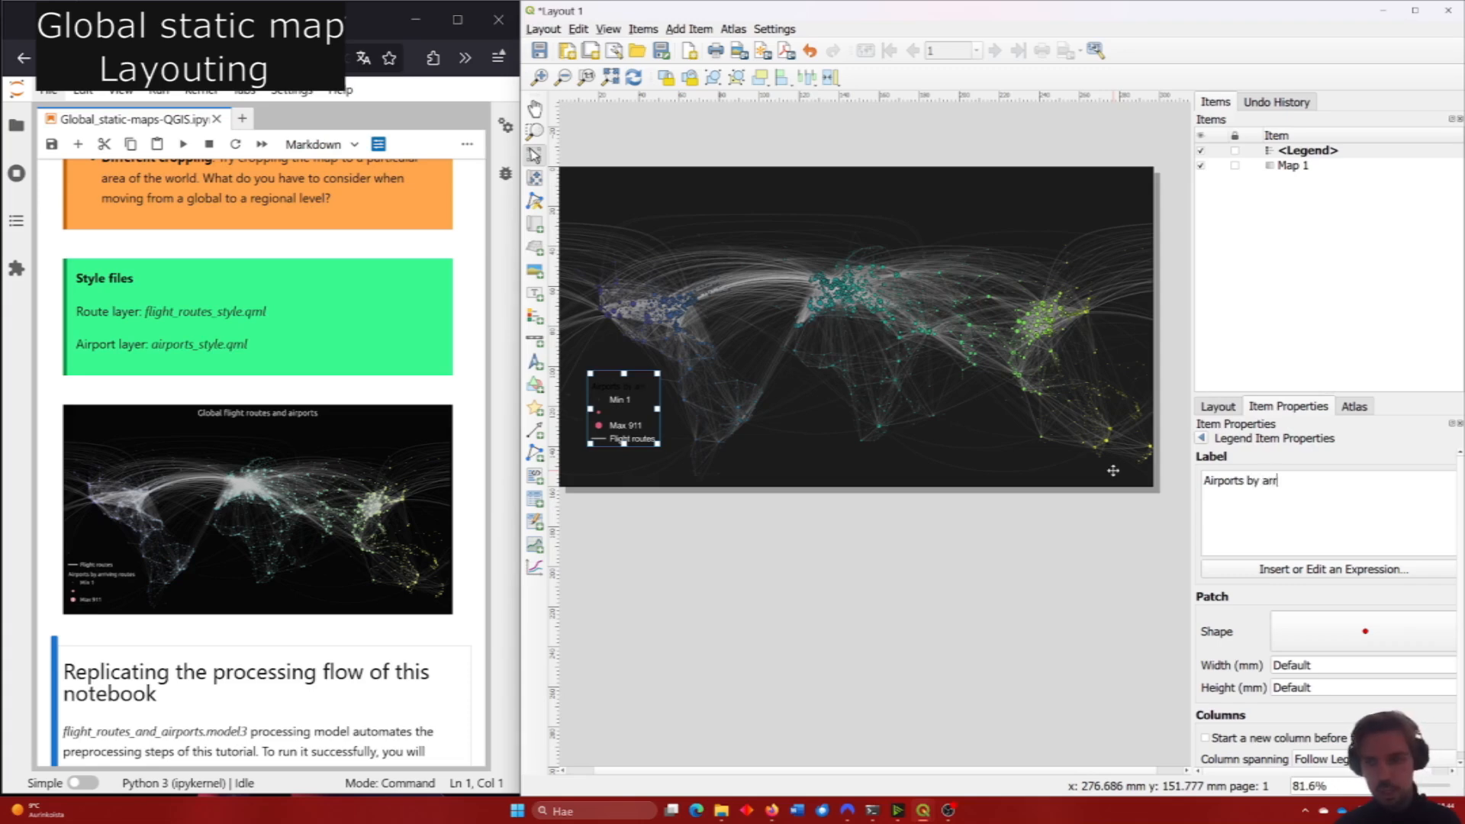
type("iving routes")
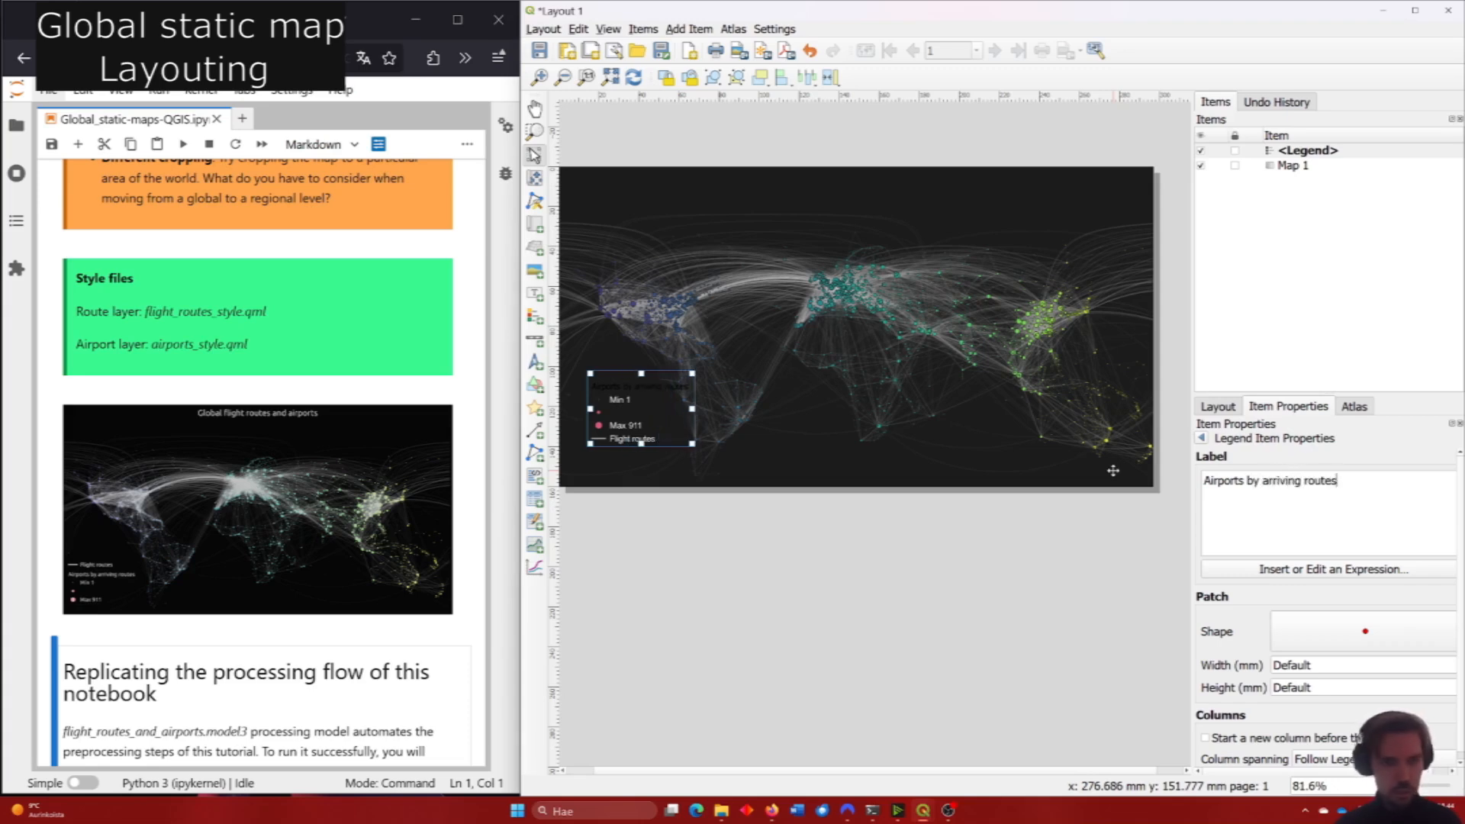
left_click(1201, 438)
Format the legend's subgroup headings in white Arial and move the legend into the map's lower-left corner.
scroll(1298, 650, "down", 5)
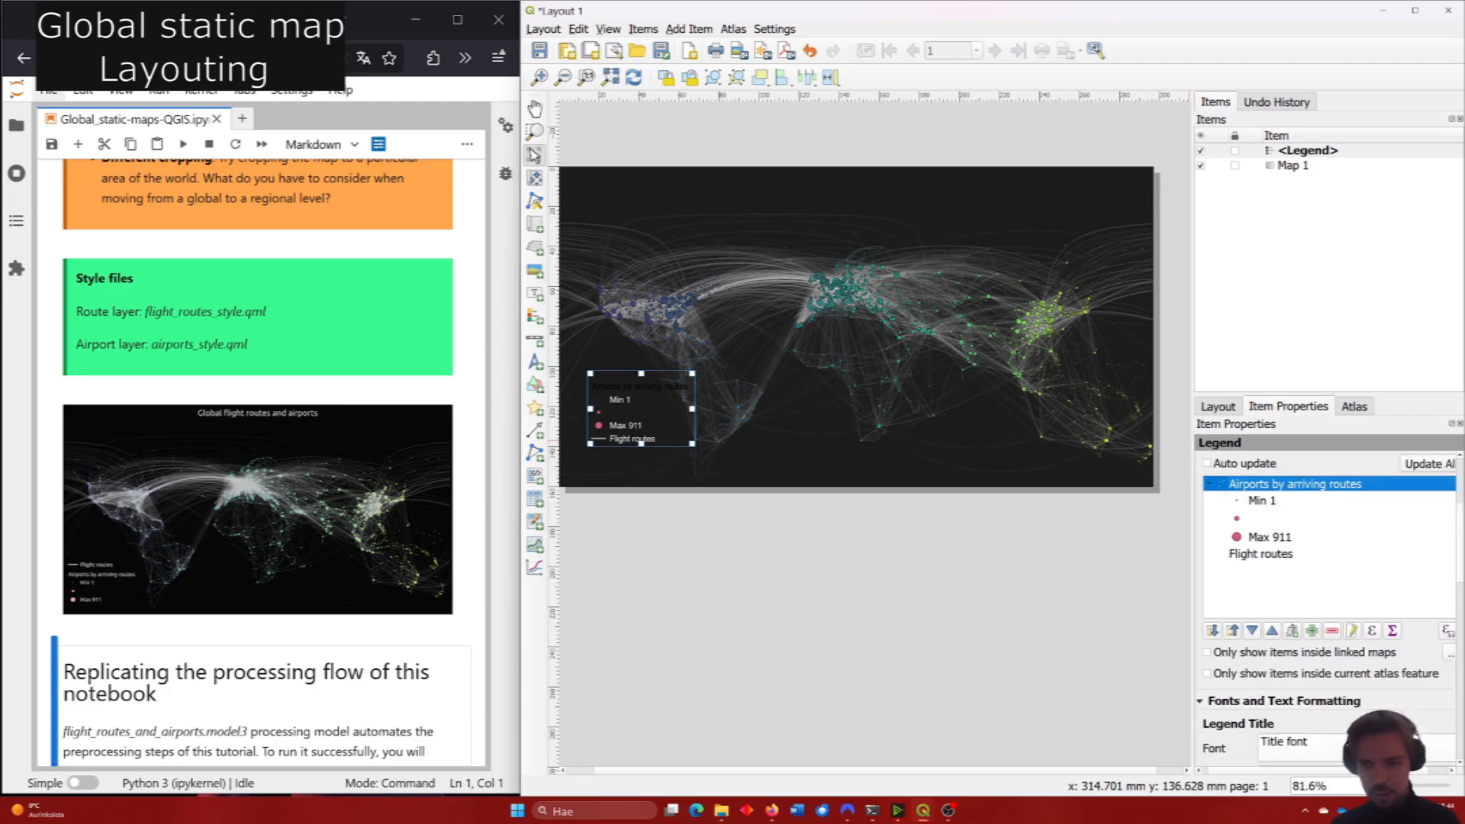
scroll(1298, 649, "down", 3)
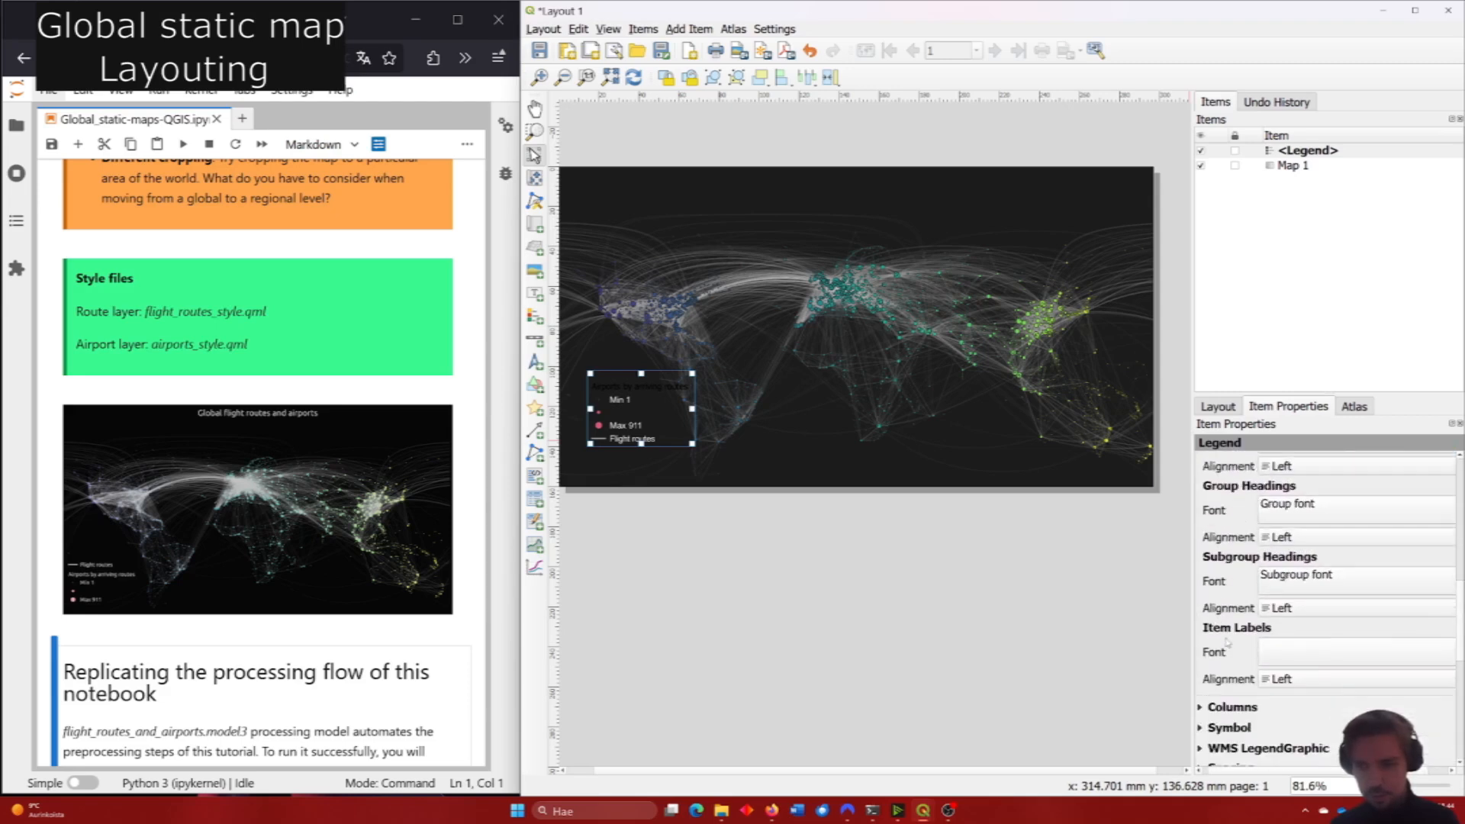
left_click(1297, 582)
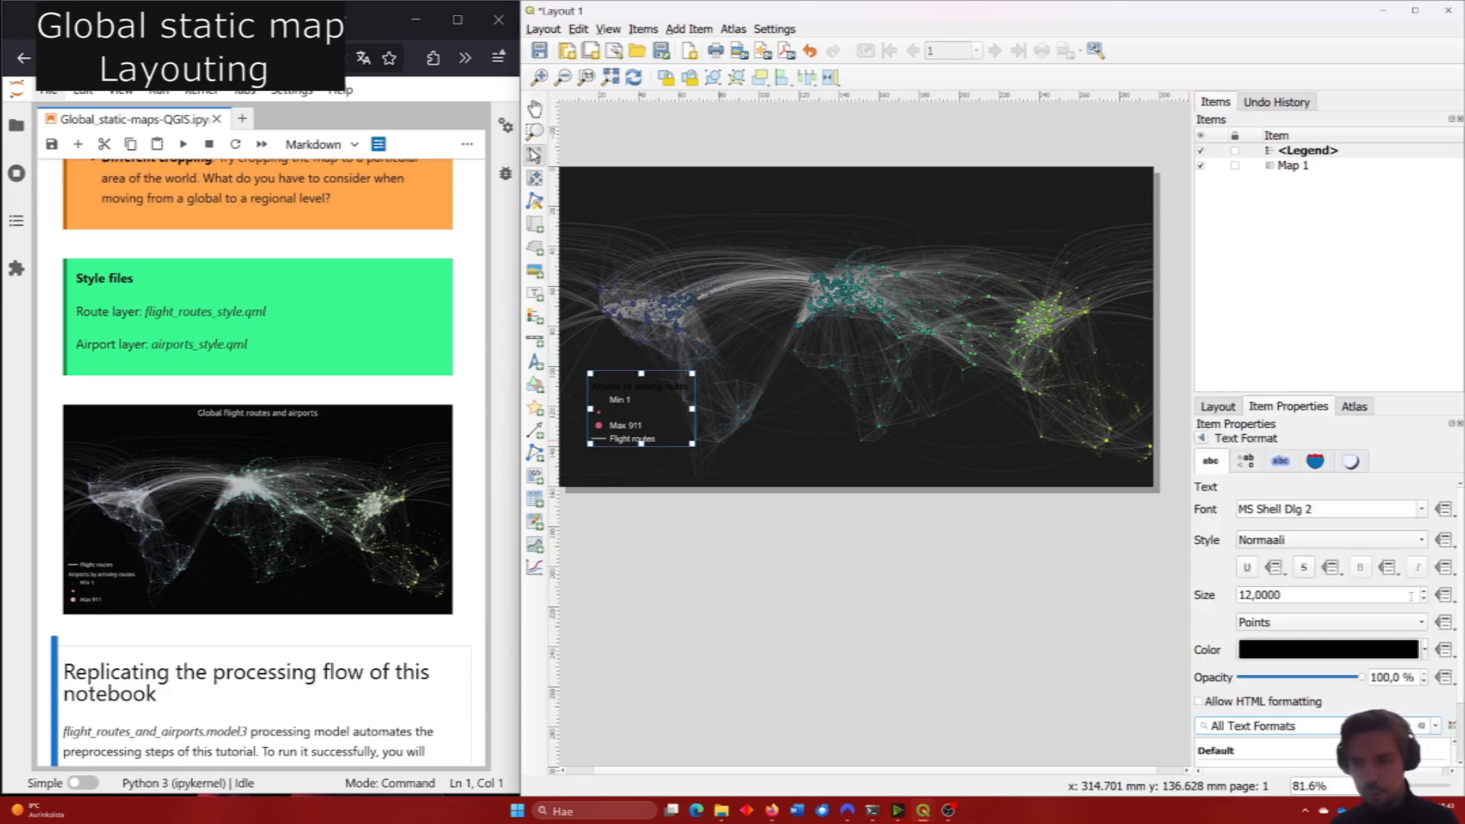
left_click(1420, 517)
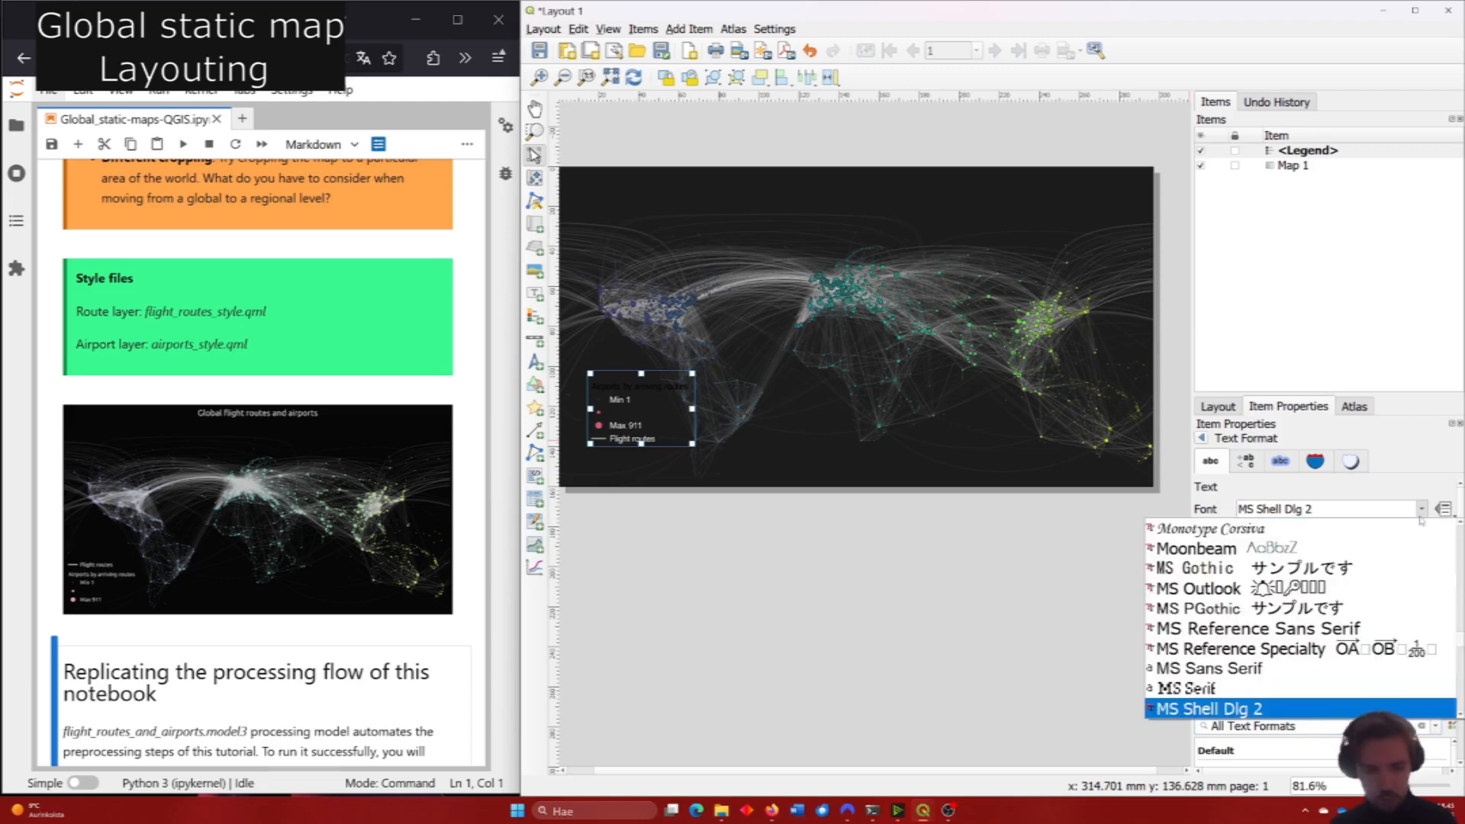
key("a")
key("r")
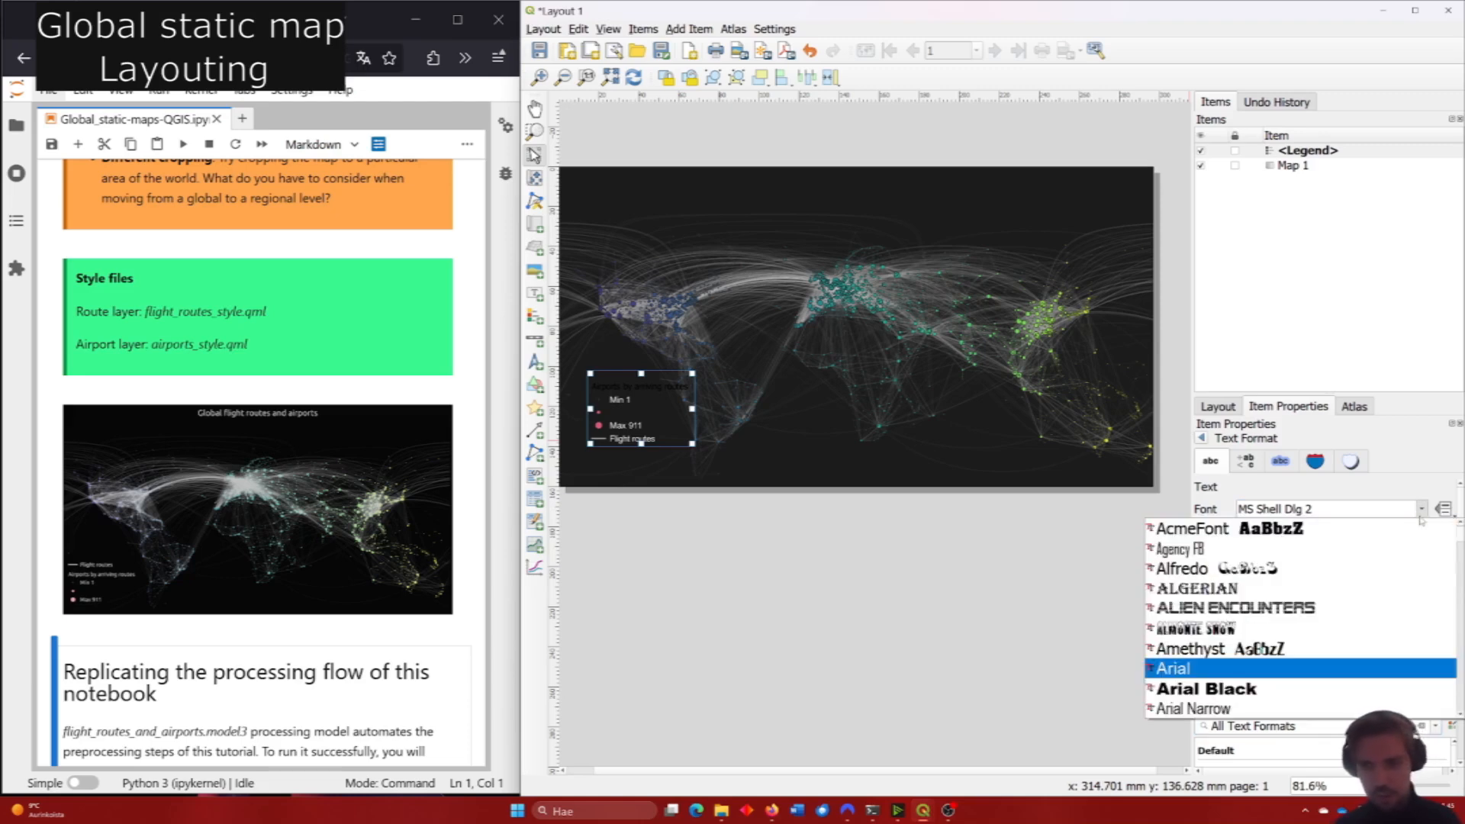
left_click(1403, 668)
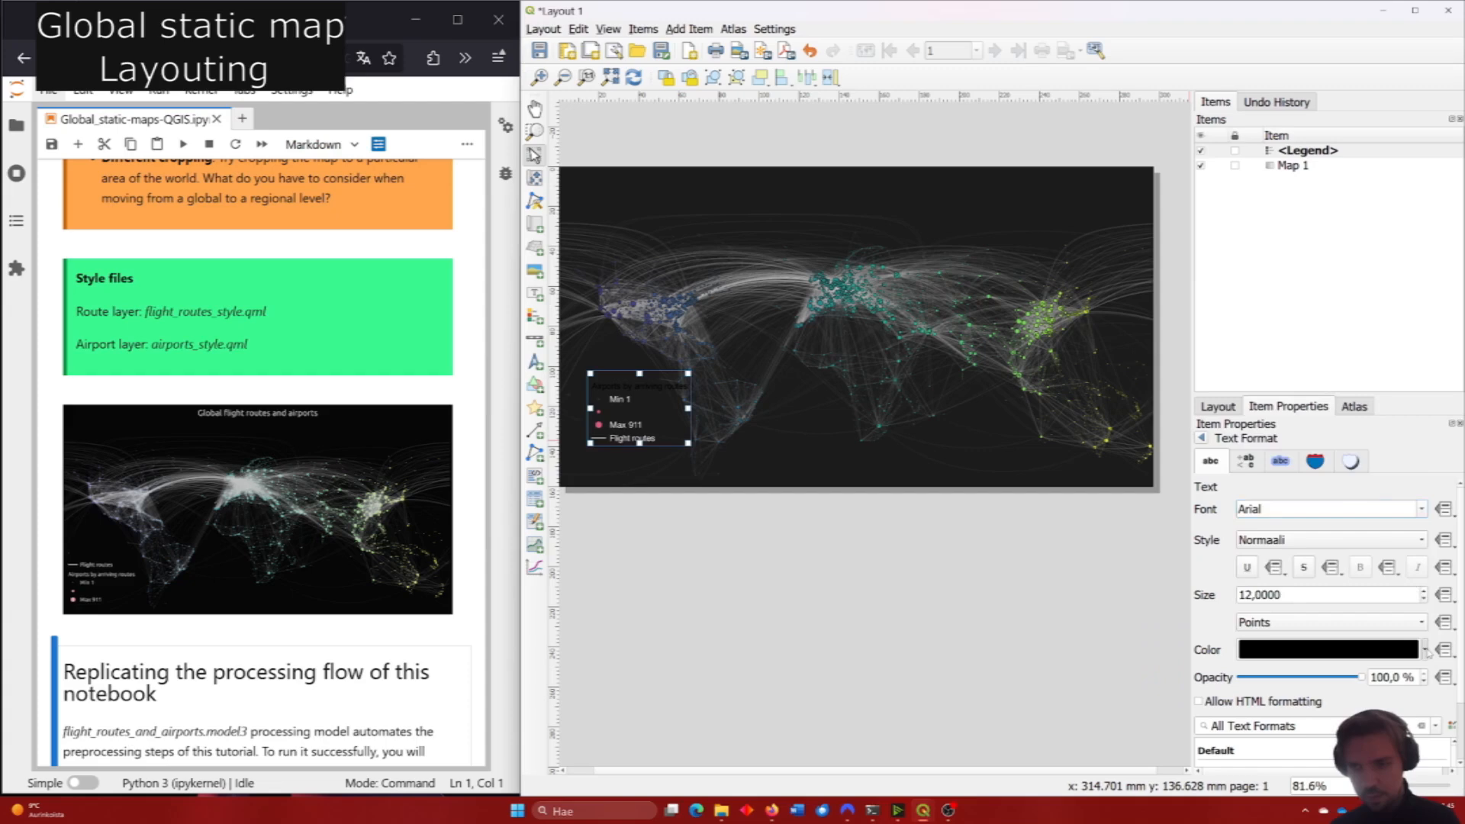
left_click(1425, 649)
left_click(1250, 492)
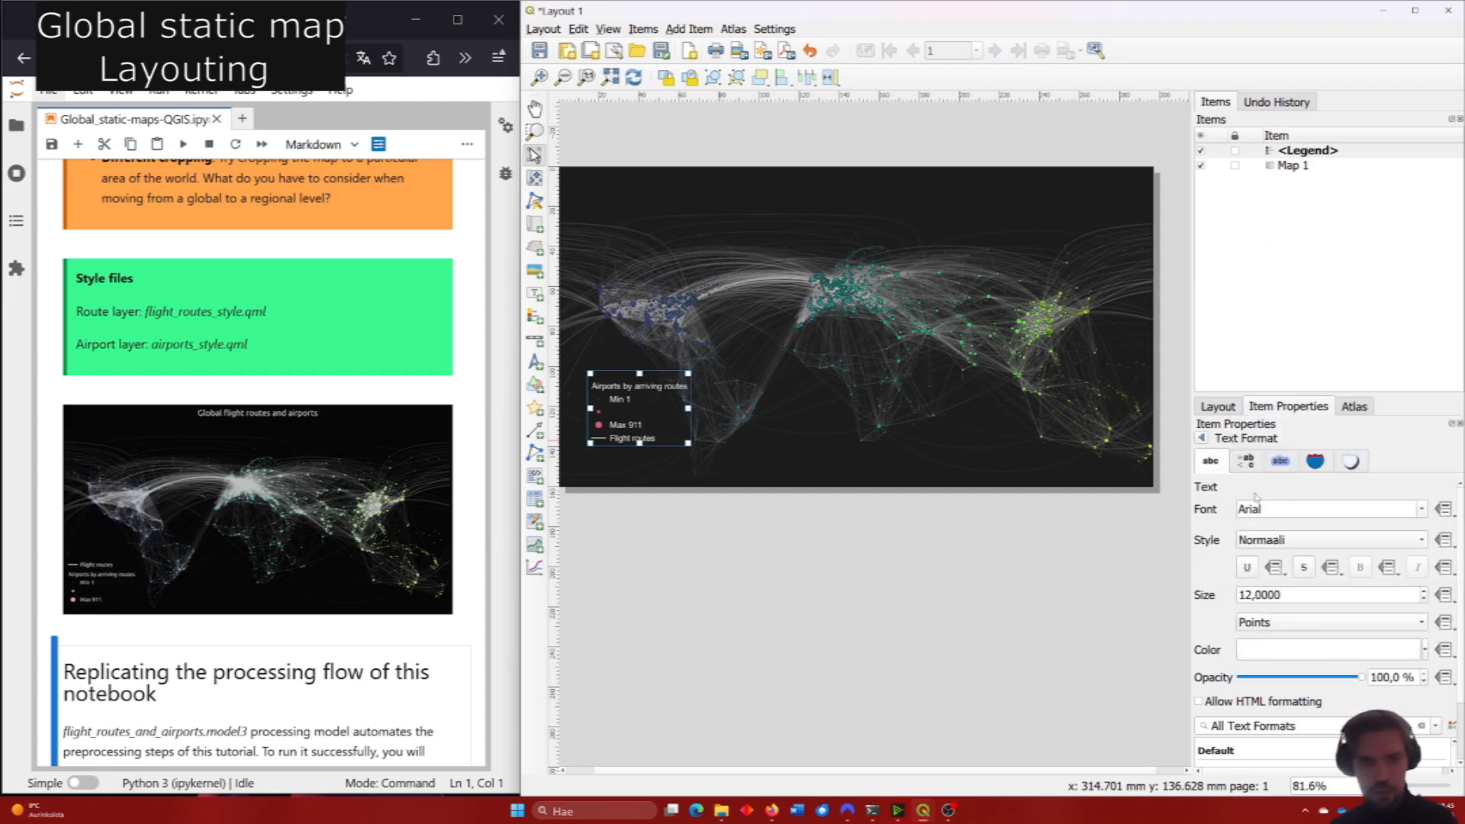
left_click(1202, 439)
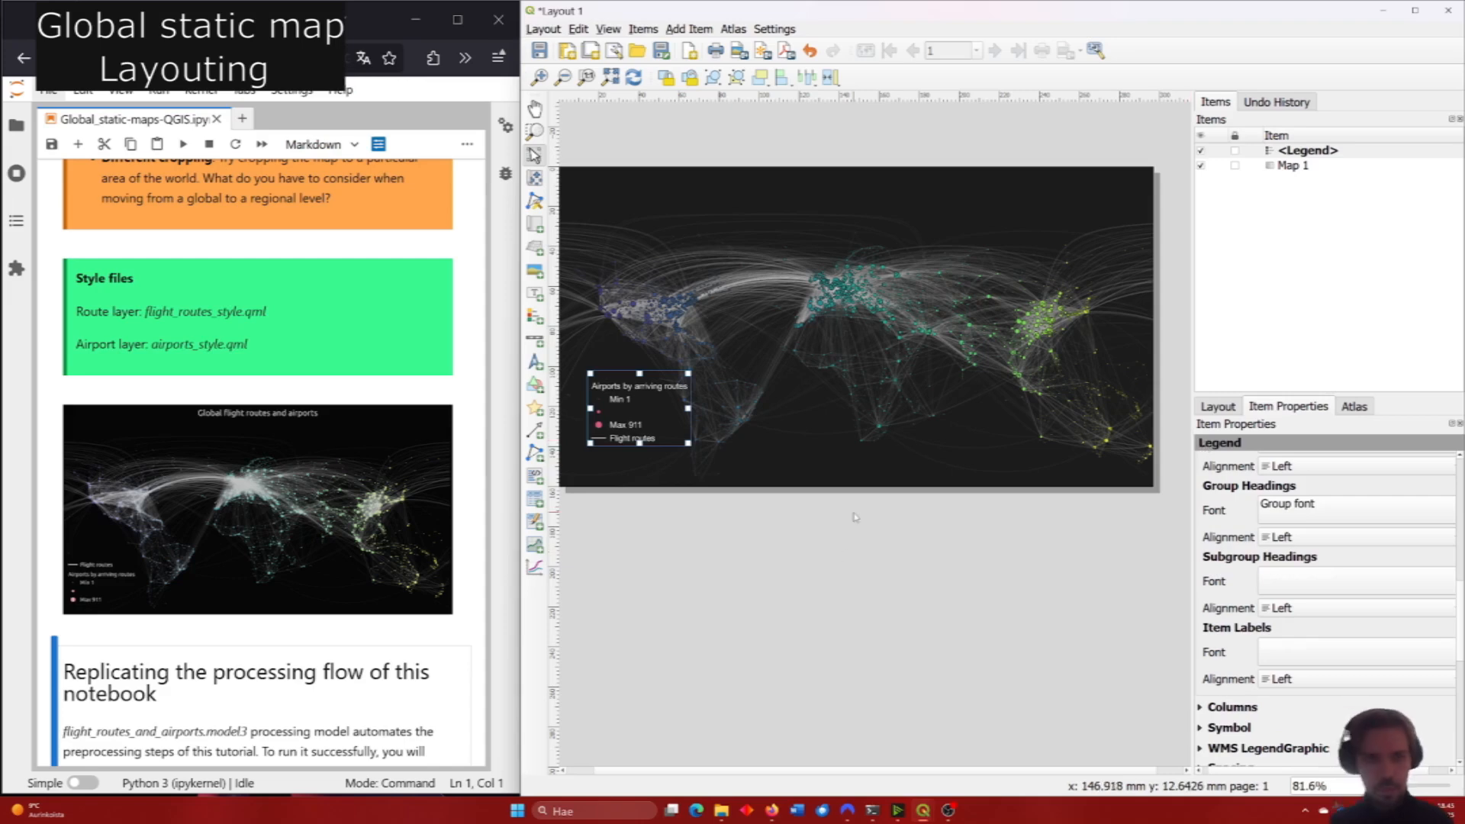
left_click_drag(619, 400, 614, 417)
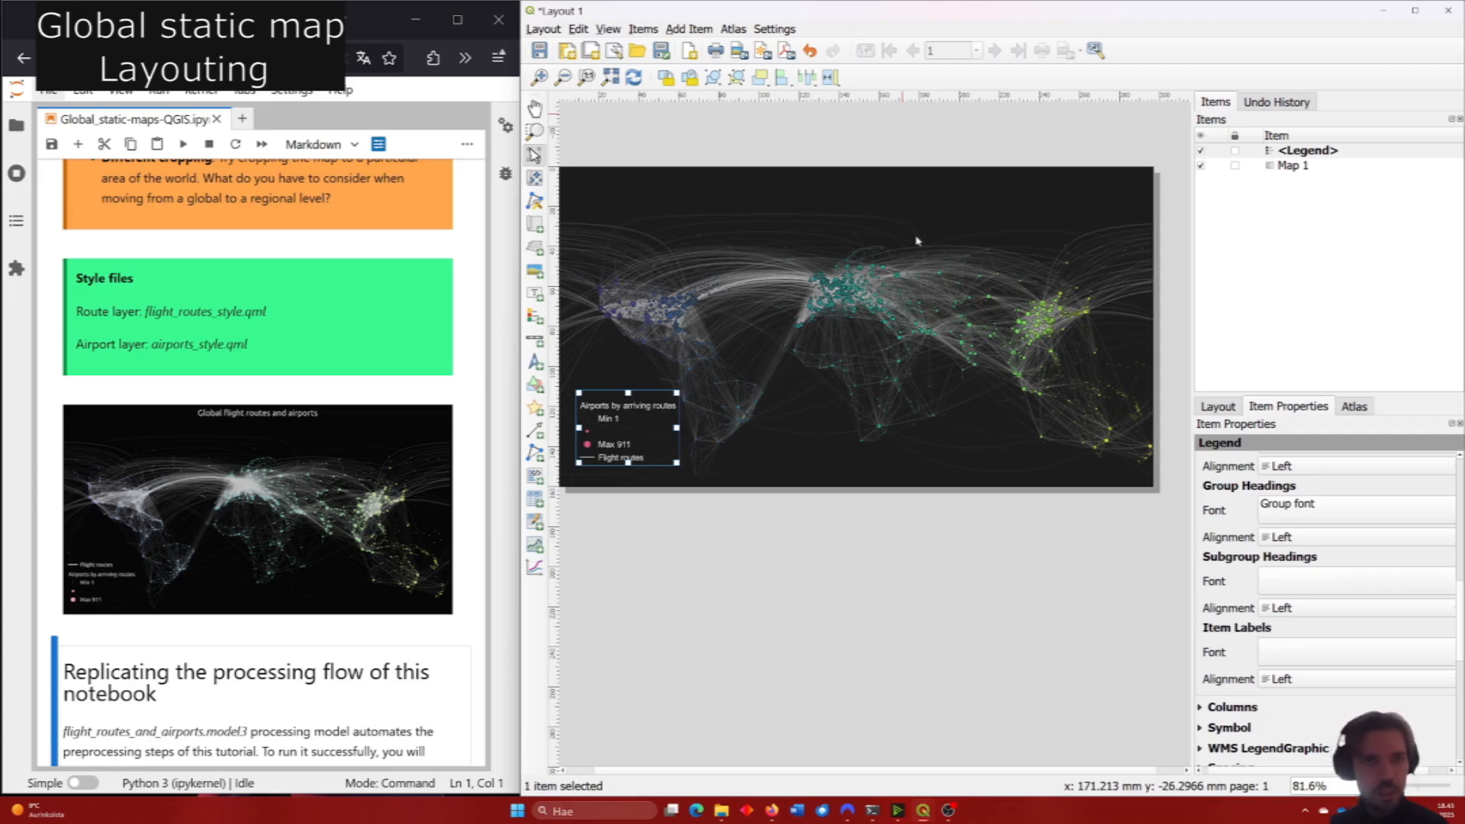
In the main QGIS window, move the Hub lines layer above the Aggregated layer, then return to the layout.
left_click_drag(639, 7, 536, 311)
left_click(675, 12)
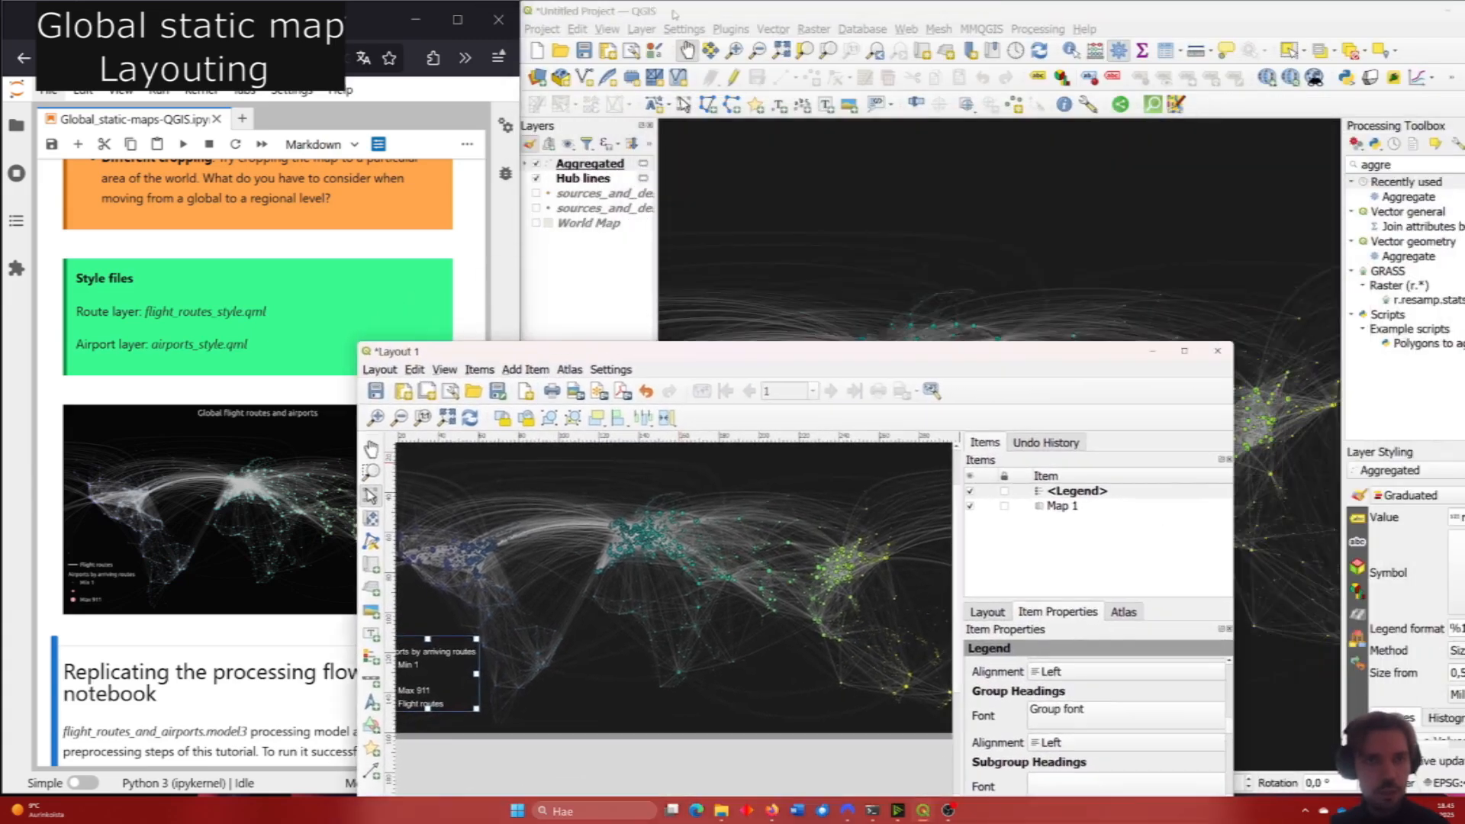
left_click_drag(583, 179, 581, 164)
left_click(588, 178)
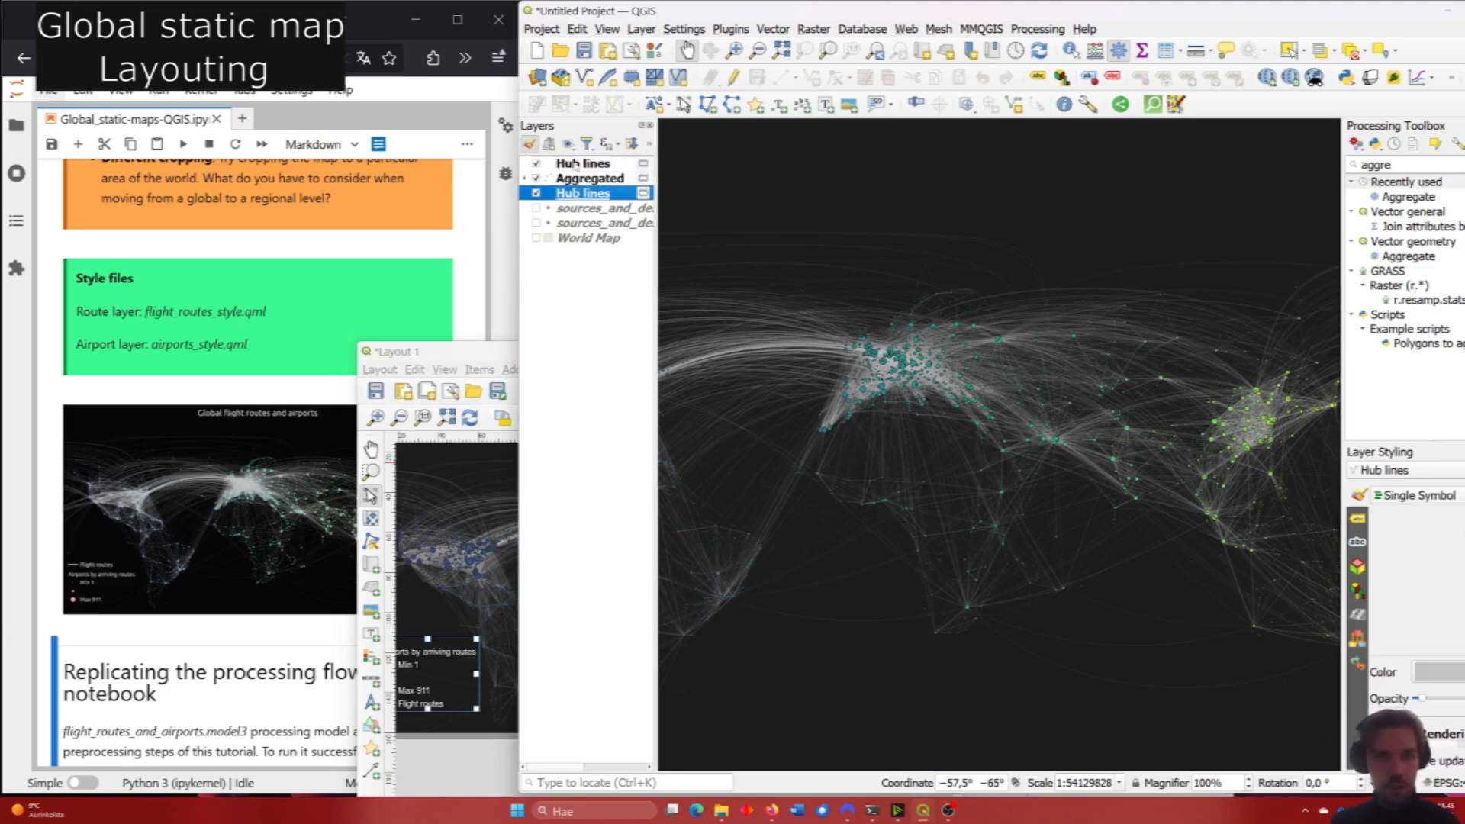
double_click(482, 351)
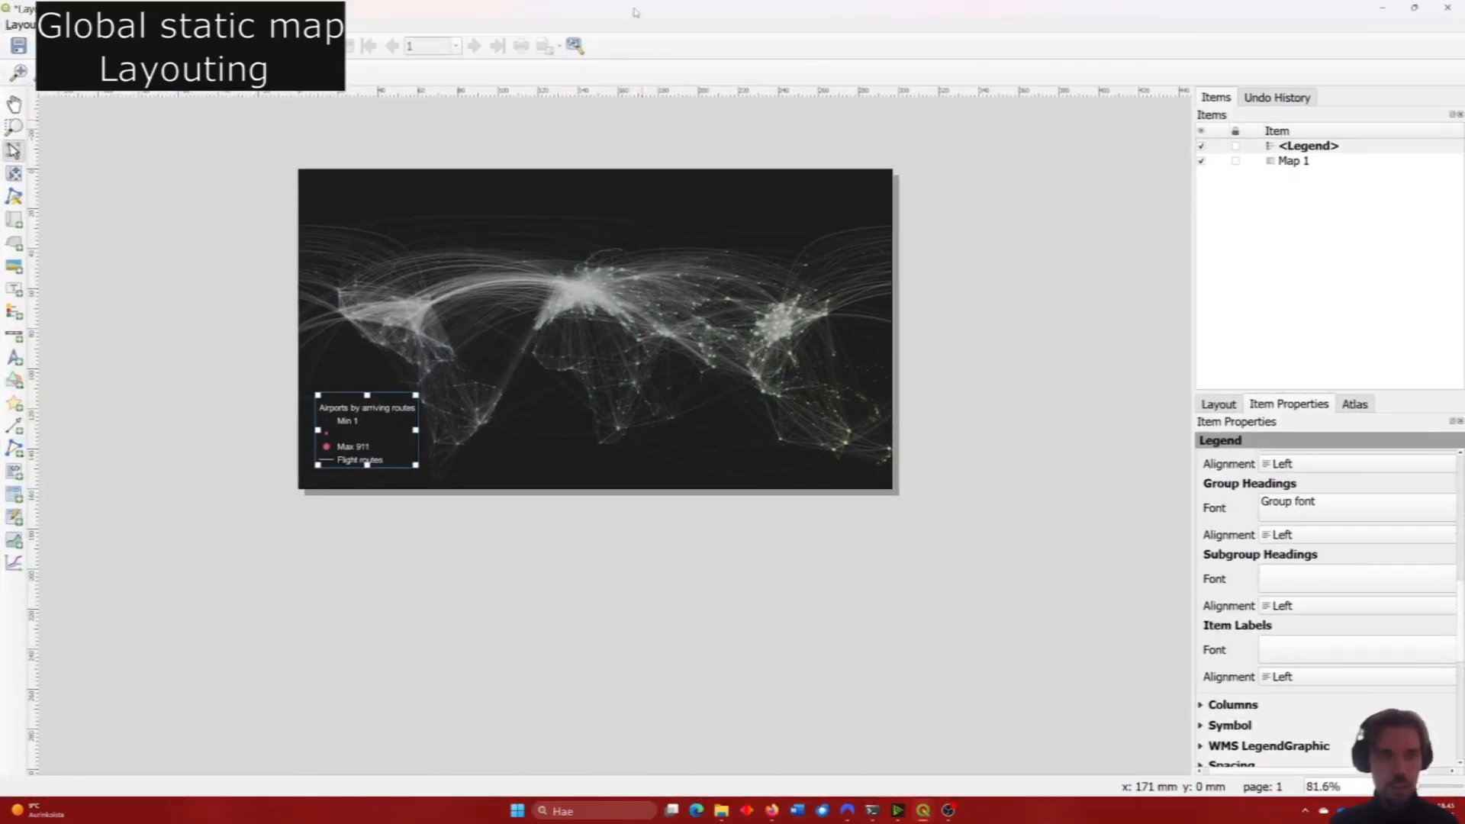
left_click_drag(635, 13, 1393, 328)
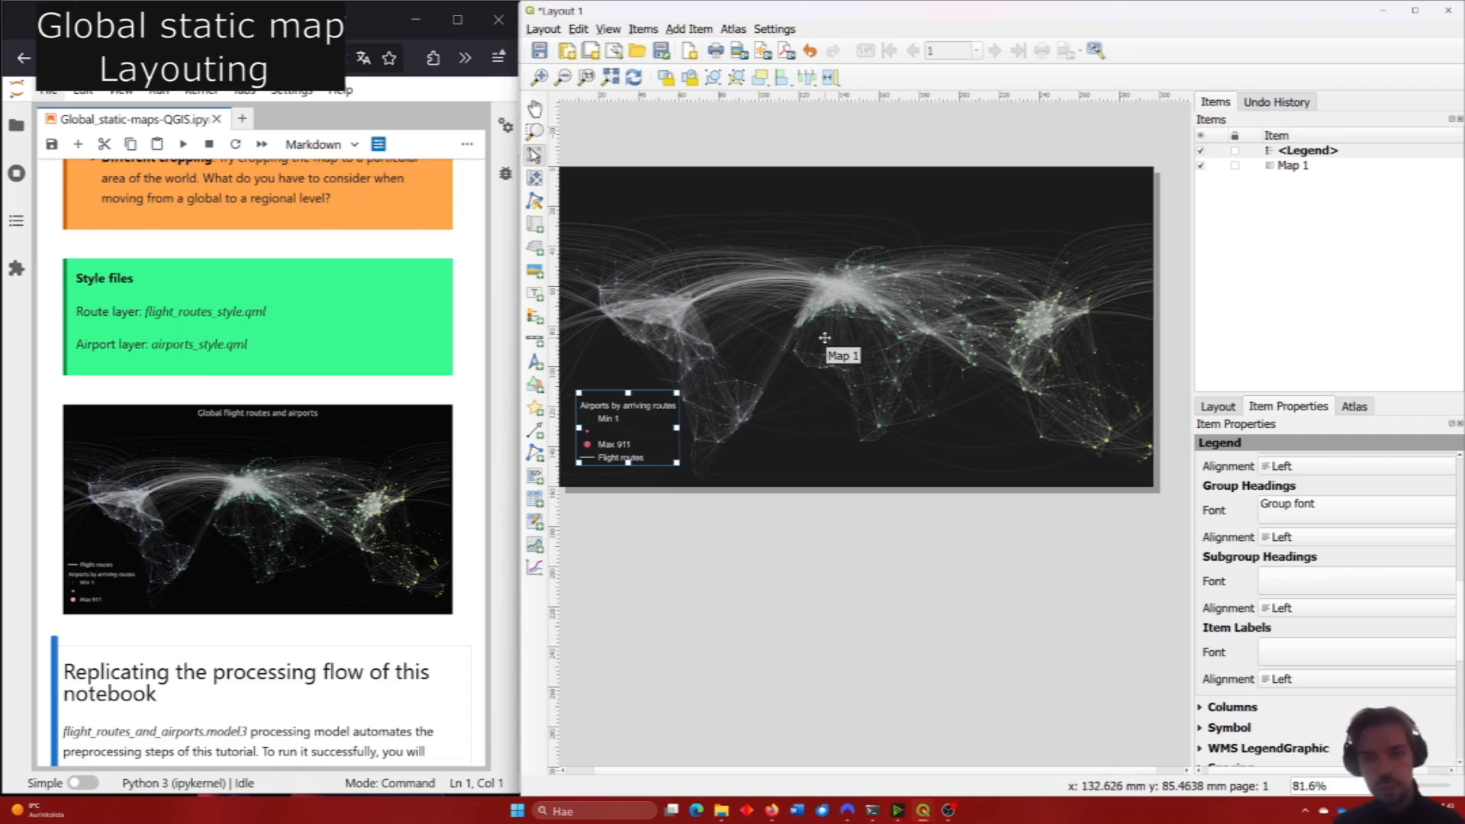
Examine the flight routes drawn over the airports around Europe in the layout map.
left_click(800, 619)
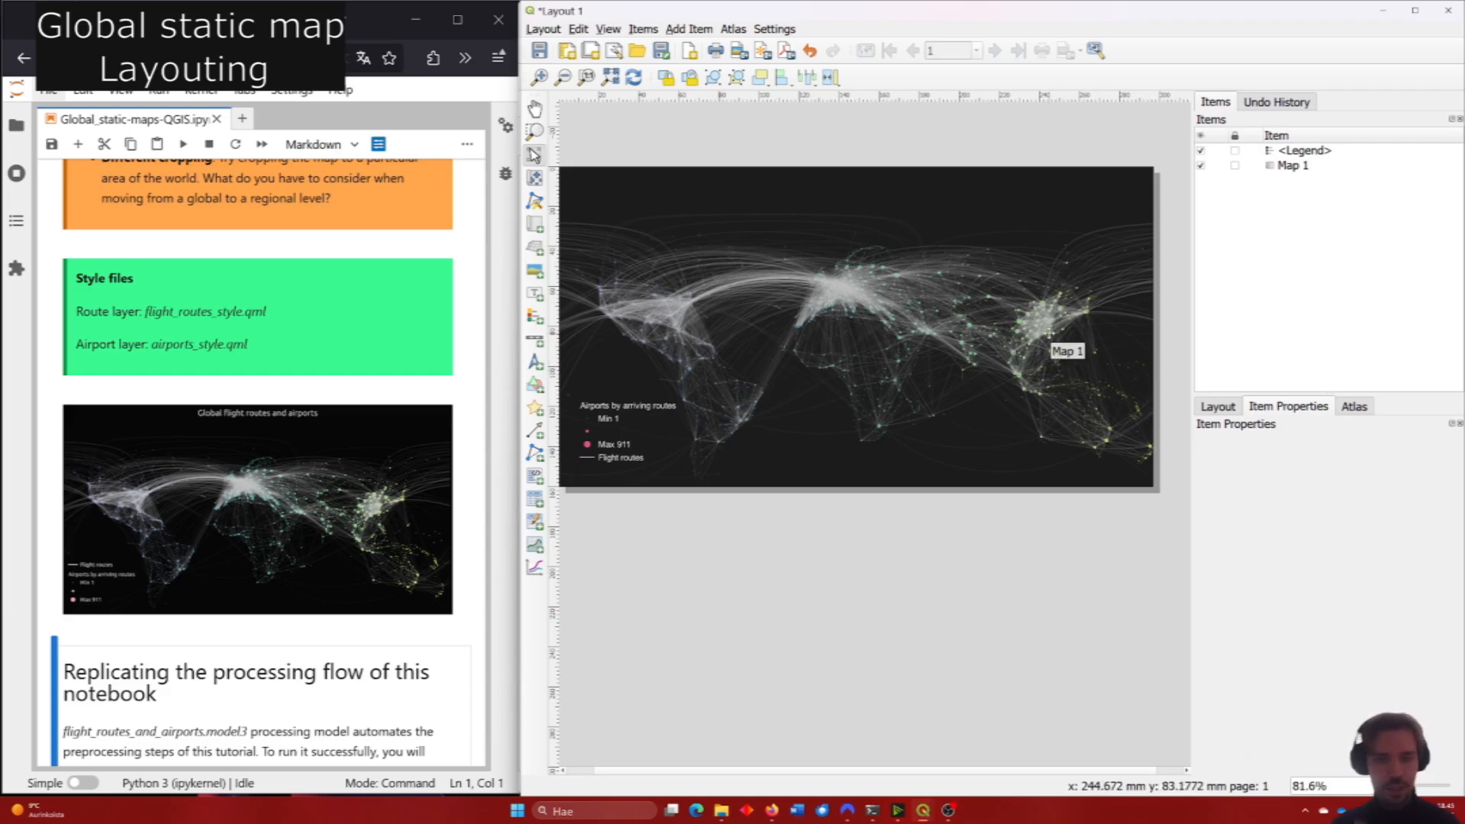
scroll(843, 286, "up", 1)
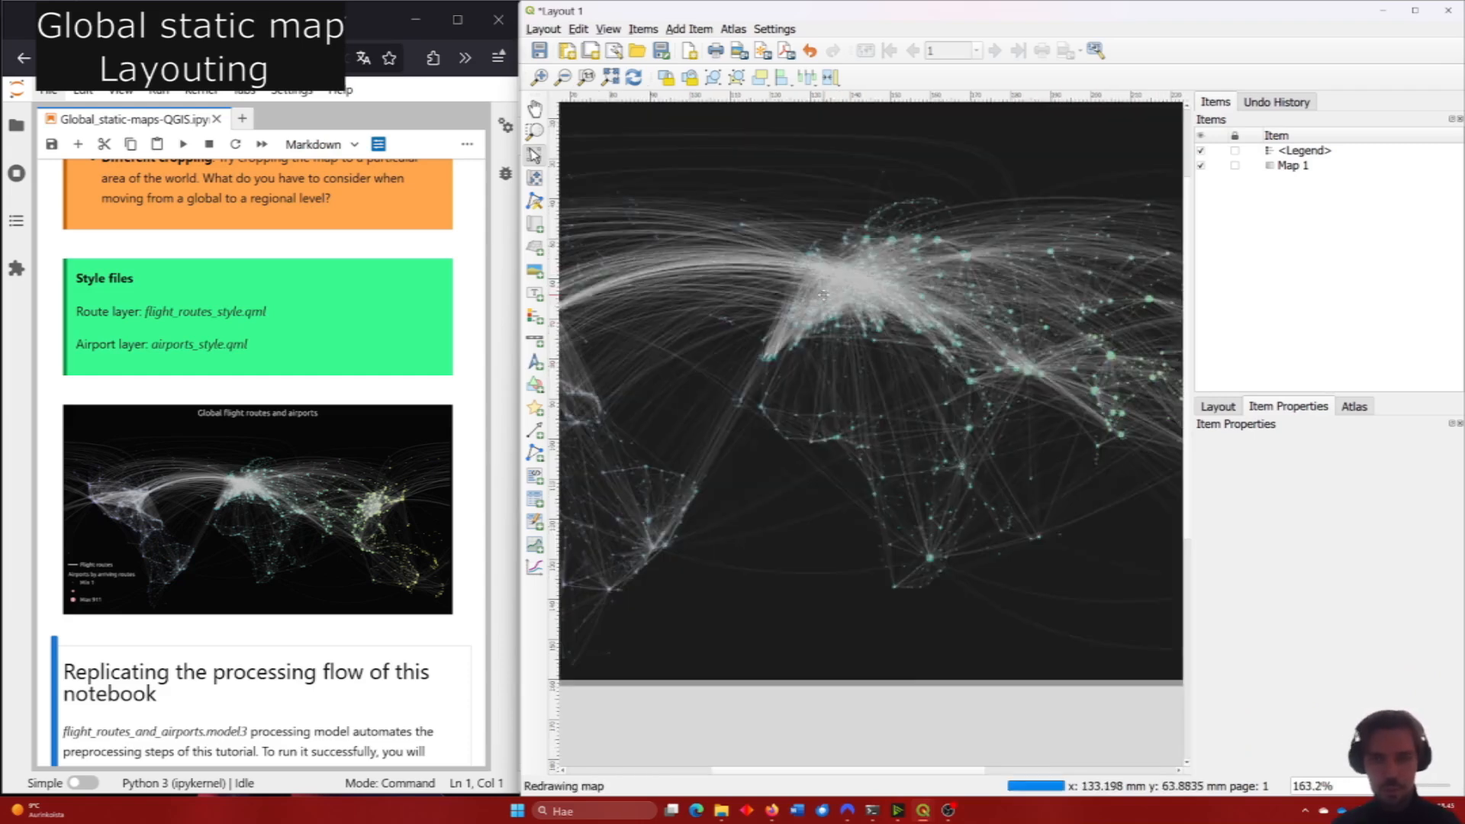
scroll(855, 276, "up", 1)
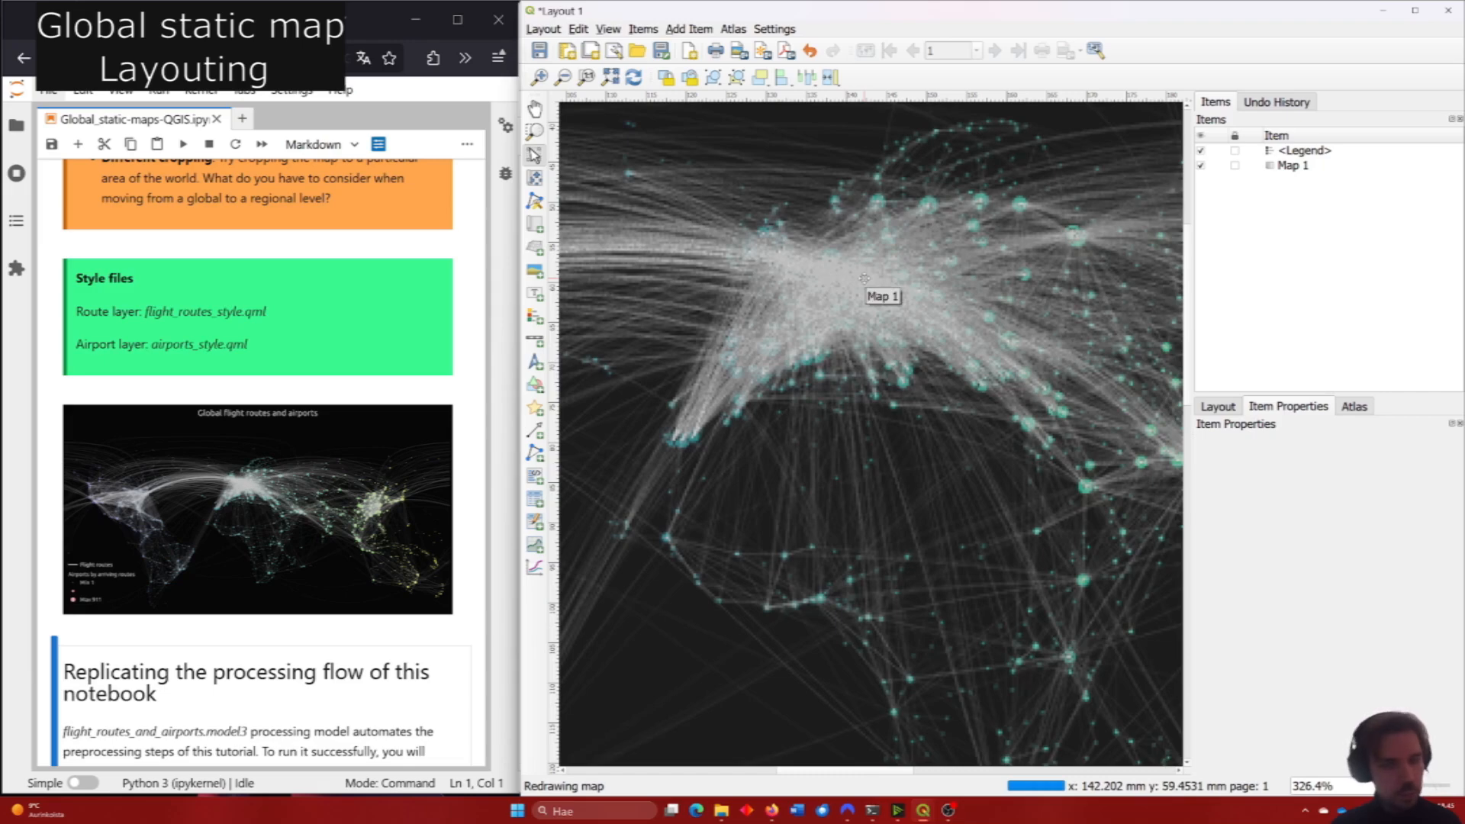
Add a 297 × 160 mm text label to the layout page at about X 106 mm, Y 11 mm.
scroll(864, 278, "down", 2)
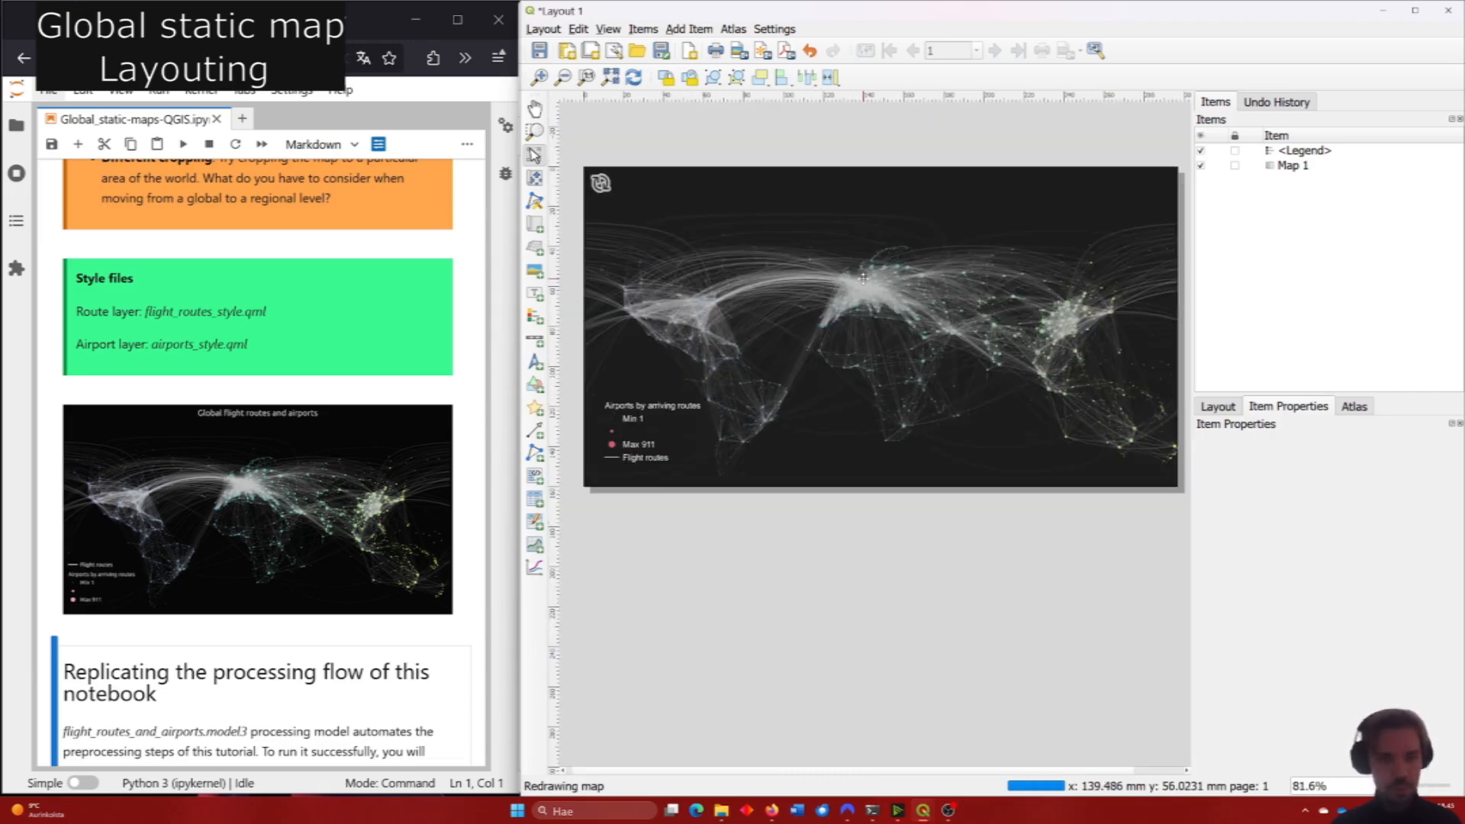
scroll(235, 375, "up", 5)
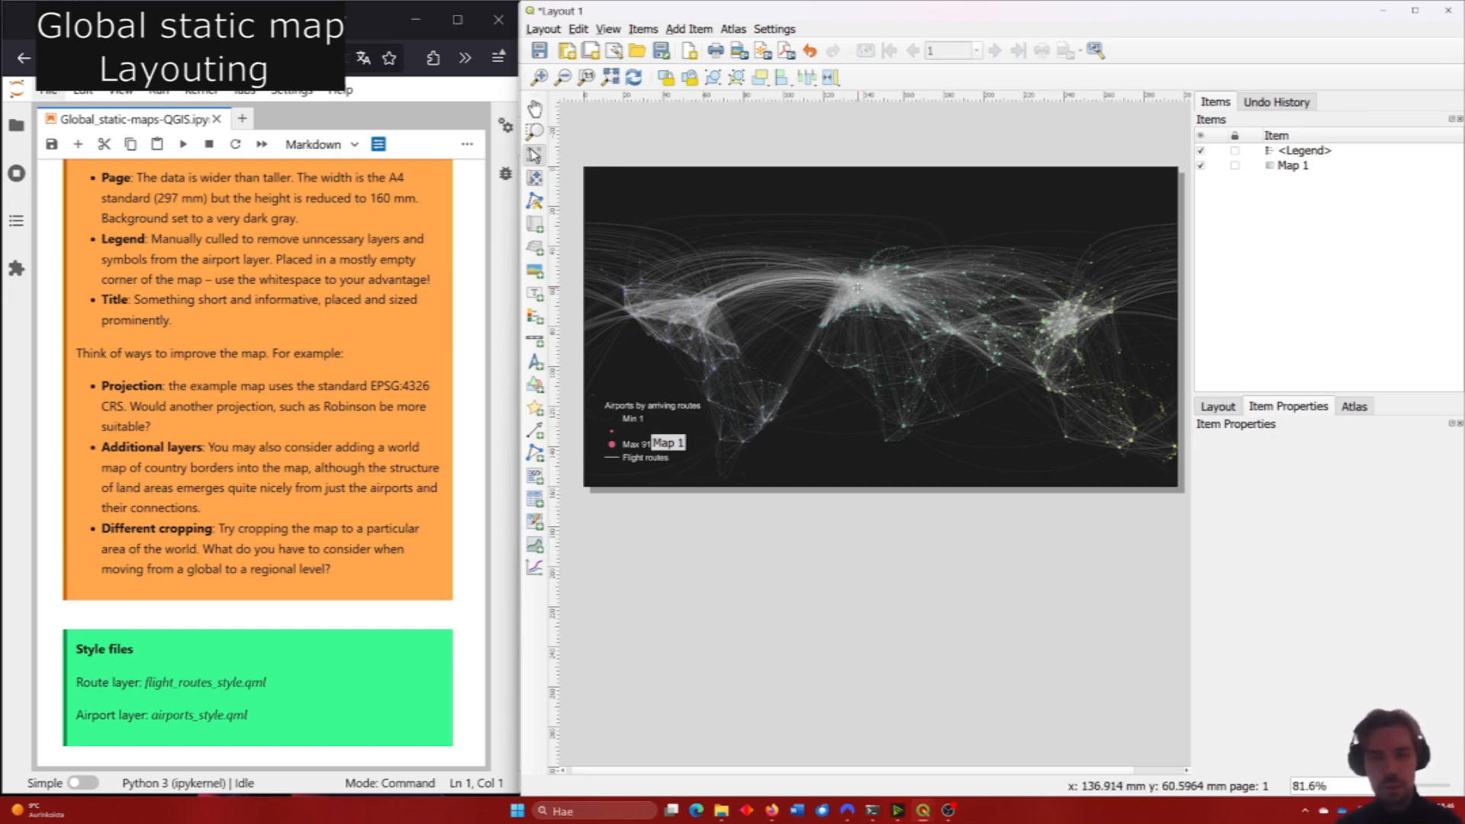
key("t")
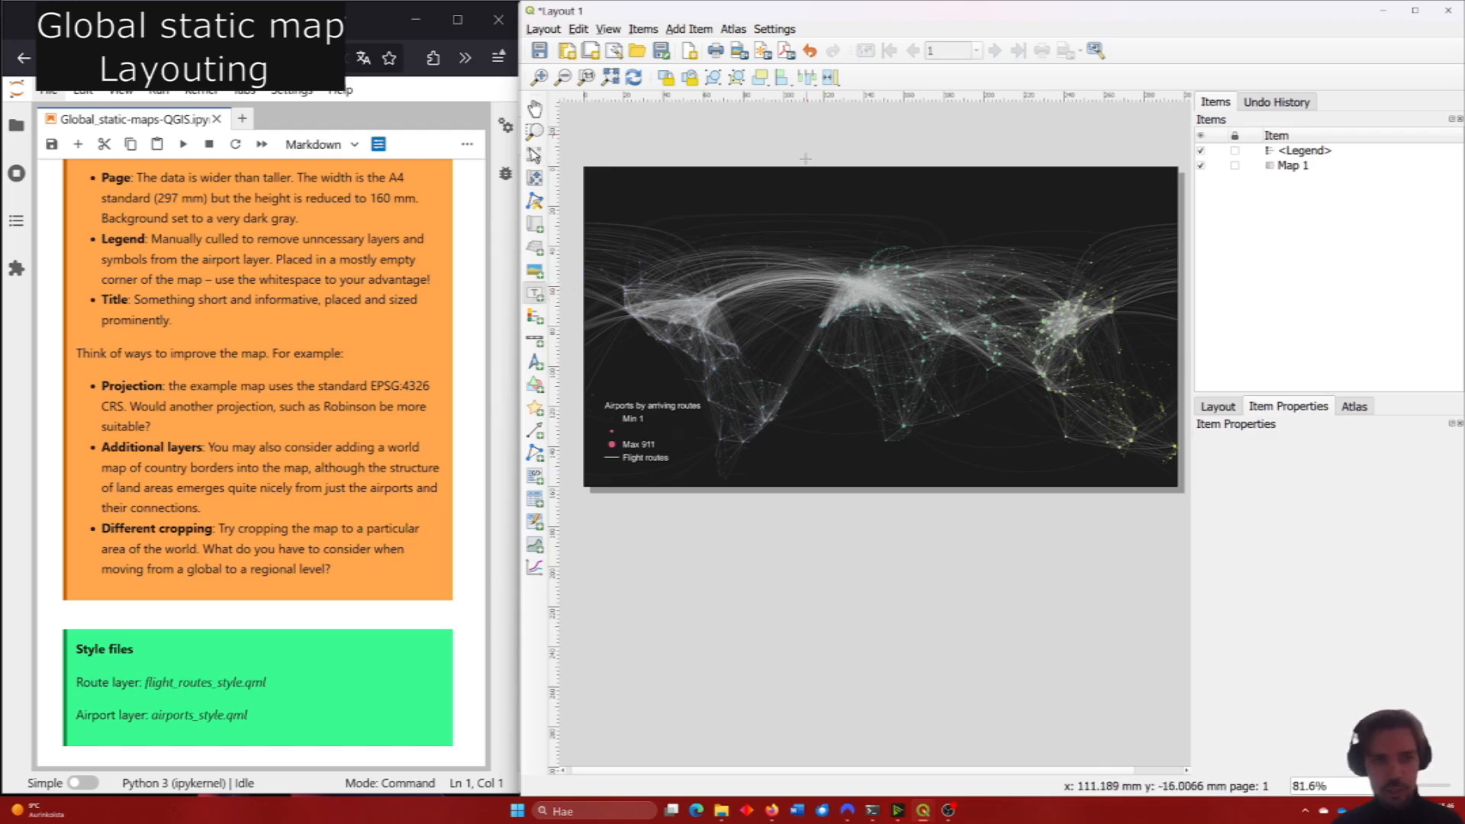
left_click(797, 191)
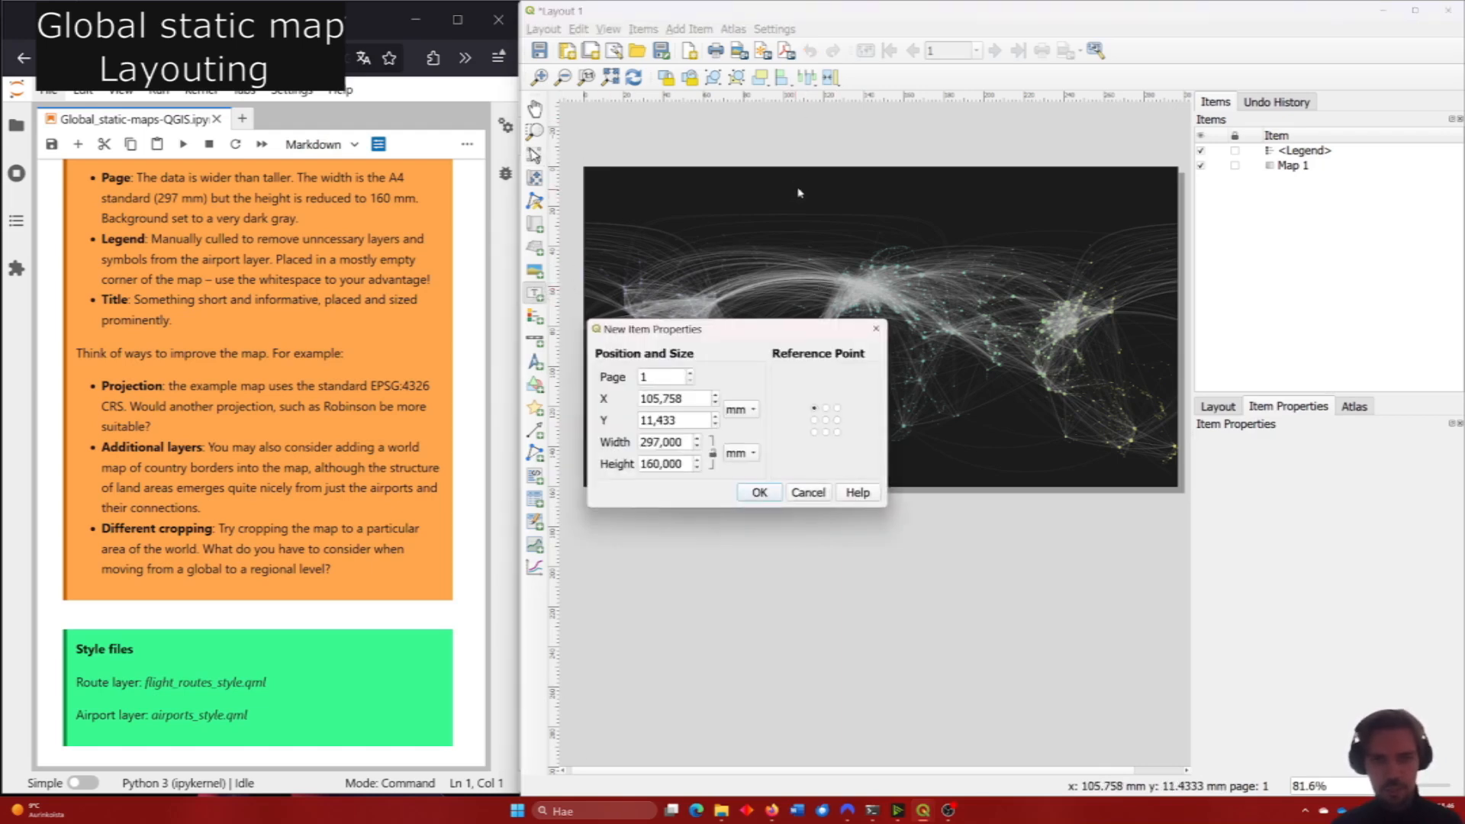
left_click(759, 492)
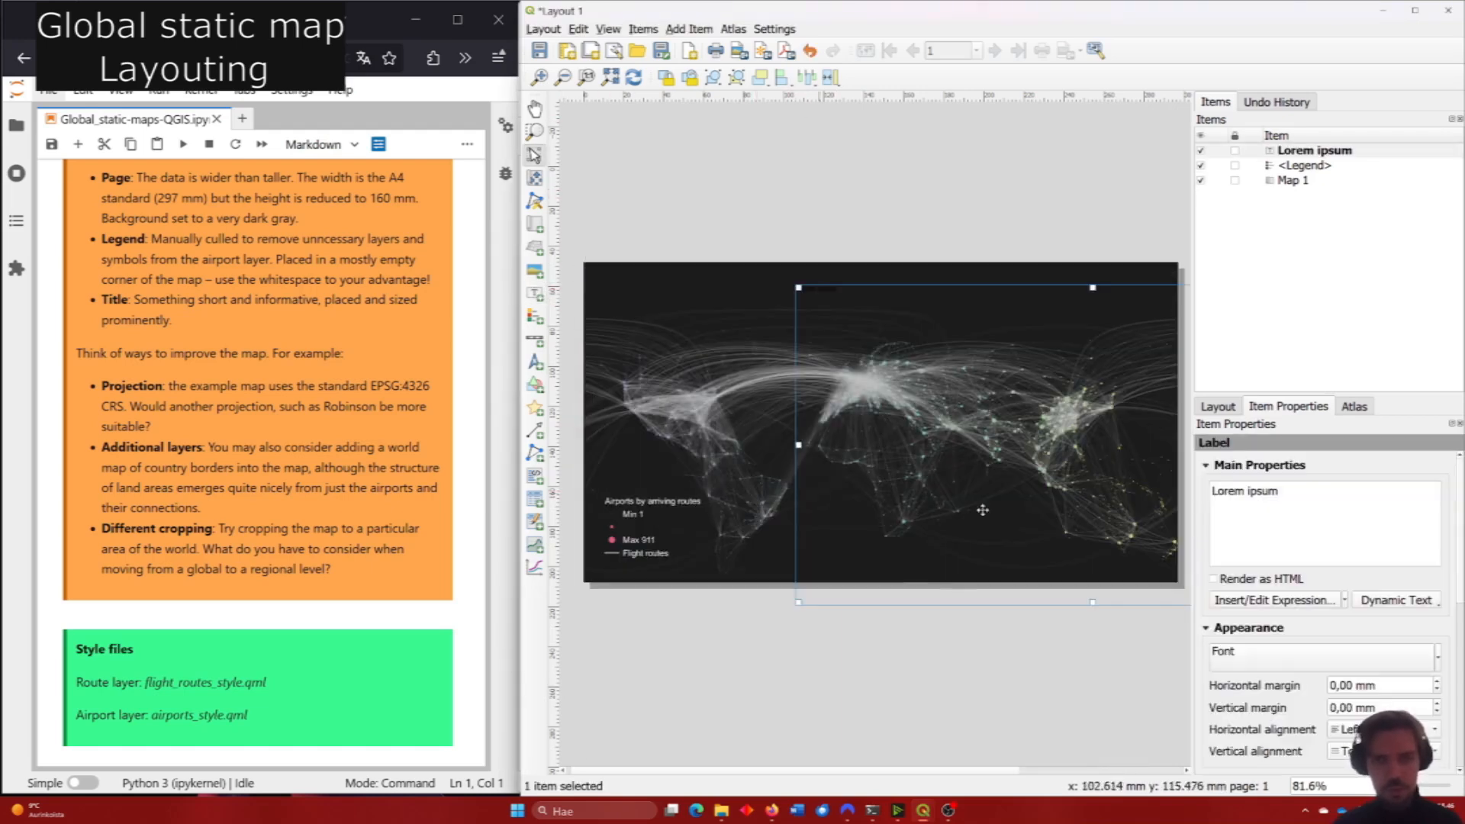
Format the new label's text in Arial, size 25 points, coloured white.
left_click(1295, 649)
triple_click(1339, 511)
type("arial")
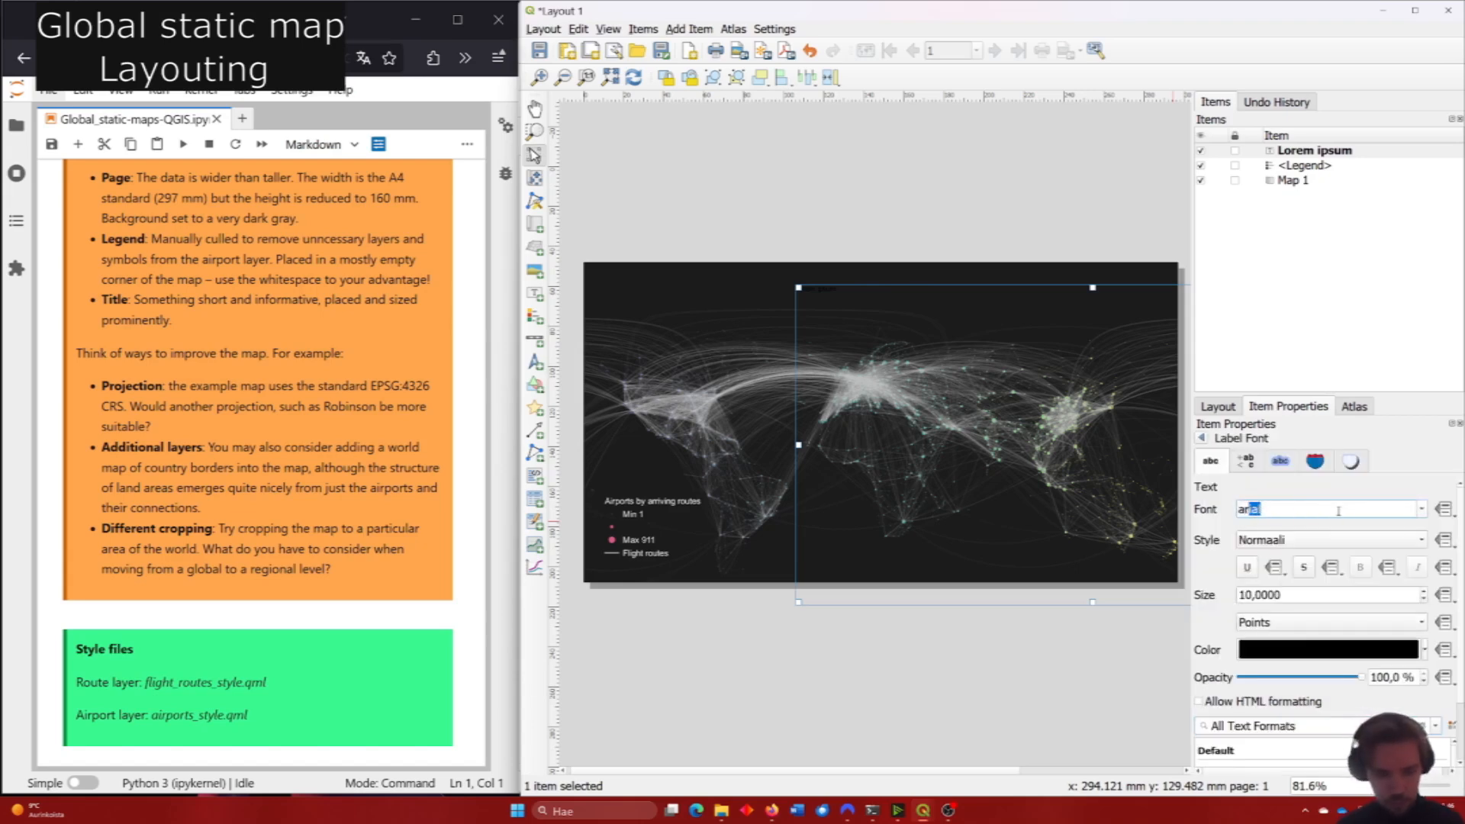
triple_click(1331, 595)
type("2")
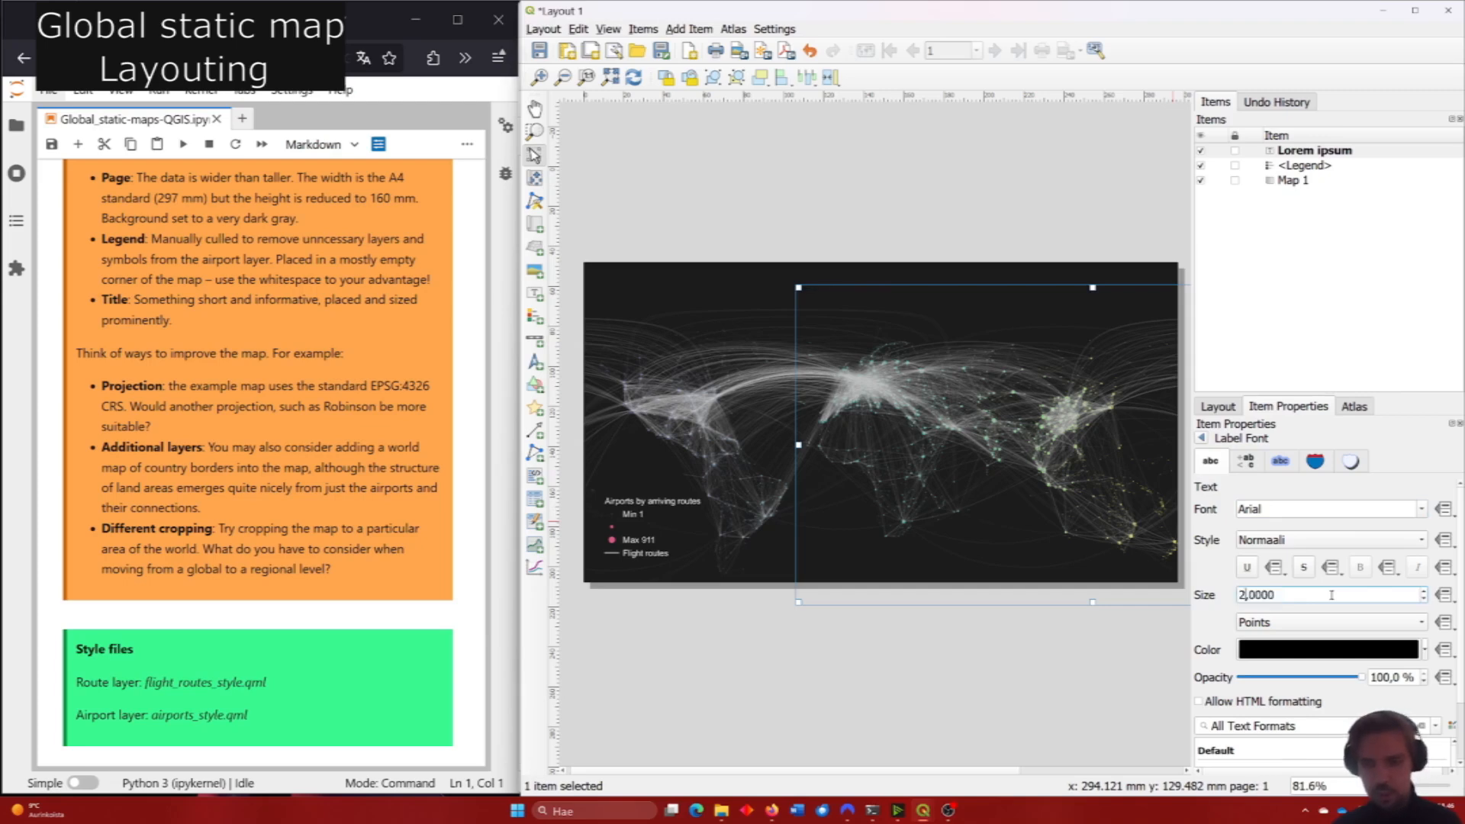
type("5")
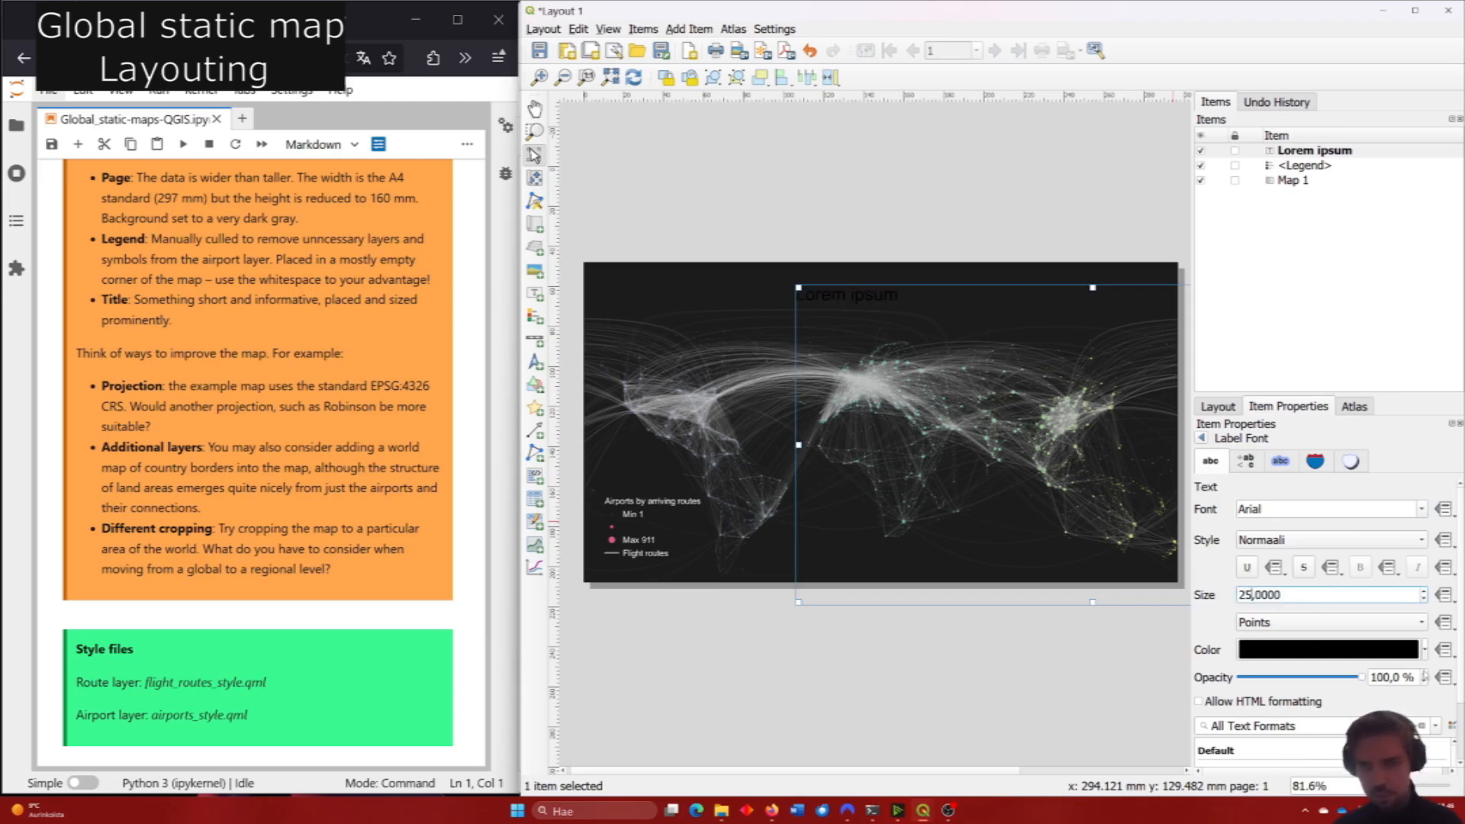
left_click(1423, 649)
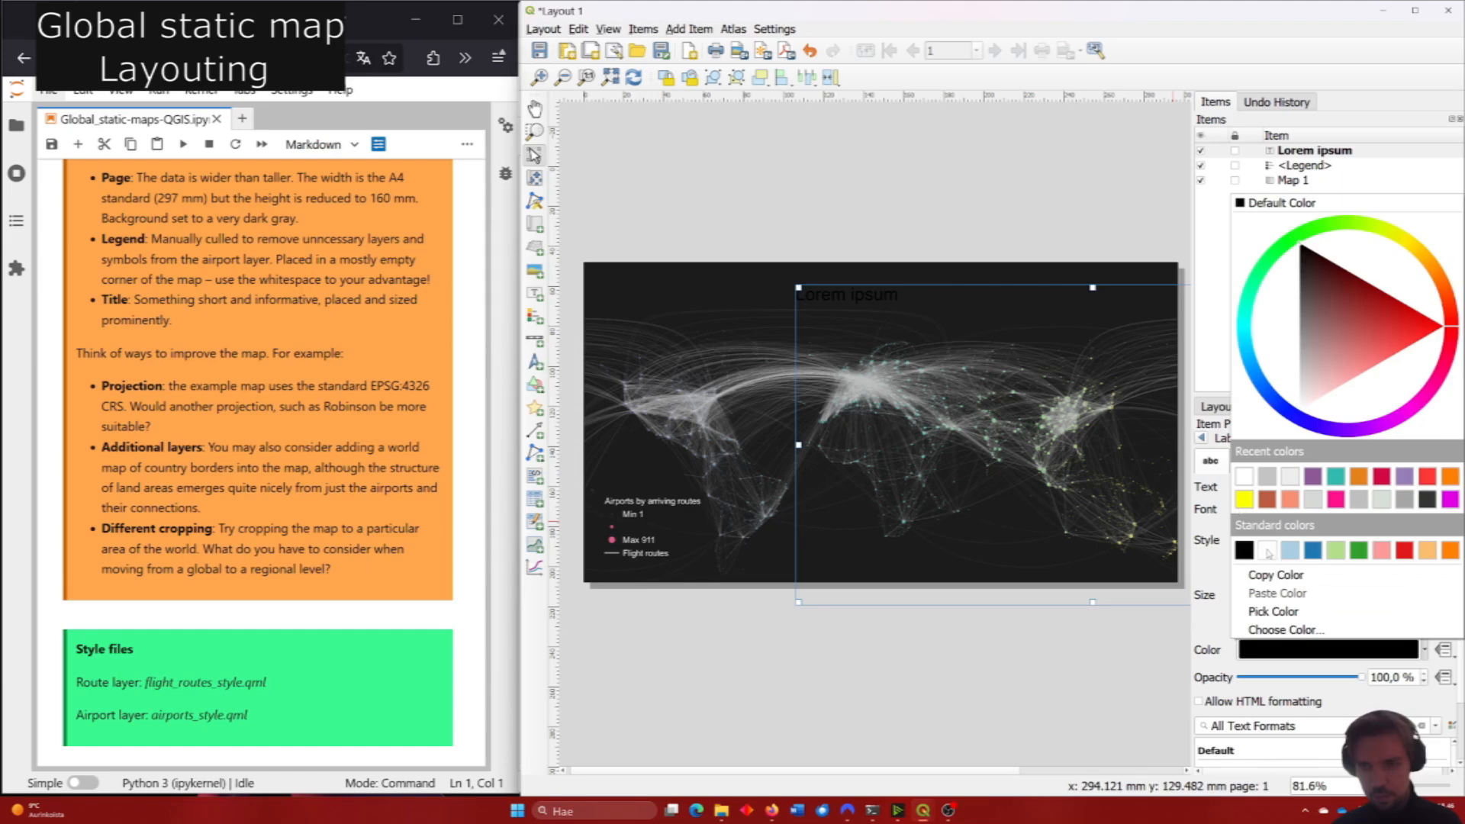
left_click(1219, 453)
left_click(1200, 438)
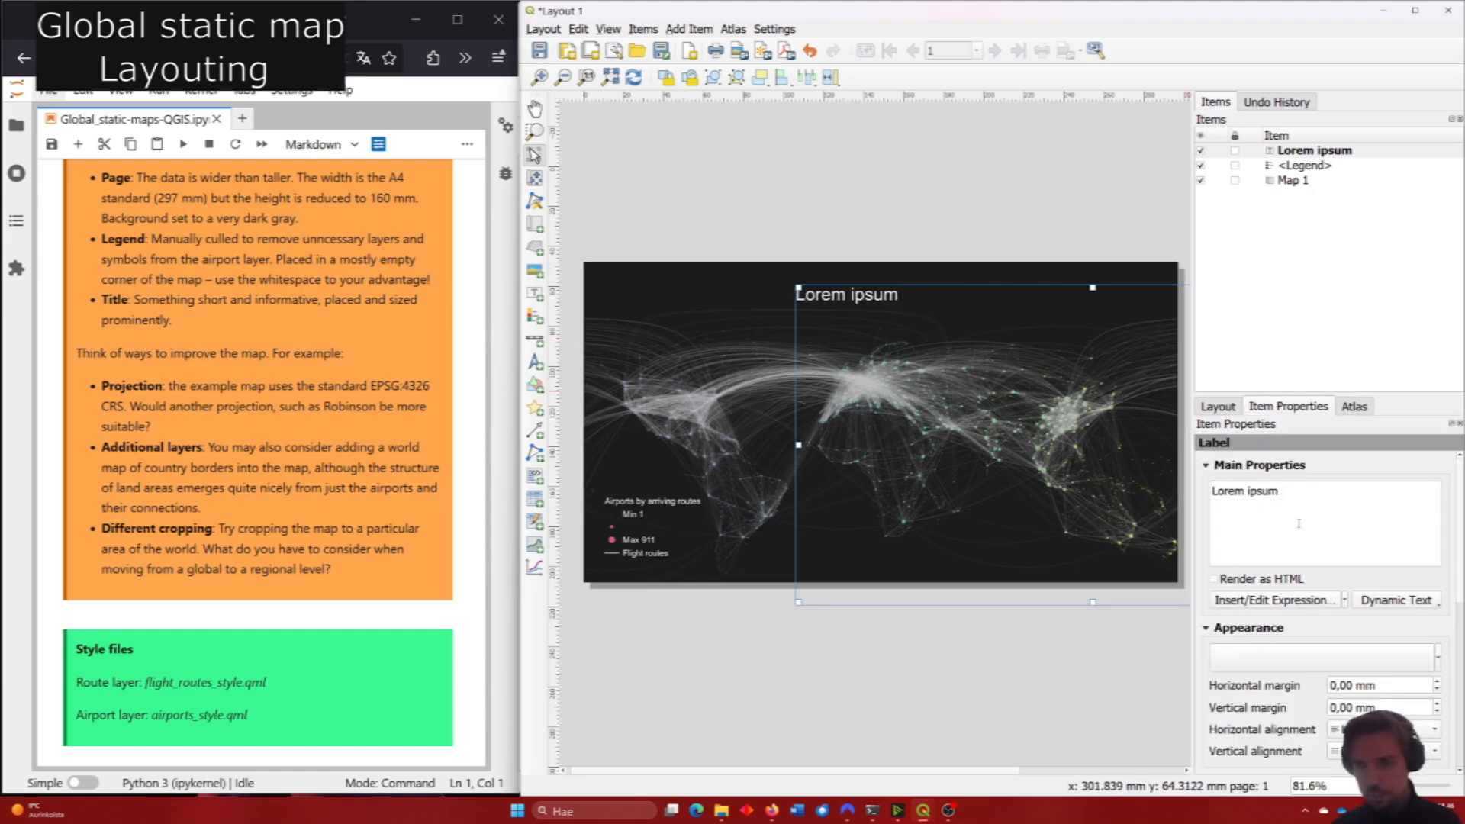
Replace the label's placeholder text with the title "Global flight routes and airports".
scroll(1282, 579, "down", 5)
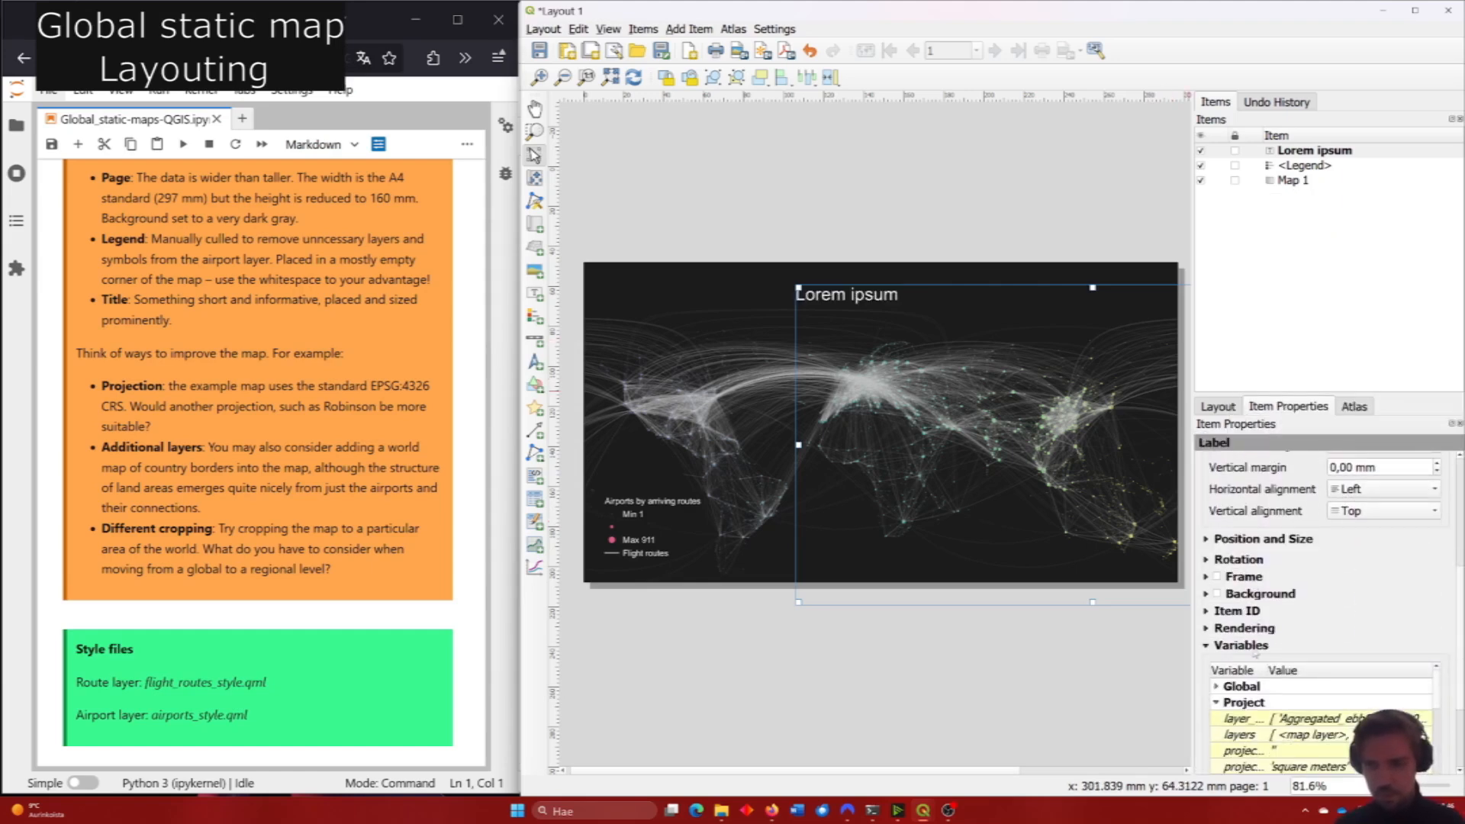
scroll(1314, 565, "up", 2)
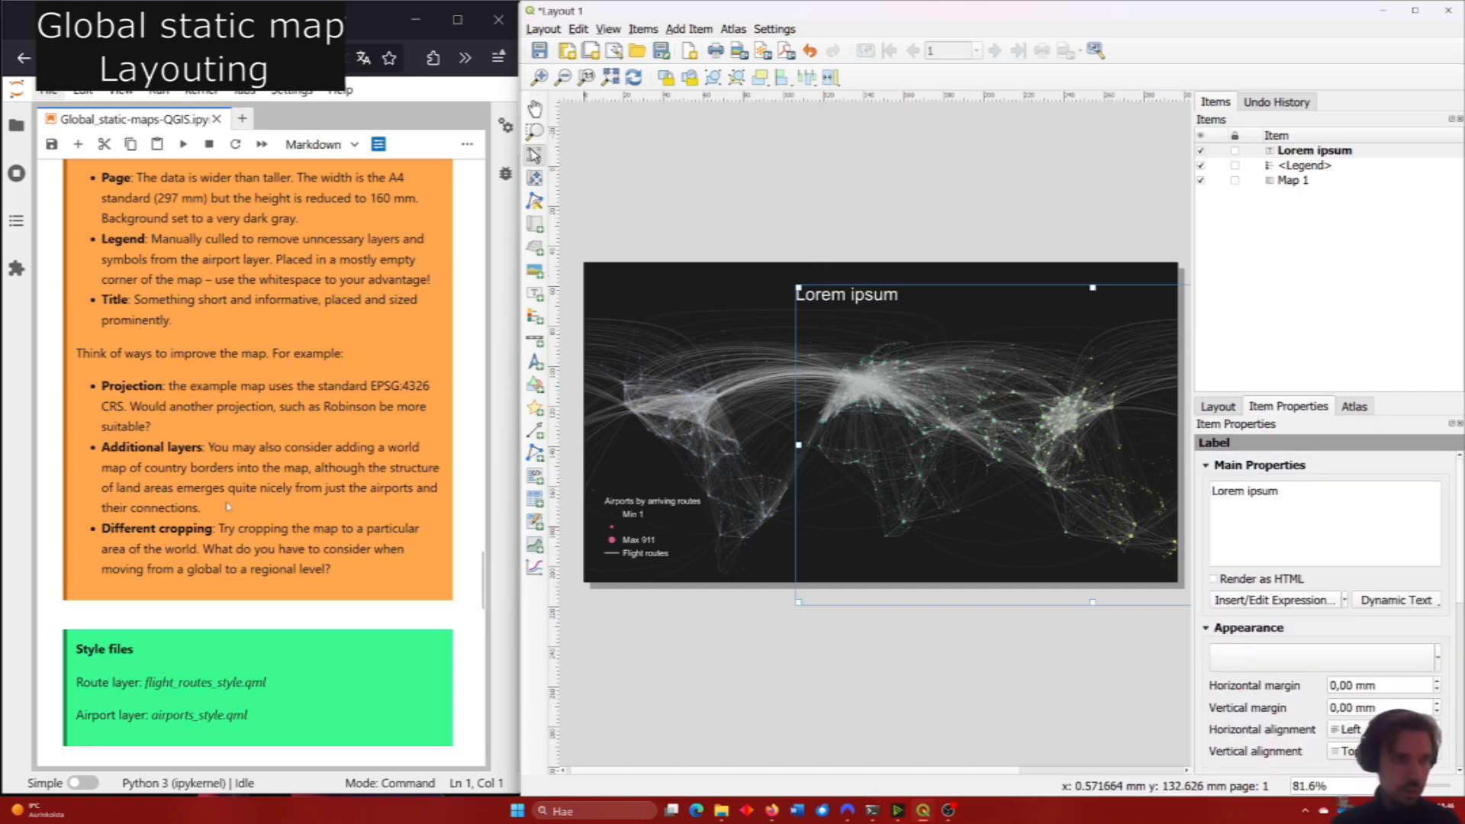
scroll(229, 507, "down", 8)
scroll(350, 509, "up", 5)
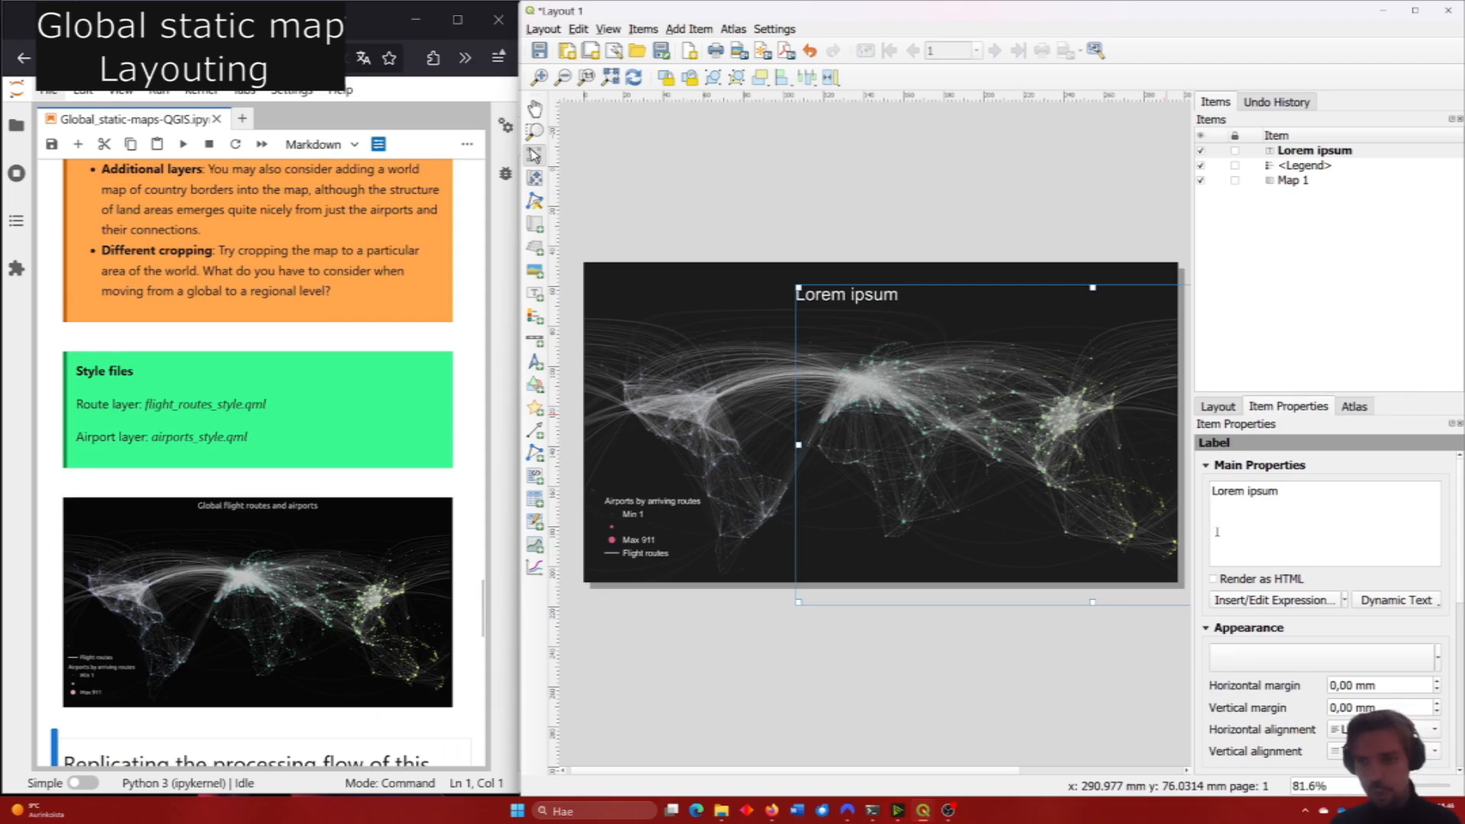
key("ctrl+shift+Left")
key("ctrl+shift+Left")
type("G")
key("BackSpace")
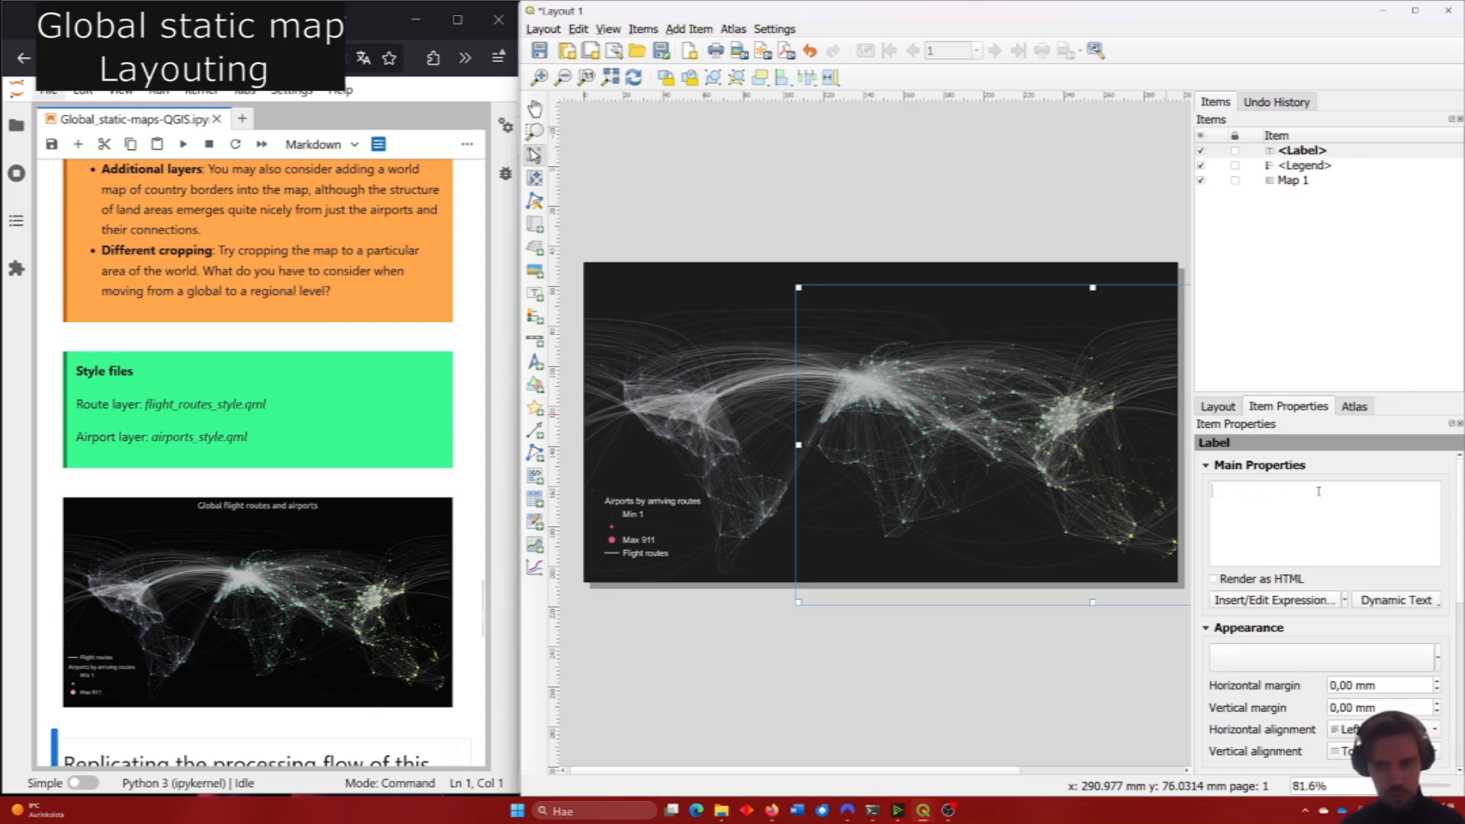
type("Global fli")
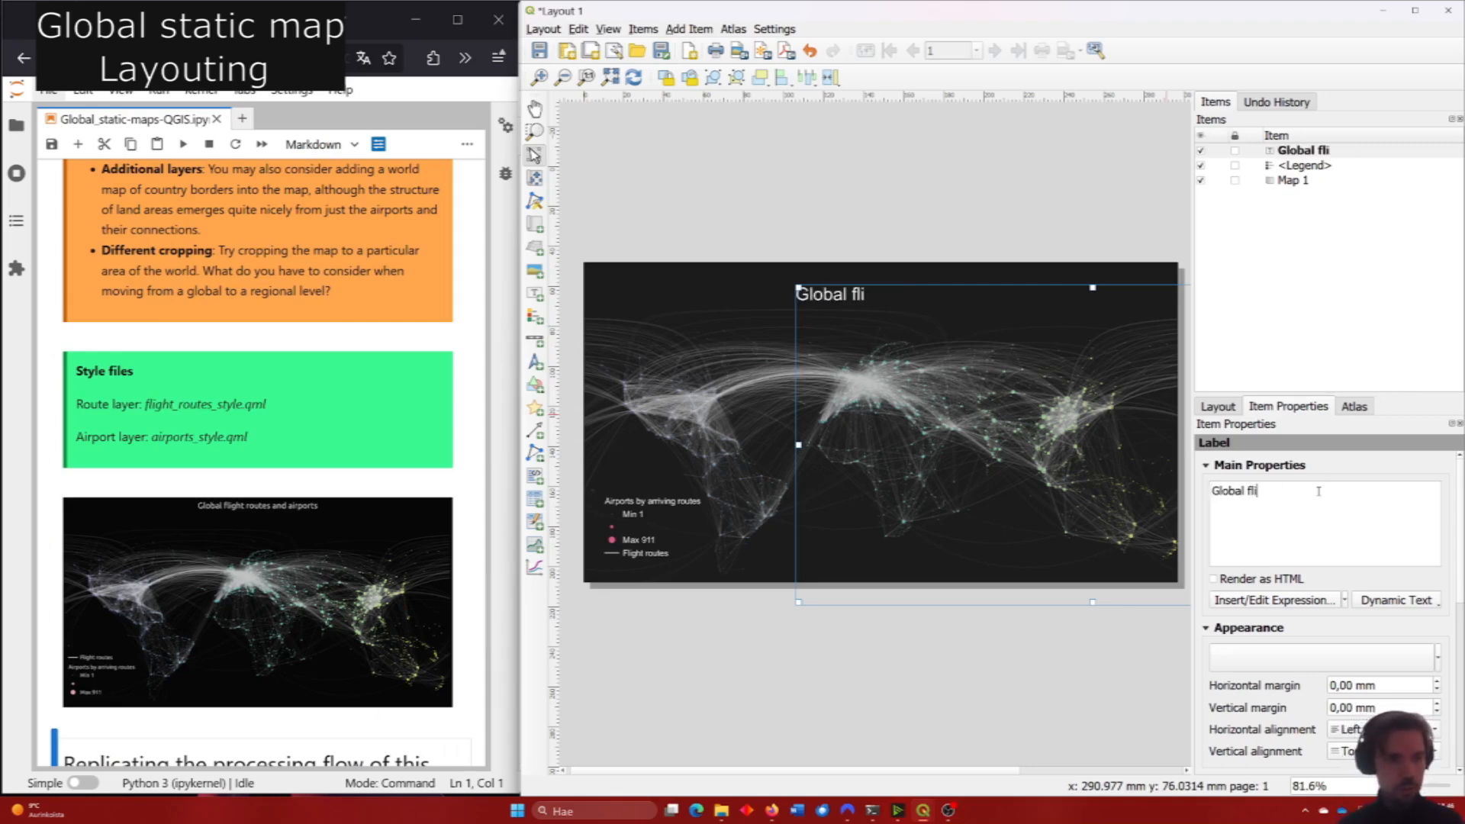
type("ght and")
key("BackSpace")
key("BackSpace")
key("BackSpace")
key("BackSpace")
key("BackSpace")
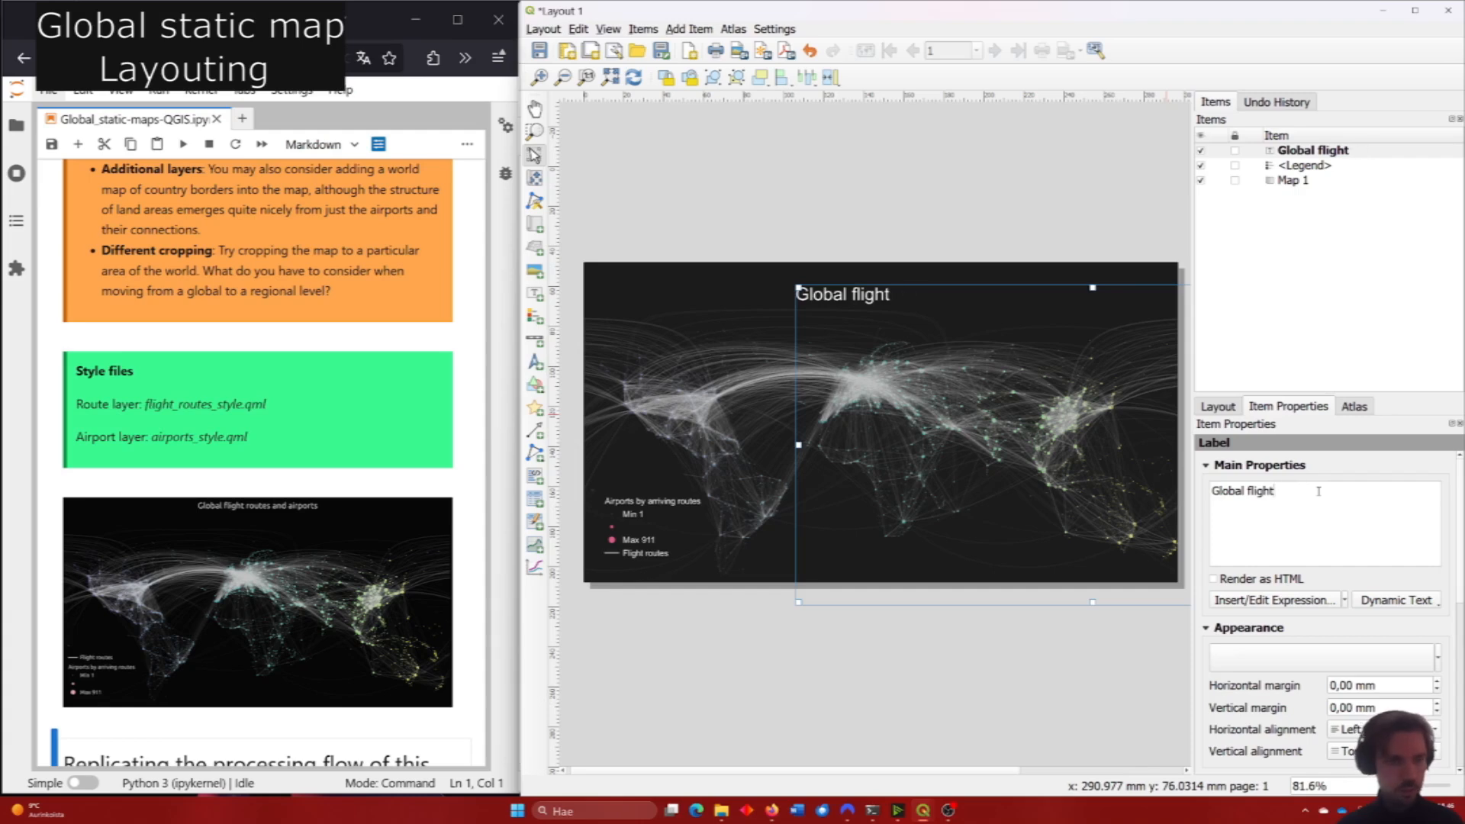
type("t routes and airports")
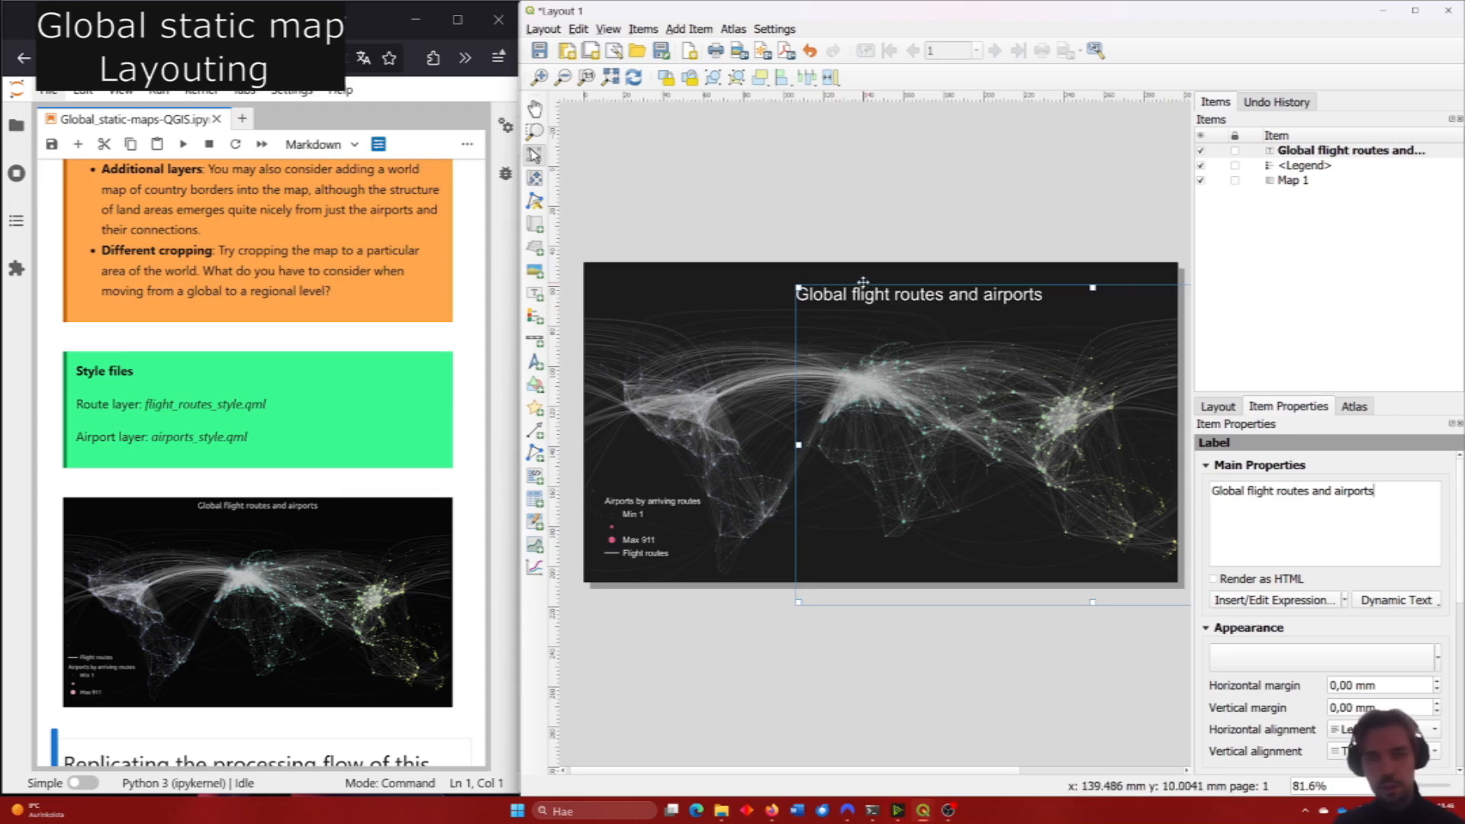
Align the title label with the page edges, center its text horizontally and lower its upper edge slightly.
left_click_drag(841, 280, 653, 261)
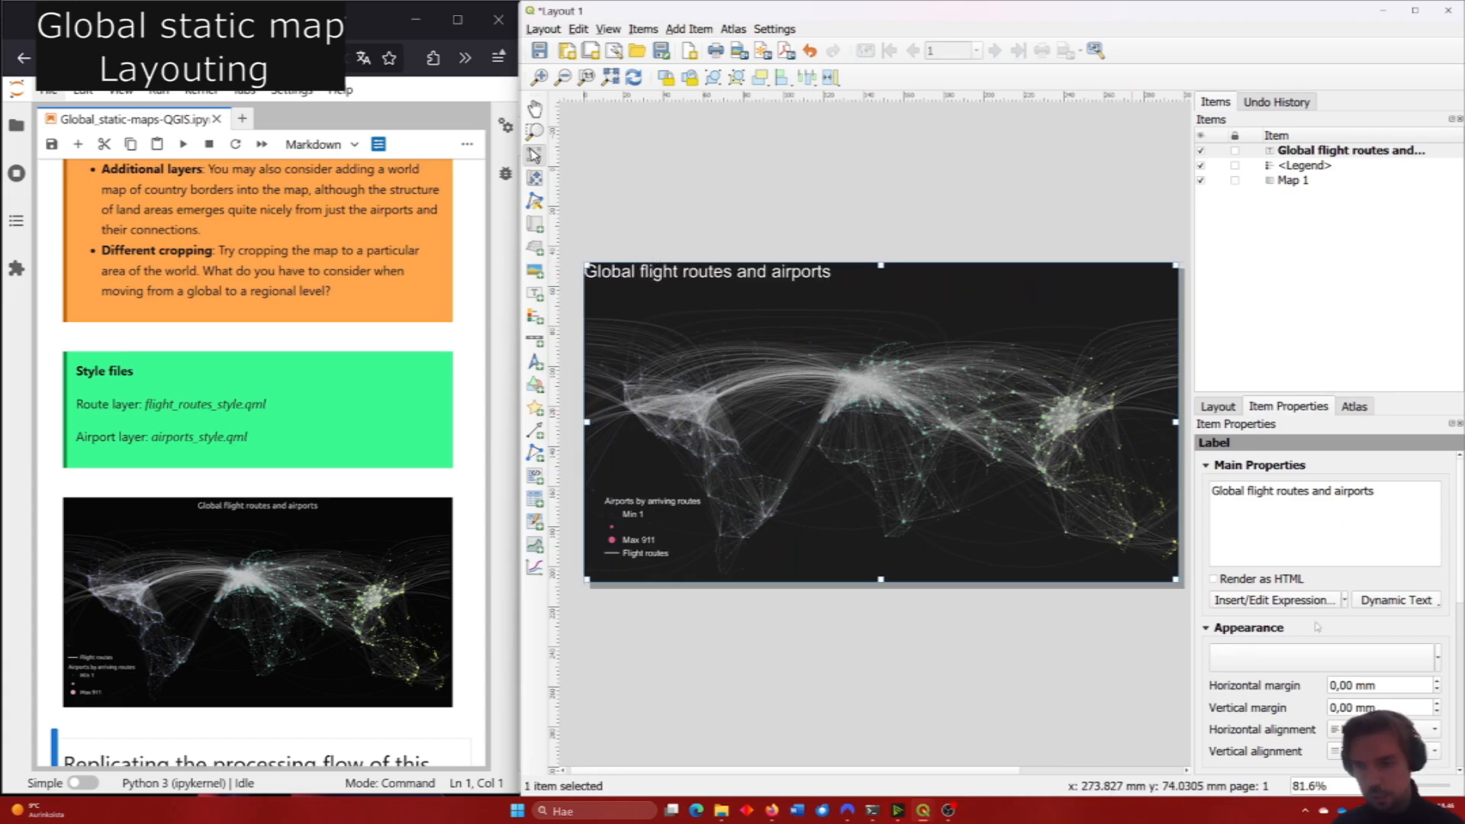
scroll(1270, 698, "down", 1)
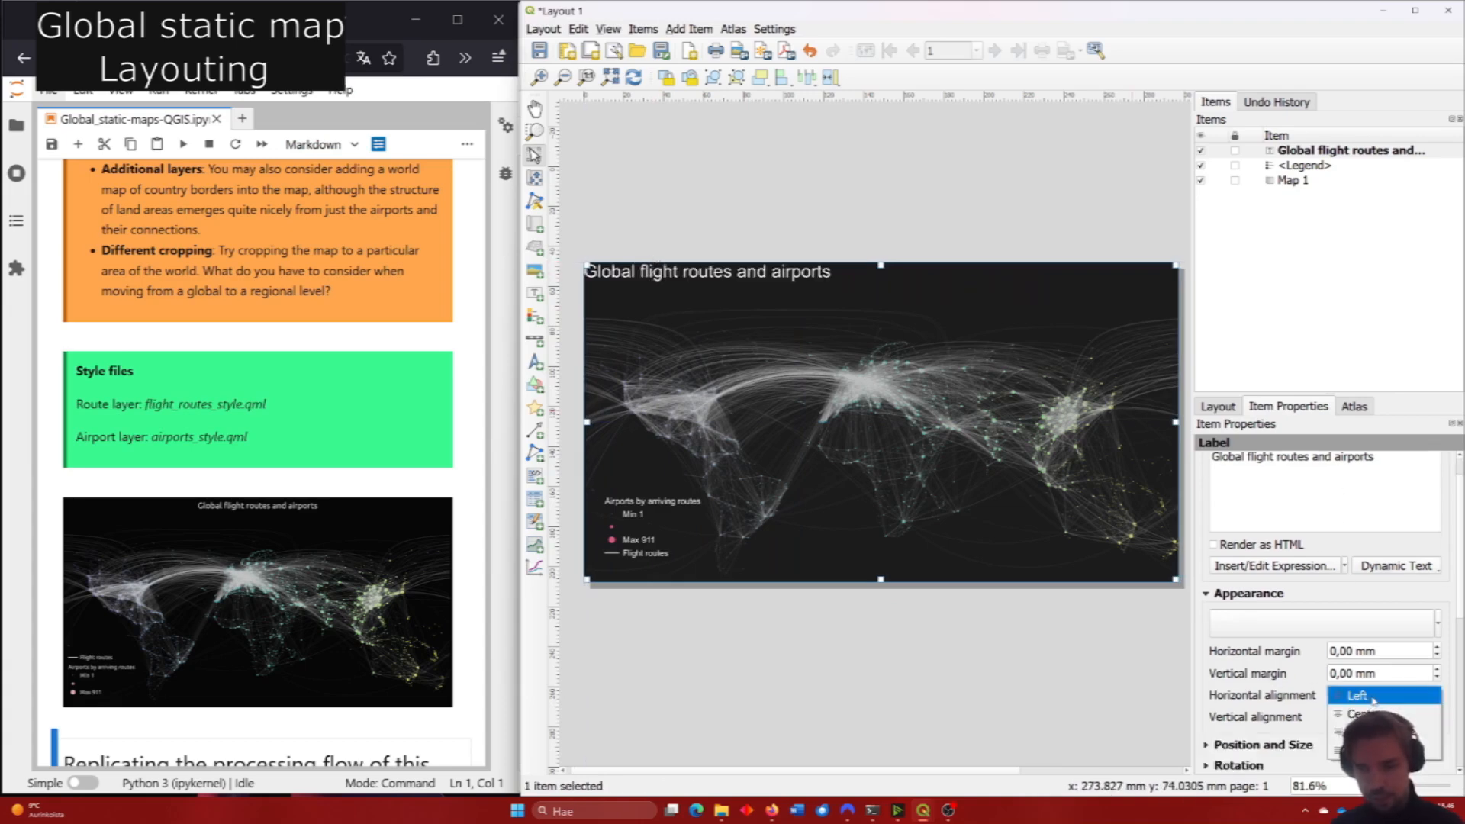
left_click(1362, 714)
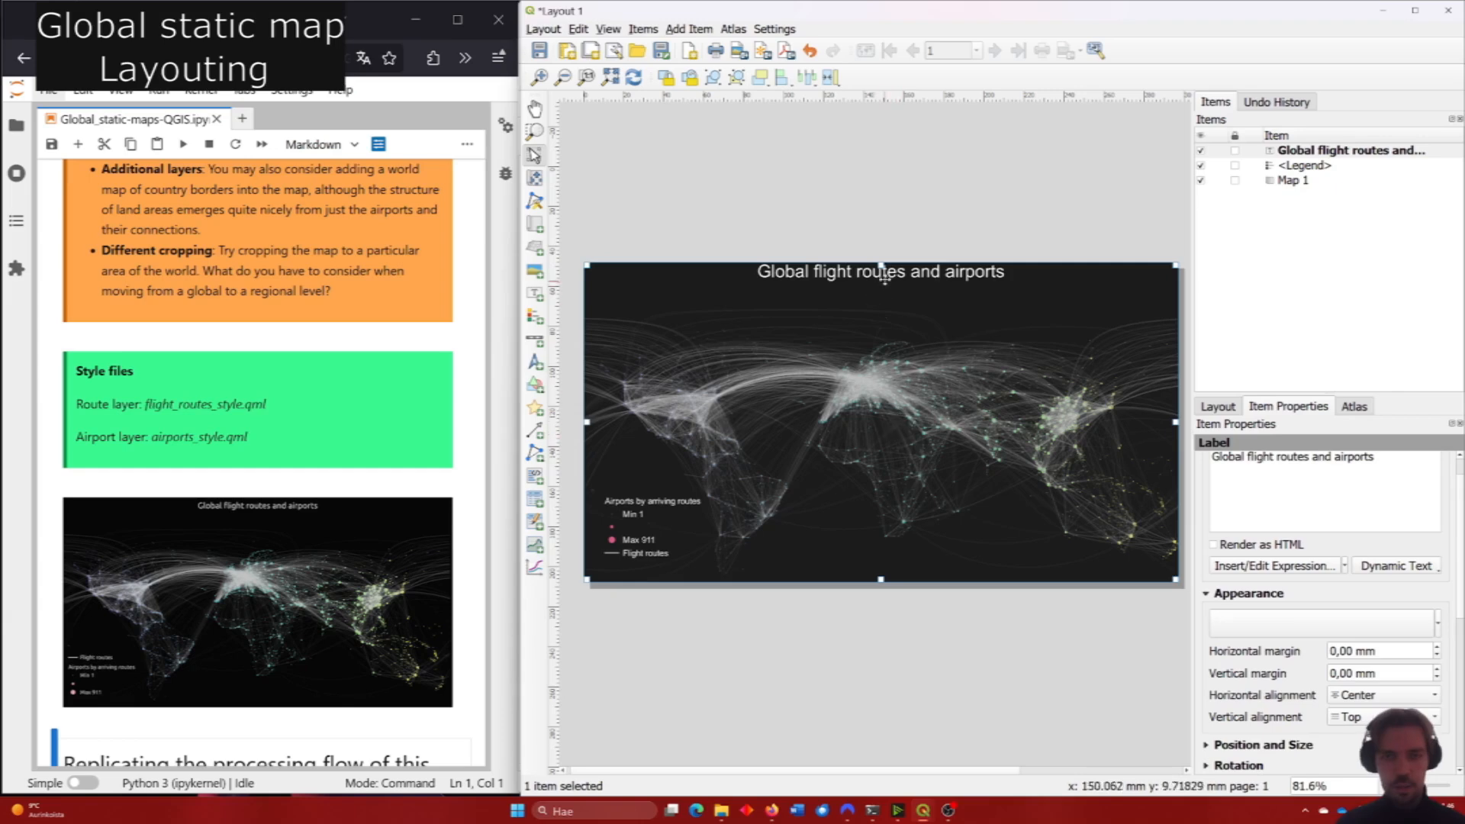
left_click_drag(881, 267, 881, 277)
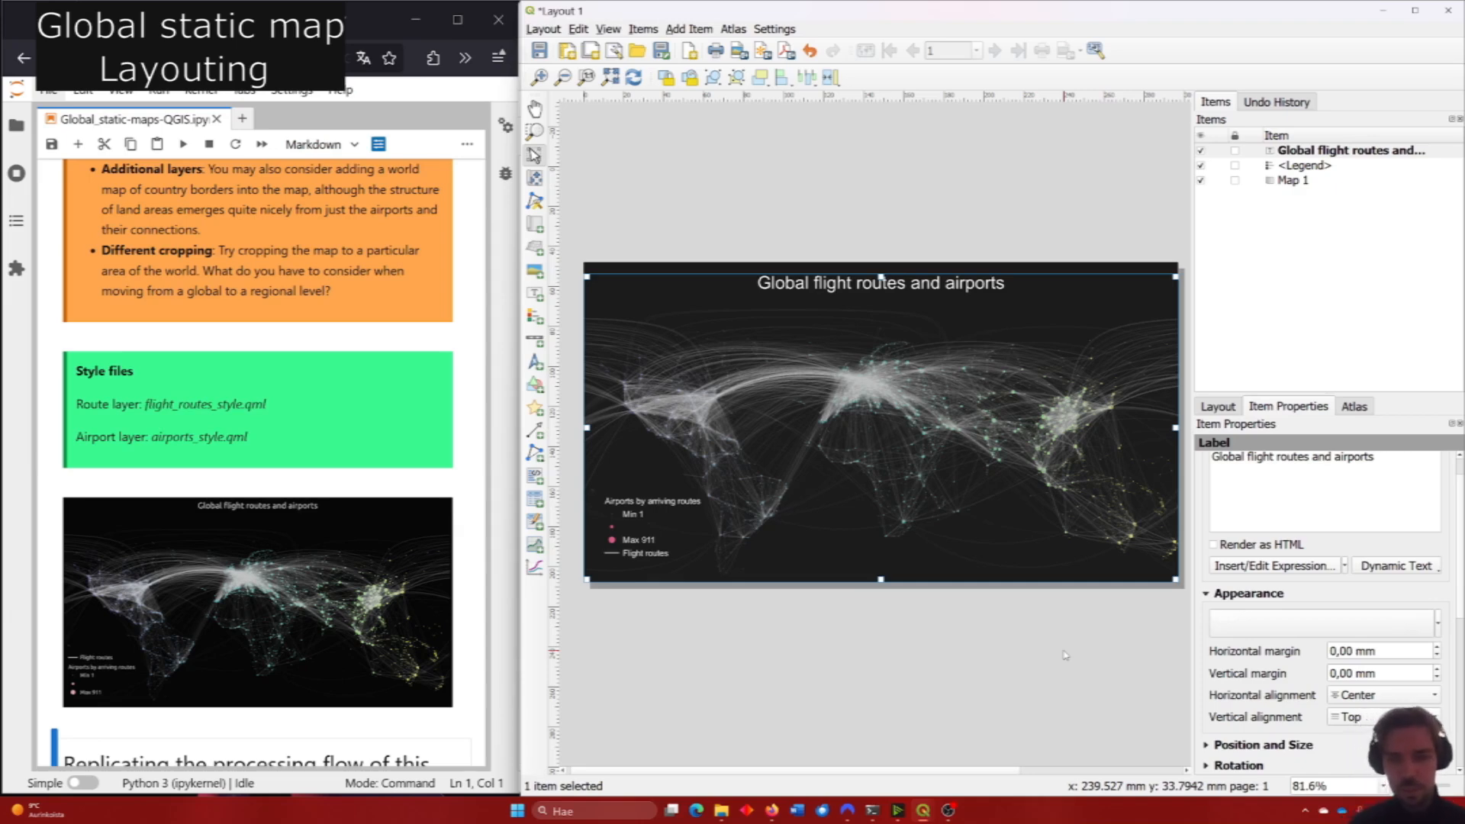
left_click(1065, 655)
scroll(367, 370, "up", 4)
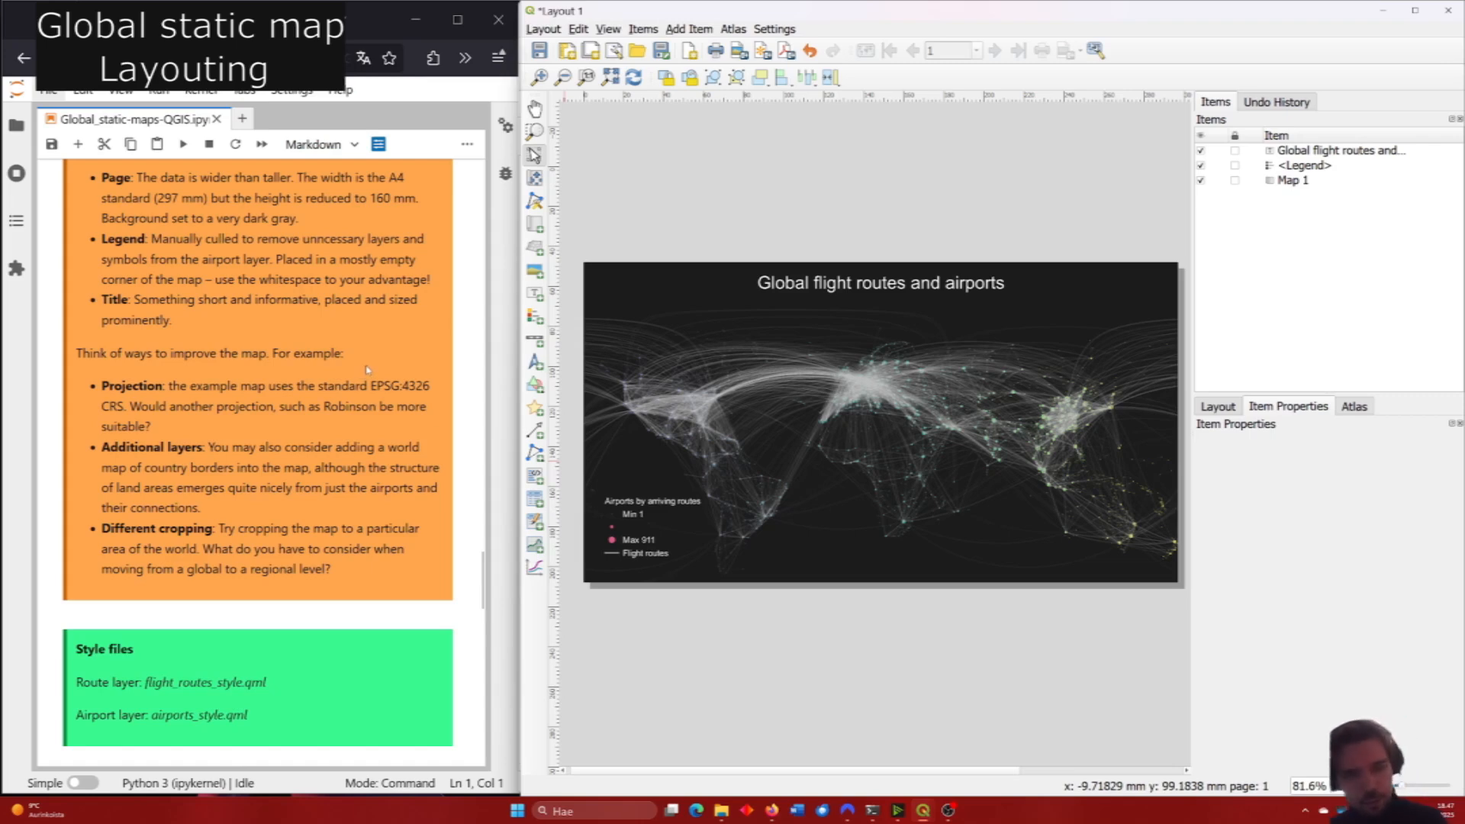
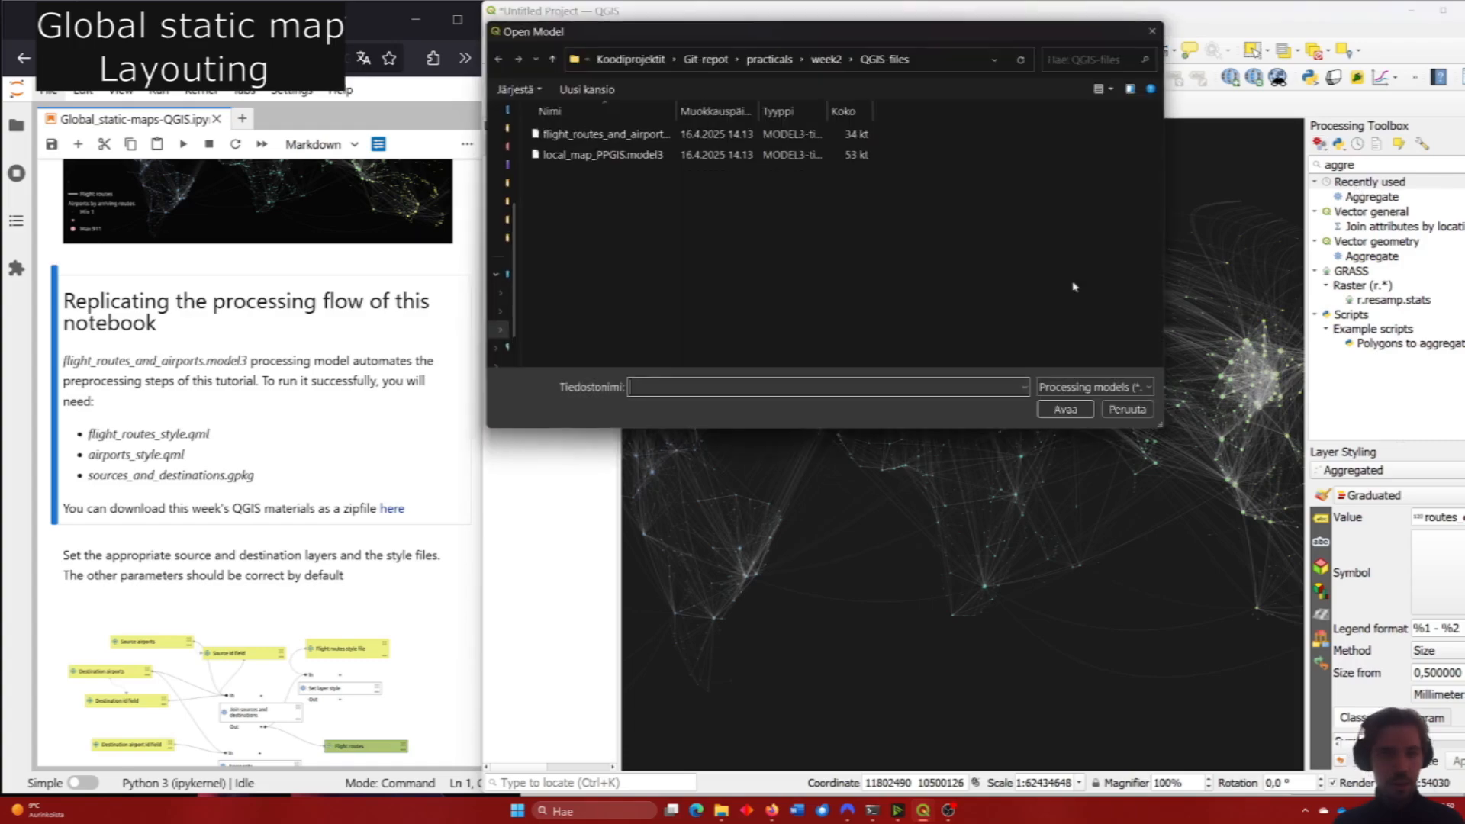
Open flight_routes_and_airports.model3 in the Model Designer, review its workflow and run parameters, and close it without running.
left_click(629, 135)
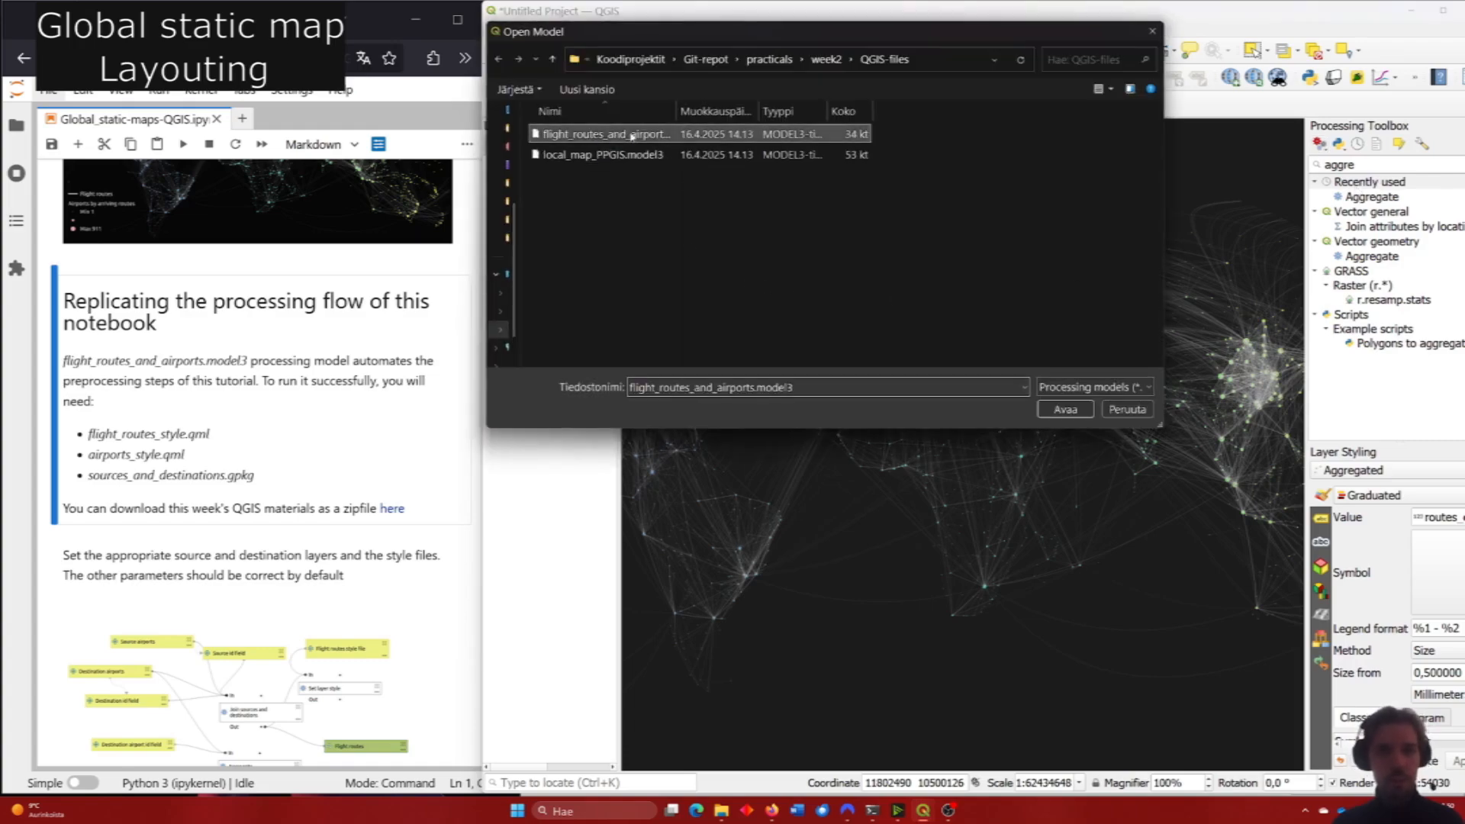
left_click(1065, 410)
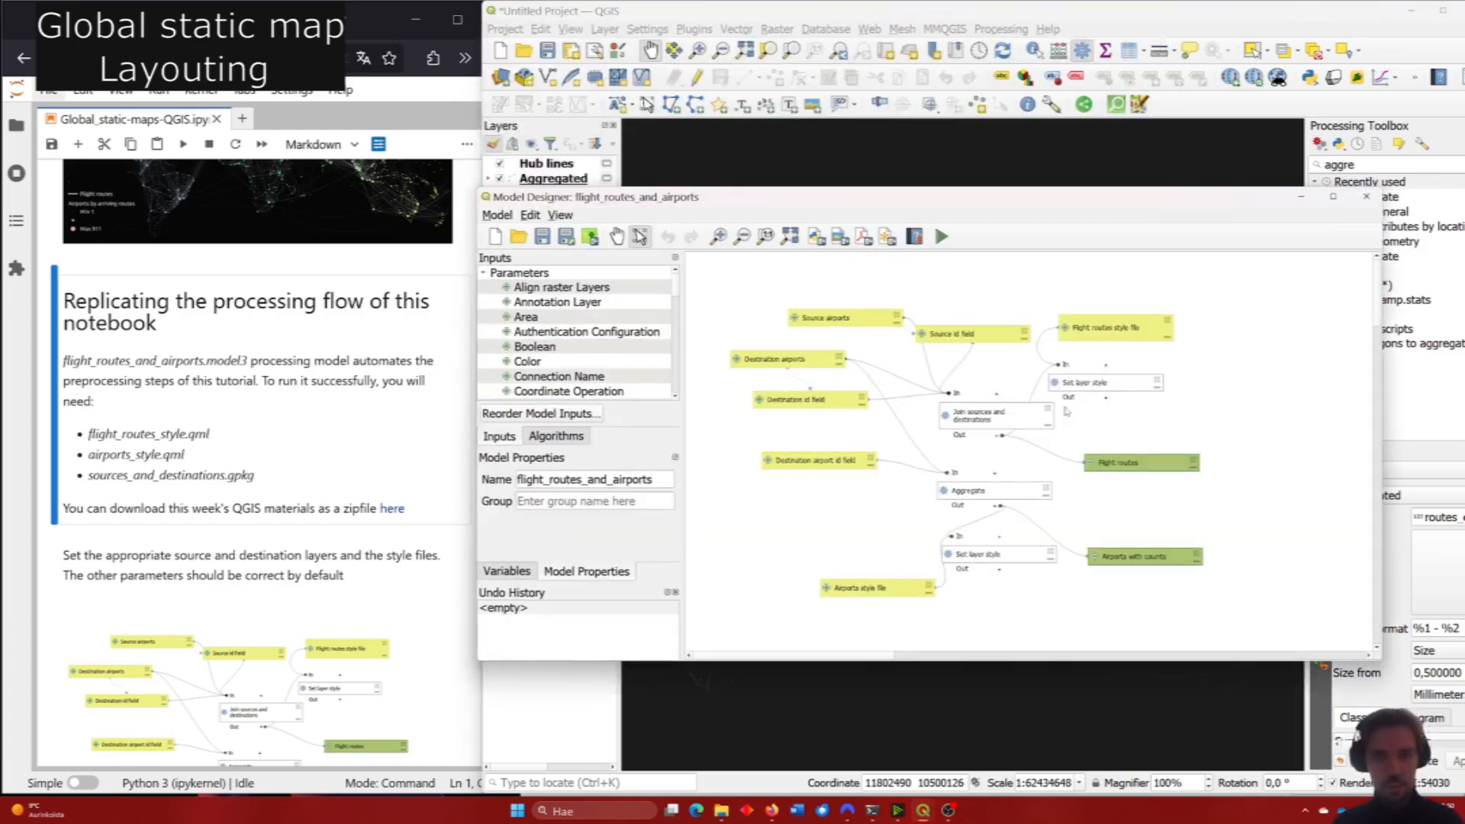
left_click(940, 237)
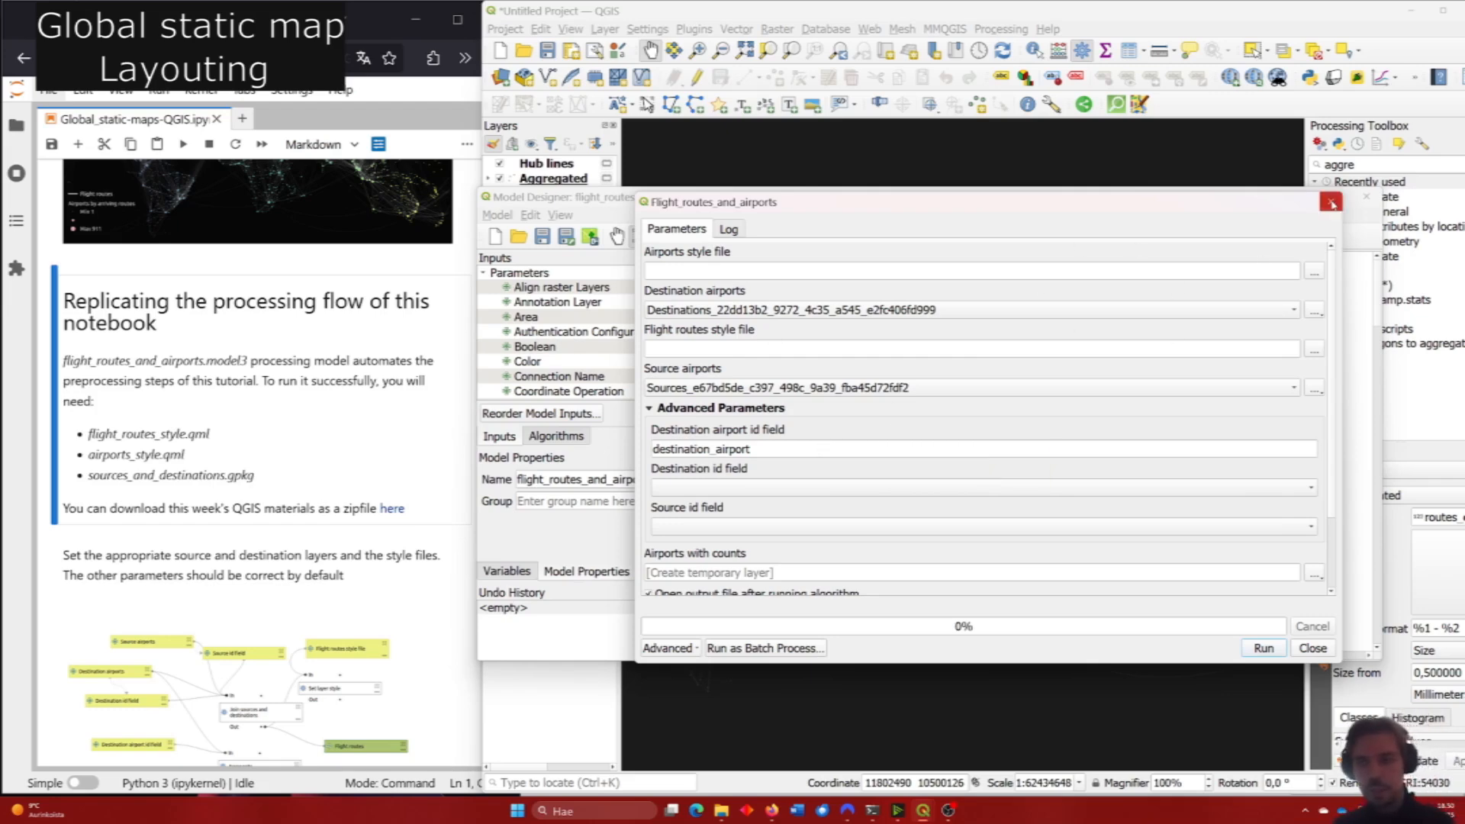
left_click(1328, 203)
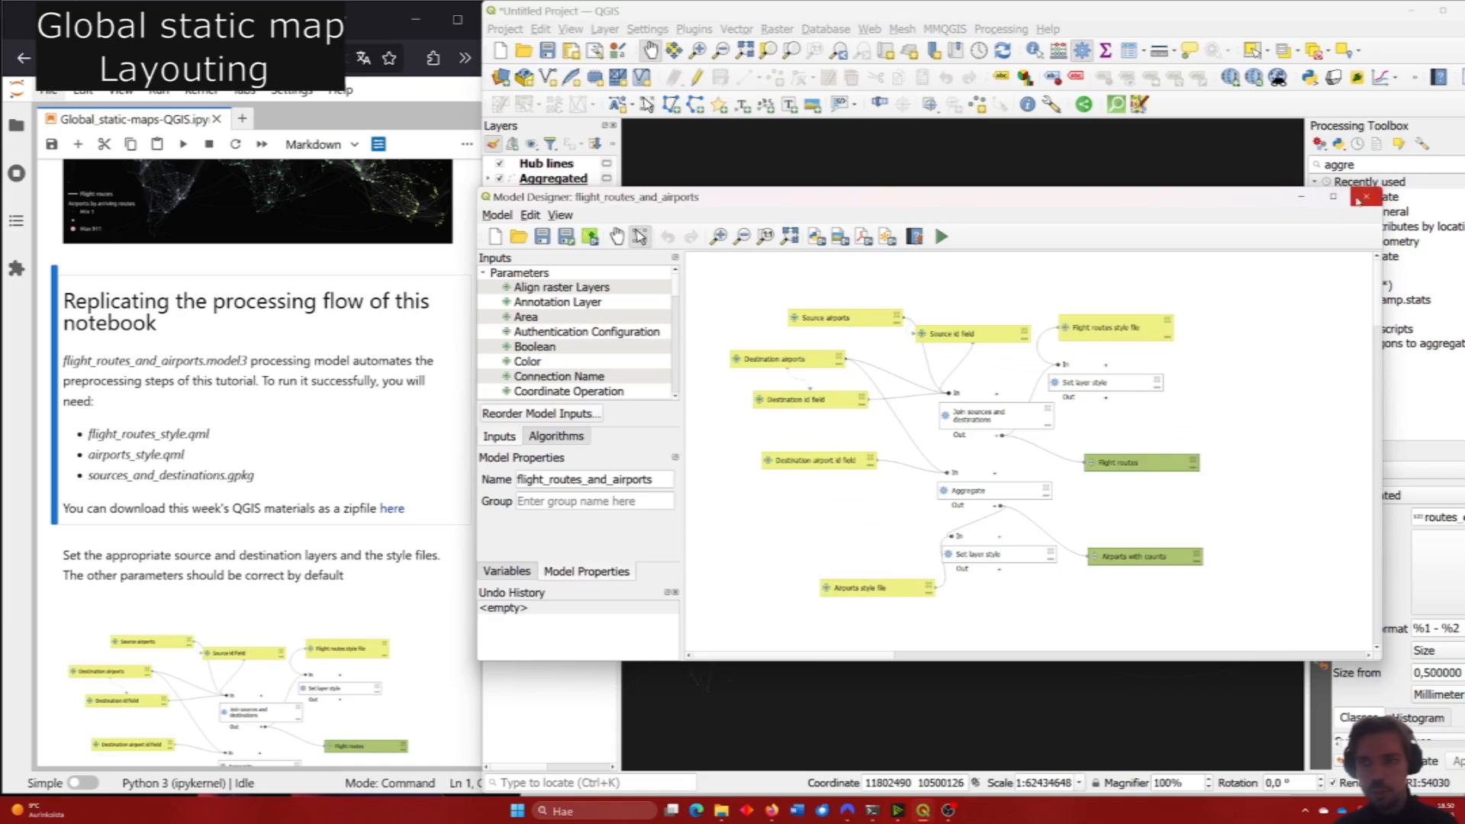
left_click(1358, 198)
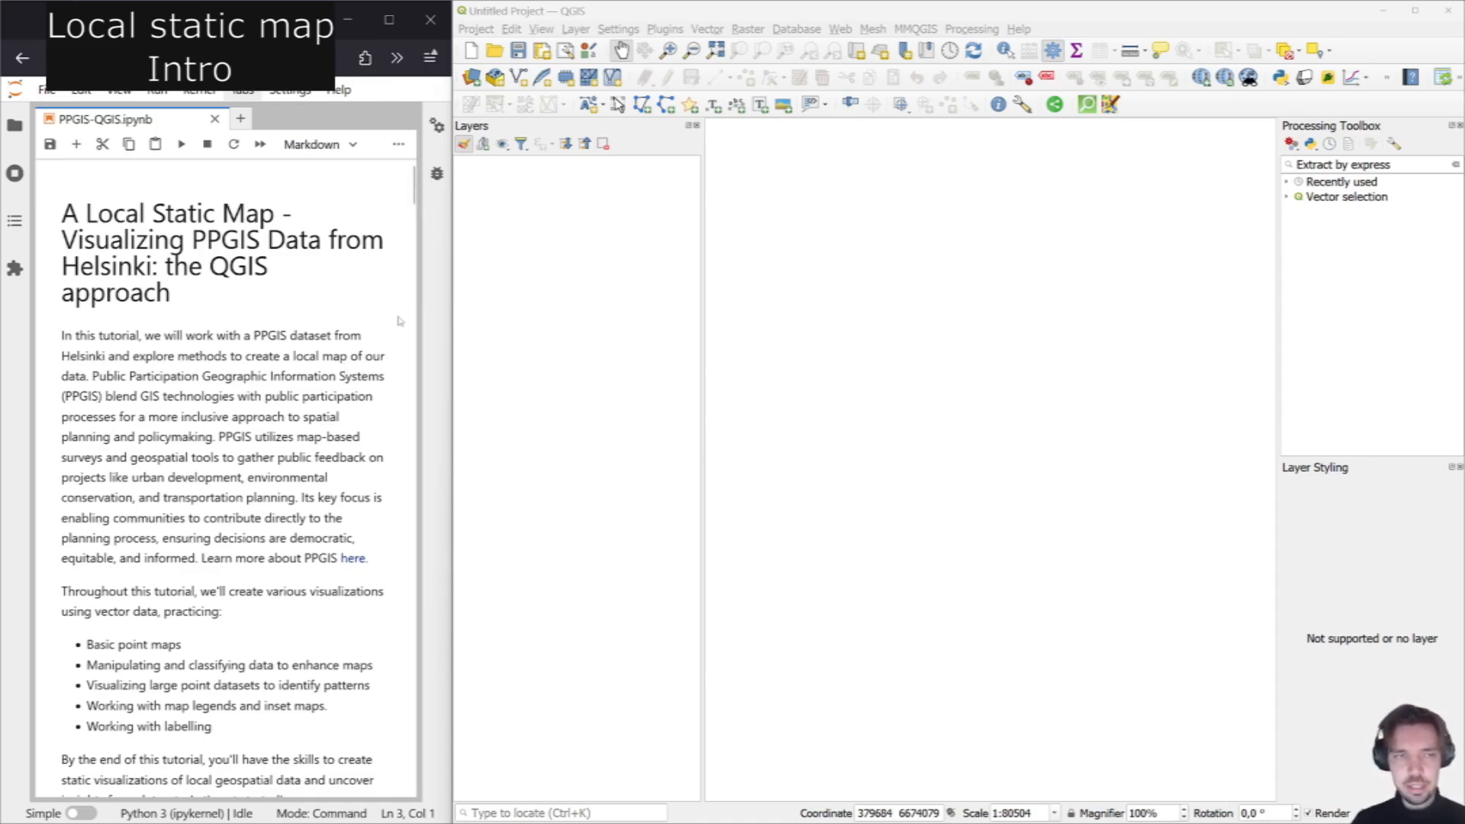
Read the introduction, Data and QGIS files sections of the PPGIS notebook and check the save options for the tutorial data link.
scroll(398, 321, "down", 1)
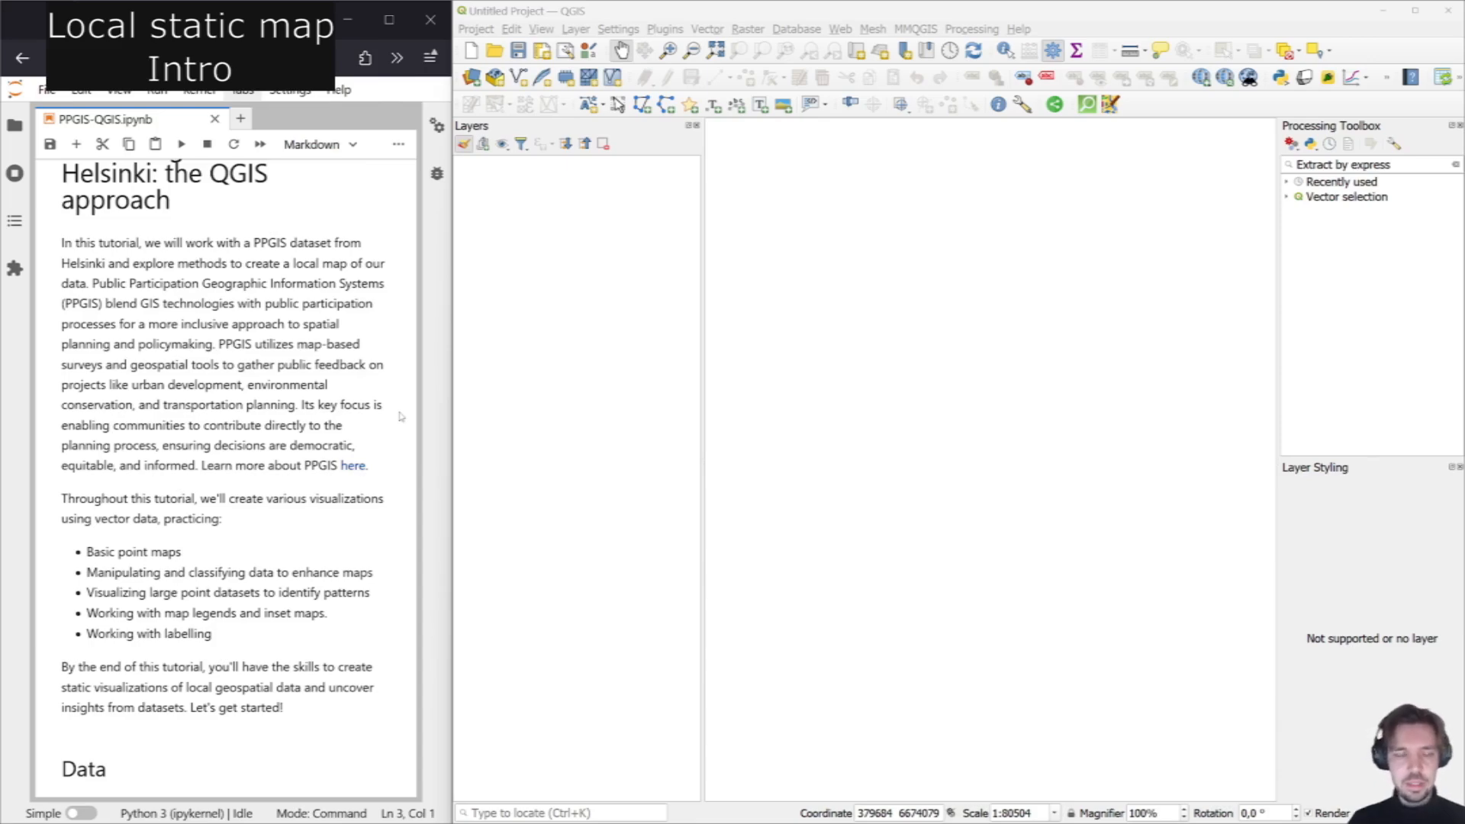
scroll(397, 419, "down", 3)
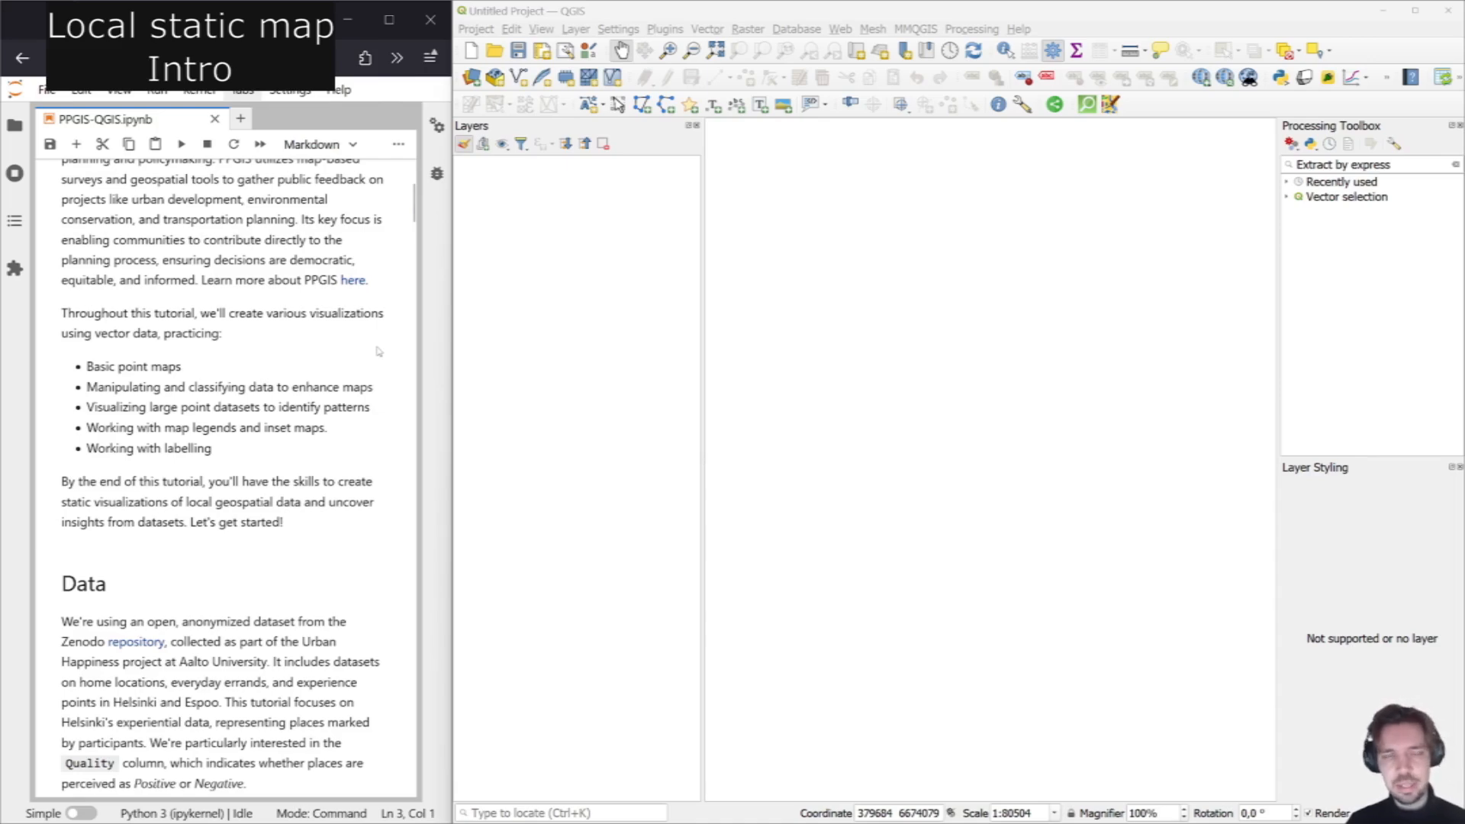
scroll(378, 351, "down", 5)
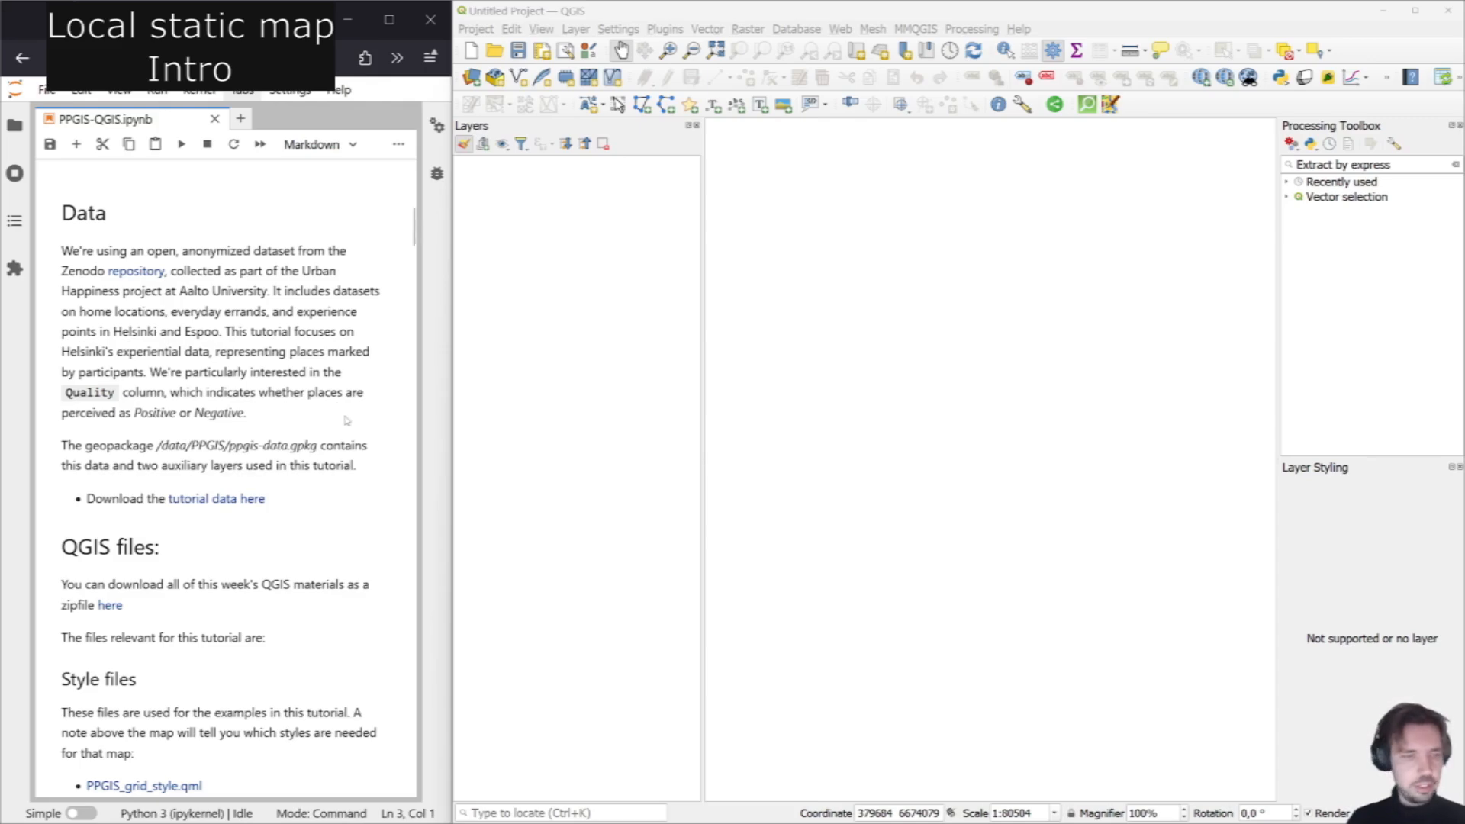
scroll(347, 422, "down", 2)
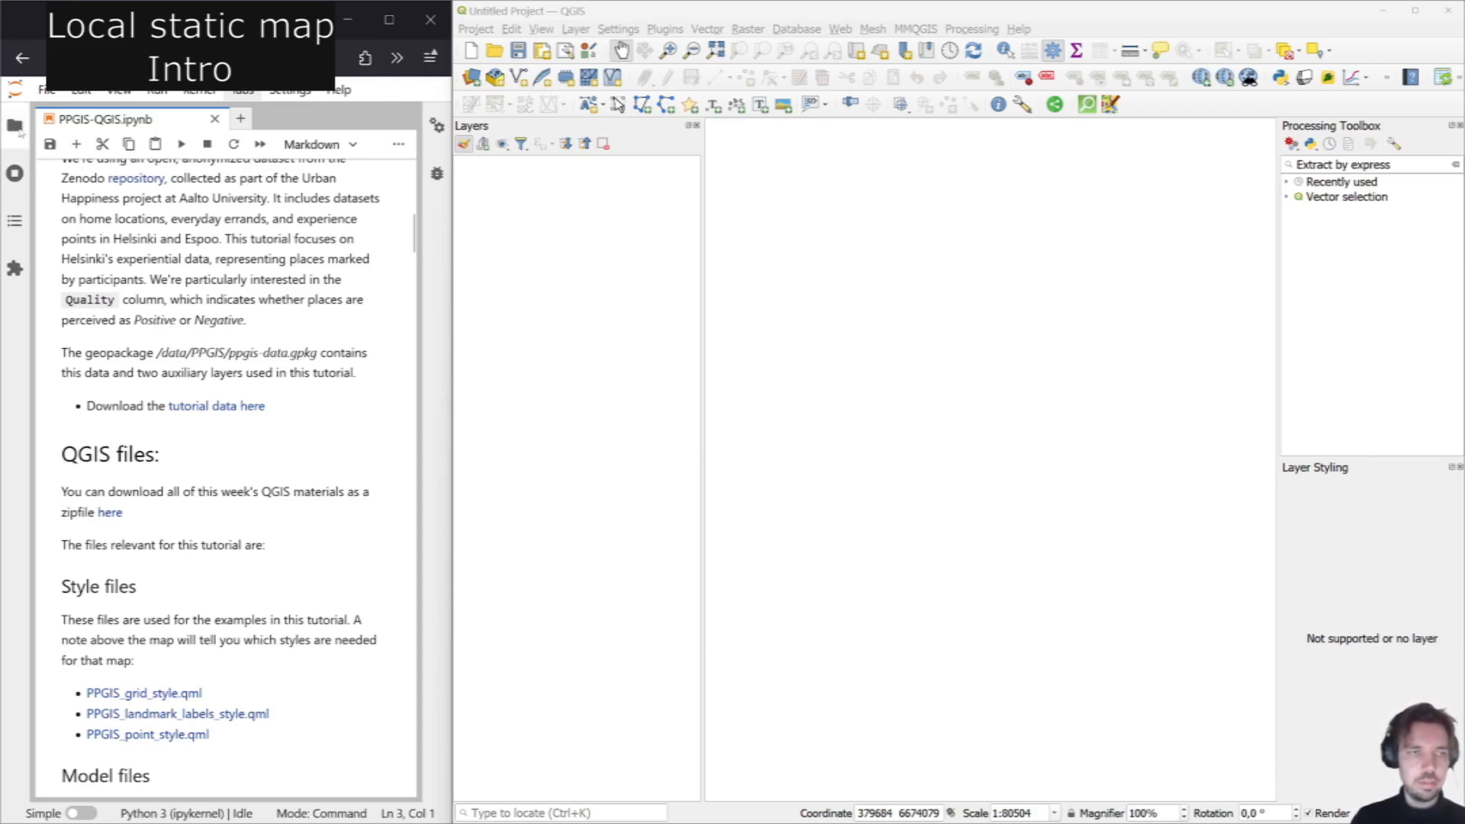
left_click(216, 414)
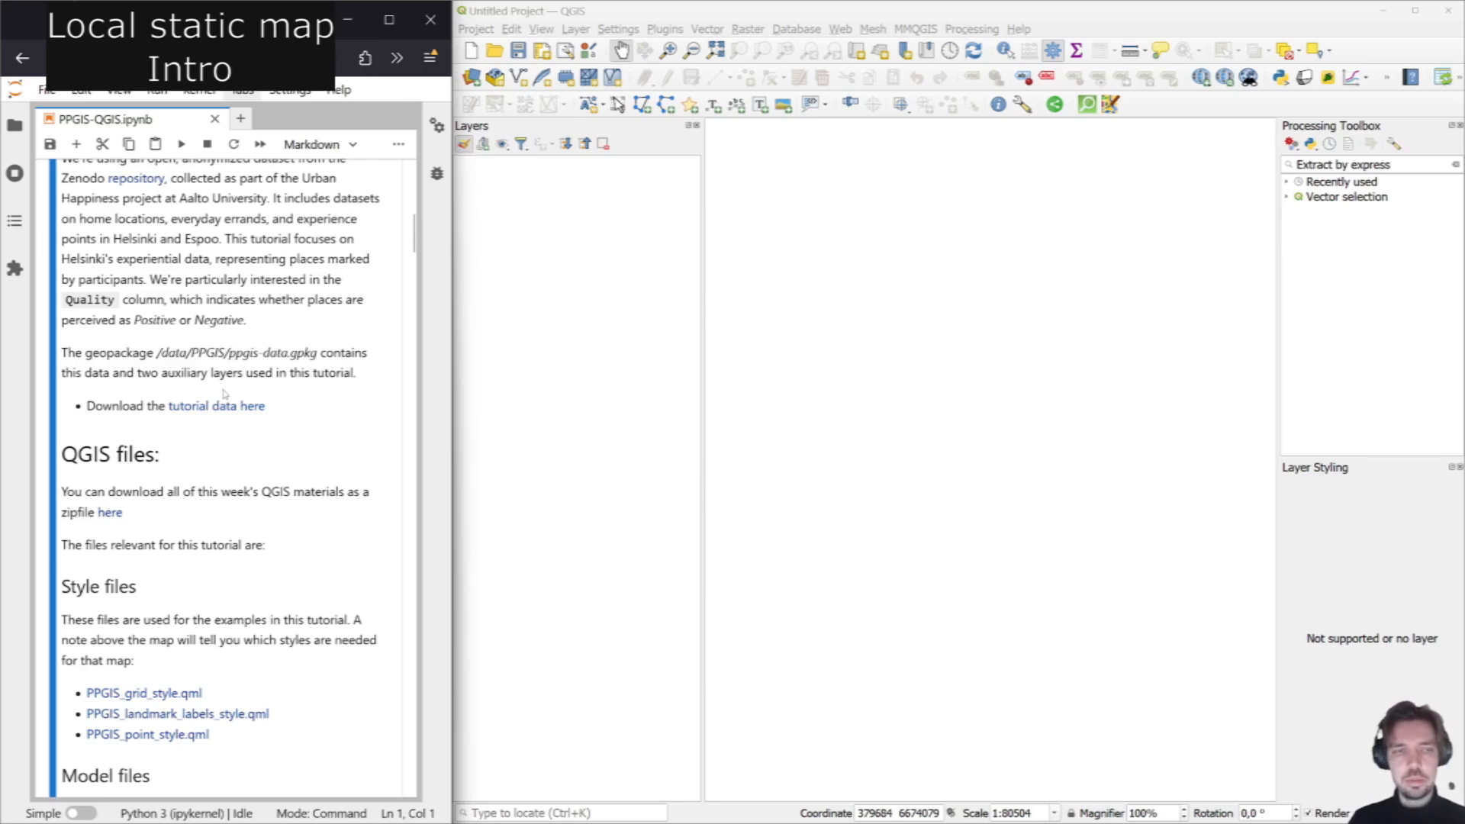
right_click(211, 415)
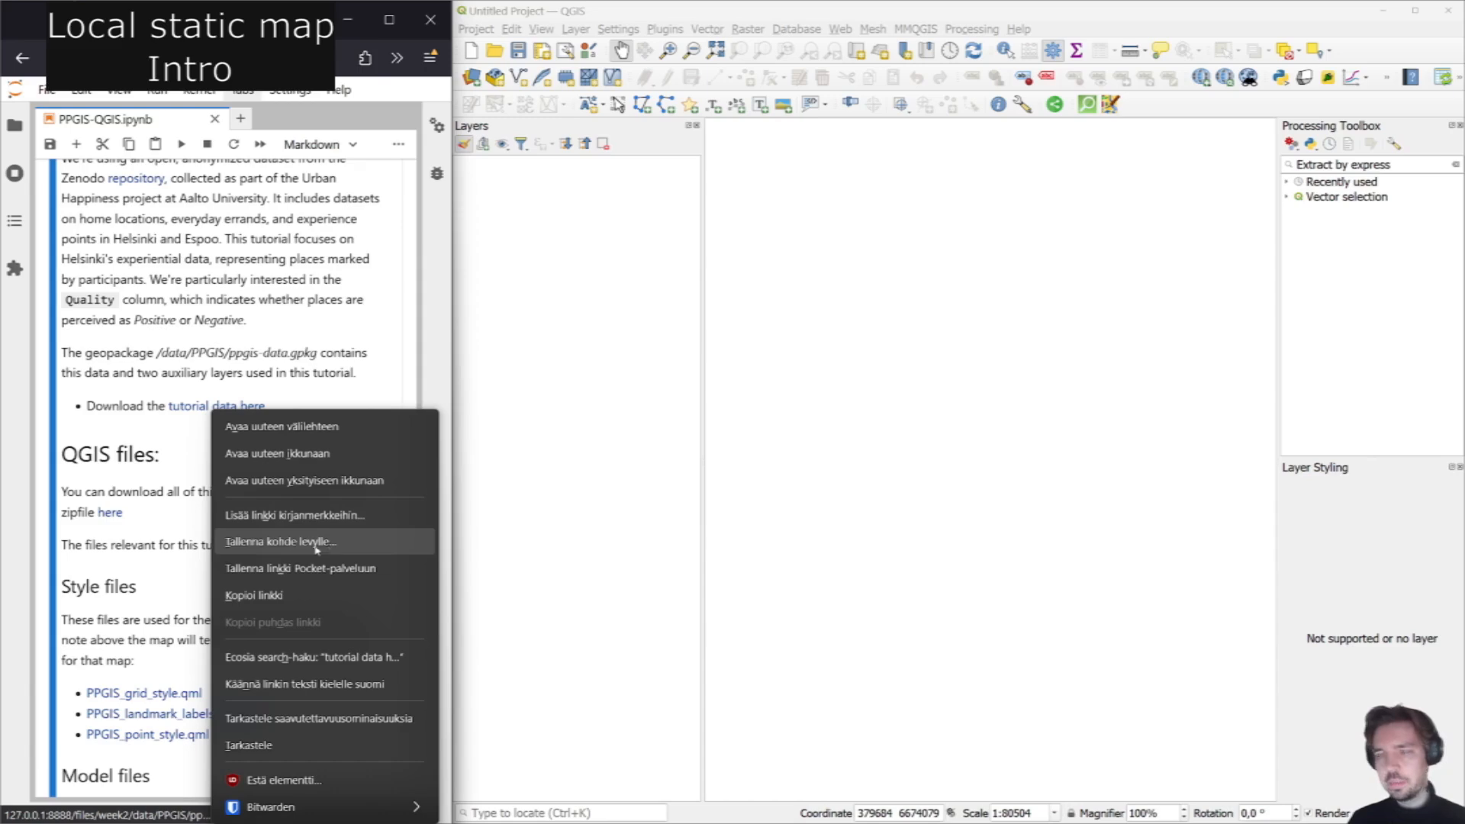
left_click(177, 452)
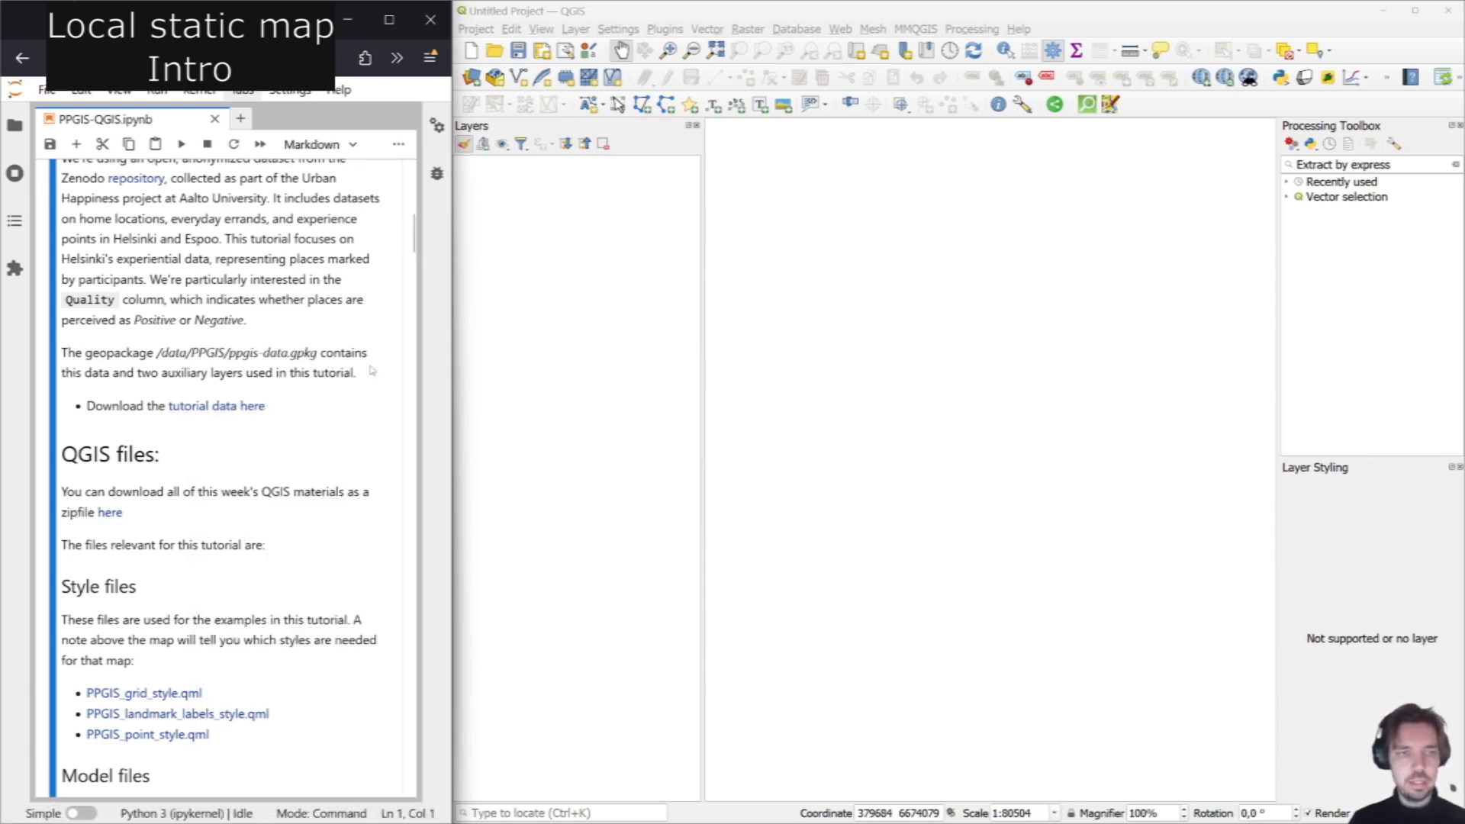
Read the notebook's QGIS files, Prerequisites and Data exploration sections, noting the style and model files and the required plugin.
scroll(321, 430, "down", 2)
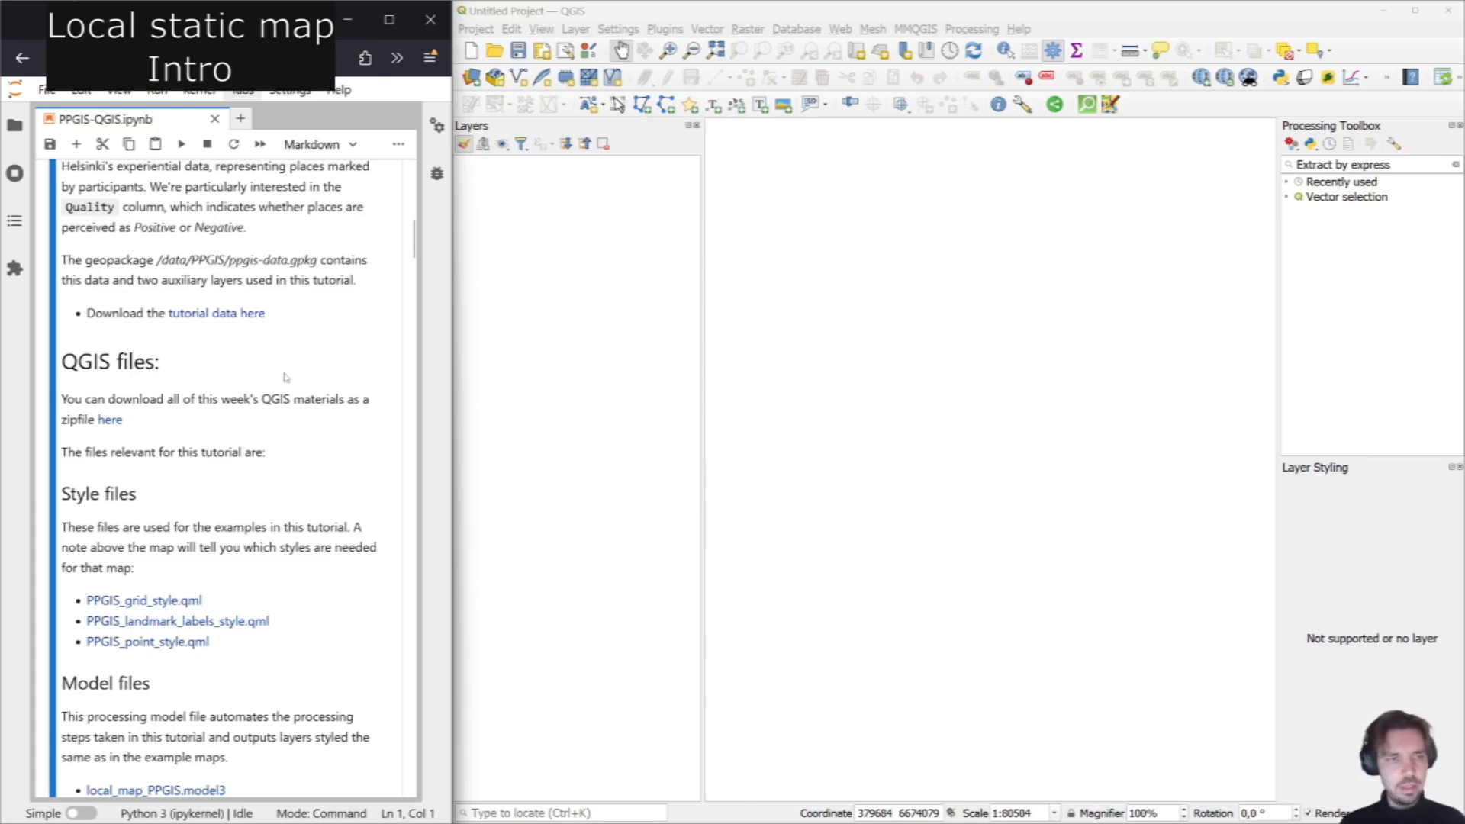
scroll(283, 378, "down", 2)
scroll(287, 373, "down", 2)
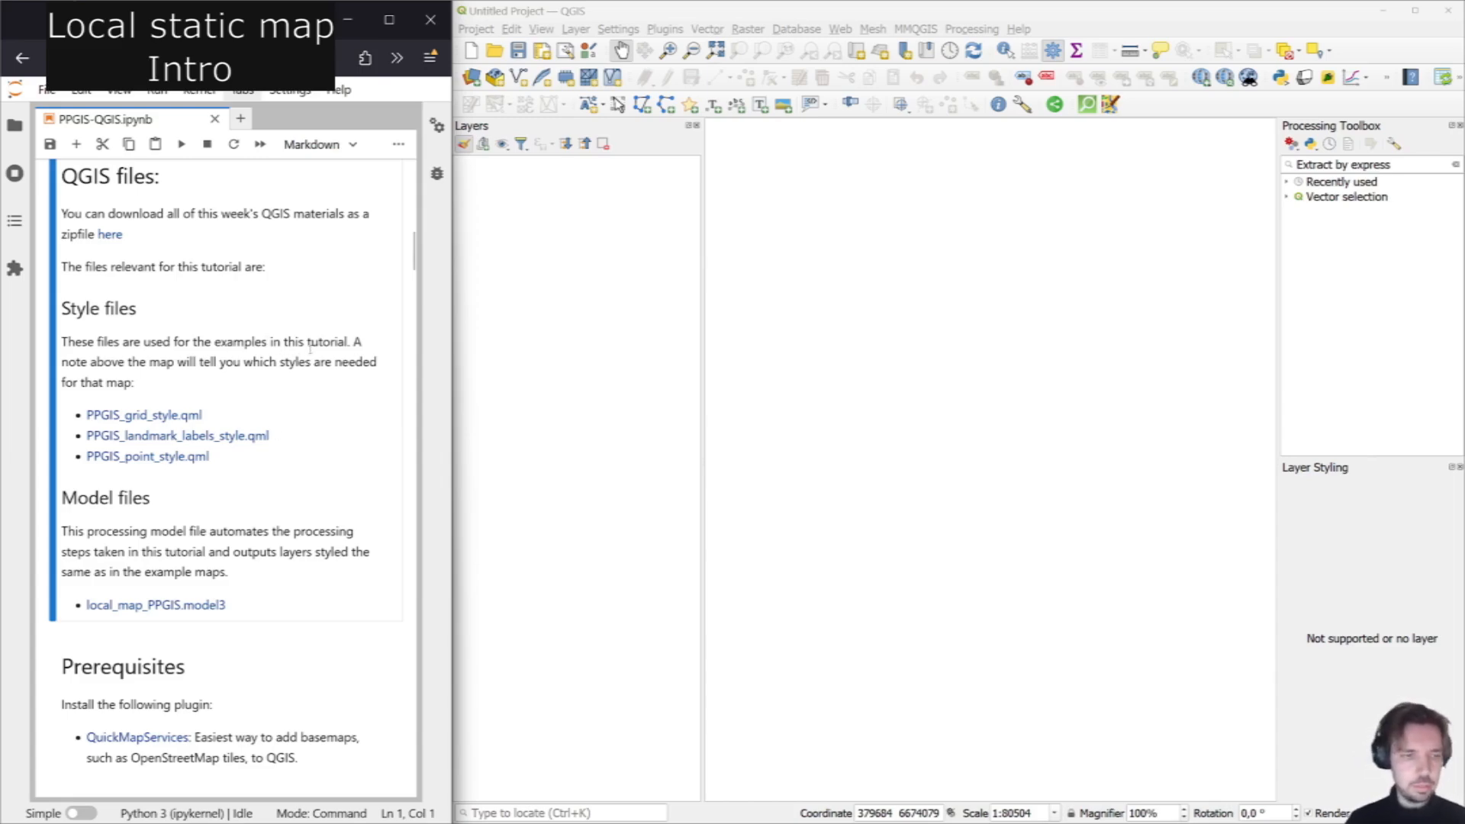
scroll(310, 348, "down", 4)
scroll(299, 340, "down", 1)
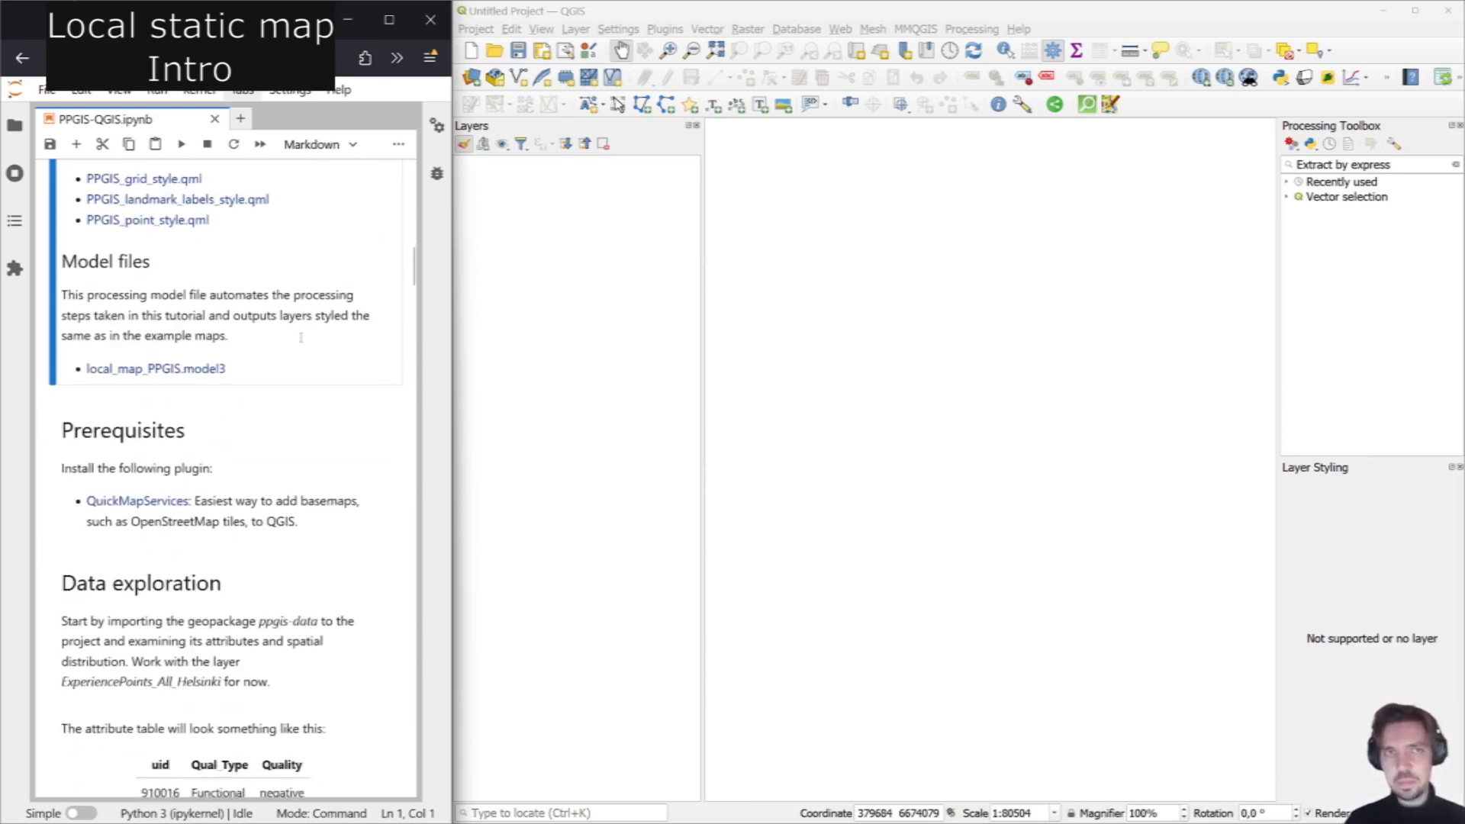
scroll(301, 340, "up", 1)
scroll(305, 340, "down", 4)
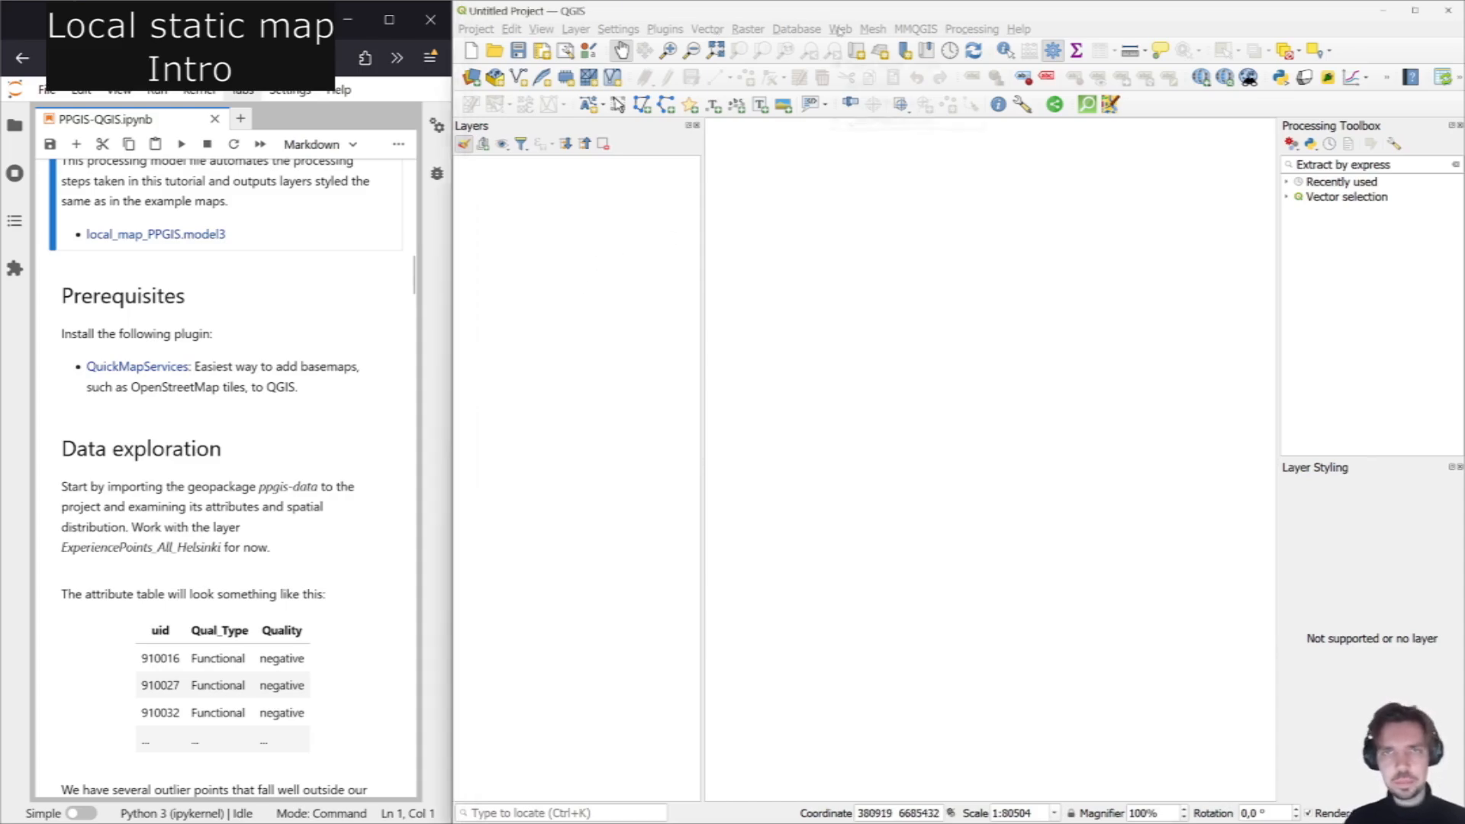
Search the plugin manager for QuickMapServices, upgrade the plugin to its available version and close the manager.
left_click(839, 29)
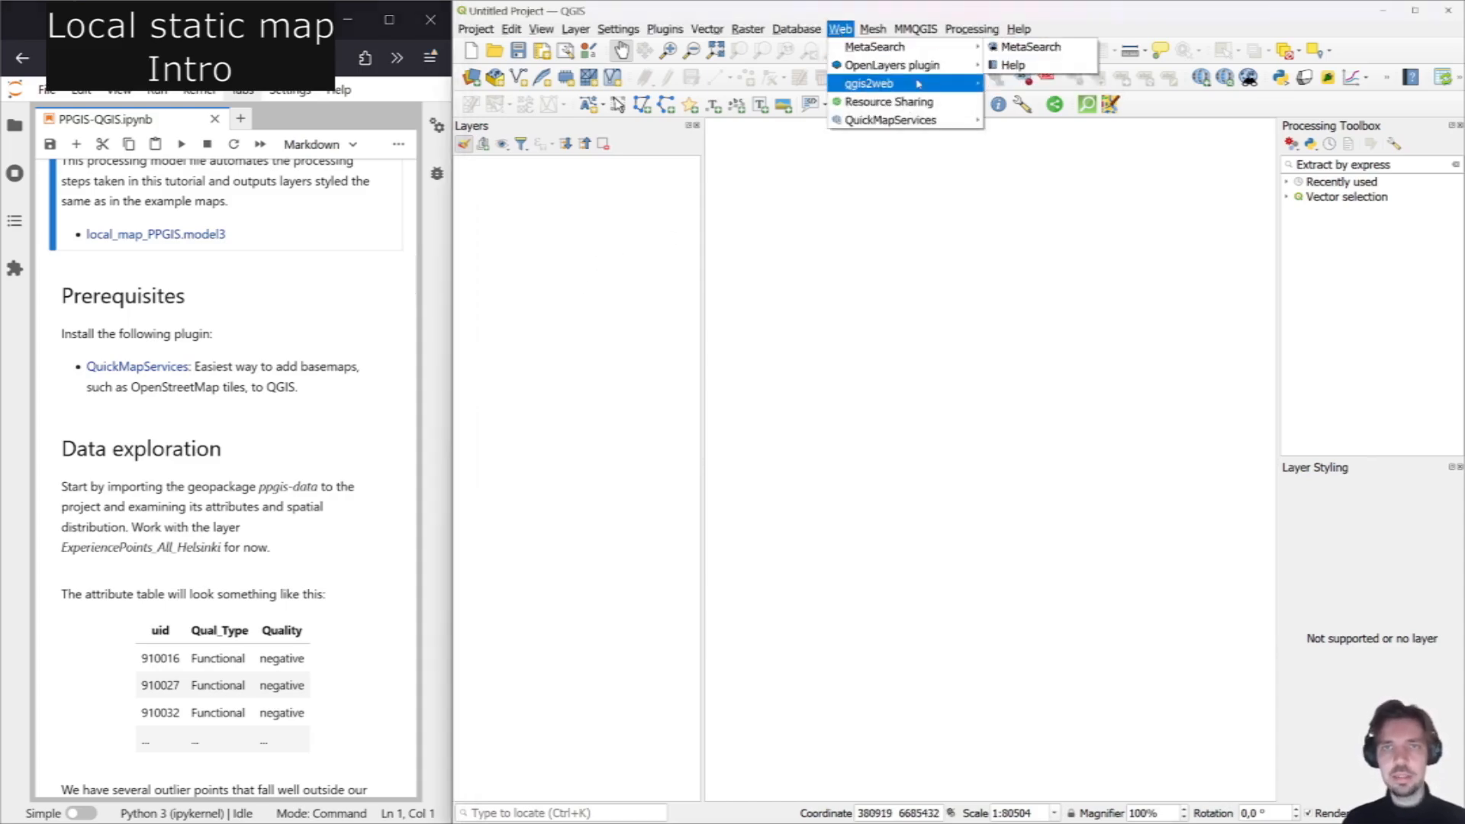
mouse_move(699, 29)
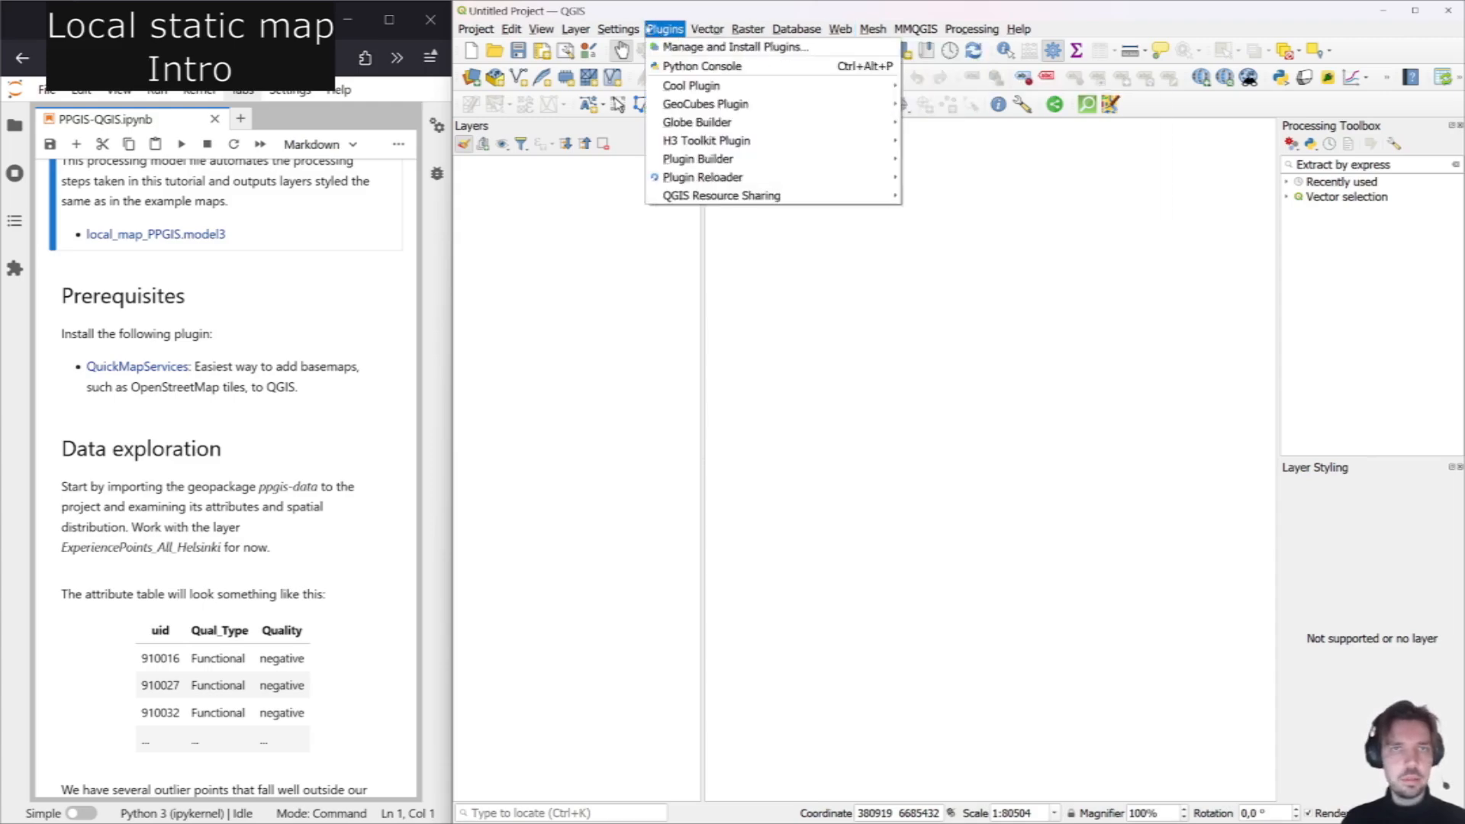
left_click(687, 46)
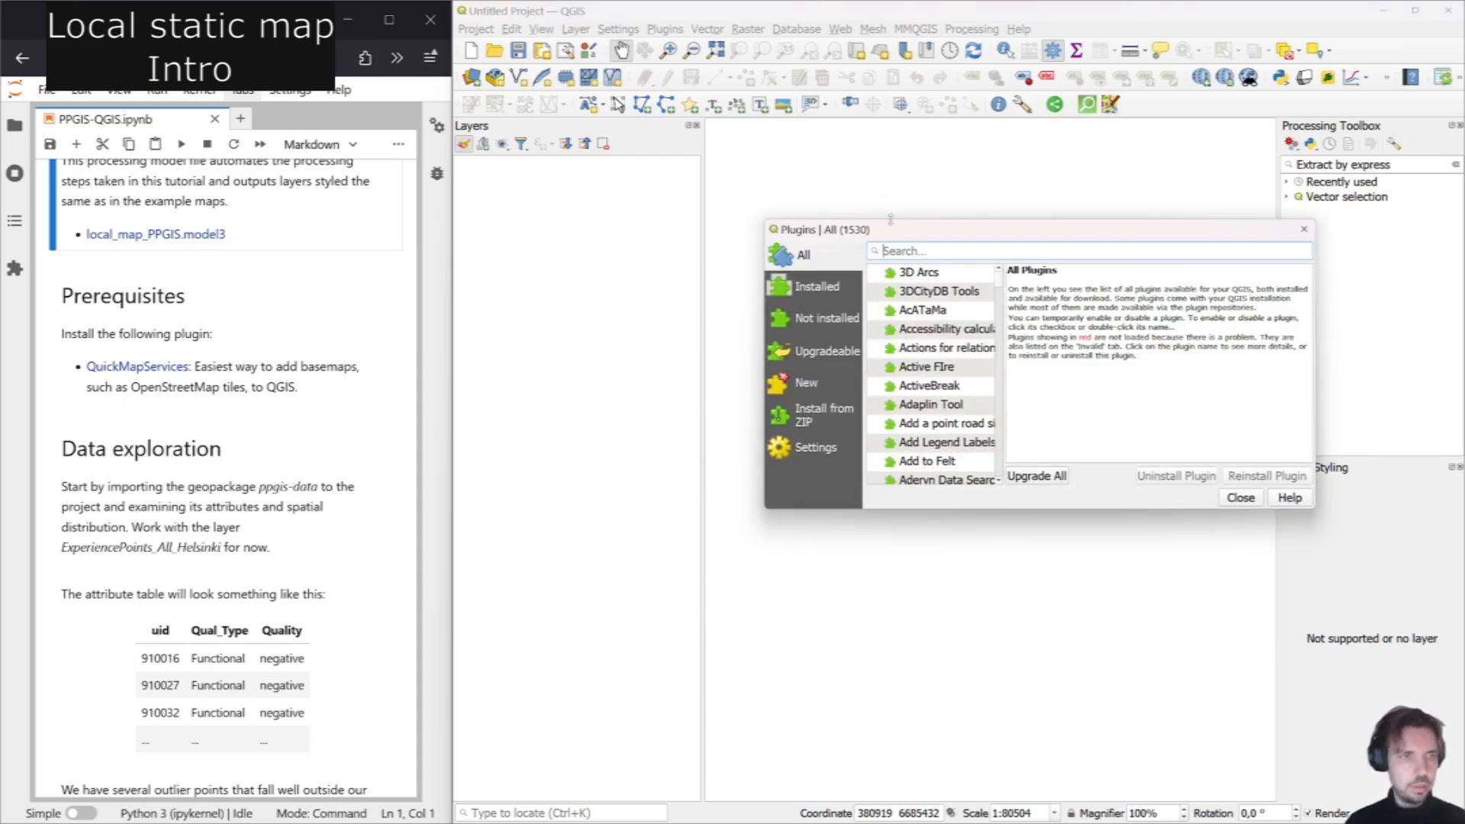
type("quicklmap")
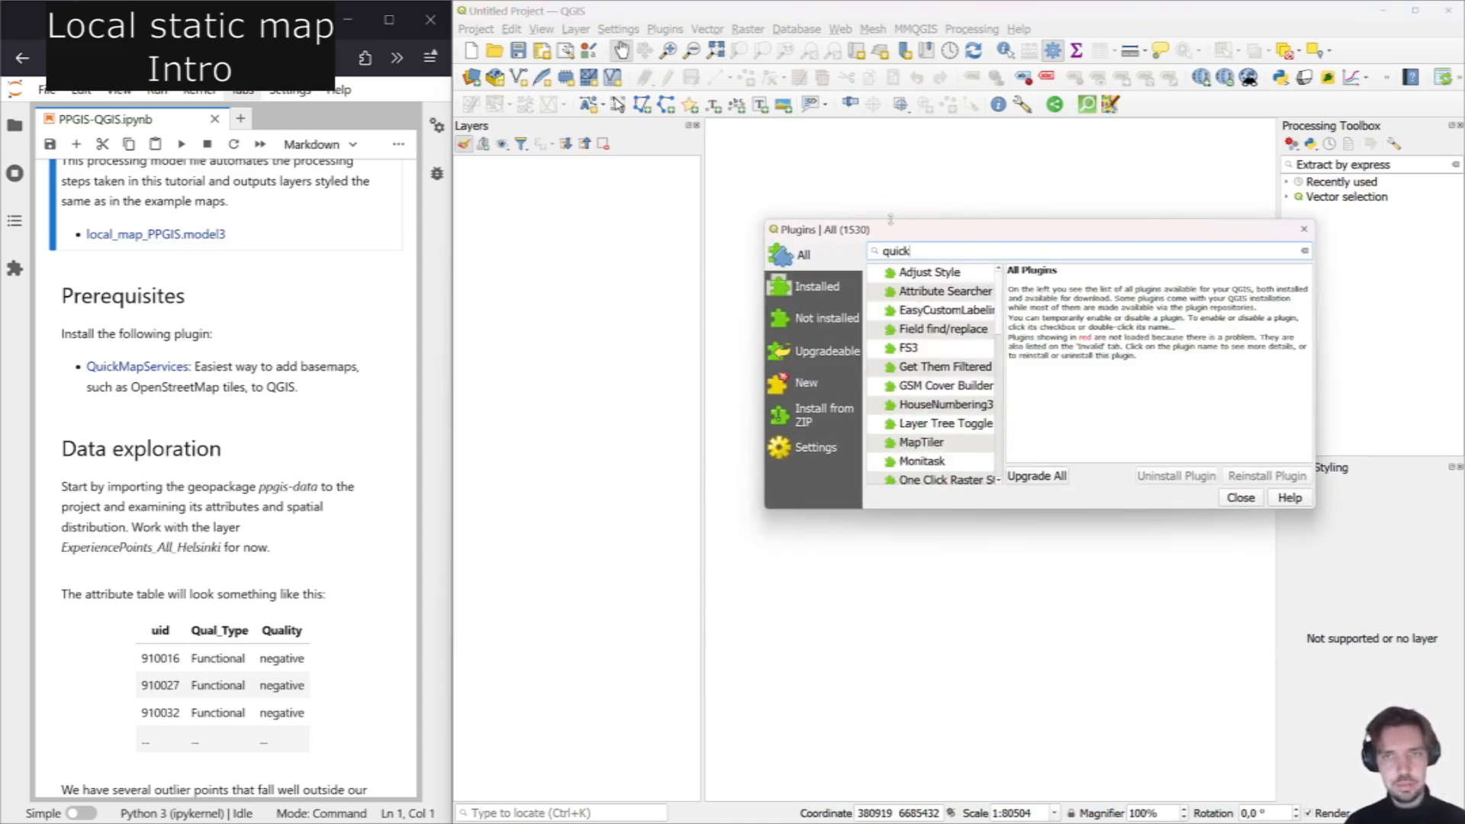
left_click(946, 290)
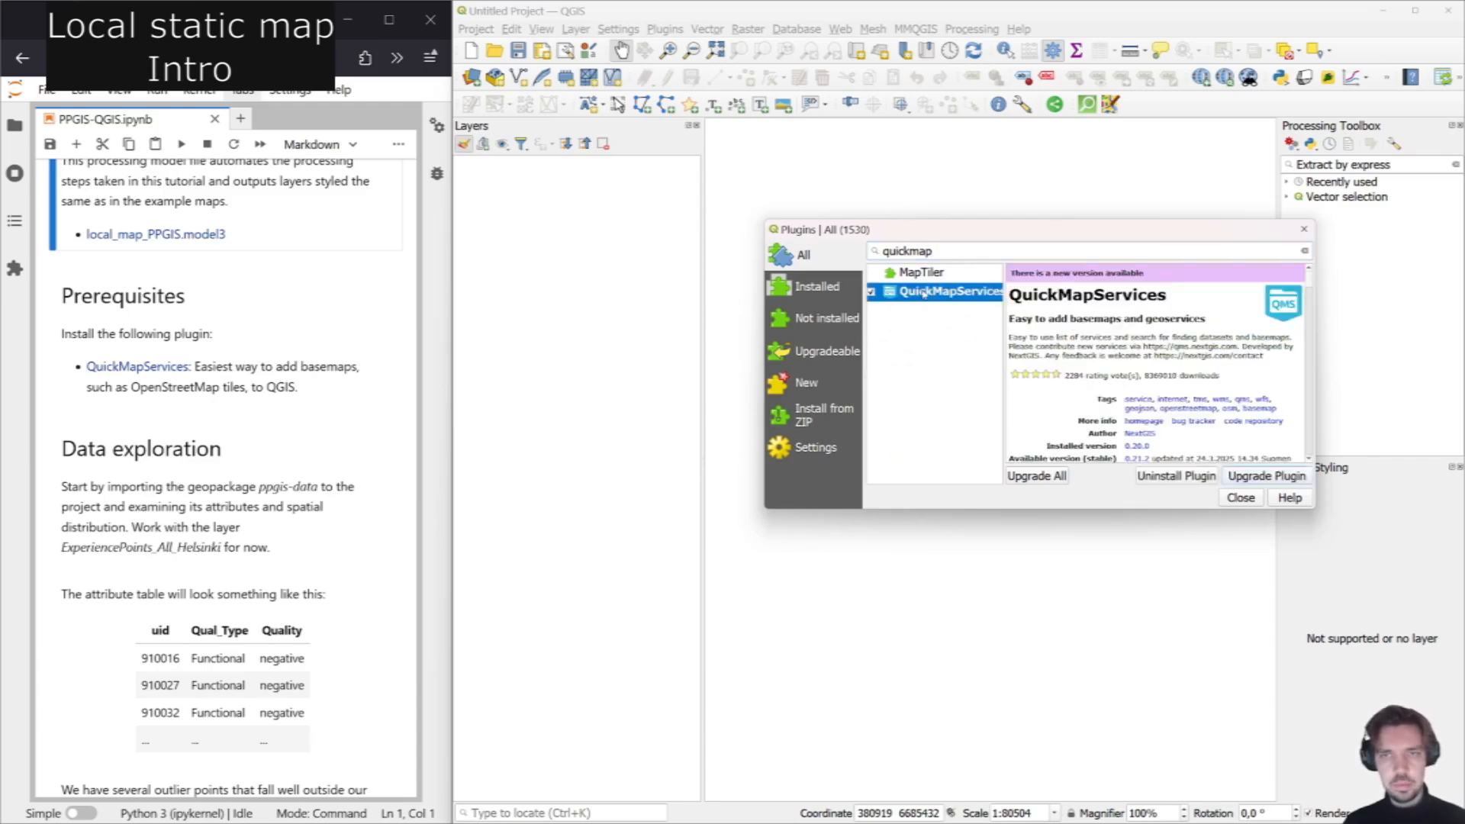
left_click(1247, 473)
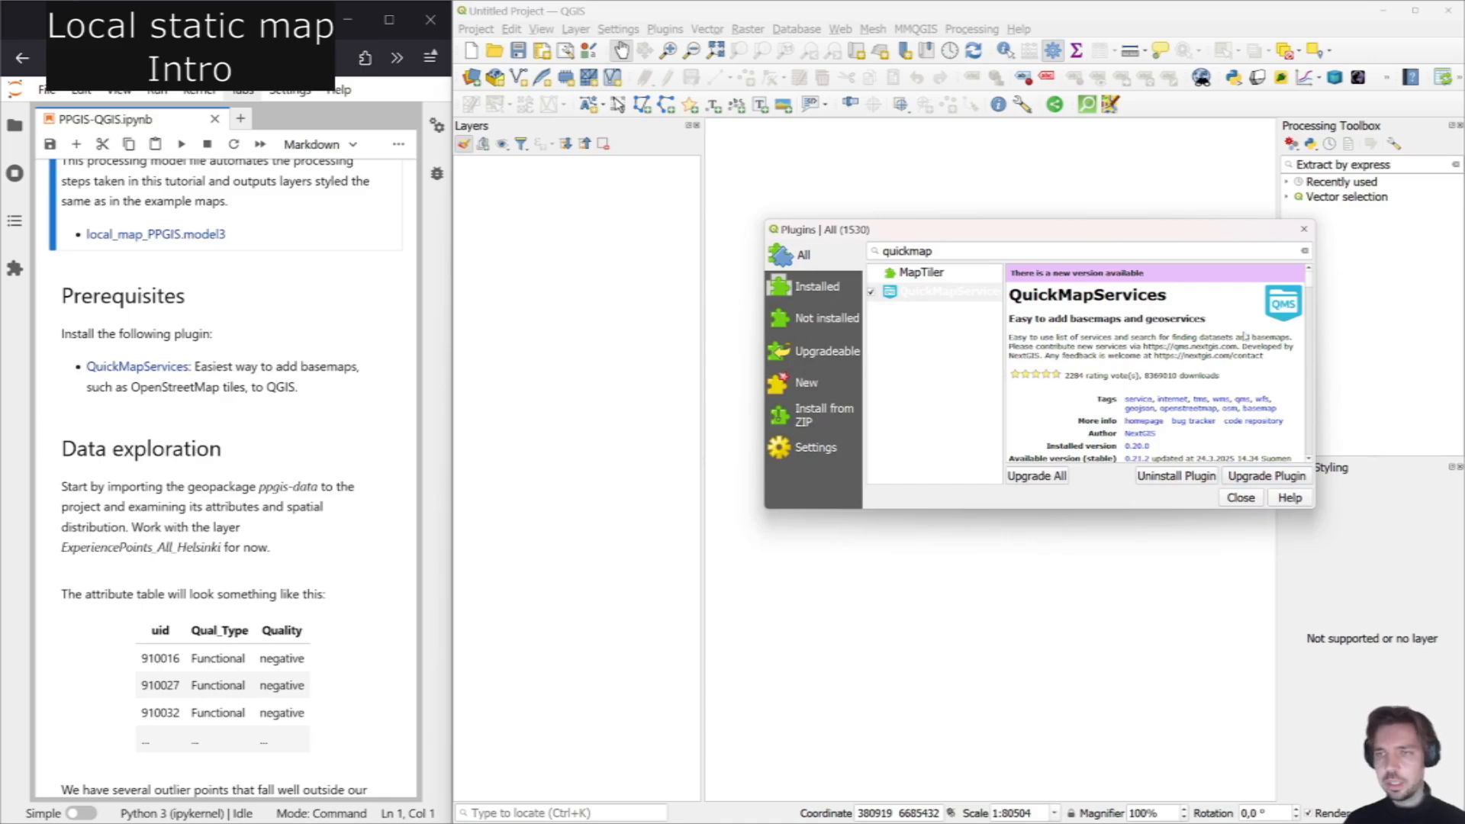
left_click(1240, 498)
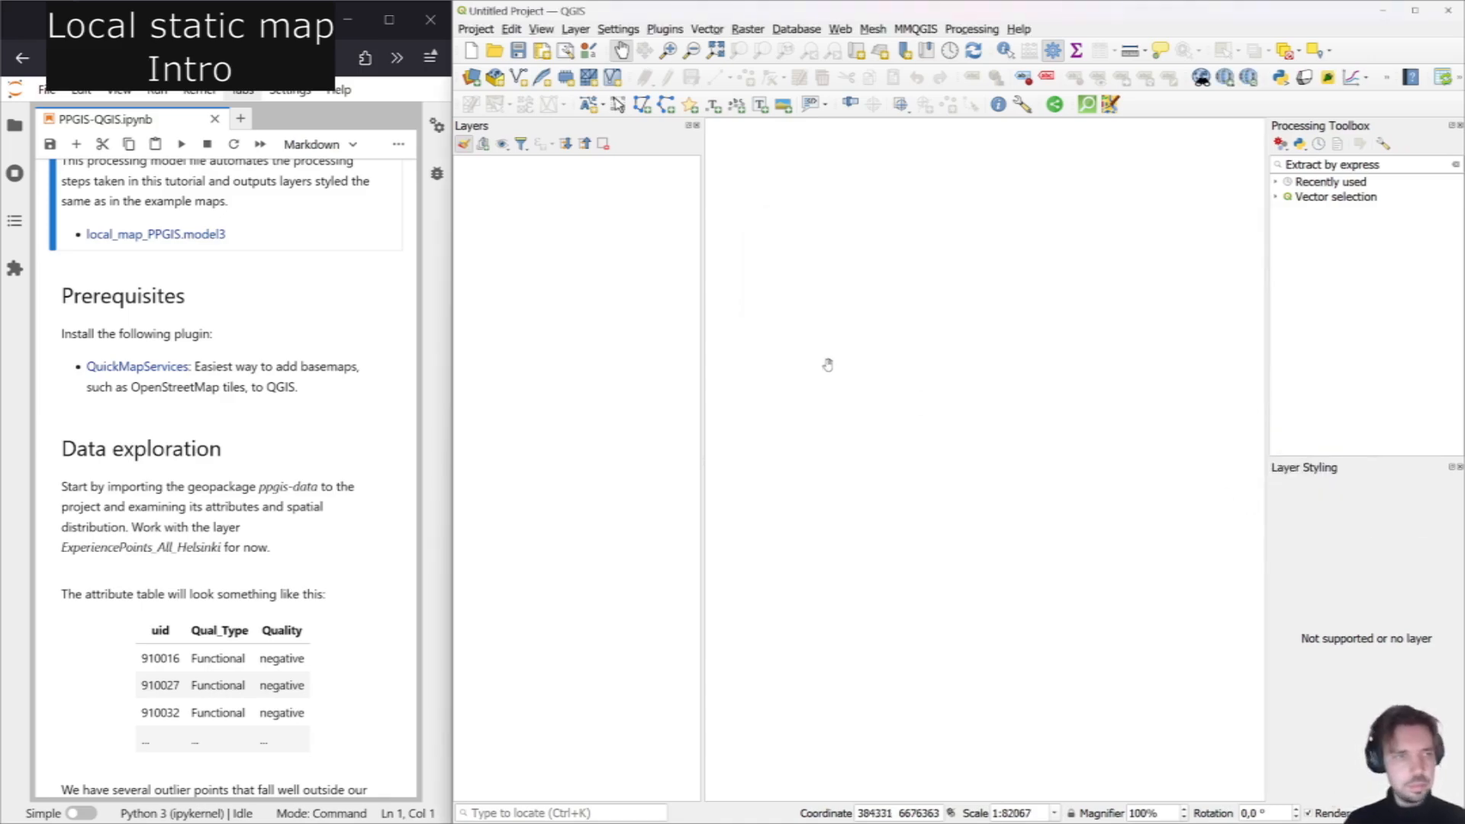
Review the QuickMapServices basemap providers, download the contributed services pack from its settings and close the settings.
left_click(839, 29)
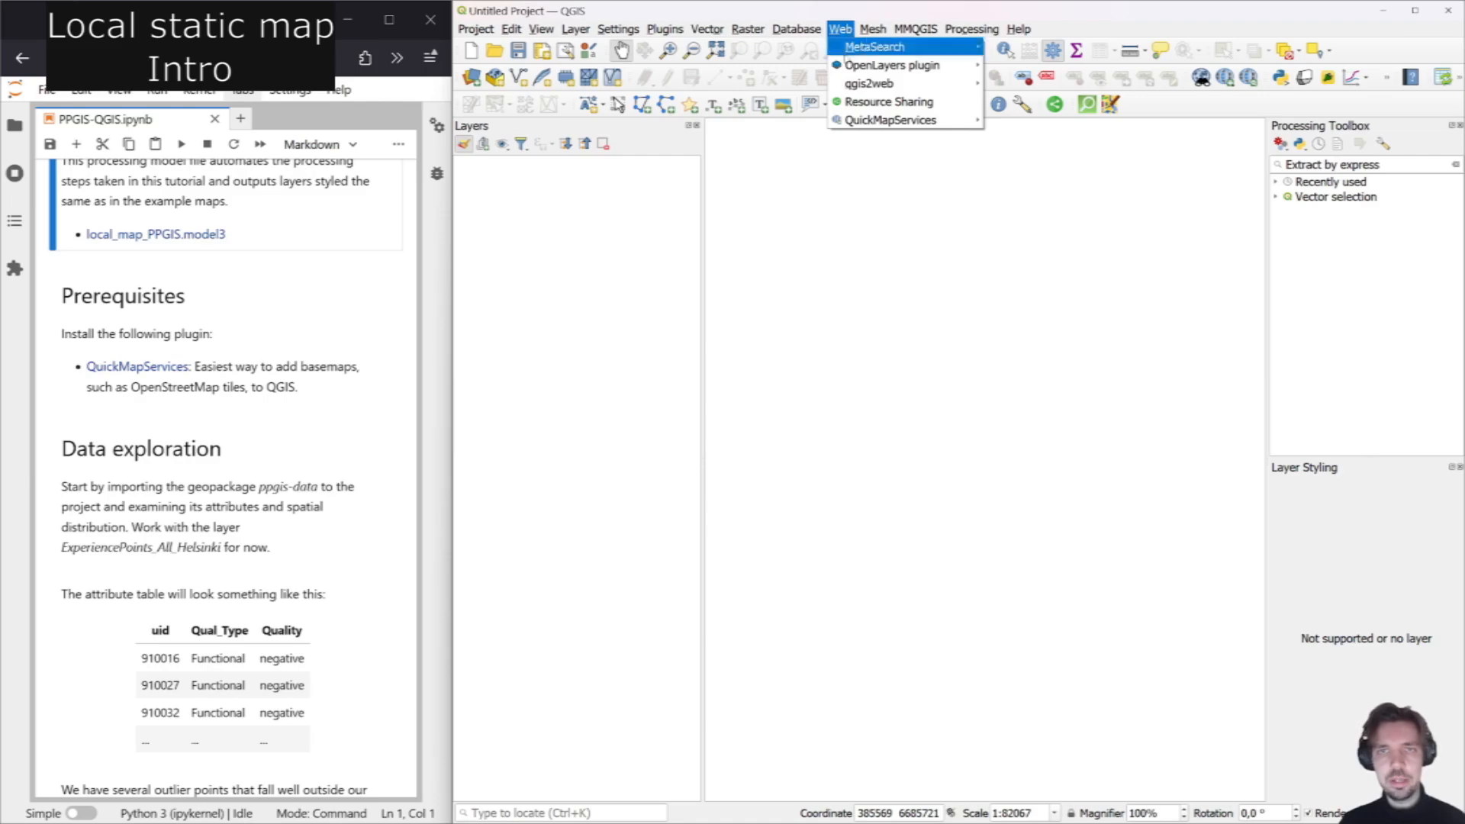
mouse_move(868, 121)
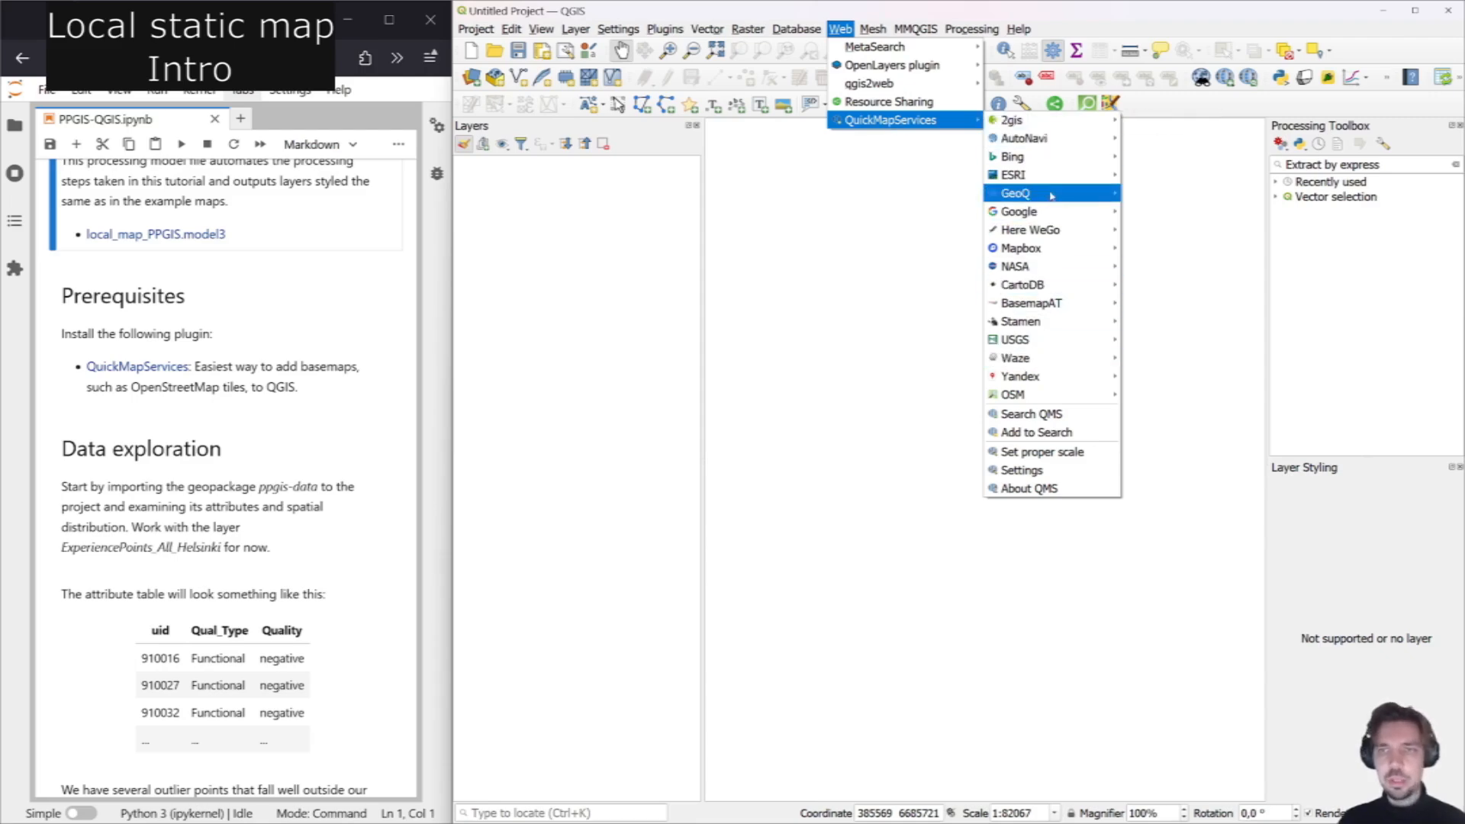
mouse_move(1055, 282)
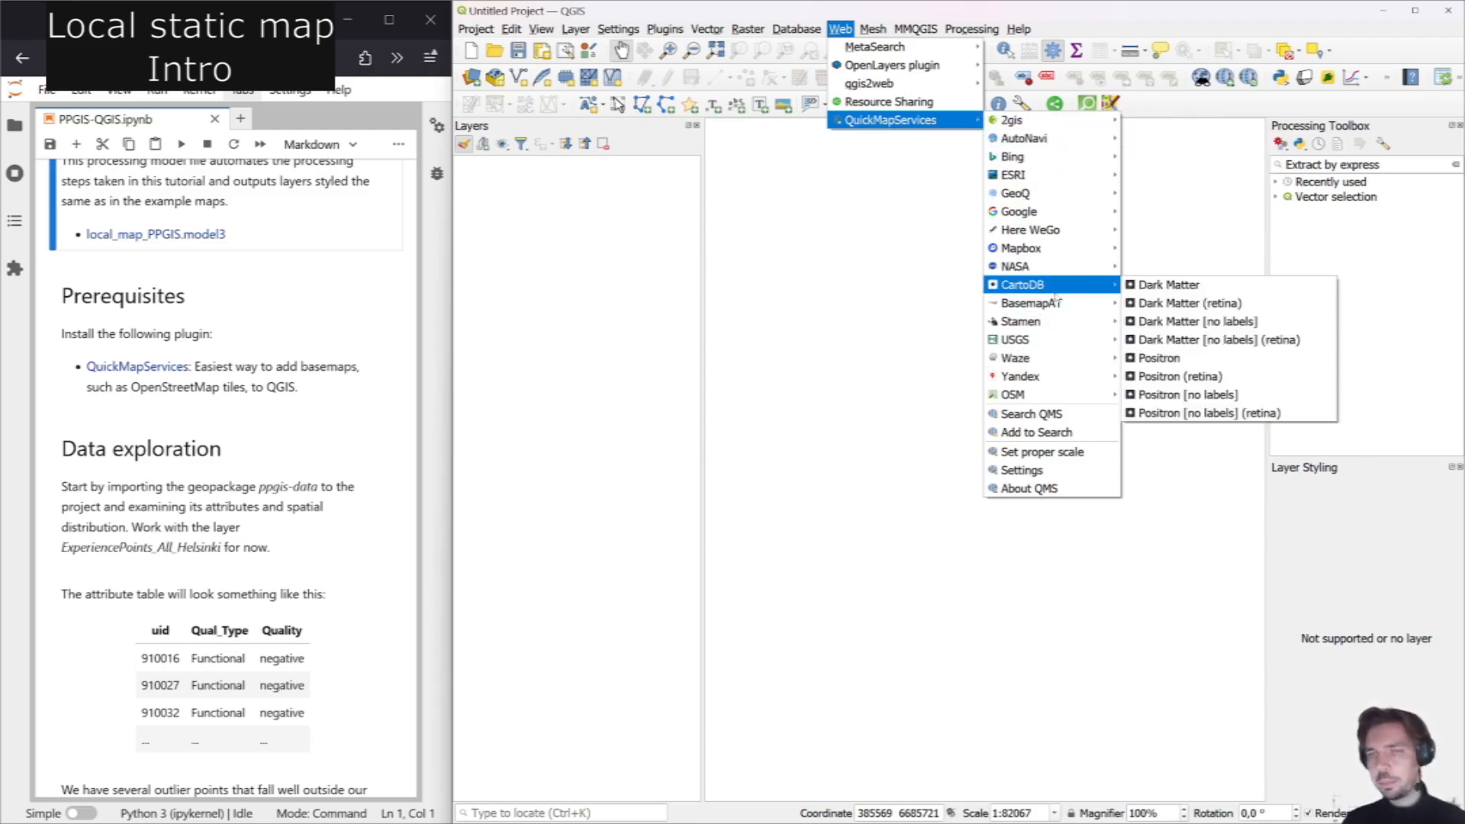
mouse_move(1042, 391)
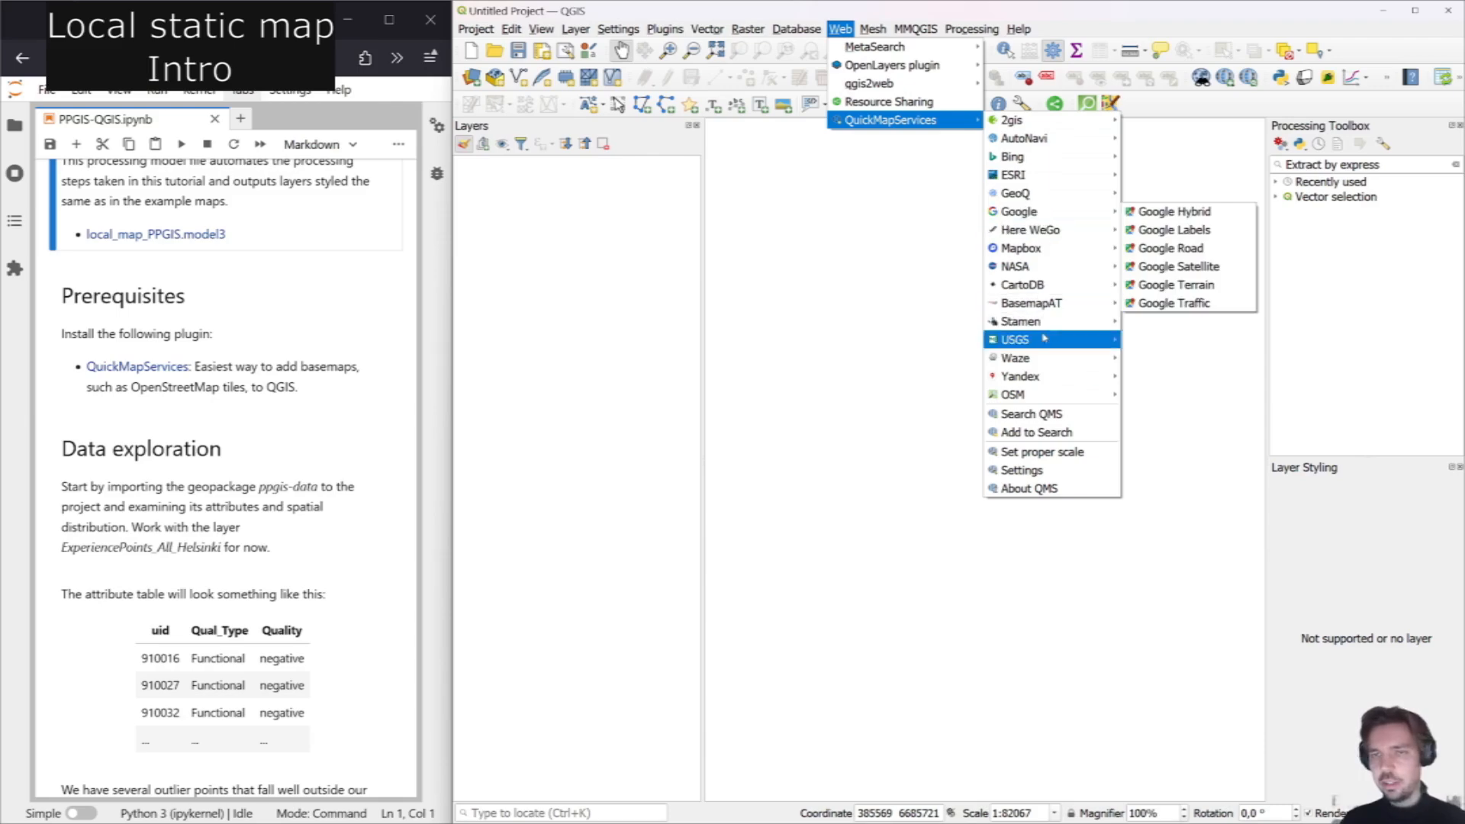
left_click(1058, 471)
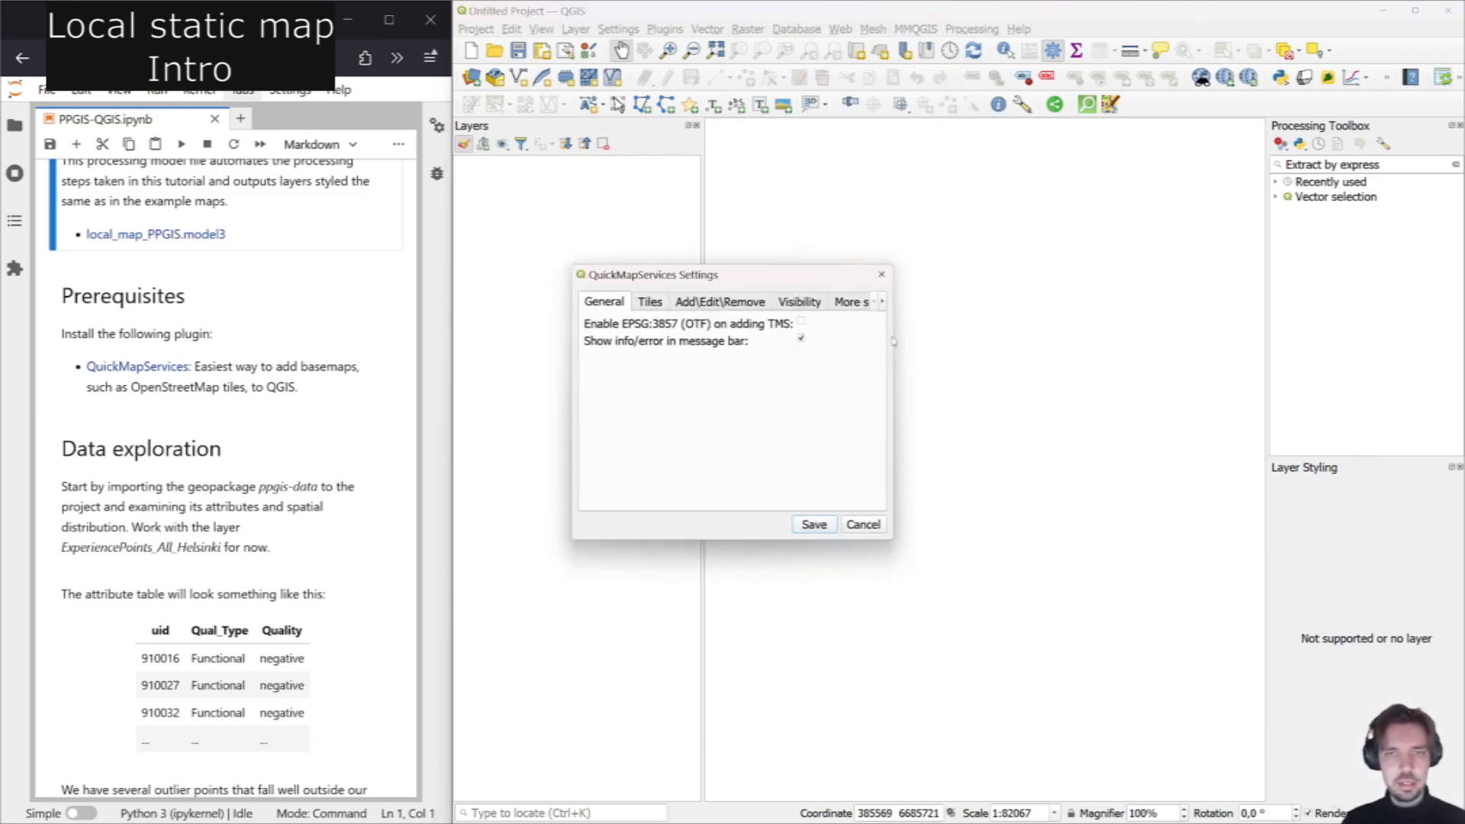
left_click_drag(893, 324, 1007, 317)
left_click(884, 304)
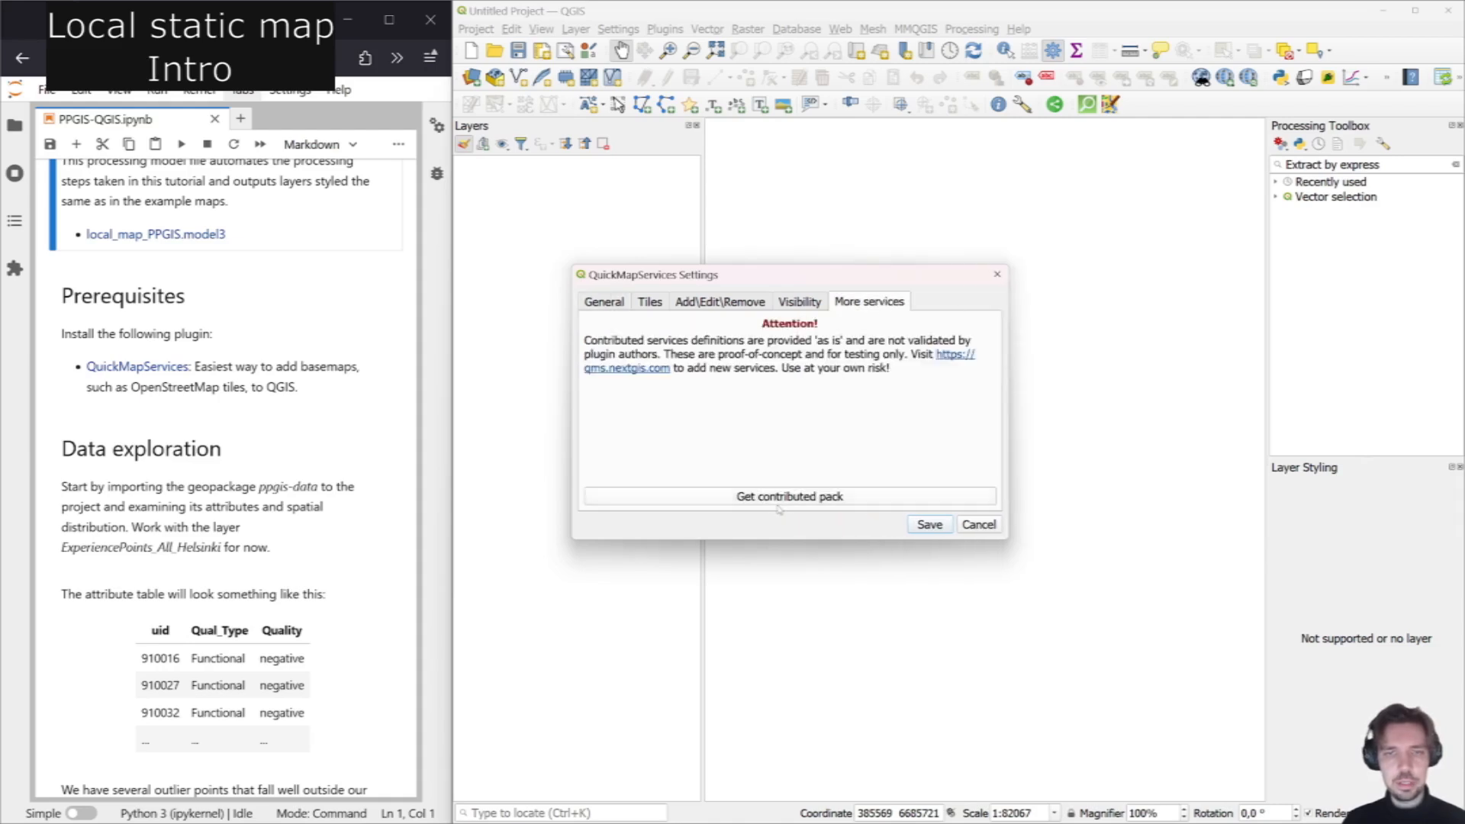
left_click(830, 500)
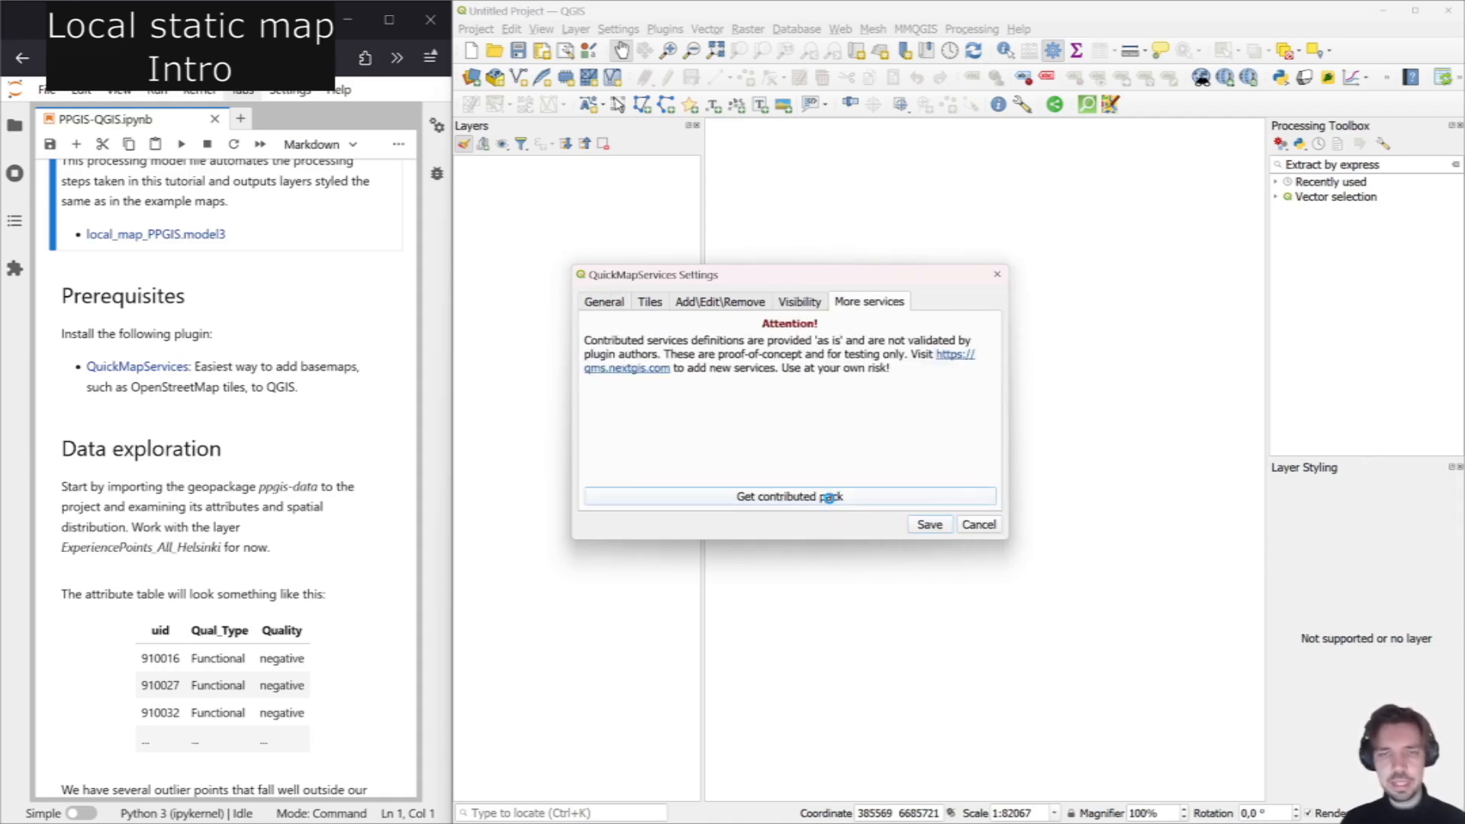
left_click(893, 420)
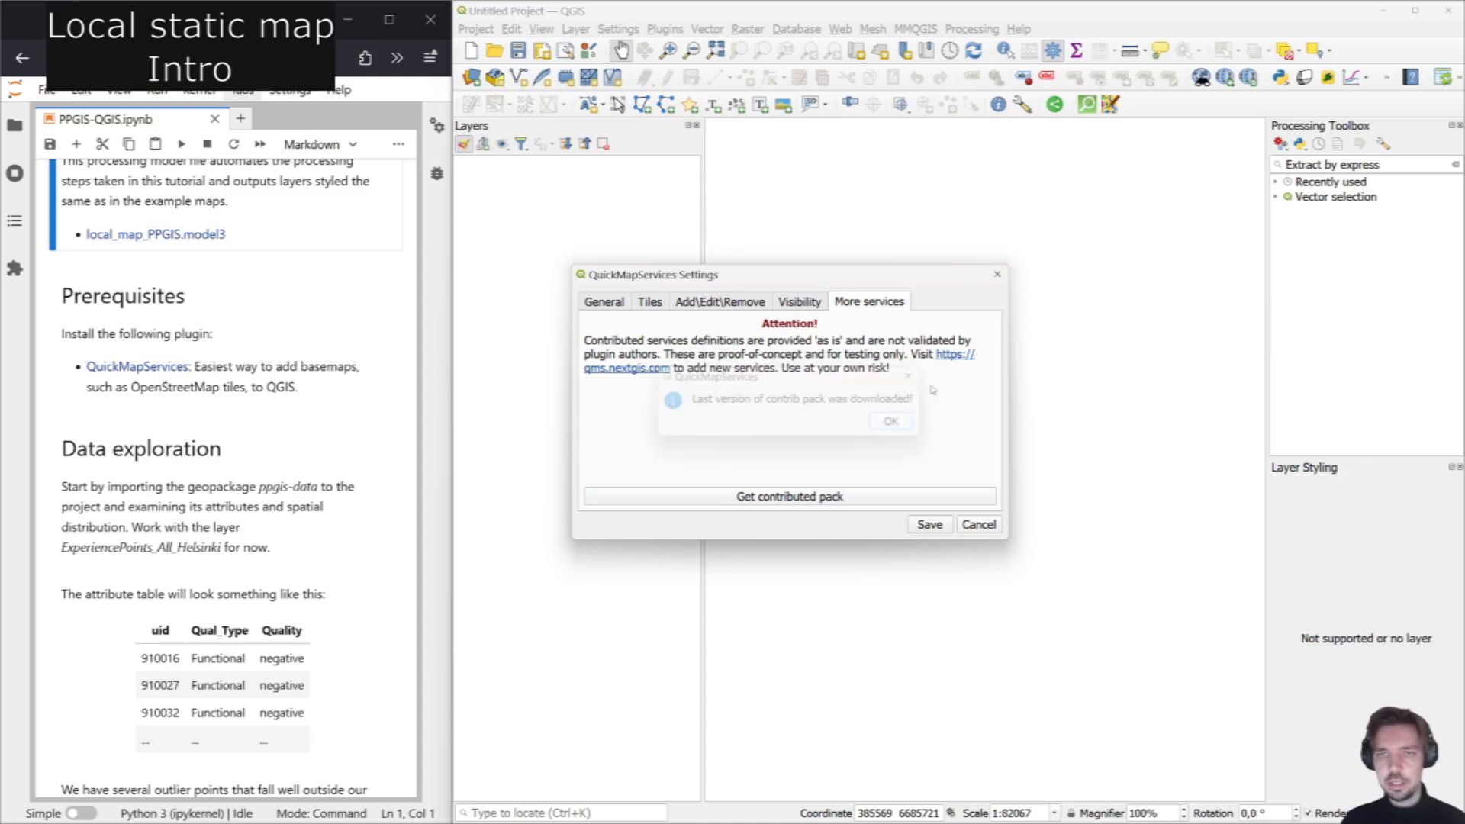
left_click(995, 275)
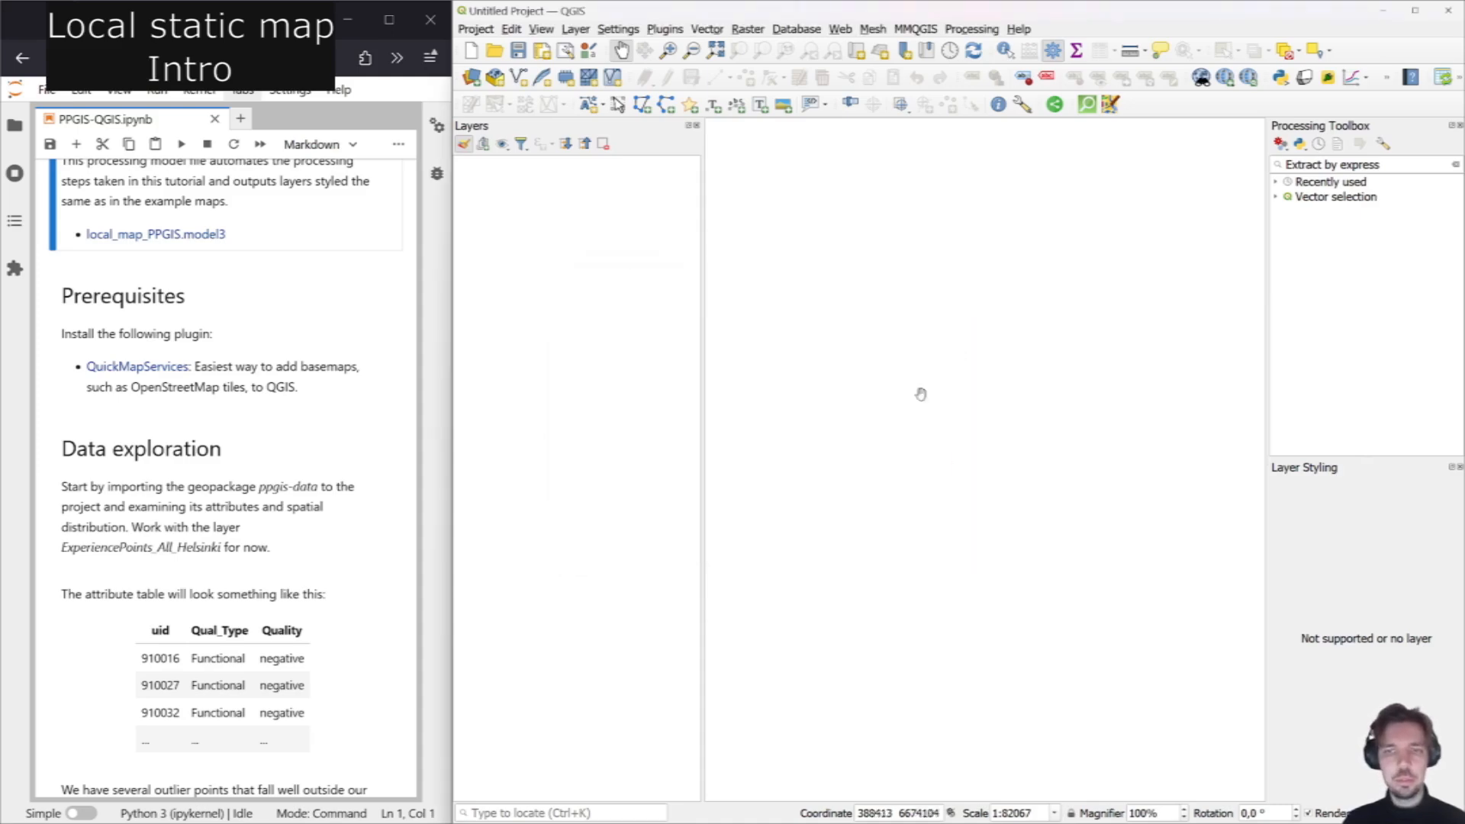
Add the CartoDB Positron basemap from QuickMapServices to the project and bring Helsinki into view.
left_click(838, 31)
mouse_move(953, 120)
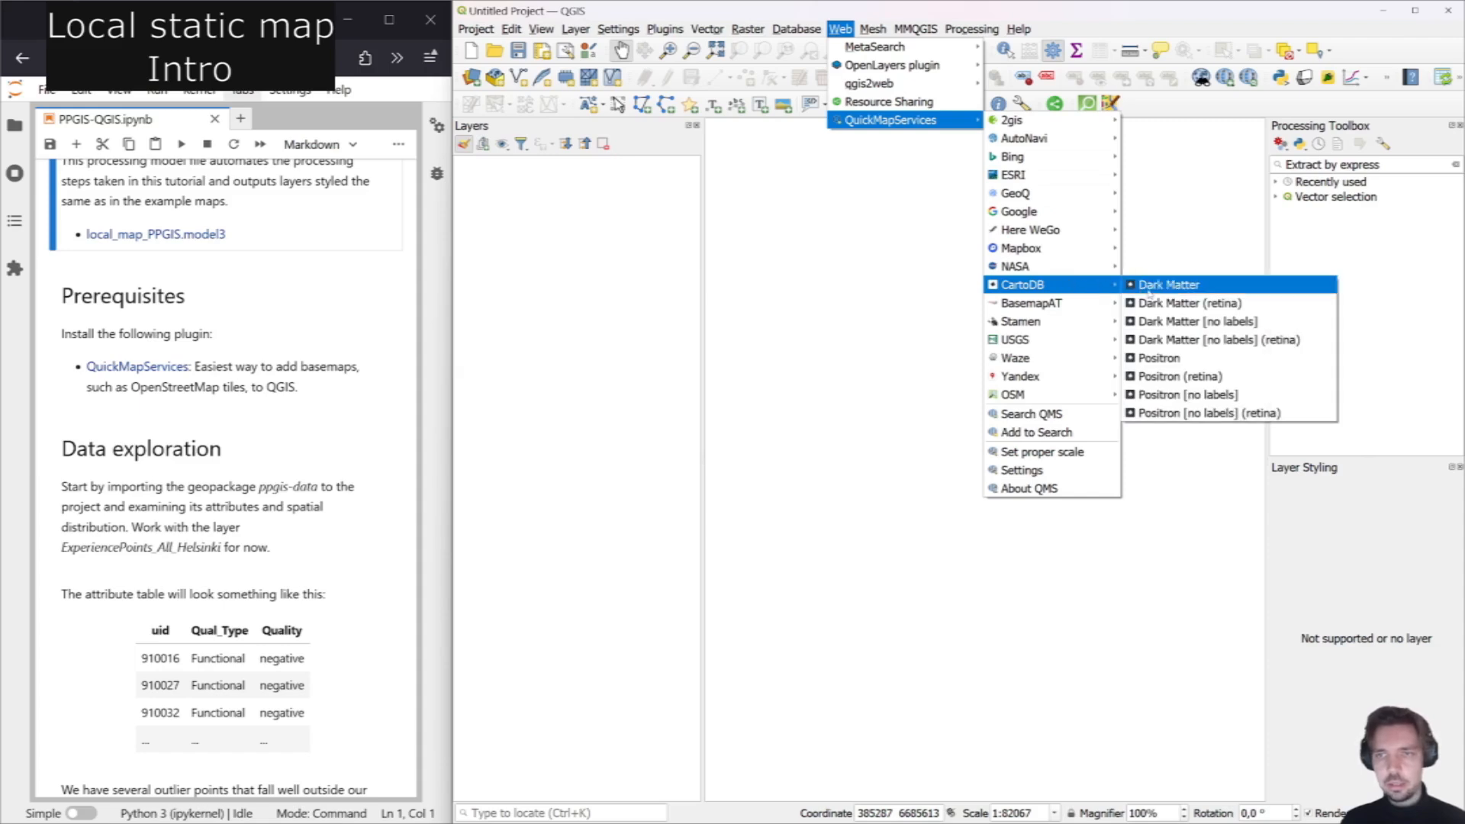
left_click(1213, 360)
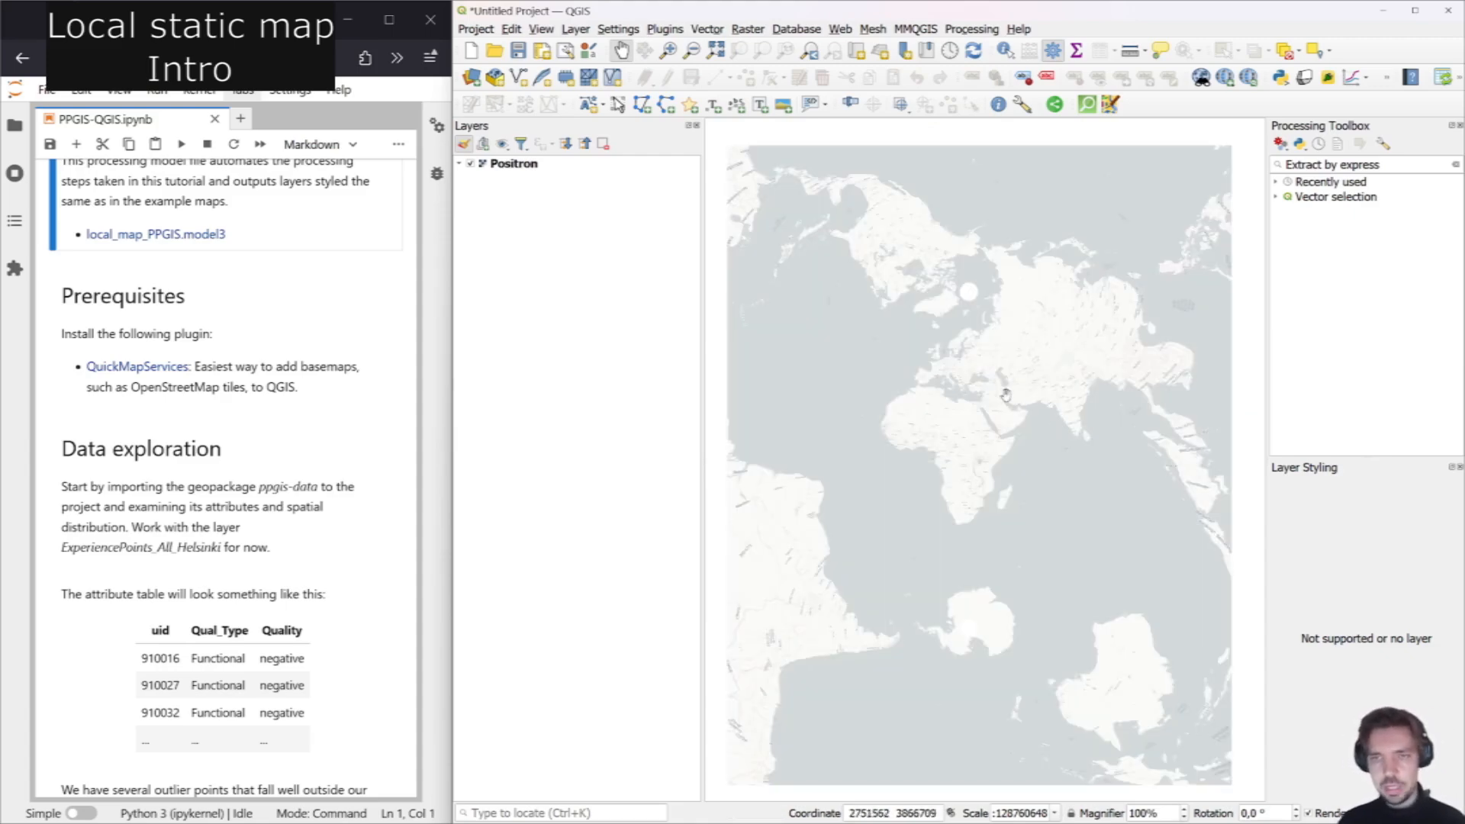
scroll(964, 345, "up", 6)
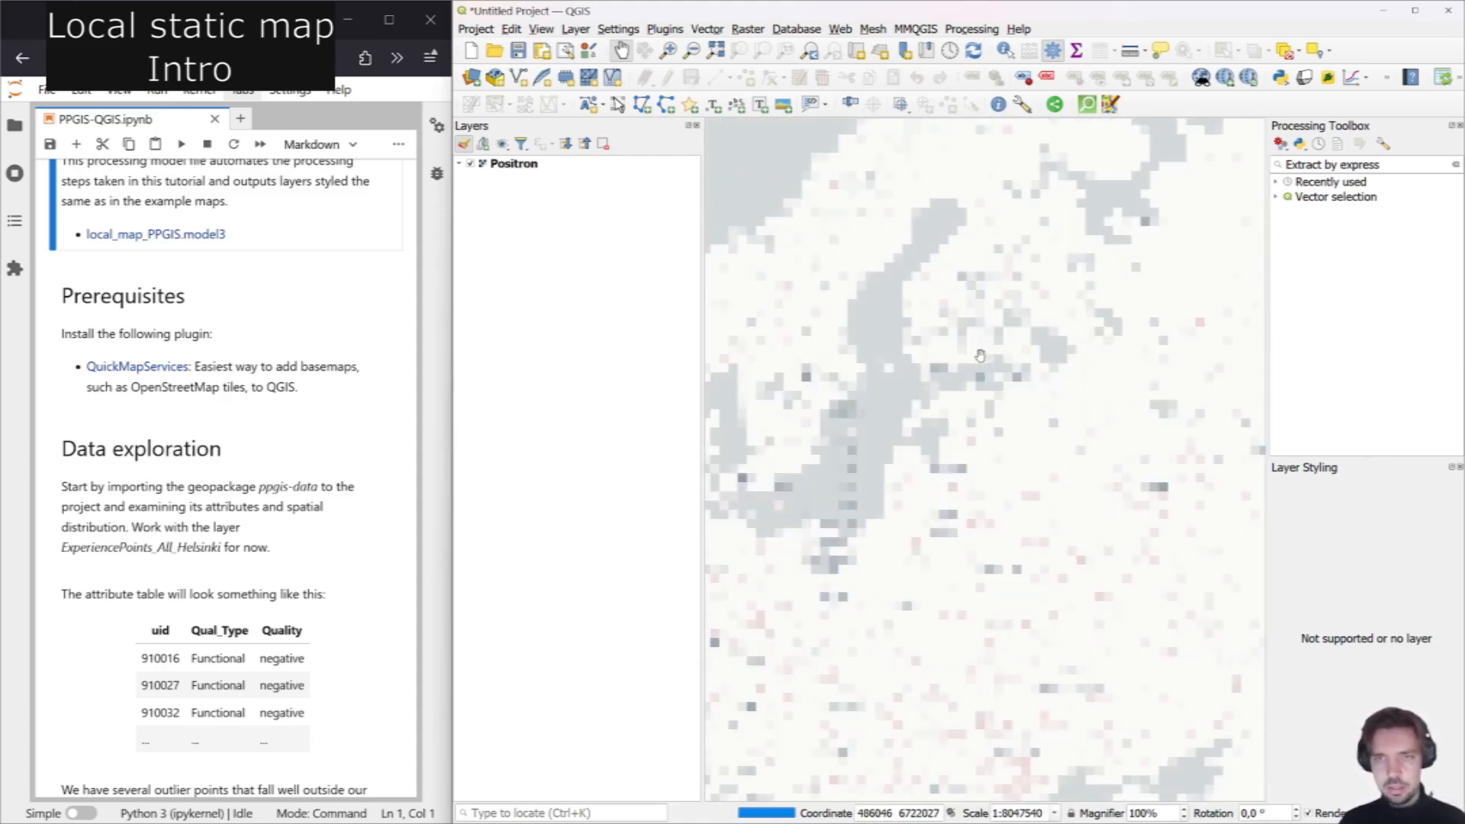
scroll(901, 359, "up", 5)
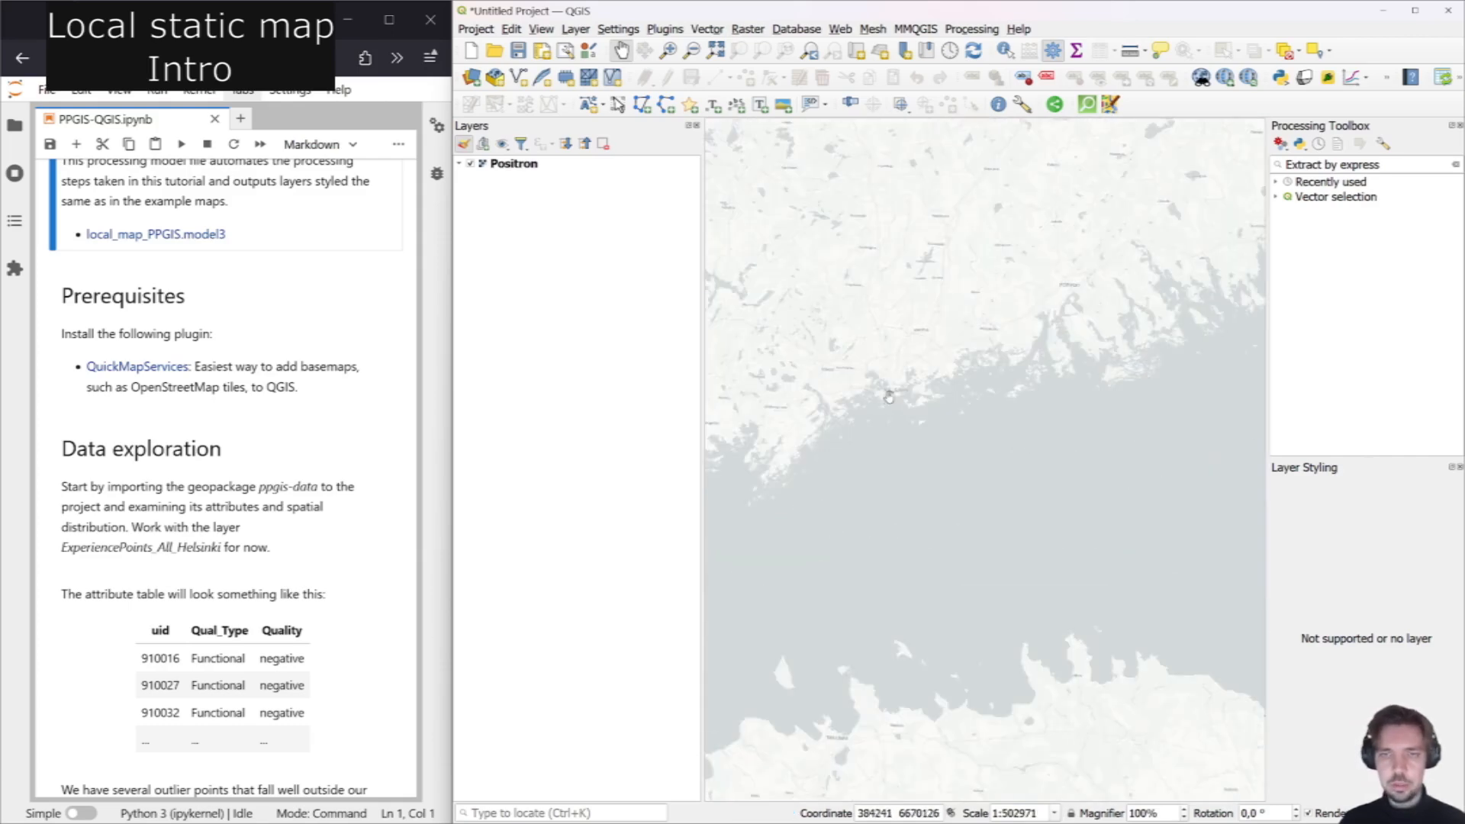
left_click_drag(900, 360, 903, 398)
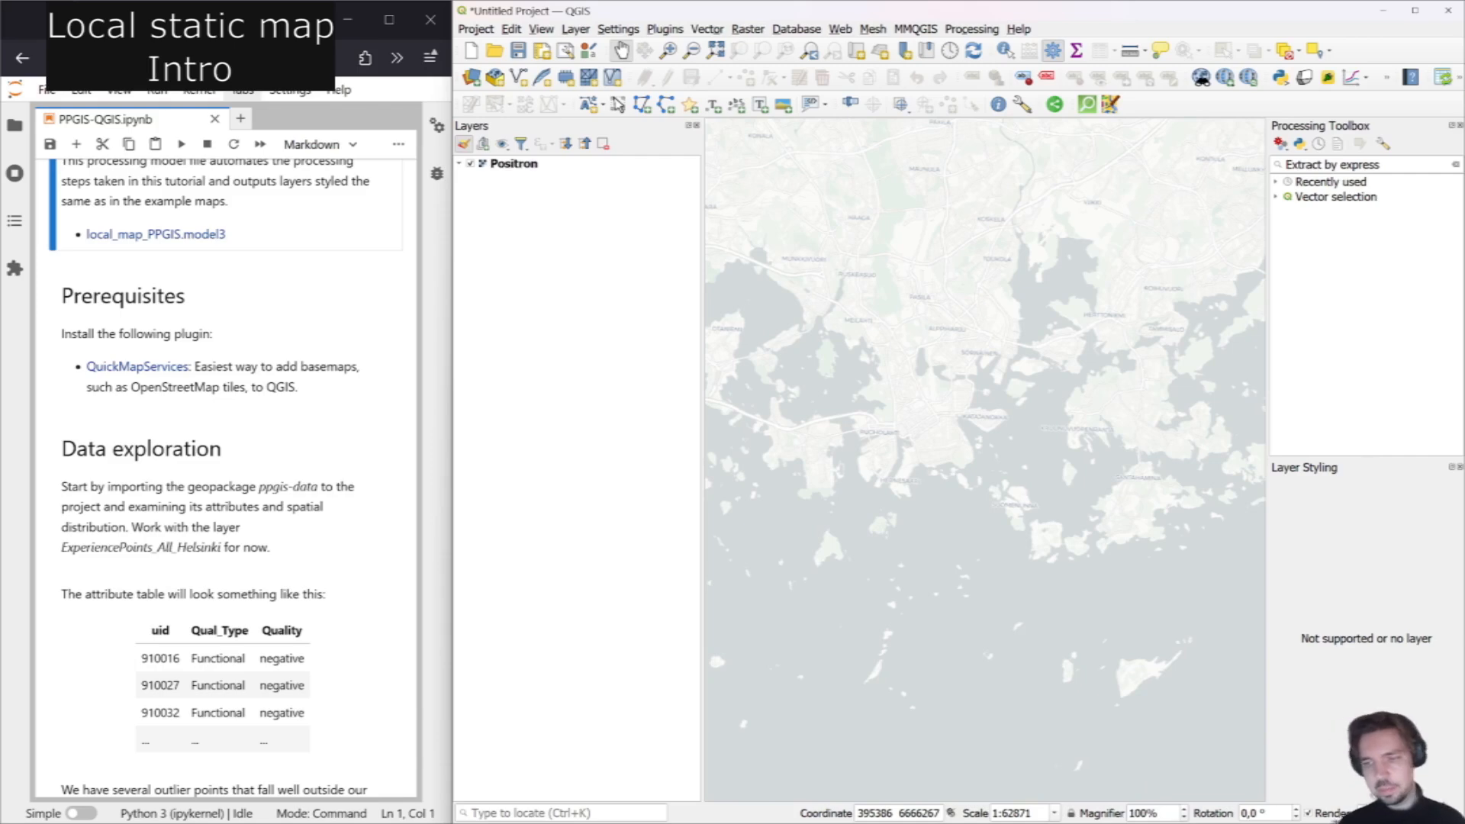
Look up EPSG:3067 - ETRS89 / TM35FIN(E,N) in the project's coordinate reference system settings and close them without applying.
left_click(1396, 813)
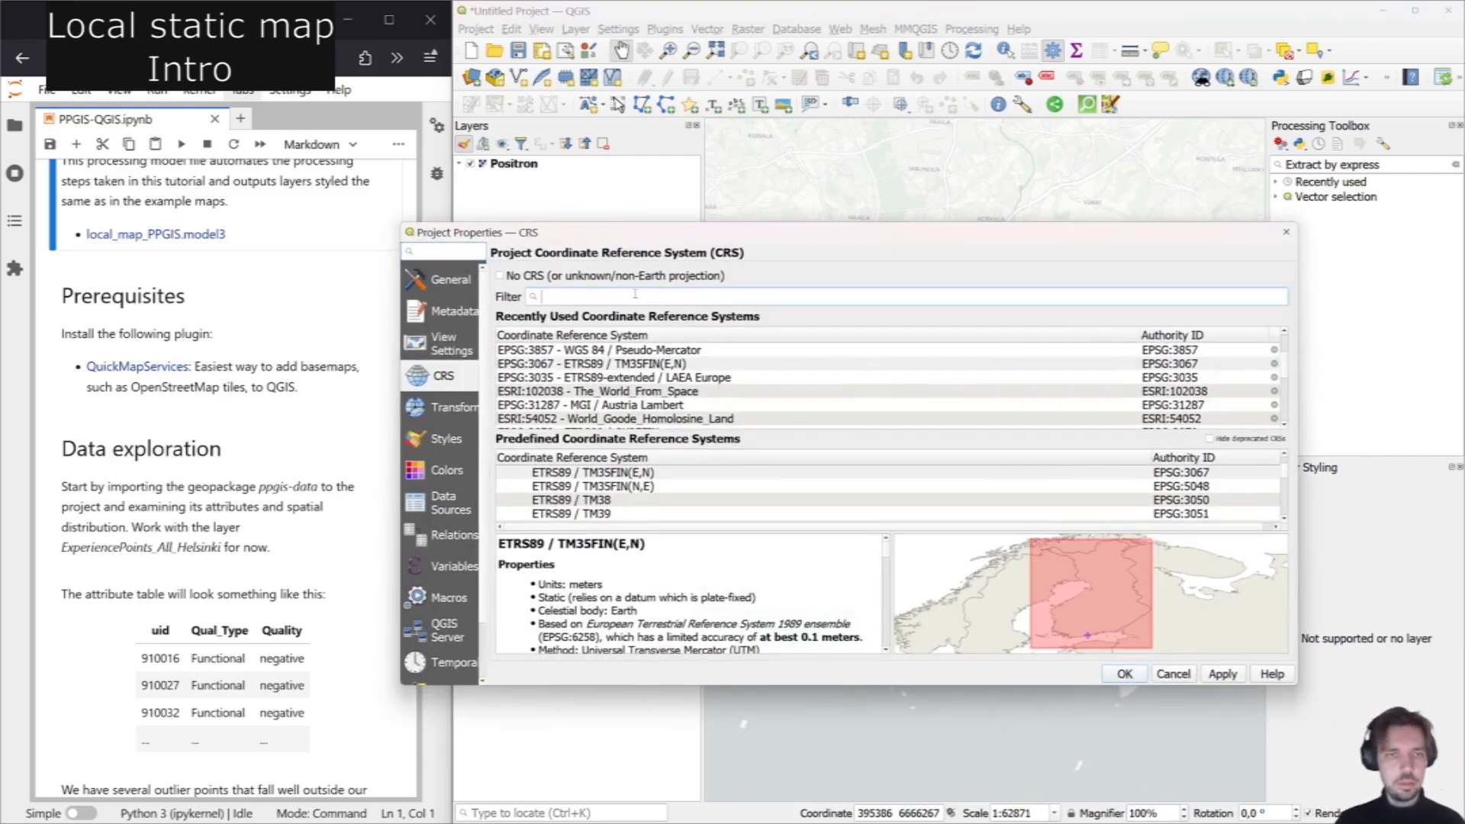
type("3067")
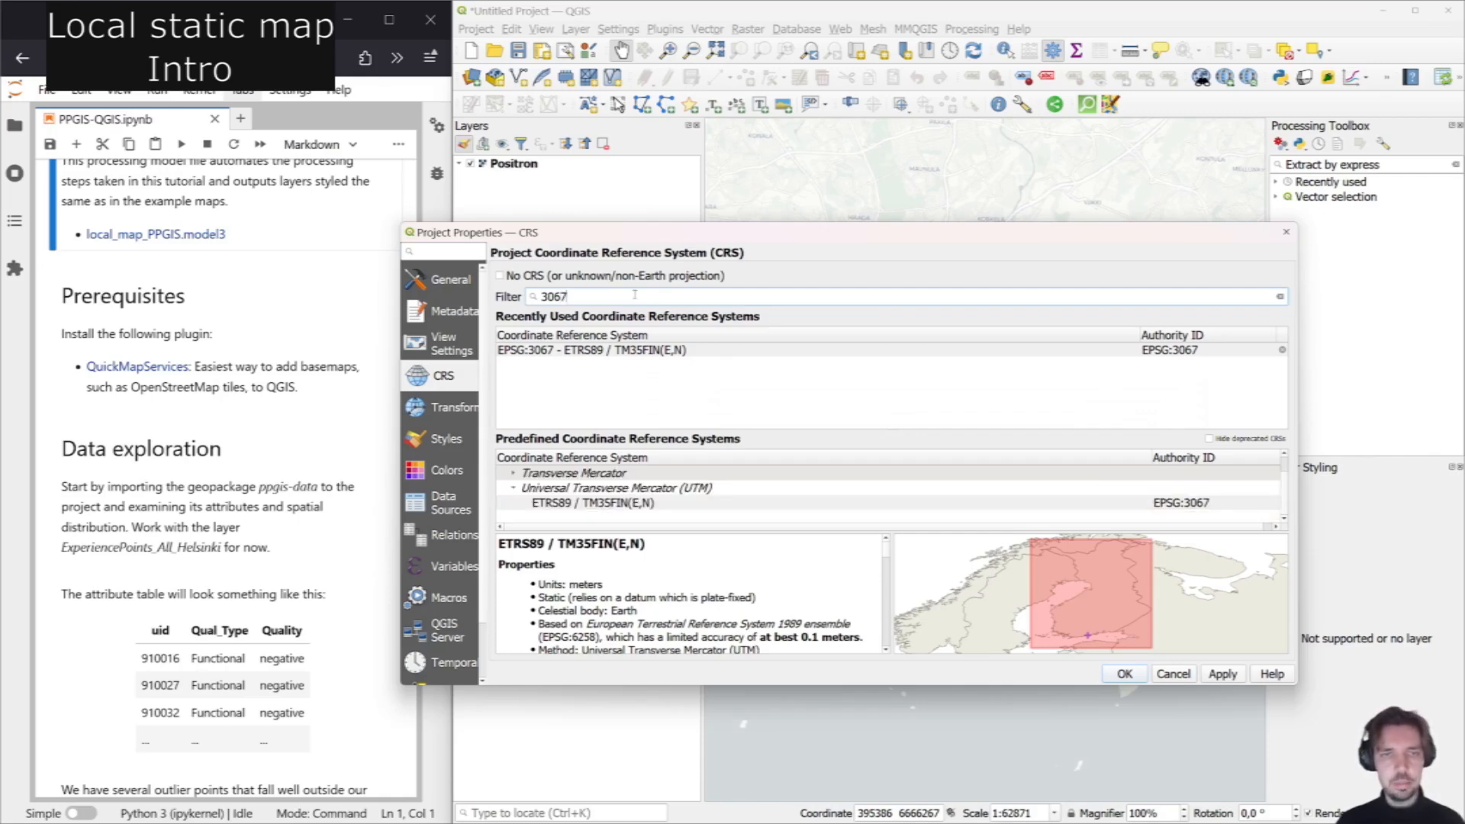
left_click(547, 351)
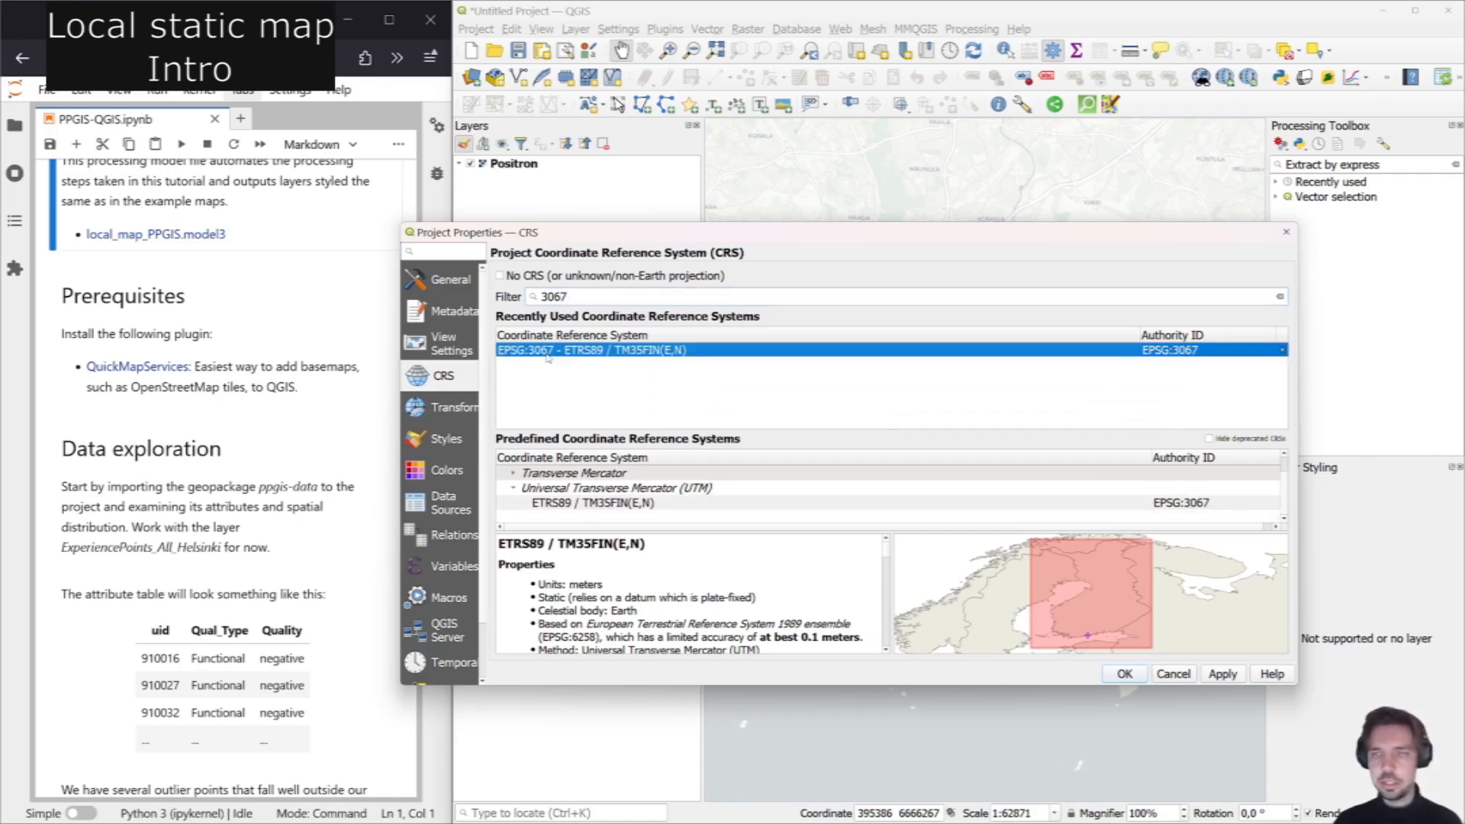
left_click(1287, 232)
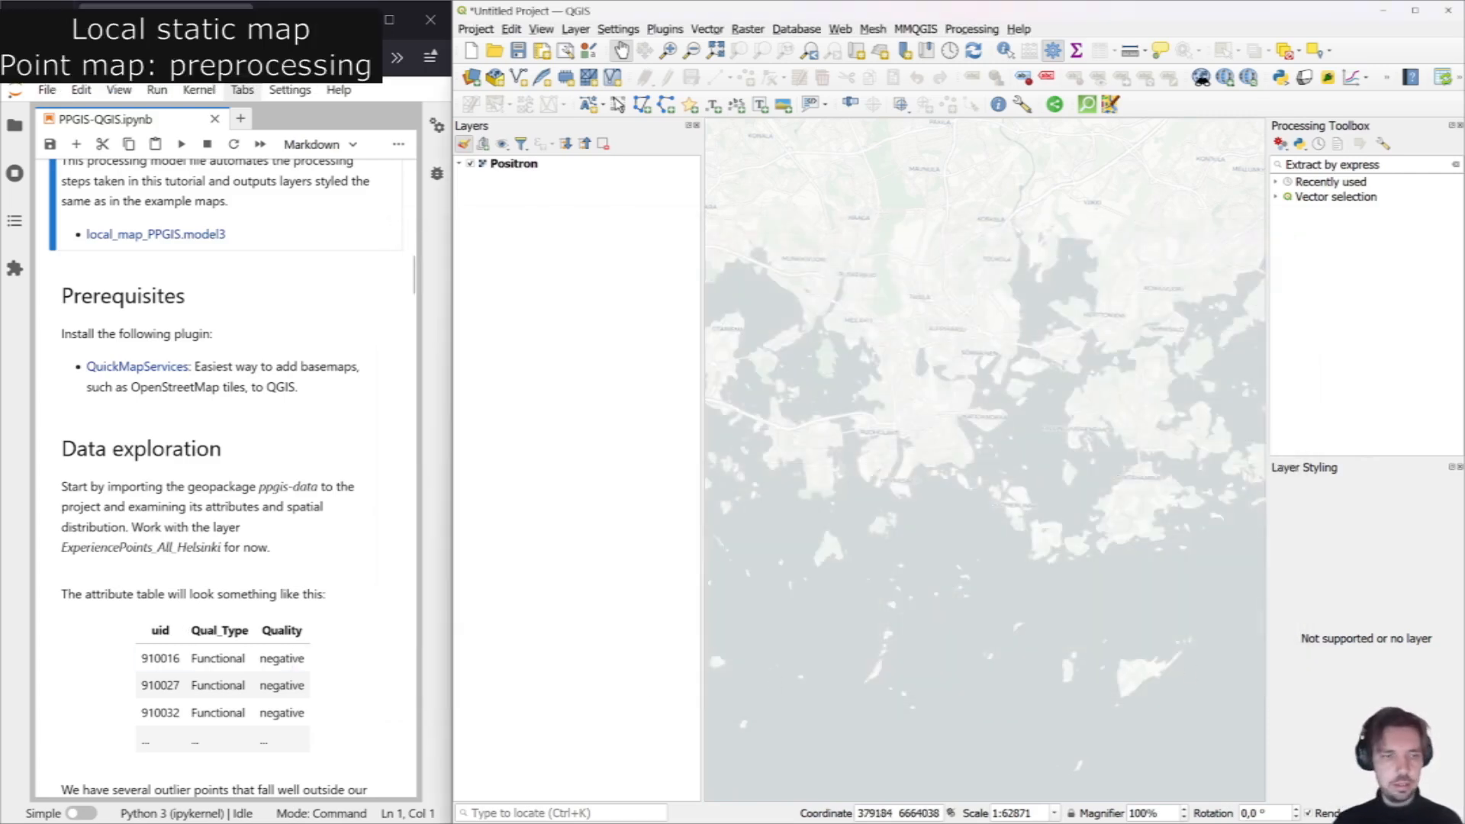
Import the experience points, Helsinki borders and landmarks layers from ppgis-data.gpkg into the project, without grouping them.
mouse_move(927, 818)
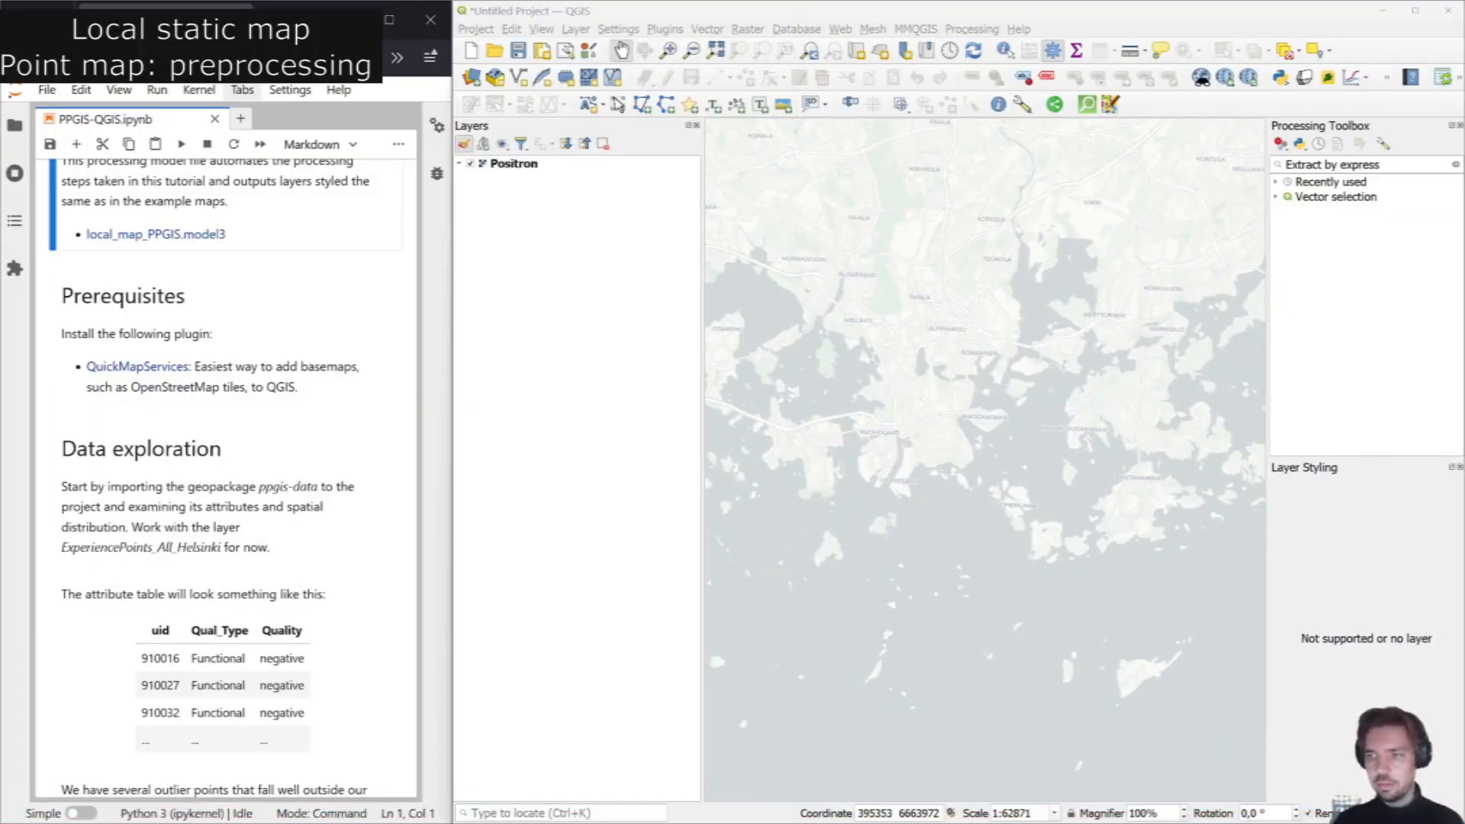
left_click_drag(915, 395, 868, 399)
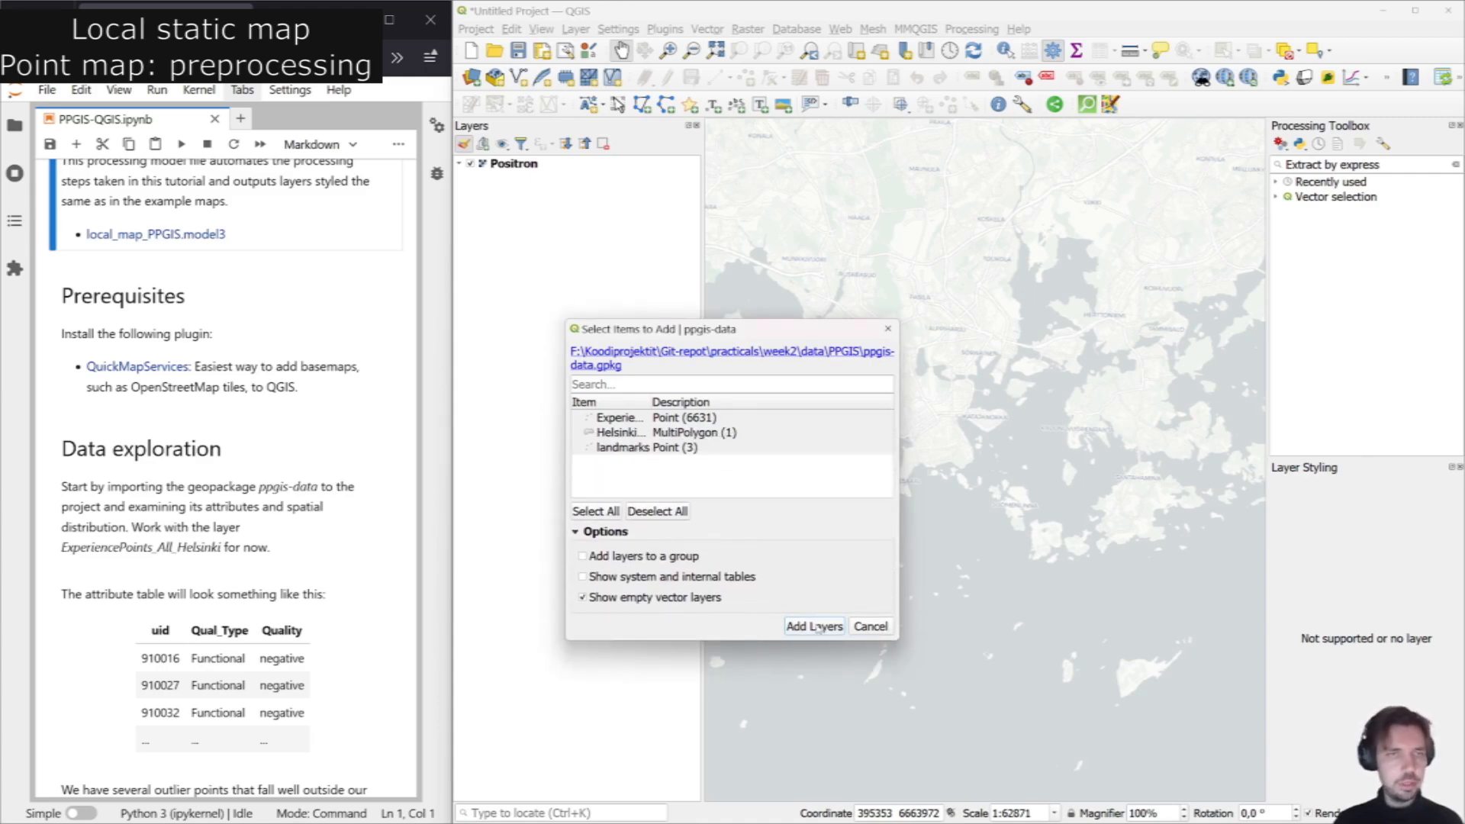
left_click(814, 626)
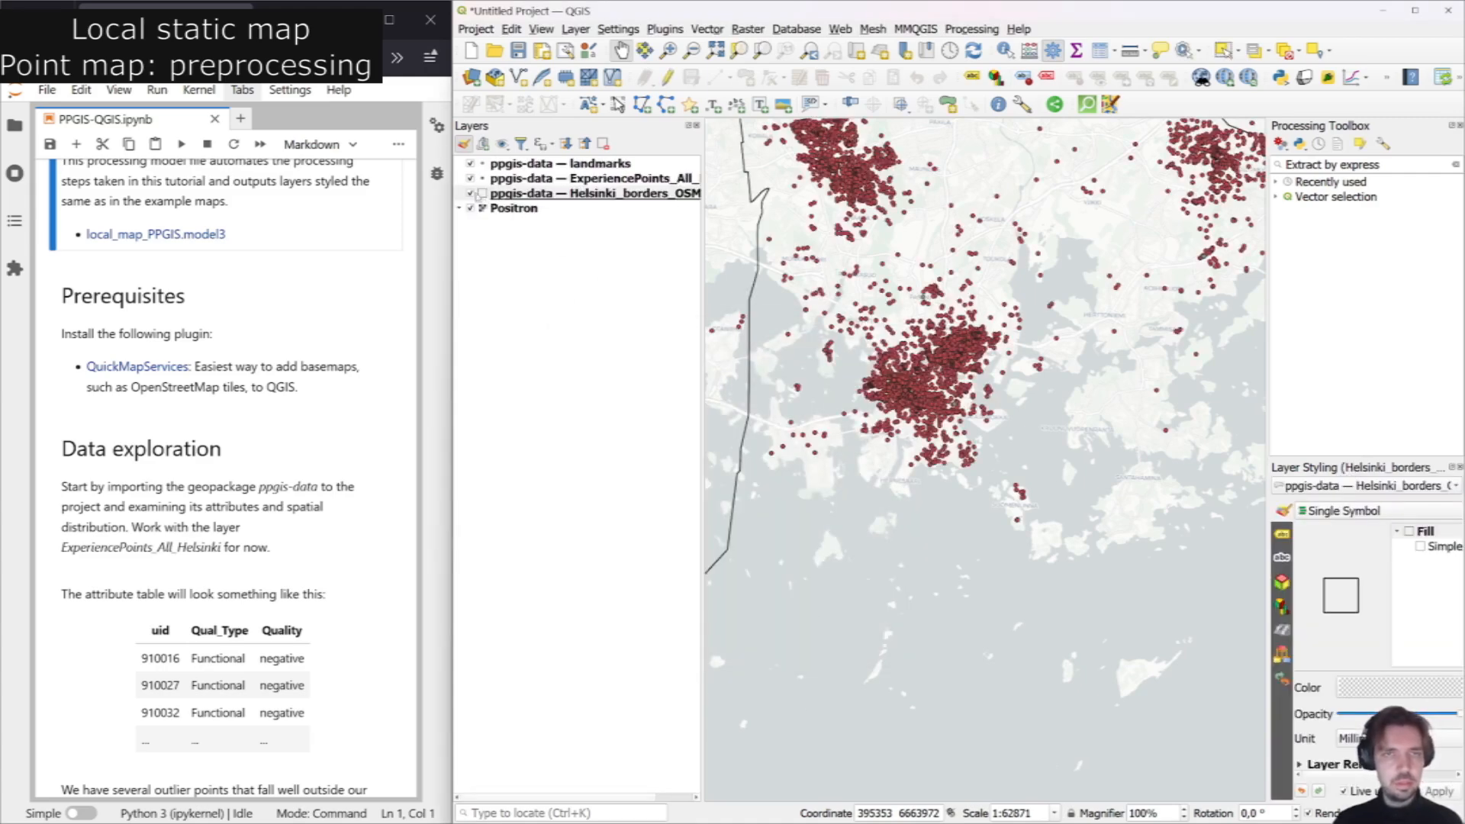
Toggle the Helsinki borders layer's visibility and examine how the experience points are distributed relative to the city limits.
left_click(470, 194)
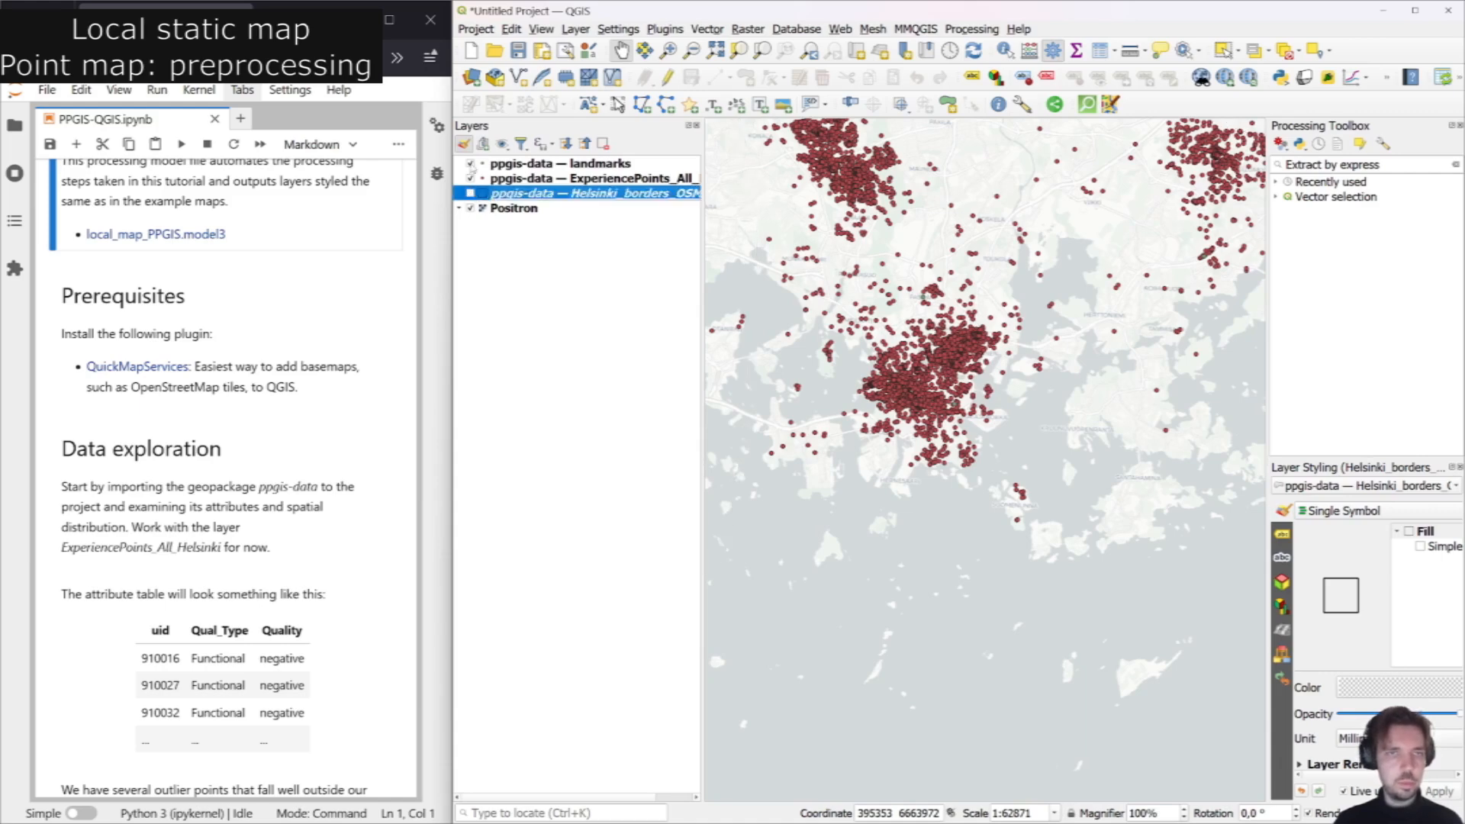
scroll(1204, 301, "down", 1)
left_click_drag(1204, 300, 1118, 251)
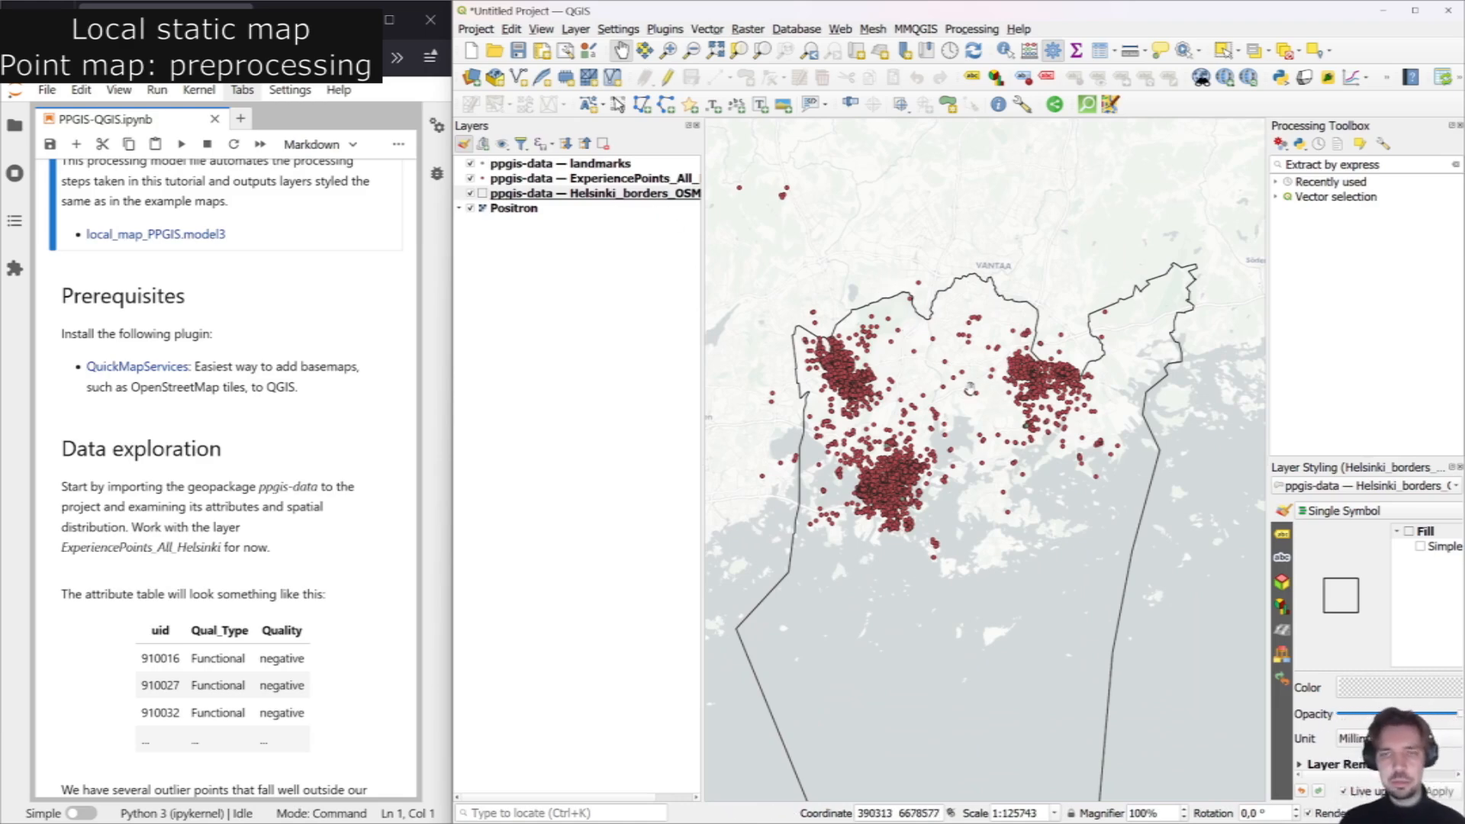
Hide the Helsinki_borders_OSM and landmarks layers and select the ExperiencePoints_All_Helsinki layer.
left_click(474, 193)
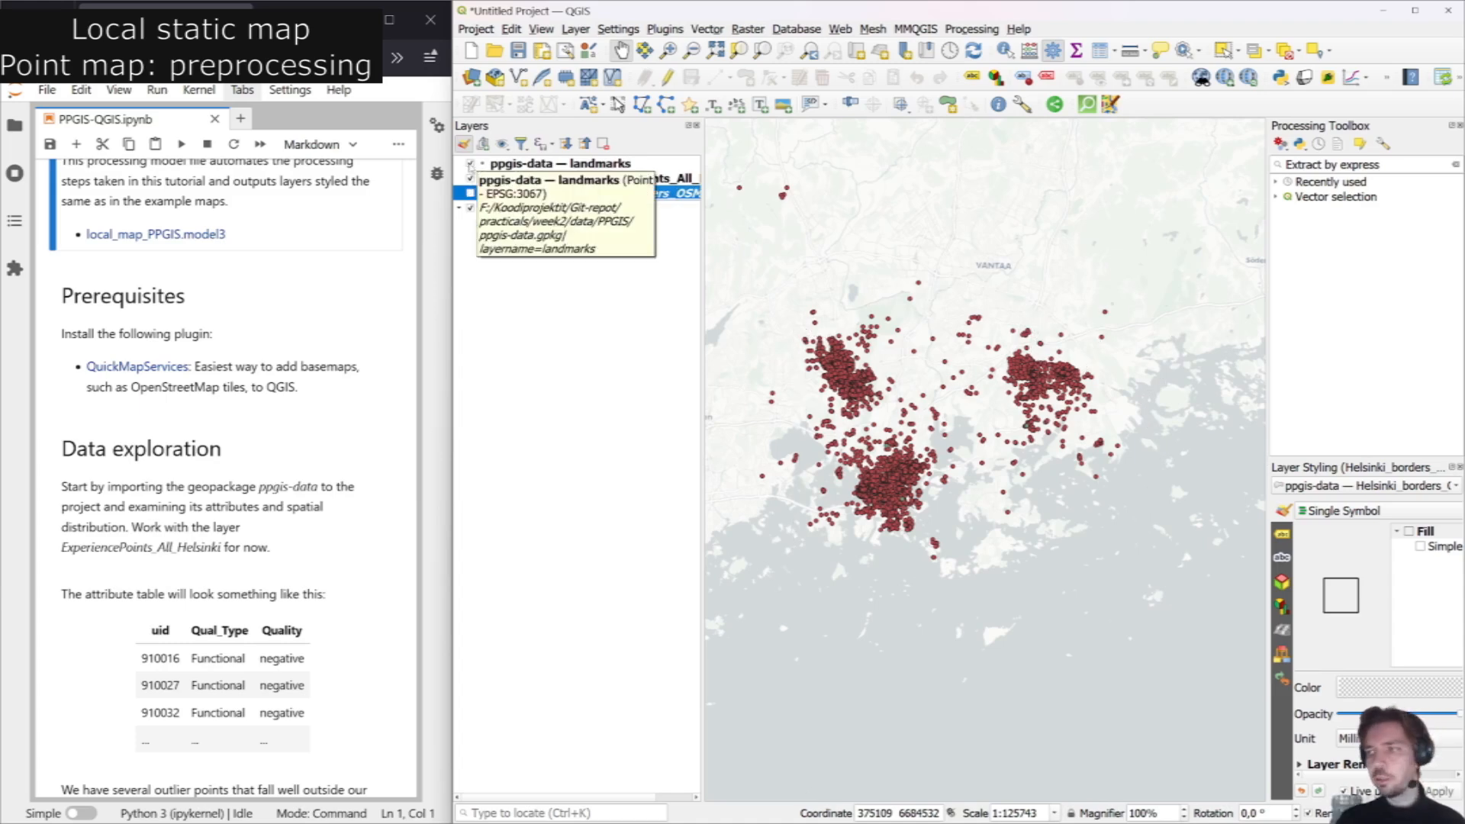
left_click(470, 163)
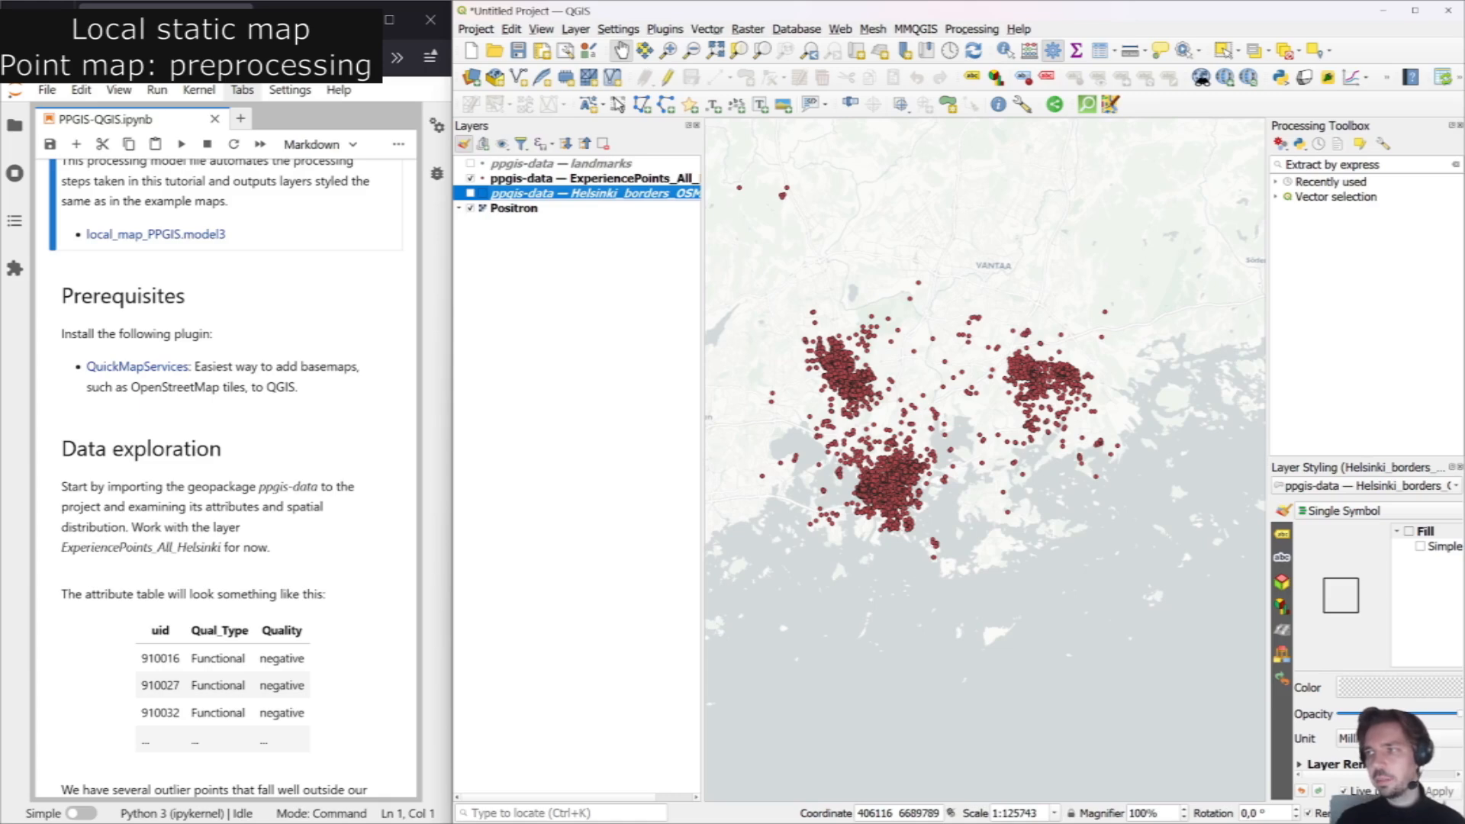
left_click(607, 180)
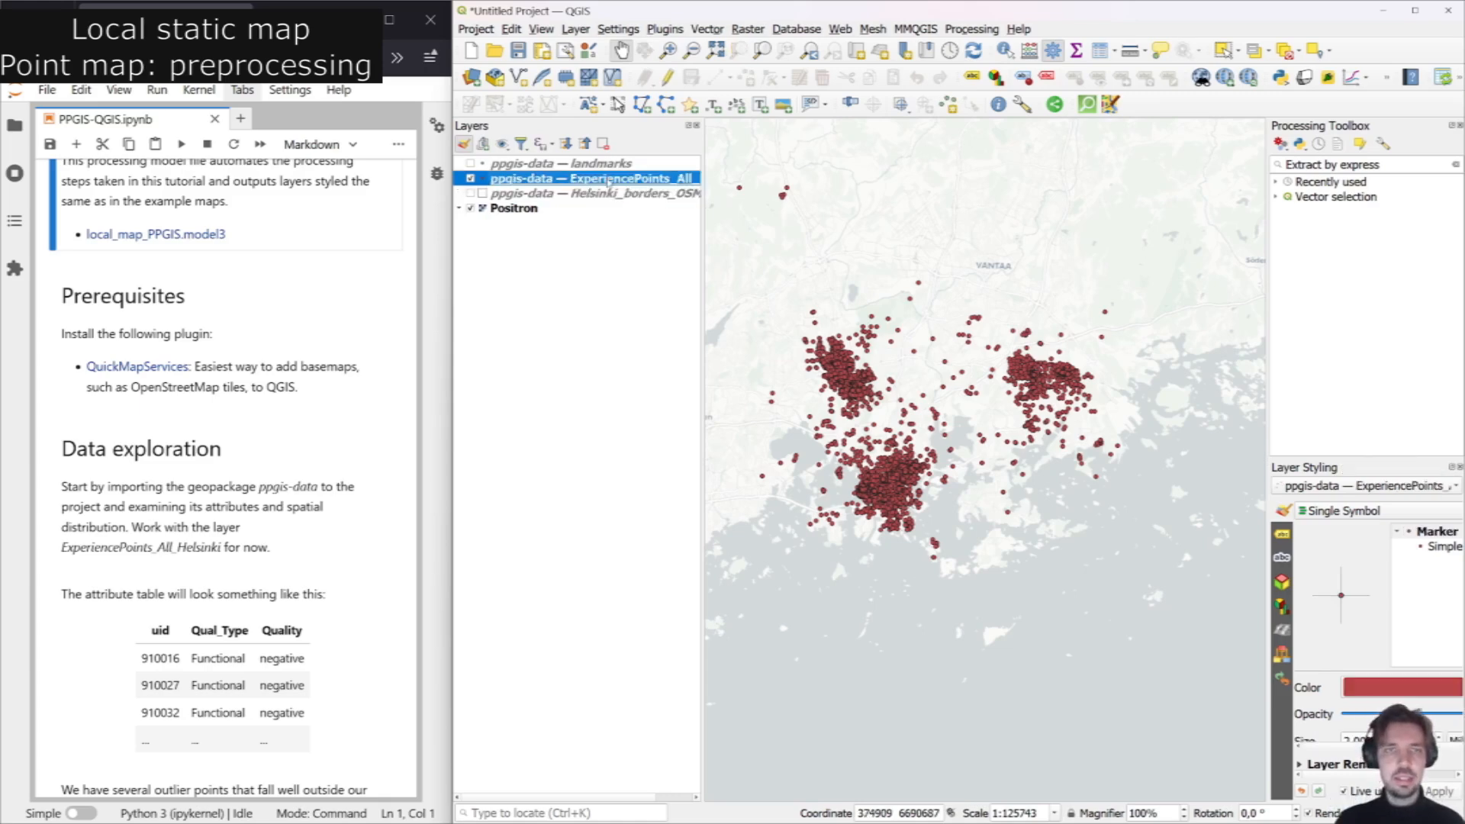
Examine the attribute table of the ExperiencePoints_All_Helsinki layer, looking through the Qual_Type and Quality columns, and close it.
right_click(608, 181)
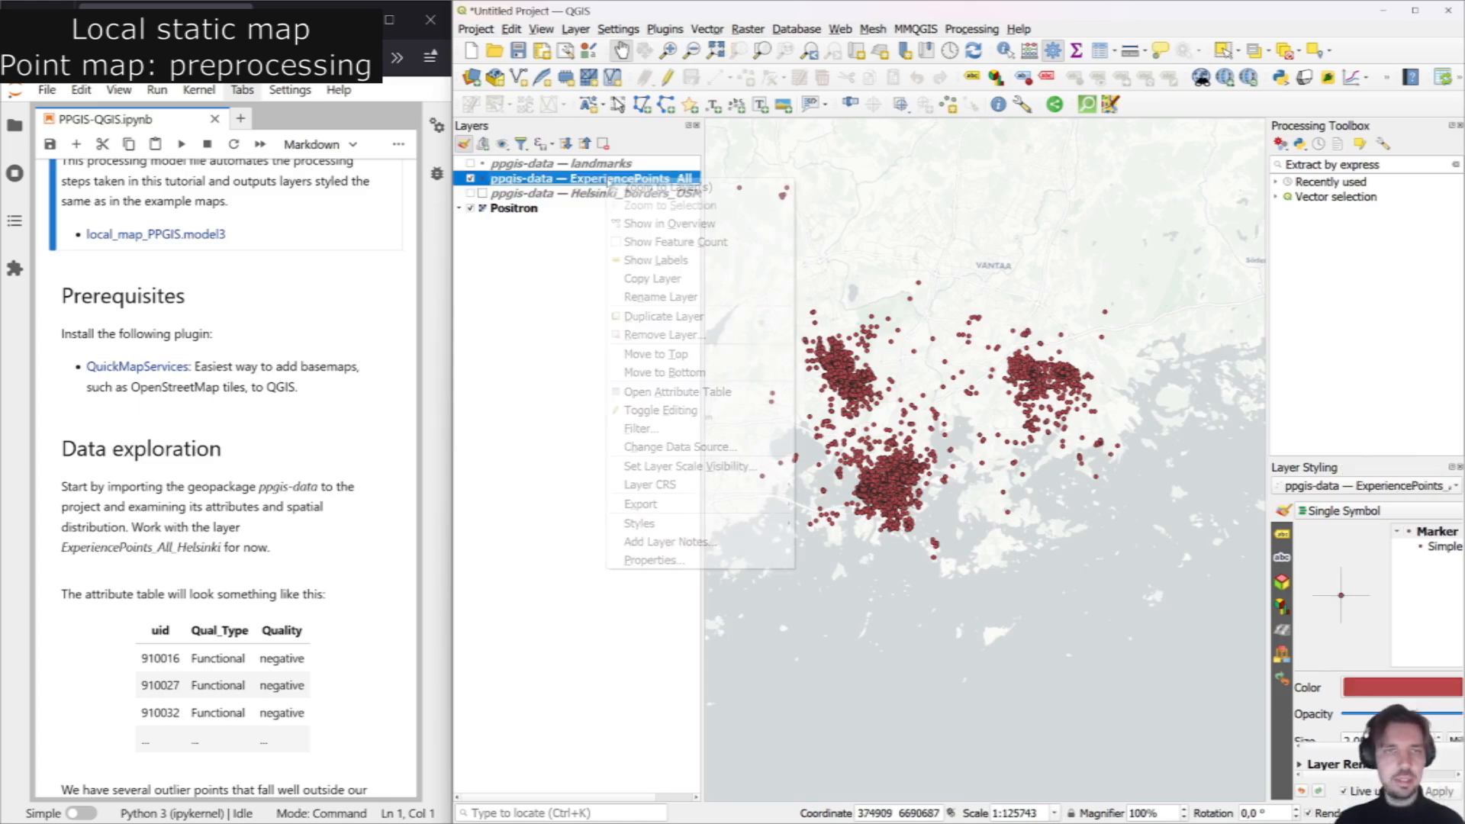
left_click(715, 392)
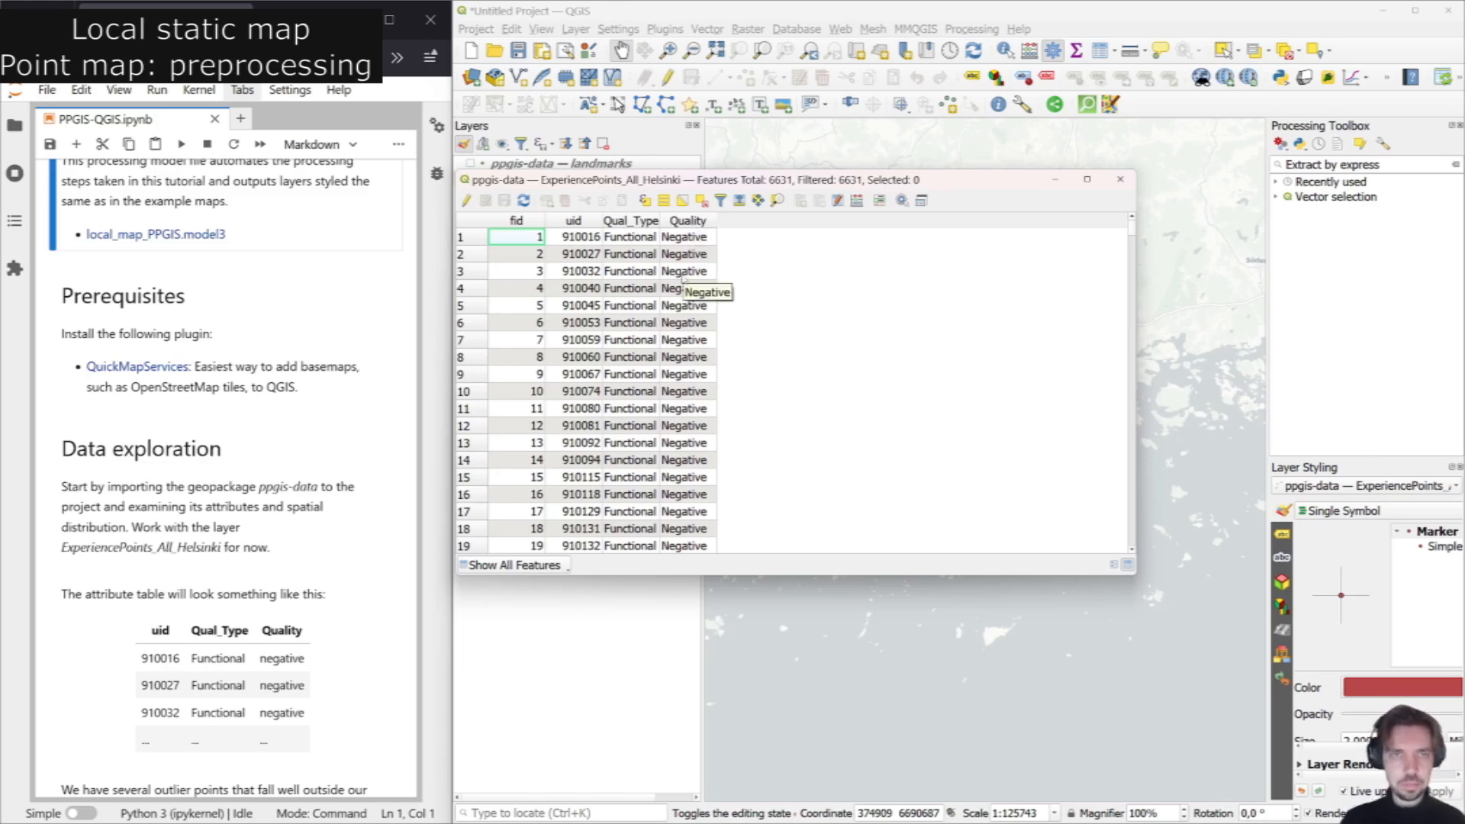
scroll(690, 287, "down", 20)
scroll(690, 286, "down", 20)
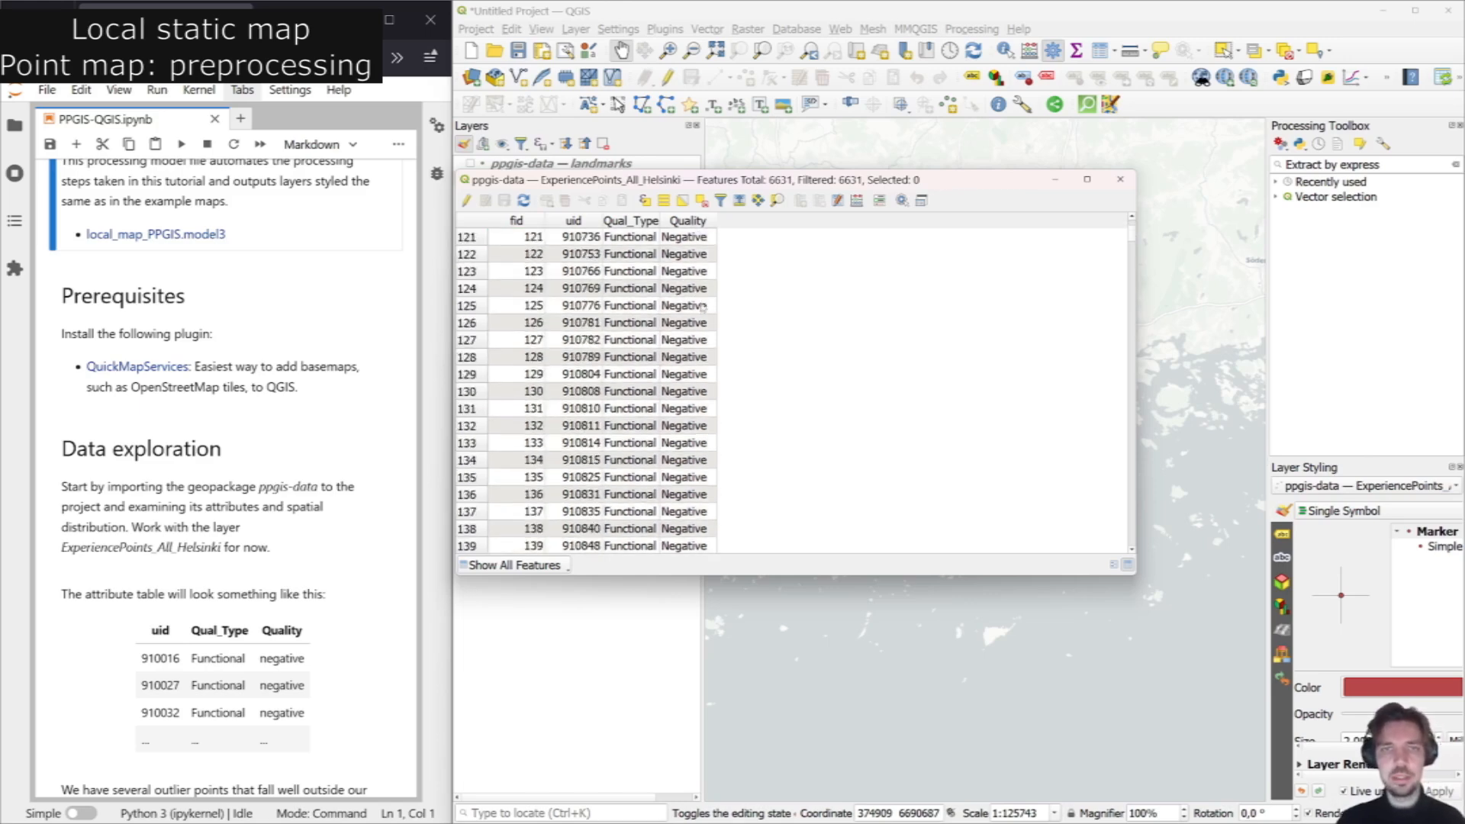
scroll(706, 316, "down", 20)
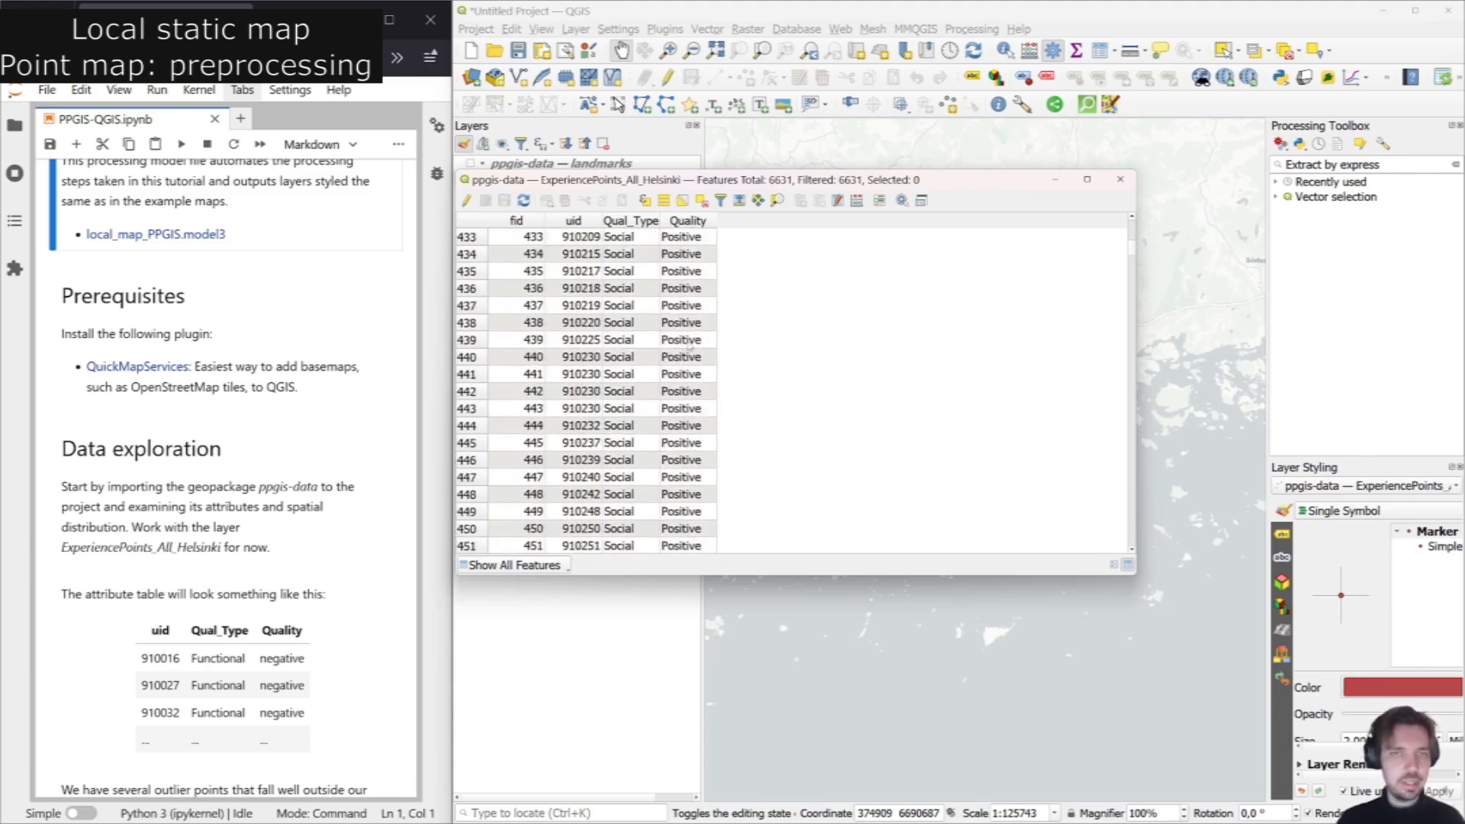
scroll(691, 347, "down", 20)
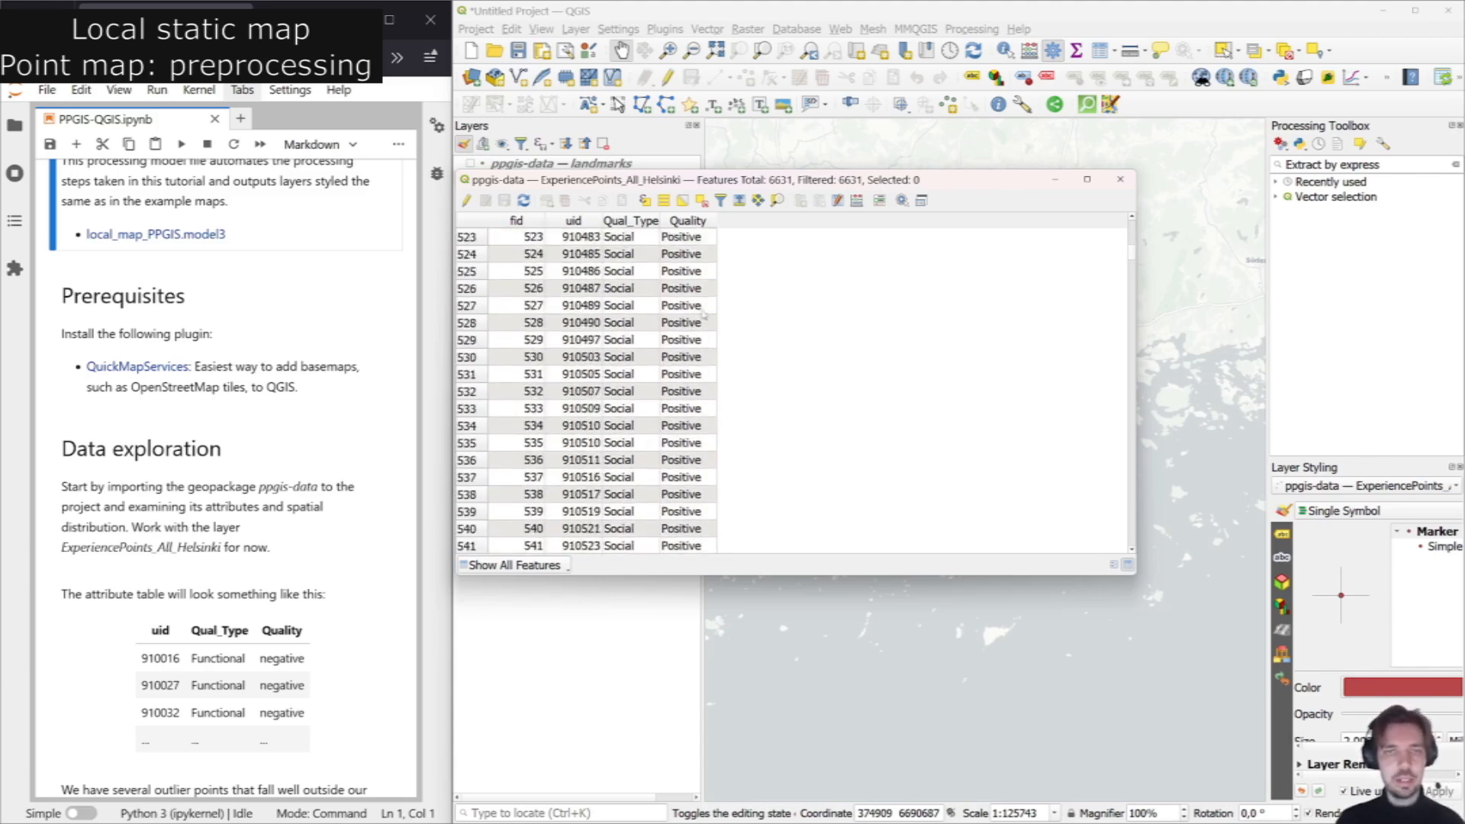
scroll(709, 262, "down", 20)
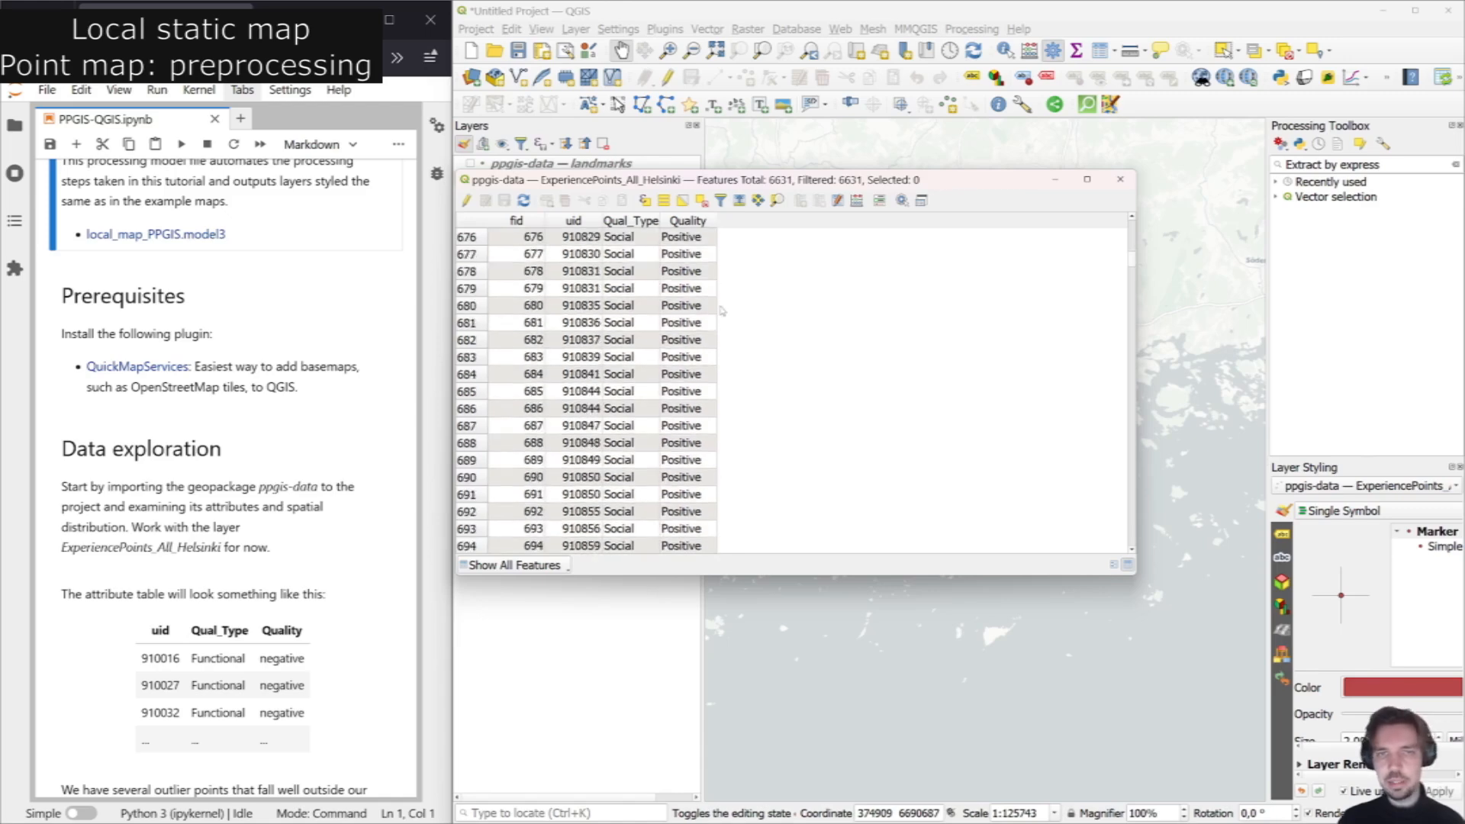
scroll(723, 309, "down", 14)
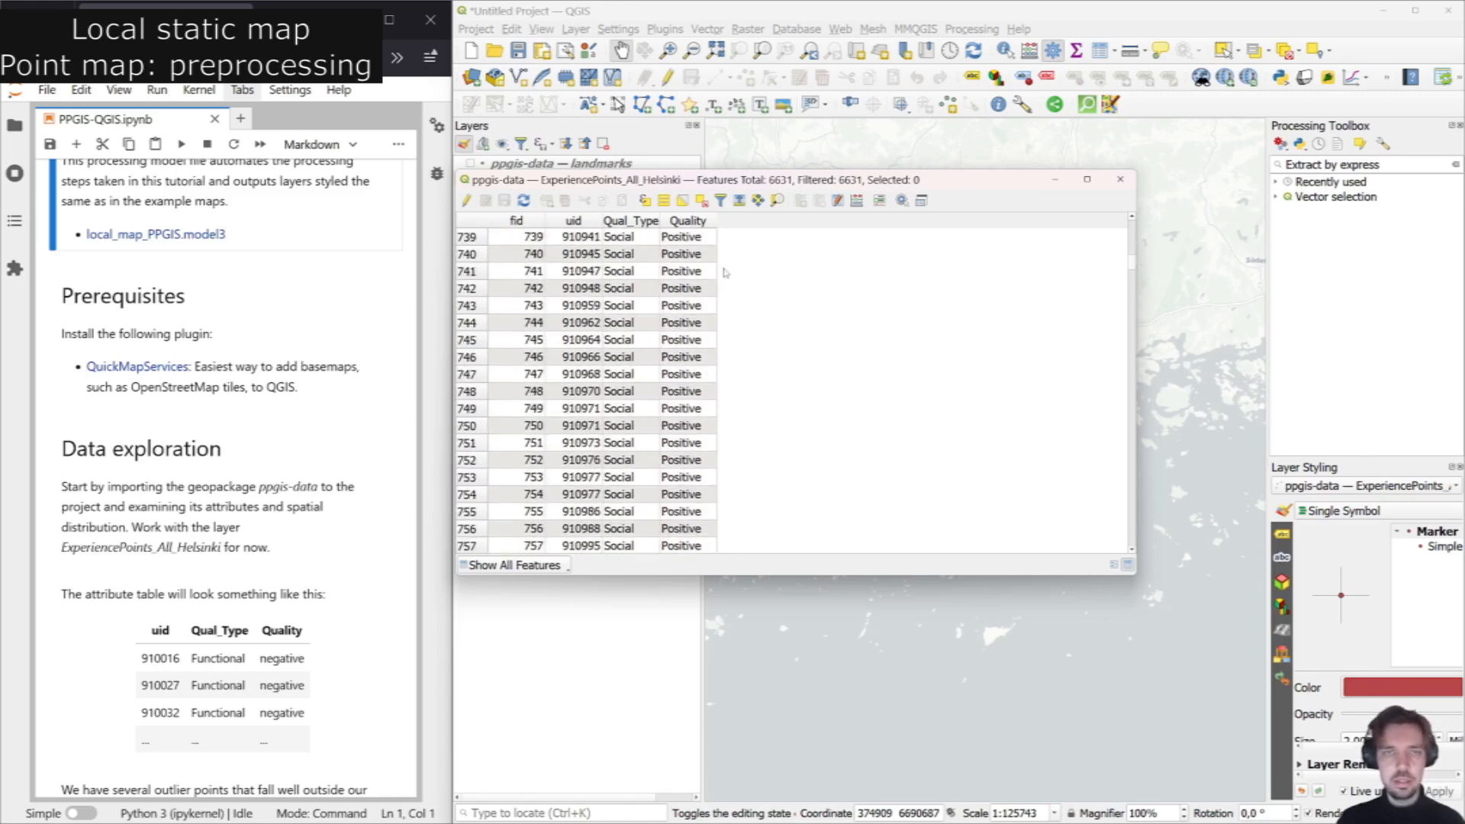
left_click(1120, 180)
Show the Helsinki_borders_OSM layer again and compare the outlying experience points with the city boundary.
scroll(347, 474, "down", 5)
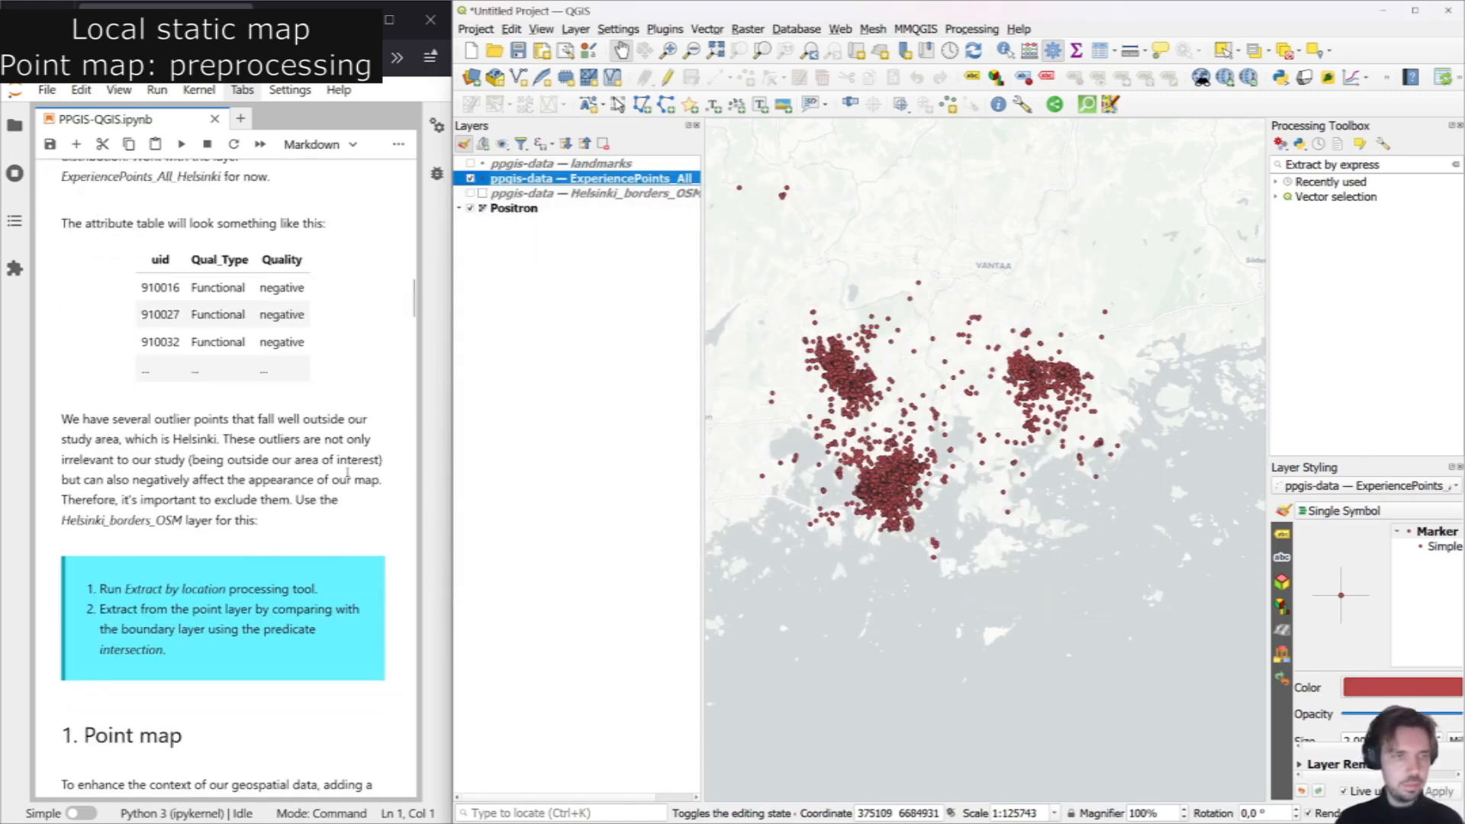
scroll(944, 355, "down", 3)
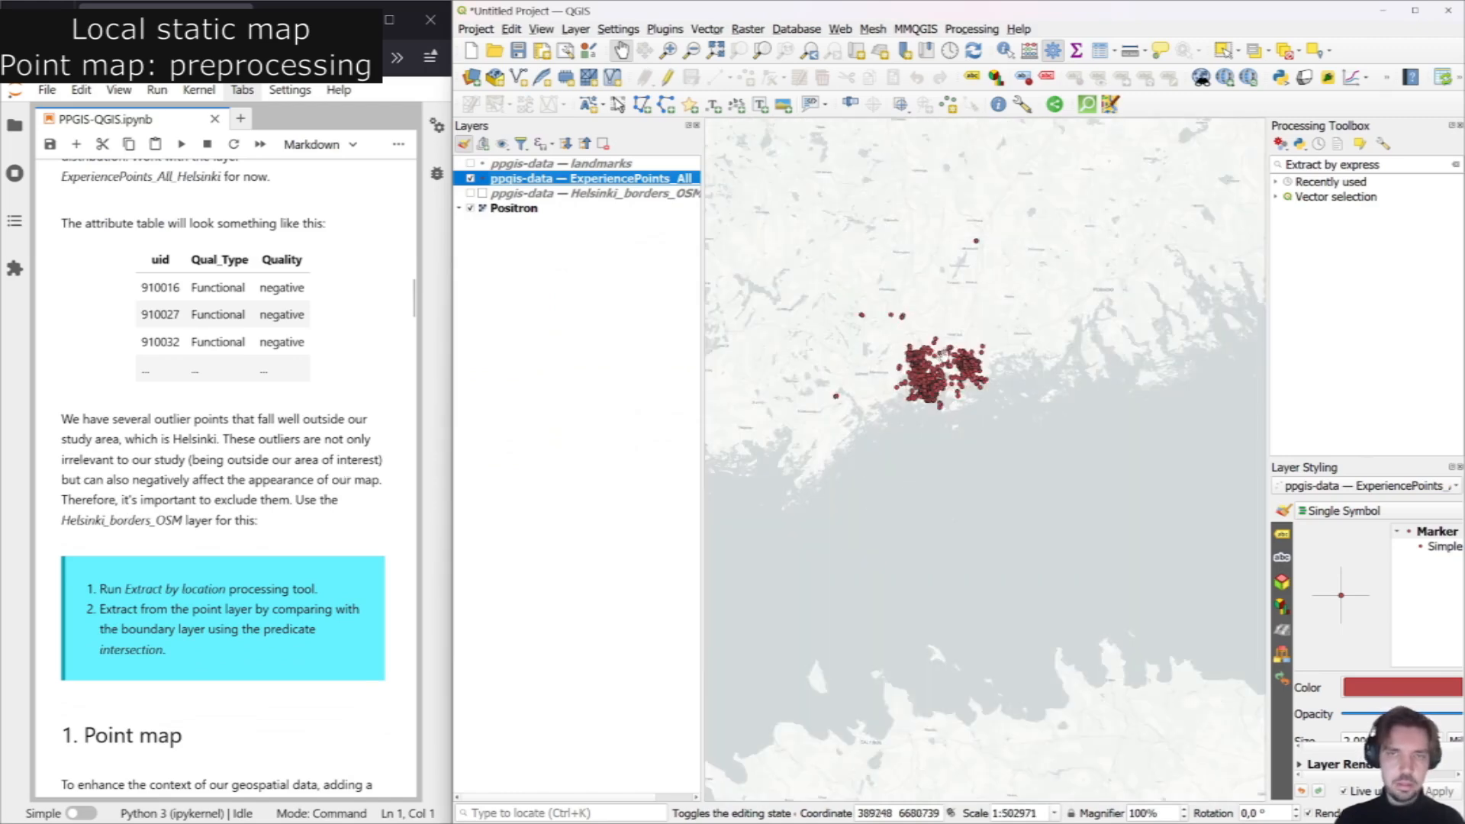
left_click(482, 193)
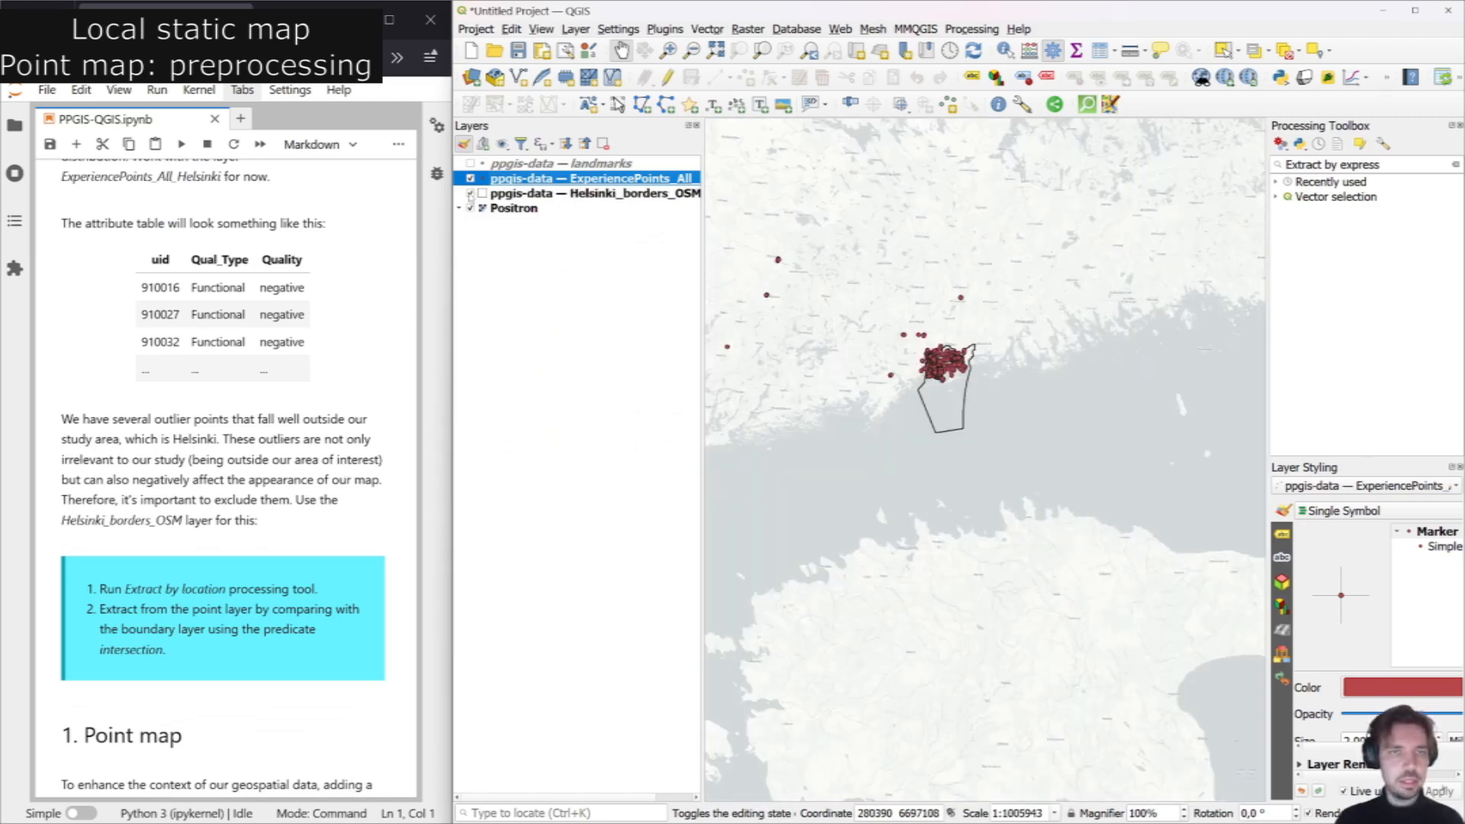
scroll(930, 344, "up", 1)
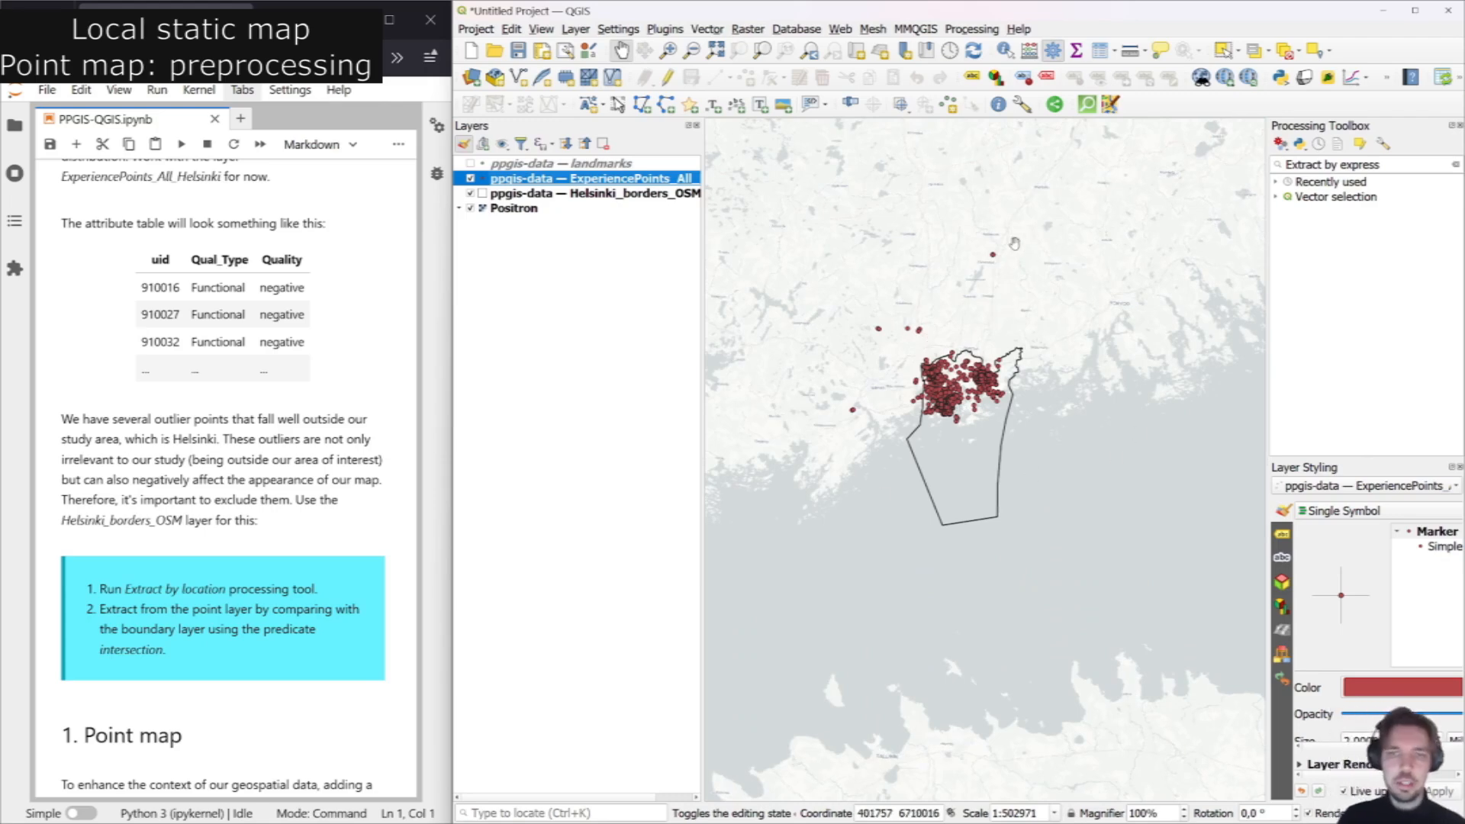
scroll(997, 371, "up", 1)
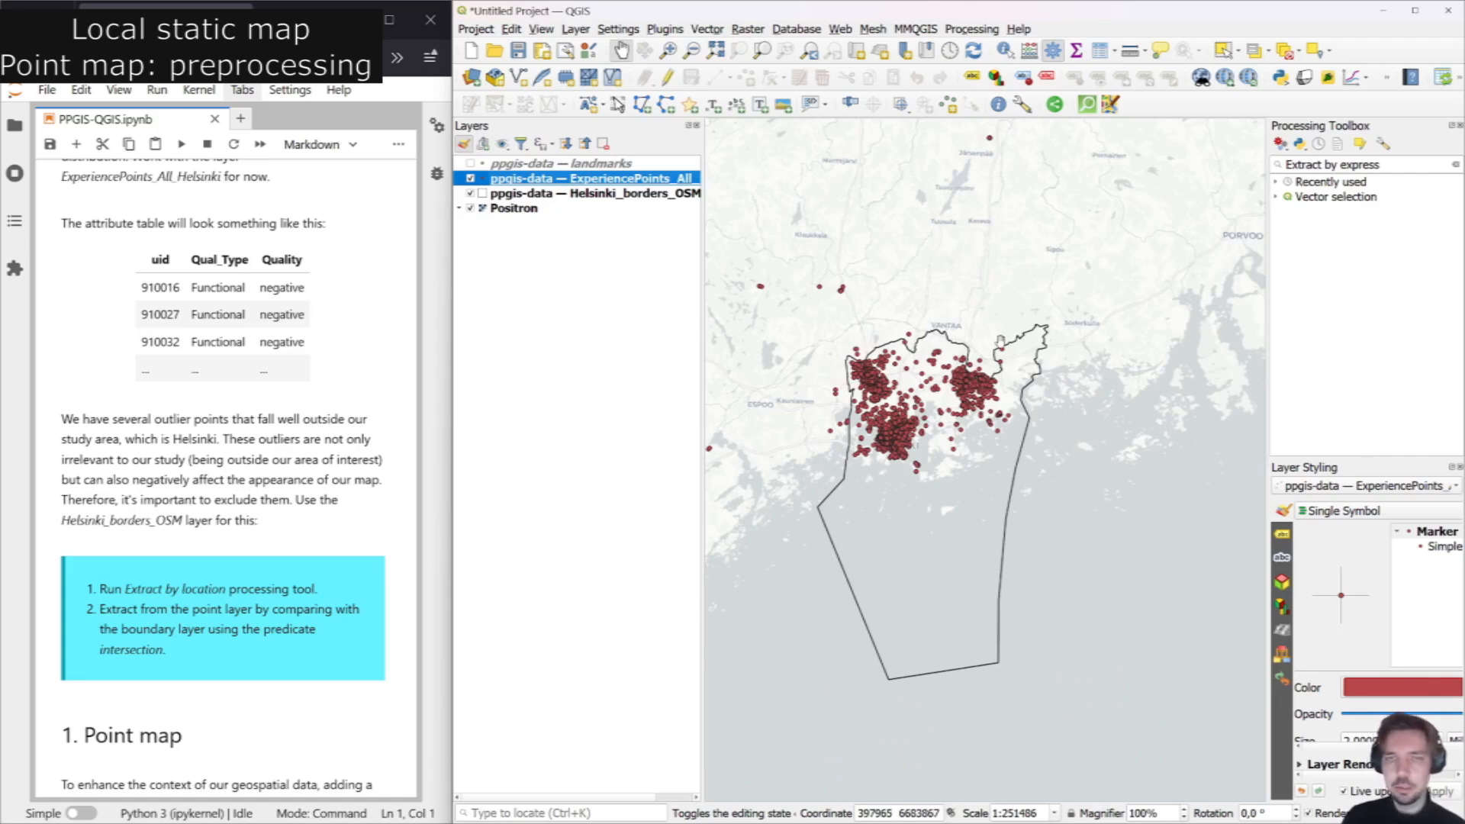
Search the processing tools for "extract" and open Extract by location.
triple_click(1404, 165)
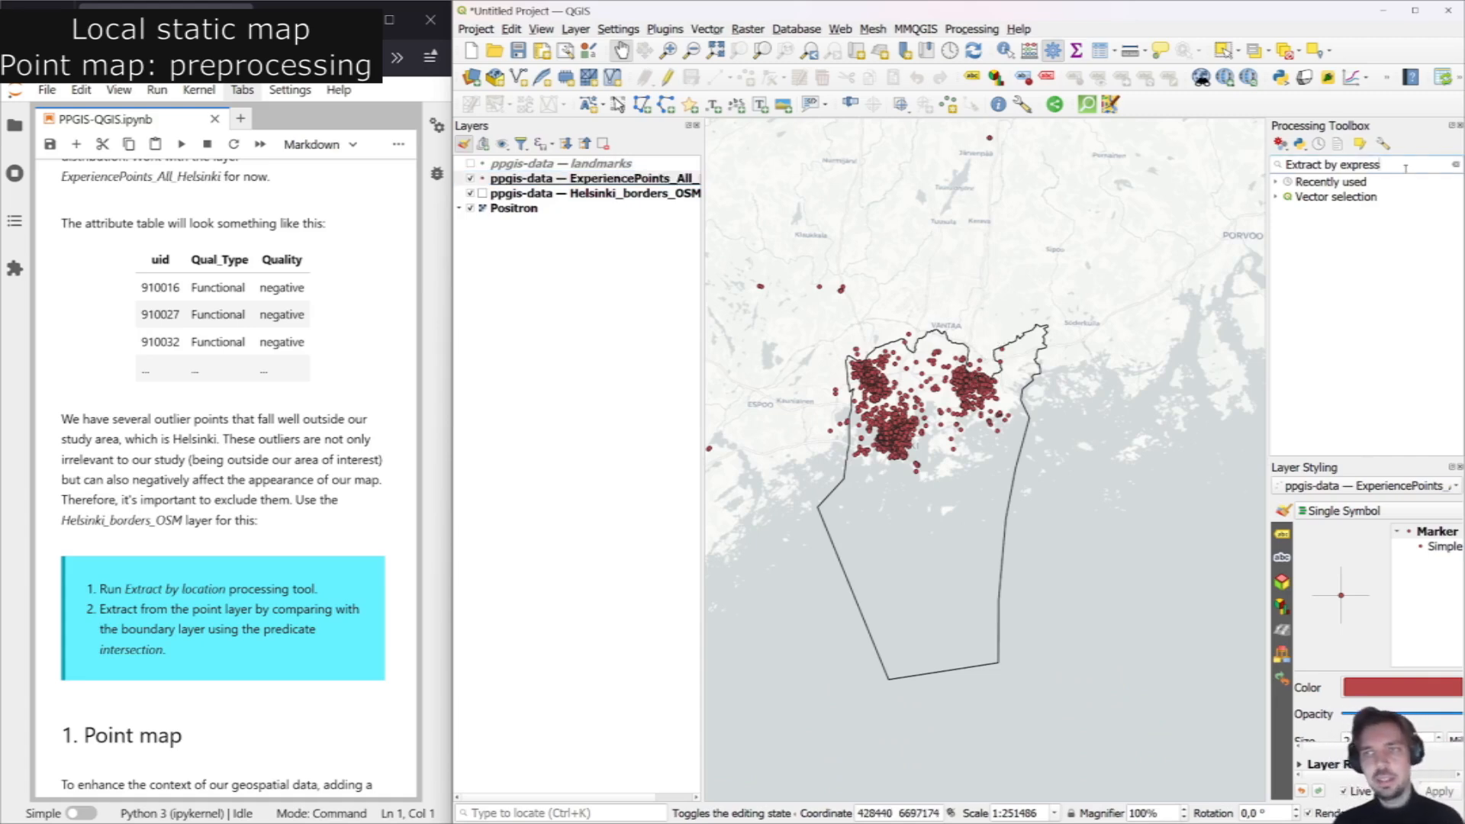
key("BackSpace")
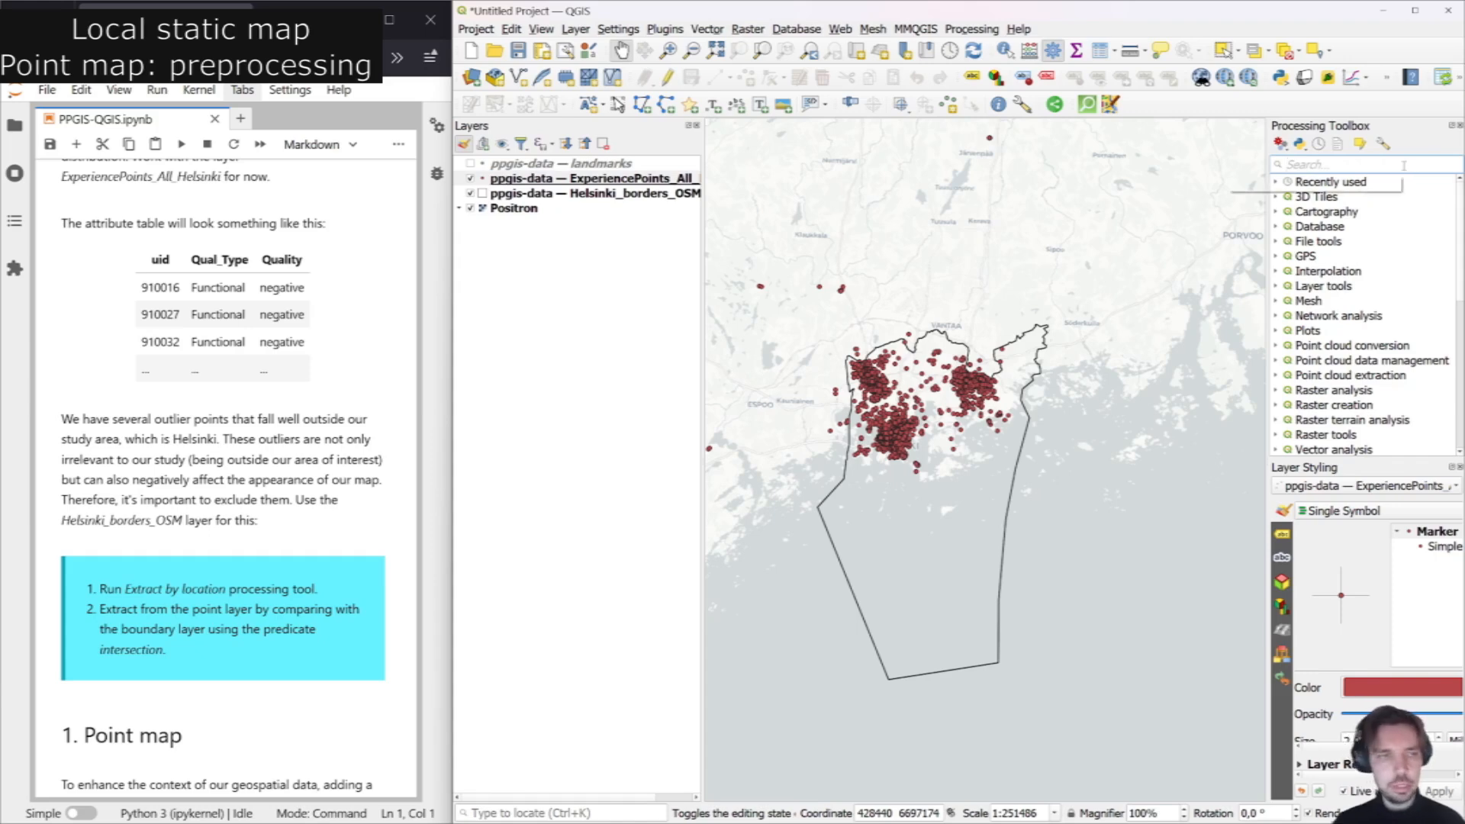
type("extract")
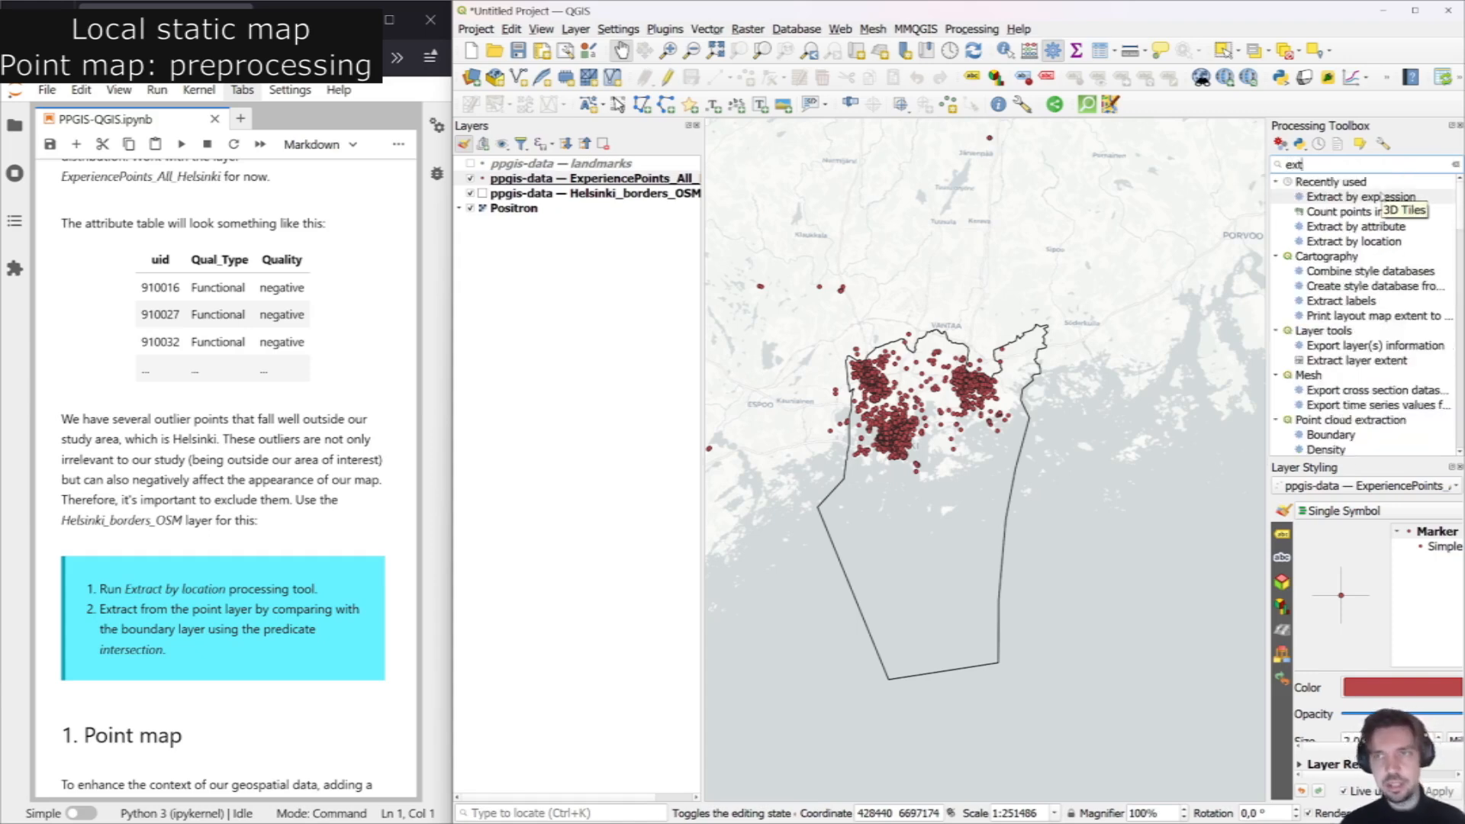
double_click(1357, 241)
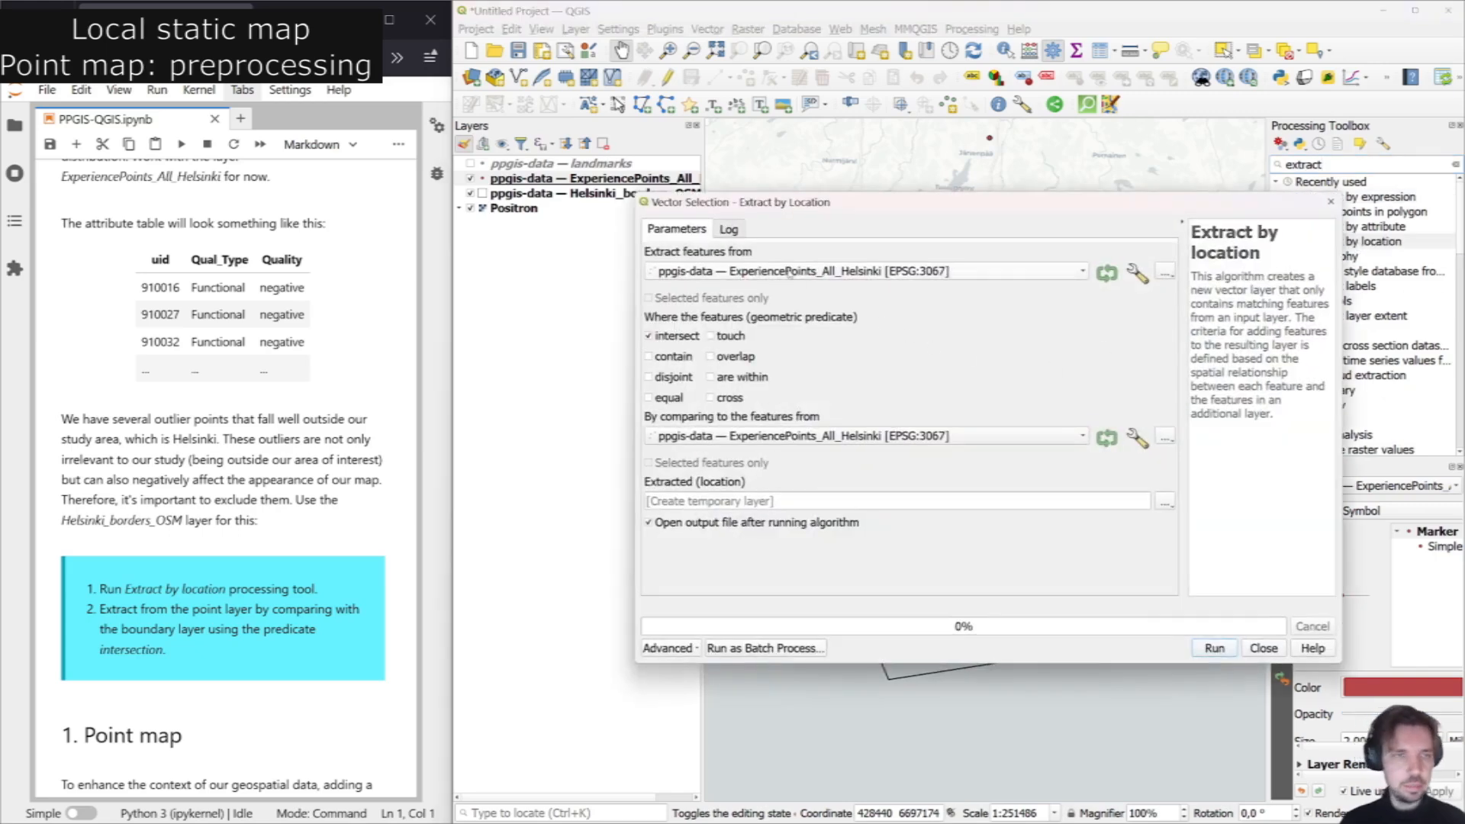
Extract the ExperiencePoints_All_Helsinki points that intersect Helsinki_borders_OSM into a temporary layer and close the tool.
left_click(789, 272)
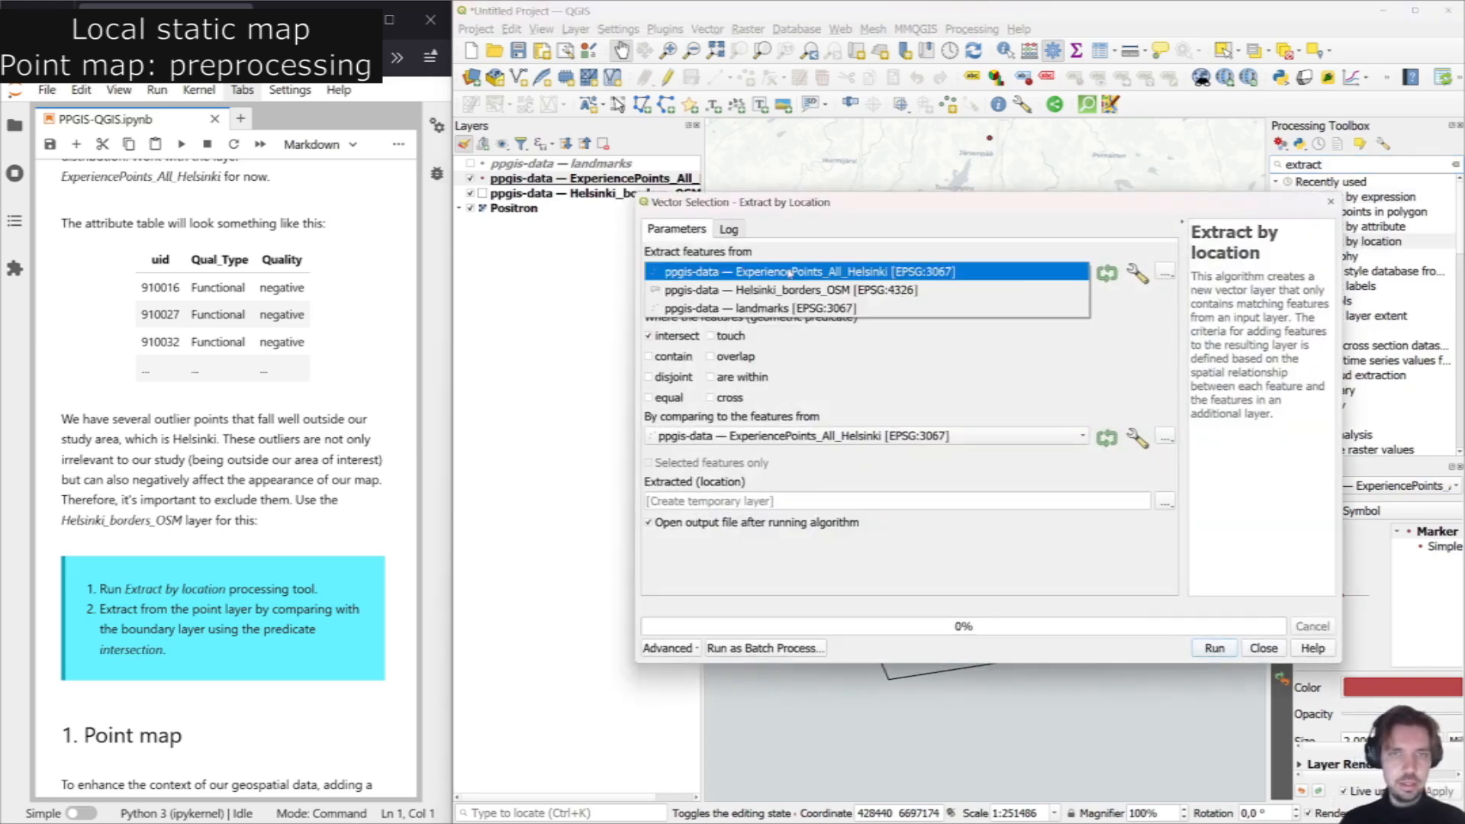
left_click(790, 273)
left_click(845, 438)
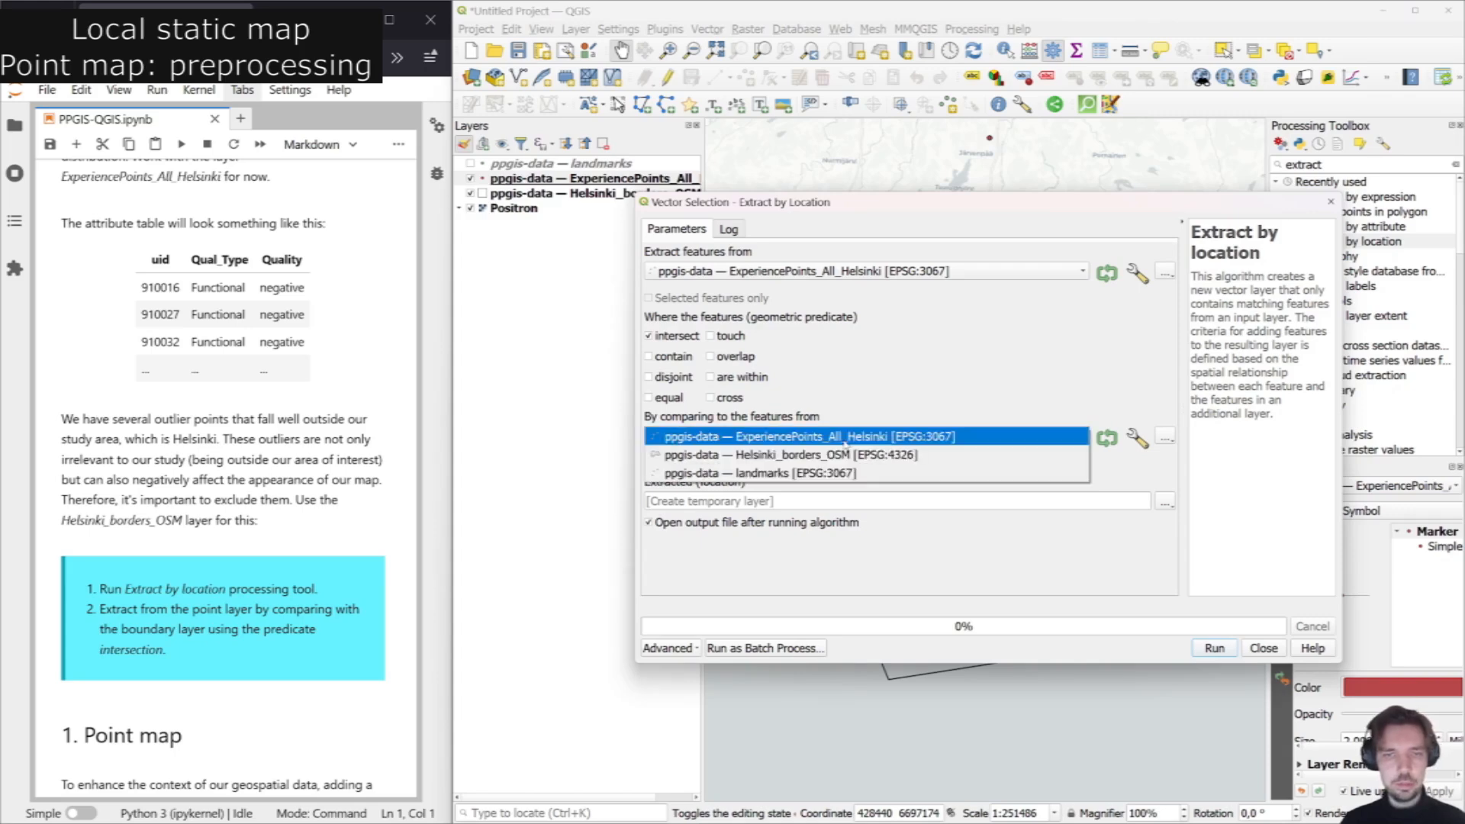
left_click(847, 455)
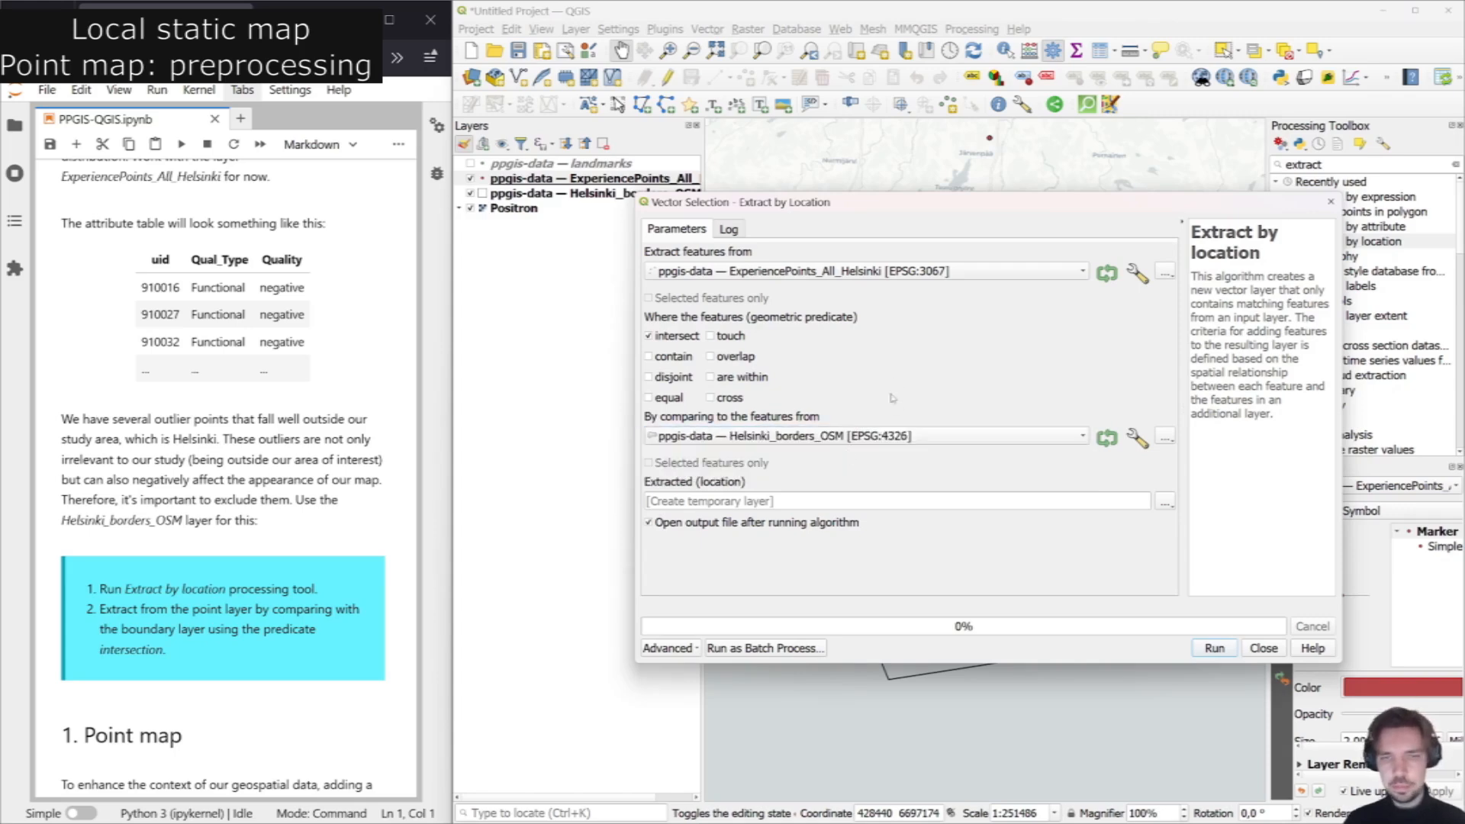
left_click(1215, 647)
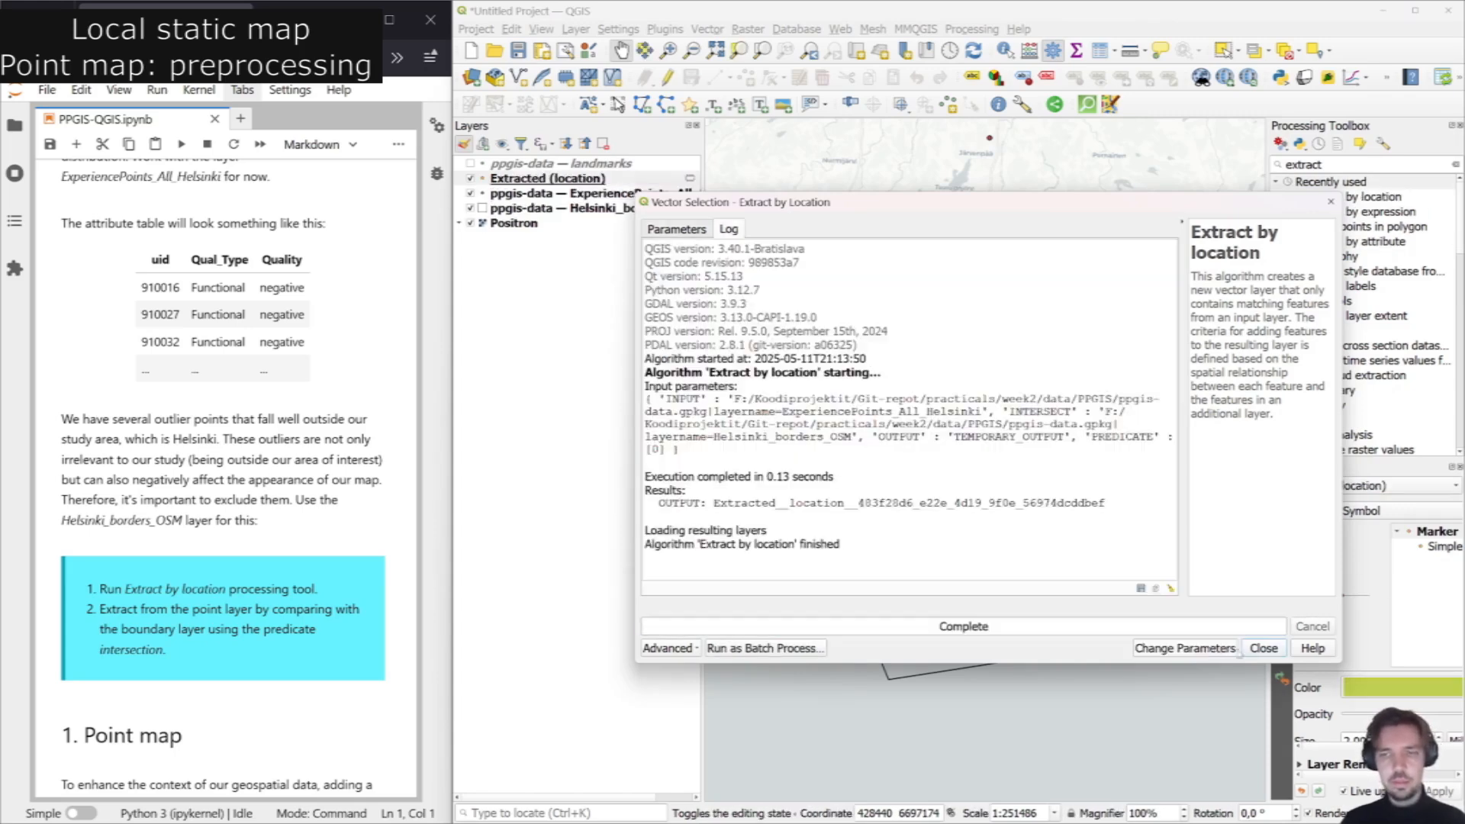
left_click(1251, 647)
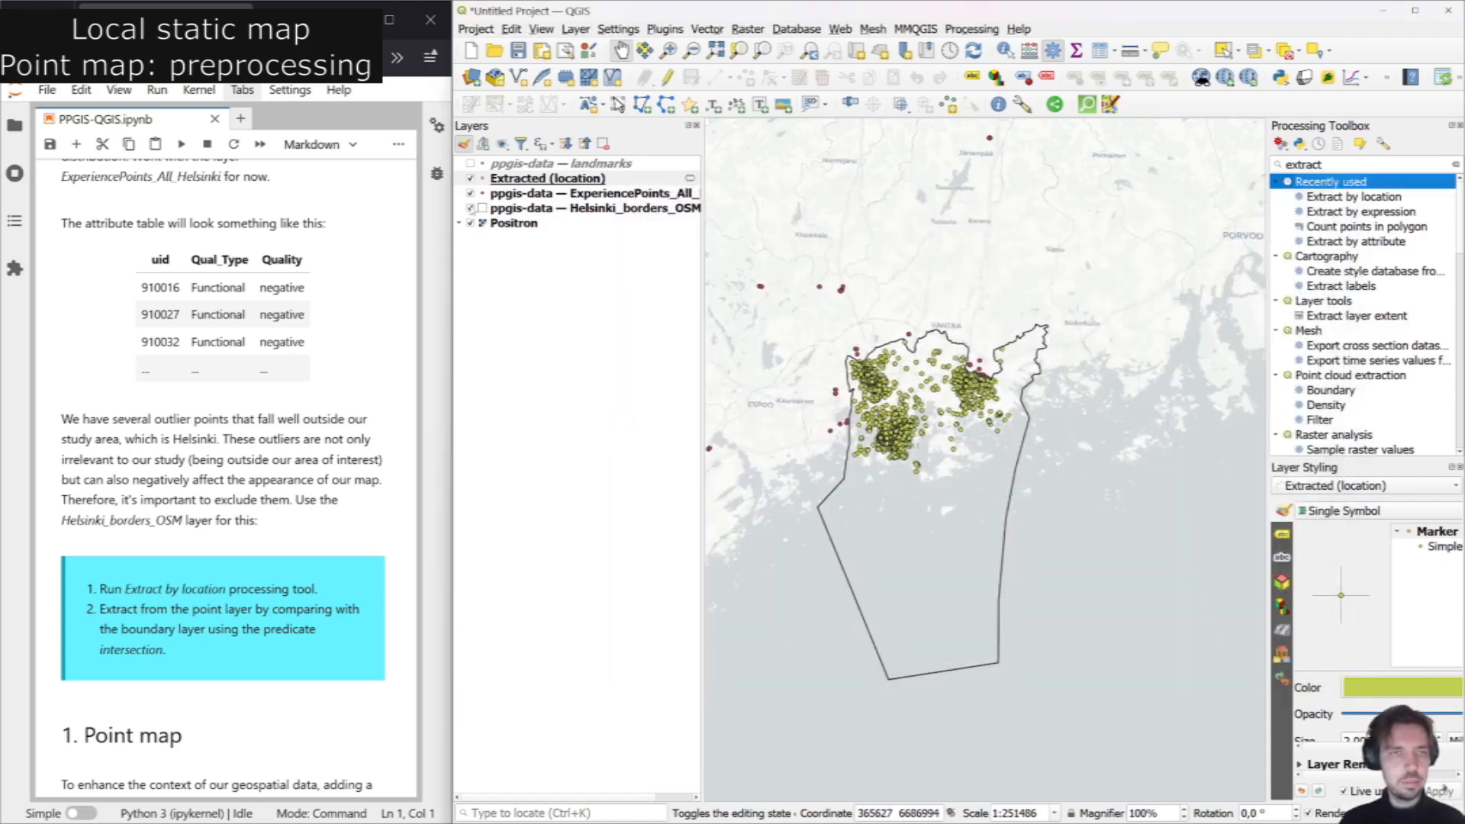
Hide the original ExperiencePoints_All_Helsinki layer and inspect the extracted points within the Helsinki boundary.
left_click(470, 194)
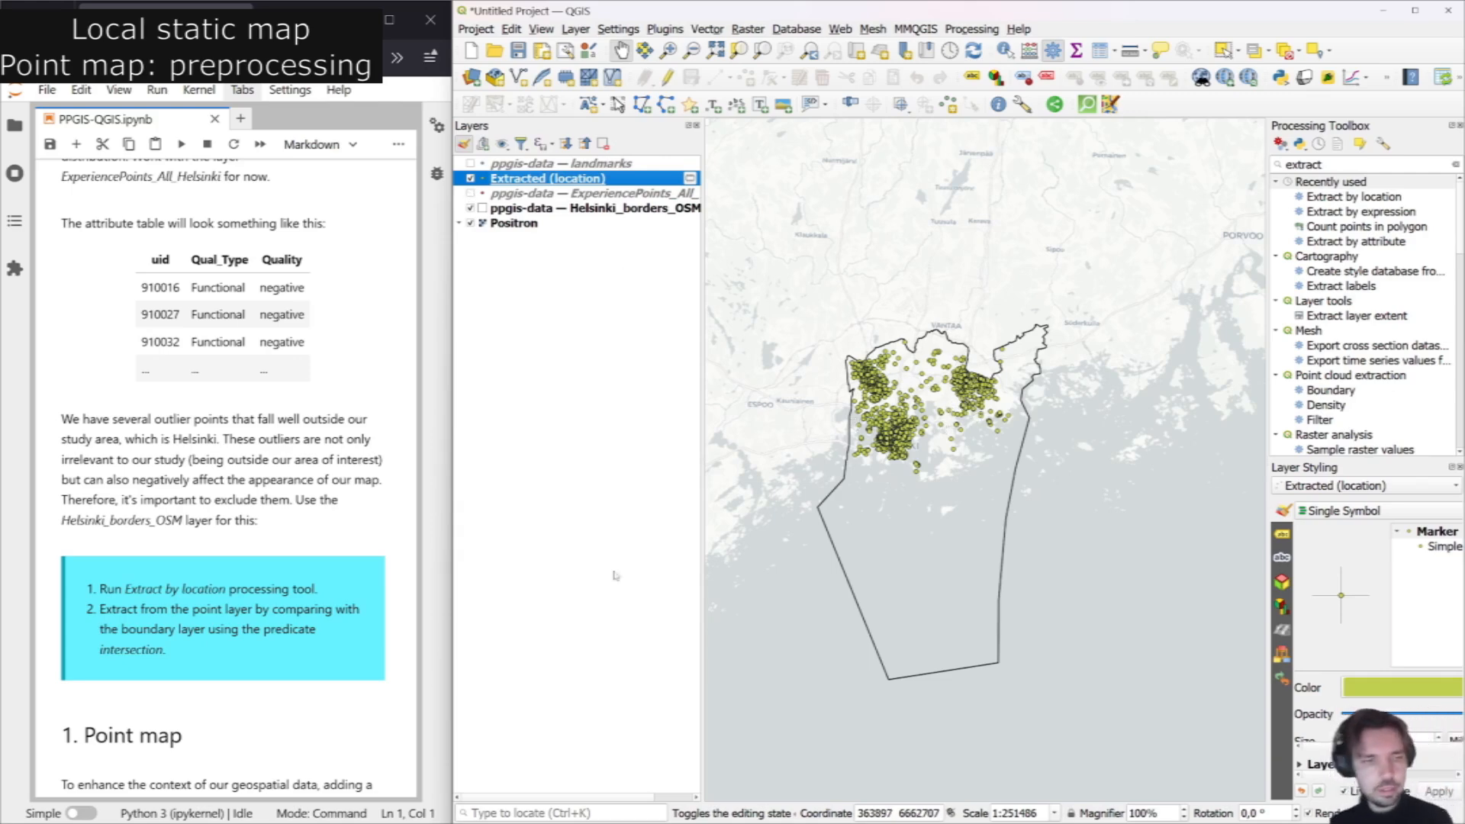
scroll(260, 549, "down", 6)
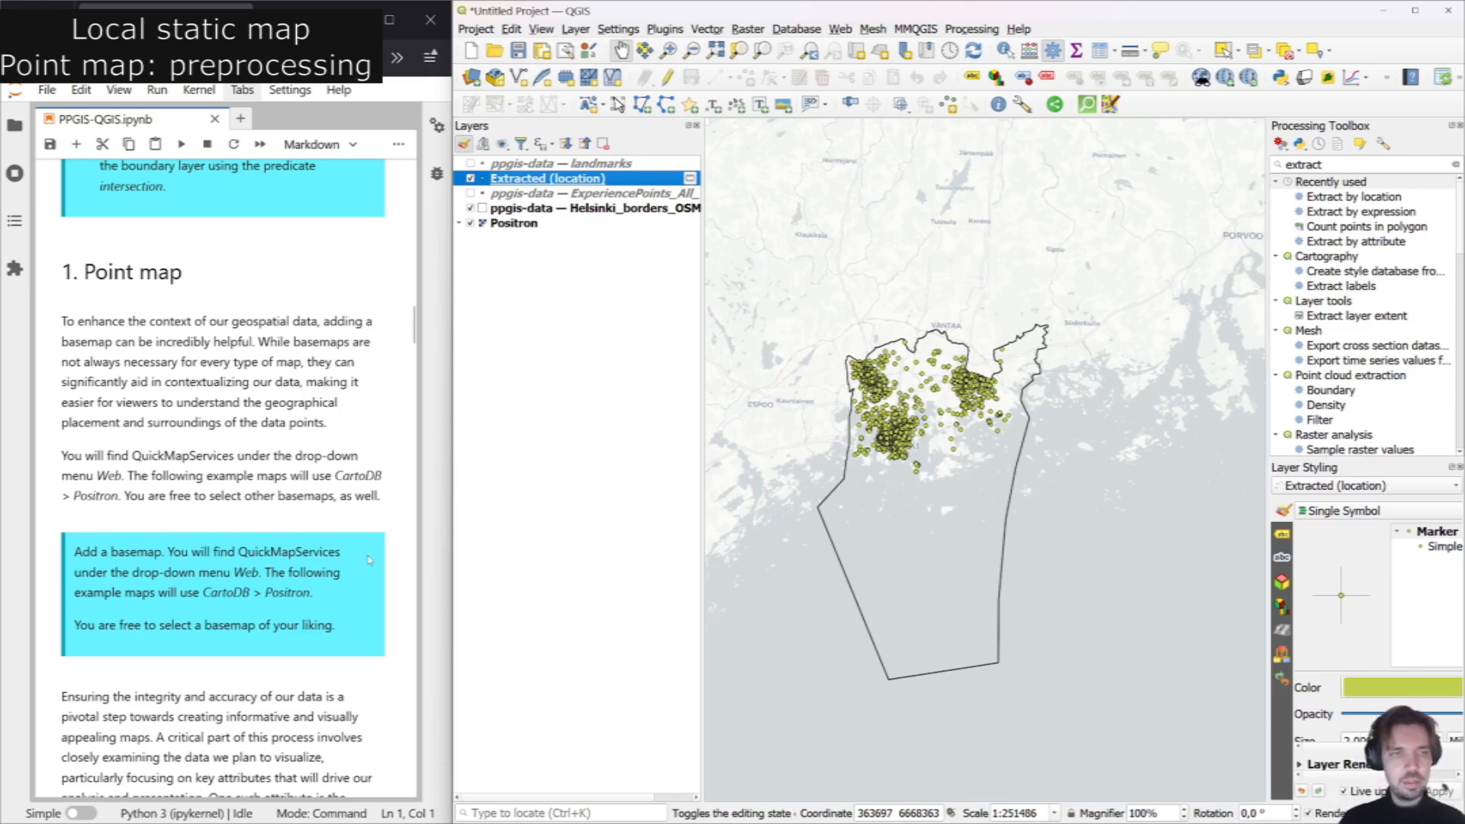
scroll(899, 431, "up", 2)
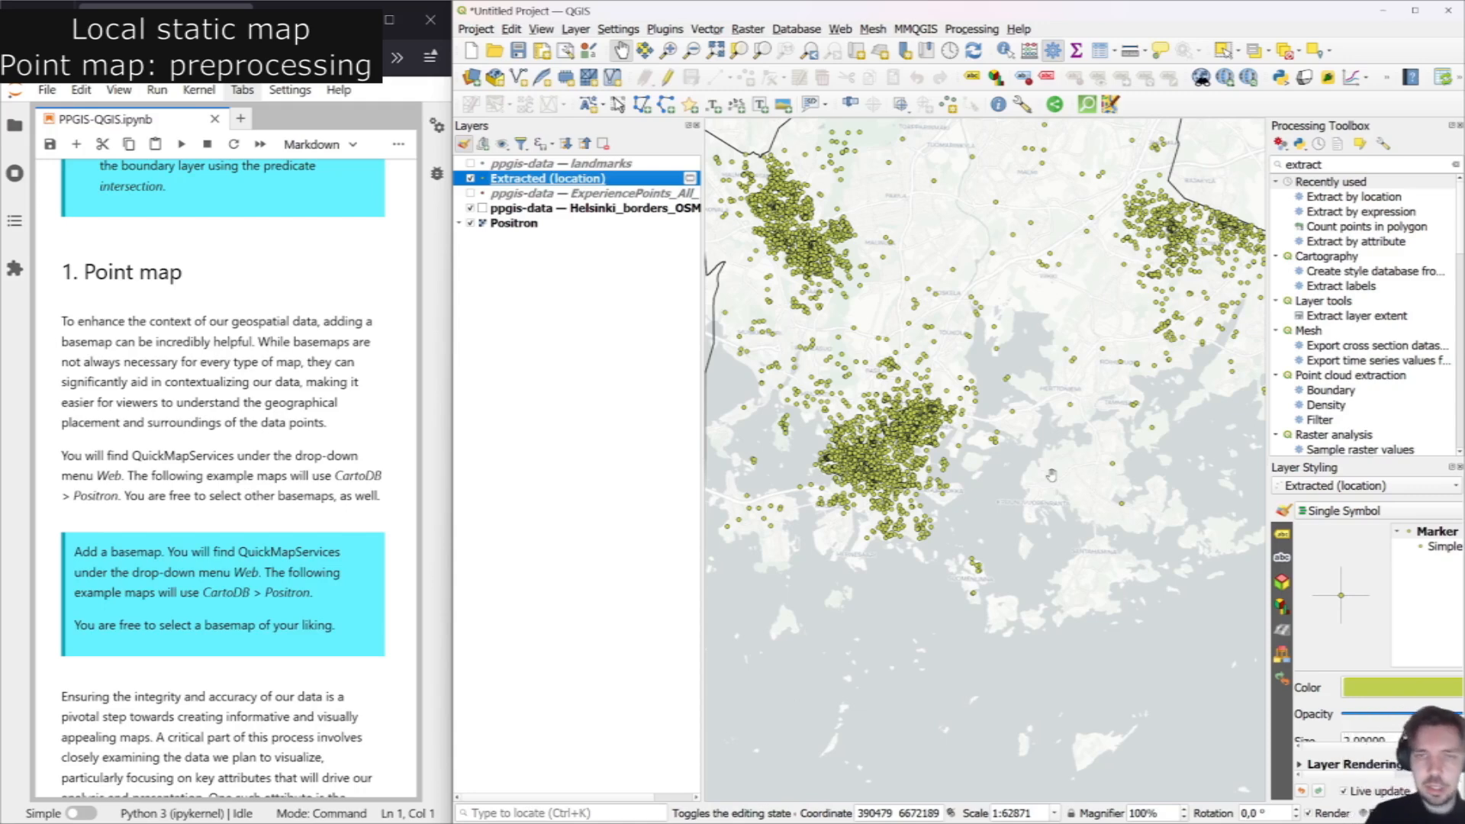
left_click_drag(1126, 292, 1103, 366)
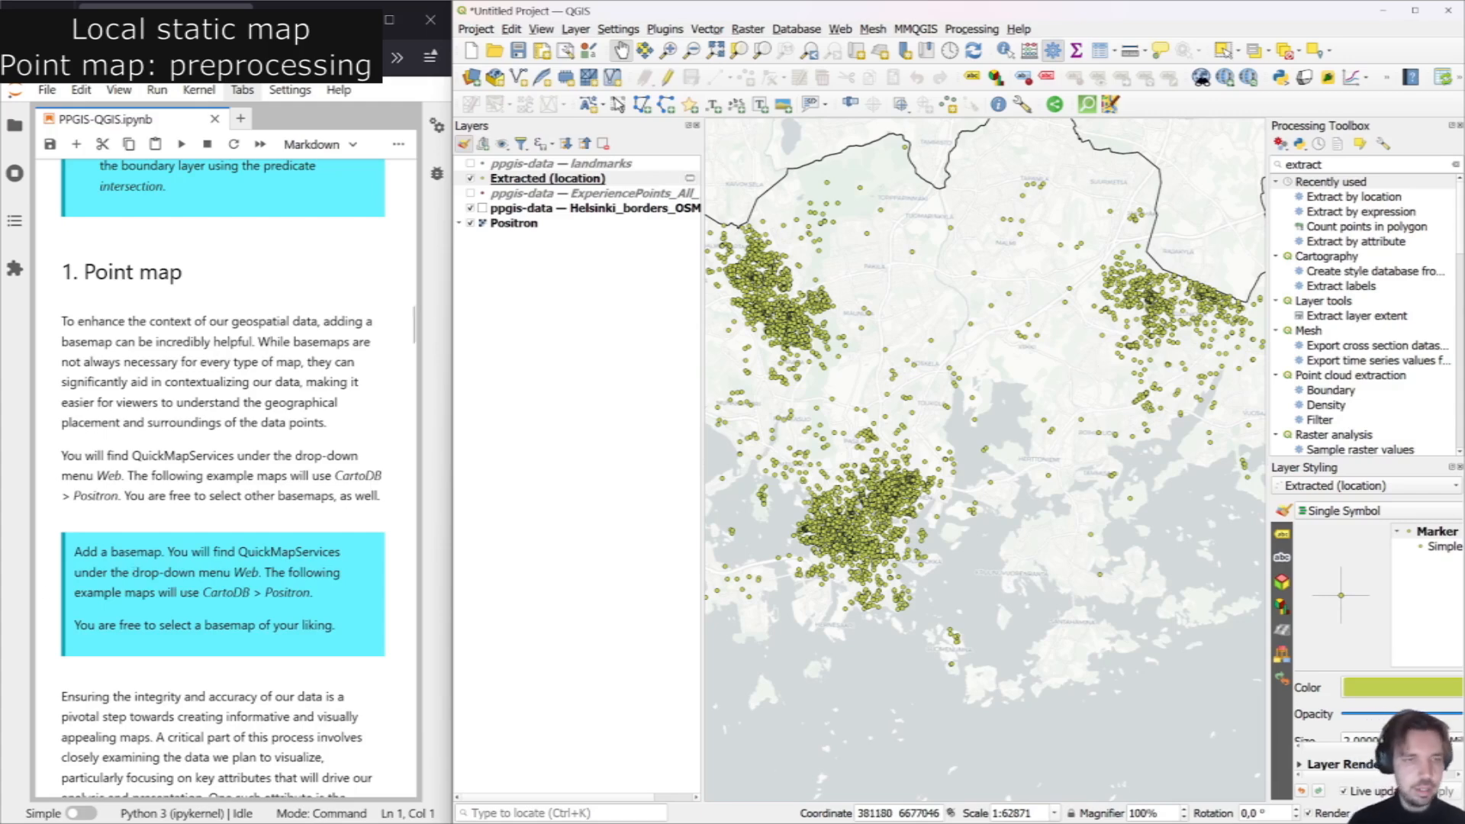
Switch the symbology of the Extracted (location) layer to Categorized and look at the fields available as its value.
scroll(374, 429, "down", 4)
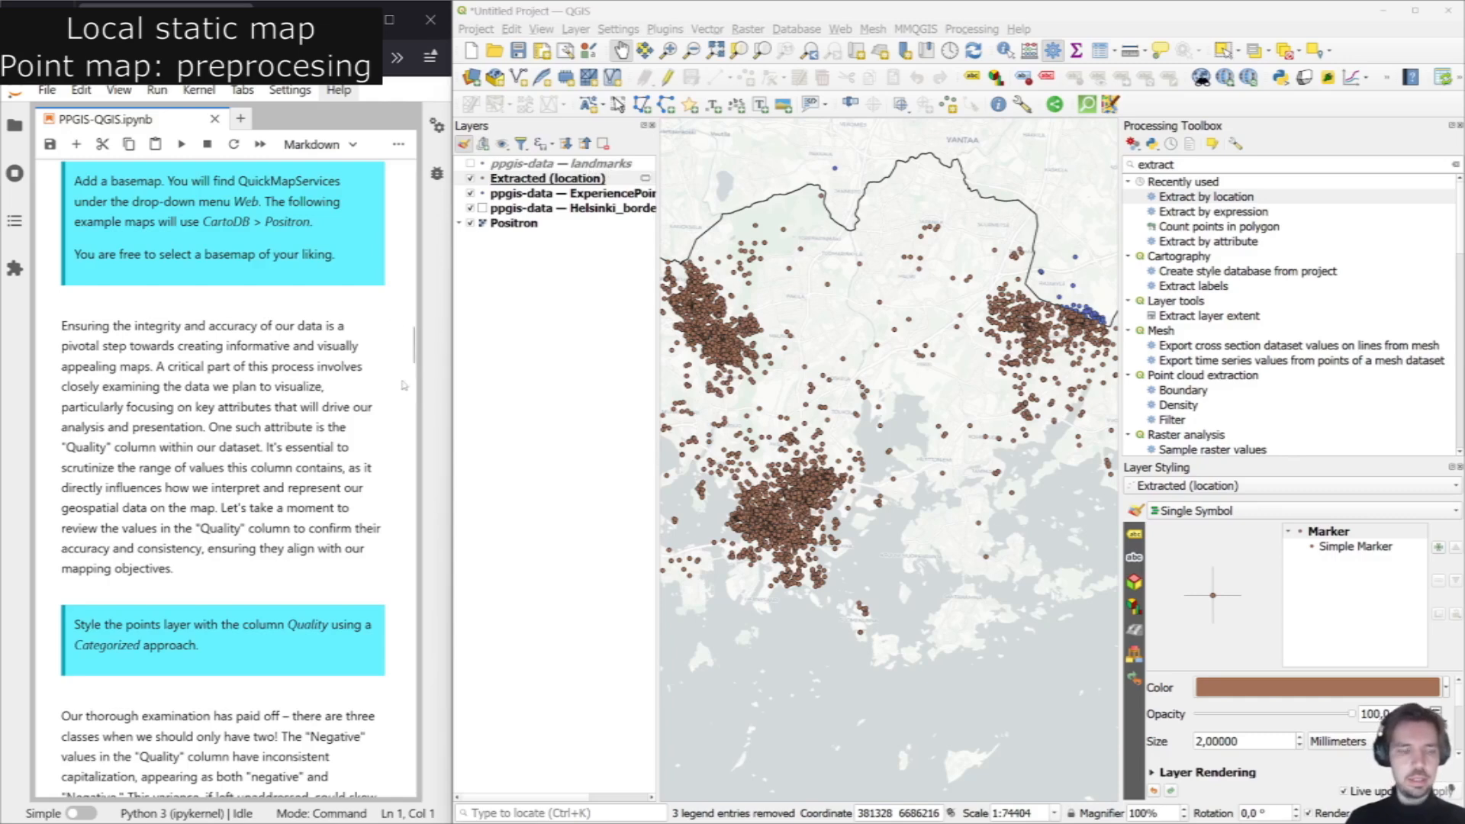
left_click(1248, 517)
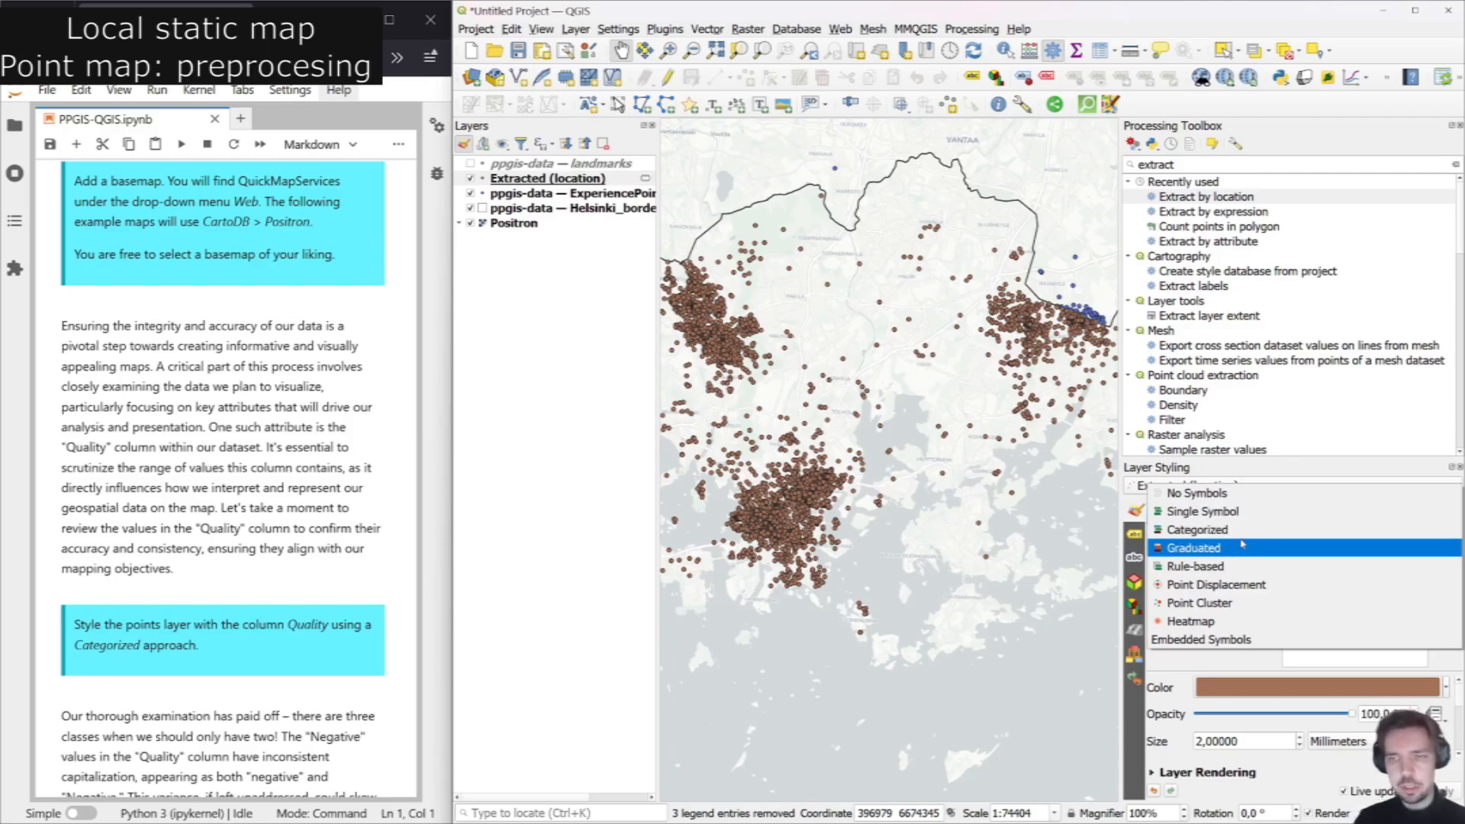
left_click(1238, 532)
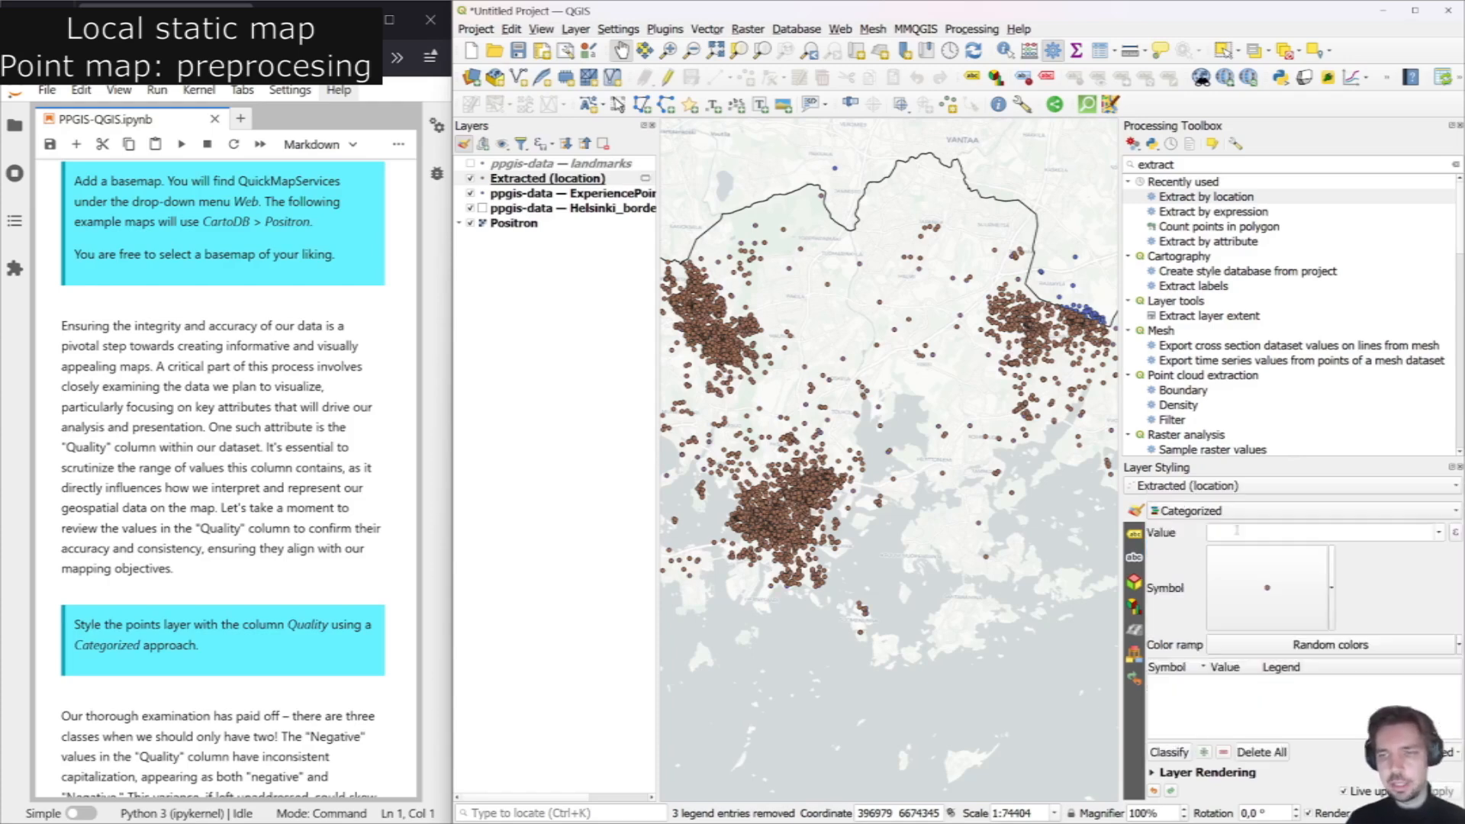
left_click(1438, 532)
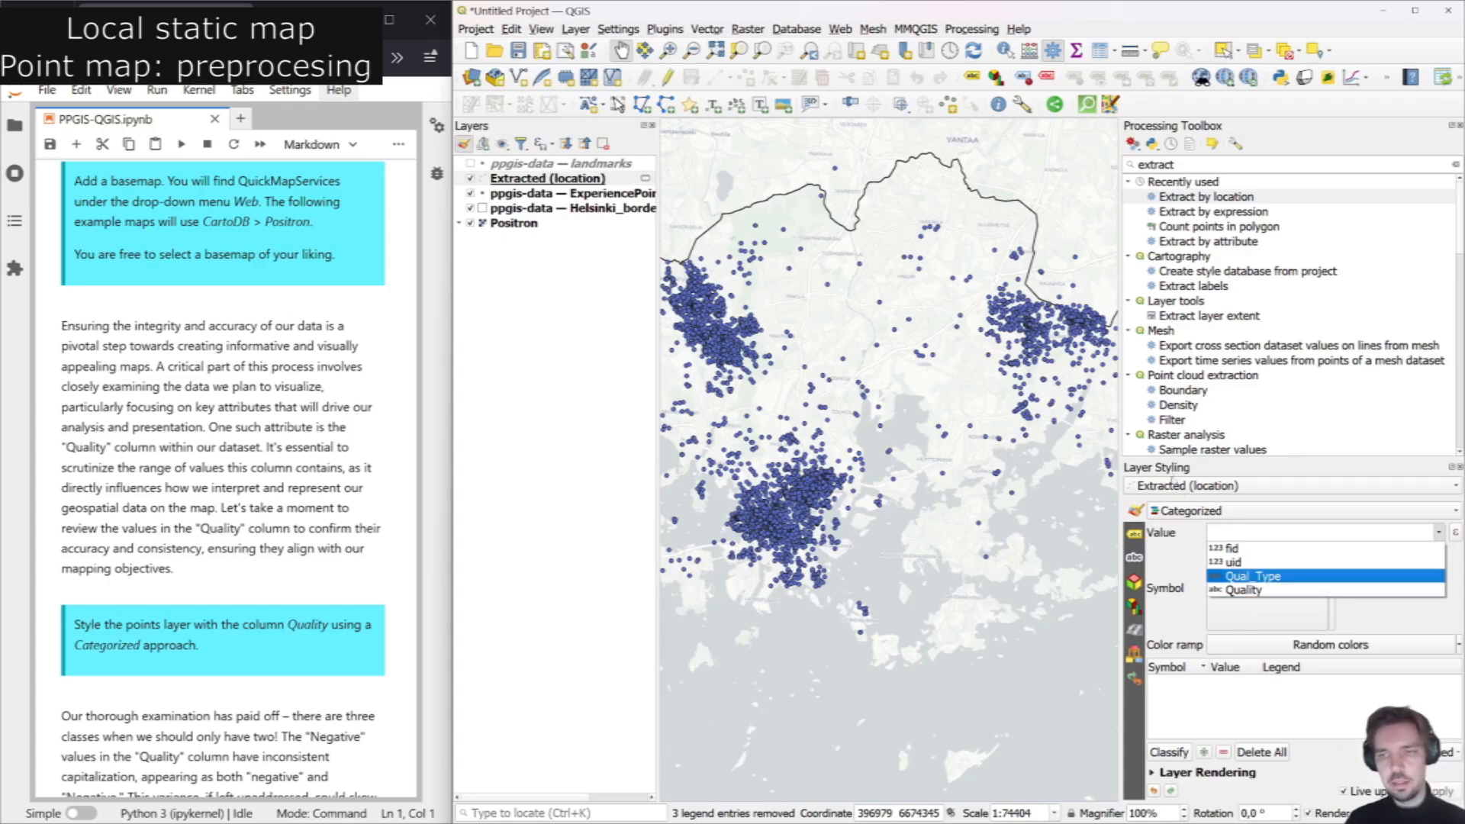
left_click(1182, 479)
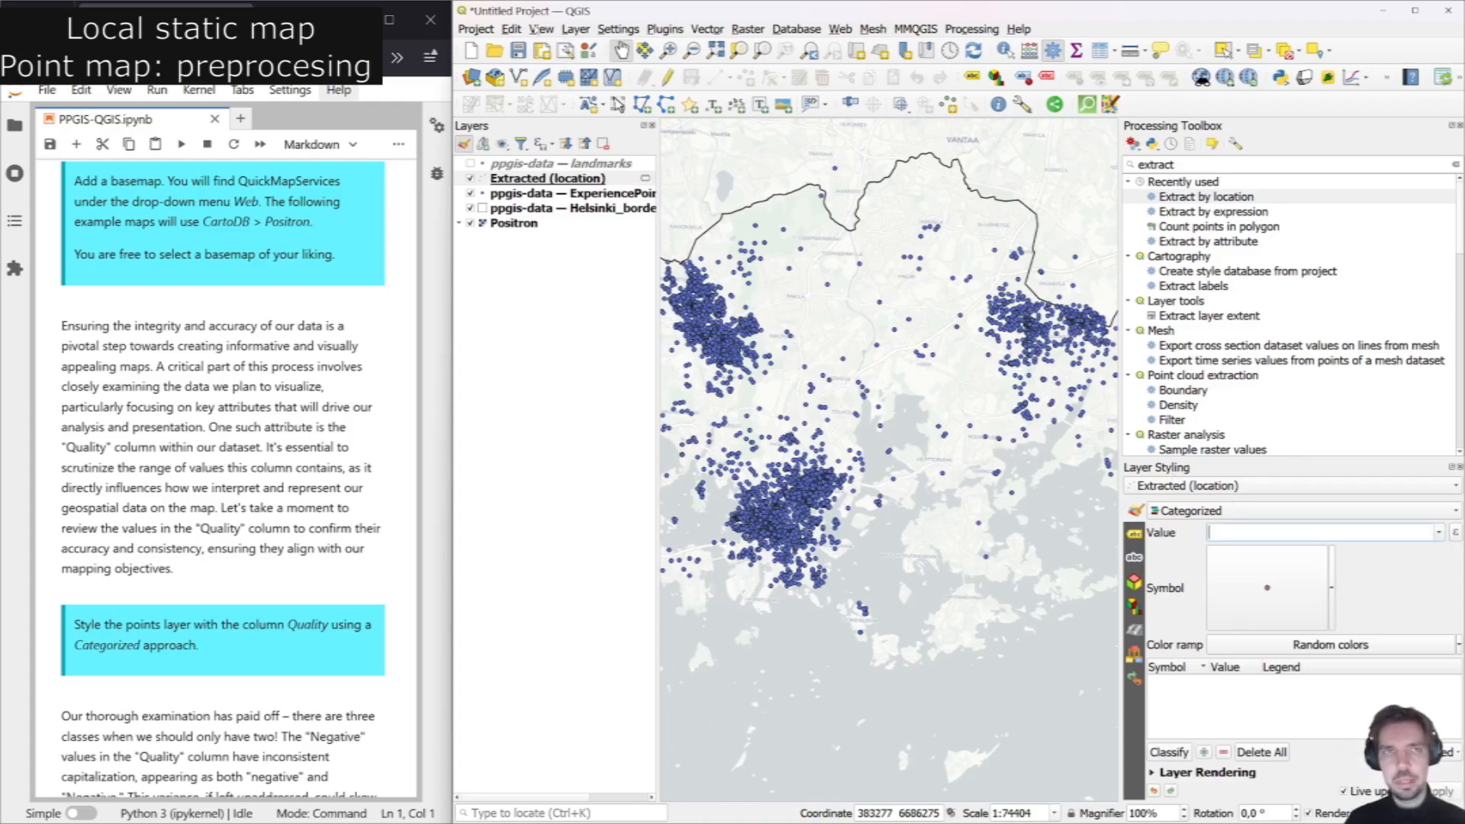
left_click(541, 29)
mouse_move(580, 510)
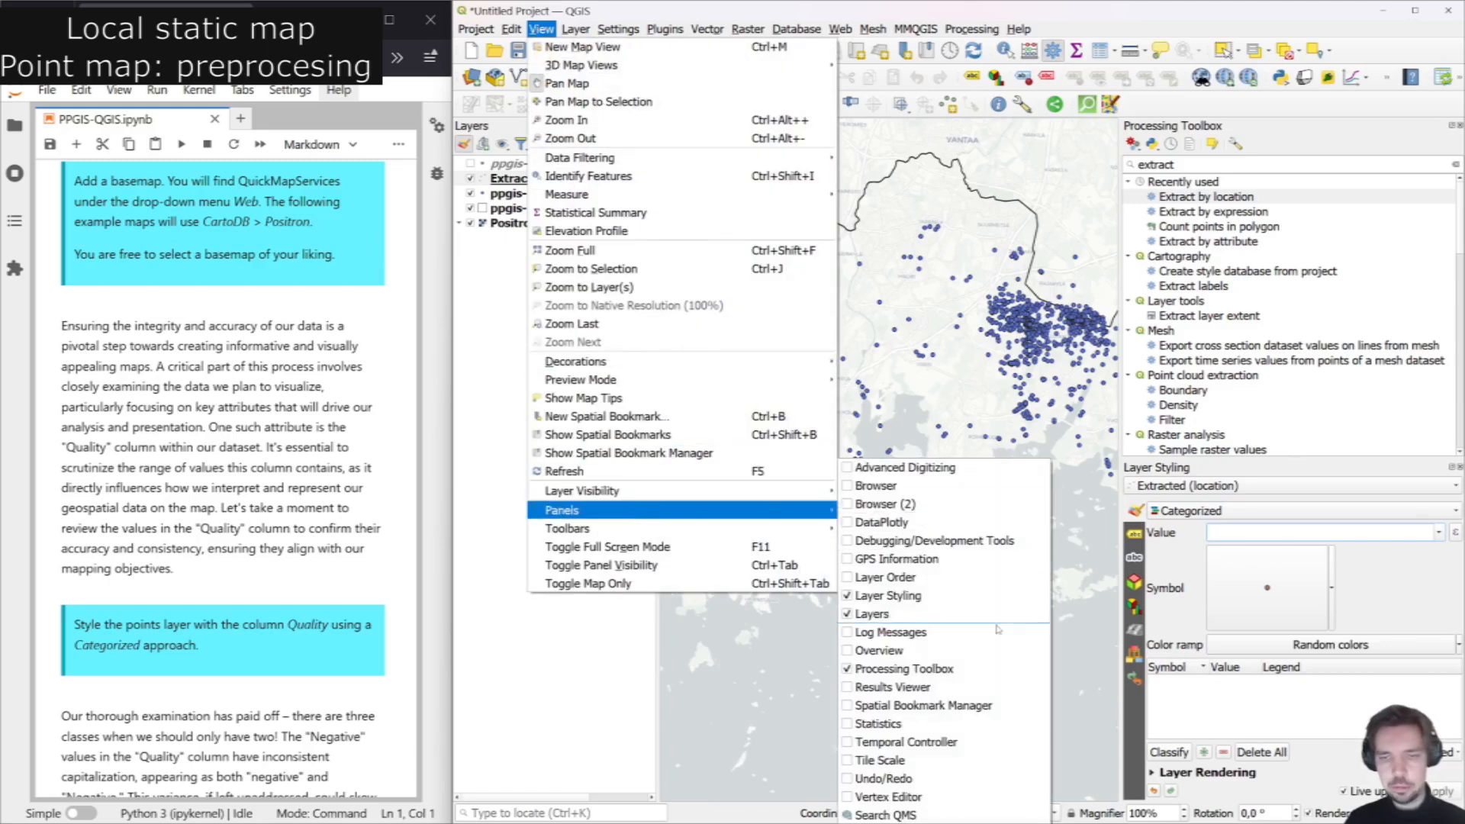
left_click(1418, 527)
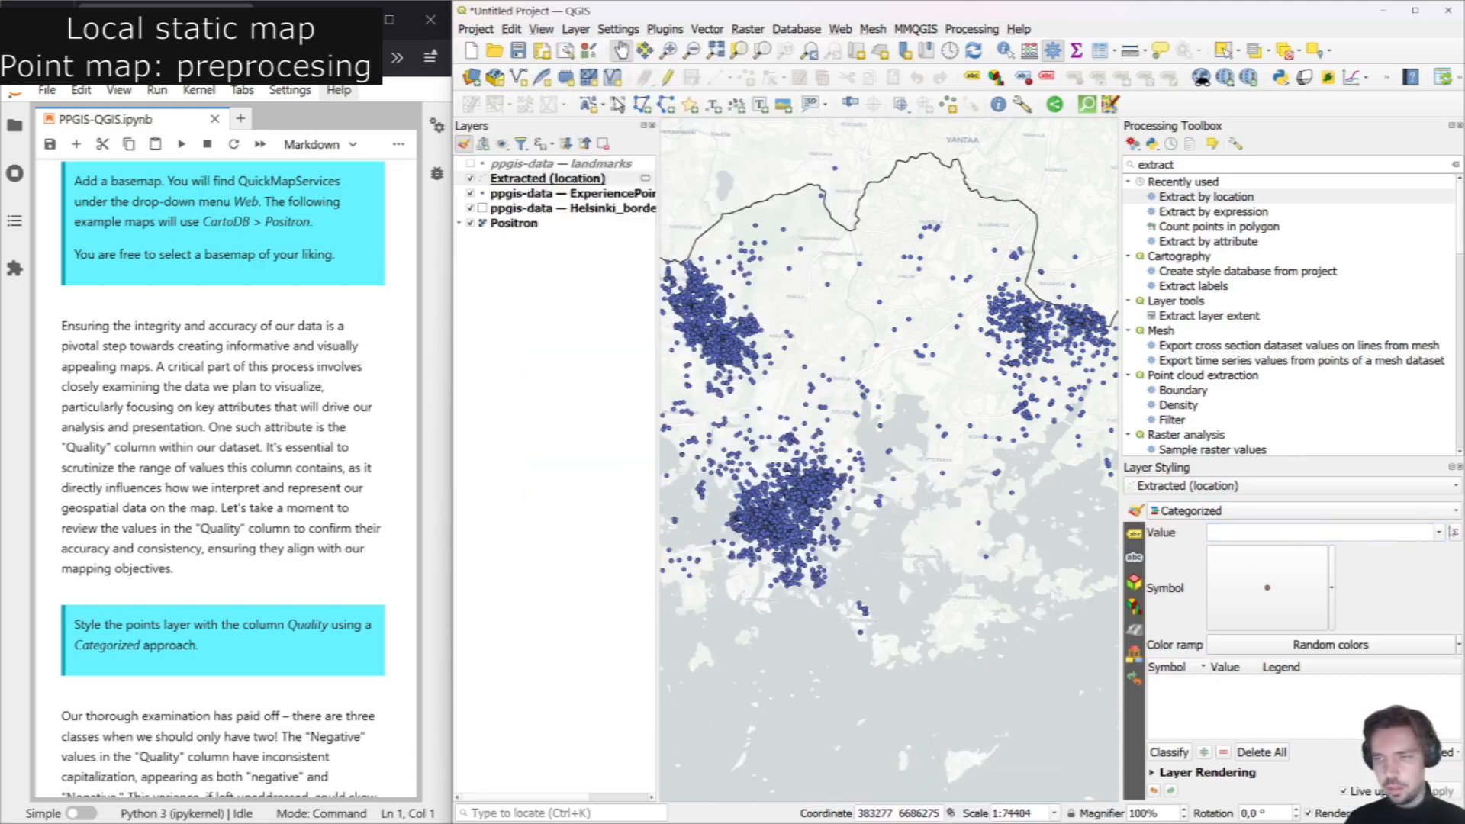
Classify the Extracted (location) layer by its Quality field and hide the original ExperiencePoints layer.
left_click(1438, 532)
left_click(1264, 596)
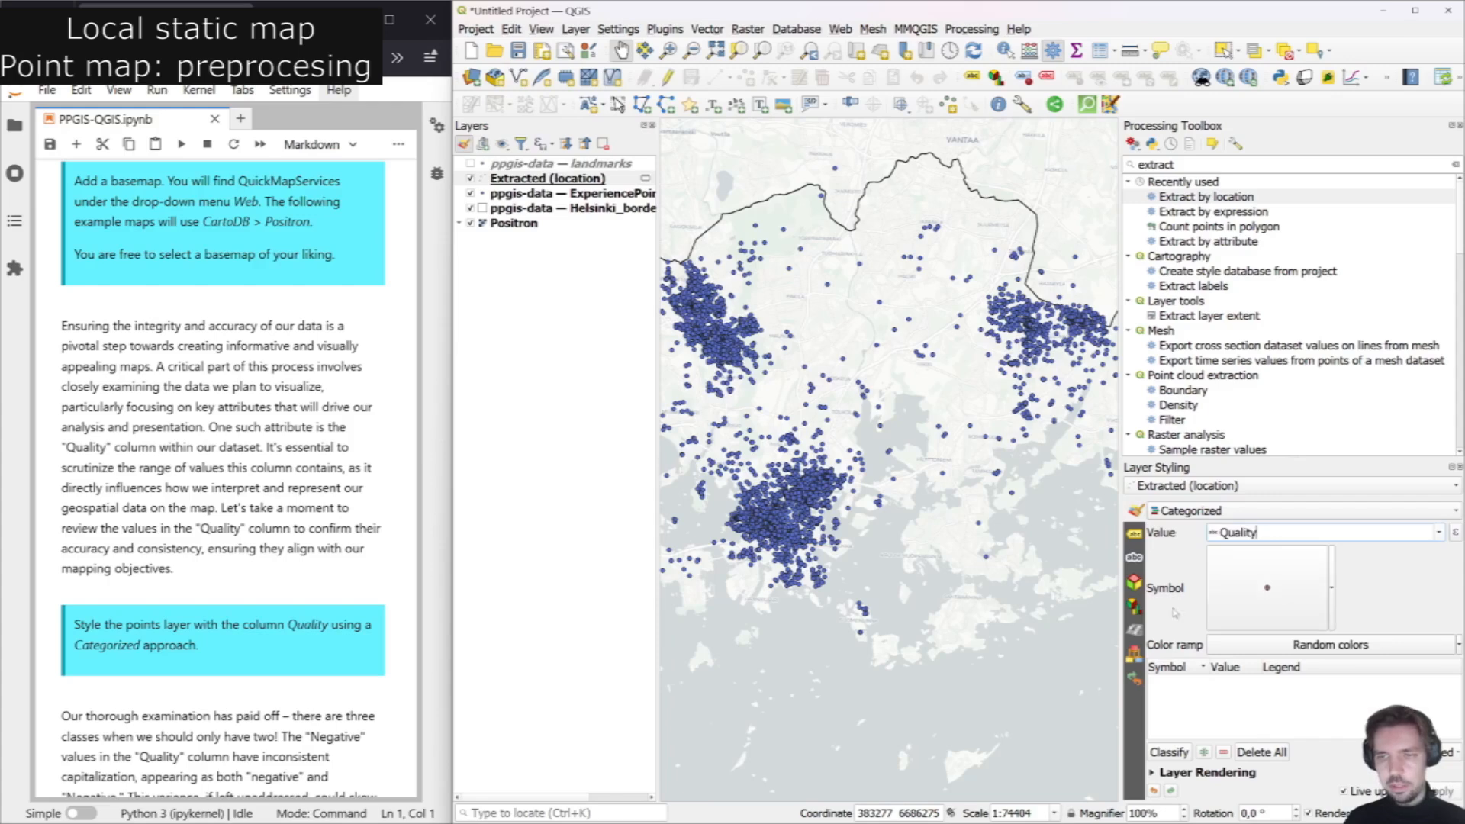
left_click(1169, 752)
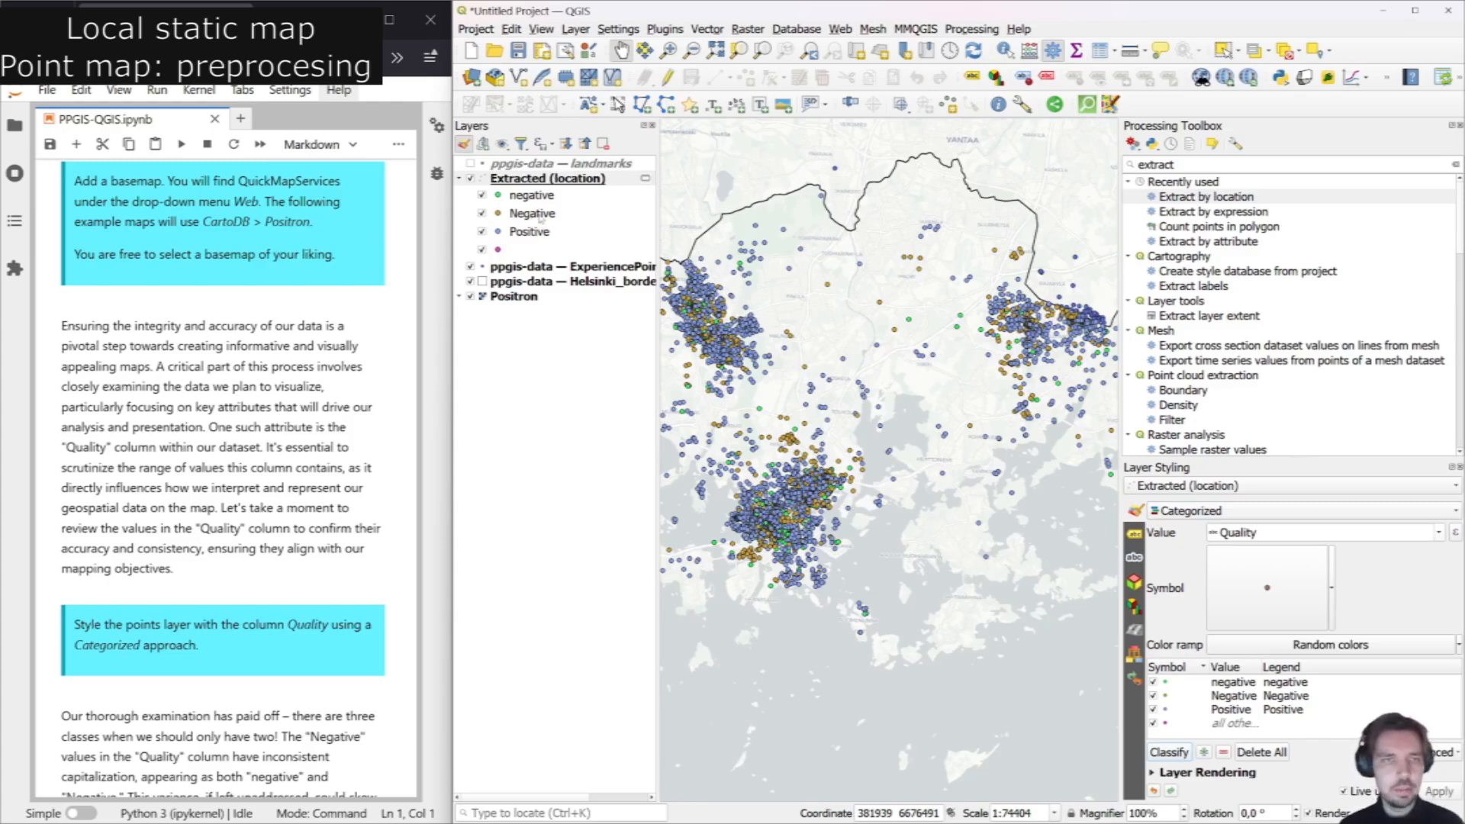
left_click(470, 266)
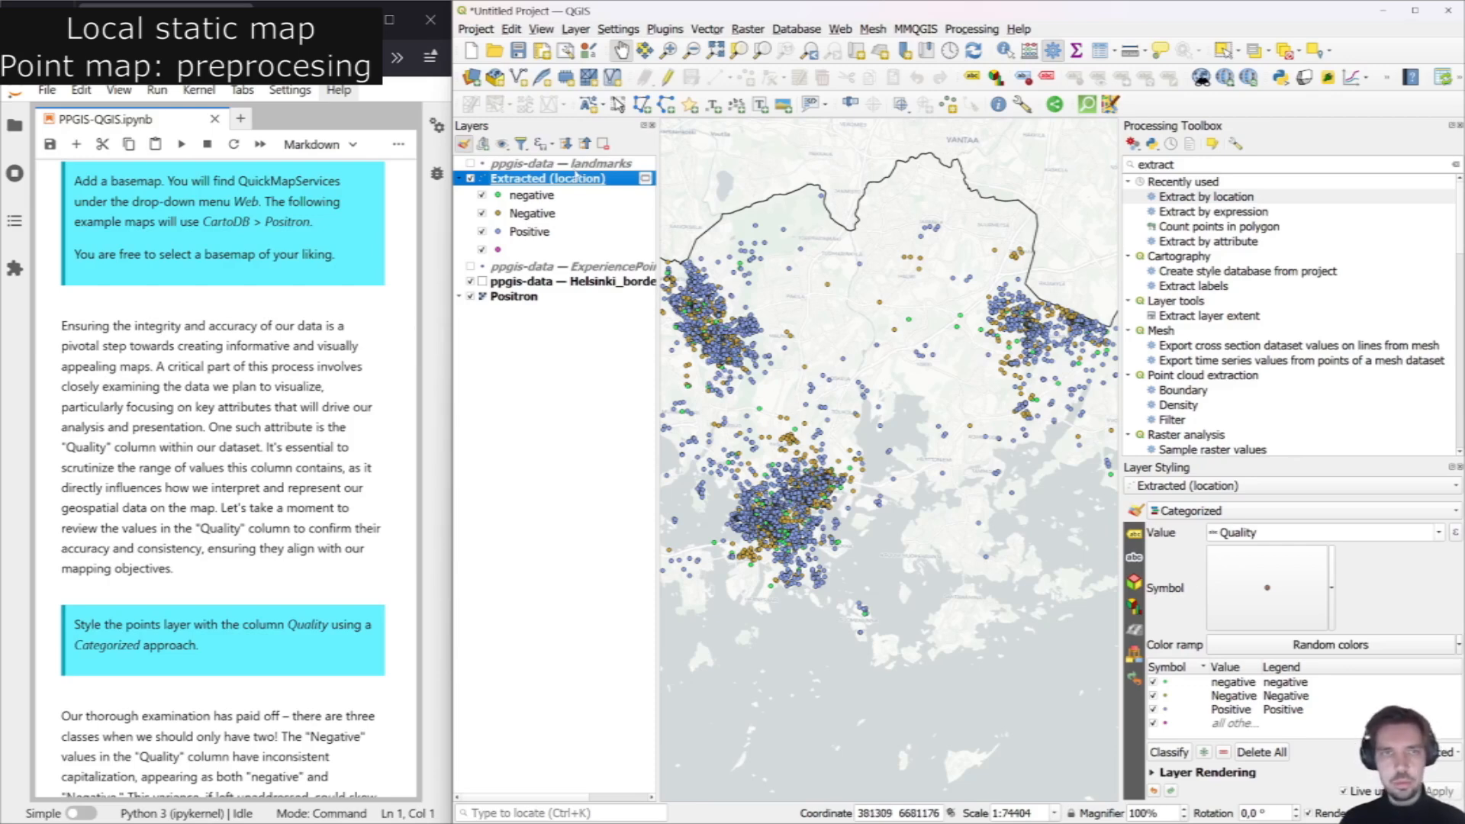
Open the field calculator from the attribute table of Extracted (location) and choose to update the existing Quality field.
right_click(576, 177)
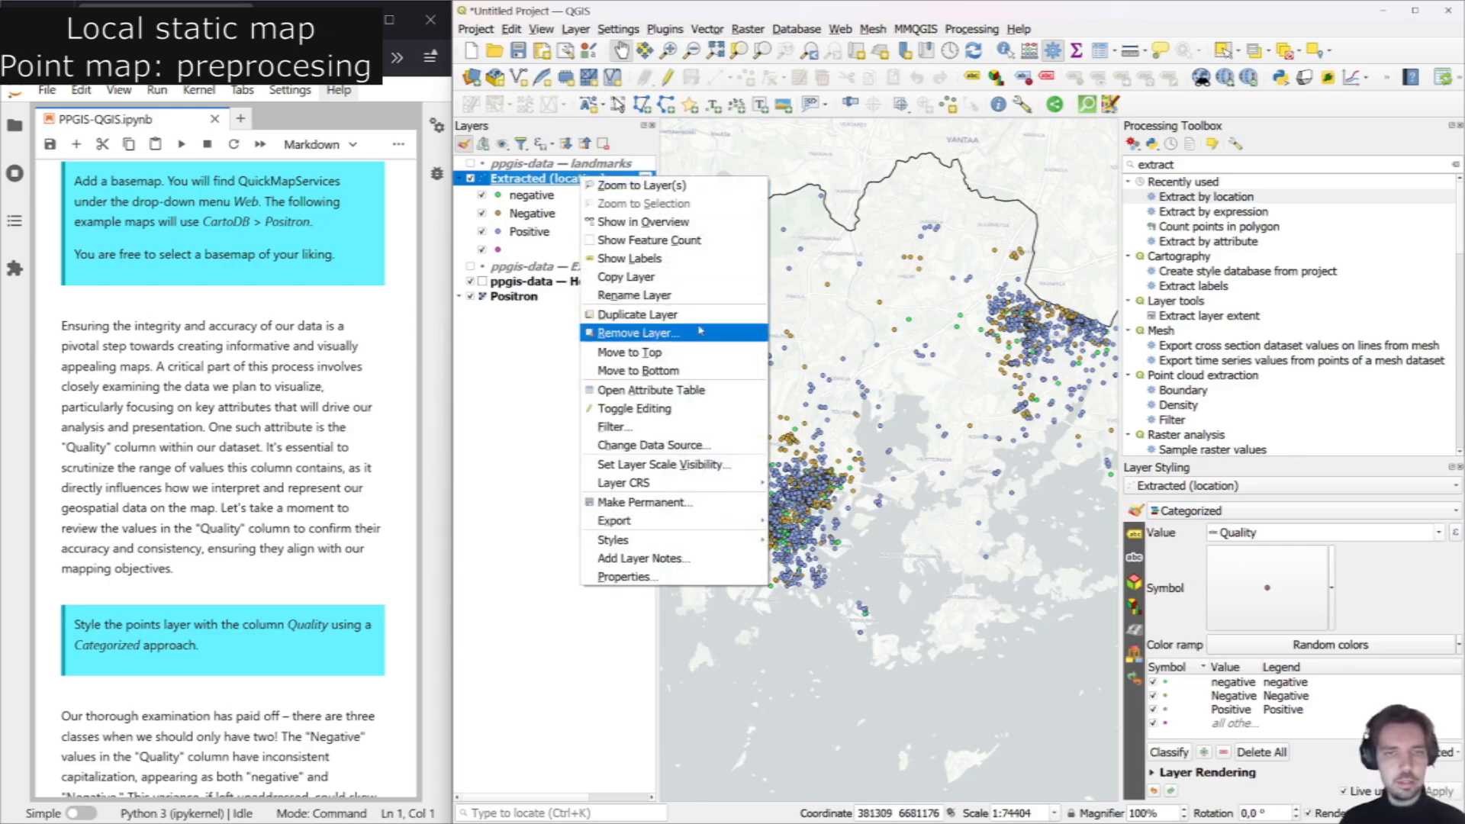
left_click(656, 390)
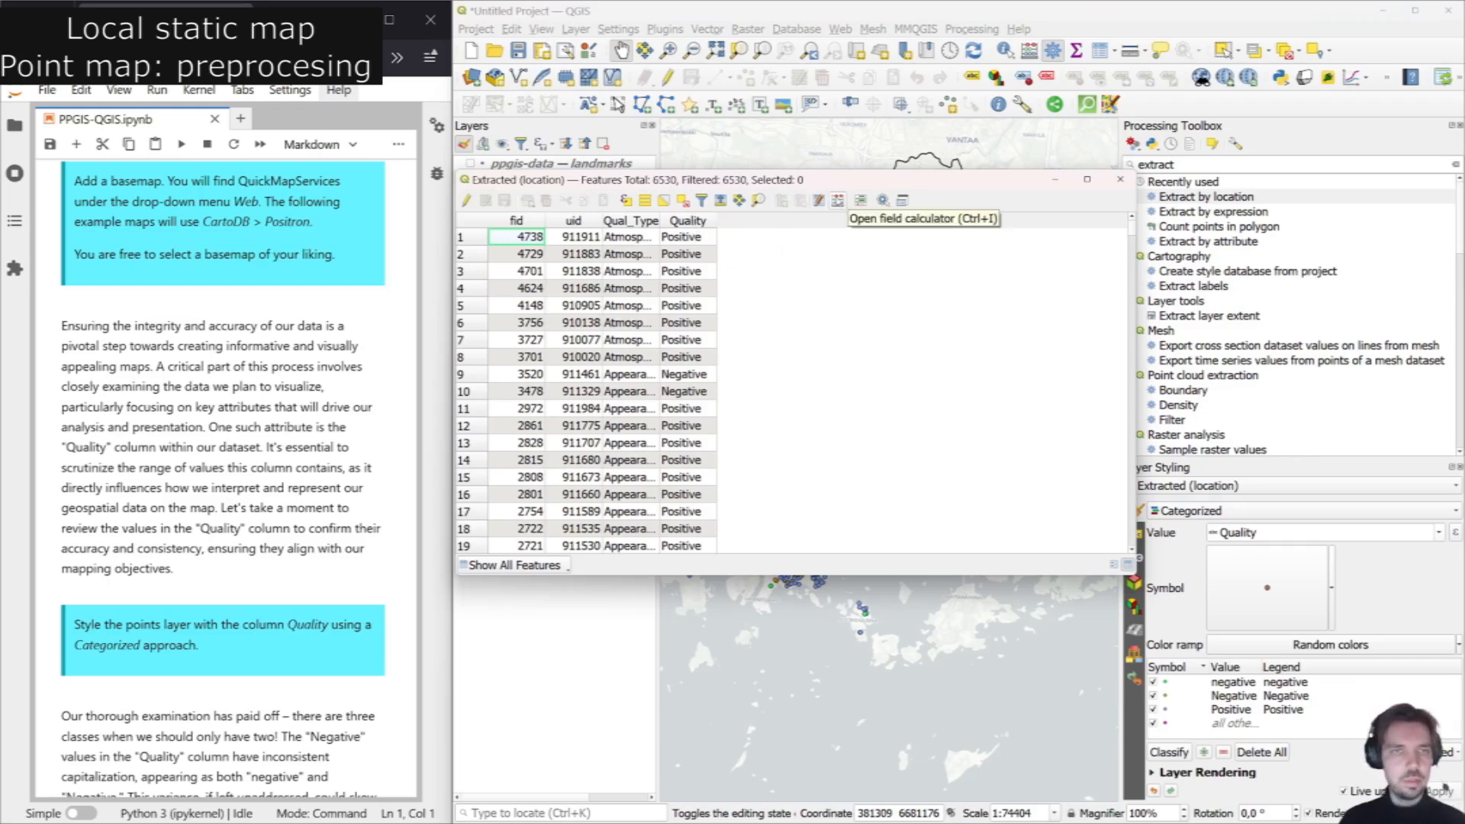
left_click(838, 201)
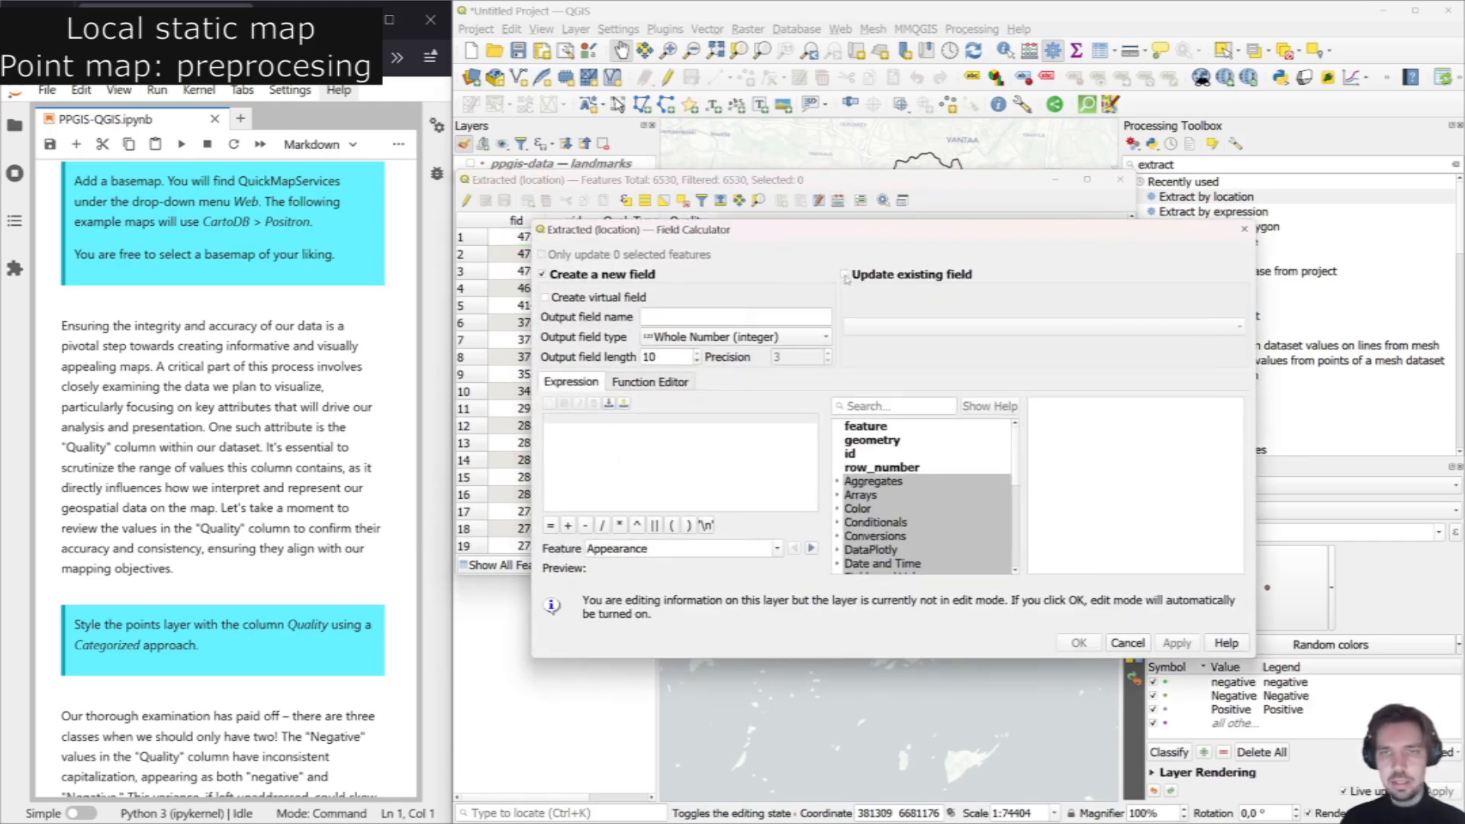
left_click(844, 274)
left_click(904, 326)
left_click(908, 383)
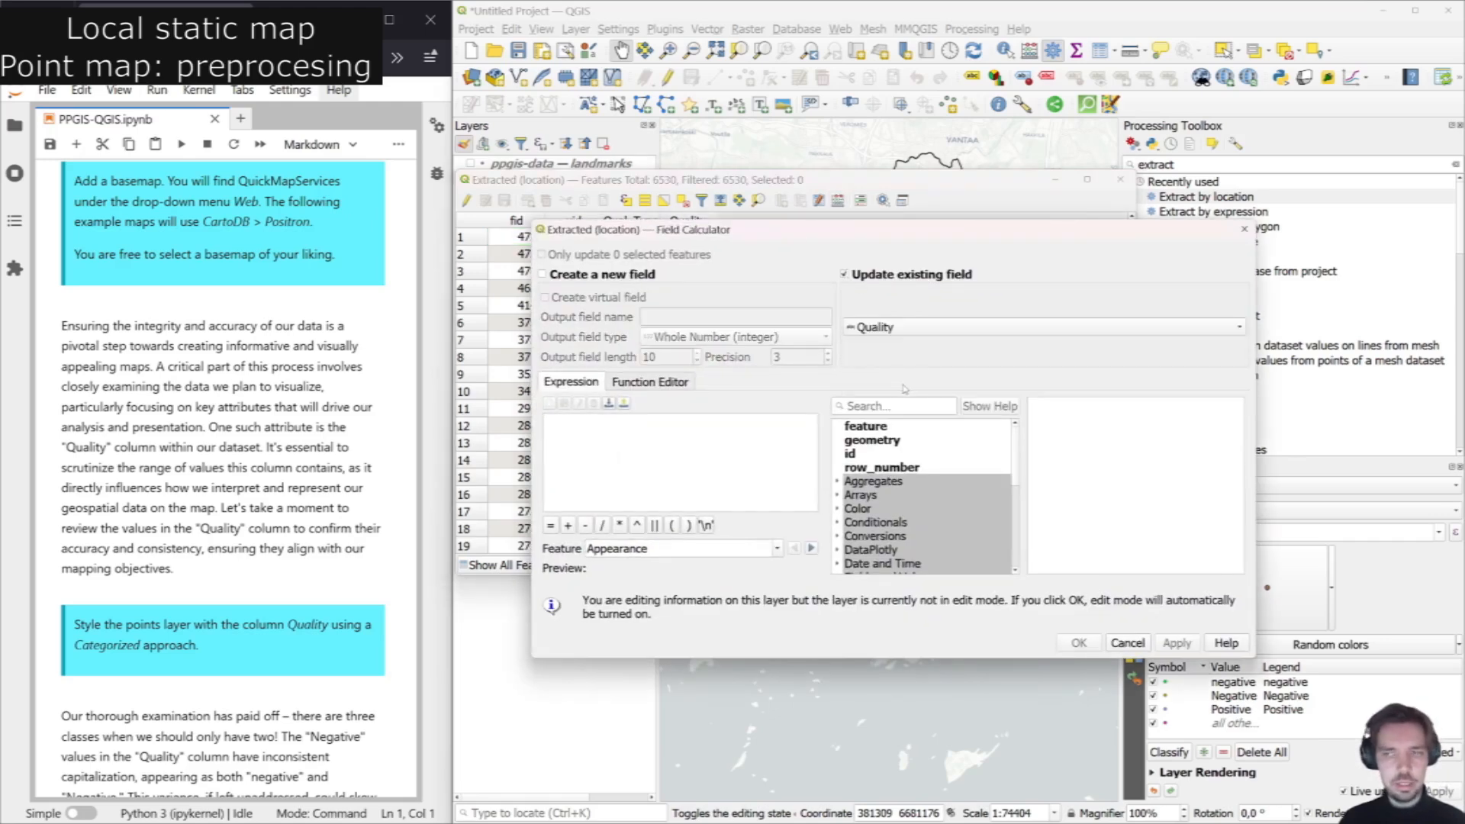
Copy the expression title("Quality") from the notebook instructions into the field calculator and run it on the Quality field.
scroll(255, 479, "down", 4)
scroll(255, 479, "down", 4)
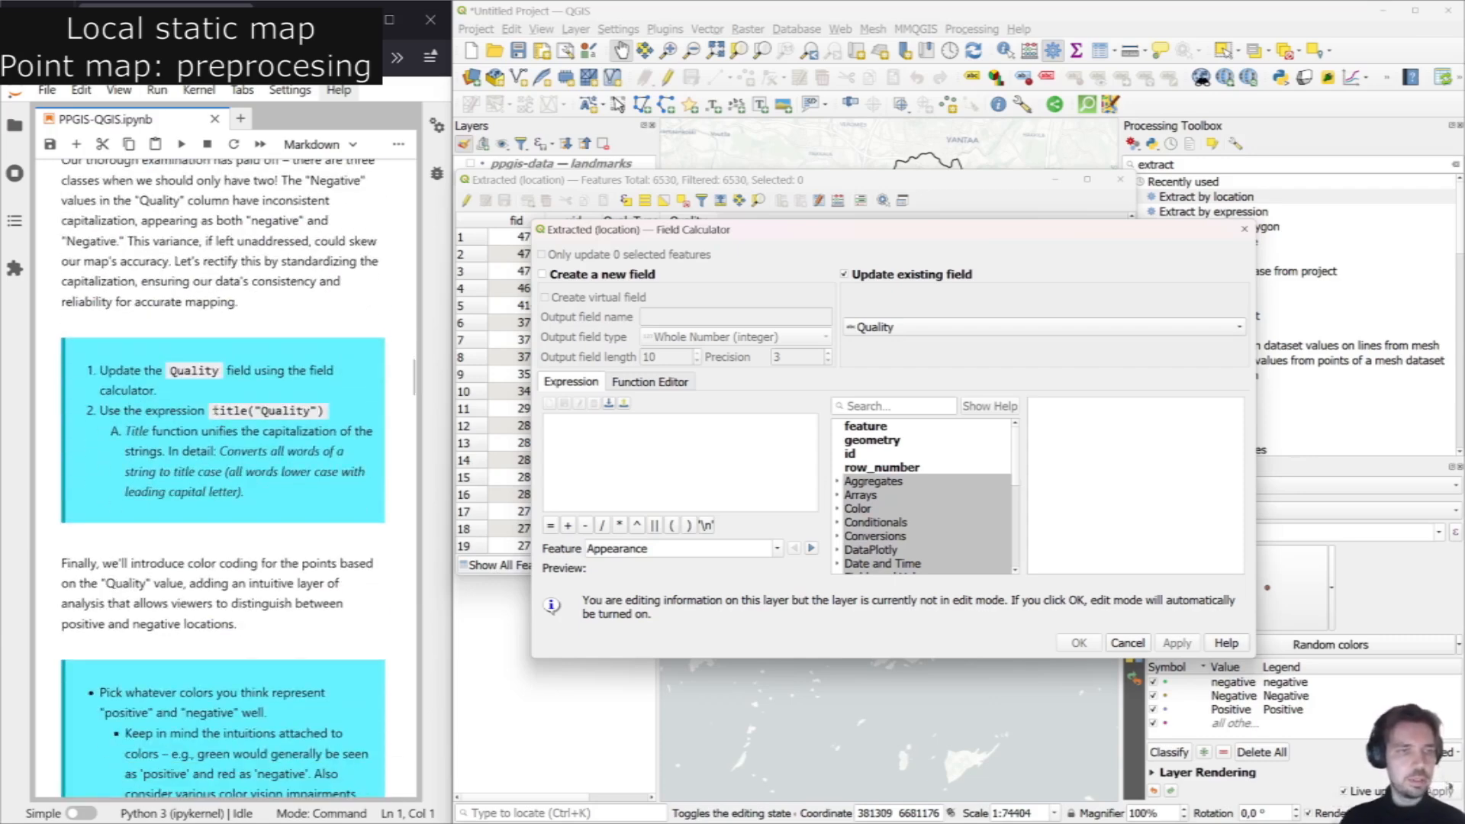
left_click_drag(213, 410, 327, 410)
key("ctrl+c")
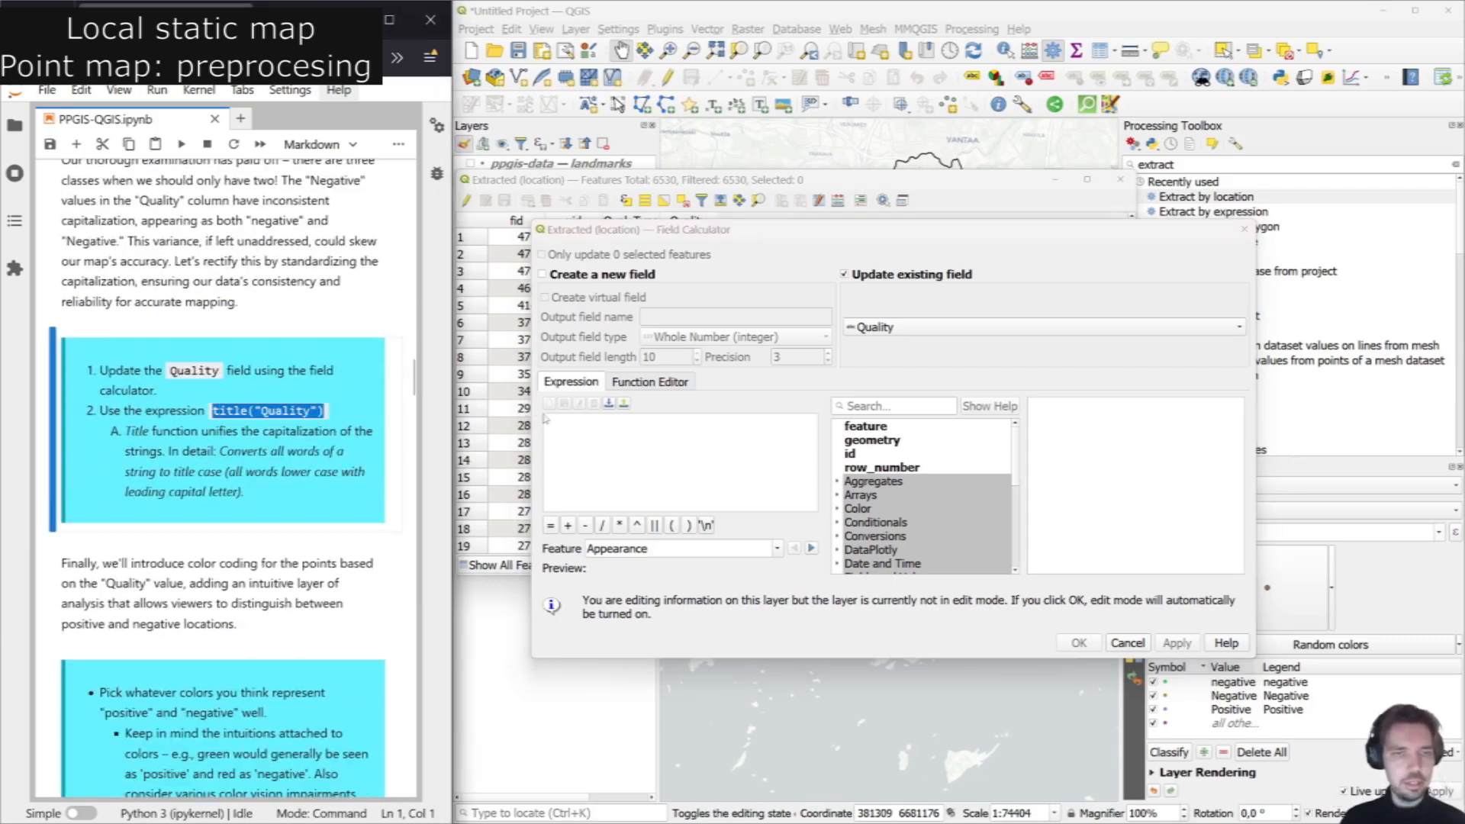
left_click(587, 424)
key("ctrl+v")
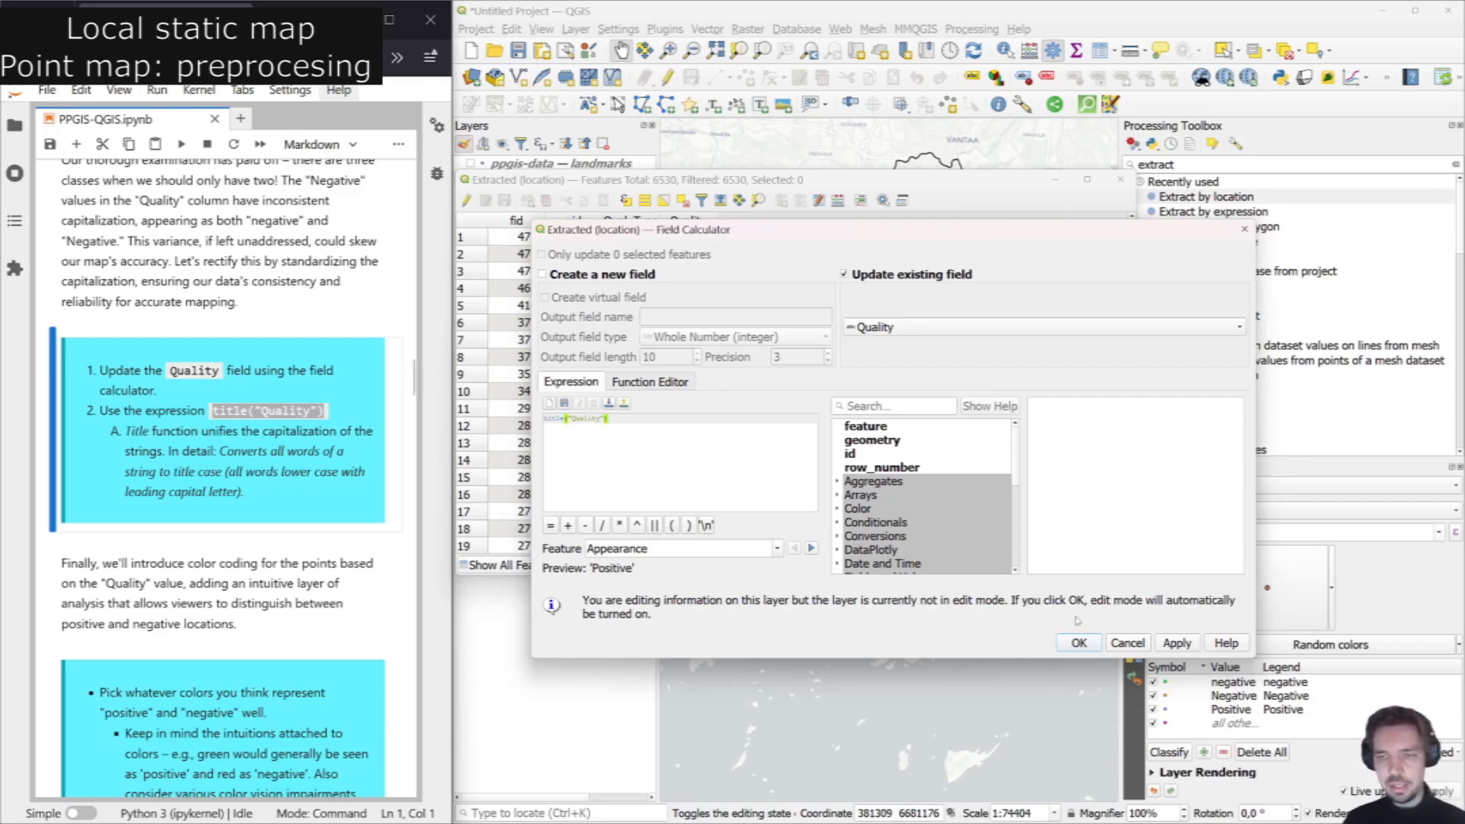
left_click(1079, 642)
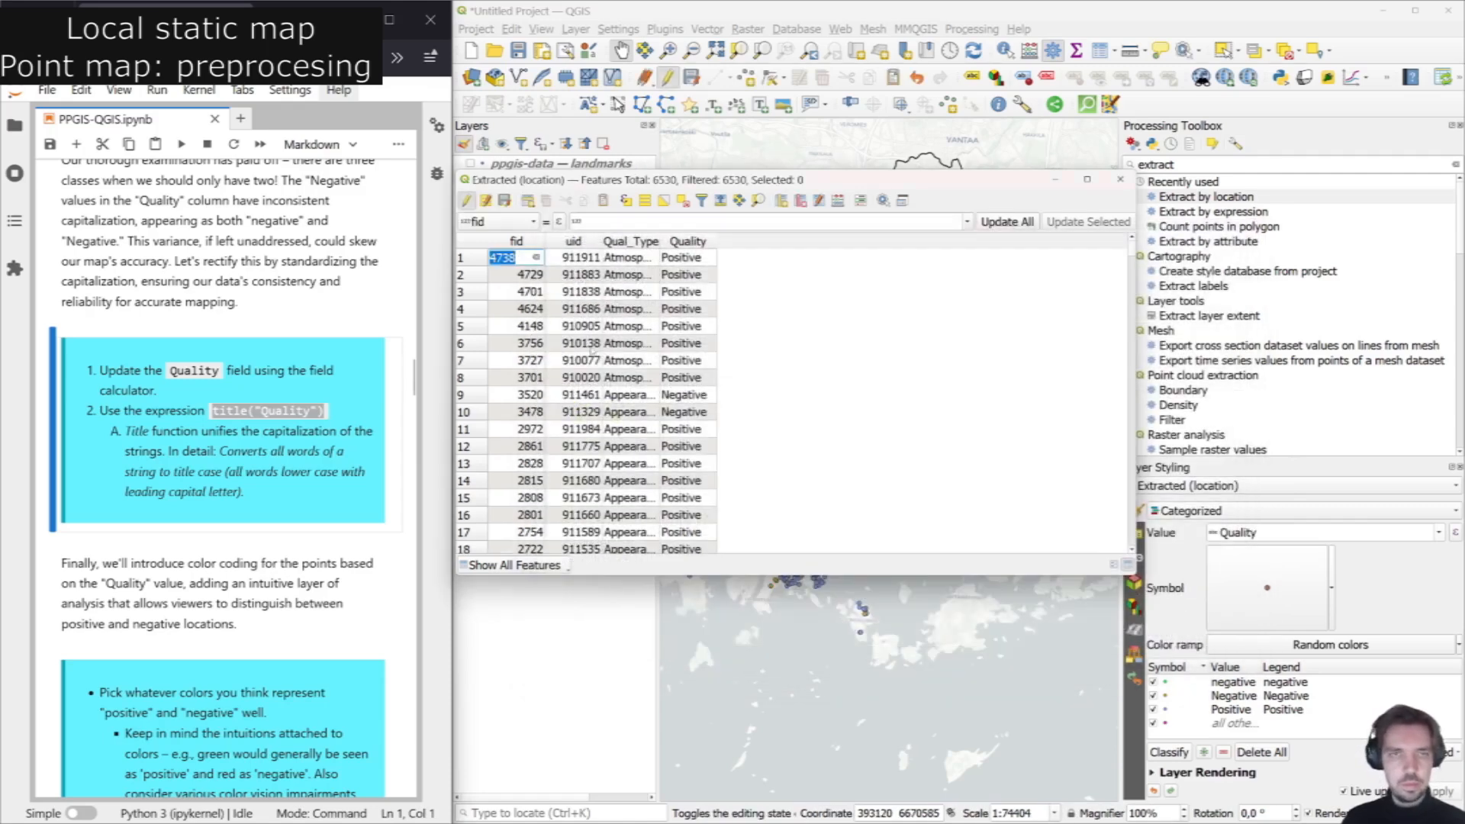
Stop editing Extracted (location), save the changes, and put away its attribute table.
left_click(465, 200)
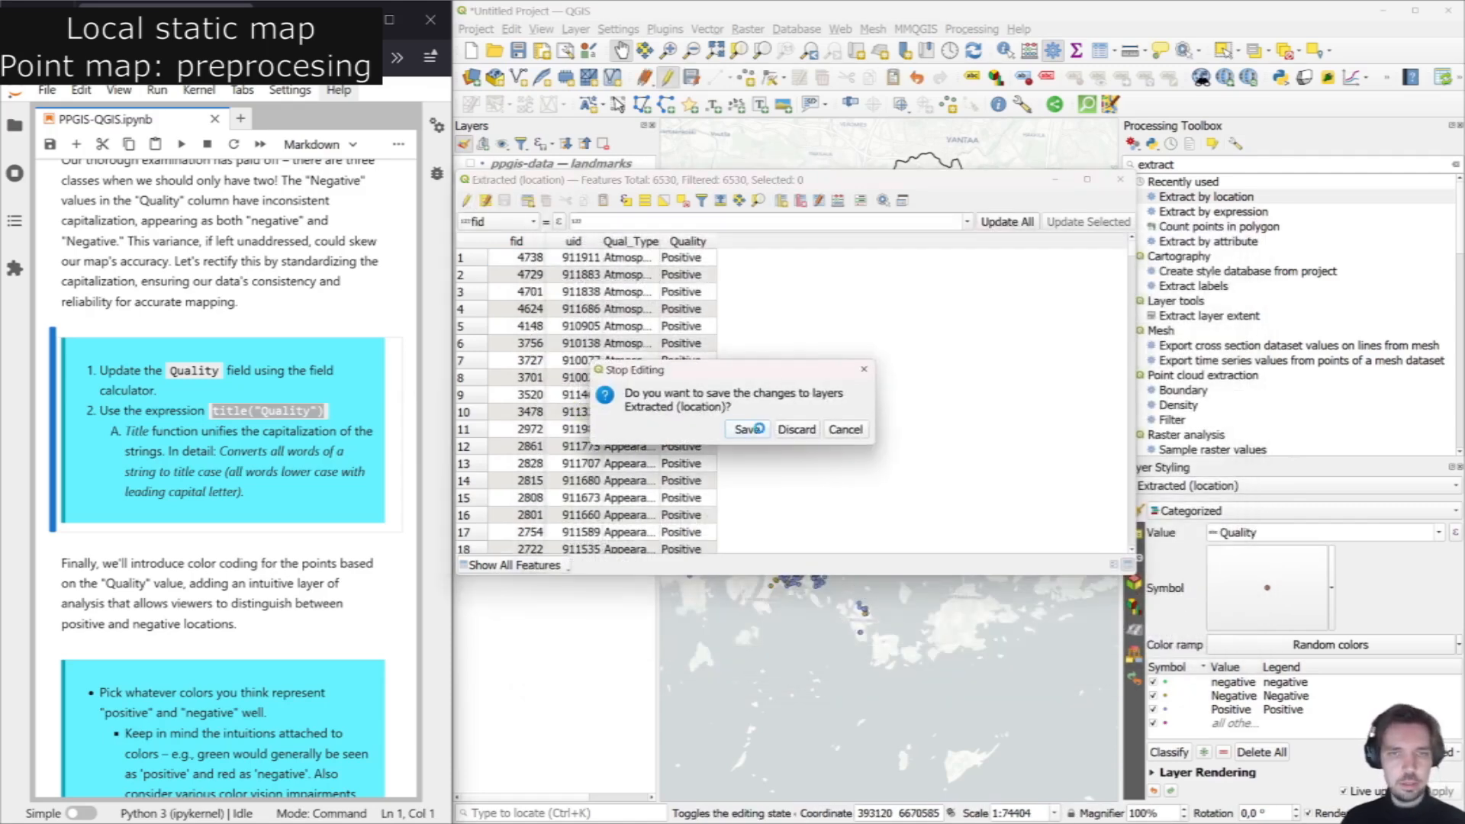
left_click(758, 428)
left_click(1055, 180)
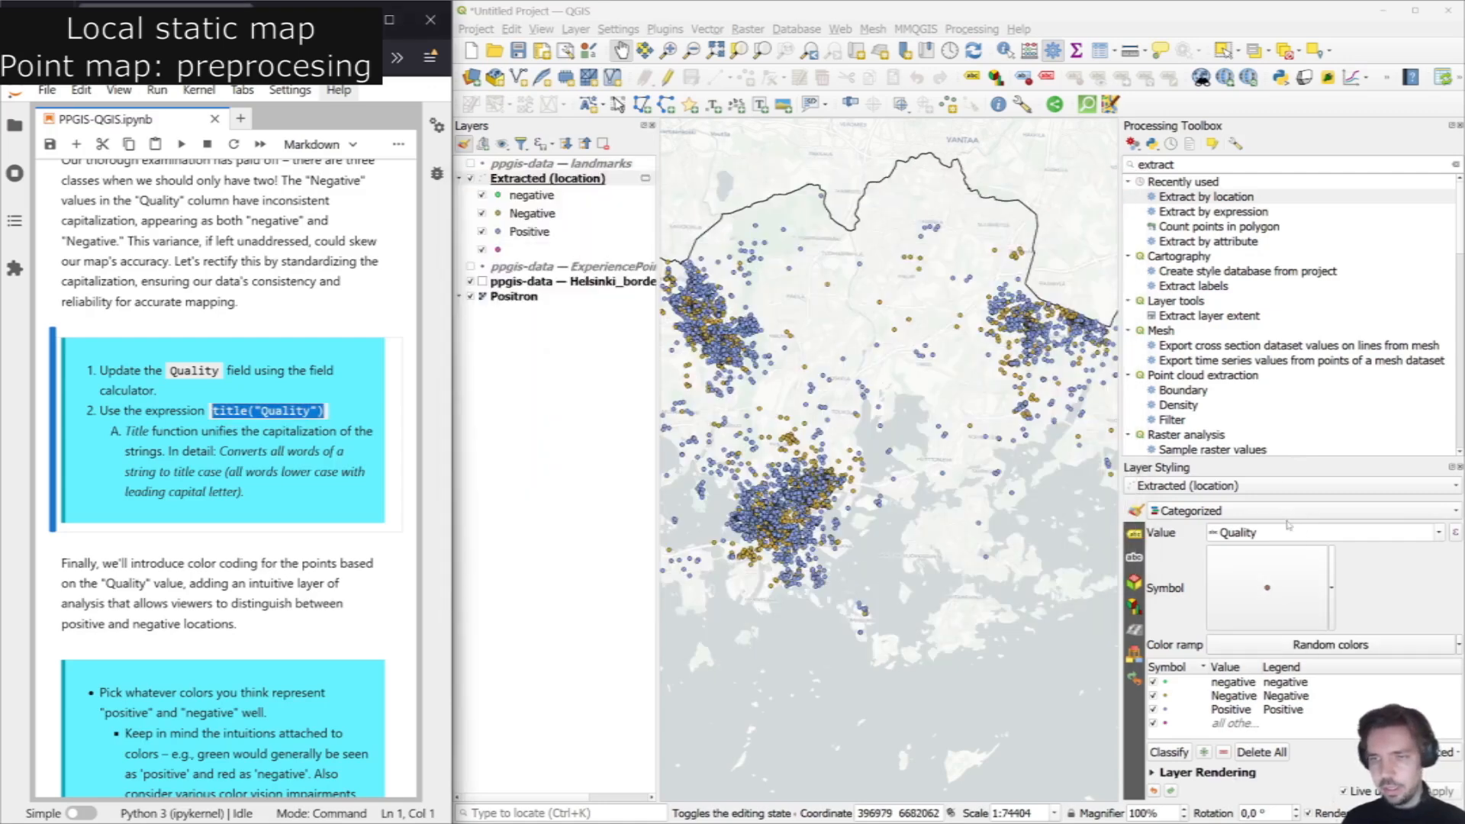
Refresh the classes of Extracted (location) by classifying on Qual_Type and back on Quality, deleting the existing classes both times.
left_click(1431, 531)
left_click(1403, 578)
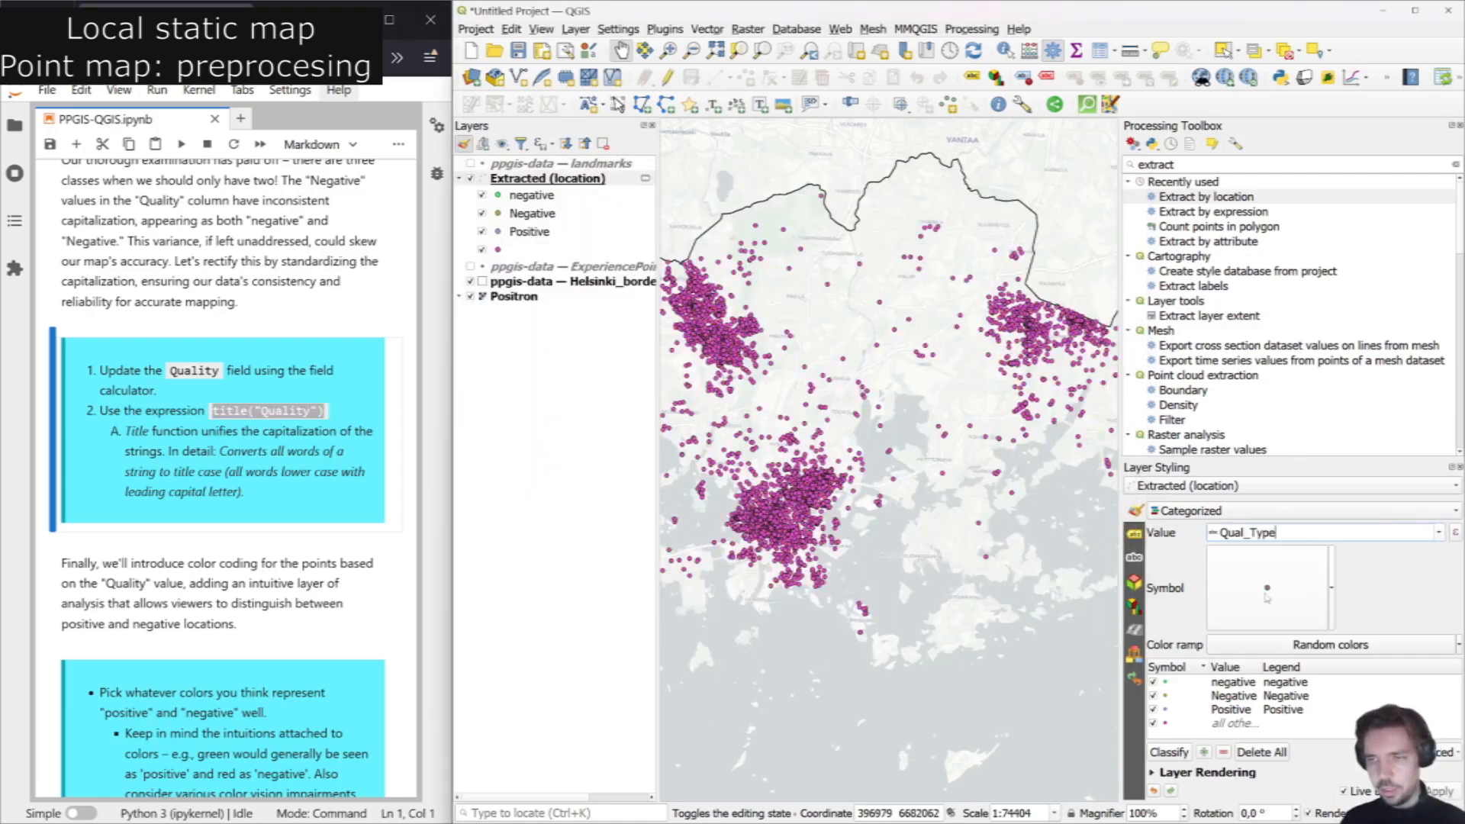
left_click(1170, 751)
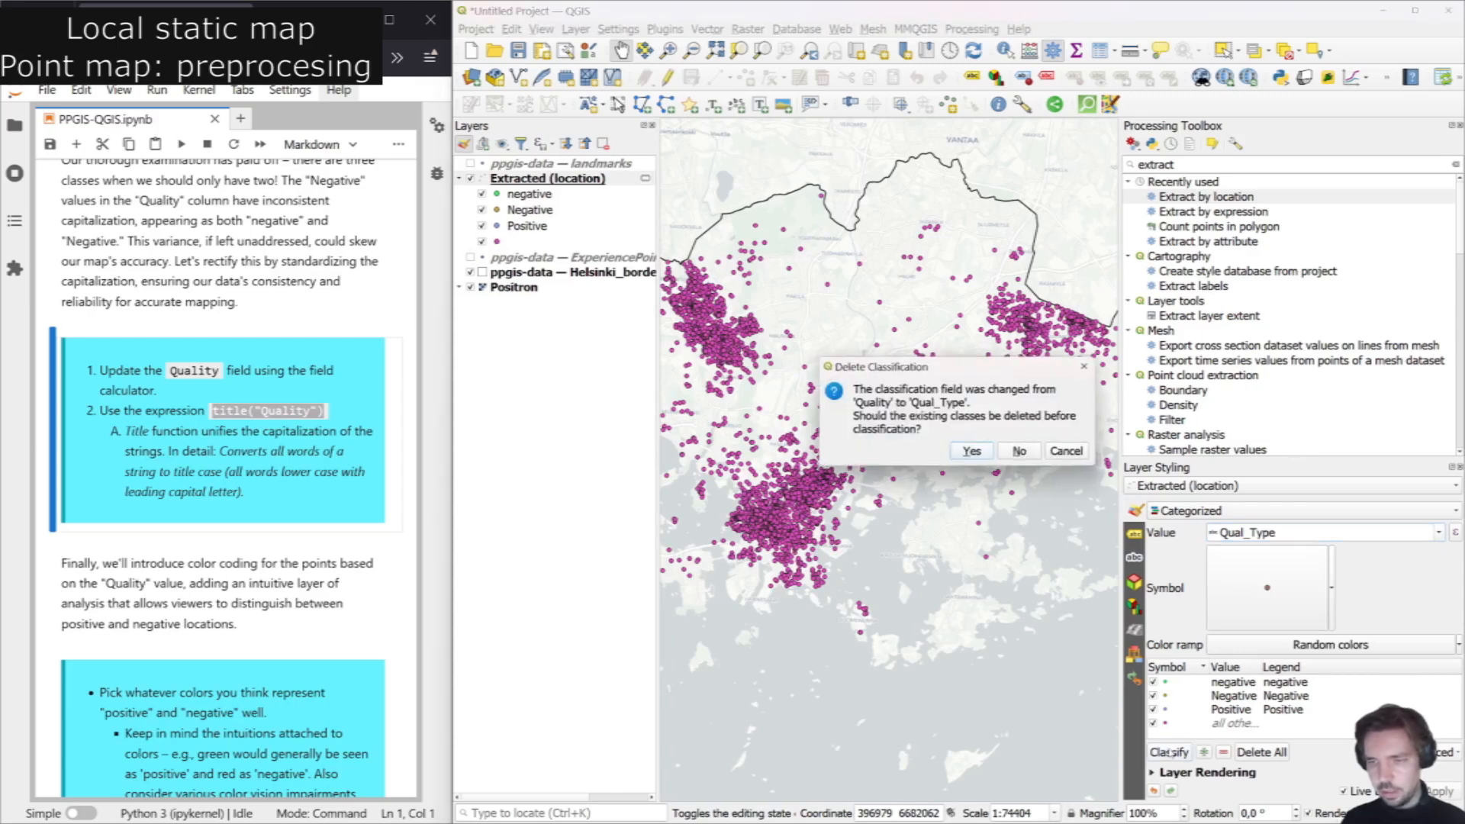
left_click(974, 454)
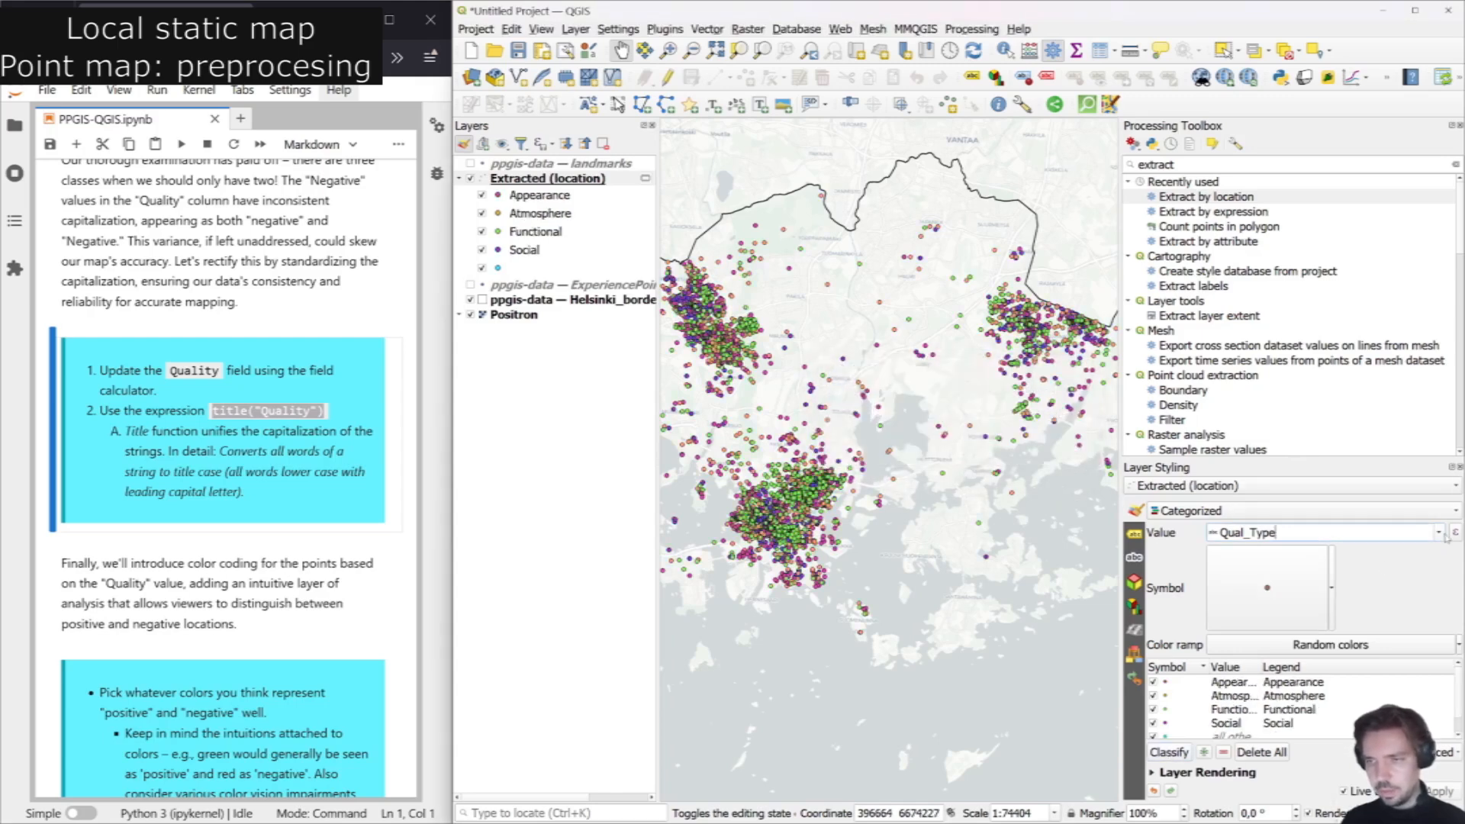
left_click(1437, 535)
left_click(1244, 590)
left_click(1171, 752)
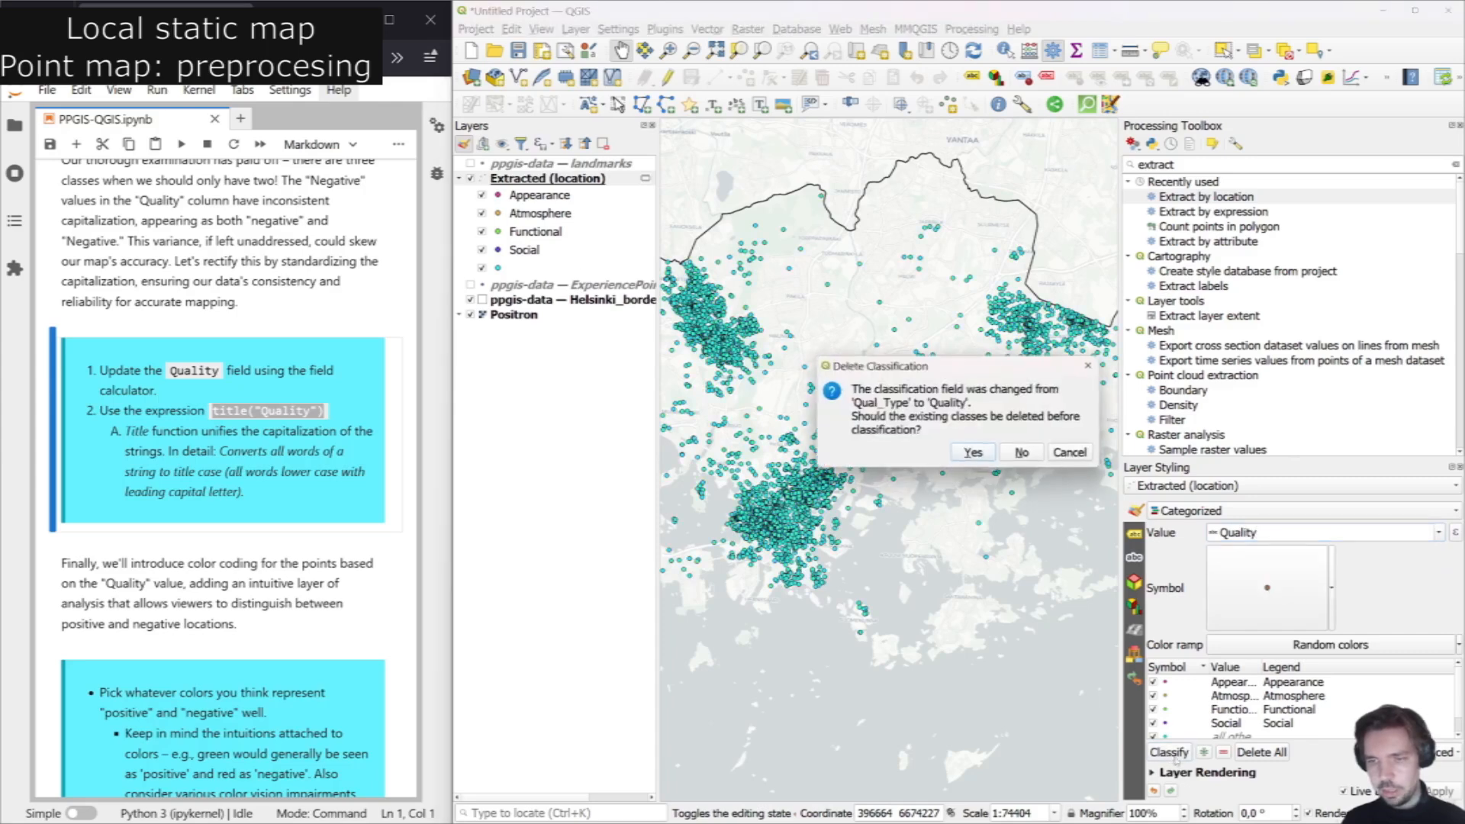
left_click(973, 453)
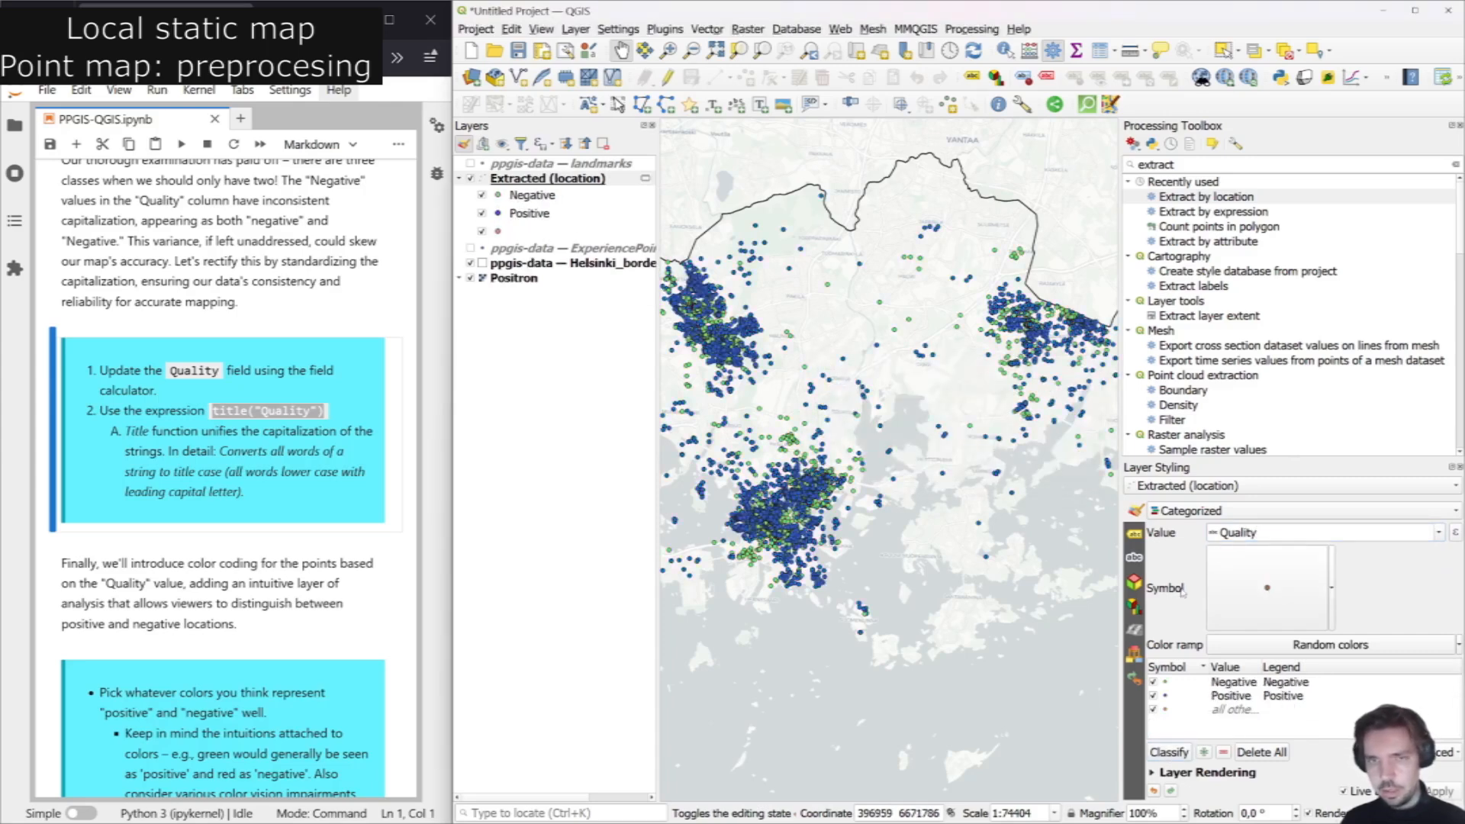
Bring up the color-coding instructions in the notebook and widen the map area between the side panels.
left_click(280, 512)
scroll(280, 512, "down", 4)
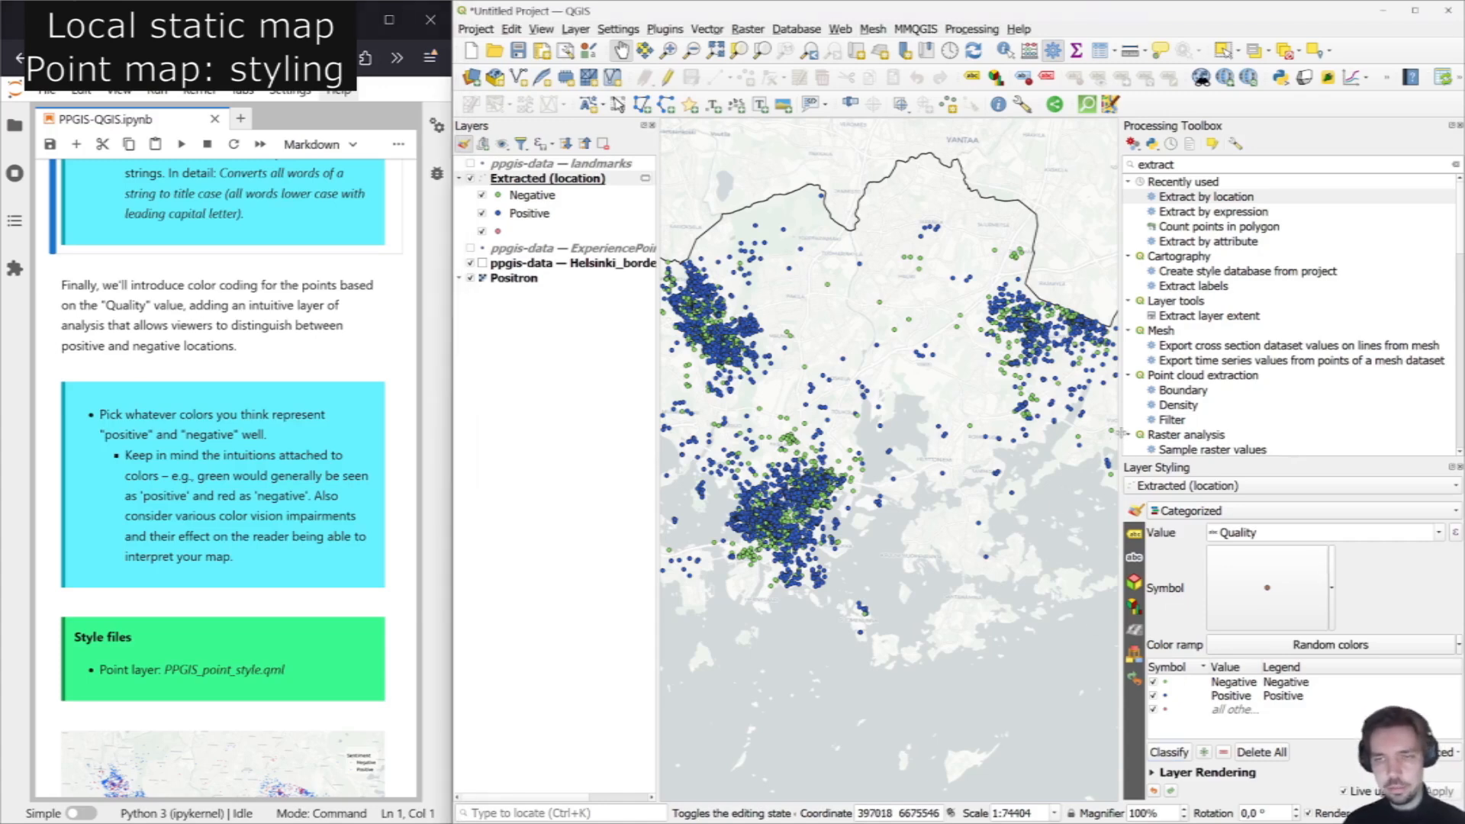
left_click_drag(1120, 432, 1129, 432)
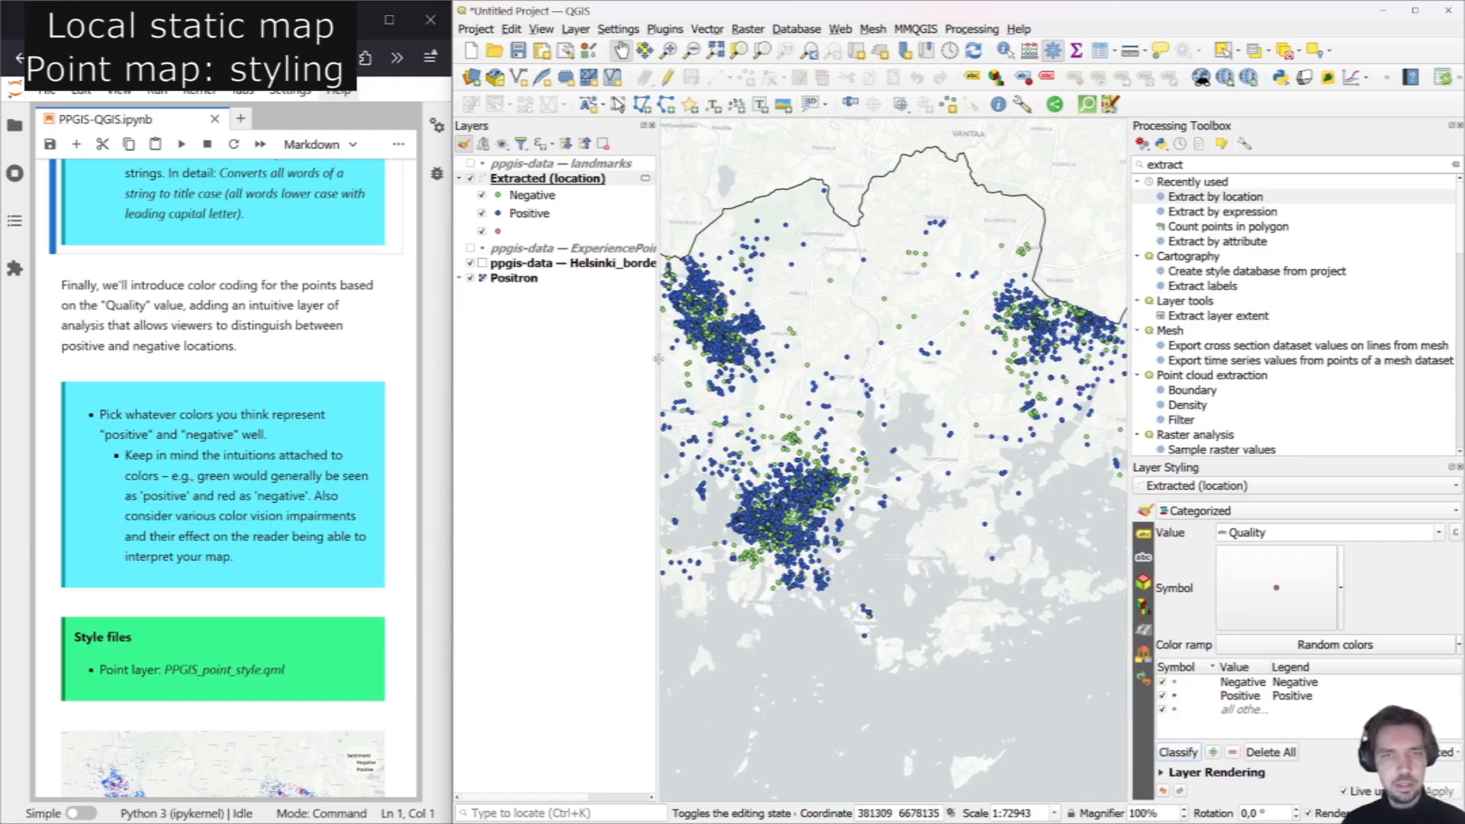
left_click_drag(657, 359, 632, 358)
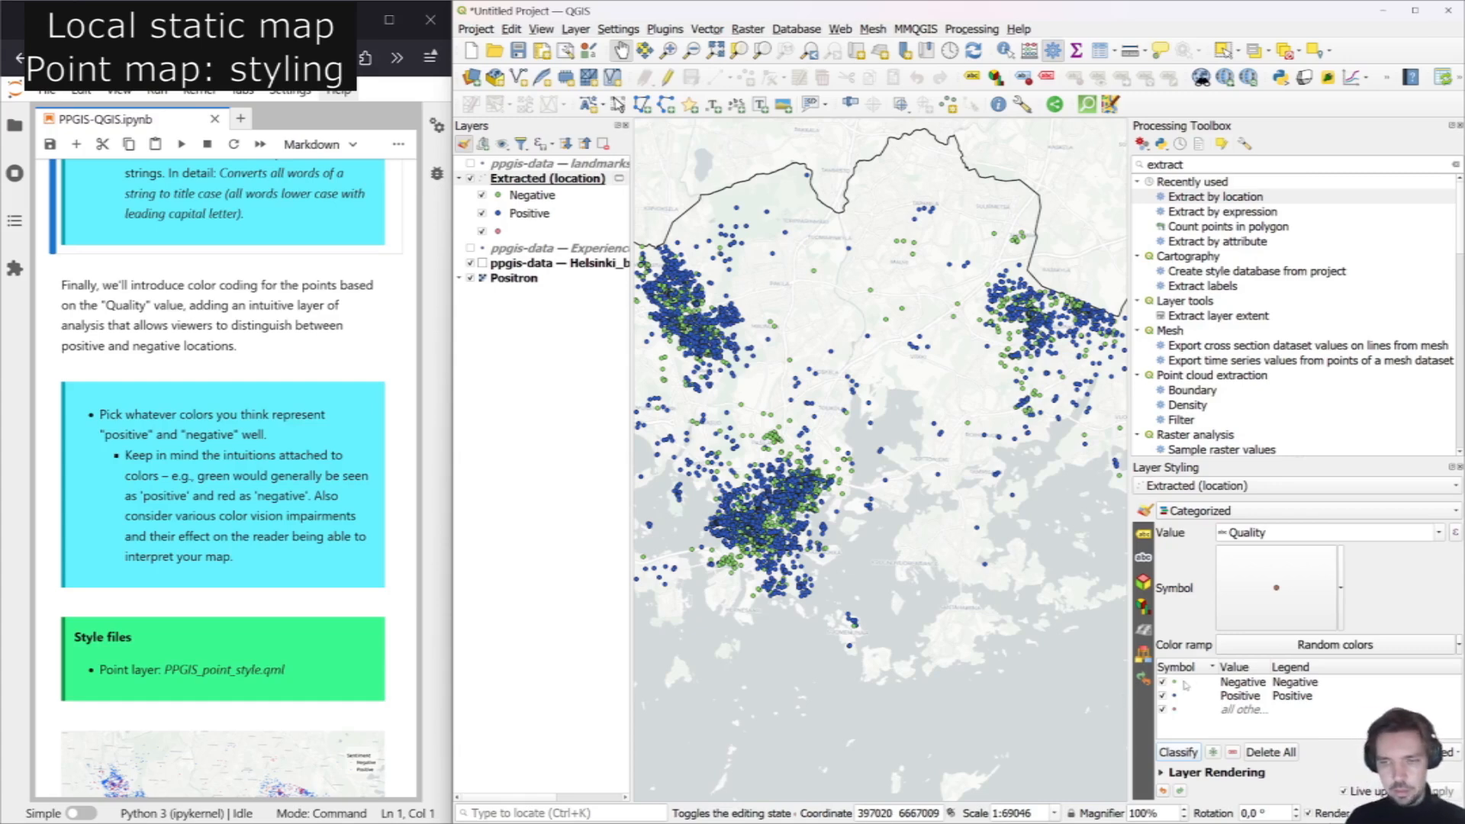
Set the marker color of the Negative class to red and return to the class list.
double_click(1184, 684)
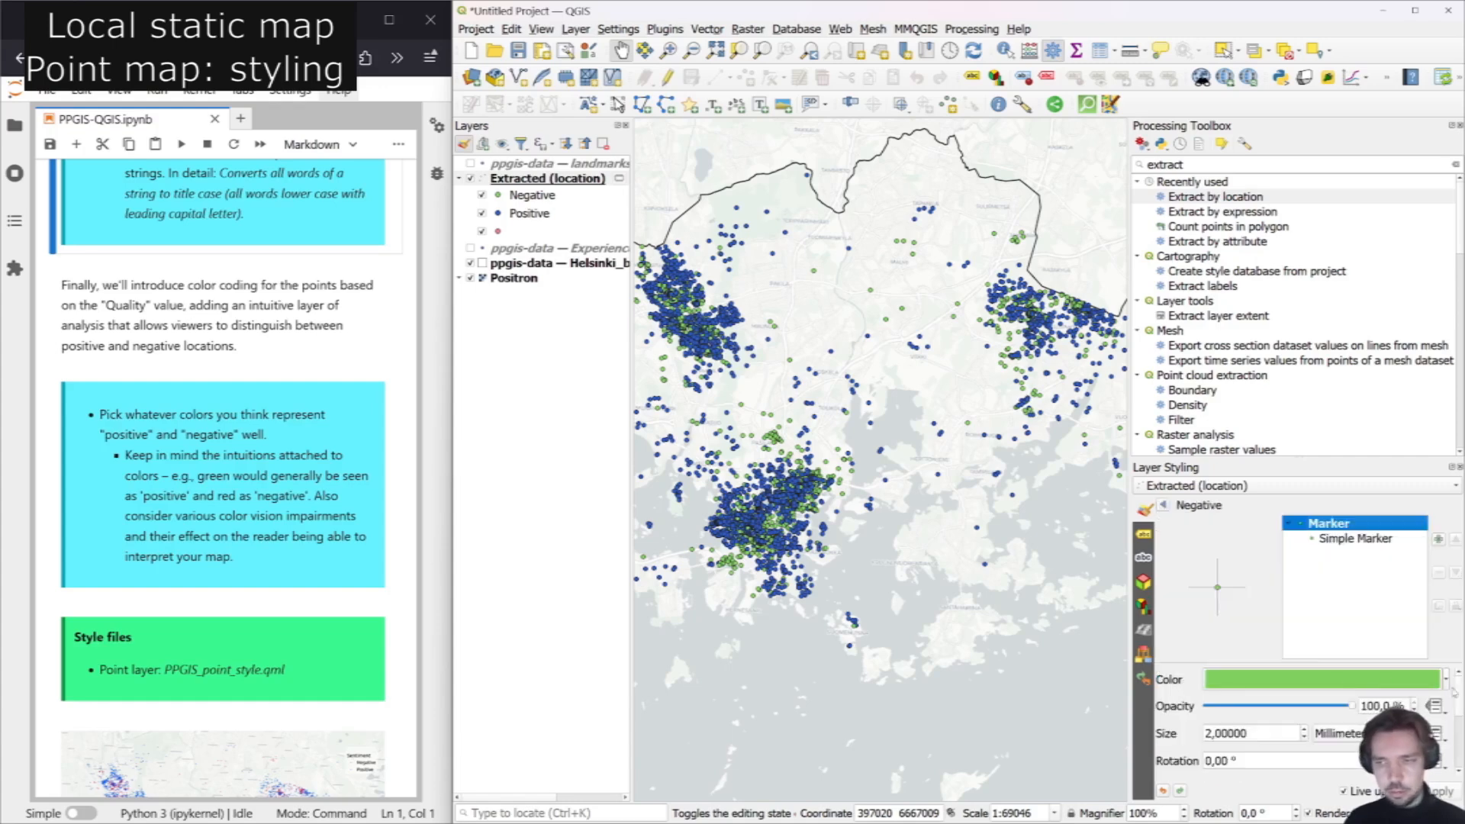
left_click(1445, 679)
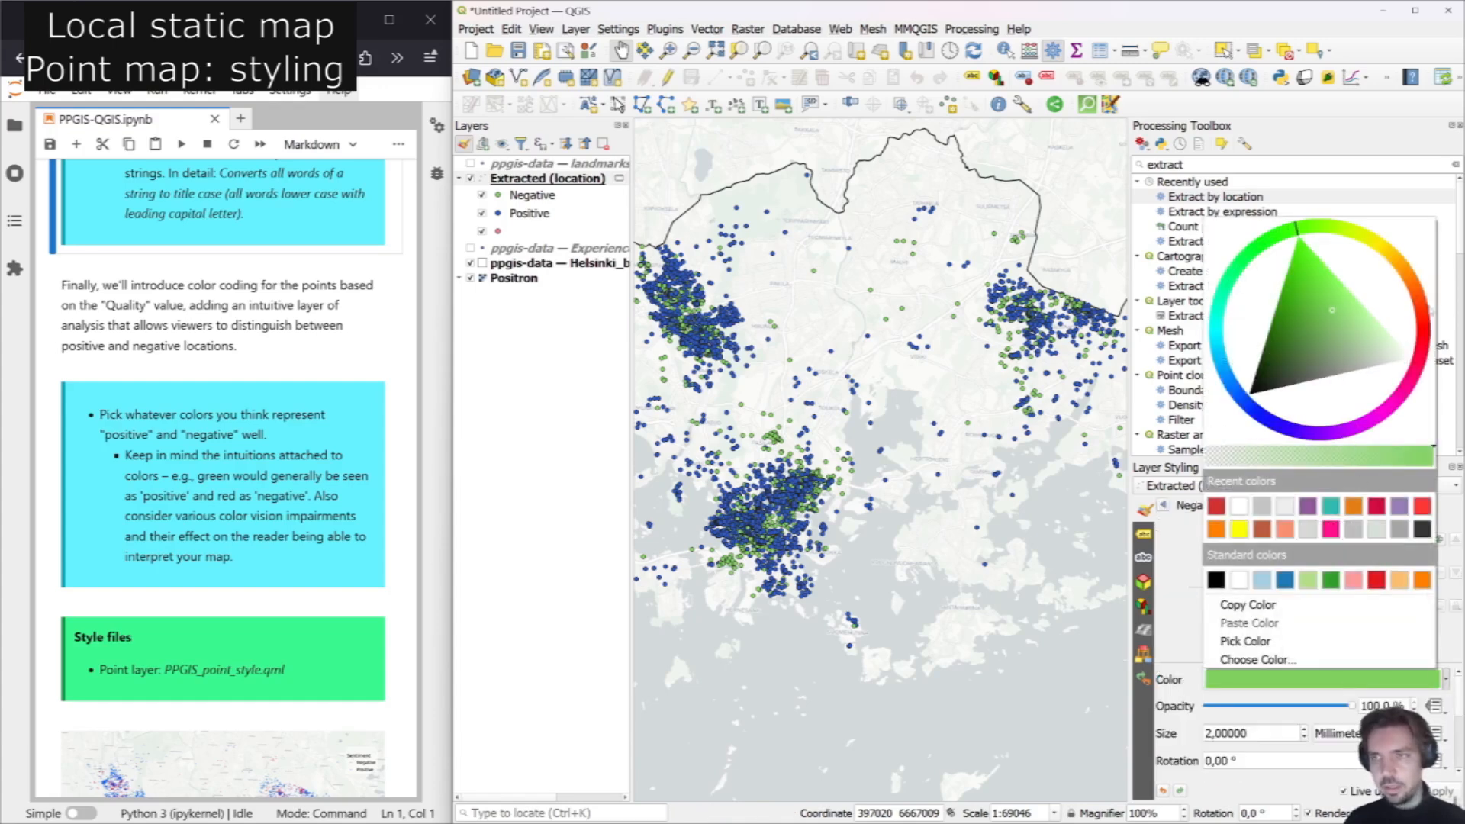
left_click(1421, 316)
mouse_move(1421, 316)
left_mouse_down()
mouse_move(1408, 342)
mouse_move(1375, 353)
mouse_move(1370, 336)
left_mouse_up()
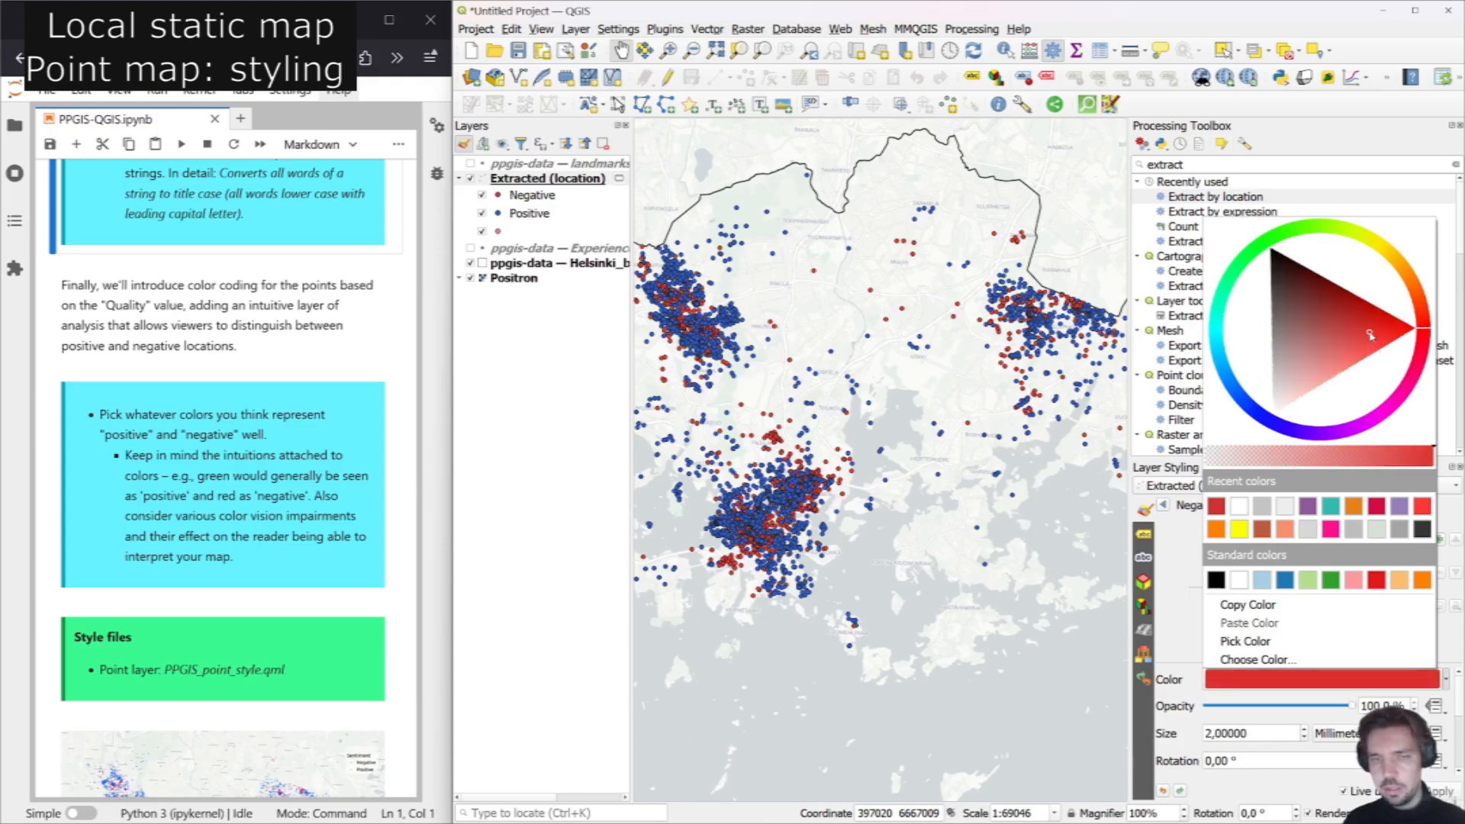
left_click(1174, 545)
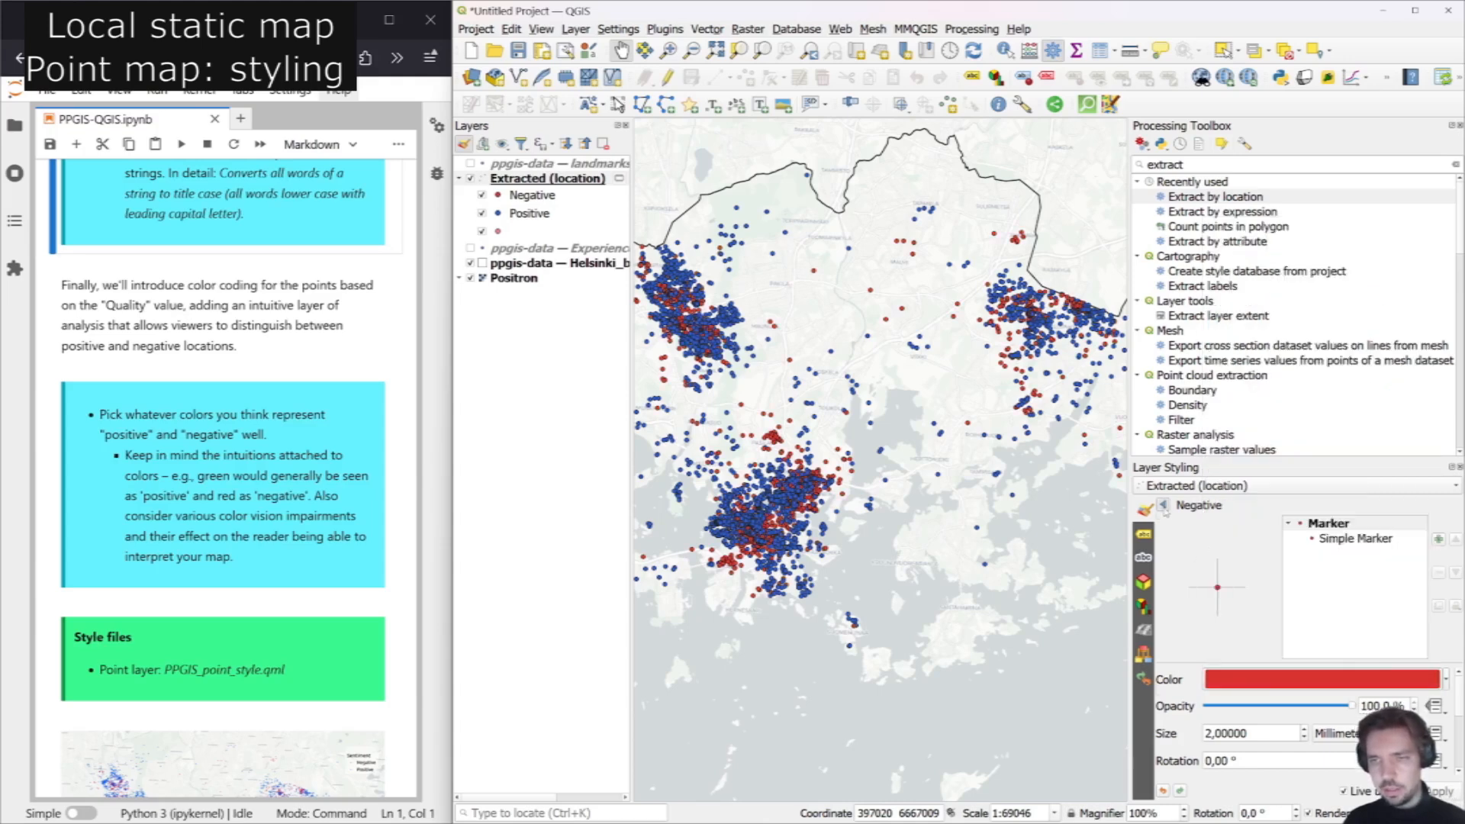
left_click(1162, 506)
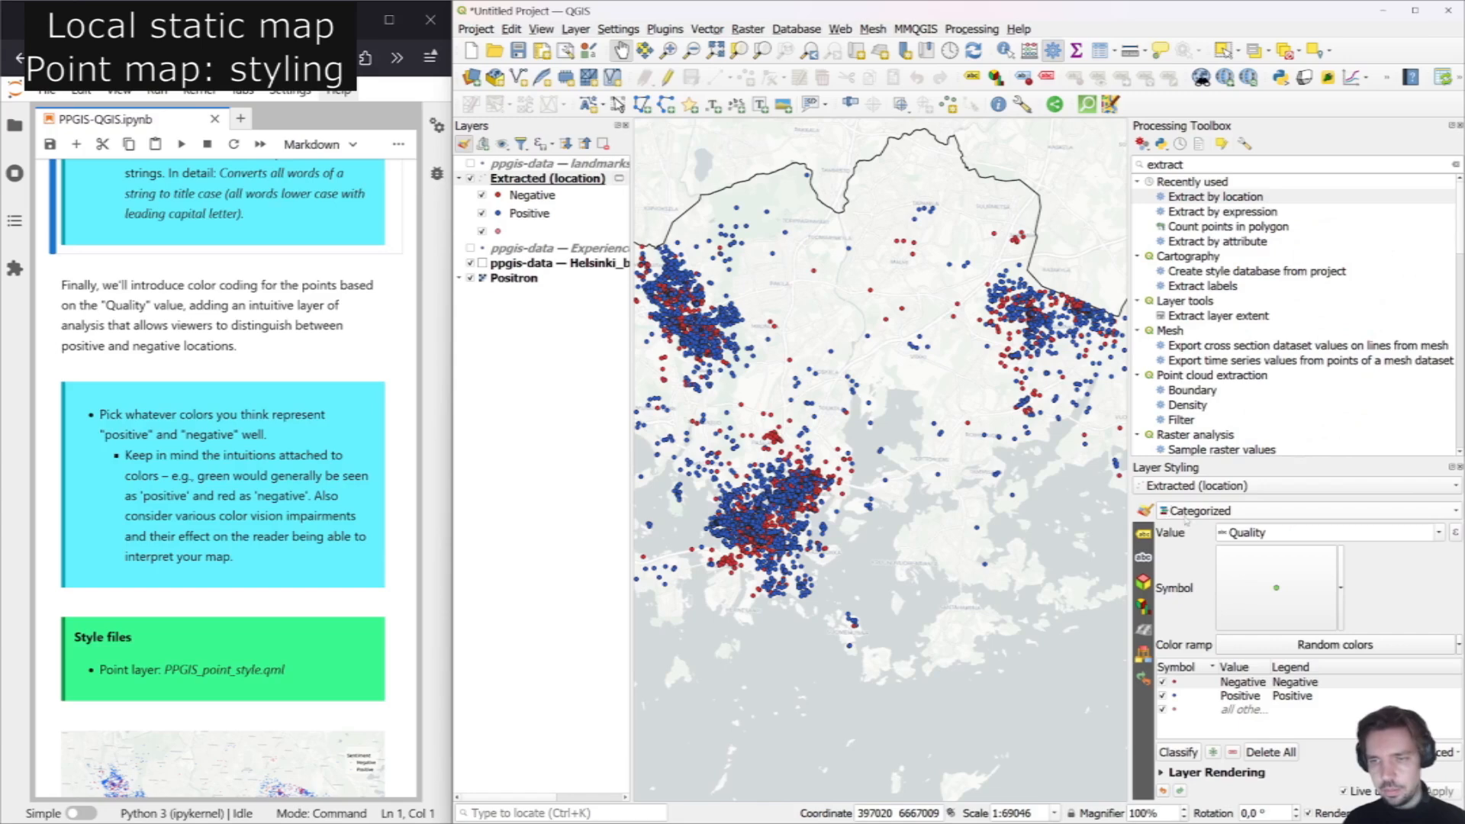
Adjust the marker color of the Positive class to a slightly brighter blue and return to the class list.
double_click(1175, 696)
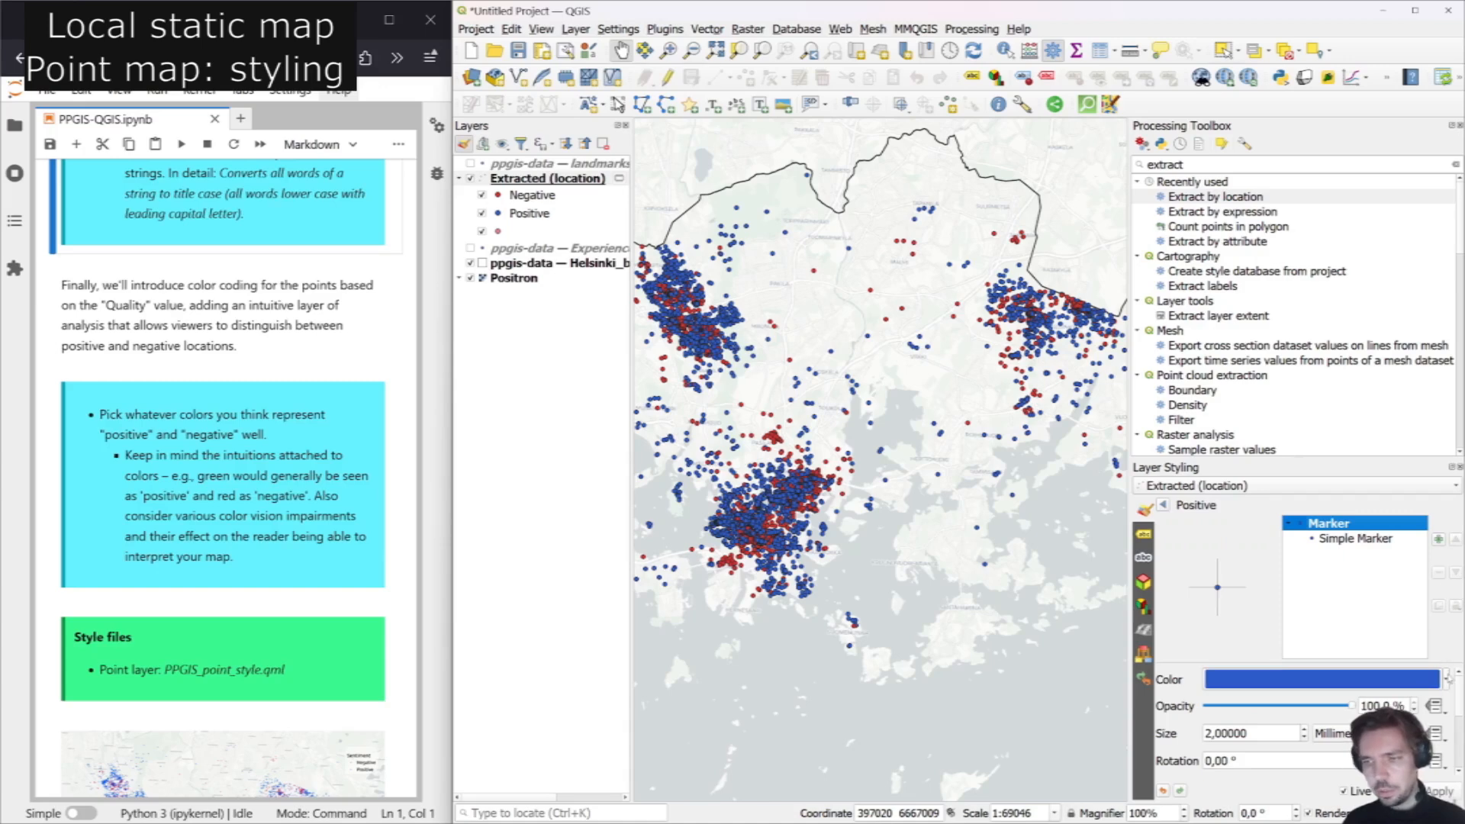
left_click(1447, 679)
left_click(1250, 411)
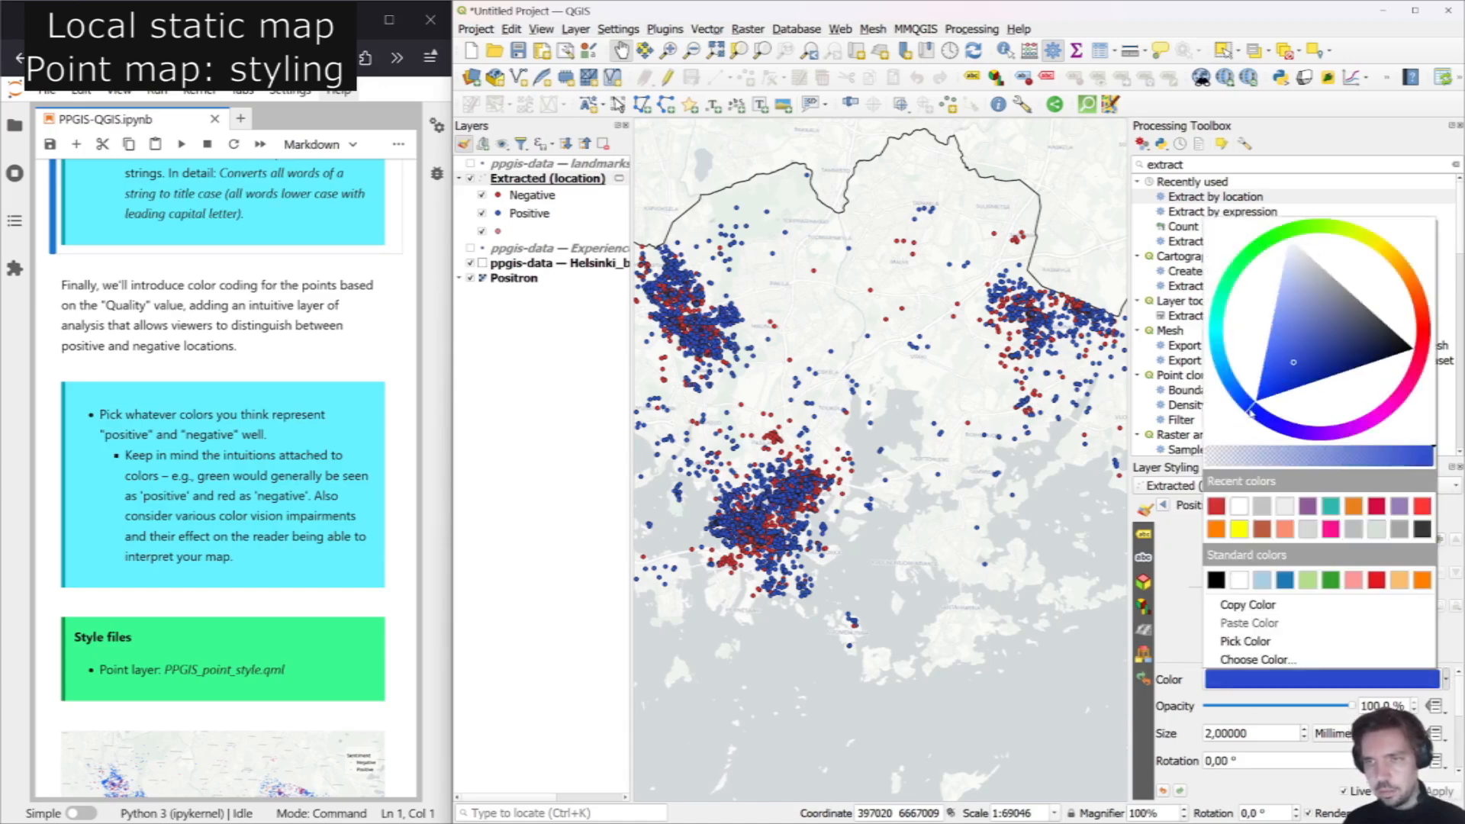
left_click(1290, 369)
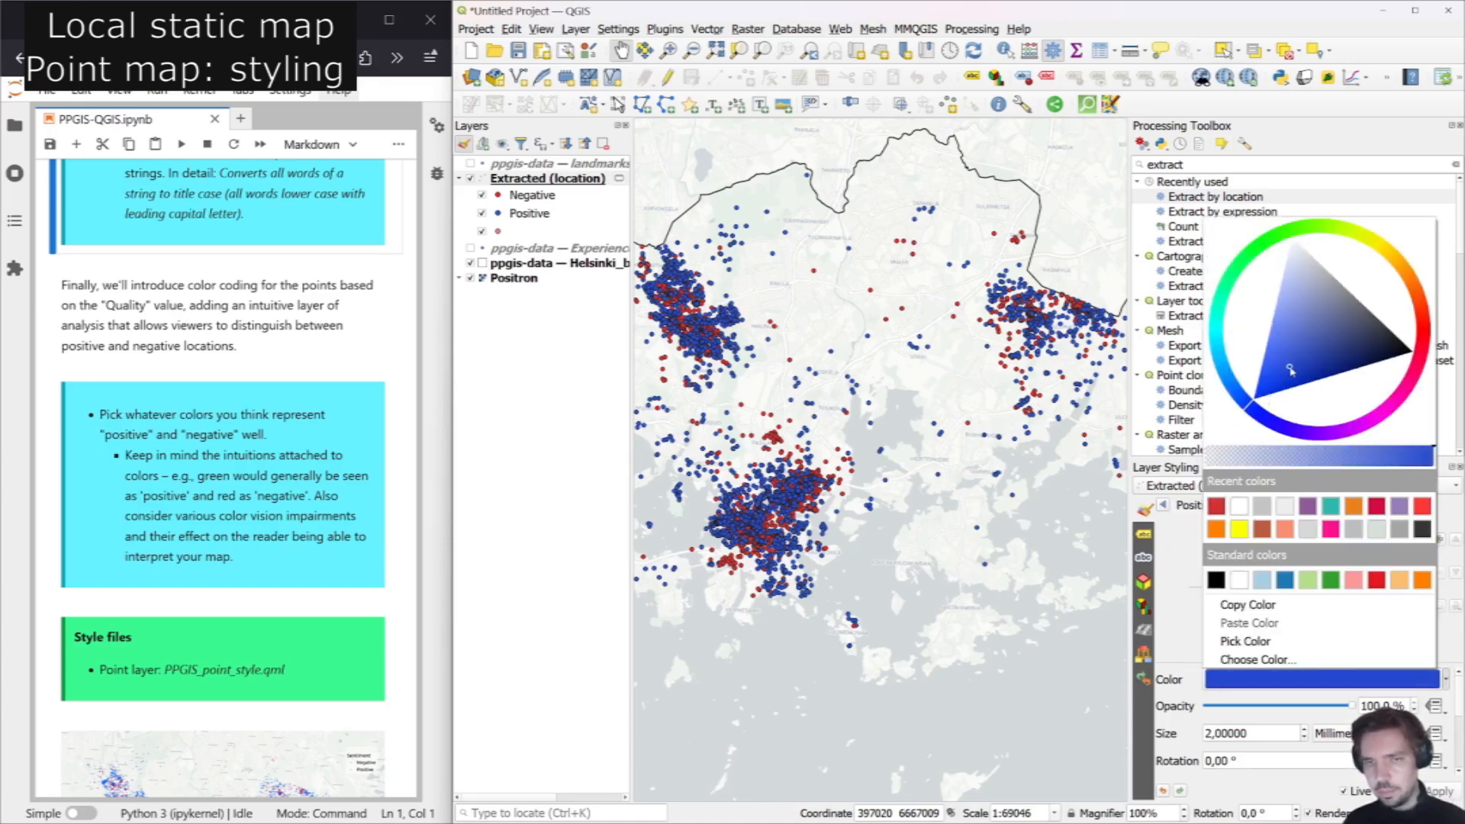
left_click_drag(1274, 363, 1283, 370)
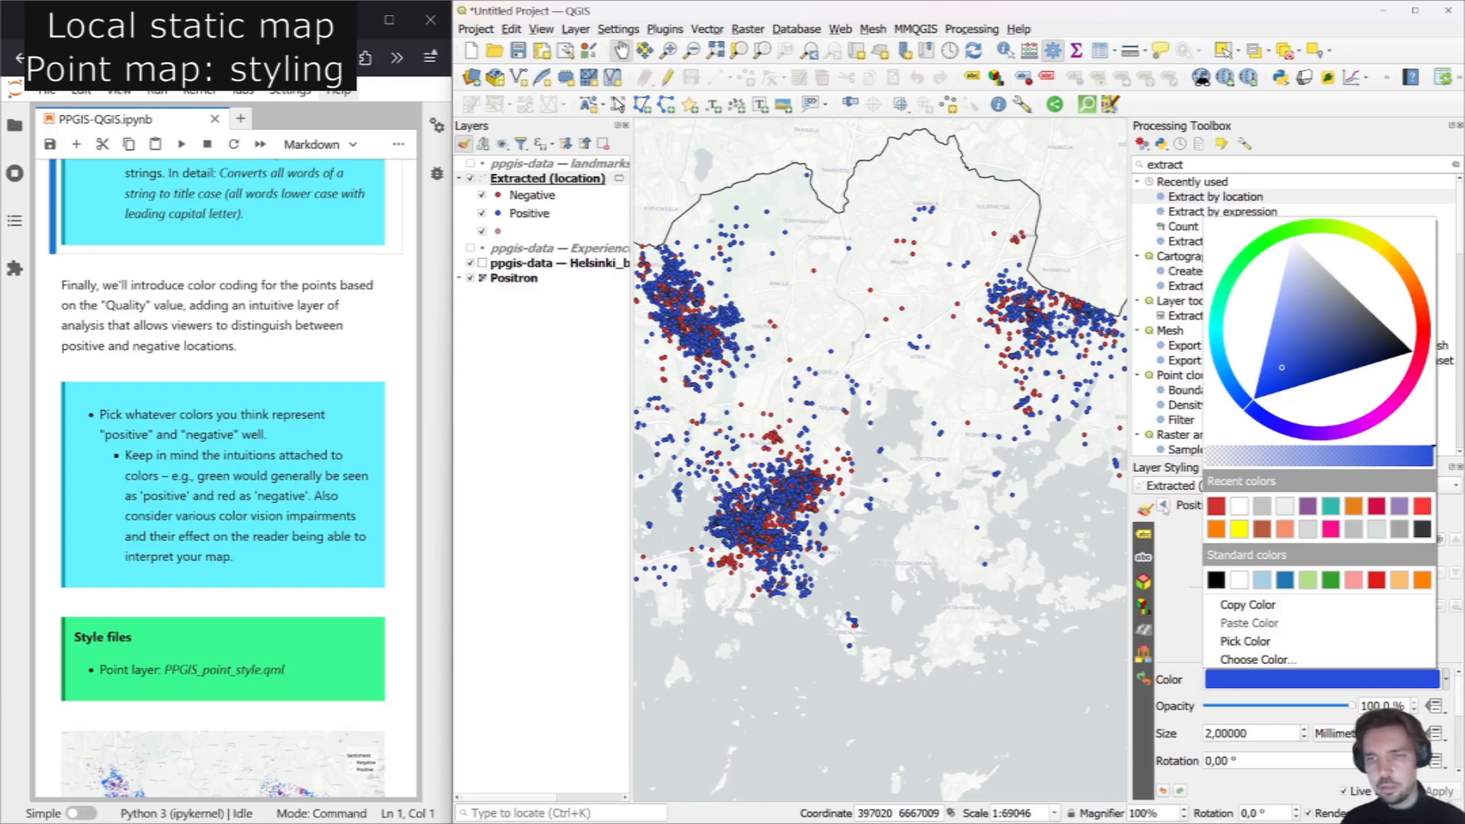
left_click(1162, 506)
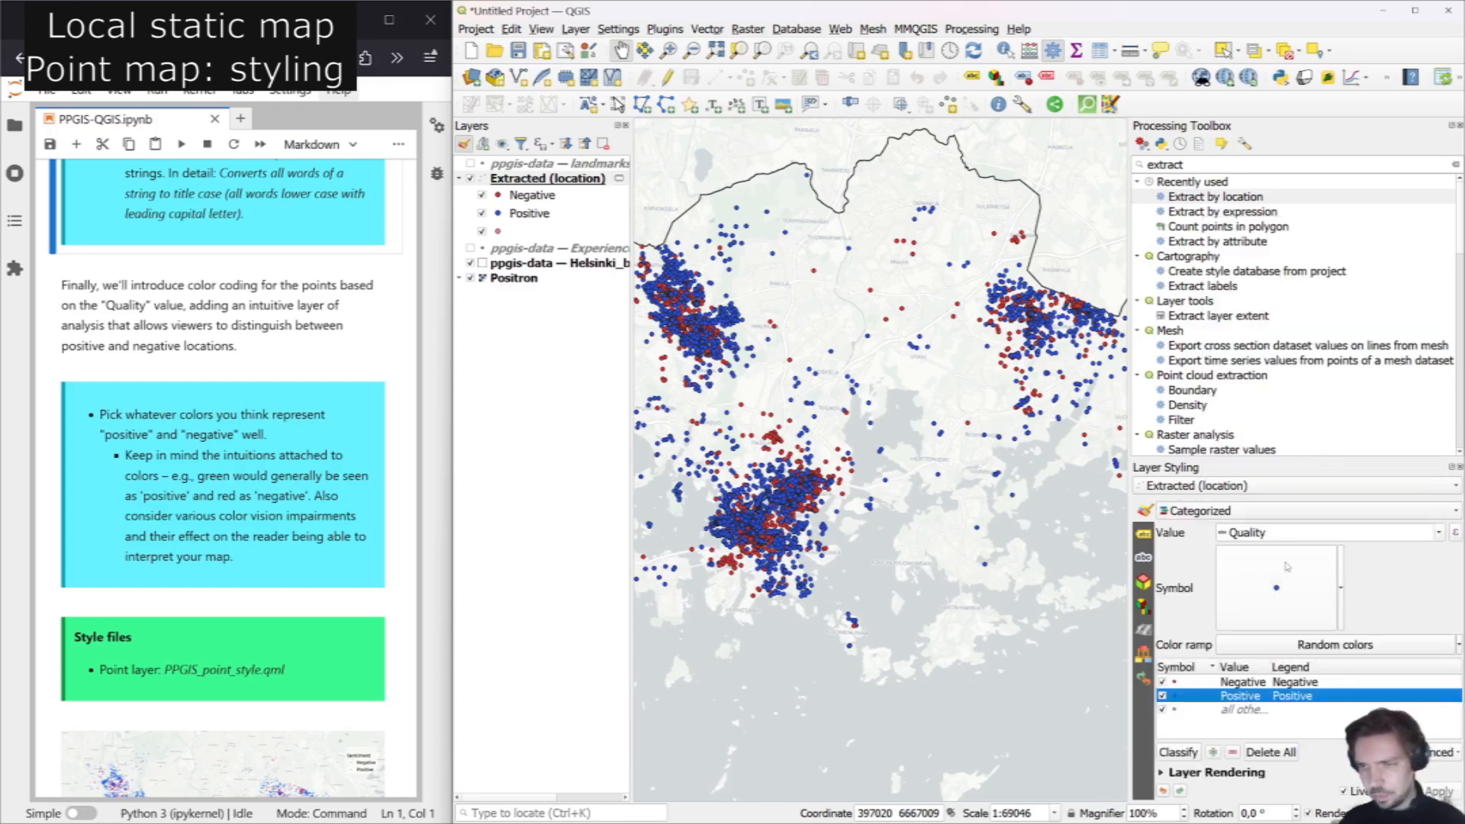
Give the simple marker of the Positive class a transparent stroke.
left_click(1287, 578)
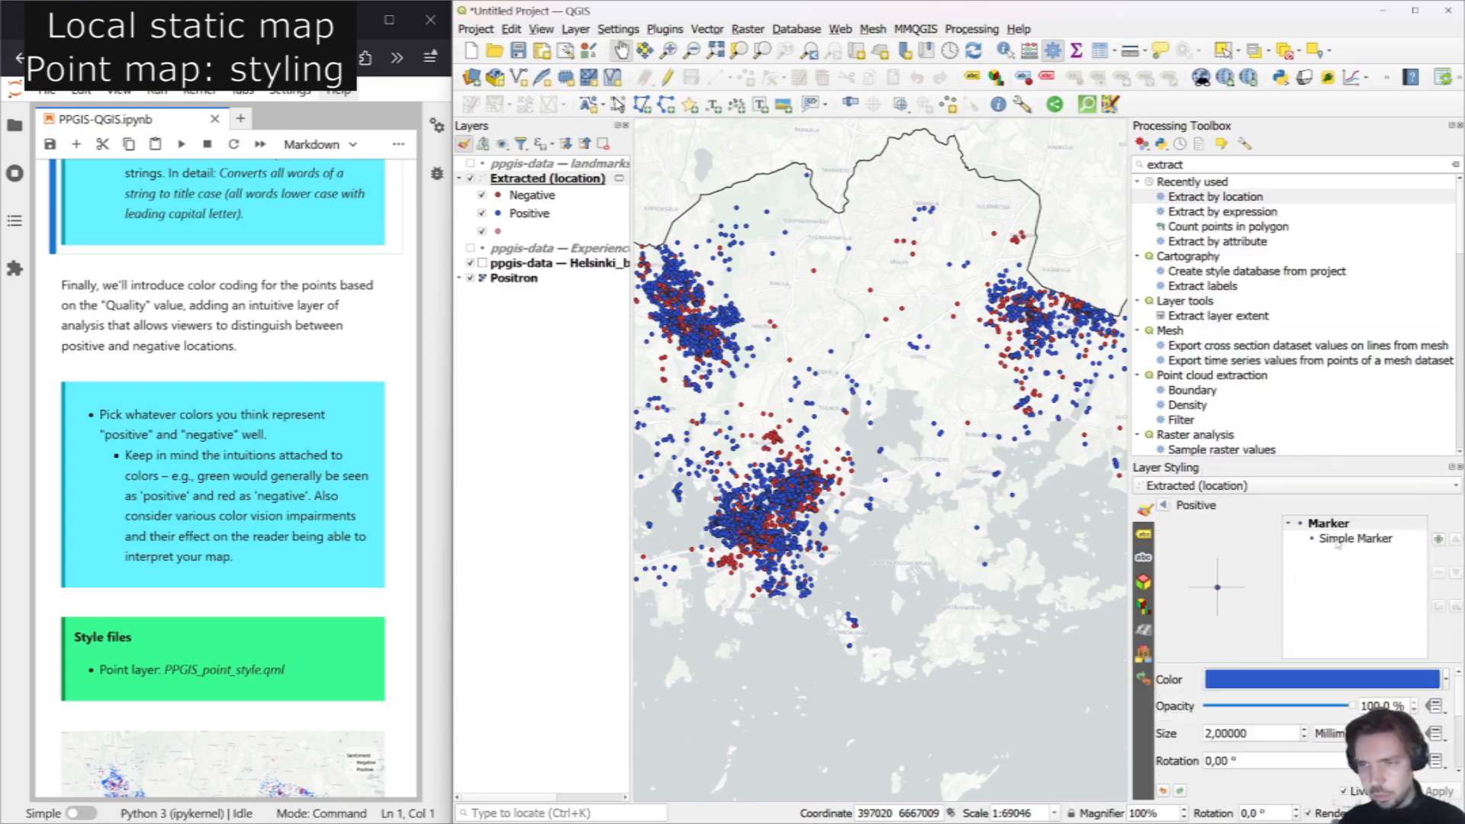
left_click(1338, 540)
left_click(1416, 761)
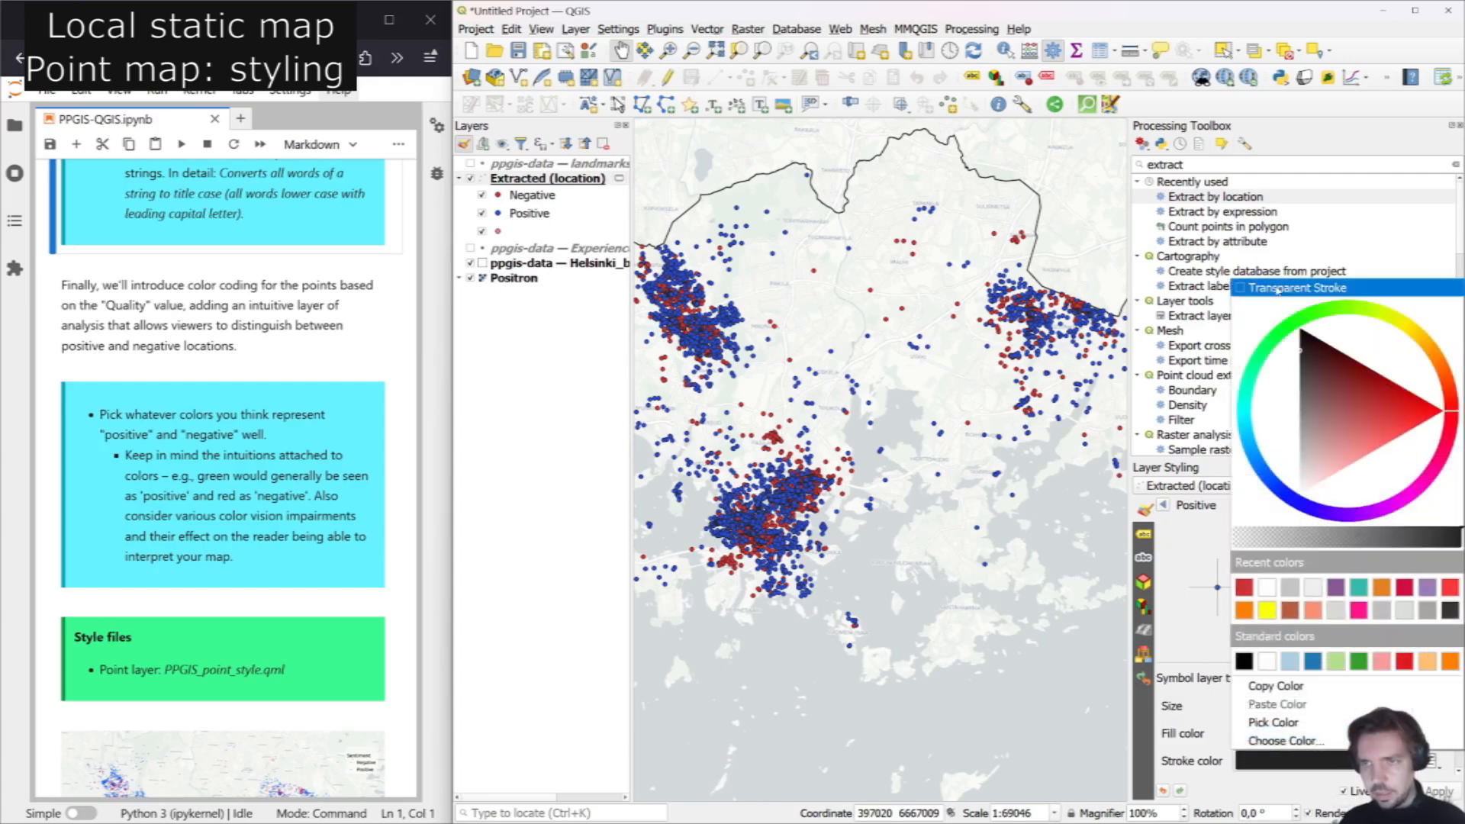
left_click(1280, 289)
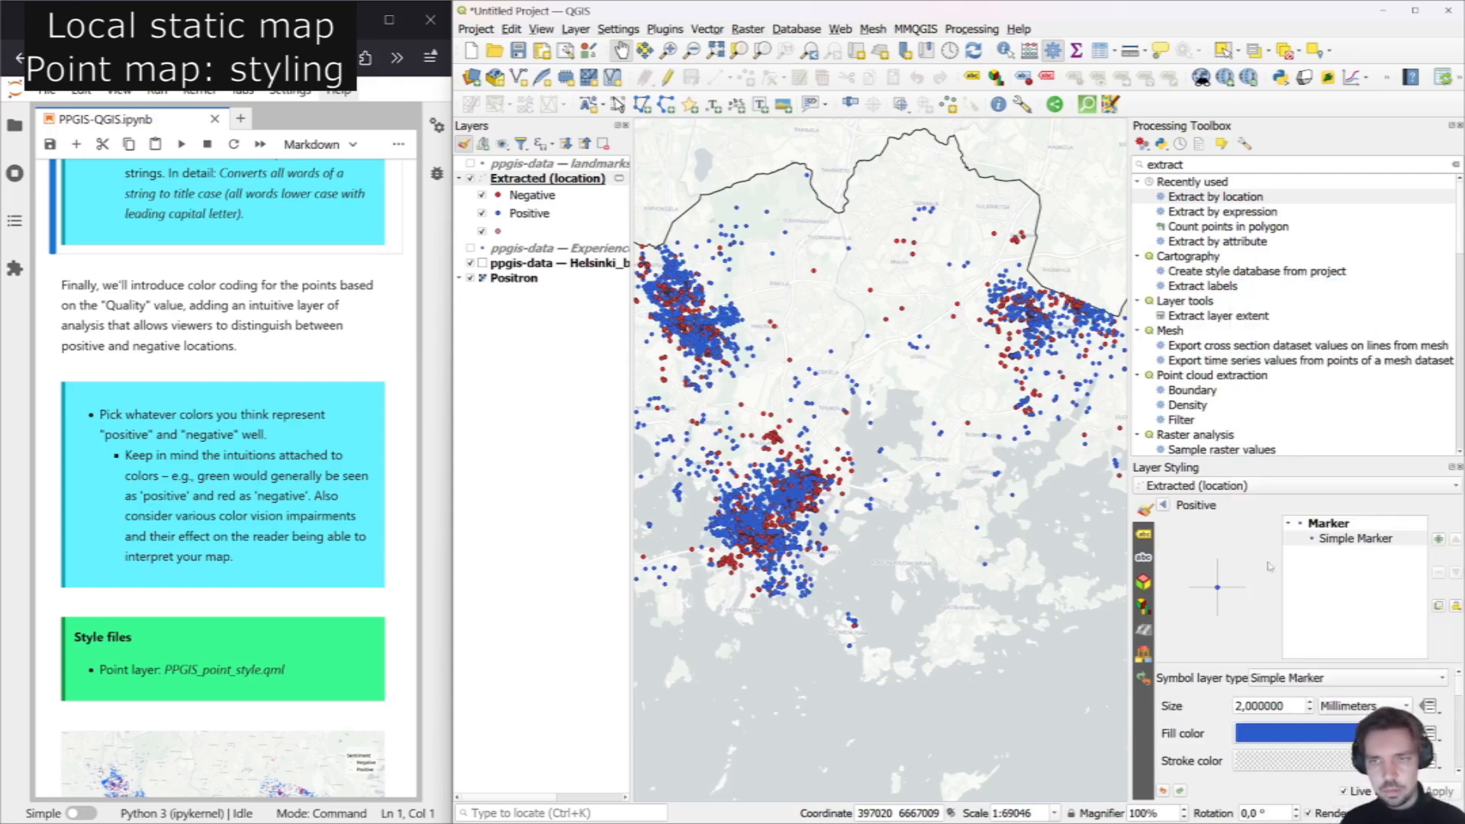
Give the simple marker of the Negative class a transparent stroke and return to the class list.
left_click(1416, 760)
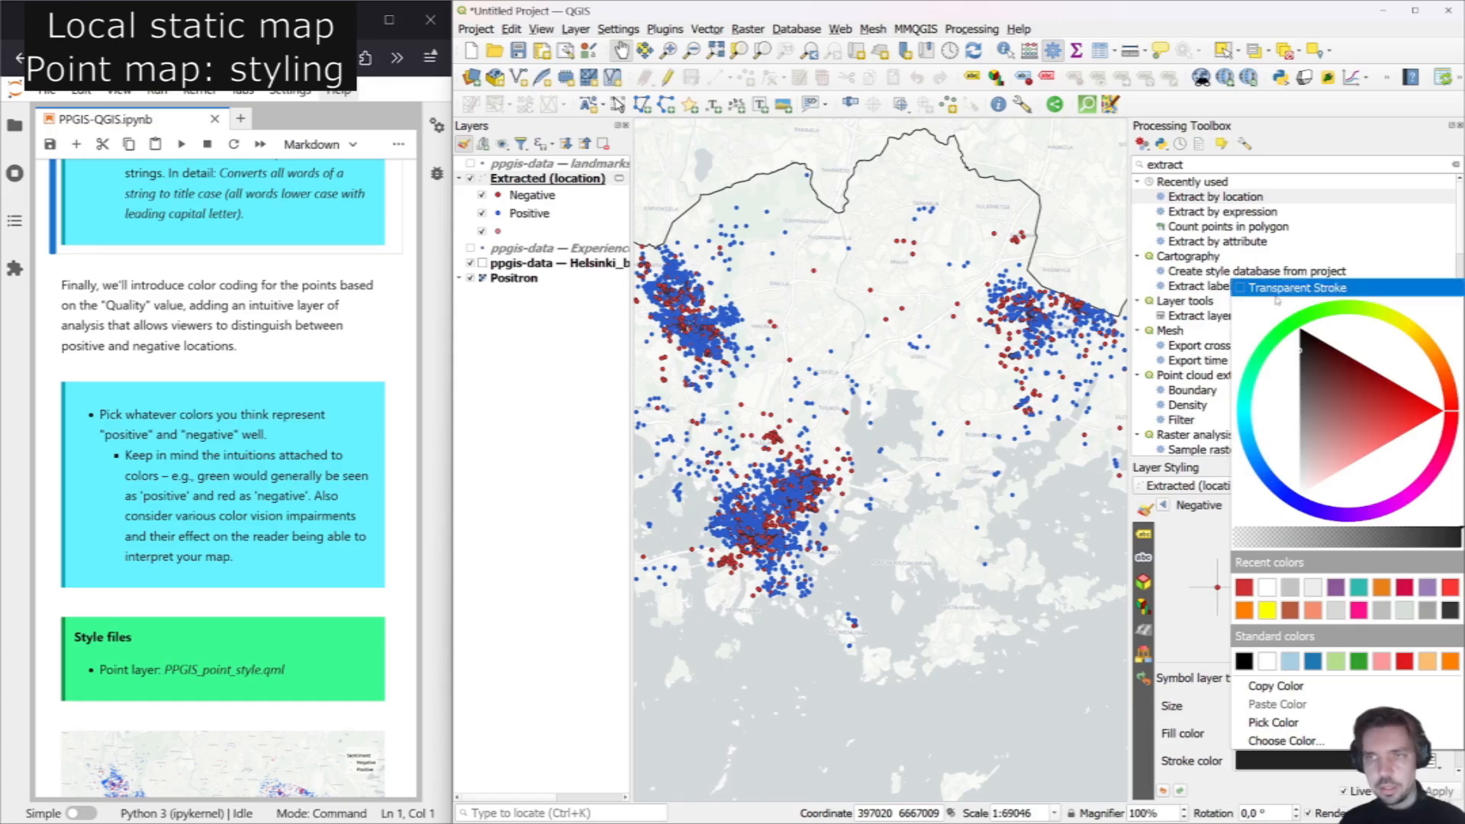
left_click(1290, 288)
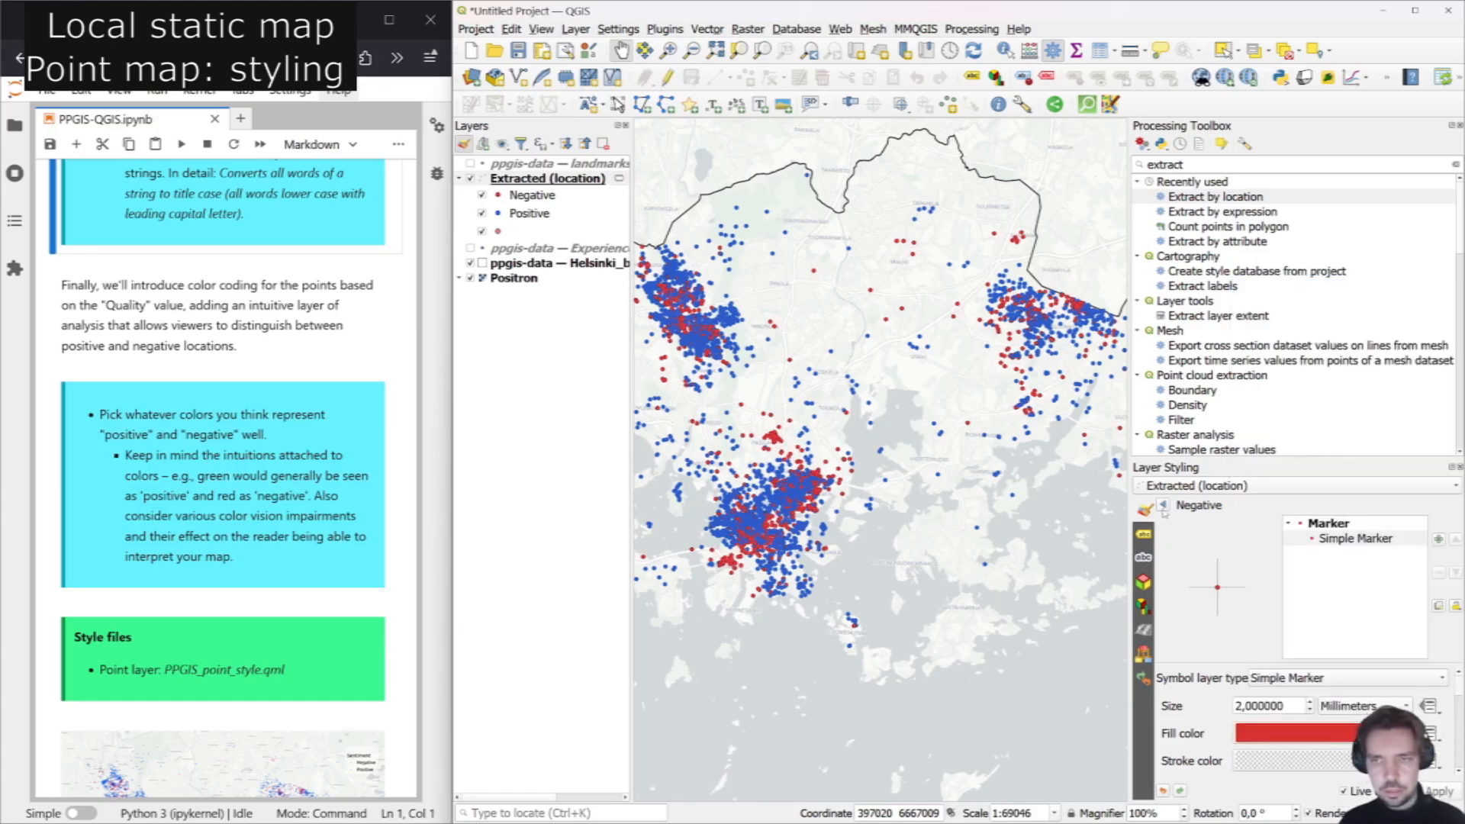
left_click(1162, 506)
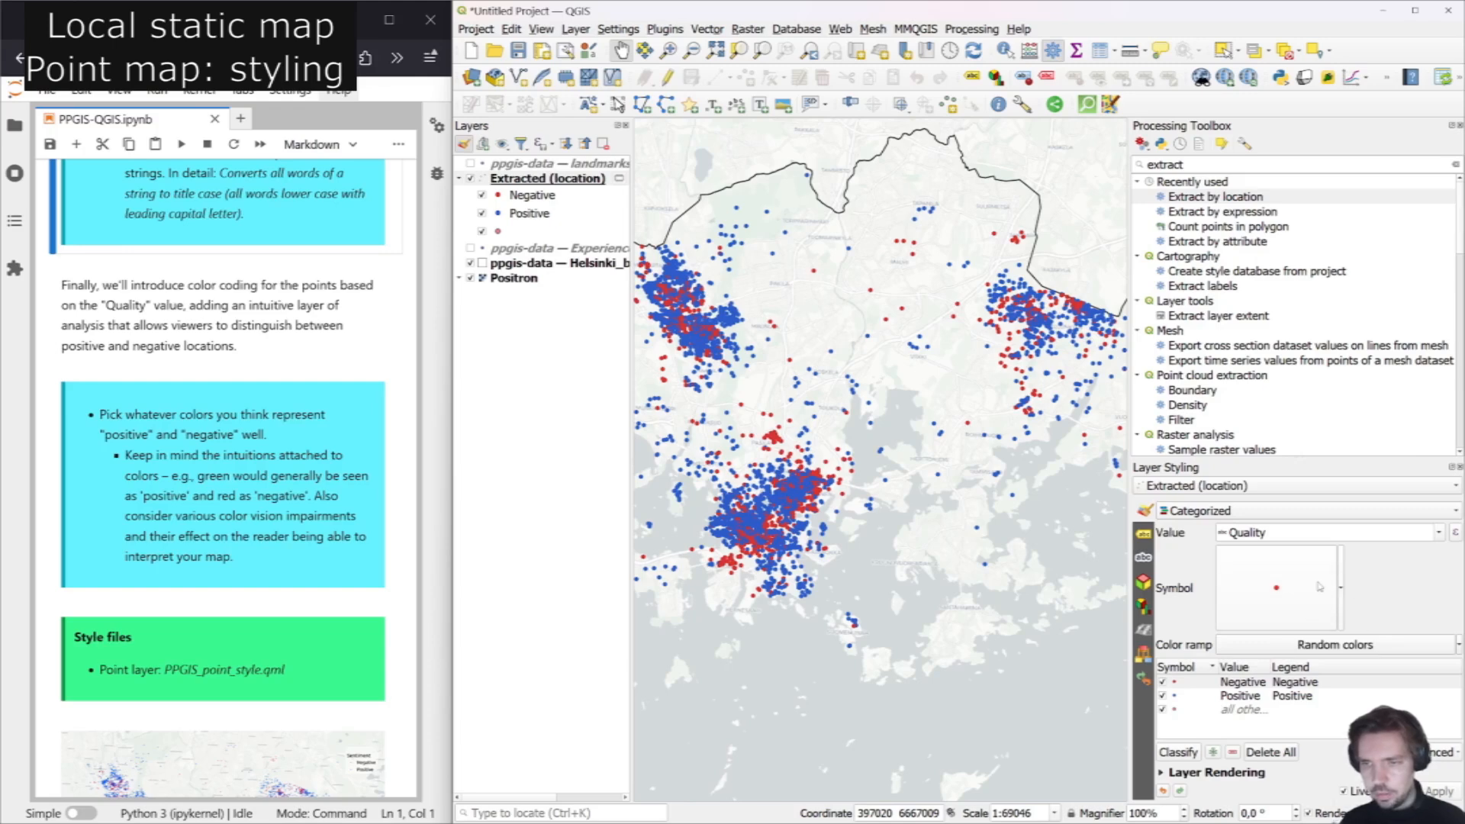
Reduce the marker size of the Negative class to 1.4 millimetres and return to the class list.
left_click(1338, 585)
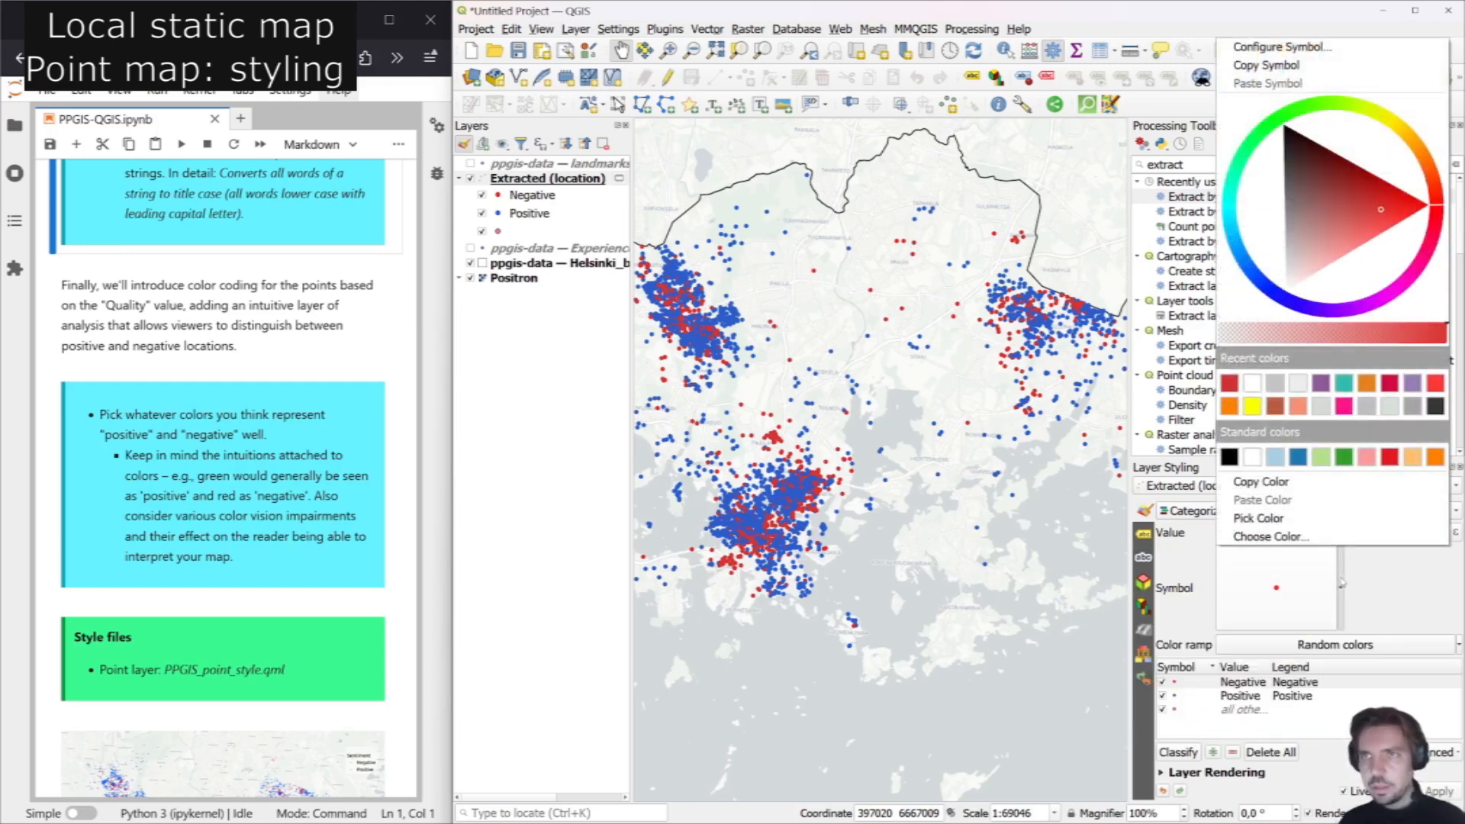
left_click(1304, 582)
left_click(1306, 582)
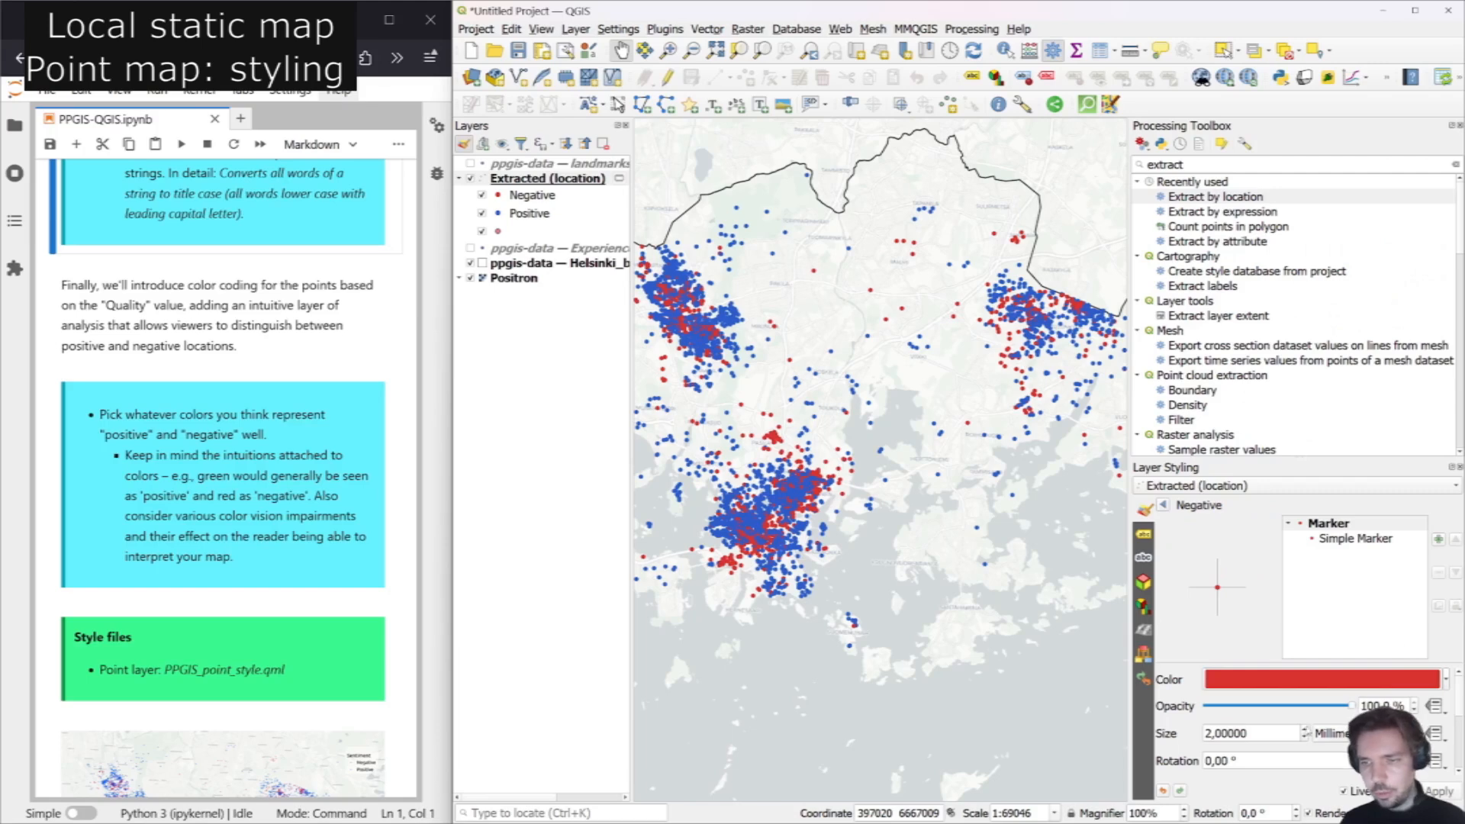
left_click(1304, 737)
left_click(1304, 736)
left_click(1304, 737)
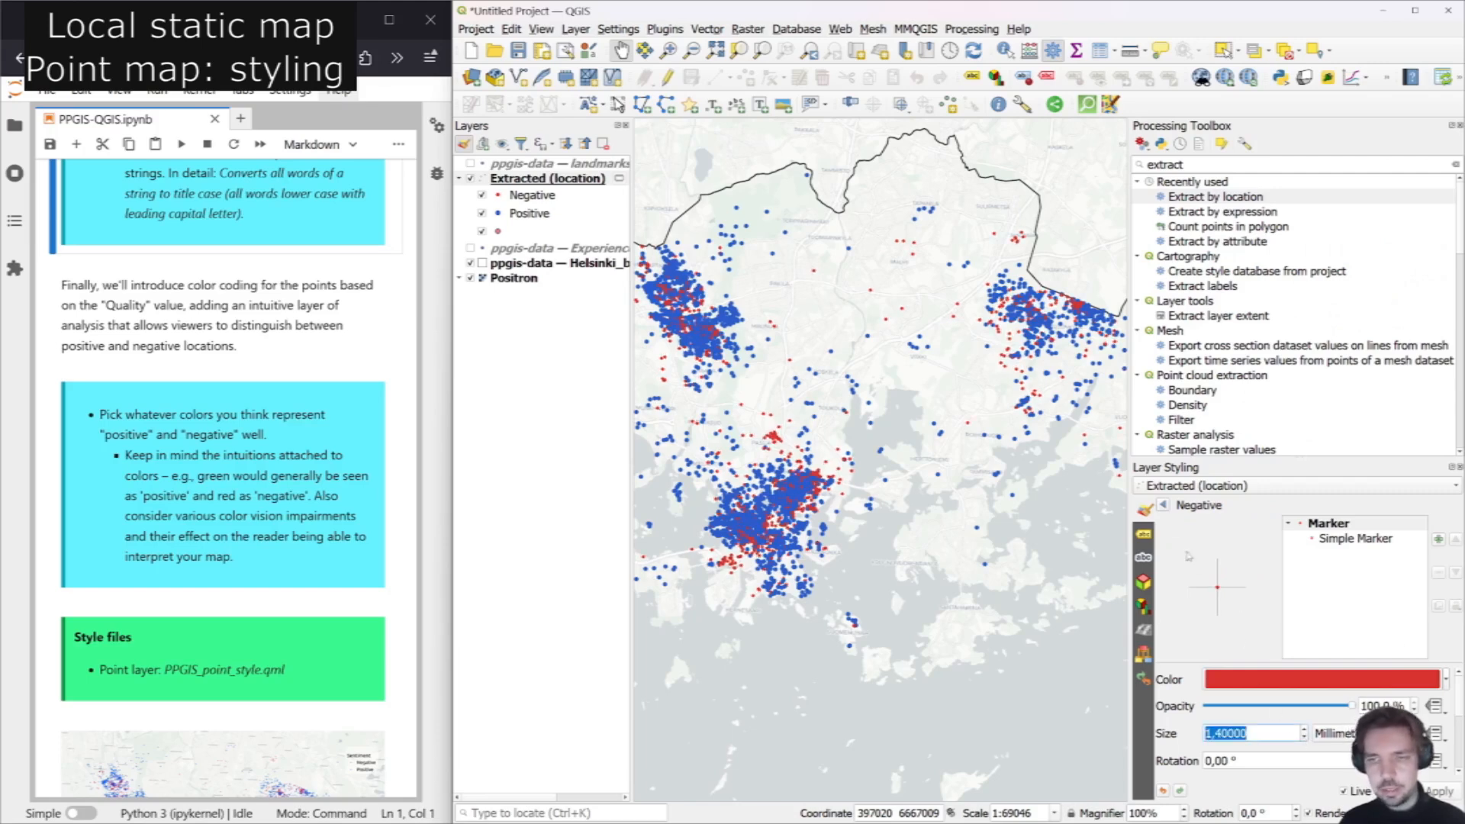
left_click(1163, 505)
Reduce the marker size of the Positive class to 1.4 millimetres and return to the class list.
left_click(1238, 696)
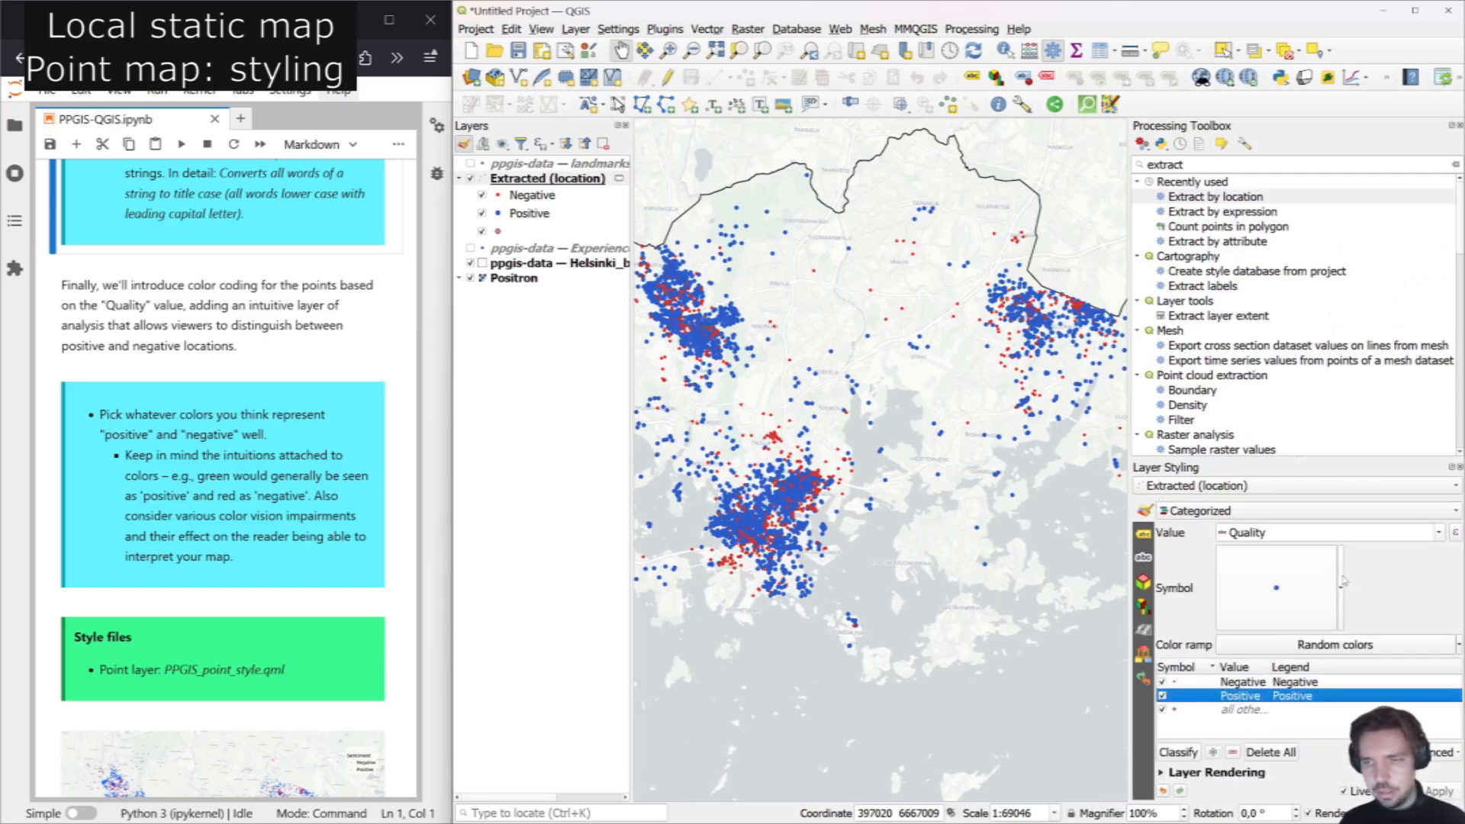
left_click(1341, 584)
left_click(1320, 587)
left_click(1319, 588)
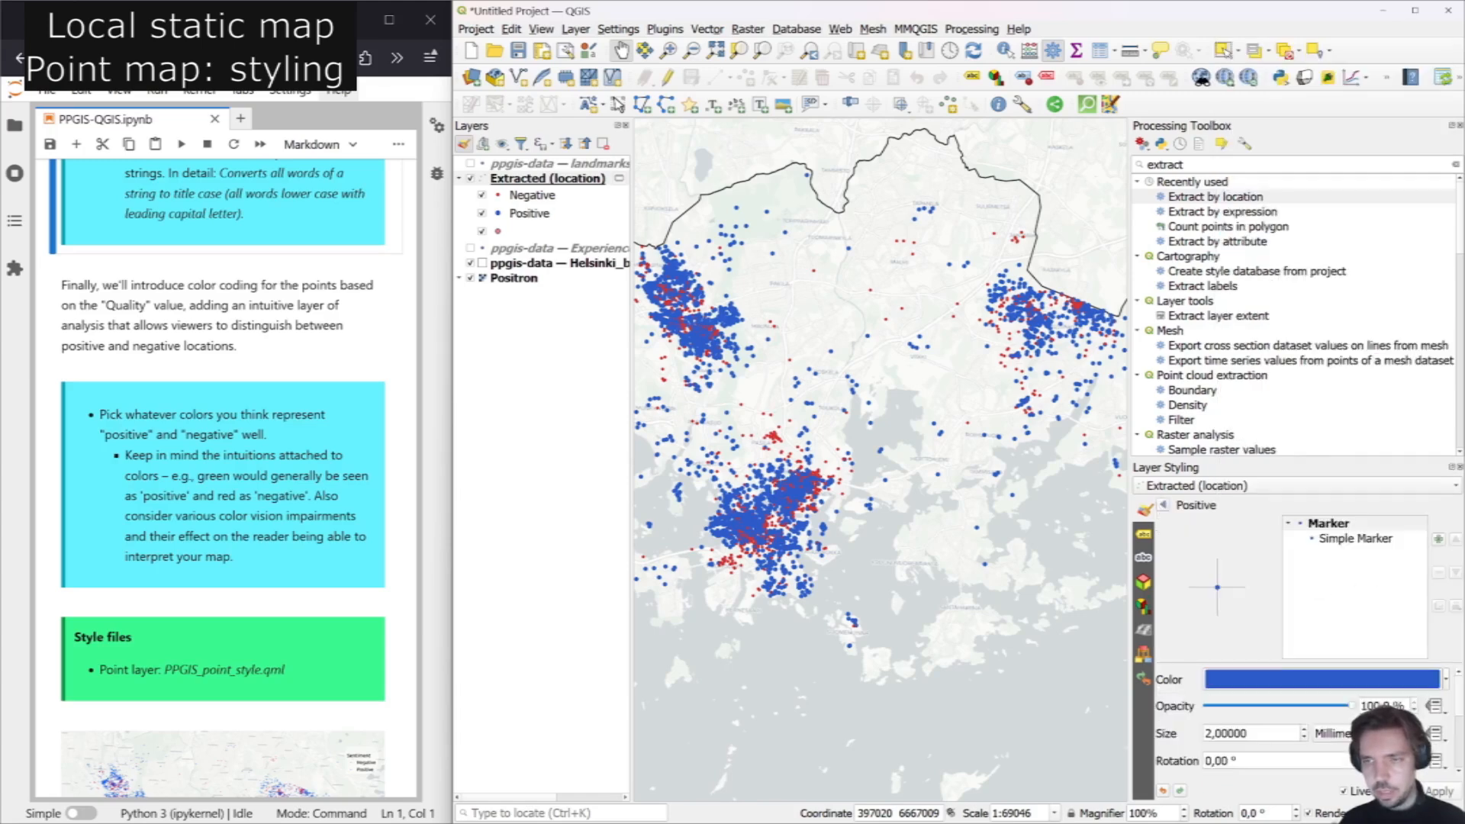
left_click(1304, 737)
left_click(1304, 737)
left_click(1303, 737)
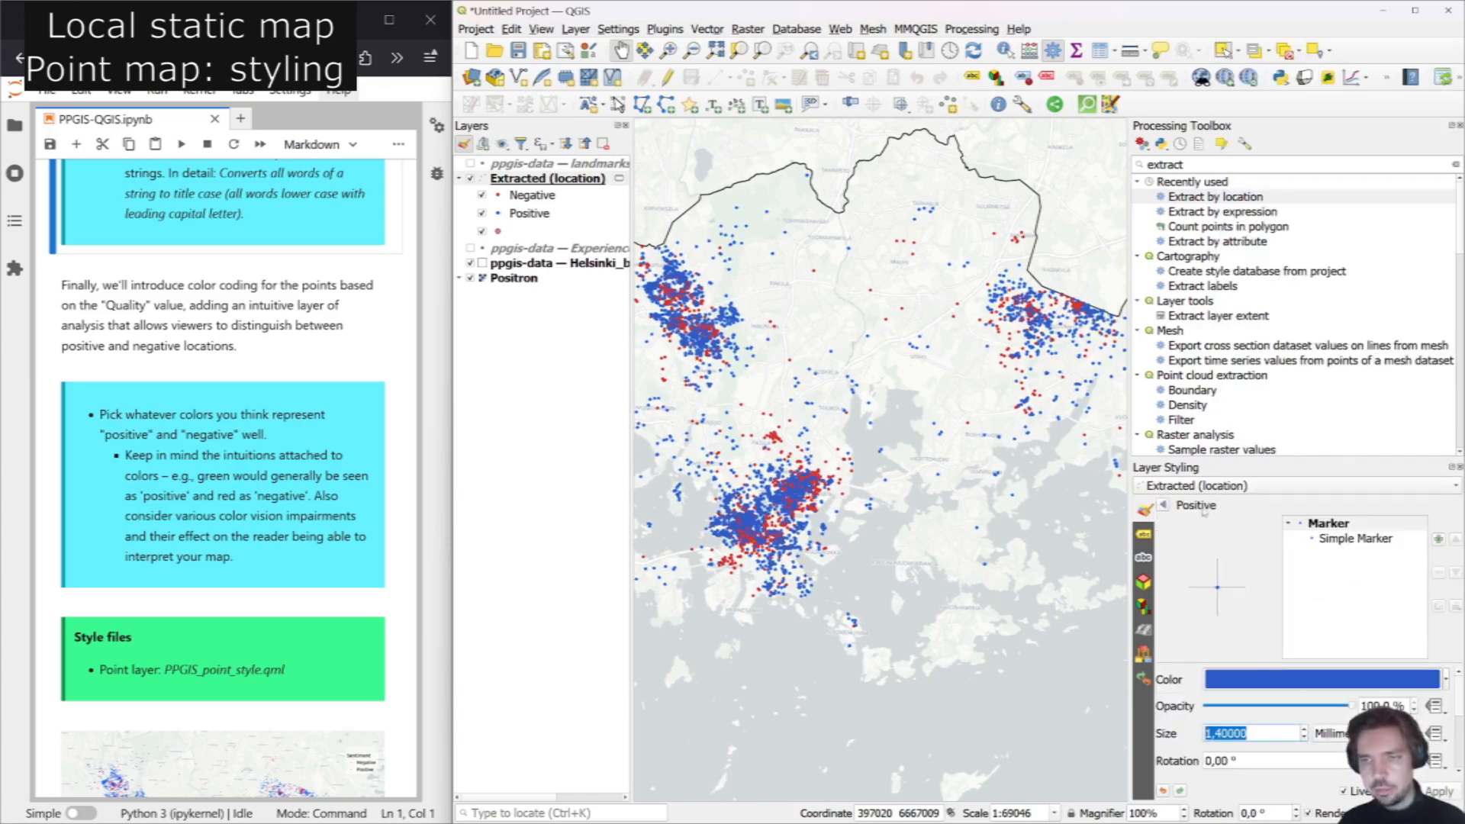
left_click(1164, 506)
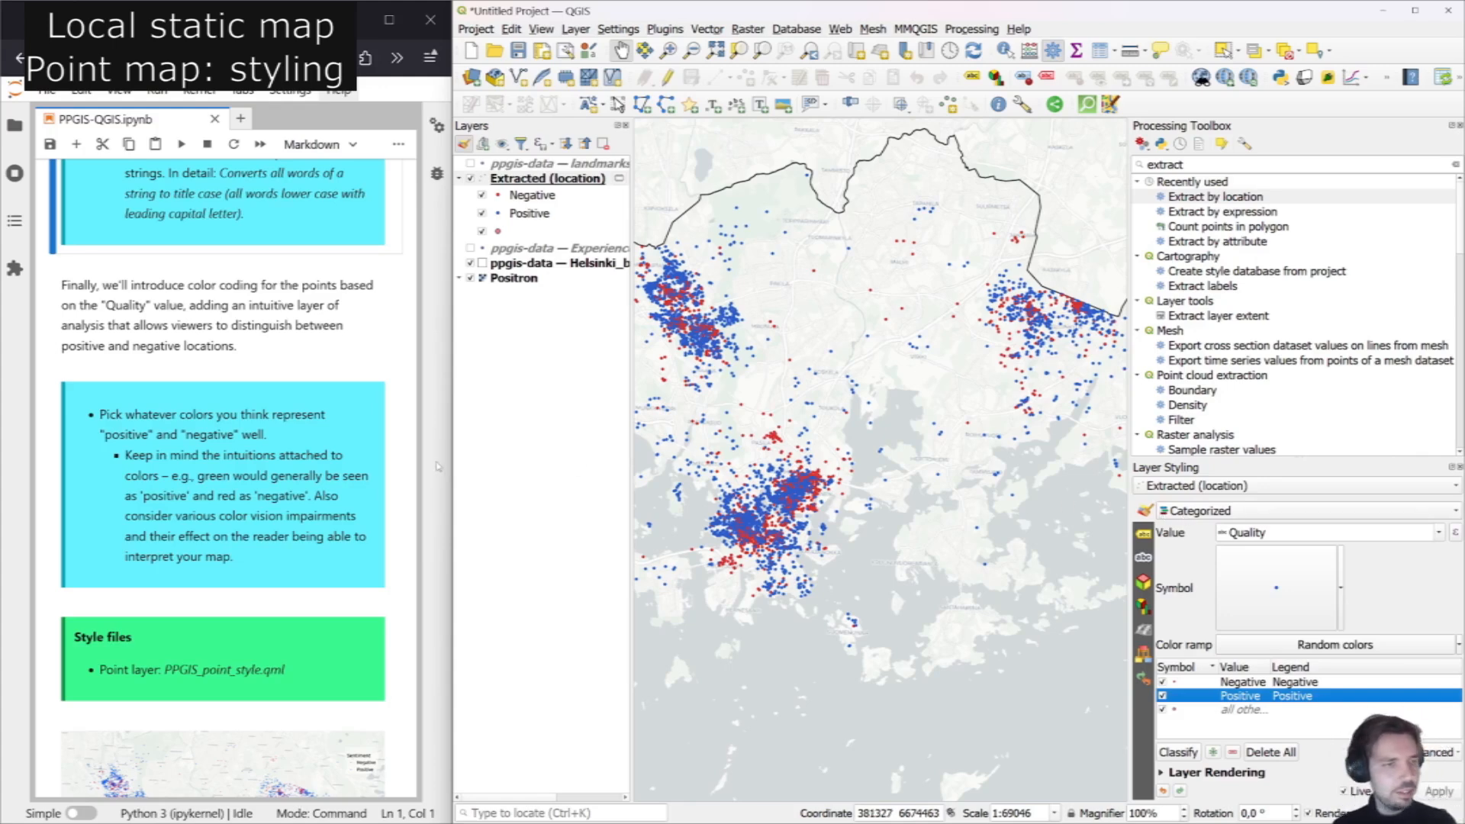
Enable symbol levels for the Extracted (location) layer, set the Positive class to level 1 and apply the change.
scroll(340, 441, "down", 4)
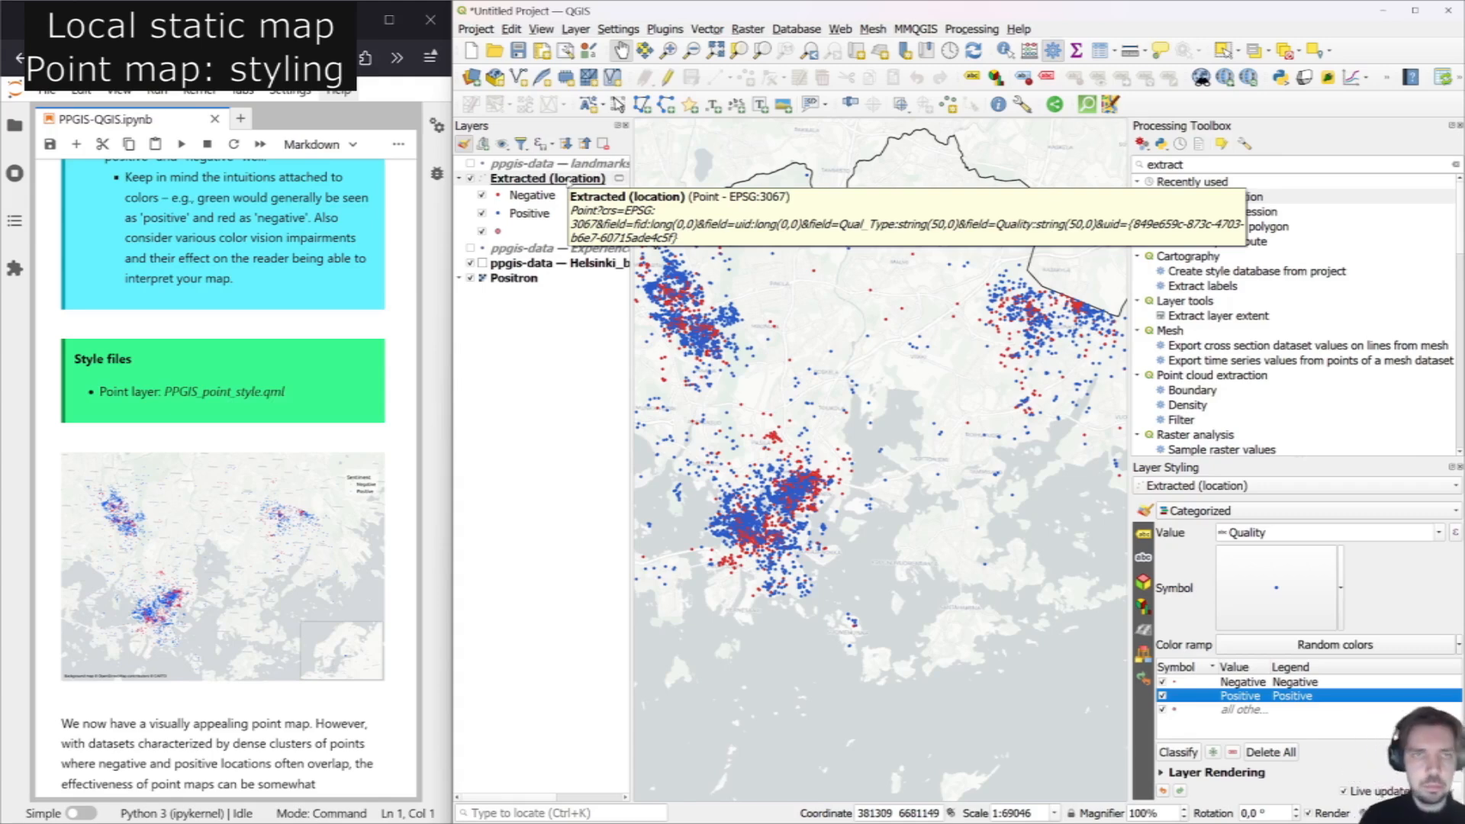
left_click(568, 180)
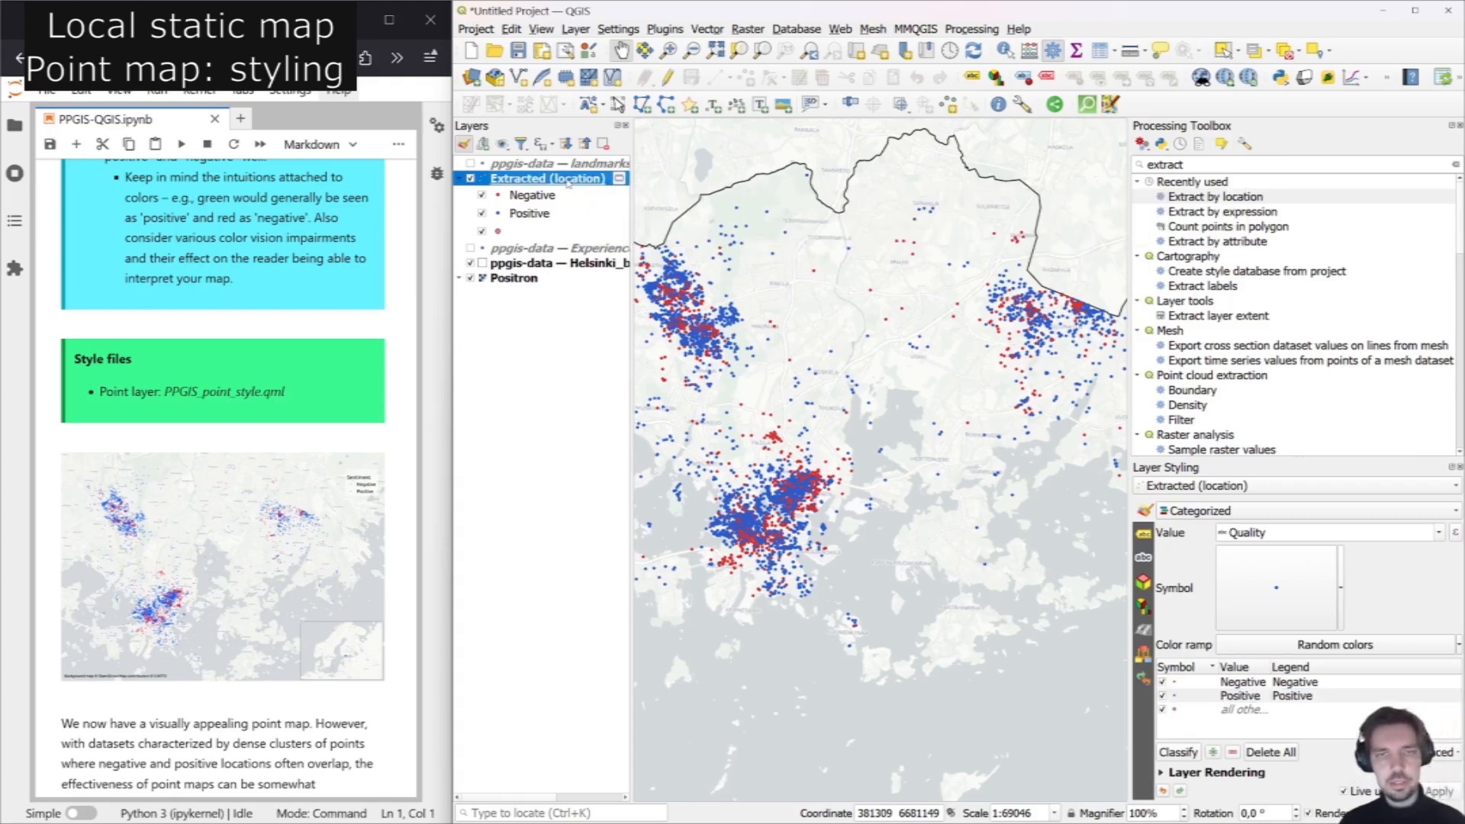
right_click(568, 183)
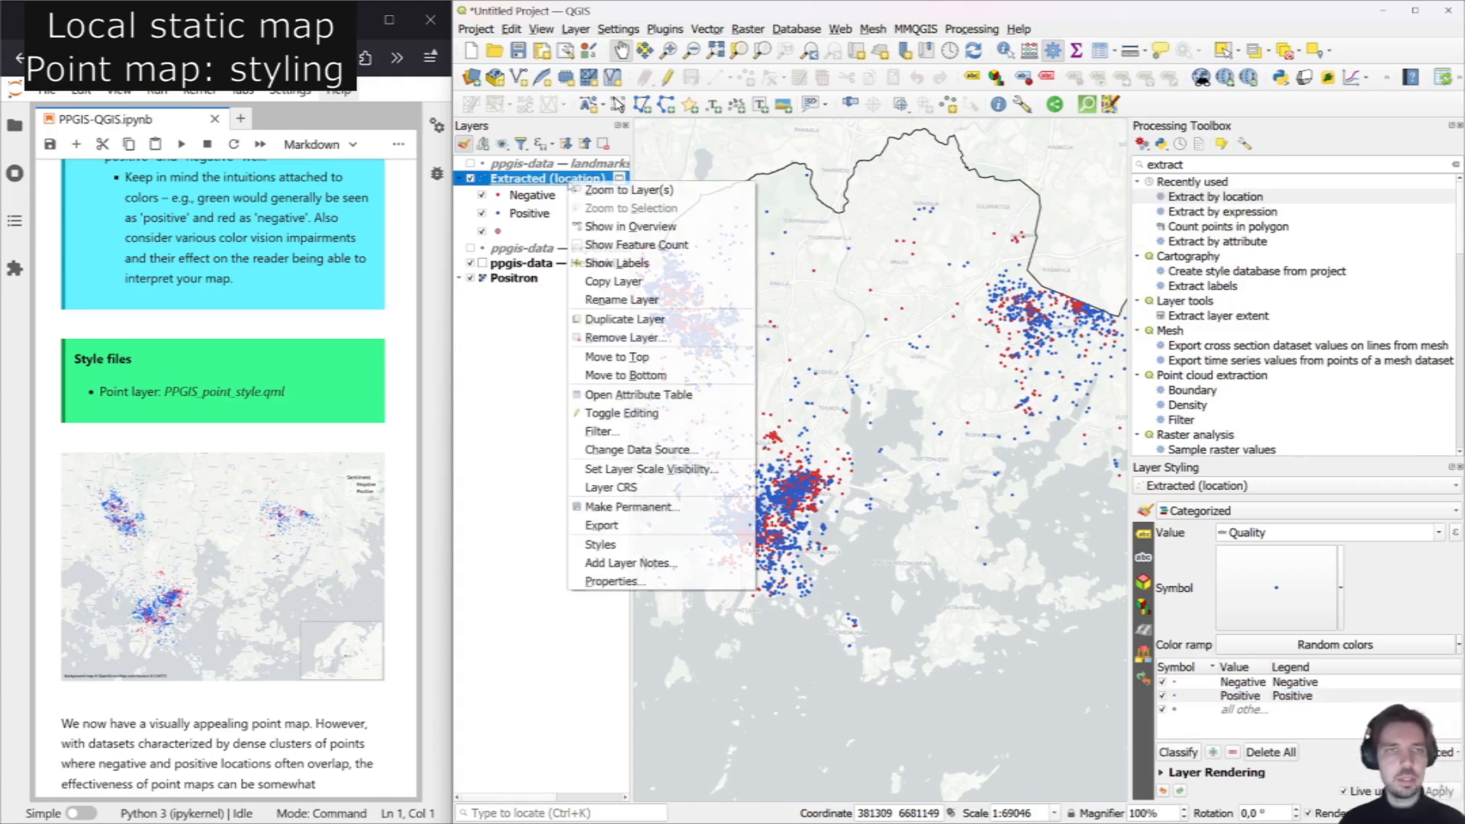
left_click(627, 583)
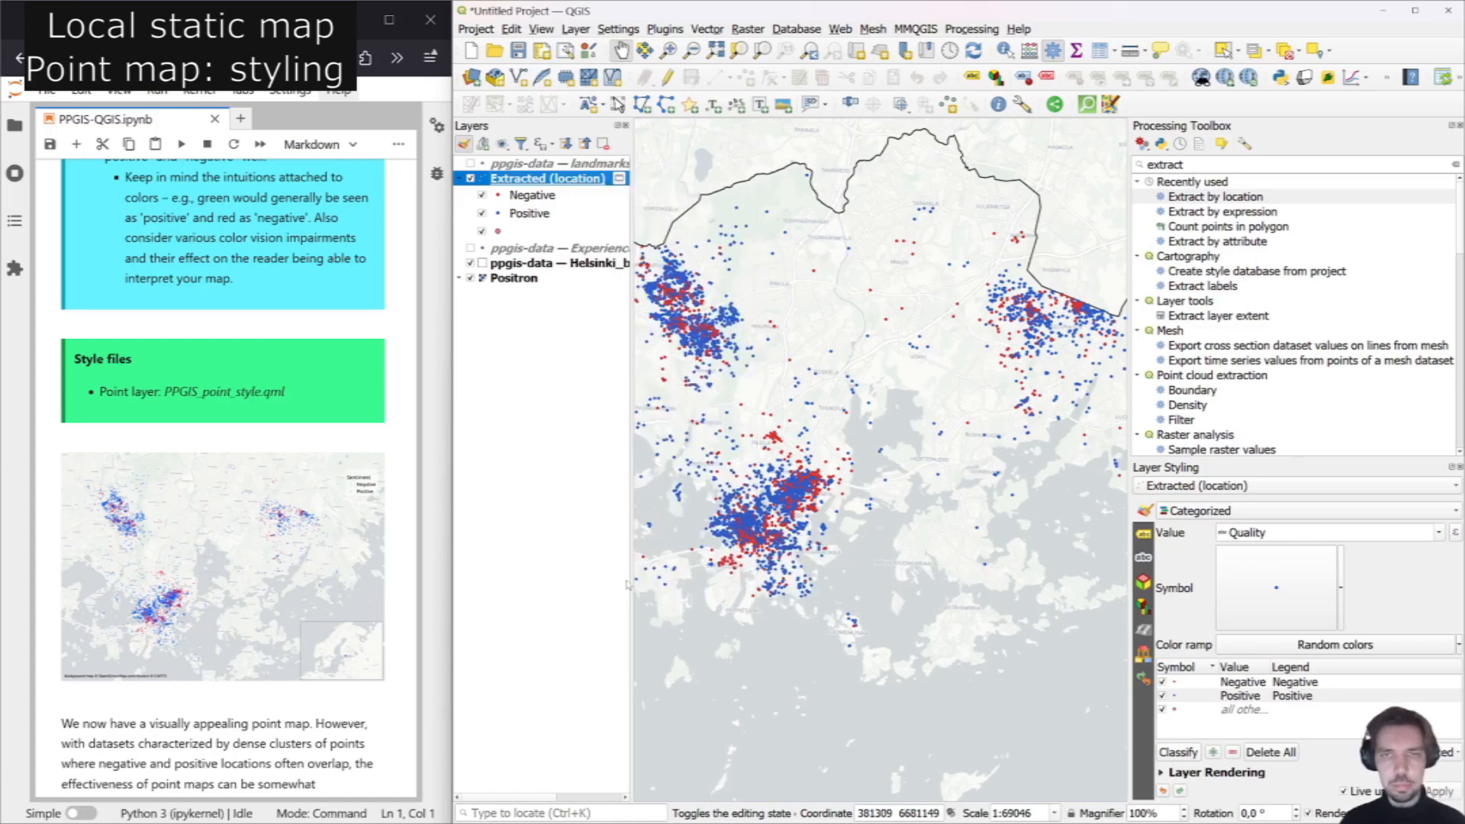
left_click_drag(260, 142, 690, 65)
left_click(1029, 608)
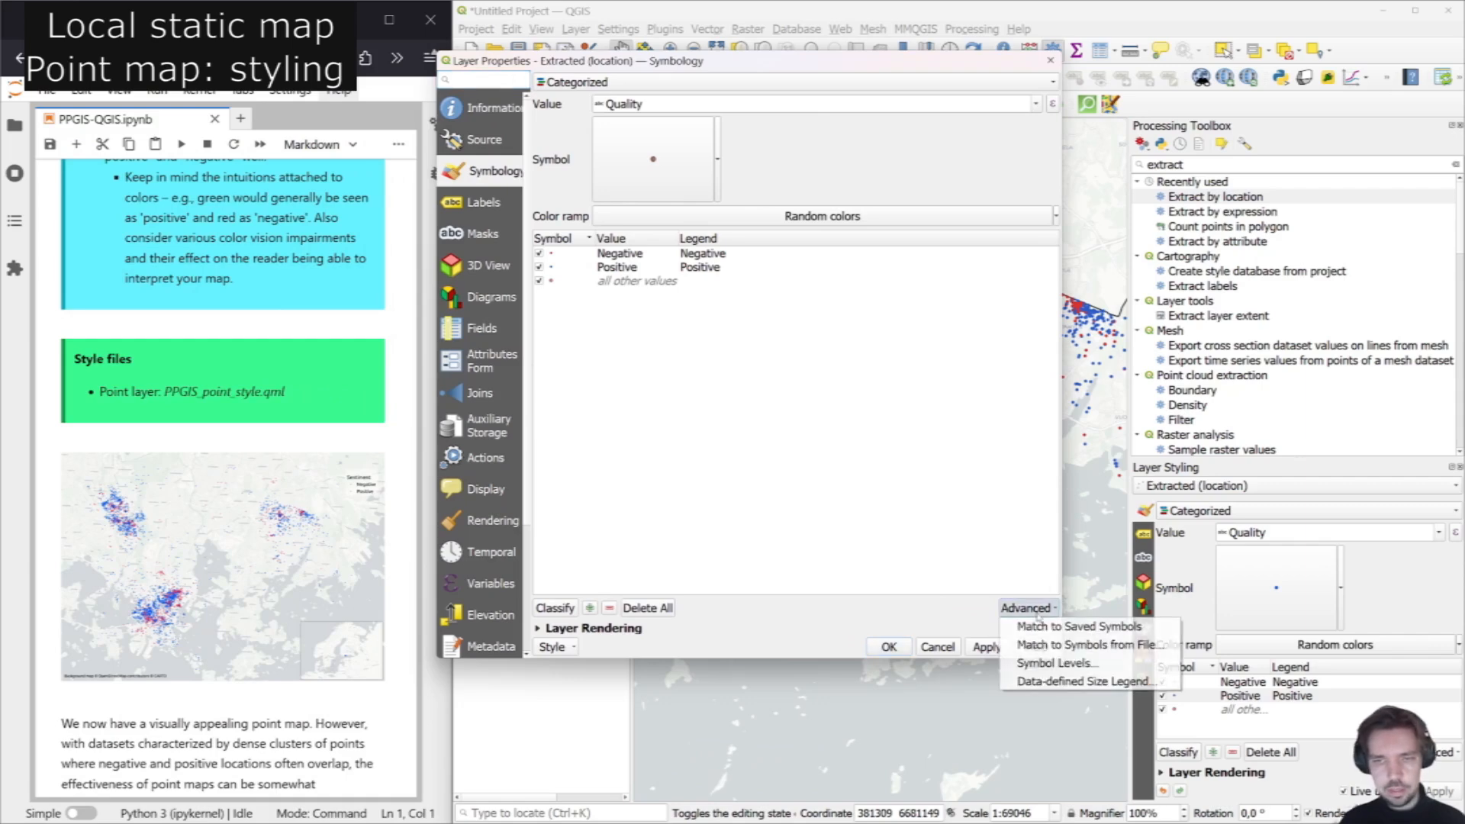
left_click(1057, 664)
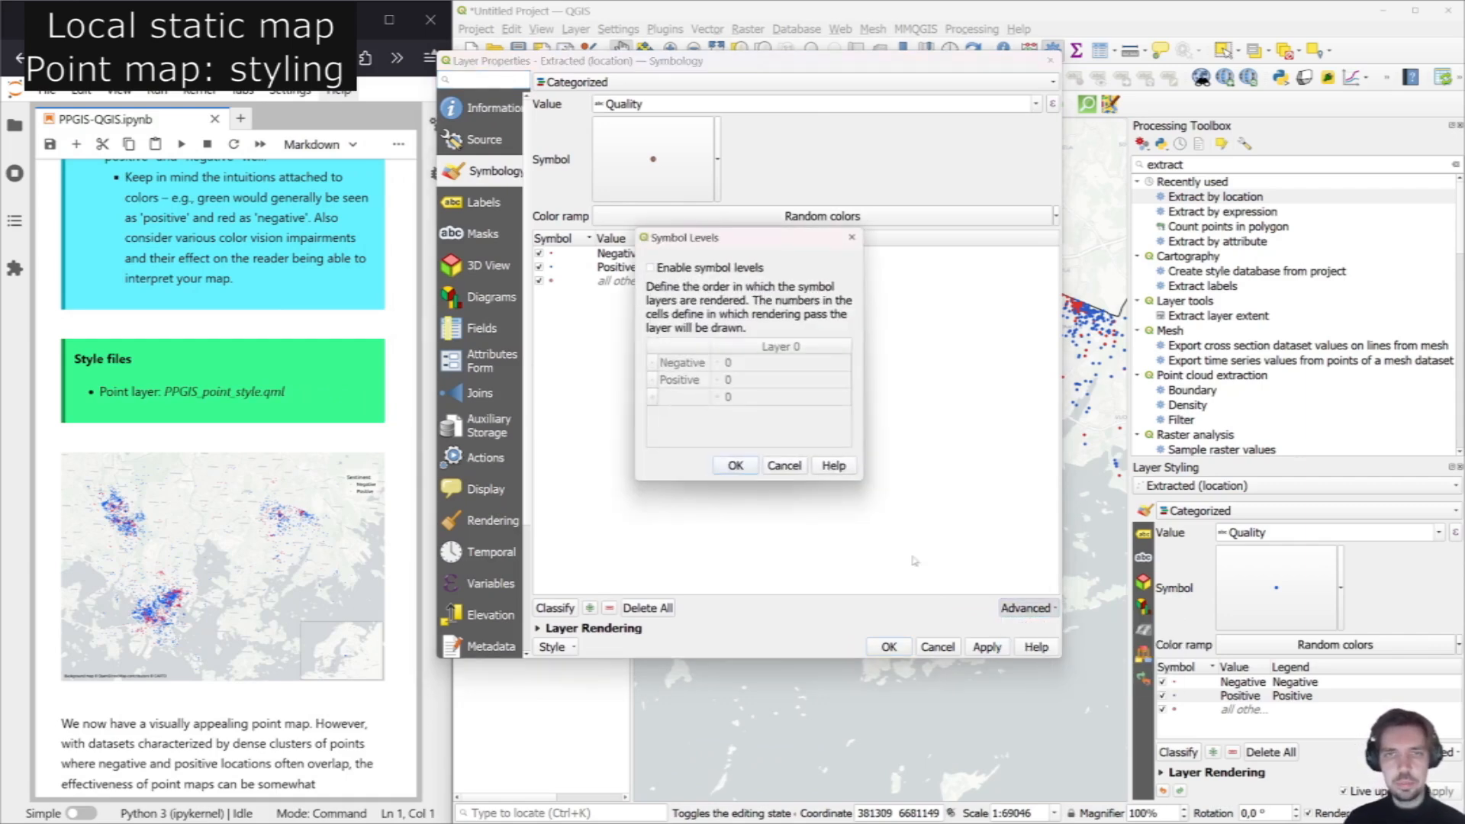
left_click(650, 267)
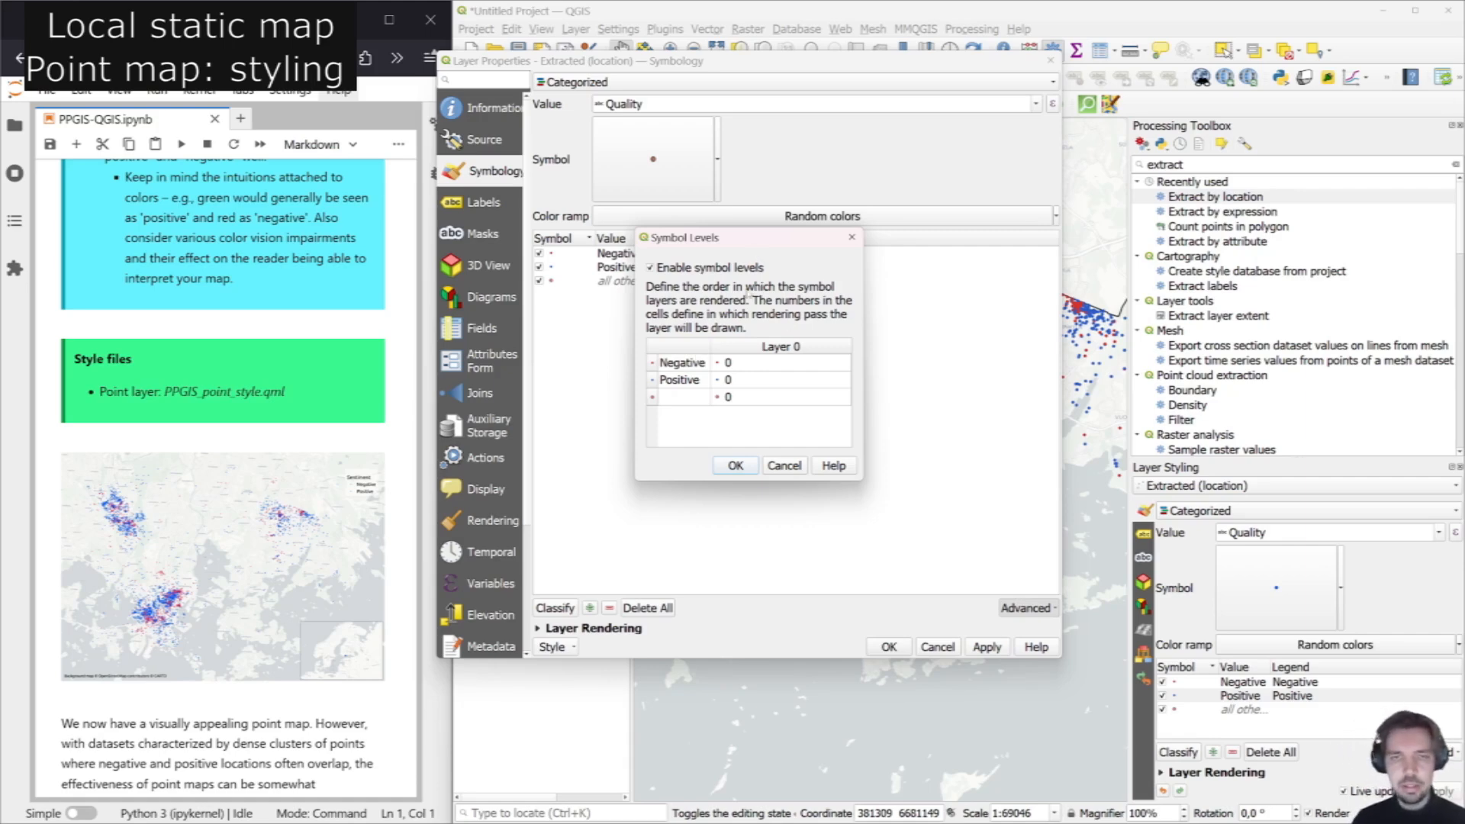
left_click(748, 380)
double_click(748, 380)
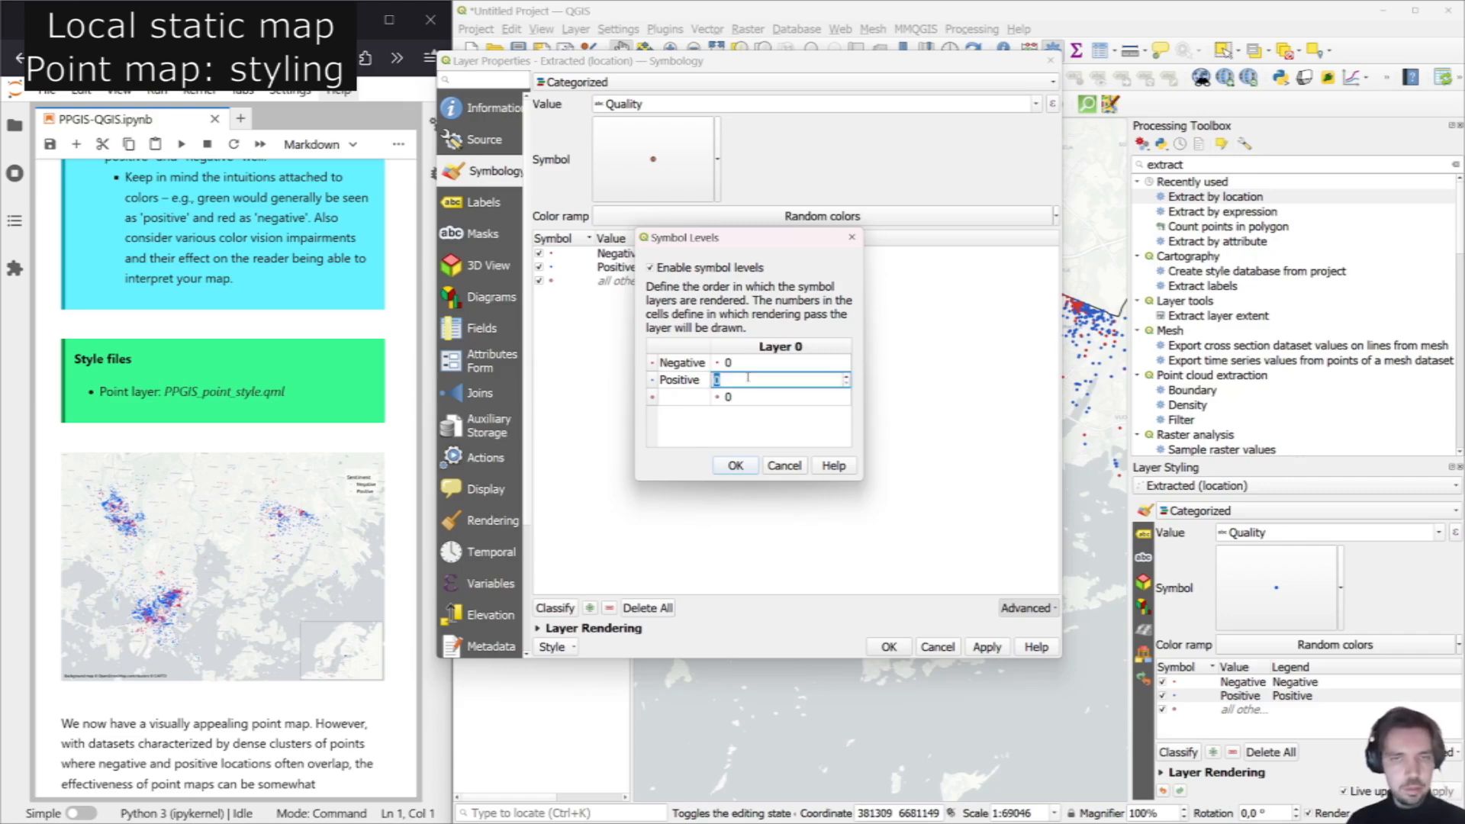
type("1")
left_click(726, 467)
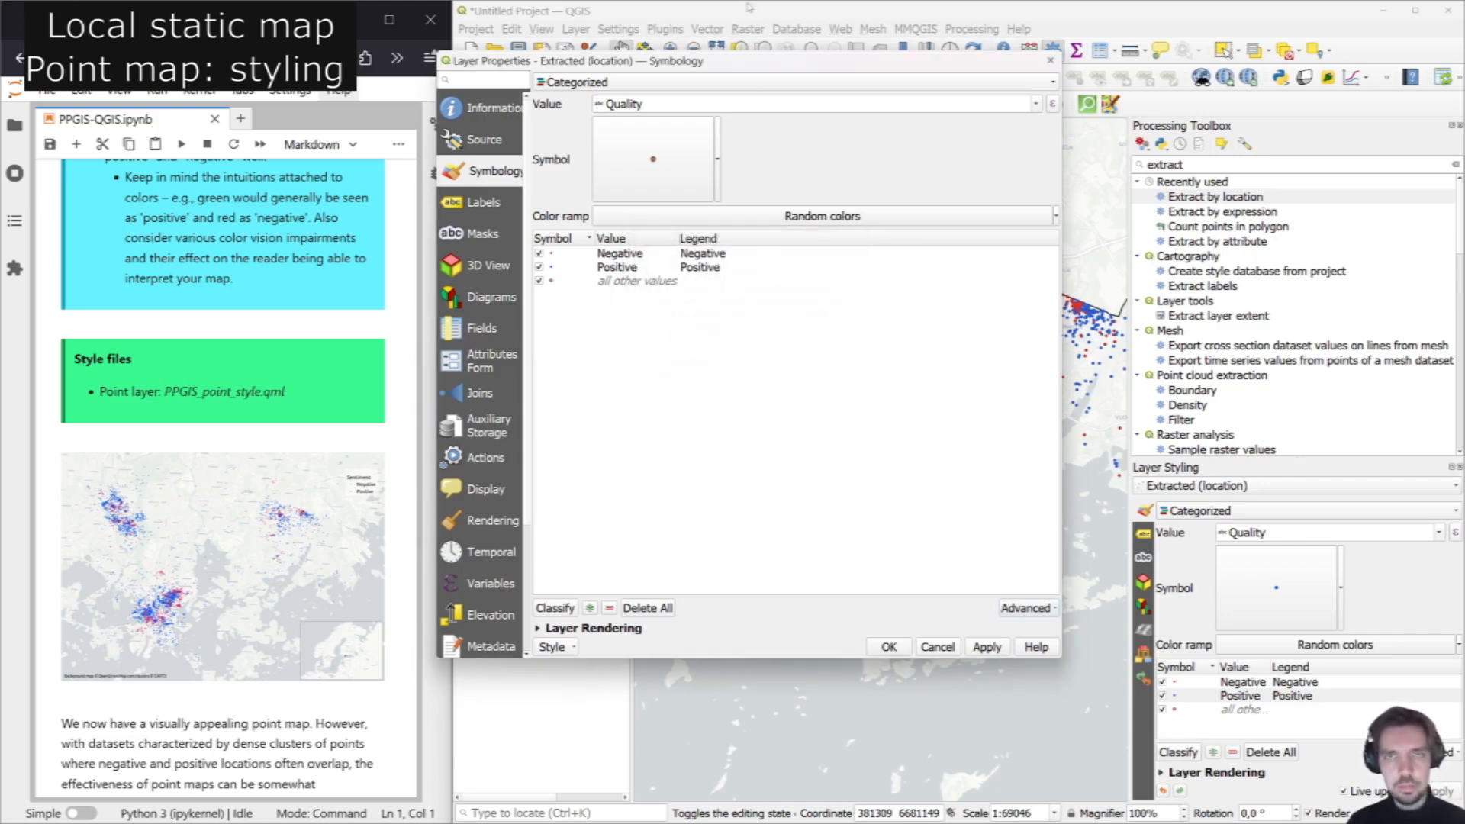
left_click_drag(761, 65, 450, 153)
left_click(704, 692)
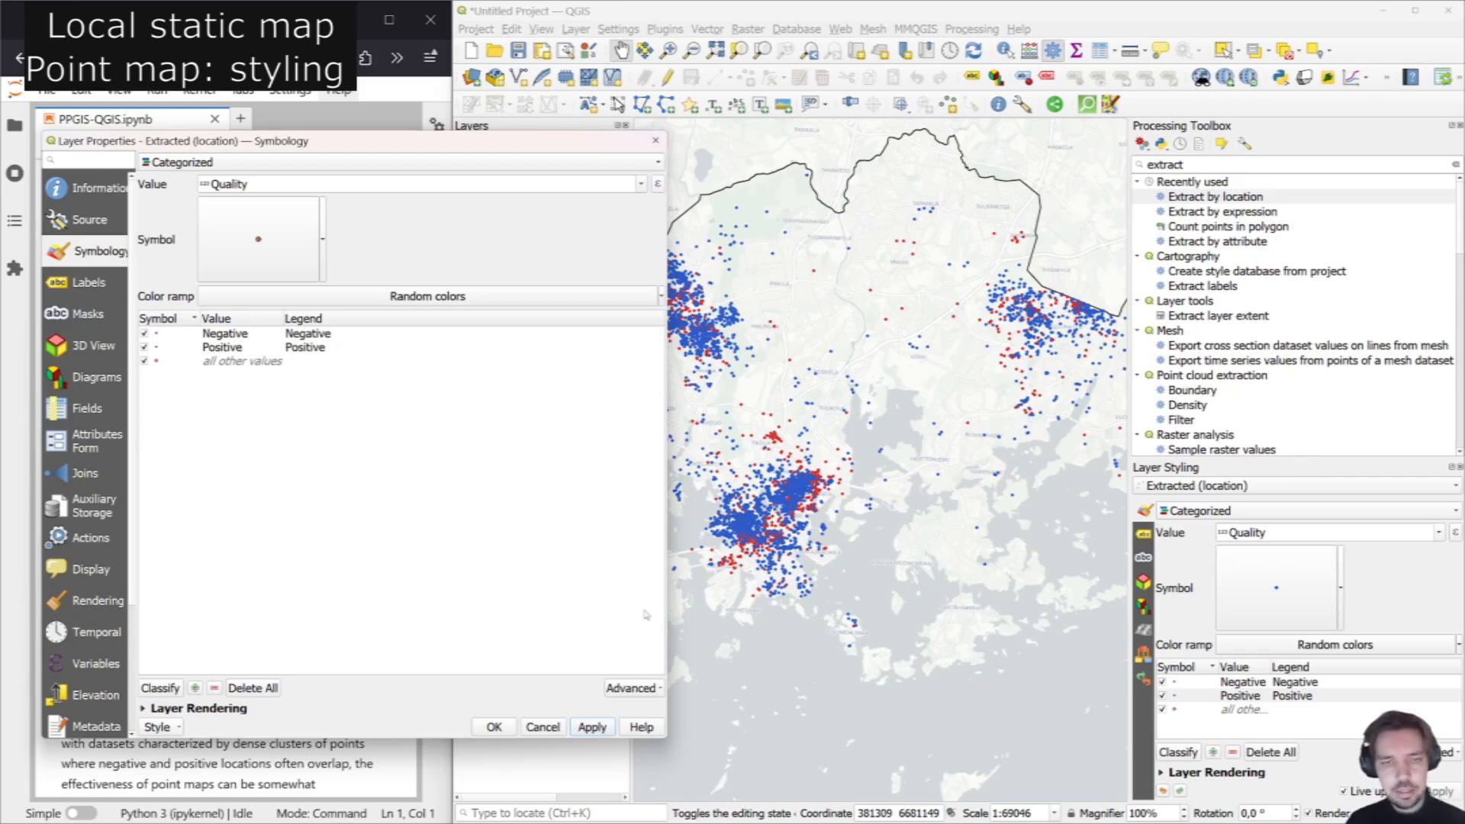
Try the reversed drawing order with Negative on level 1 and Positive on level 0, apply it and close the layer properties.
left_click(630, 689)
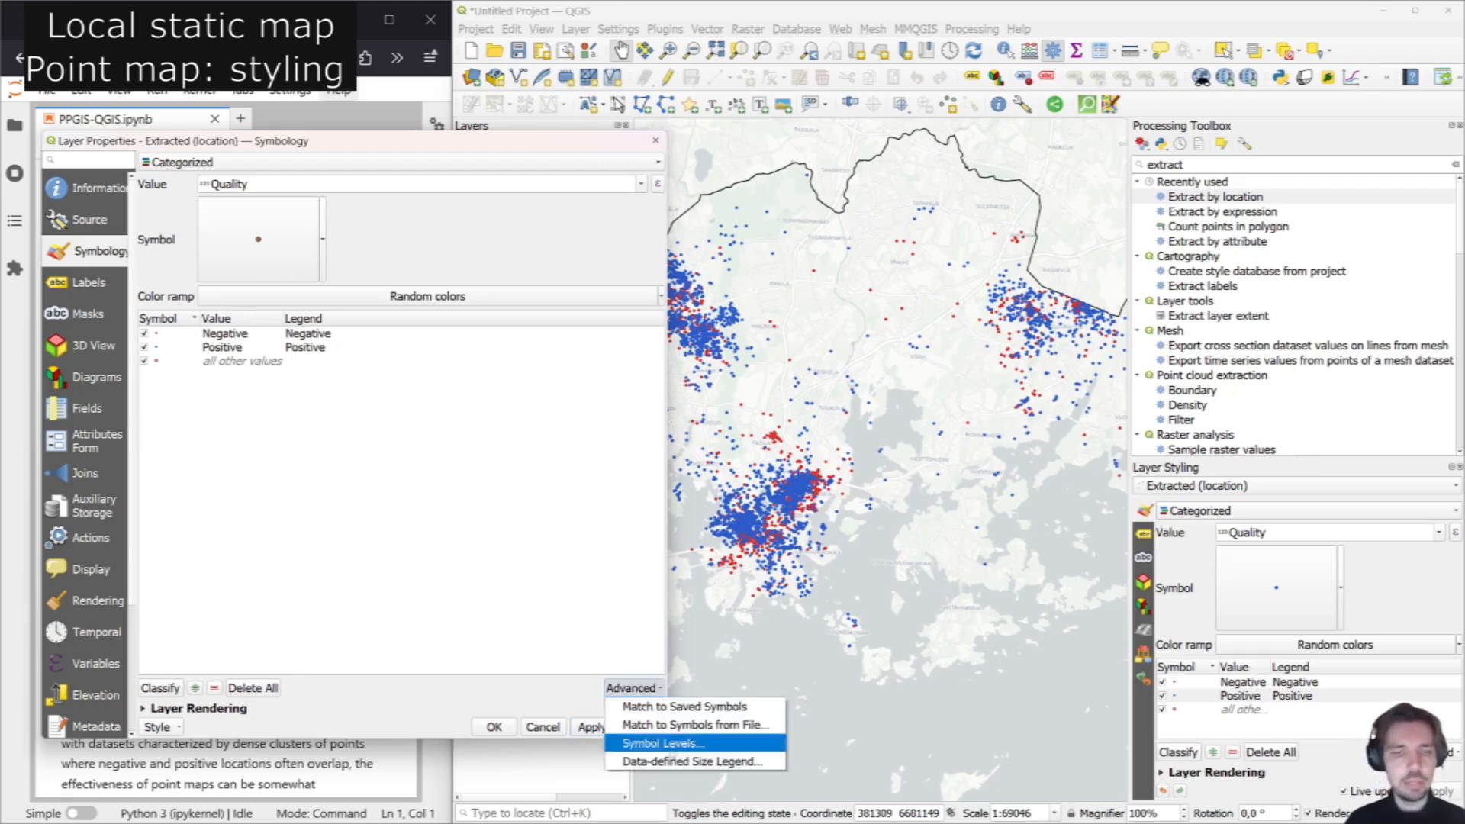
left_click(642, 738)
double_click(348, 460)
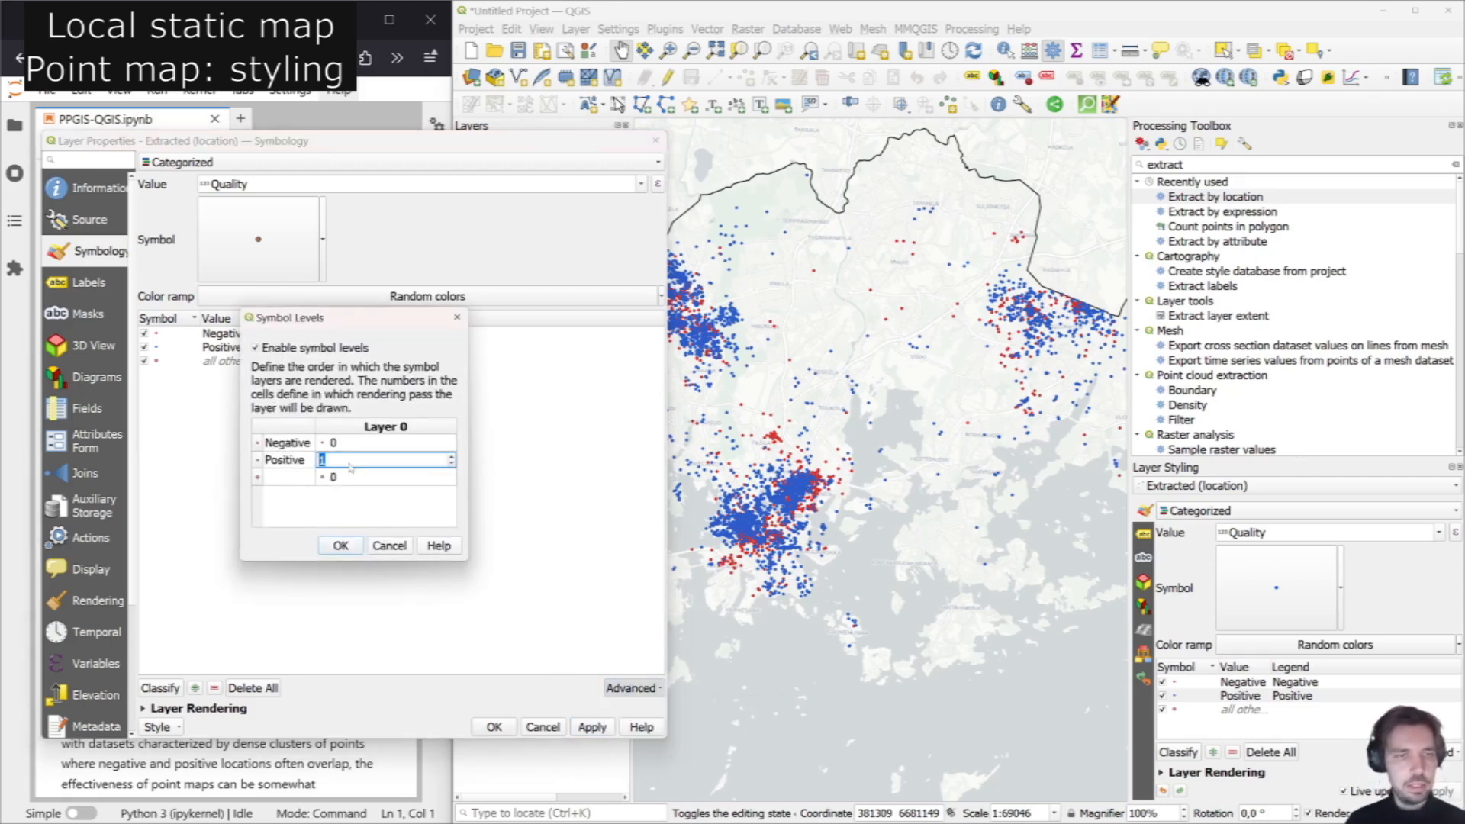
type("0")
double_click(360, 443)
type("1")
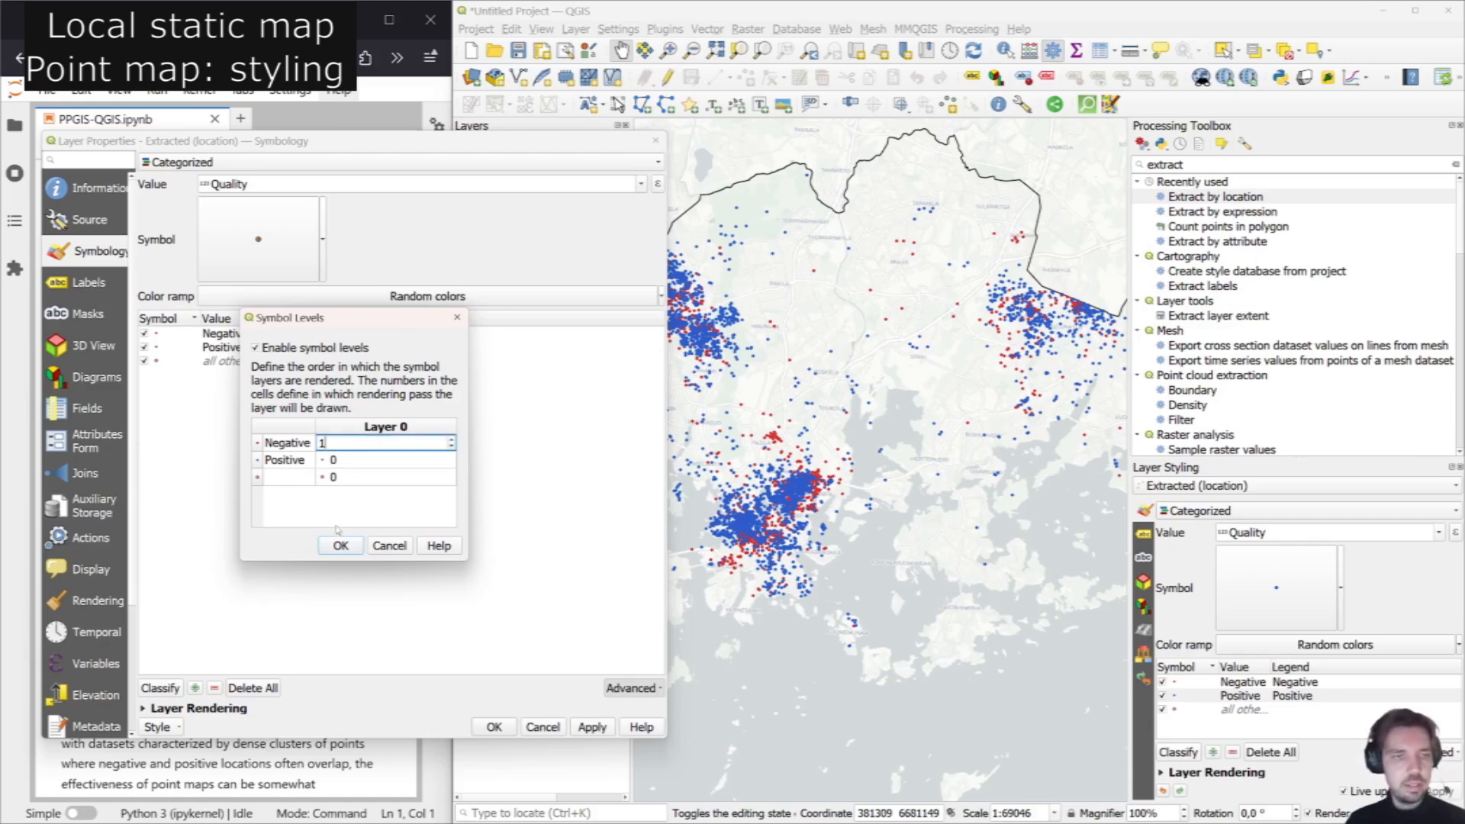
left_click(338, 544)
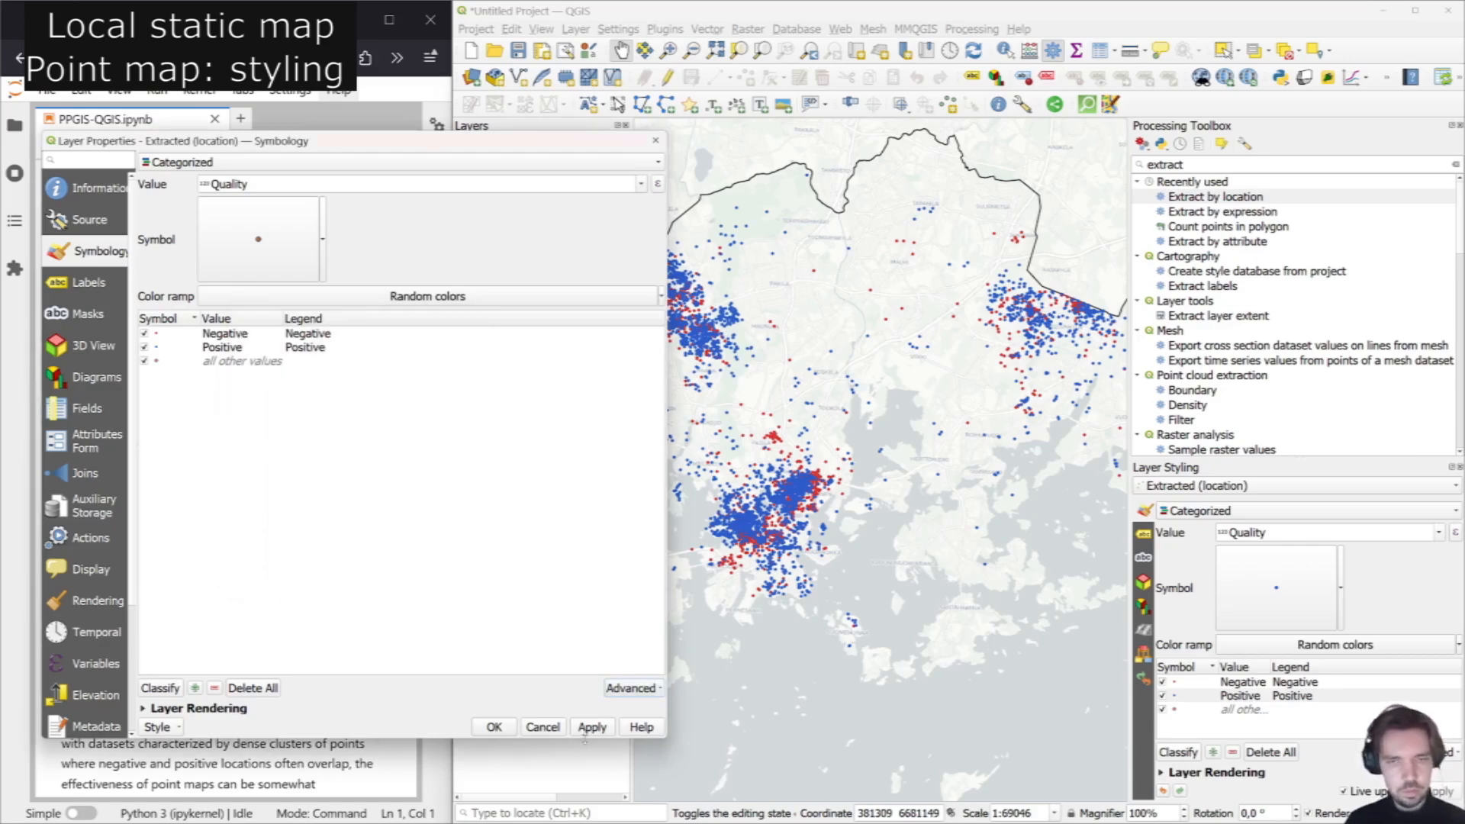
left_click(592, 729)
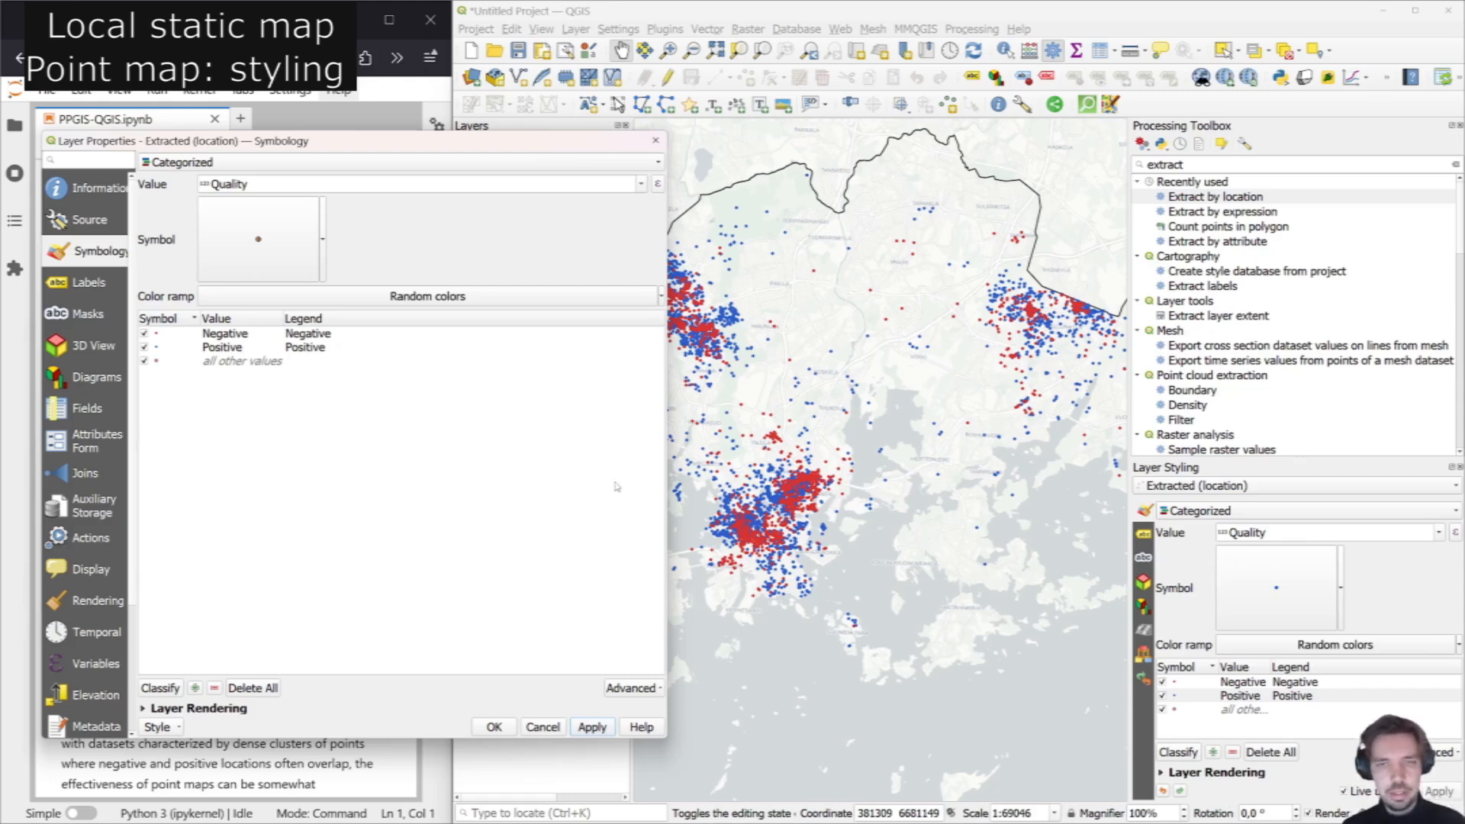
key("Escape")
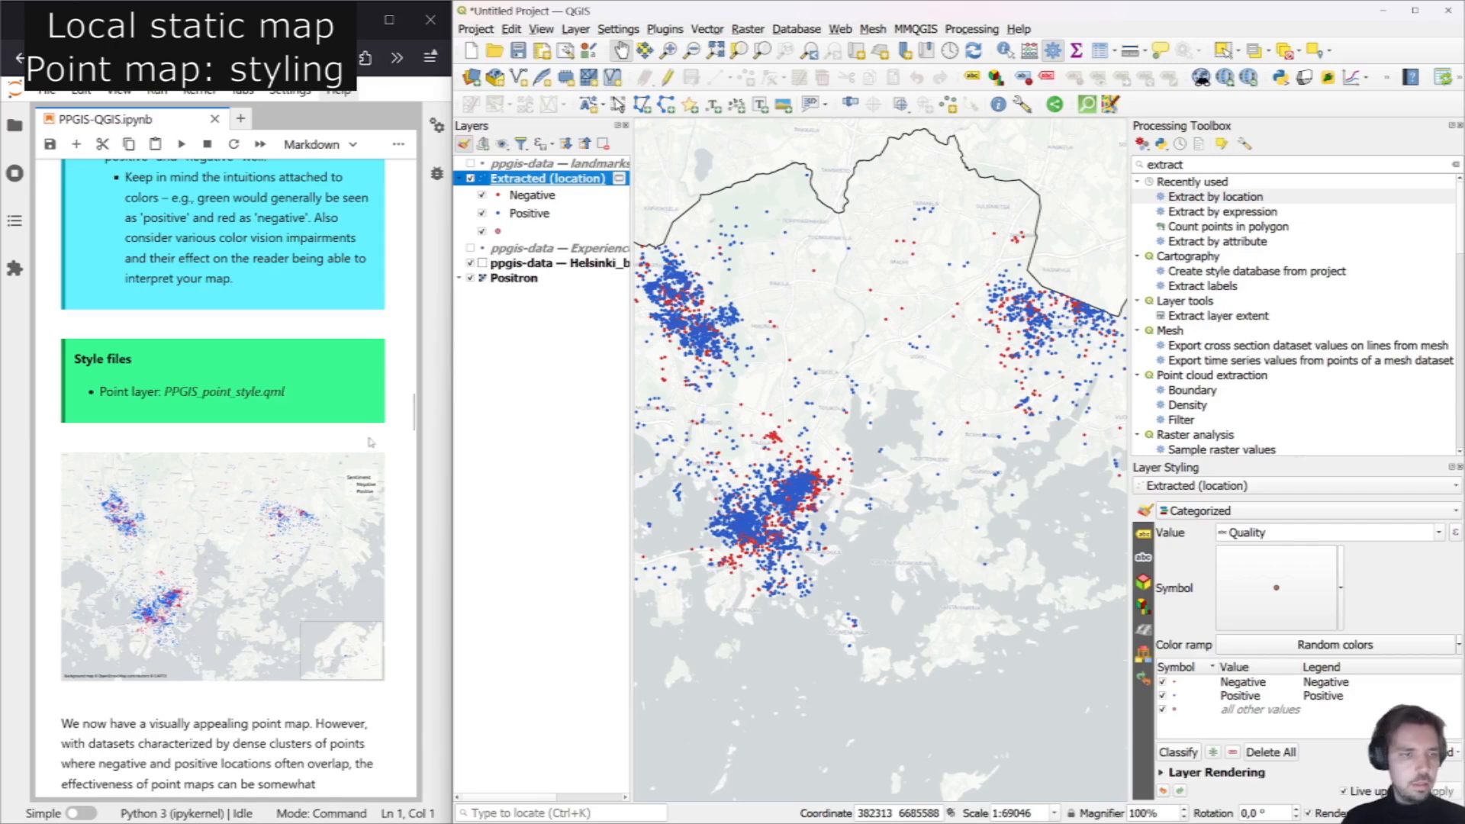
Create a new print layout with an automatically generated title and move its window so the whole layout fits on screen.
scroll(371, 441, "down", 3)
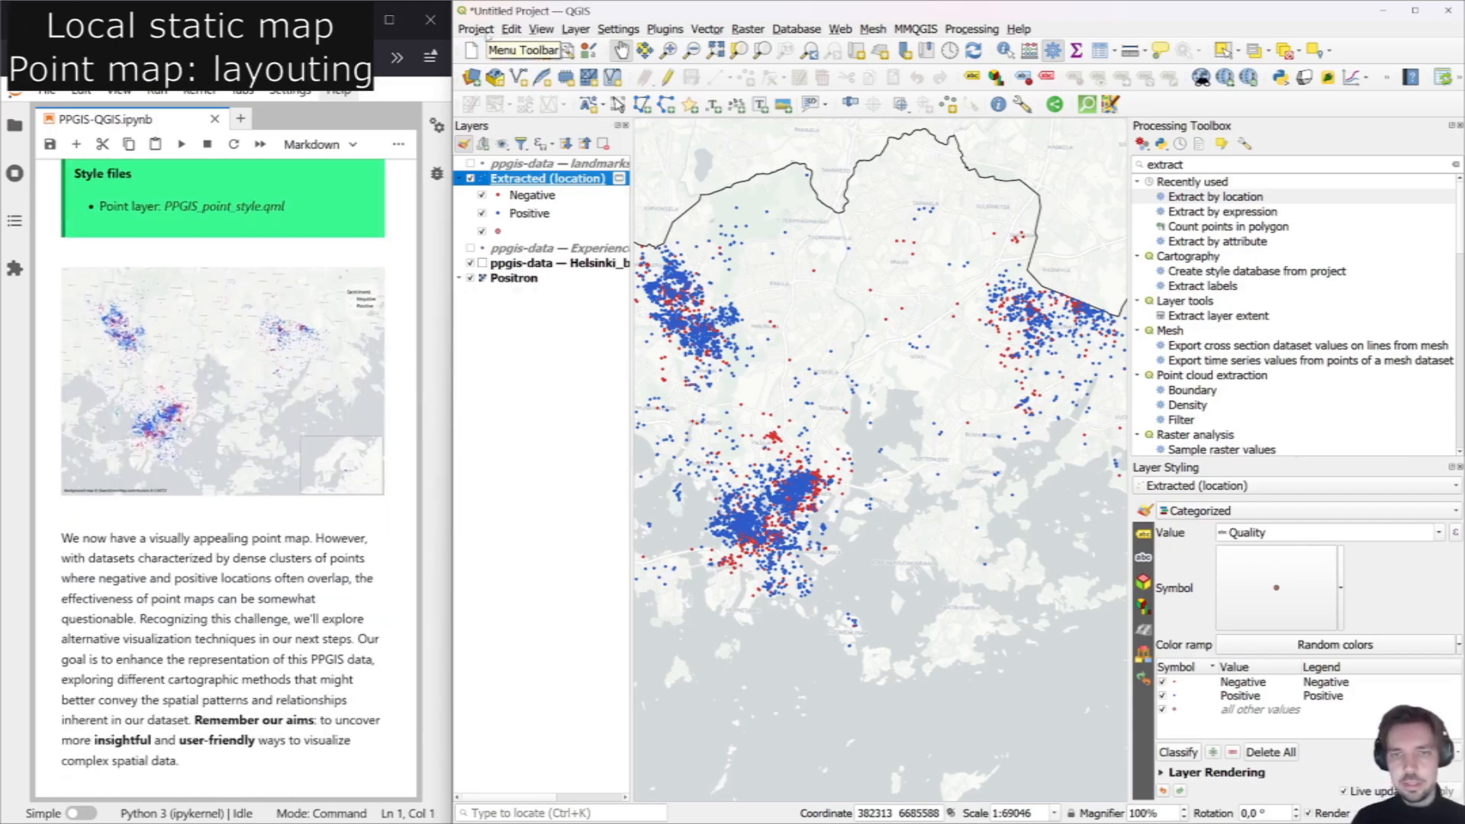
left_click(477, 30)
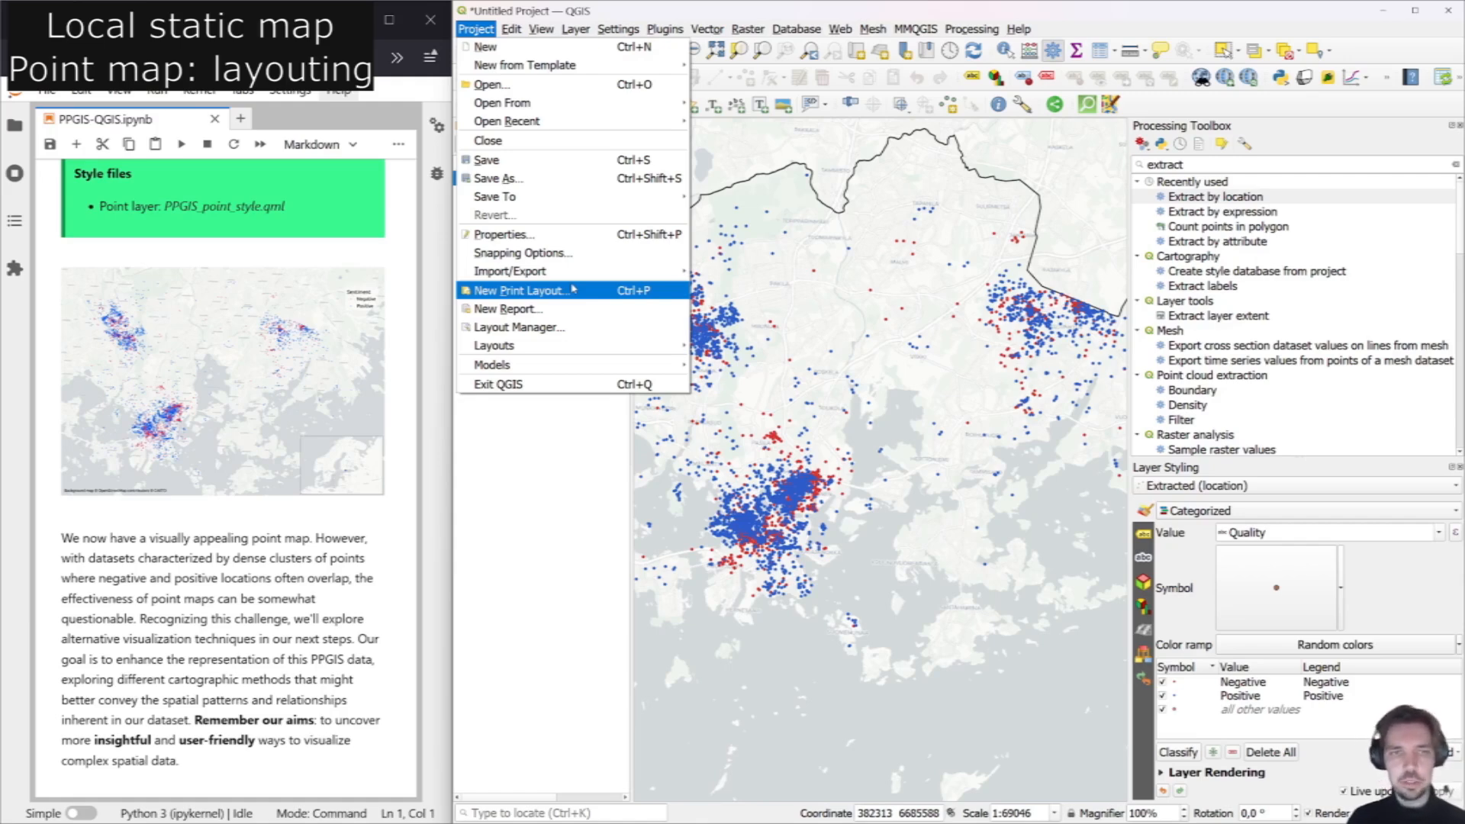
left_click(573, 289)
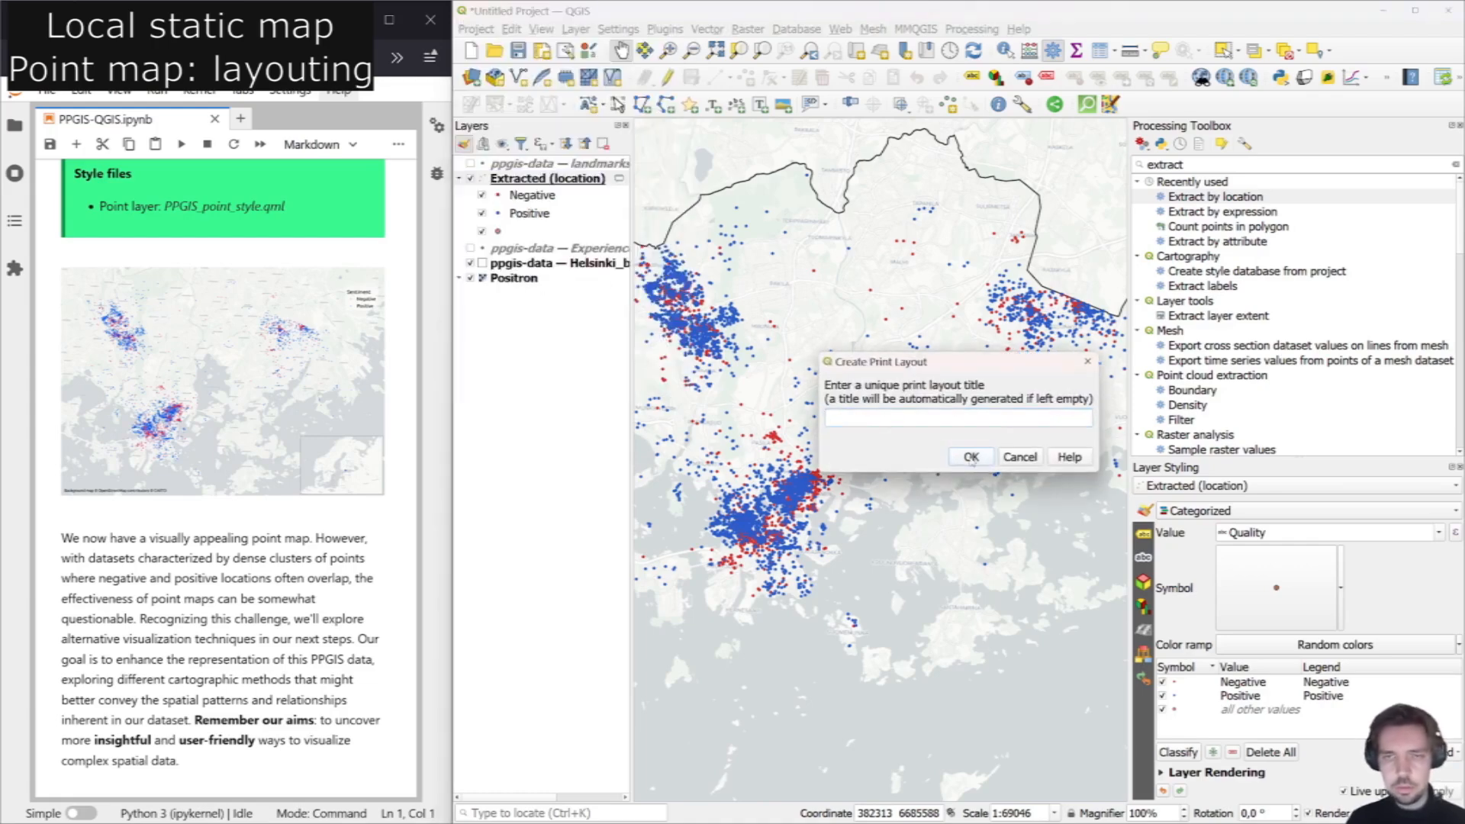
left_click(969, 457)
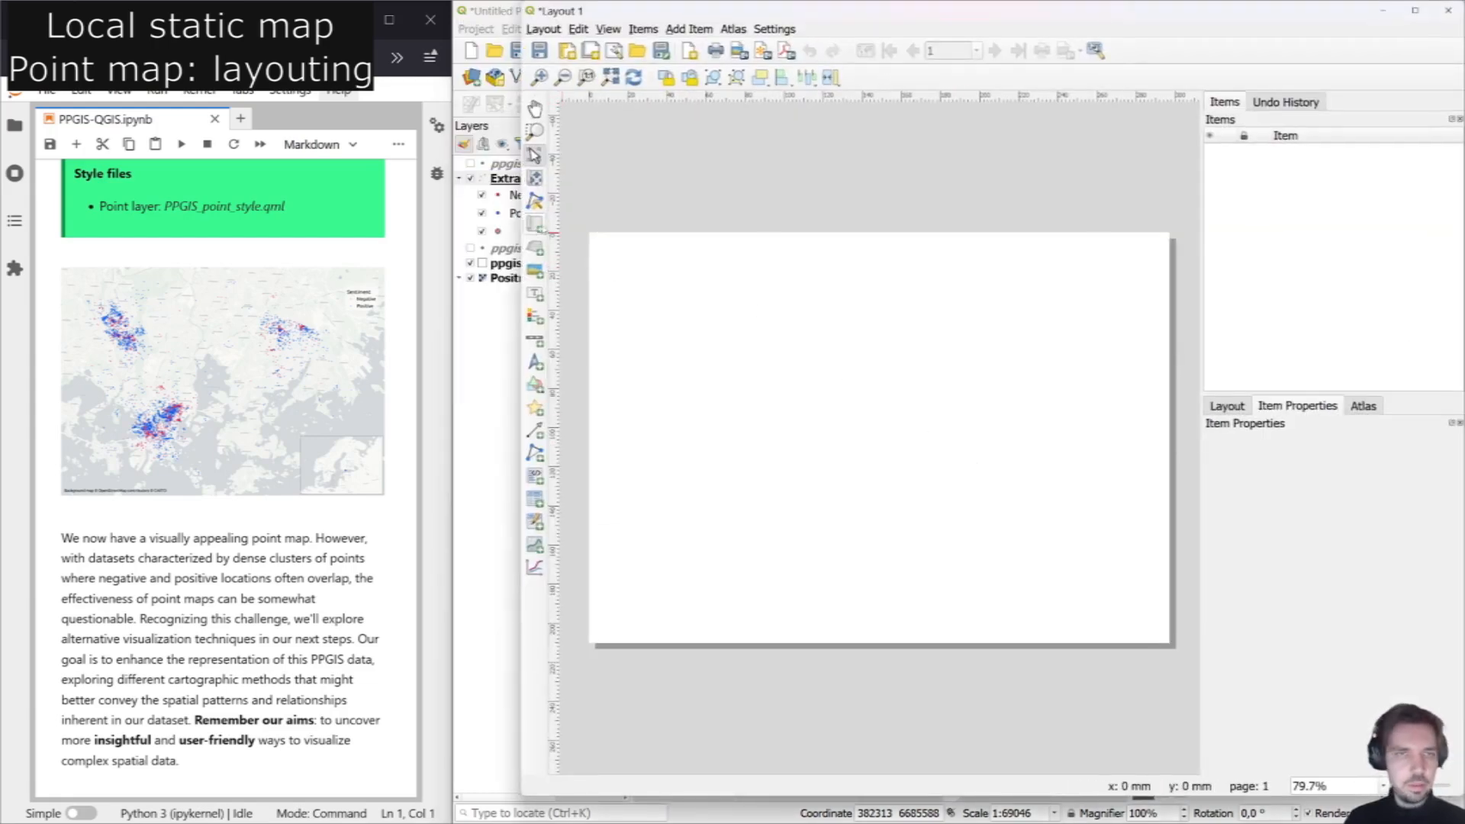
left_click_drag(637, 8, 595, 18)
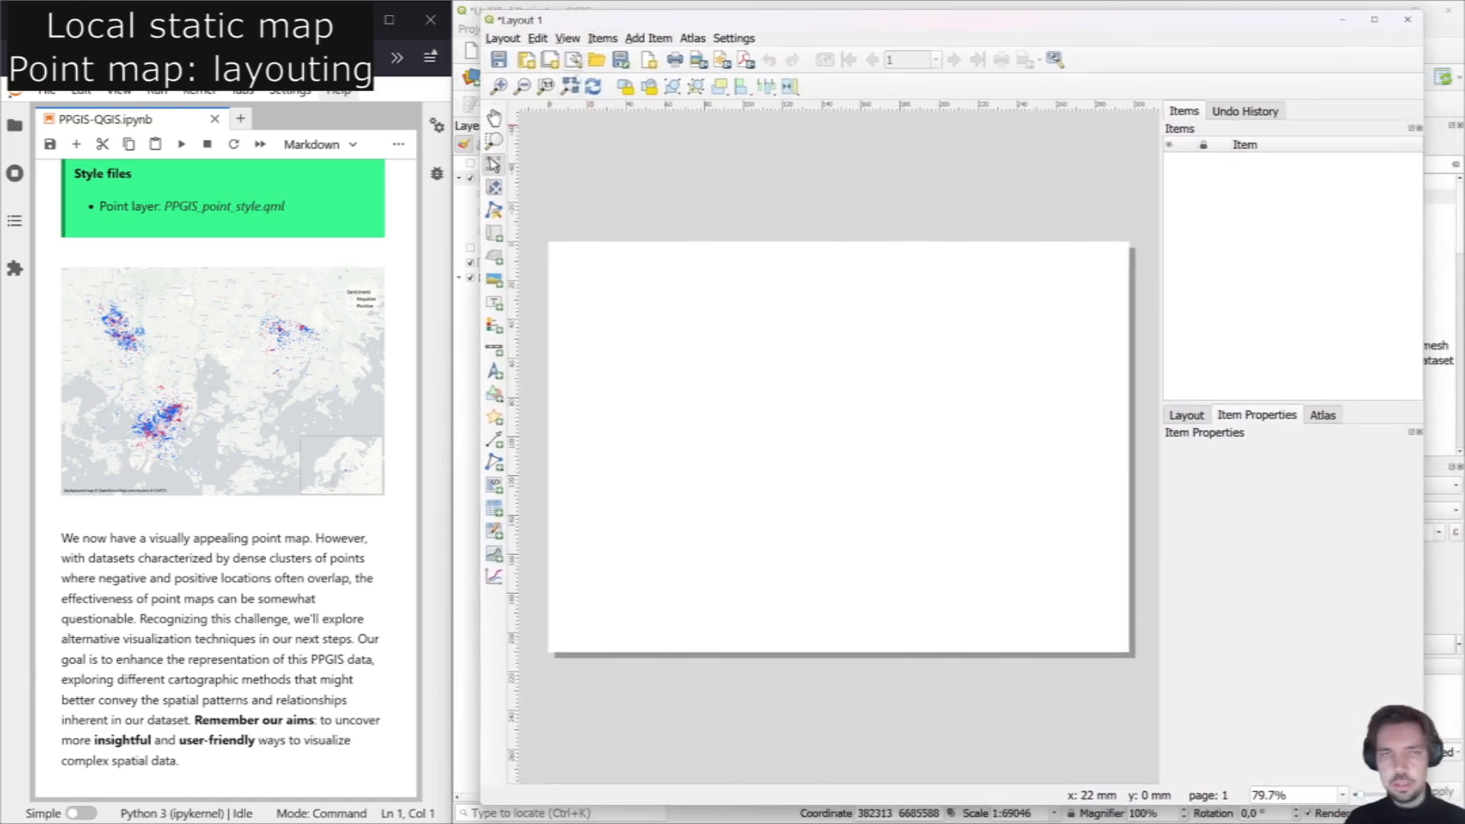
Add a map covering the whole layout page, shift its content slightly and set its scale to 93782.
left_click(494, 234)
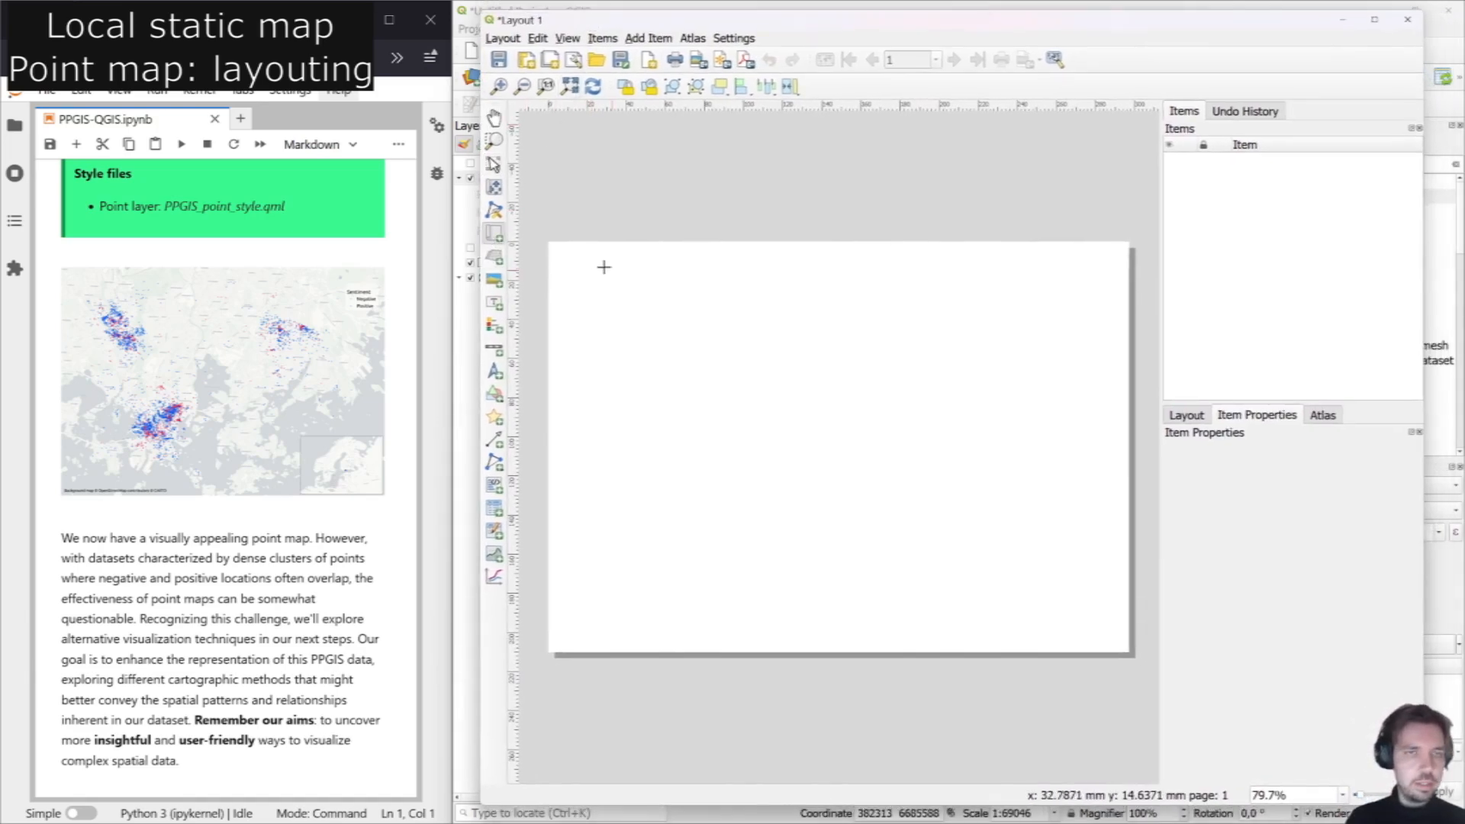
left_click_drag(549, 243, 1131, 654)
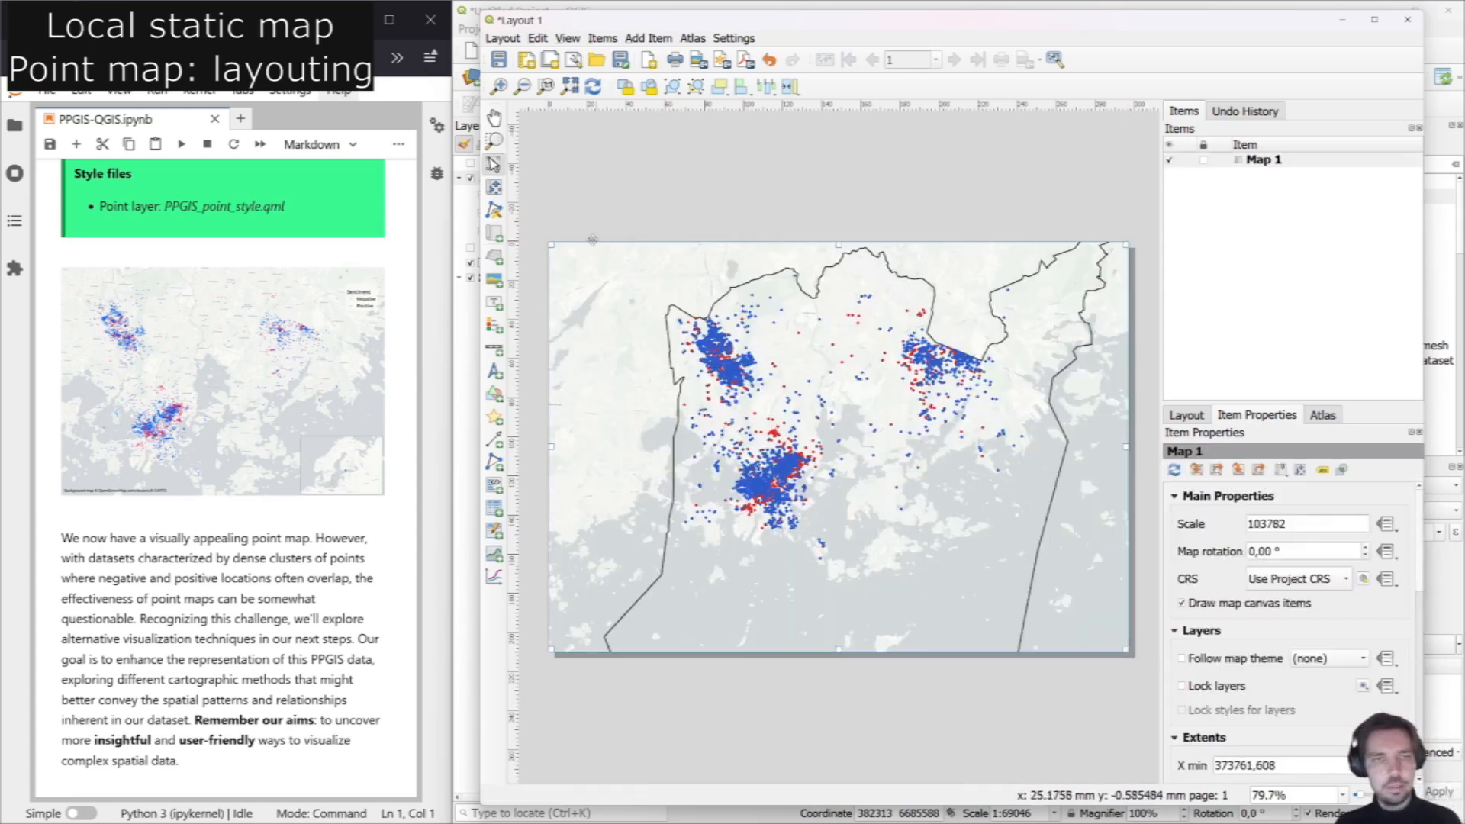
left_click(493, 187)
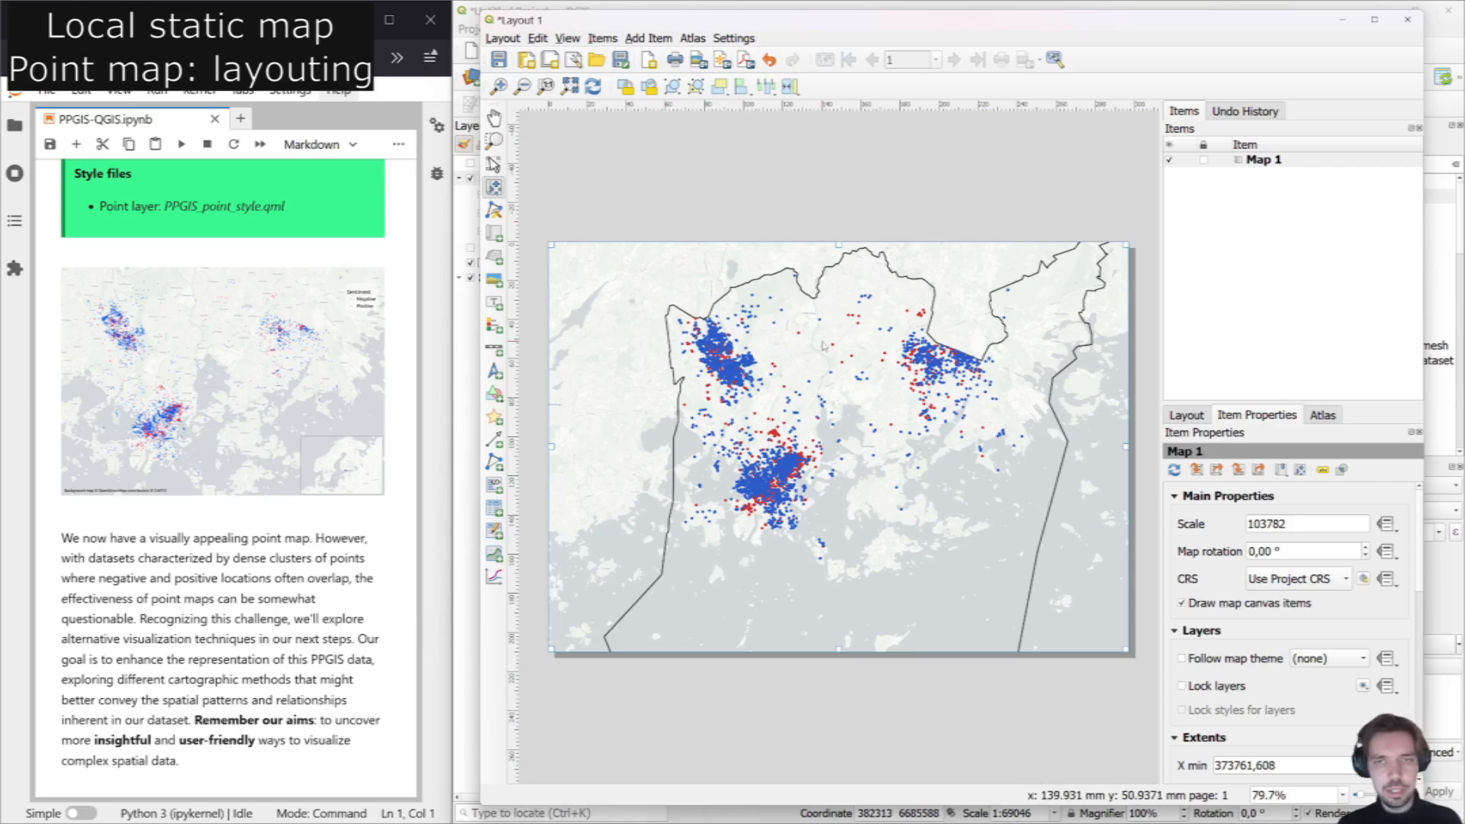
left_click_drag(826, 349, 814, 361)
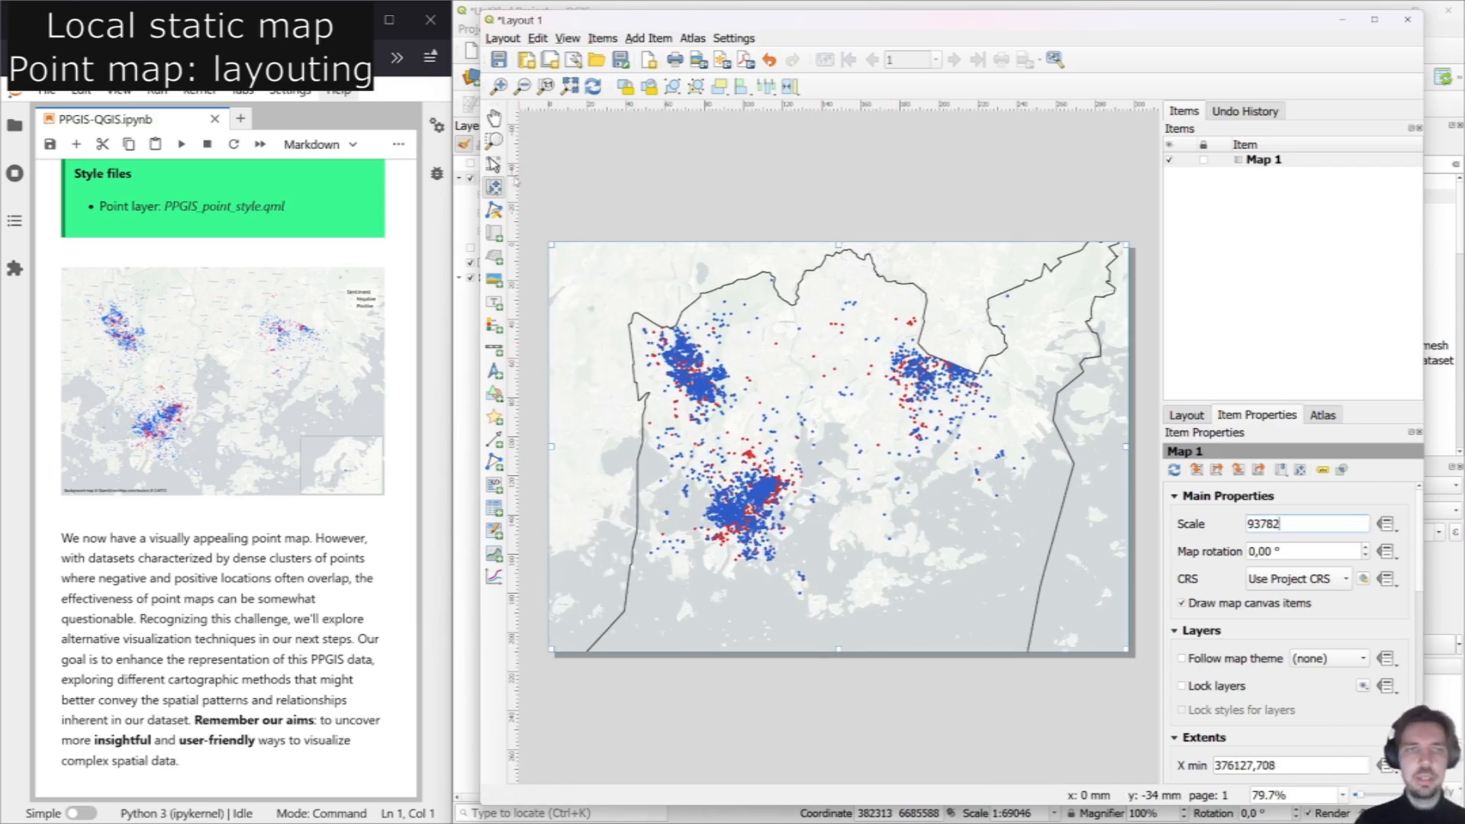
Shift the map content slightly down and left, and add a legend at its default size in the page's upper-right area.
left_click_drag(959, 384, 947, 393)
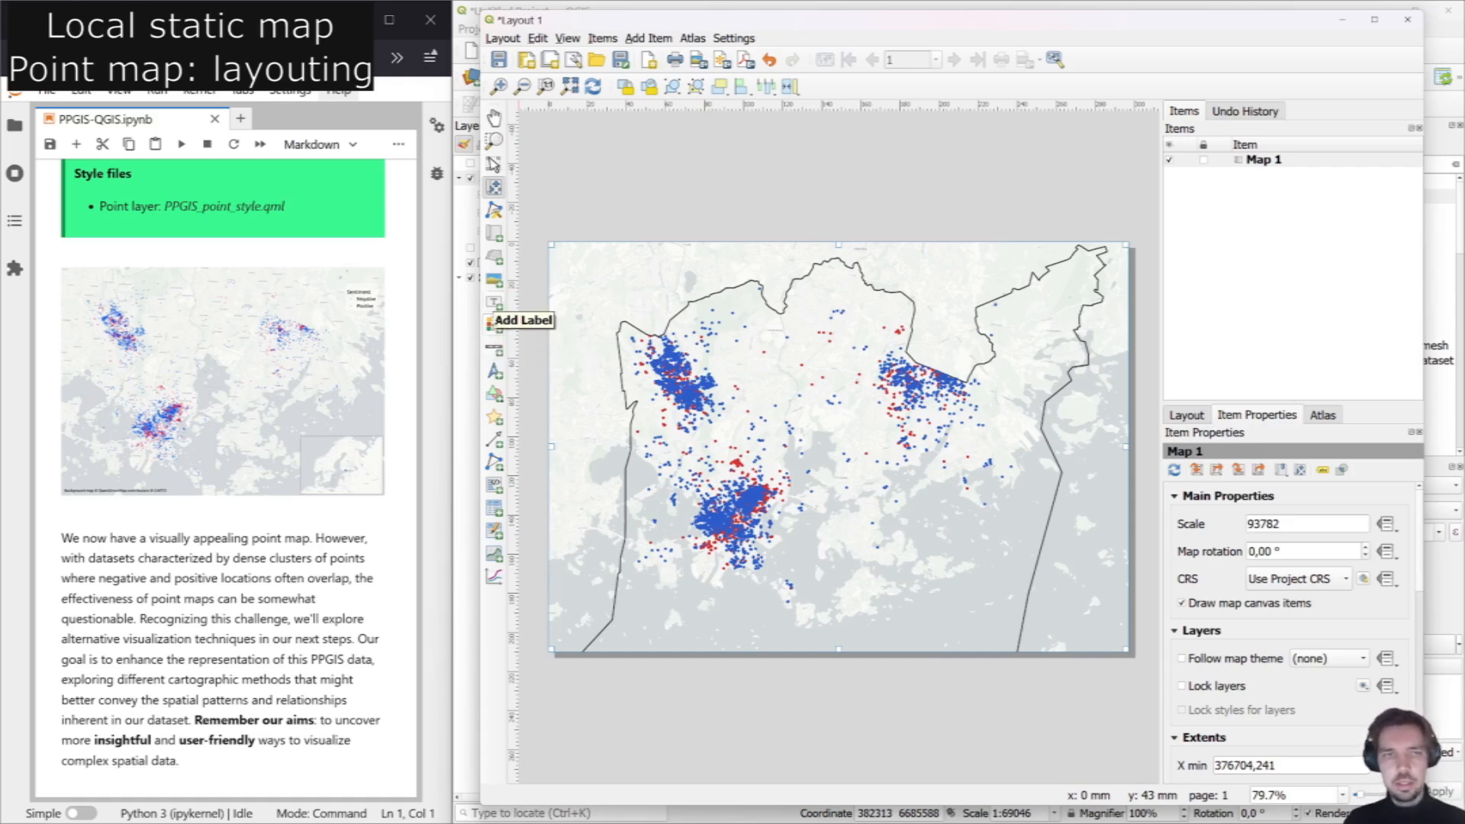
left_click(493, 326)
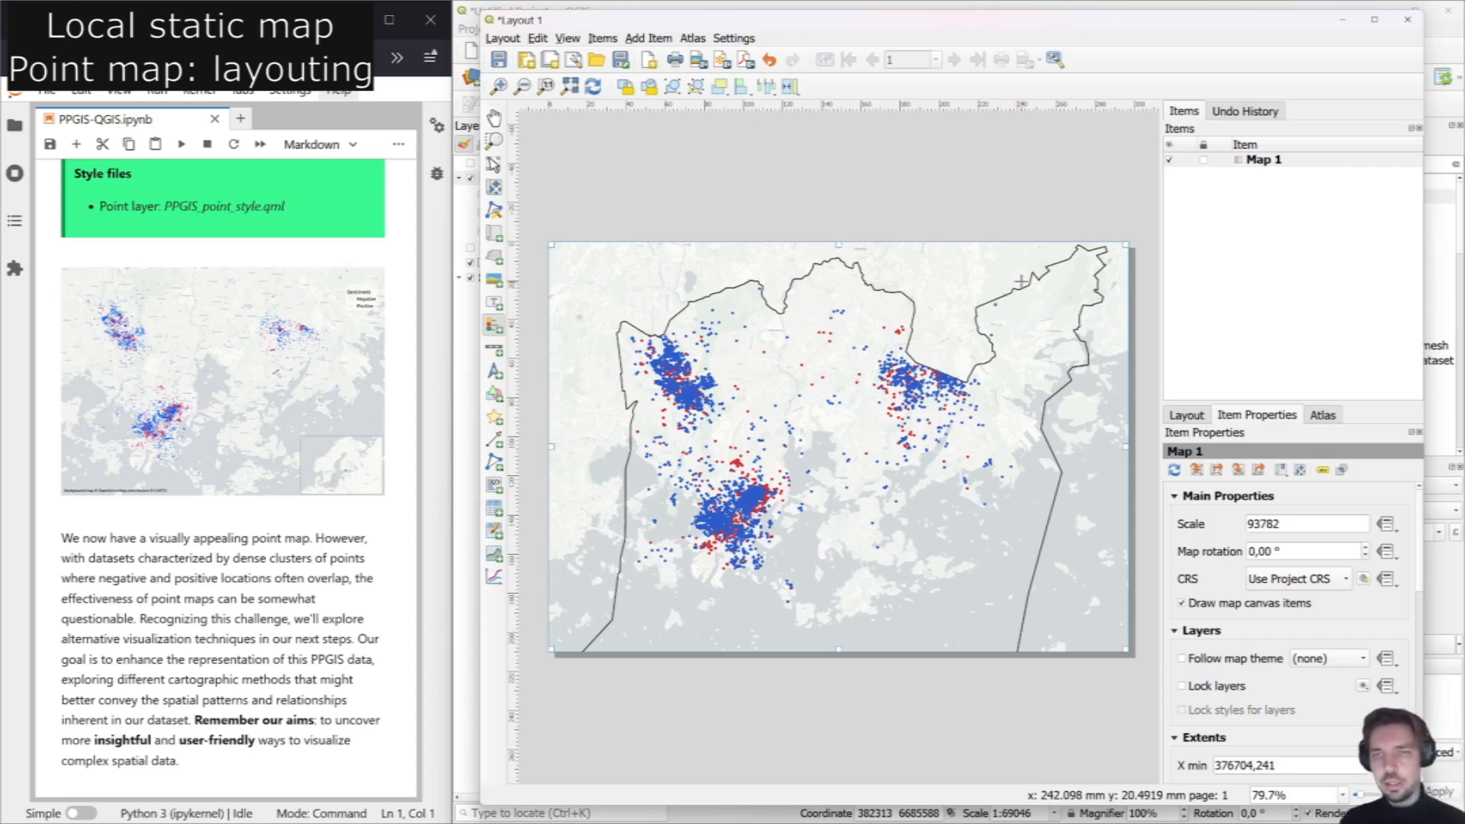
left_click(1022, 283)
left_click(776, 492)
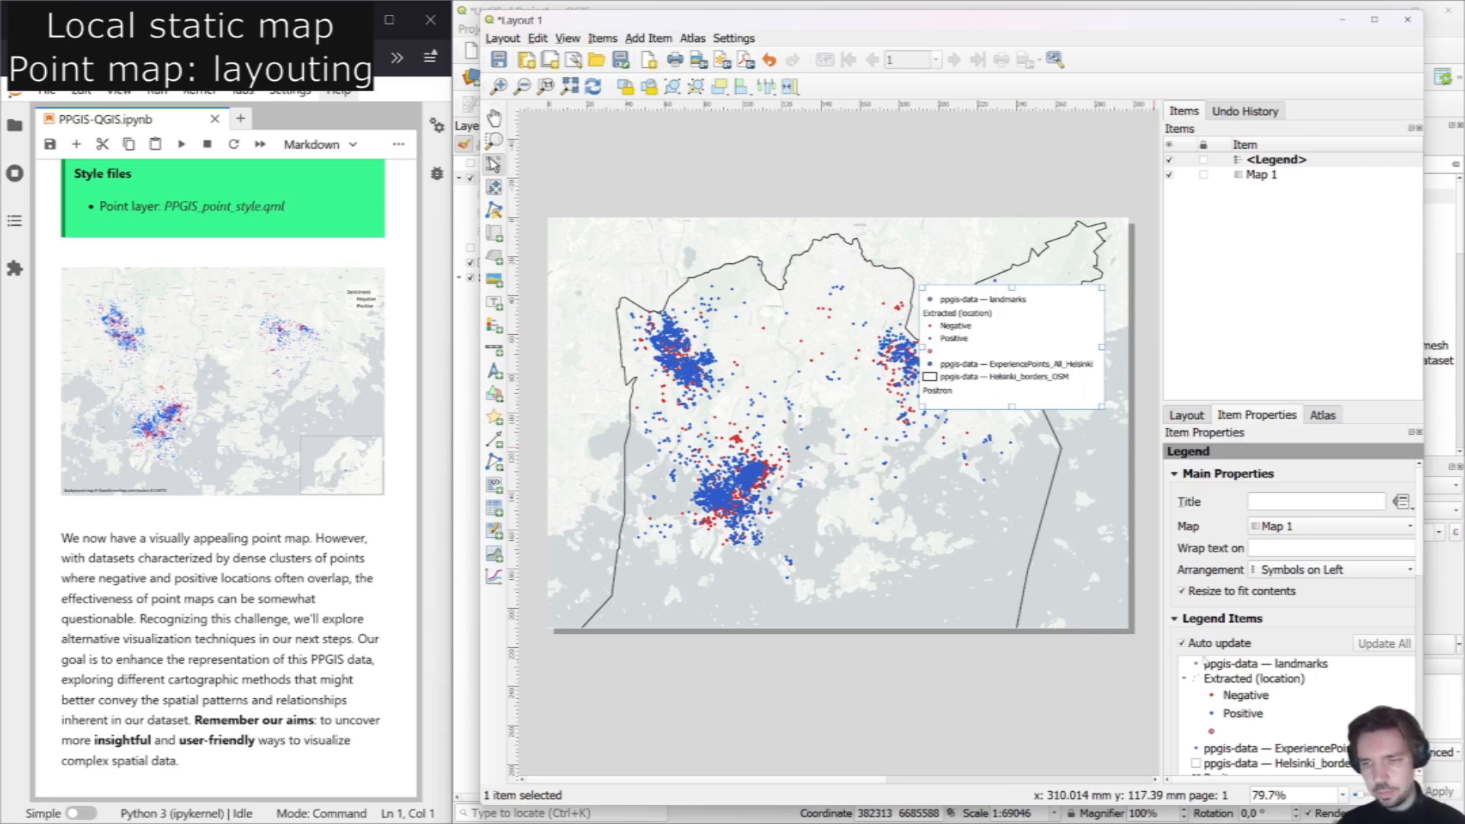
Turn off the legend's auto update and remove all entries except Extracted (location) with its Negative and Positive classes.
left_click(1182, 643)
left_click(1266, 665)
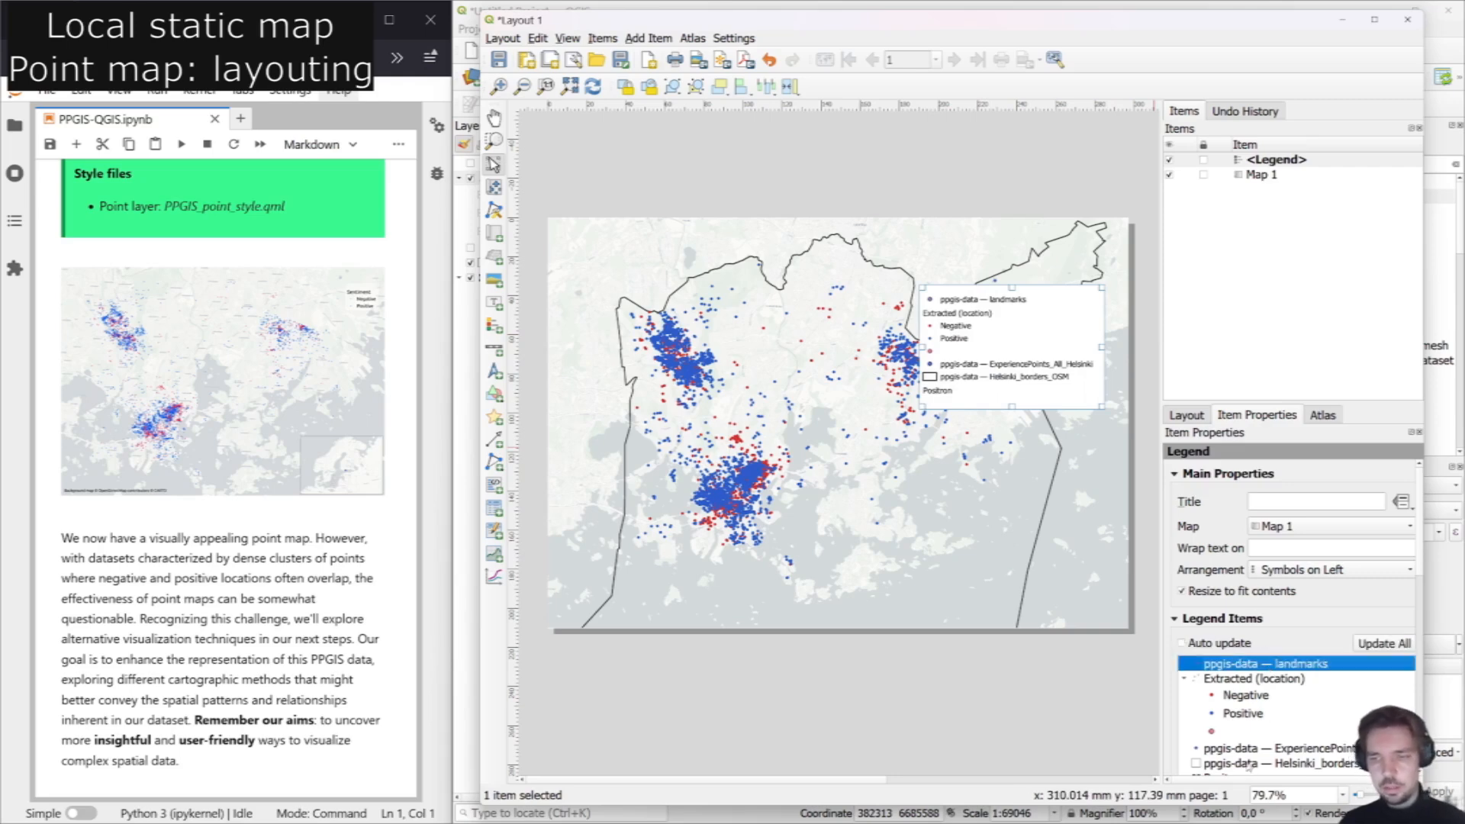
scroll(1233, 763, "down", 3)
left_click(1306, 708)
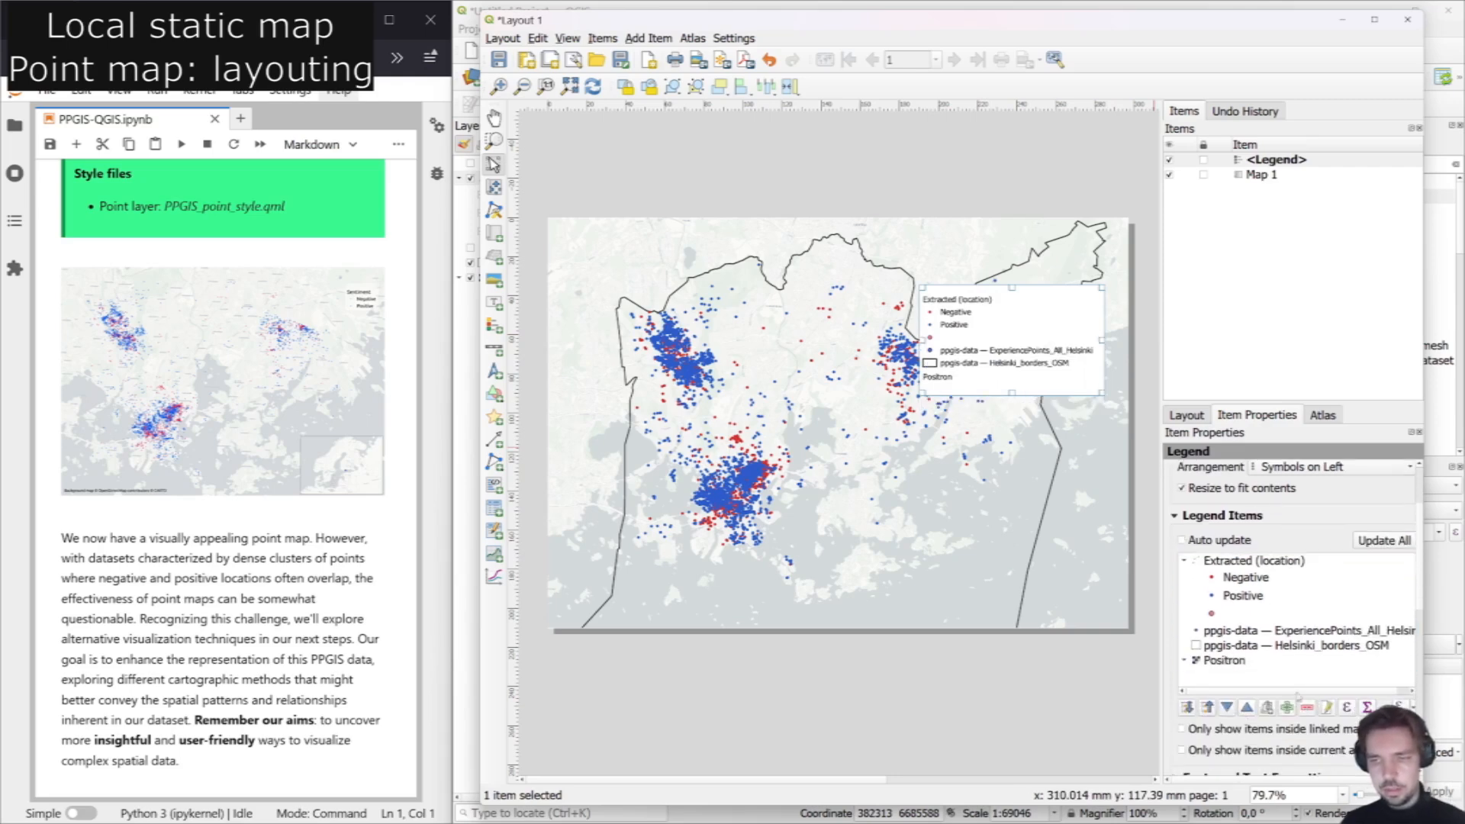
left_click(1308, 710)
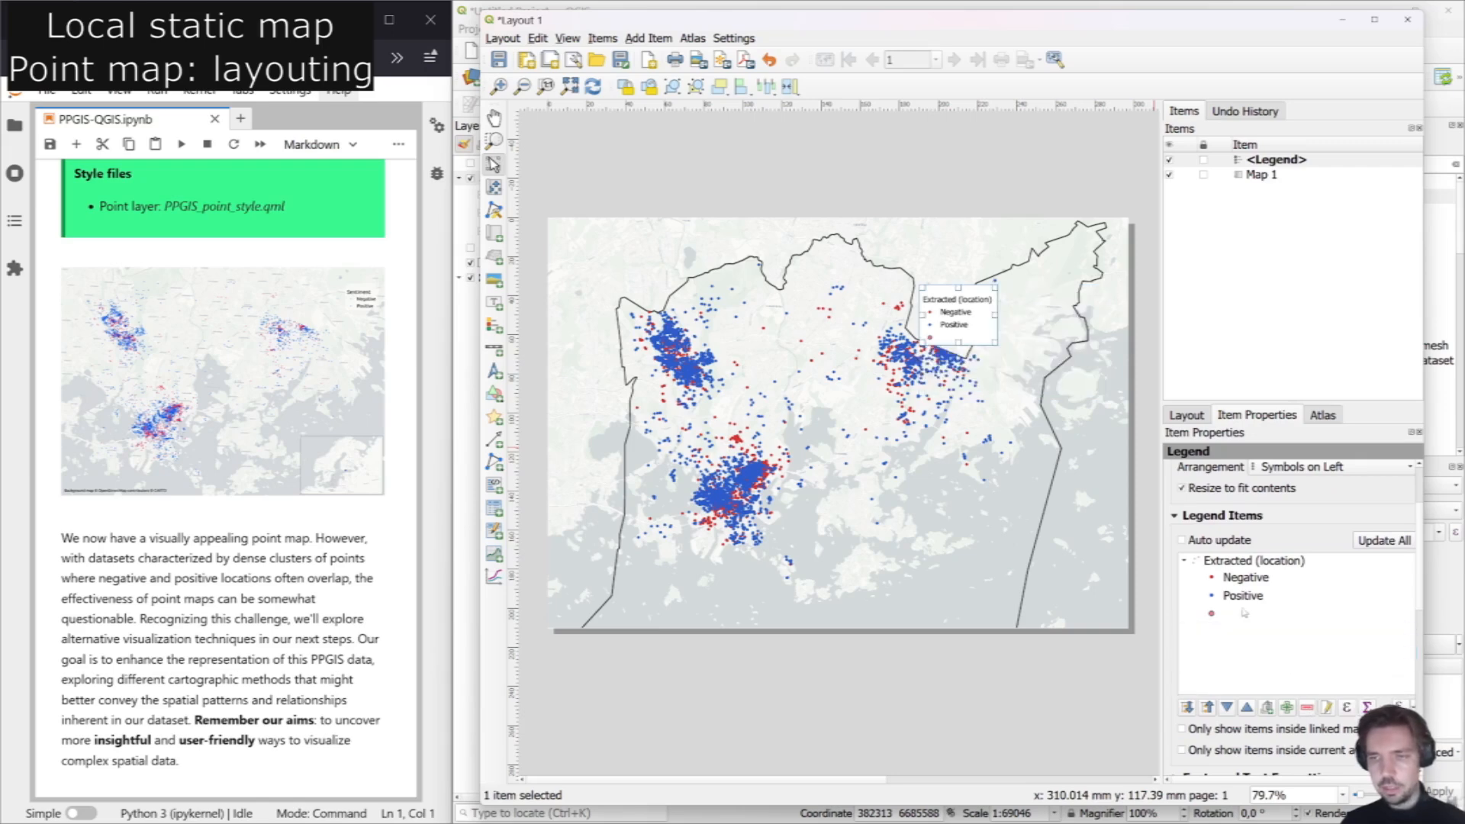
left_click(1243, 613)
left_click(1308, 708)
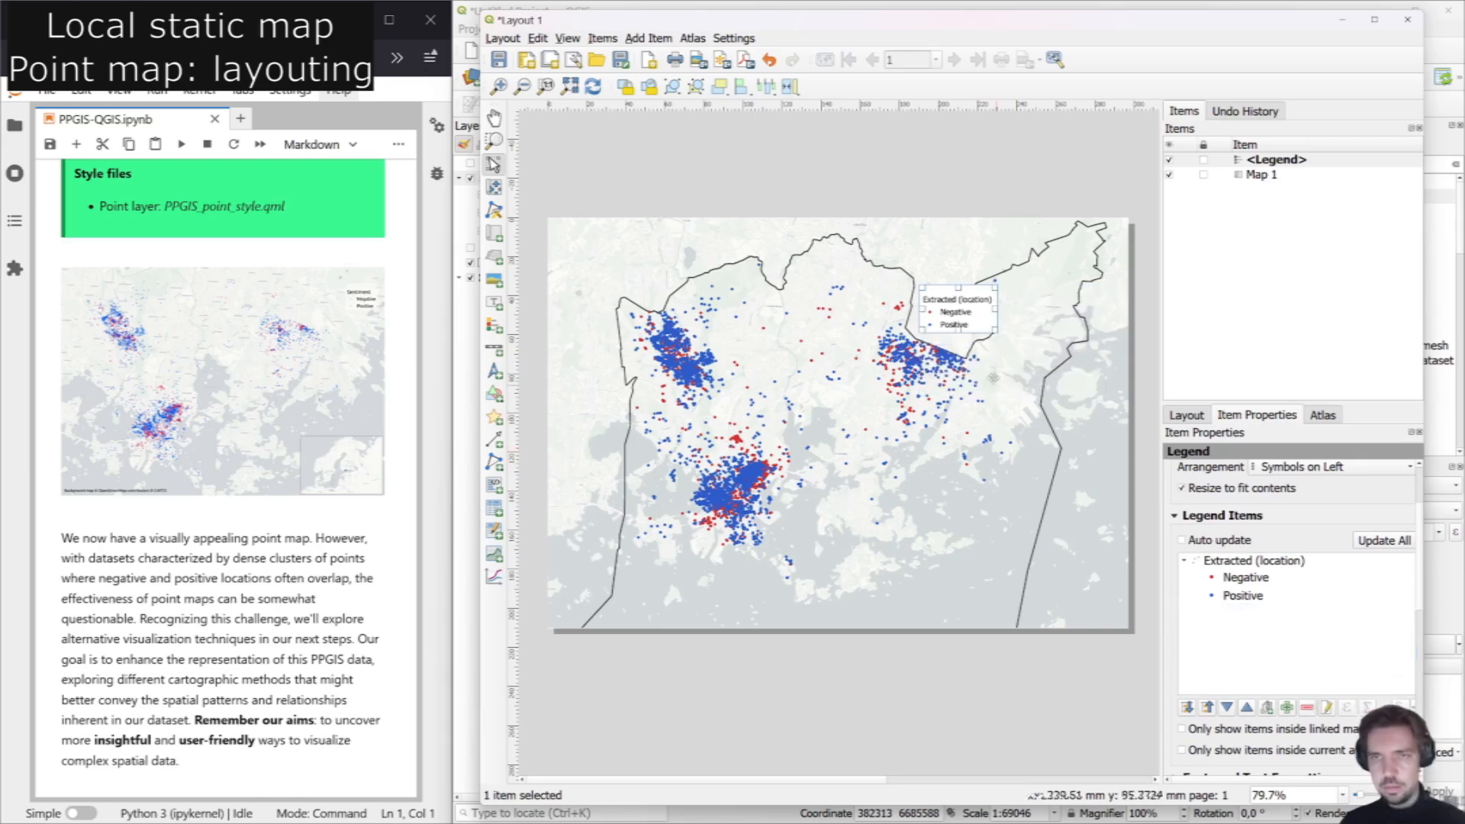
Make the legend's background fully transparent and reposition the legend inside the border outline in the page's upper-right area.
left_click_drag(959, 310, 1066, 268)
scroll(1286, 701, "down", 4)
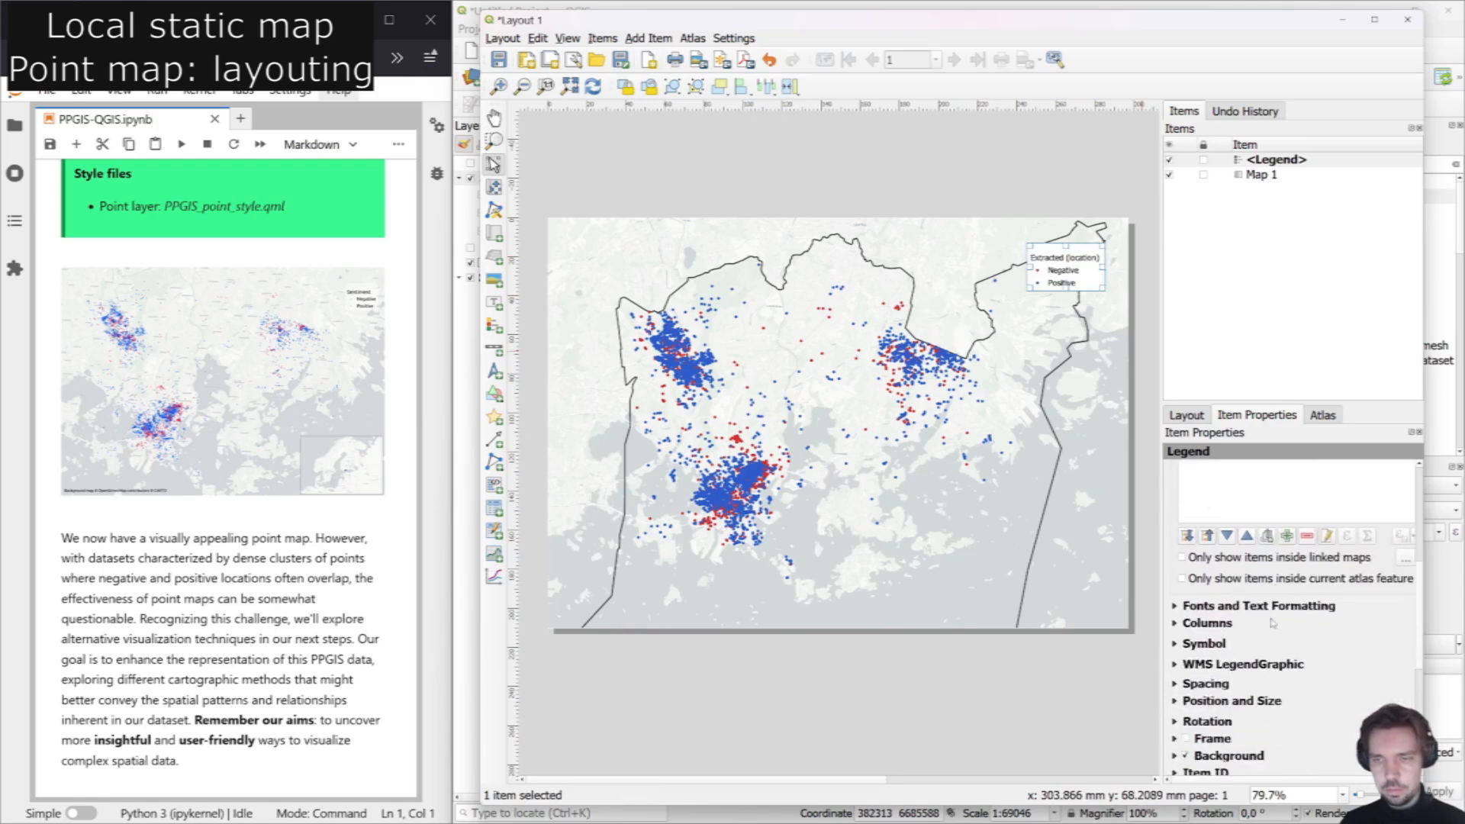
left_click(1175, 653)
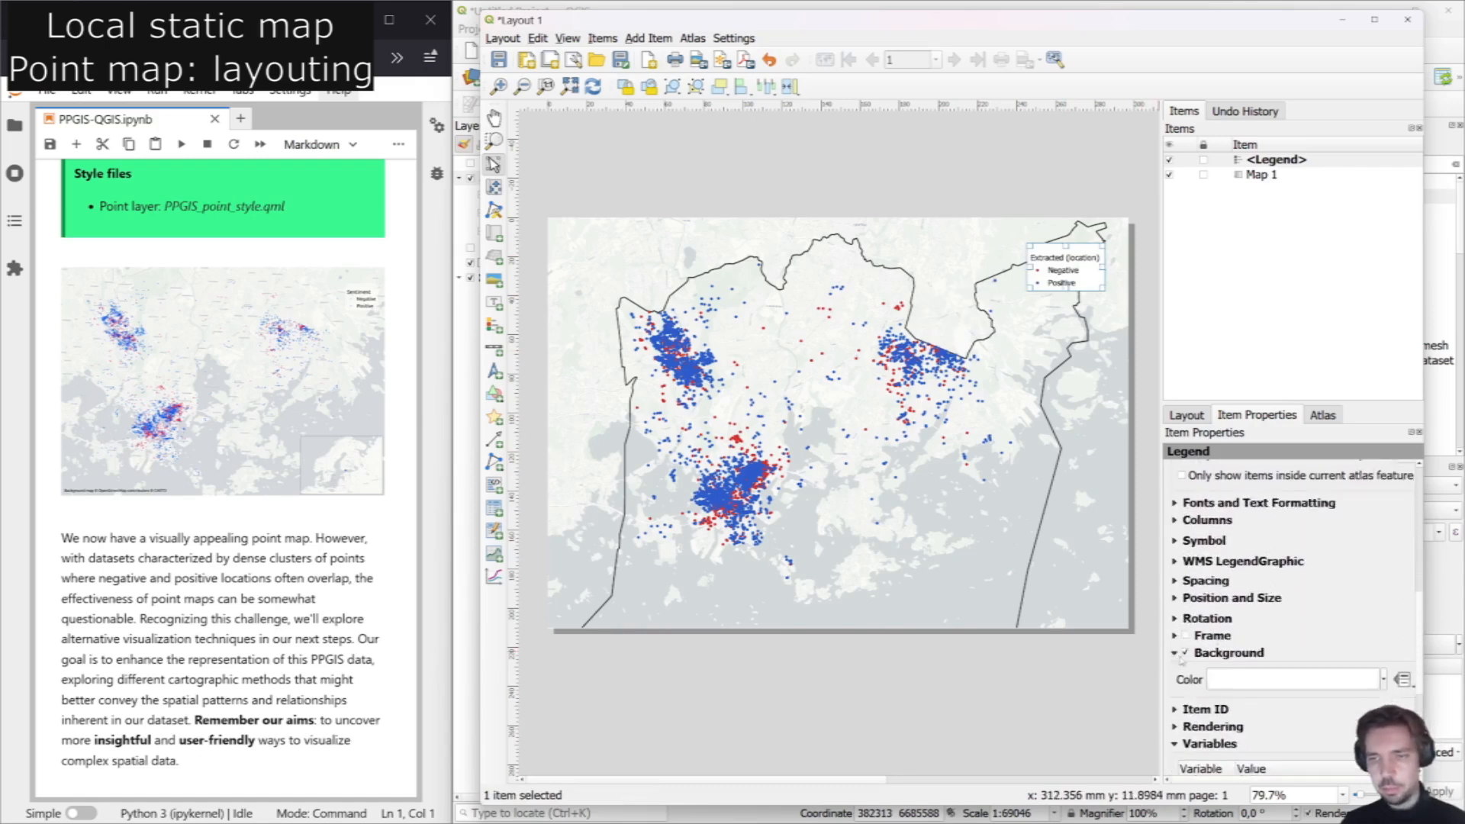
left_click(1382, 679)
left_click(1311, 457)
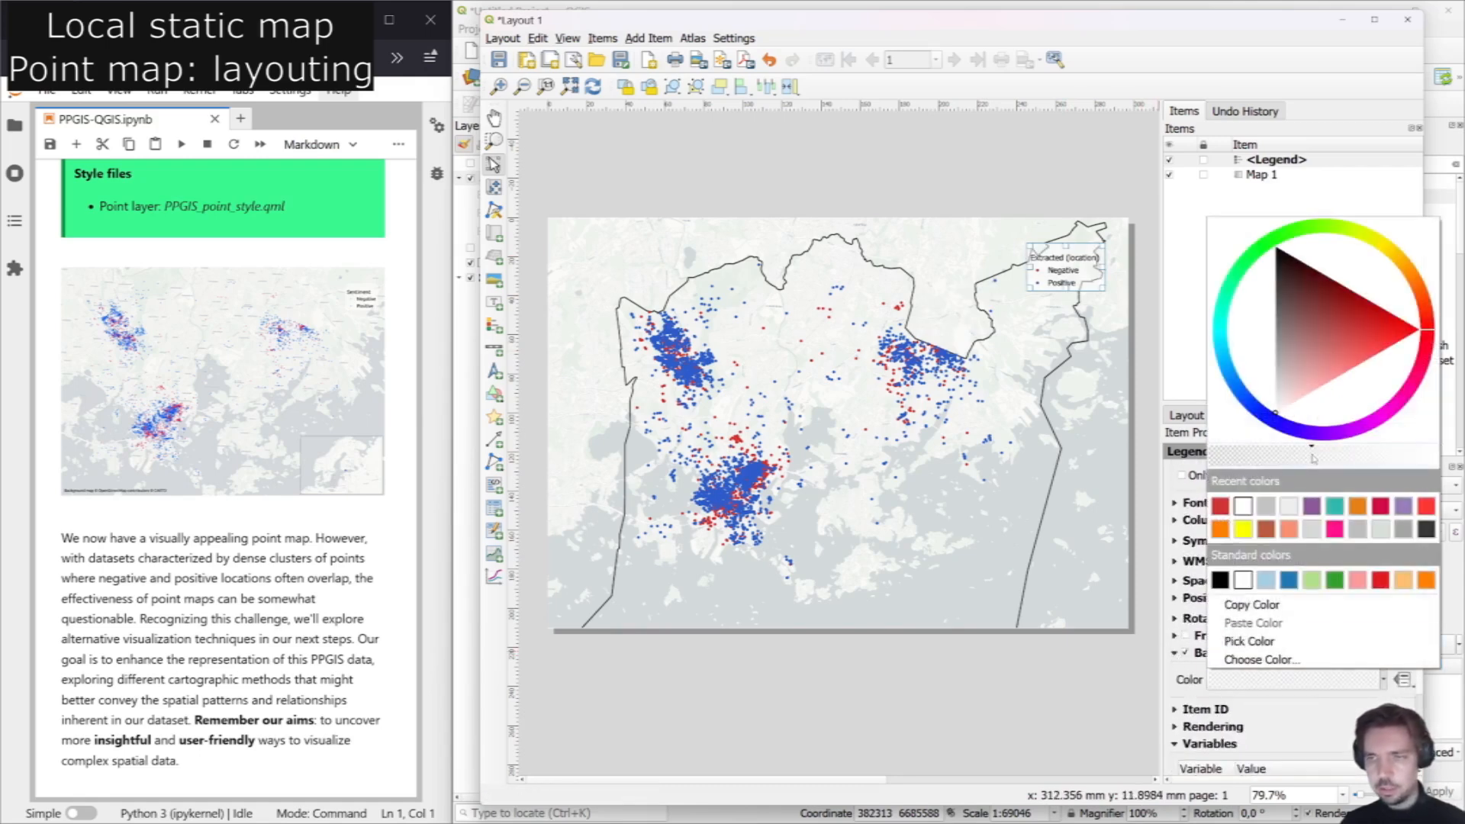
left_click(1080, 346)
left_click(1063, 264)
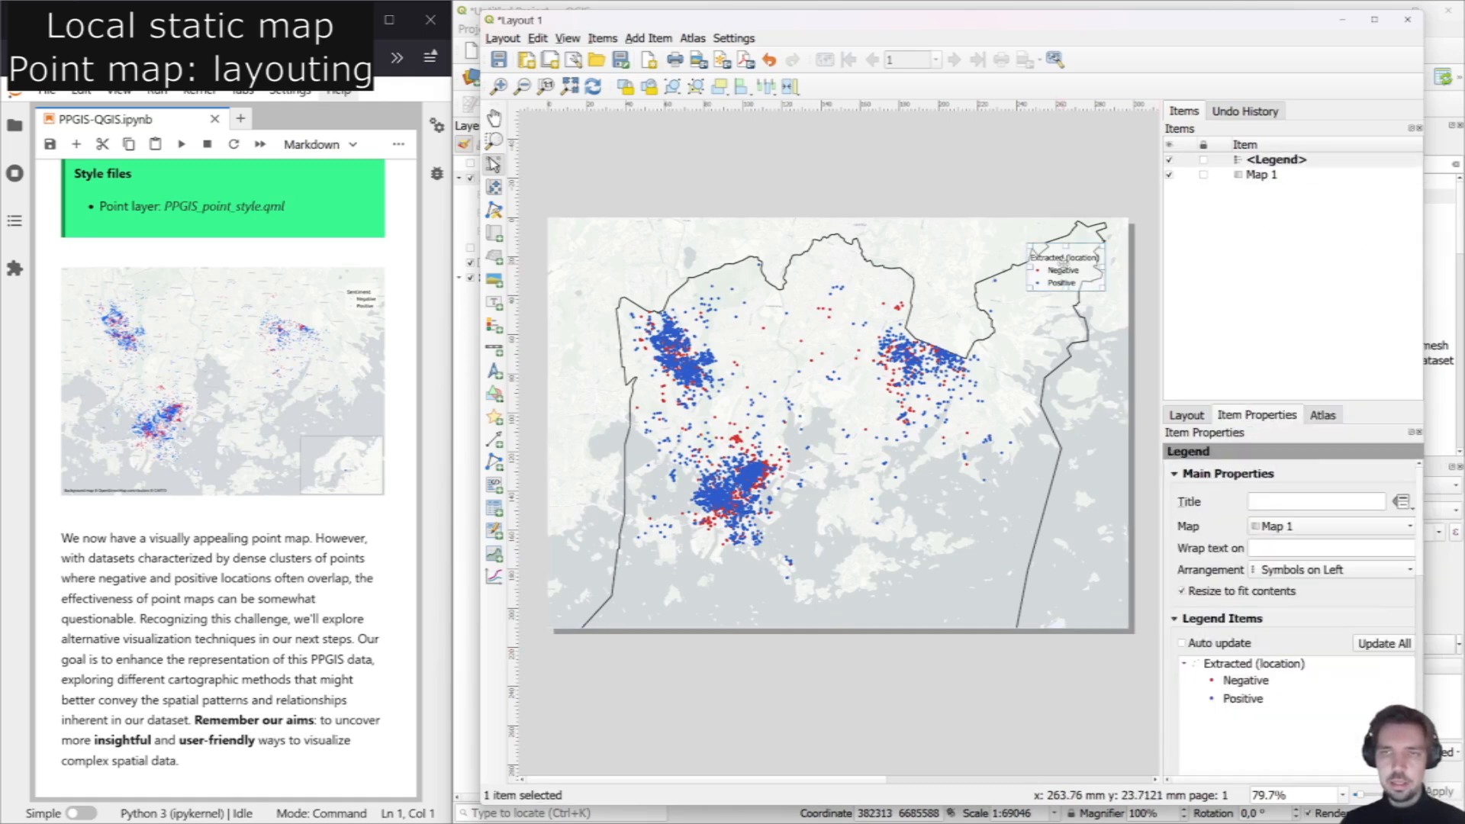
left_click_drag(1063, 264, 1048, 292)
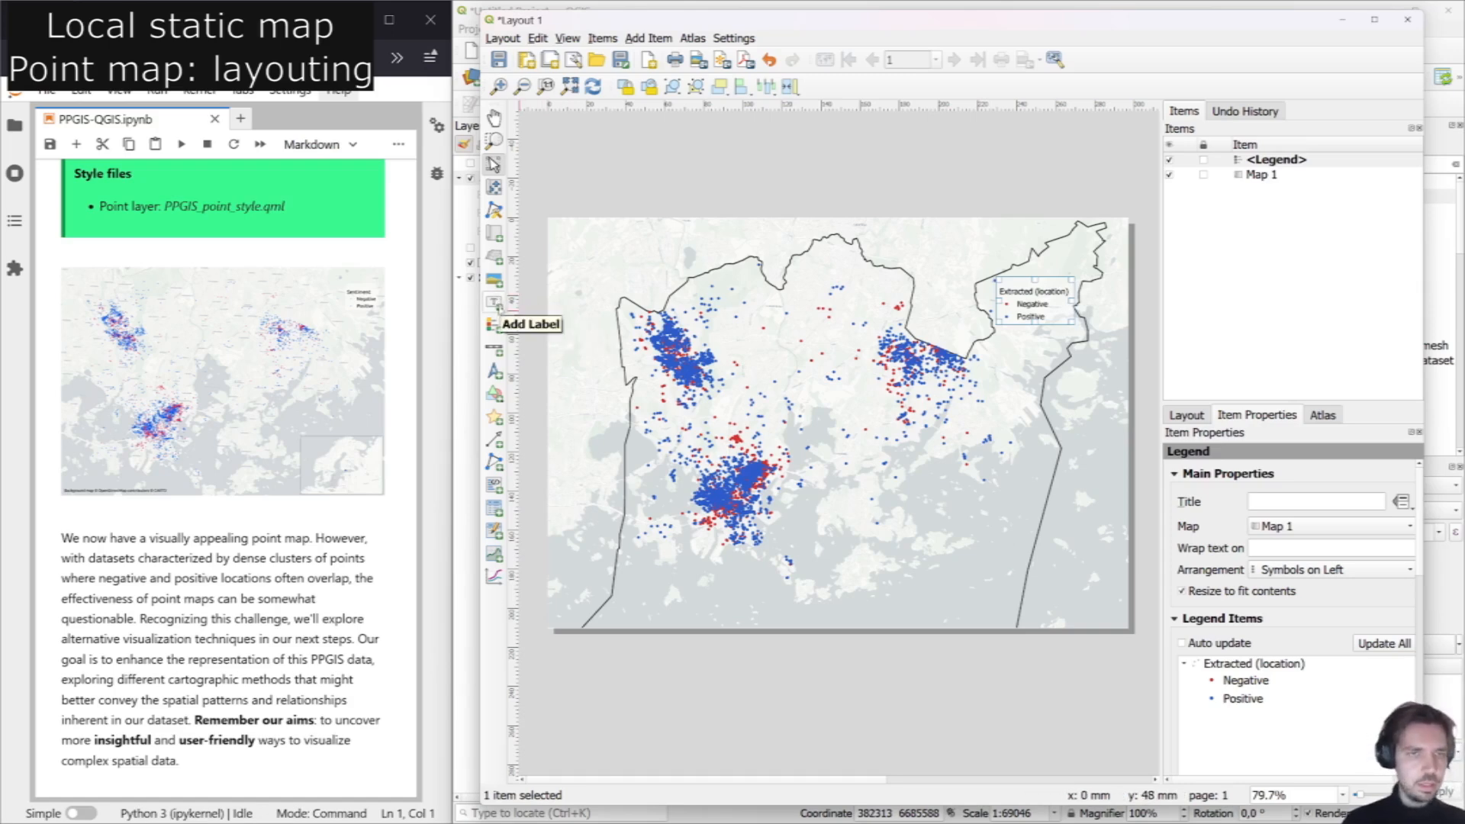
Add a label in the page's lower-left area with the text "Background by OpenStreeMap contributors & CARTO".
left_click(494, 303)
left_click(577, 588)
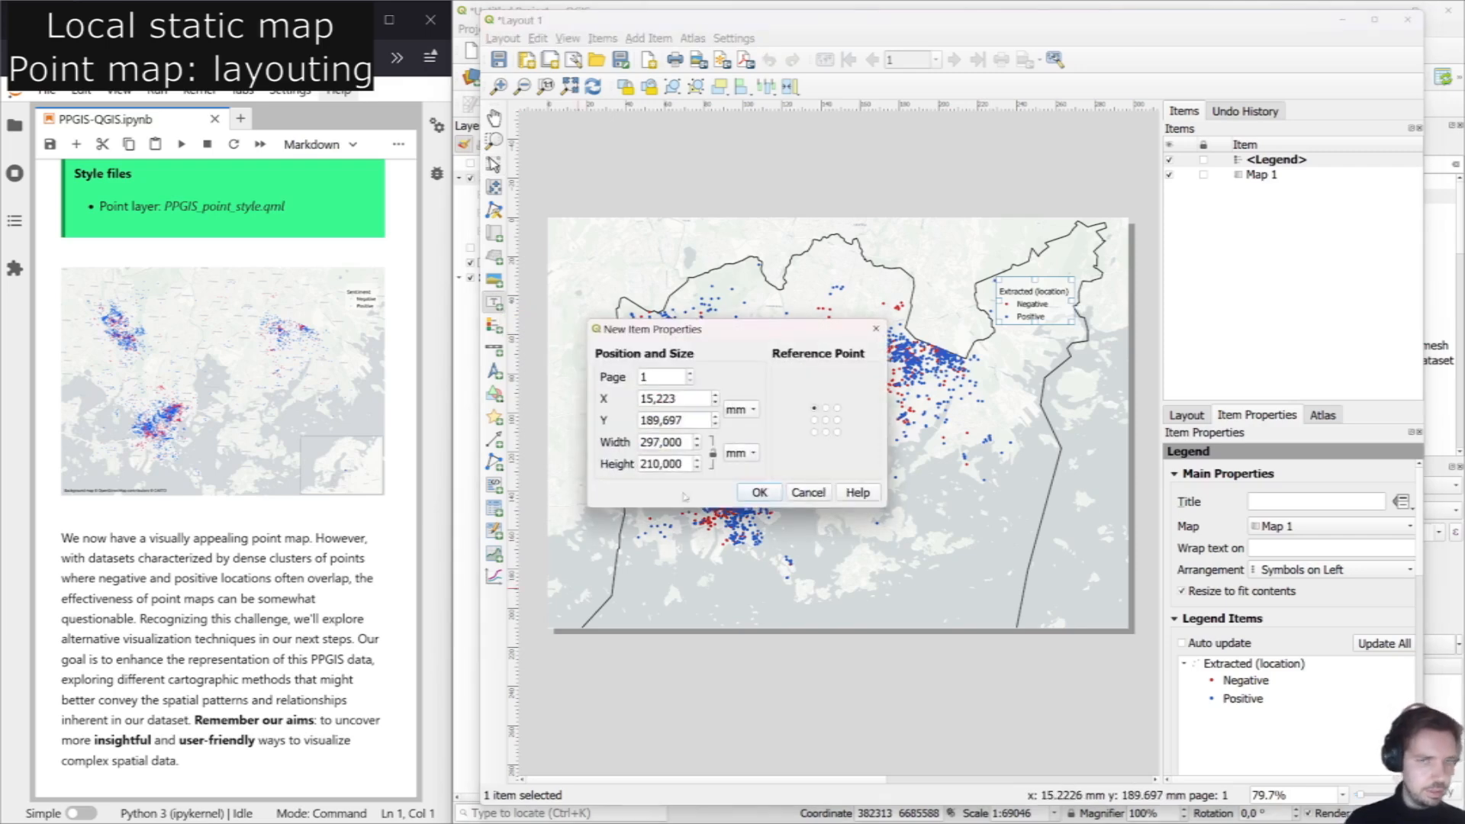
left_click(774, 486)
type("Backgrou")
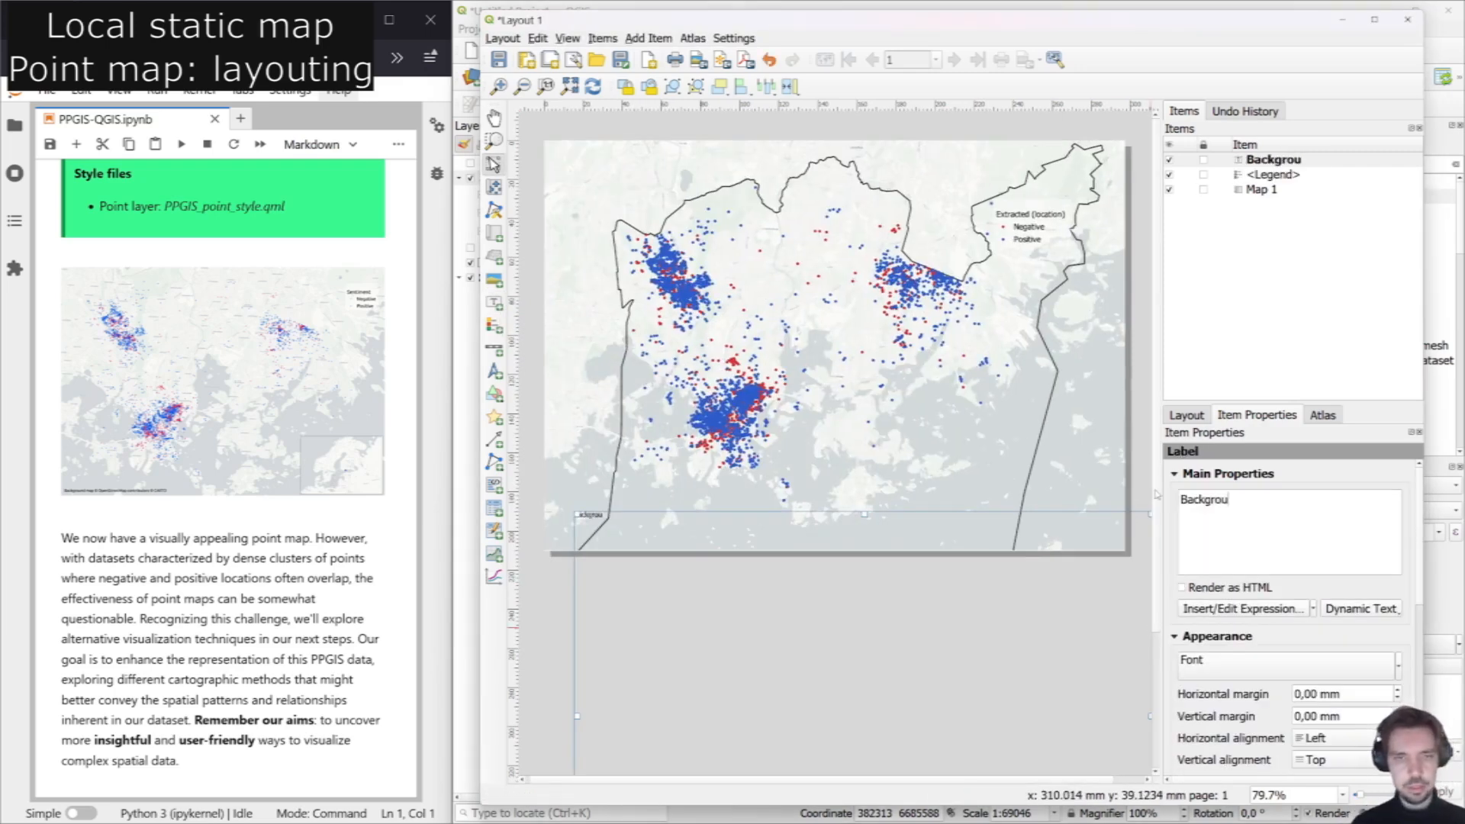
type("nd by OpenStreeMap contributors & CV")
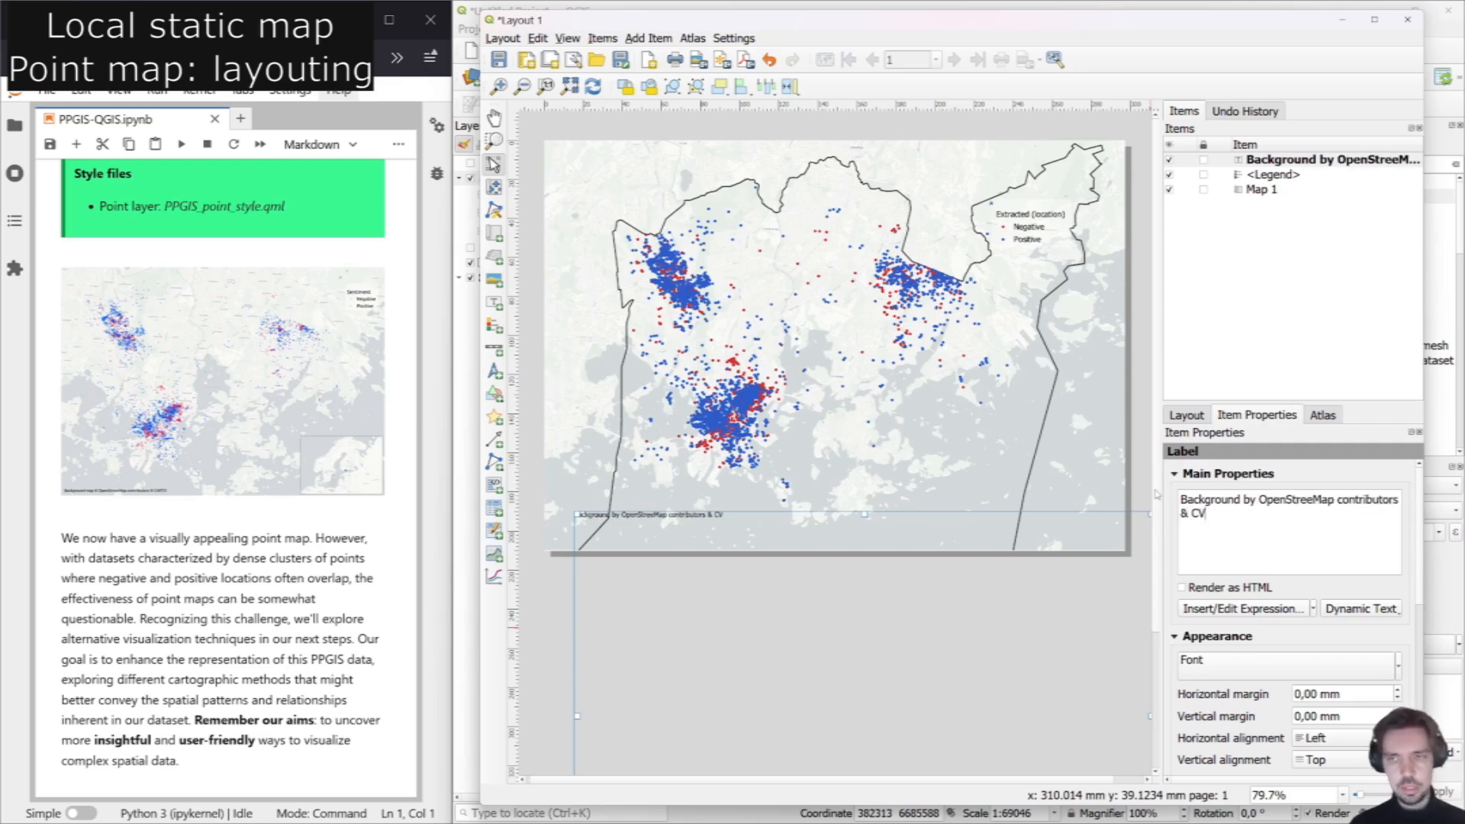
key("BackSpace")
type("ART")
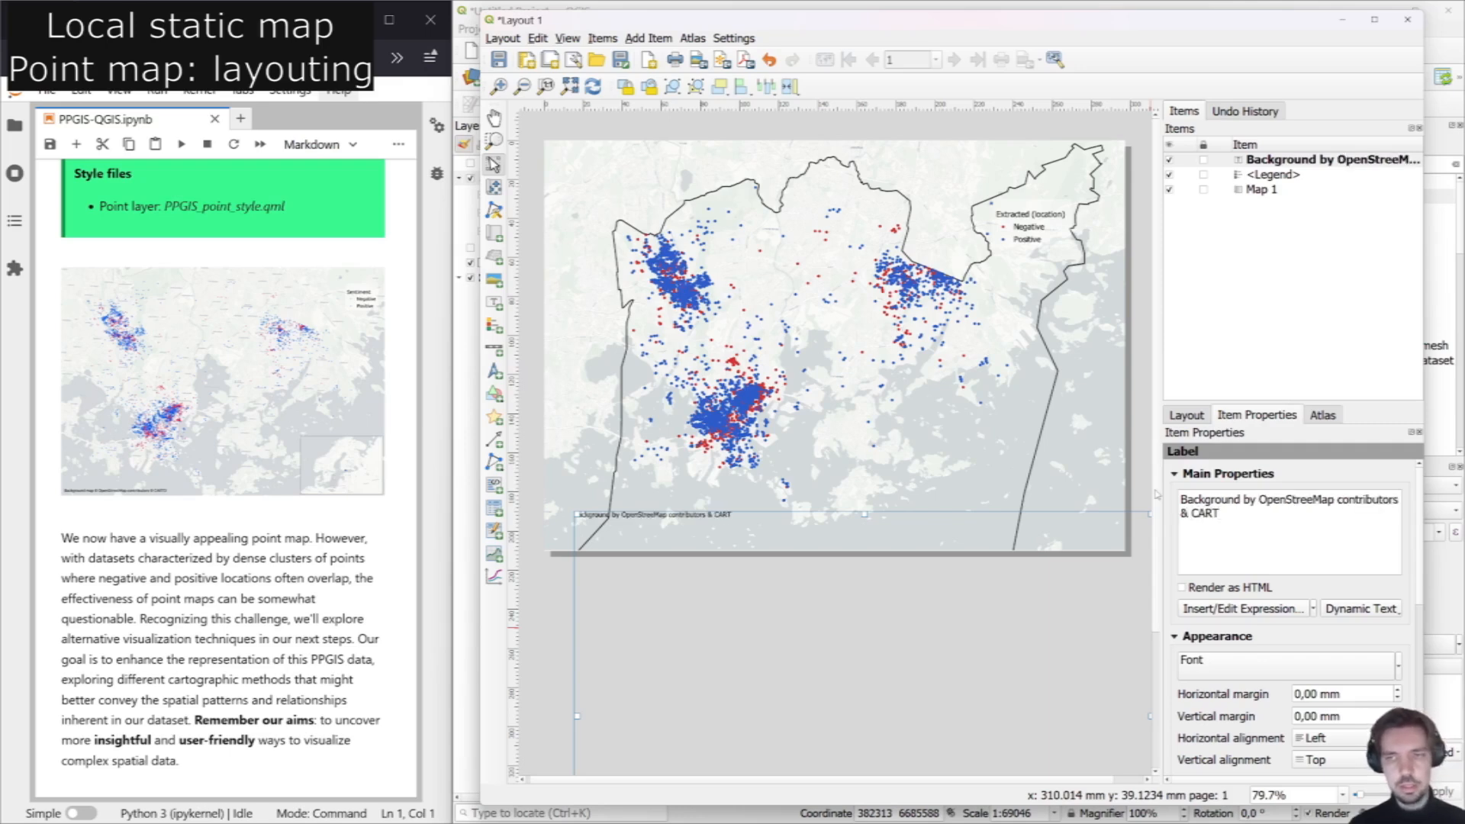
type("O")
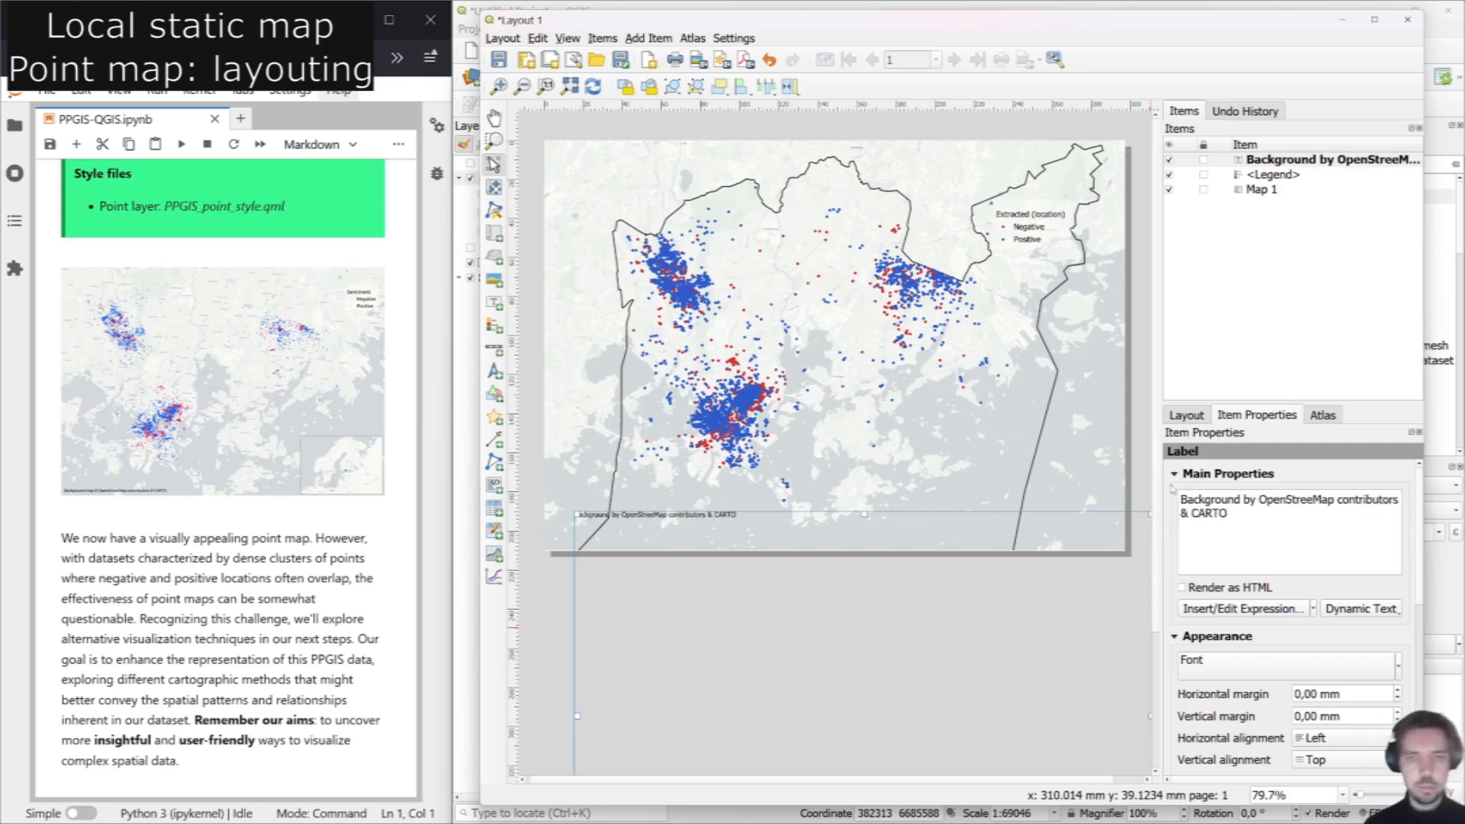
Move the credit label to the page's left edge and set its font size to 13 points.
left_click_drag(817, 516, 714, 515)
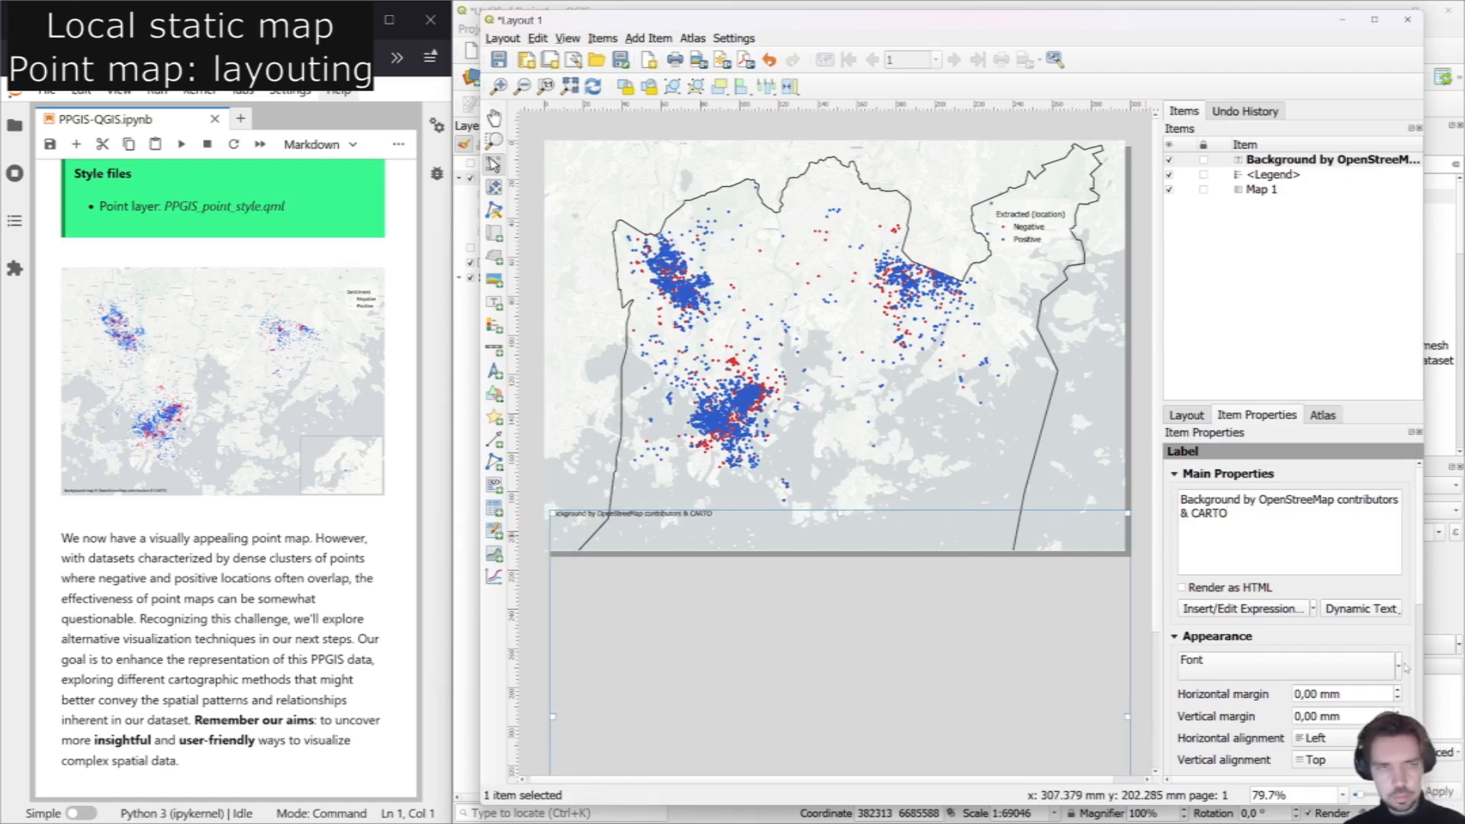
left_click(1398, 668)
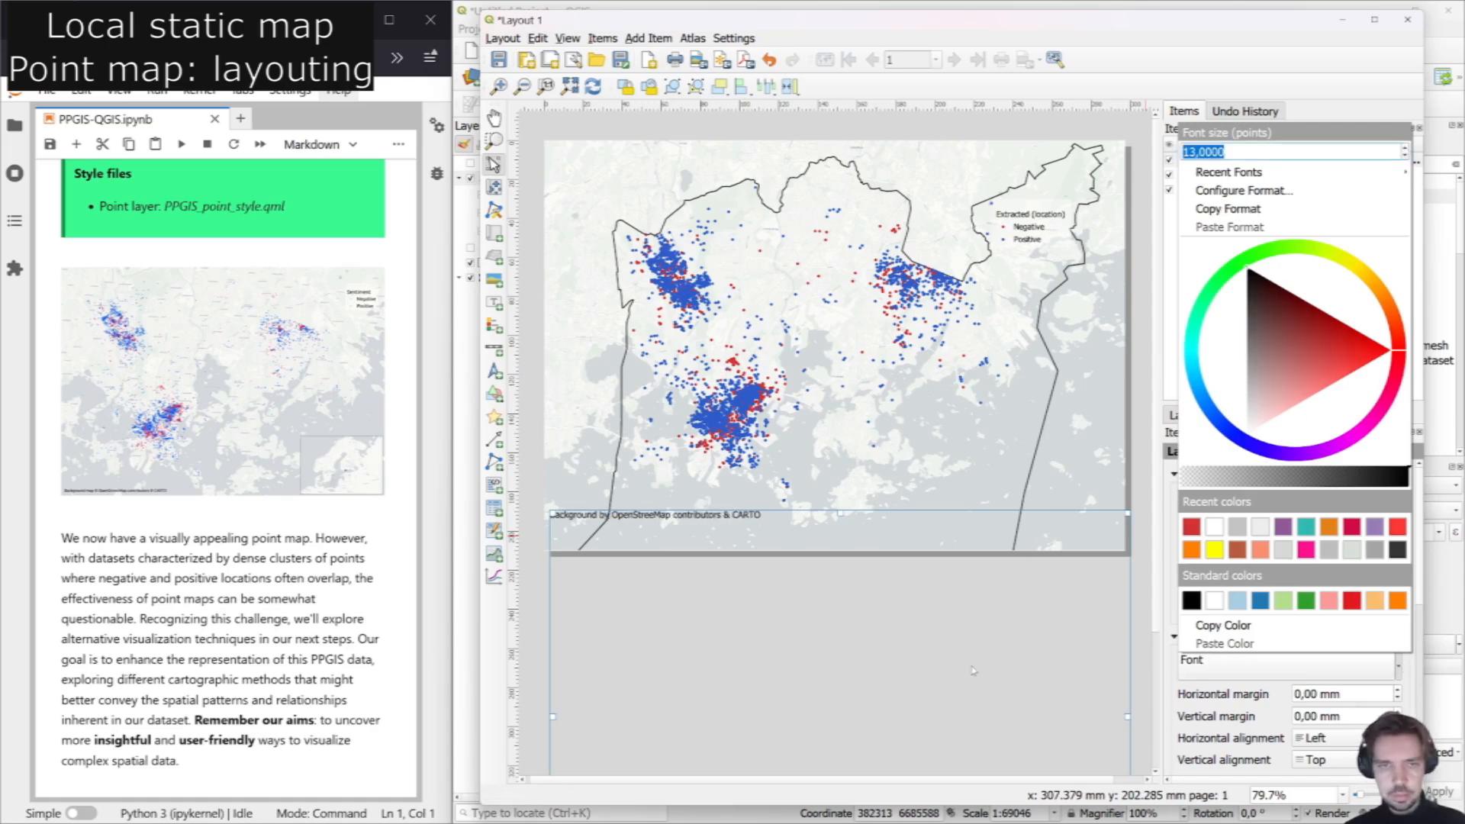
left_click(970, 675)
Insert the line "Data: SoftGIS team, Aalto University" above the background credit, using the notebook's example maps as reference.
left_click(1294, 518)
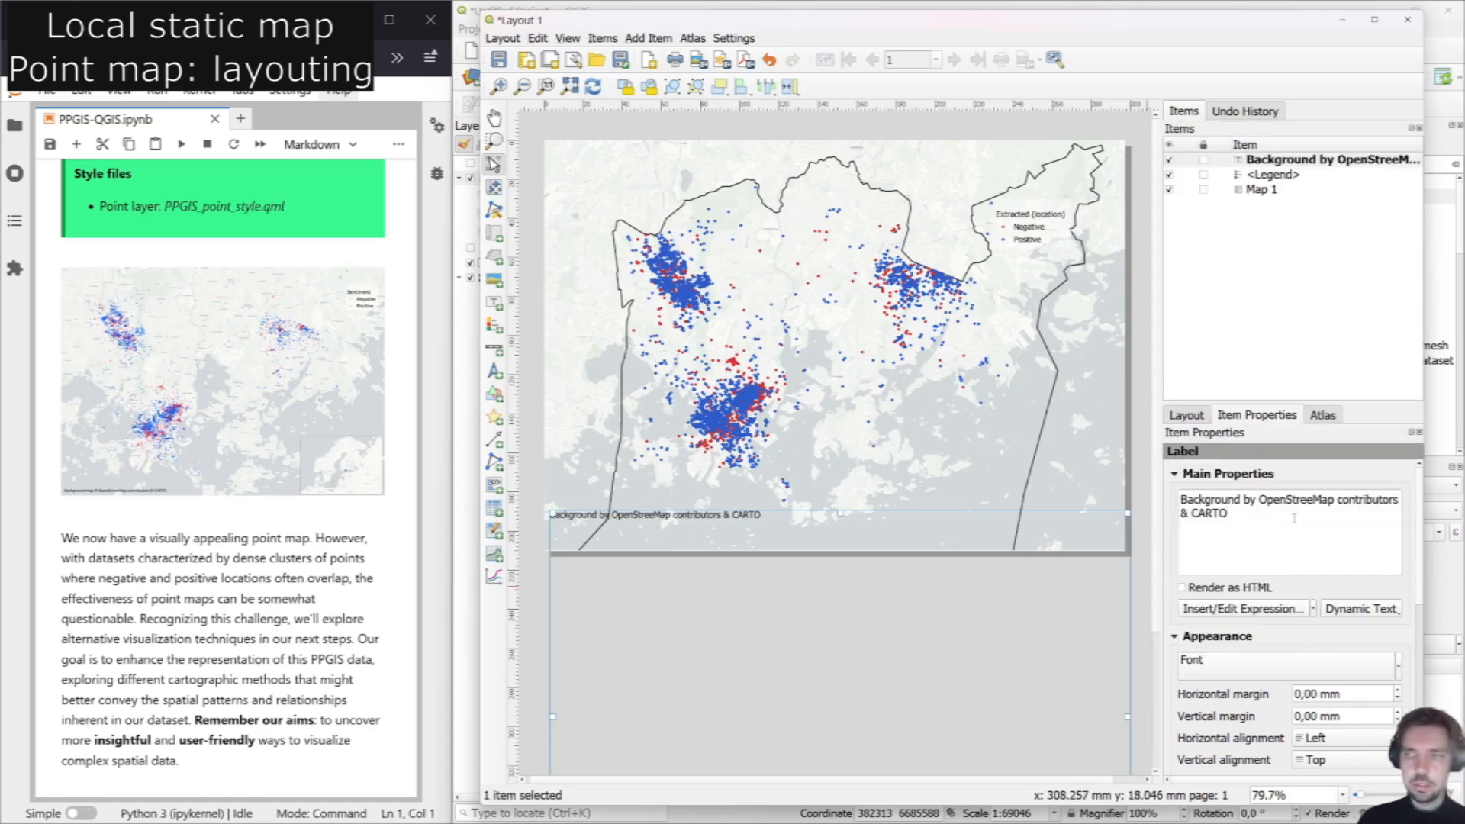
key("Return")
scroll(199, 531, "down", 10)
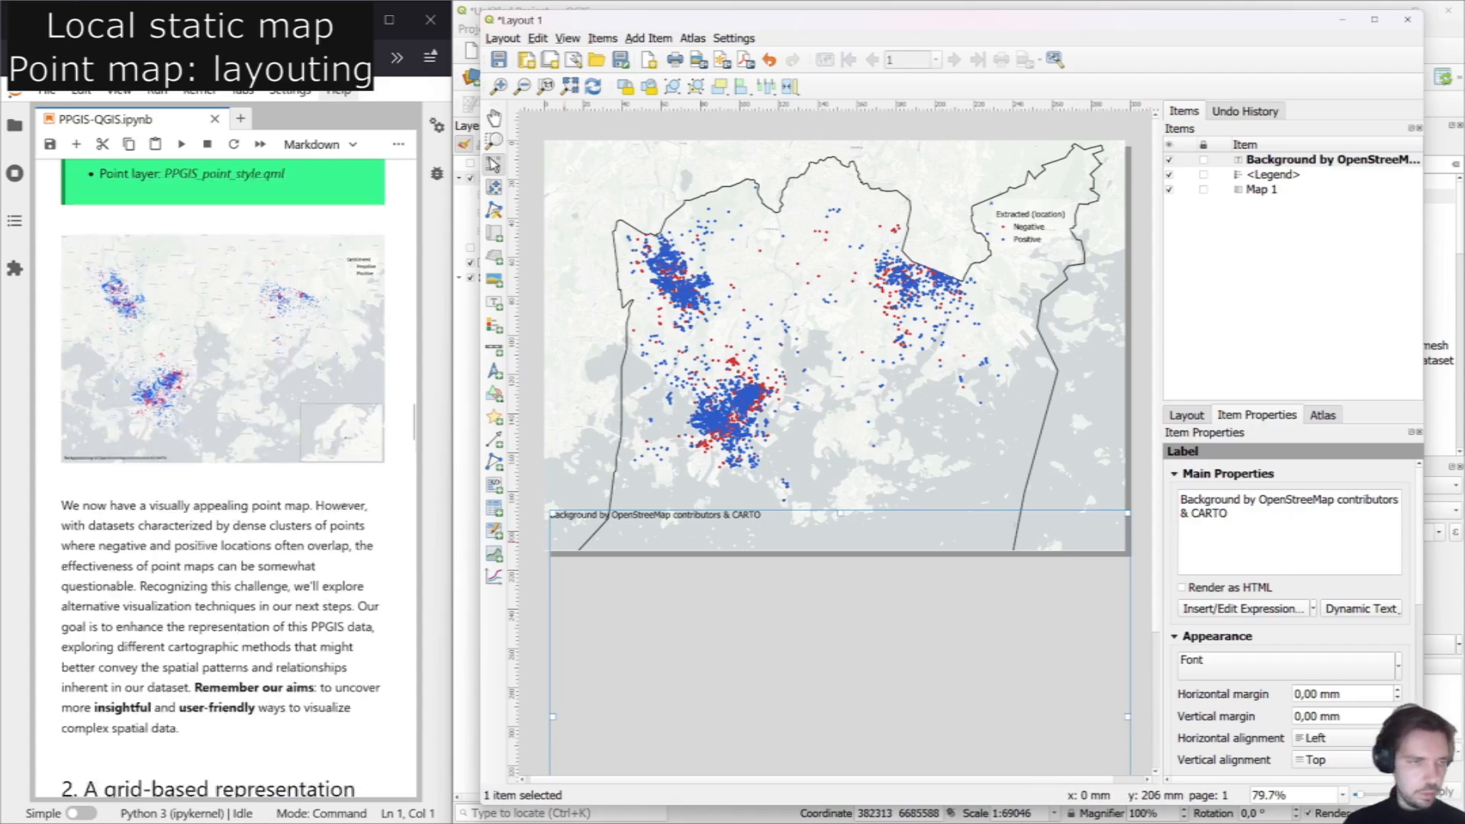
scroll(210, 532, "down", 15)
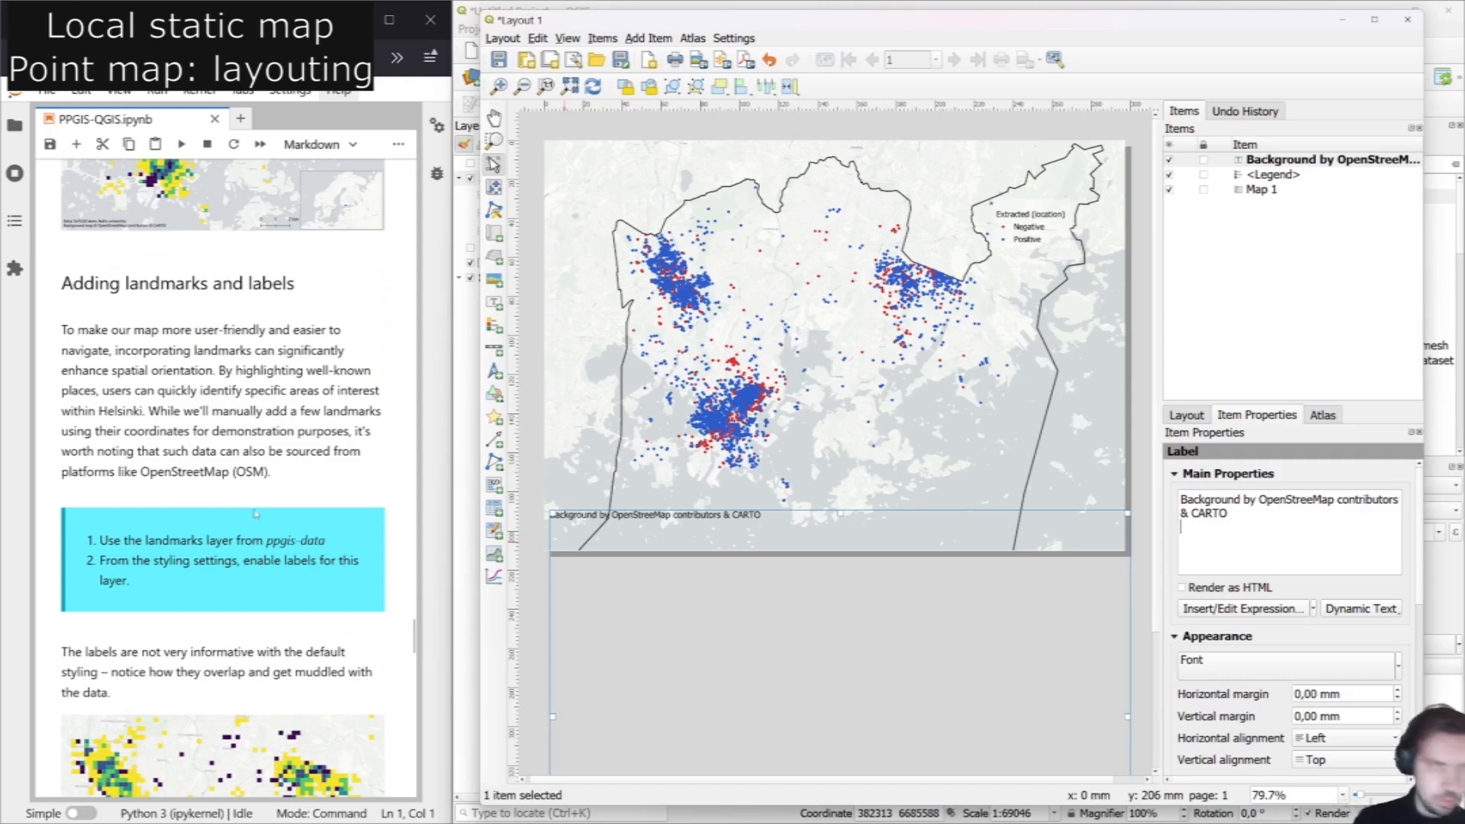
scroll(282, 499, "up", 3)
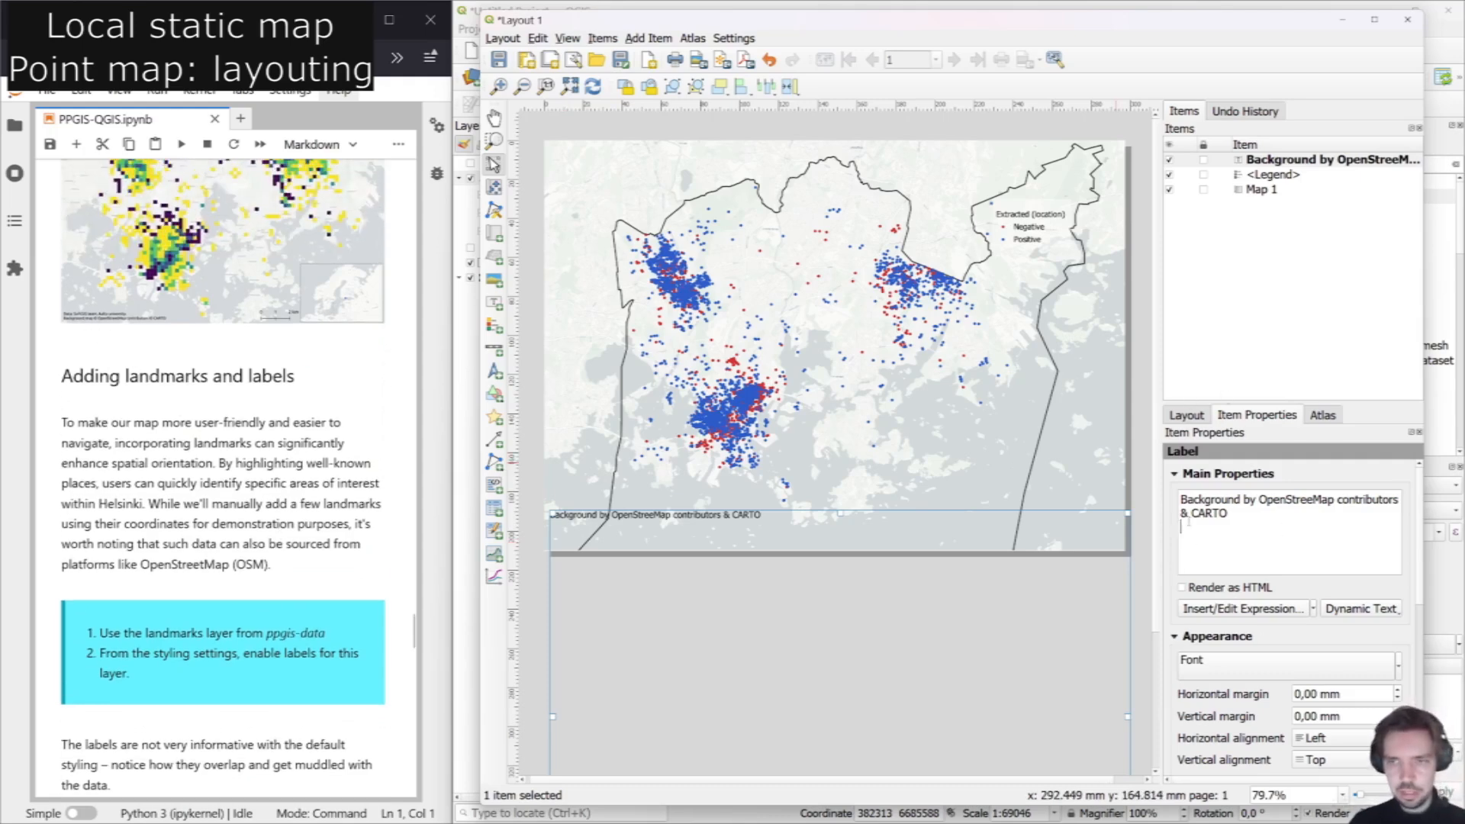
left_click(1181, 501)
key("Return")
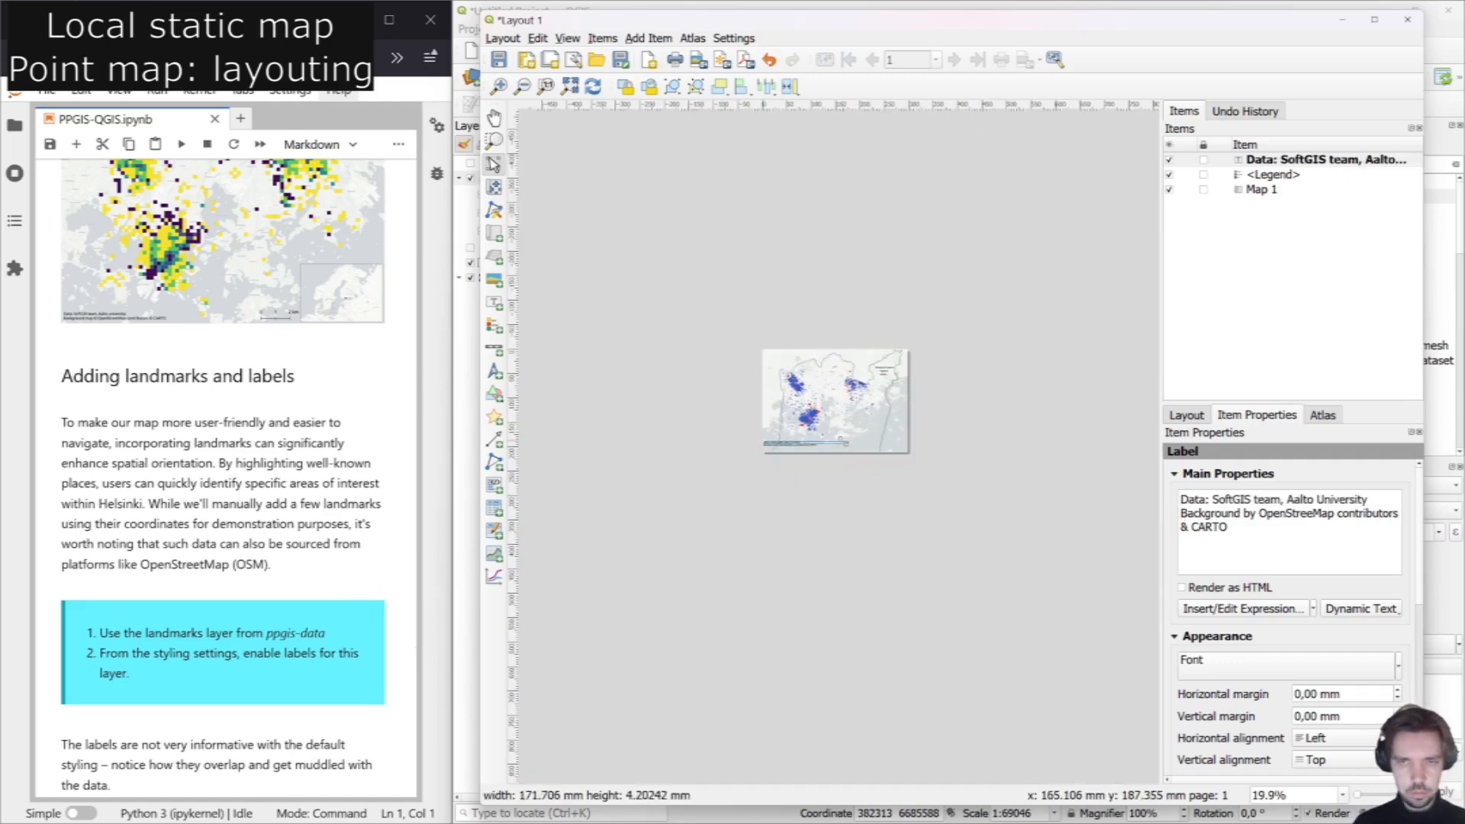
Shrink the credit label's box so it fits its two lines within the page's lower-left corner.
left_click_drag(843, 445, 840, 453)
scroll(836, 458, "up", 4)
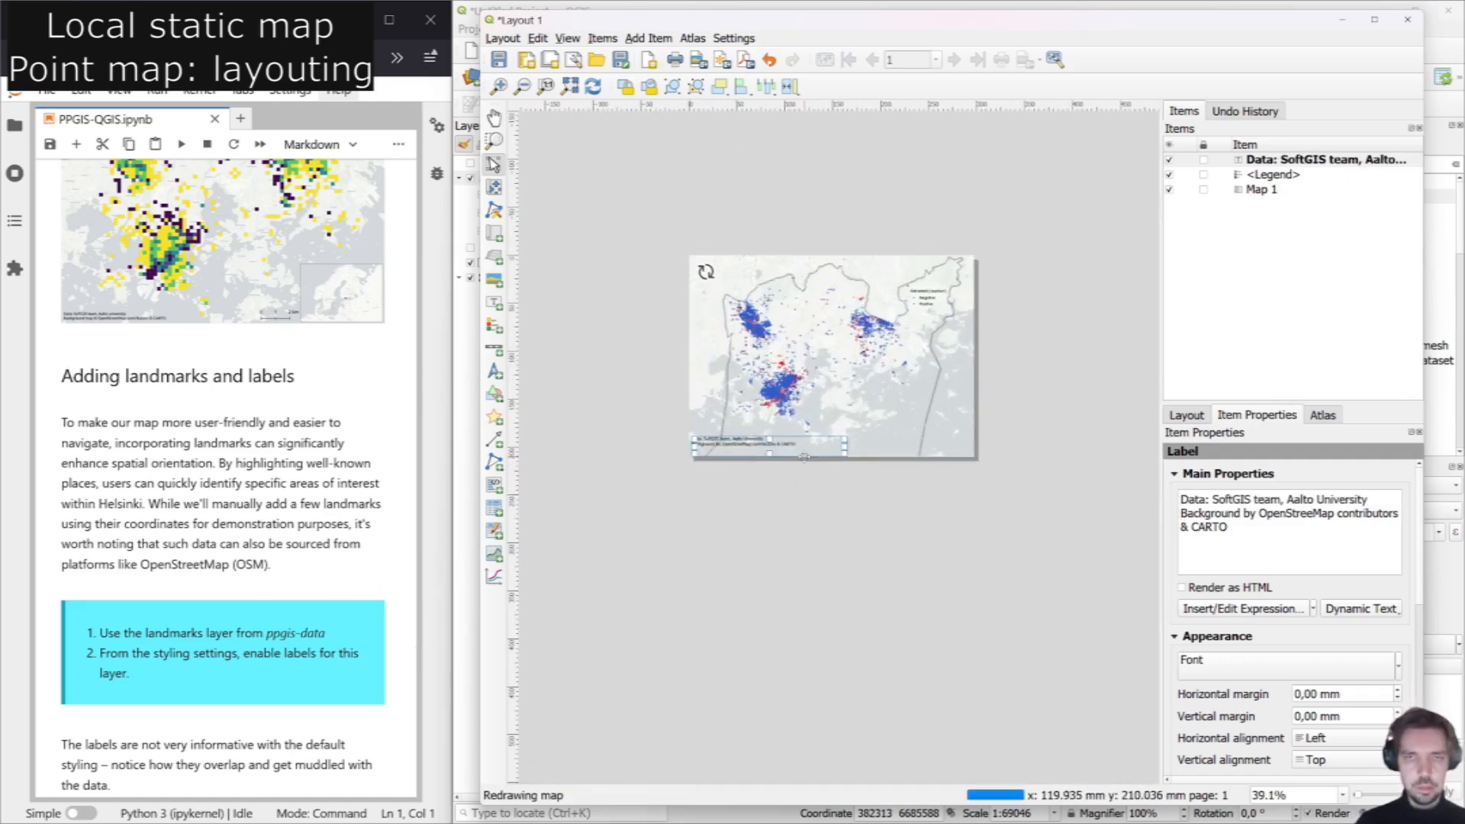
scroll(819, 476, "up", 2)
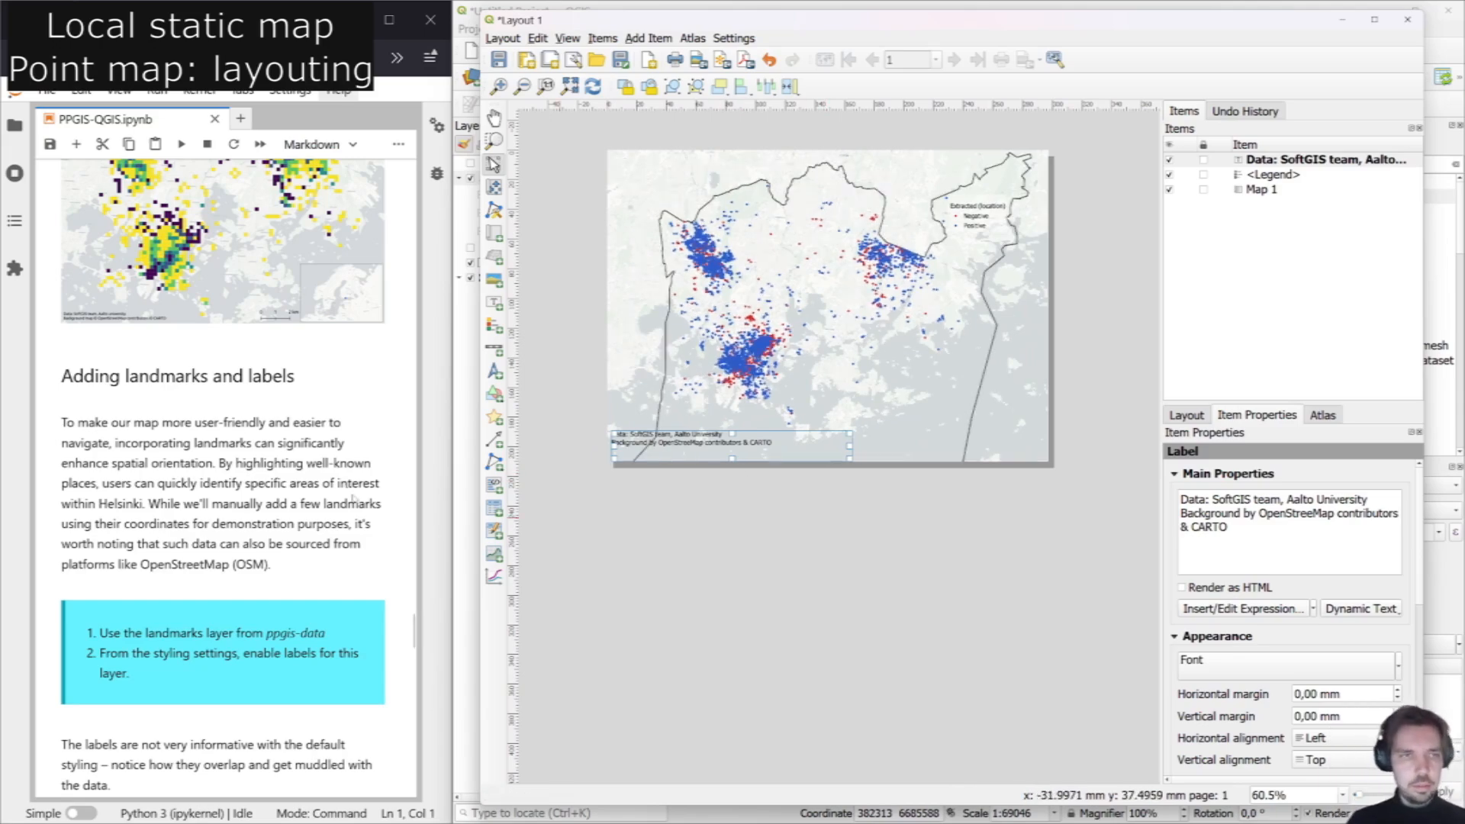
Compare with the notebook's example point map and add a second map item at the default 297 by 210 mm size.
scroll(362, 494, "up", 7)
scroll(361, 495, "up", 20)
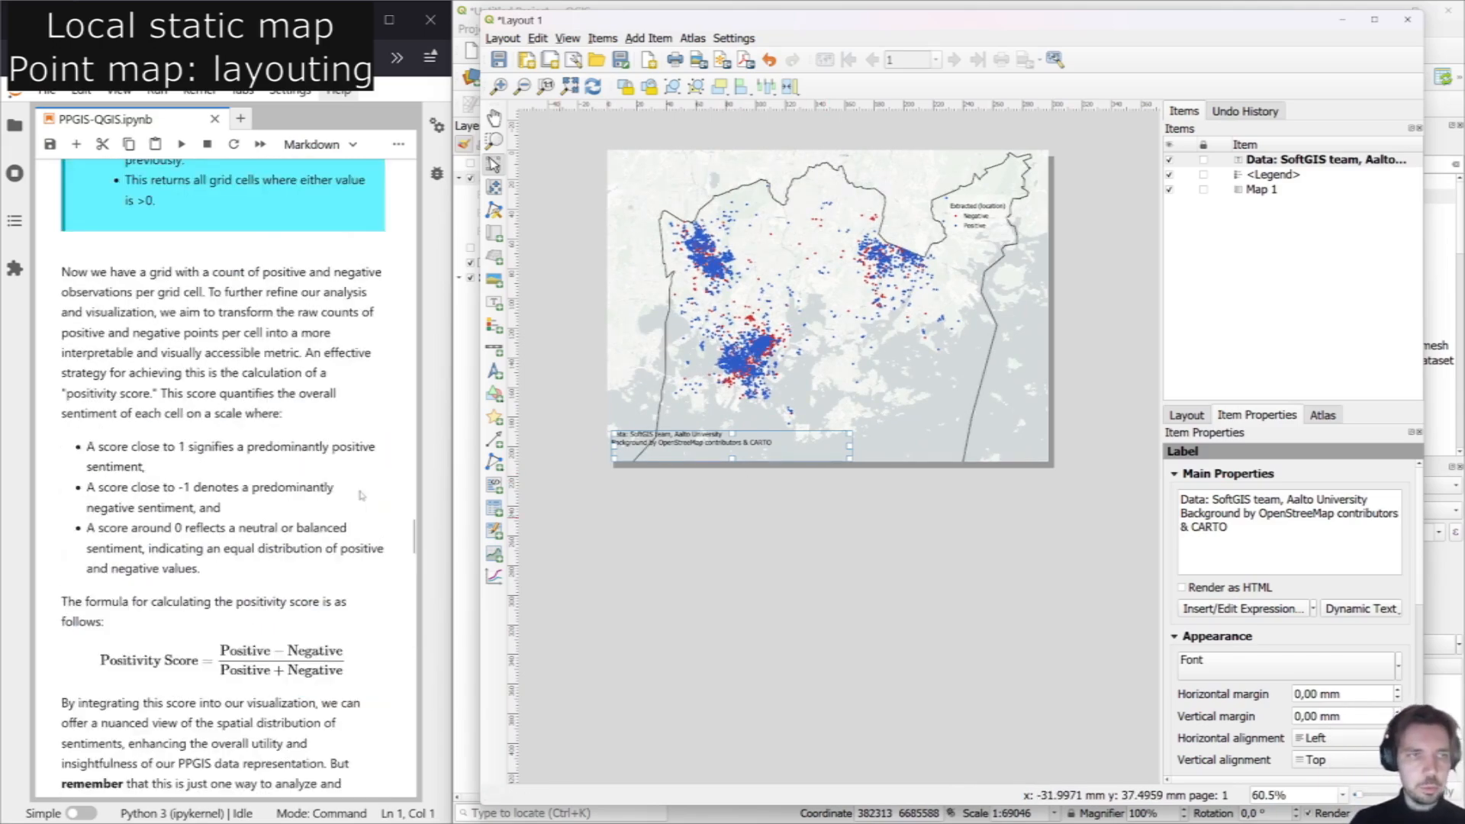
scroll(361, 497, "up", 10)
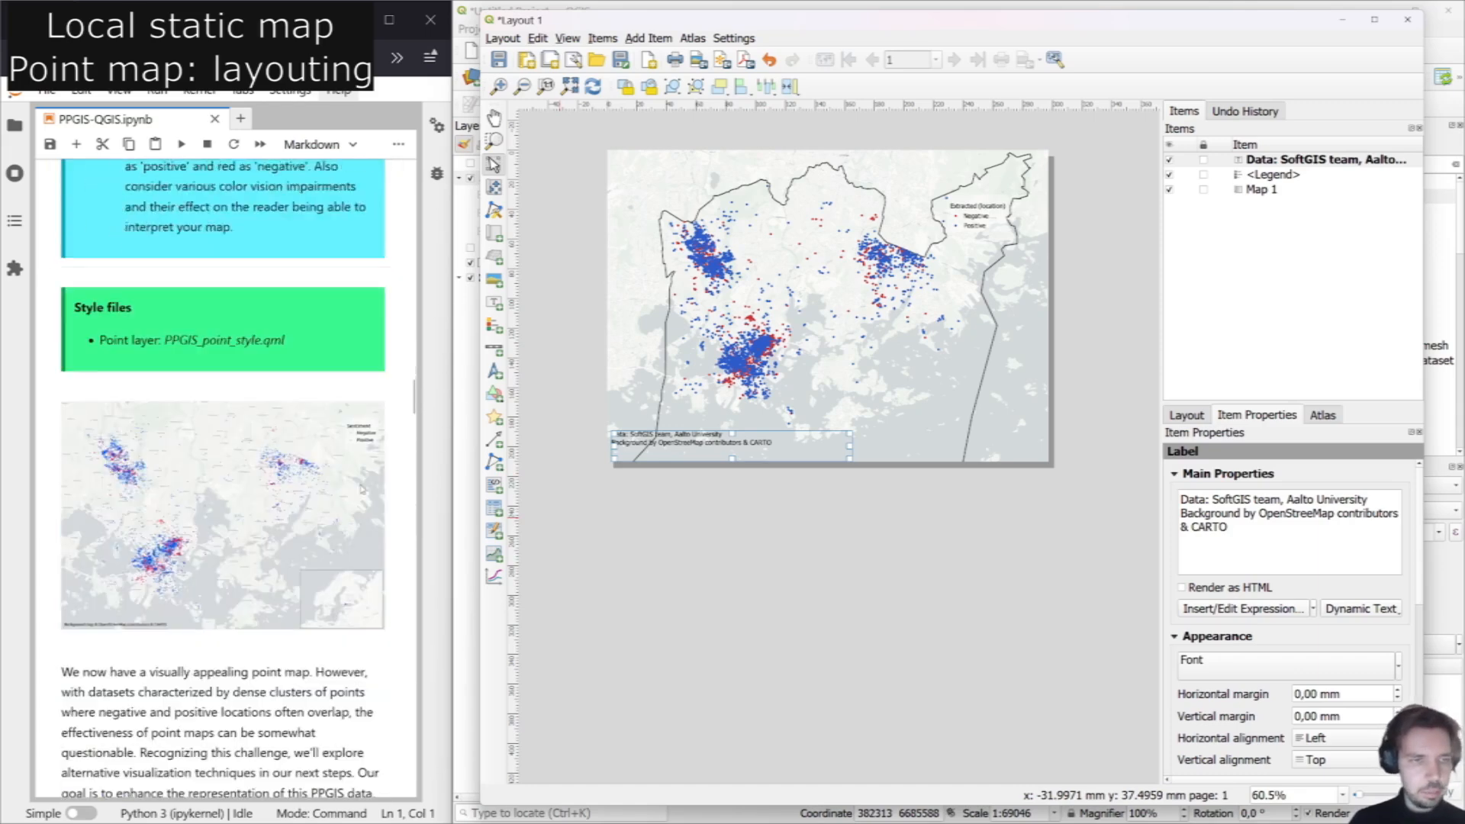
left_click(854, 525)
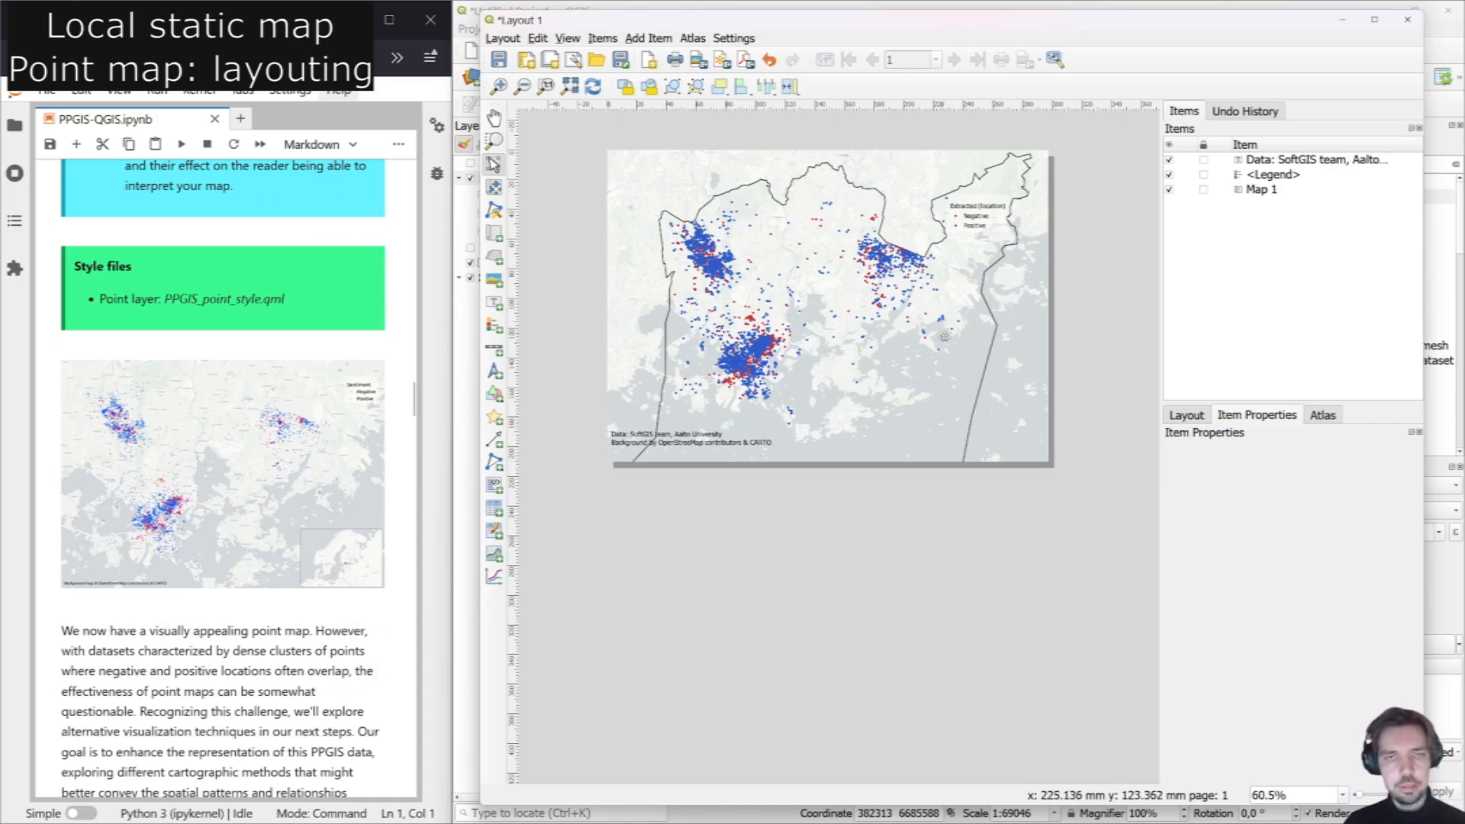
left_click(908, 369)
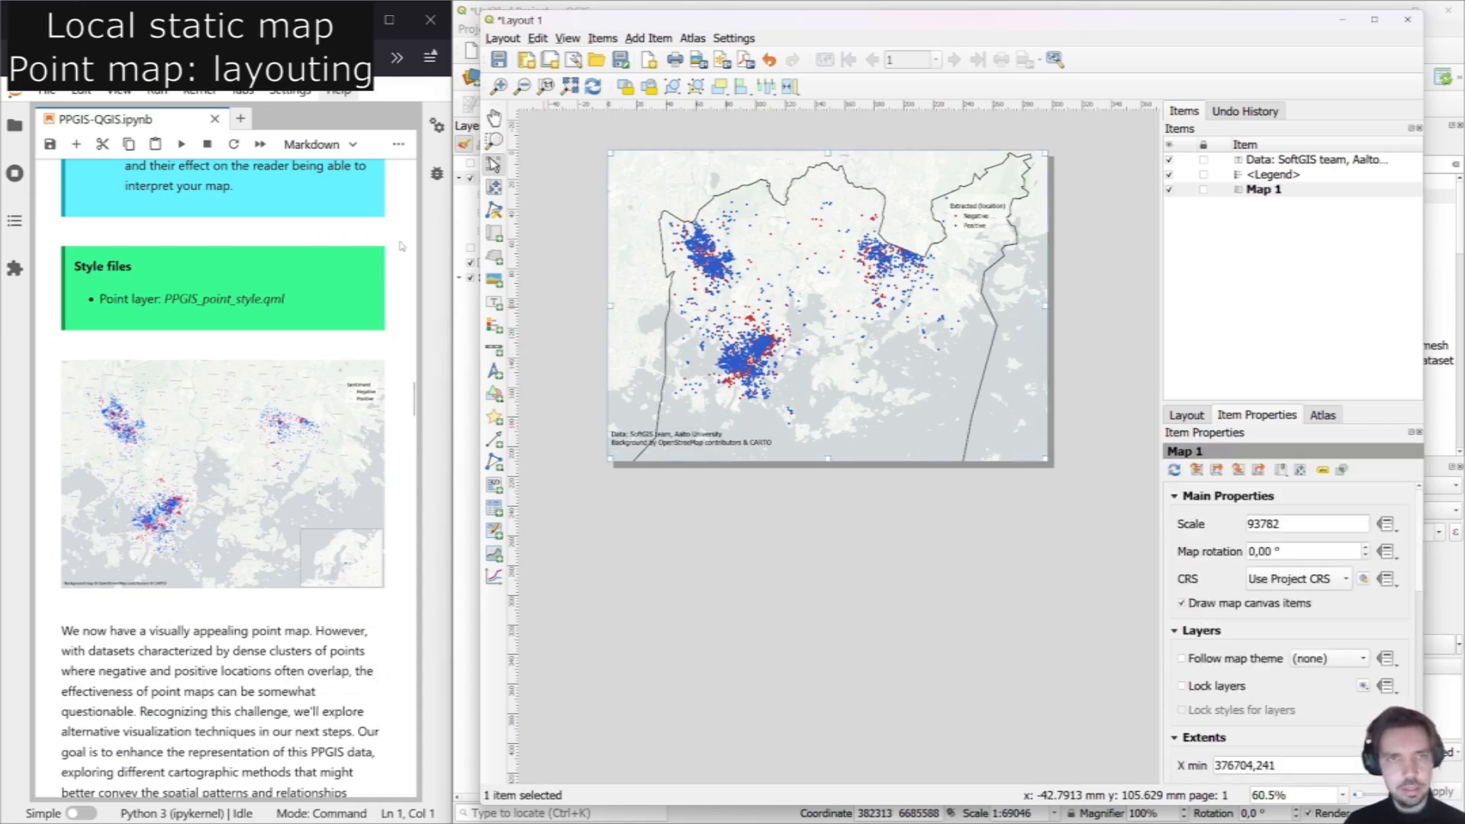
left_click(570, 275)
left_click(494, 233)
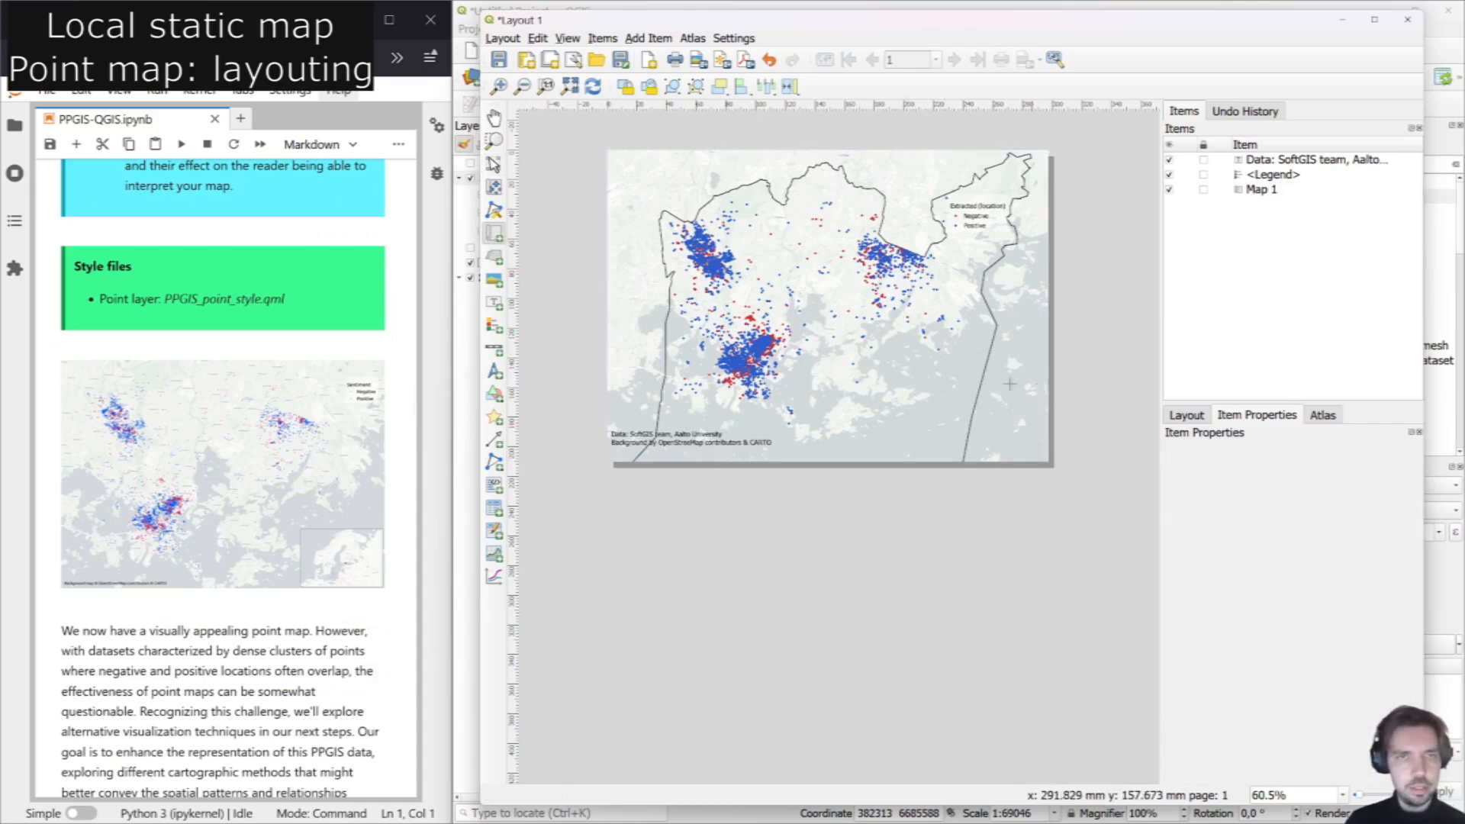
left_click(915, 371)
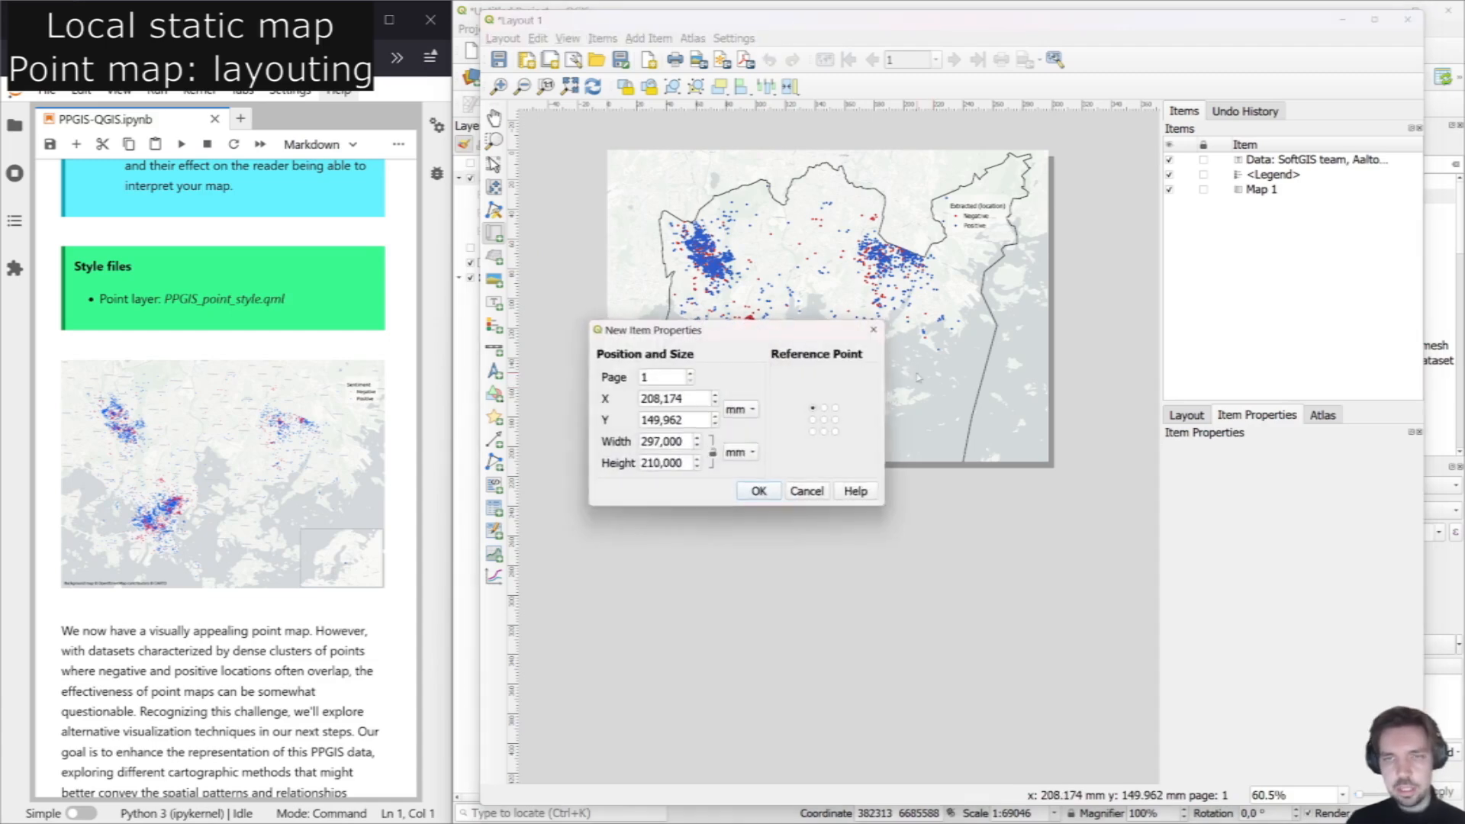
left_click(757, 492)
Shrink the second map to a small inset and fit it into the page's lower-right corner.
left_click_drag(1072, 546, 913, 438)
left_click_drag(1102, 582, 847, 402)
left_click_drag(666, 276, 717, 310)
left_click_drag(798, 344, 925, 425)
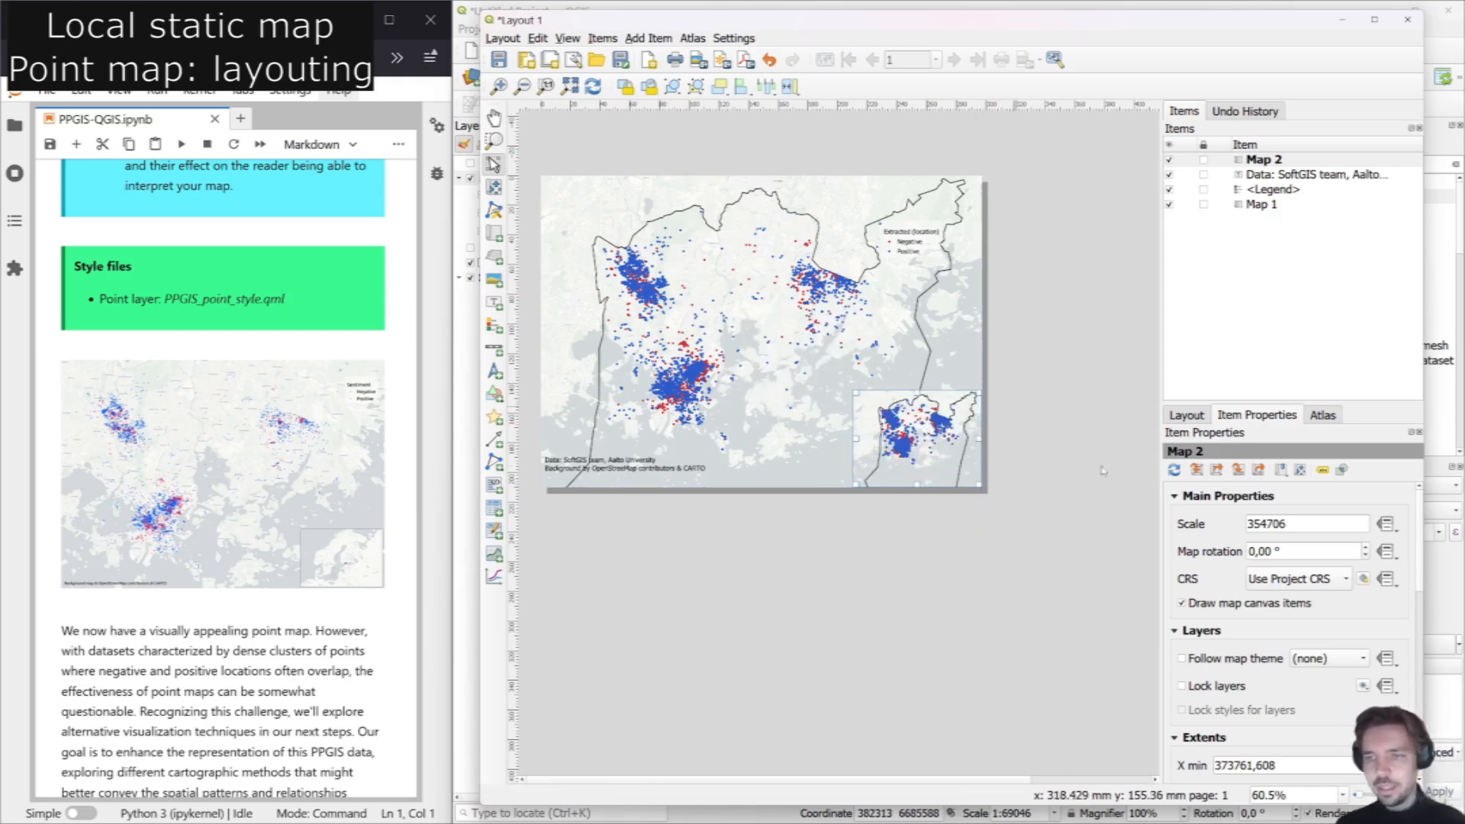
scroll(1271, 675, "down", 3)
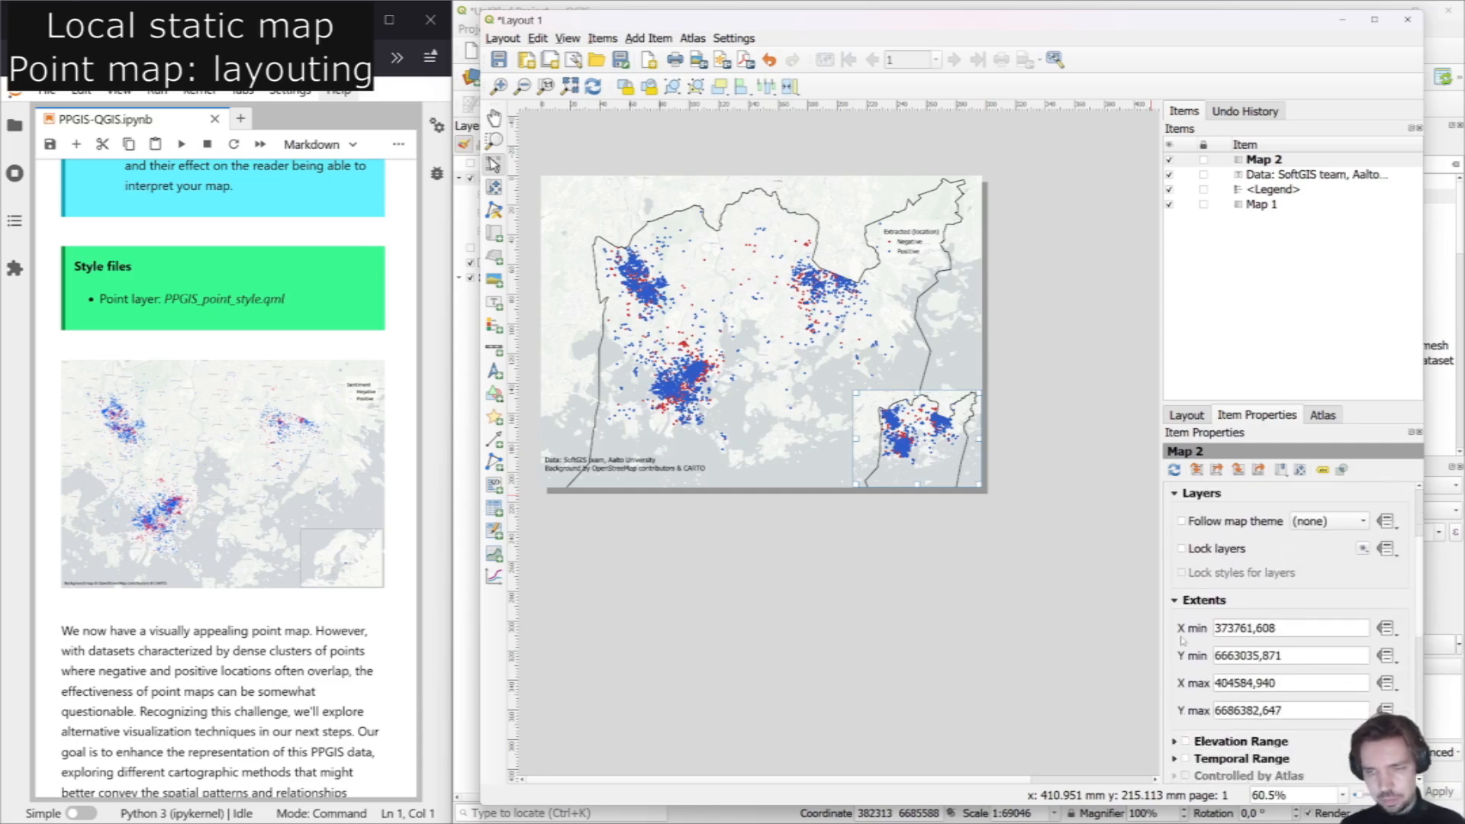
scroll(1181, 640, "down", 3)
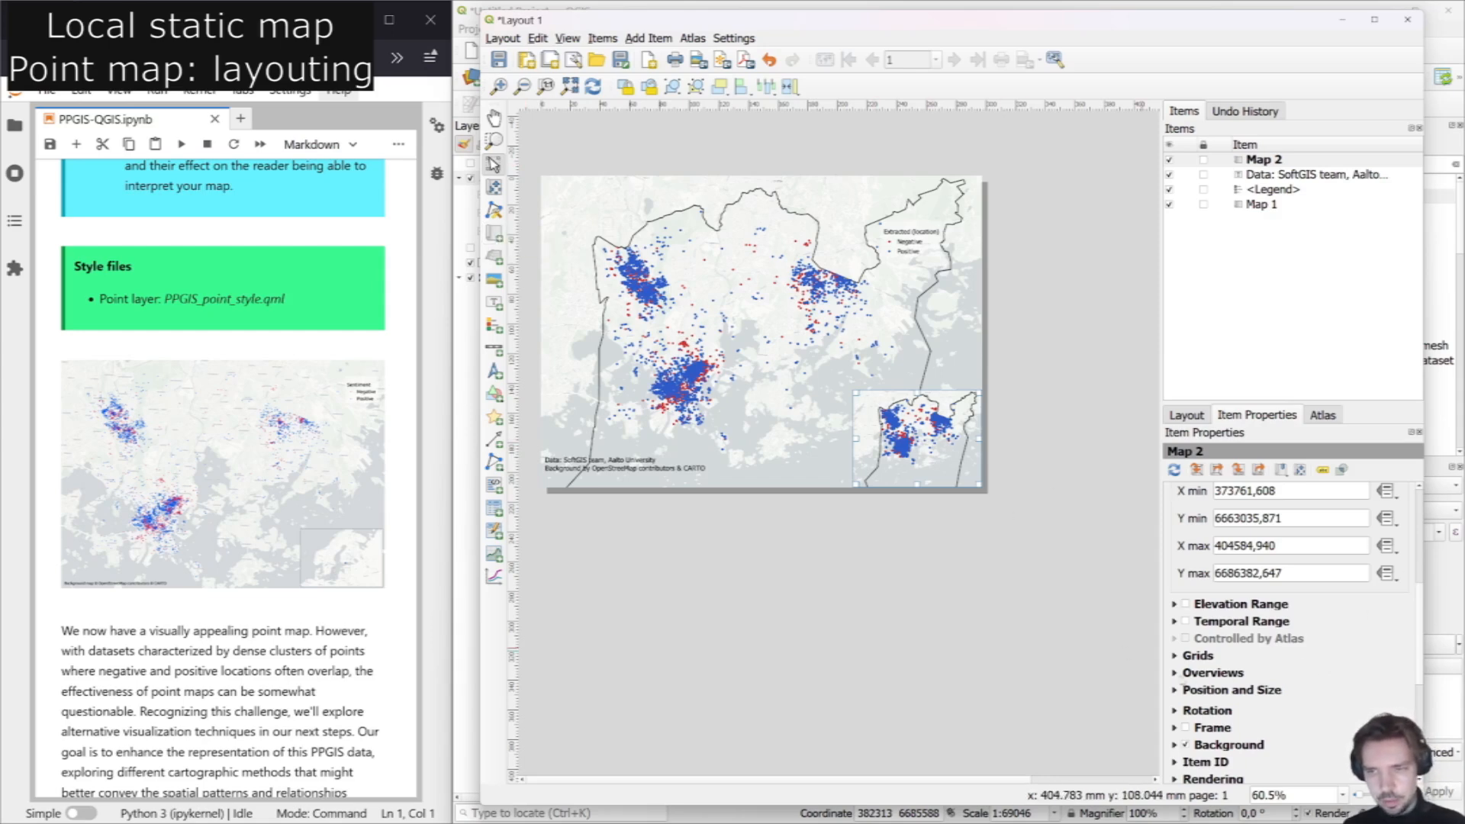
Add an overview of Map 1 to the inset map and zoom its content out to Northern Europe at scale 32701155.
left_click(1174, 673)
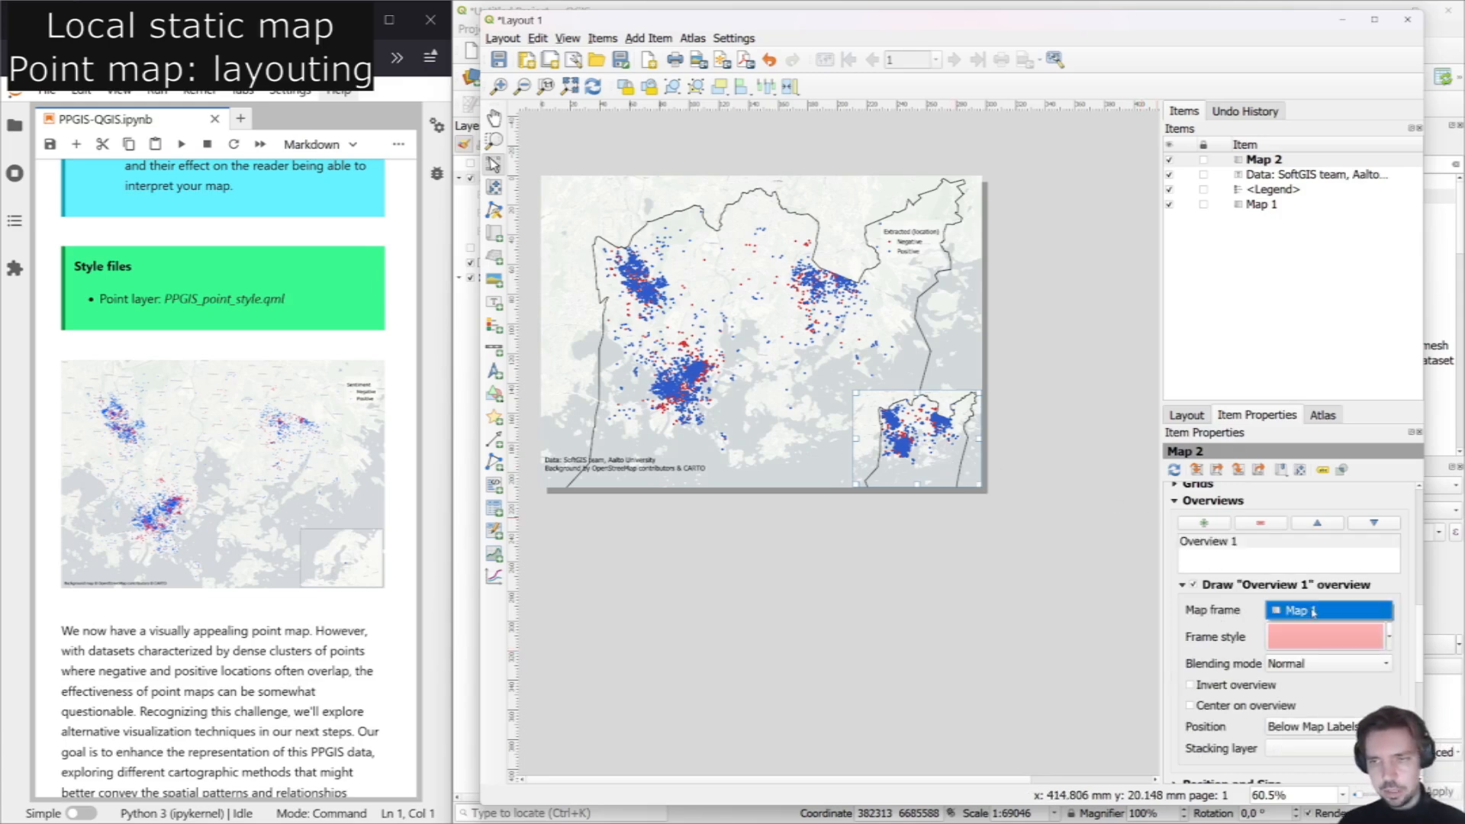
left_click(1312, 610)
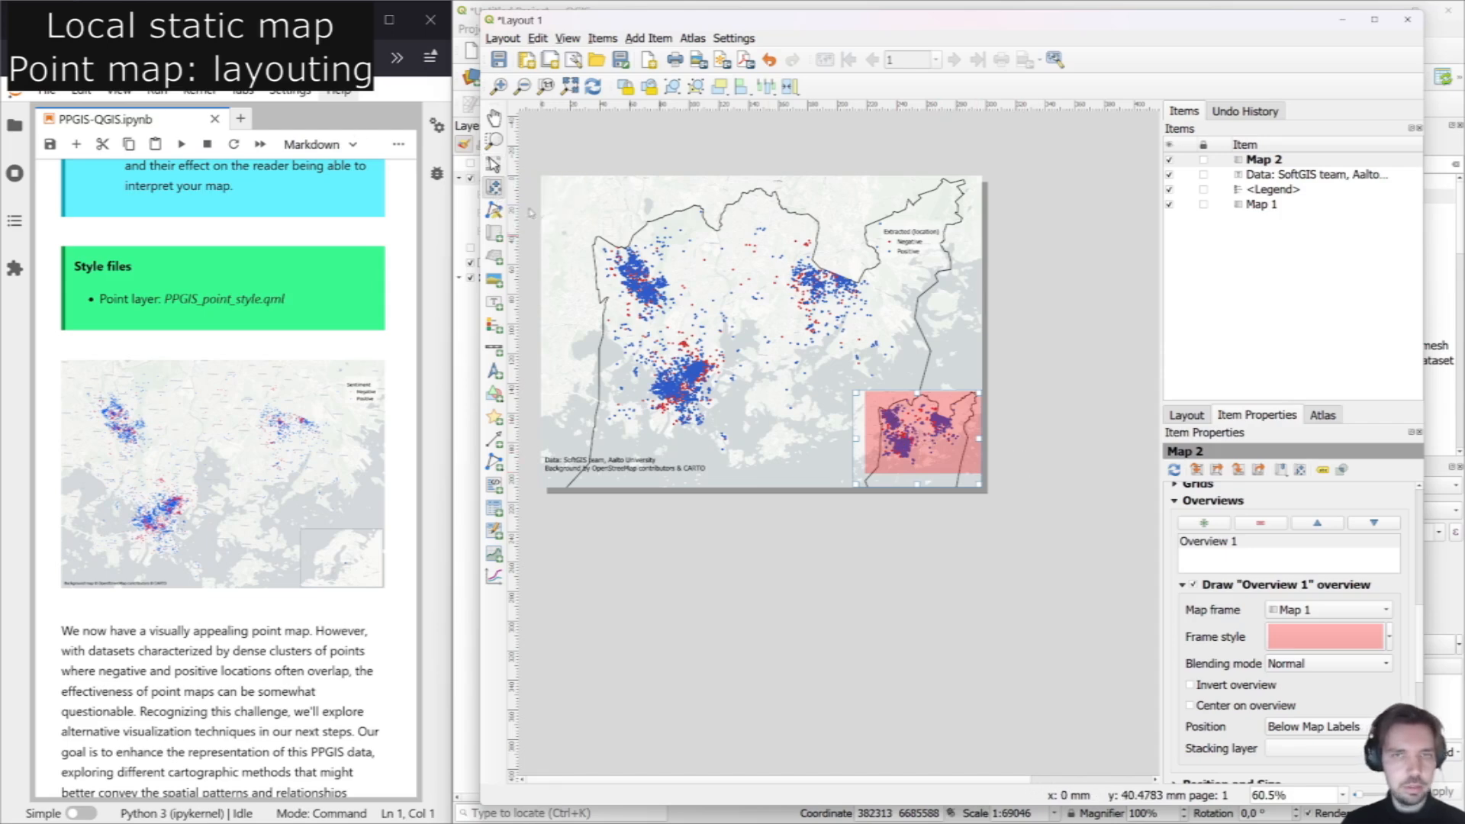
scroll(938, 441, "down", 2)
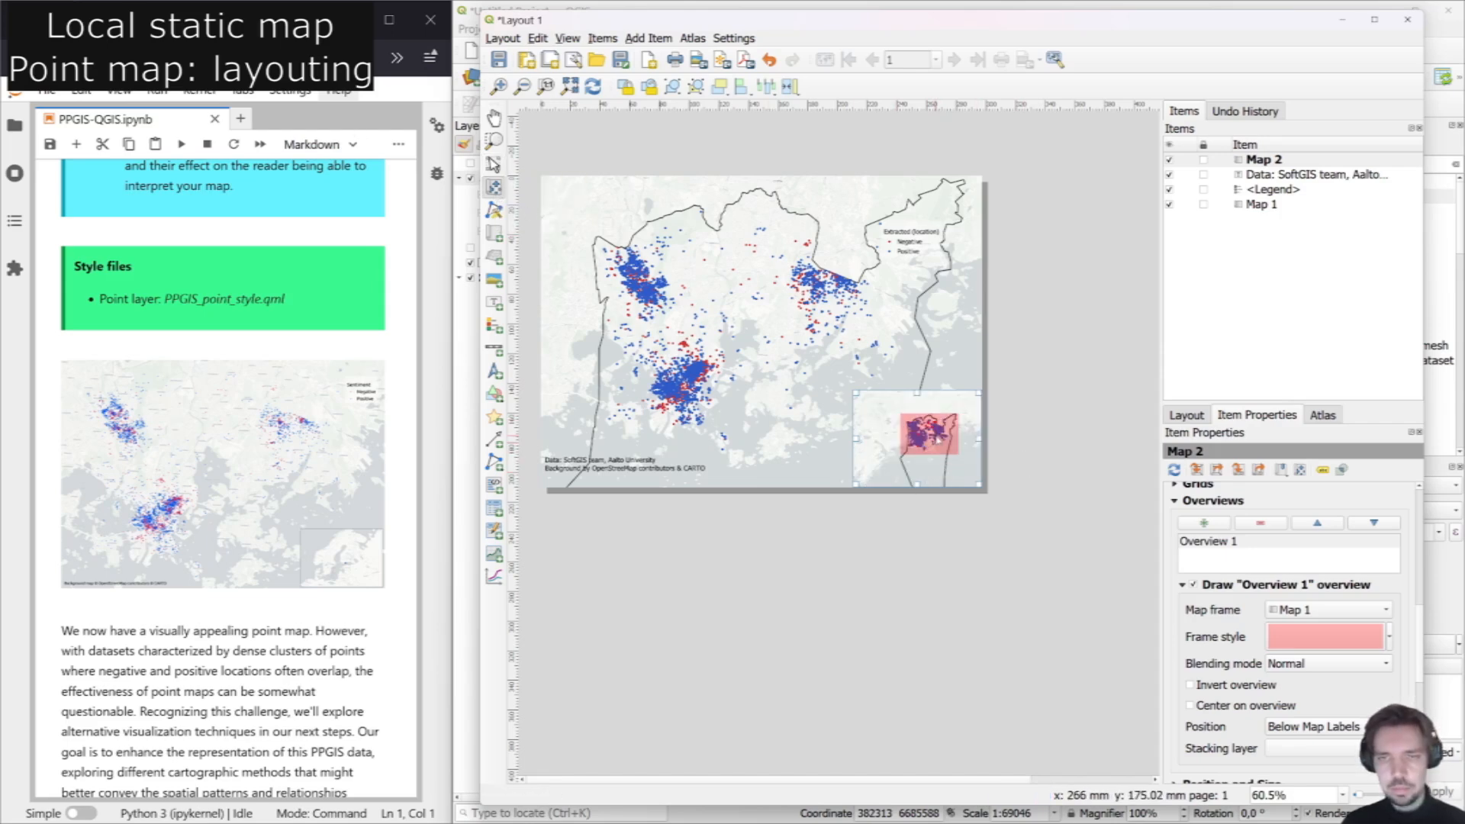
scroll(937, 441, "down", 2)
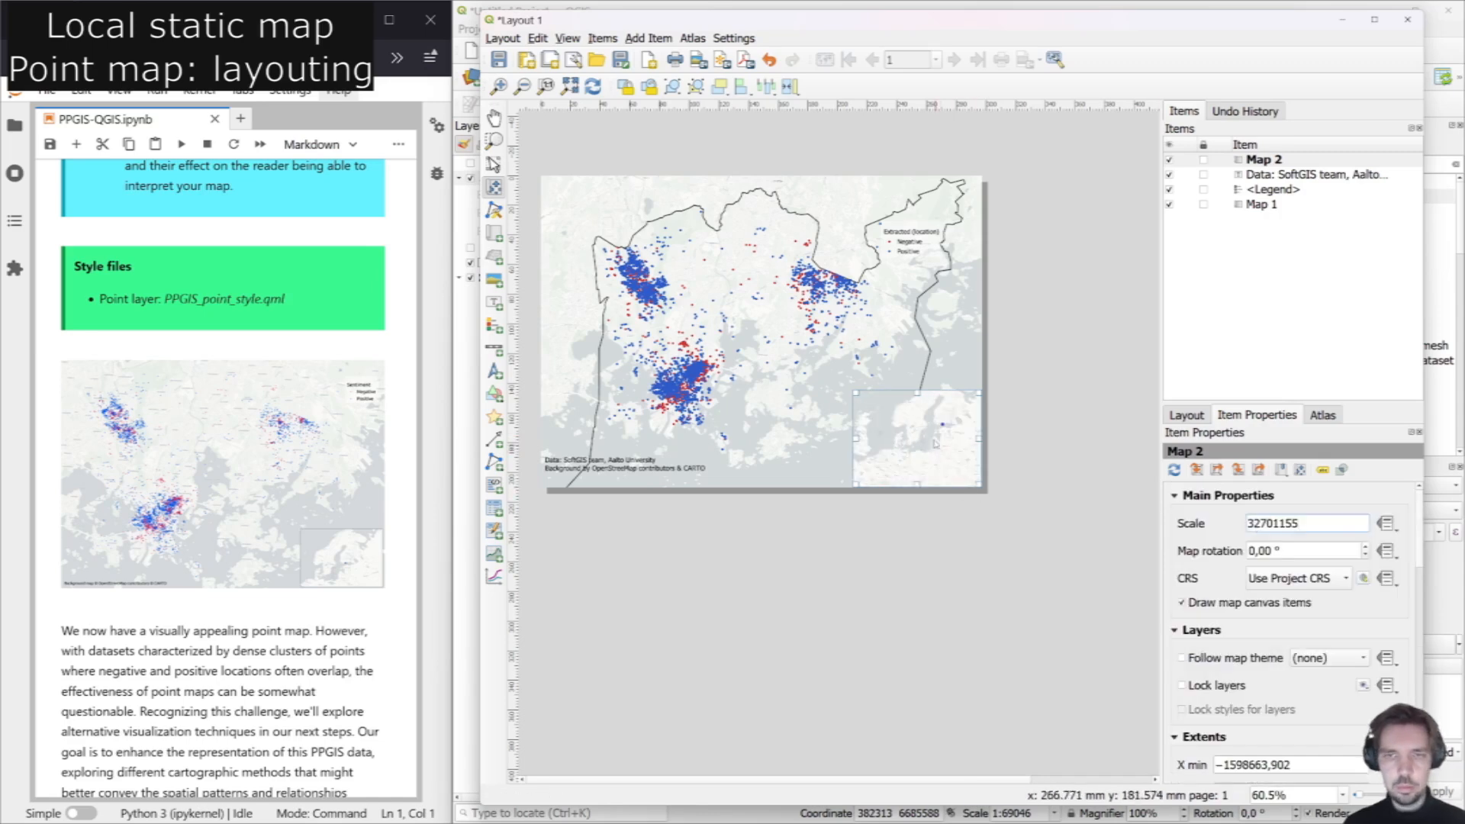
scroll(922, 446, "down", 1)
left_click_drag(922, 443, 927, 429)
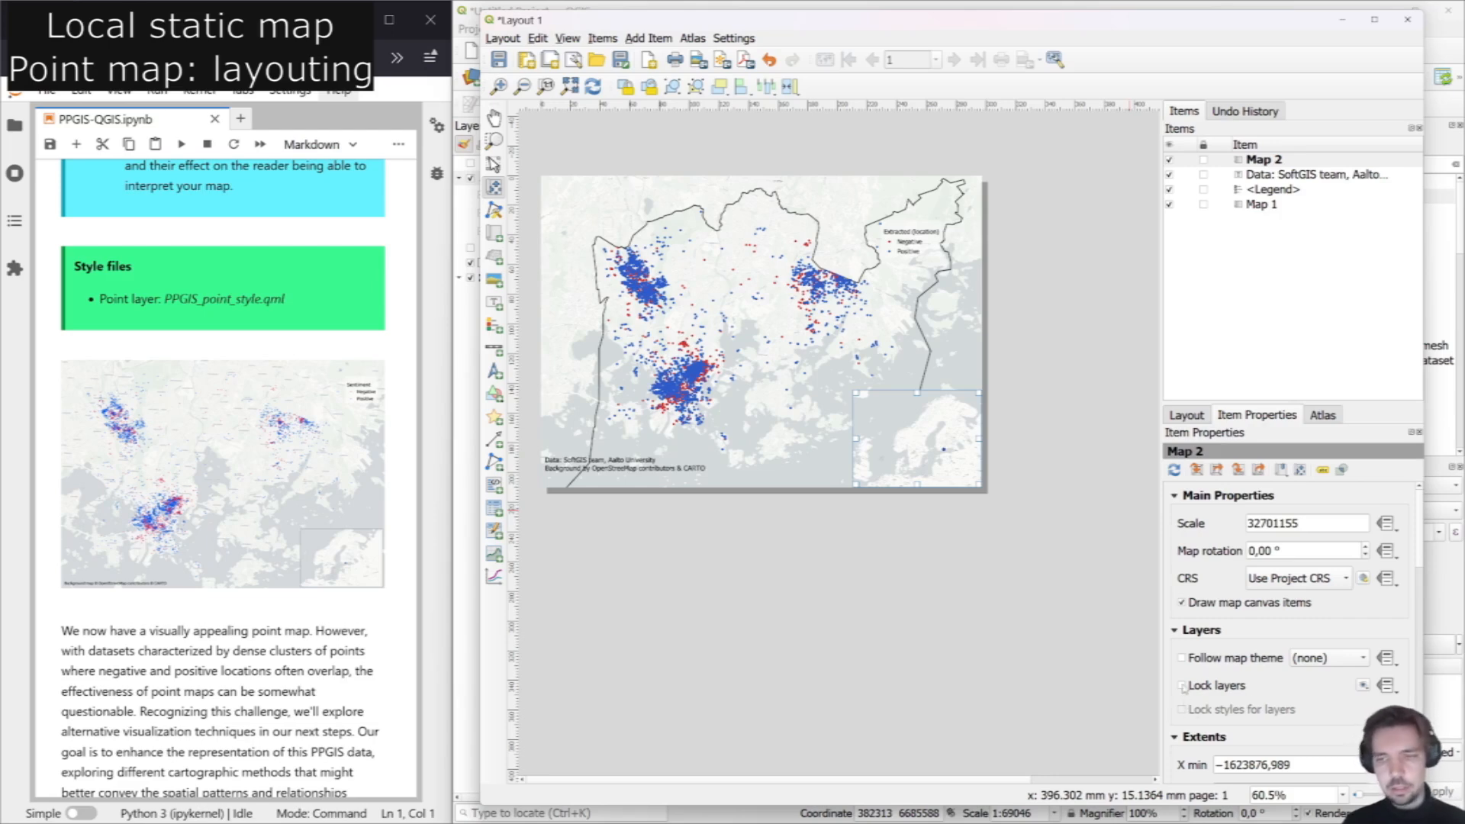
Lock the layers of Map 1 in the layout and reselect the inset map, Map 2.
left_click(1275, 206)
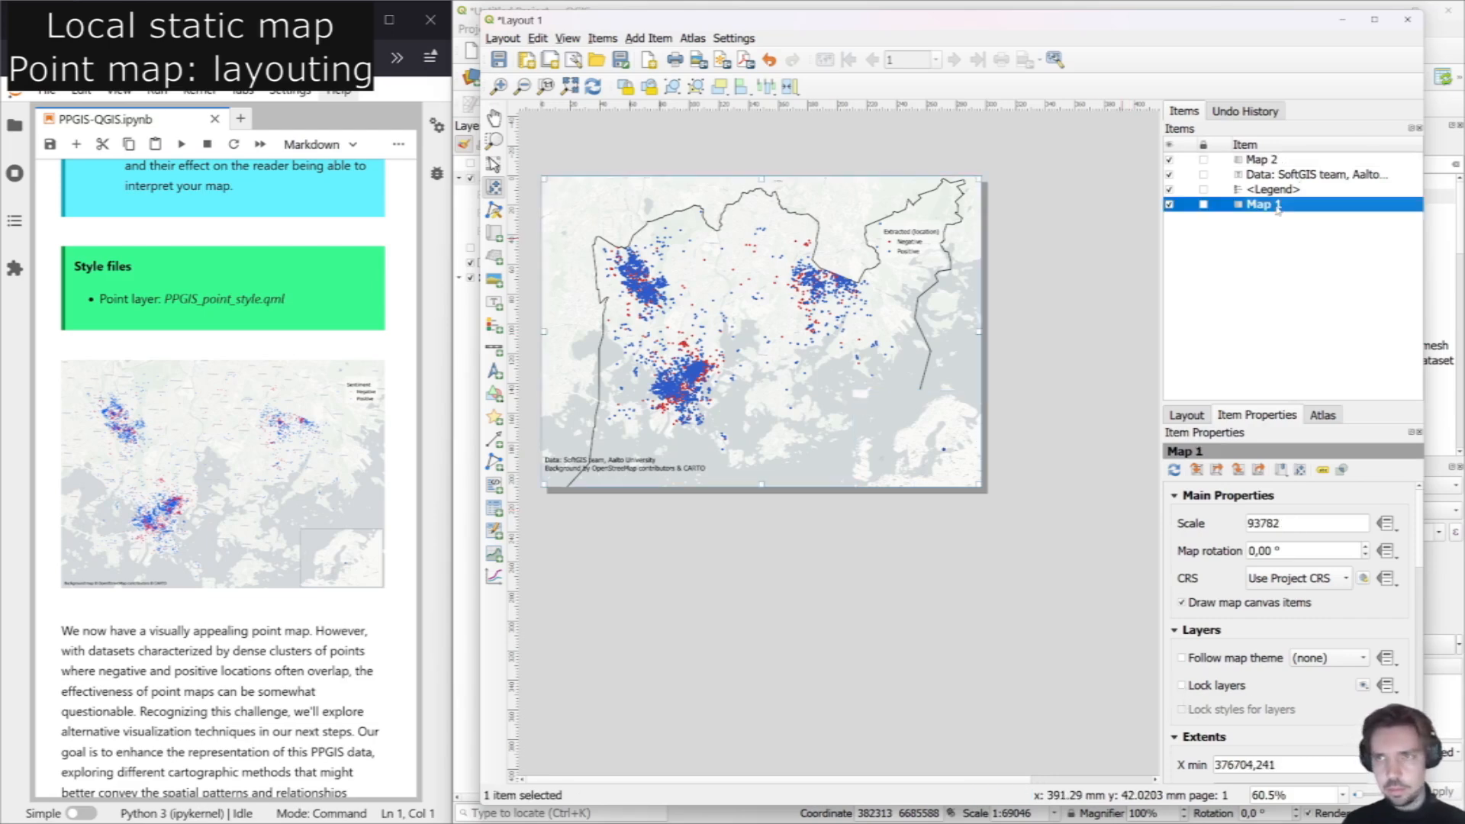
left_click(1182, 685)
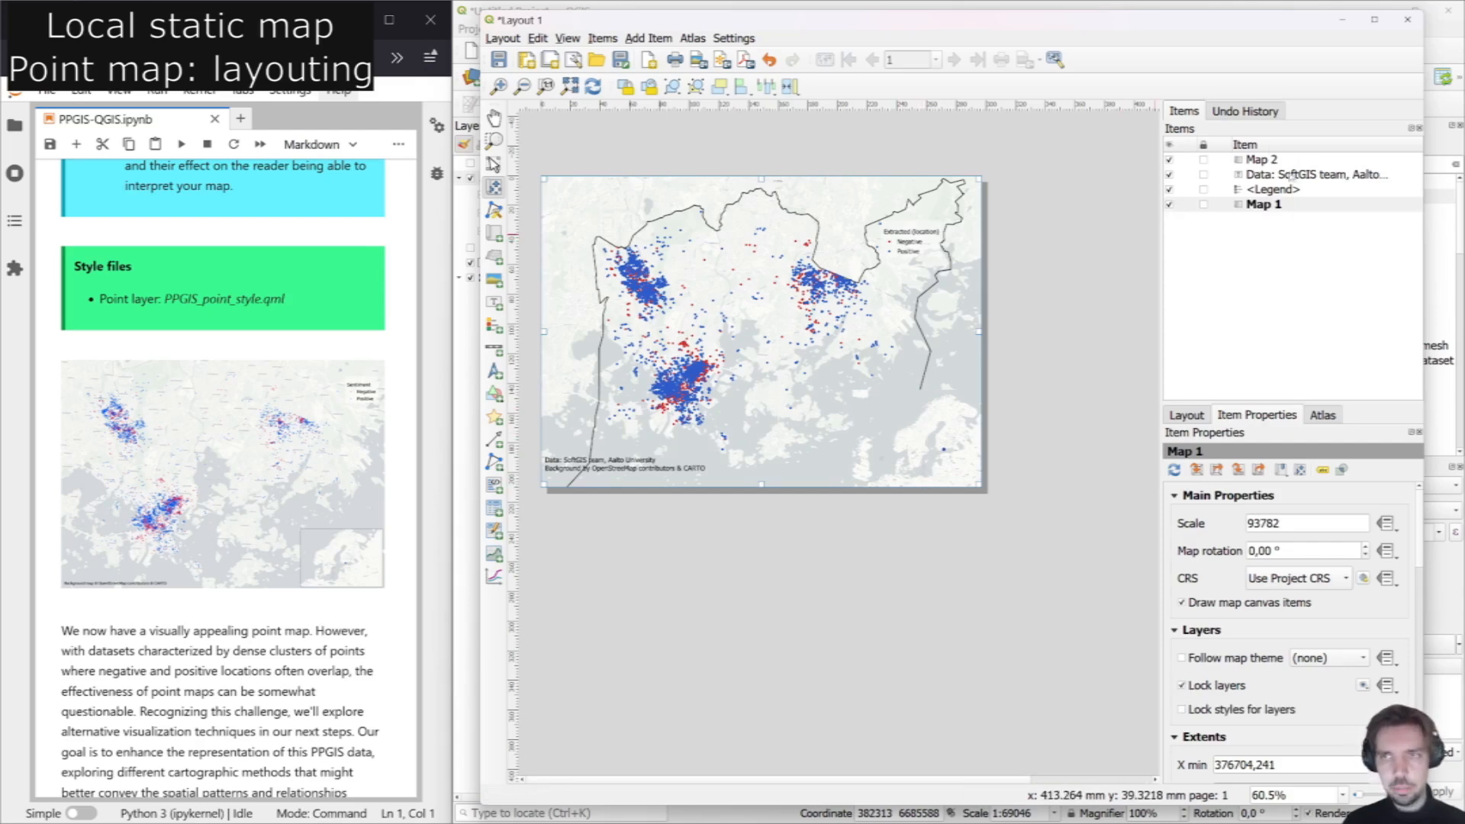
left_click(1274, 160)
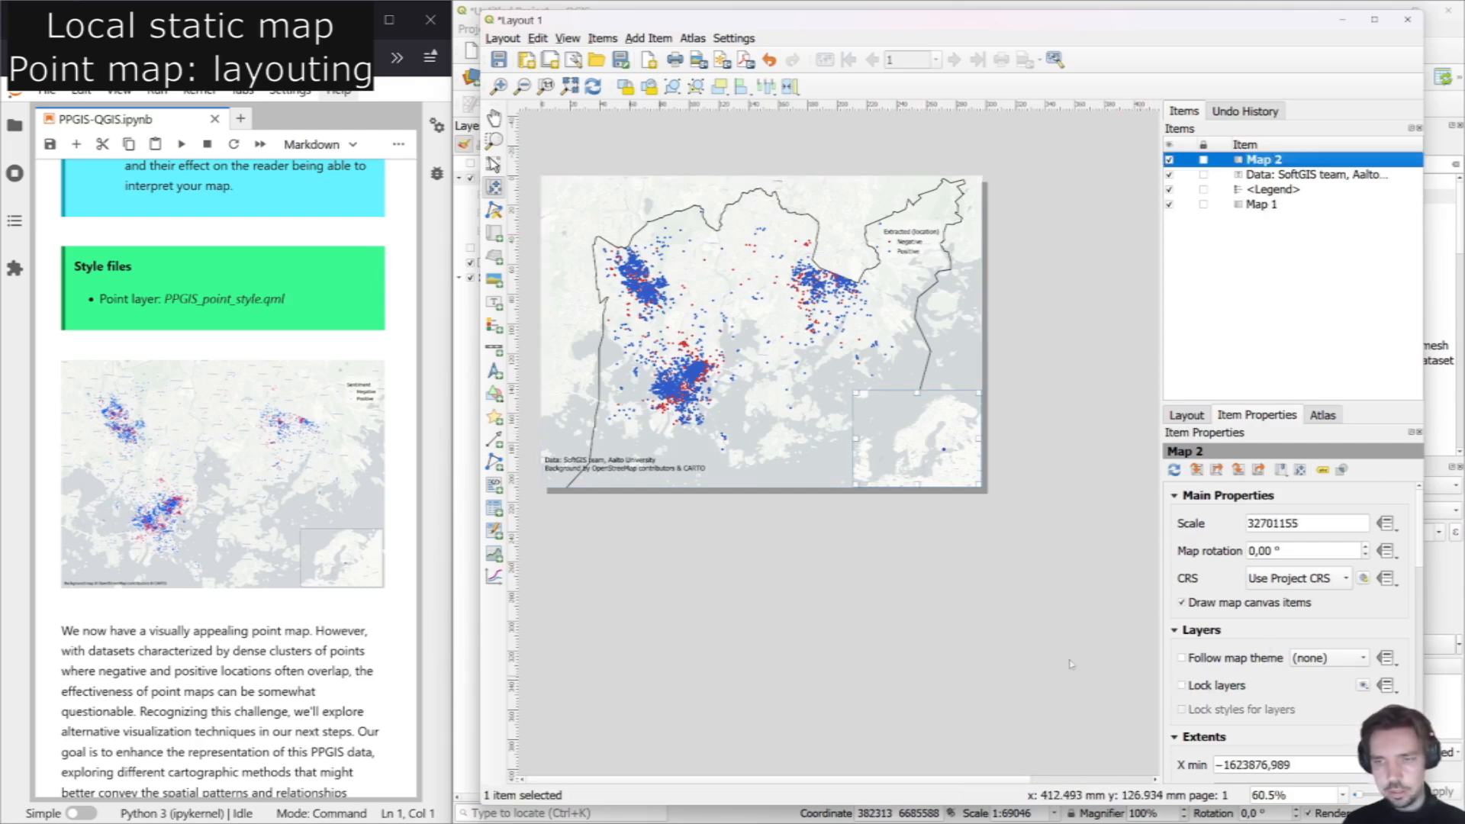
Hide the Extracted (location) and Helsinki borders layers in the project, and refresh the print layout.
left_click(472, 9)
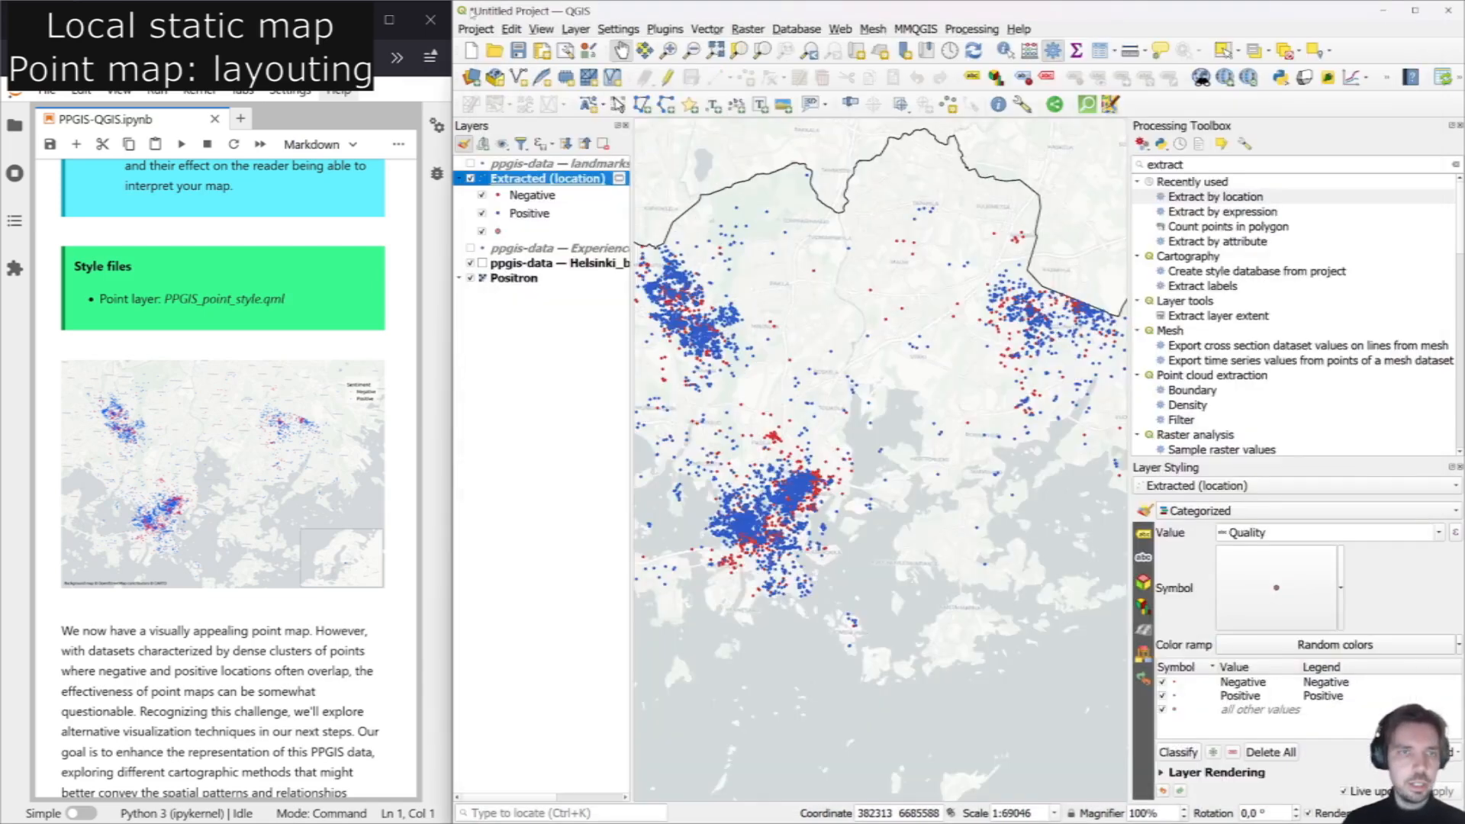
left_click(470, 179)
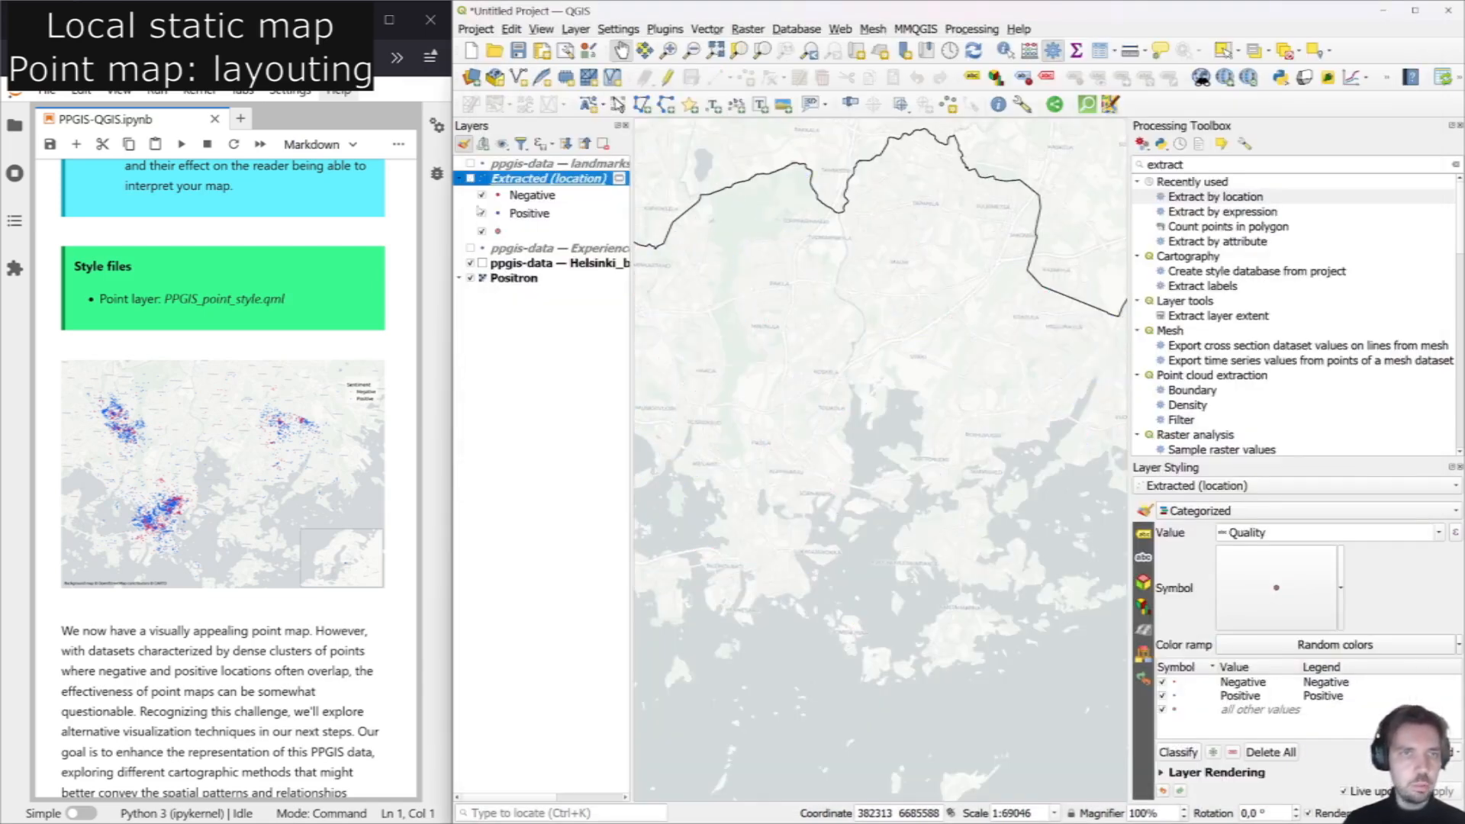
left_click(470, 264)
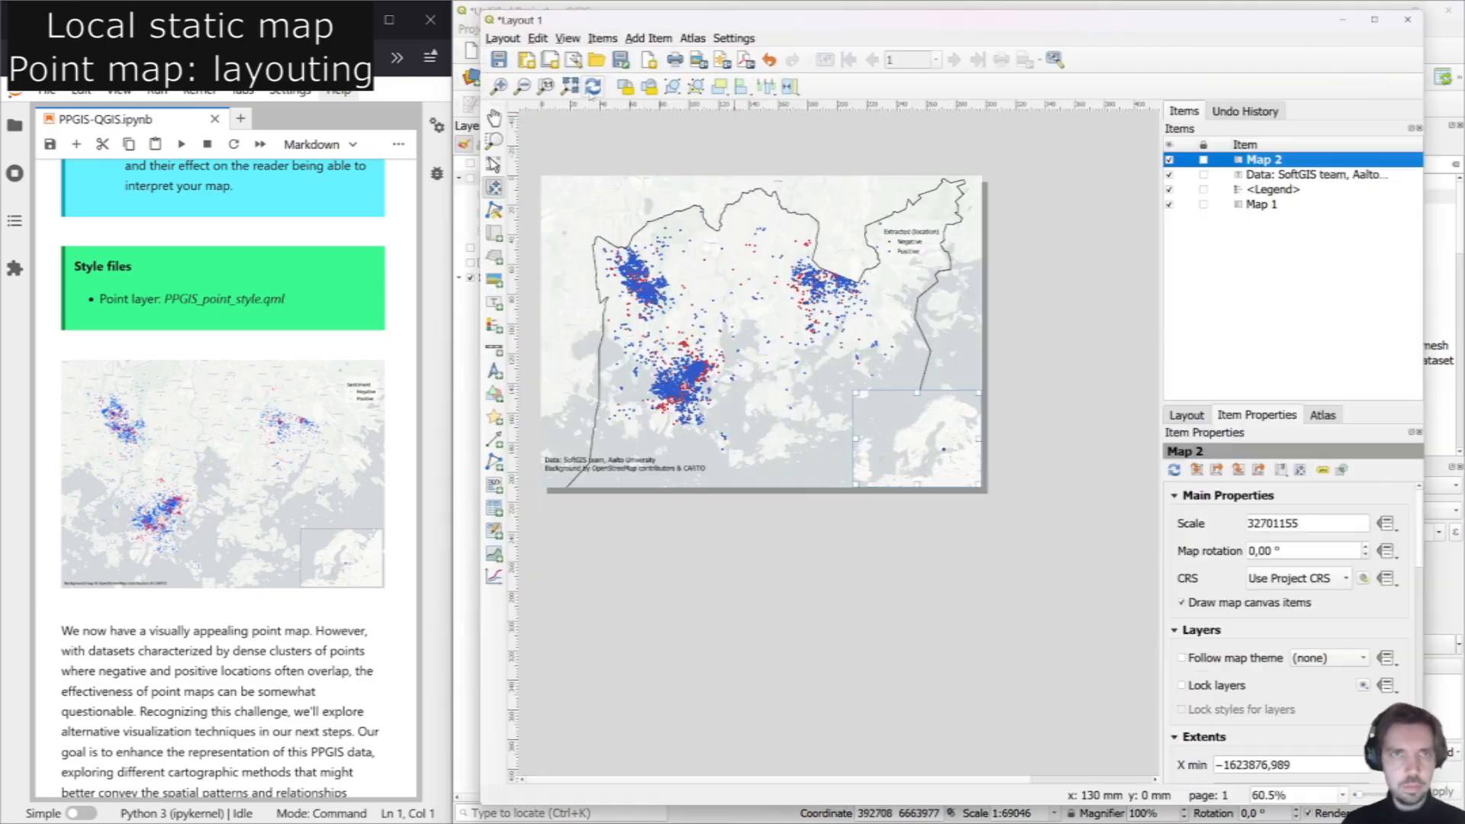
left_click(593, 87)
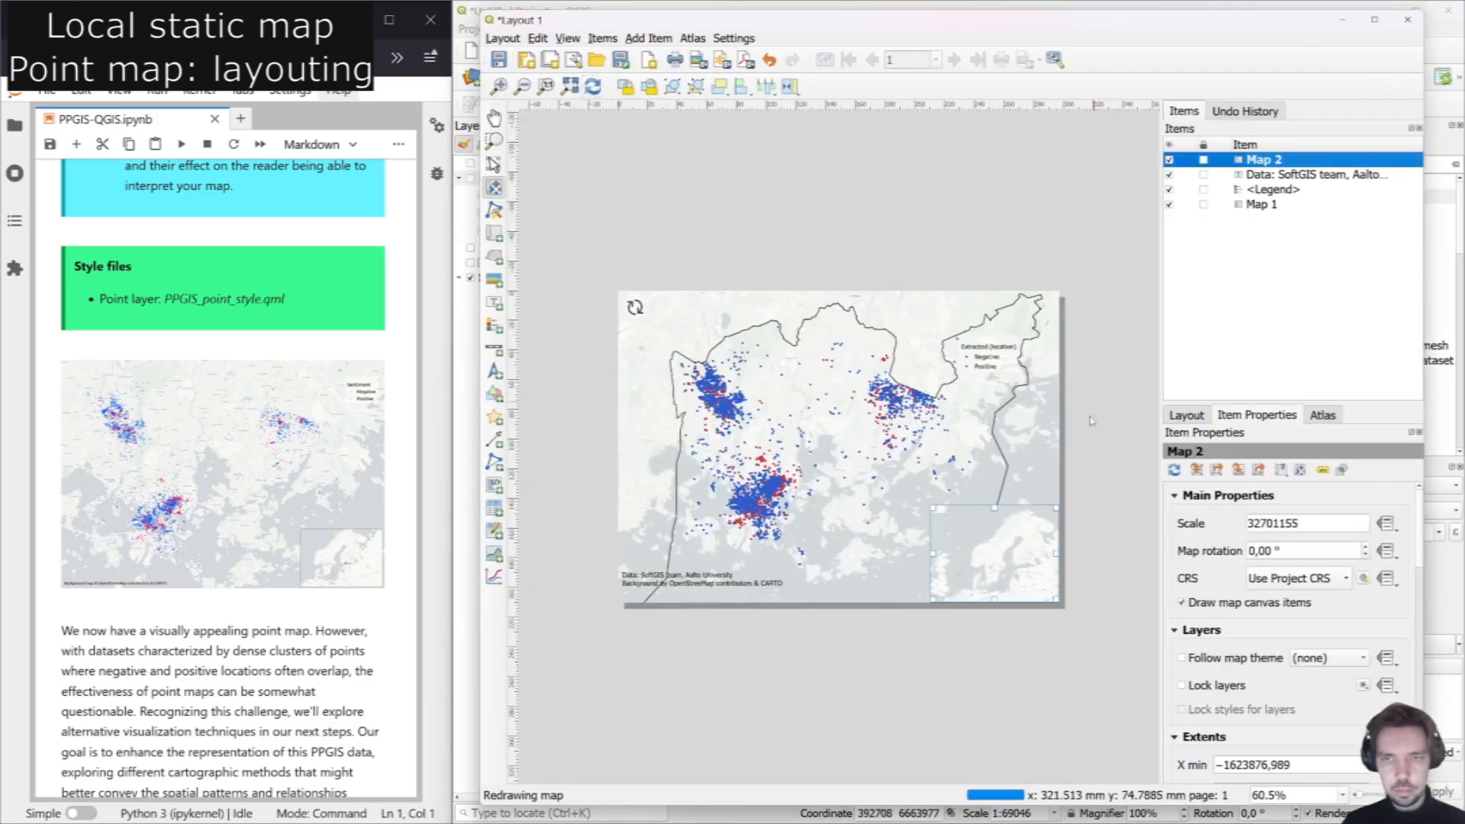
Open the settings of Overview 1 on the inset map down to its frame style.
scroll(1201, 658, "down", 3)
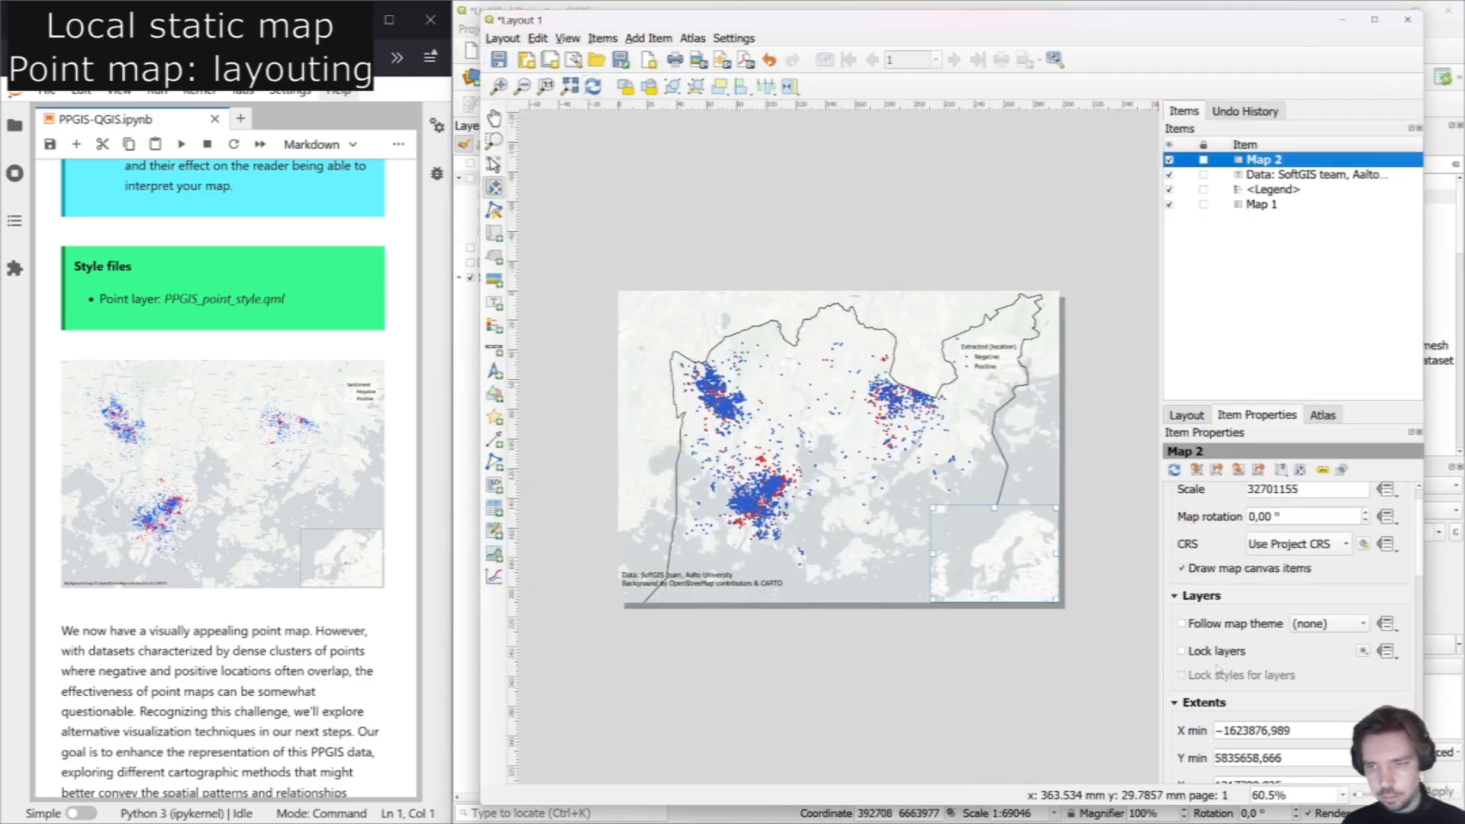
scroll(1199, 648, "down", 3)
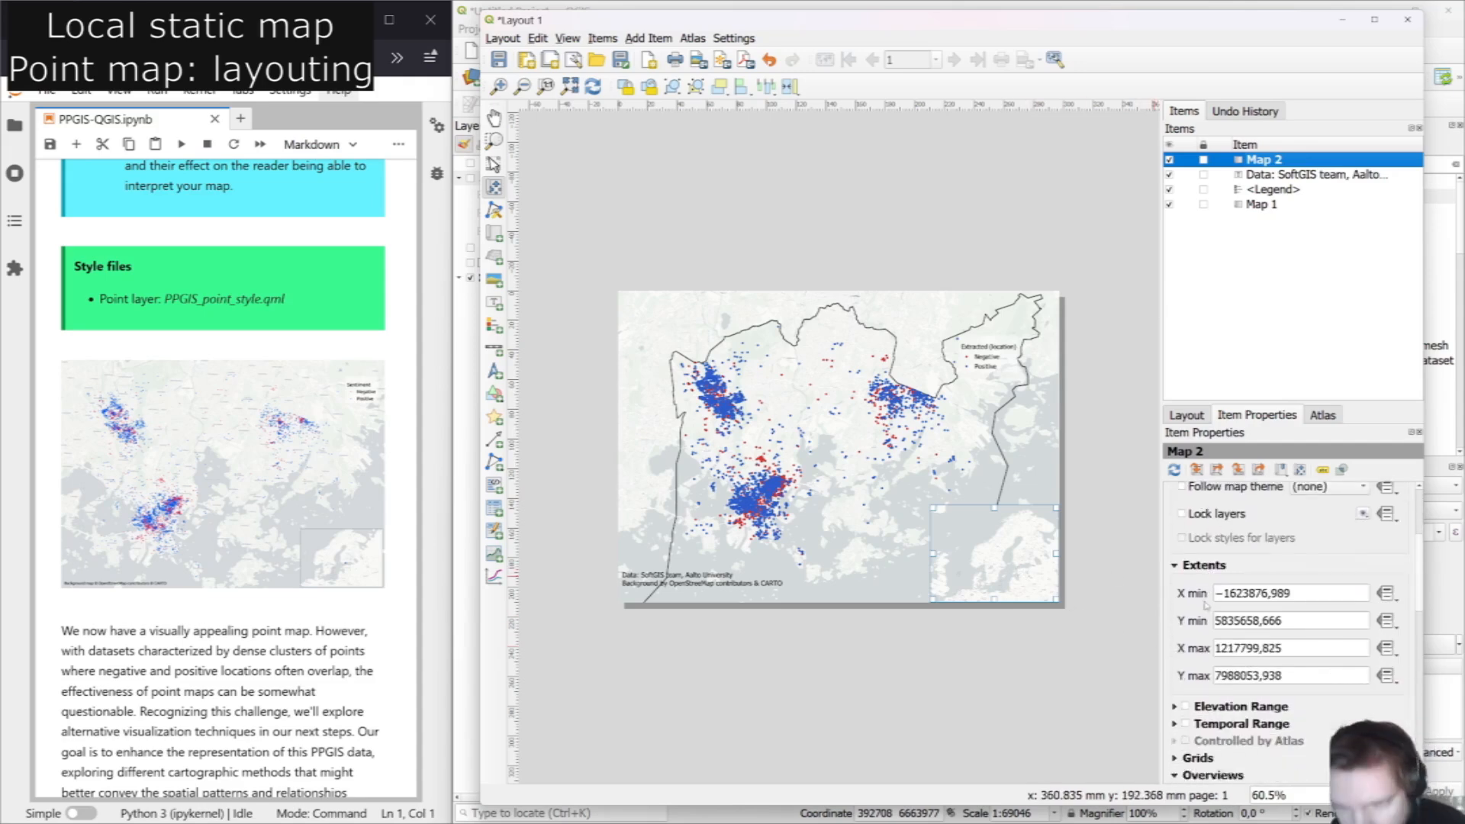
scroll(1213, 598, "down", 7)
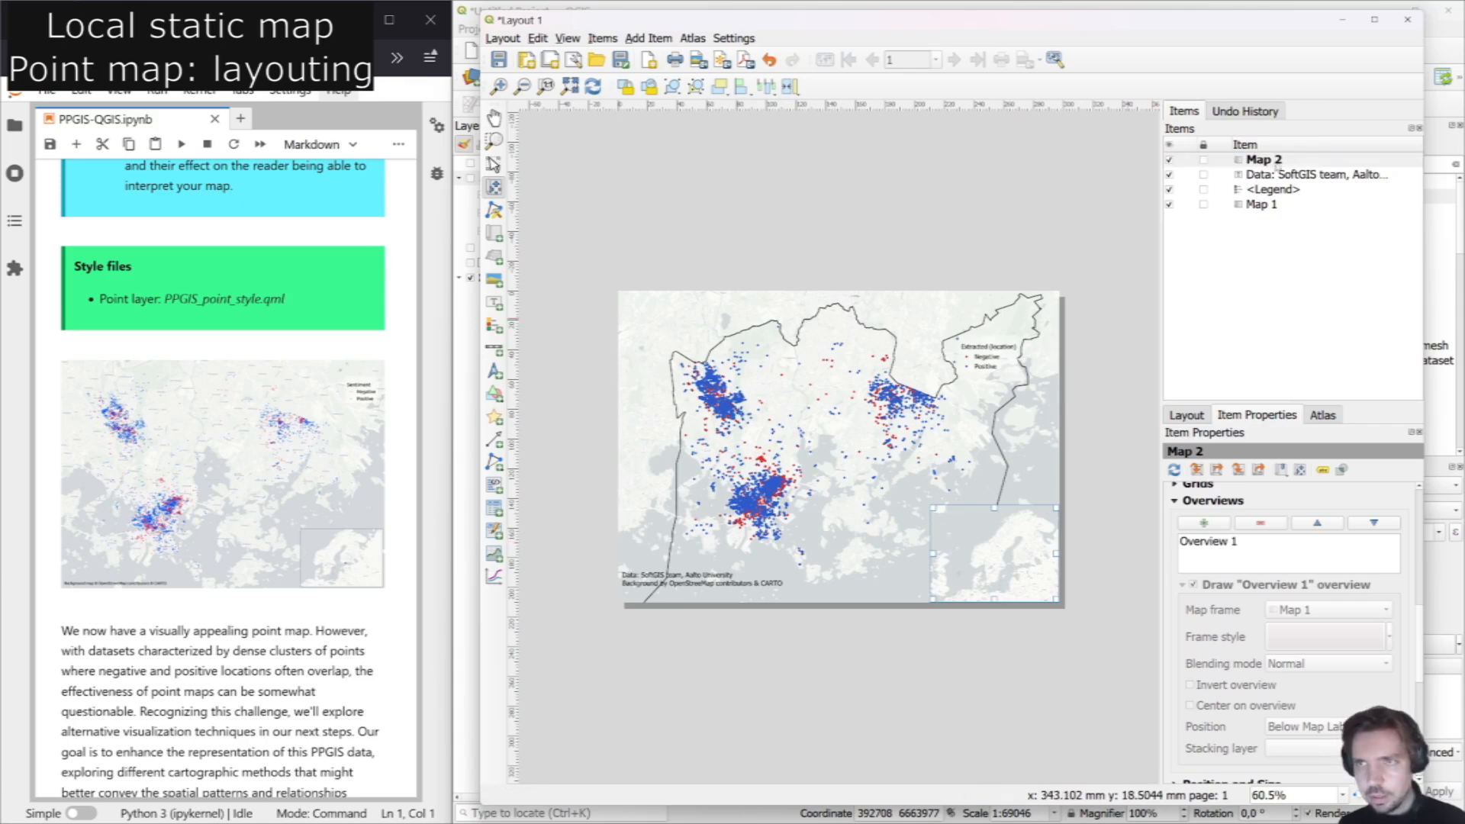
left_click(1213, 549)
scroll(1213, 603, "down", 1)
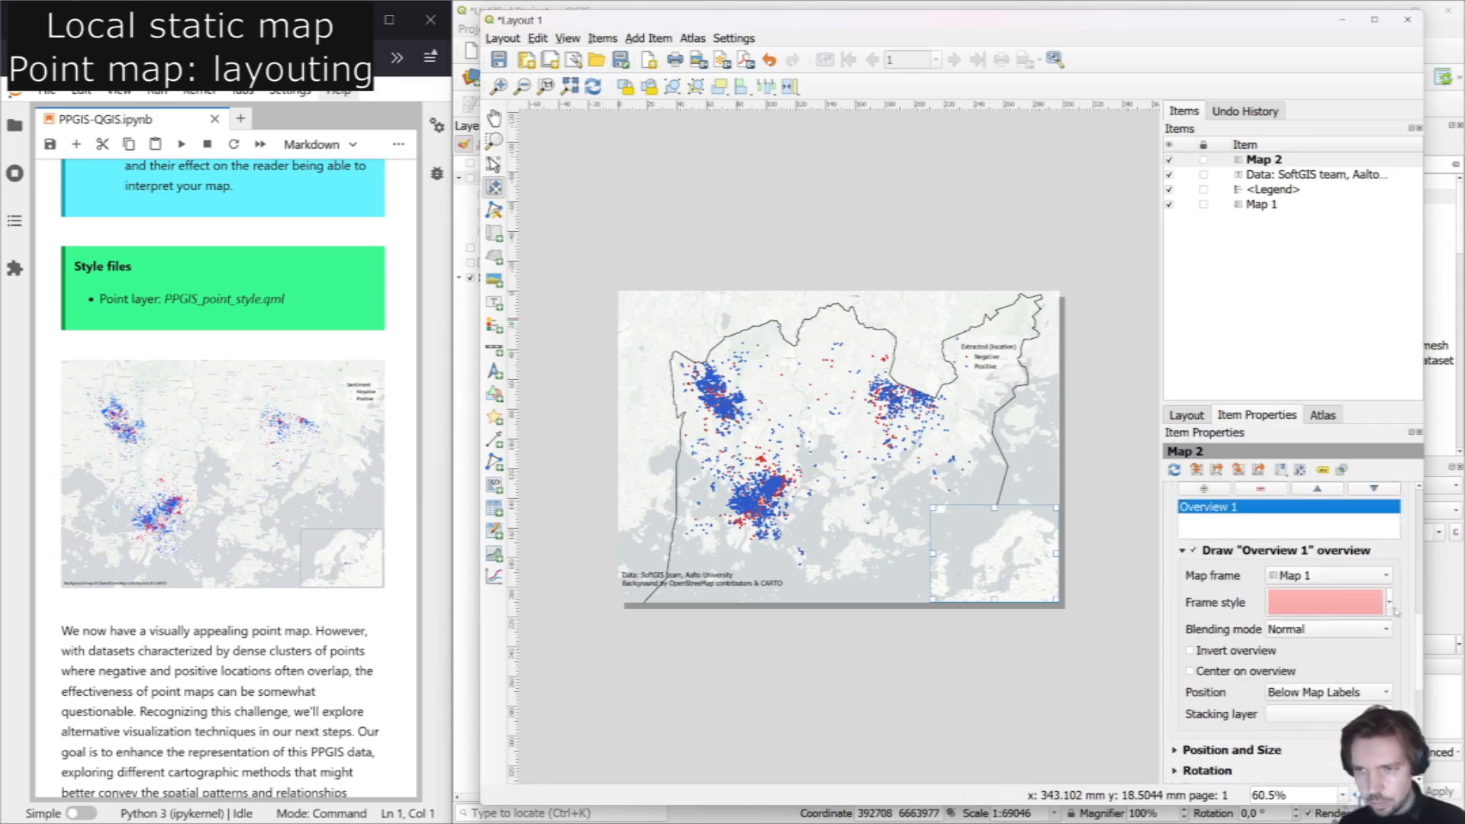
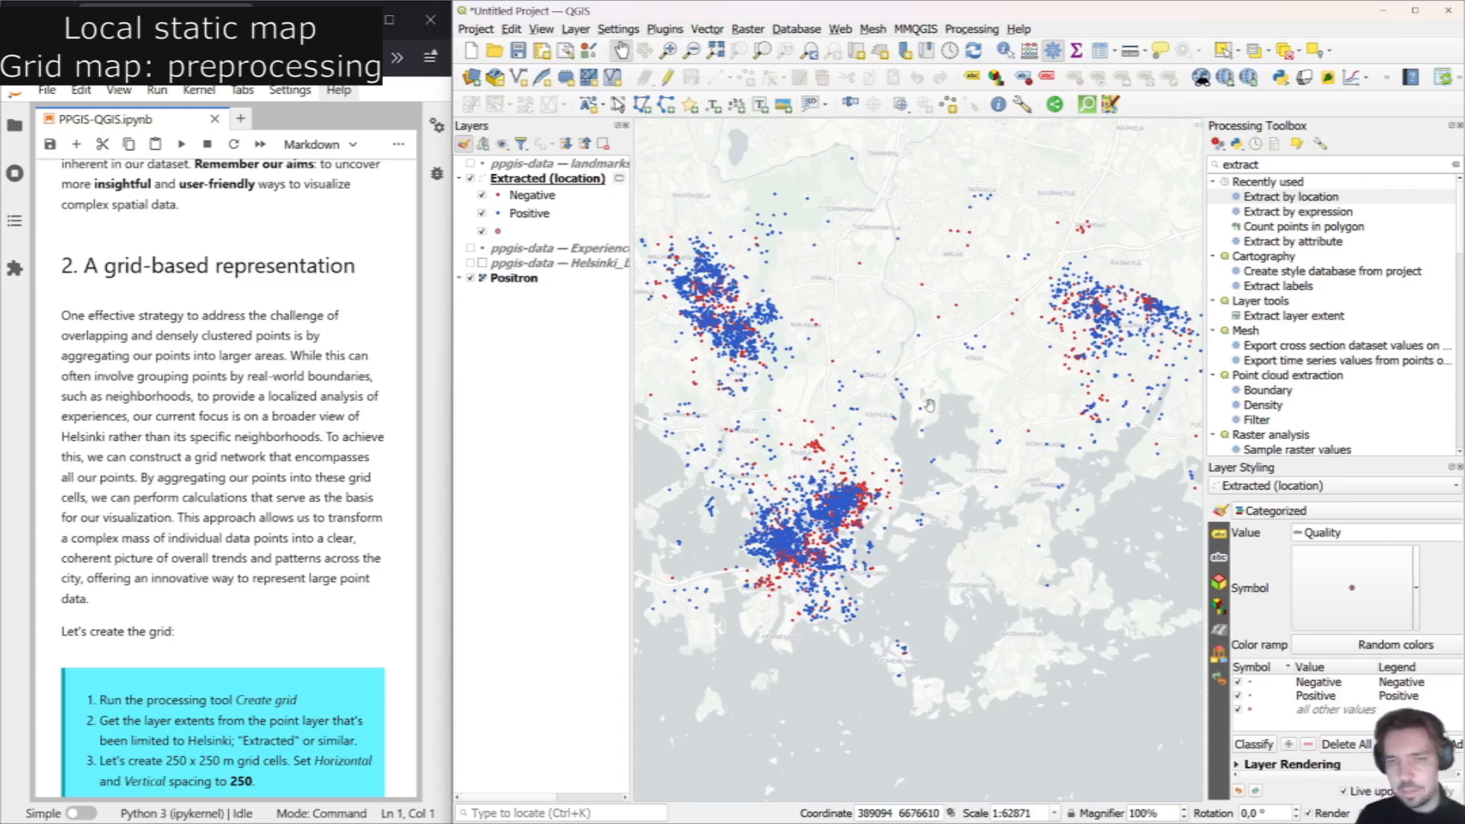
Replace the old toolbox search with "create" and open the Create grid tool, following the notebook's grid-based representation section.
scroll(388, 473, "down", 3)
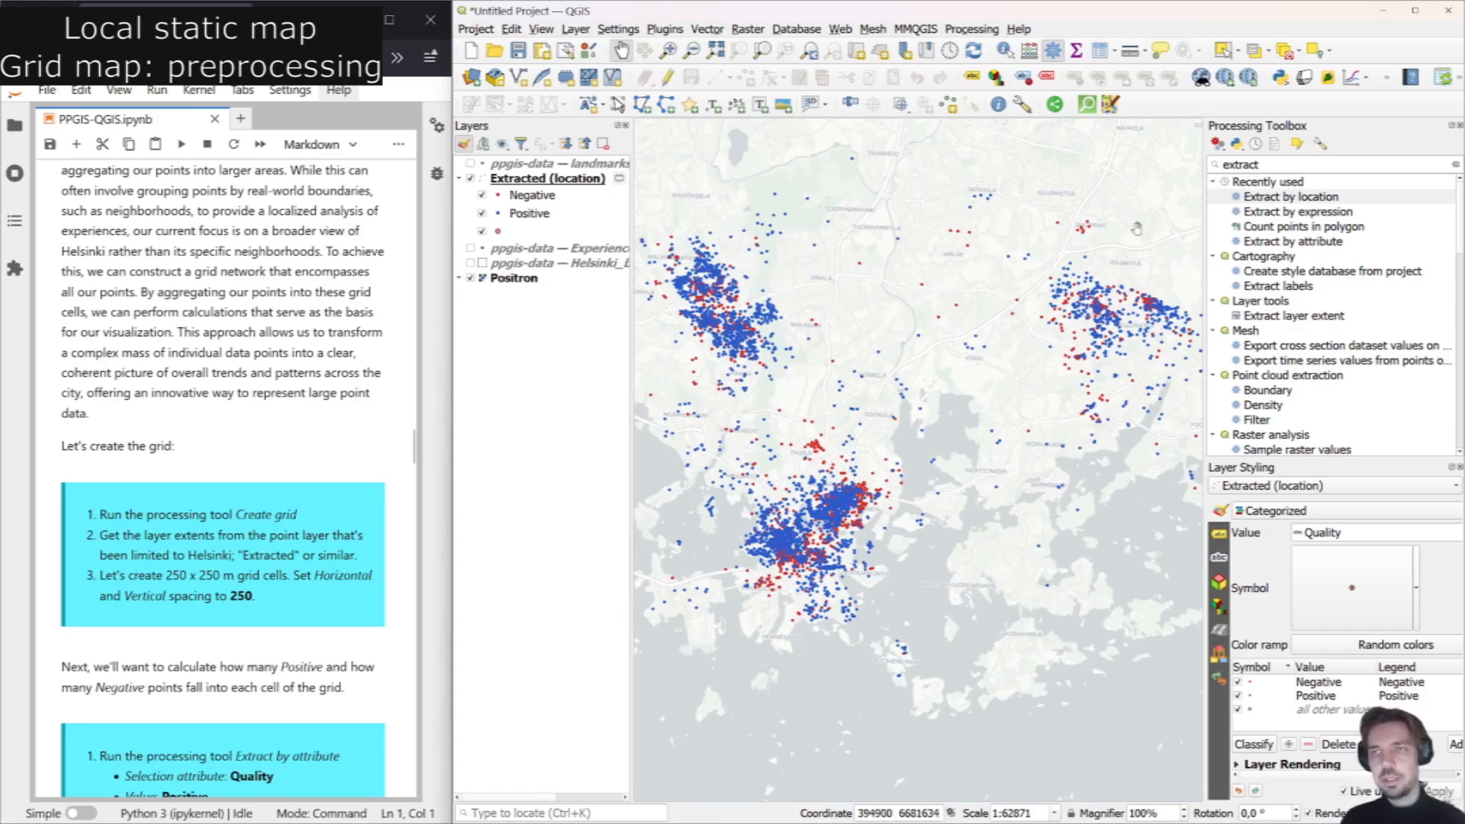
double_click(1306, 159)
key("BackSpace")
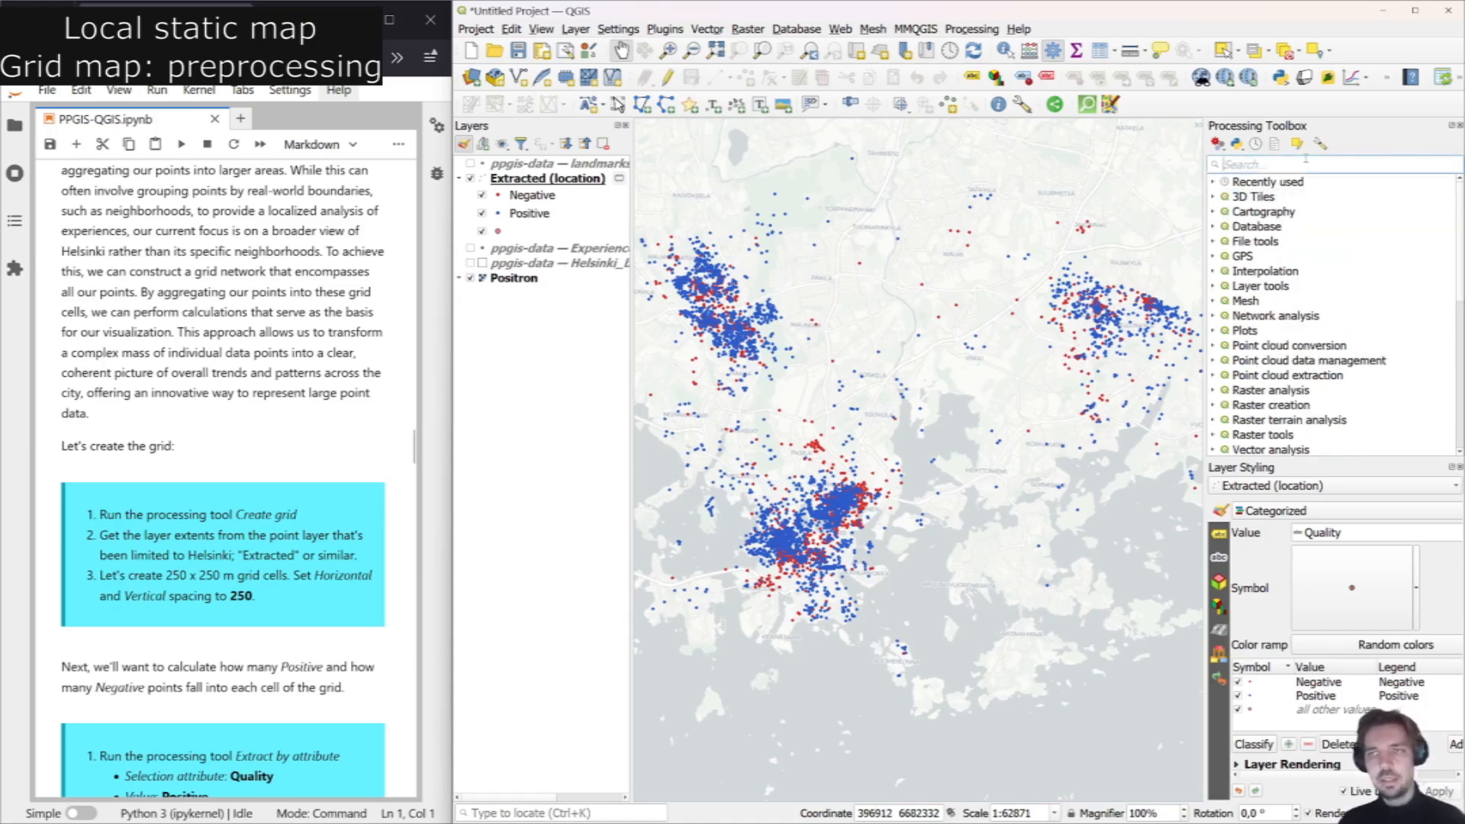
scroll(349, 436, "up", 5)
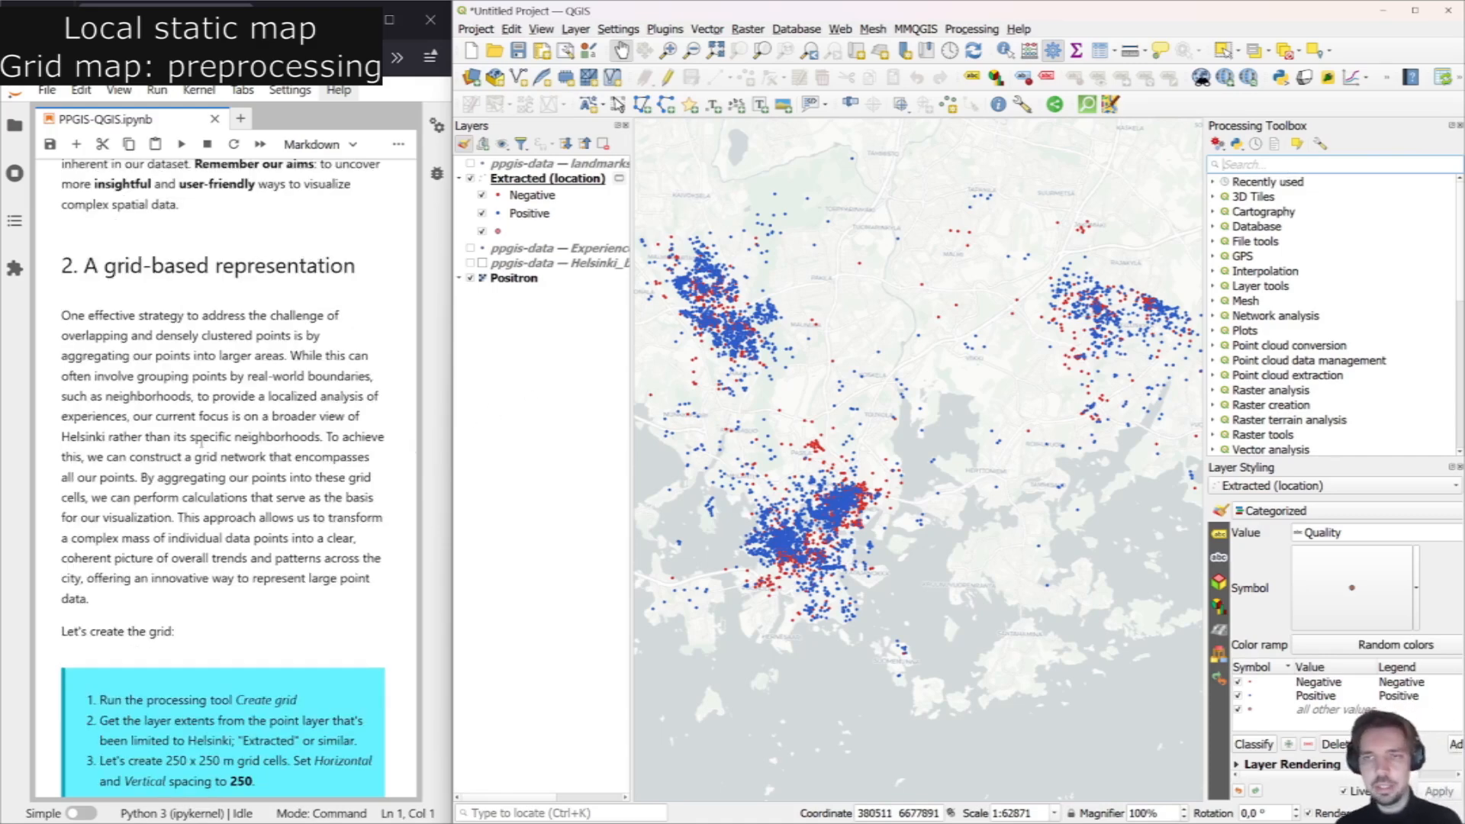
scroll(343, 465, "down", 3)
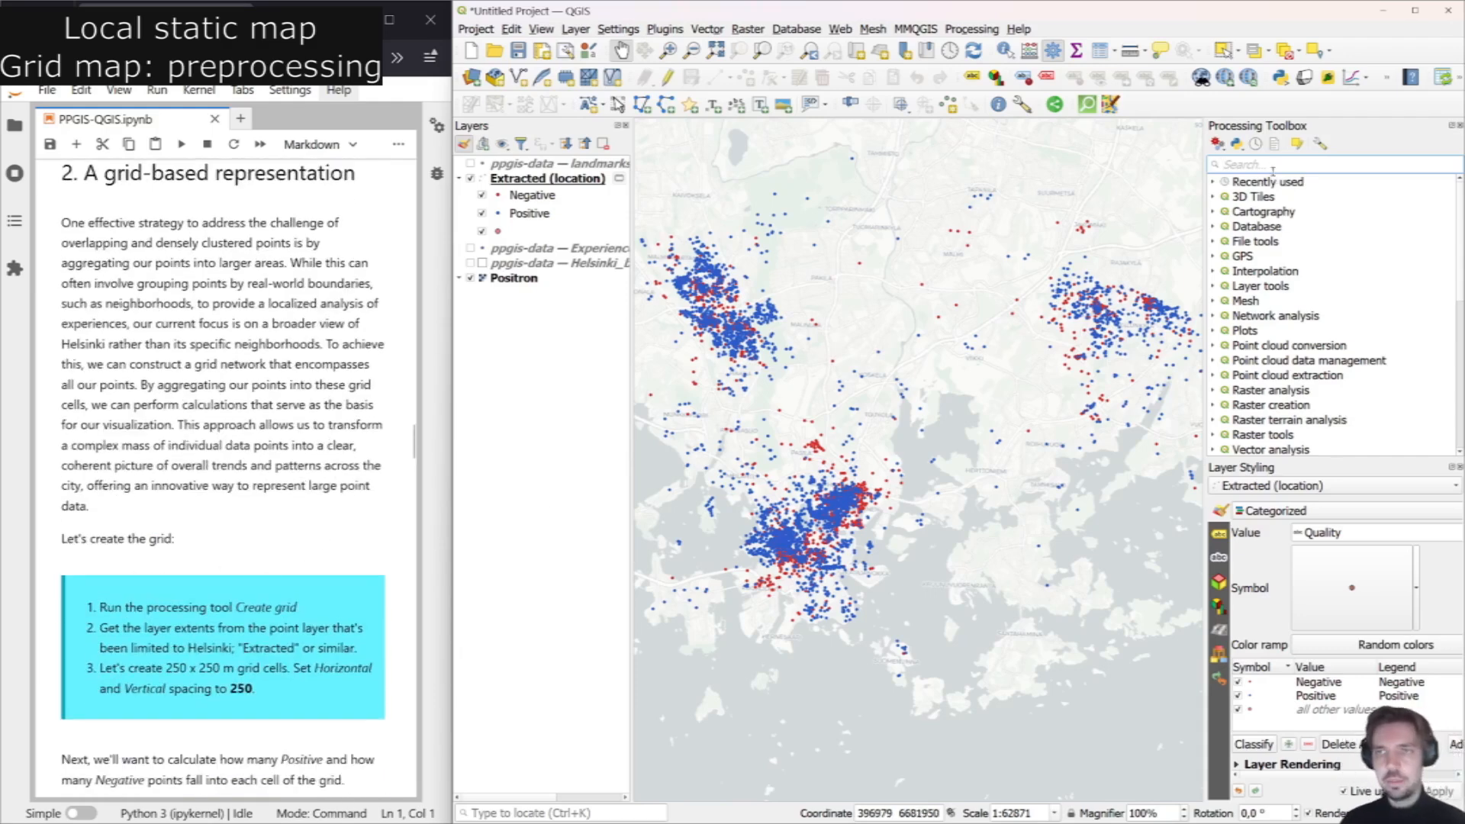
left_click(1272, 165)
type("create")
double_click(1280, 197)
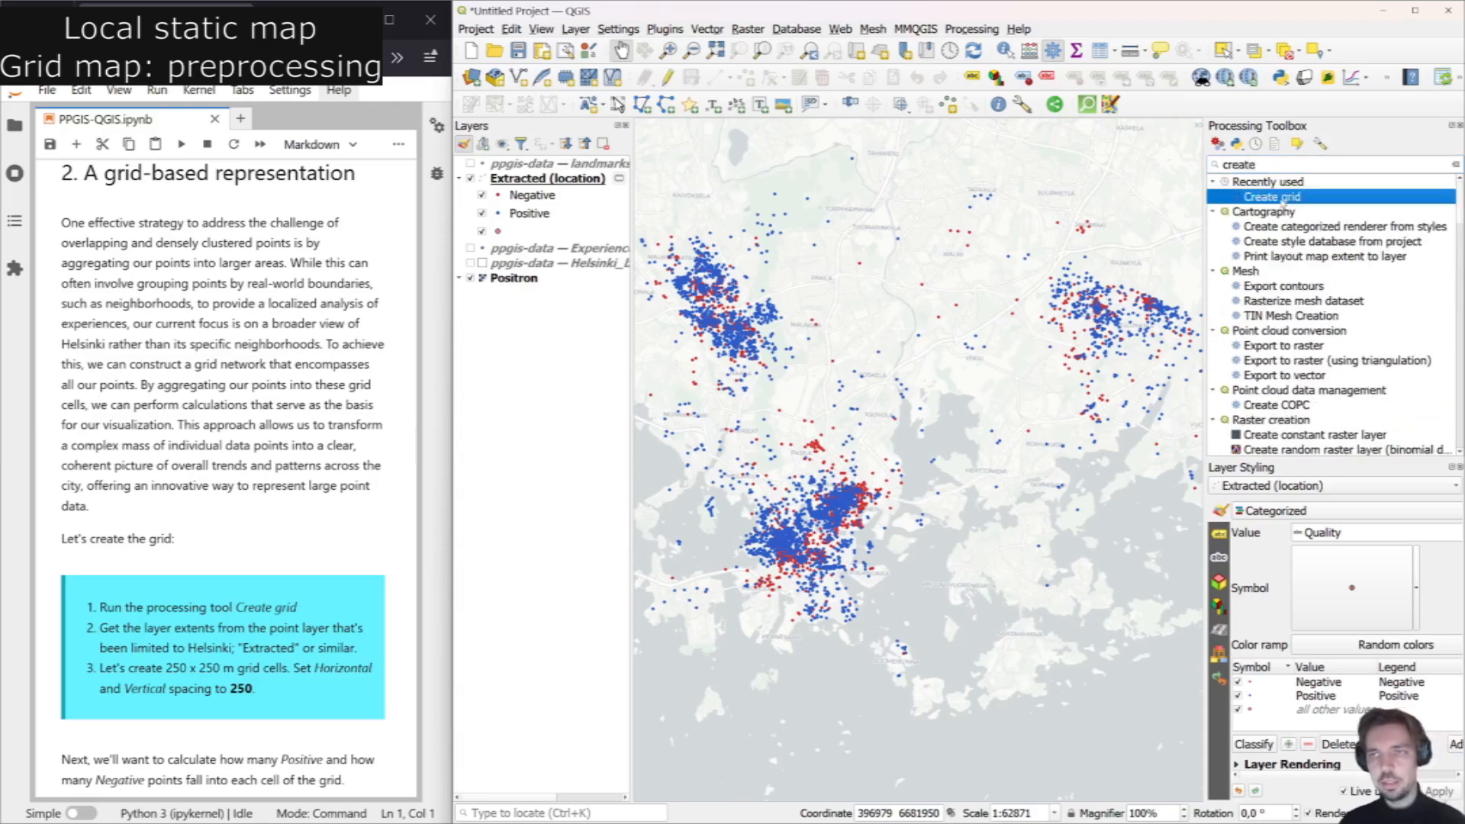
Set the grid type to Rectangle (Polygon) and calculate the grid extent from the Extracted (location) layer.
left_click(854, 271)
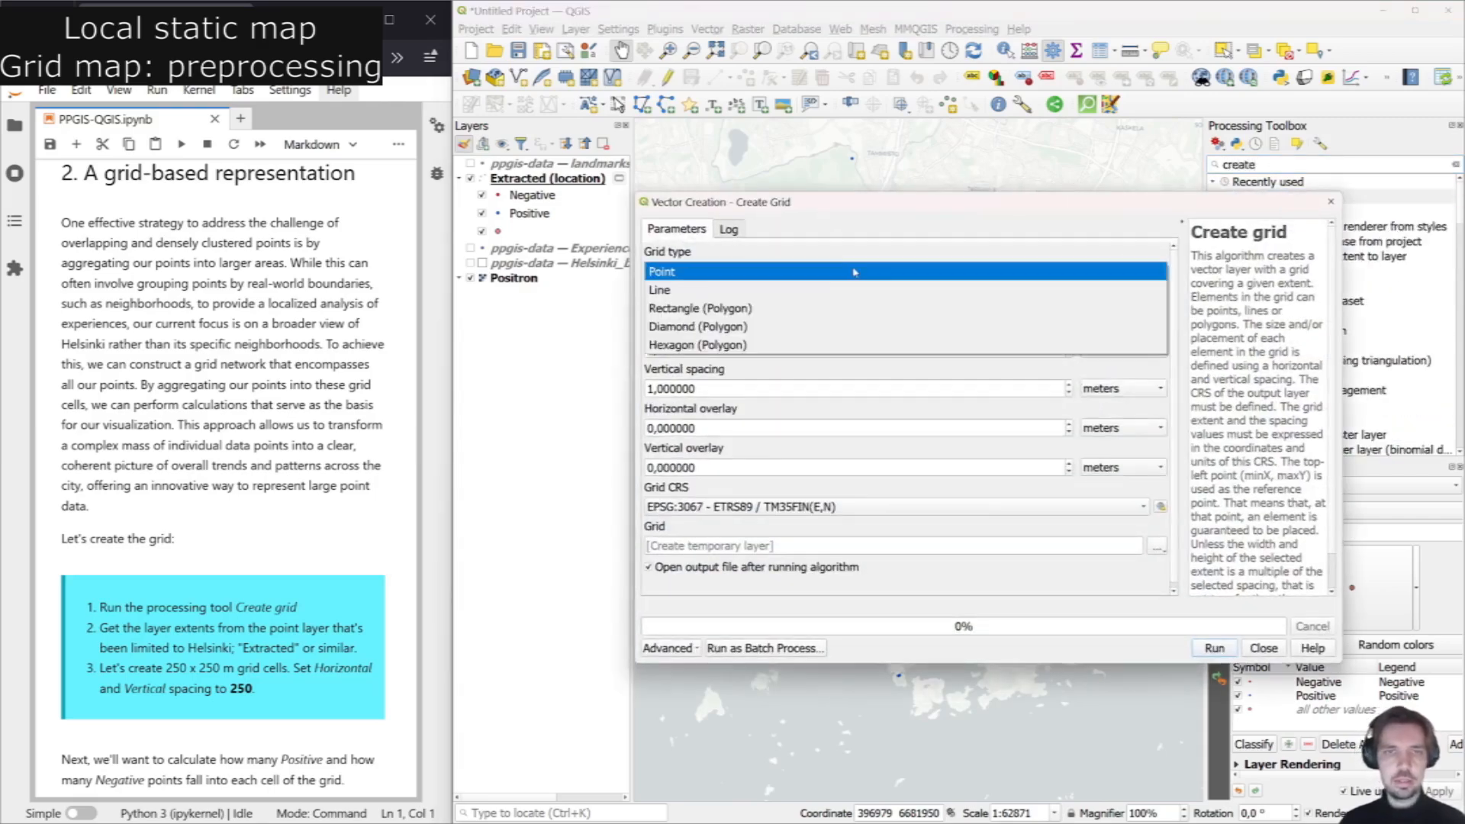
left_click(858, 308)
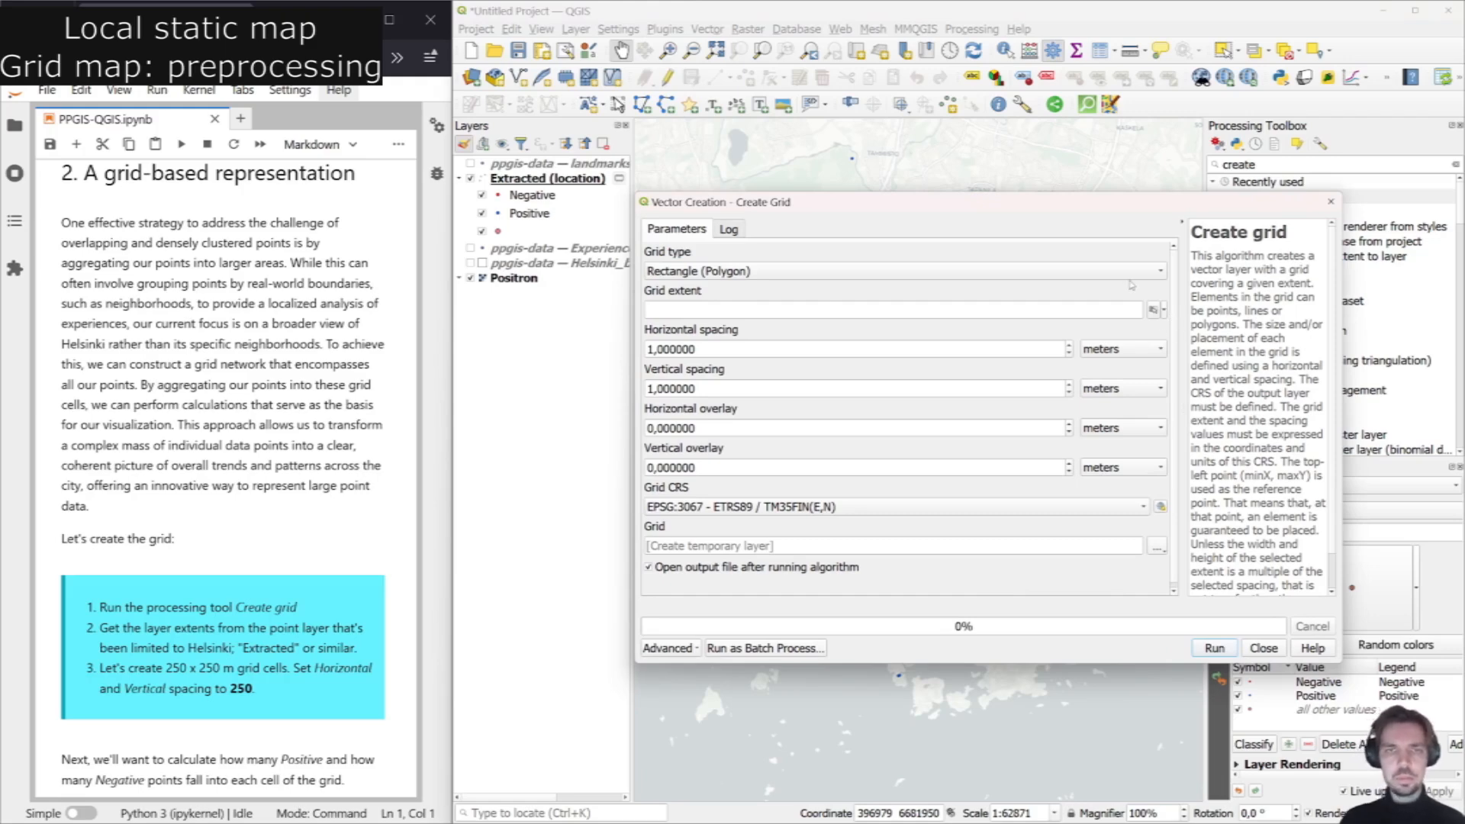
left_click(1164, 310)
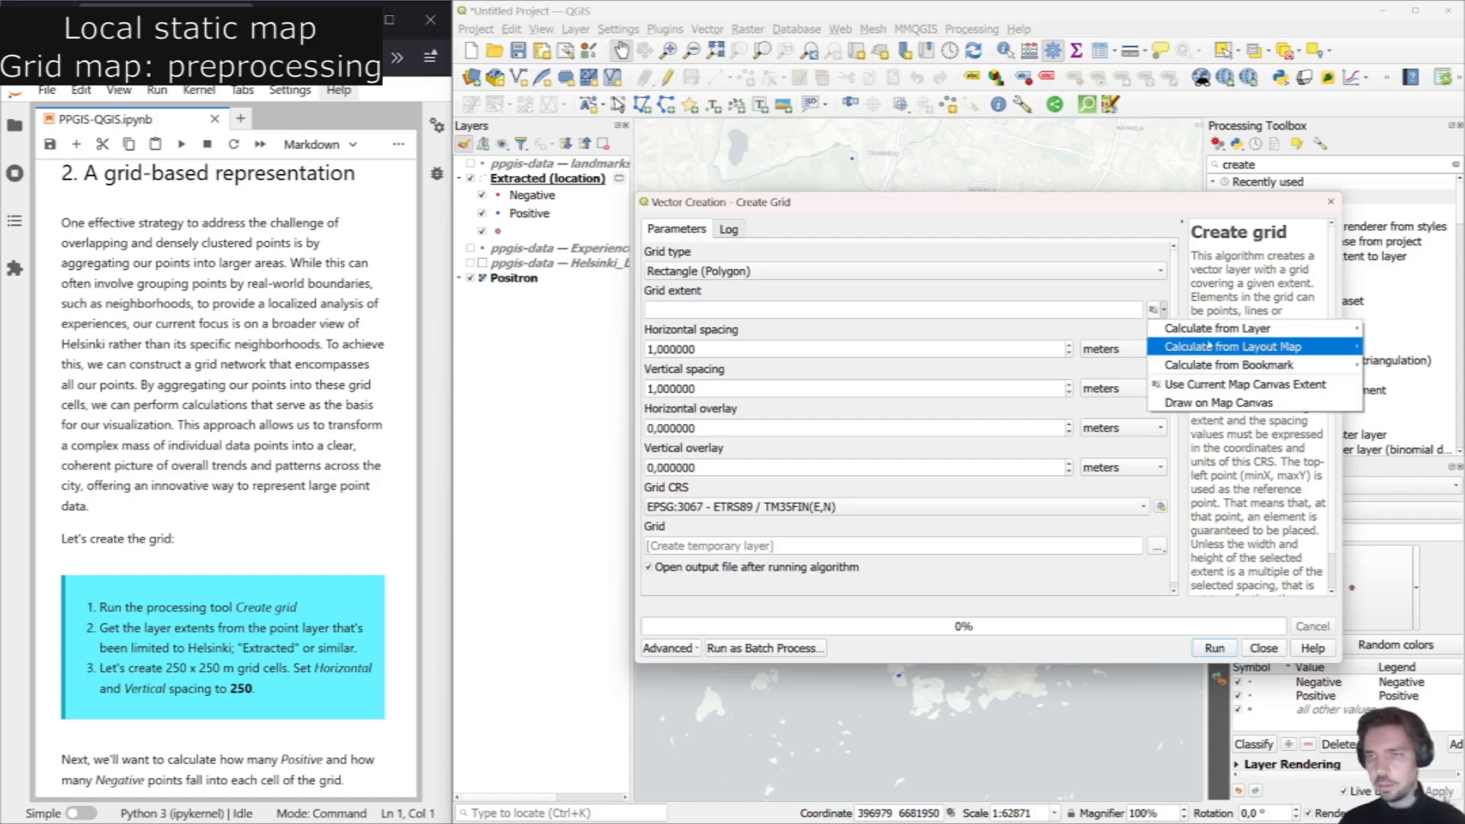
mouse_move(1218, 349)
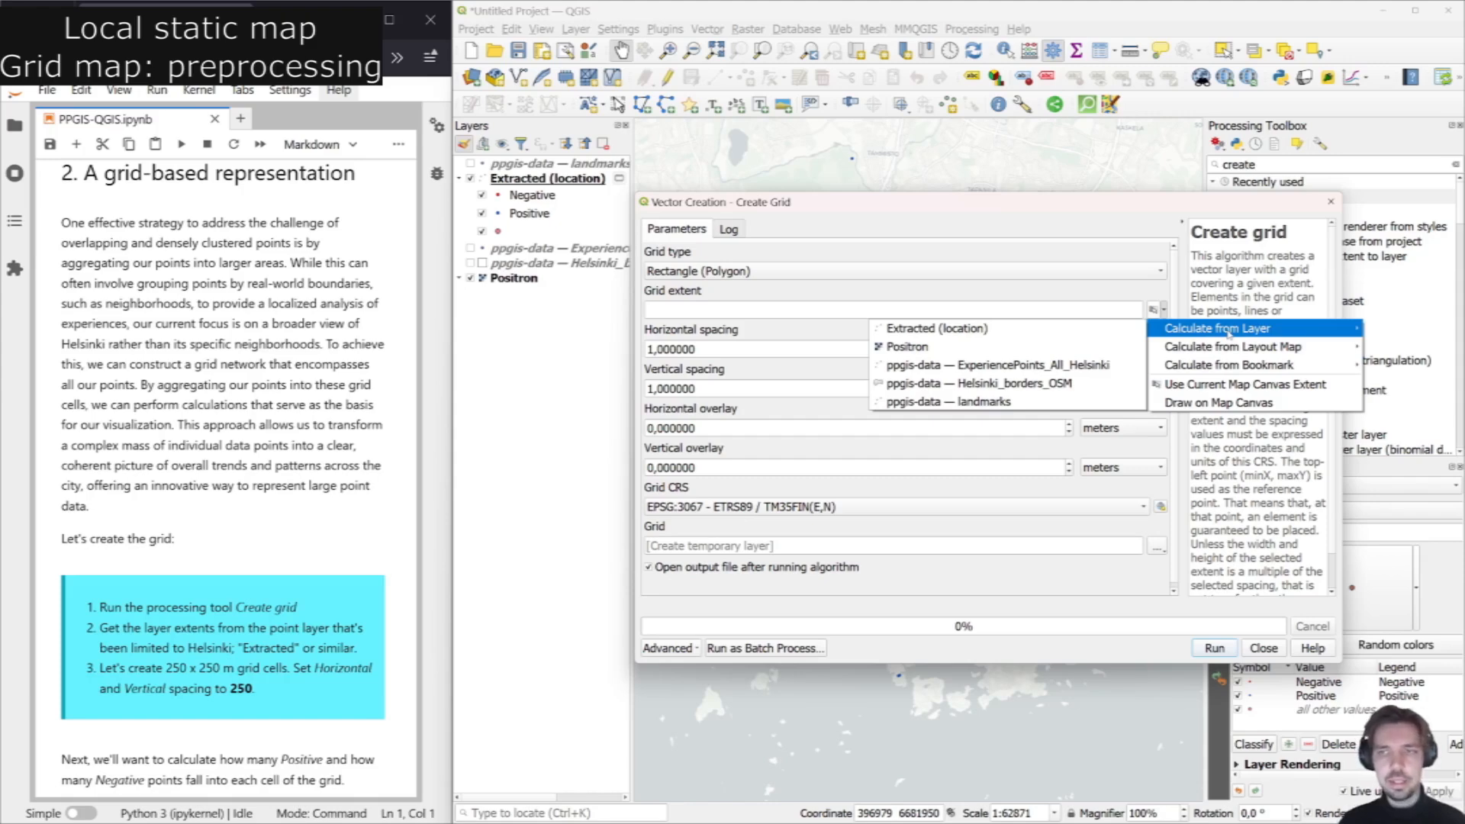
left_click(1048, 330)
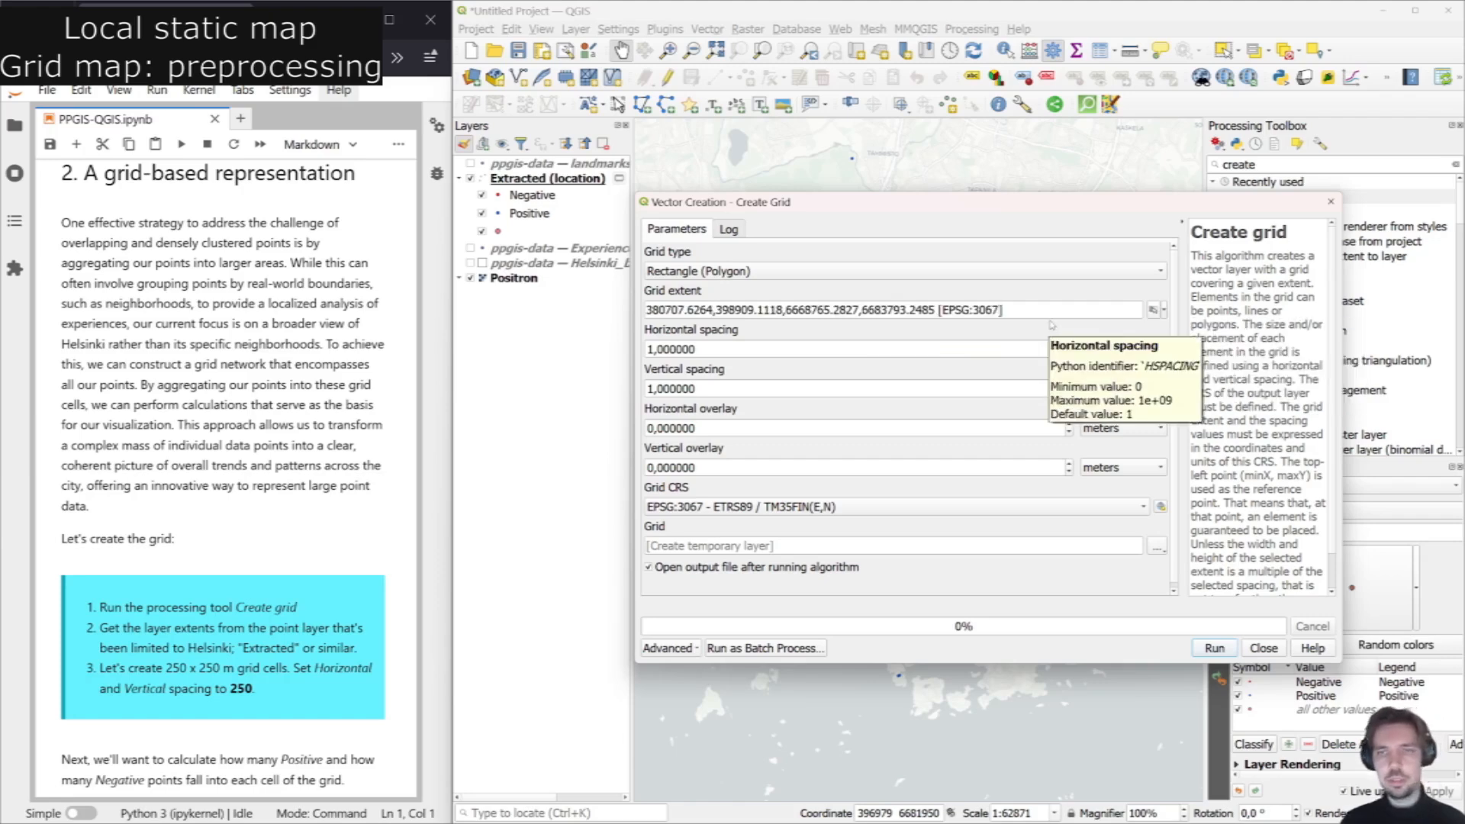
Set the horizontal and vertical spacing to 250 meters, run Create grid to a temporary layer, and close the dialog.
double_click(766, 349)
type("250")
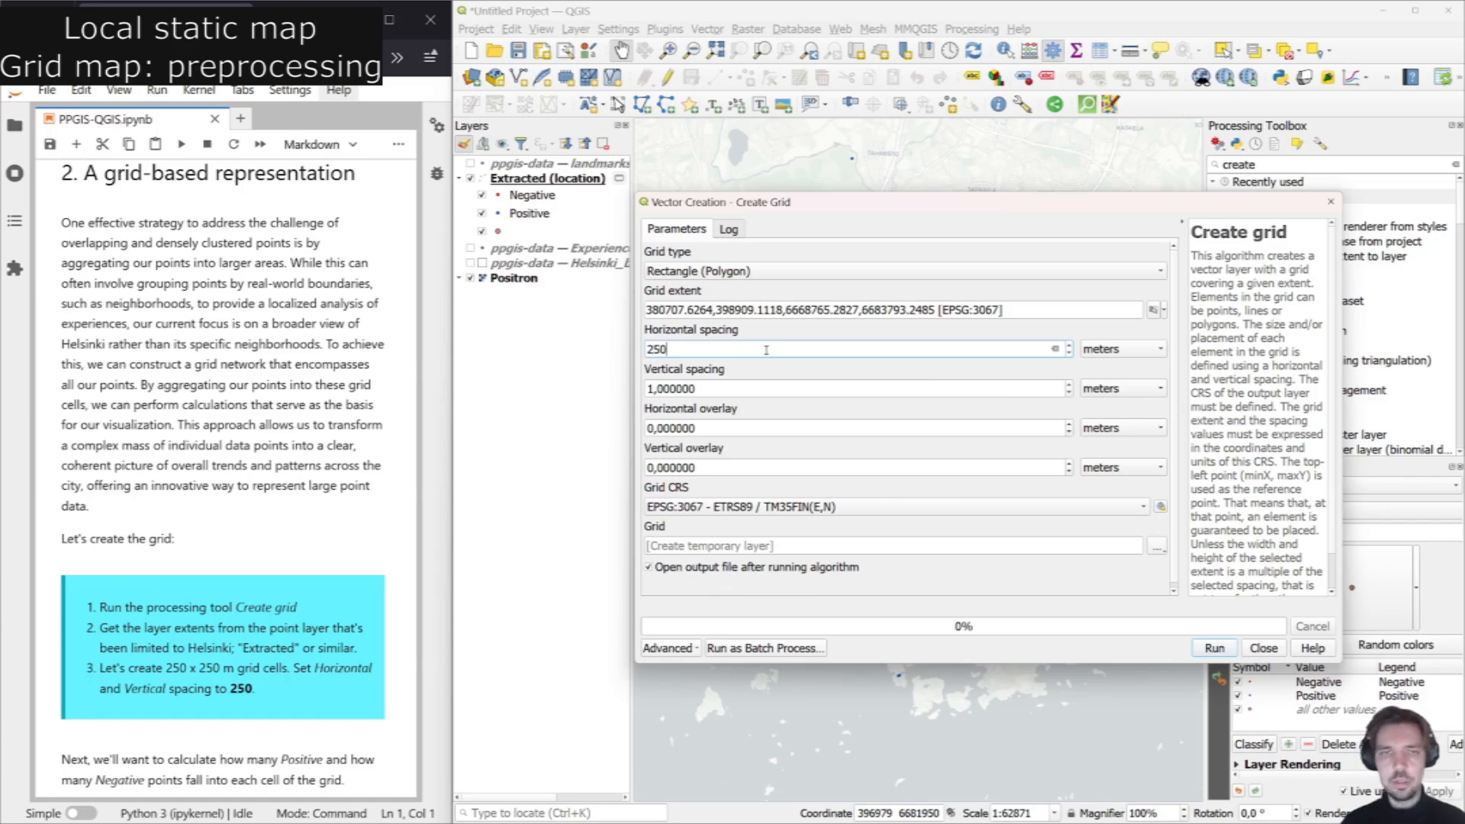
key("Tab")
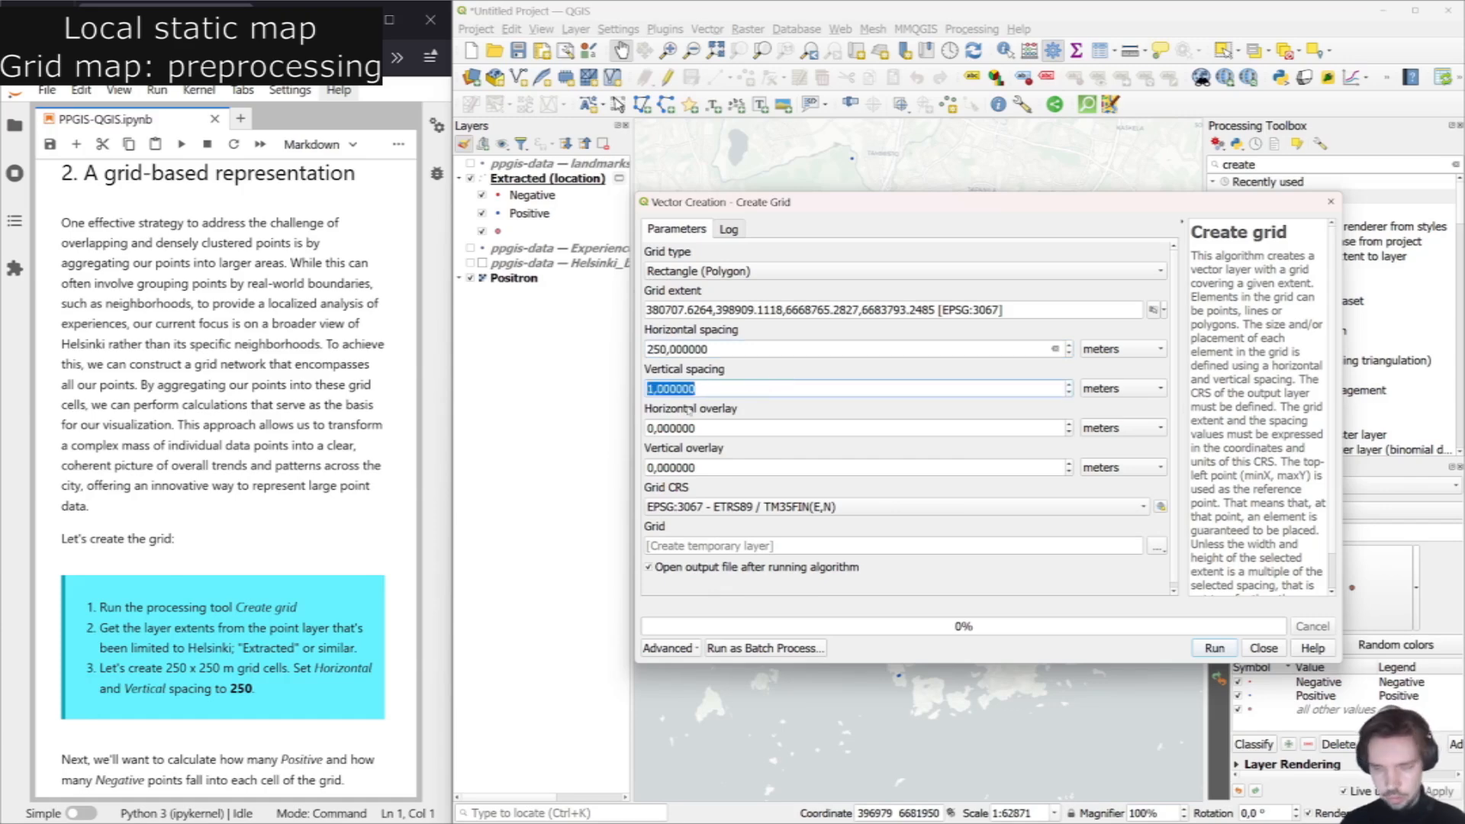
type("250")
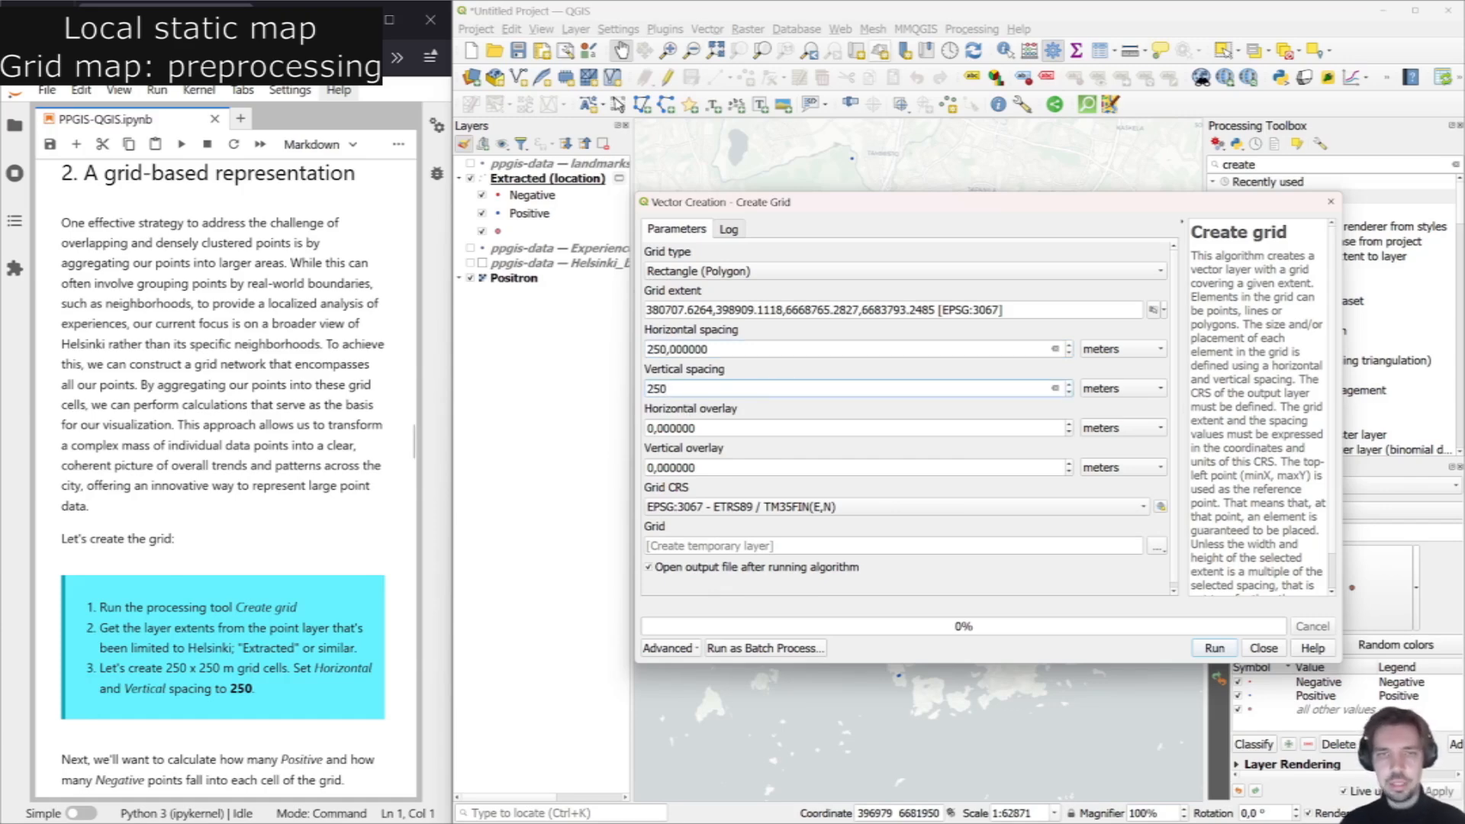
left_click(752, 349)
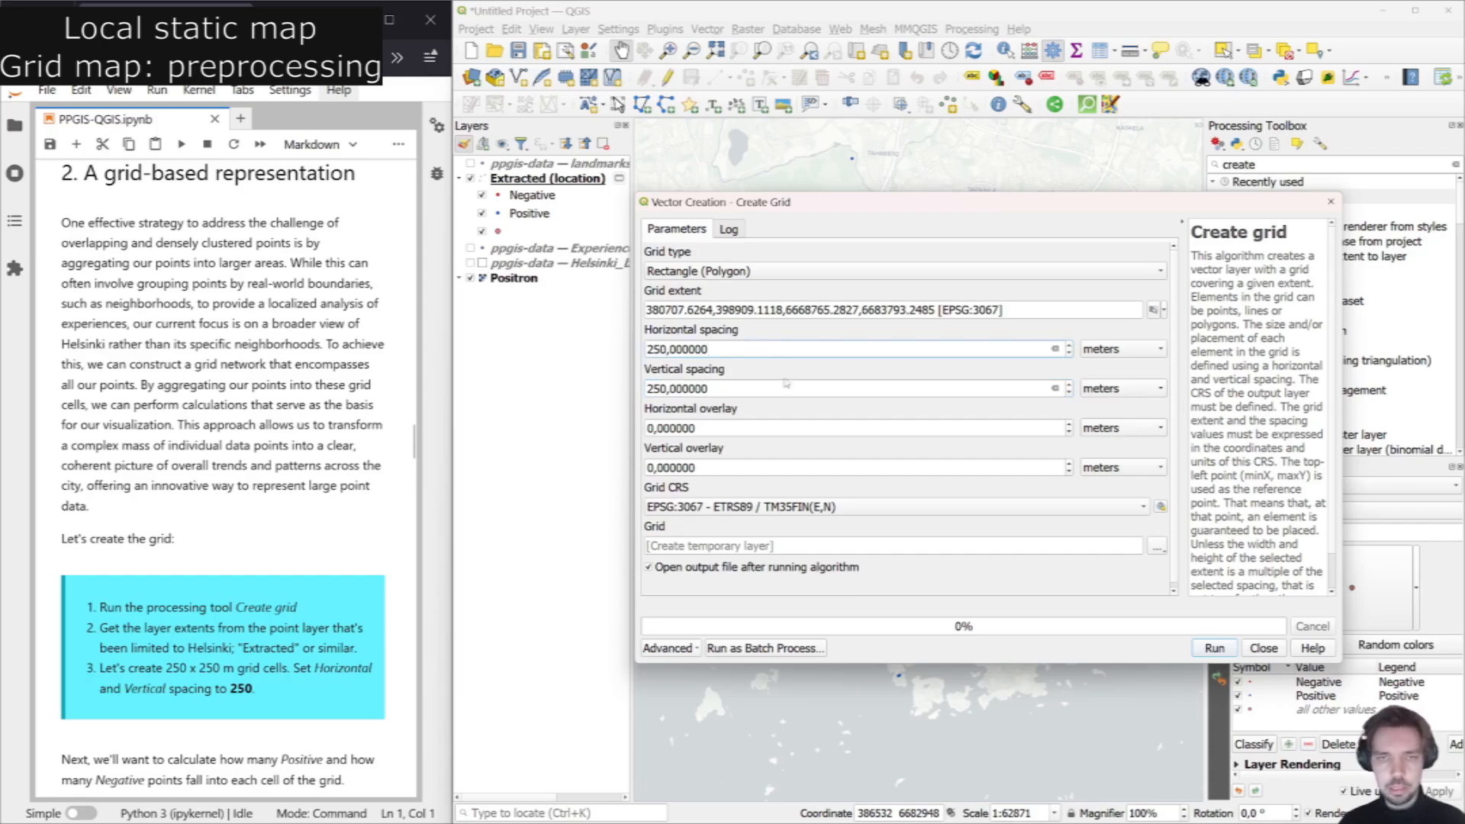
left_click(1229, 648)
left_click(1260, 648)
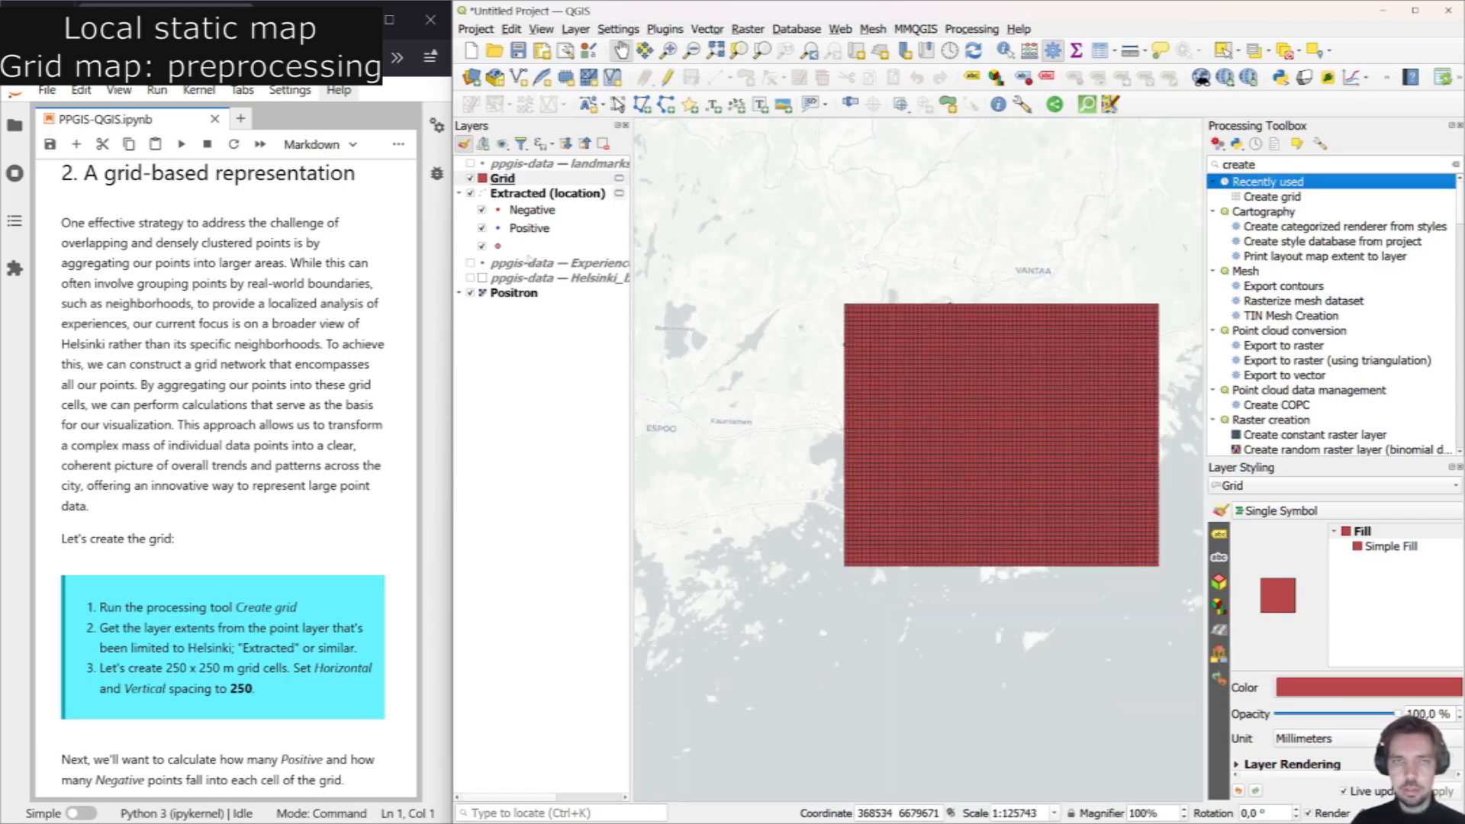
Compare the Grid layer's coverage with the points by switching its visibility, and leave the grid hidden.
left_click(470, 179)
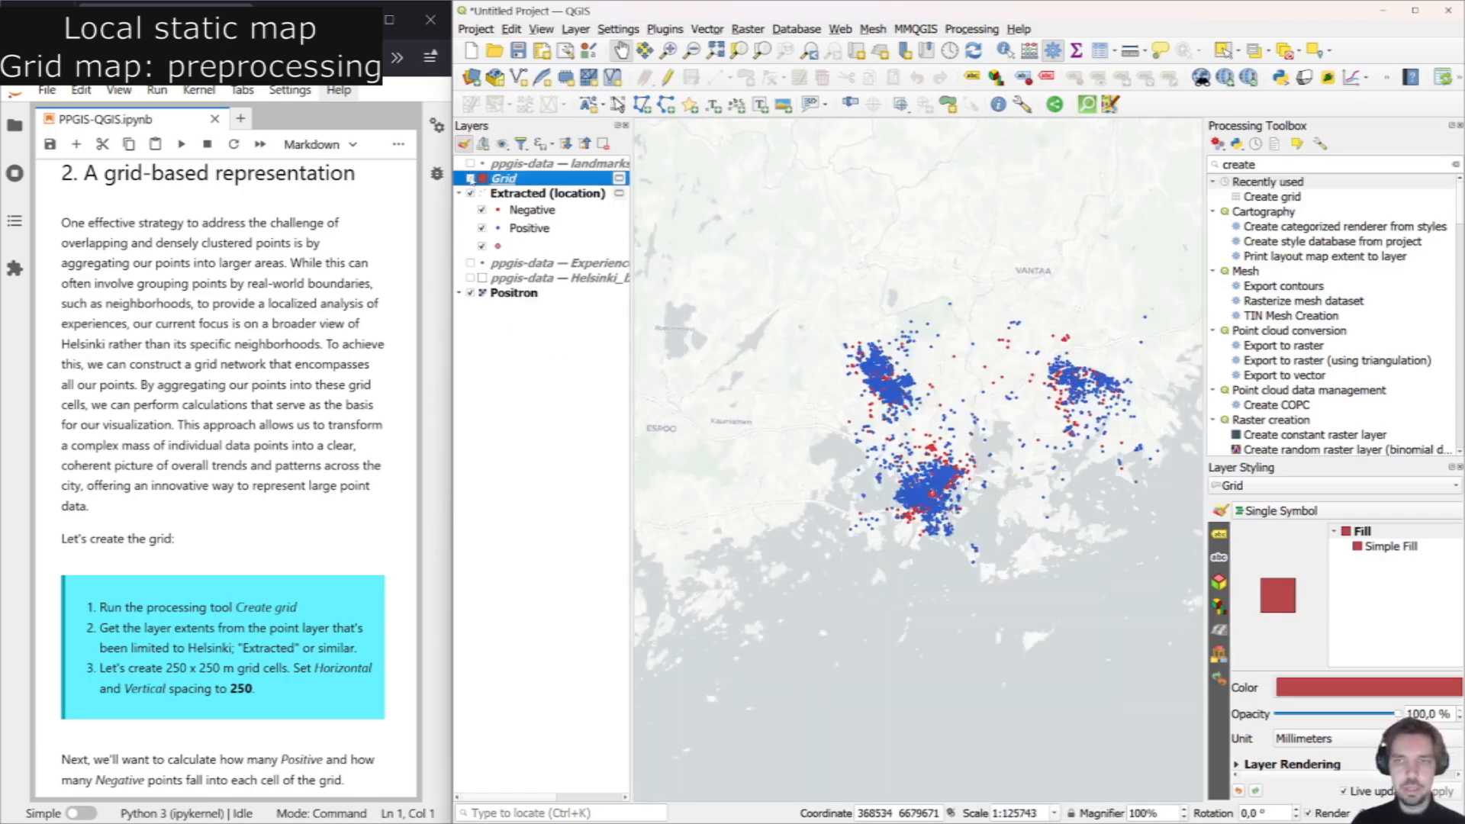
left_click(471, 178)
left_click(470, 178)
left_click(470, 179)
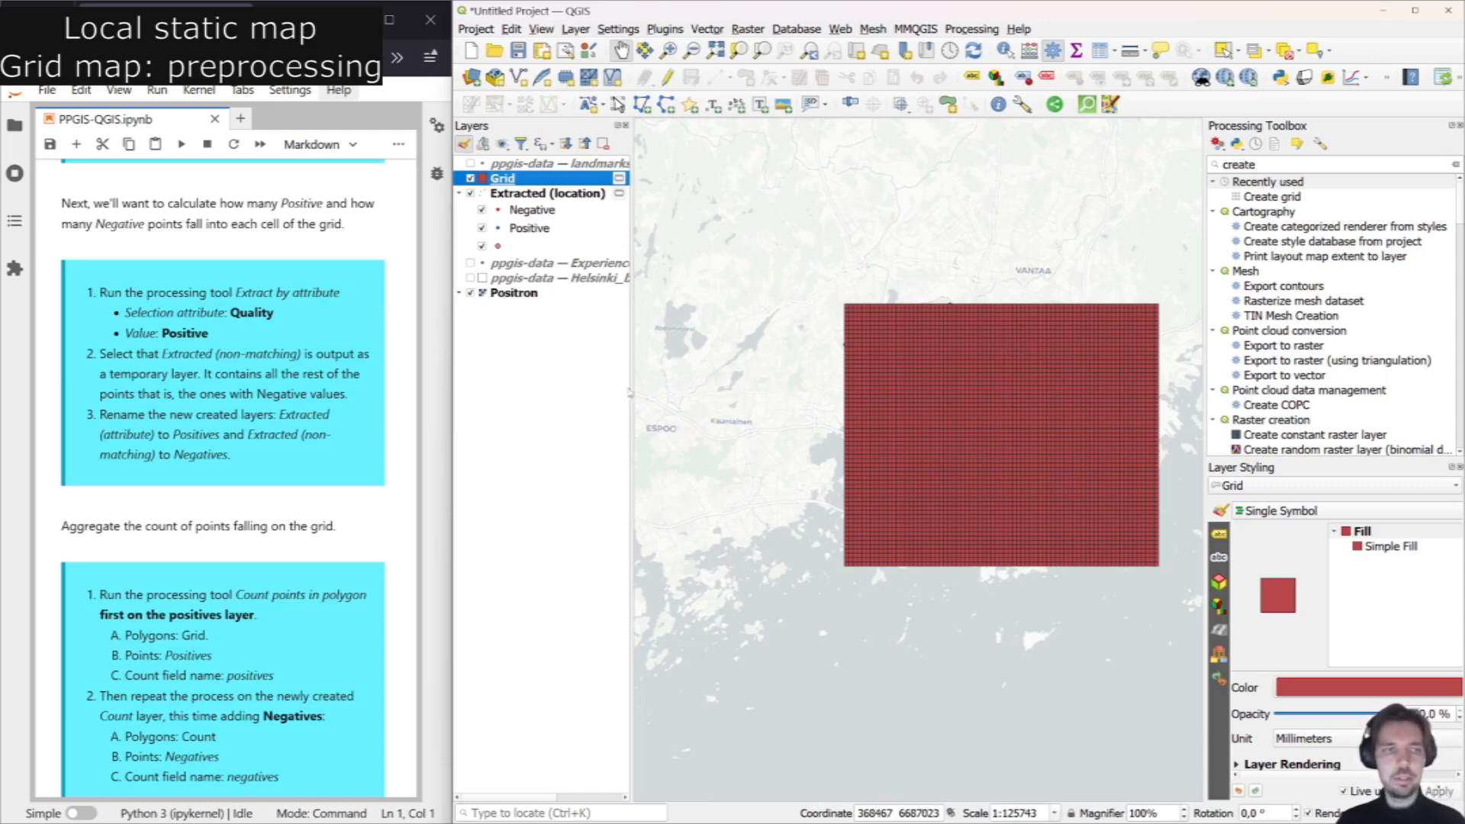
left_click(470, 178)
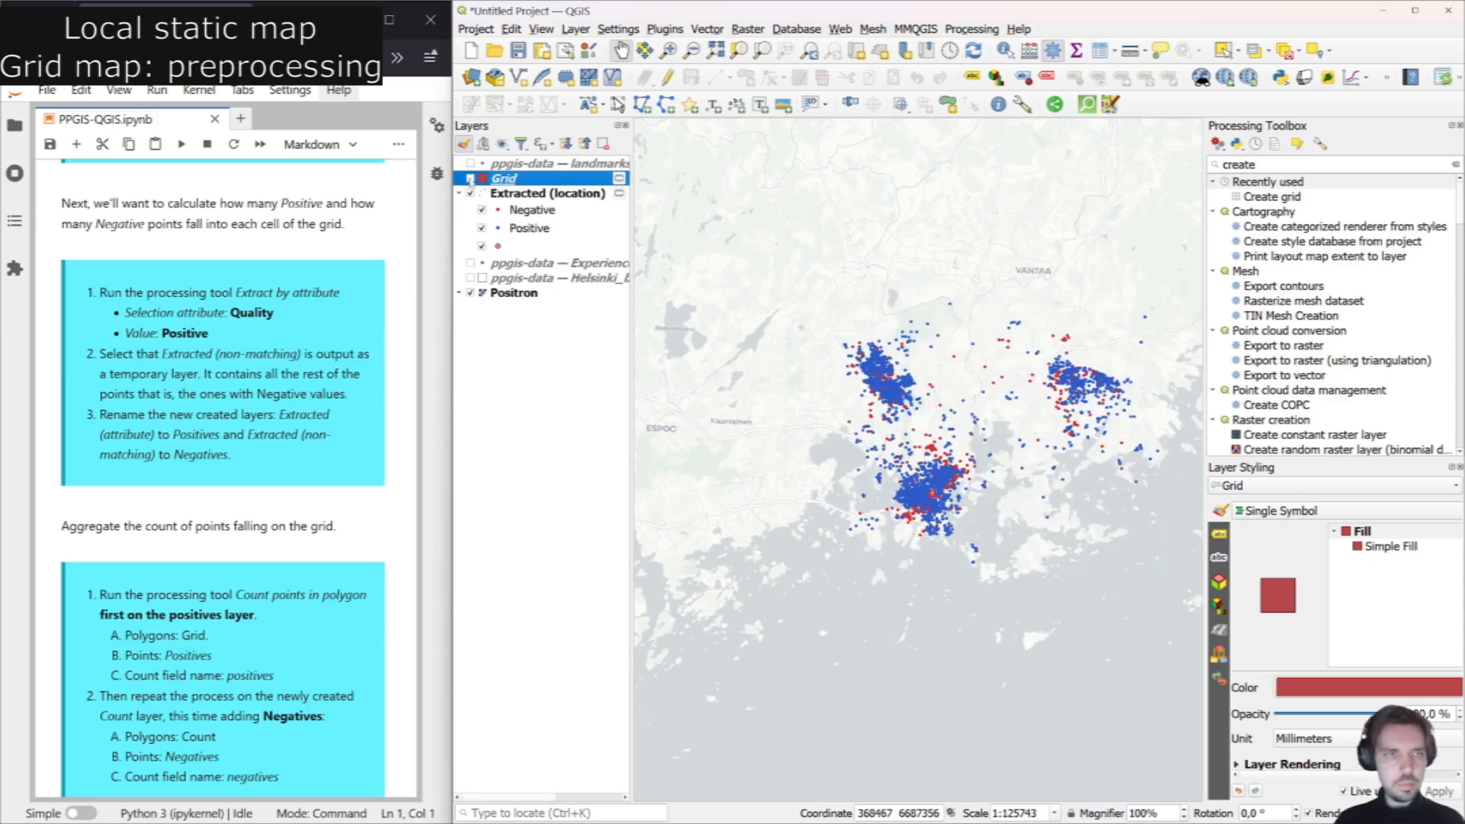
Replace the old toolbox search with "extract att" and open the Extract by attribute tool.
double_click(1272, 165)
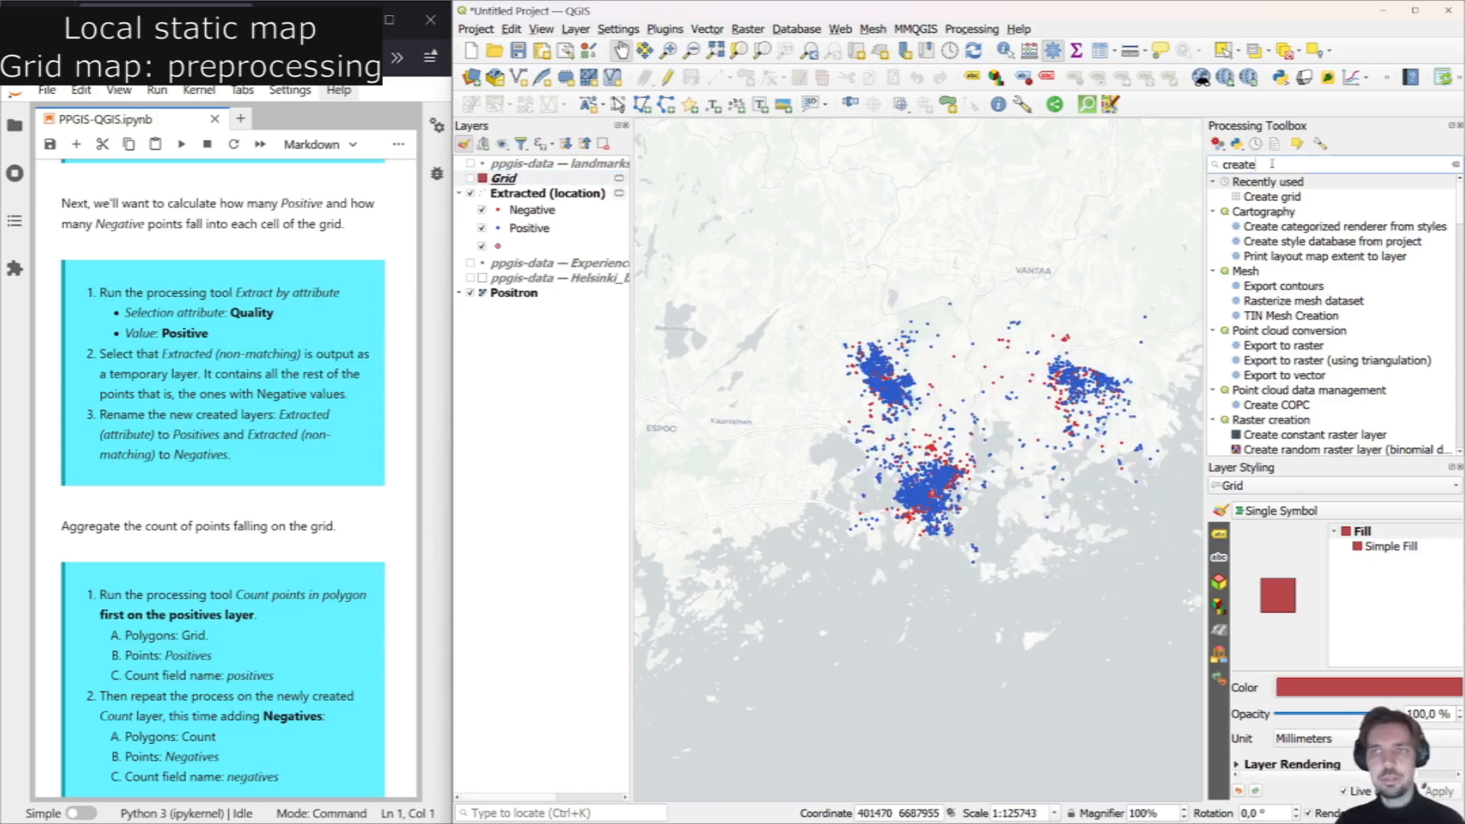
key("BackSpace")
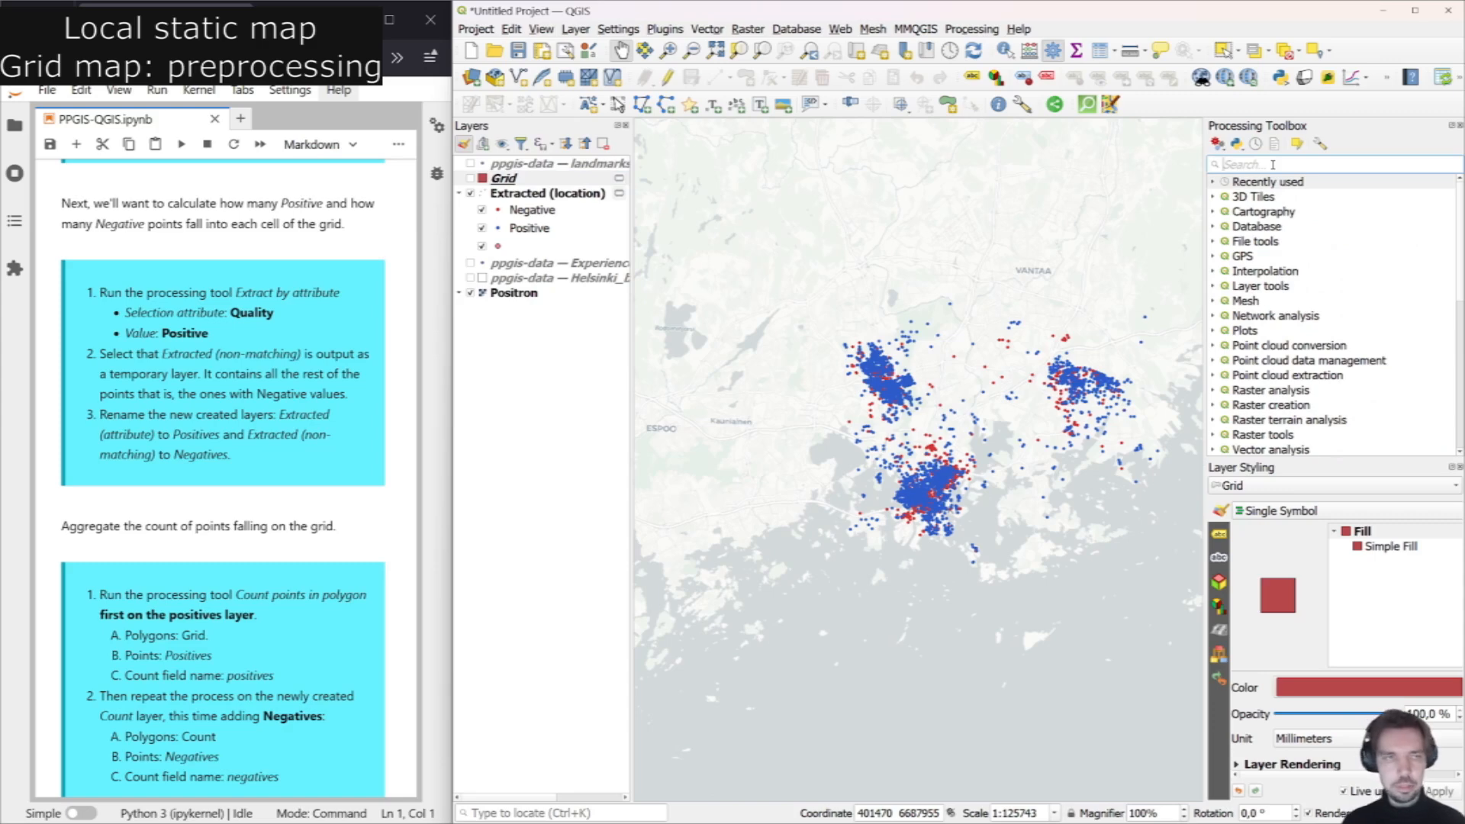
type("ee")
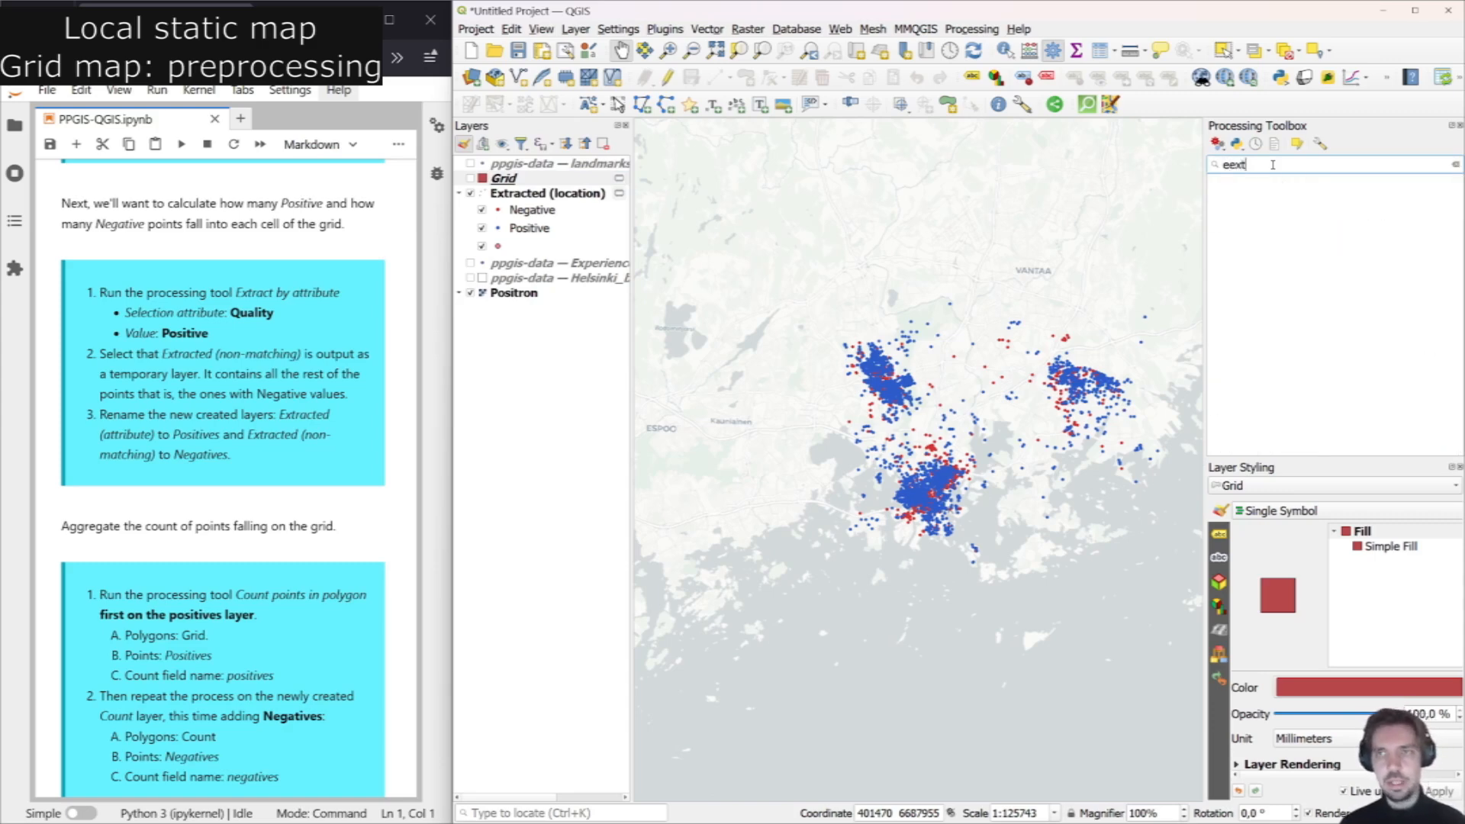
key("BackSpace")
type("xtrac")
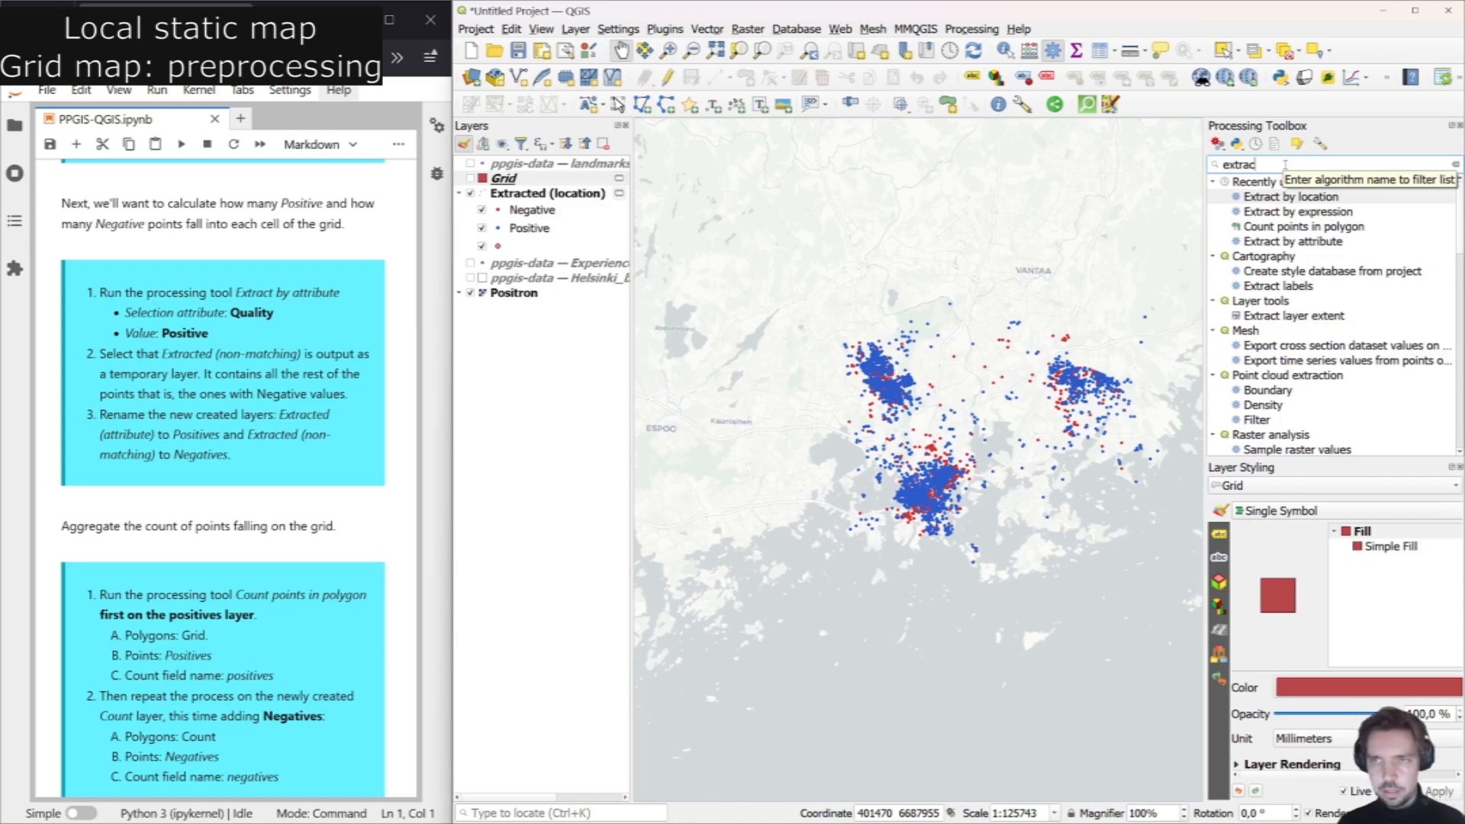
type("t att")
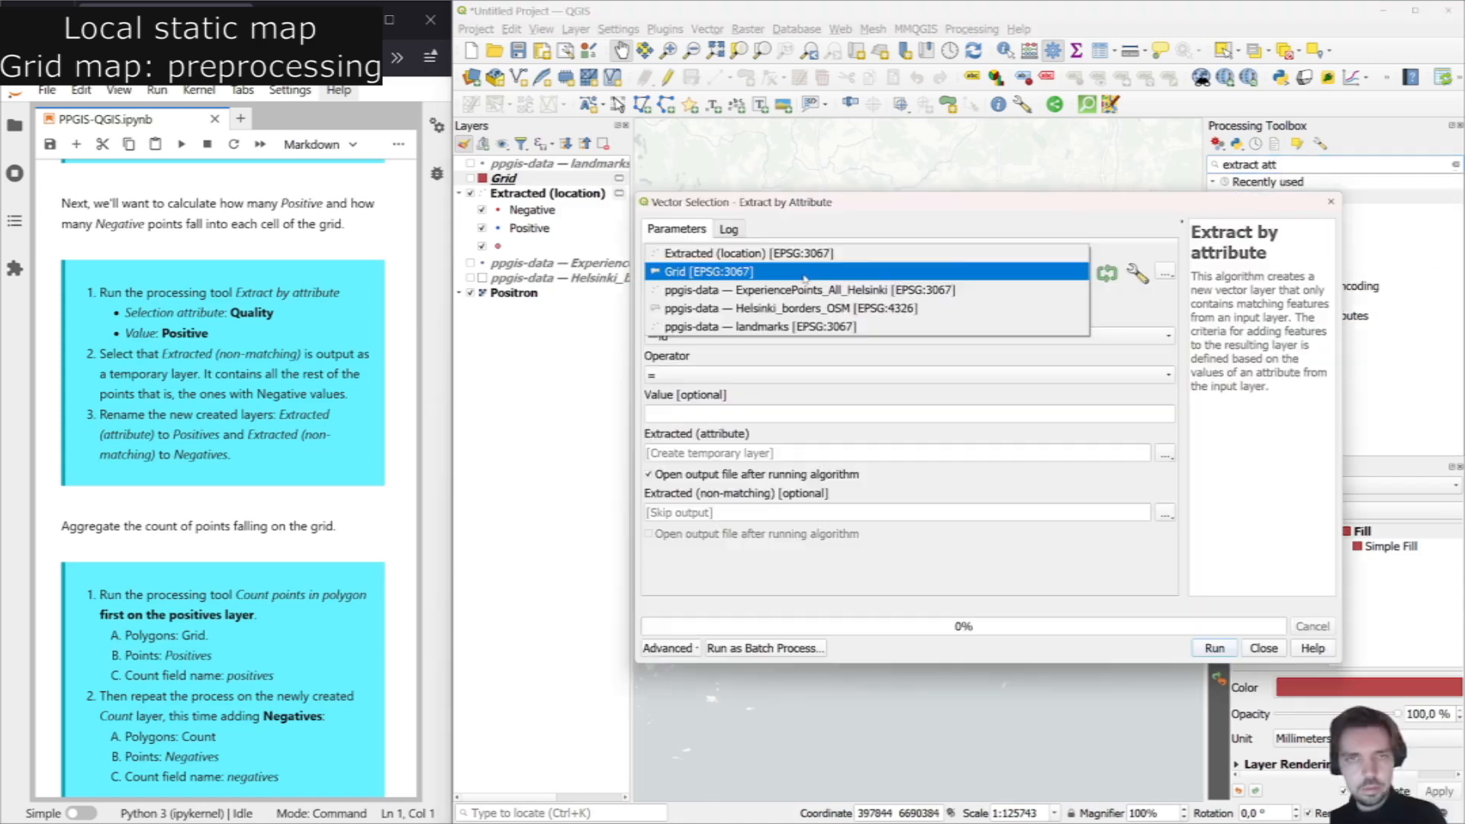
Set the extraction input to Extracted (location), the selection attribute to Quality and the value to Positive.
left_click(824, 254)
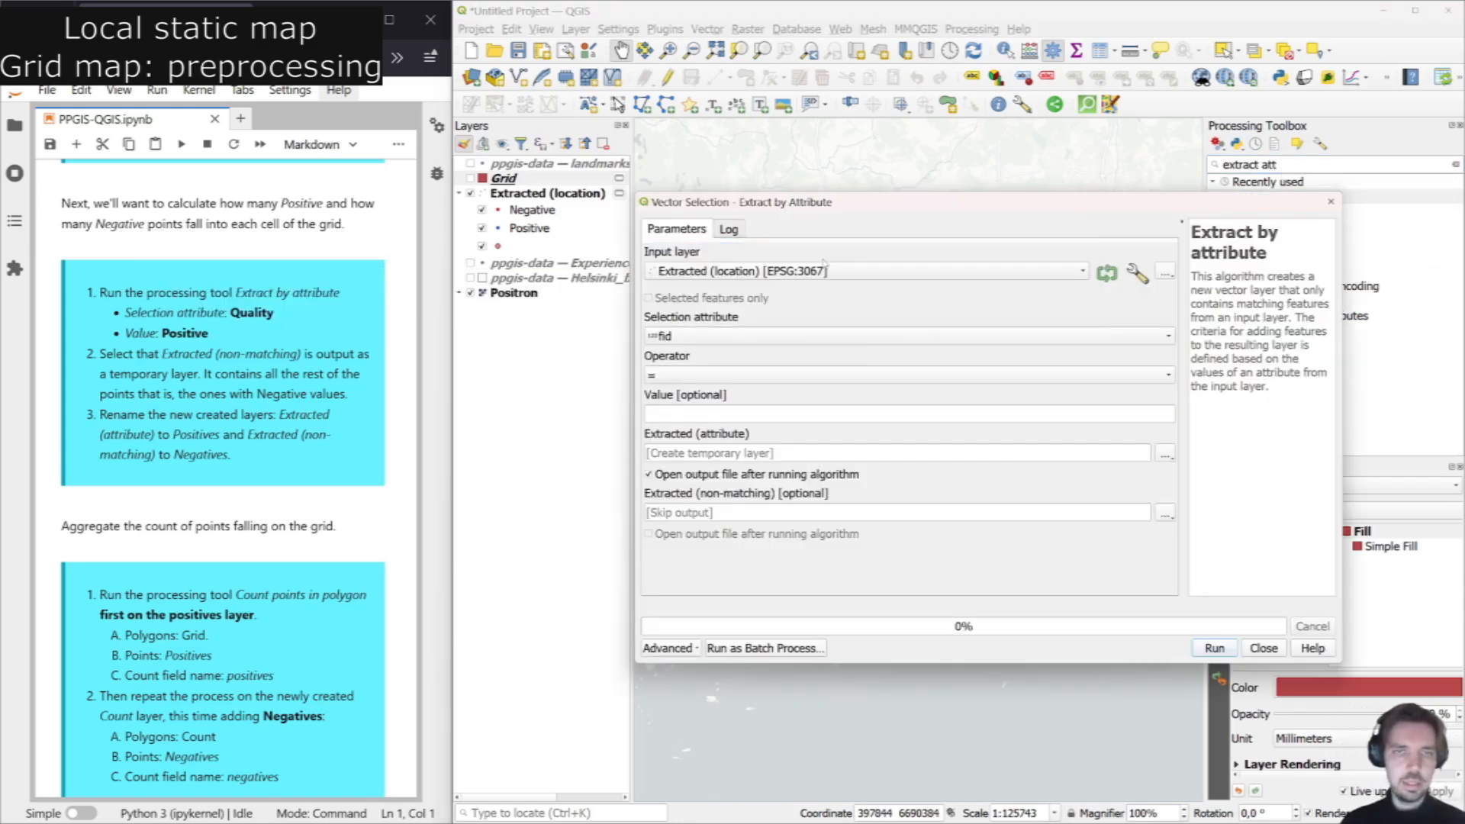
left_click(763, 337)
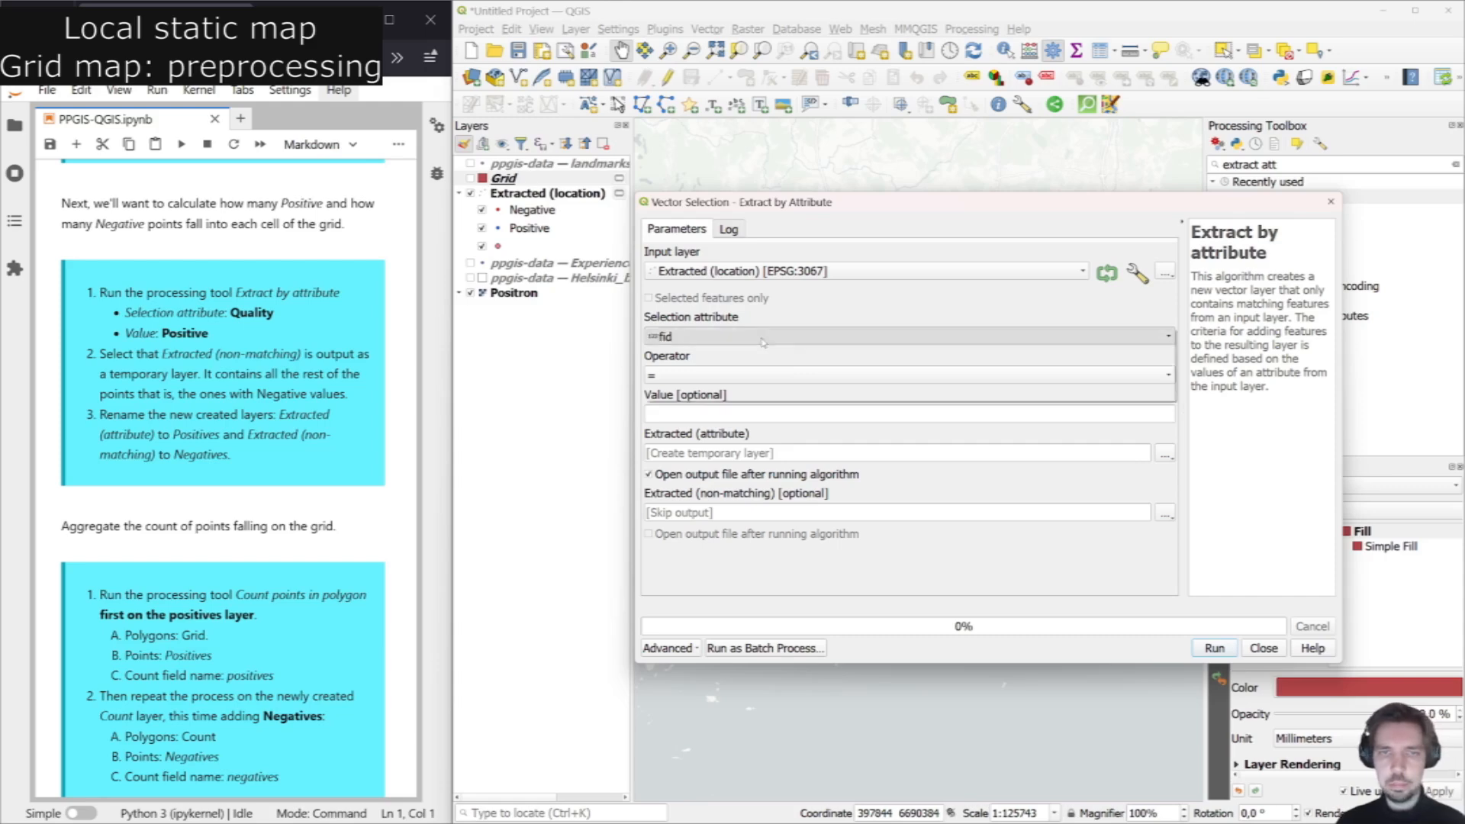
left_click(709, 393)
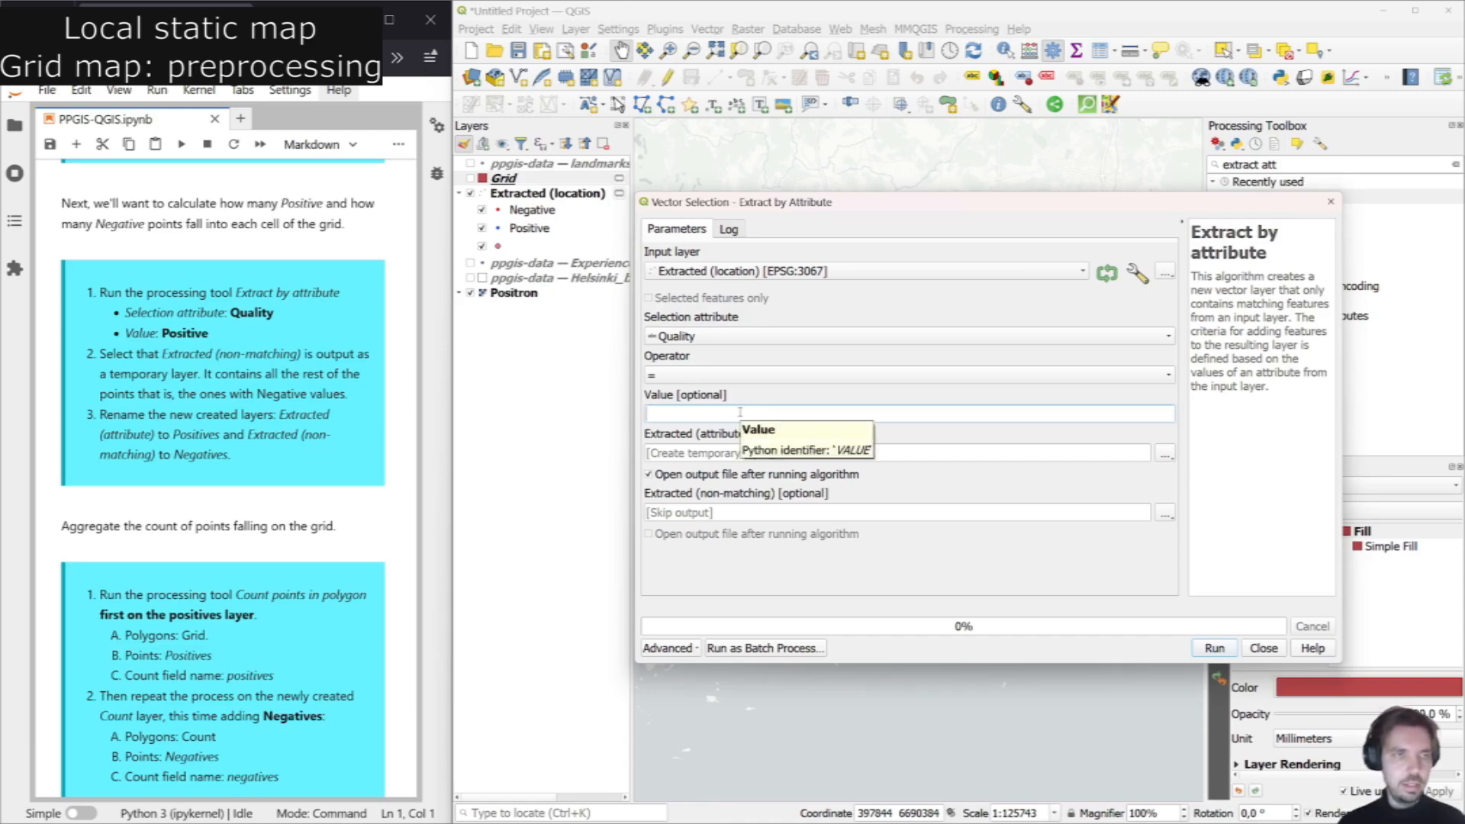
type("Positive")
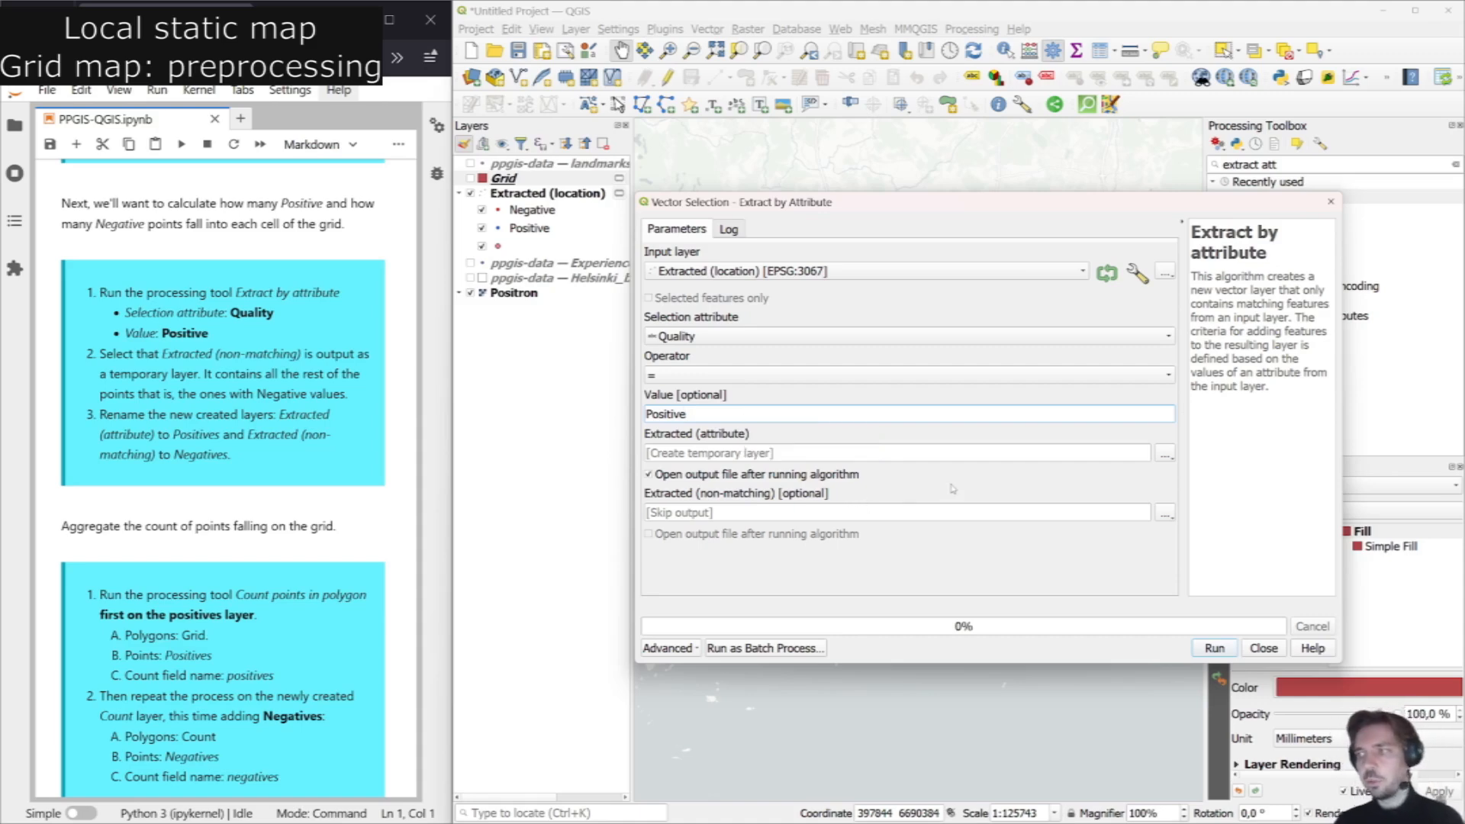
Output the non-matching features to a temporary layer as well, run Extract by attribute, and close the dialog.
left_click(1164, 513)
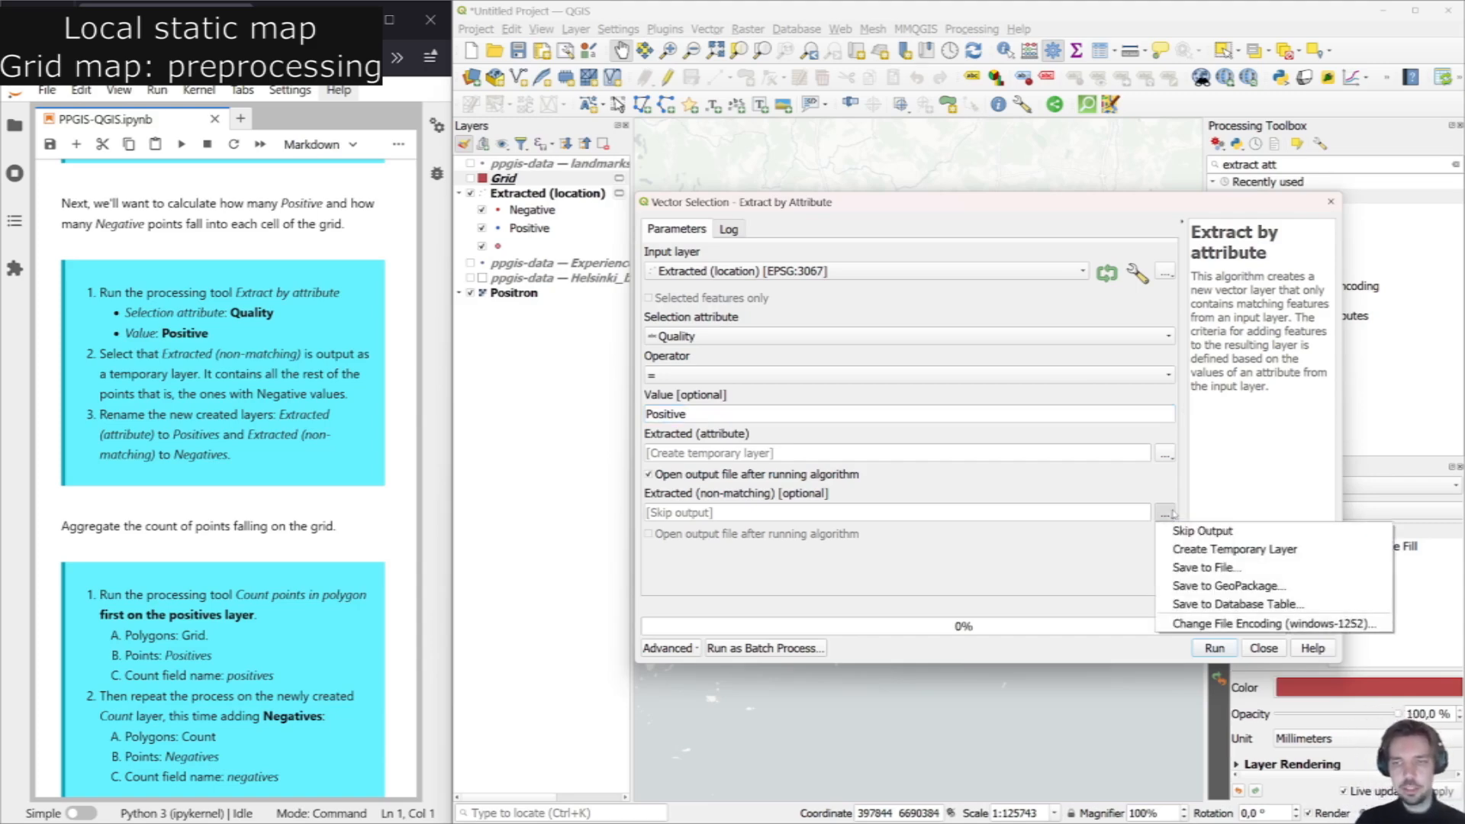
left_click(1222, 550)
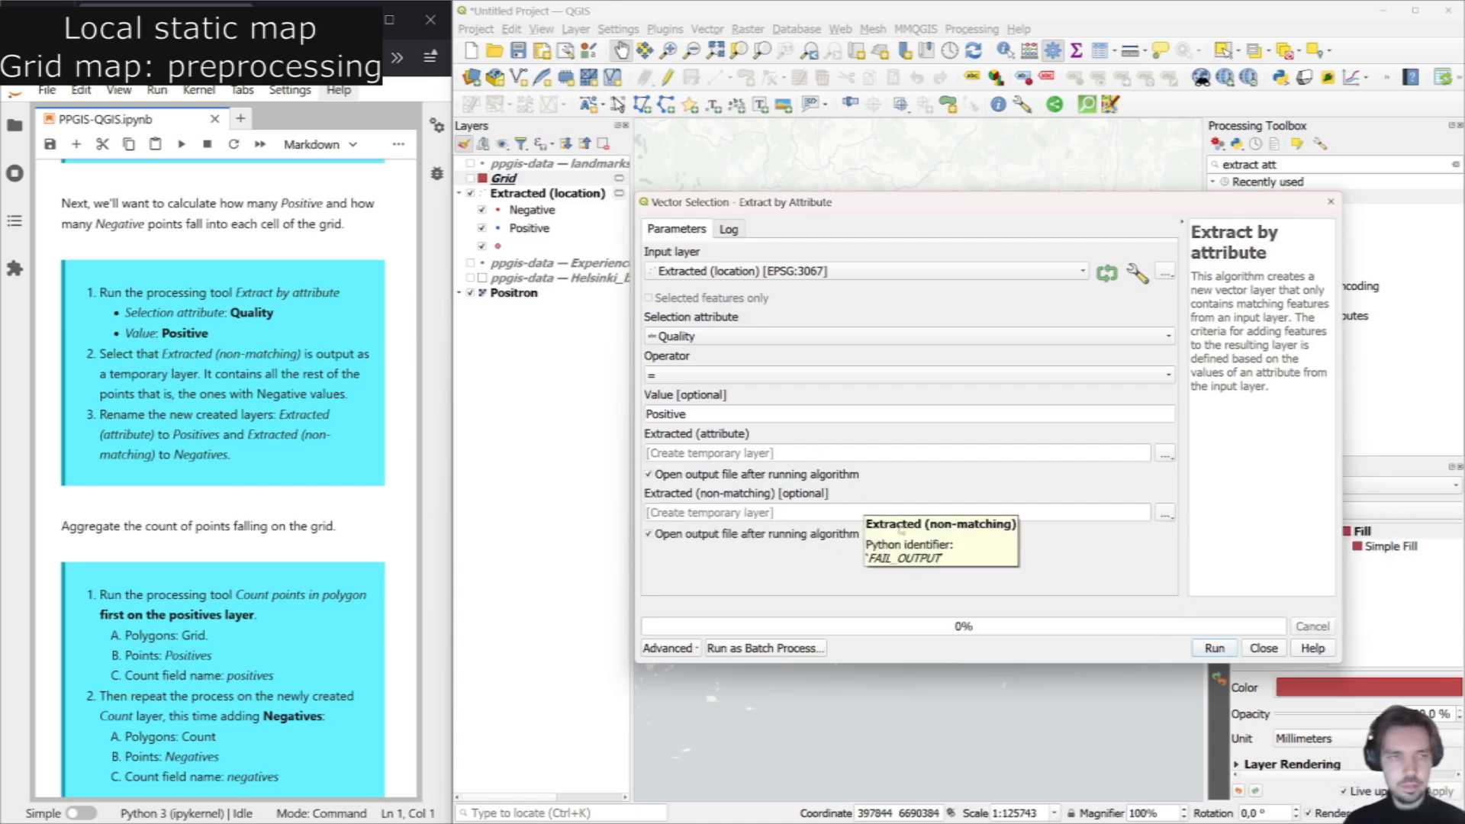
left_click(1214, 648)
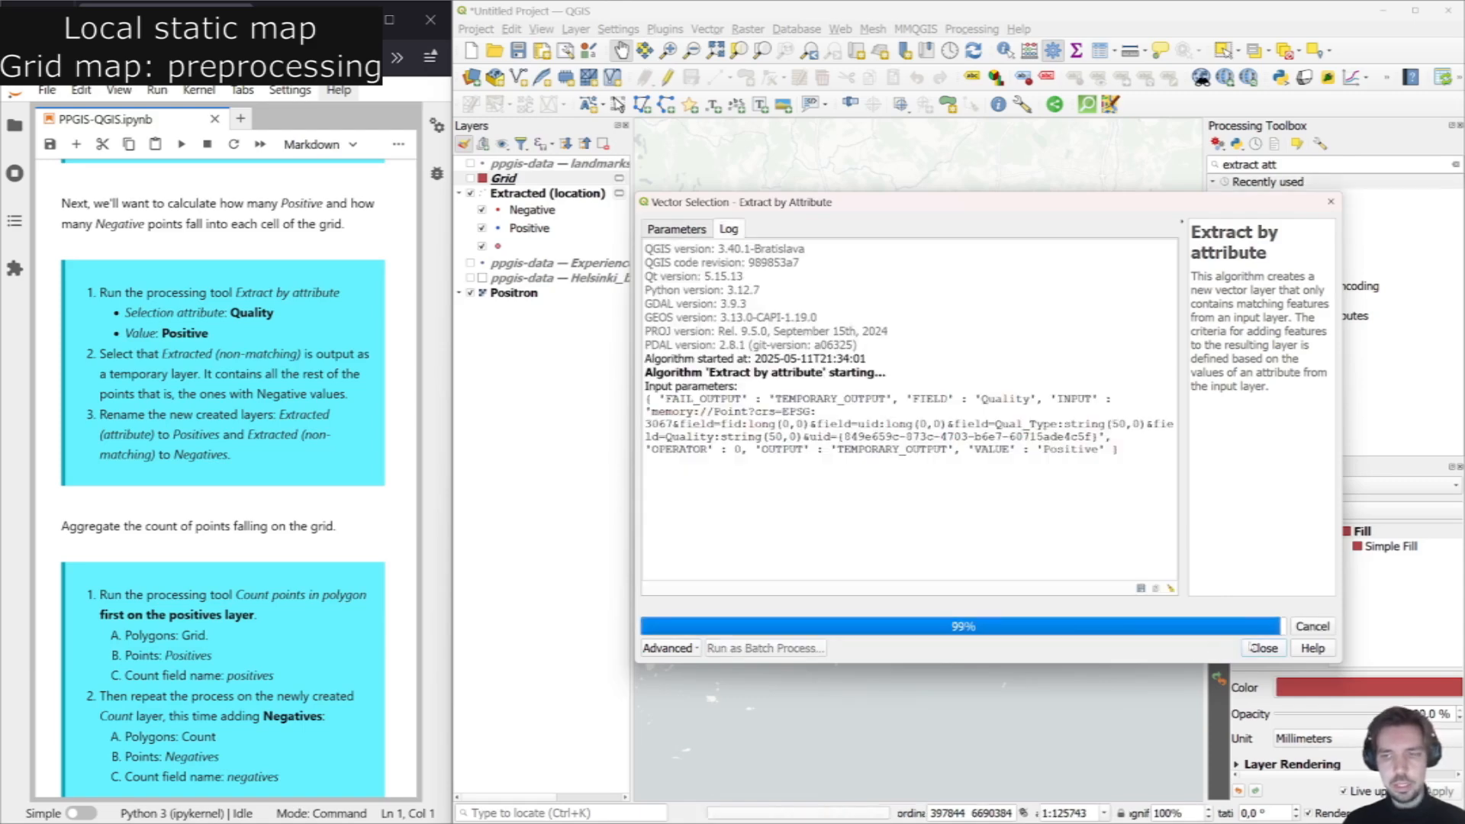
left_click(1265, 648)
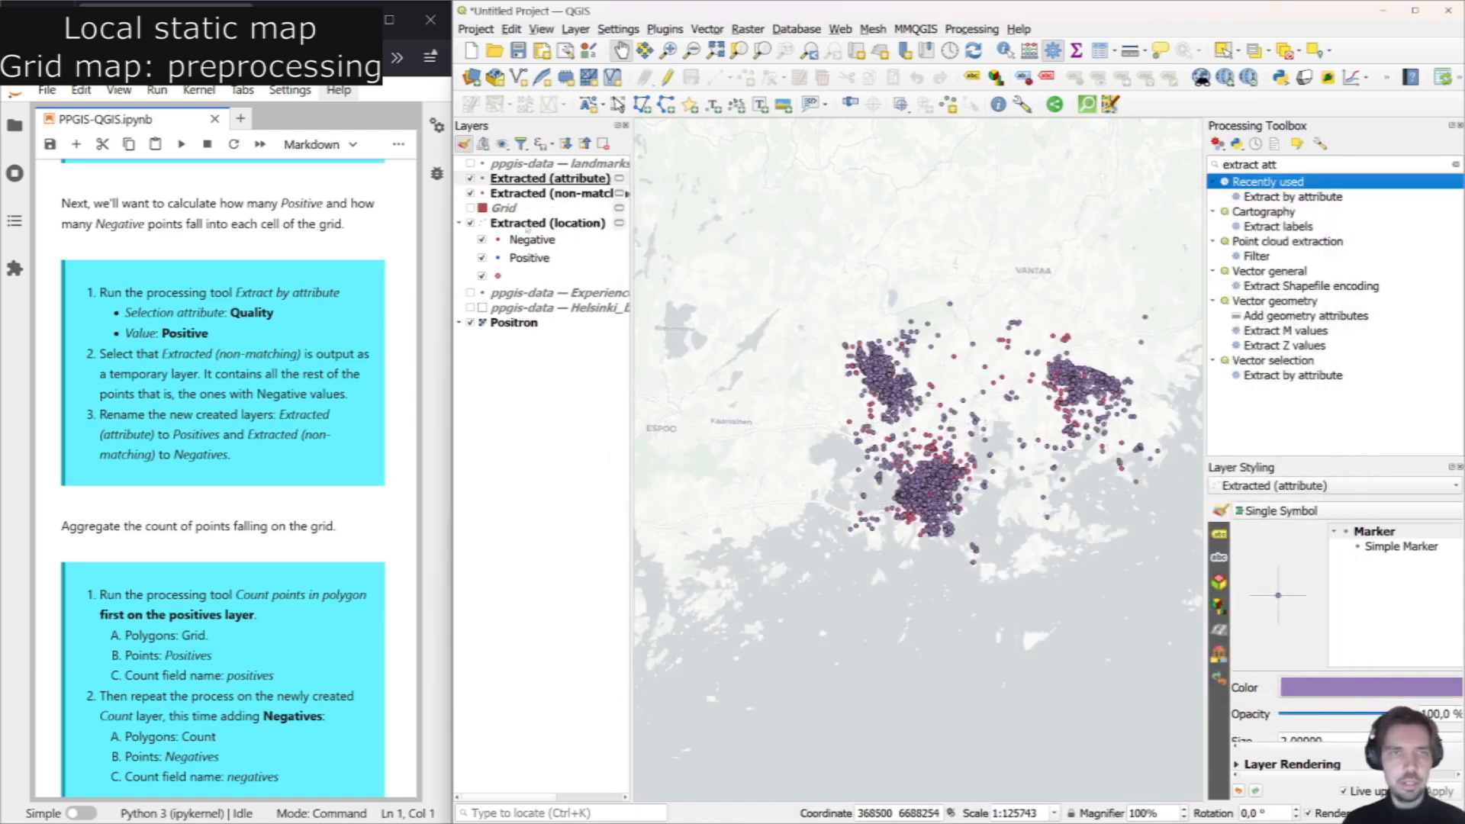
Hide the Extracted (location) layer and rename the Extracted (attribute) layer as Positives.
left_click(470, 224)
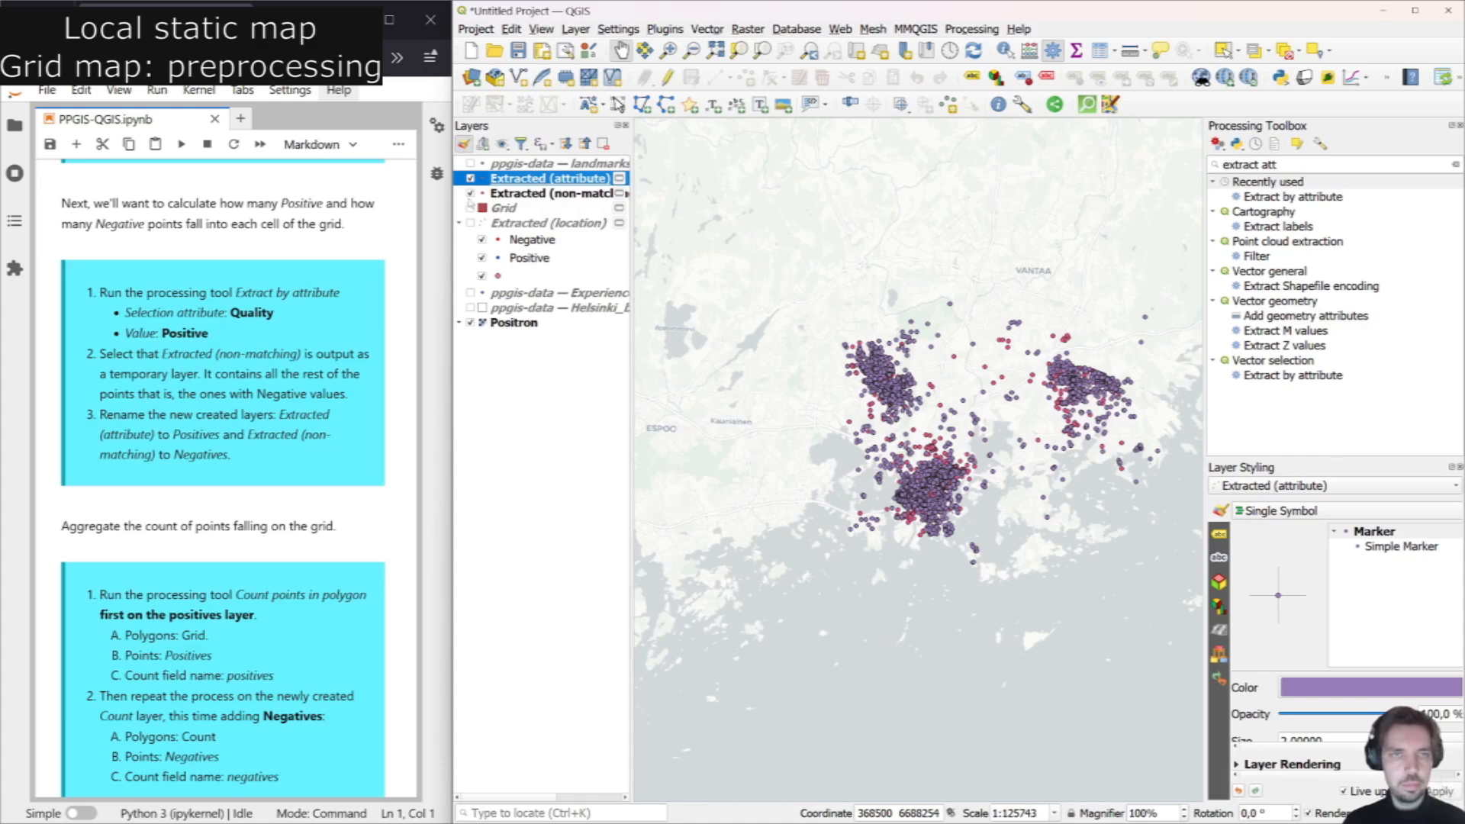
right_click(511, 181)
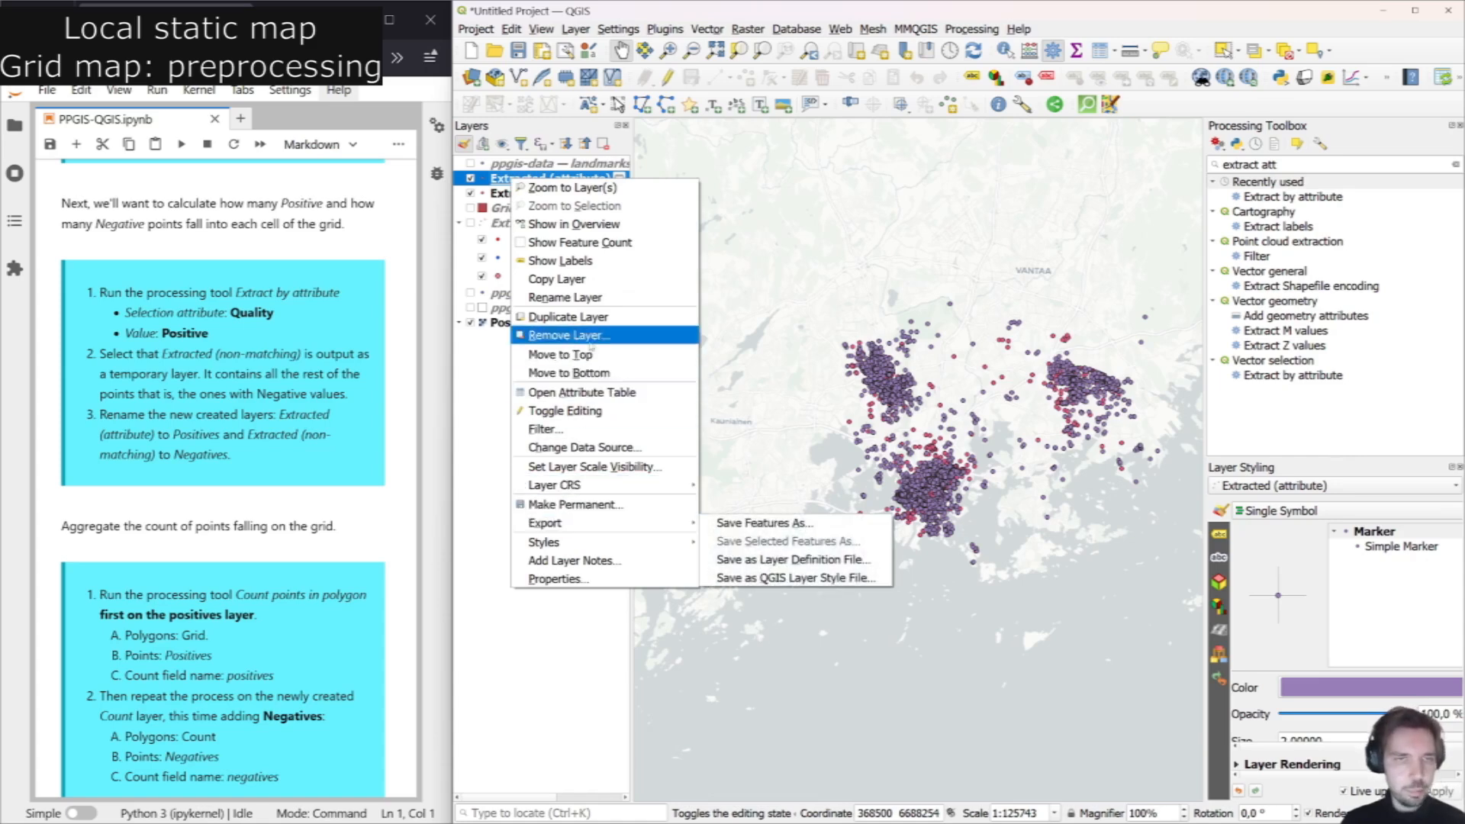
left_click(568, 297)
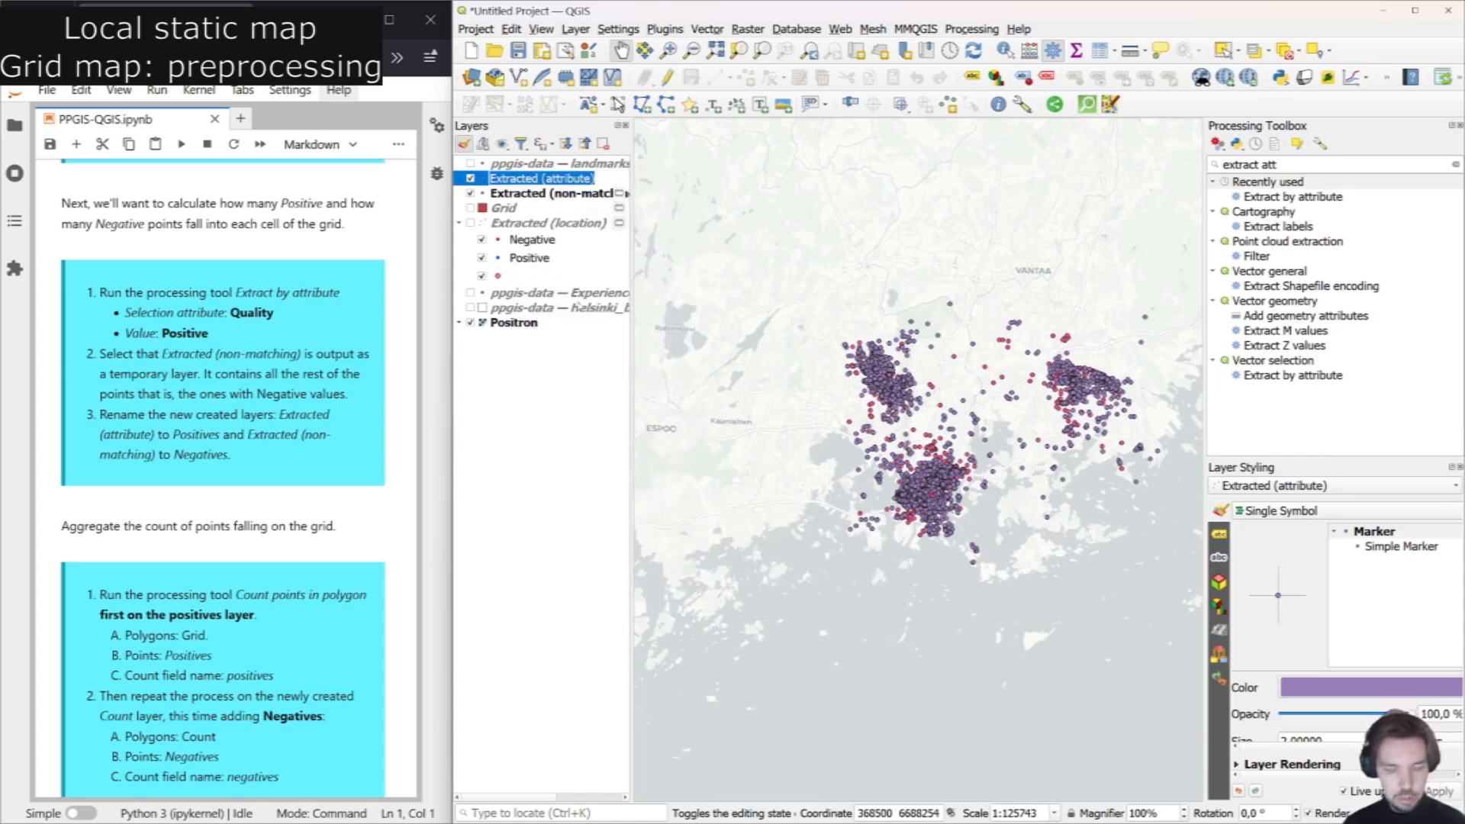
type("Pos")
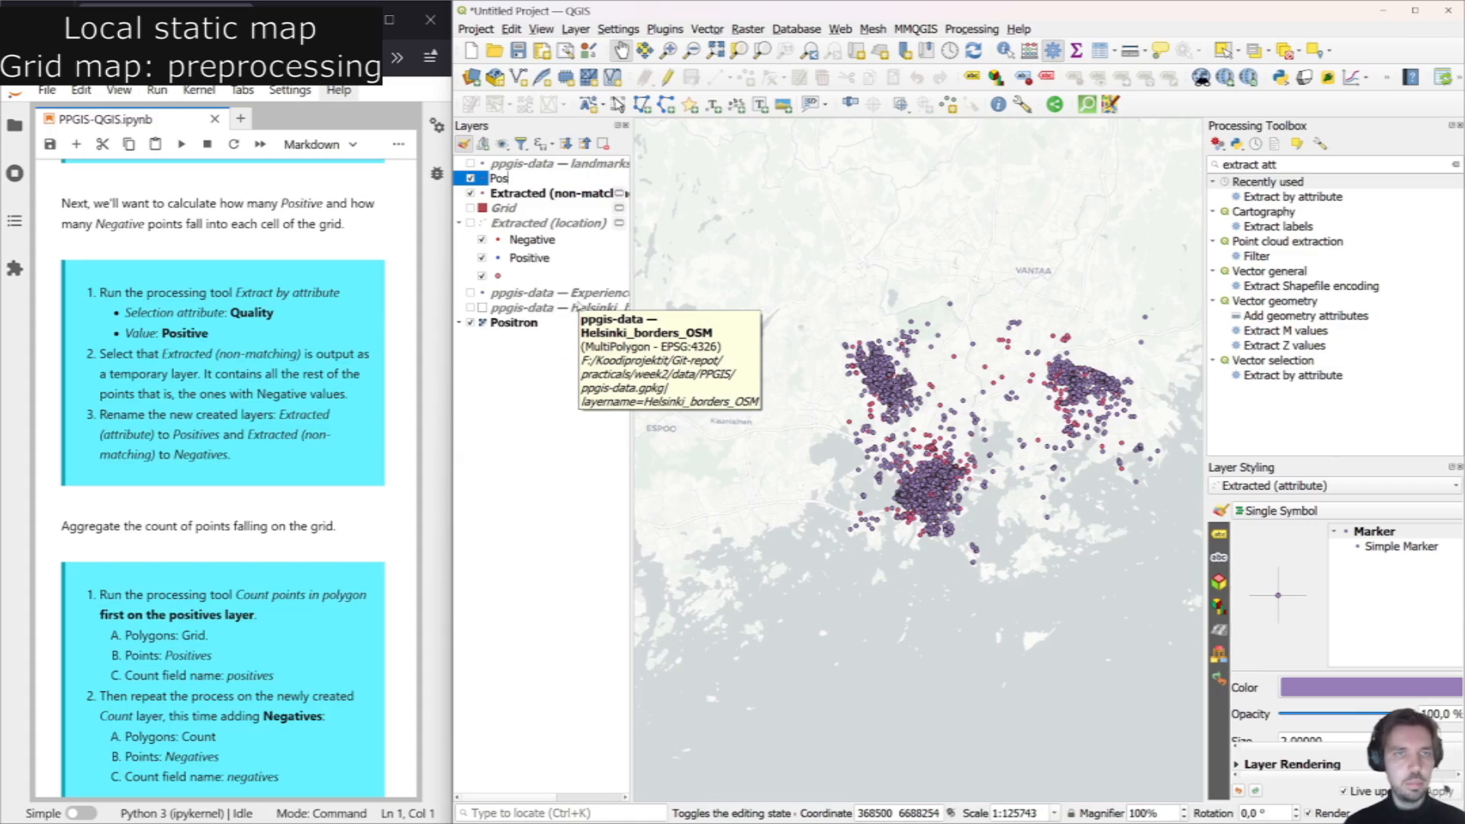
type("itives")
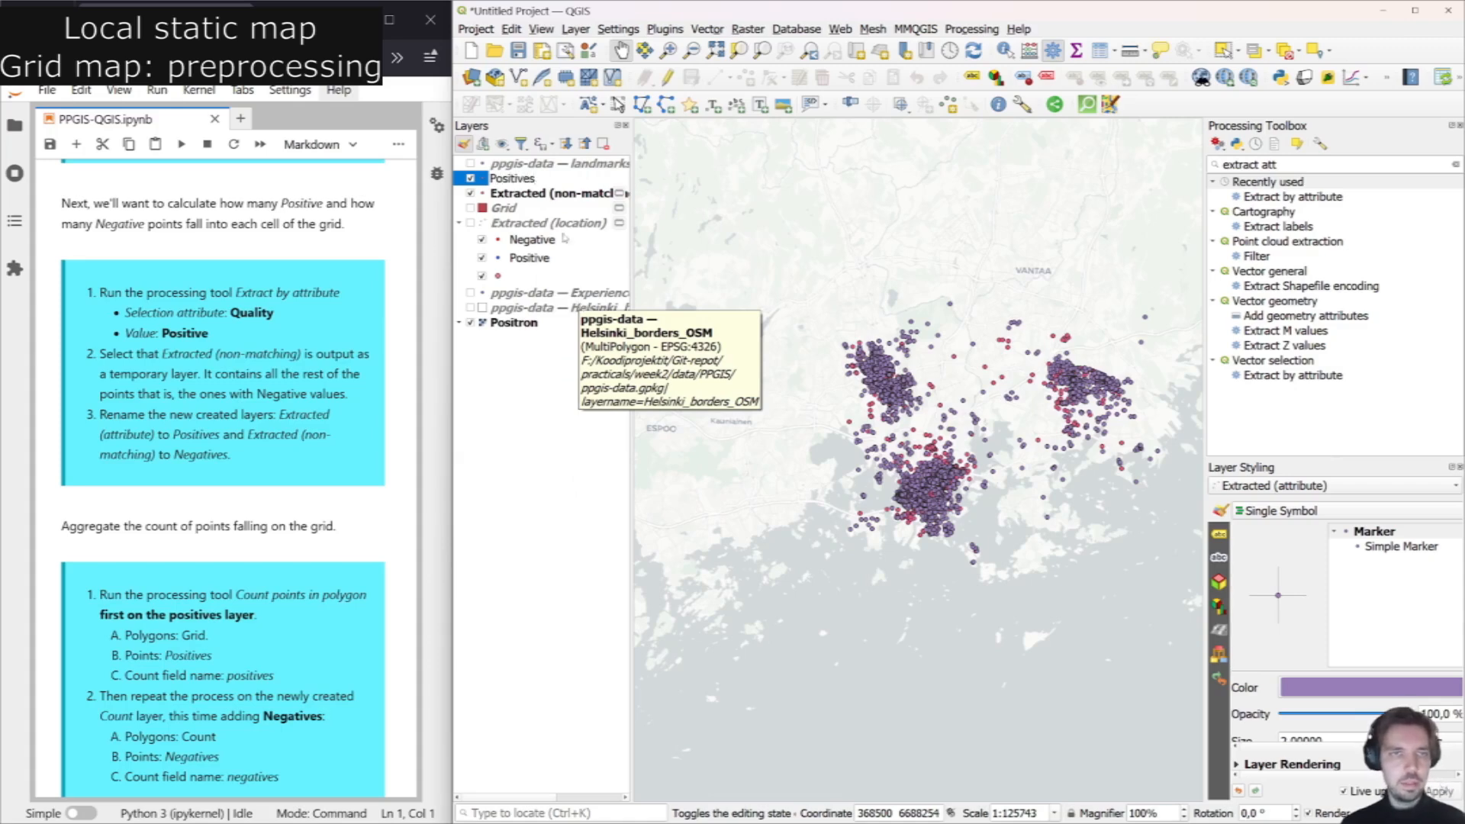
Rename the Extracted (non-matching) layer as Negatives.
left_click(534, 193)
right_click(534, 194)
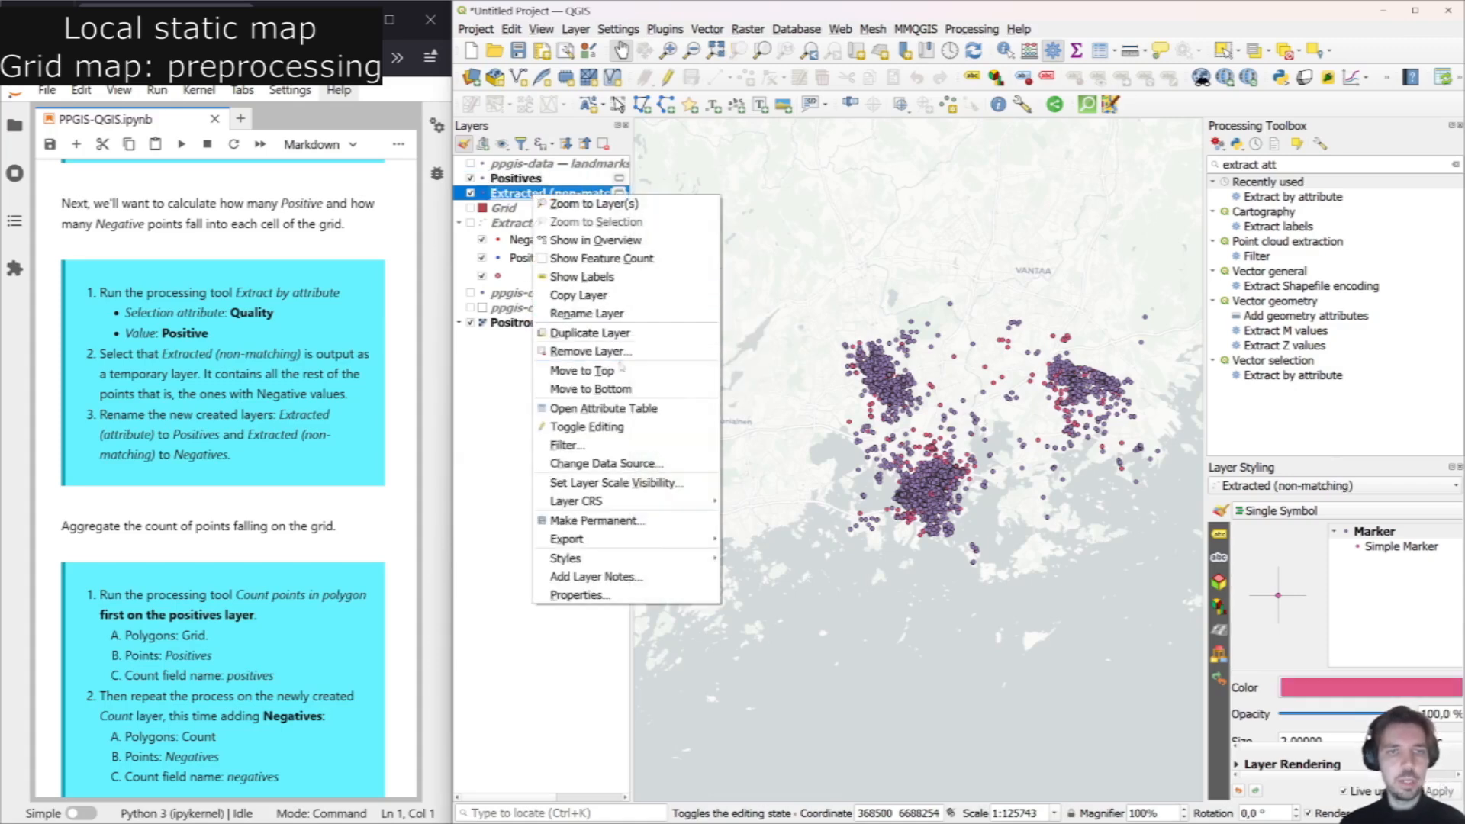
left_click(594, 314)
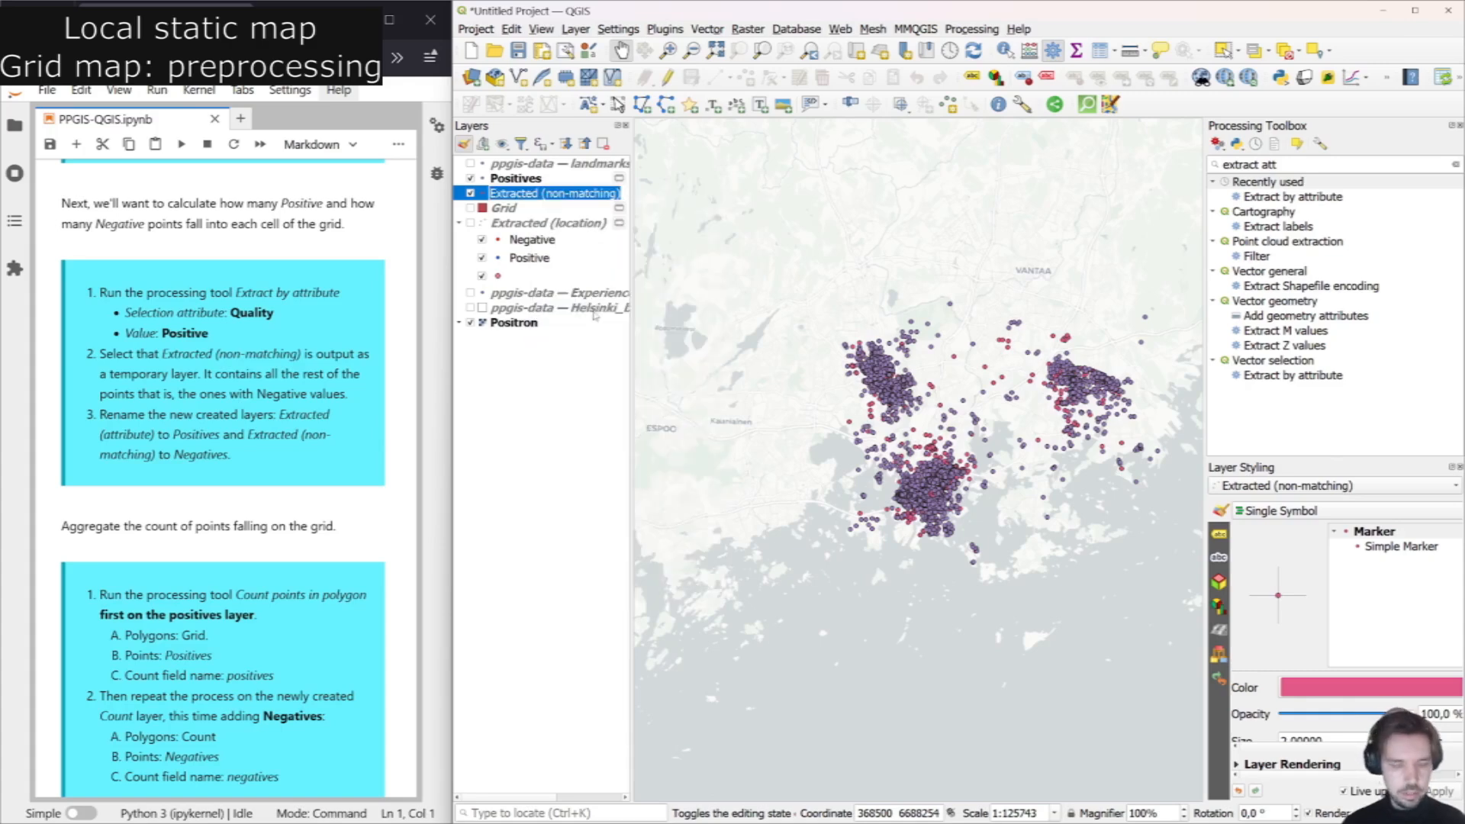
type("Negatives")
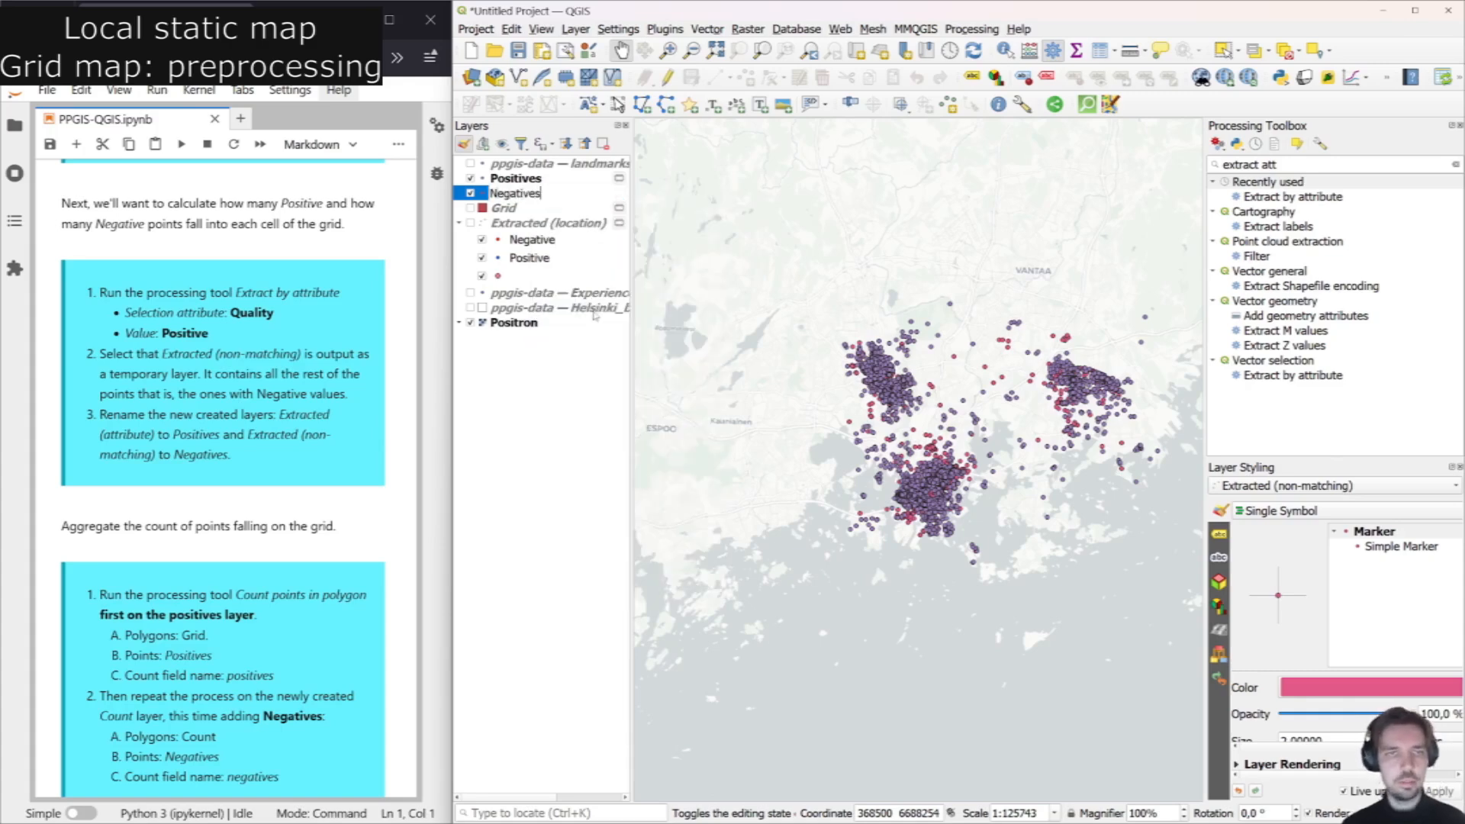
left_click(600, 449)
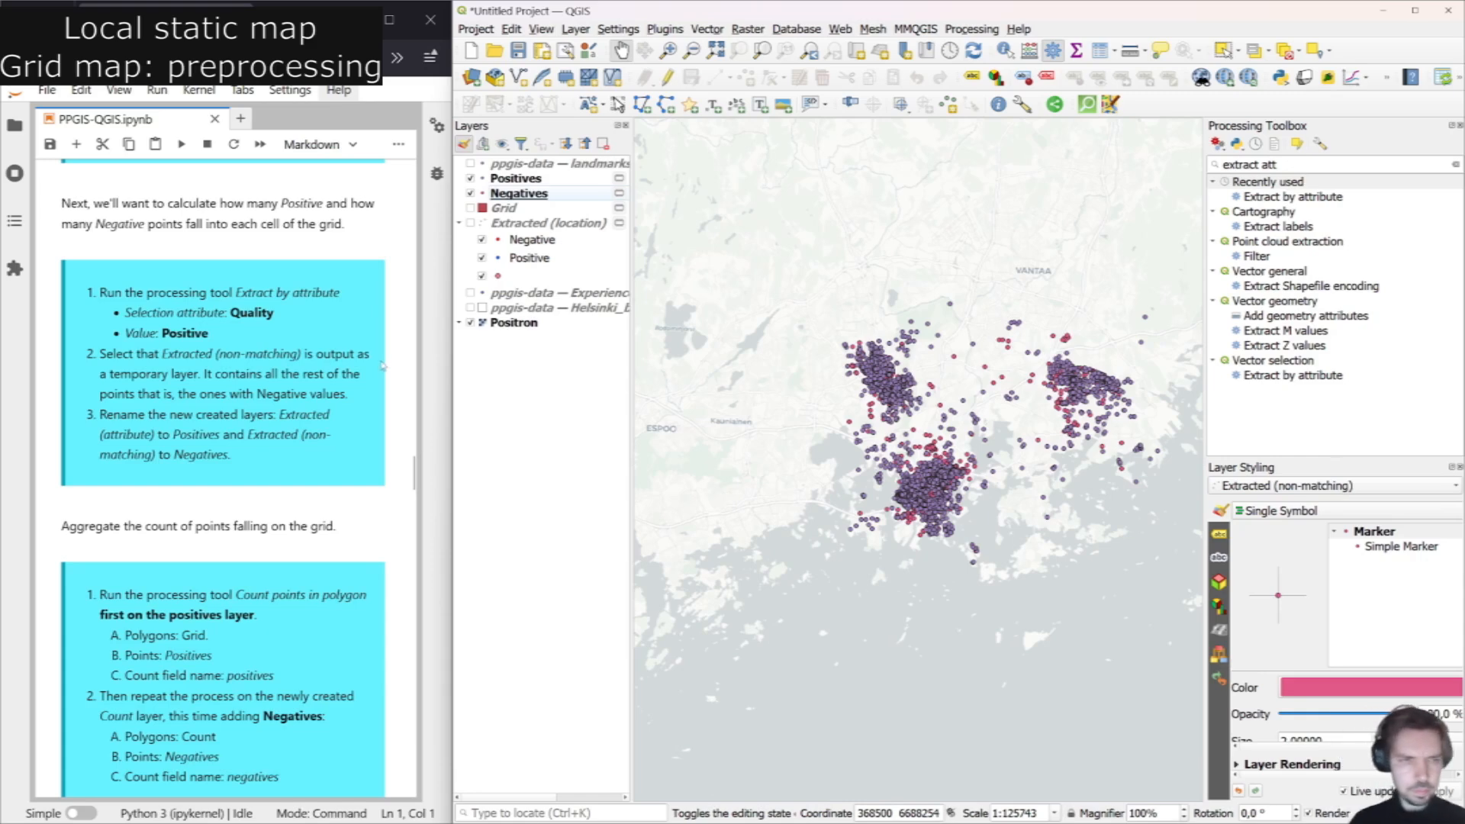
Search the toolbox for "count", make the Grid layer visible, and open the Count points in polygon tool.
scroll(383, 366, "down", 3)
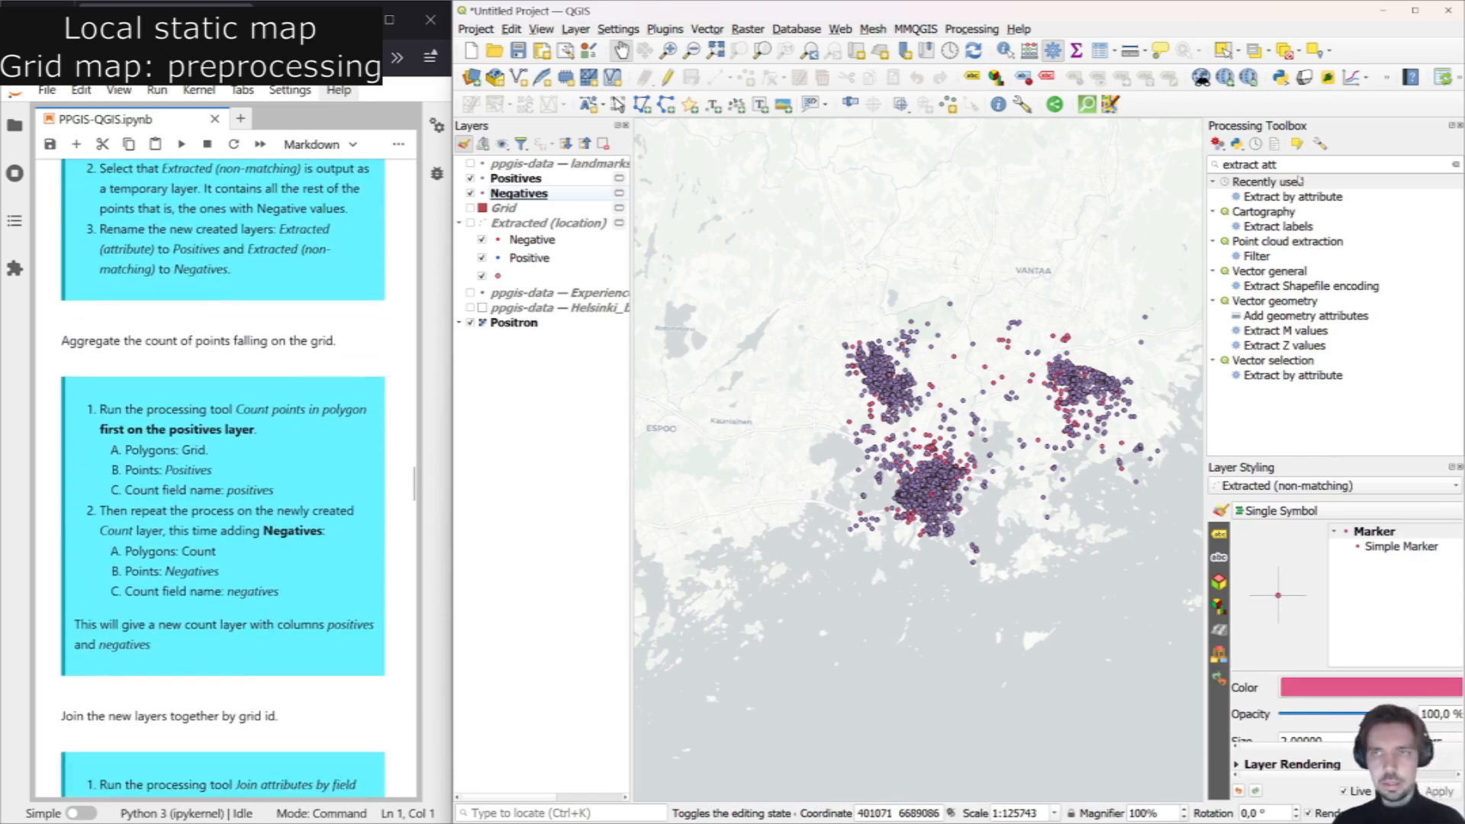
triple_click(1303, 160)
type("c")
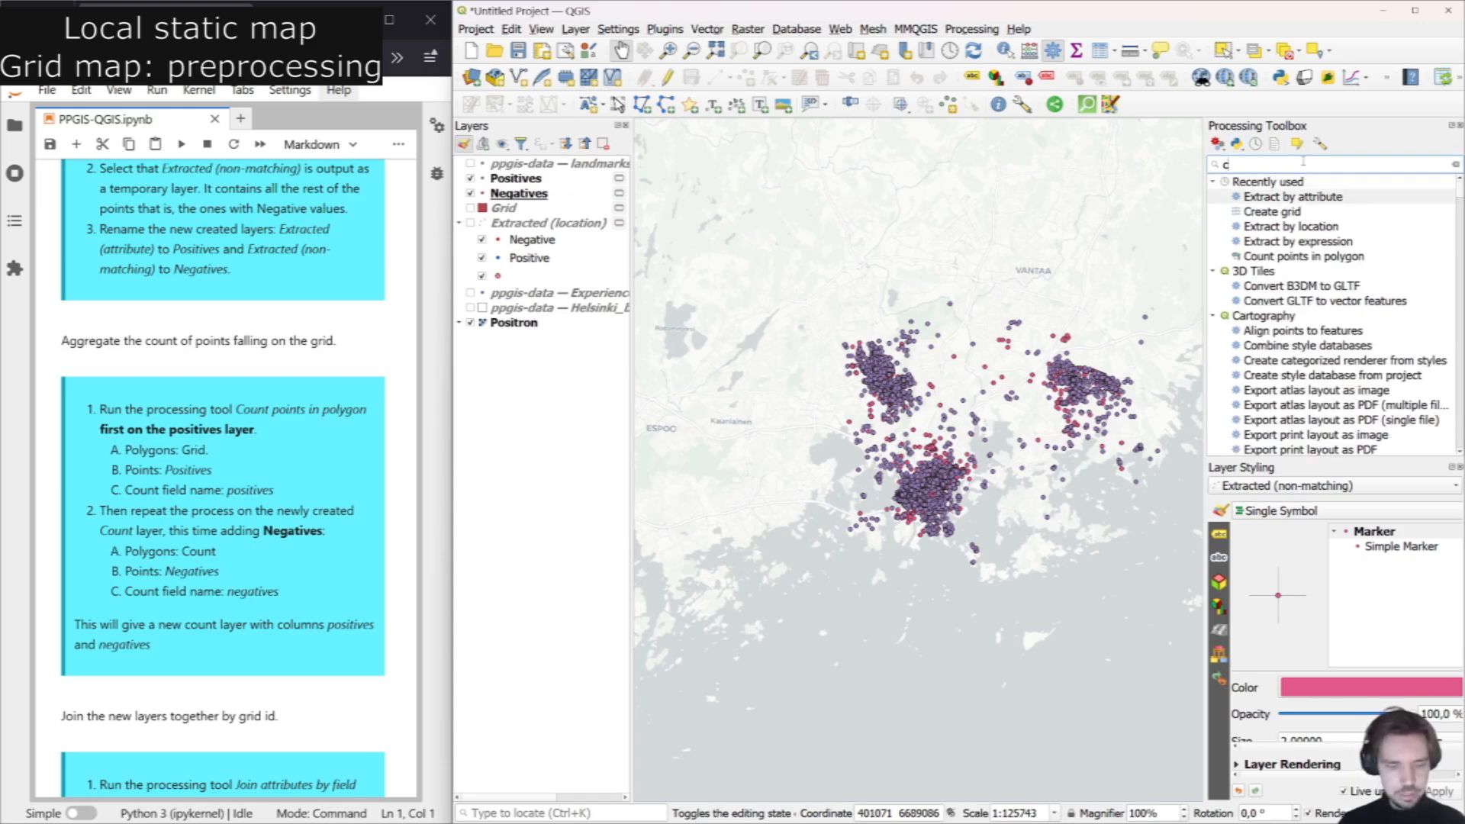
type("ount")
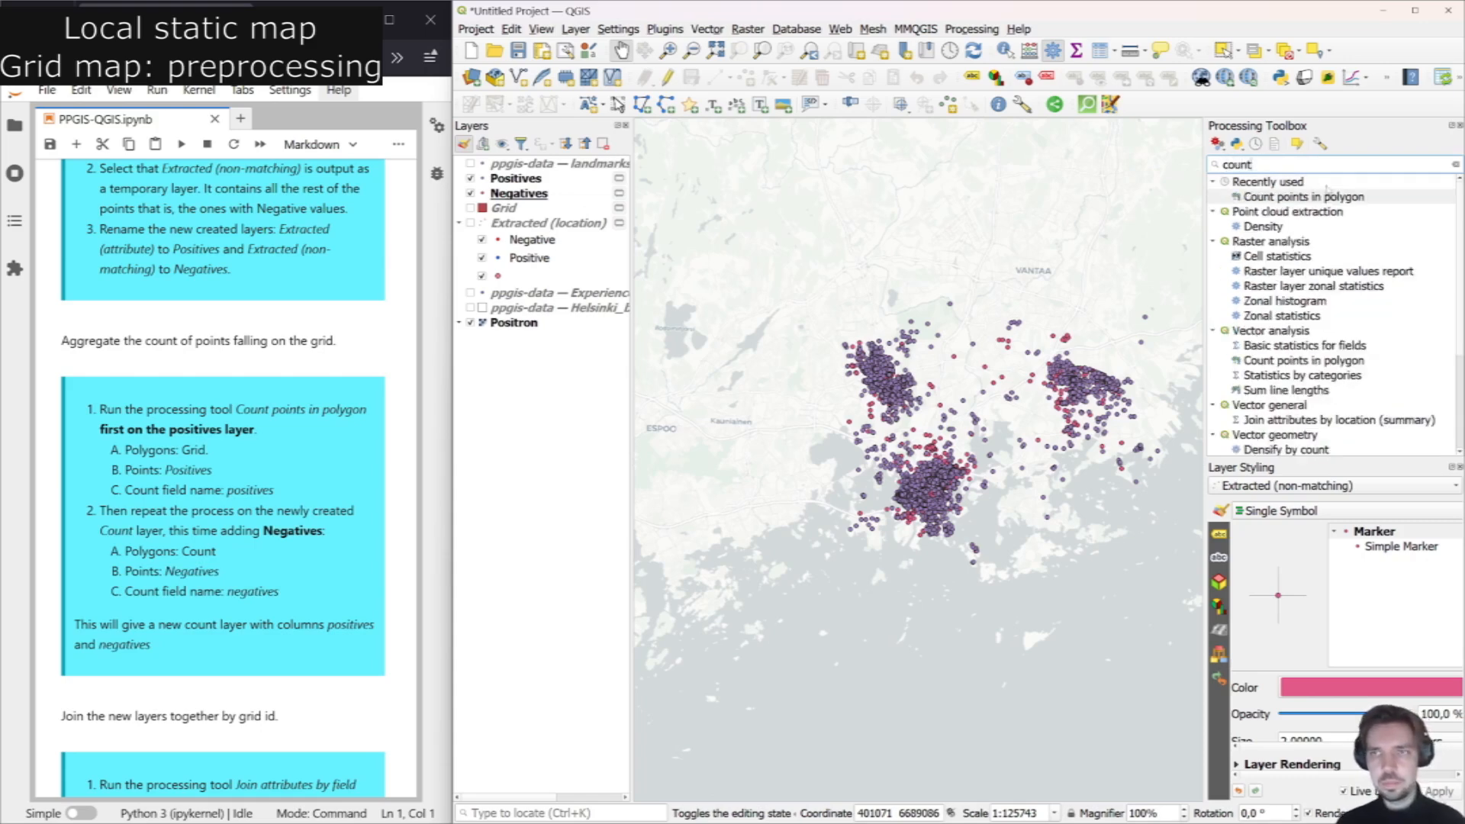
double_click(1328, 196)
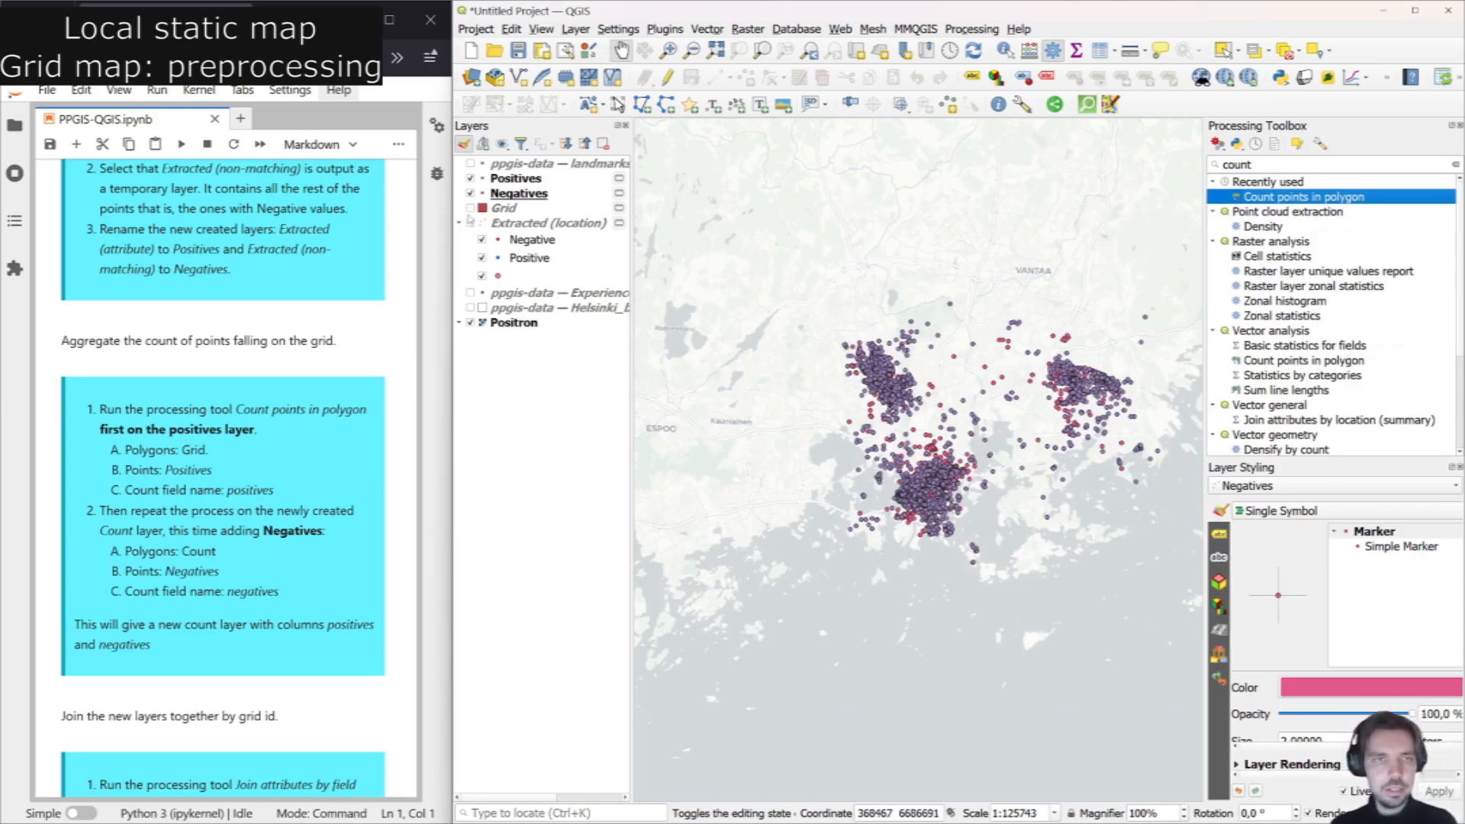
left_click(470, 207)
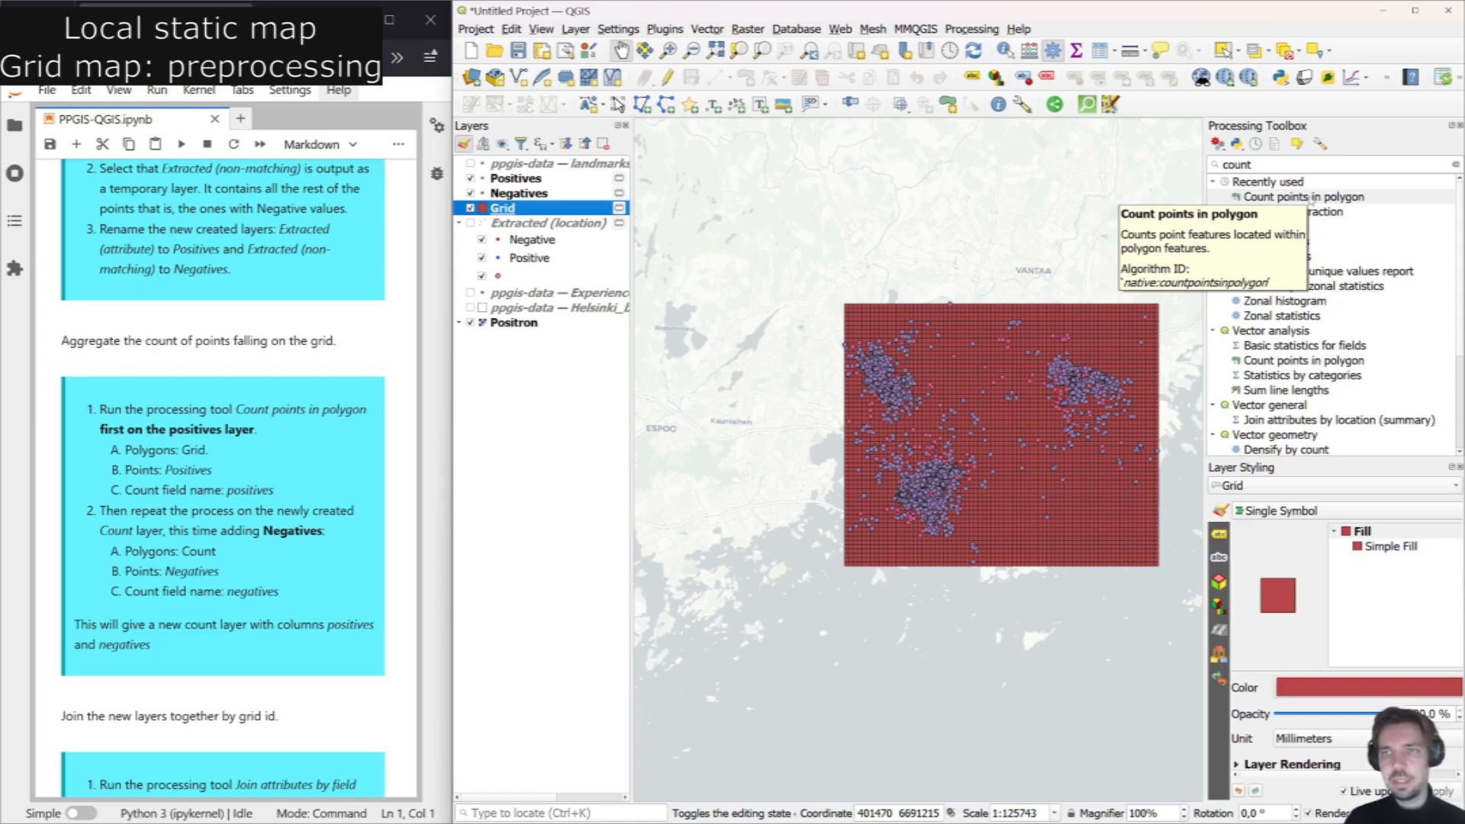
double_click(1312, 197)
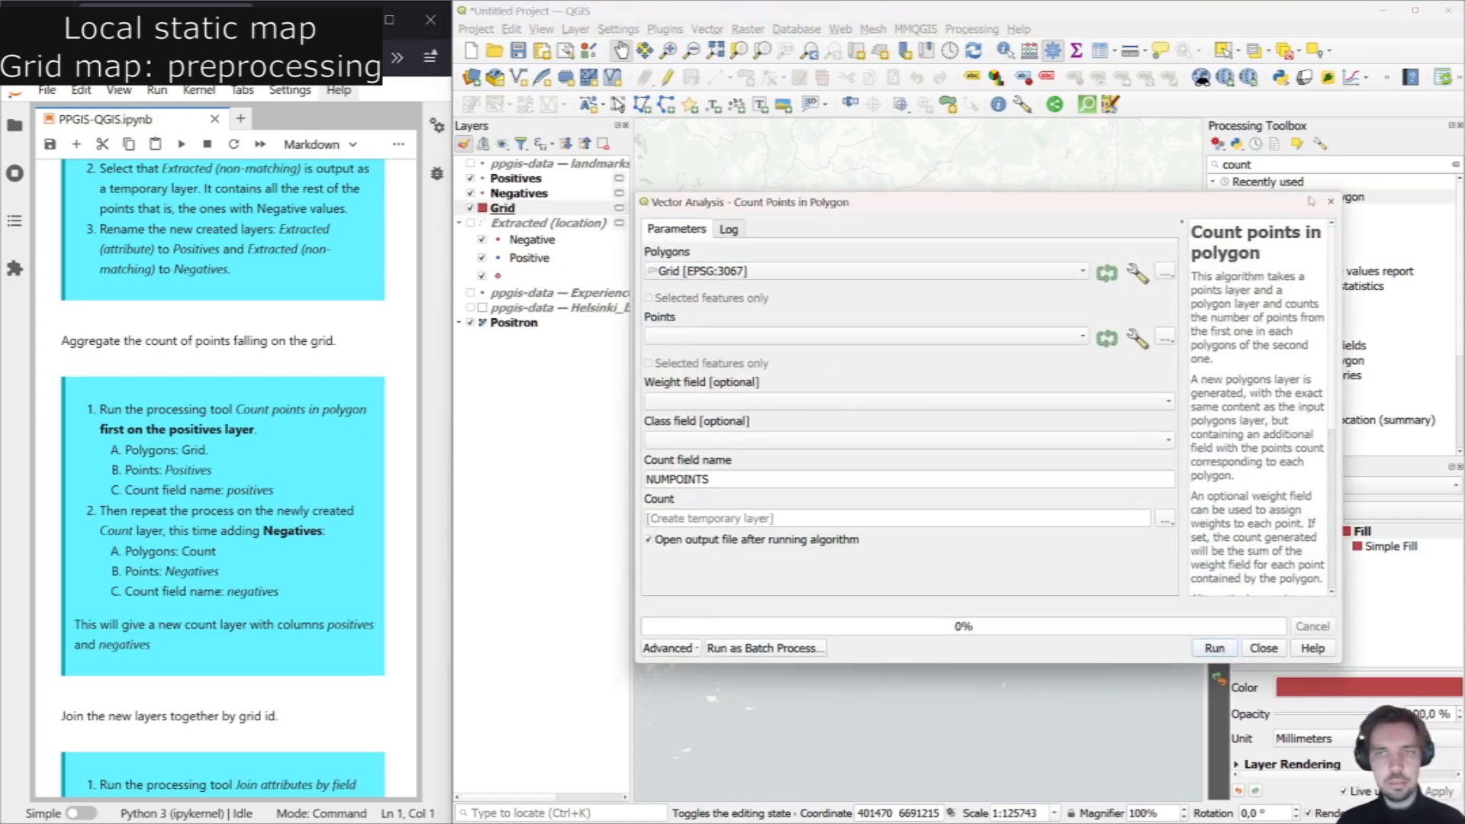
Set the count's polygons to Grid, its points to Positives, and the count field name to positives.
left_click(781, 271)
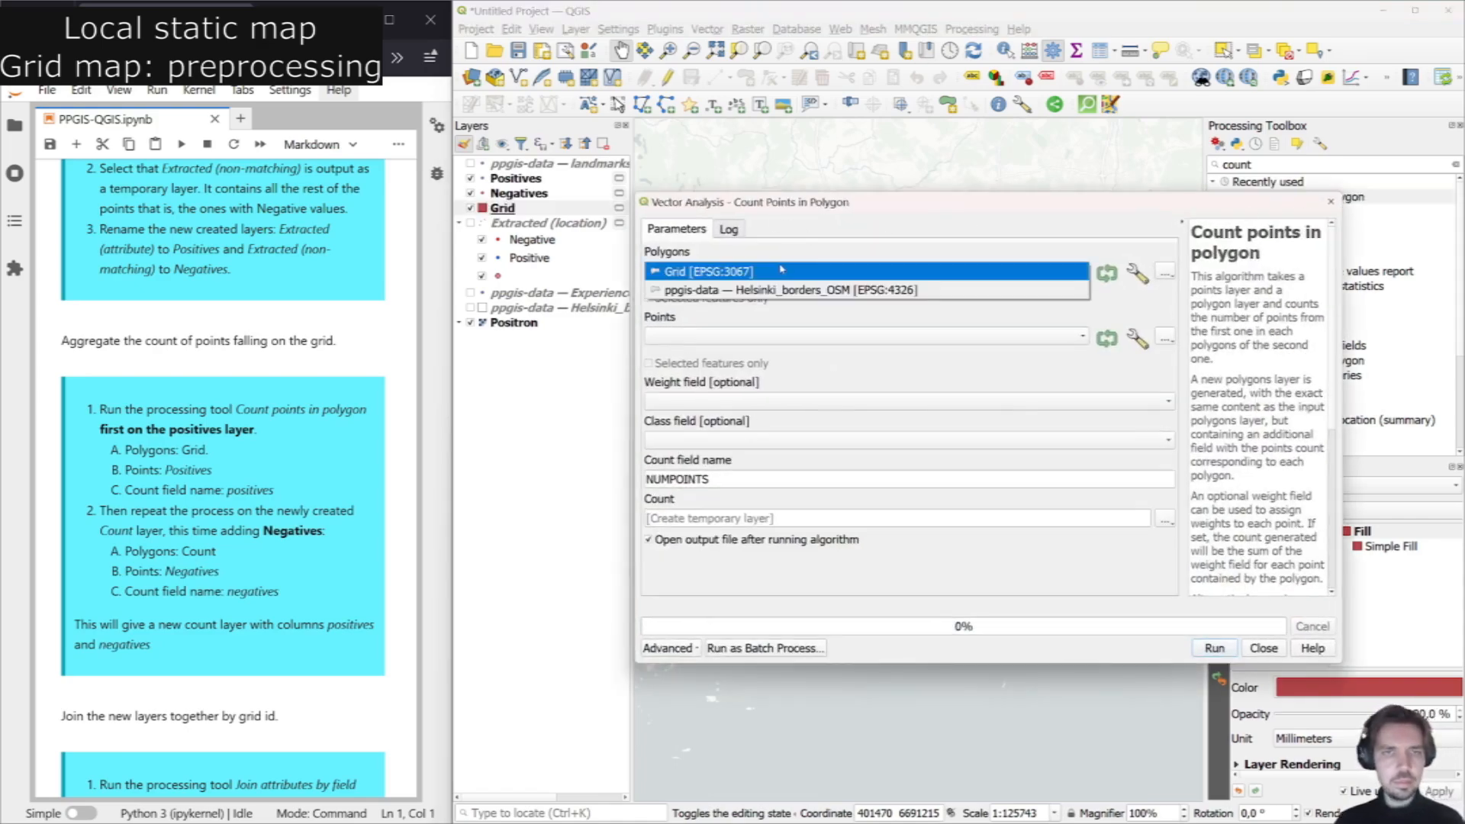
left_click(759, 271)
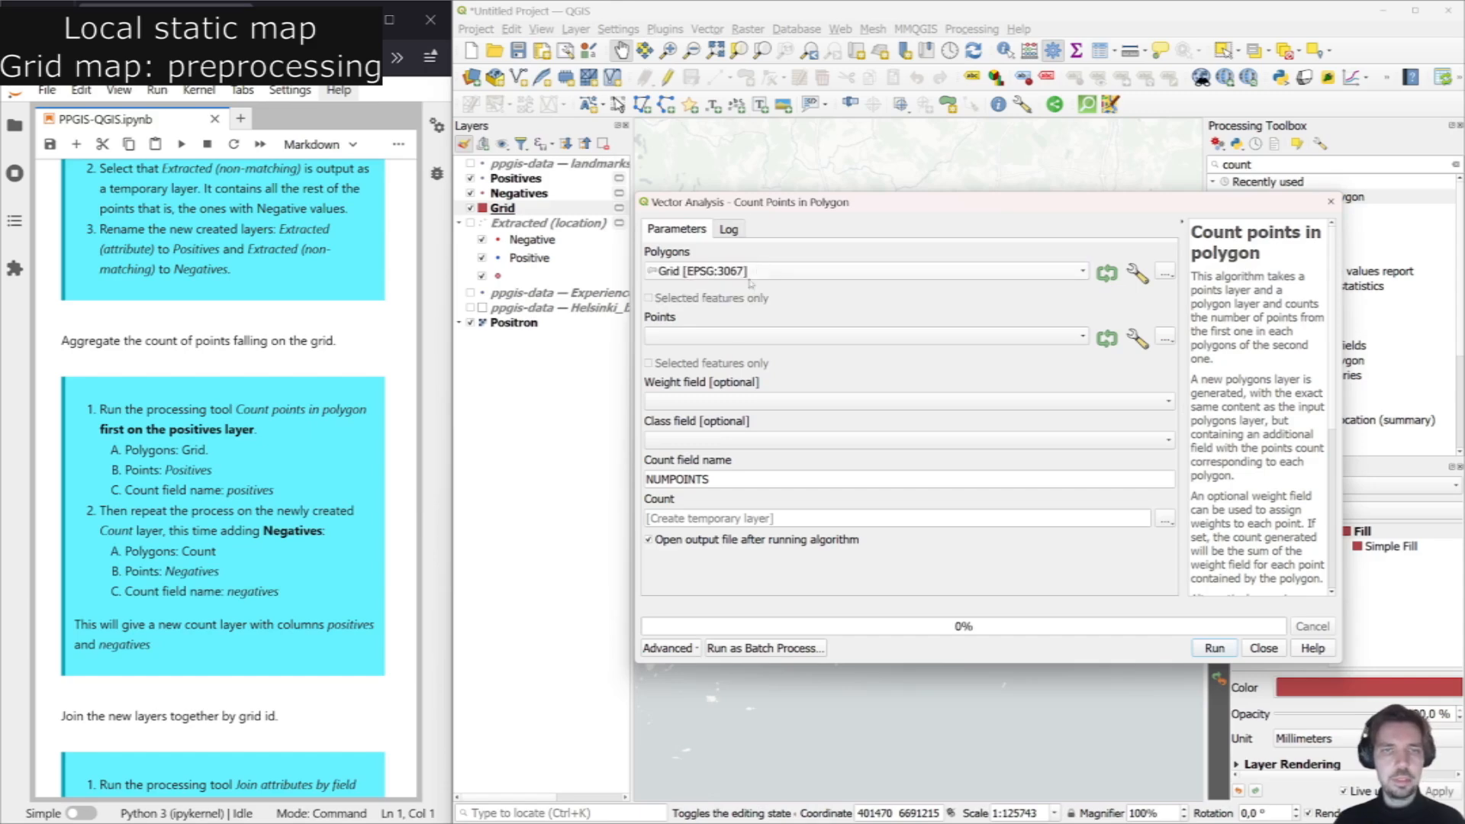
left_click(753, 338)
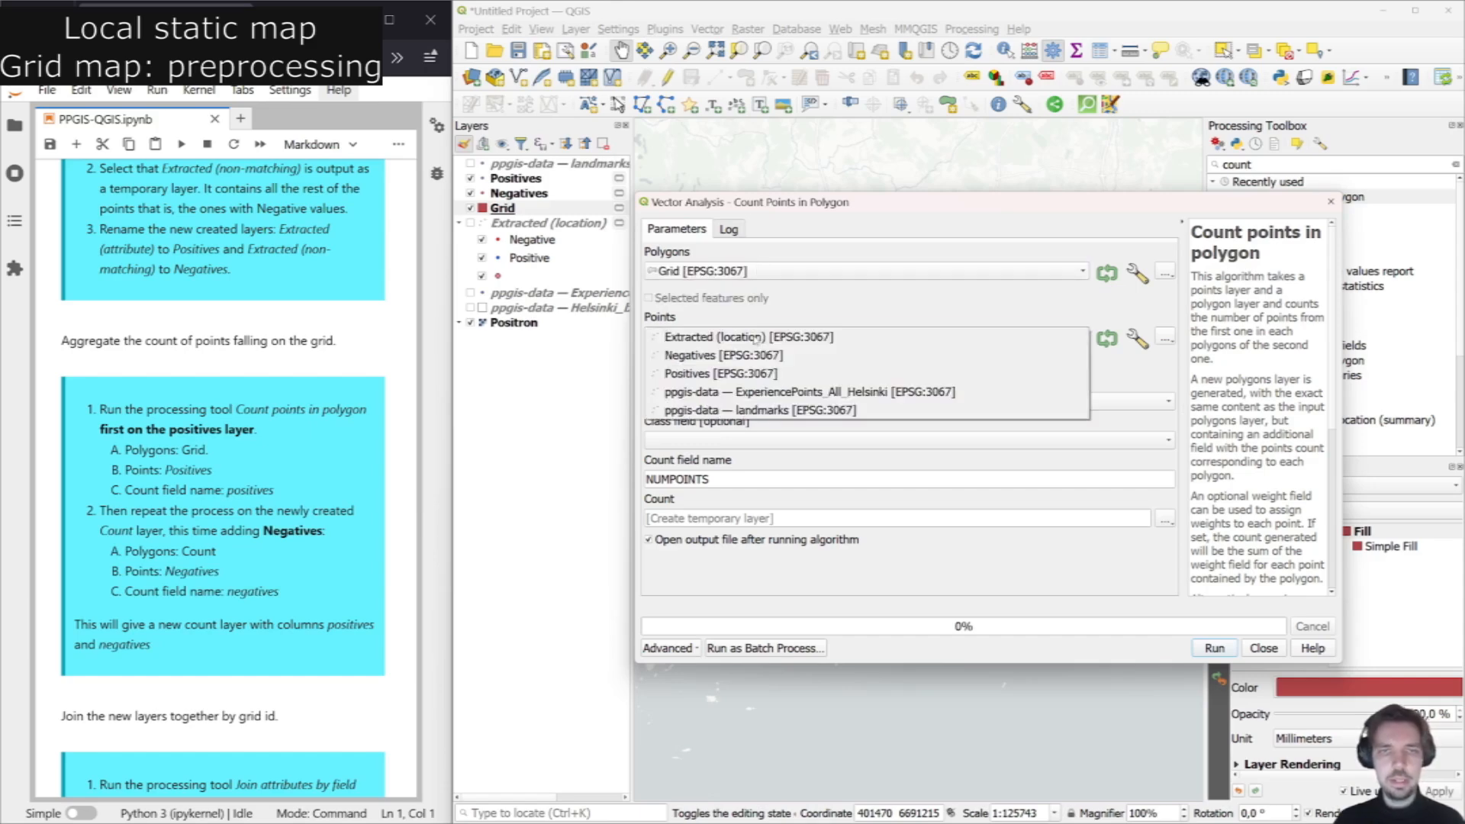
left_click(723, 375)
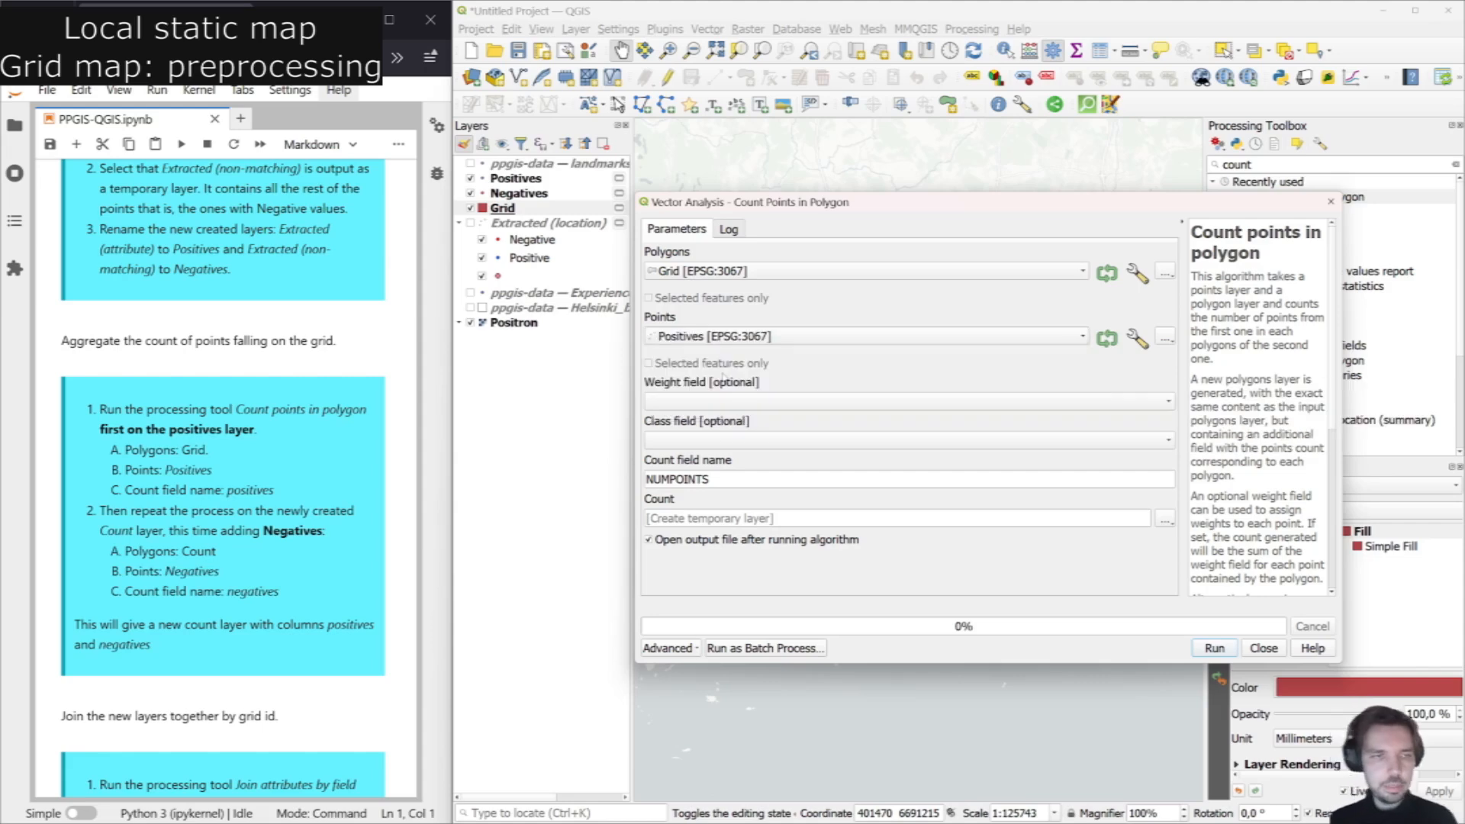
double_click(733, 475)
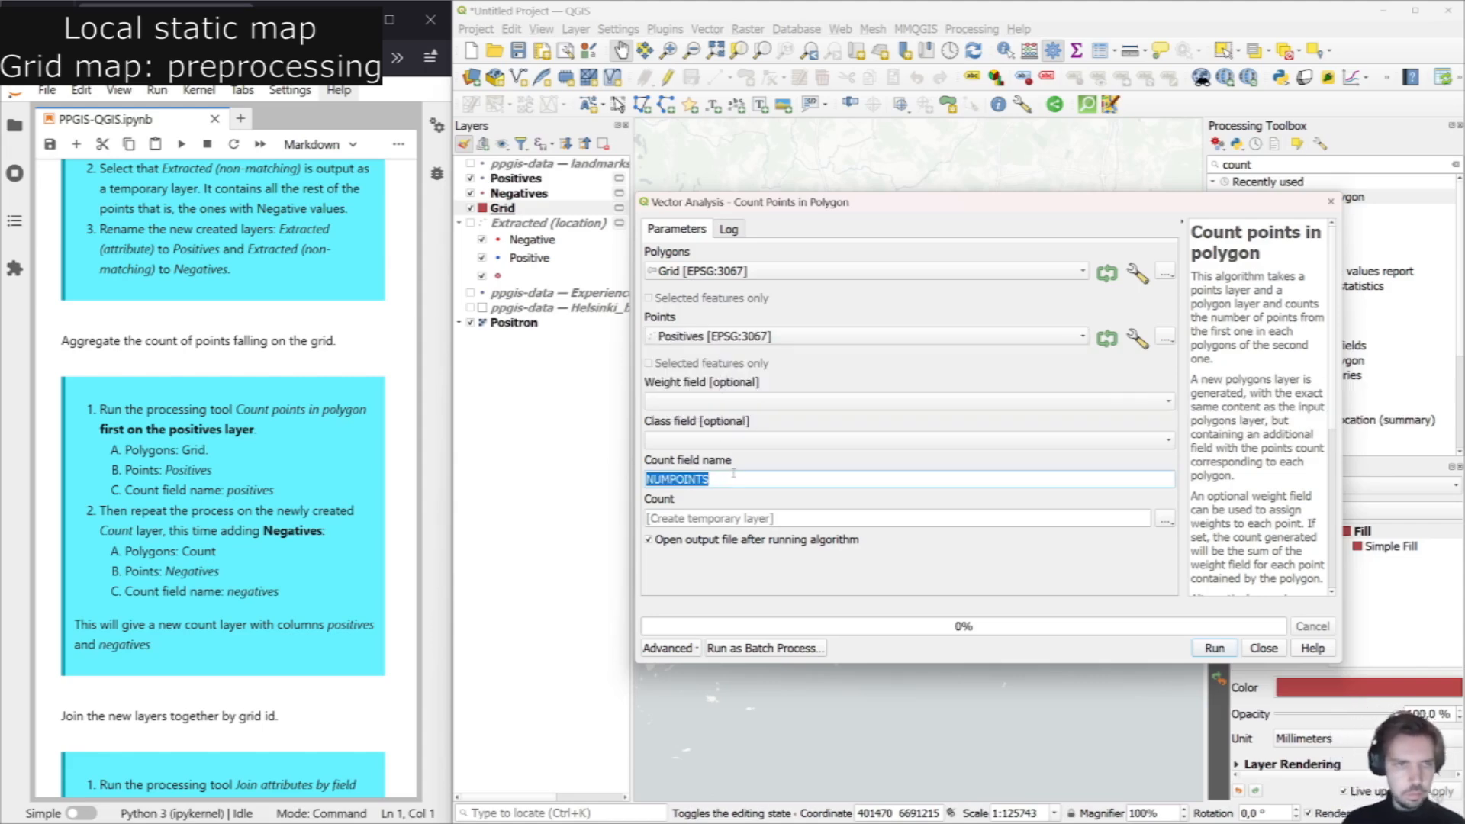
type("posit")
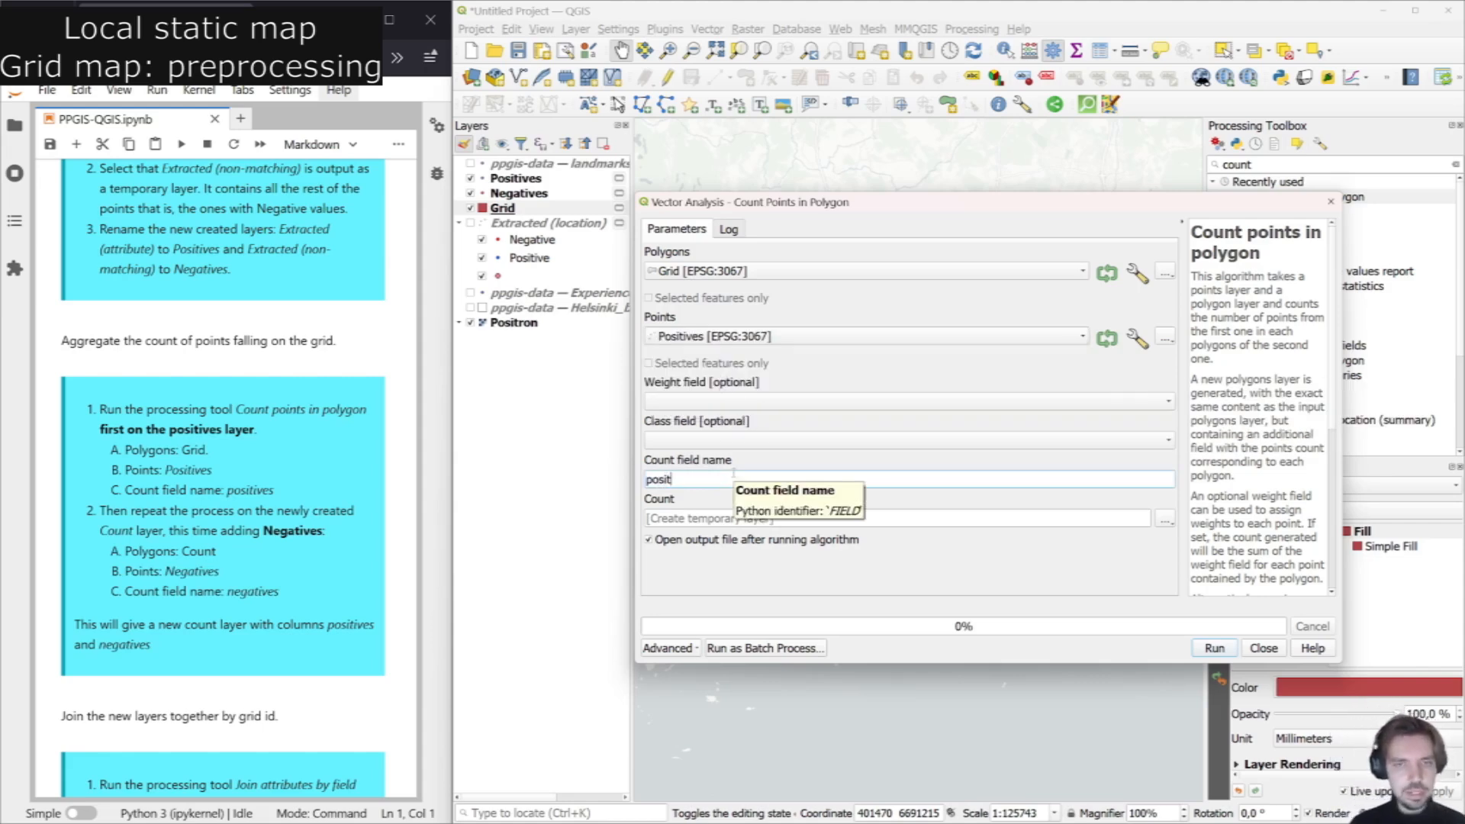
type("ives")
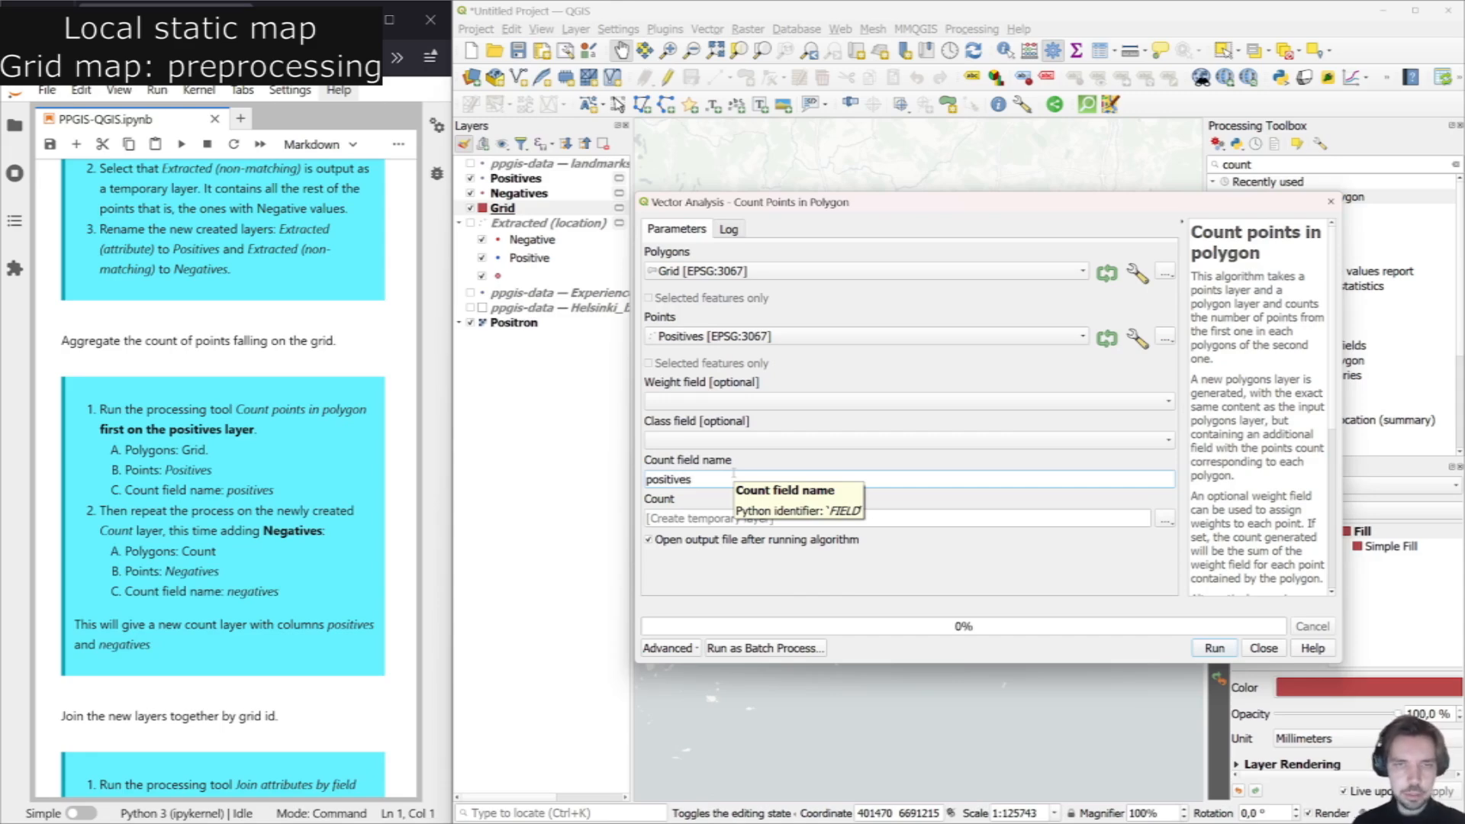
Run the positives count into a temporary layer and hide the Grid layer.
left_click(1214, 648)
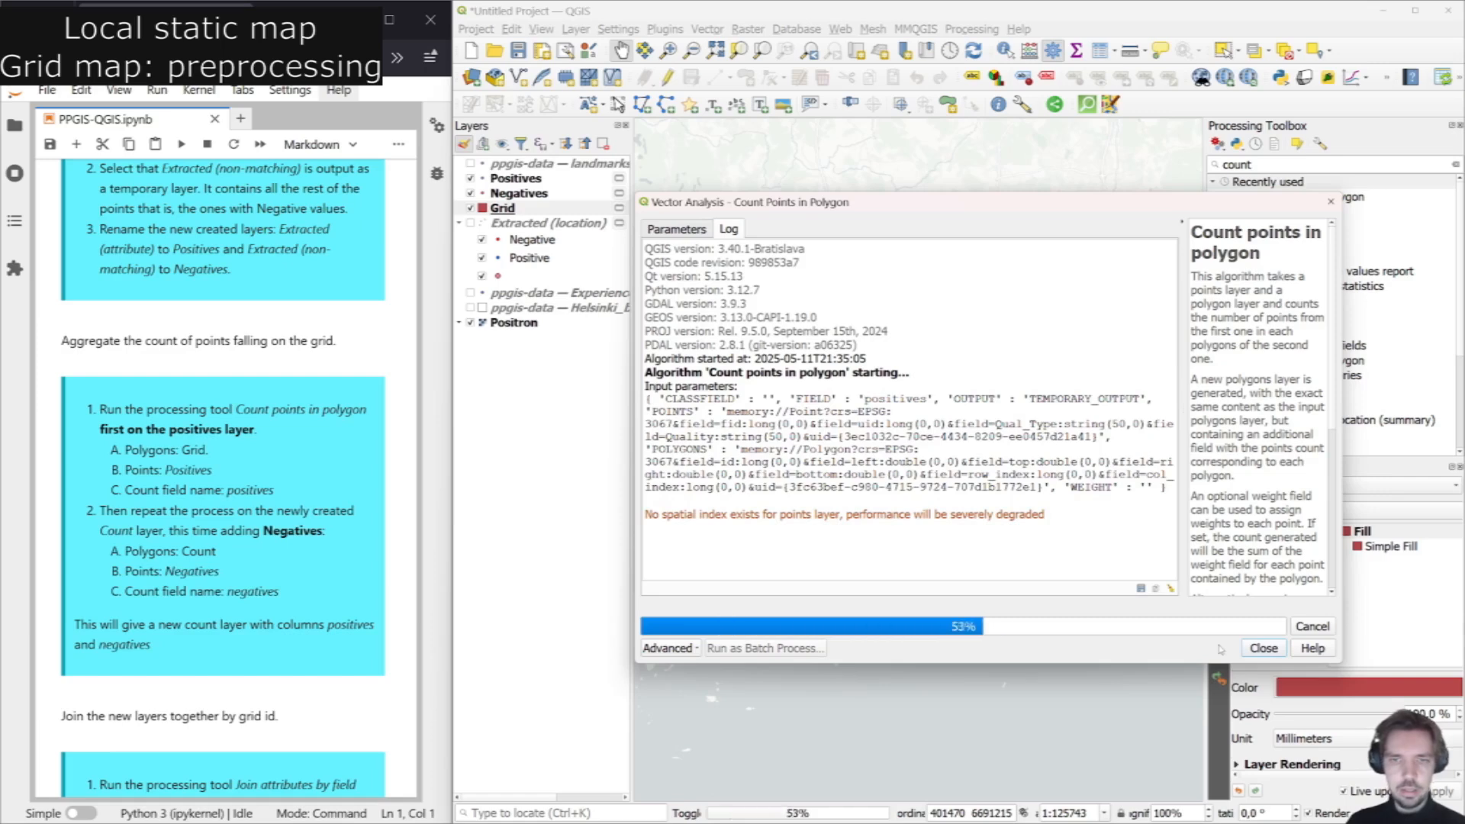
left_click(1263, 647)
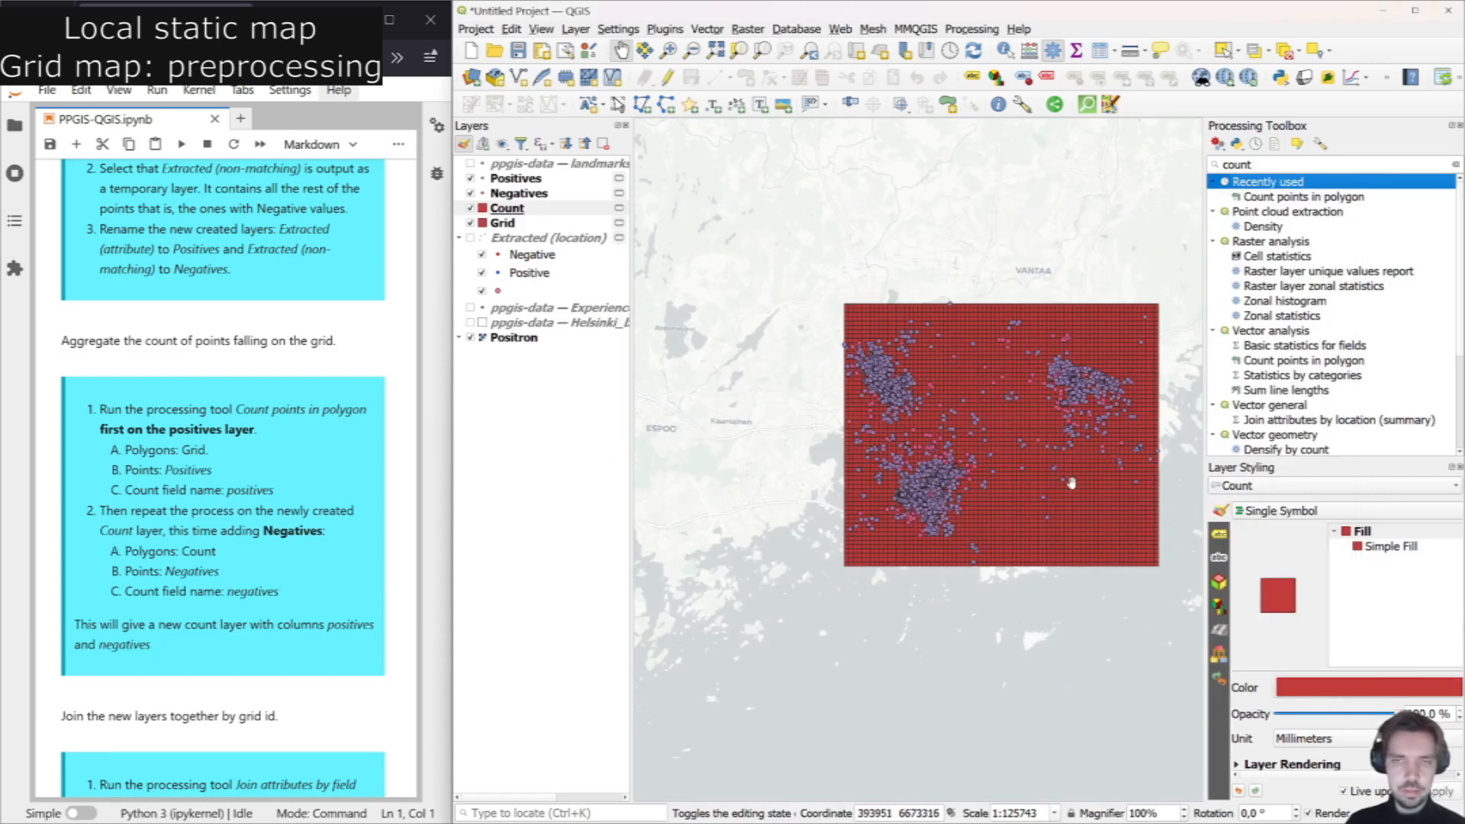
left_click(471, 222)
Inspect the Count layer's attribute table sorted by positives in descending order, and select its first row.
right_click(525, 209)
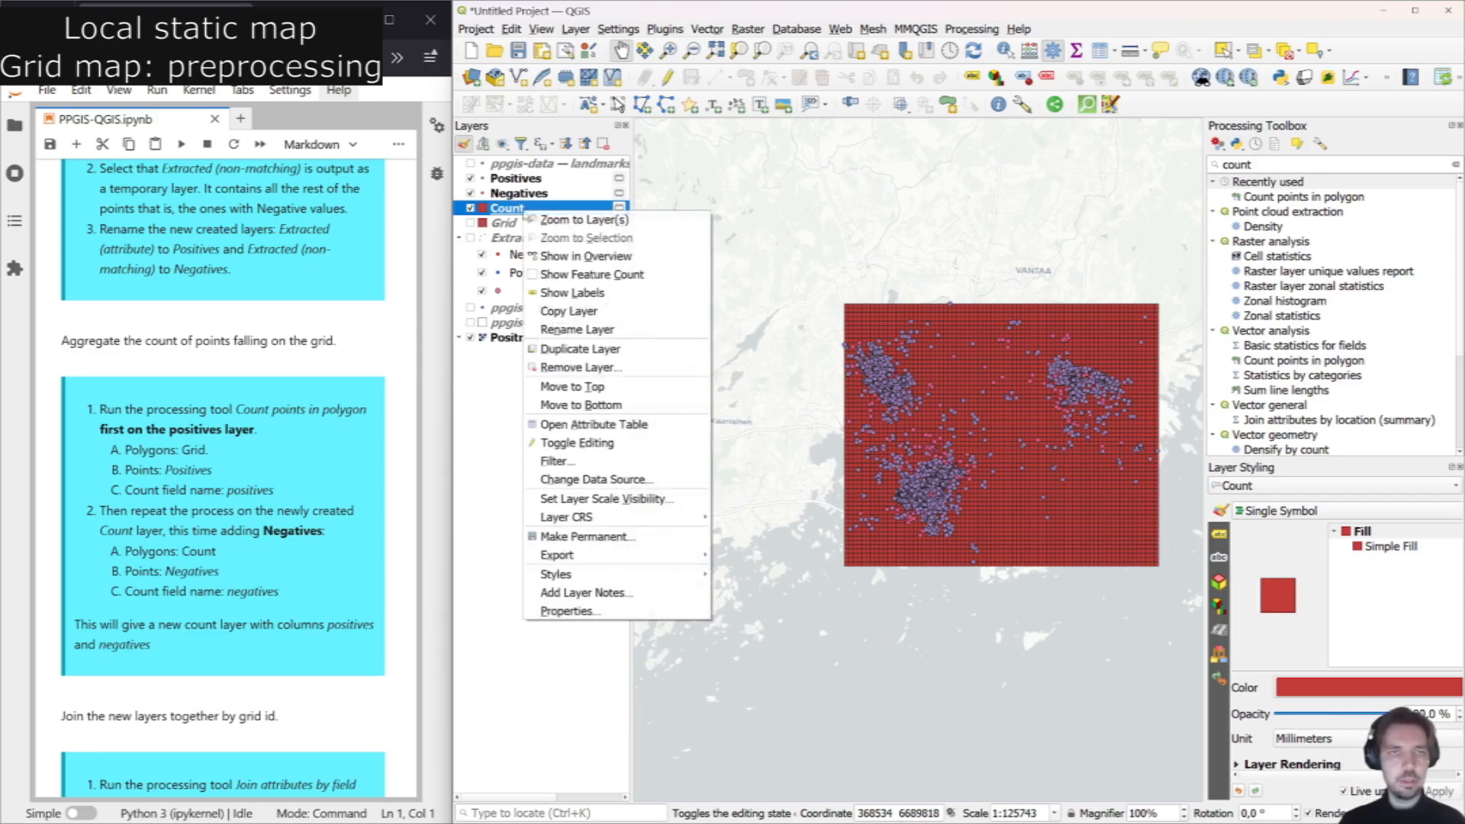
left_click(654, 422)
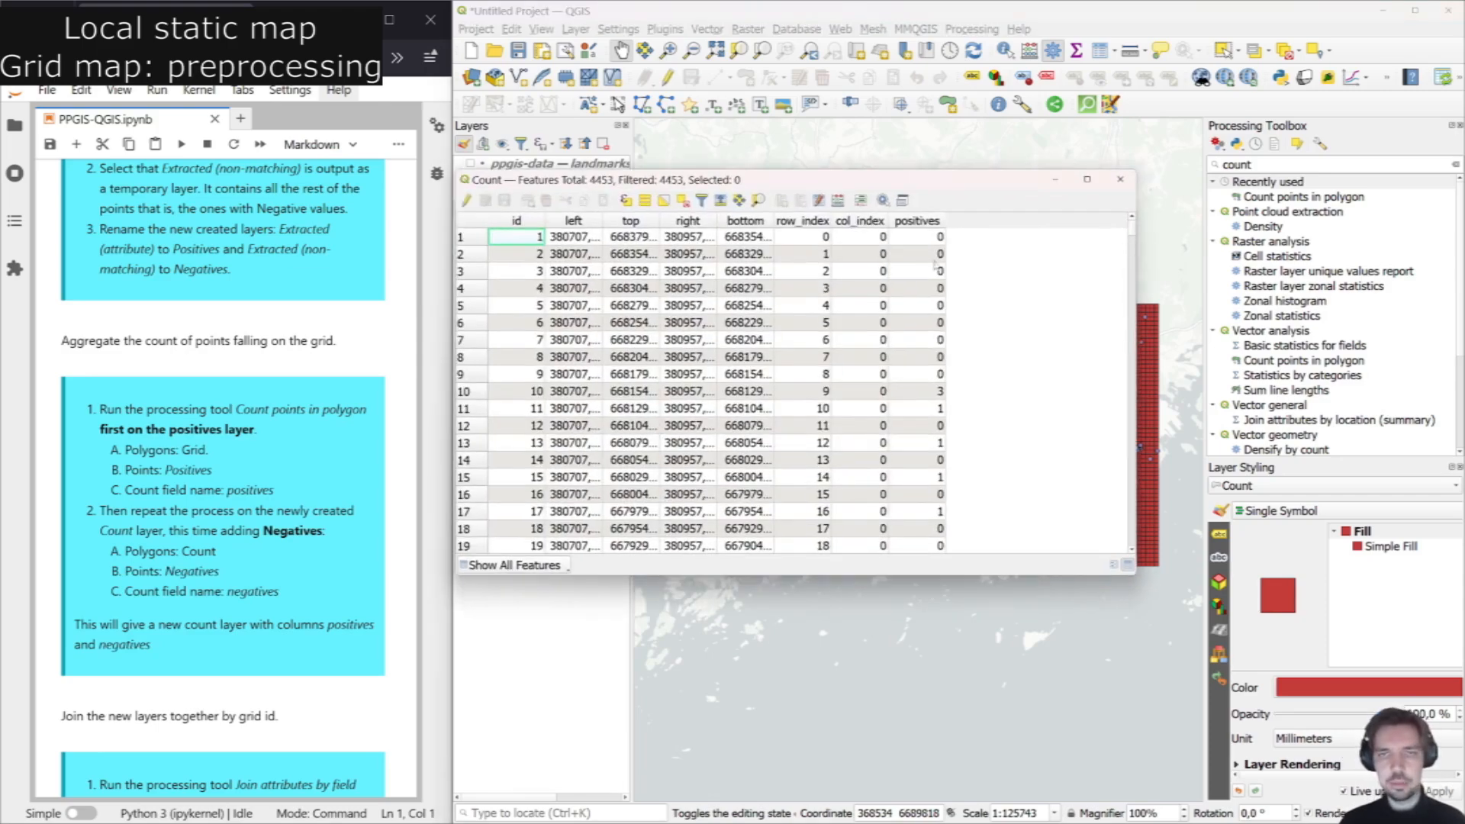
left_click(915, 221)
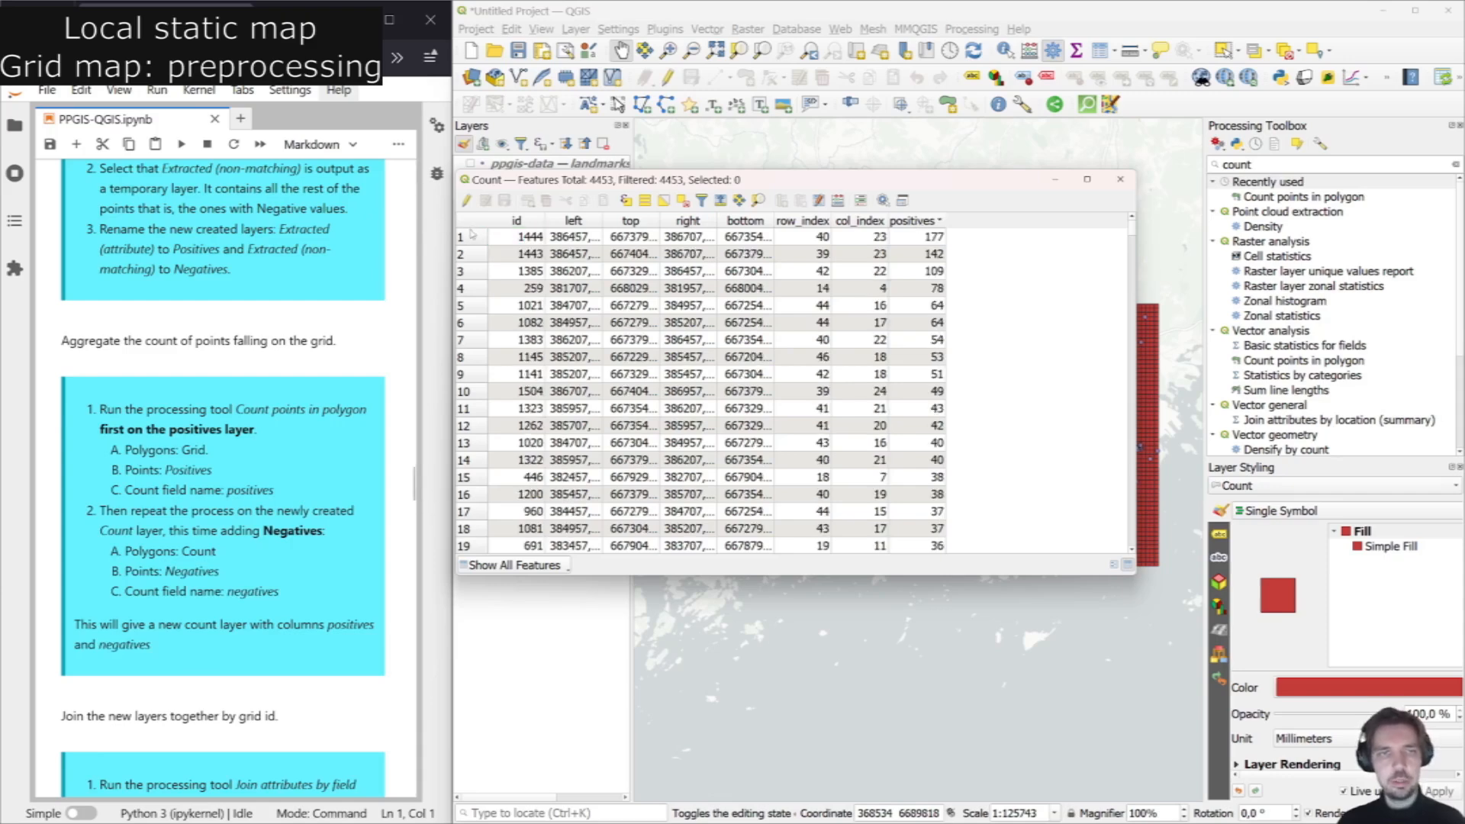
left_click(461, 237)
left_click_drag(839, 181, 883, 200)
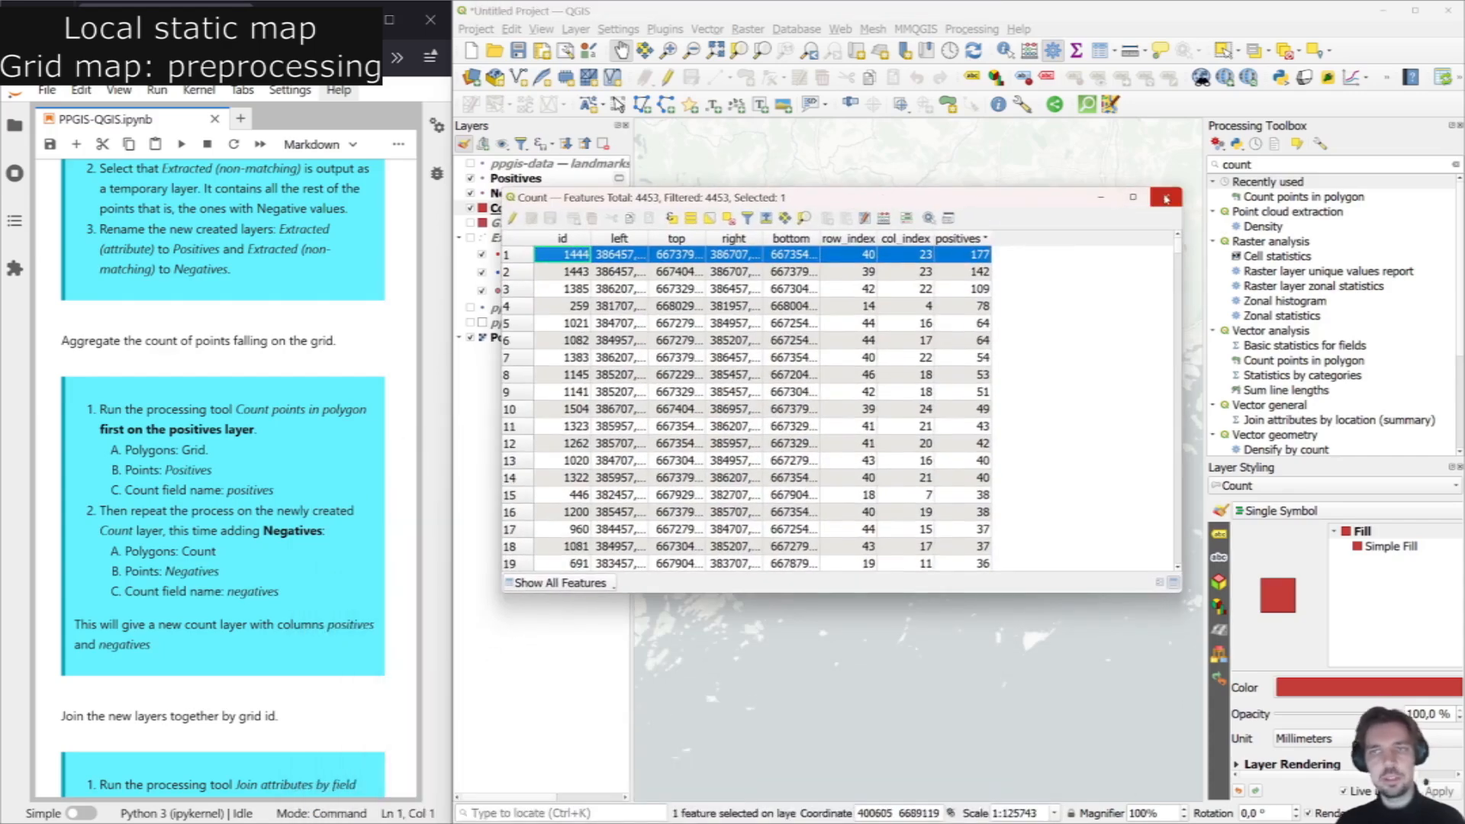
left_click(1165, 198)
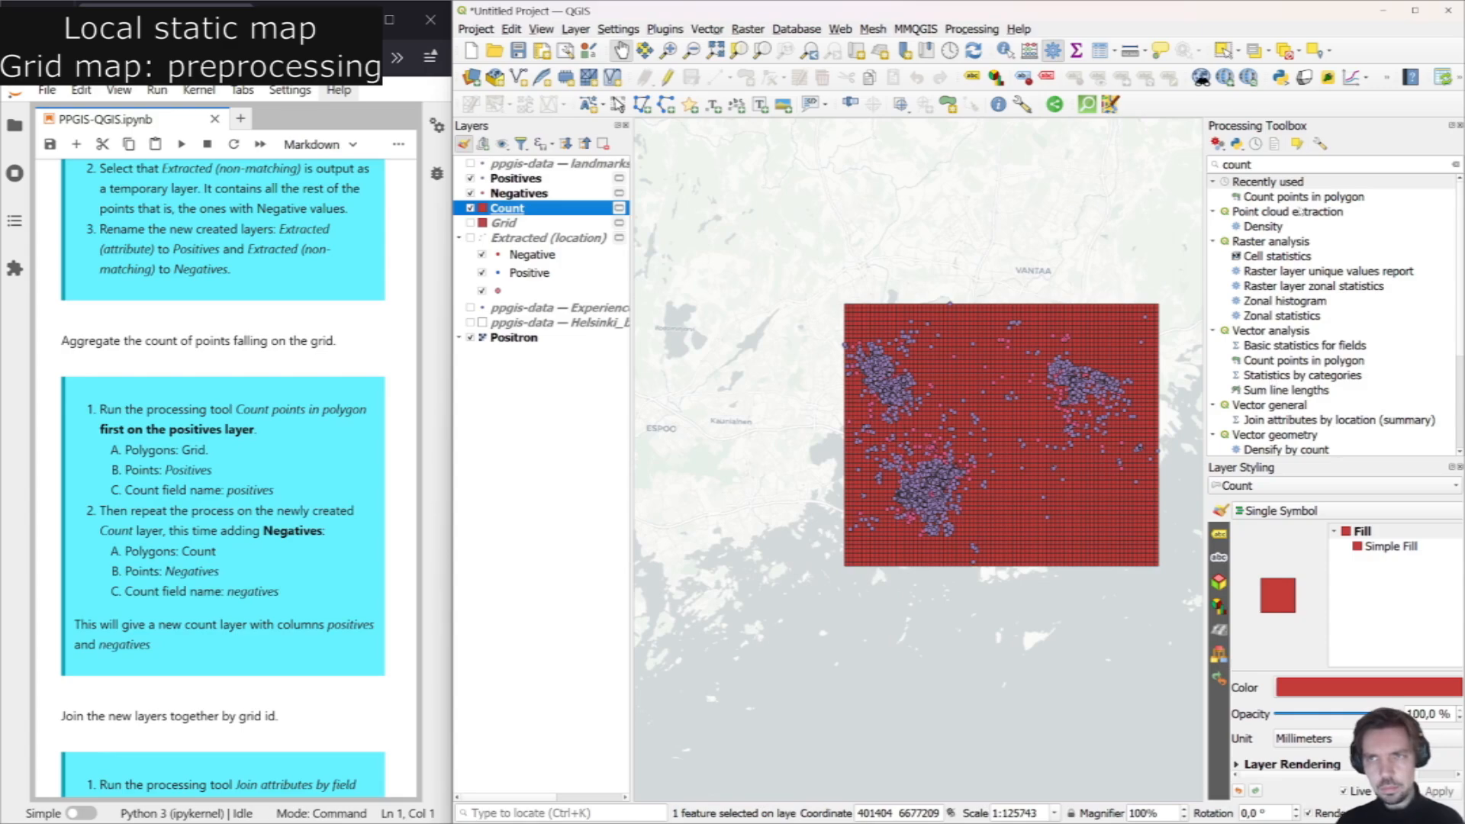
Run Count points in polygon with Count as polygons, Negatives as points and negatives as the count field name.
left_click(1272, 164)
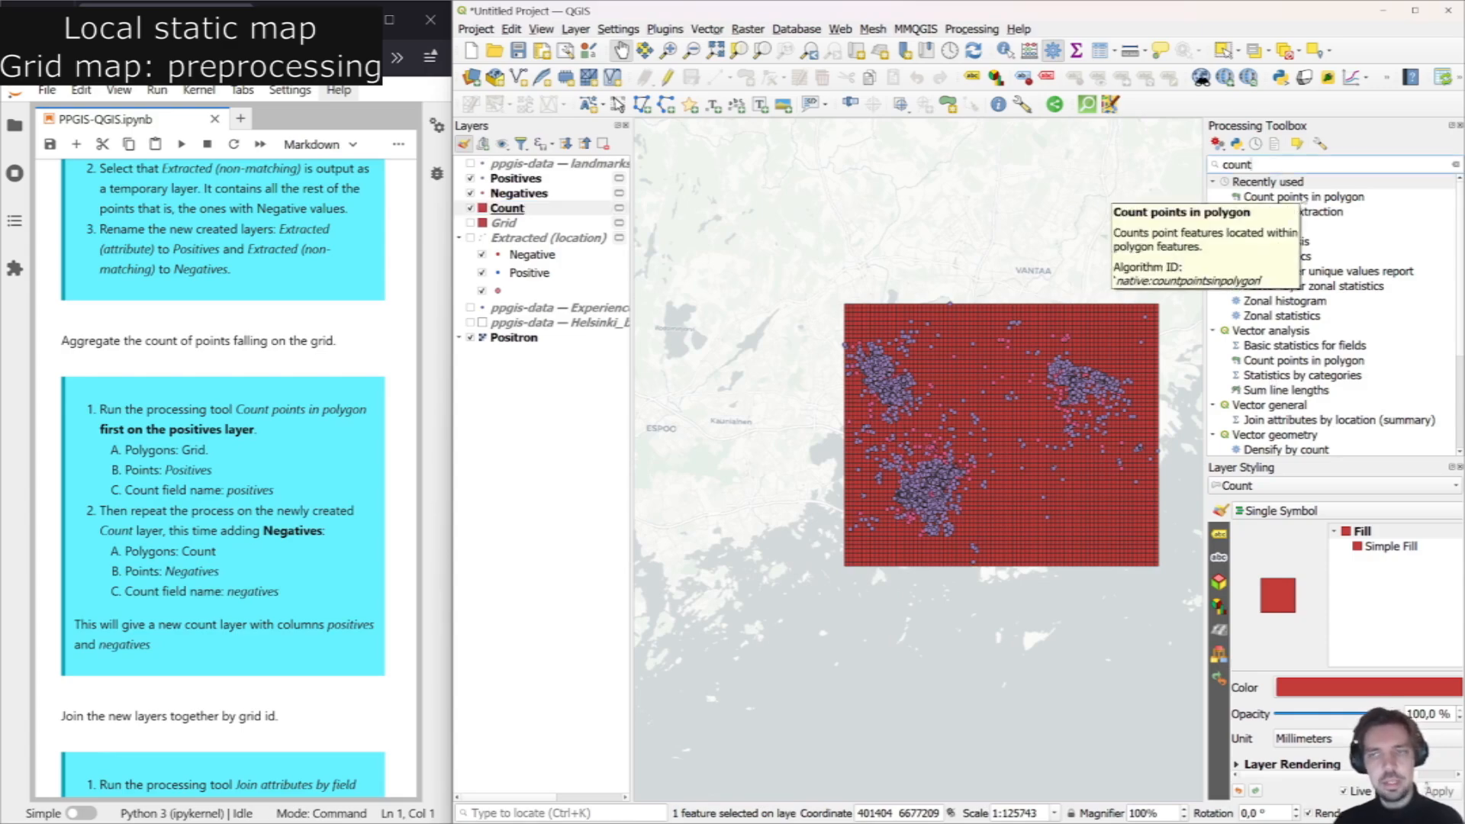
double_click(1304, 197)
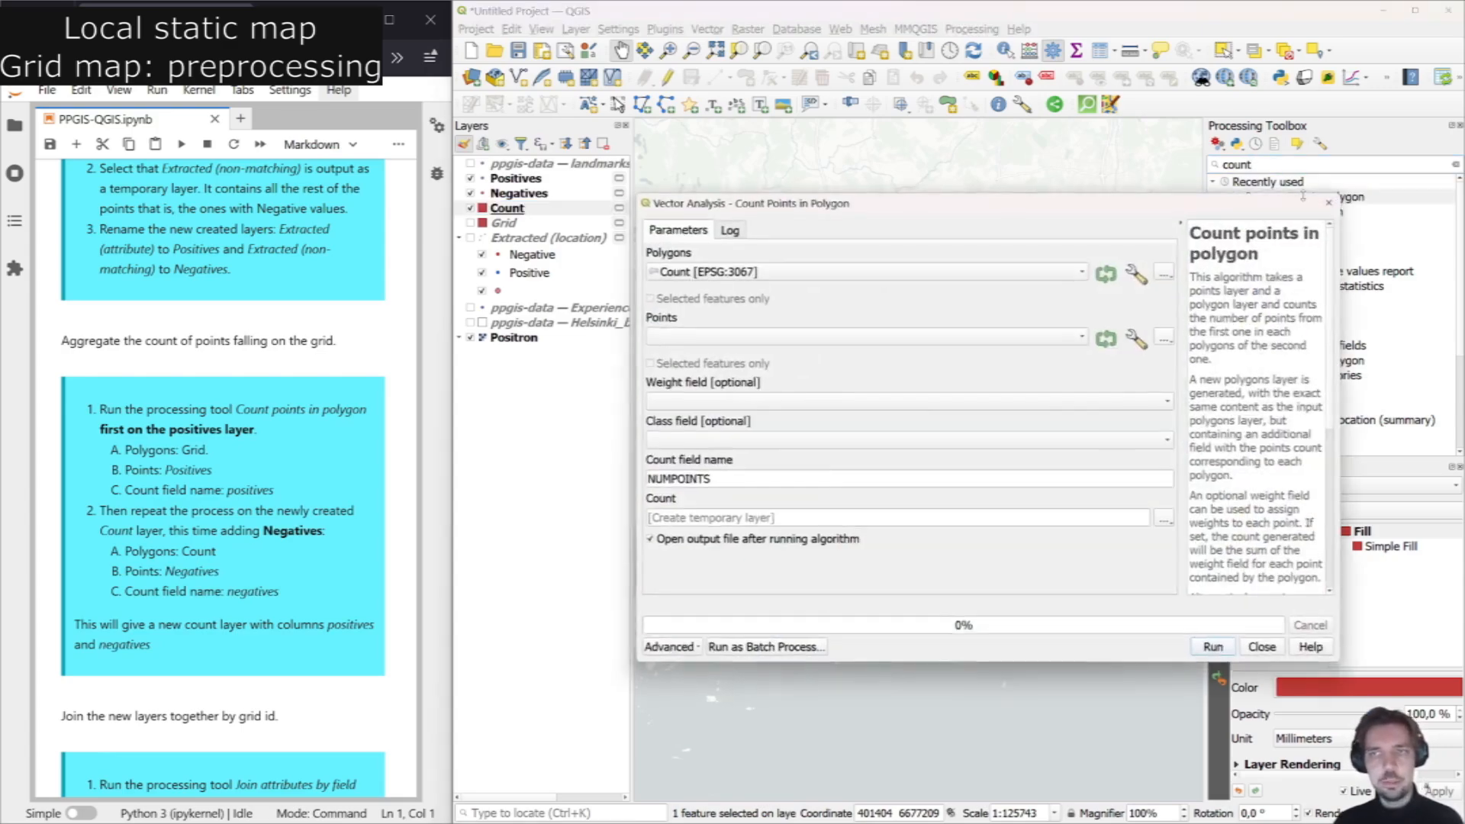
left_click(760, 272)
left_click(760, 272)
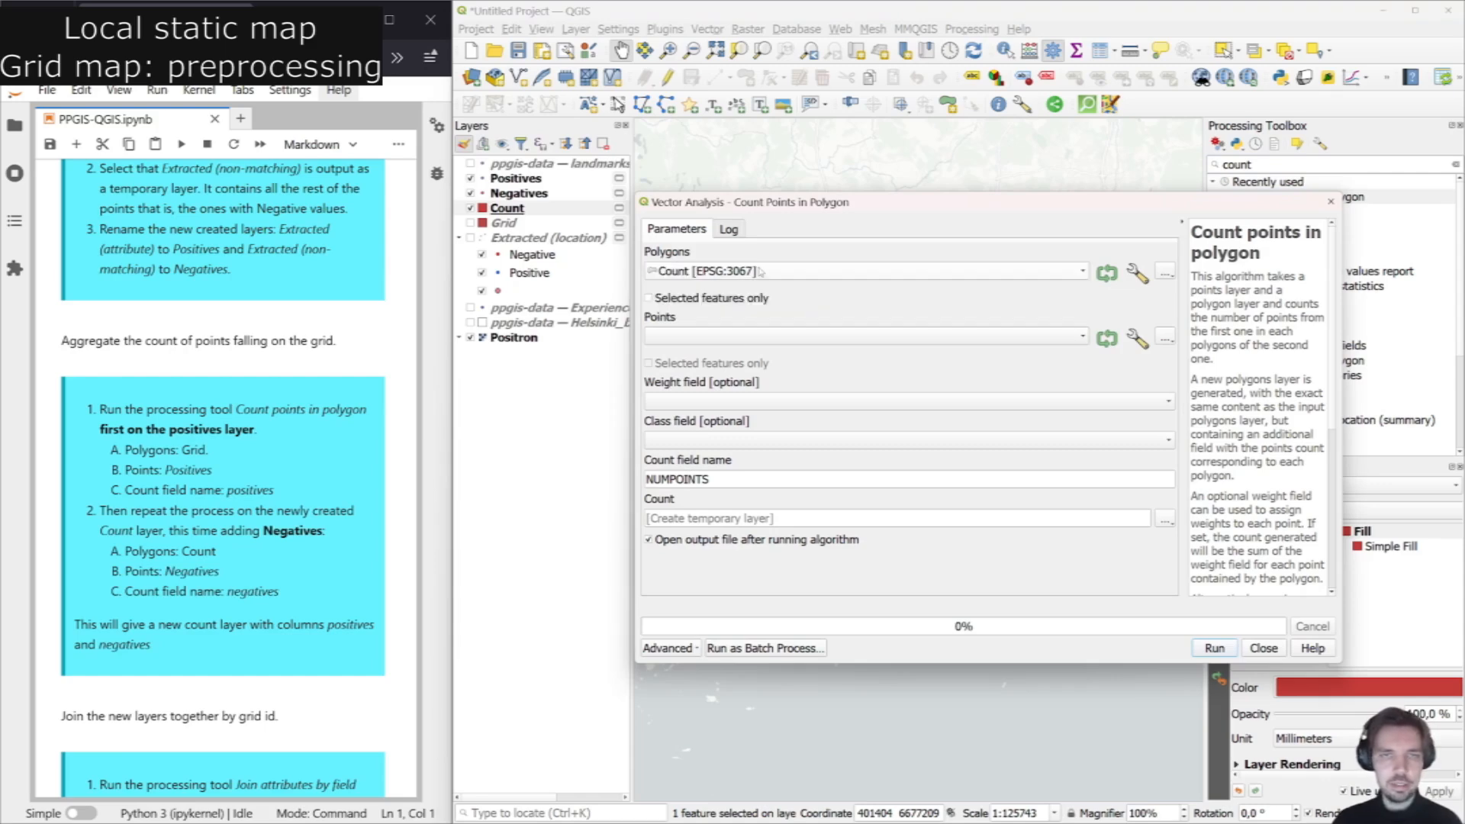
left_click(710, 336)
left_click(729, 355)
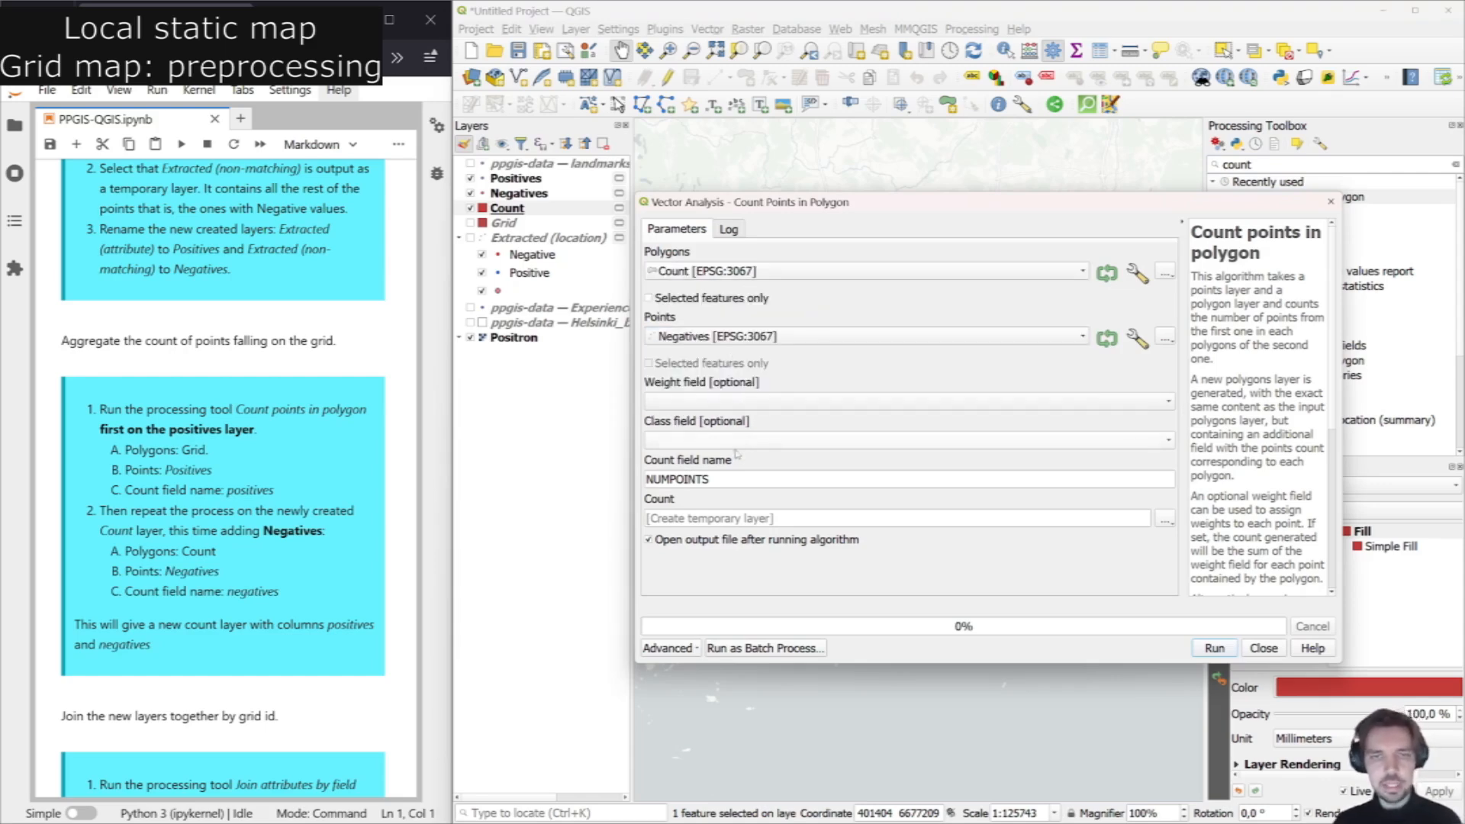
double_click(749, 474)
type("negatives")
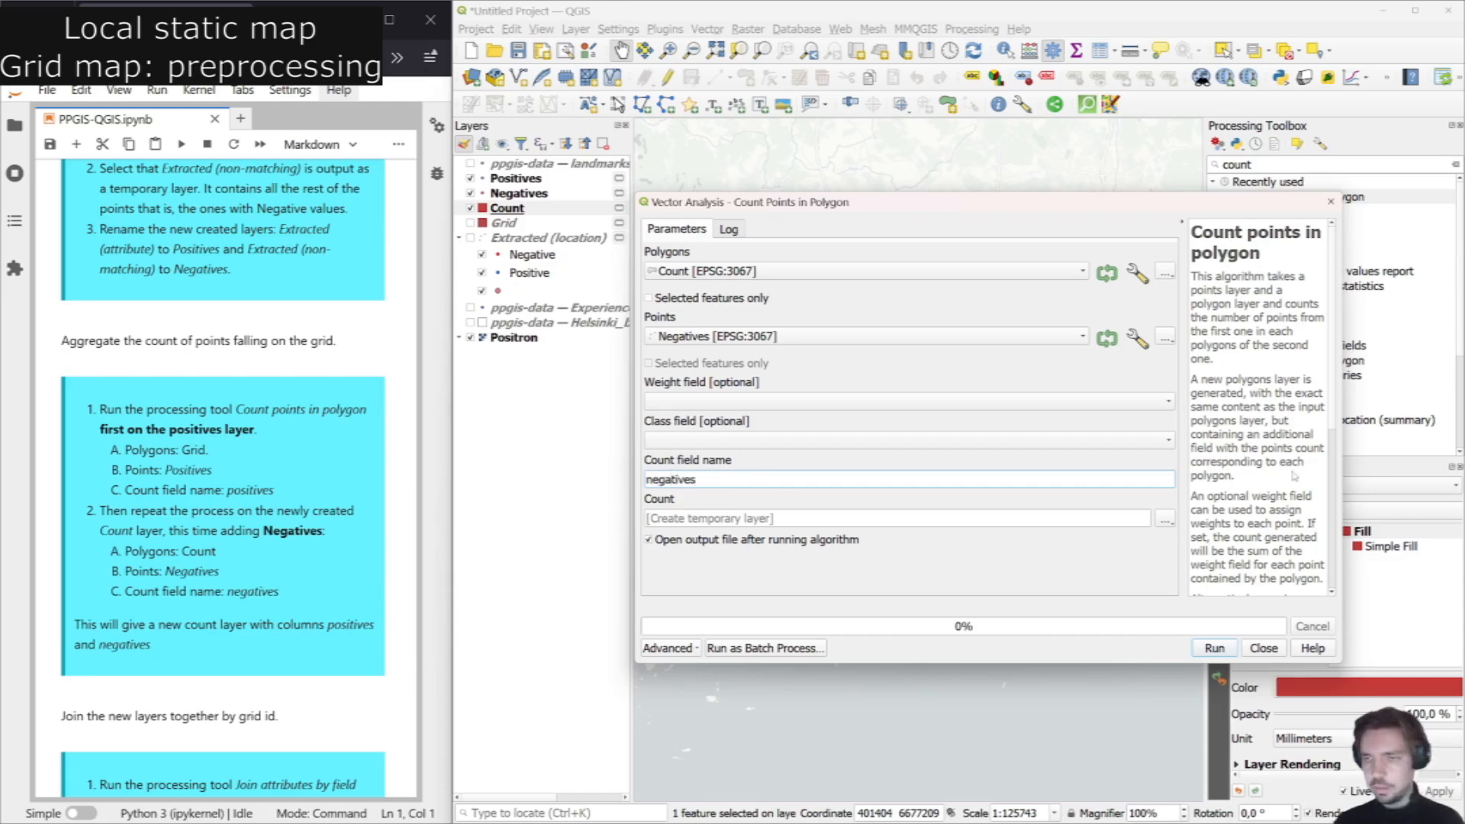
left_click(1216, 650)
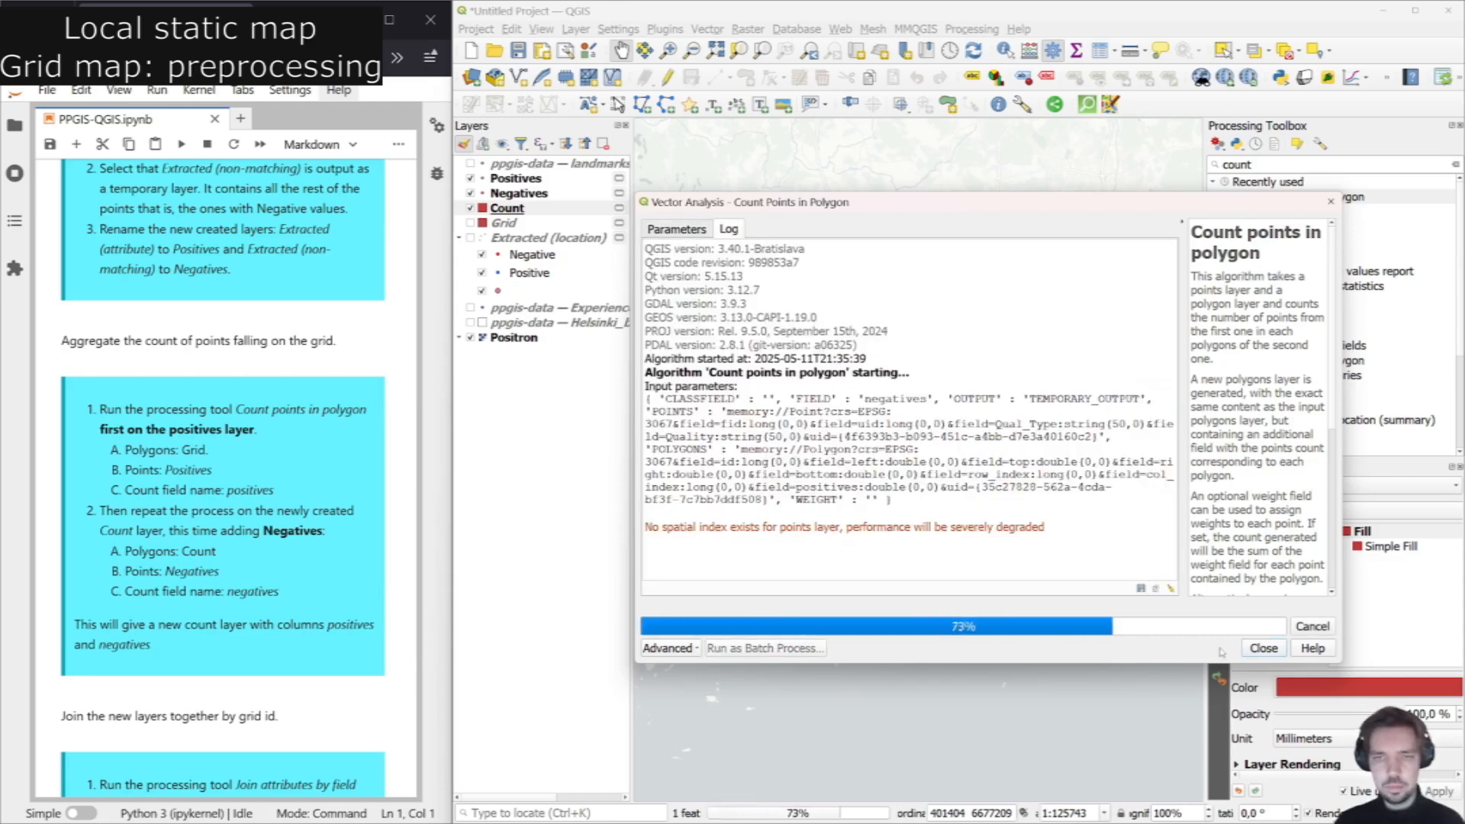
left_click(1262, 649)
Remove the older Count layer that holds only the positives field.
right_click(521, 223)
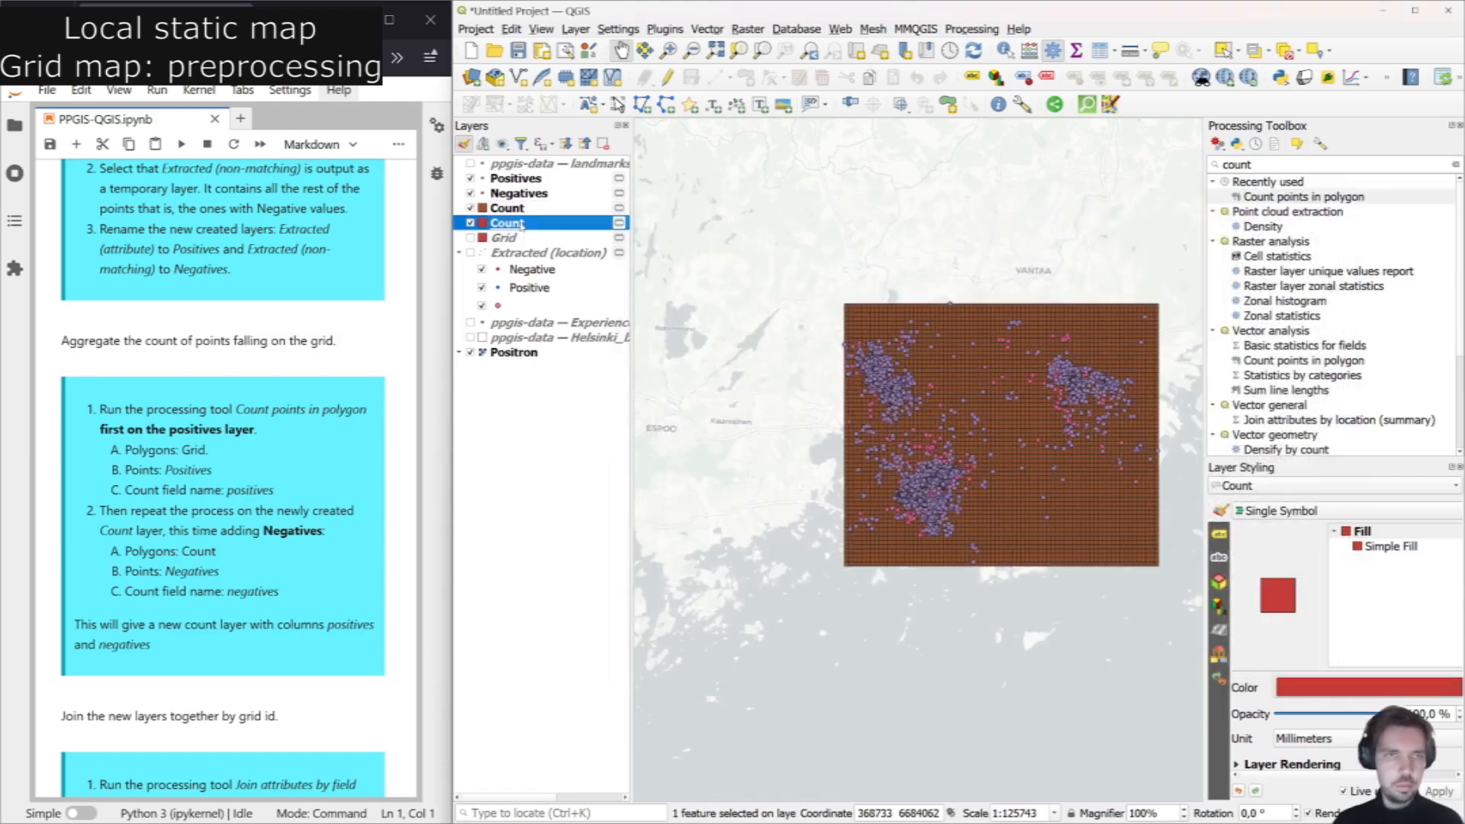
left_click(610, 380)
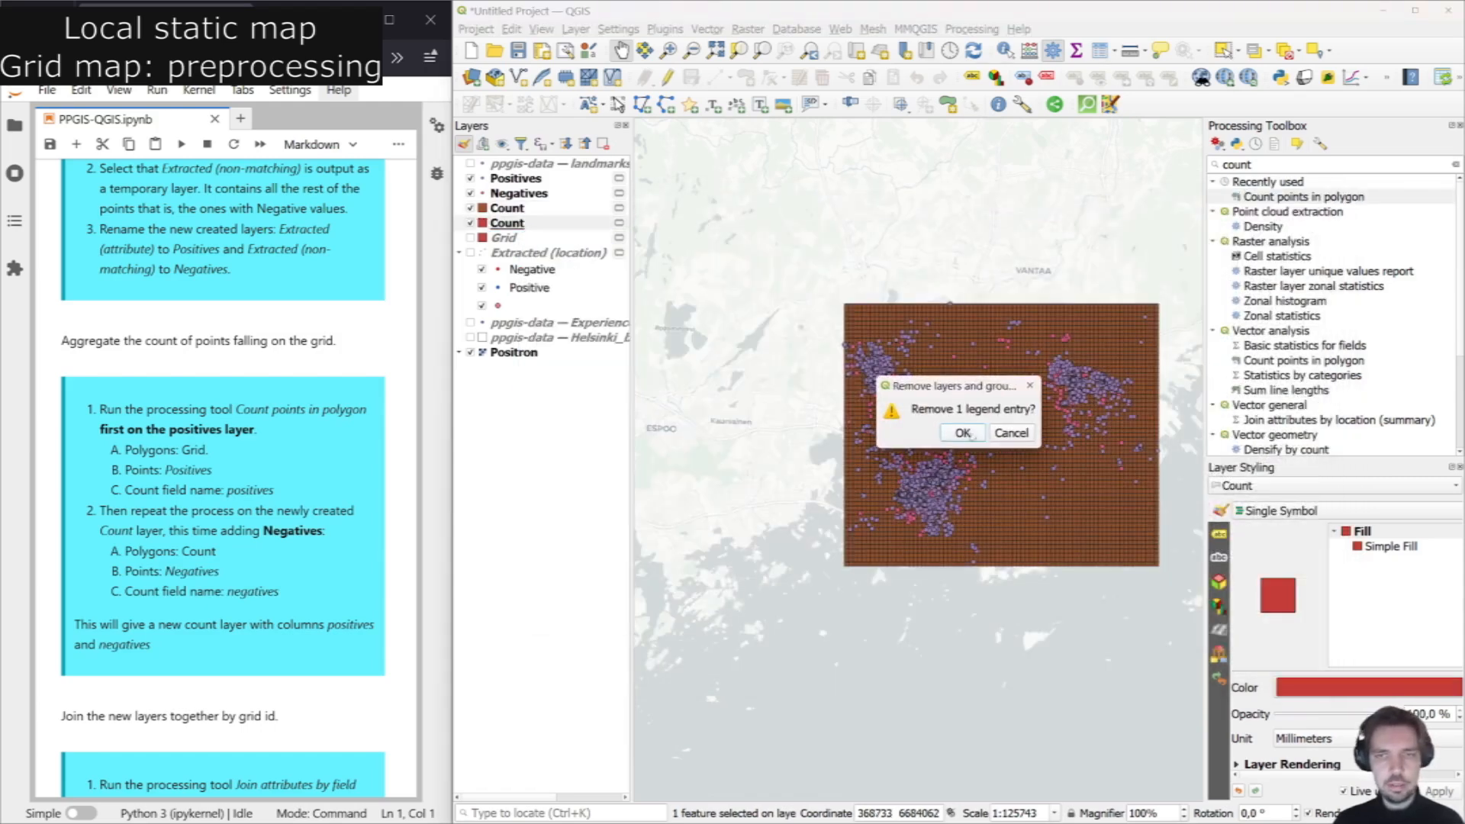
left_click(963, 432)
Examine the positives and negatives columns in the remaining Count layer's attribute table, sorted by positives in descending order.
right_click(522, 207)
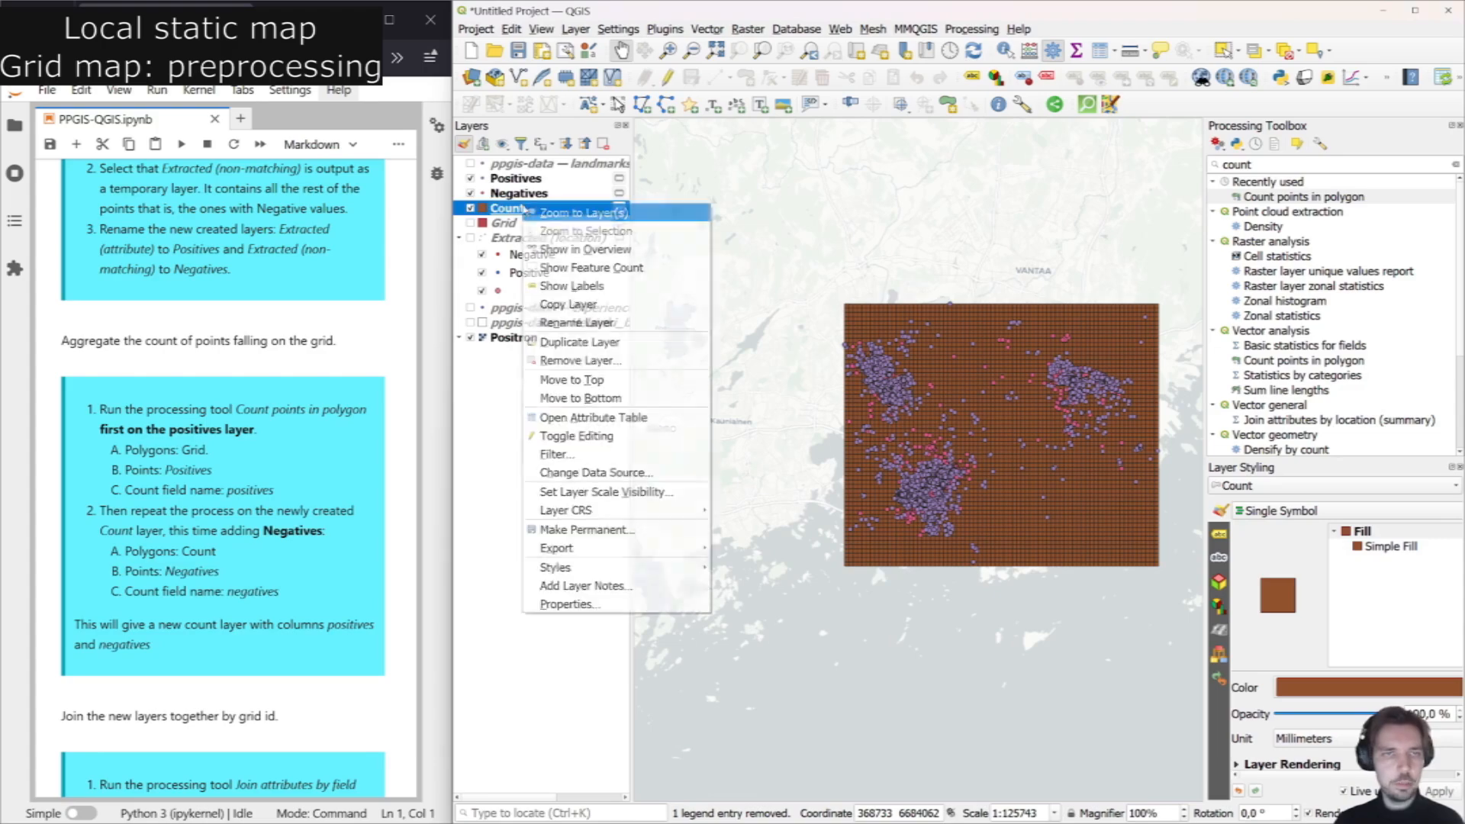
left_click(650, 426)
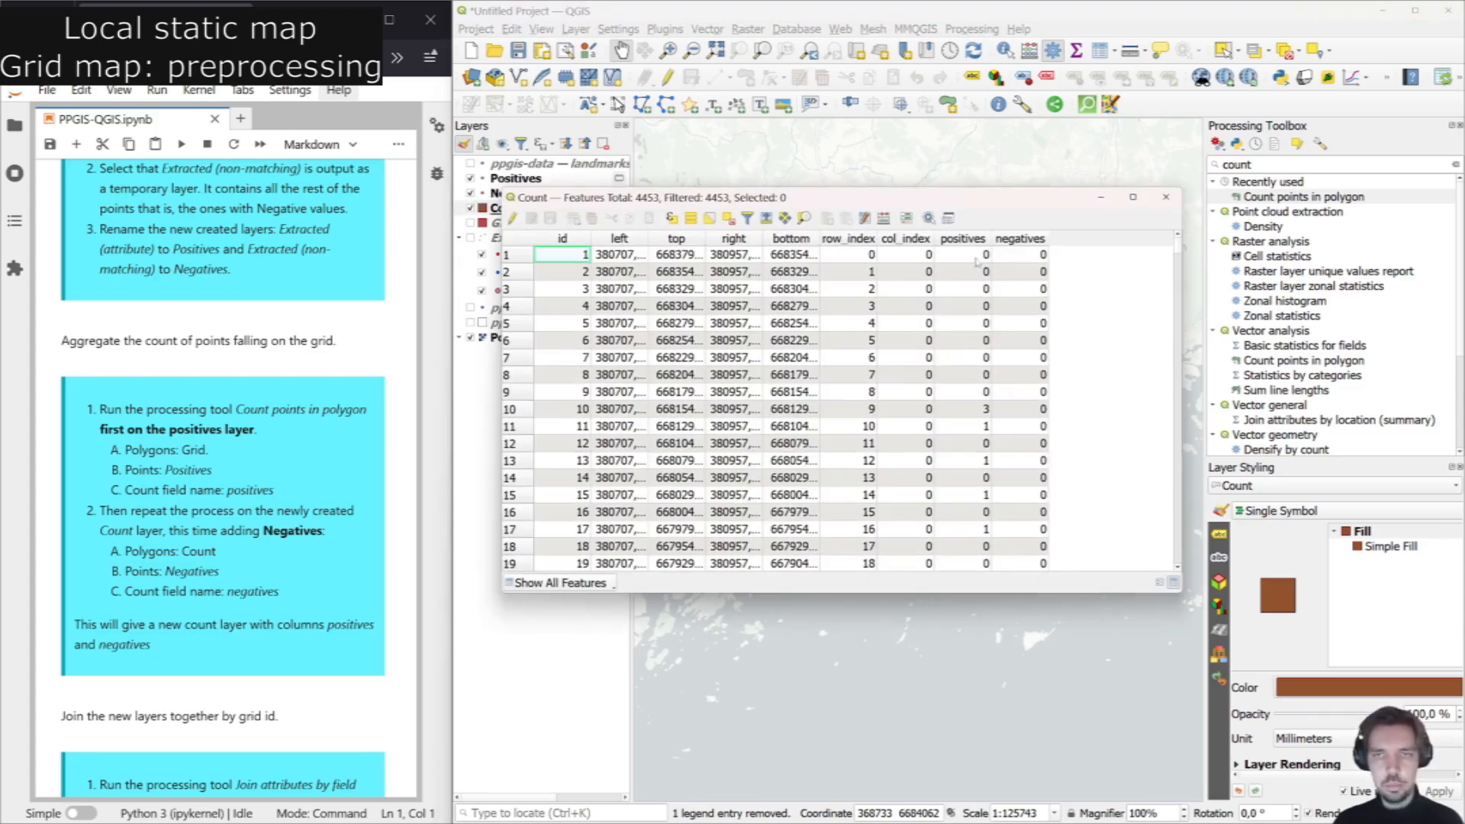
left_click(962, 239)
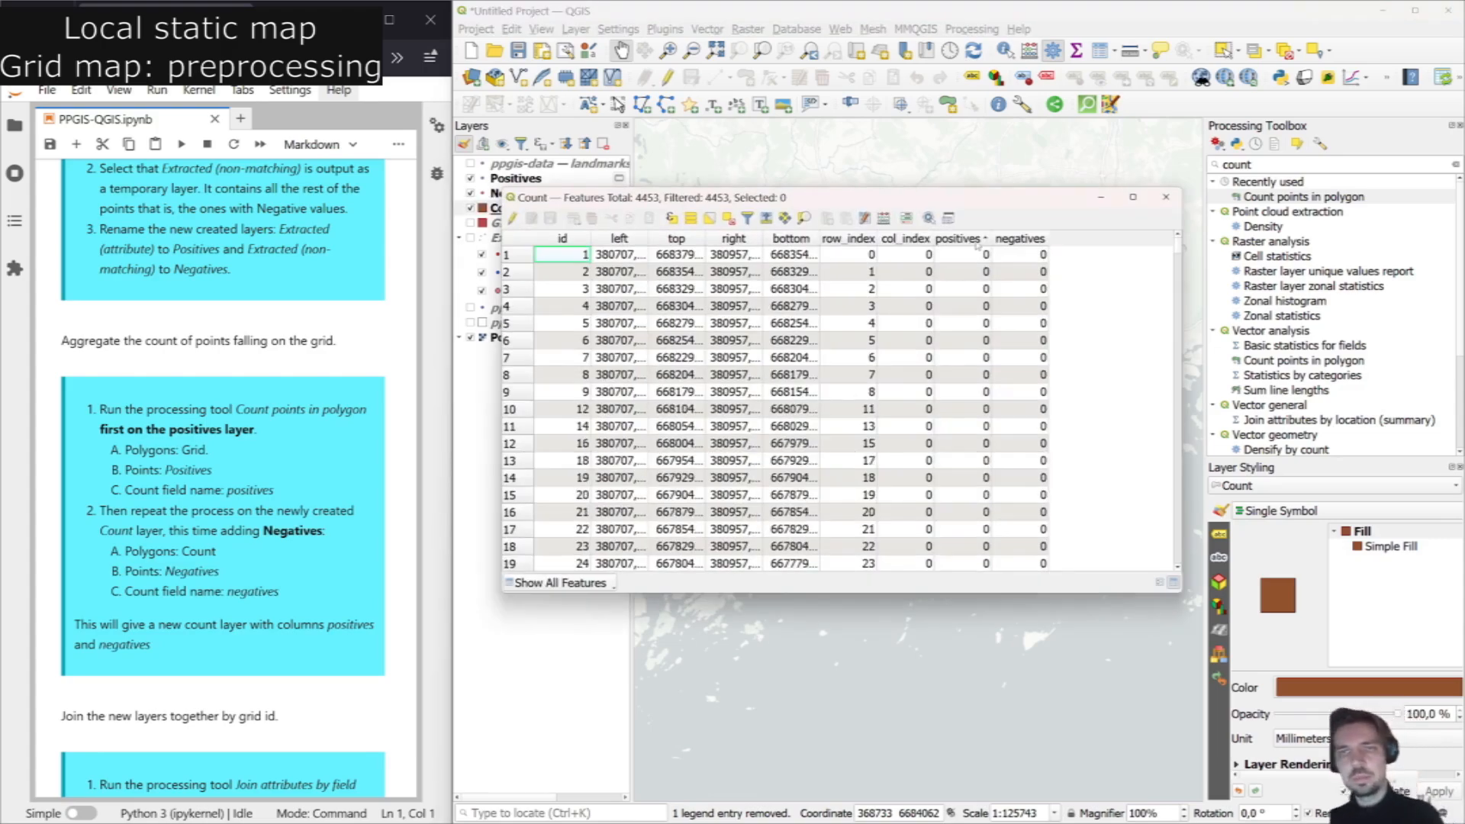
left_click(976, 240)
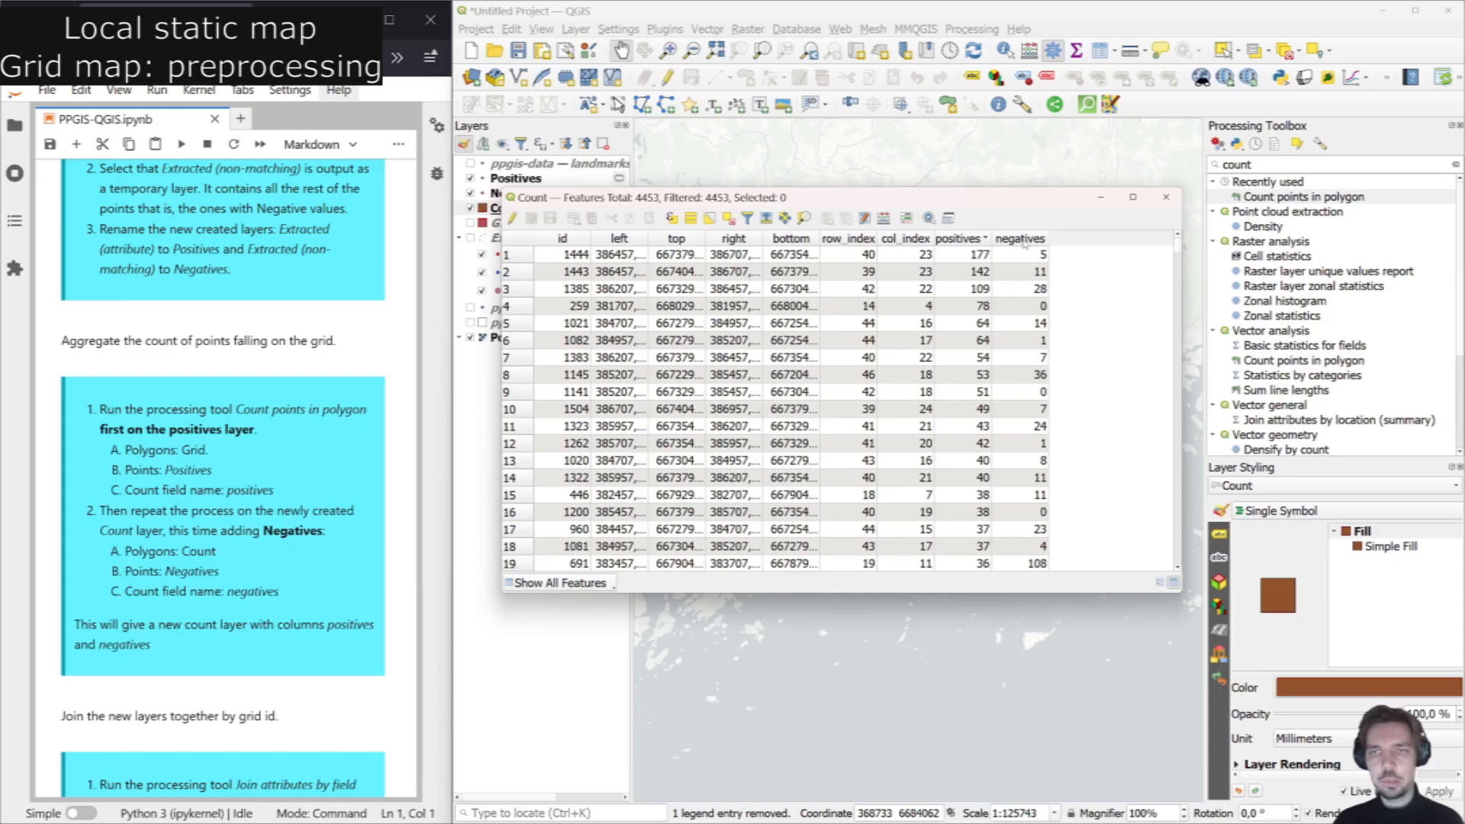
scroll(1045, 301, "down", 20)
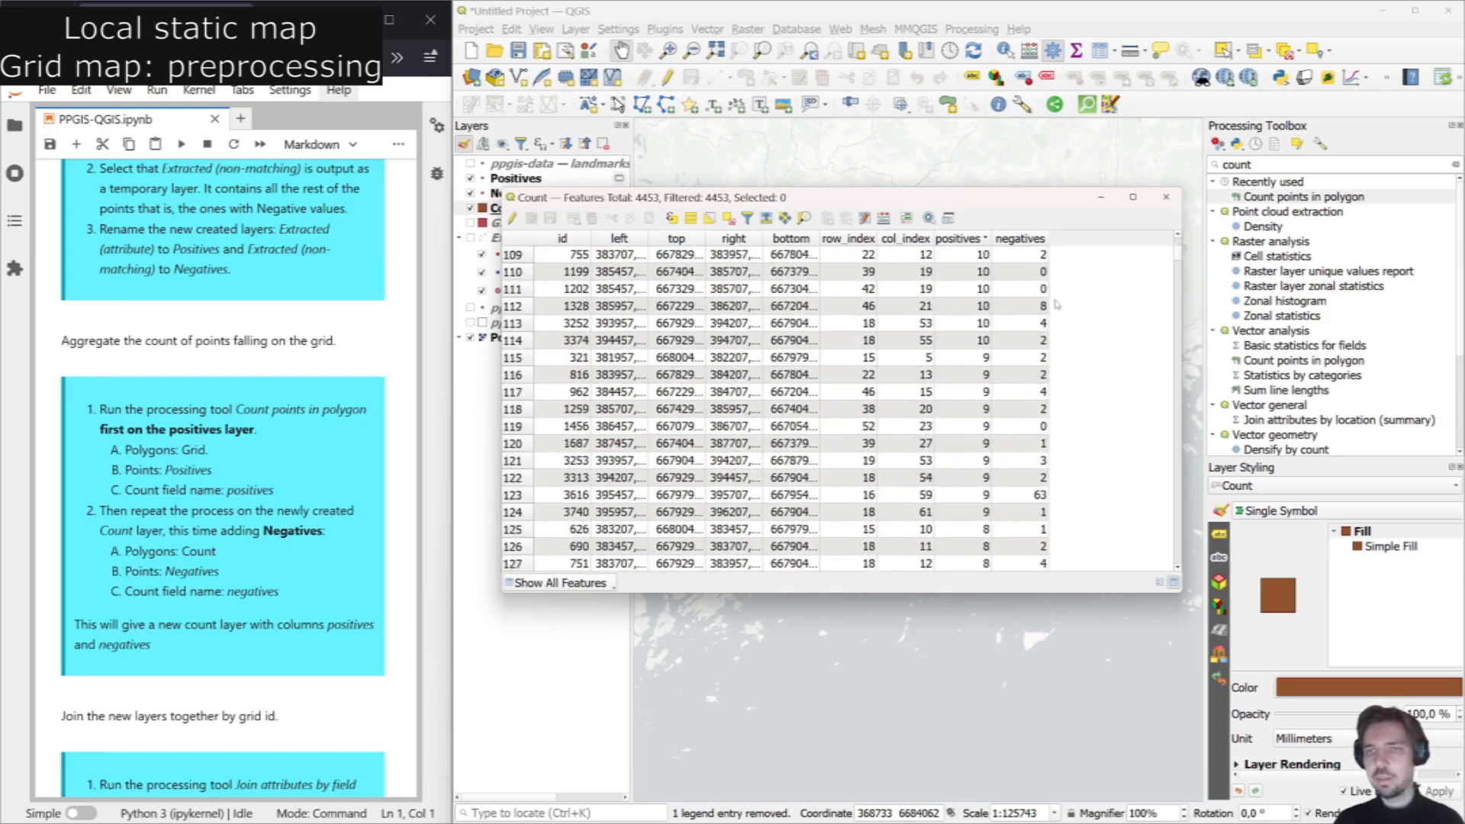
Search the toolbox for "extrac" and open Extract by expression with Count as the input layer.
scroll(1057, 304, "down", 10)
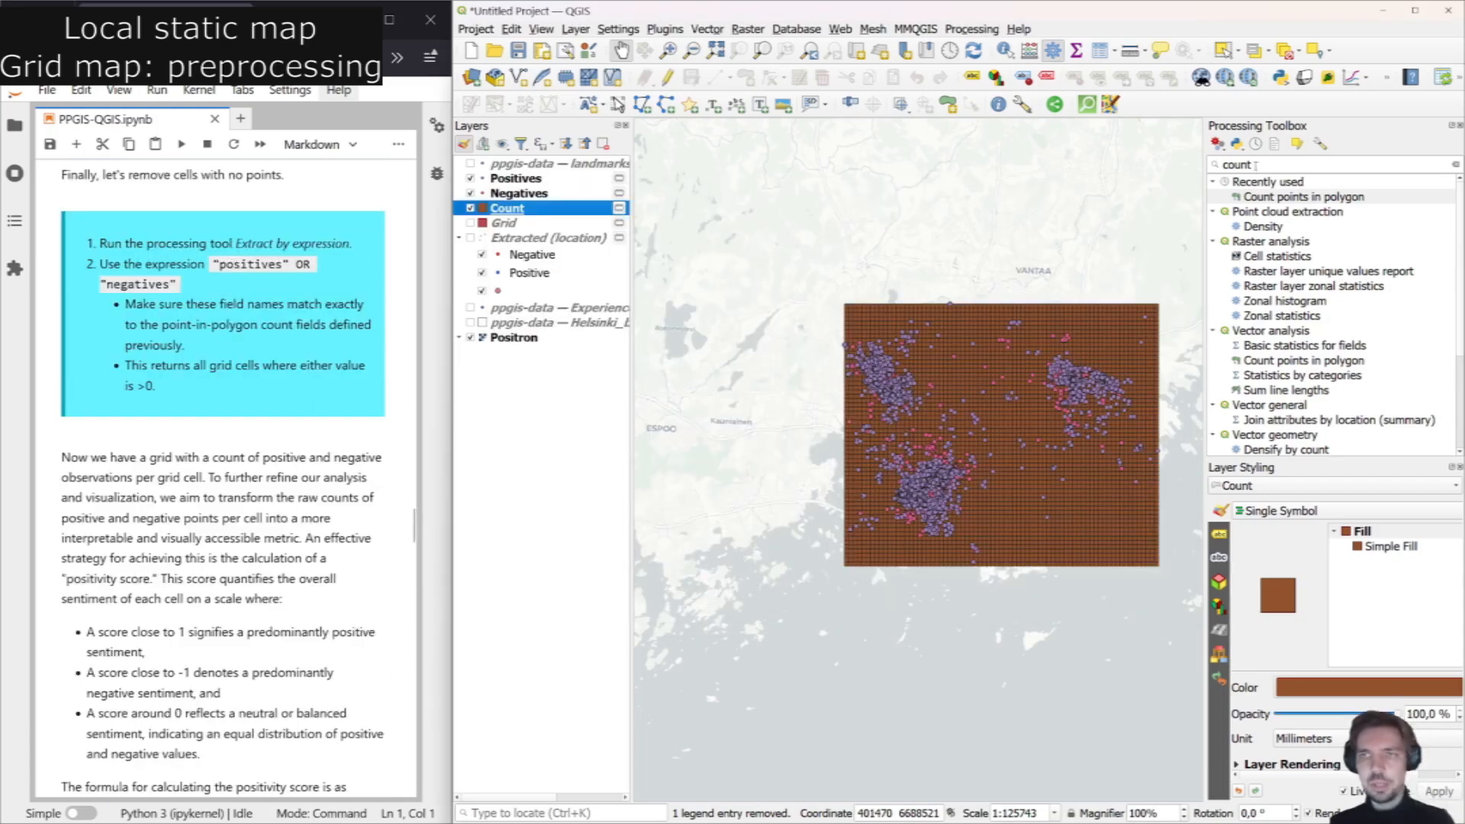
left_click(1254, 164)
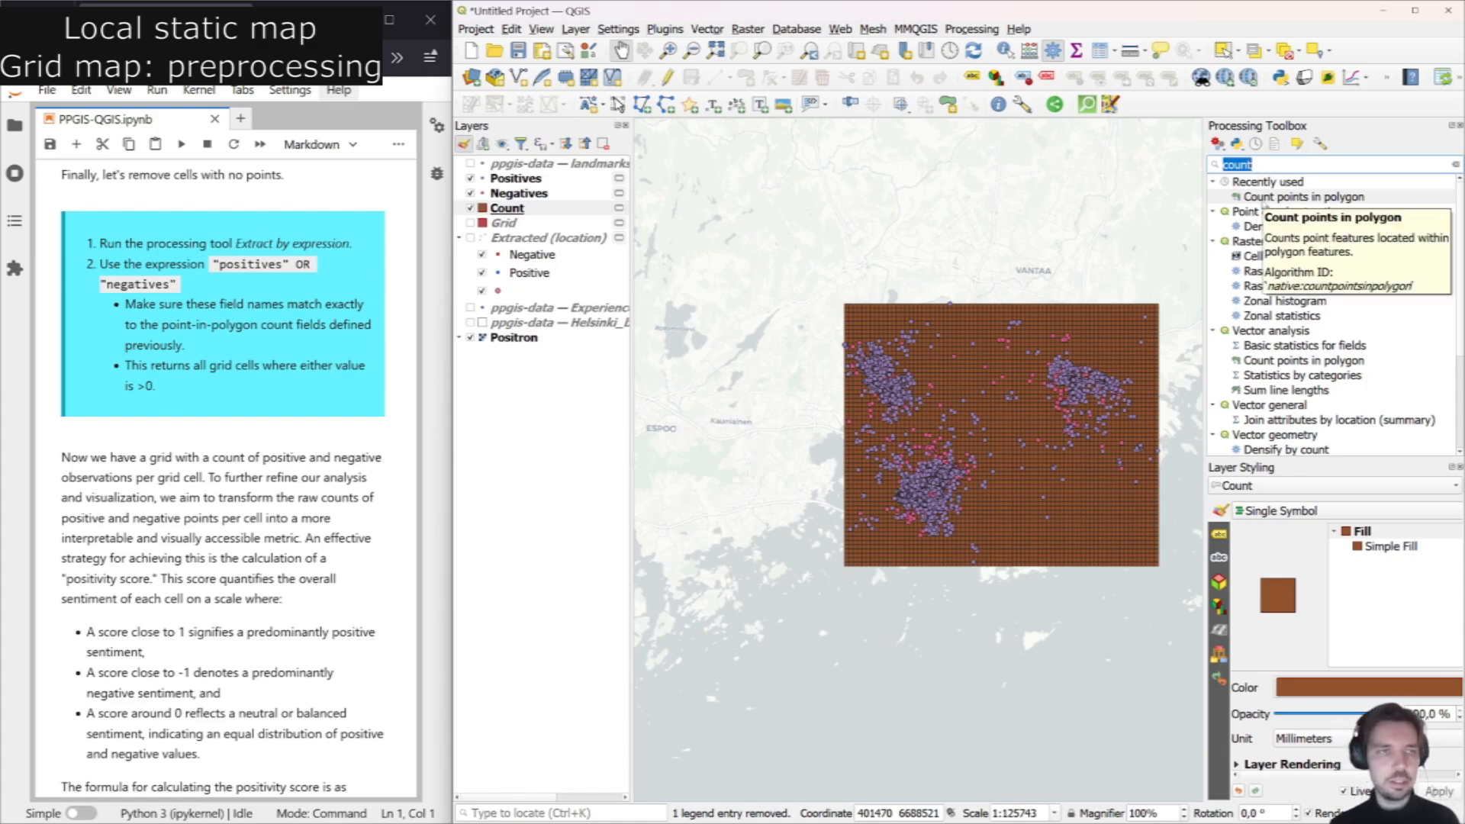
key("BackSpace")
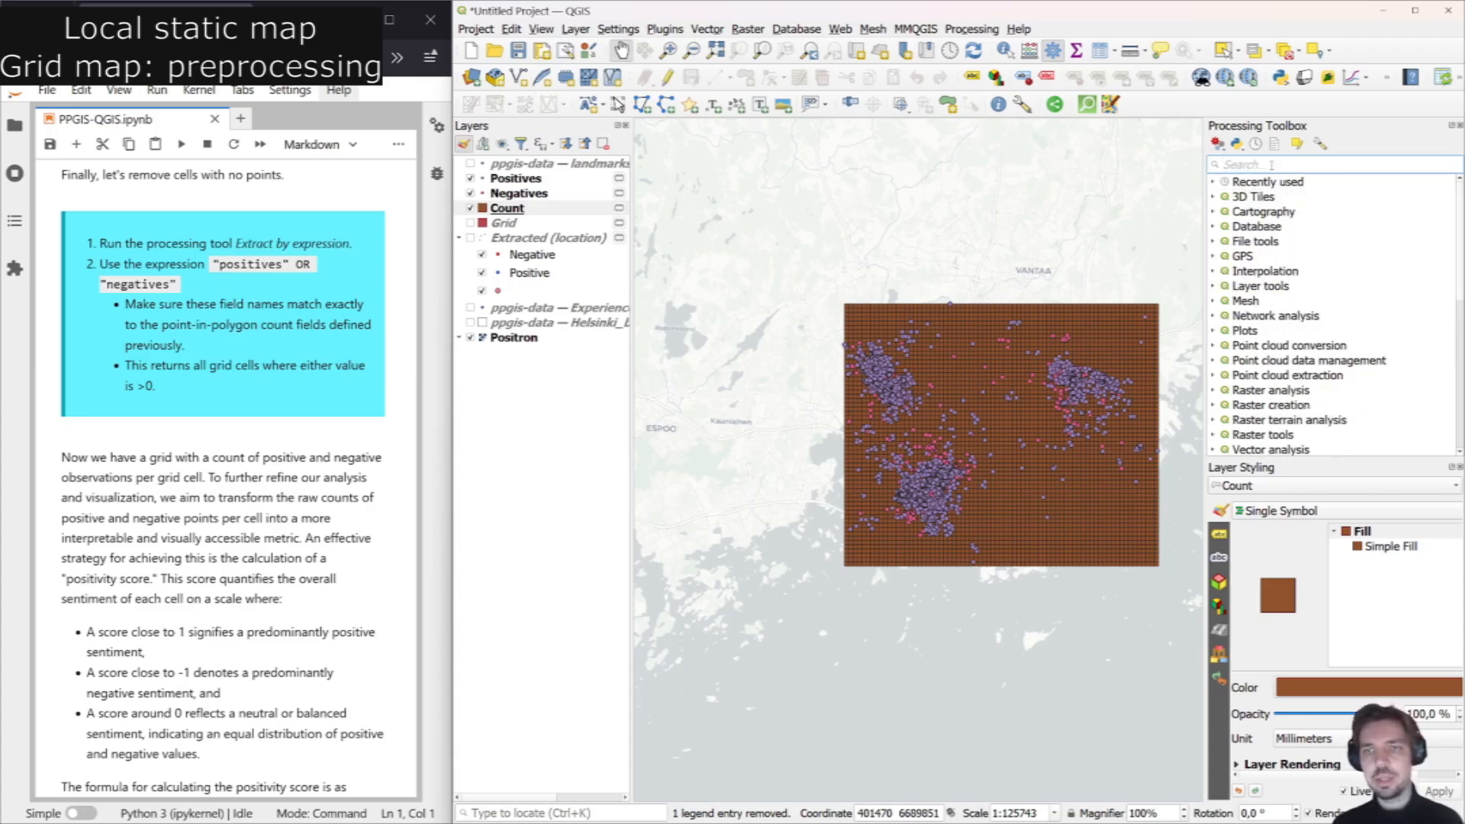
type("e")
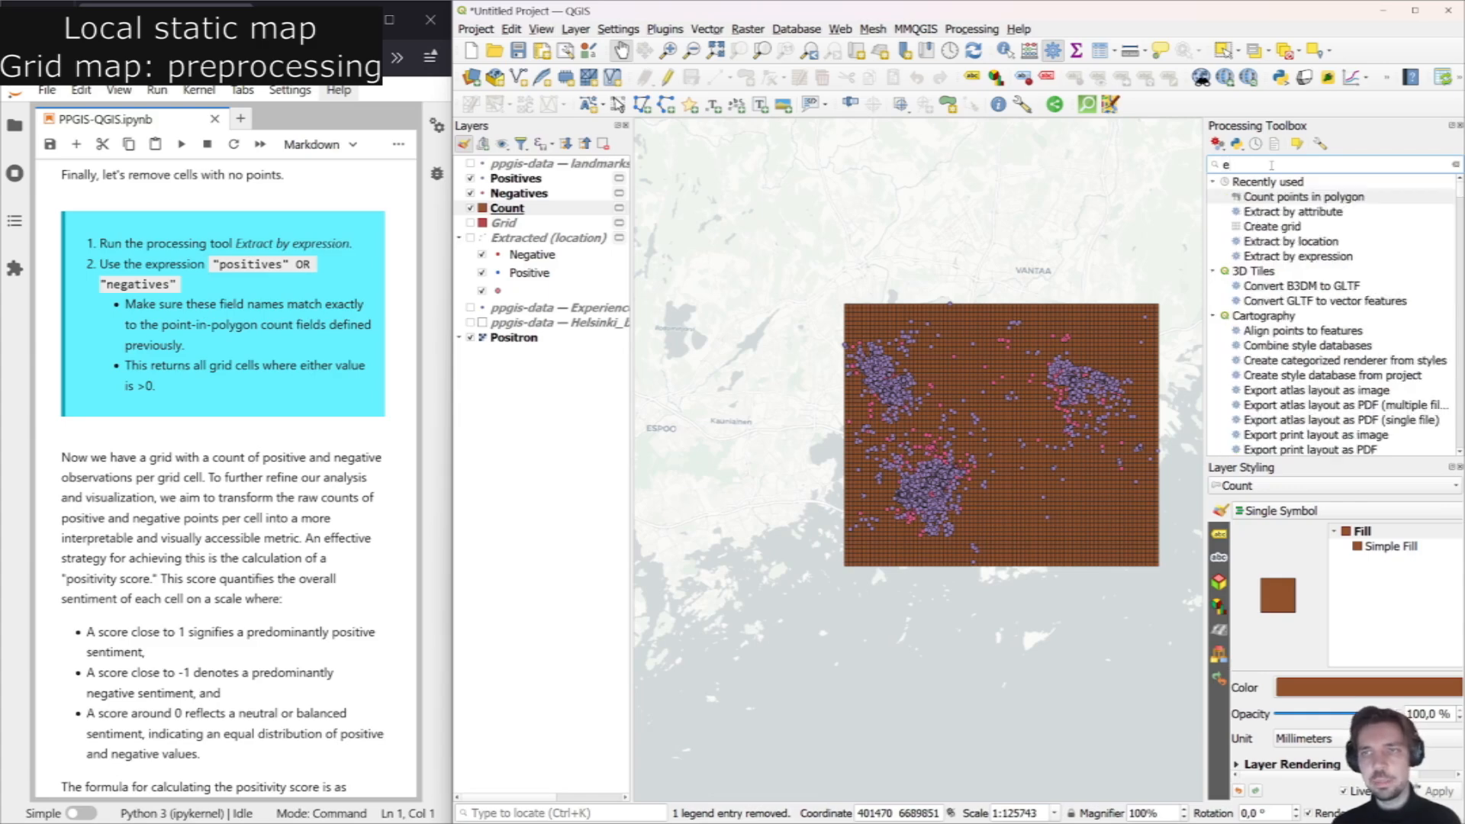
type("xtra")
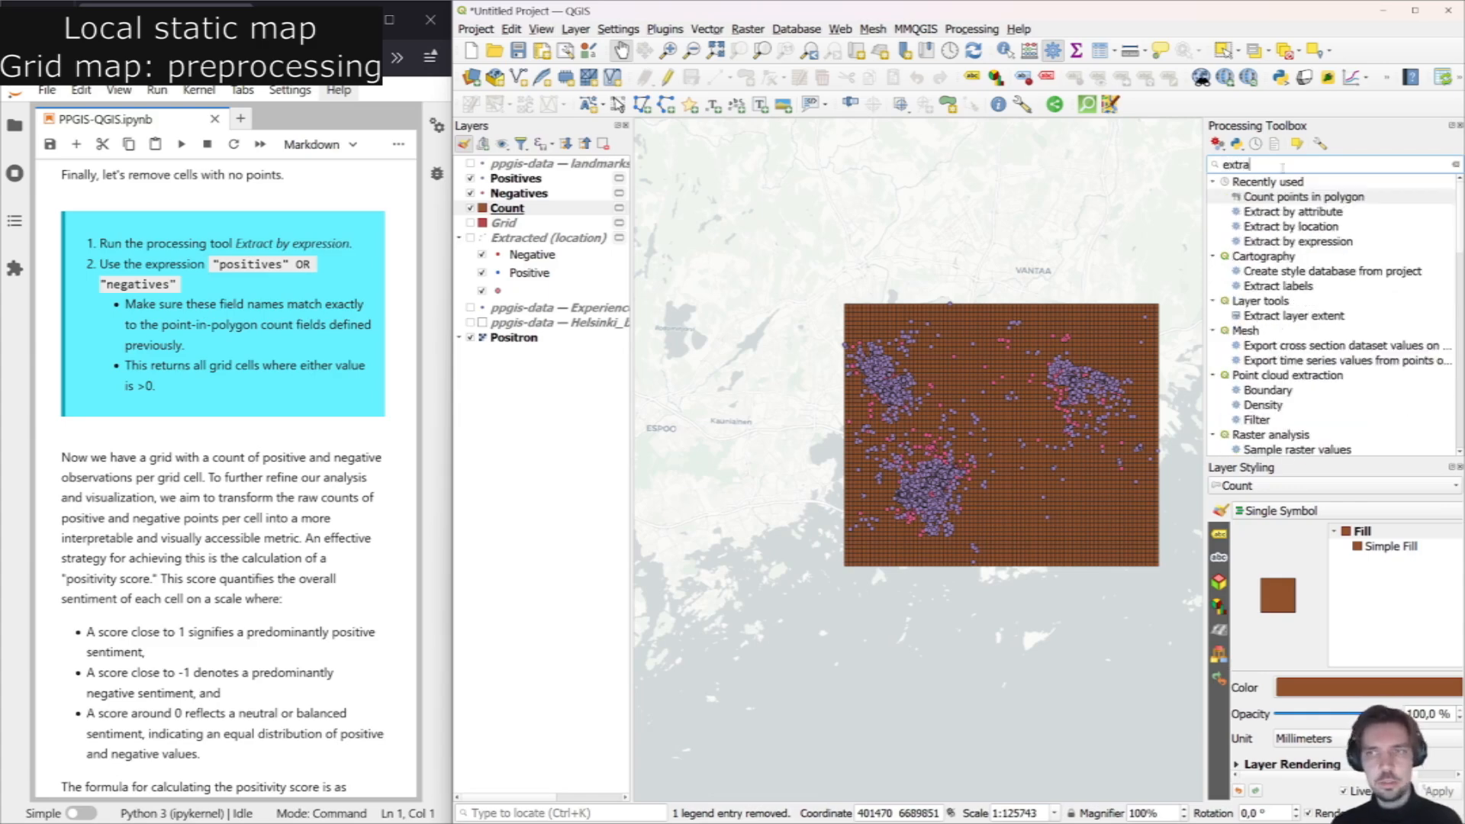
type("c")
double_click(1339, 242)
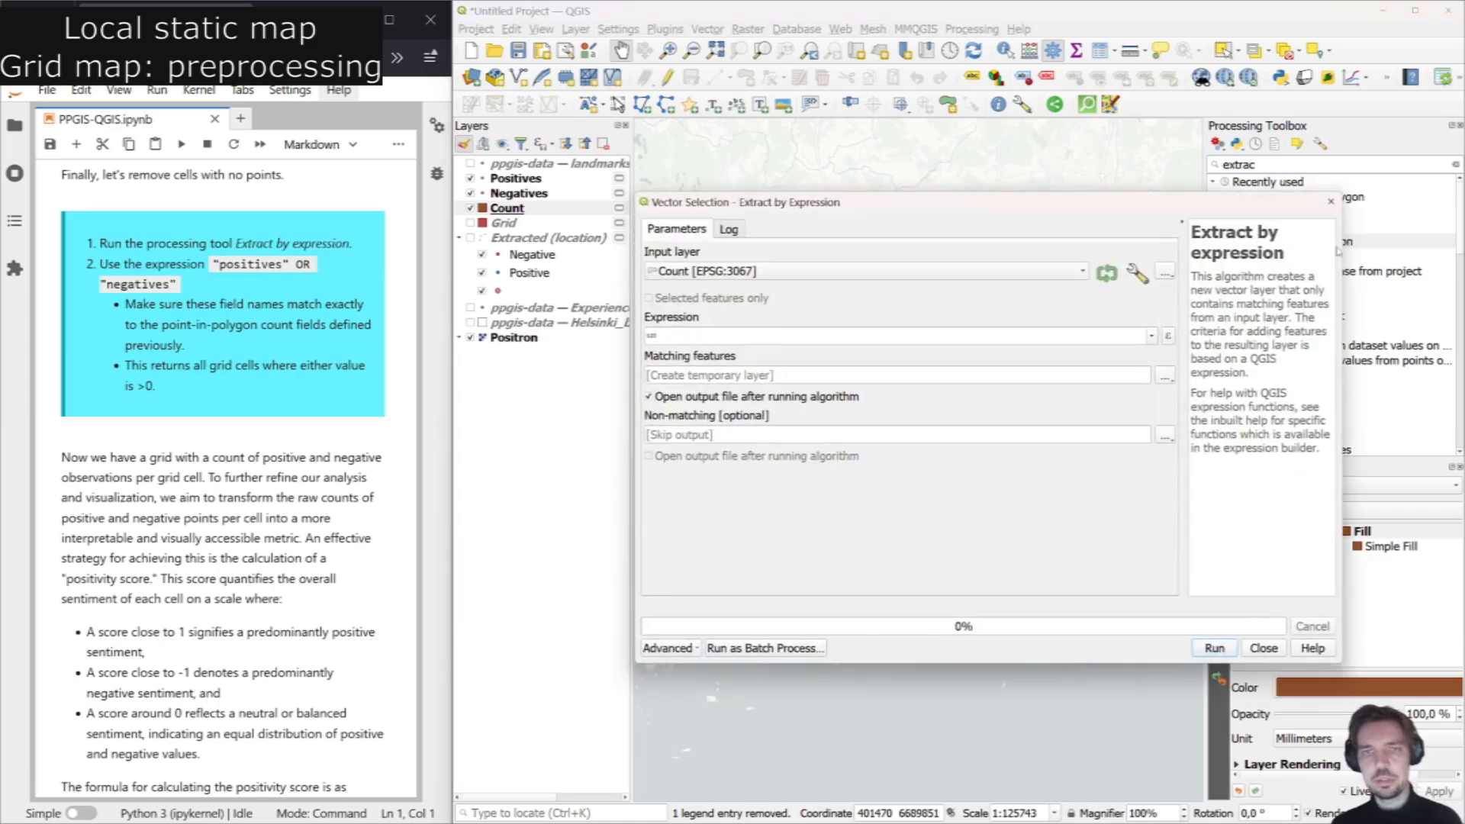
left_click(934, 273)
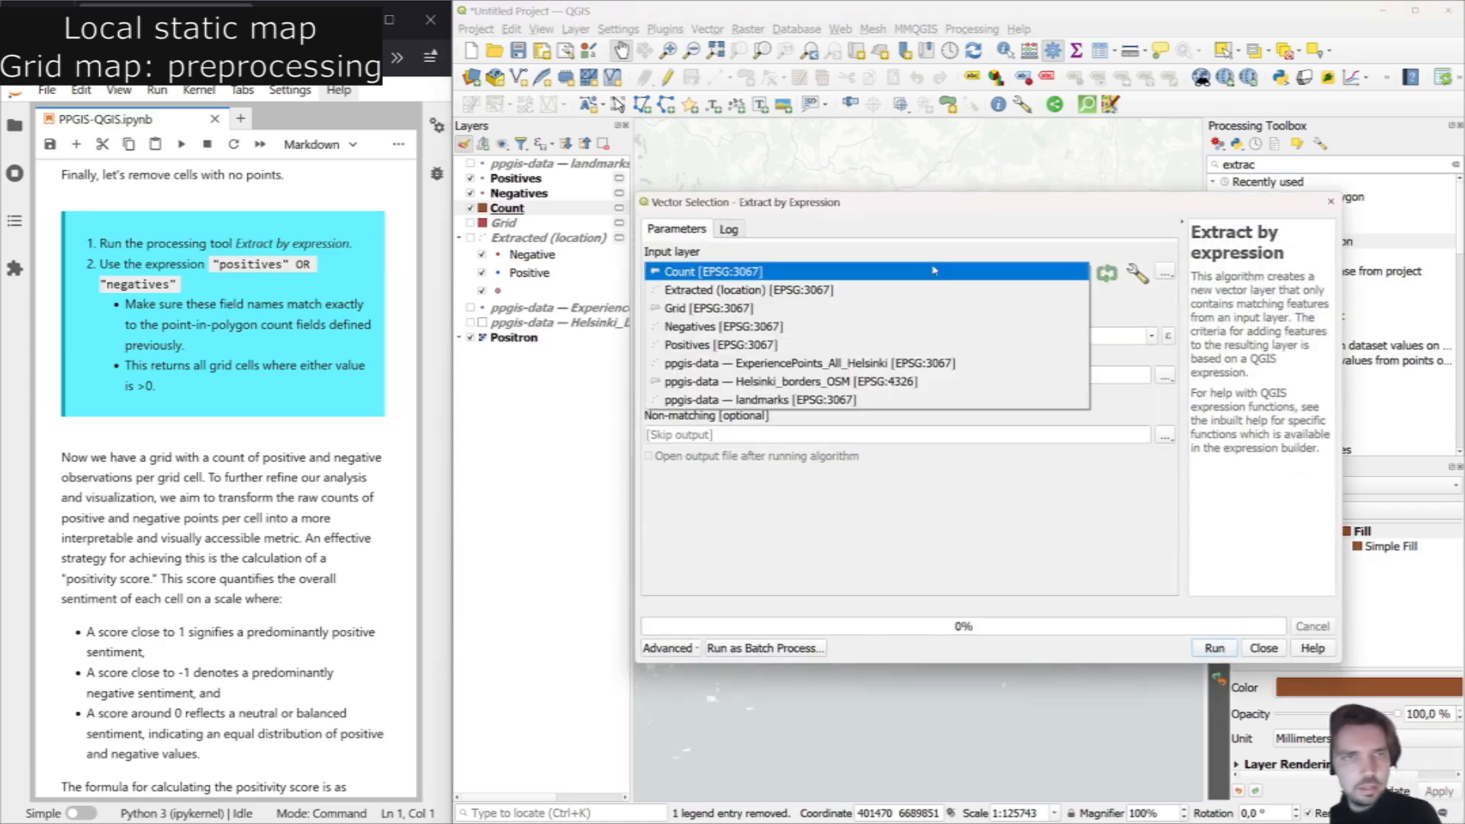
left_click(795, 272)
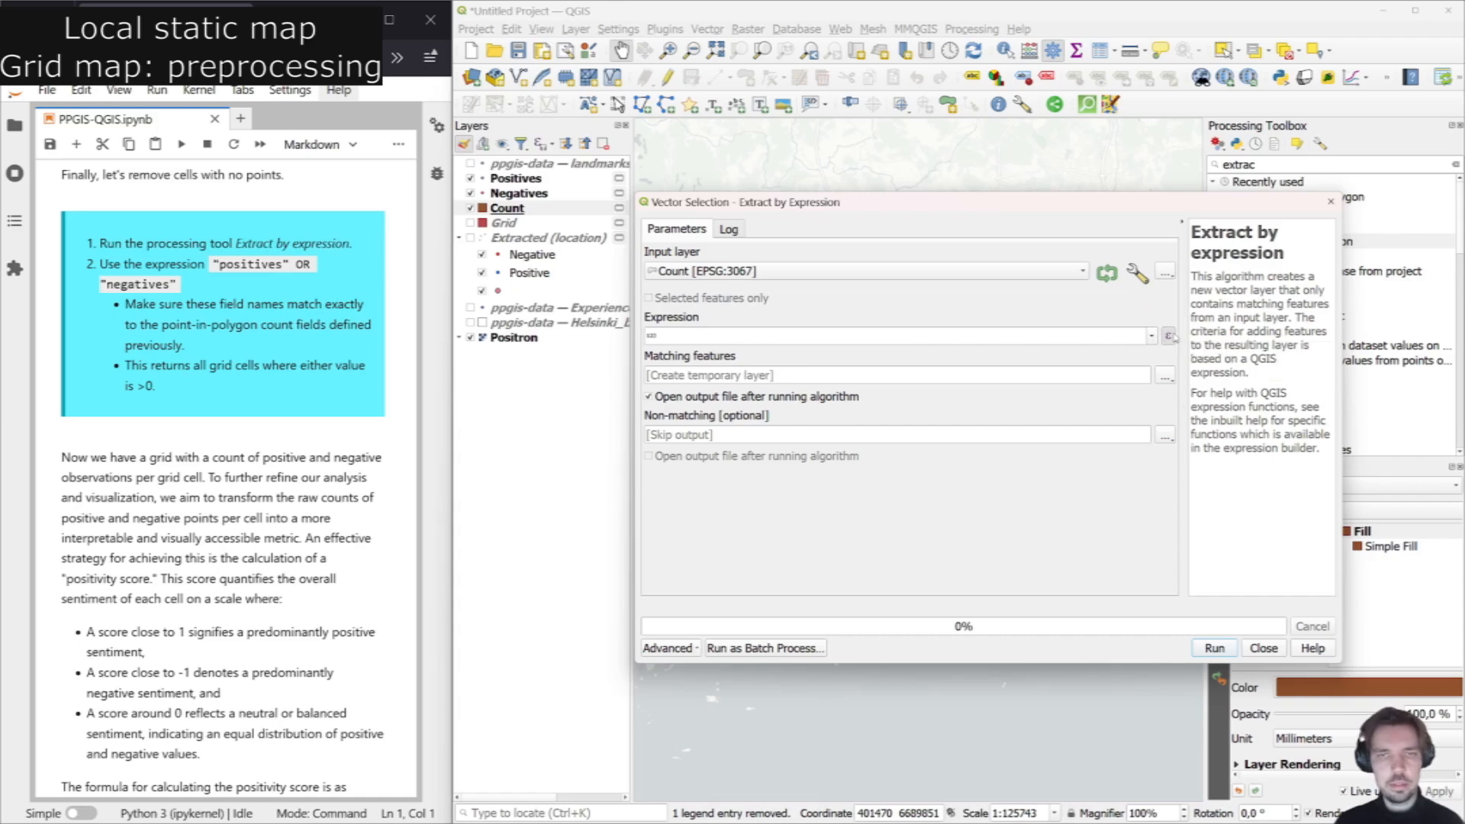
Copy the expression "positives" OR "negatives" from the notebook into the extraction's expression builder.
left_click(1167, 336)
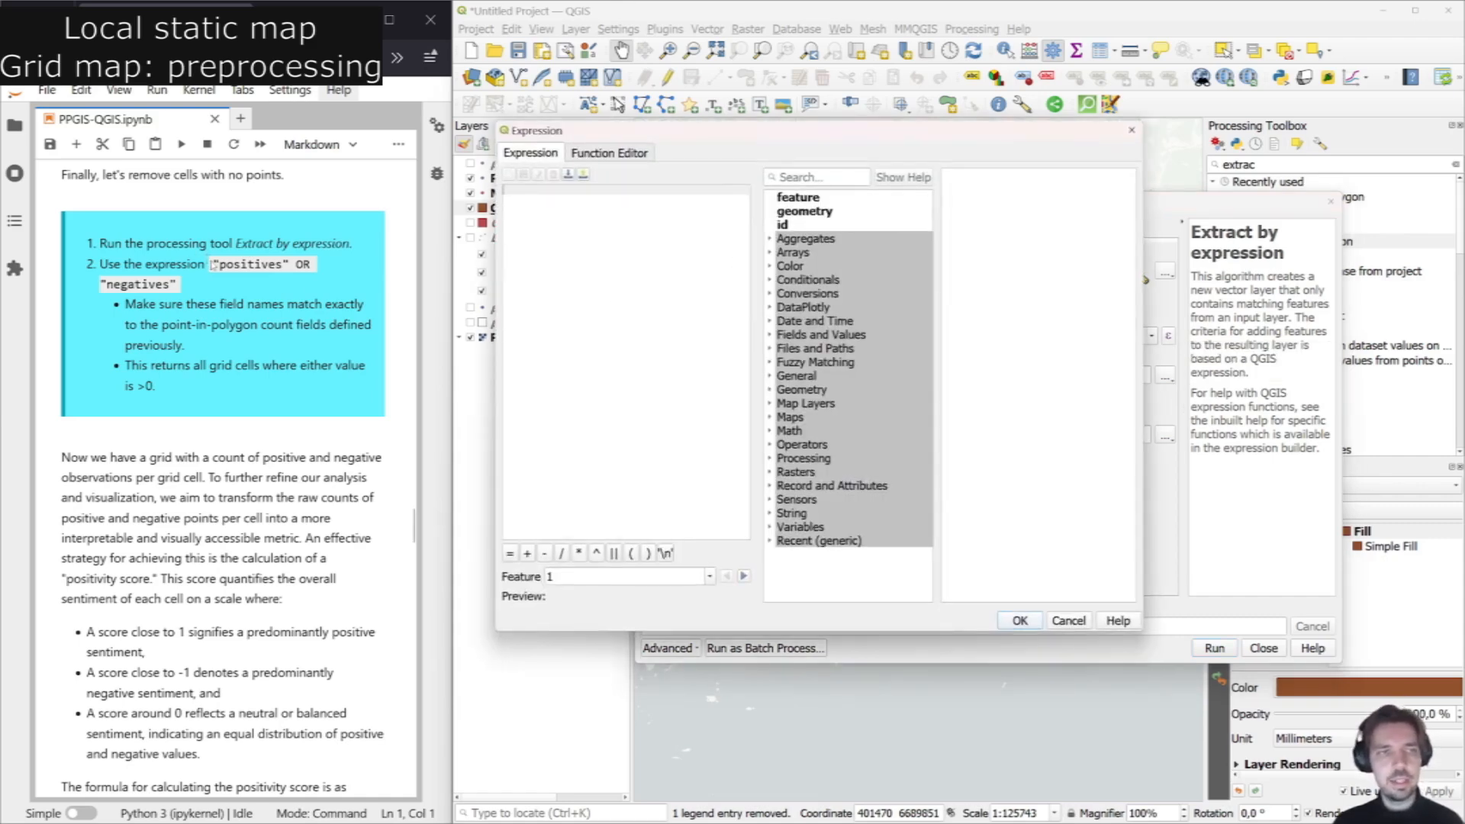
left_click_drag(212, 264, 180, 291)
key("ctrl+c")
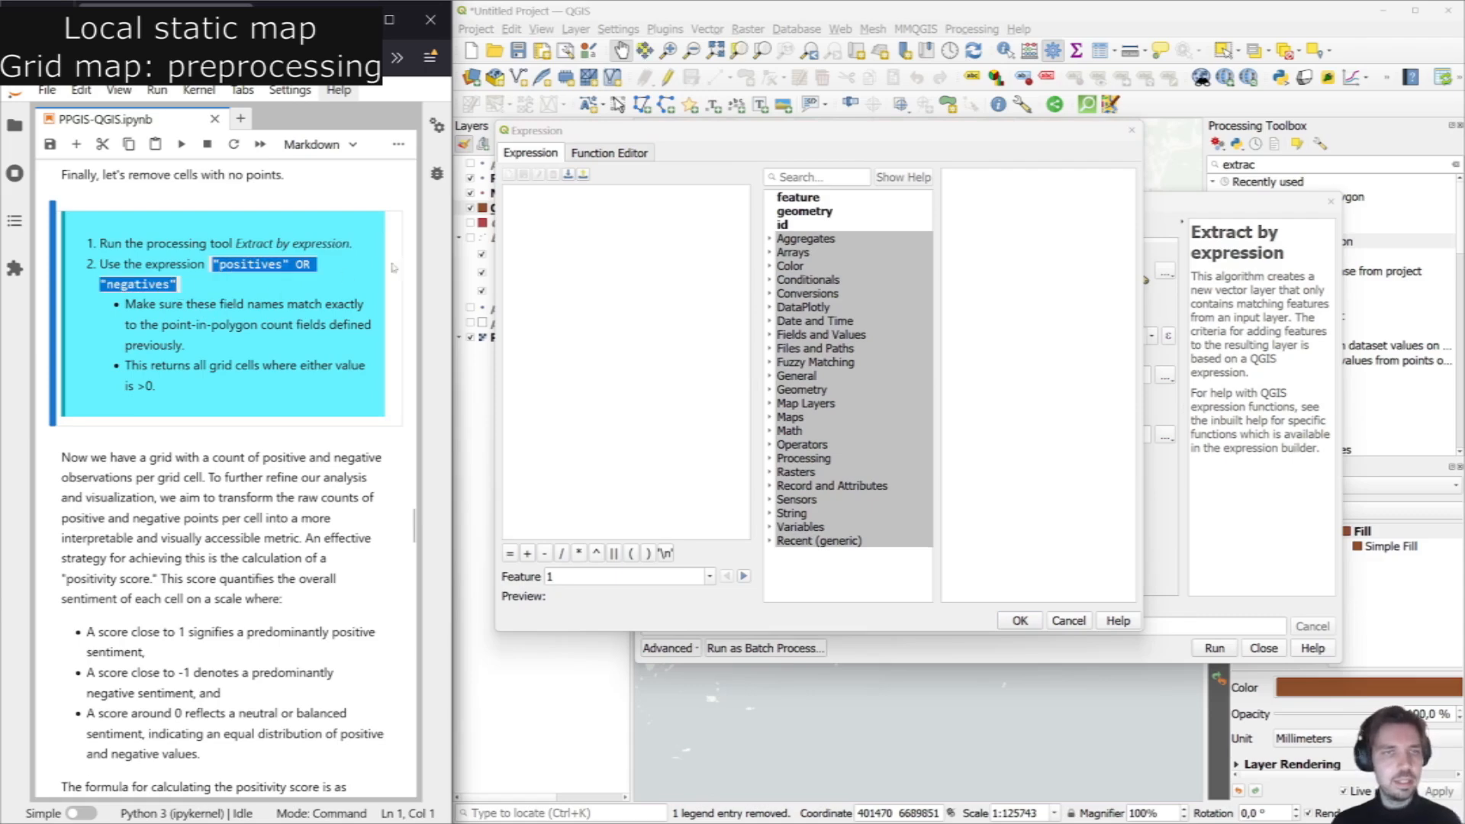
left_click(538, 186)
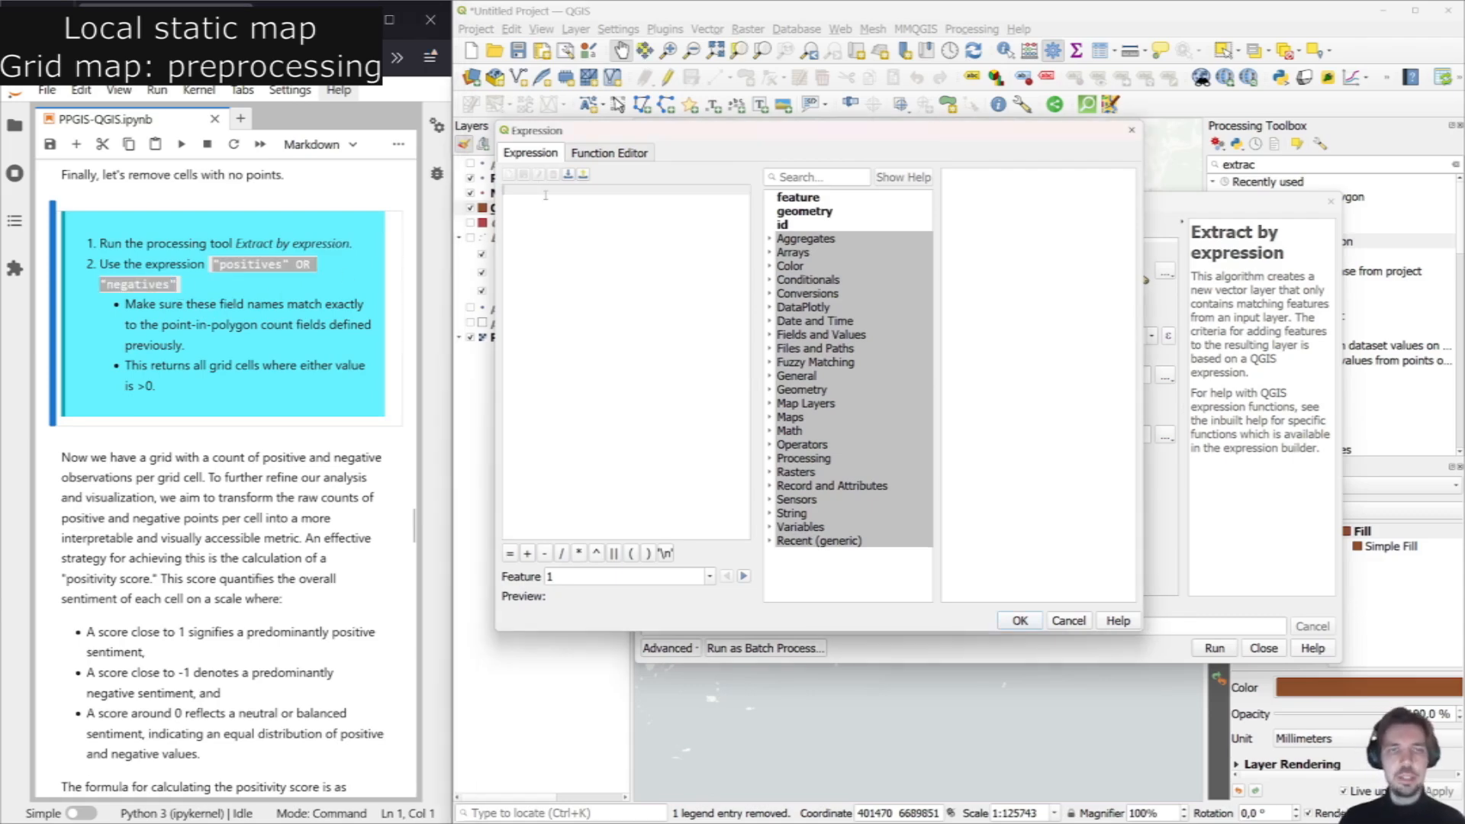
key("ctrl+v")
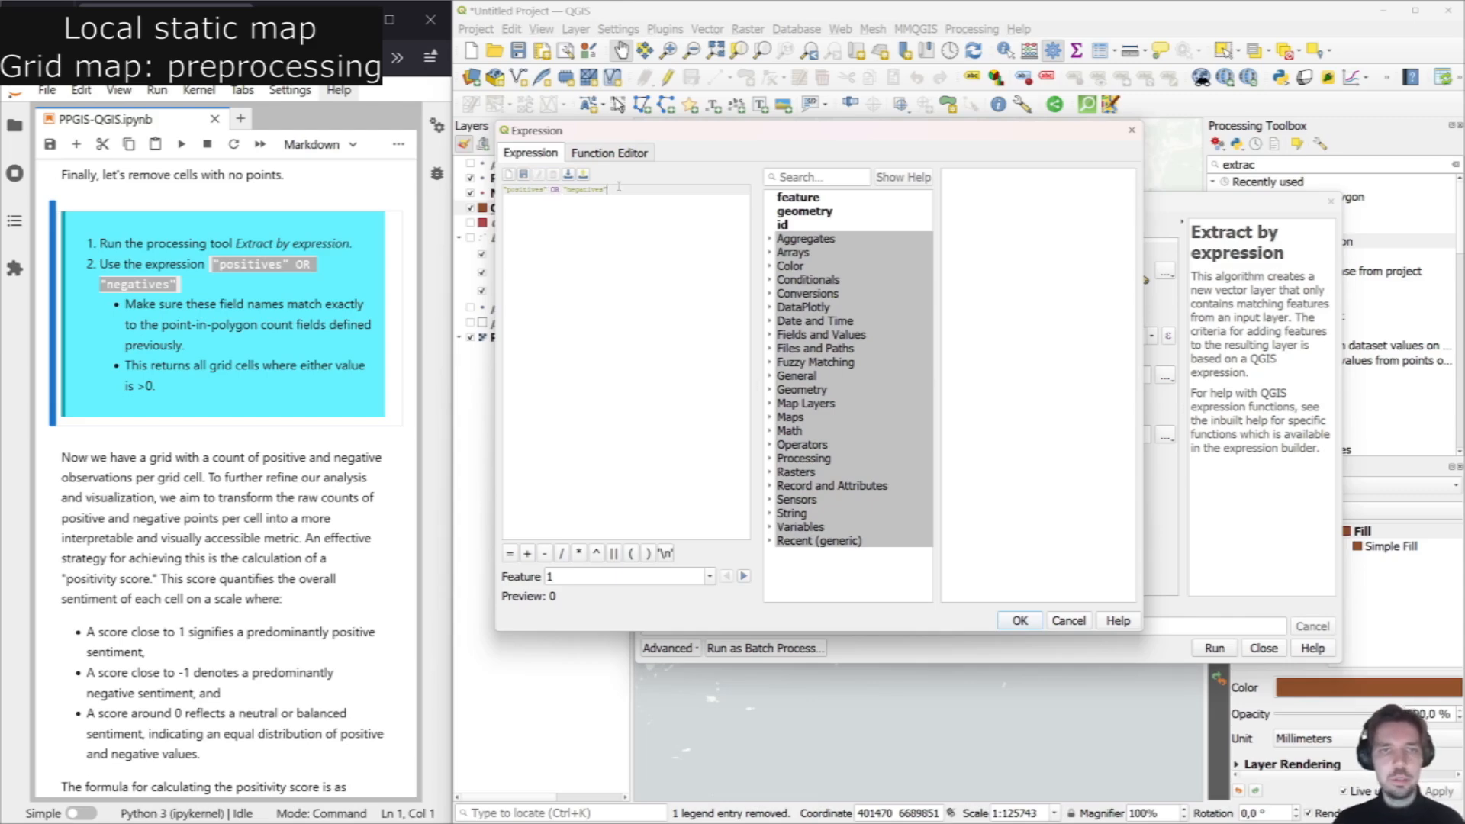
Check the expression's preview feature by feature, advancing to feature 22.
left_click(744, 576)
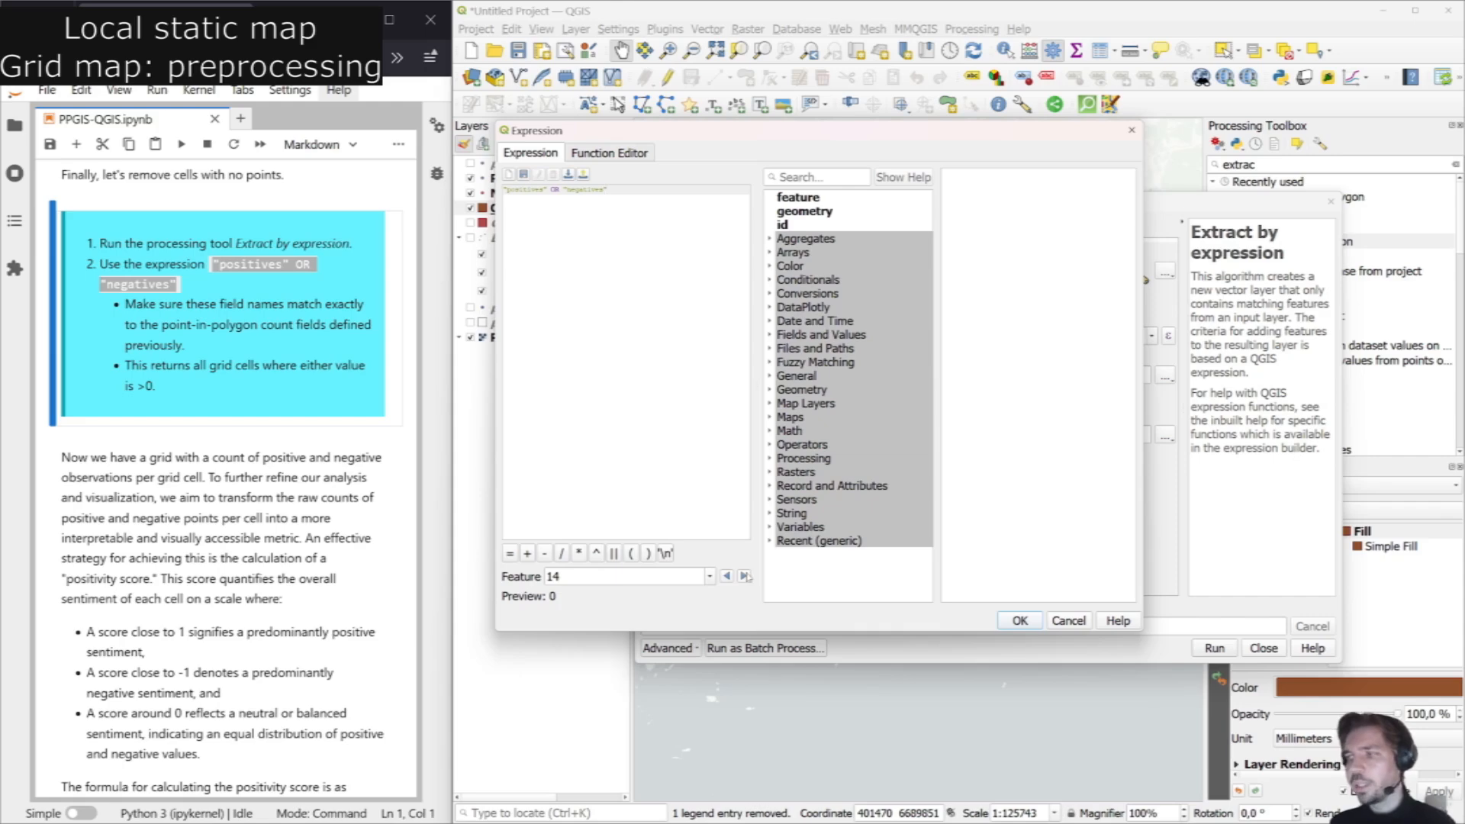
left_click(744, 576)
left_click(744, 576)
left_click(744, 576)
left_click(744, 576)
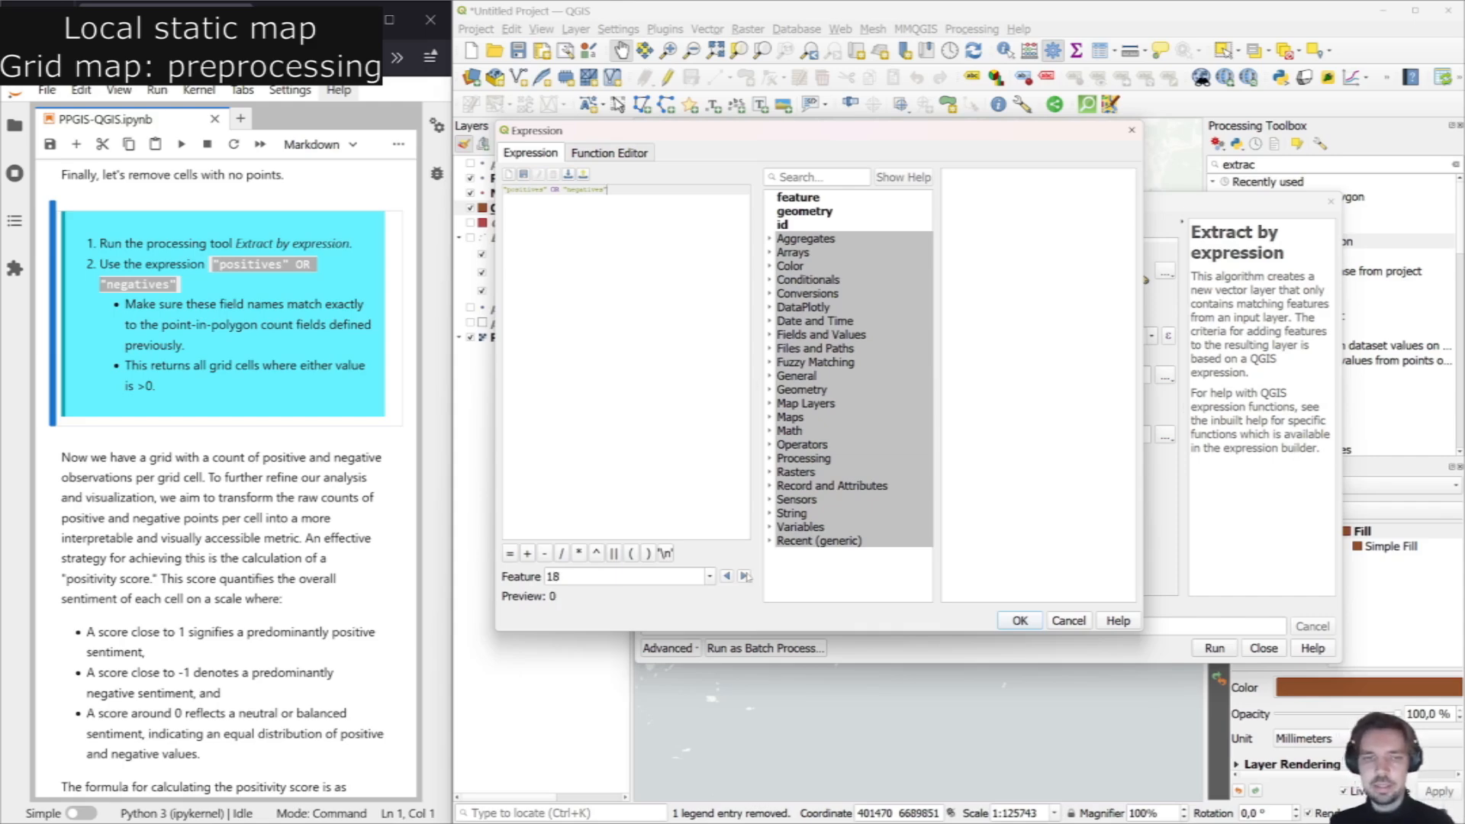
left_click(744, 576)
left_click(743, 576)
left_click(744, 576)
left_click(744, 576)
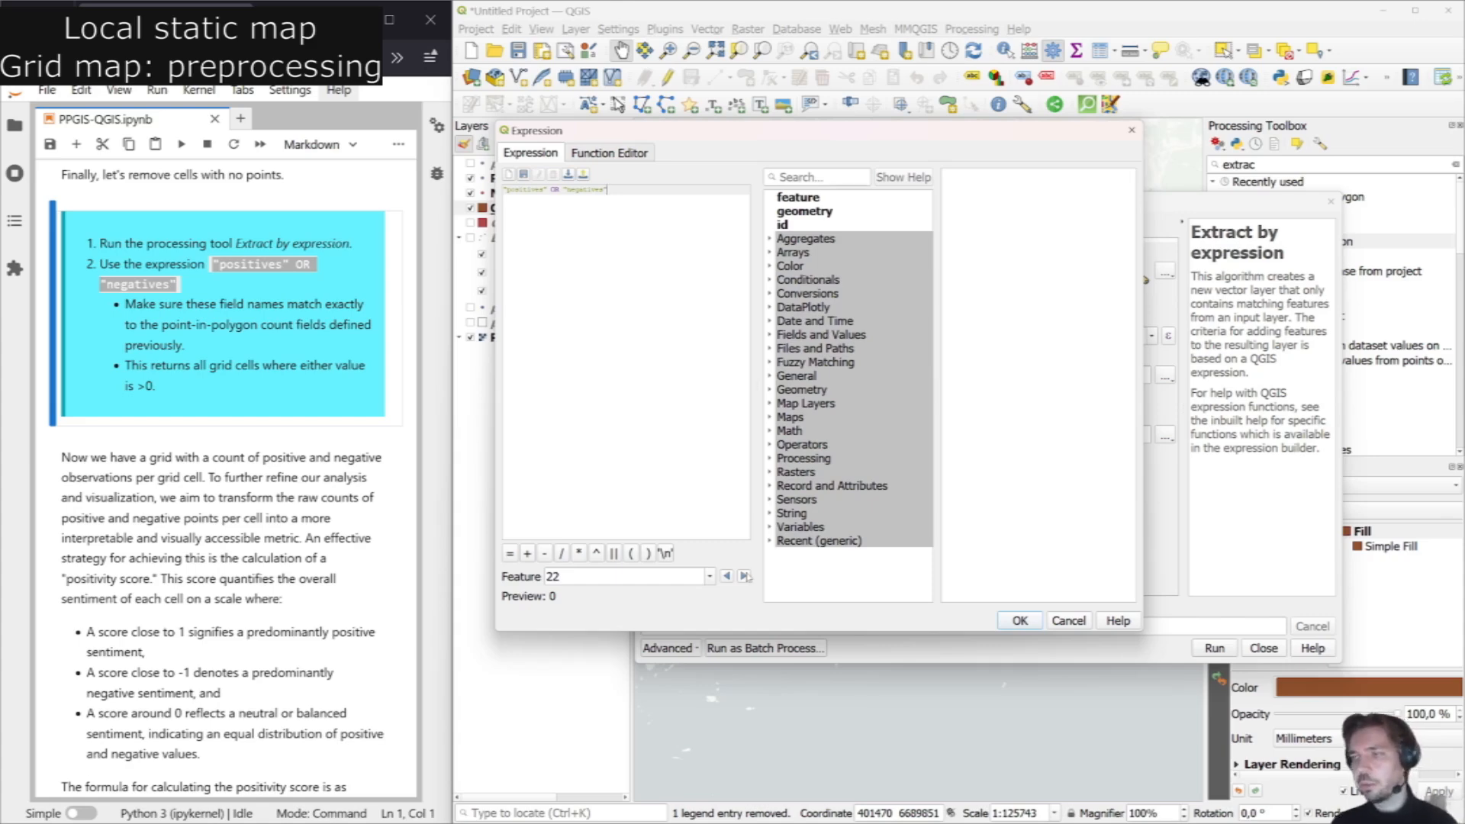
Check the expression's preview on further features, accept it and run Extract by expression on the Count layer into a temporary layer.
left_click(744, 576)
left_click(743, 576)
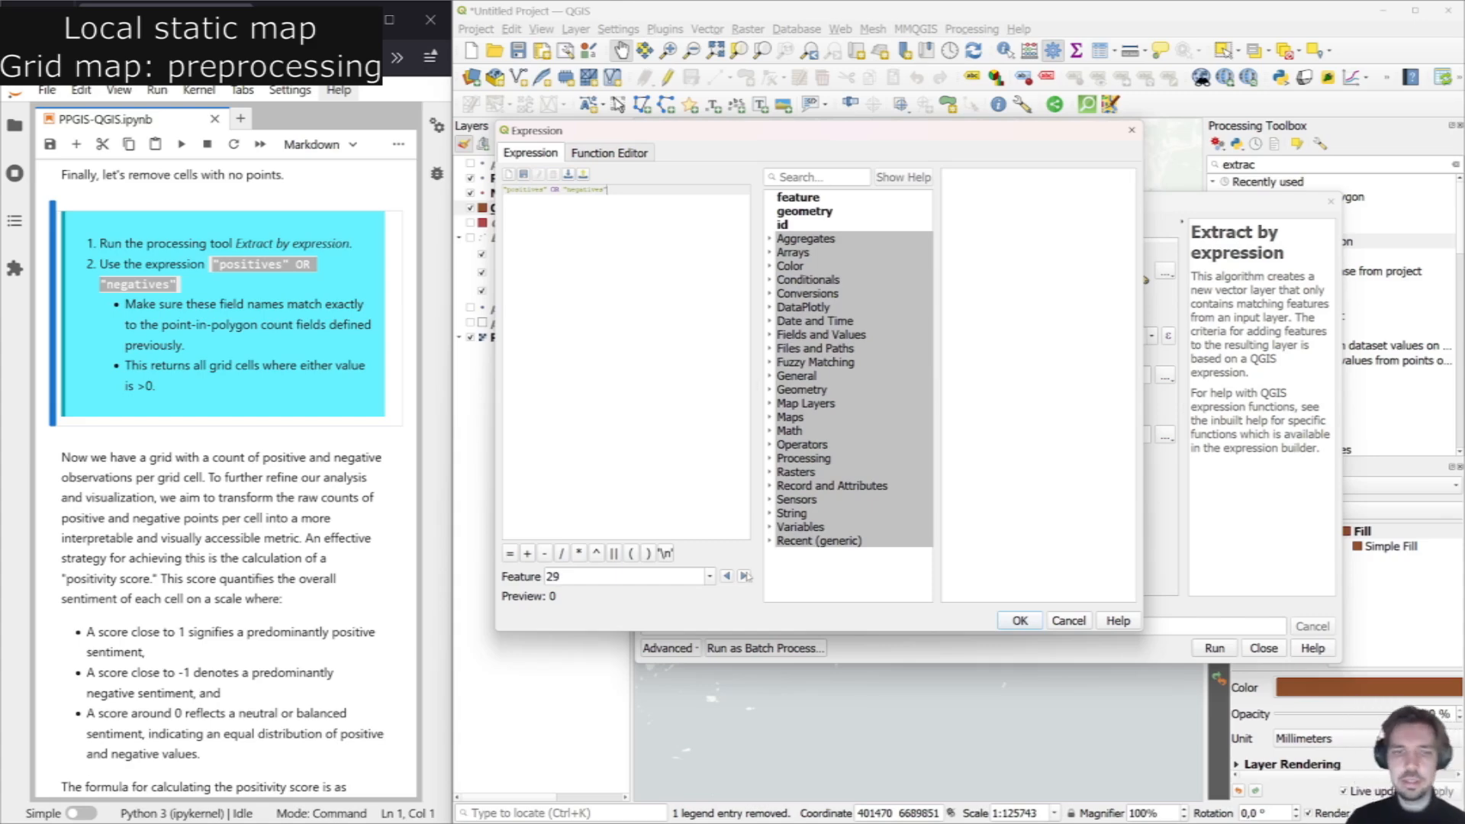
left_click(1020, 618)
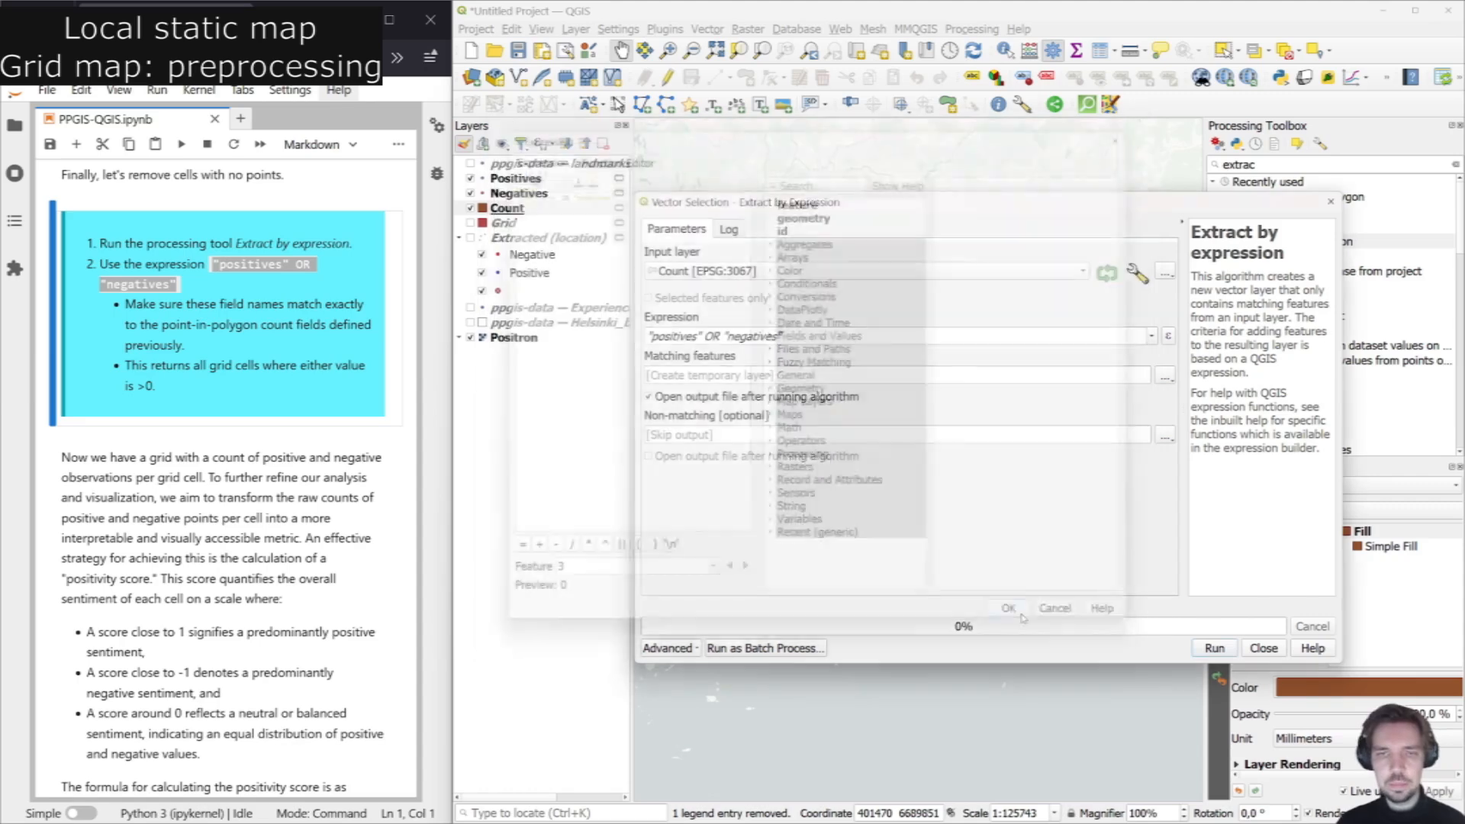
left_click(1212, 648)
left_click(1263, 648)
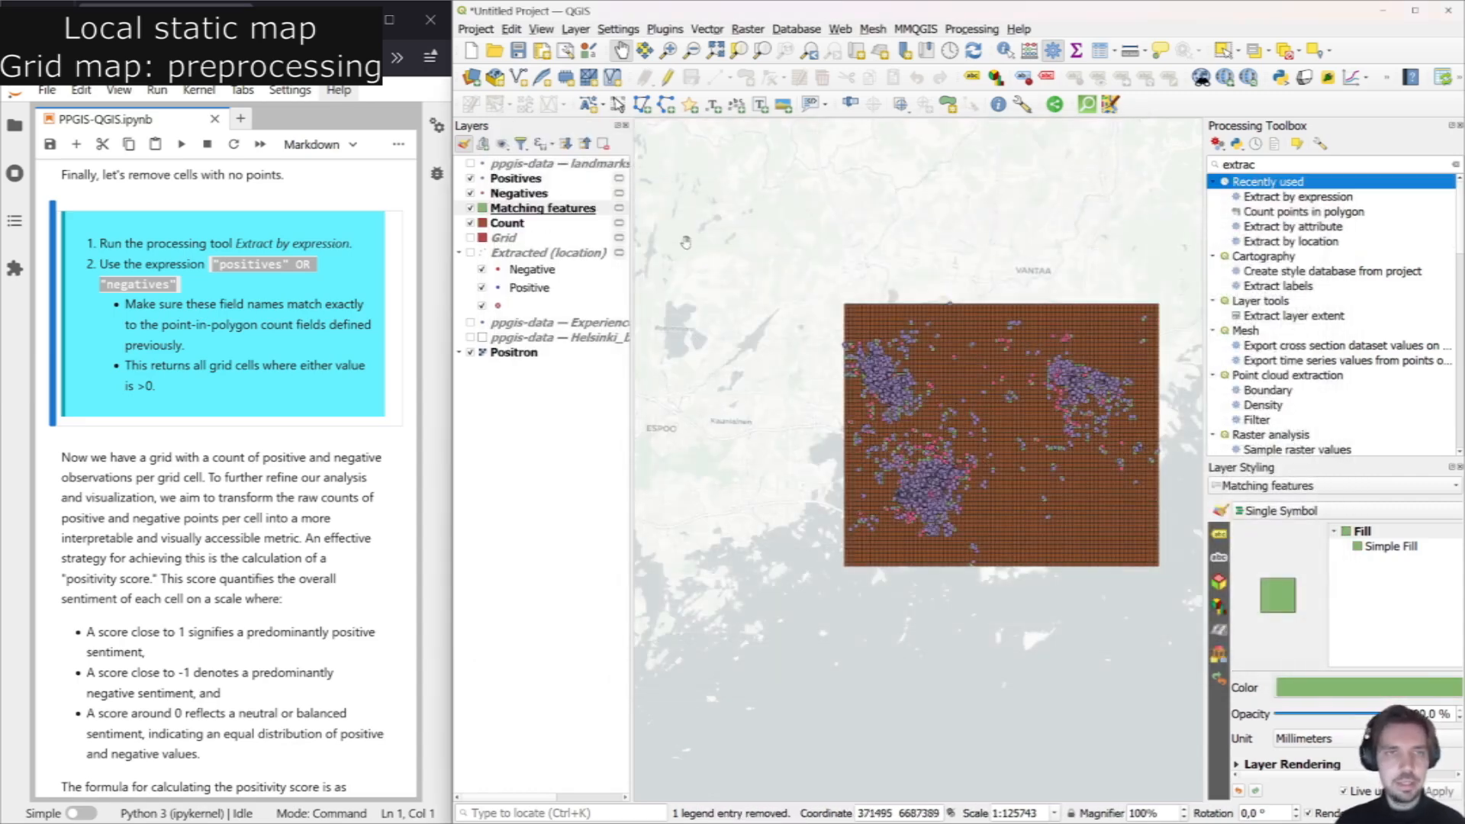
Hide the Count, Negatives and Positives layers so only the extracted grid cells show over the Positron basemap.
left_click(470, 223)
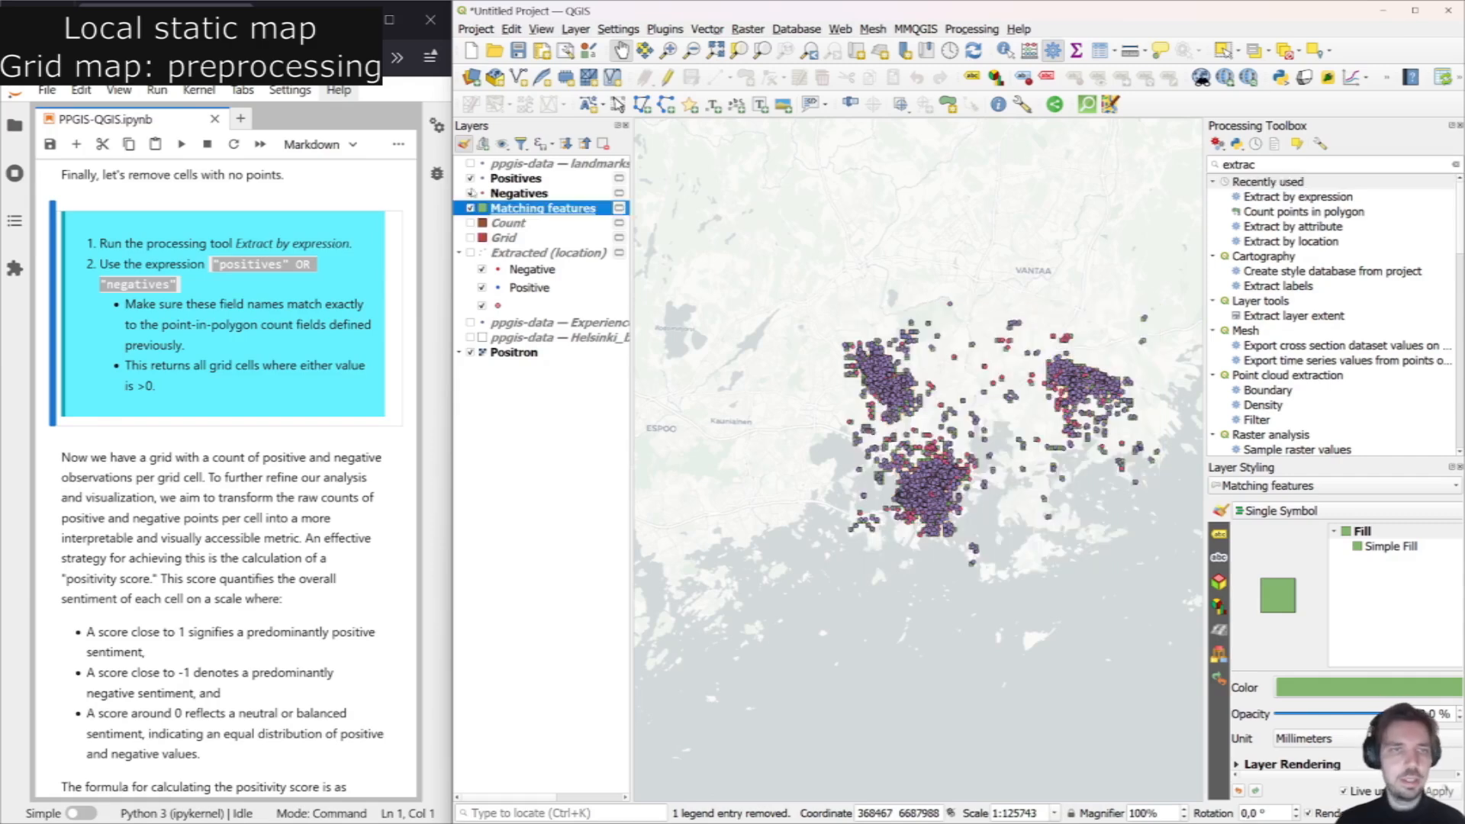
left_click(471, 193)
left_click(470, 178)
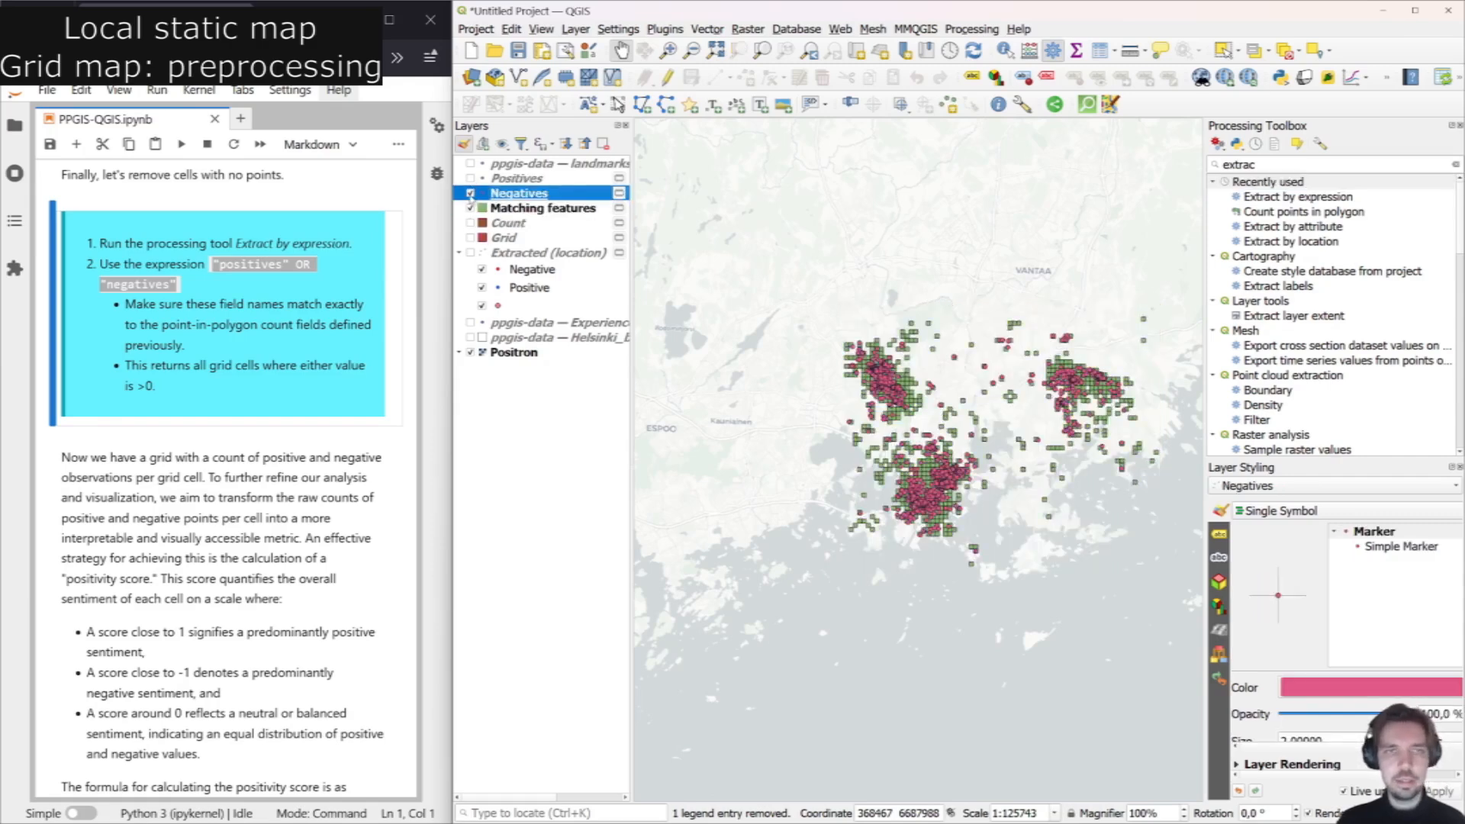
left_click(471, 193)
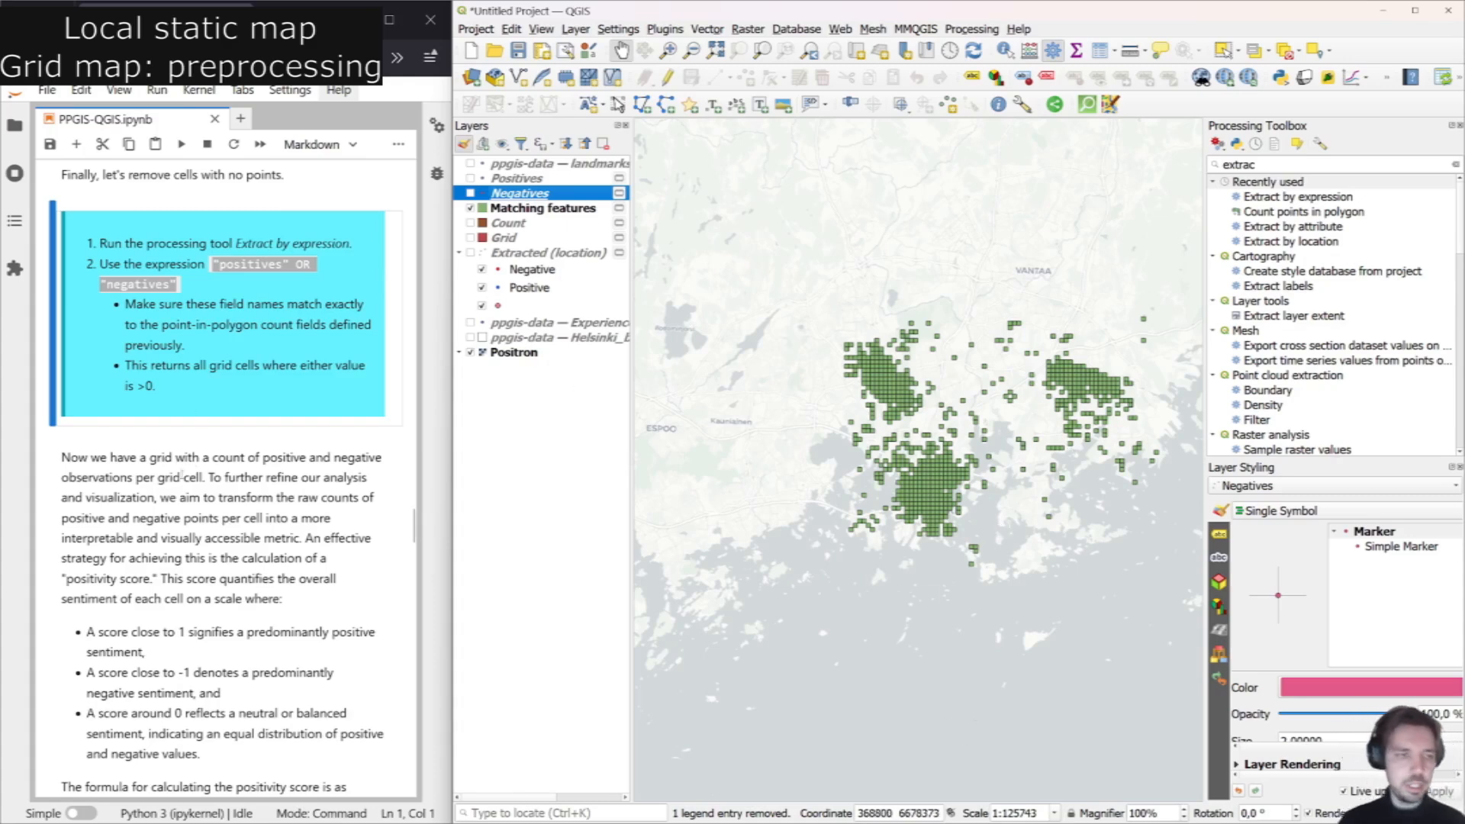
Read the notebook's explanation of the positivity score, its formula and the instructions for calculating the new field.
scroll(238, 469, "down", 2)
scroll(240, 468, "down", 1)
left_click(302, 426)
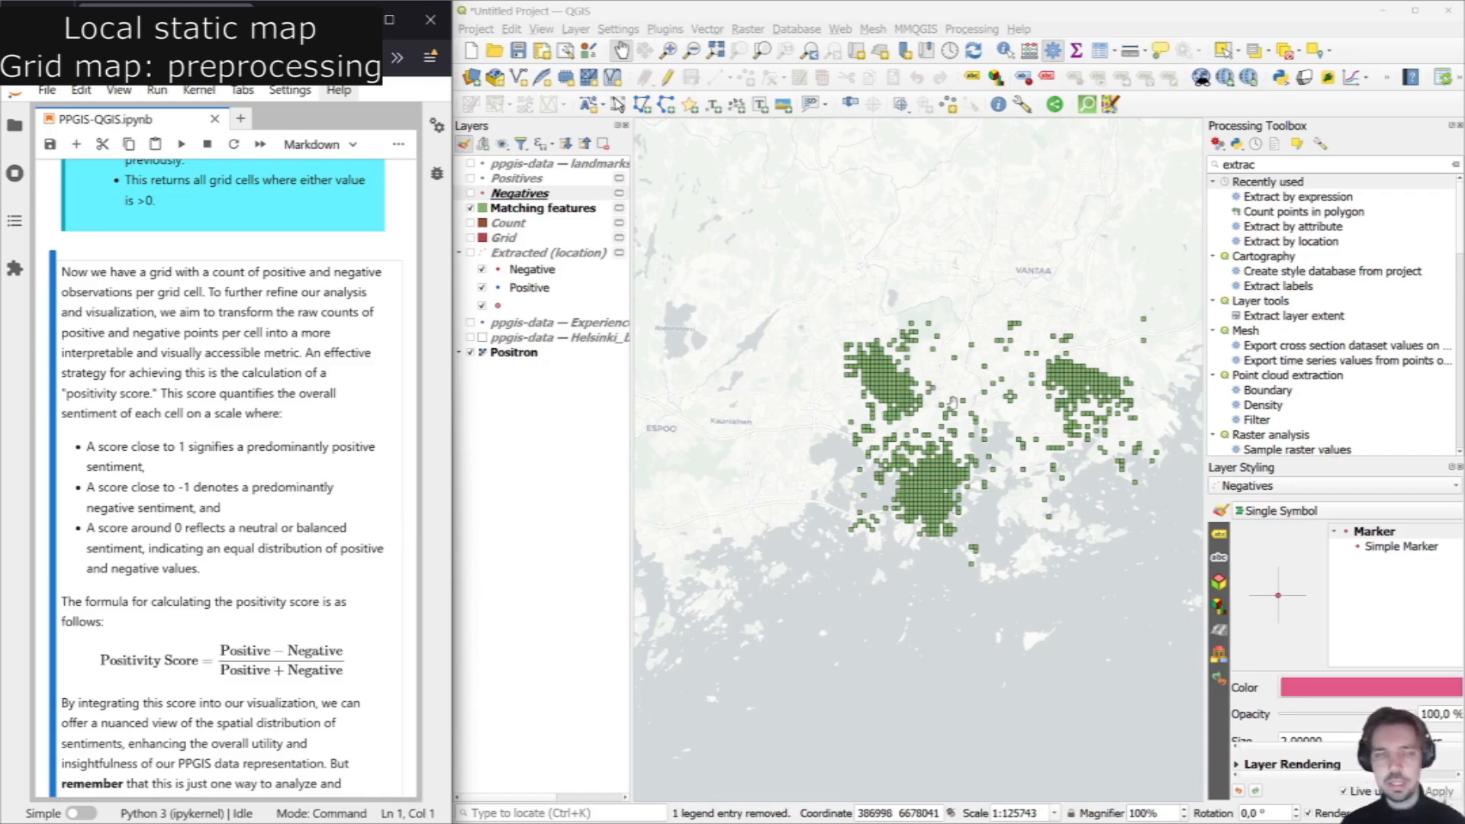
scroll(372, 438, "down", 3)
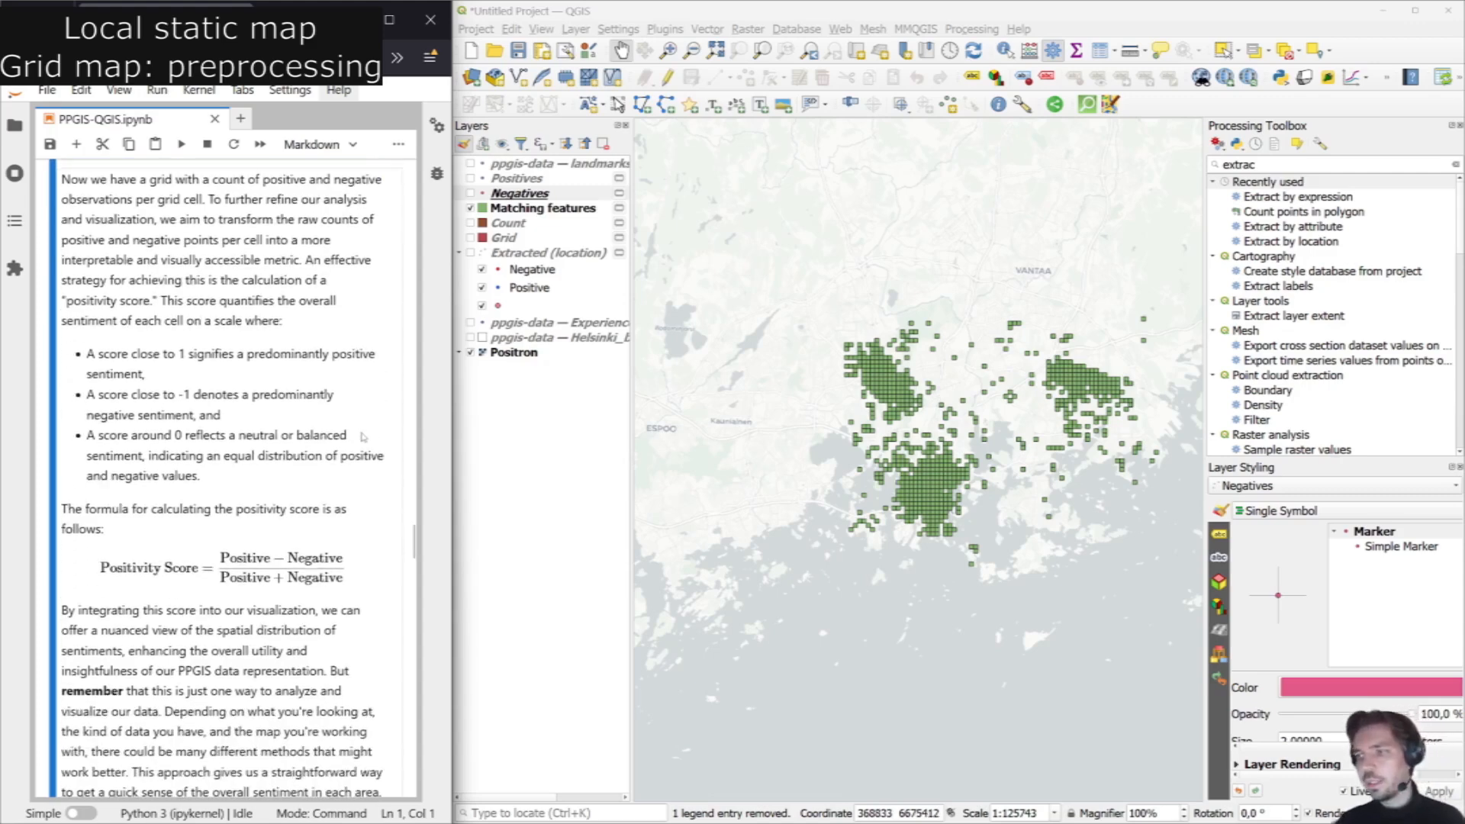
scroll(363, 437, "down", 3)
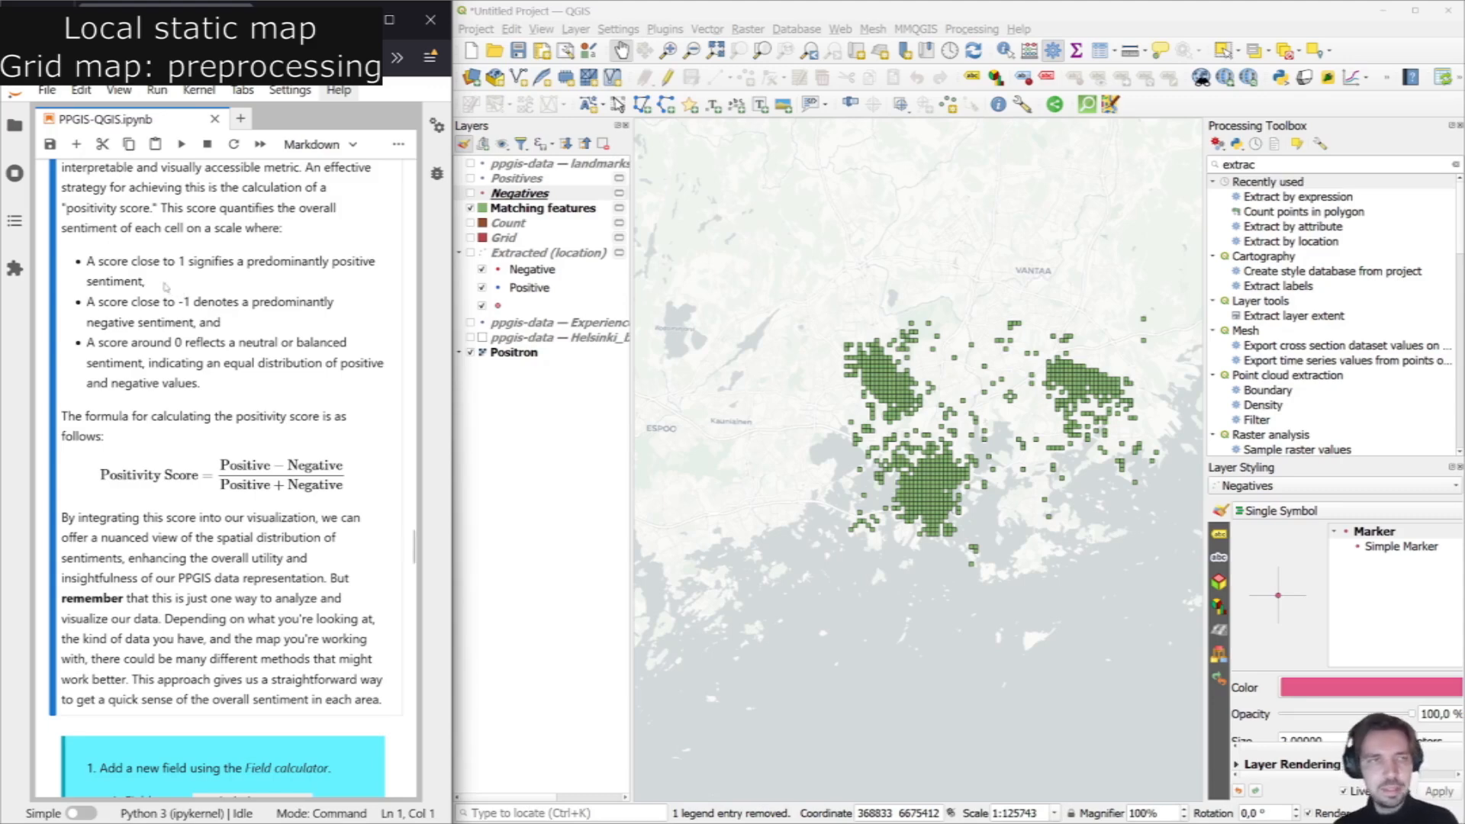
scroll(167, 289, "down", 3)
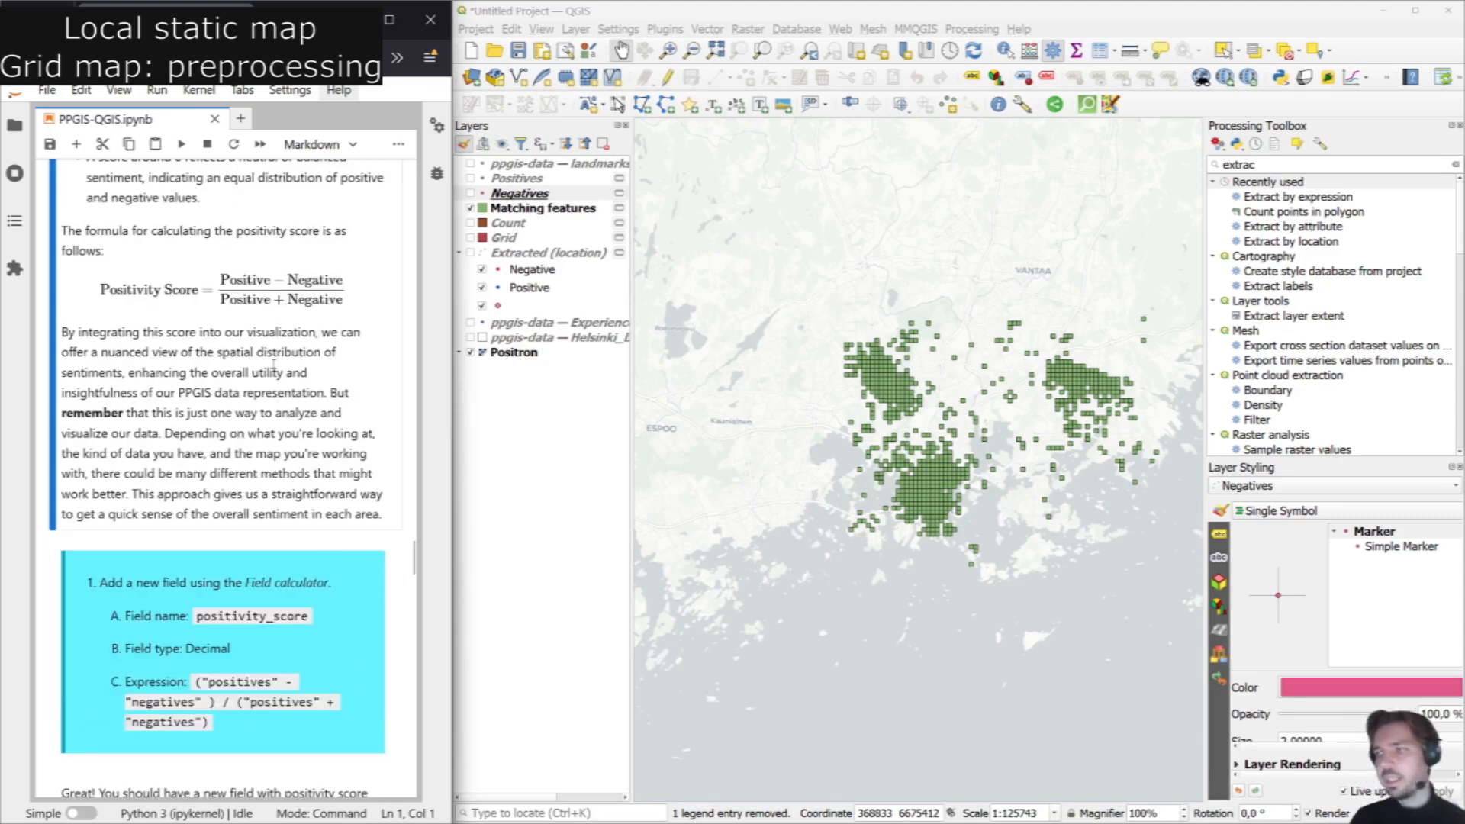
scroll(275, 364, "down", 2)
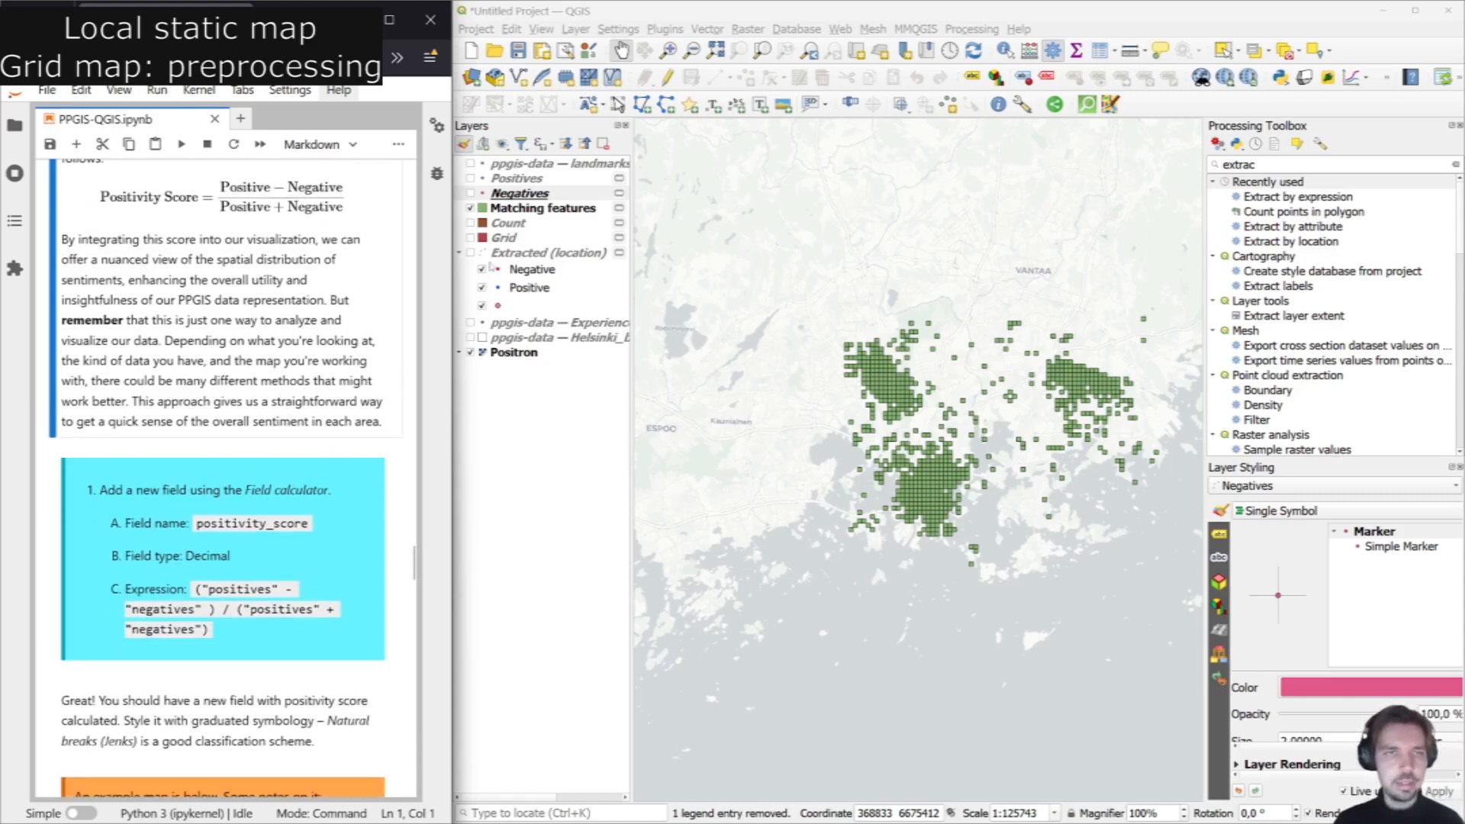
Open the Field Calculator from the Matching features attribute table and define a new Decimal Number (real) field named positivity_score.
left_click(534, 211)
right_click(534, 209)
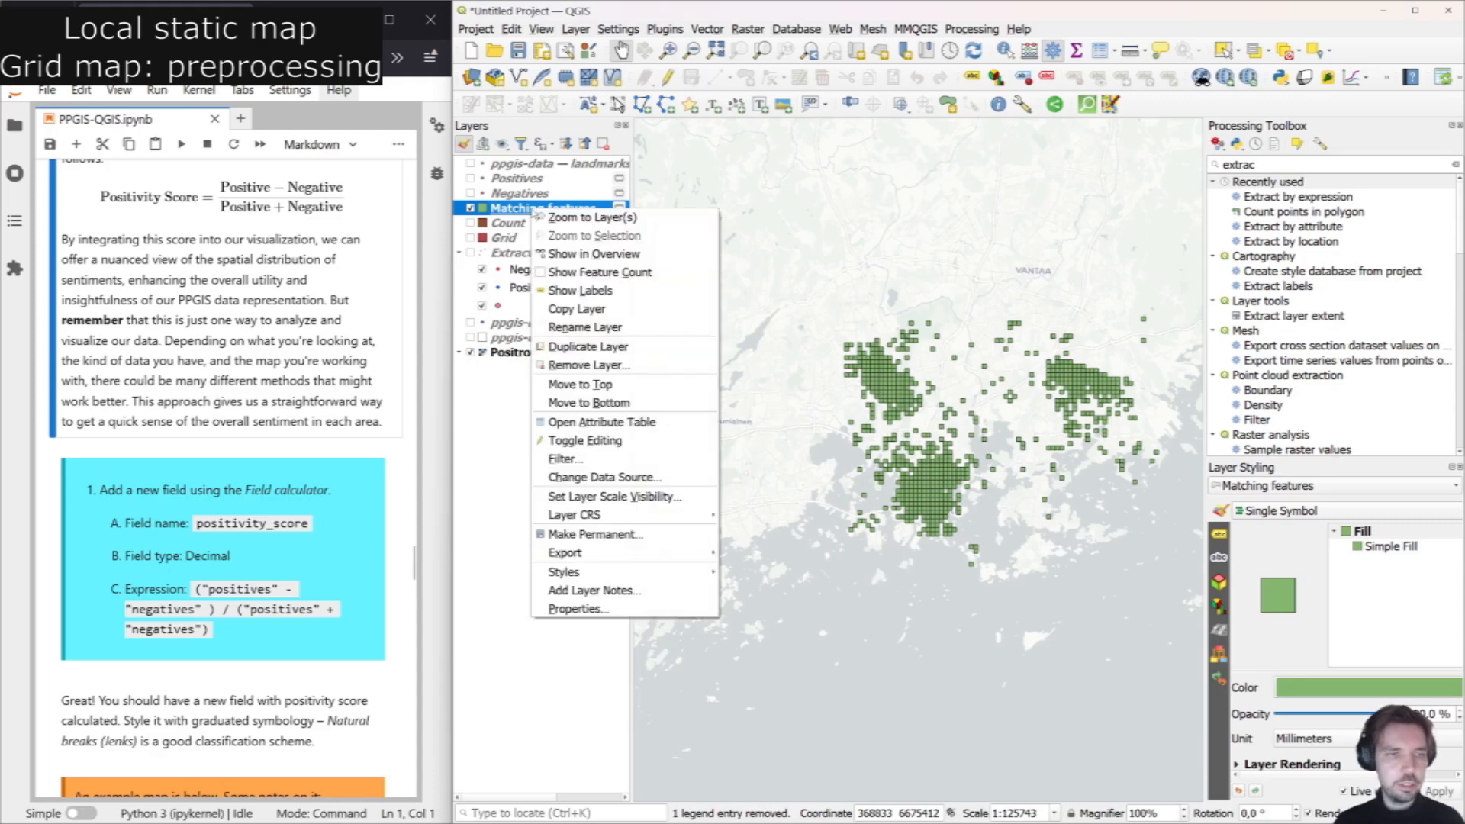
left_click(627, 422)
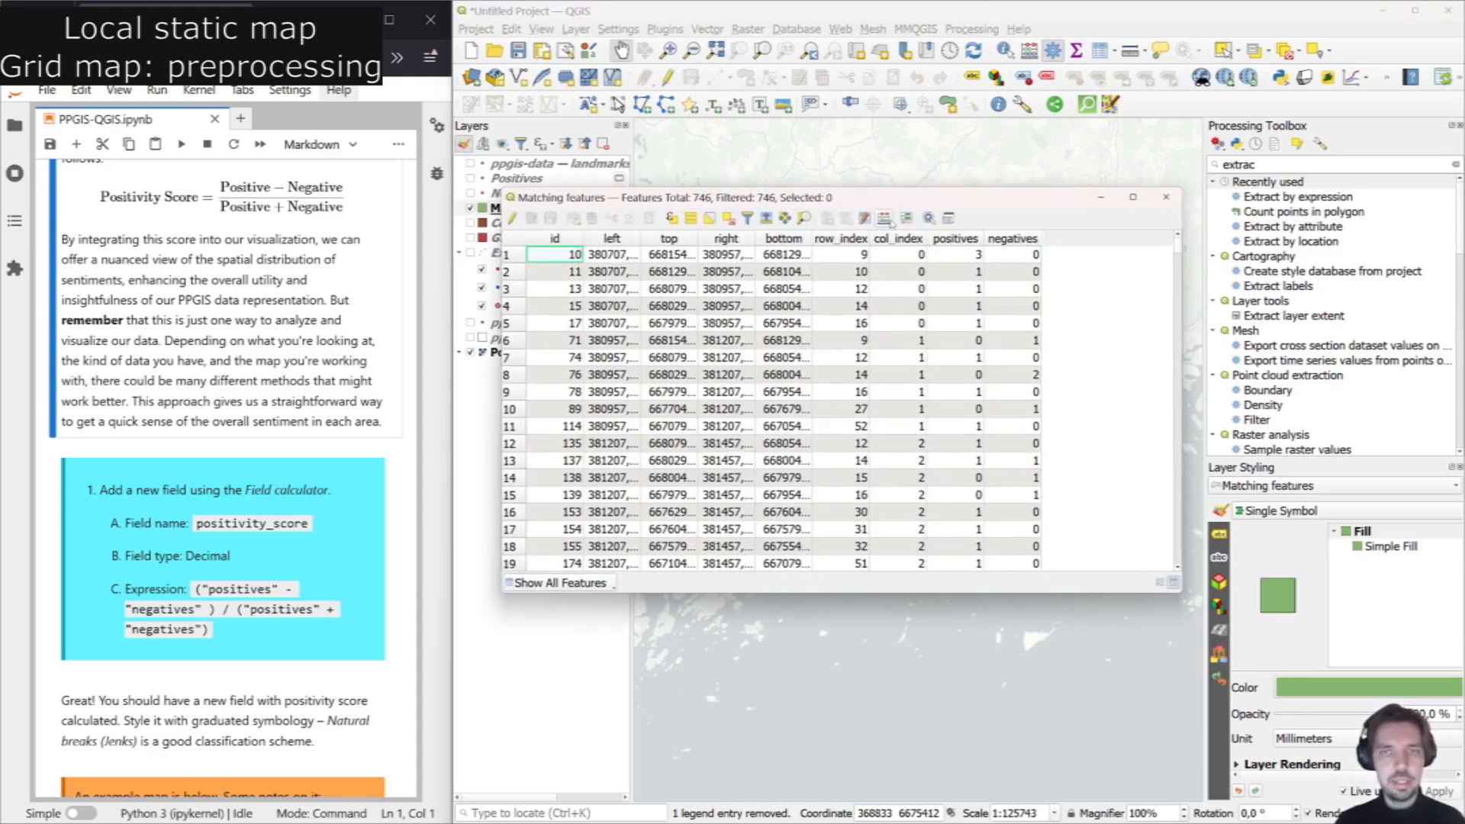
left_click(883, 218)
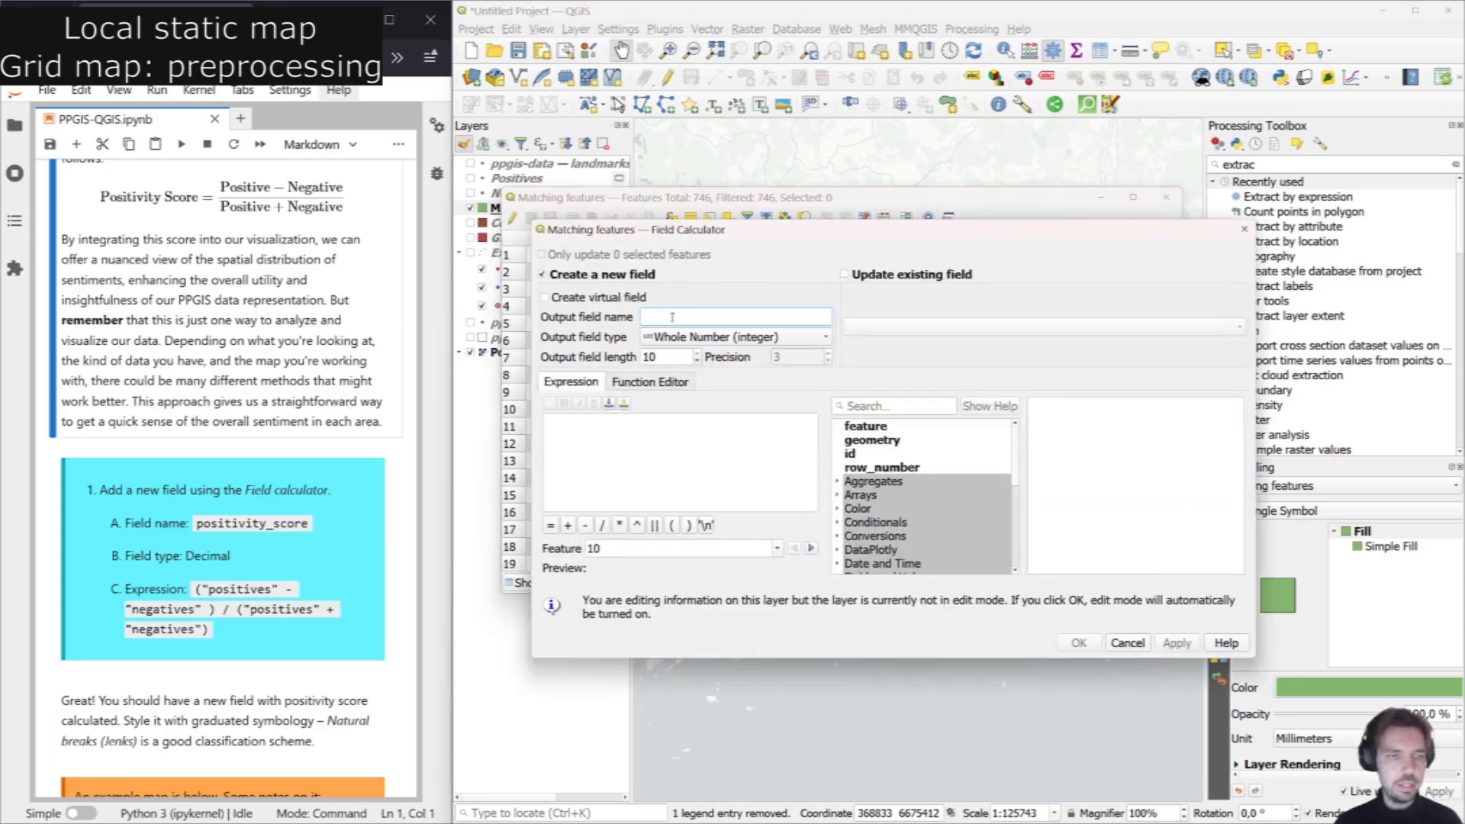
type("positivity")
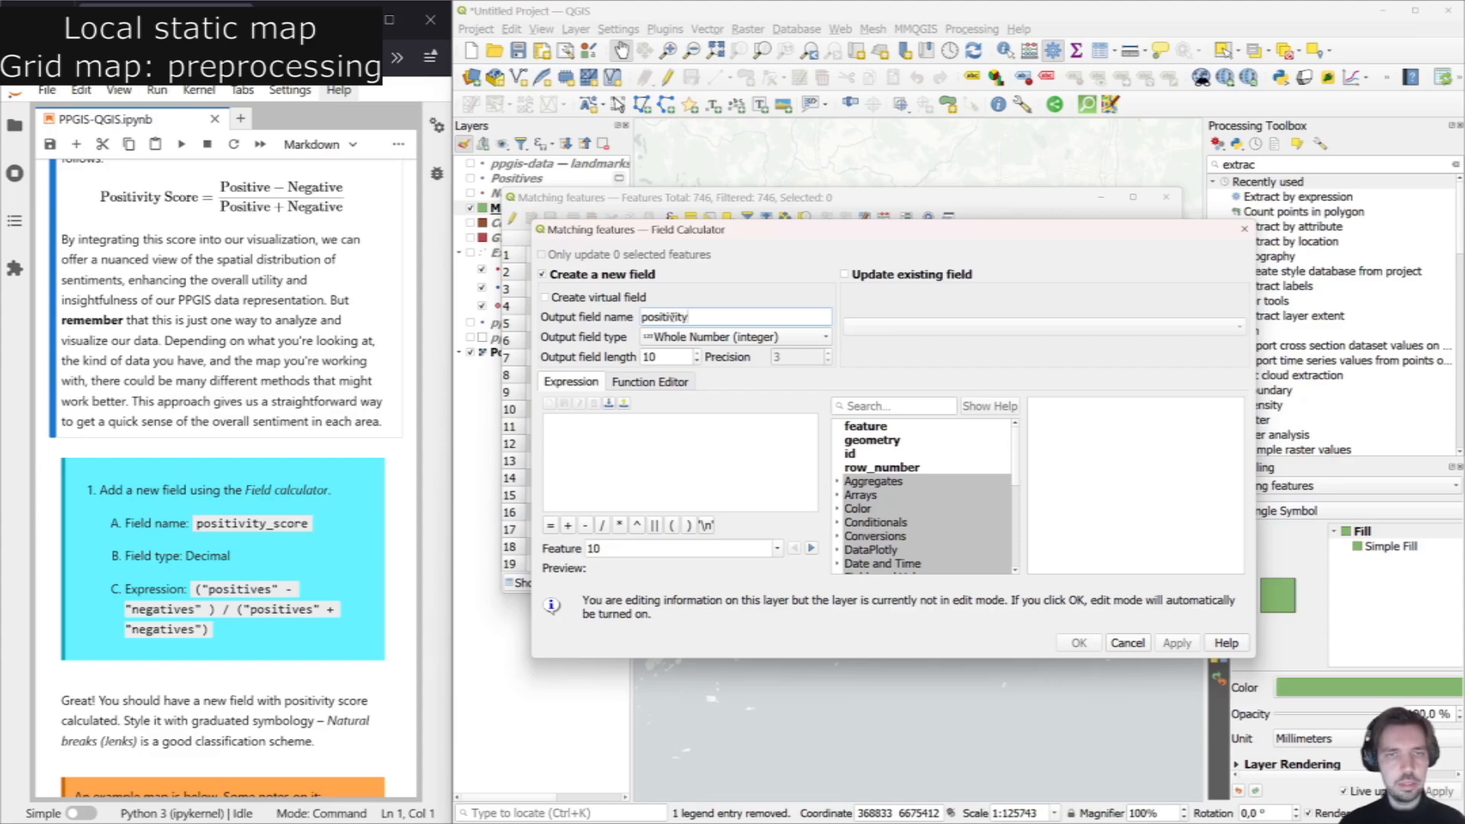
type("_score")
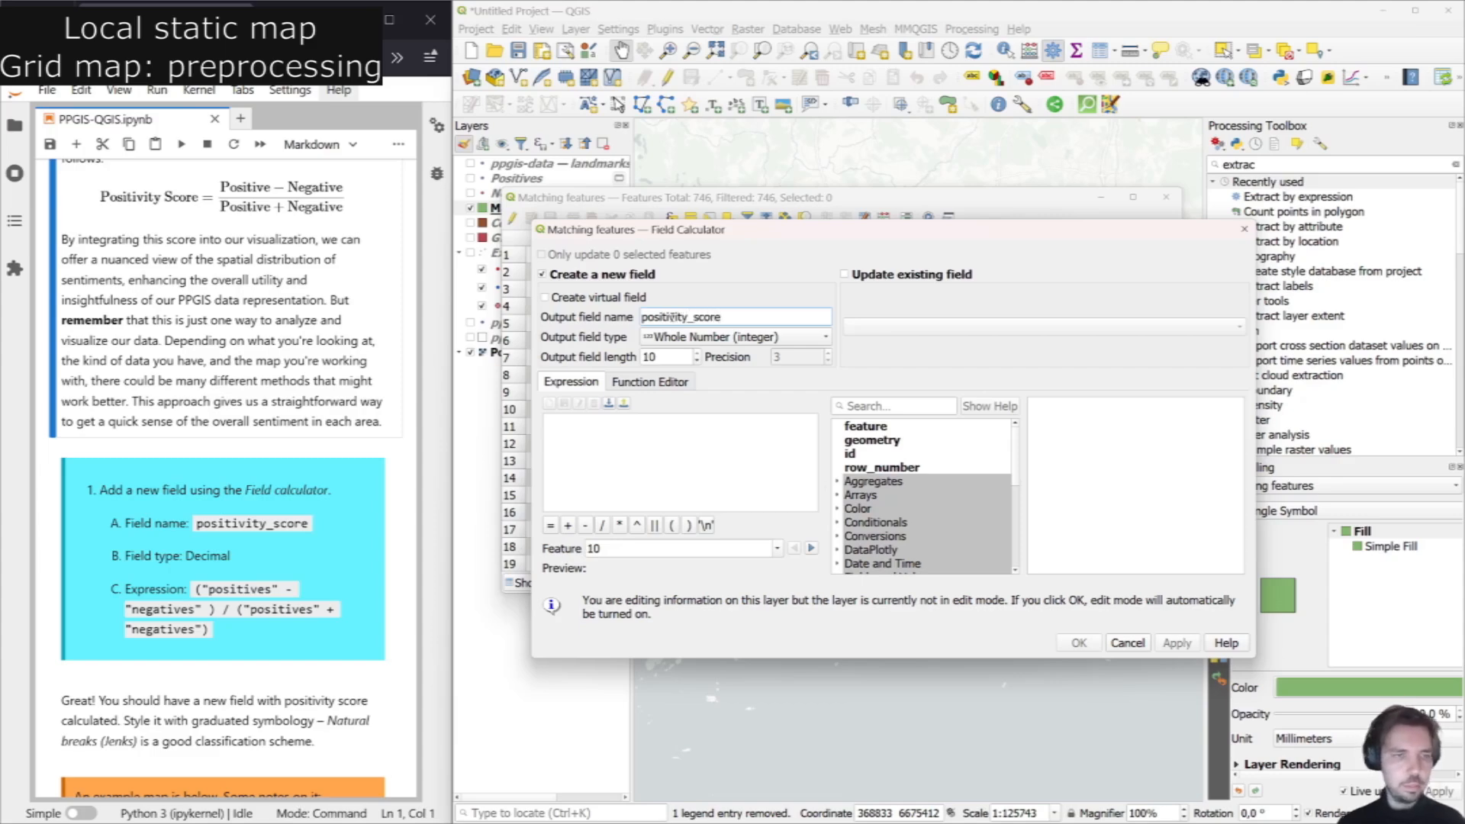
left_click(741, 336)
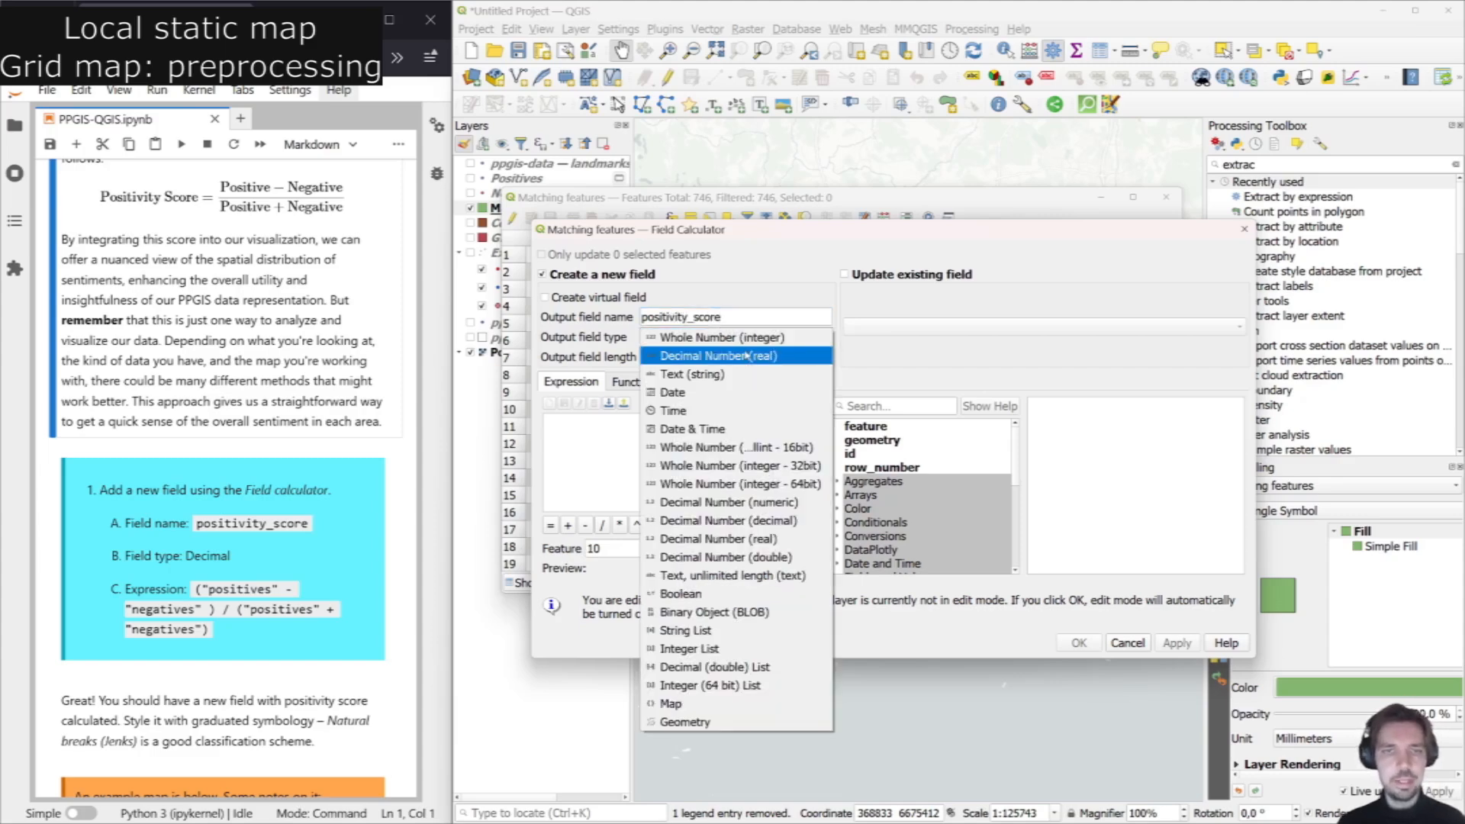
left_click(760, 358)
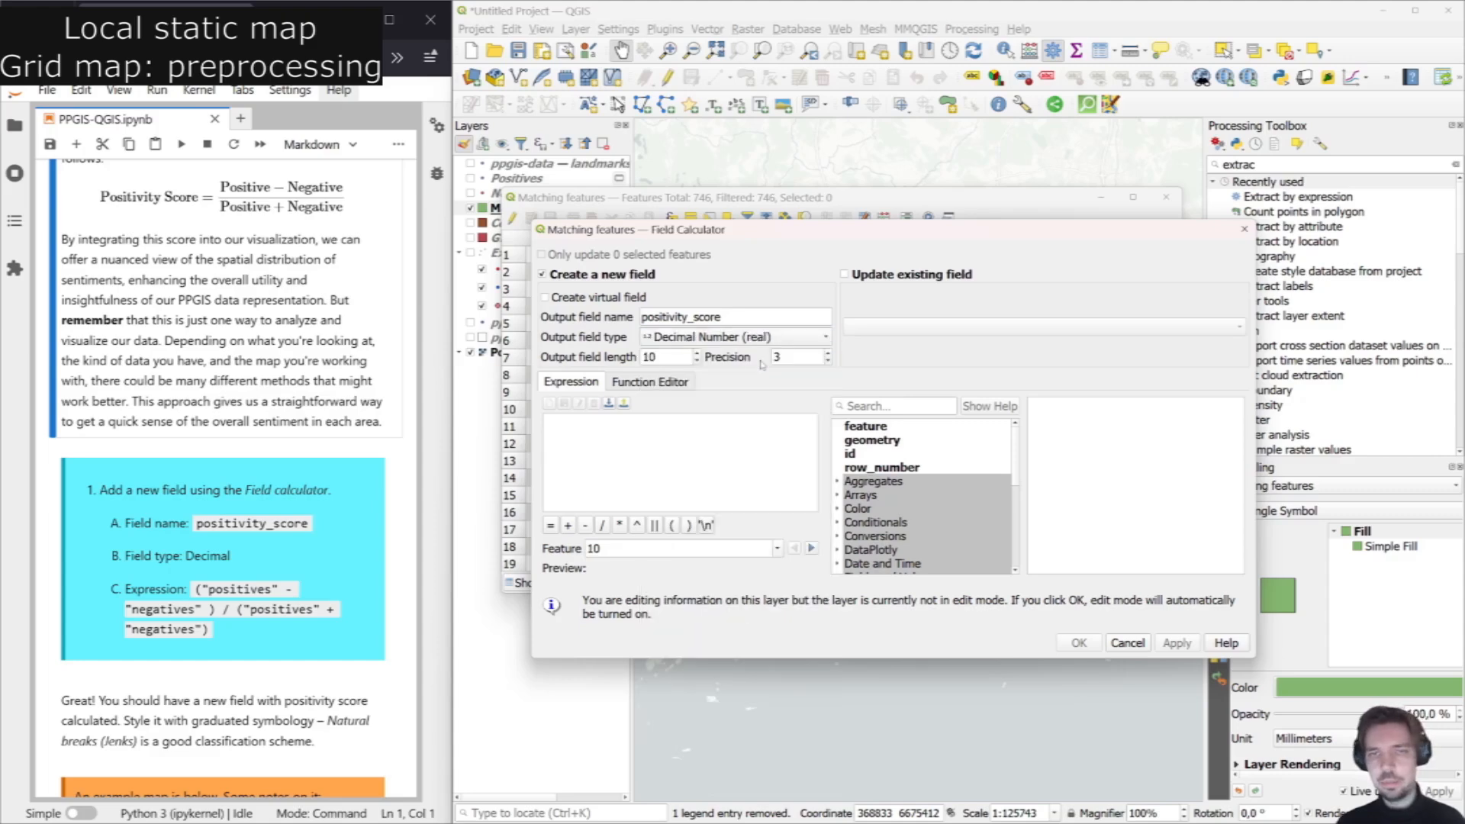
Copy the expression ("positives" - "negatives" ) / ("positives" + "negatives") from the notebook into the Field Calculator and create the field.
left_click(706, 429)
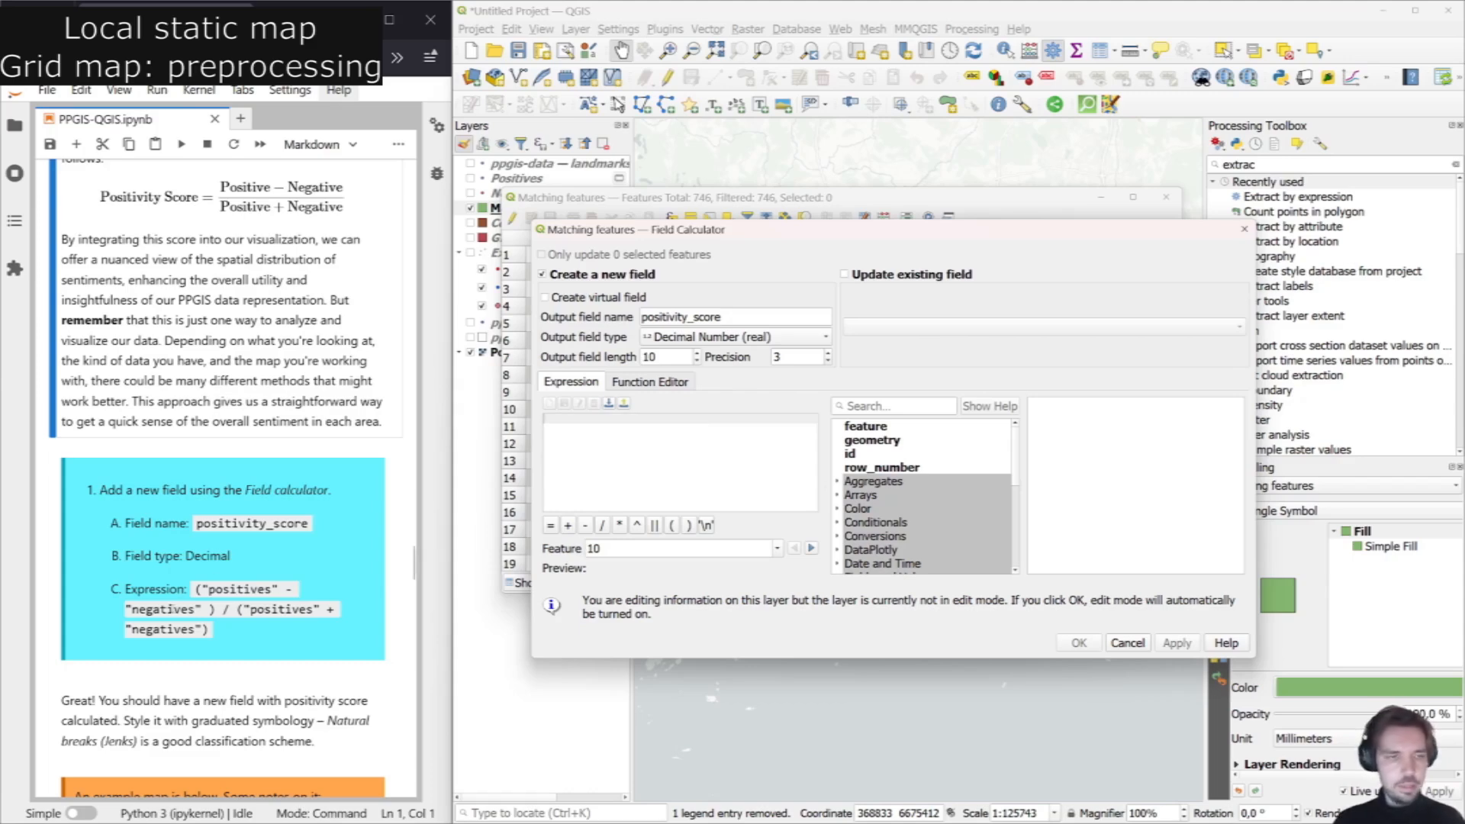
left_click_drag(196, 589, 217, 630)
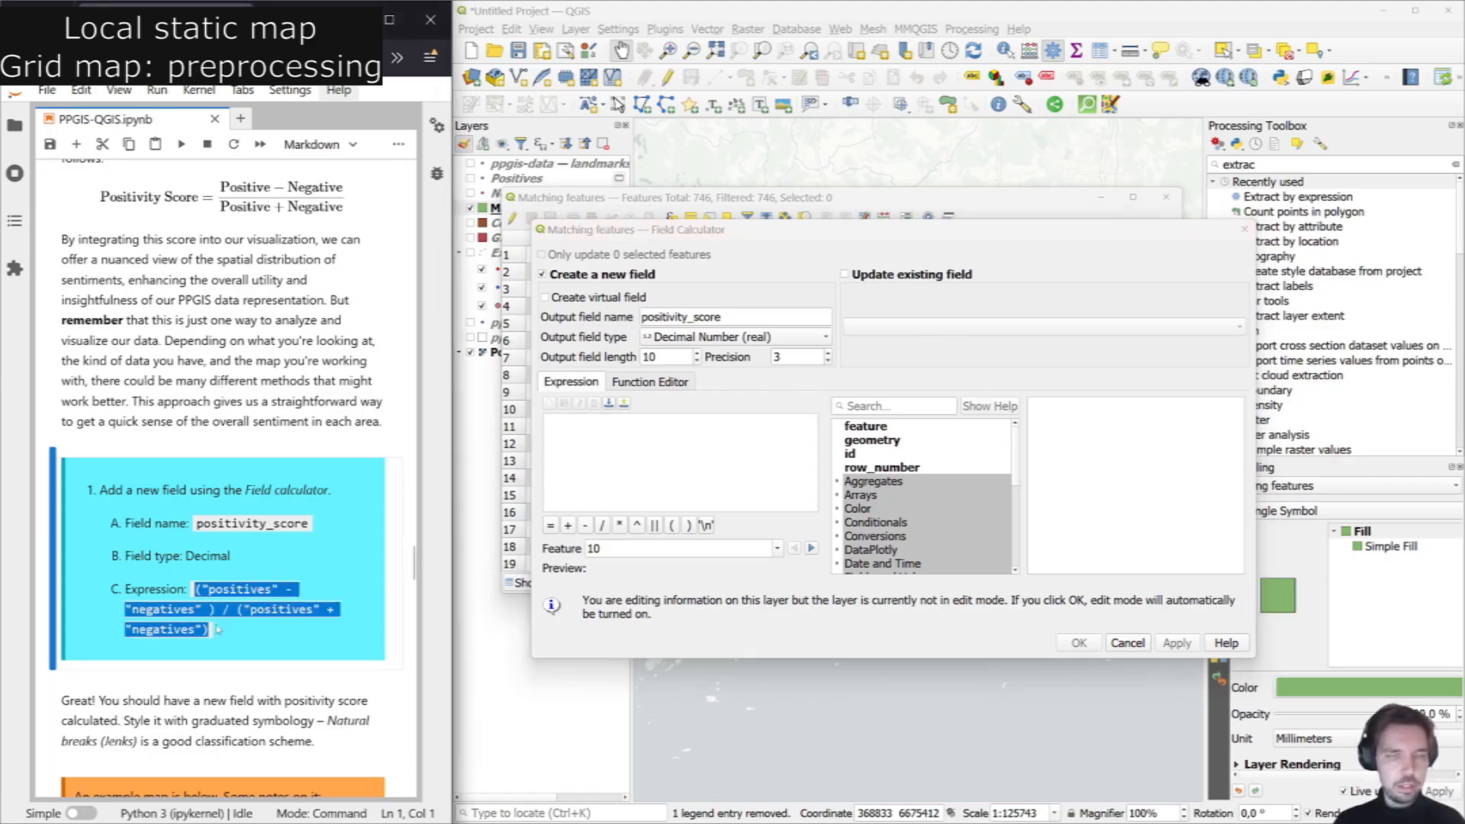
key("ctrl+c")
left_click(671, 442)
key("ctrl+v")
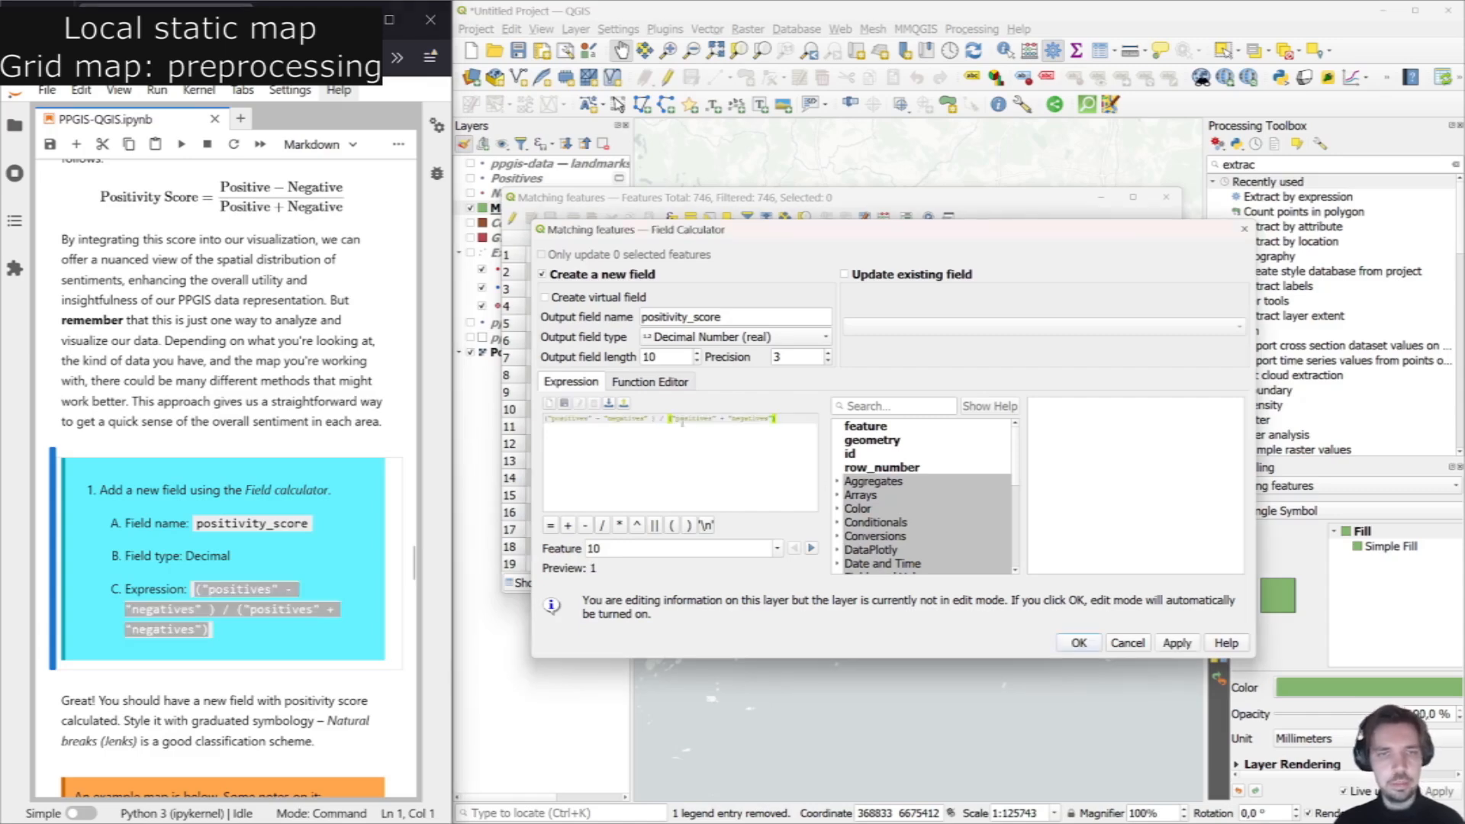
left_click(1077, 642)
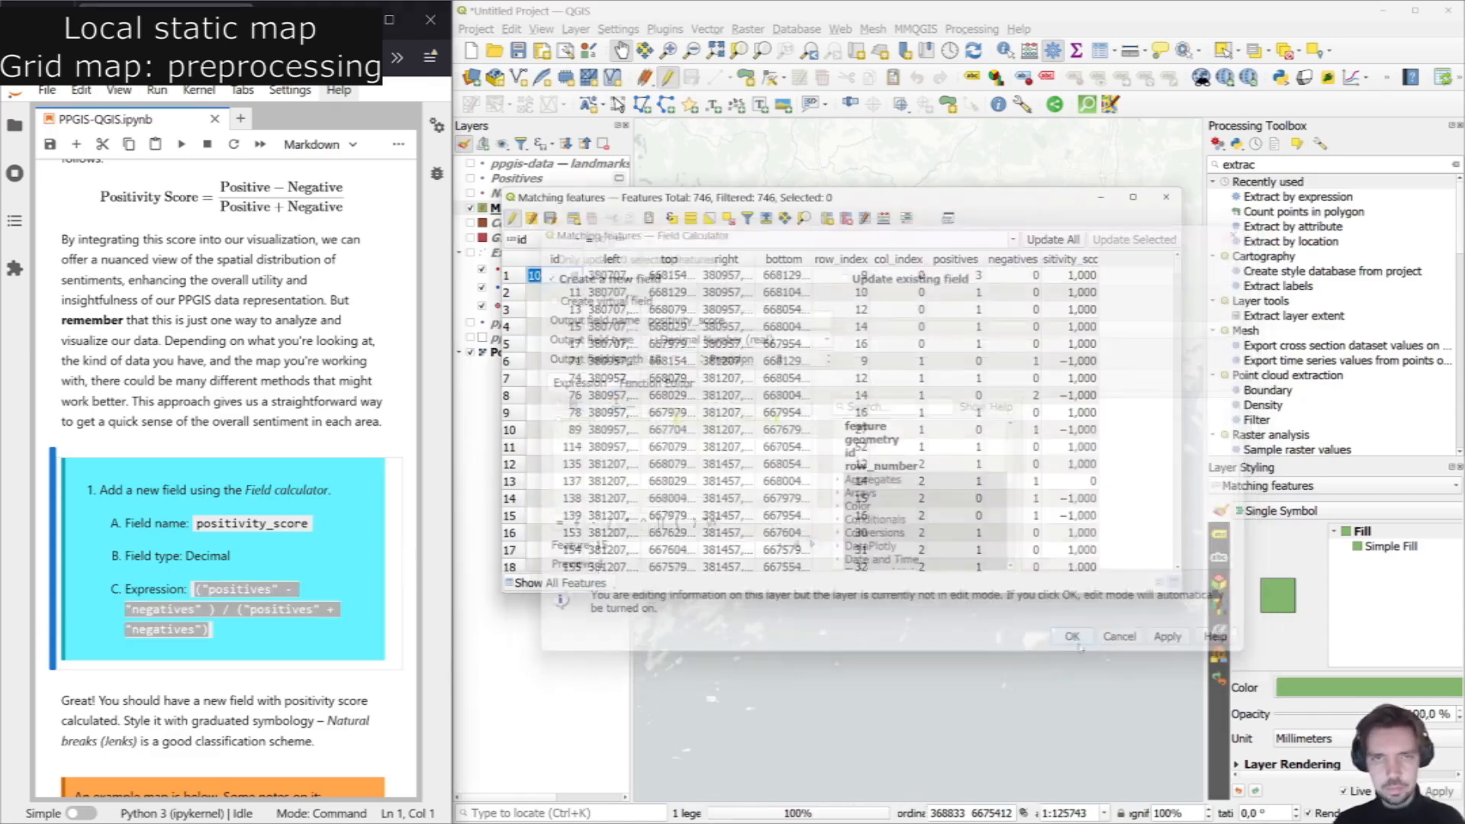
Sort the attribute table by positivity_score in ascending order, examine the scores against the positive and negative counts, and close the table.
left_click(1073, 261)
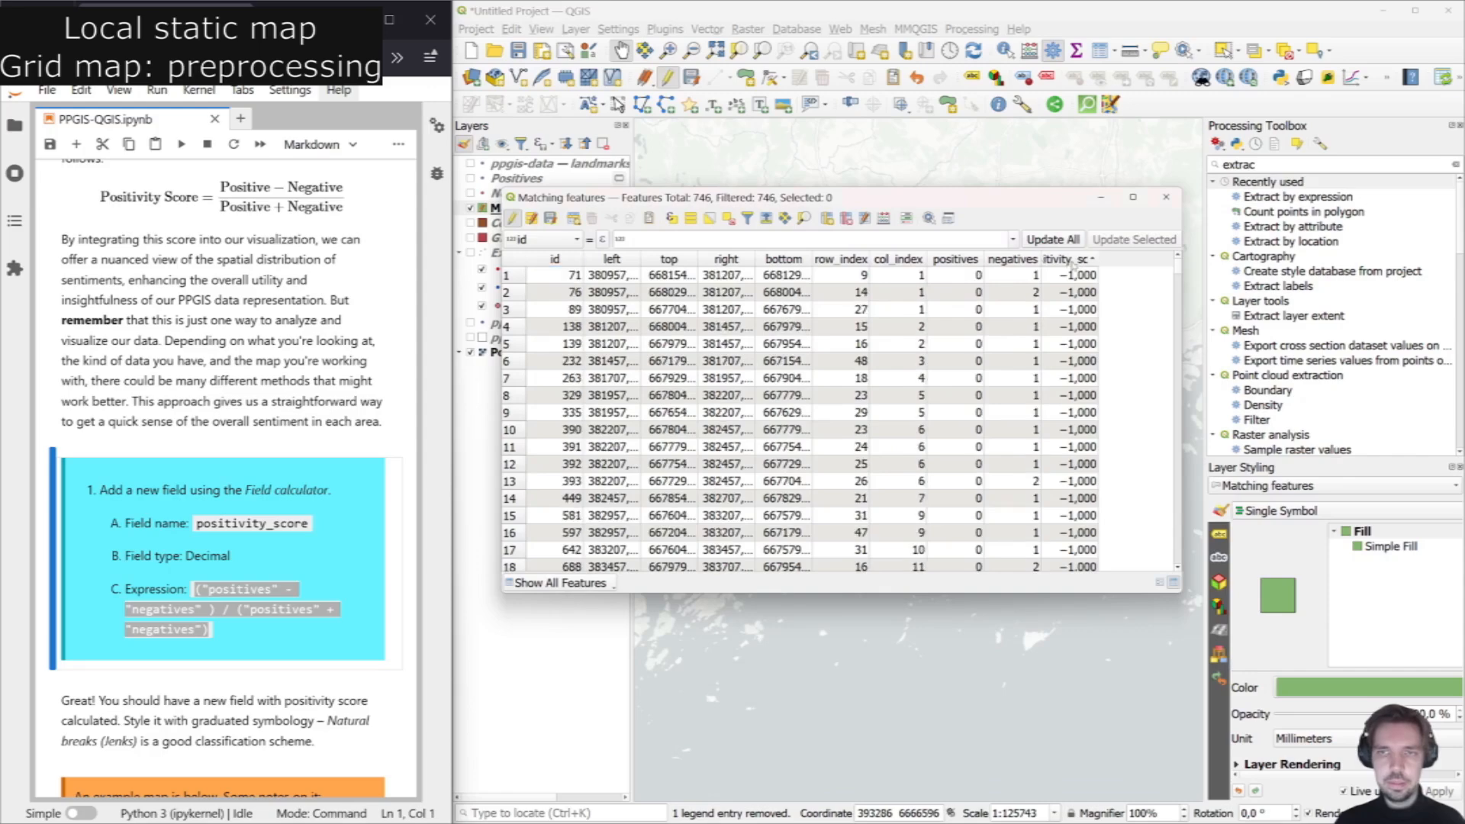
left_click_drag(1174, 276, 1173, 336)
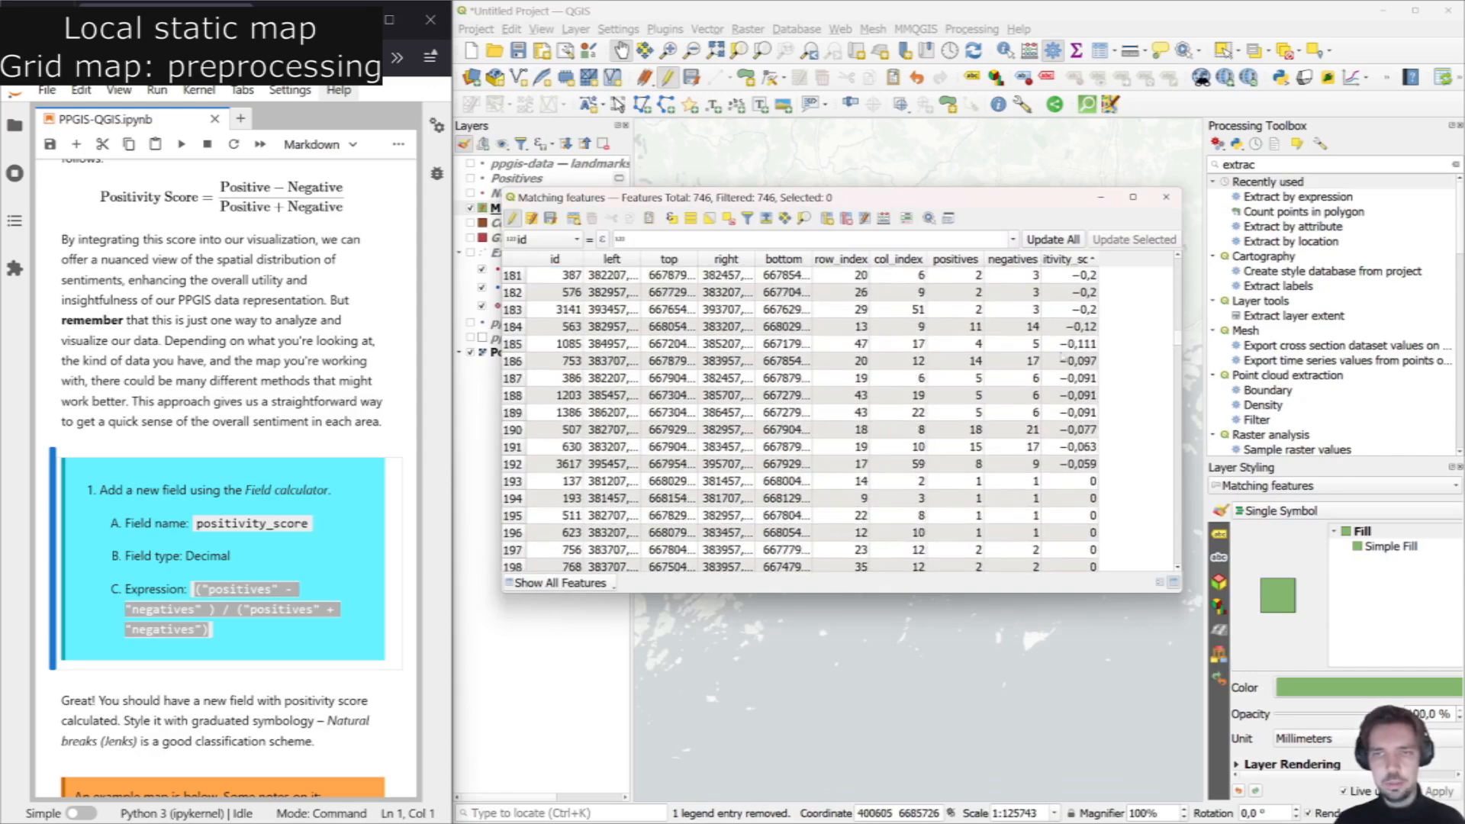
scroll(1060, 317, "up", 3)
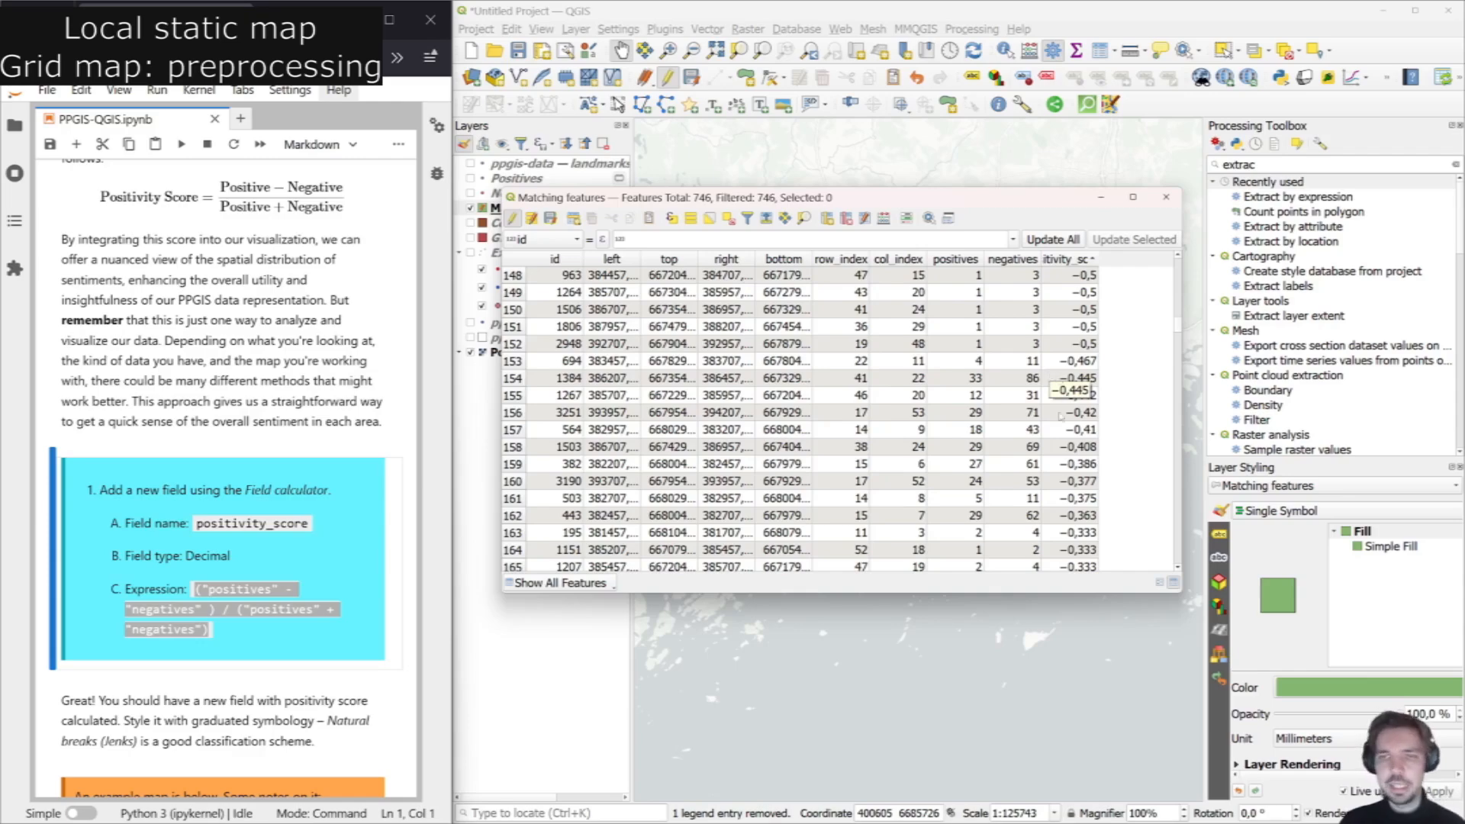
scroll(1053, 377, "down", 20)
scroll(1086, 378, "down", 9)
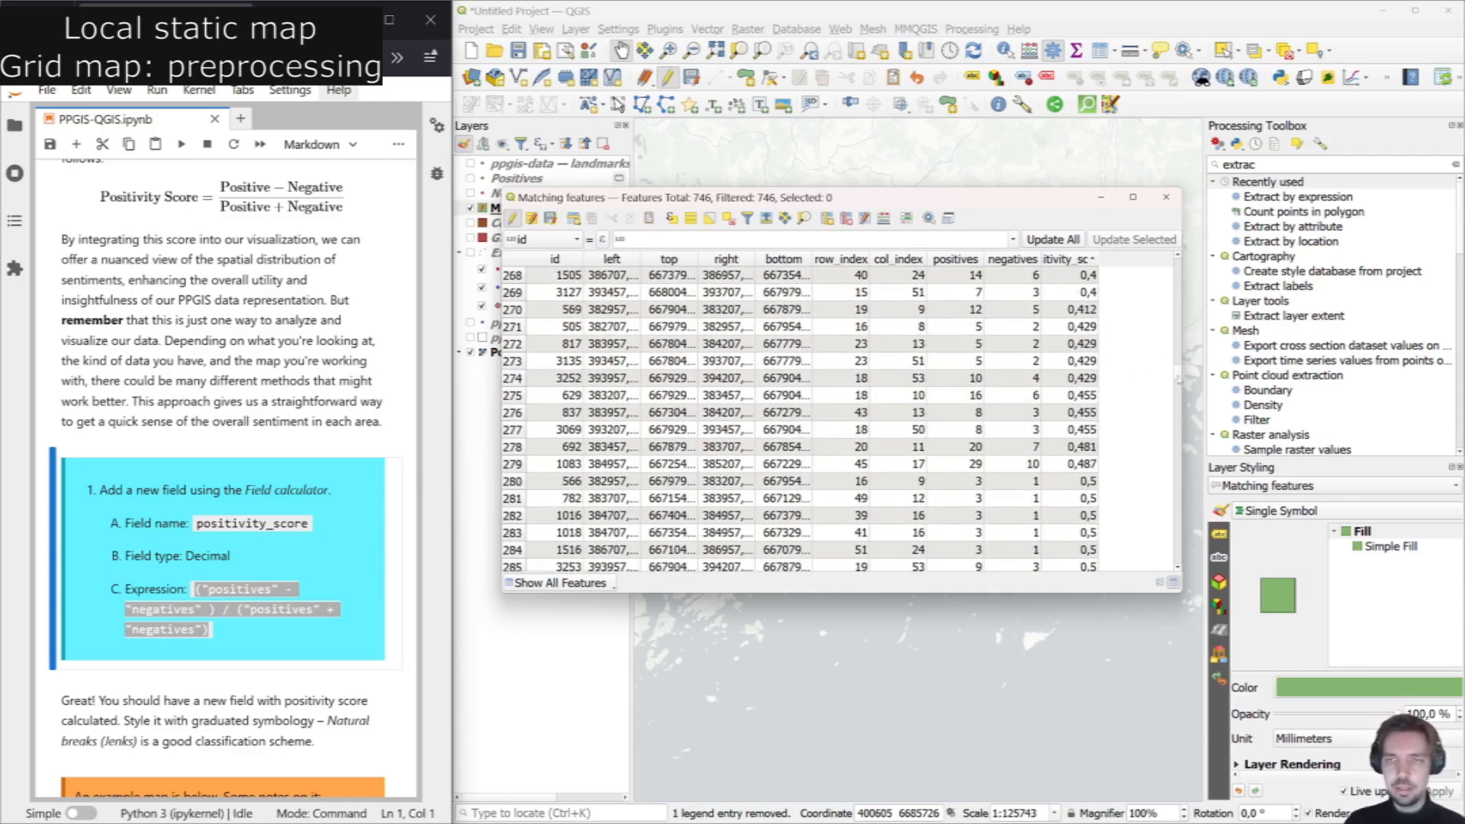
left_click(1165, 198)
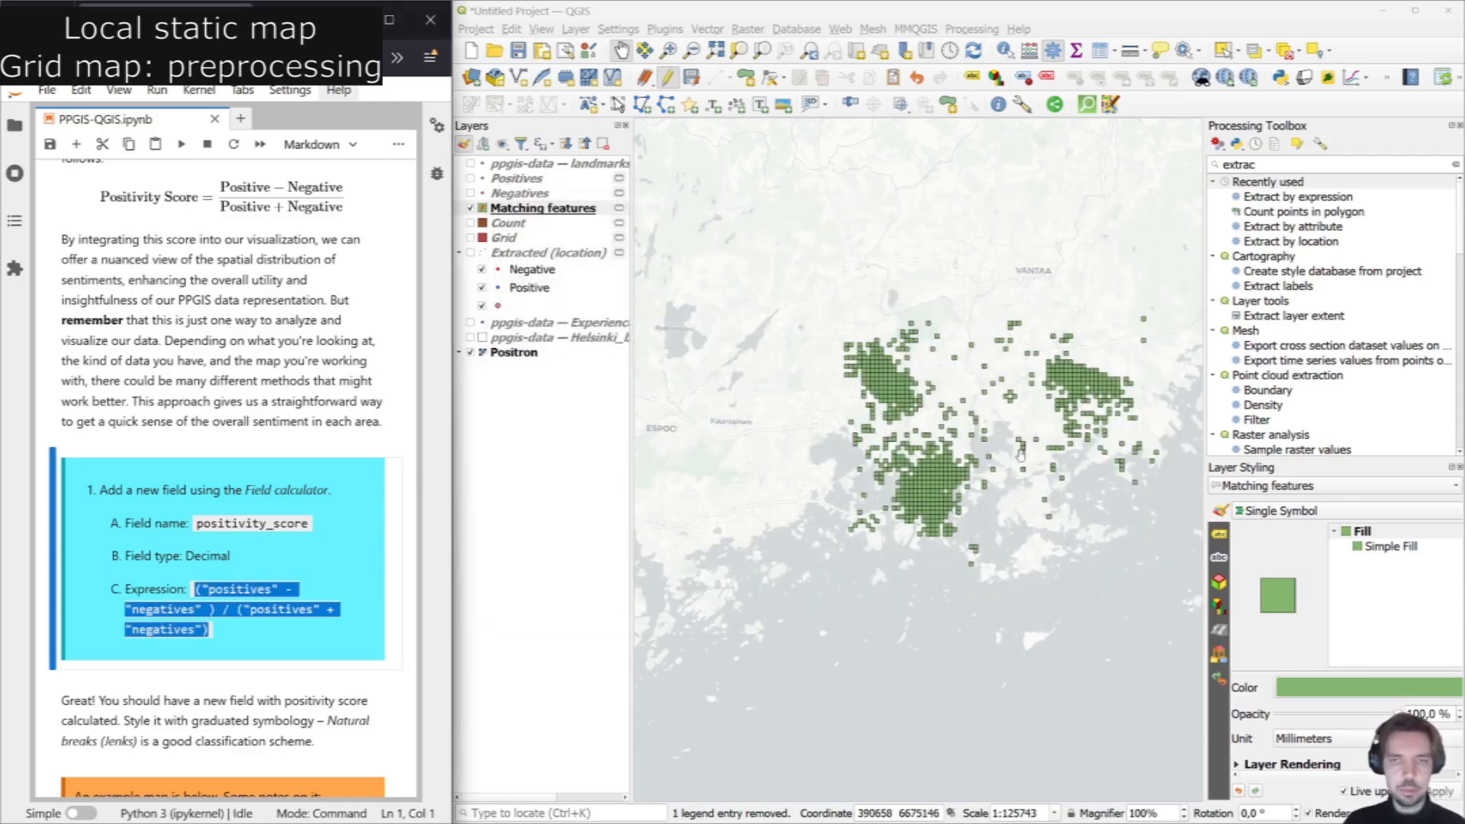
Consult the notebook's styling notes and example map, and set Matching features to Graduated symbology with positivity_score as the value.
left_click(221, 603)
scroll(229, 599, "down", 6)
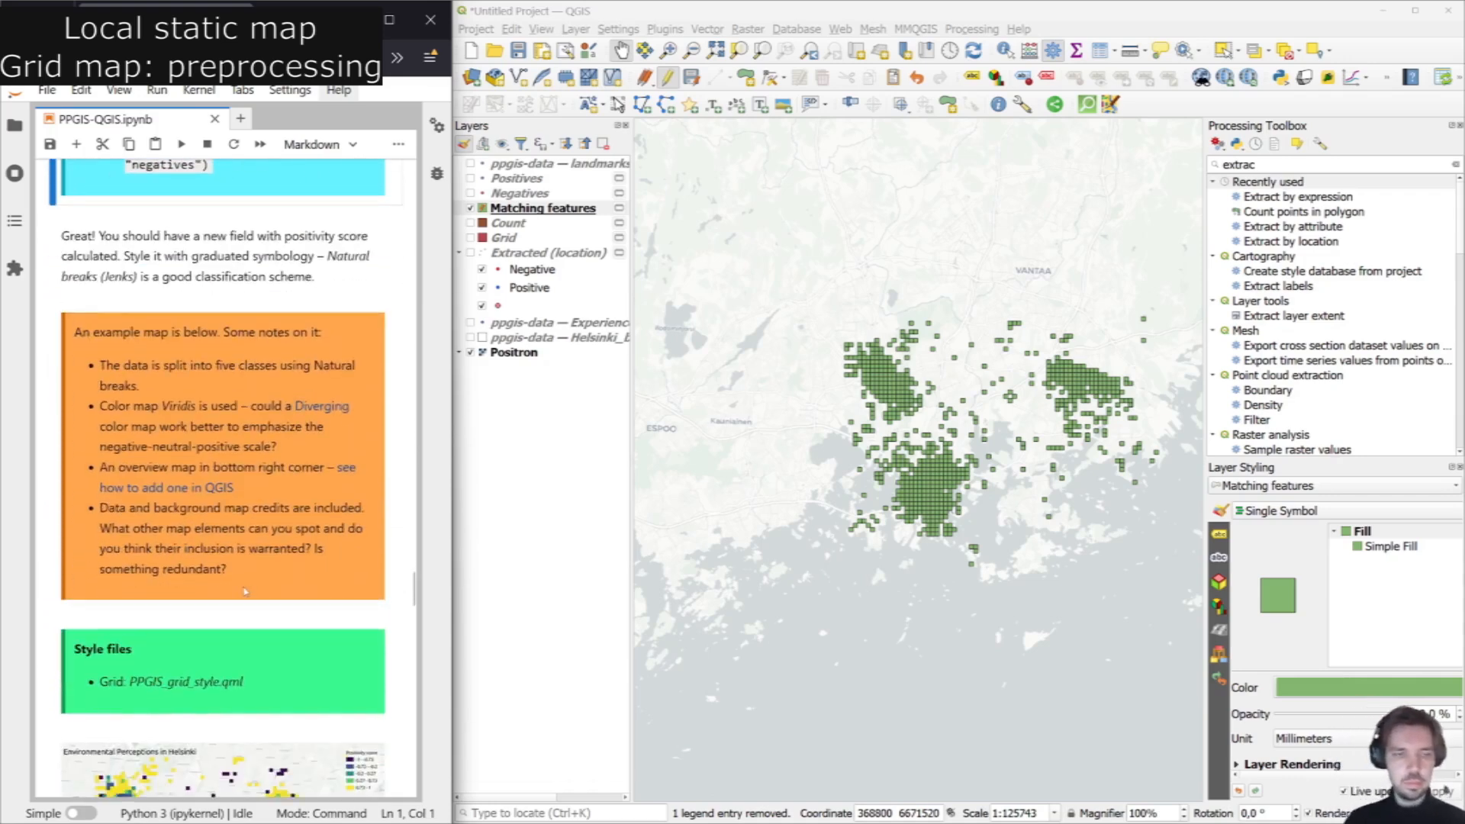
scroll(243, 590, "down", 1)
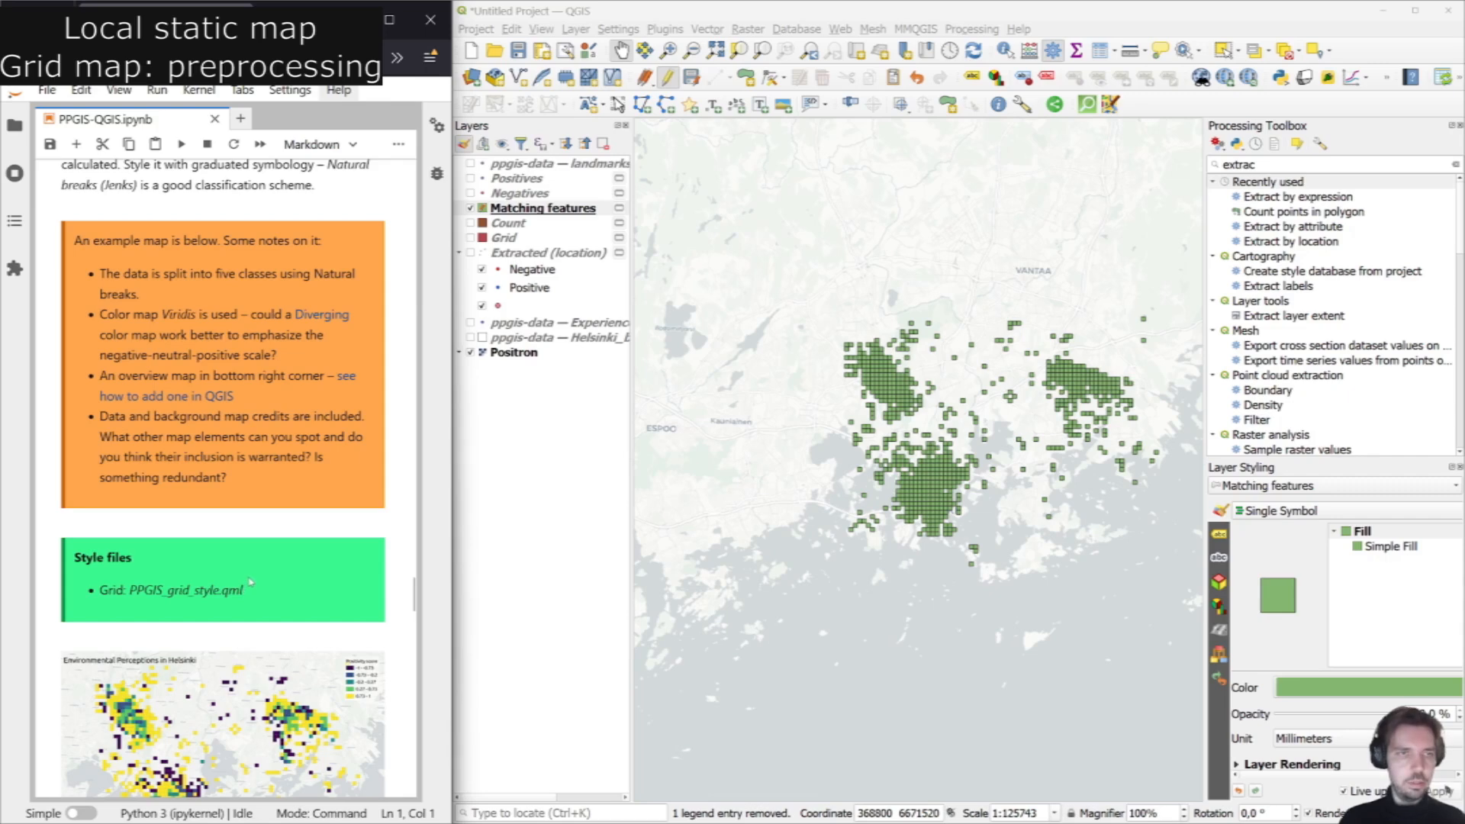
scroll(251, 581, "down", 5)
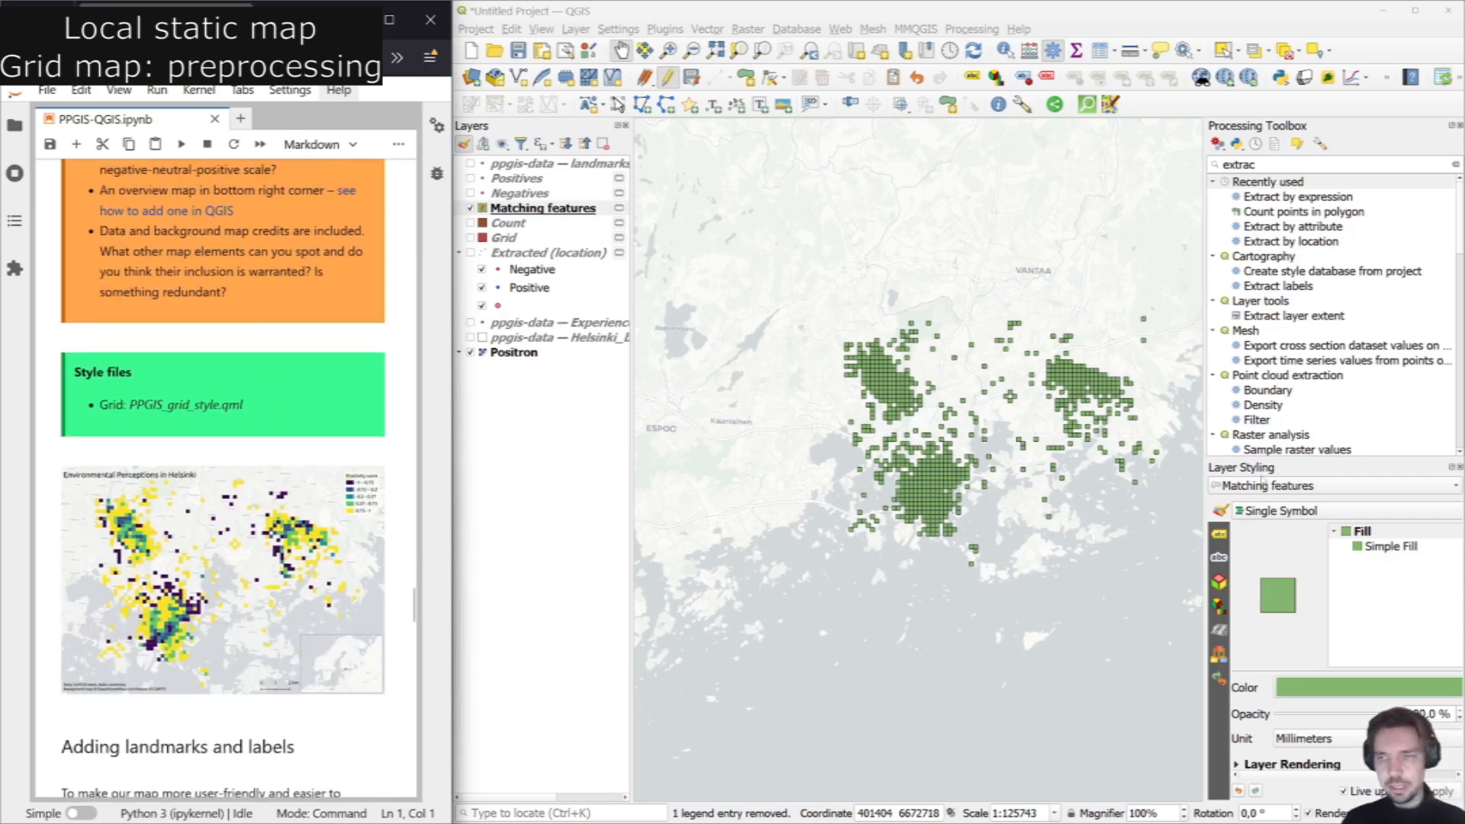
left_click(1301, 512)
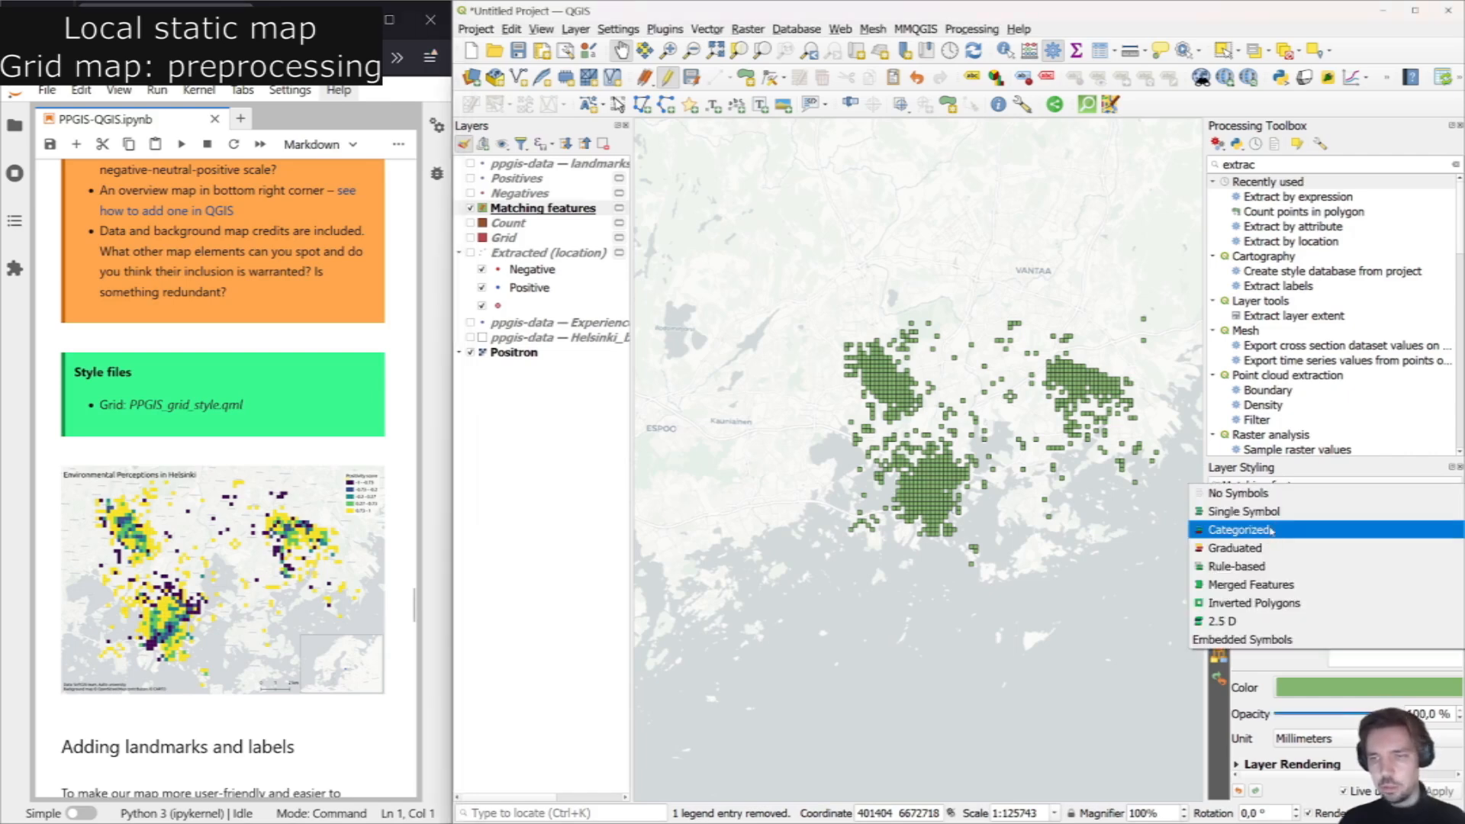
left_click(1258, 548)
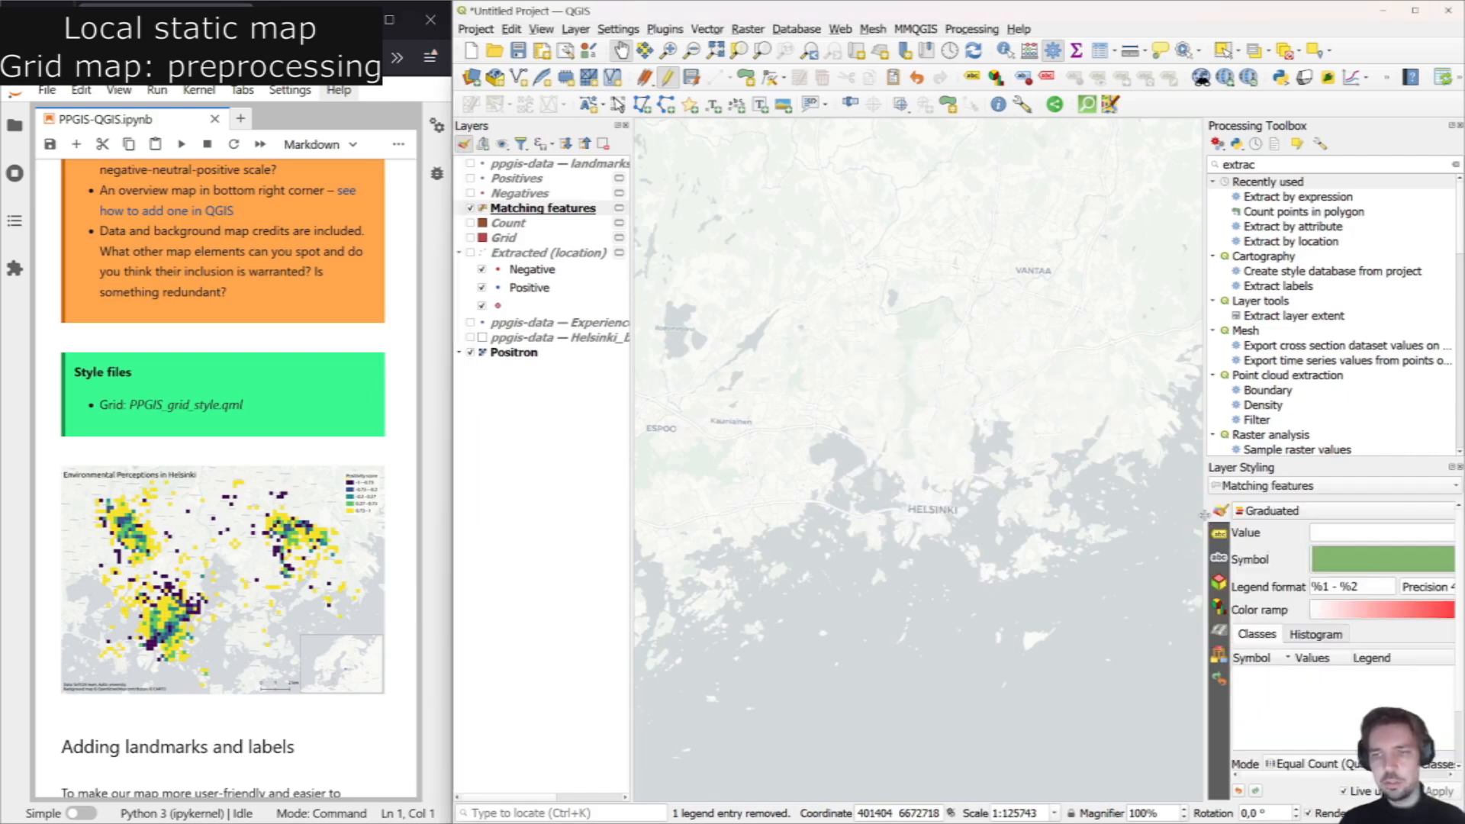
left_click_drag(1204, 516, 1040, 516)
left_click(1220, 533)
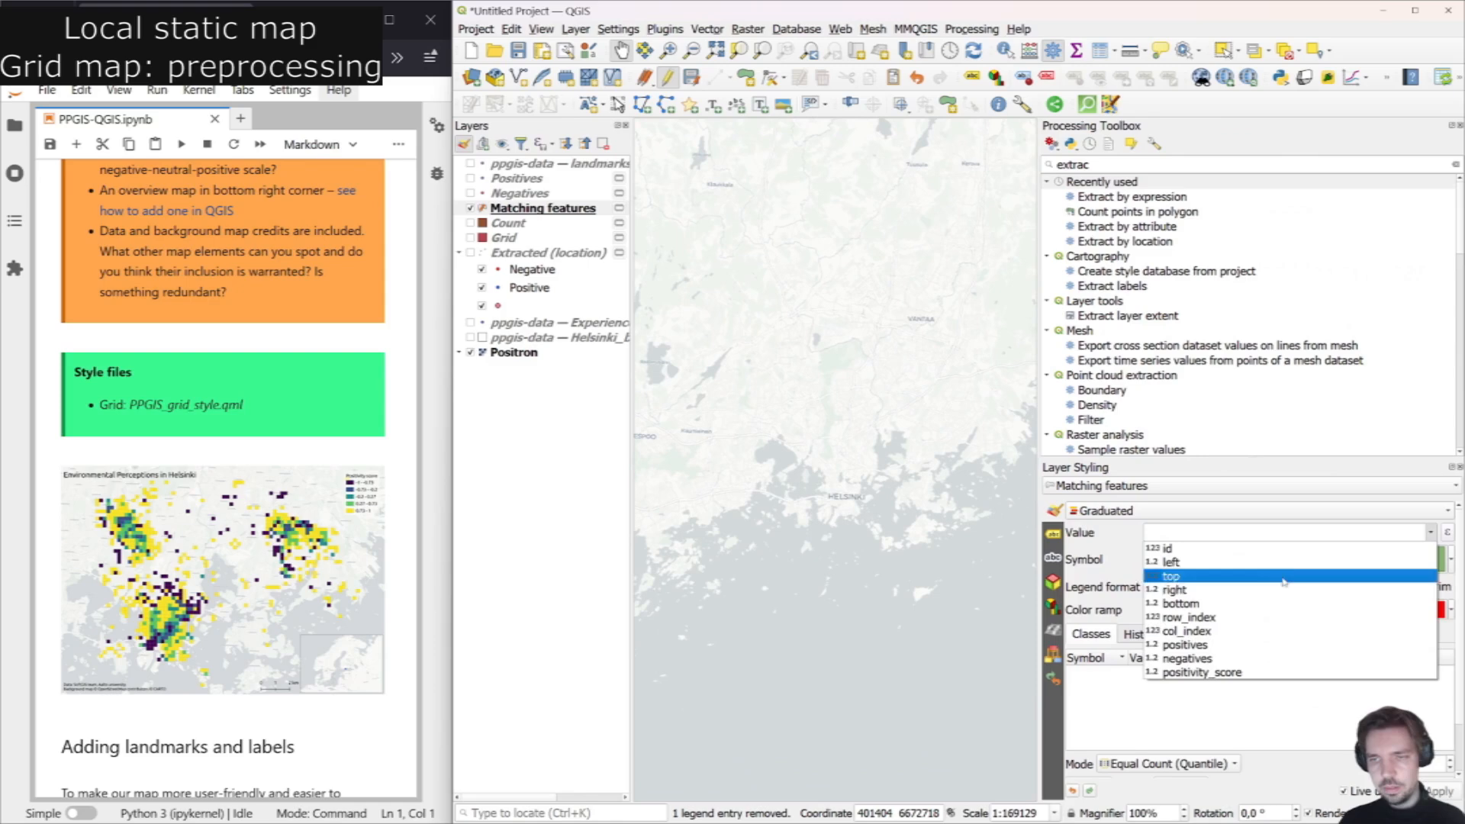
left_click(1223, 673)
Set the graduated classification mode to Natural Breaks (Jenks).
scroll(1152, 711, "down", 2)
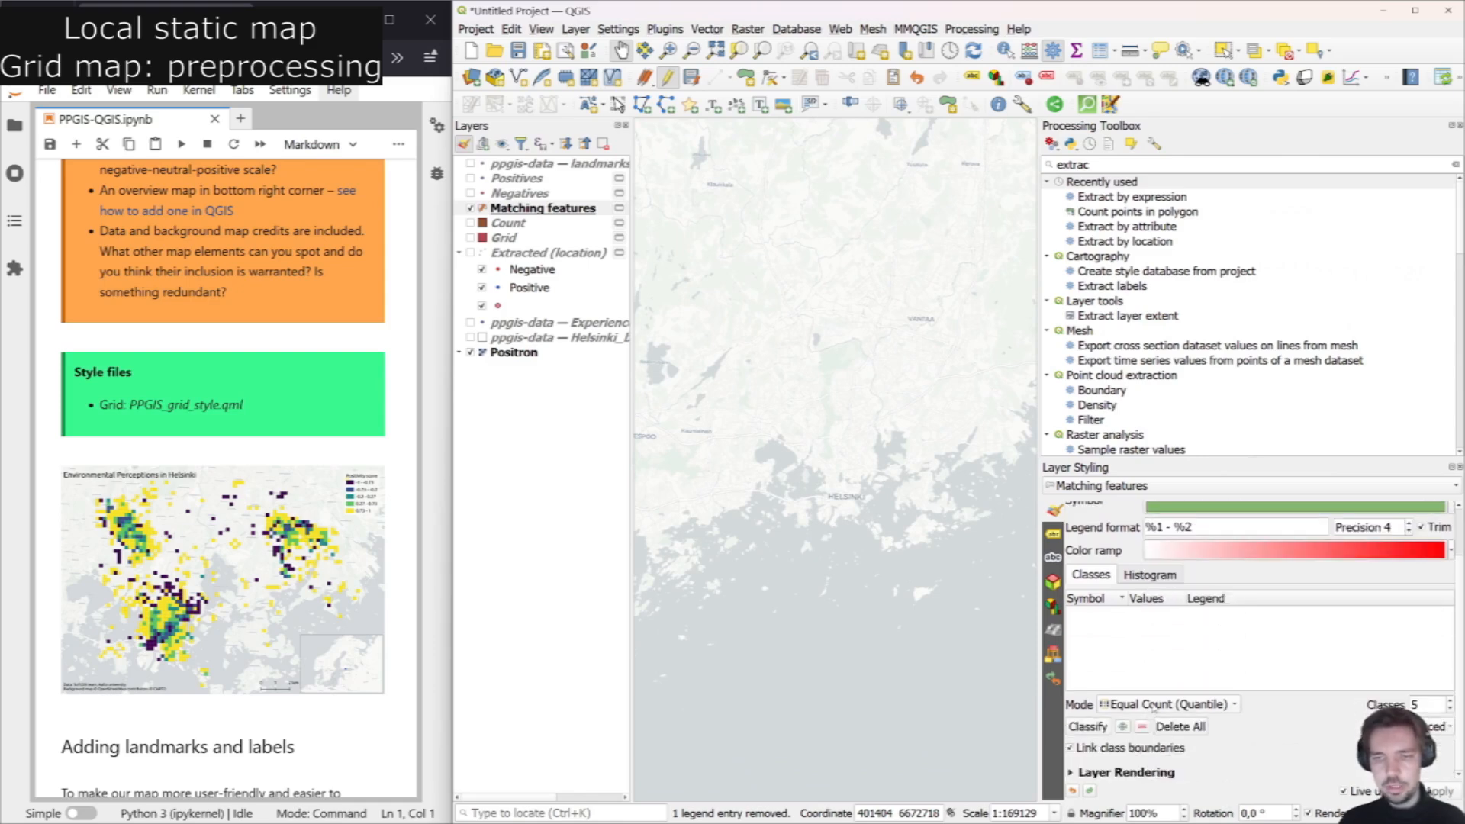
left_click(1165, 704)
left_click(1114, 787)
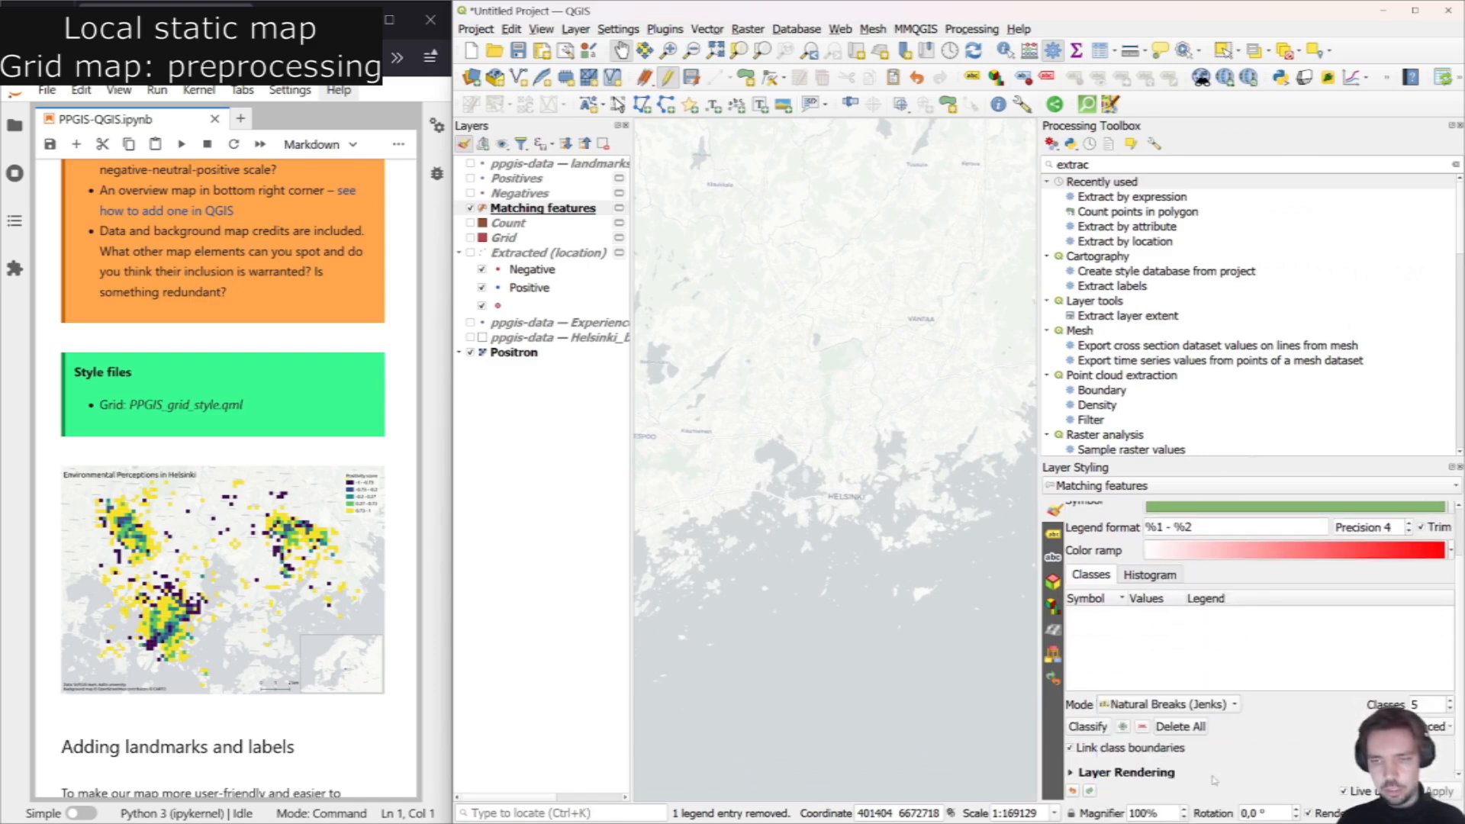
Classify positivity_score into five graduated classes and apply the Viridis color ramp to Matching features.
left_click(1100, 725)
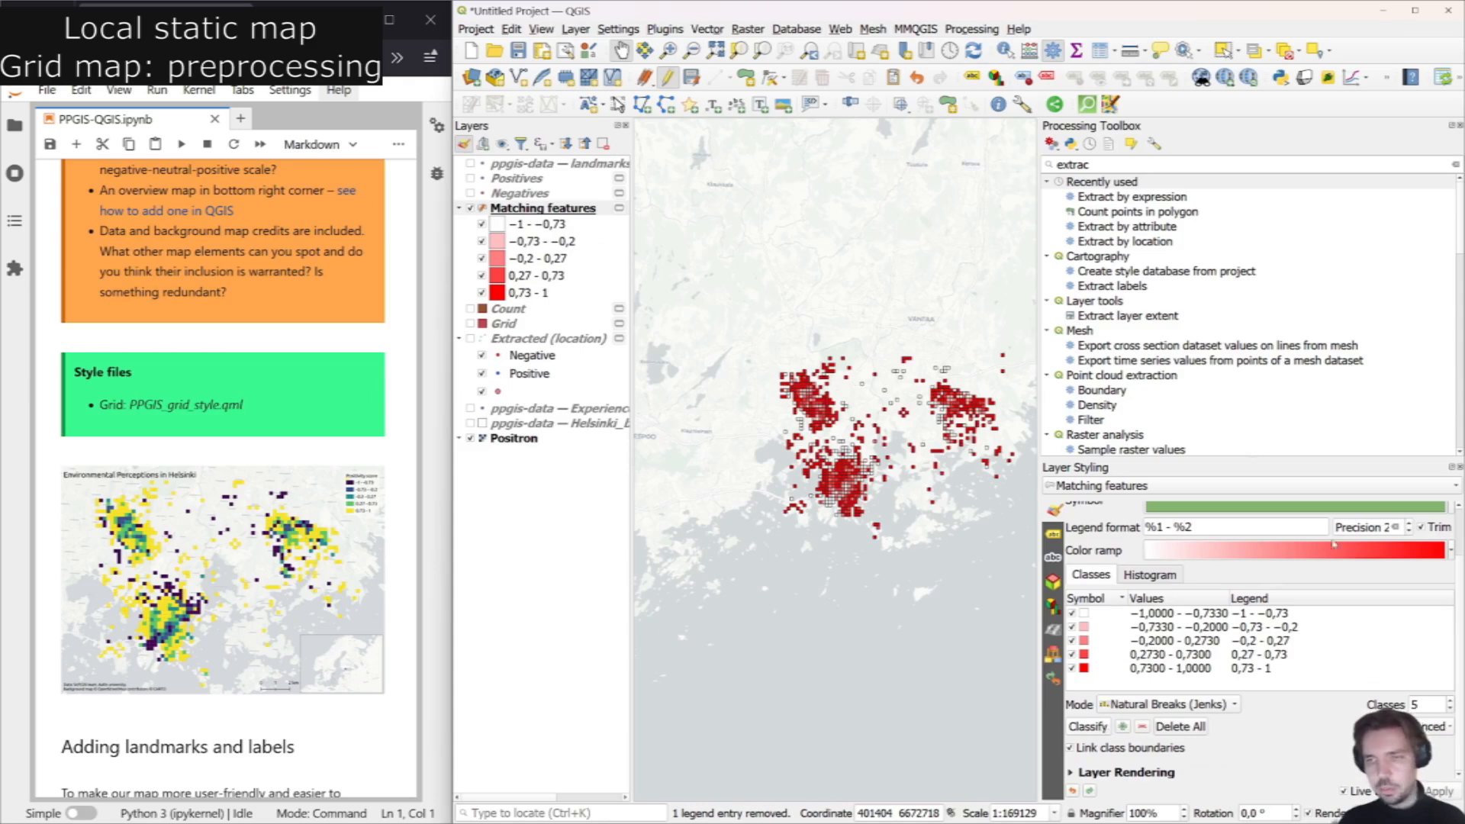
scroll(1336, 709, "up", 2)
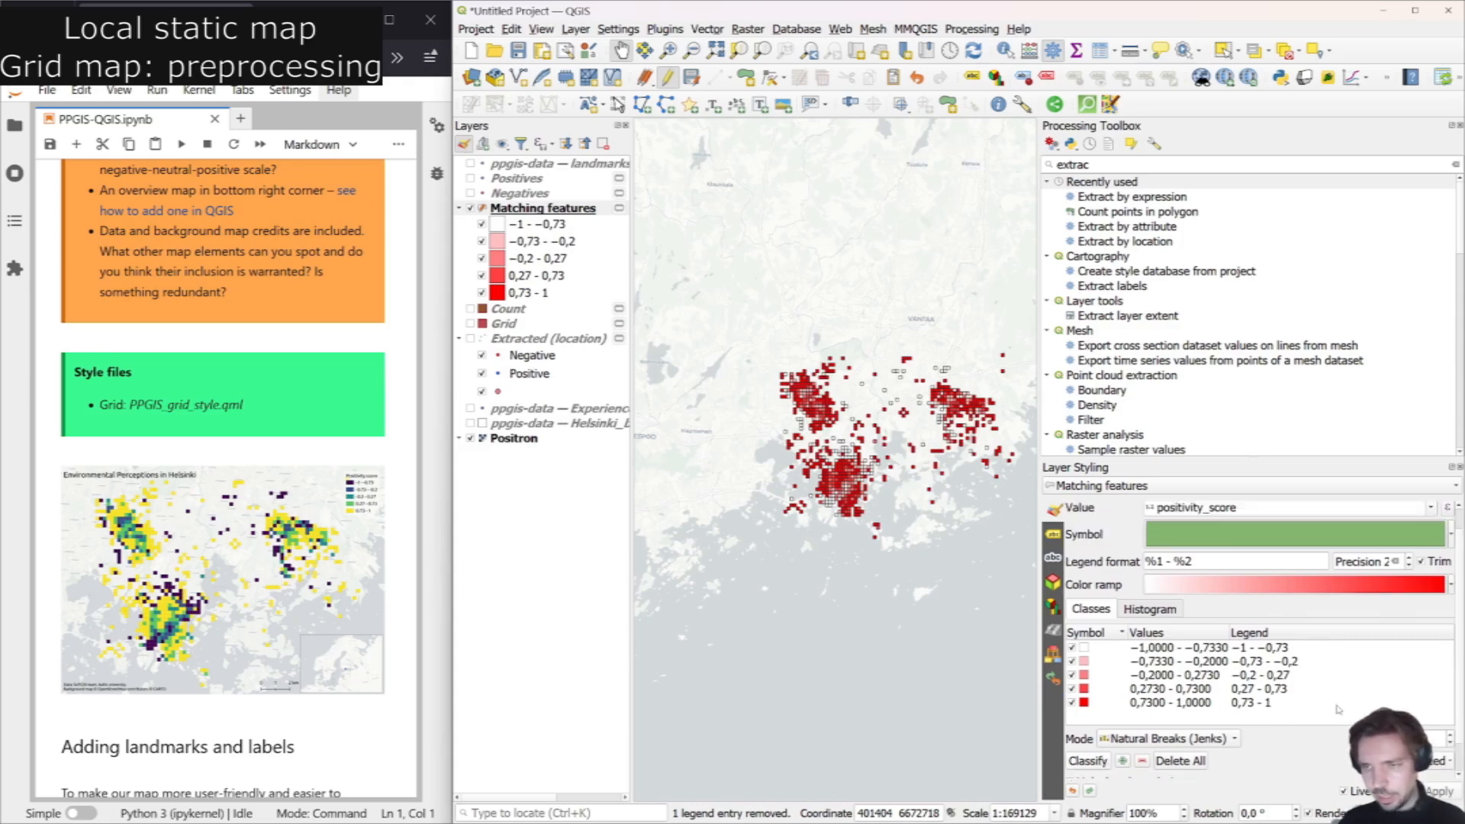
left_click(1450, 585)
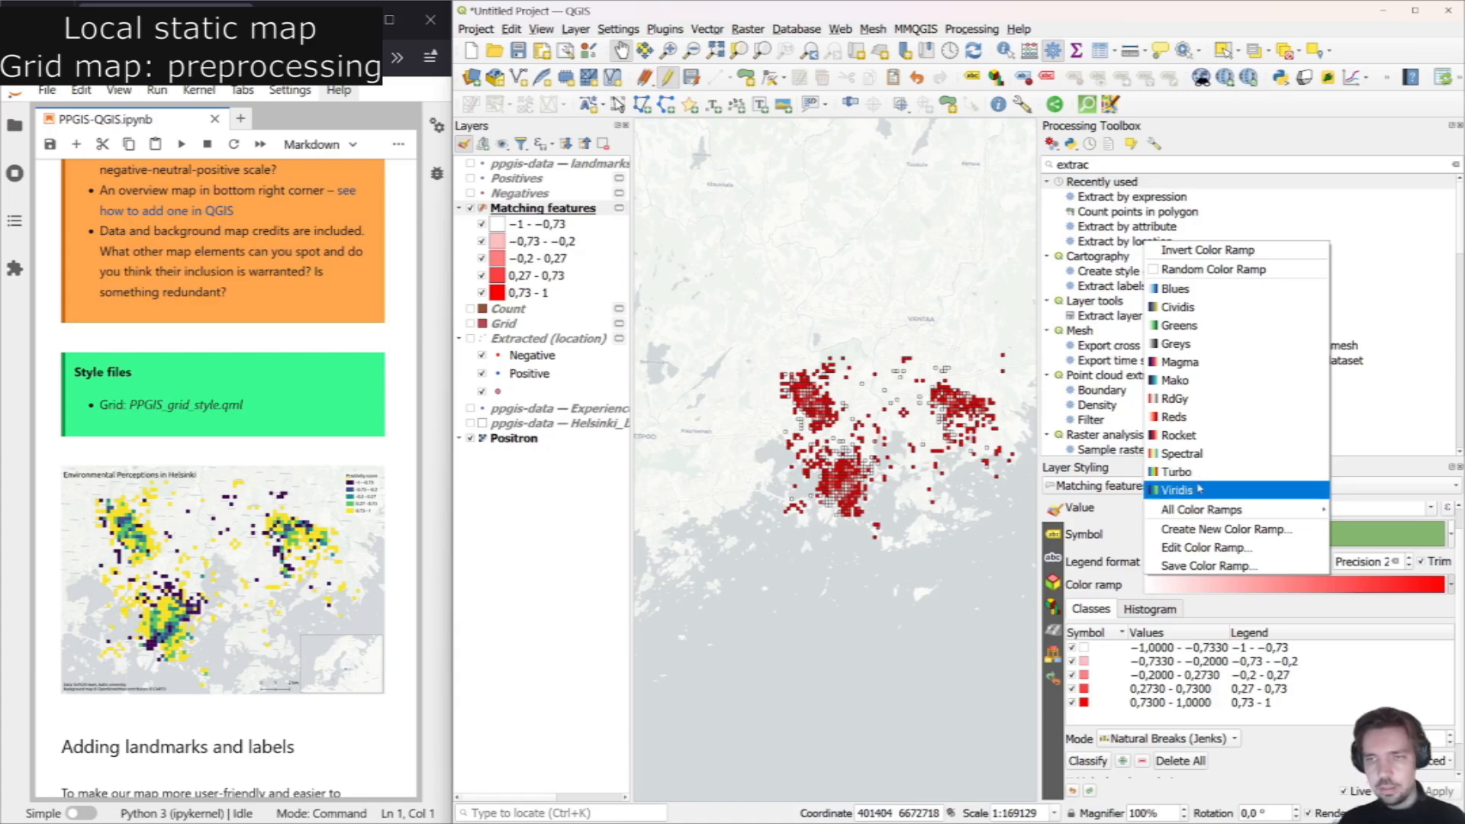
left_click(1190, 484)
left_click_drag(924, 428, 890, 466)
scroll(891, 466, "up", 1)
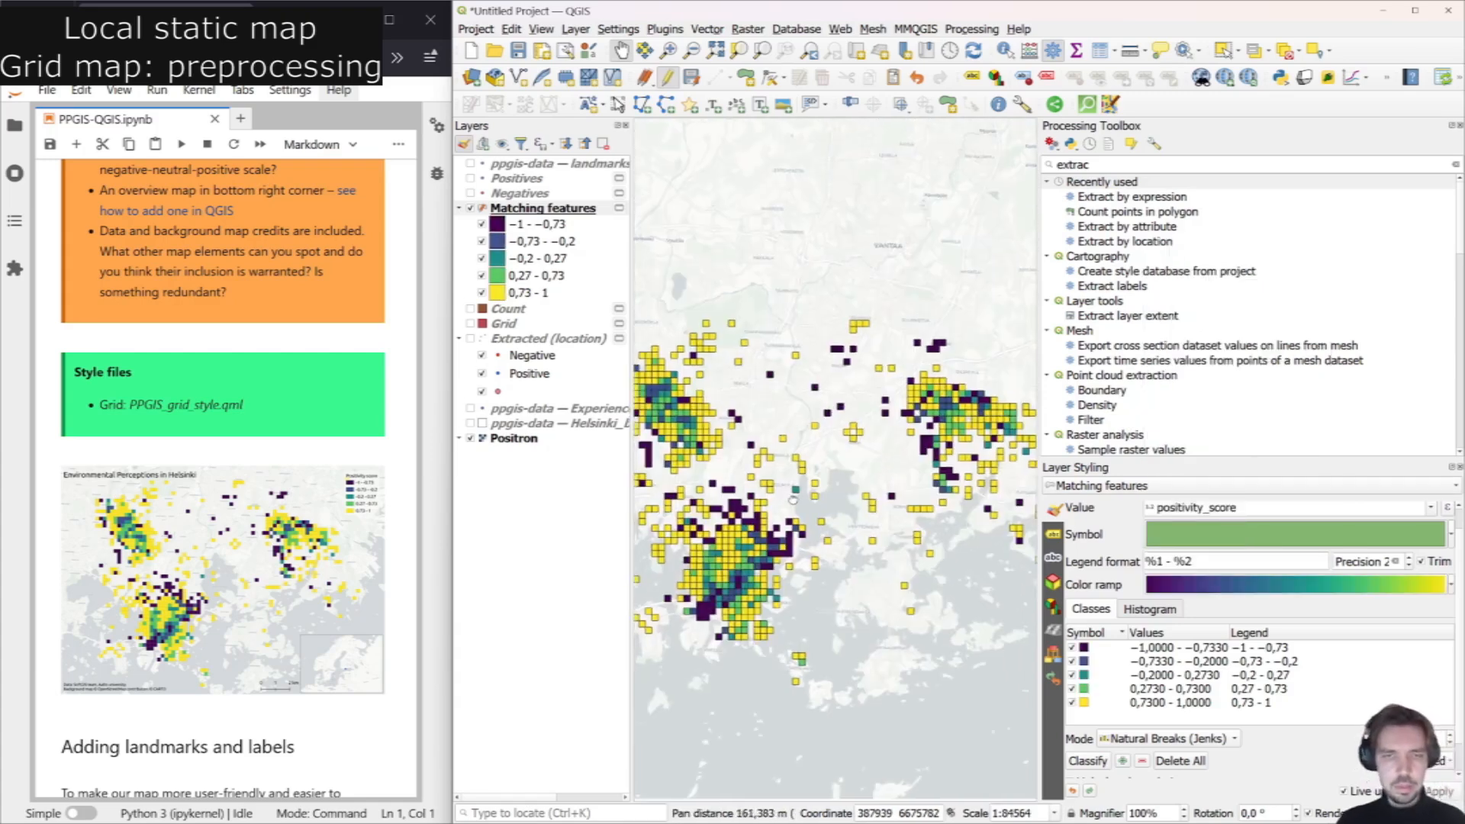
Widen the map area, consult the notebook's landmarks and labels section, and stop editing Matching features with its changes saved.
scroll(313, 517, "down", 4)
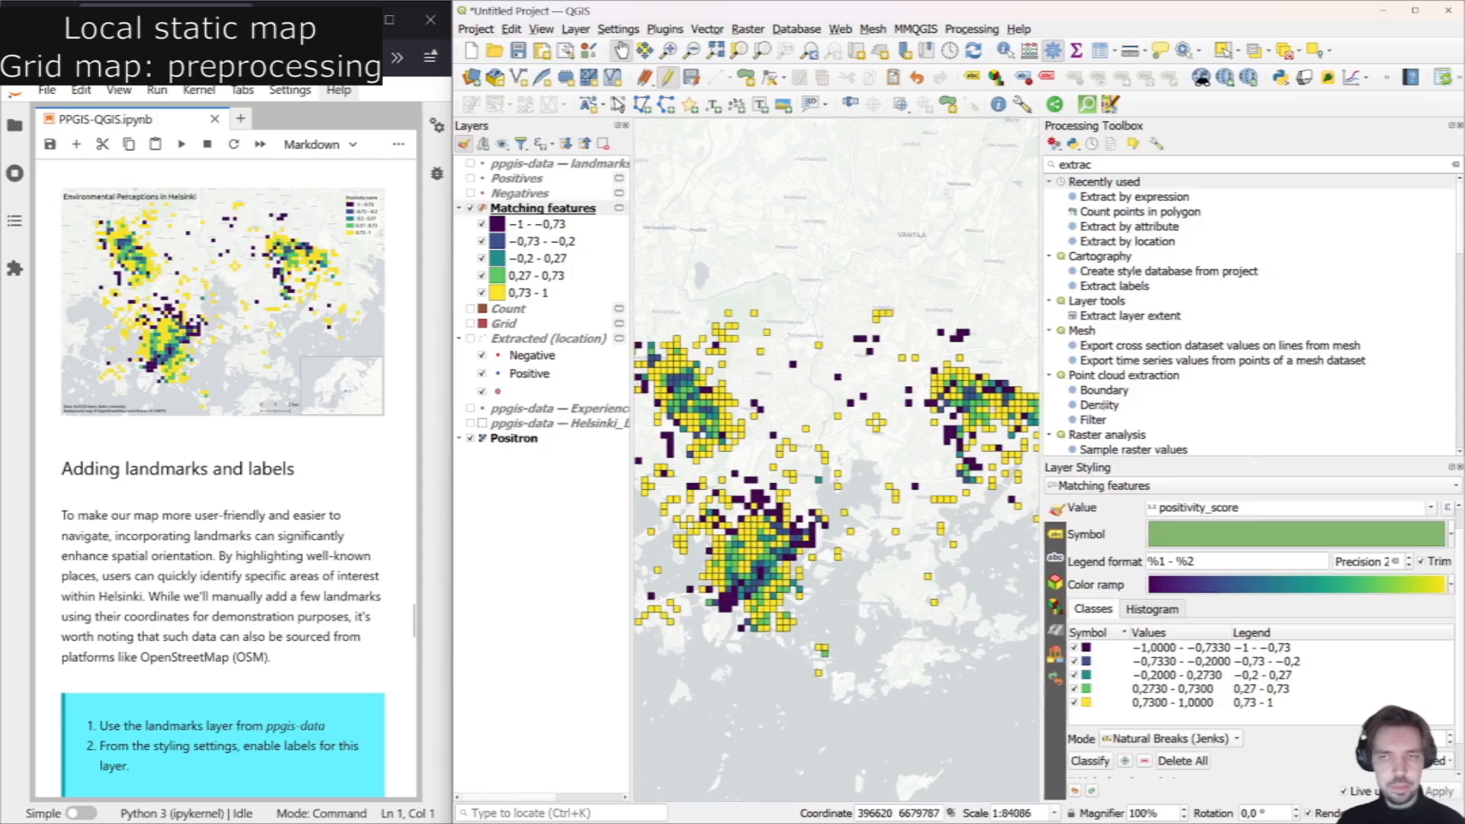
left_click_drag(1043, 395, 1219, 396)
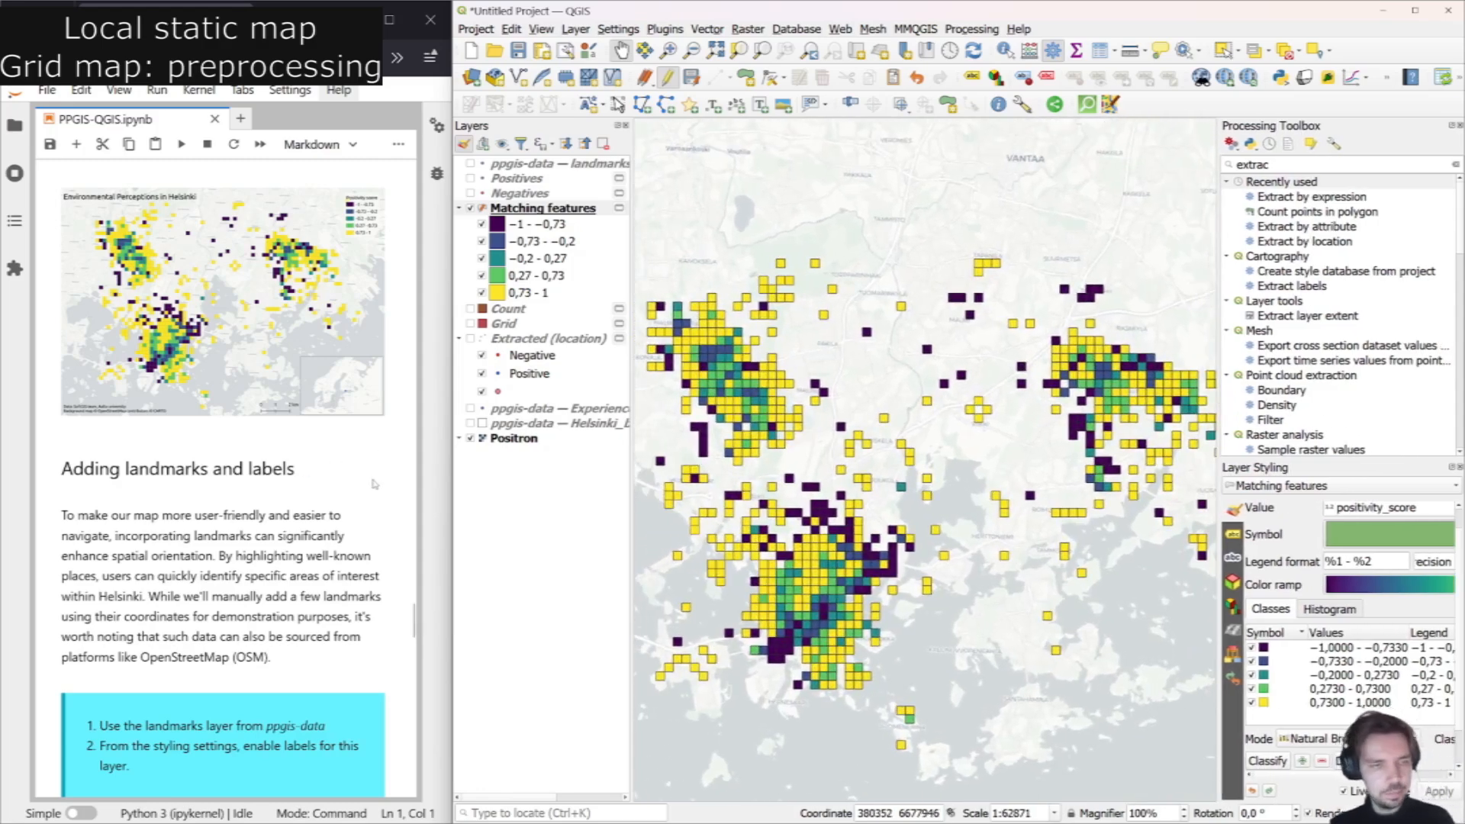
scroll(374, 484, "down", 2)
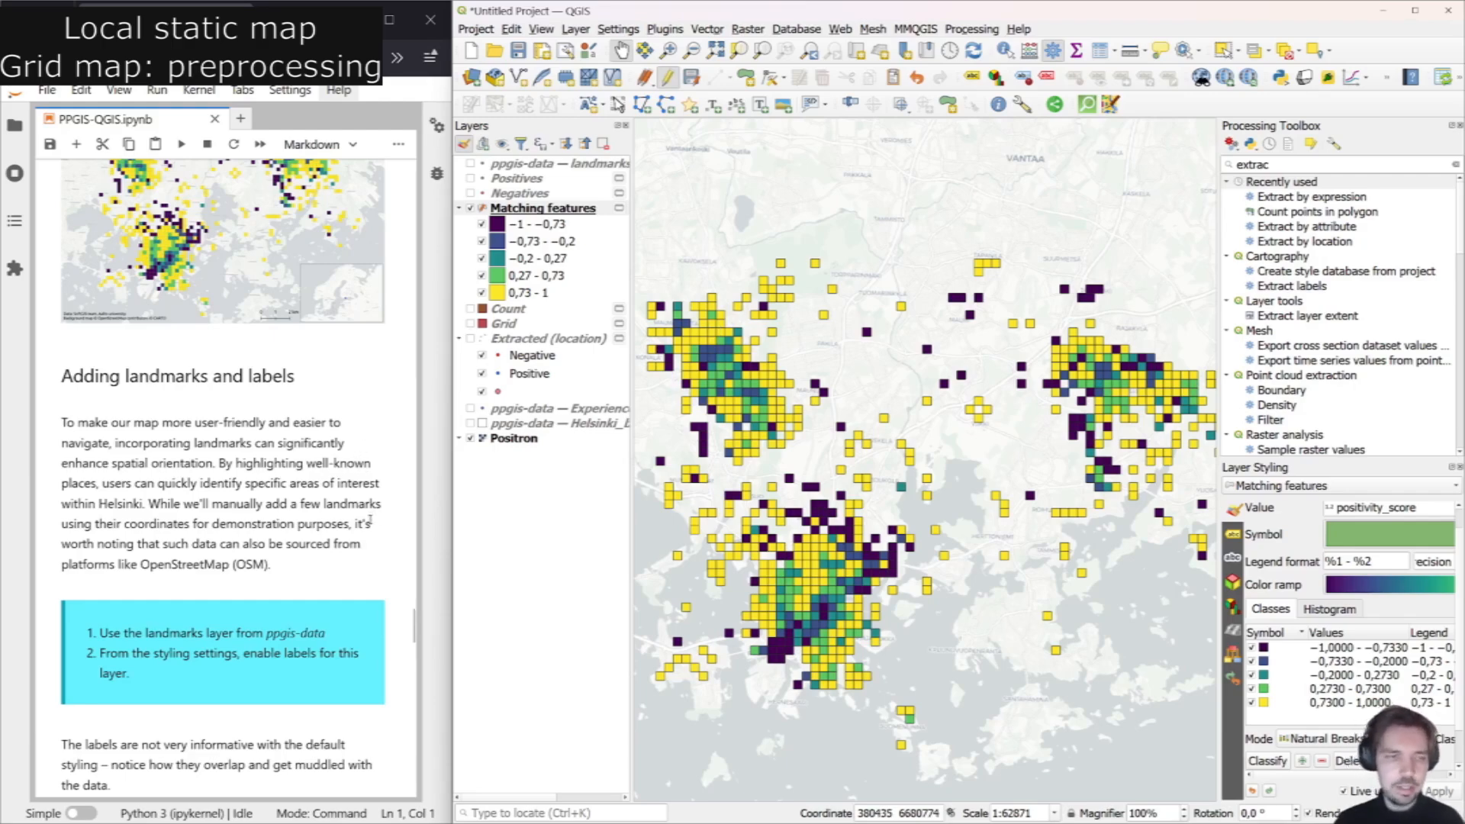
scroll(378, 515, "down", 3)
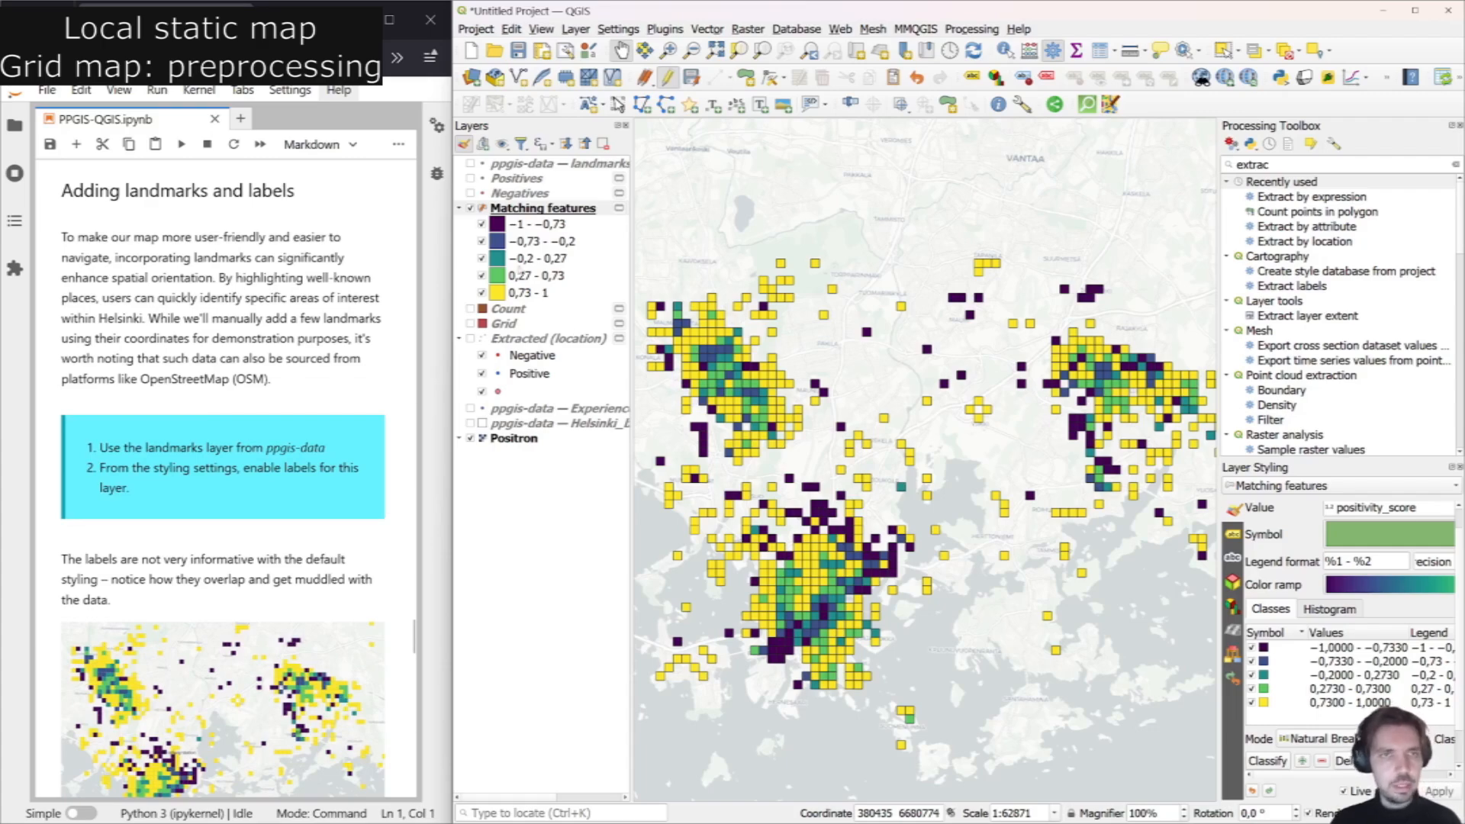
left_click(667, 77)
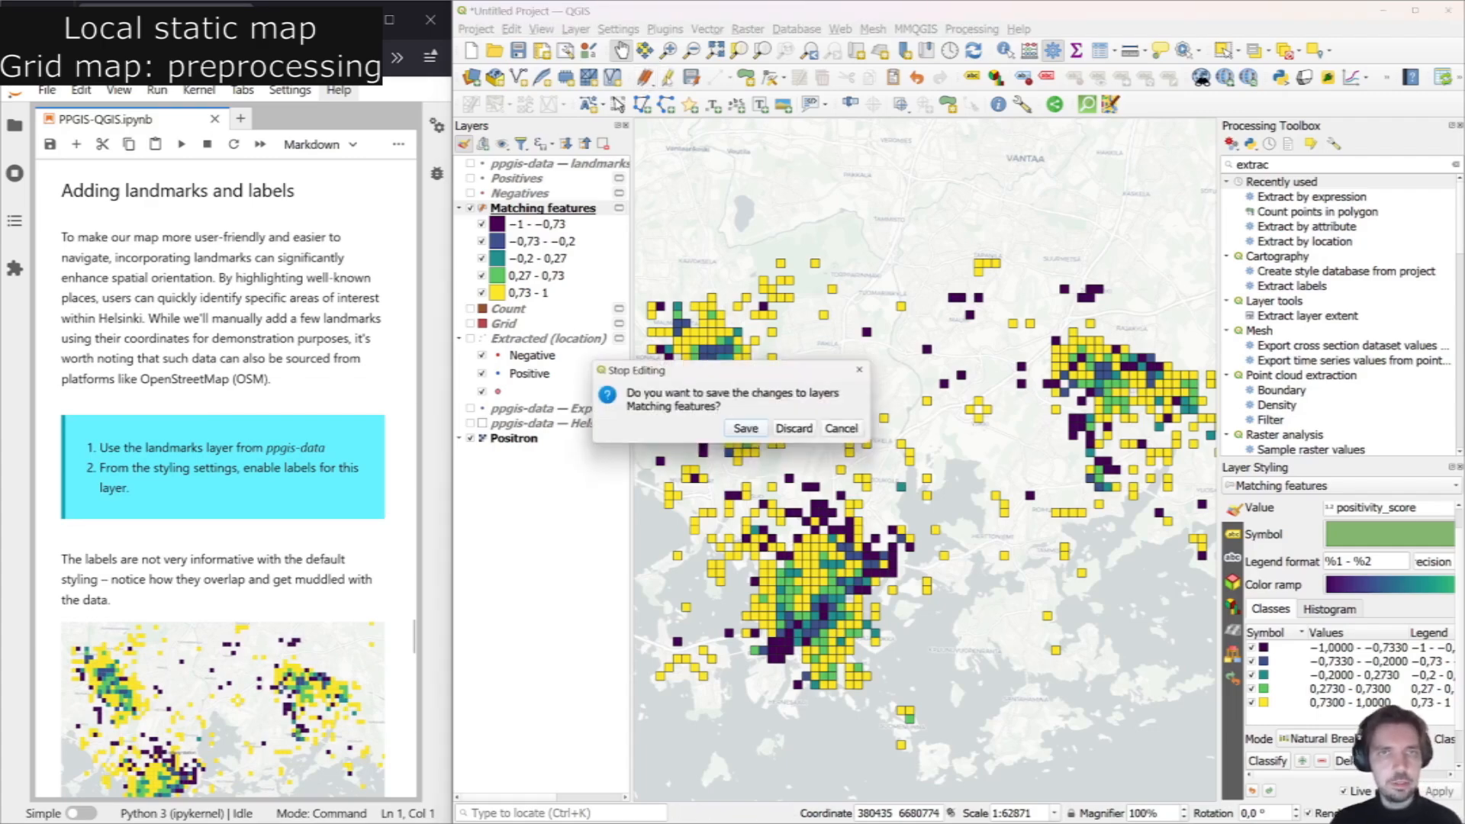
left_click(747, 429)
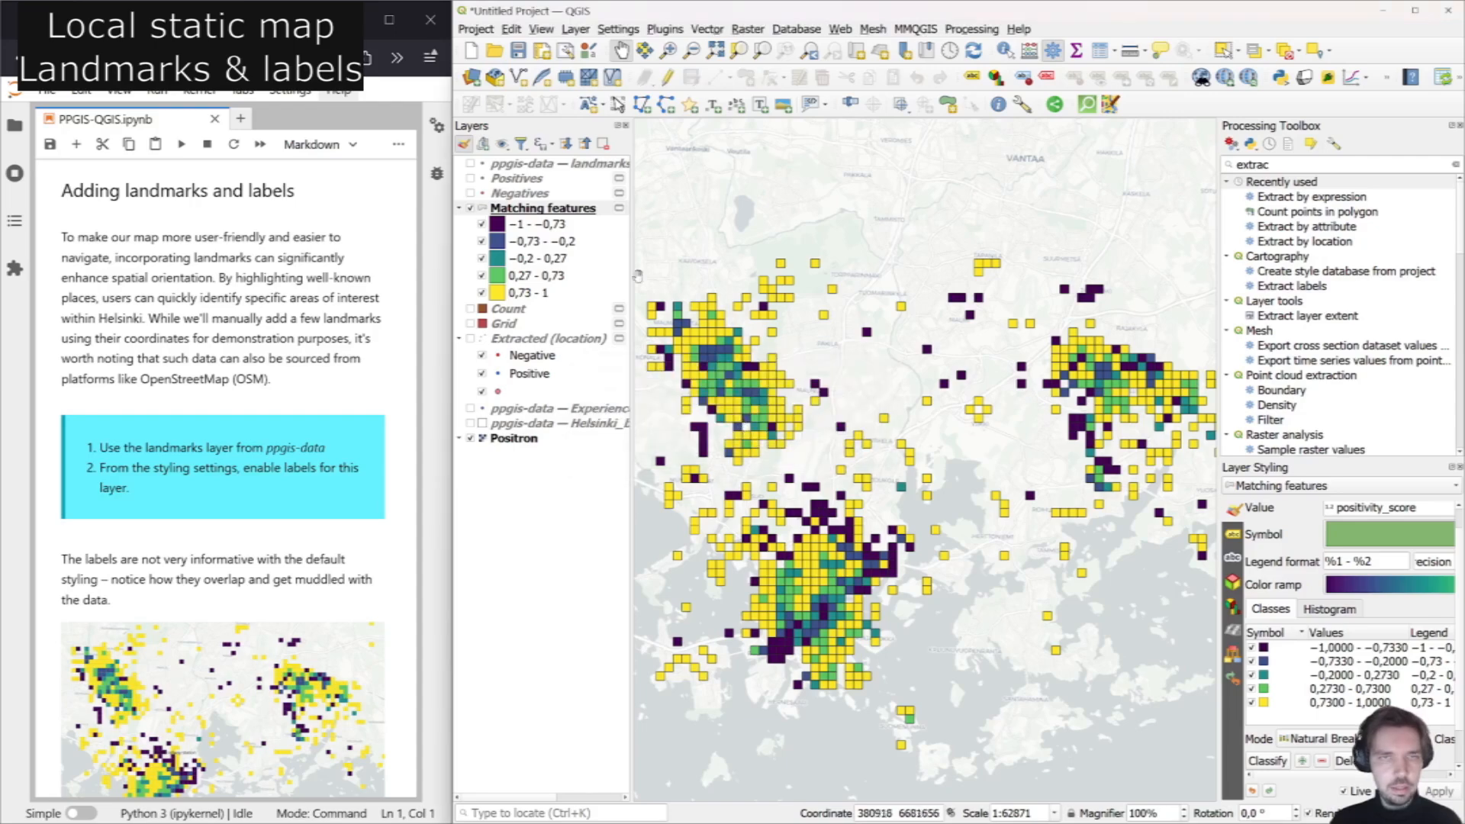
Show the ppgis-data landmarks layer and examine the landmark names in its attribute table.
left_click(470, 164)
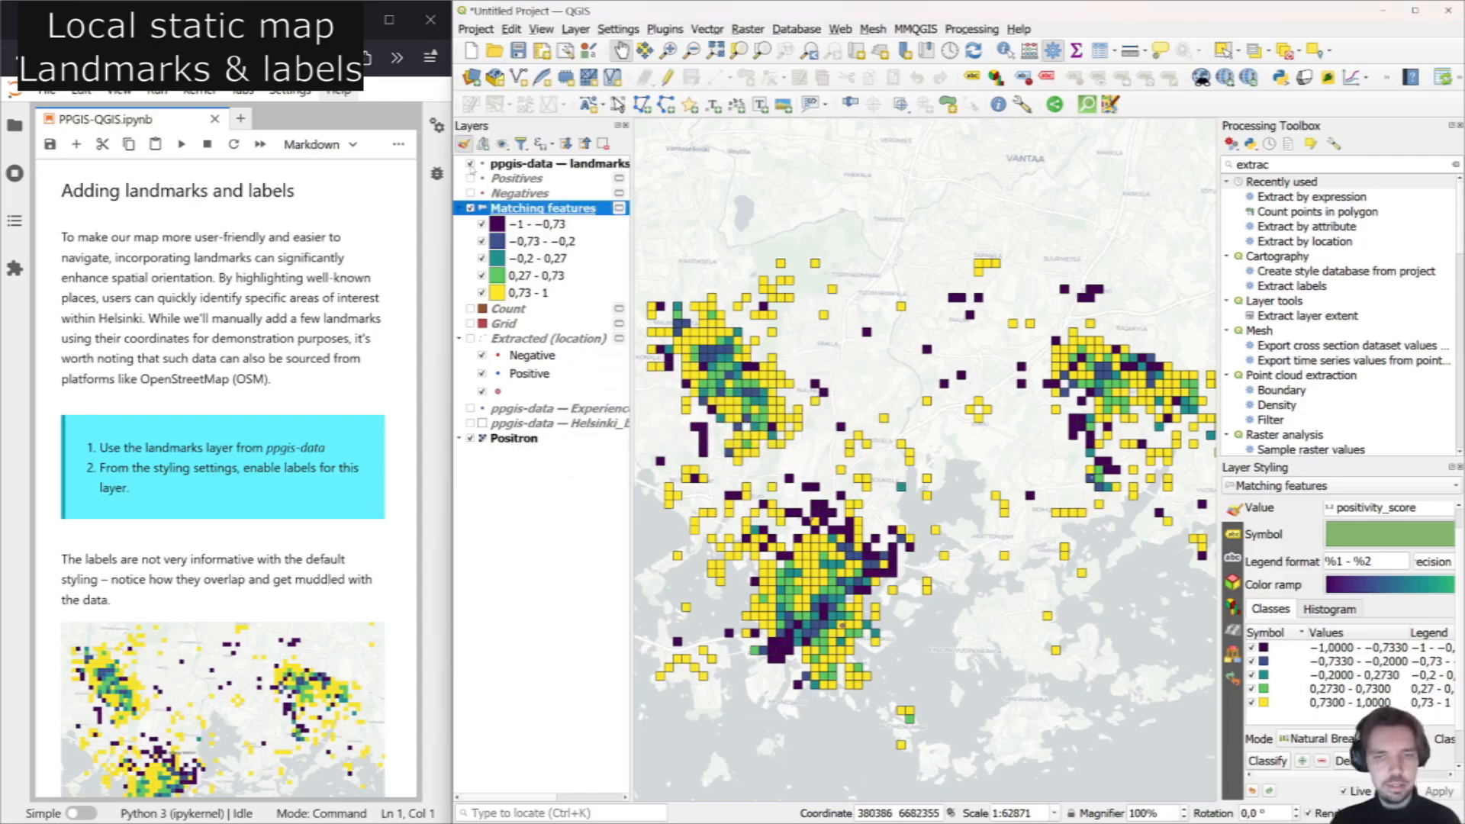
left_click(503, 164)
key("F6")
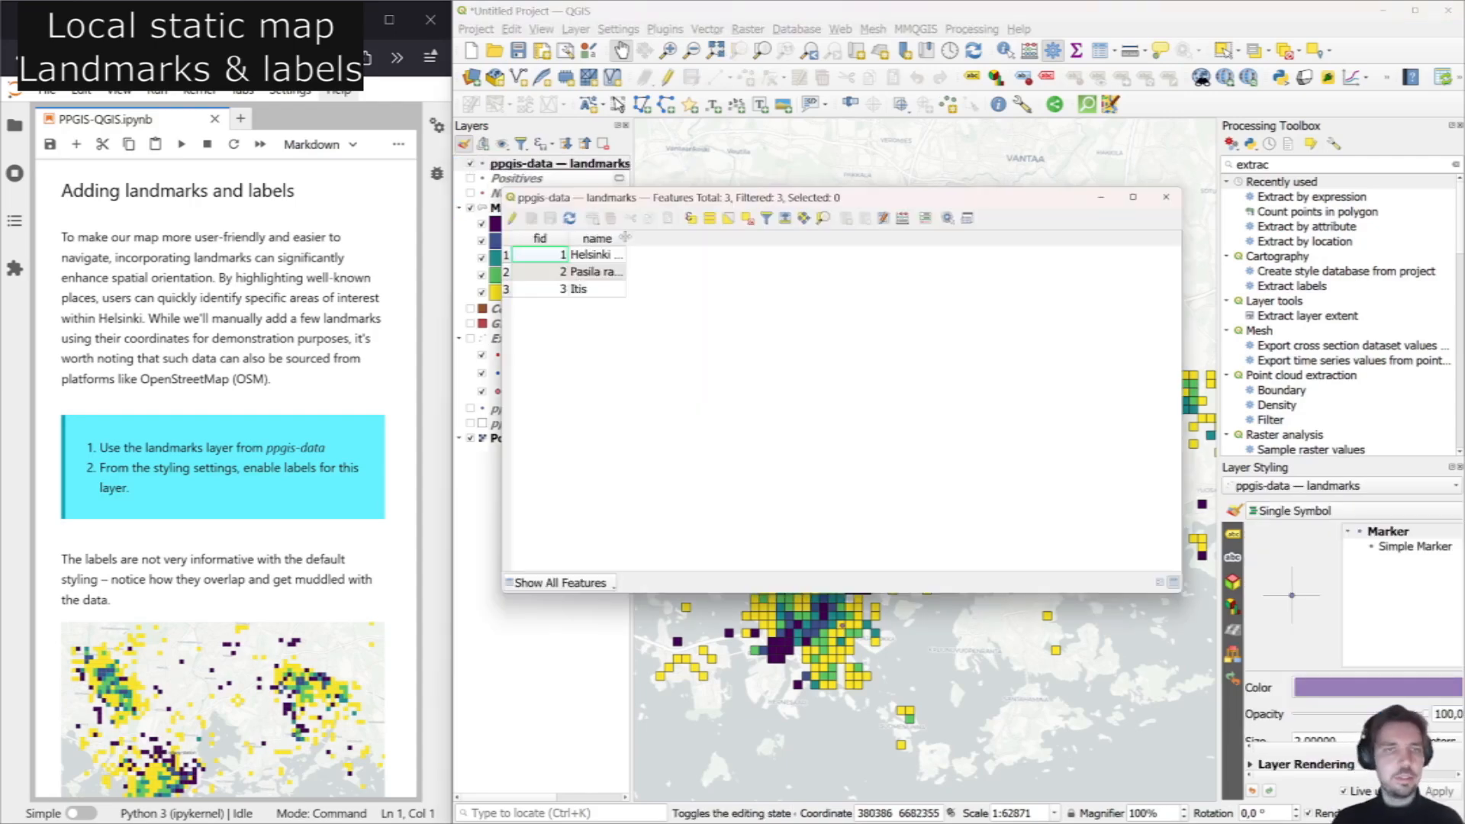
left_click_drag(626, 239, 720, 239)
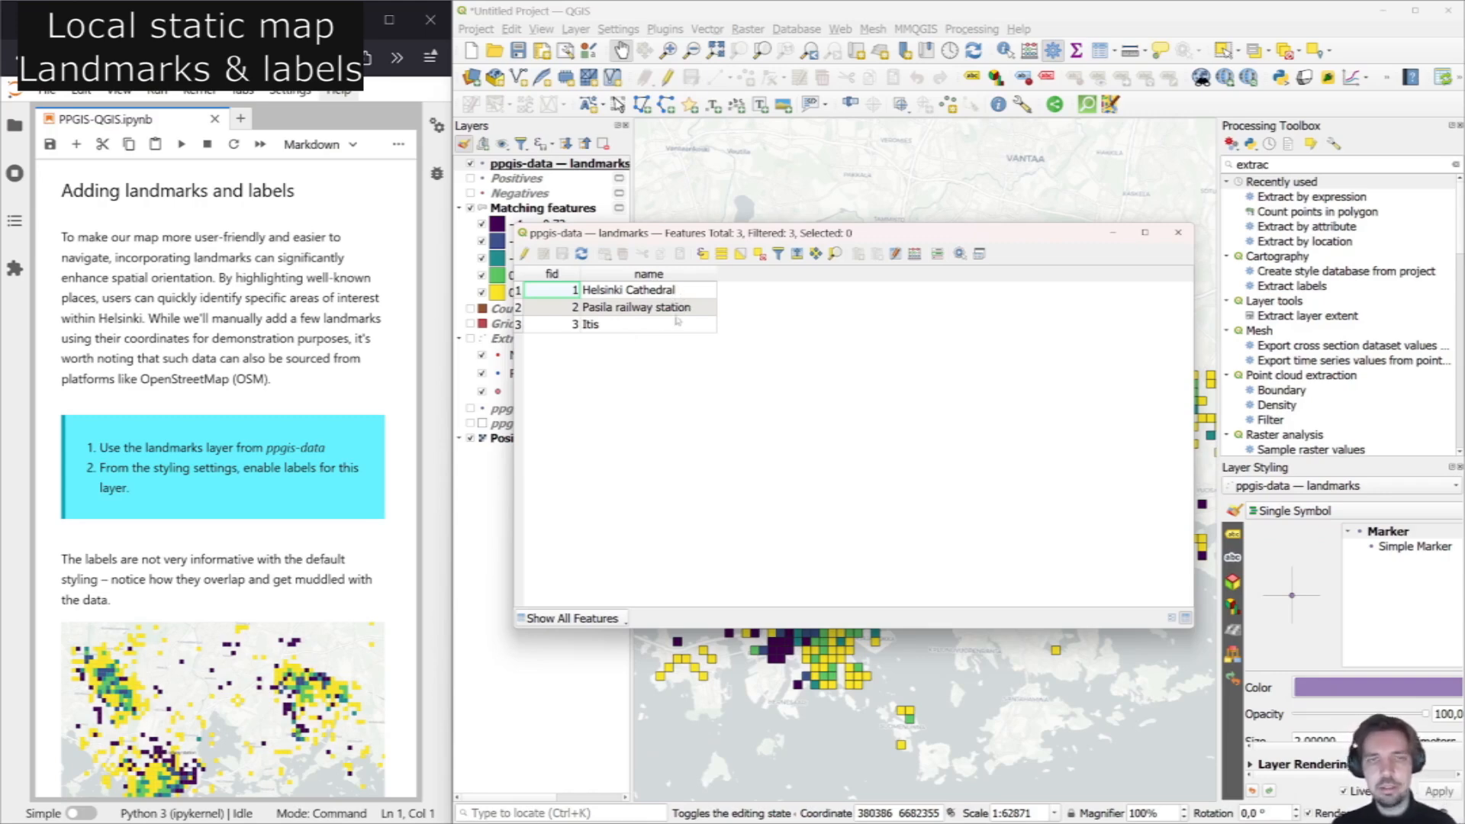
left_click(1178, 232)
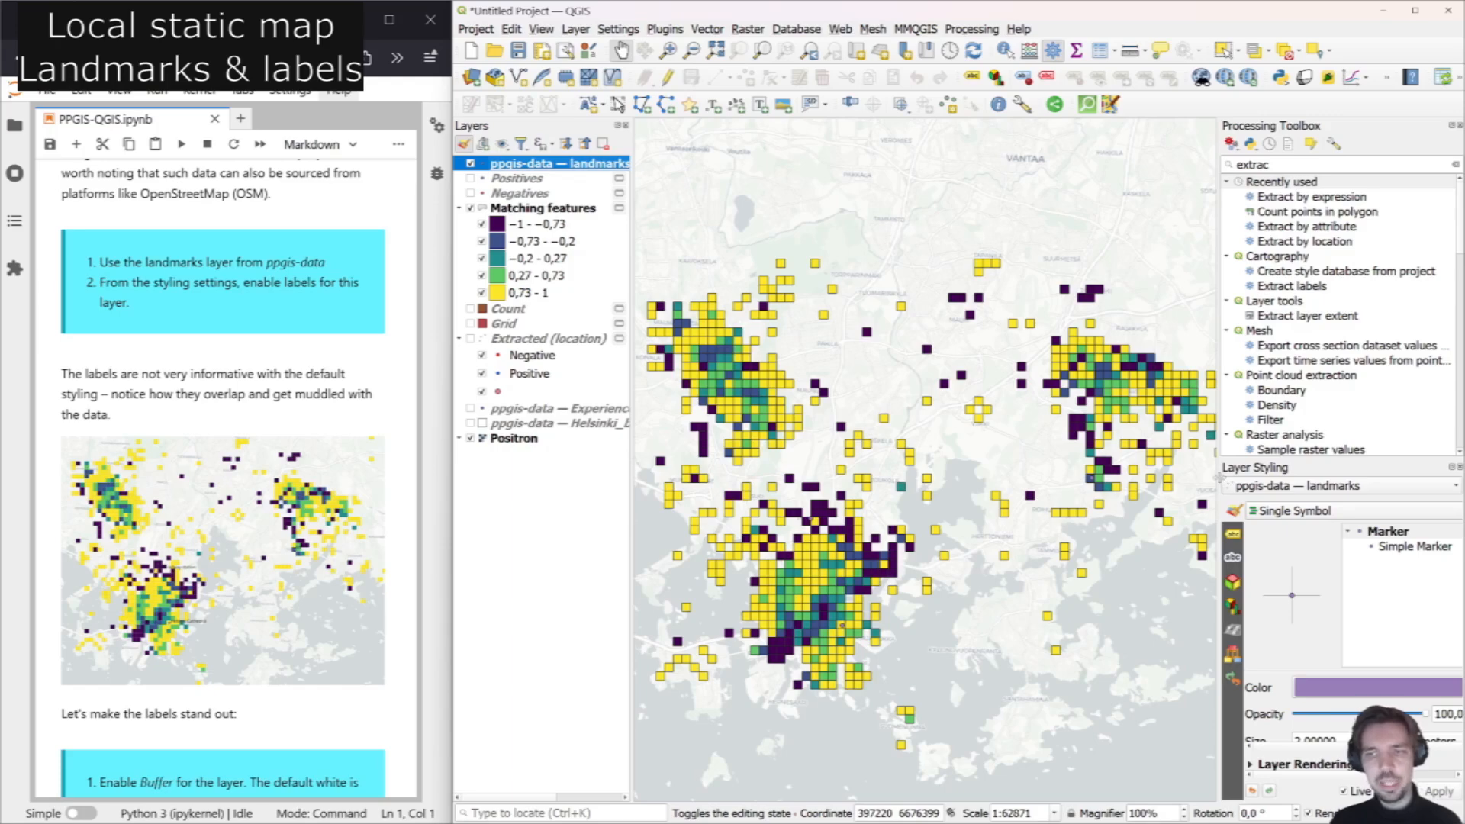
Enable Single Labels for the landmarks layer, using name as the label value.
left_click_drag(1218, 479, 1153, 479)
left_click(1167, 533)
left_click(1266, 511)
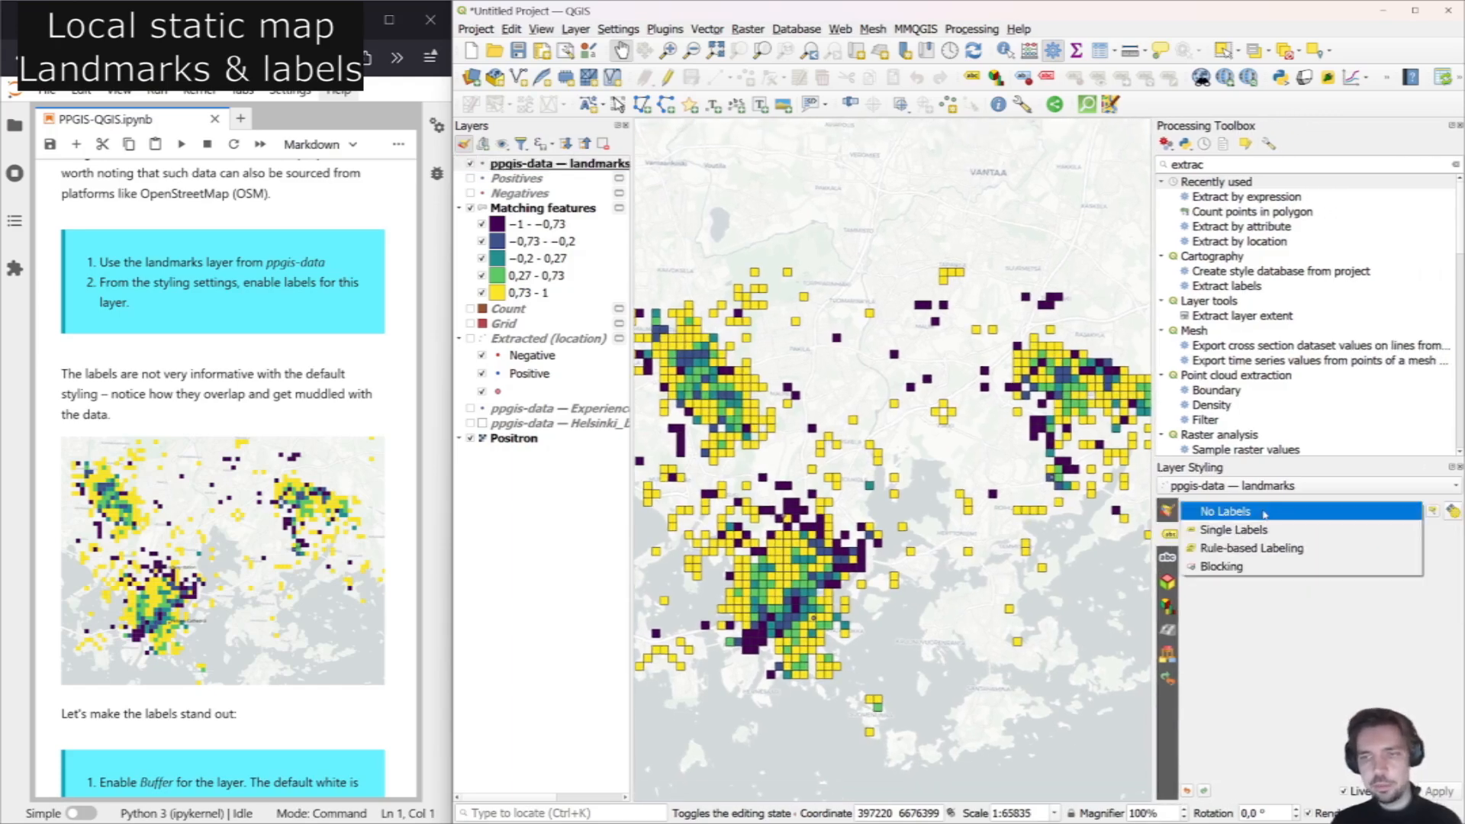
left_click(1266, 530)
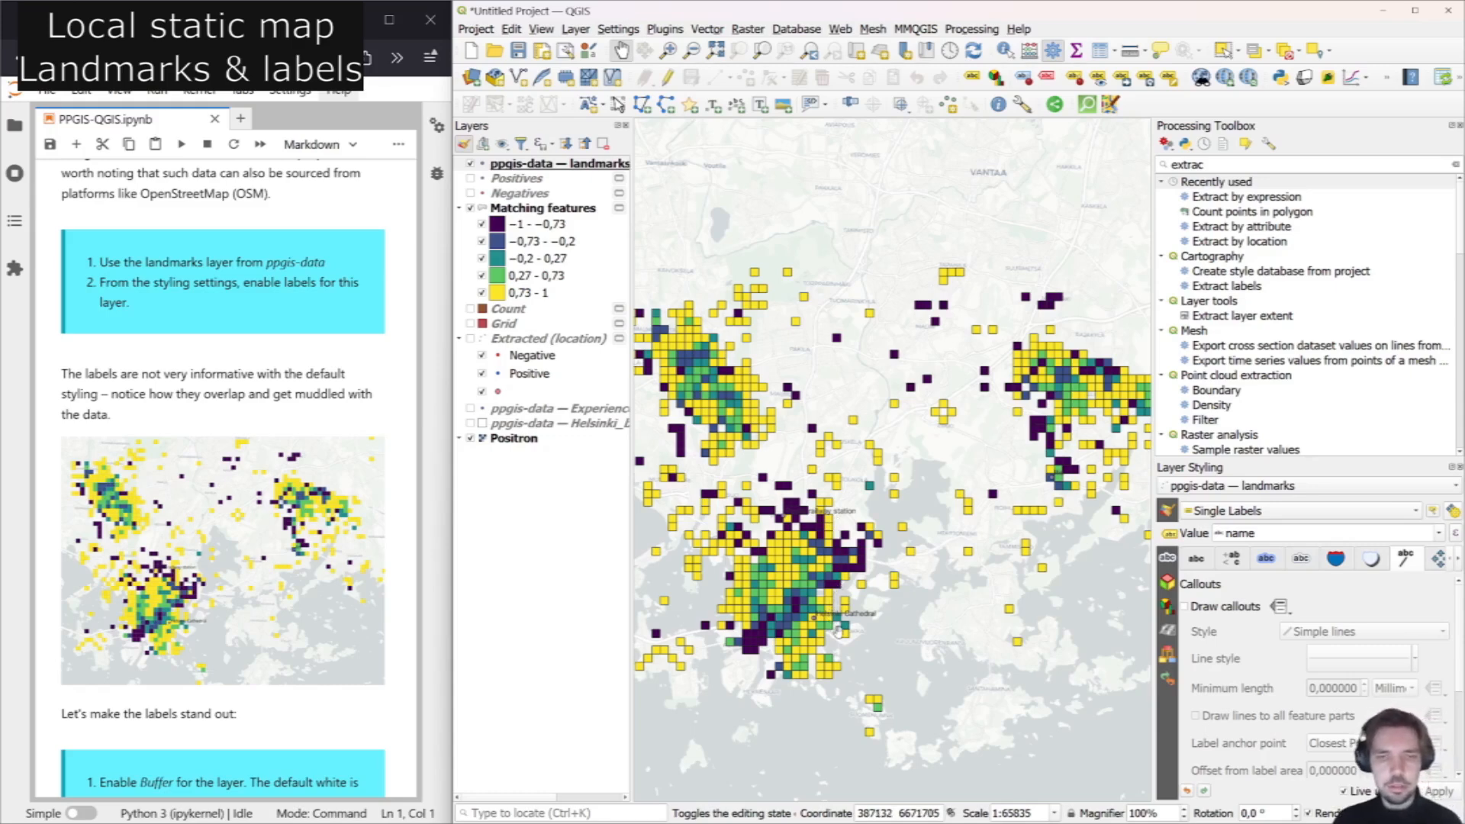
Following the notebook's label instructions, enable the text buffer and callouts for the landmark labels.
scroll(357, 561, "down", 6)
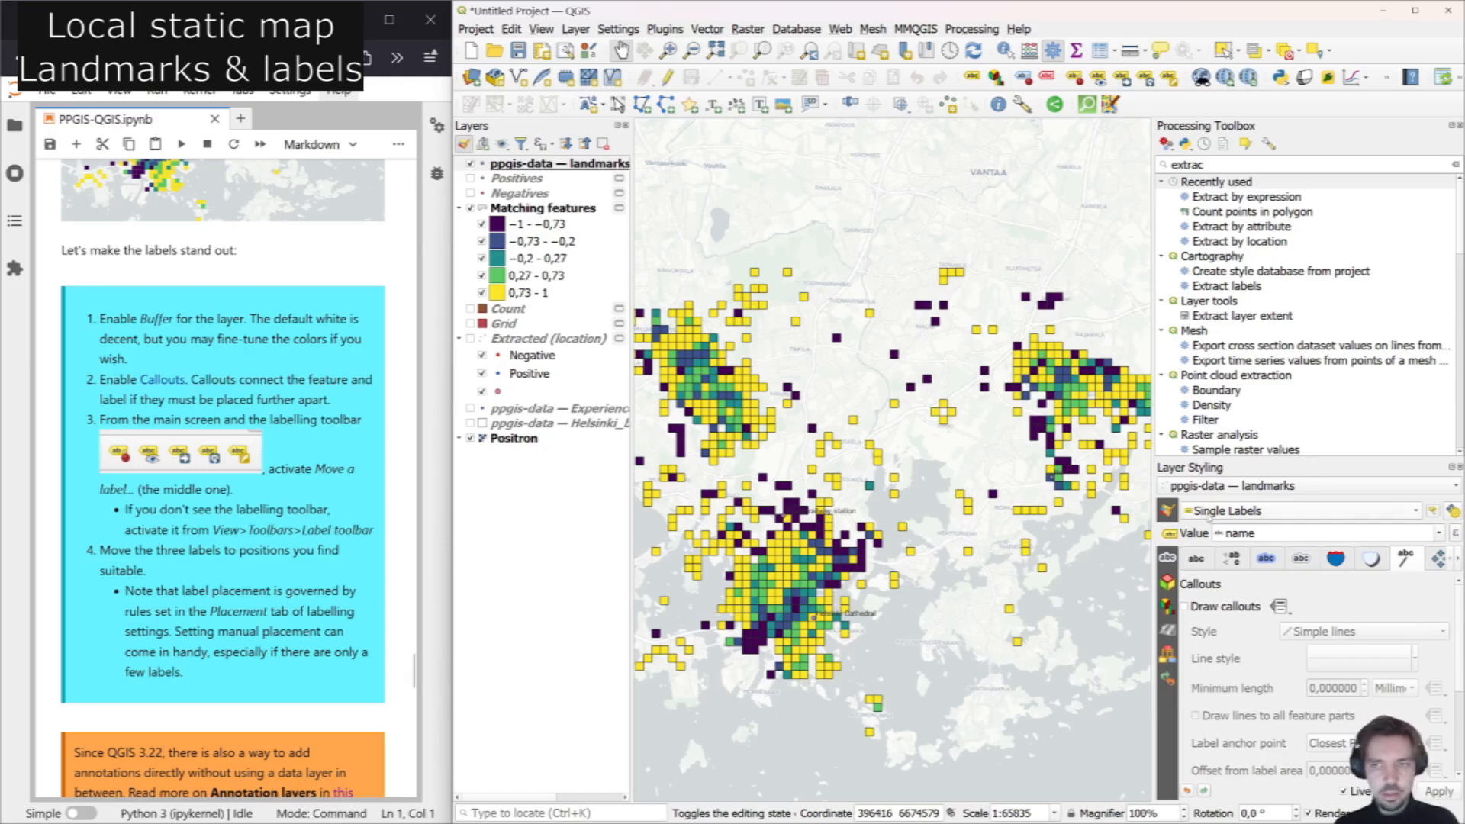
left_click(1269, 559)
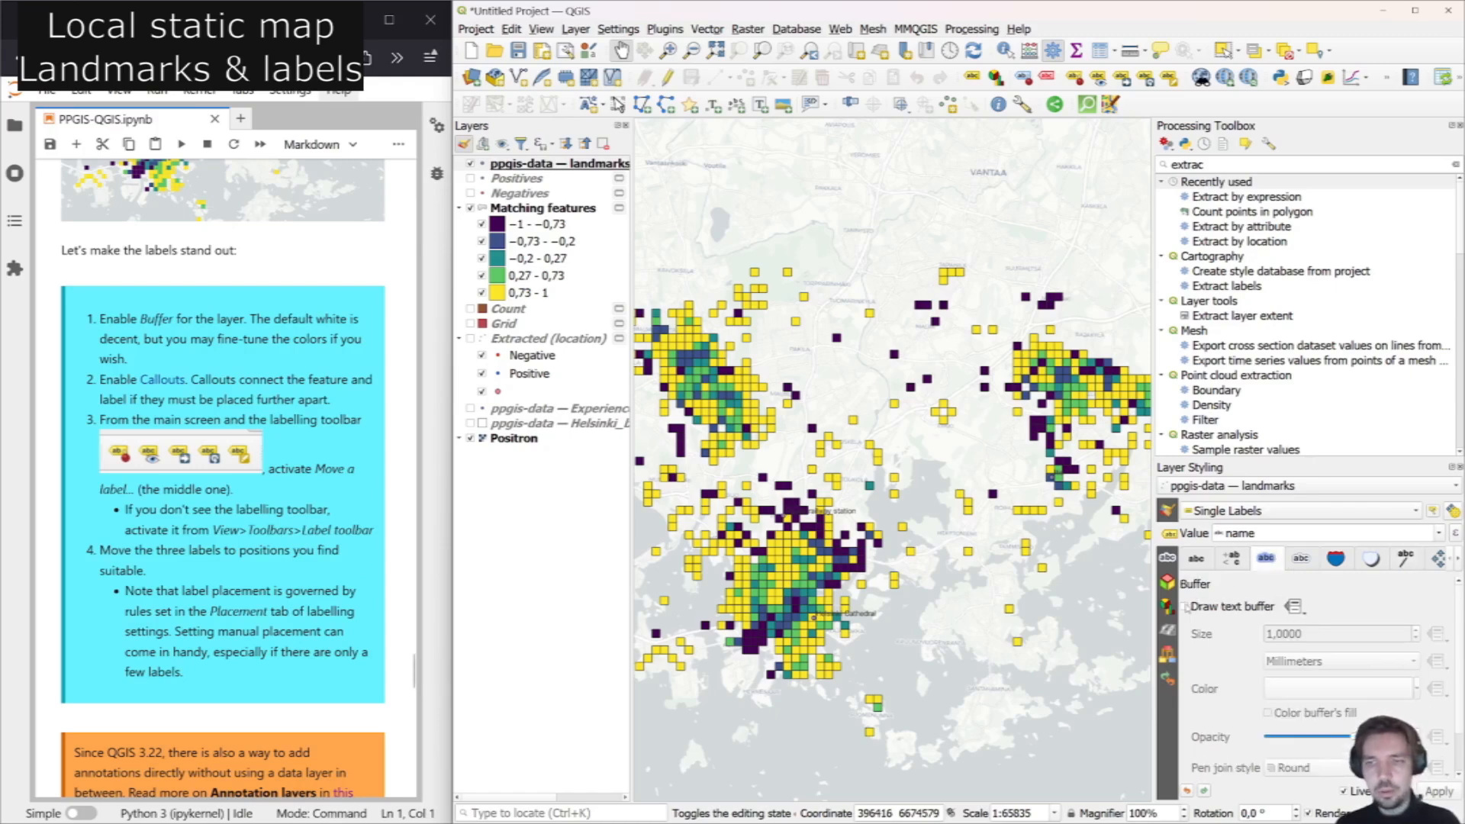
left_click(1184, 607)
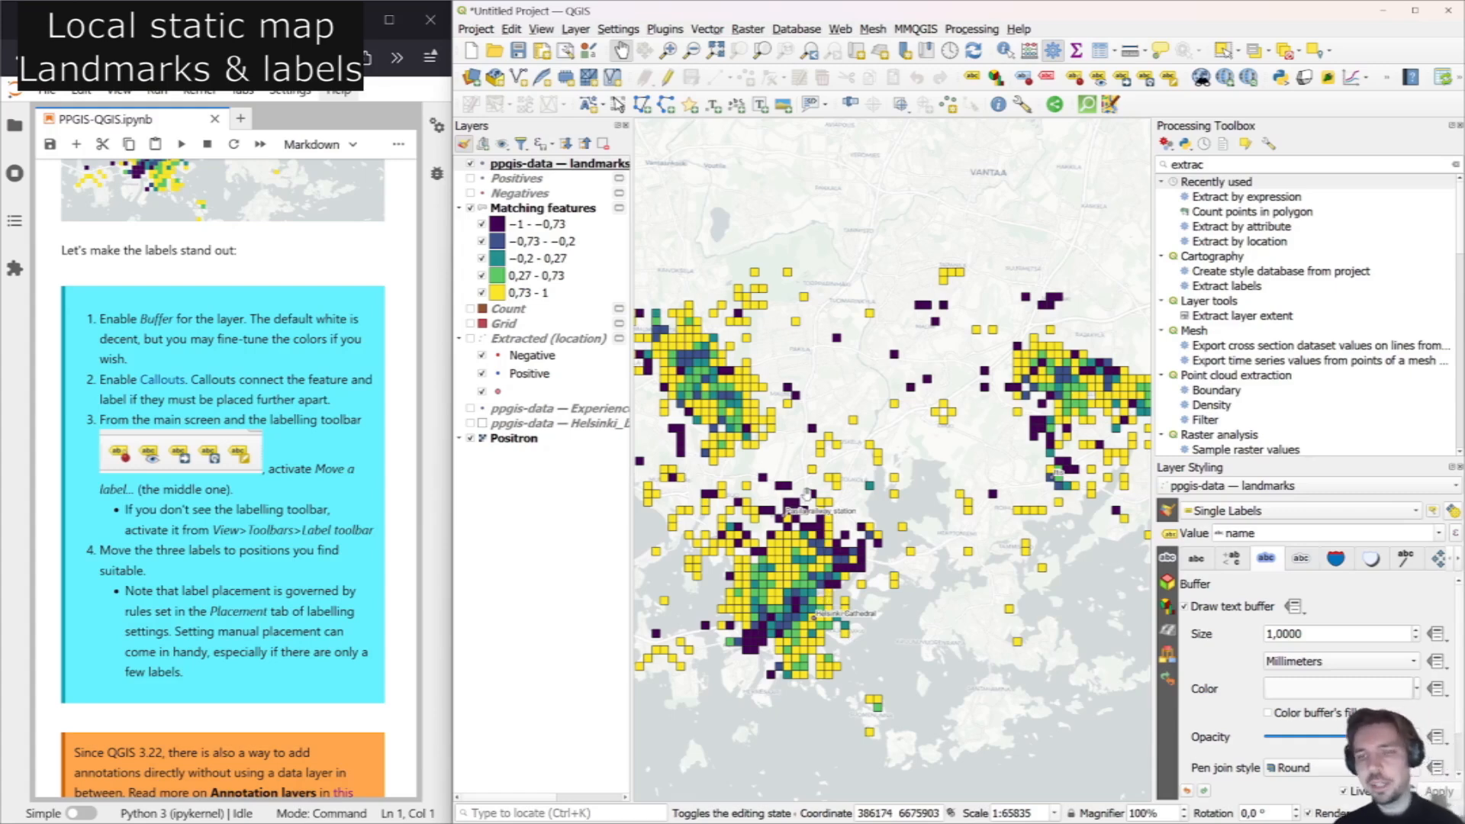
left_click(1405, 559)
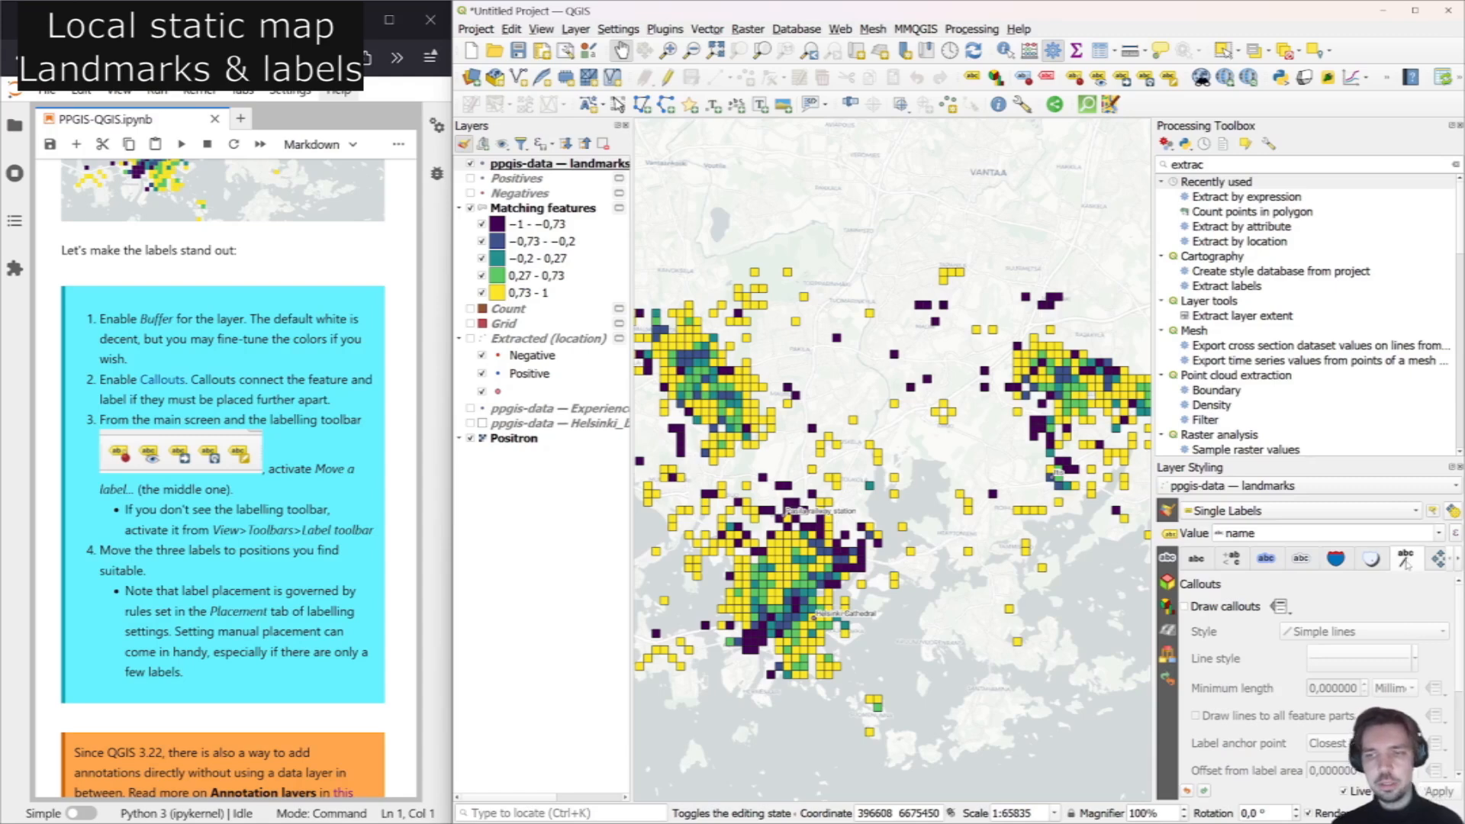
left_click(1186, 607)
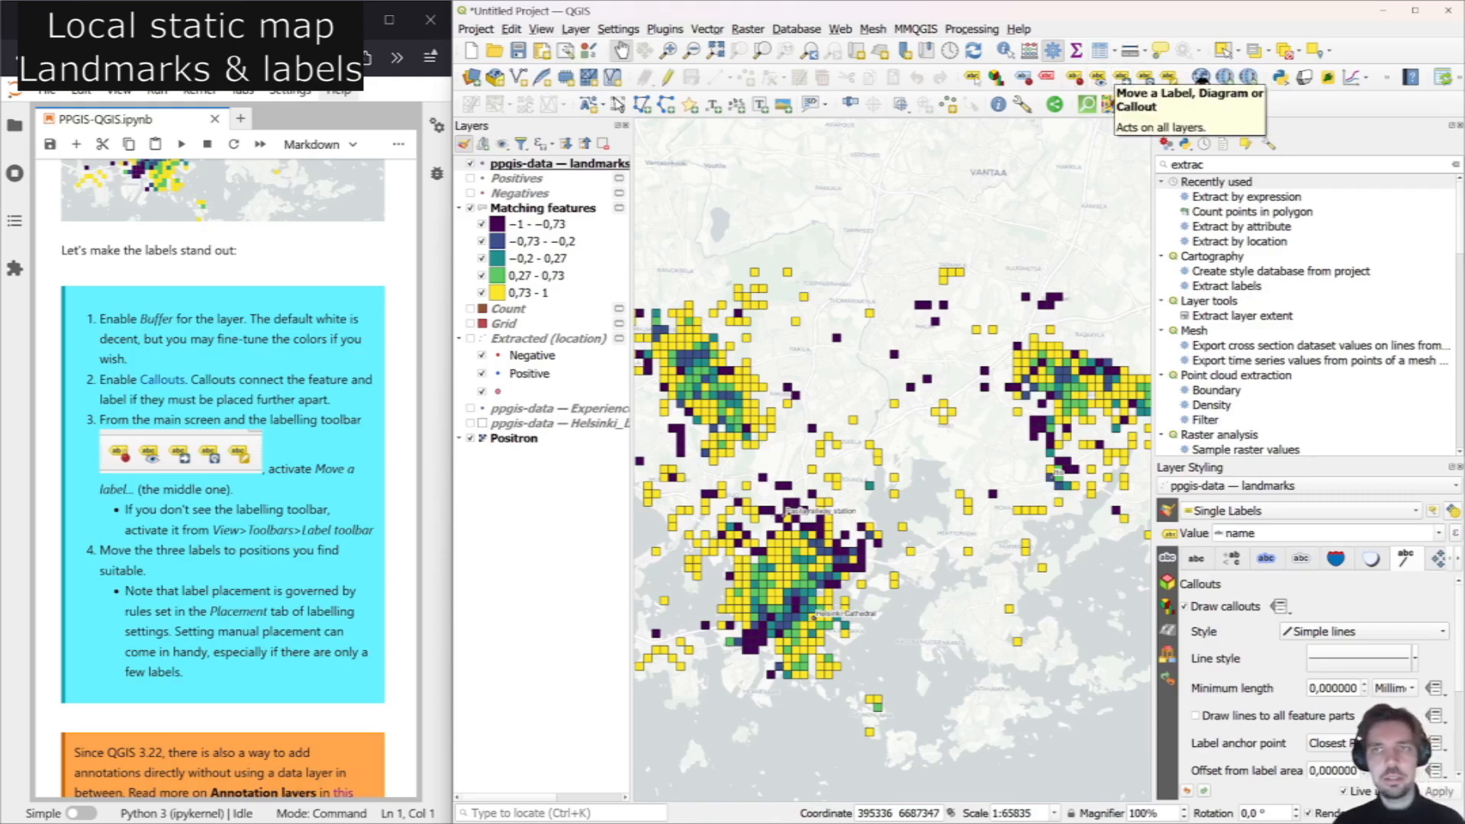
Check in the list of available toolbars whether the Label Toolbar is enabled.
left_click(539, 29)
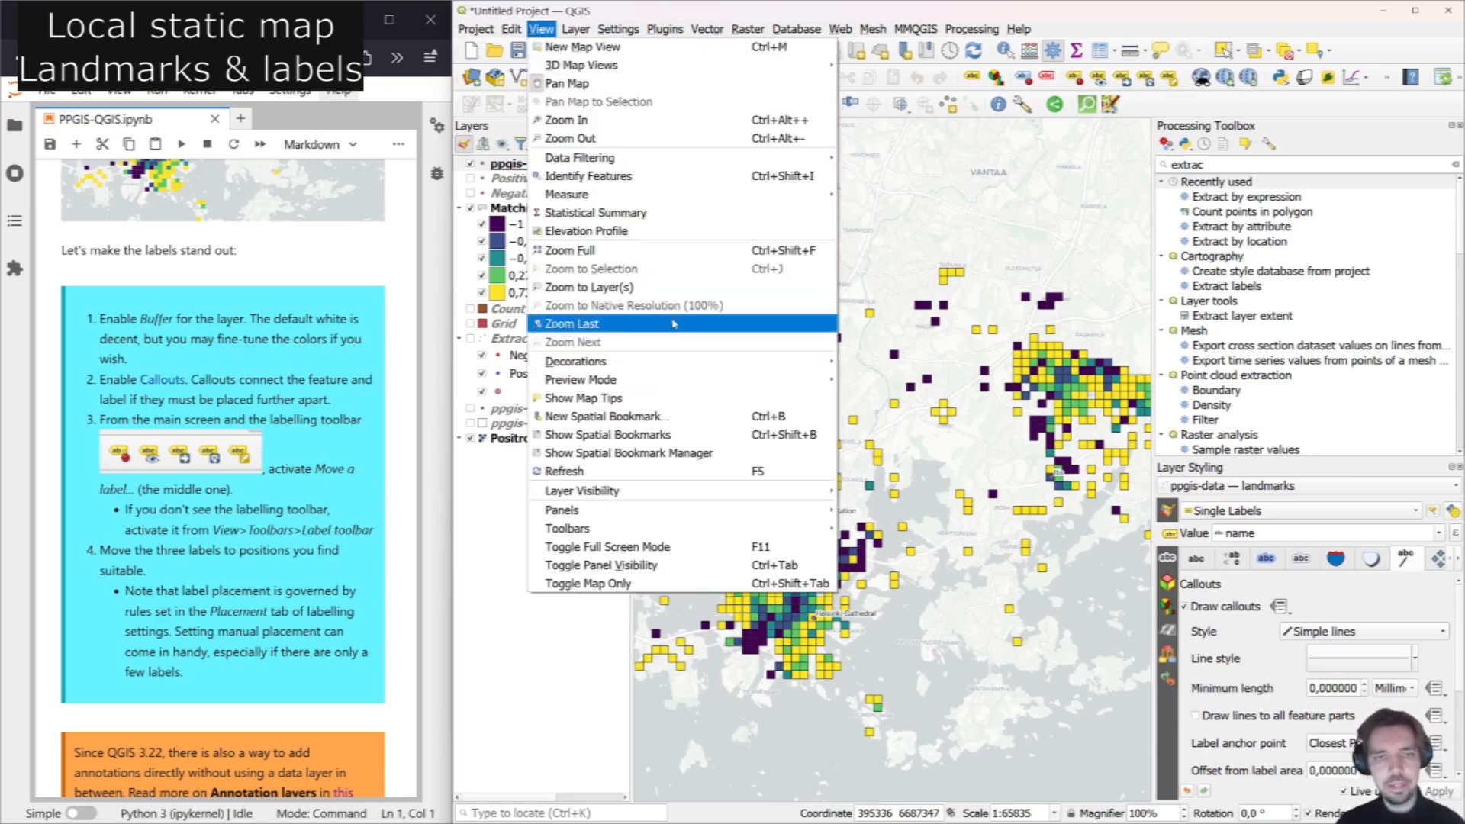
mouse_move(615, 517)
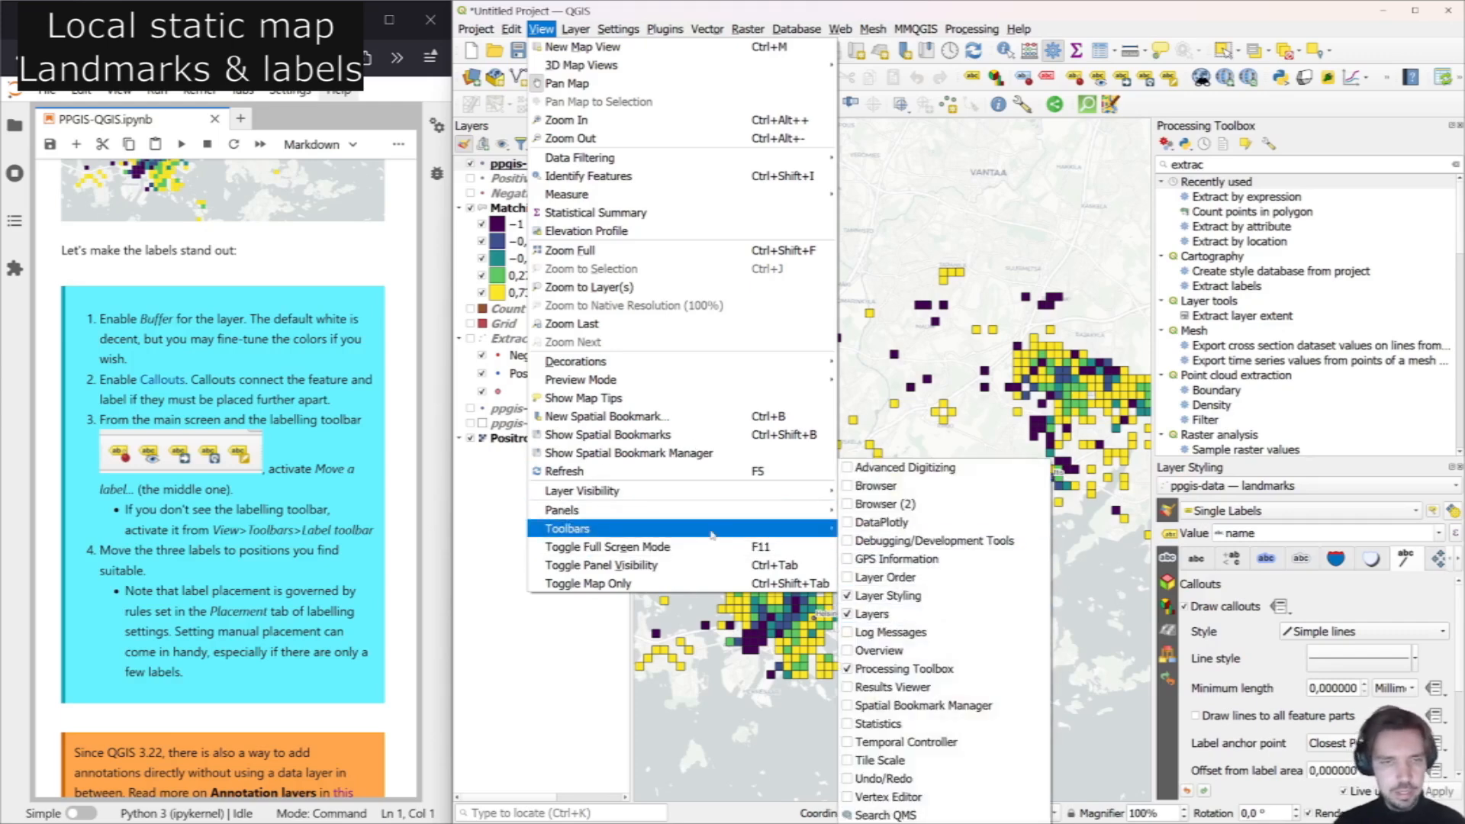
mouse_move(711, 534)
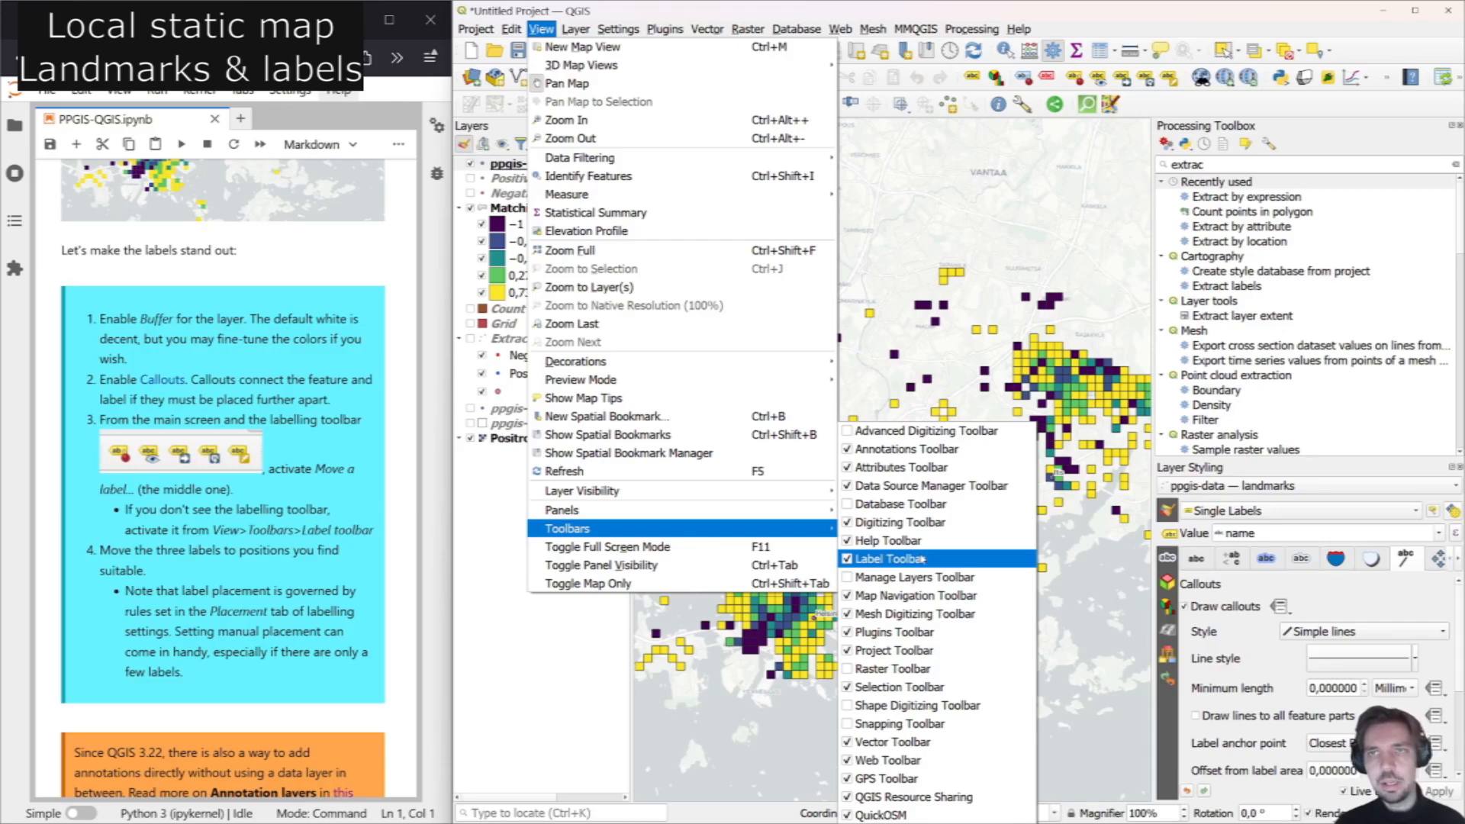
left_click(1092, 7)
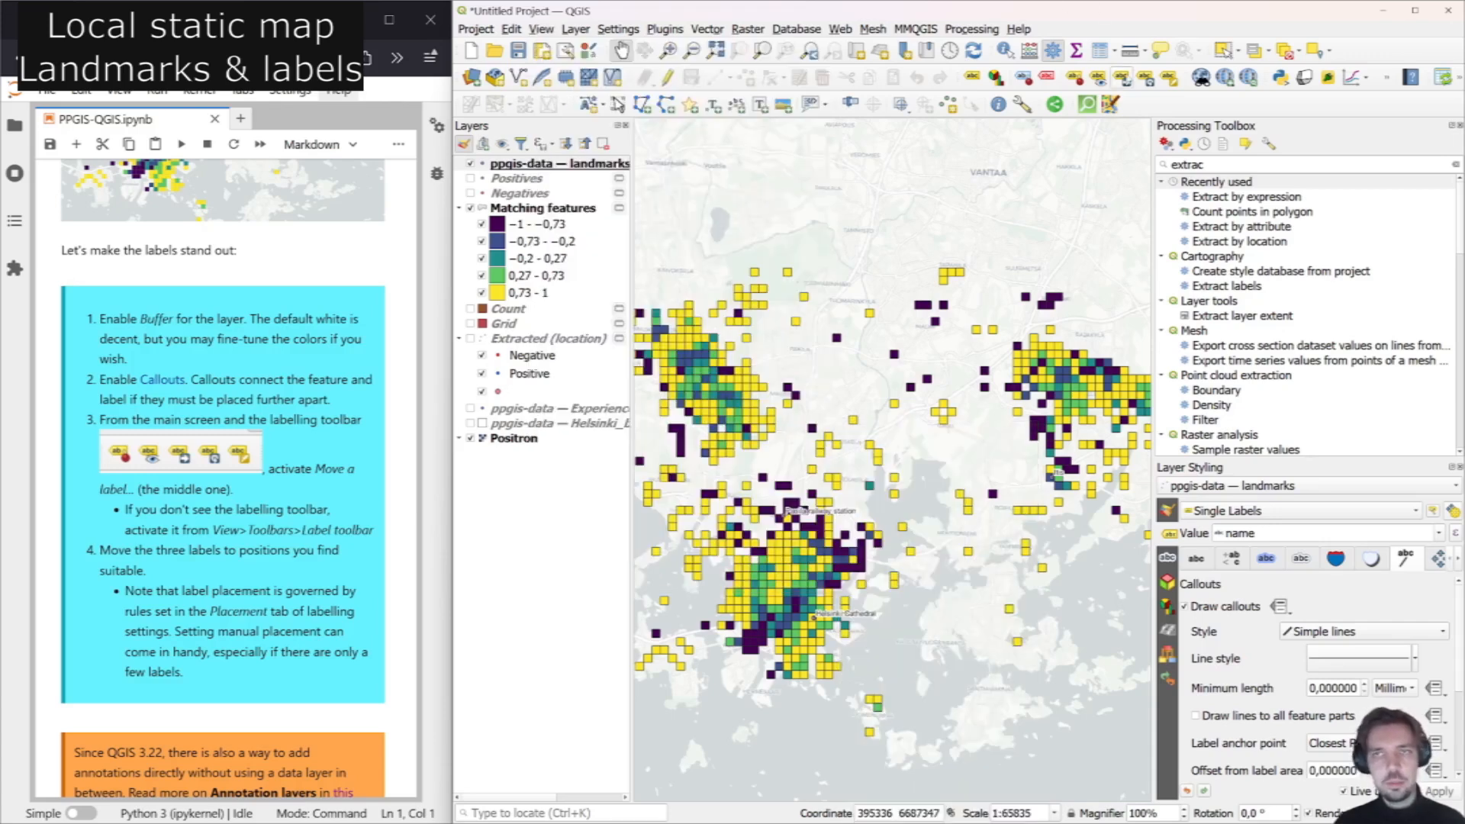
Use the Move a Label tool to place the Pasila railway station label above its point and shift the other landmark labels off the dense cells.
left_click(1121, 77)
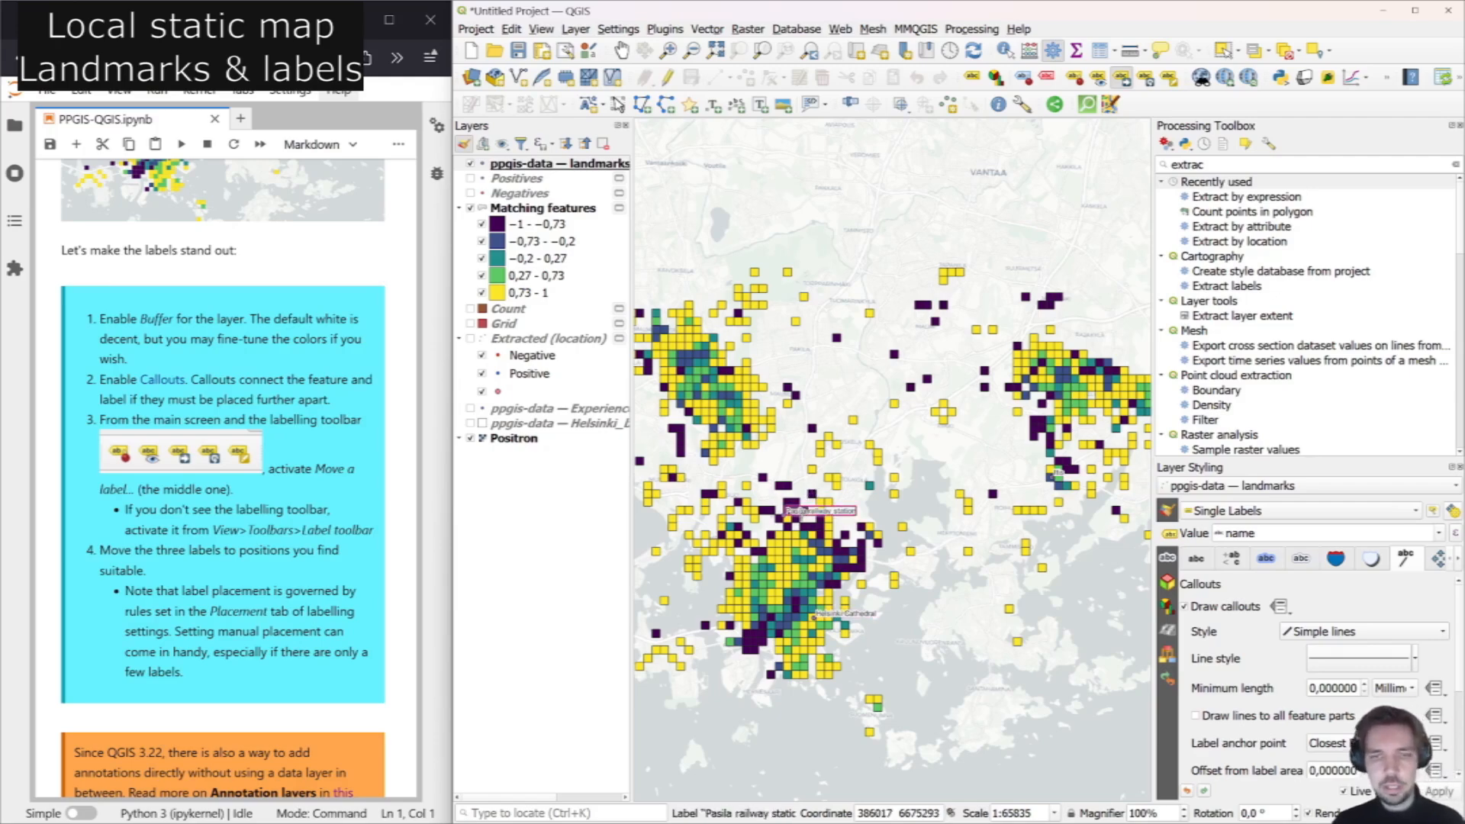
scroll(801, 503, "up", 1)
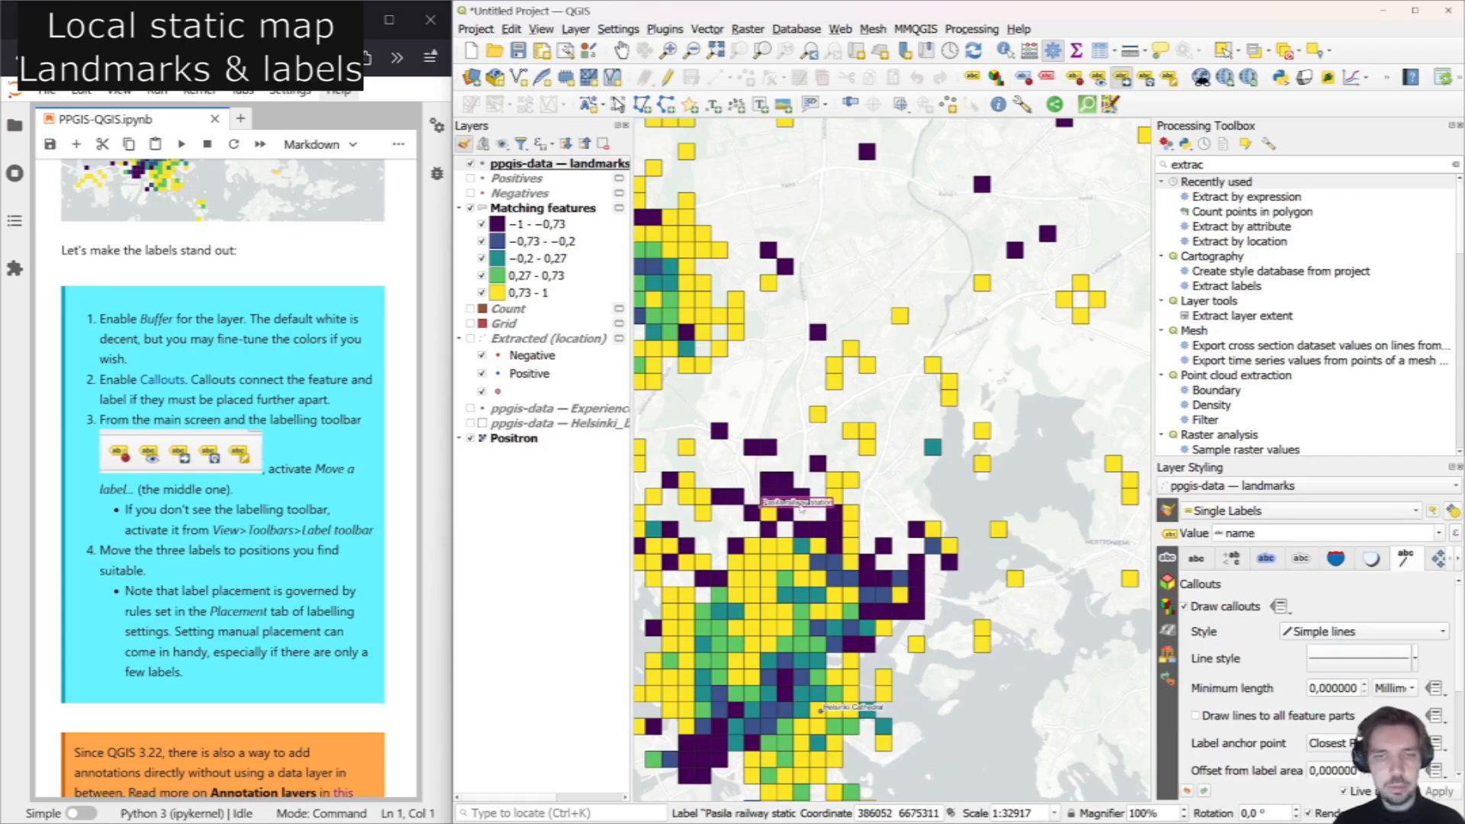
left_click(799, 505)
left_click(780, 434)
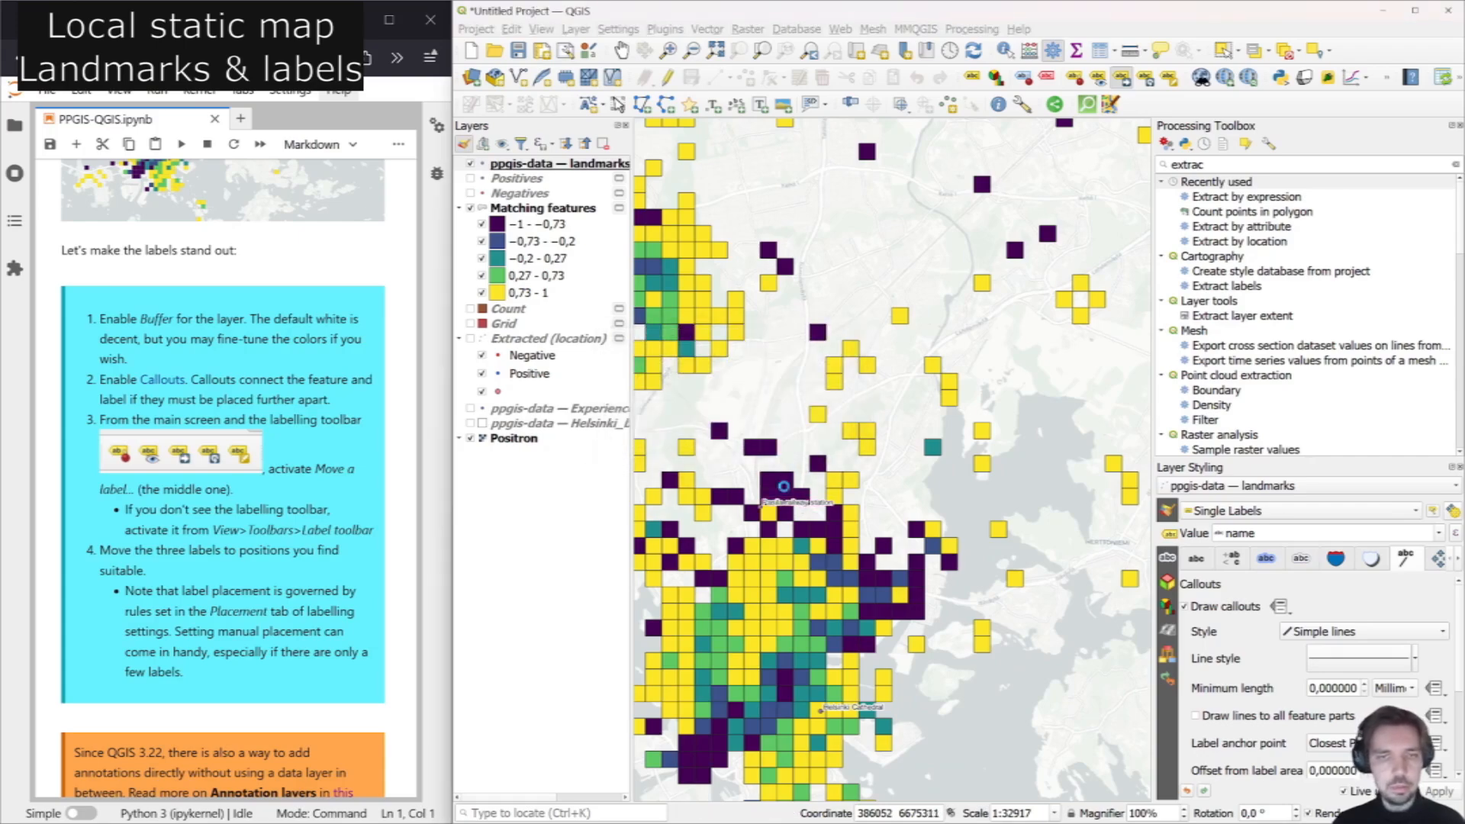
left_click(818, 445)
scroll(870, 443, "down", 1)
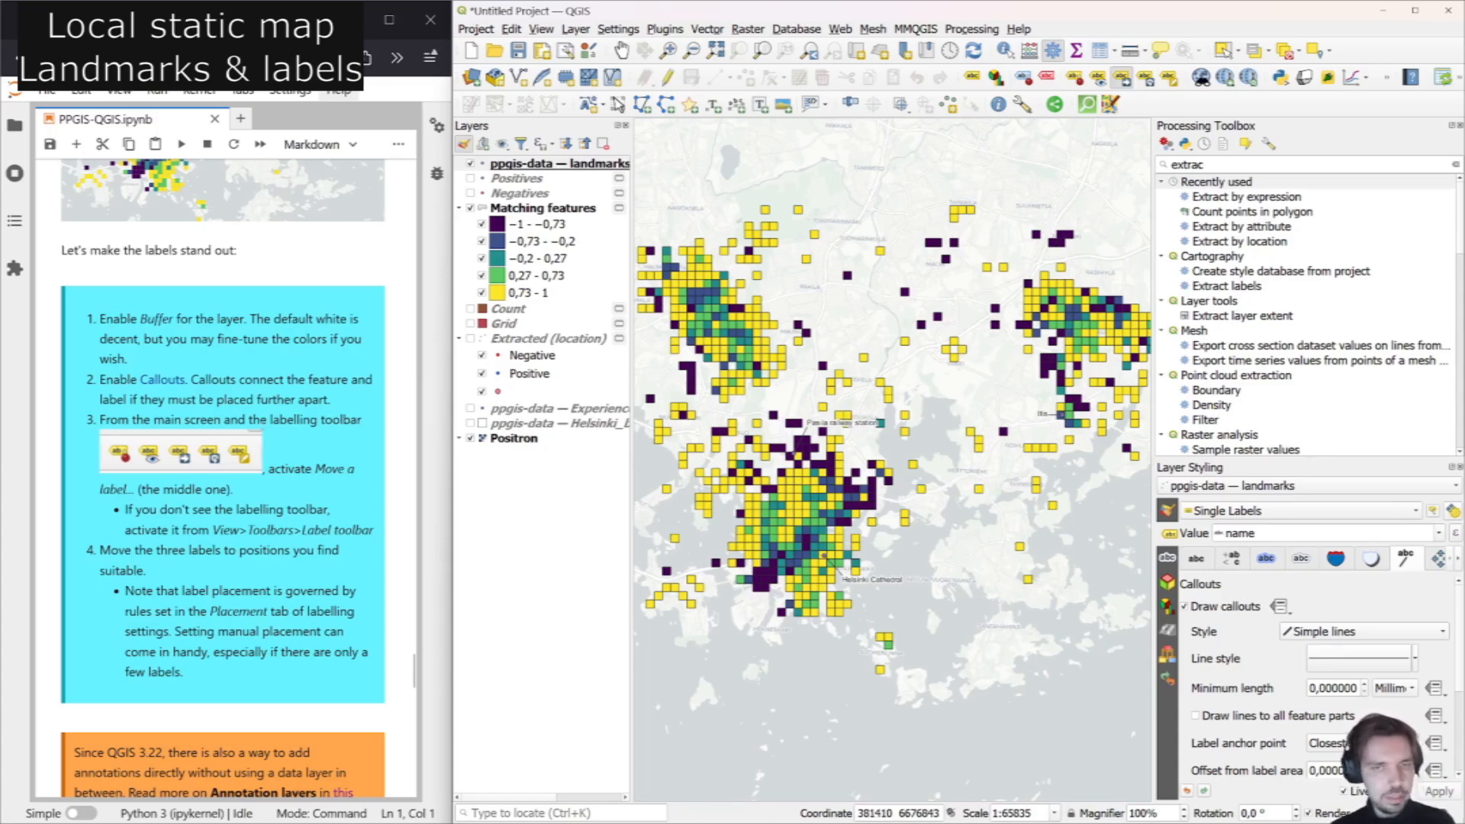
Read the notebook's note on annotation layers and review the landmarks layer's attribute table.
scroll(245, 442, "down", 3)
scroll(265, 418, "down", 3)
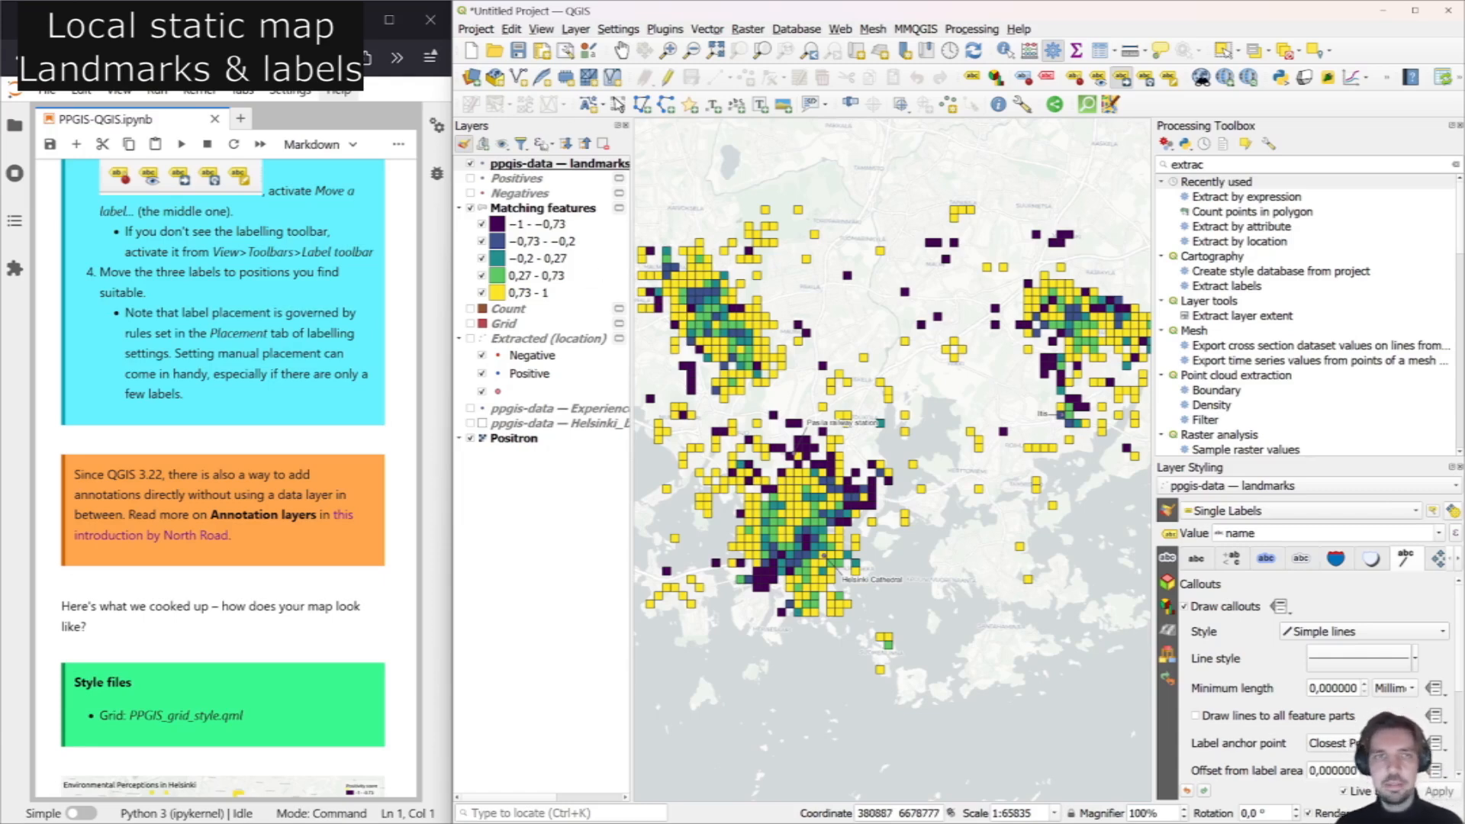
left_click(539, 163)
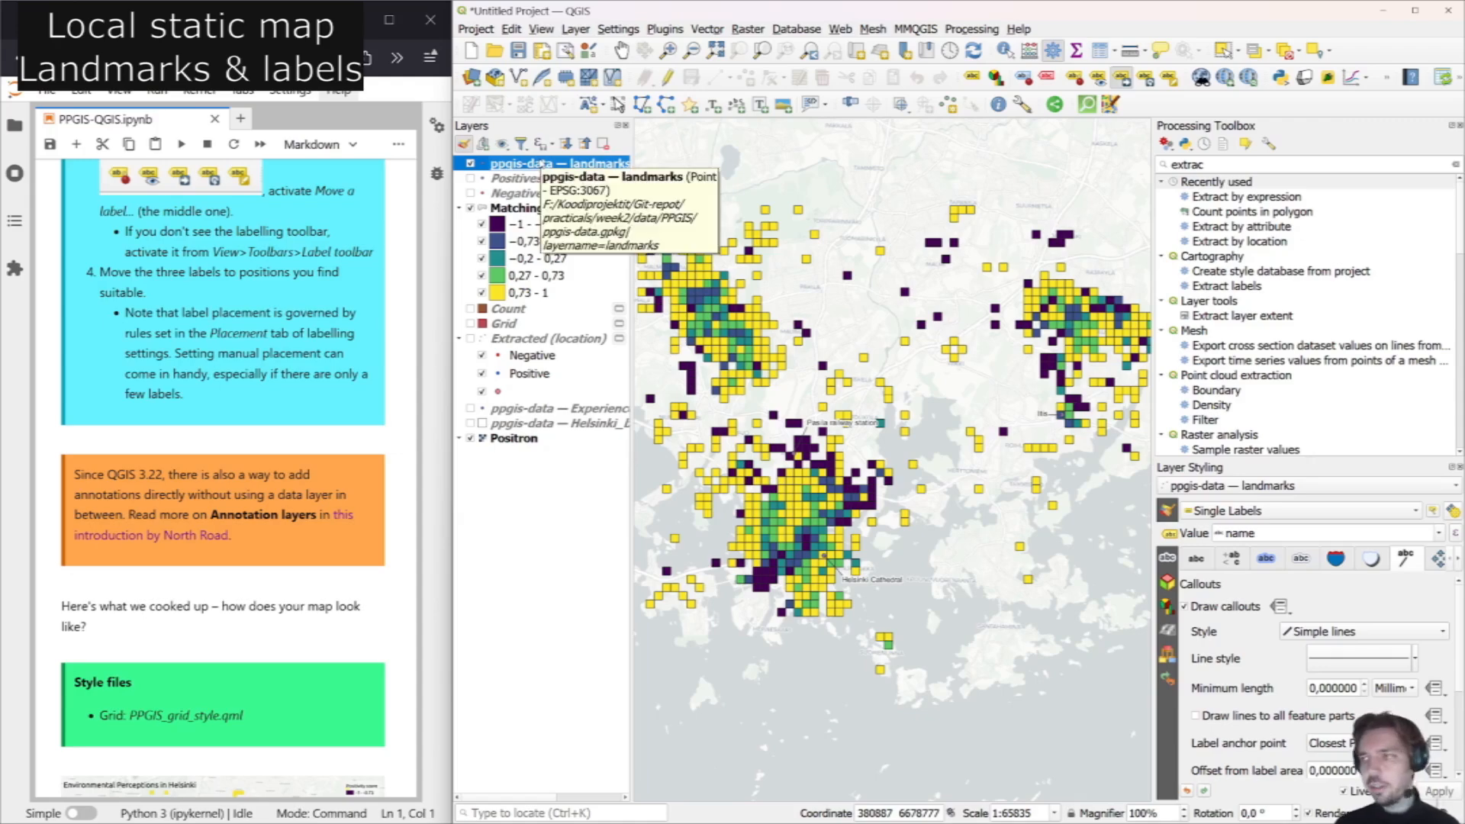
right_click(540, 163)
left_click(603, 353)
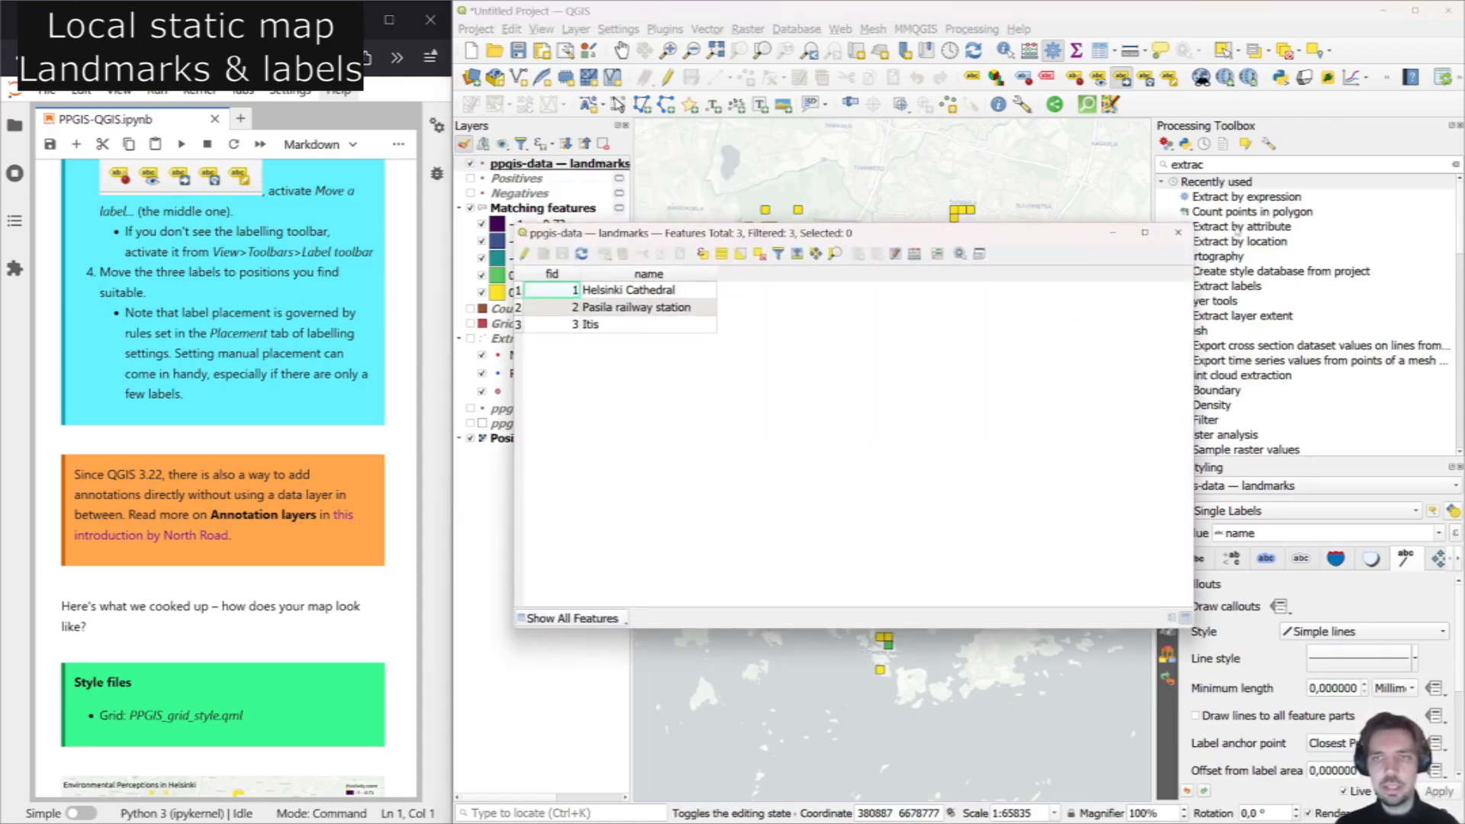
left_click(1177, 233)
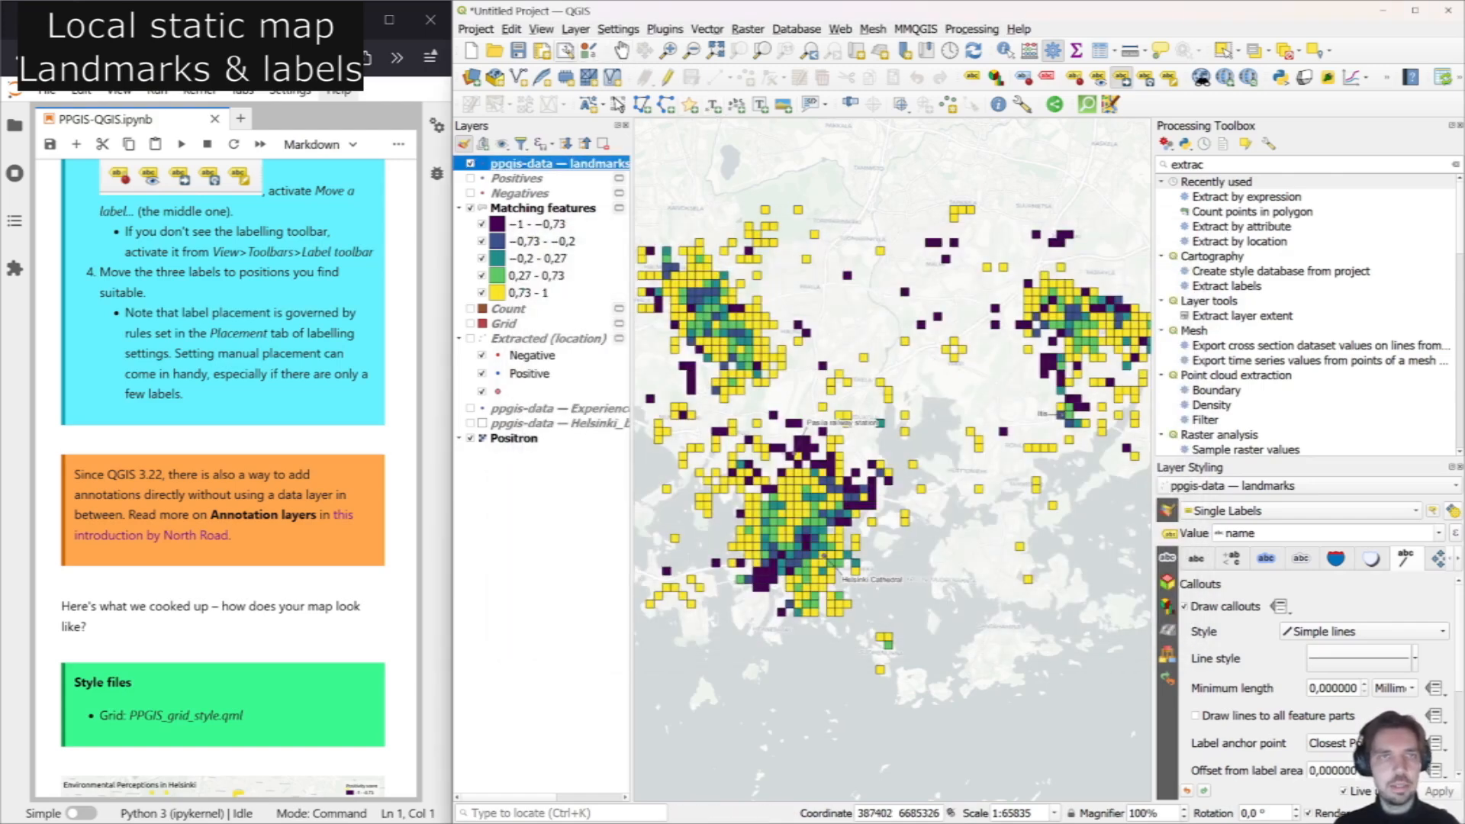
left_click(541, 29)
mouse_move(729, 528)
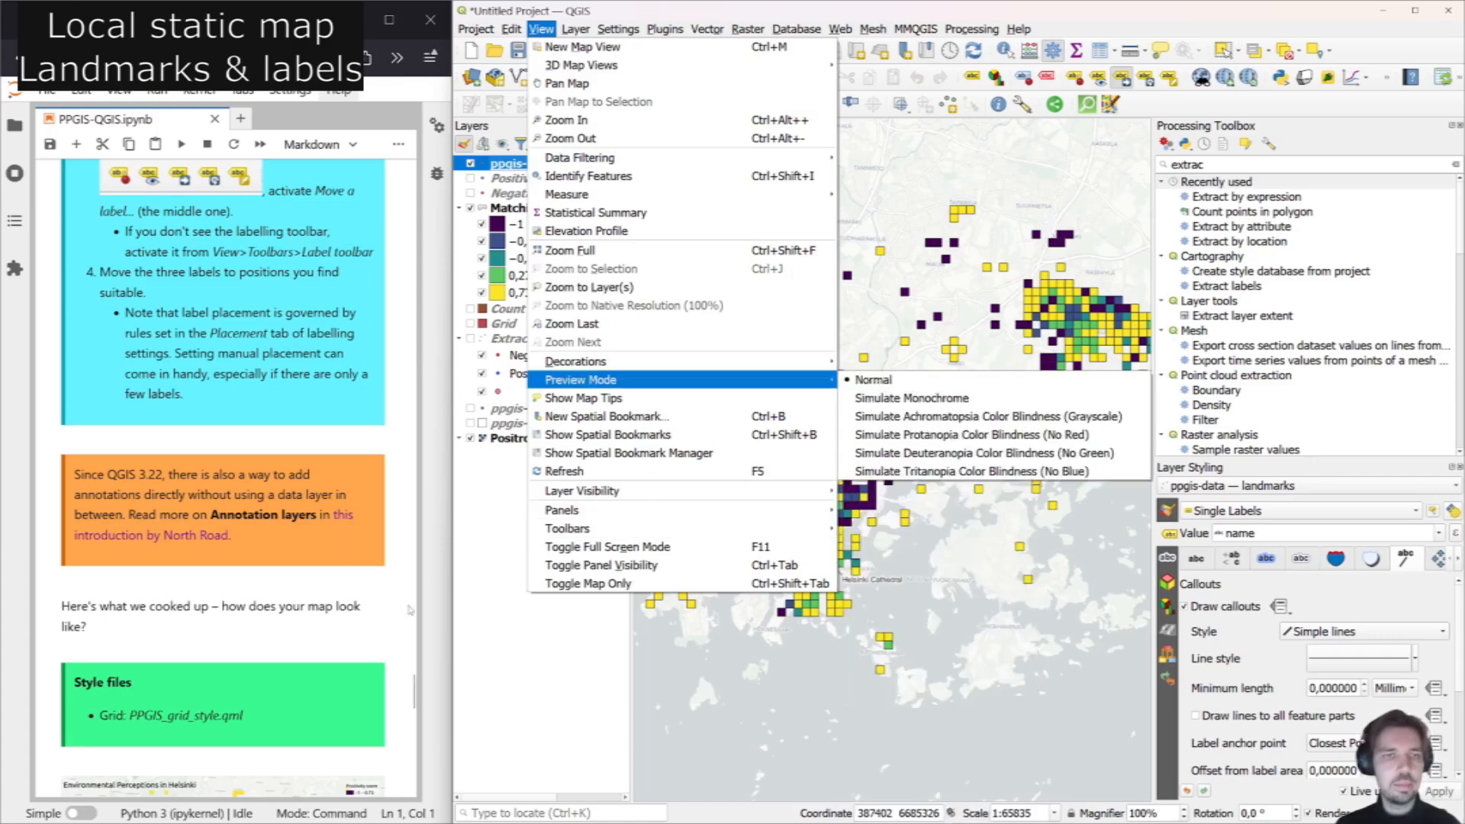
left_click(492, 620)
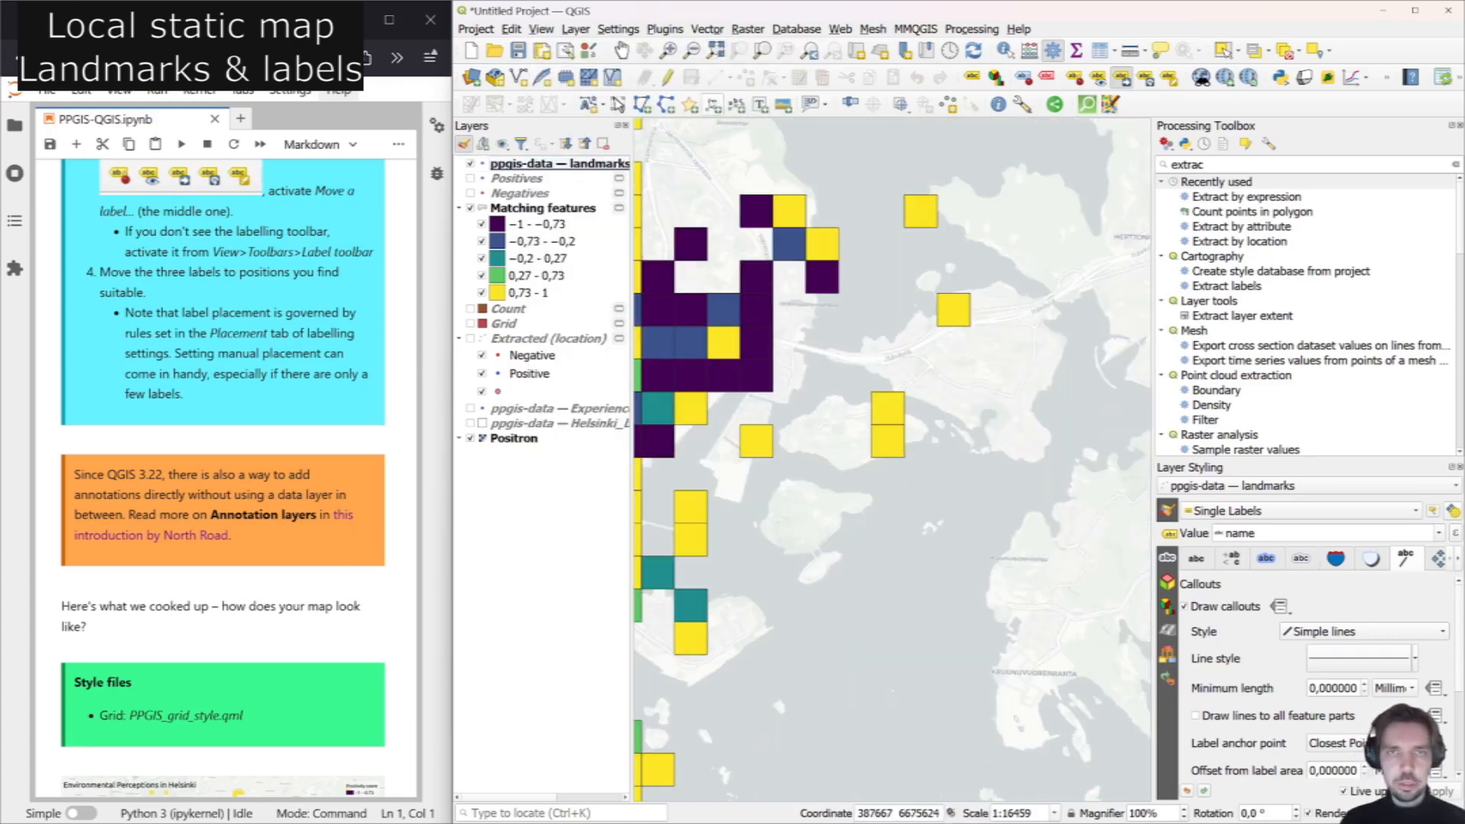
Add a text annotation reading "Redi" on the map, just east of the dense central Helsinki grid cells.
left_click(713, 105)
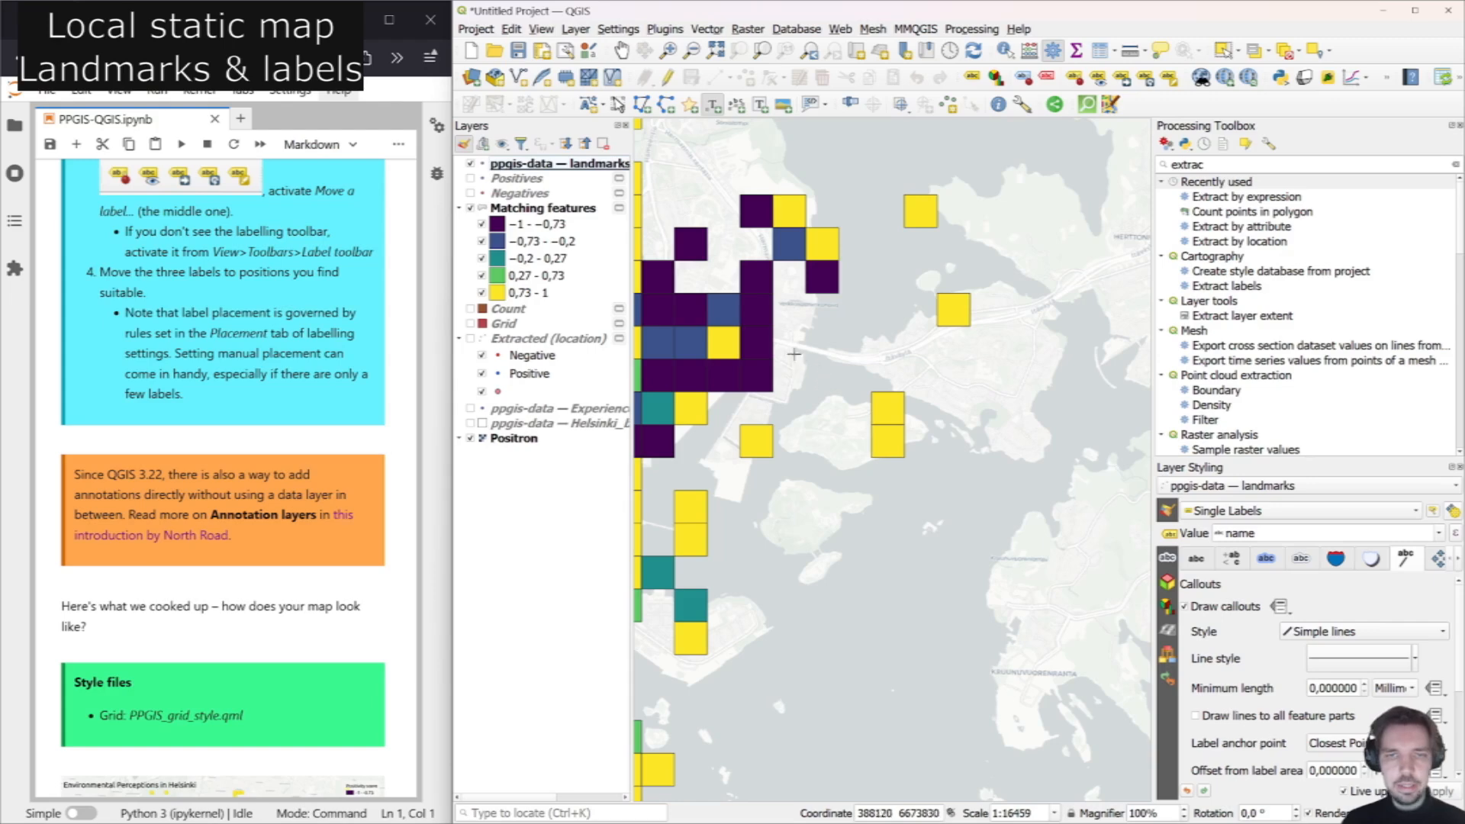
left_click(817, 370)
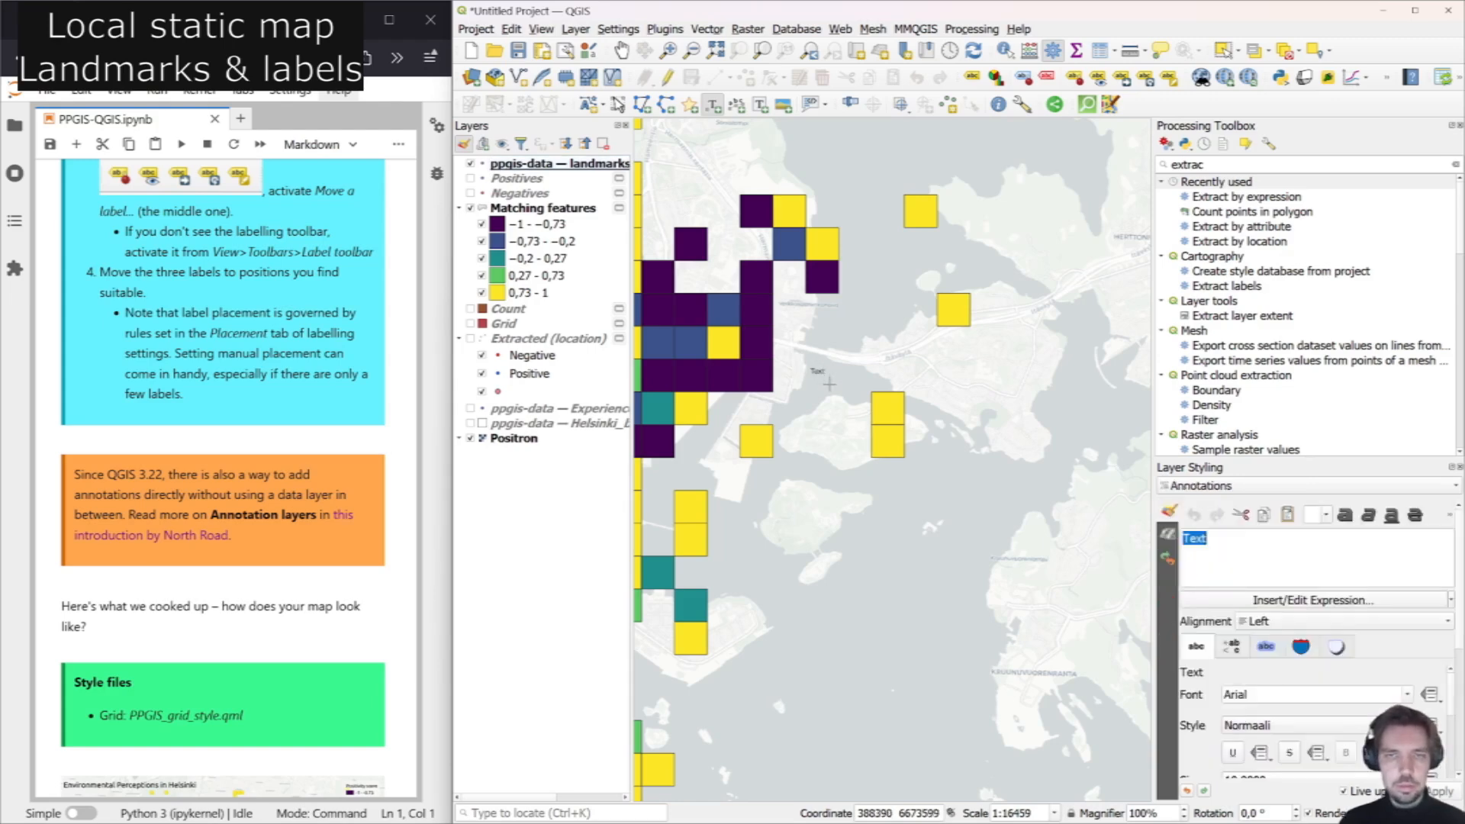
type("Redi")
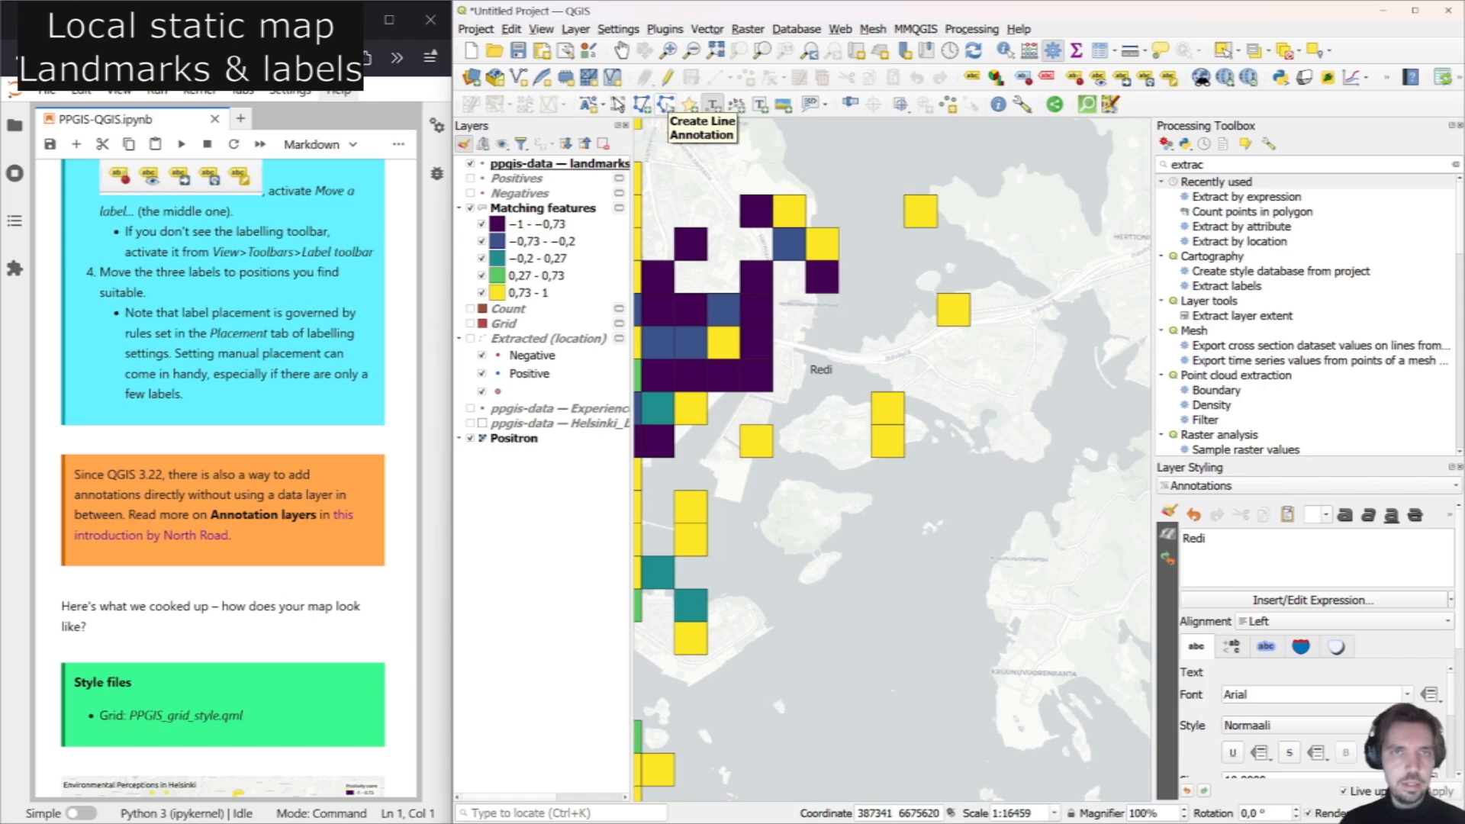
Draw a short line annotation connecting the Redi text to the mall's location beside the dark grid cells.
left_click(666, 104)
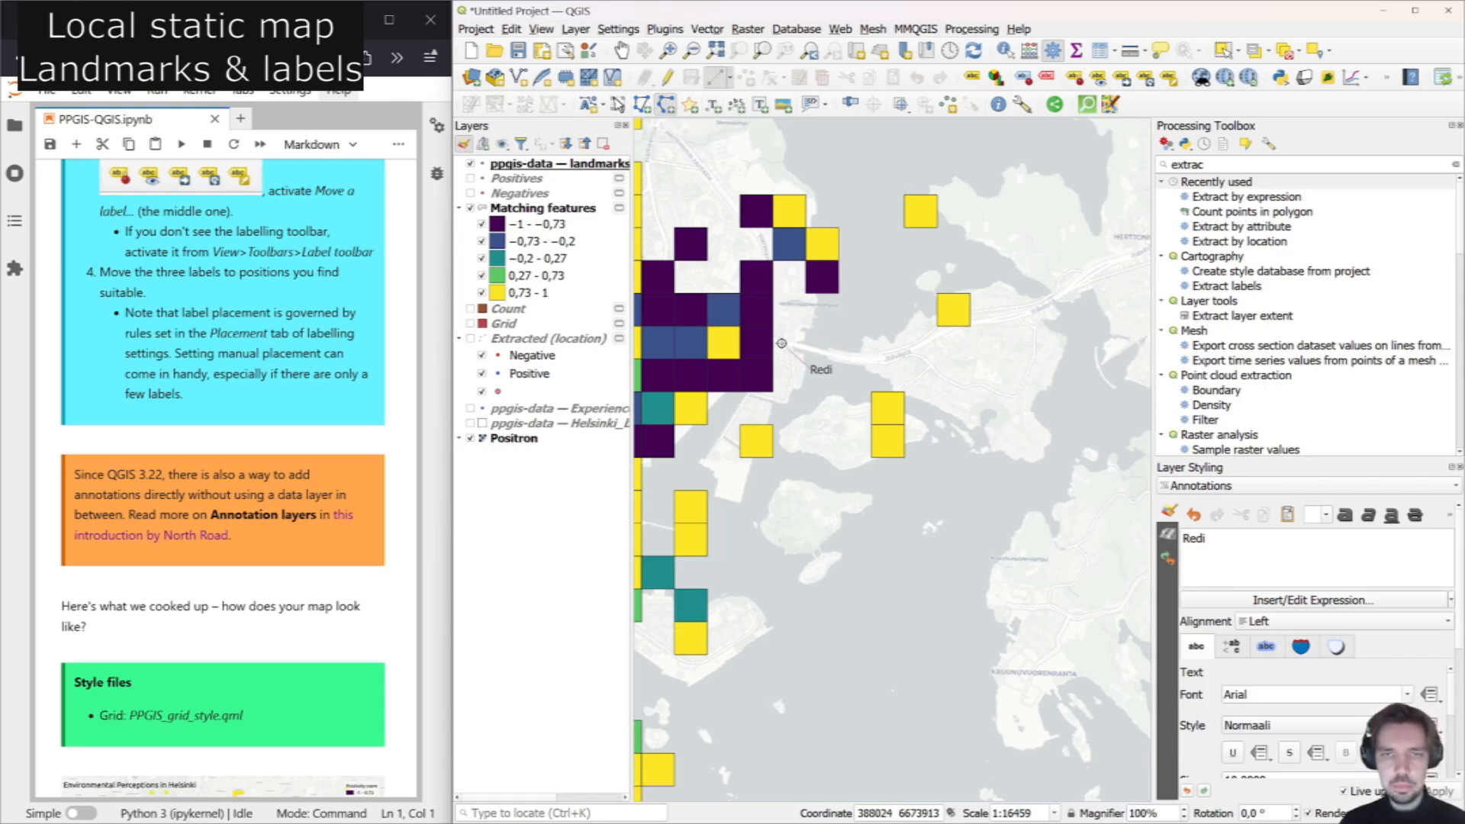
left_click(781, 343)
right_click(781, 343)
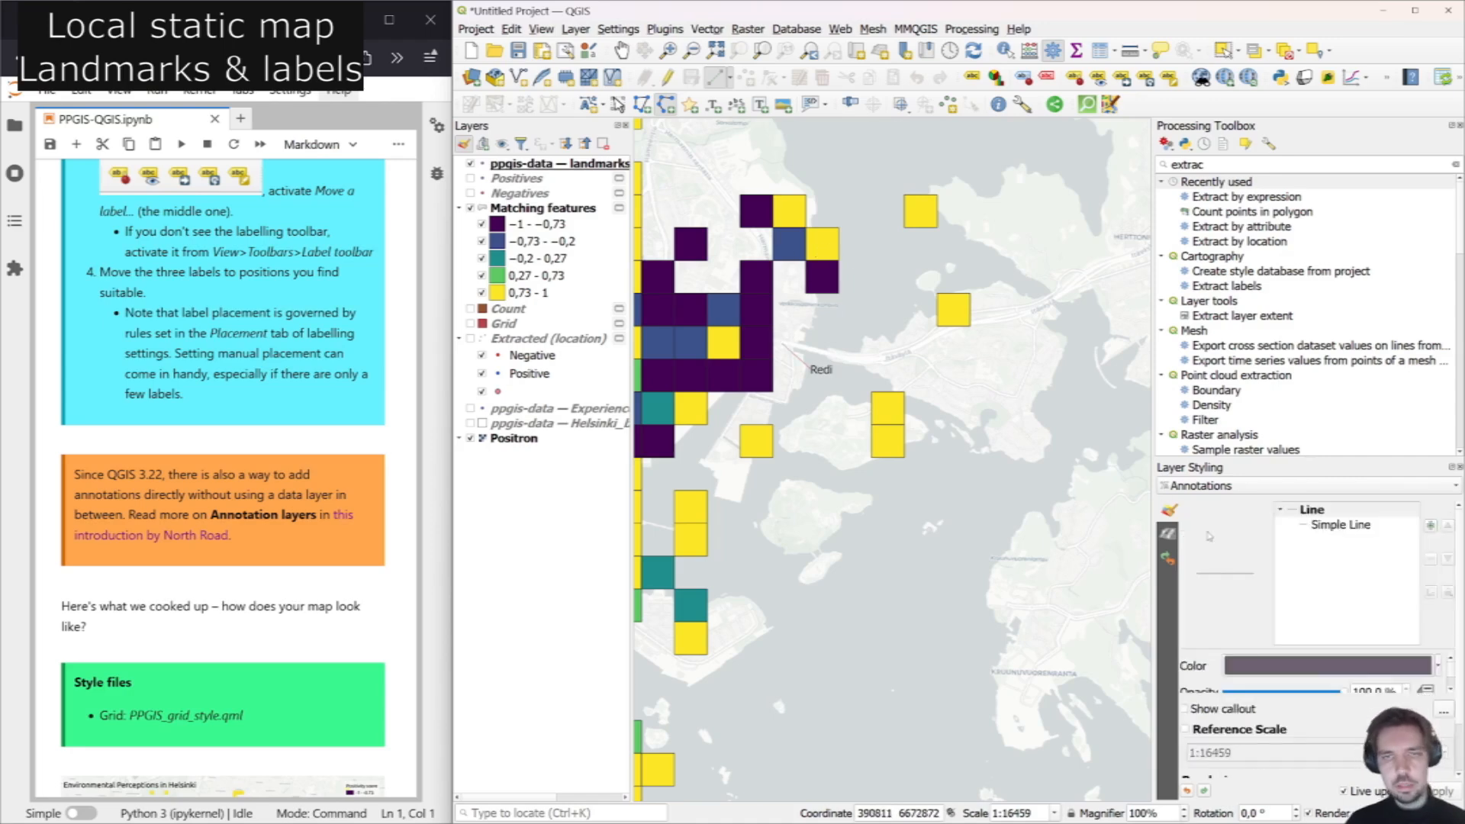
scroll(907, 503, "down", 3)
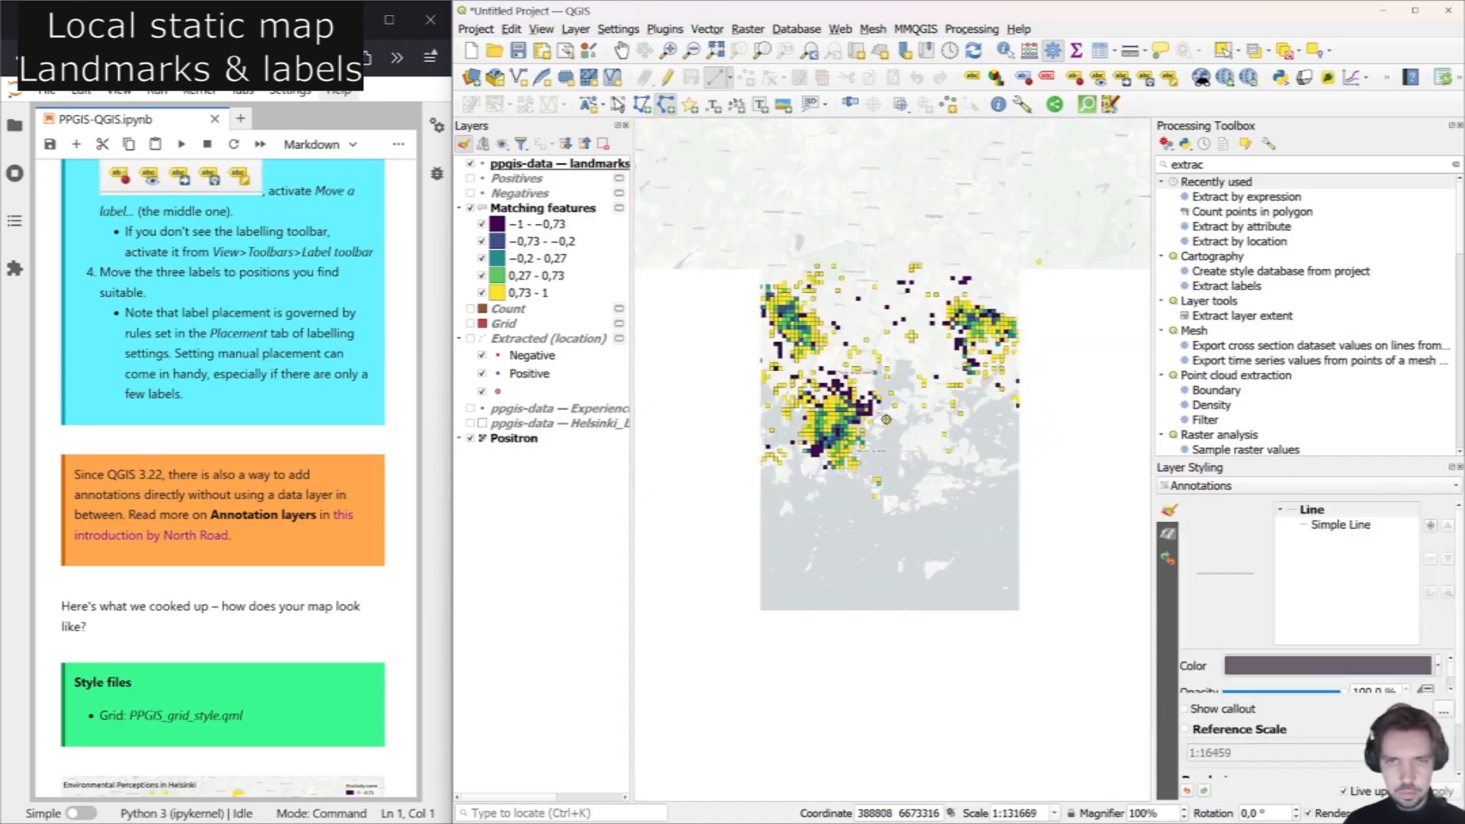
scroll(887, 418, "up", 1)
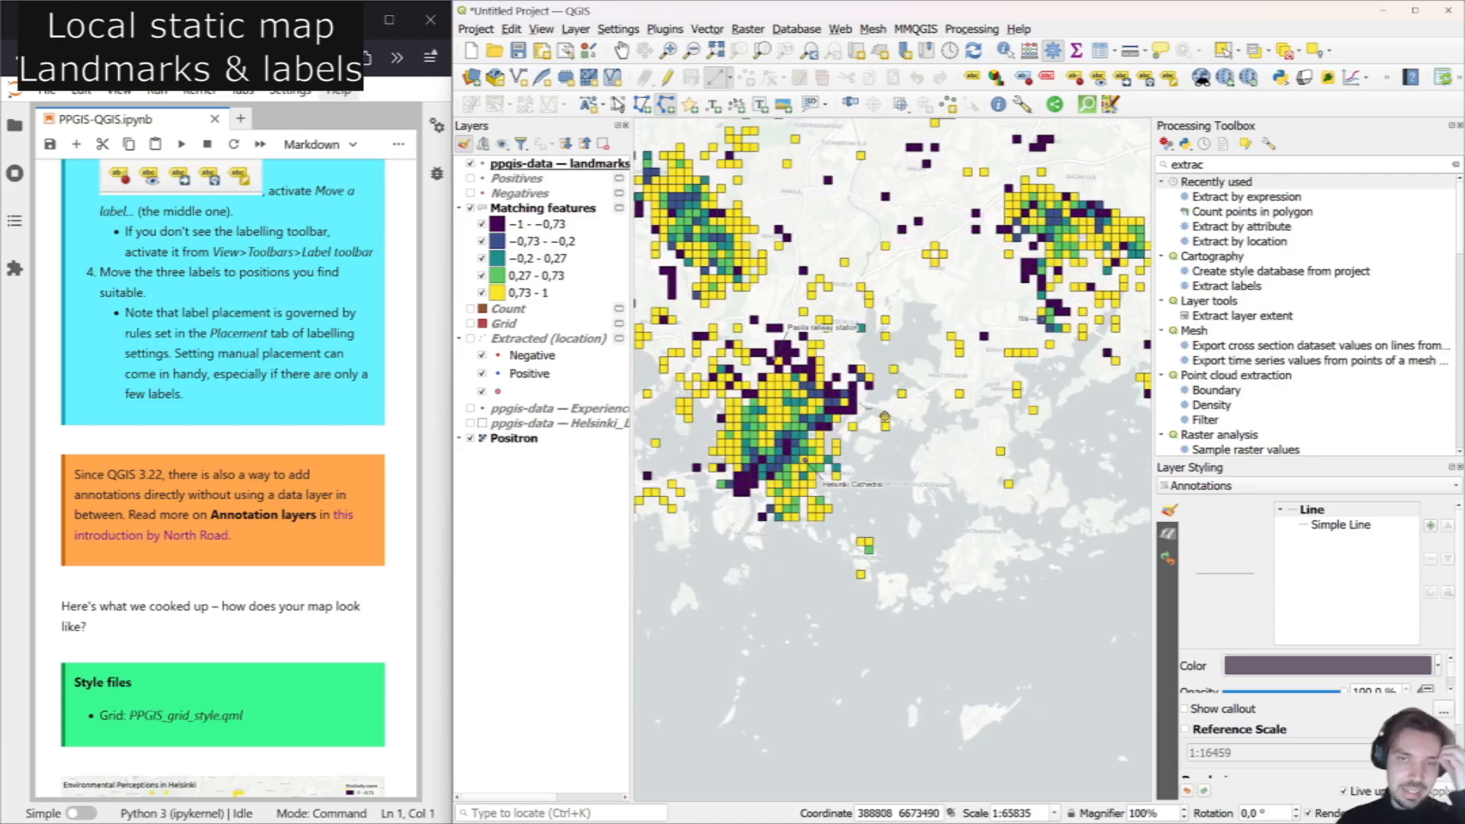
scroll(874, 402, "up", 2)
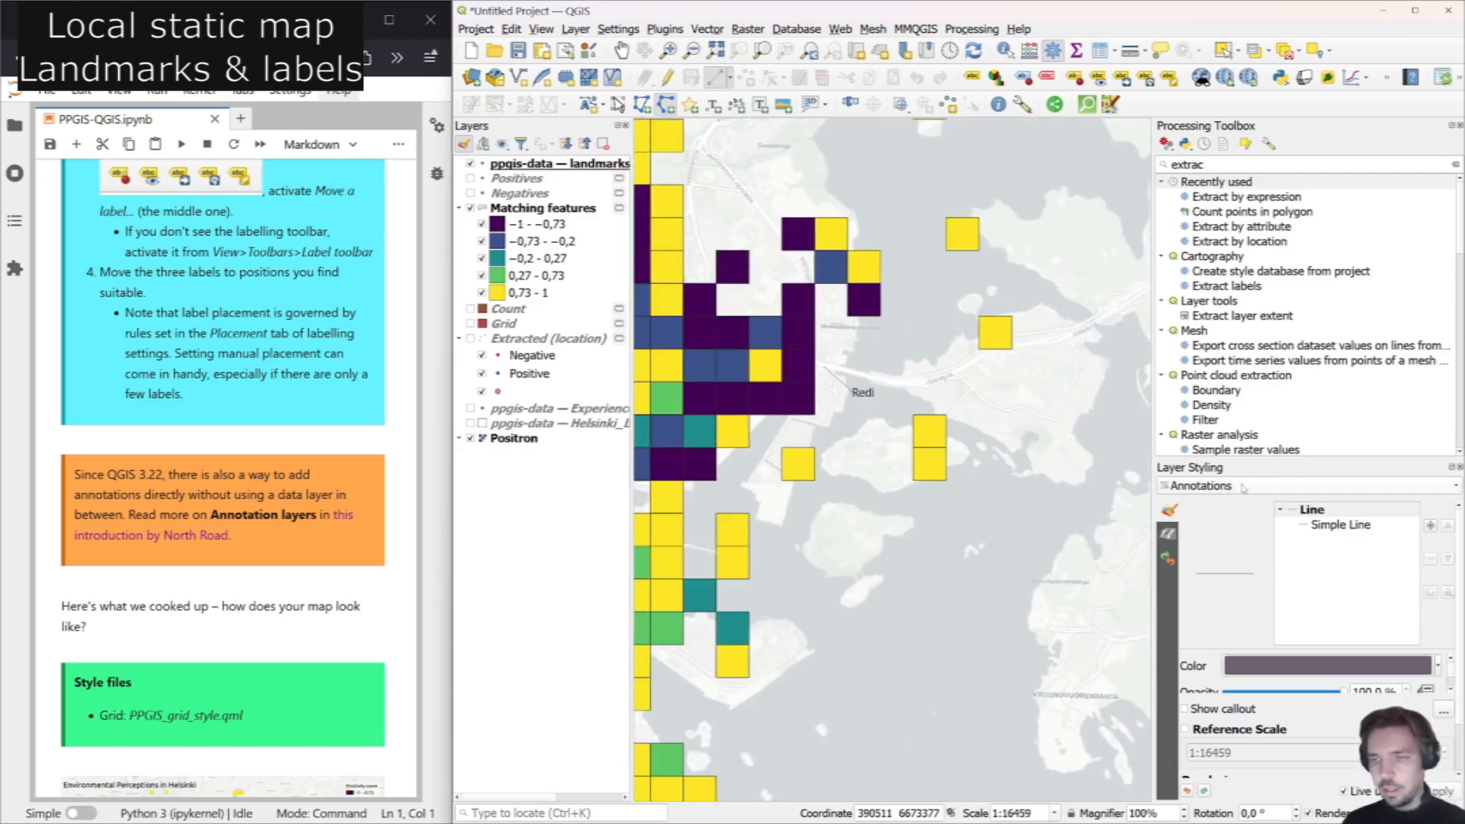
Select the Redi text annotation and enlarge its text to size 48 so it is readable at the city-wide scale.
left_click(616, 105)
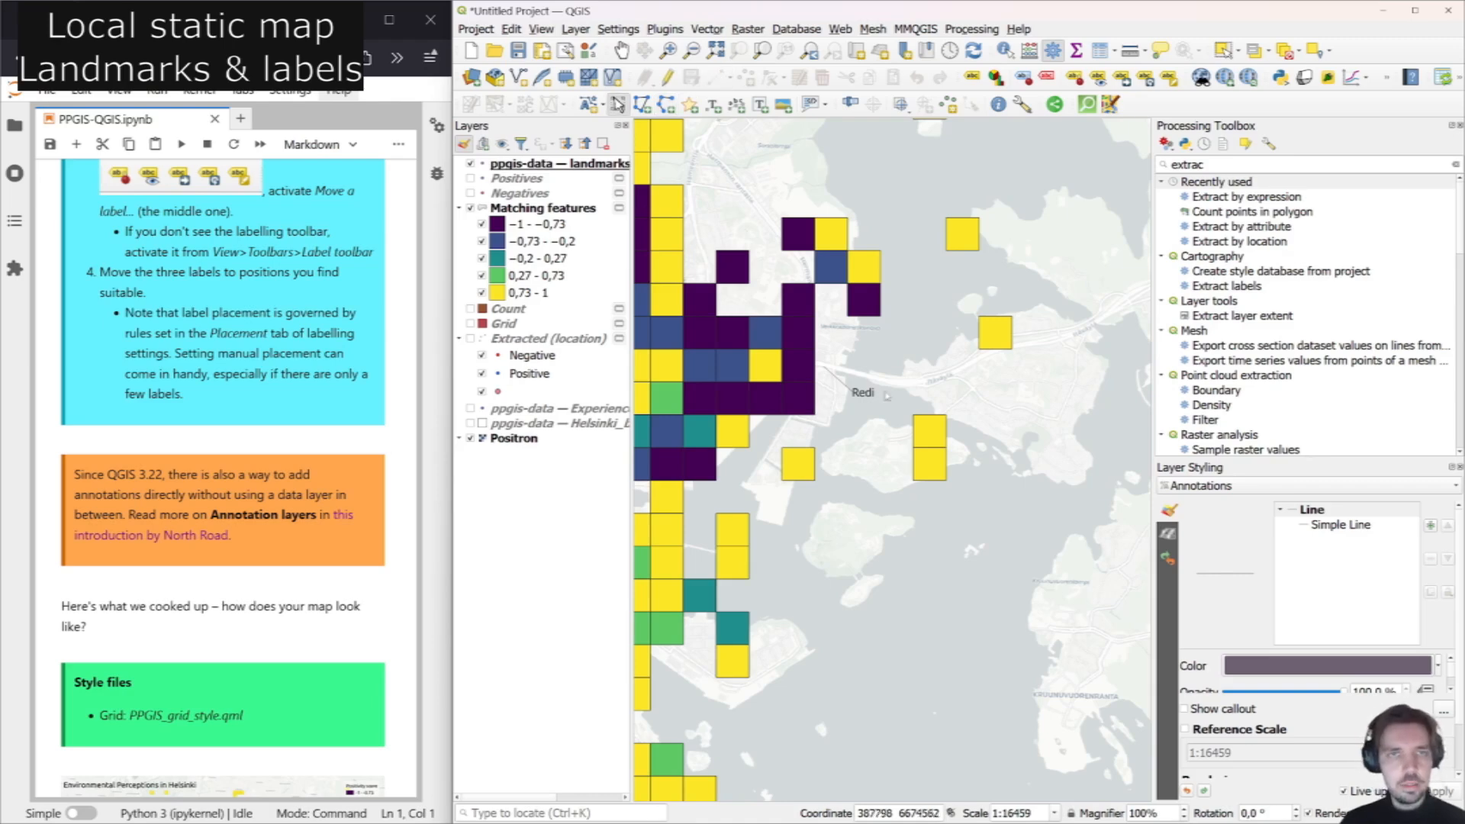
left_click(863, 392)
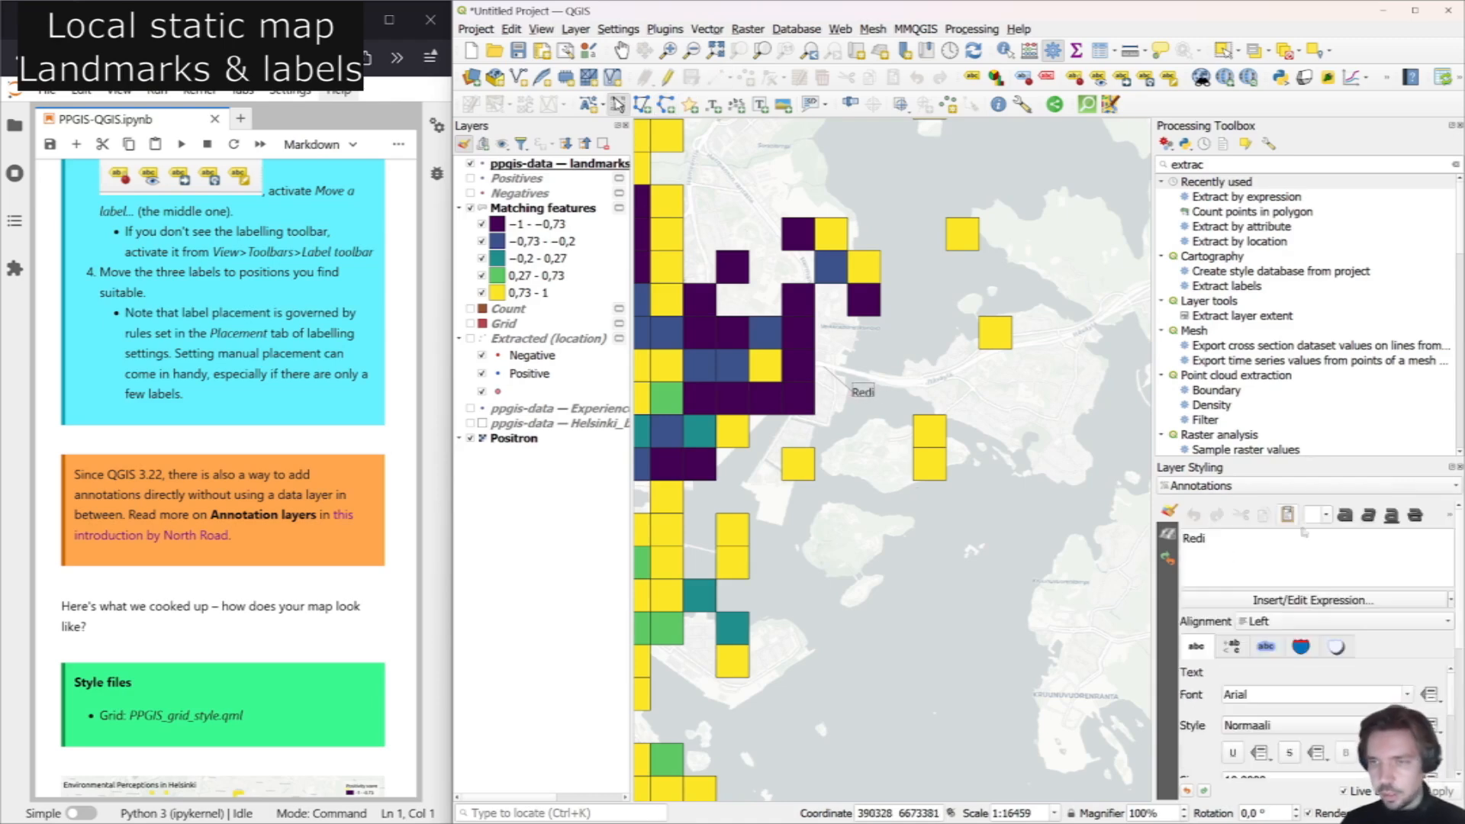
left_click(1326, 517)
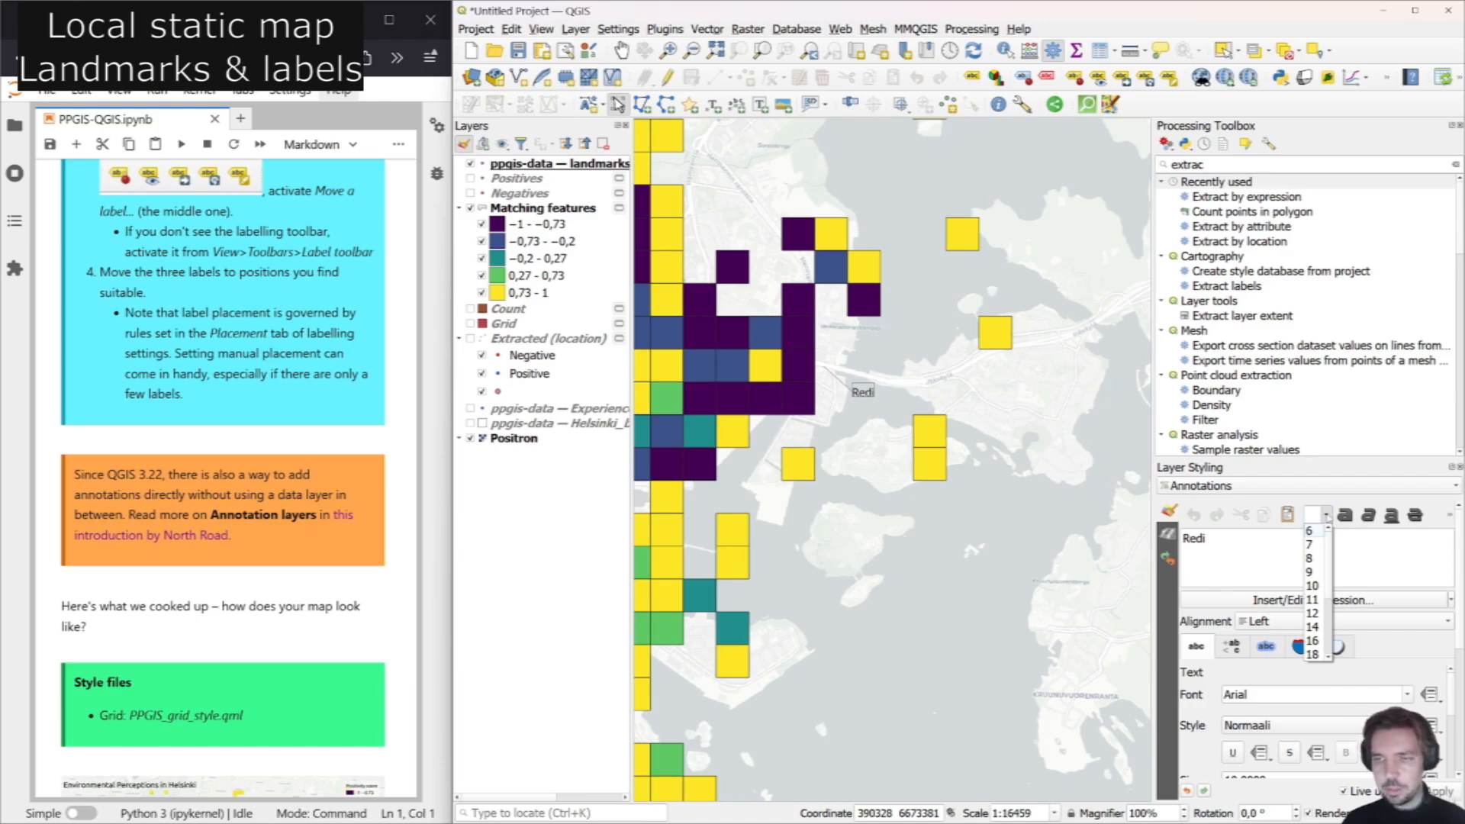
scroll(1312, 560, "down", 3)
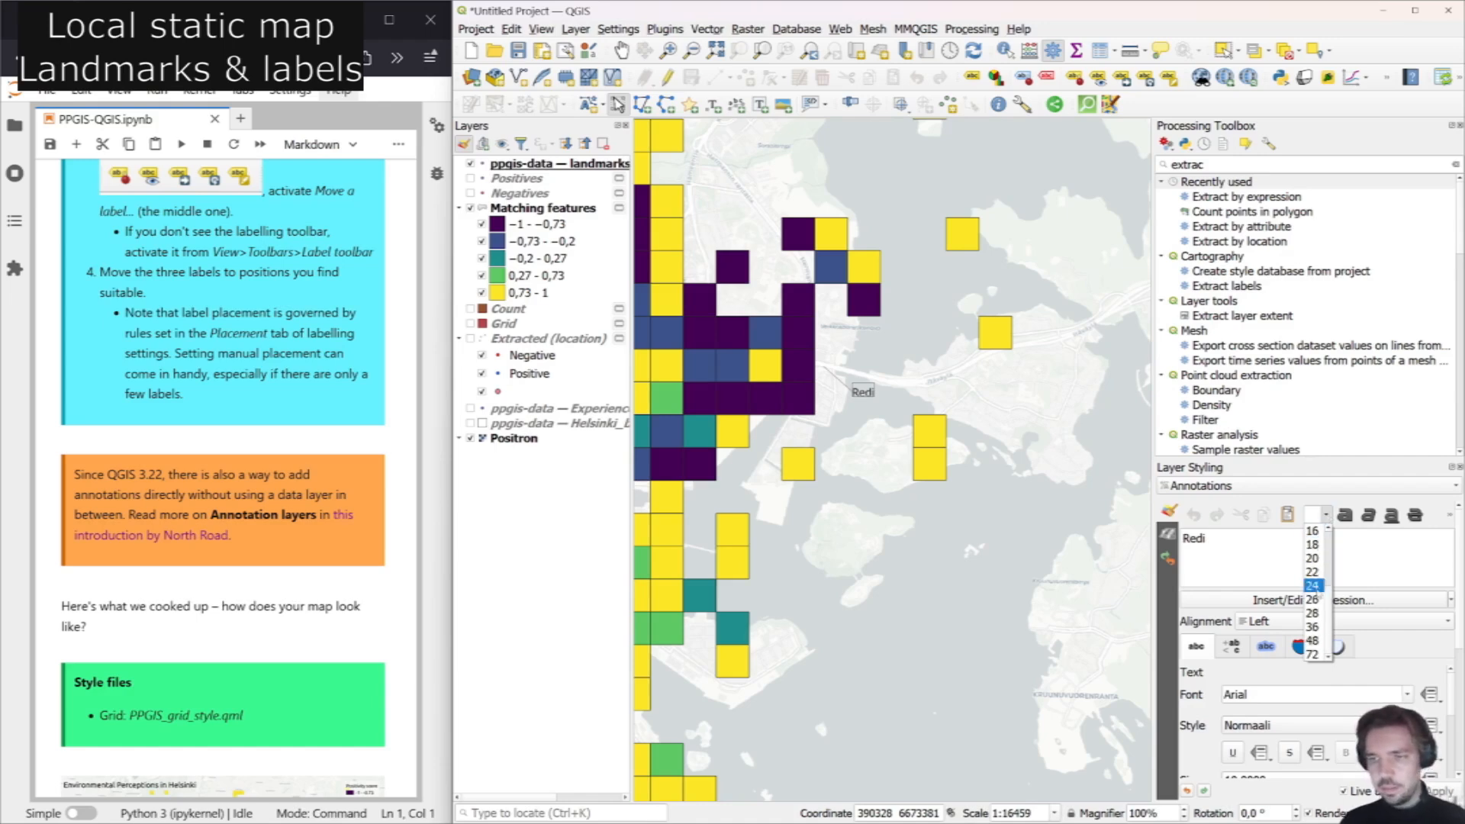
left_click(1313, 627)
scroll(951, 564, "down", 2)
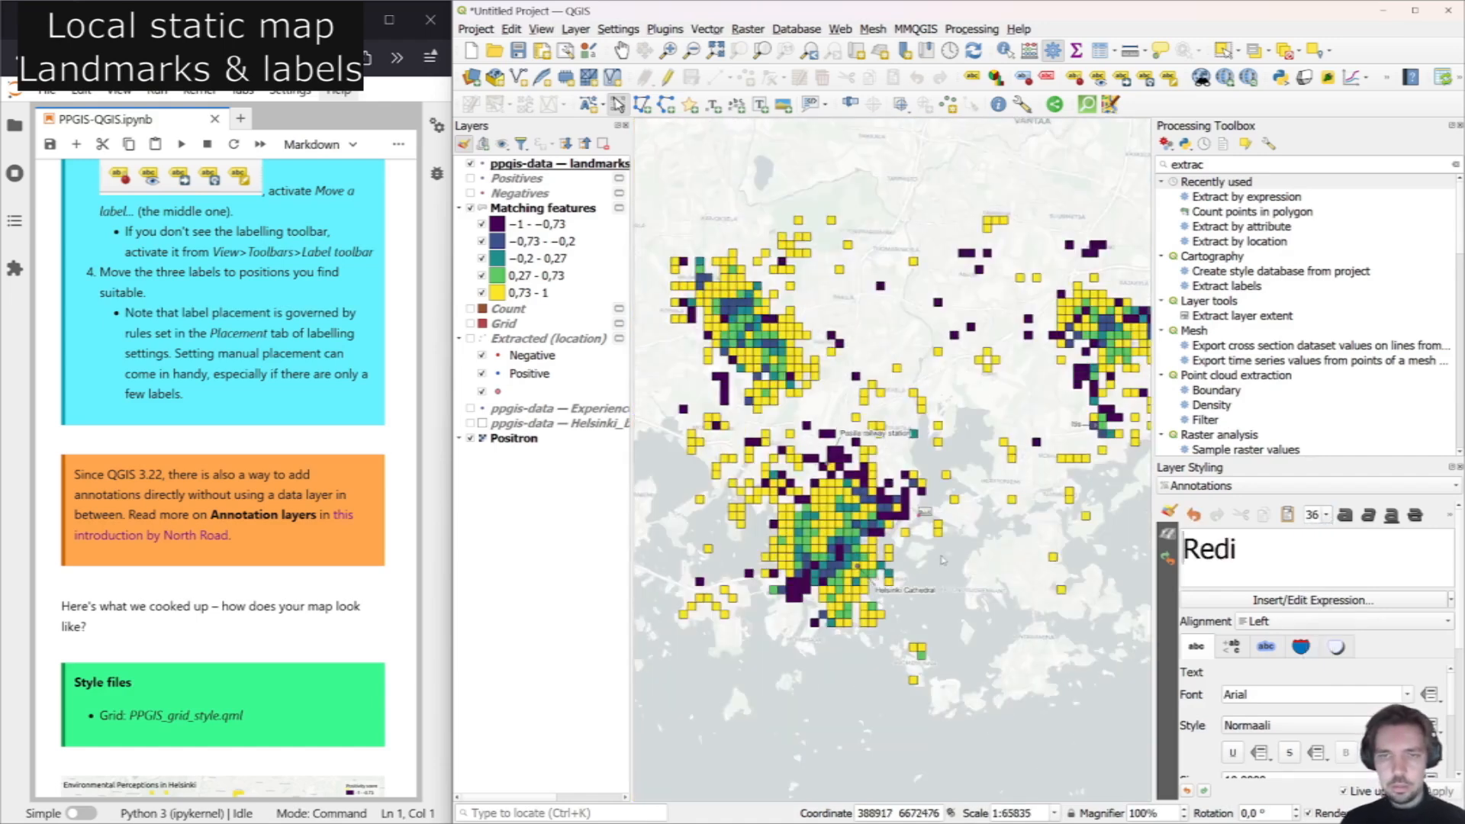
left_click(1326, 516)
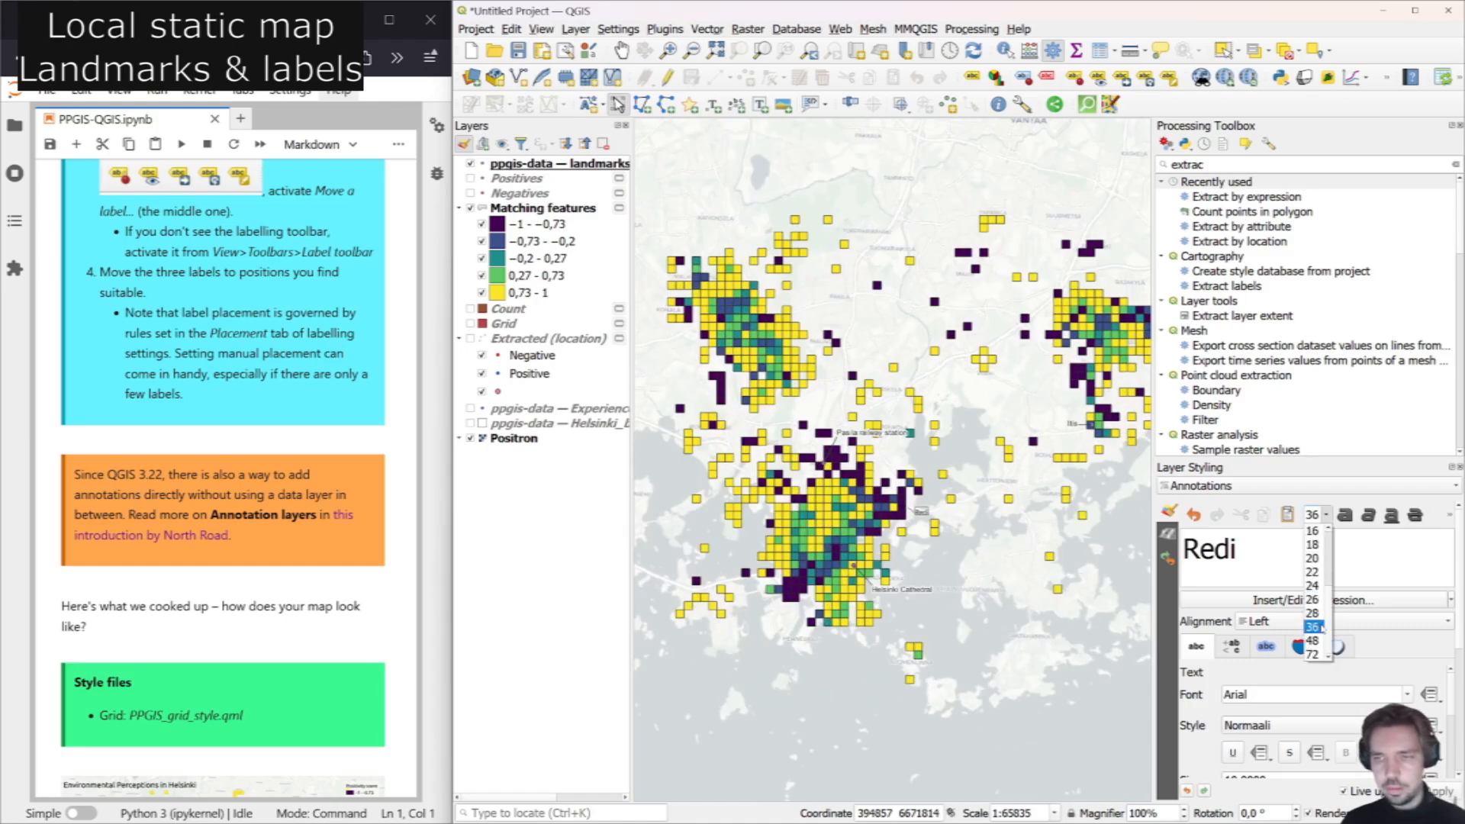
left_click(1314, 641)
left_click(995, 586)
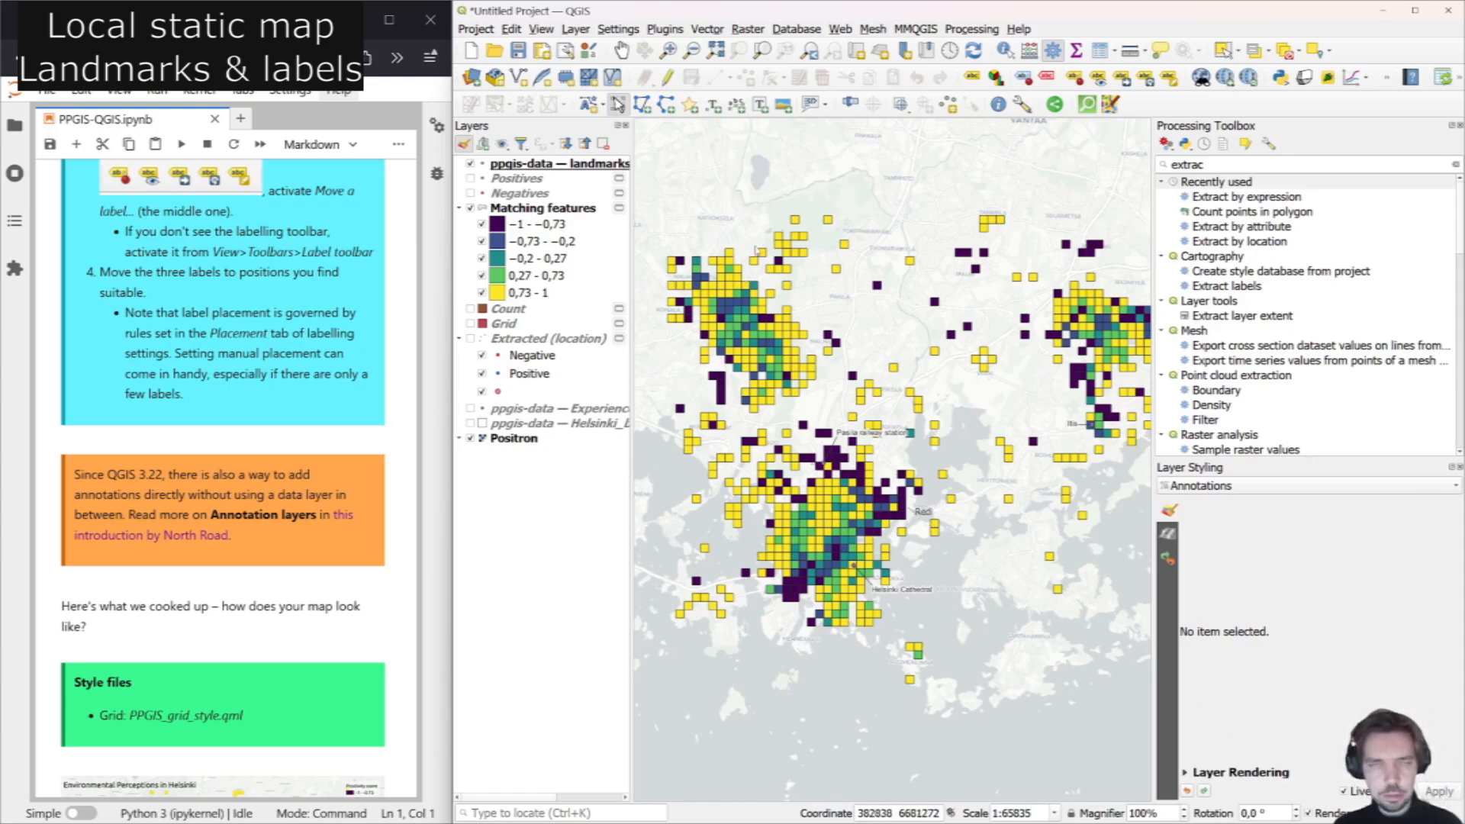
Consult the notebook's example map and unlock the layers of Map 1 in the print layout to use the current grid map.
scroll(380, 441, "down", 3)
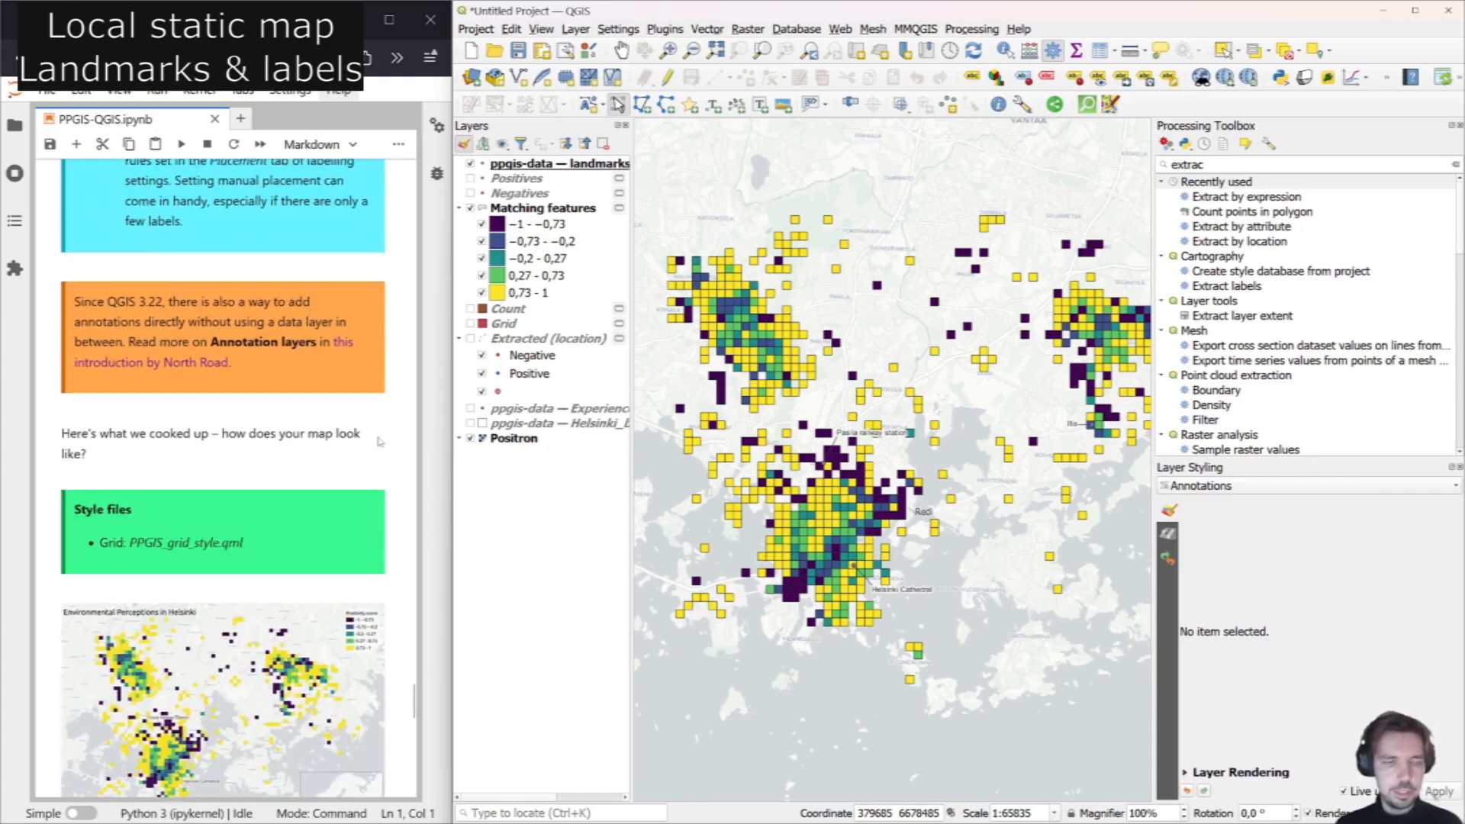
scroll(379, 441, "down", 2)
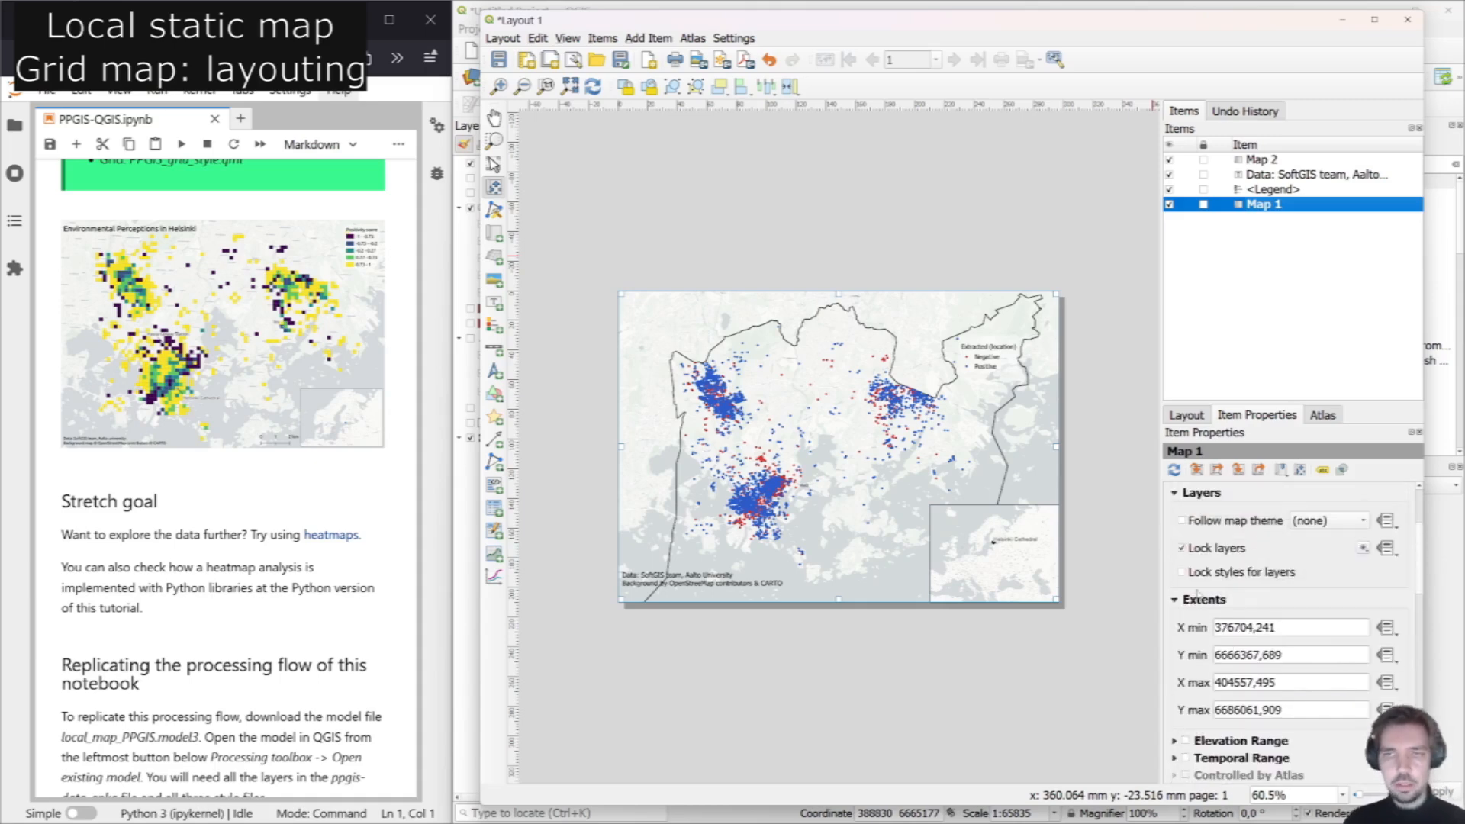
scroll(1197, 592, "up", 2)
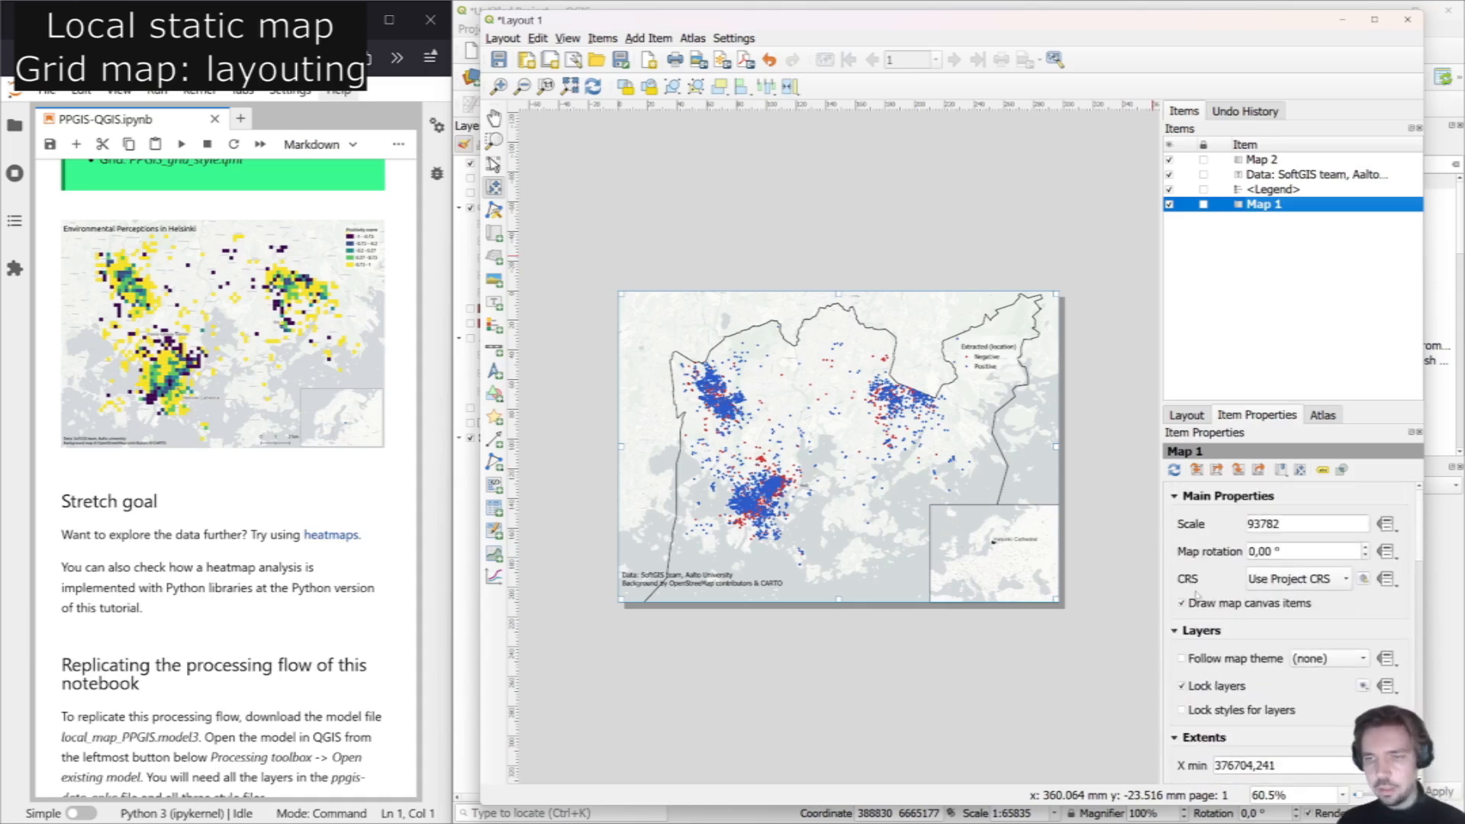
left_click(1181, 685)
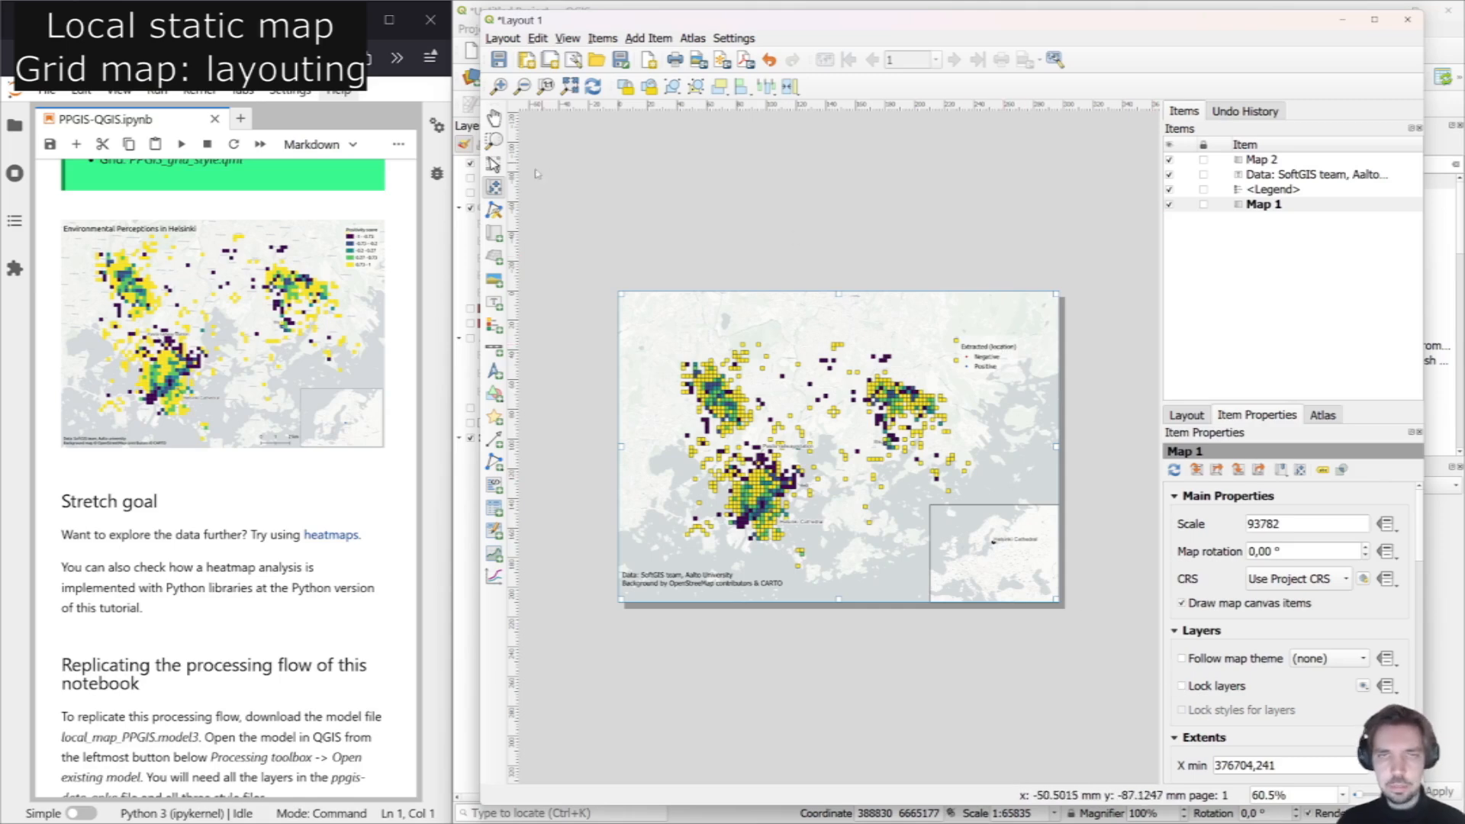
Move the old Negative/Positive legend off the layout page, above its upper-right corner.
left_click(493, 164)
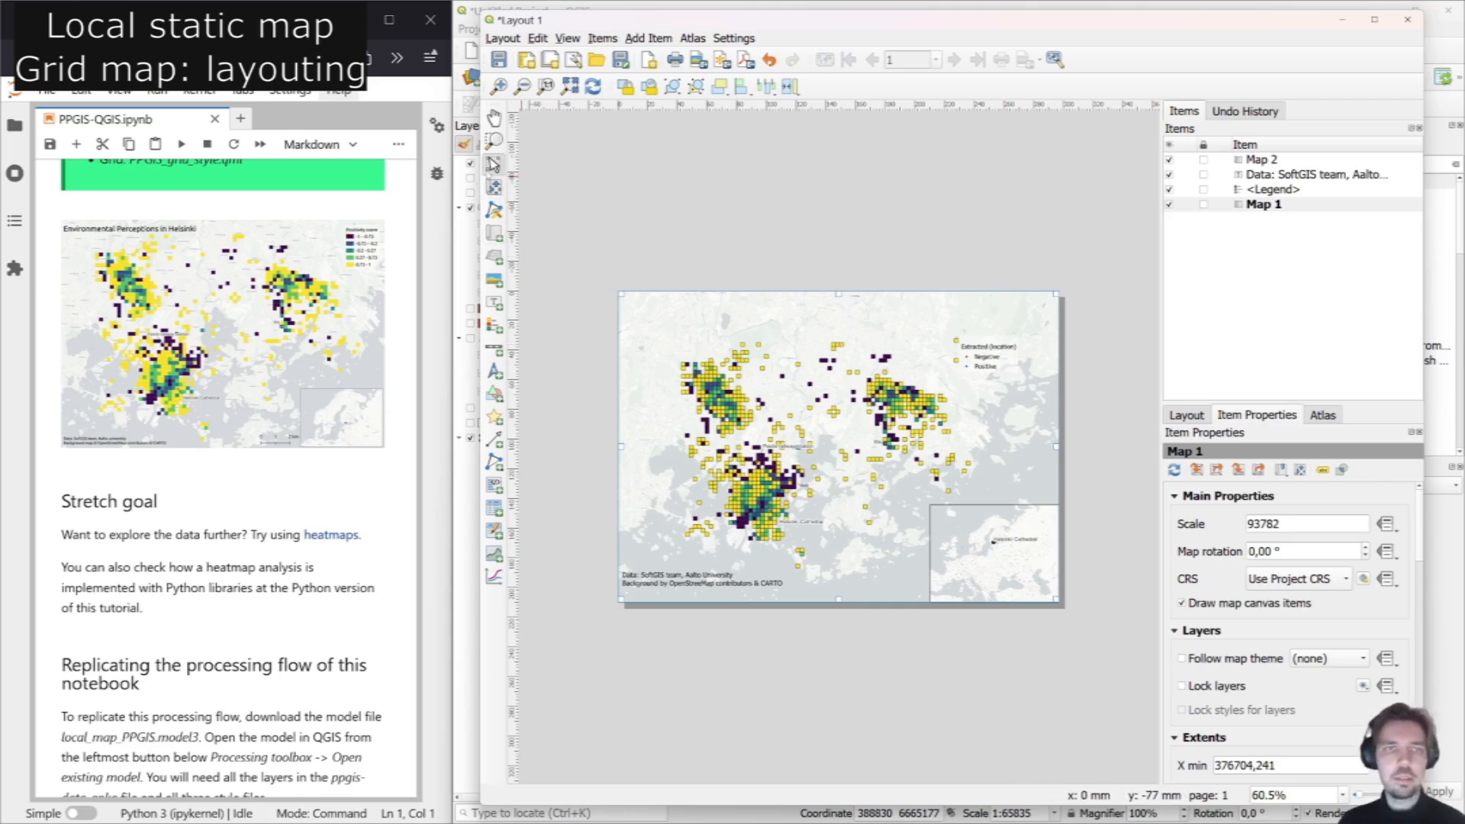
left_click_drag(982, 366, 1030, 255)
left_click(1095, 343)
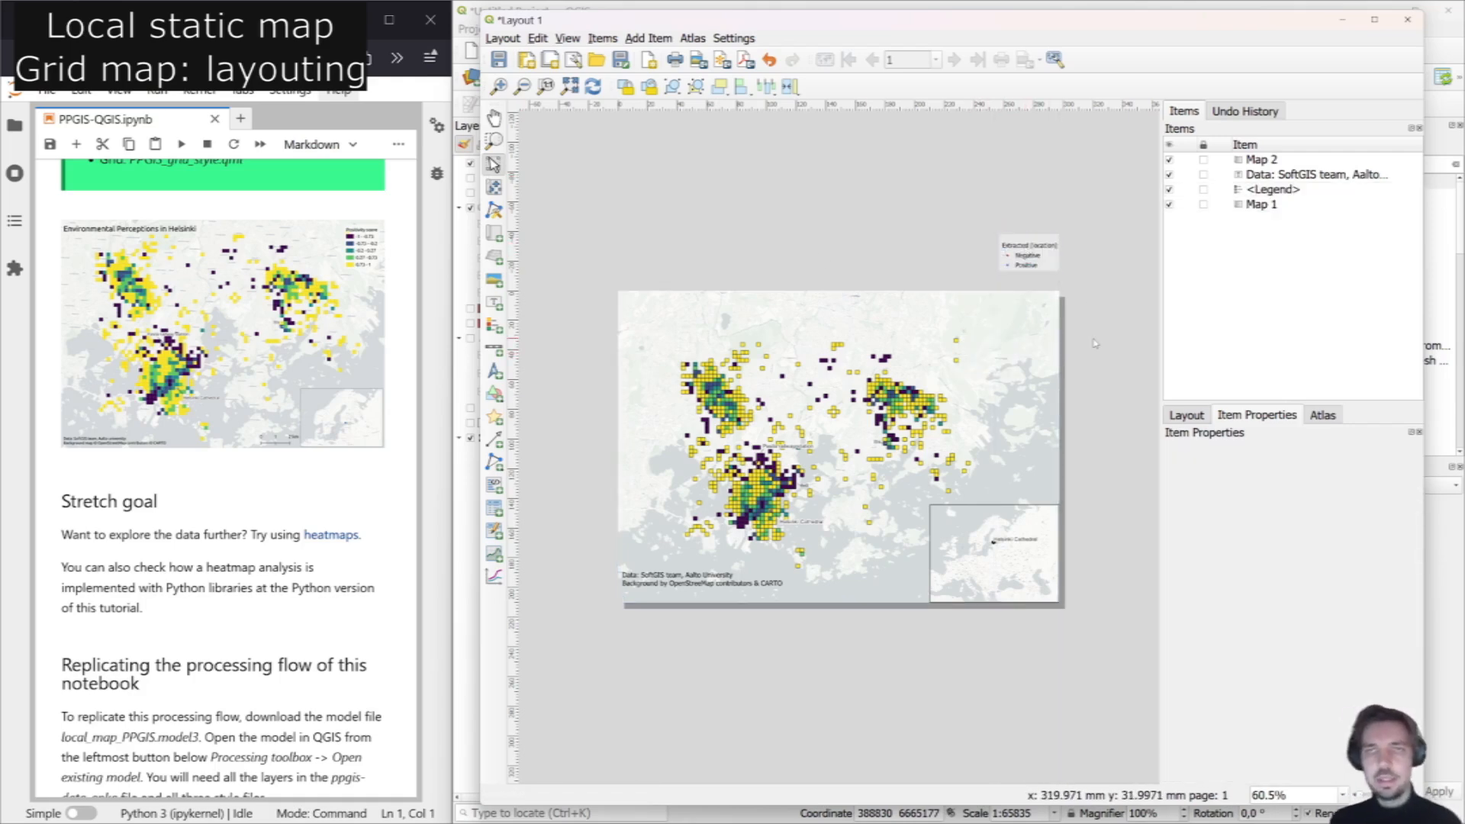
left_click(502, 38)
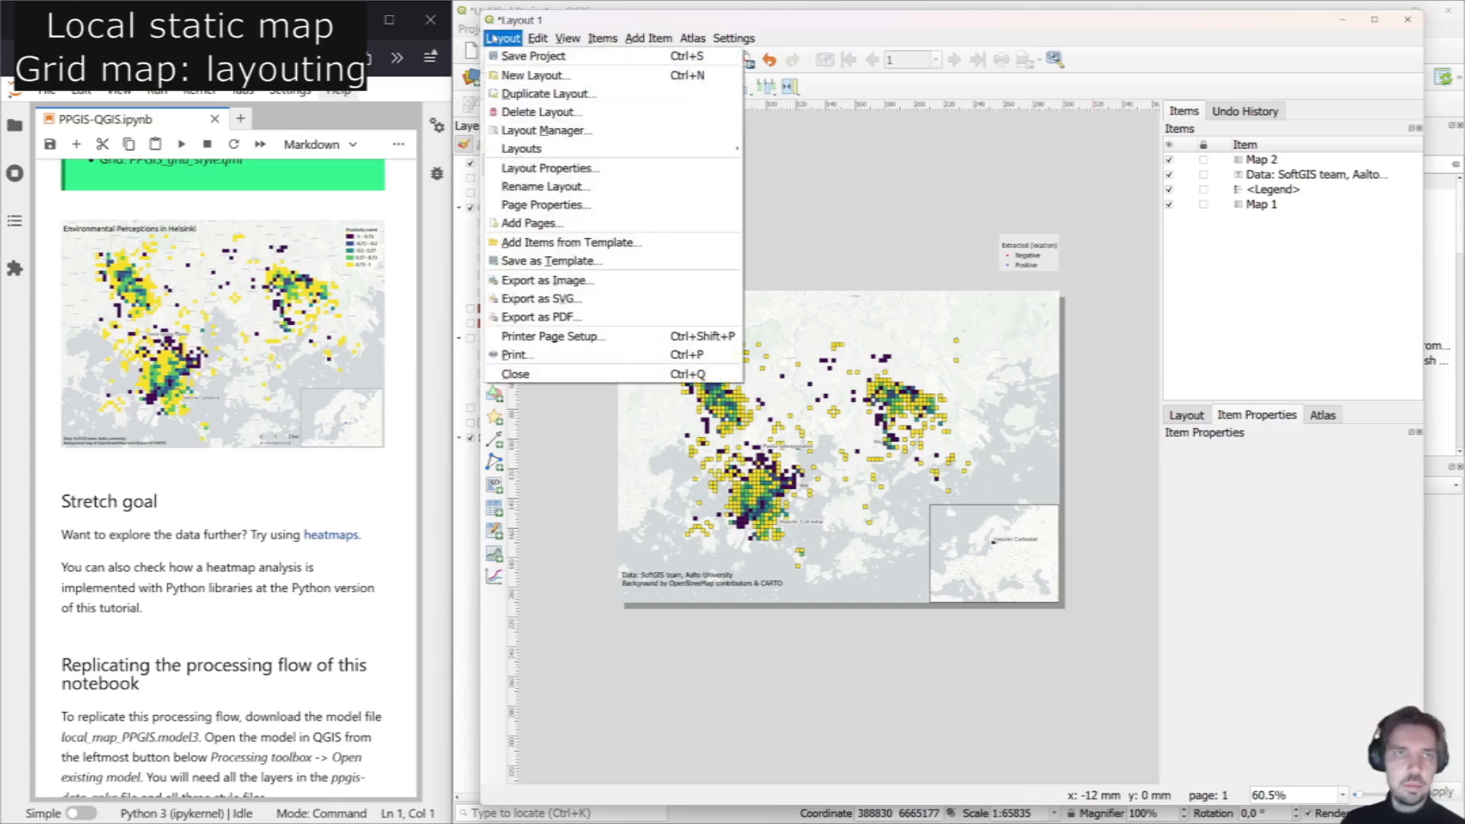
left_click(888, 217)
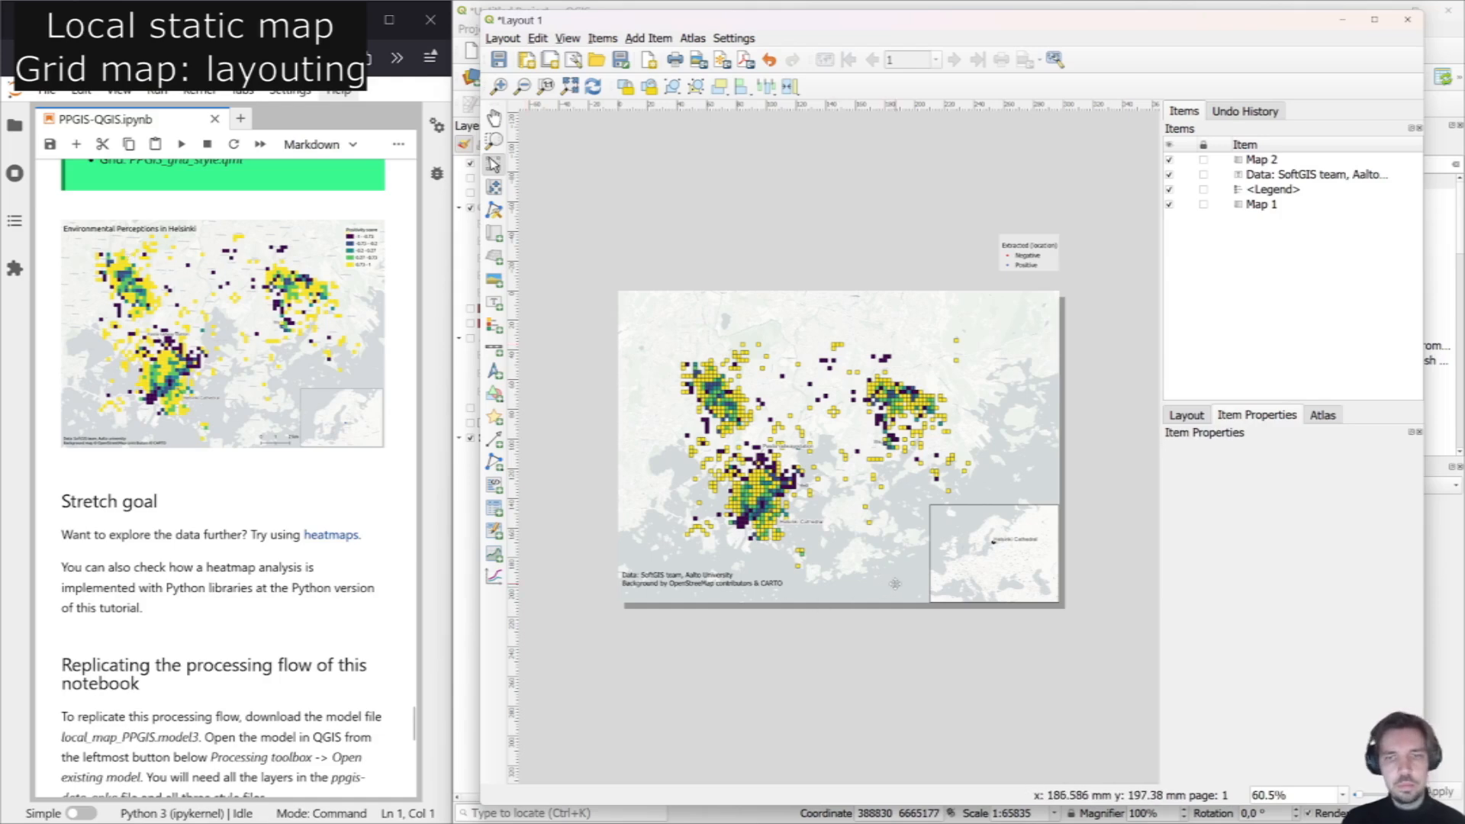
Review the notebook's notes on the example grid map's classes, colours, overview map and credits.
scroll(345, 615, "up", 3)
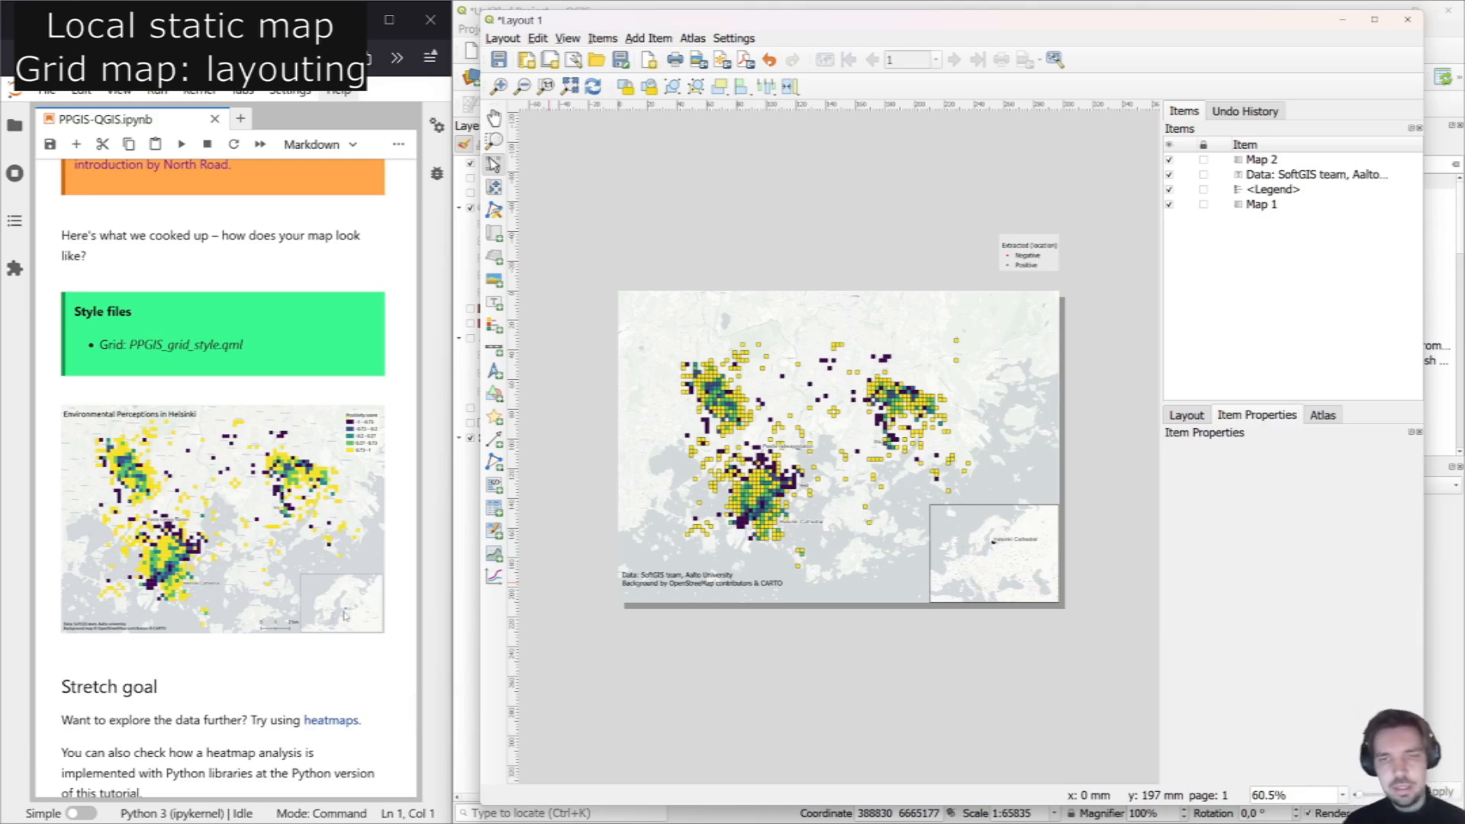
scroll(345, 614, "up", 12)
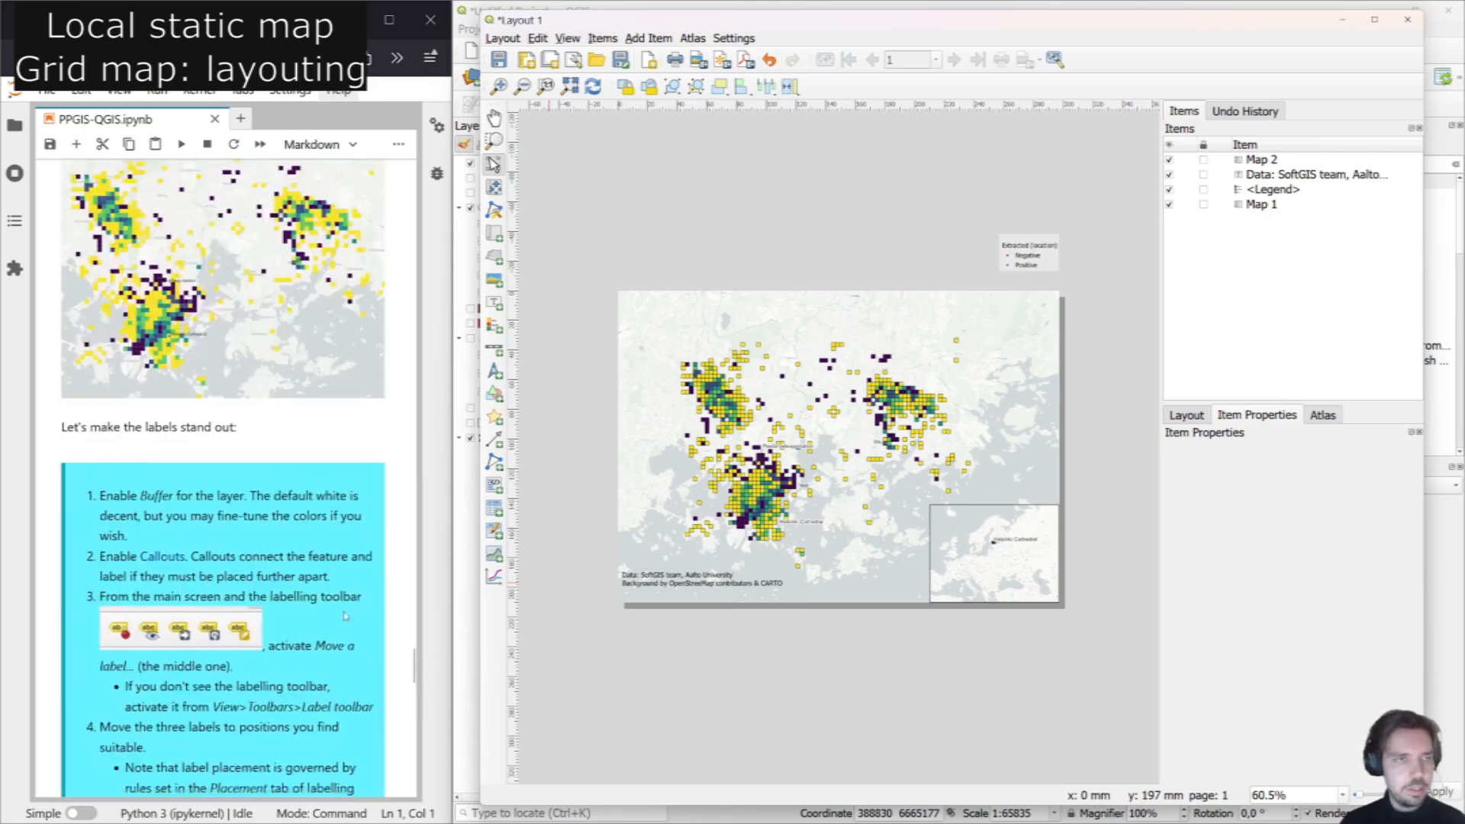
scroll(345, 615, "up", 10)
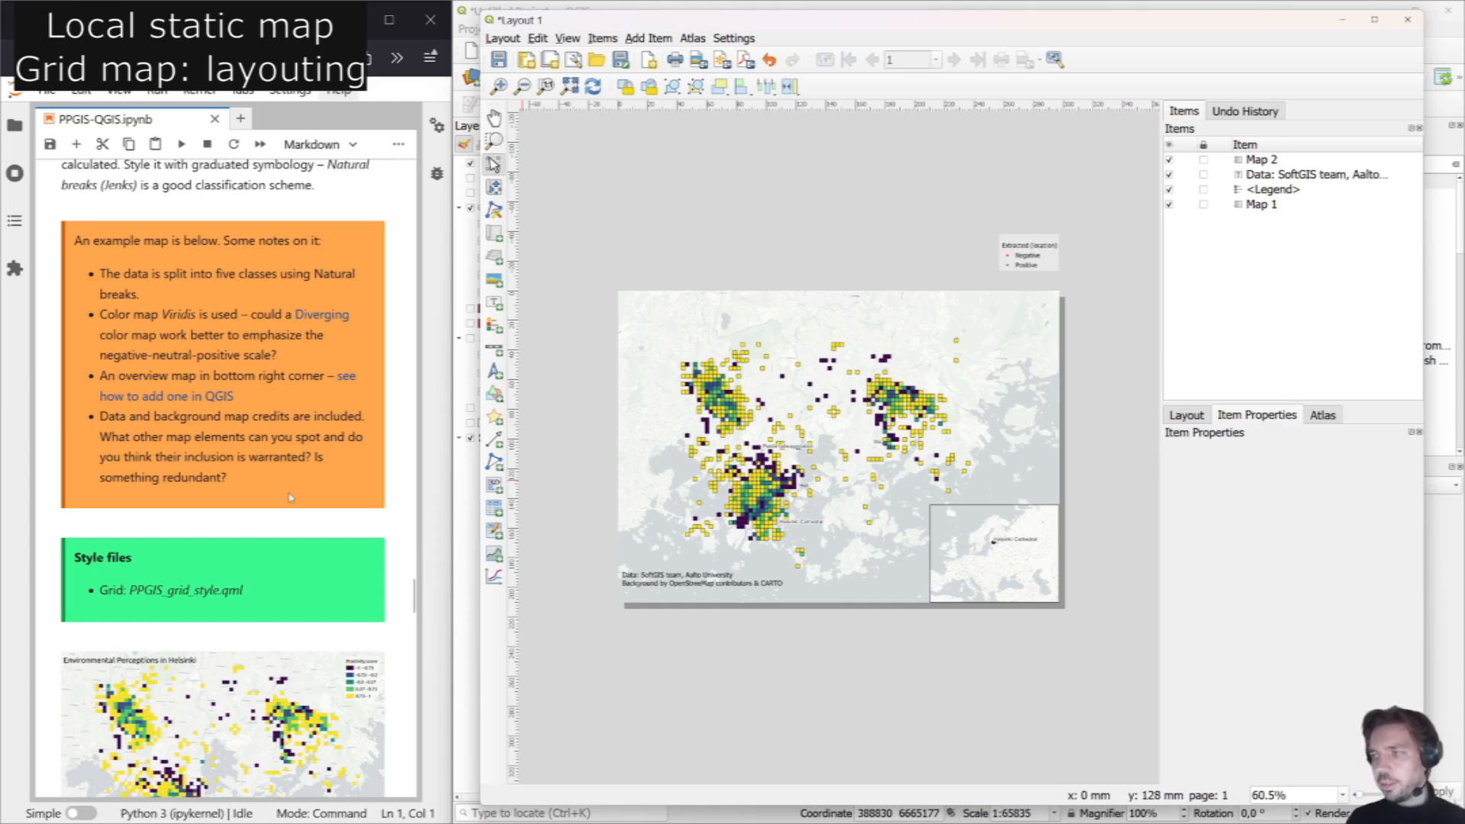
scroll(290, 496, "down", 3)
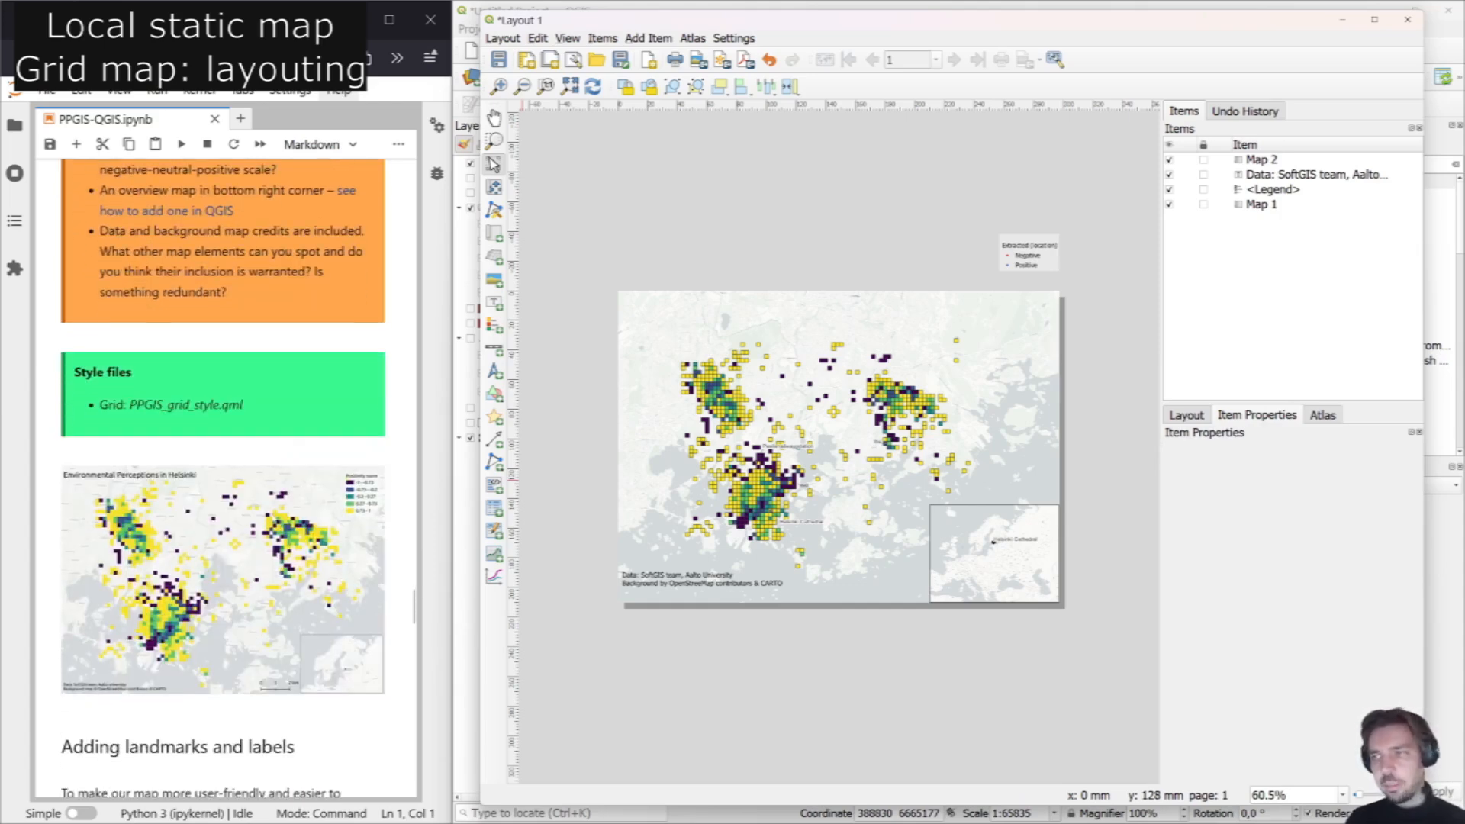